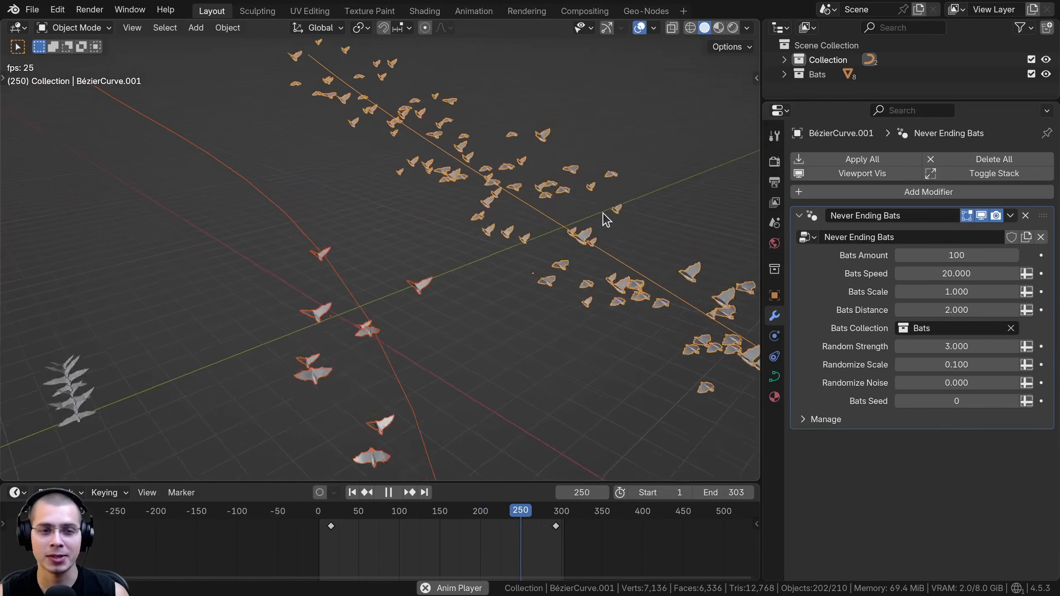
# Preview the Never Ending Bats curve and the Animated Bats curve by selecting them and running the animation from near the start
pyautogui.hotkey('ctrl', 'F11')
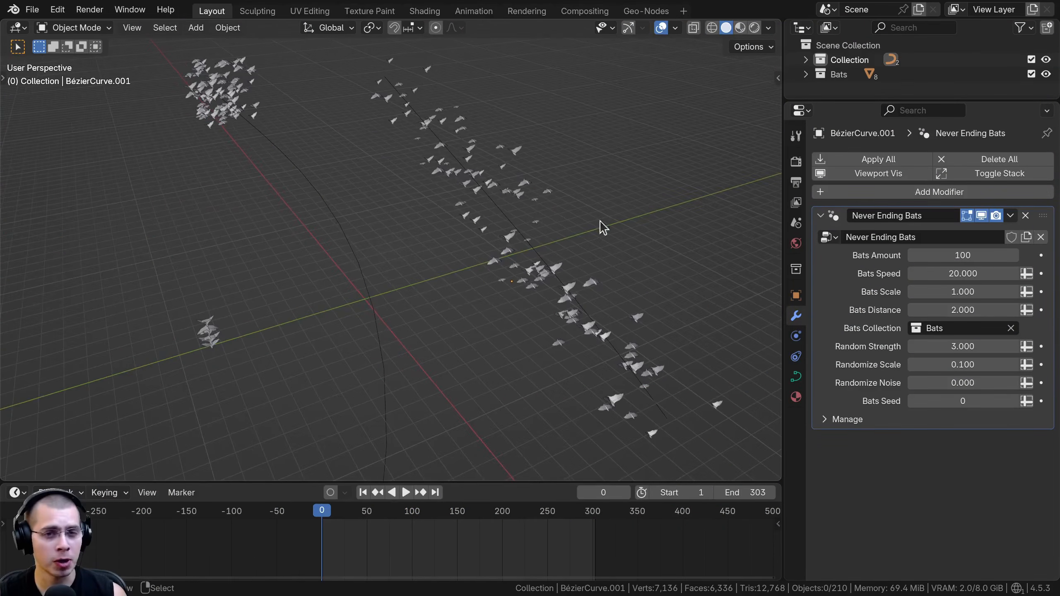
pyautogui.click(325, 204)
pyautogui.click(474, 194)
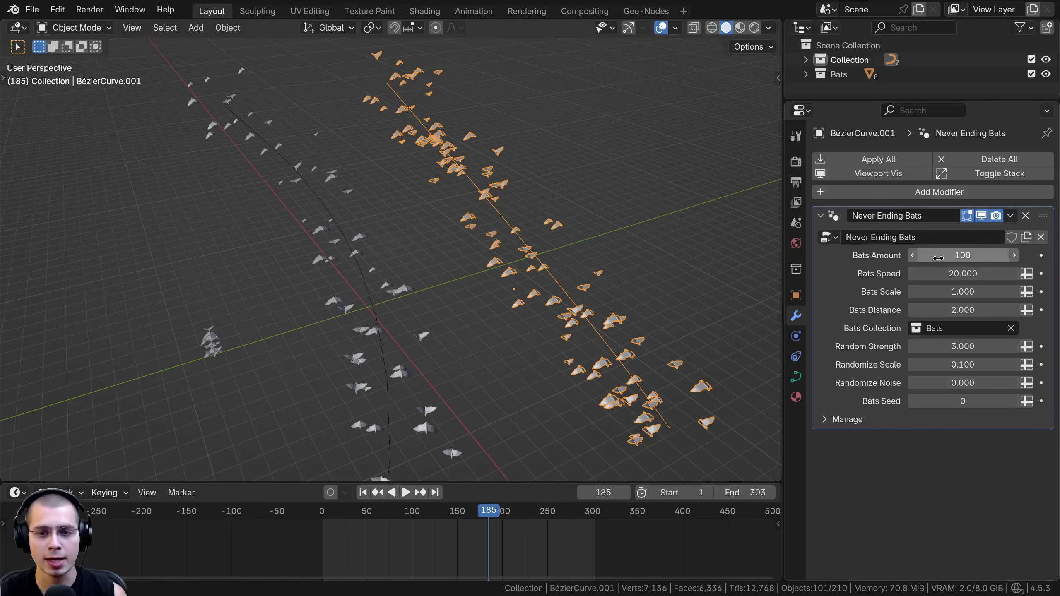
pyautogui.press('space')
pyautogui.click(294, 169)
pyautogui.moveTo(449, 250); pyautogui.dragTo(438, 249, button='middle')
pyautogui.scroll(-1, 438, 251)
pyautogui.moveTo(414, 511); pyautogui.dragTo(324, 534)
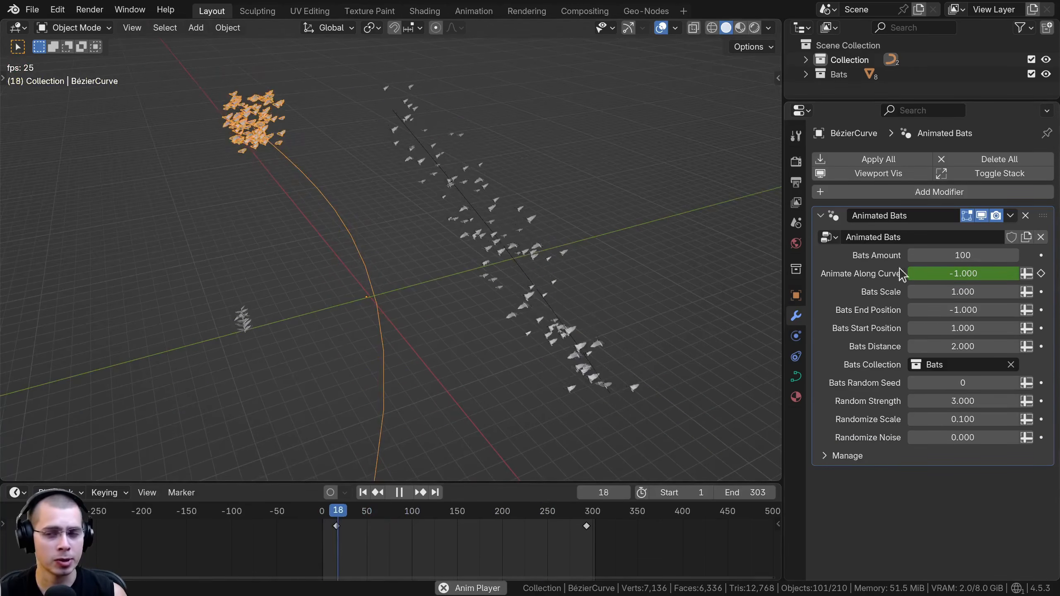
# Examine the animated source bat models up close during playback, including how they flap their wings
pyautogui.scroll(1, 417, 176)
pyautogui.scroll(1, 297, 159)
pyautogui.moveTo(296, 160); pyautogui.dragTo(347, 196, button='middle')
pyautogui.scroll(-1, 361, 190)
pyautogui.scroll(-1, 361, 191)
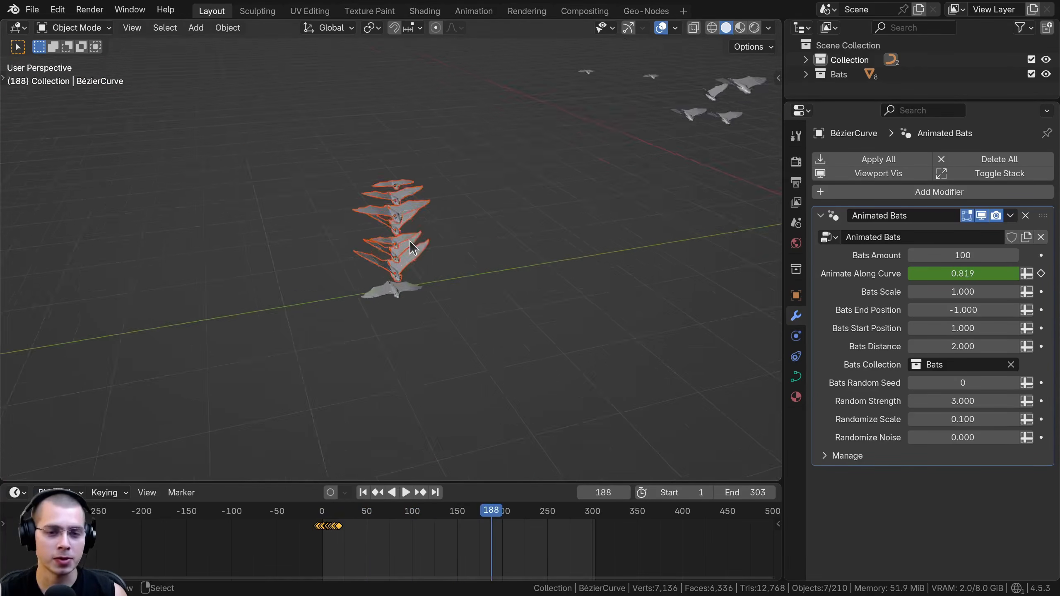
pyautogui.click(403, 165)
pyautogui.press('space')
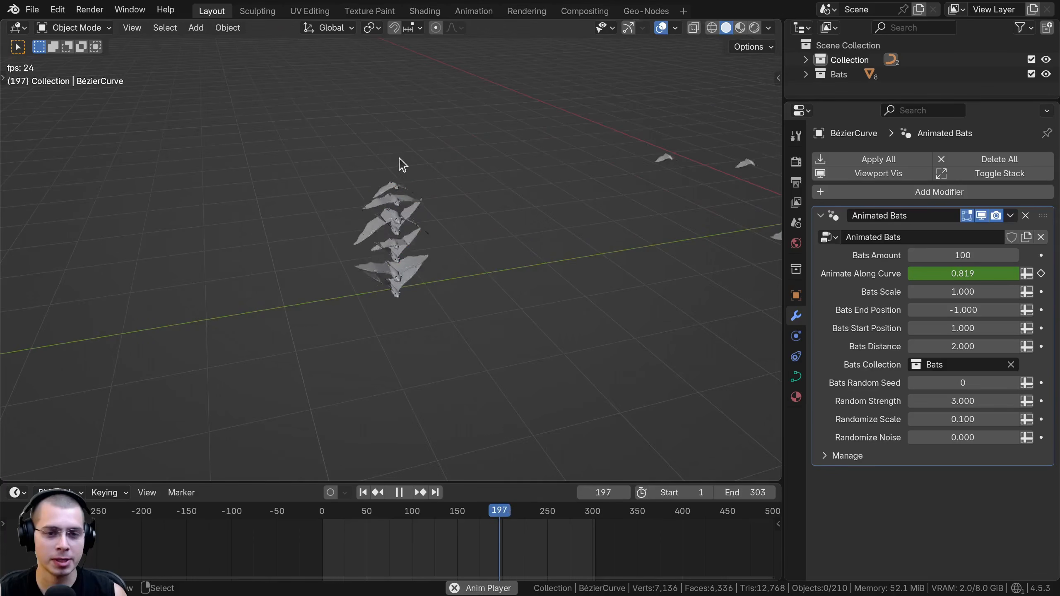
pyautogui.scroll(4, 347, 192)
pyautogui.scroll(-2, 330, 146)
pyautogui.moveTo(460, 111); pyautogui.dragTo(369, 322)
pyautogui.scroll(-10, 527, 214)
pyautogui.scroll(4, 443, 198)
pyautogui.keyDown('shift'); pyautogui.moveTo(450, 246); pyautogui.dragTo(396, 331, button='middle'); pyautogui.keyUp('shift')
pyautogui.scroll(-4, 405, 308)
pyautogui.keyDown('shift'); pyautogui.moveTo(397, 331); pyautogui.dragTo(364, 375, button='middle'); pyautogui.keyUp('shift')
# Play back the Never Ending Bats curve and examine its flock from several angles
pyautogui.press('a')
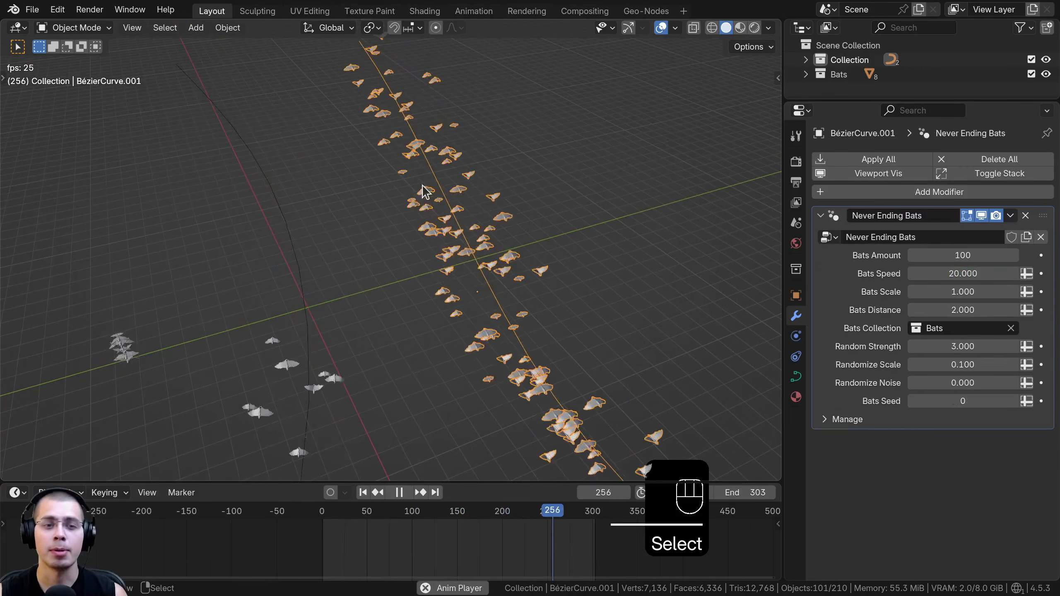
pyautogui.press('space')
pyautogui.press('space')
pyautogui.keyDown('shift'); pyautogui.moveTo(353, 167); pyautogui.dragTo(325, 265, button='middle'); pyautogui.keyUp('shift')
pyautogui.keyDown('shift'); pyautogui.moveTo(447, 316); pyautogui.dragTo(427, 217, button='middle'); pyautogui.keyUp('shift')
pyautogui.moveTo(471, 371); pyautogui.dragTo(319, 194, button='middle')
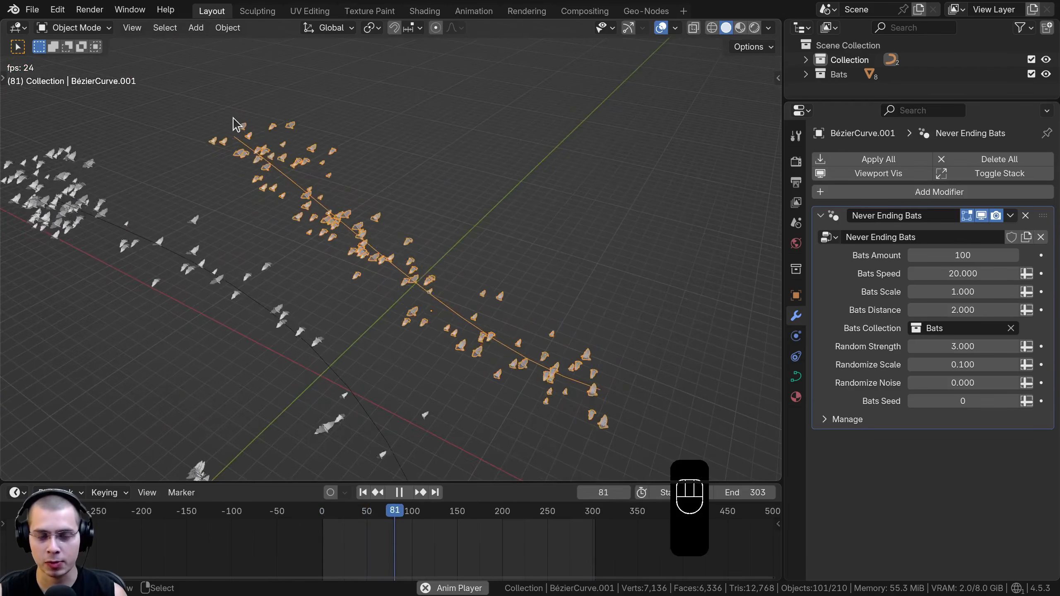
pyautogui.keyDown('shift'); pyautogui.moveTo(251, 193); pyautogui.dragTo(342, 142, button='middle'); pyautogui.keyUp('shift')
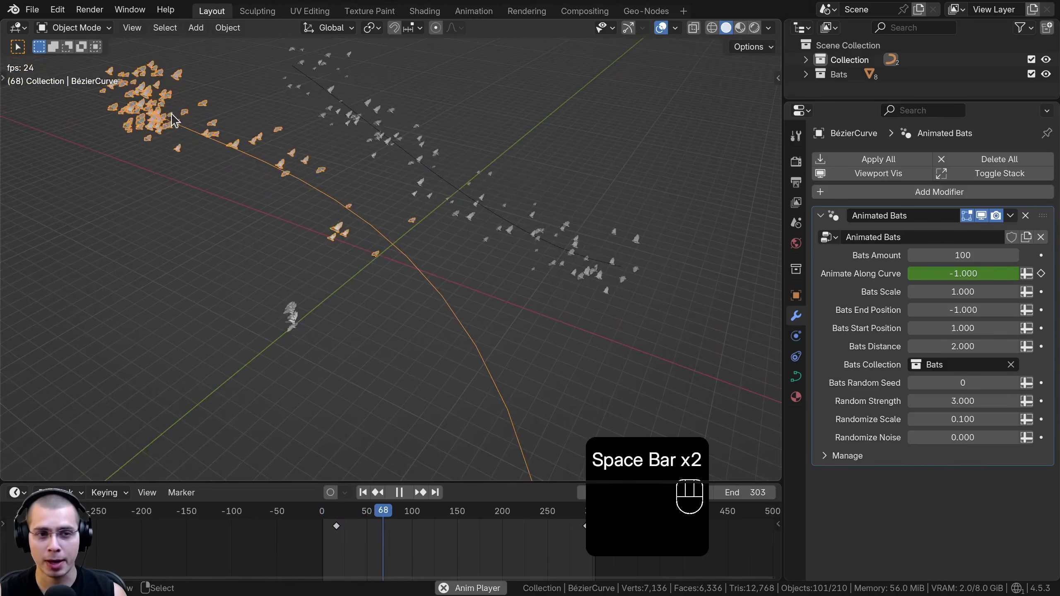
# Examine the Animated Bats flock travelling along its curve by playing and scrubbing the animation
pyautogui.keyDown('shift'); pyautogui.moveTo(256, 161); pyautogui.dragTo(299, 180, button='middle'); pyautogui.keyUp('shift')
pyautogui.keyDown('shift'); pyautogui.moveTo(272, 288); pyautogui.dragTo(386, 311, button='middle'); pyautogui.keyUp('shift')
pyautogui.keyDown('shift'); pyautogui.moveTo(328, 215); pyautogui.dragTo(521, 332, button='middle'); pyautogui.keyUp('shift')
pyautogui.keyDown('shift'); pyautogui.moveTo(465, 282); pyautogui.dragTo(543, 321, button='middle'); pyautogui.keyUp('shift')
pyautogui.press('space')
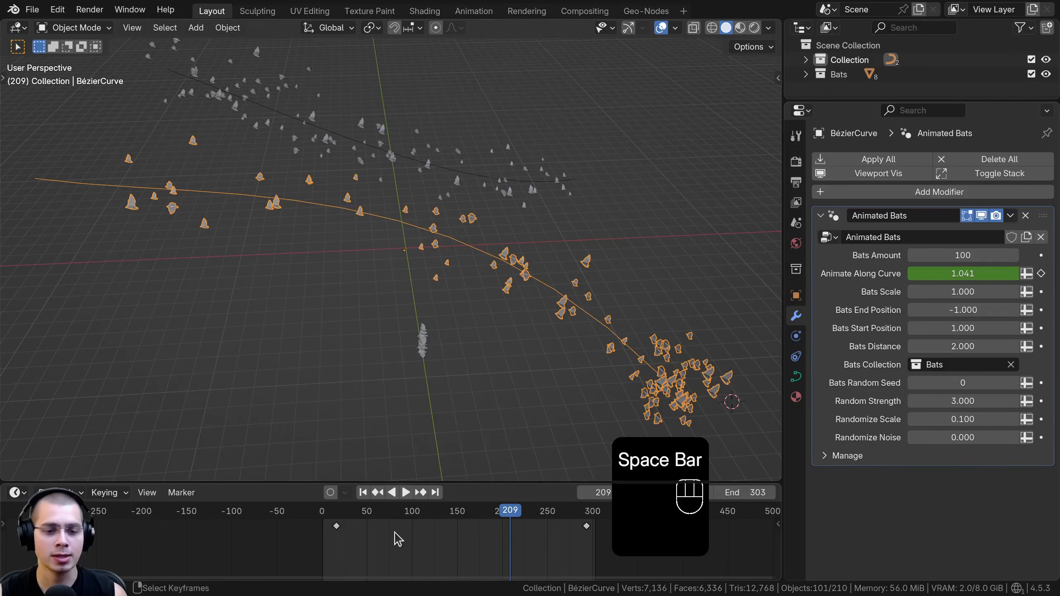
pyautogui.moveTo(363, 538); pyautogui.dragTo(327, 533)
pyautogui.keyDown('shift'); pyautogui.moveTo(193, 292); pyautogui.dragTo(267, 306, button='middle'); pyautogui.keyUp('shift')
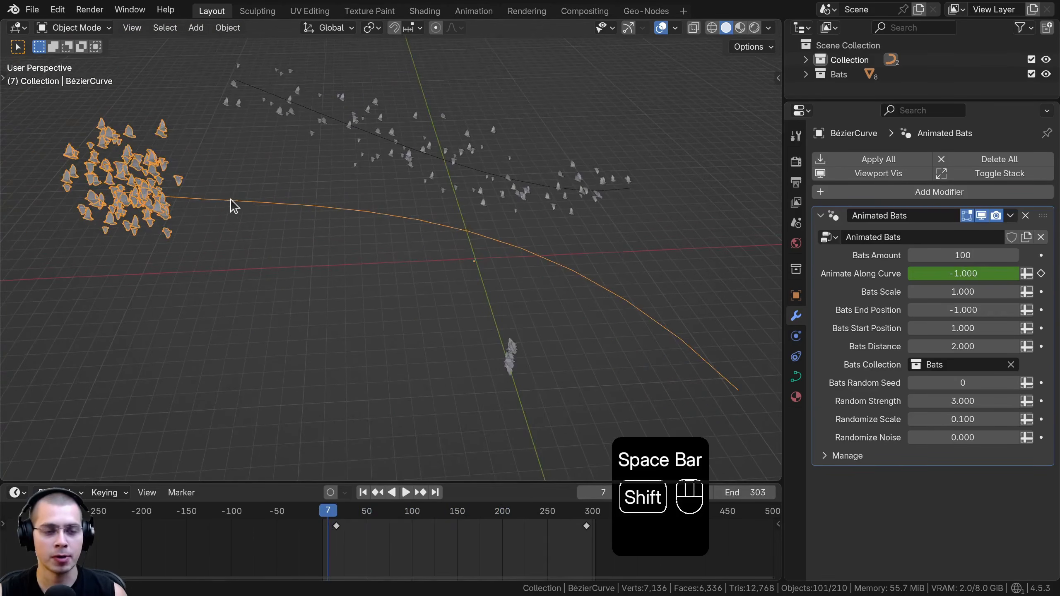
pyautogui.keyDown('shift'); pyautogui.moveTo(235, 202); pyautogui.dragTo(209, 199, button='middle'); pyautogui.keyUp('shift')
pyautogui.scroll(-1, 133, 179)
pyautogui.moveTo(336, 557); pyautogui.dragTo(573, 543)
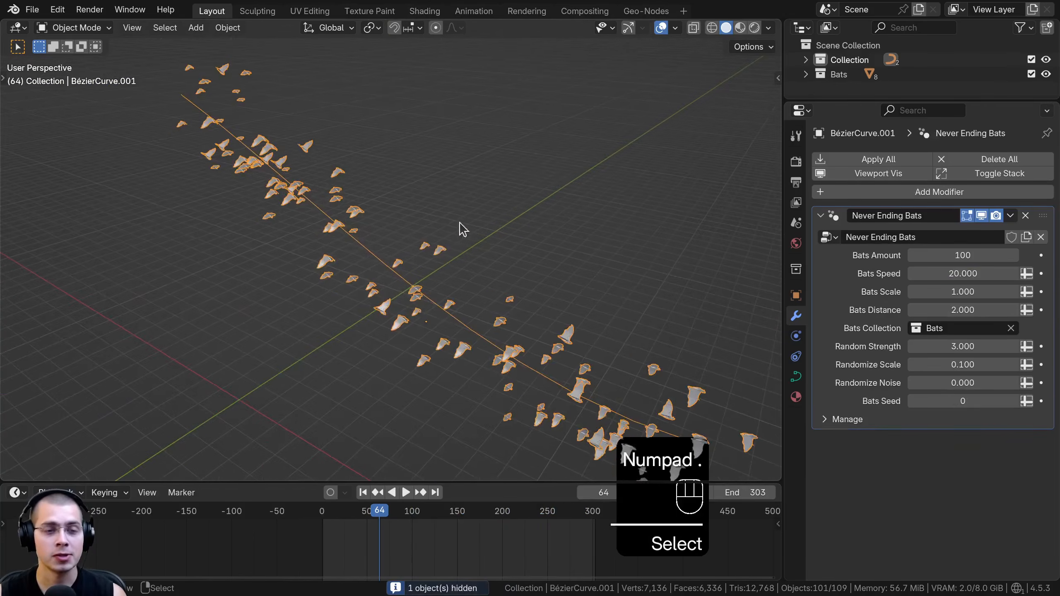
# Replay the Never Ending Bats flock on its own and try moving its curve
pyautogui.press('space')
pyautogui.press('space')
pyautogui.press('space')
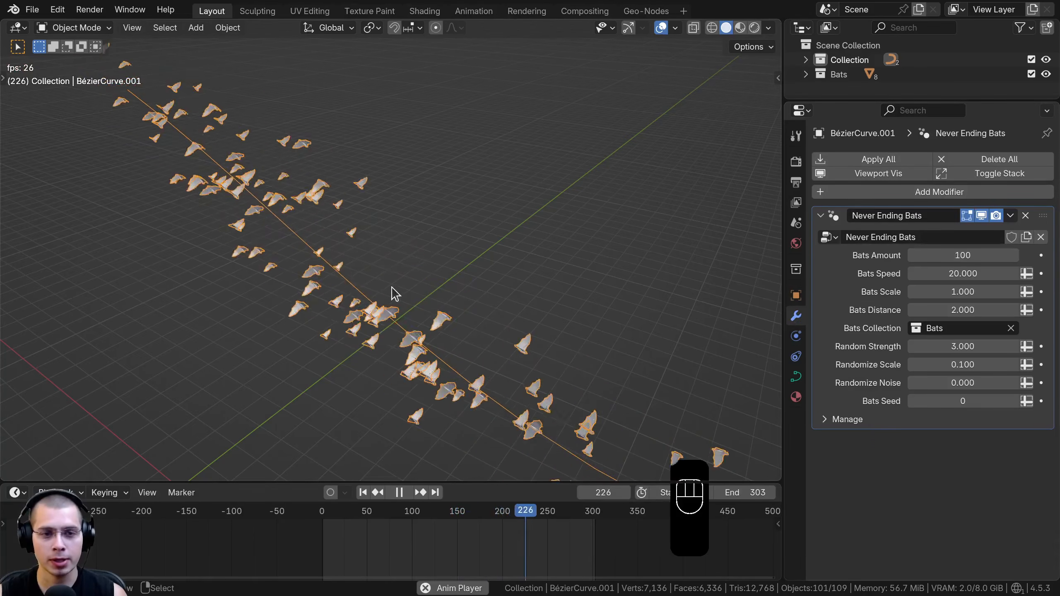
pyautogui.press('g')
pyautogui.rightClick(429, 235)
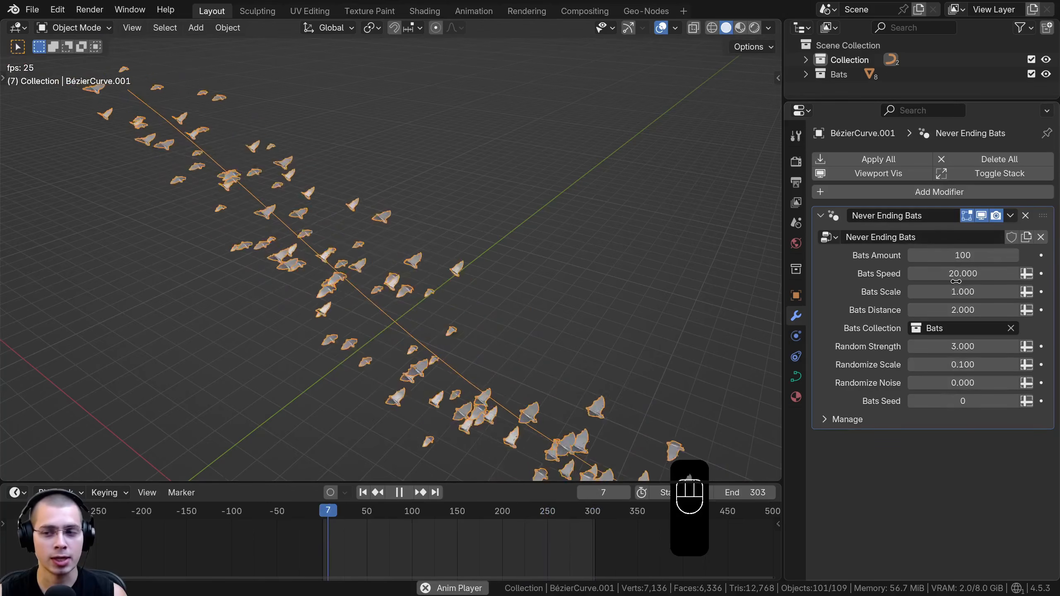
# Set the Bats Amount of the Never Ending Bats modifier to 100
pyautogui.moveTo(961, 255)
pyautogui.mouseDown()
pyautogui.moveTo(944, 255)
pyautogui.moveTo(1031, 255)
pyautogui.moveTo(950, 255)
pyautogui.mouseUp()
pyautogui.rightClick(949, 255)
pyautogui.write('100')
pyautogui.press('Return')
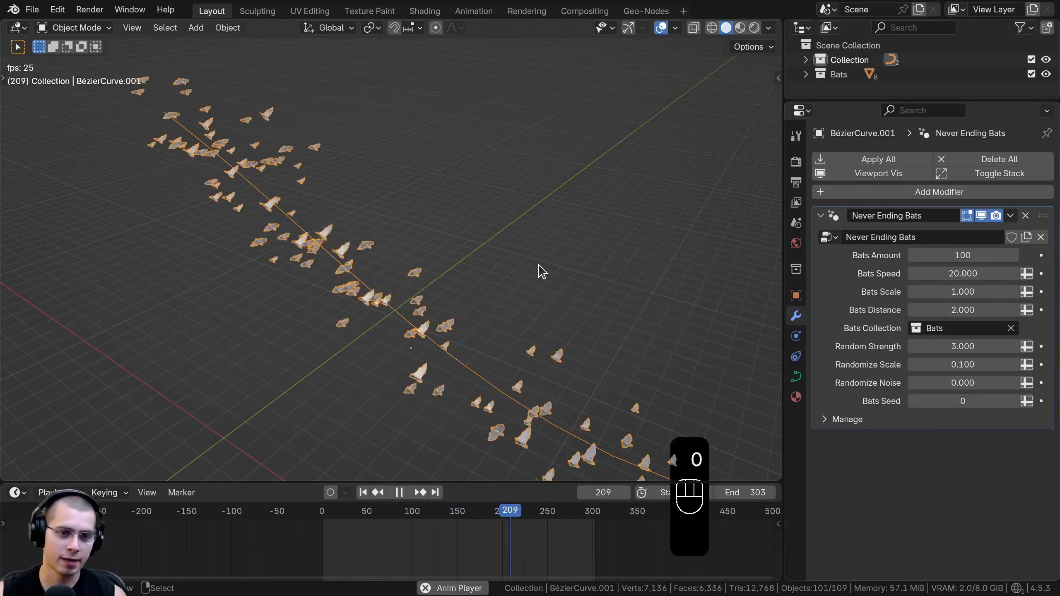
# Set the Bats Speed of the Never Ending Bats modifier to 20
pyautogui.keyDown('shift'); pyautogui.moveTo(502, 212); pyautogui.dragTo(488, 193, button='middle'); pyautogui.keyUp('shift')
pyautogui.scroll(2, 489, 192)
pyautogui.moveTo(489, 192); pyautogui.dragTo(527, 280, button='middle')
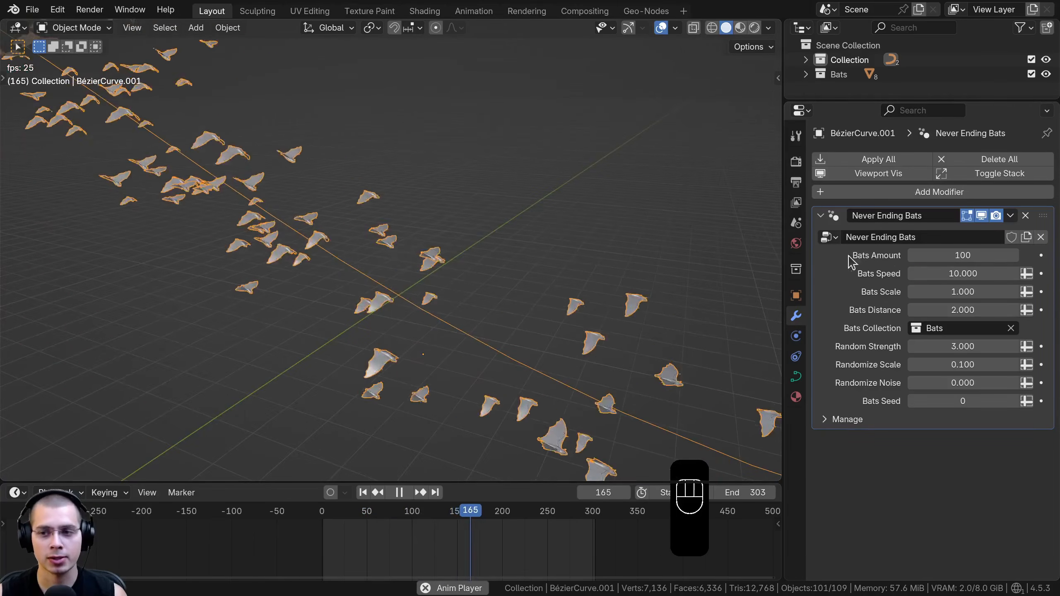
pyautogui.click(960, 274)
pyautogui.write('20')
pyautogui.press('Return')
# Try a larger Bats Scale of about 2.61 on the paused flock
pyautogui.press('space')
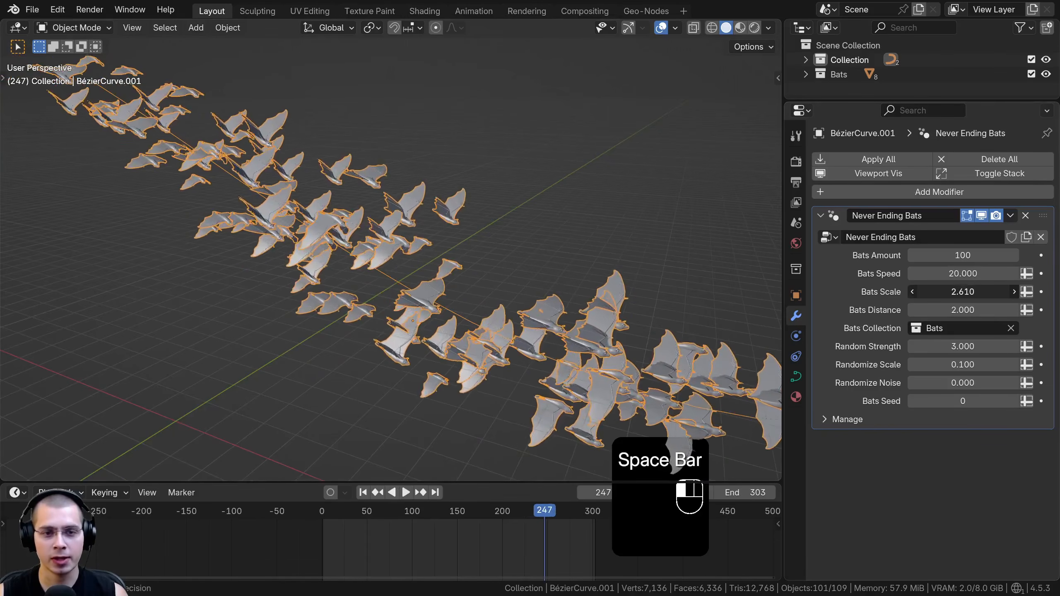
pyautogui.moveTo(963, 292); pyautogui.dragTo(978, 292)
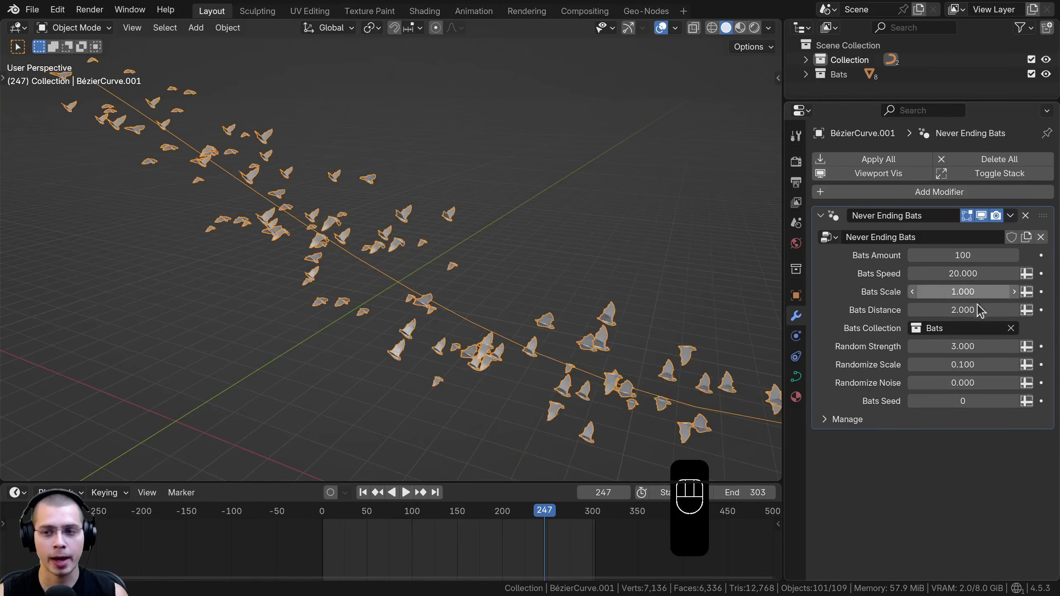
pyautogui.press('space')
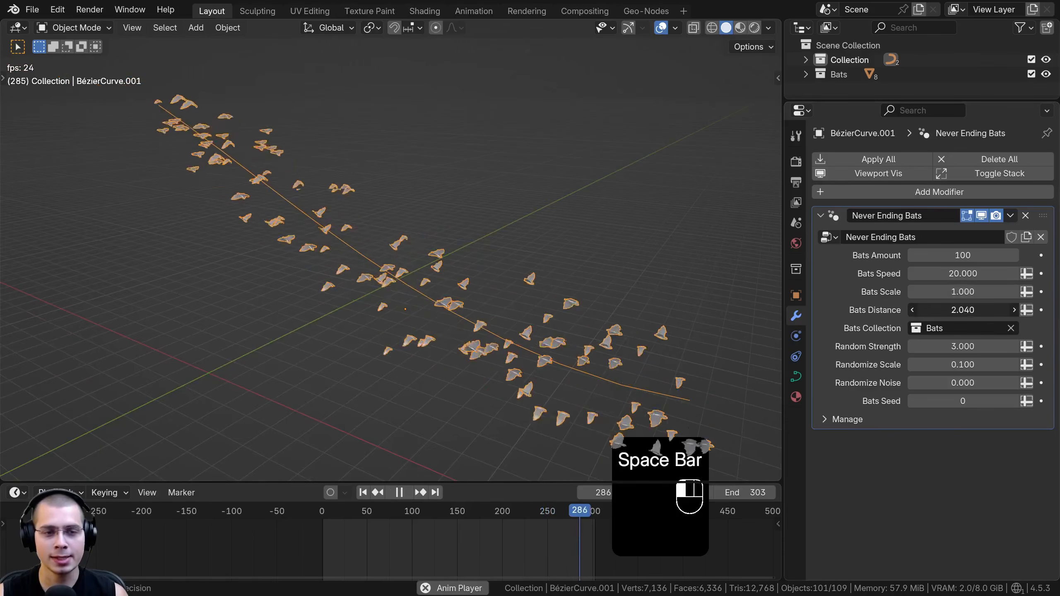
# Increase the Bats Distance to 5.62 so the flock spreads out around the curve
pyautogui.moveTo(963, 310); pyautogui.dragTo(1002, 310)
pyautogui.moveTo(1002, 310); pyautogui.dragTo(1004, 310)
pyautogui.press('space')
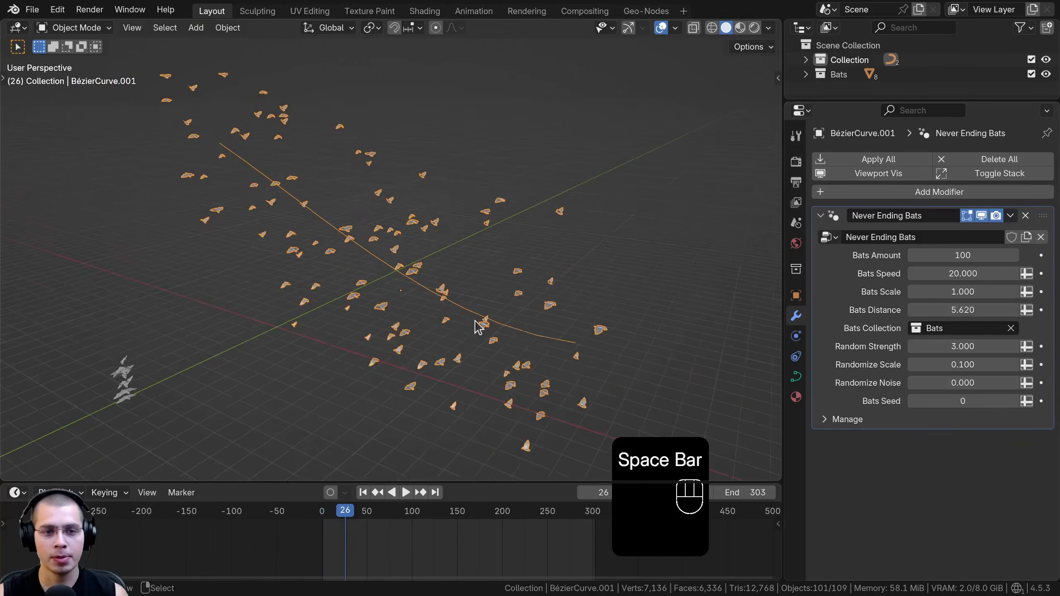
# Play back the spread-out flock and examine its arrangement around the curve and the assigned bats collection
pyautogui.press('space')
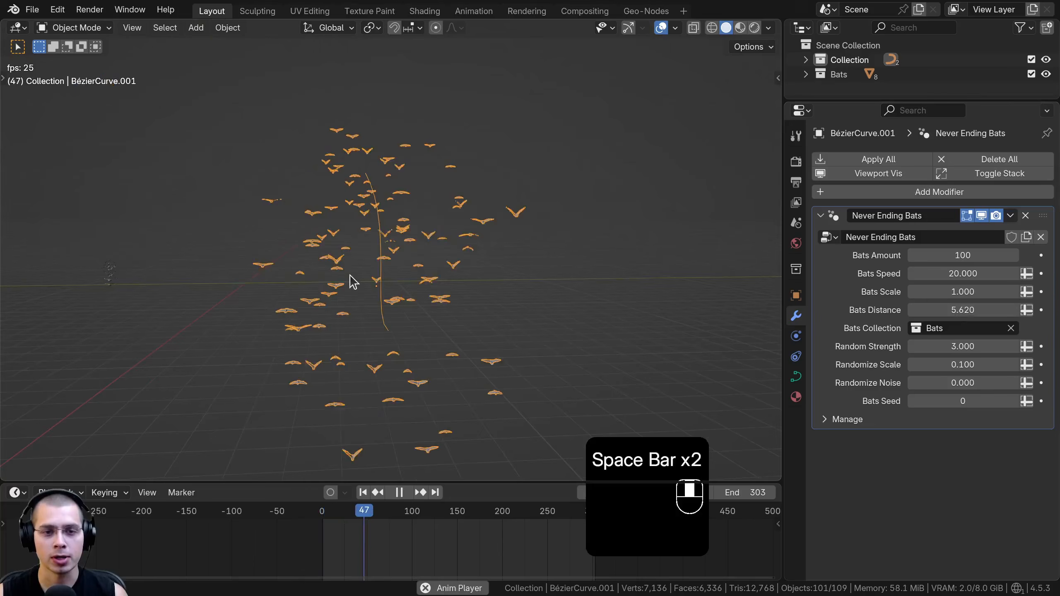
pyautogui.moveTo(353, 282); pyautogui.dragTo(499, 314, button='middle')
pyautogui.press('Tab')
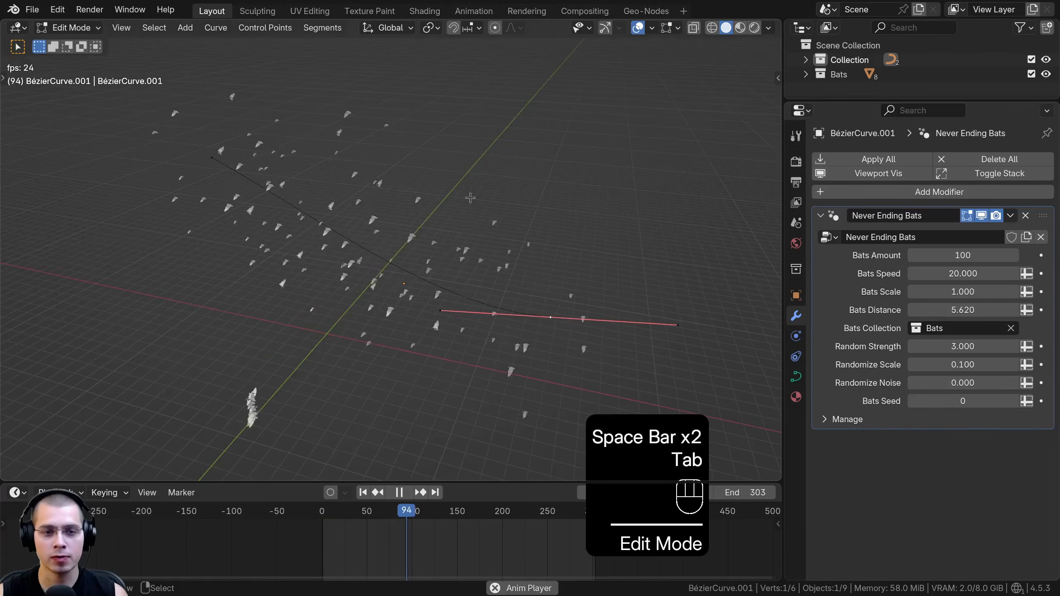
pyautogui.press('Tab')
pyautogui.moveTo(500, 210); pyautogui.dragTo(397, 227, button='middle')
pyautogui.click(954, 329)
pyautogui.click(889, 329)
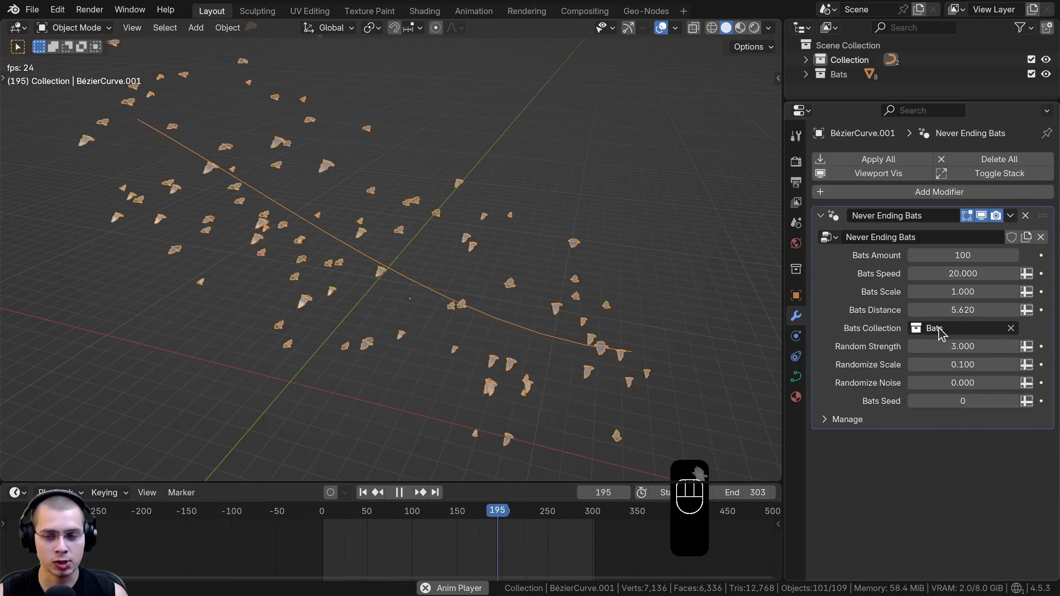
# Try Random Strength values of -0.57 and 6.58 and check the flock's scatter
pyautogui.press('space')
pyautogui.moveTo(962, 347); pyautogui.dragTo(968, 346)
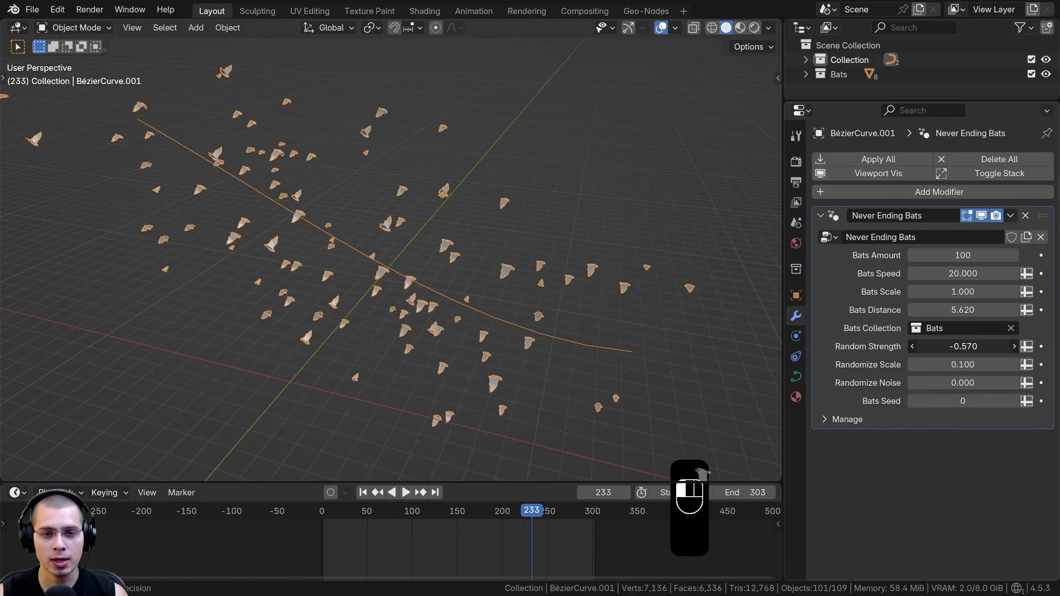
pyautogui.press('space')
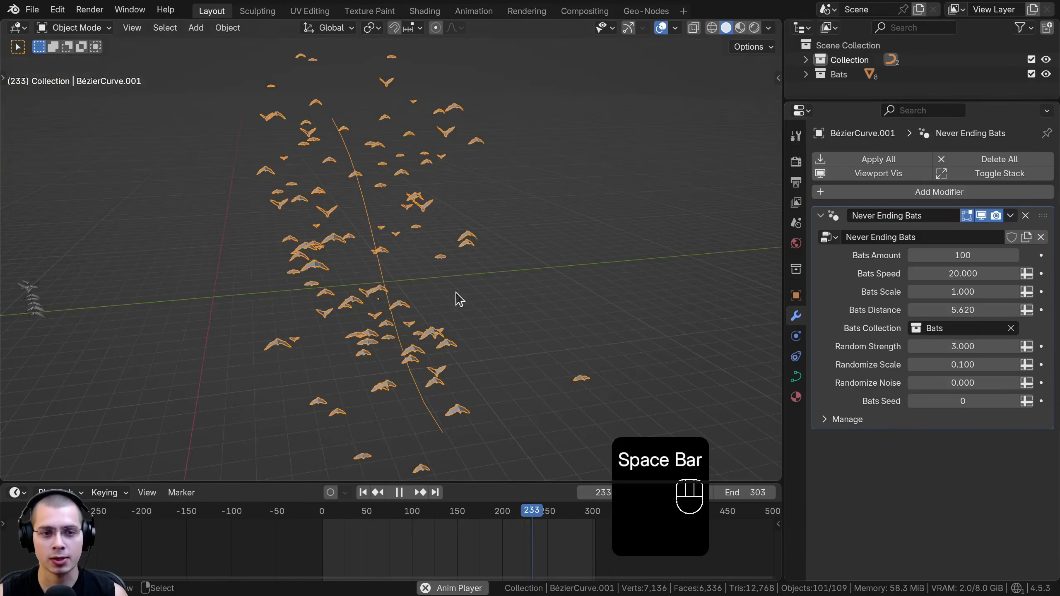
pyautogui.moveTo(963, 347)
pyautogui.mouseDown()
pyautogui.moveTo(1010, 346)
pyautogui.moveTo(972, 346)
pyautogui.mouseUp()
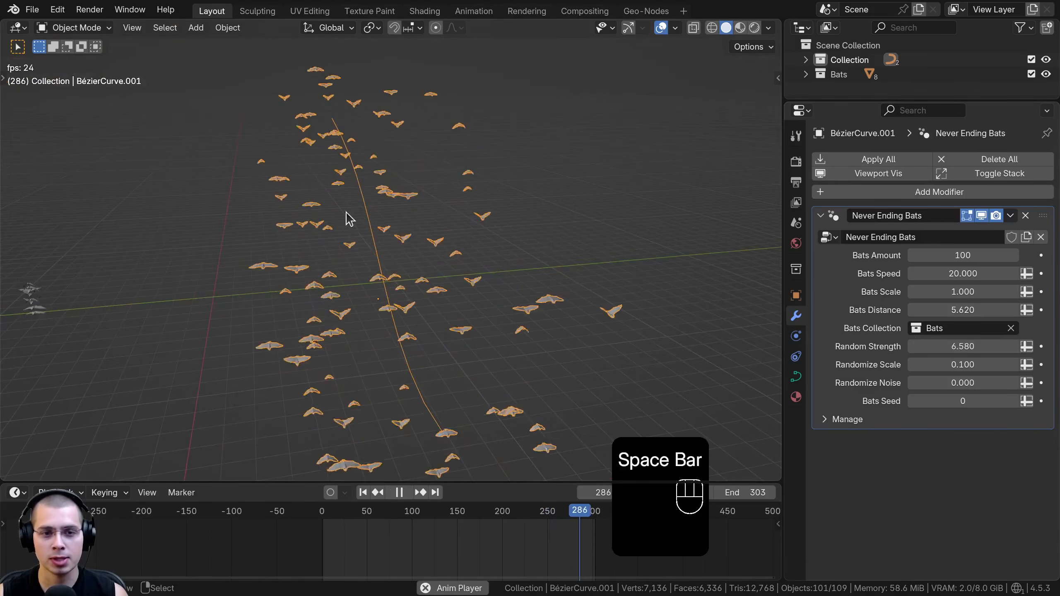
pyautogui.moveTo(416, 247); pyautogui.dragTo(414, 232, button='middle')
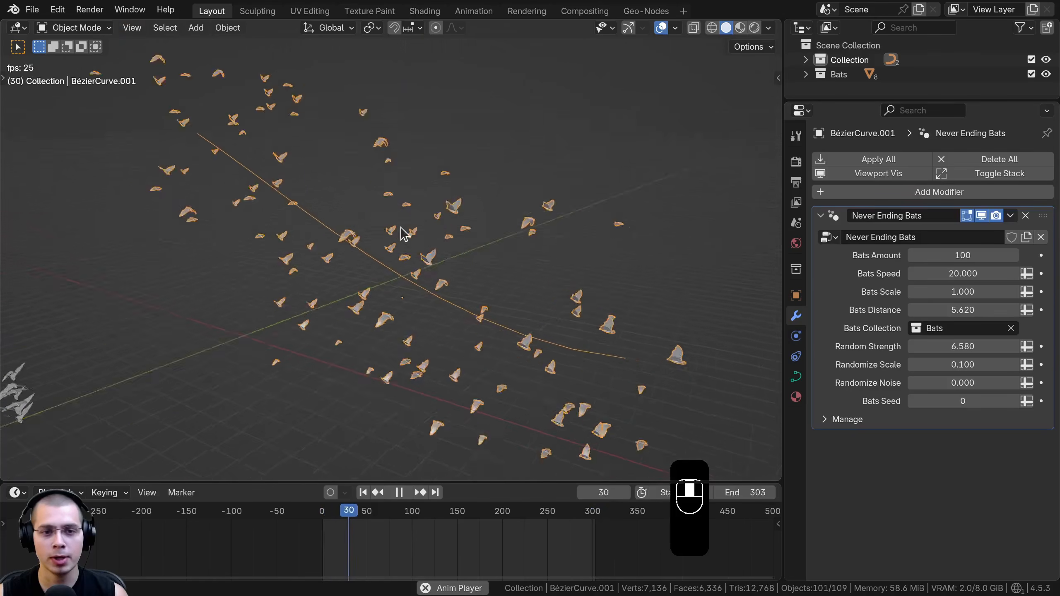
# Try Random Strength values of 0 and 6.98 and compare the flock's scatter during playback
pyautogui.press('space')
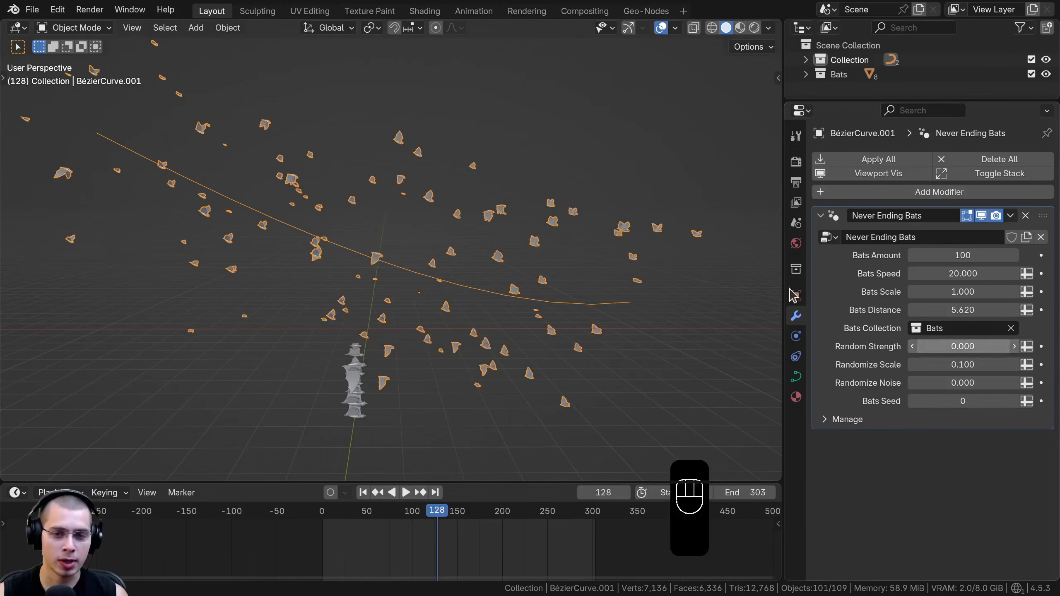
pyautogui.press('space')
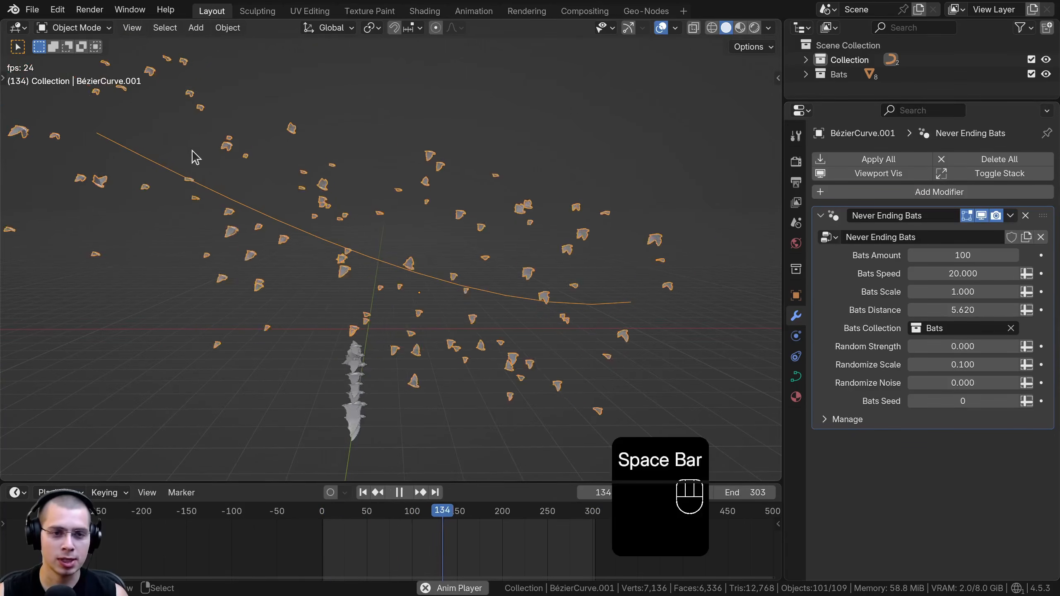
pyautogui.moveTo(962, 347); pyautogui.dragTo(1010, 347)
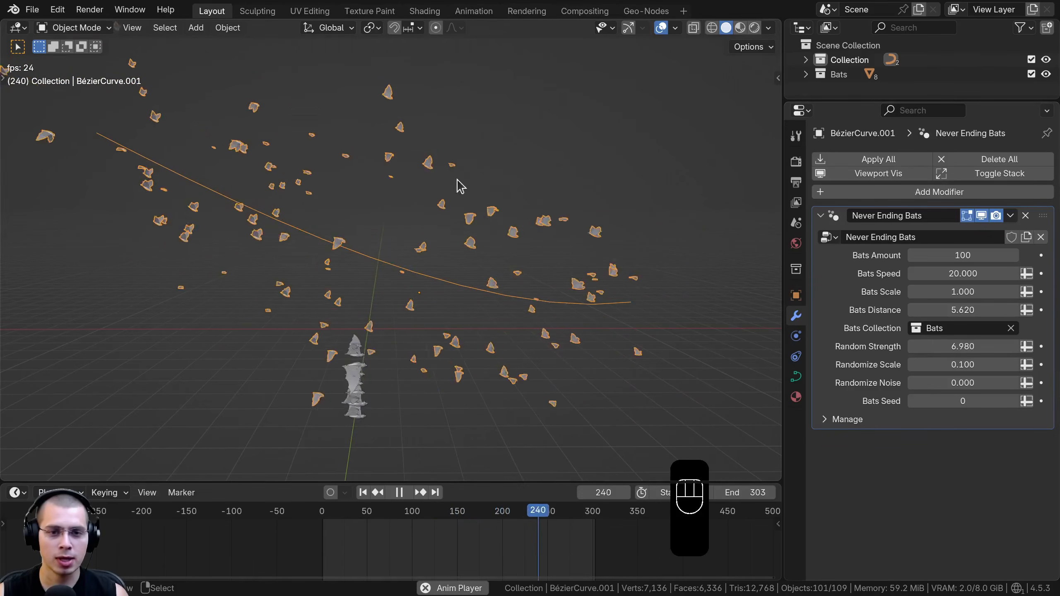
pyautogui.moveTo(530, 225); pyautogui.dragTo(305, 246, button='middle')
pyautogui.scroll(3, 305, 247)
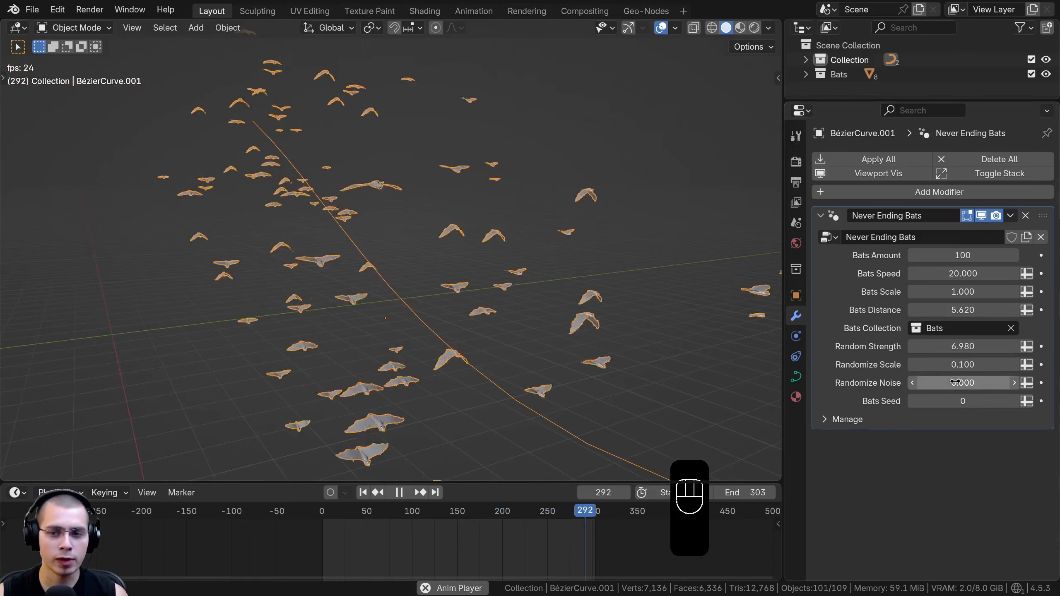
# Try Random Strength values of 10.44 and 23.96, and reset the setting to its default
pyautogui.moveTo(971, 344); pyautogui.dragTo(1010, 346)
pyautogui.moveTo(618, 312); pyautogui.dragTo(497, 296, button='middle')
pyautogui.scroll(-3, 496, 296)
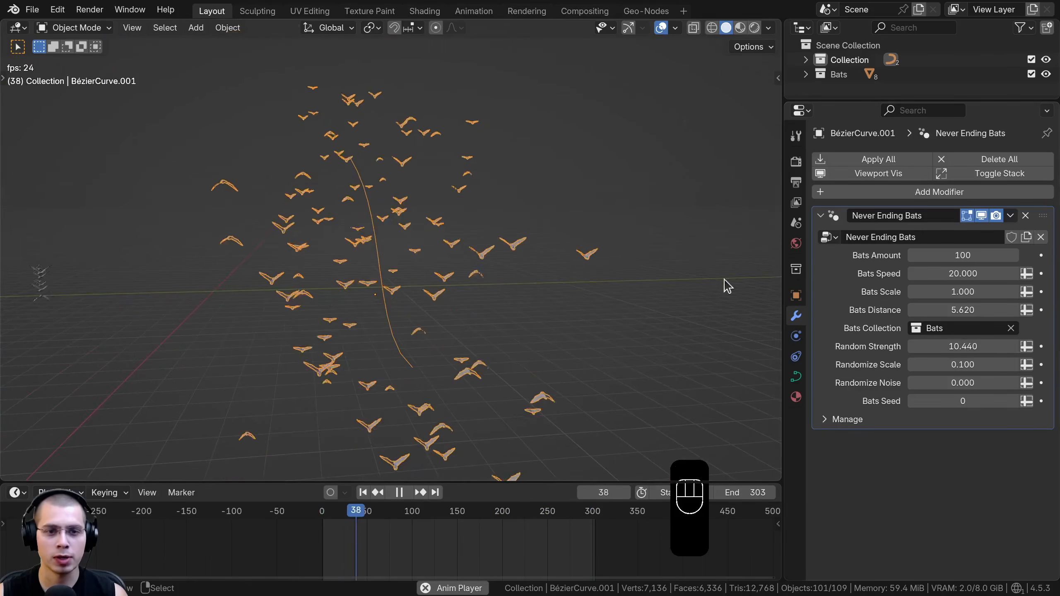
pyautogui.moveTo(938, 344); pyautogui.dragTo(1023, 346)
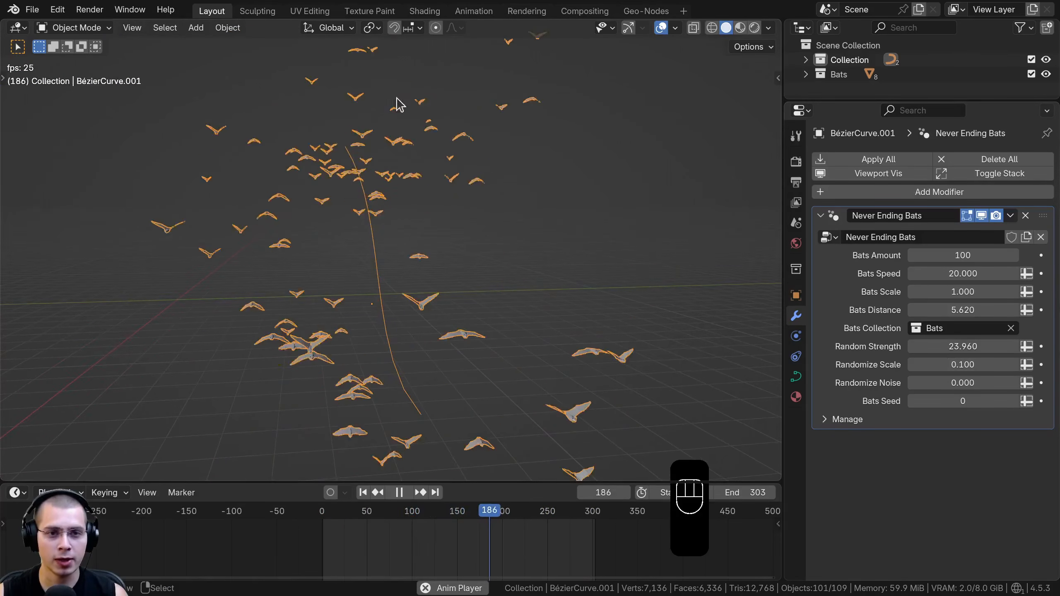
pyautogui.press('BackSpace')
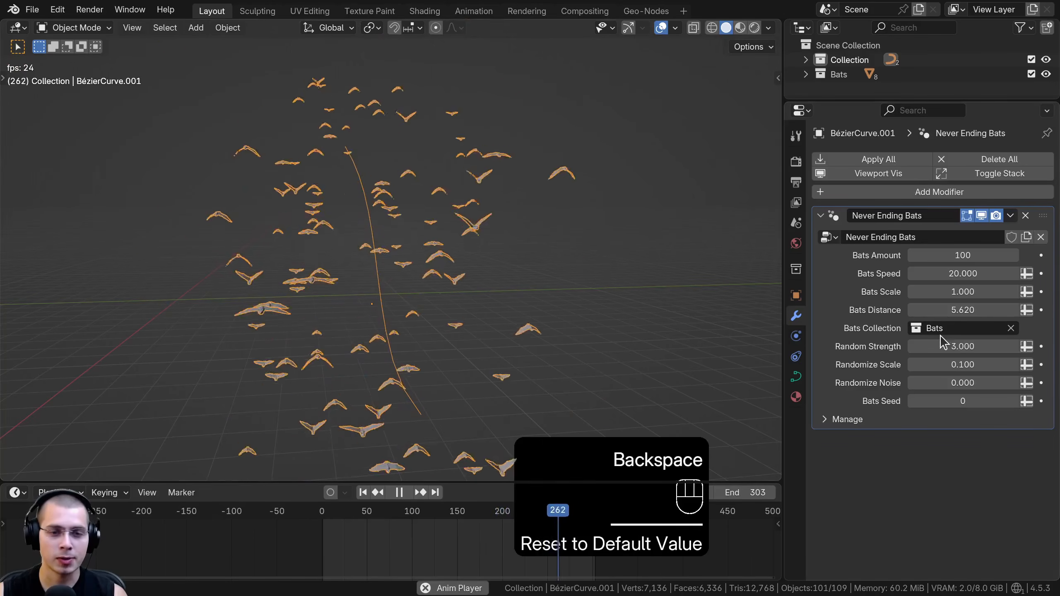
pyautogui.scroll(3, 421, 203)
pyautogui.moveTo(421, 204); pyautogui.dragTo(371, 212, button='middle')
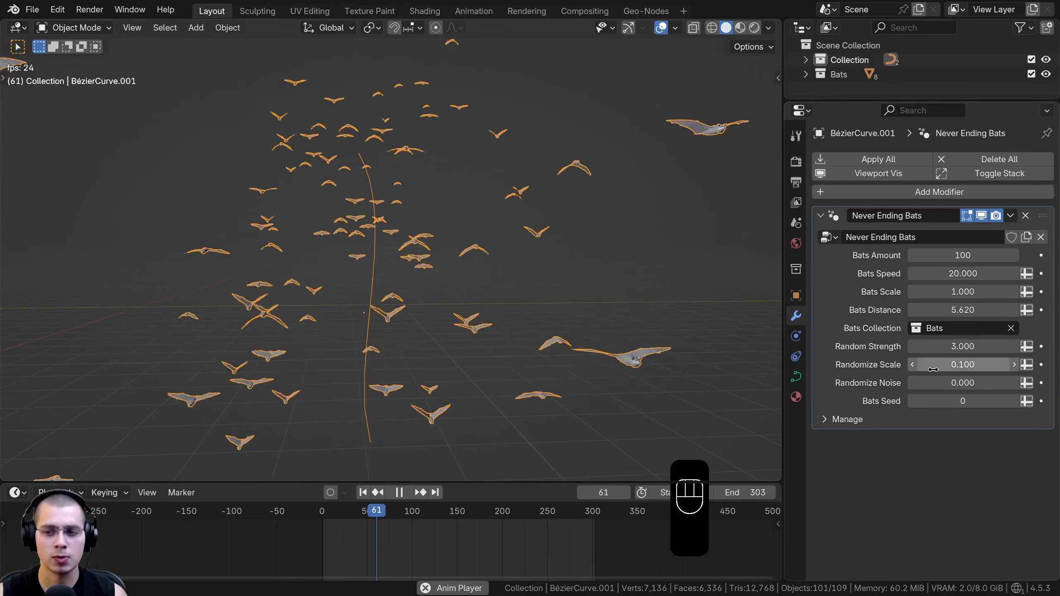
# Try Randomize Noise values of 3.35 and 10.35, reset the setting to 0, and play back the flock
pyautogui.moveTo(953, 364)
pyautogui.mouseDown()
pyautogui.moveTo(1000, 364)
pyautogui.moveTo(961, 364)
pyautogui.mouseUp()
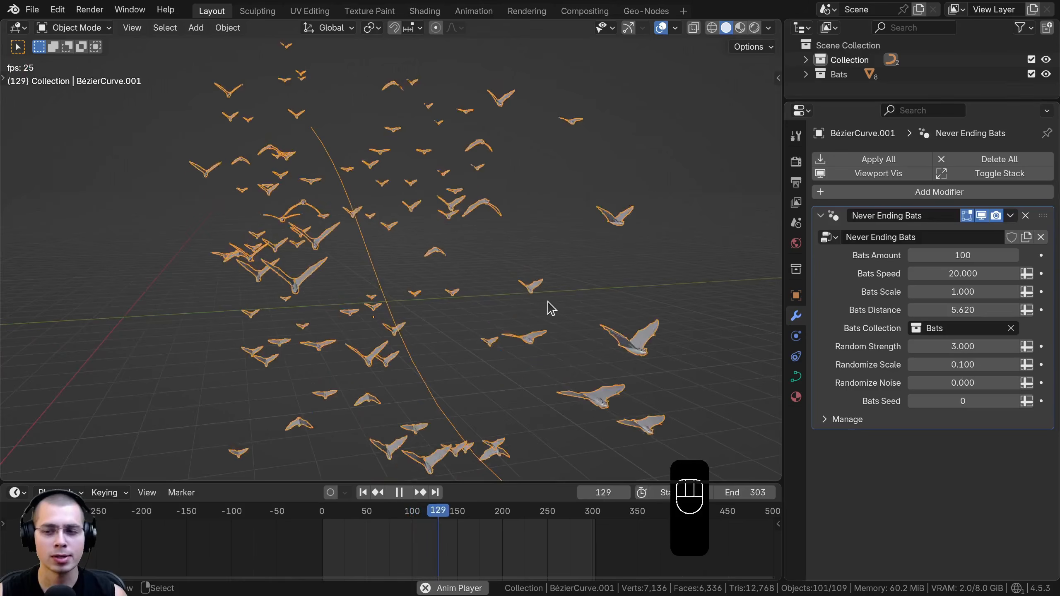
pyautogui.moveTo(963, 383)
pyautogui.mouseDown()
pyautogui.moveTo(1002, 383)
pyautogui.moveTo(956, 389)
pyautogui.mouseUp()
pyautogui.press('space')
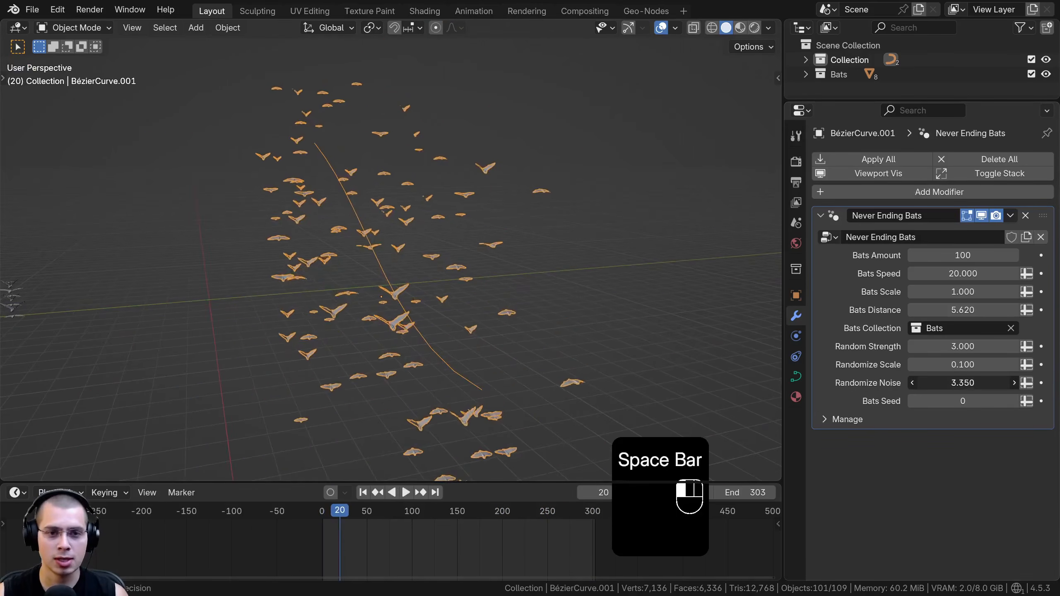
pyautogui.moveTo(963, 383); pyautogui.dragTo(979, 383)
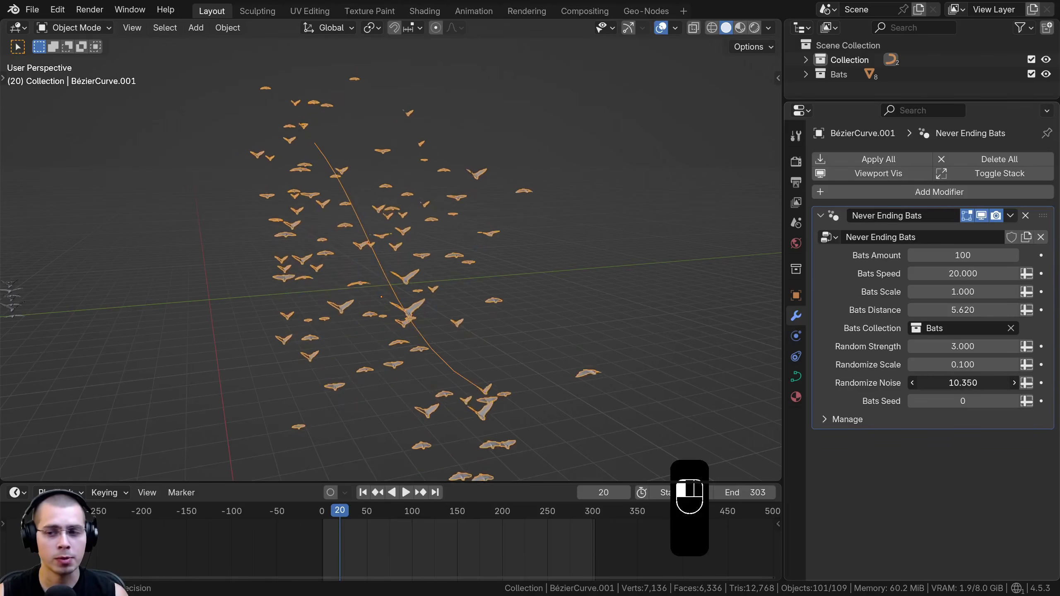
pyautogui.press('space')
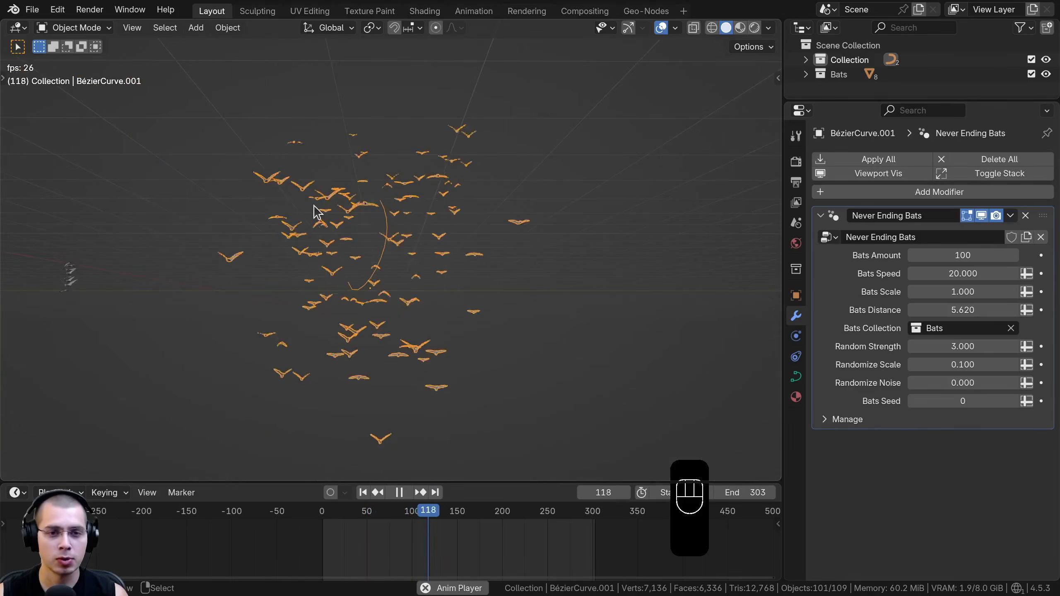
# Stop playback, try a Bats Seed of 2, and reset the seed to 0
pyautogui.press('space')
pyautogui.click(1015, 401)
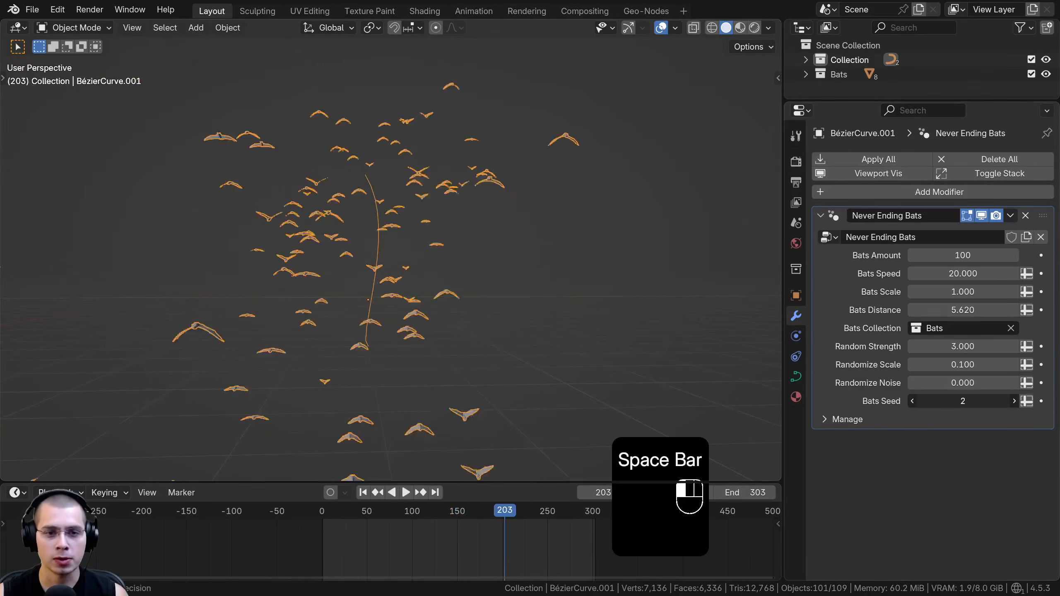
pyautogui.moveTo(950, 401)
pyautogui.mouseDown()
pyautogui.moveTo(993, 401)
pyautogui.moveTo(963, 401)
pyautogui.mouseUp()
pyautogui.moveTo(615, 265); pyautogui.dragTo(627, 281, button='middle')
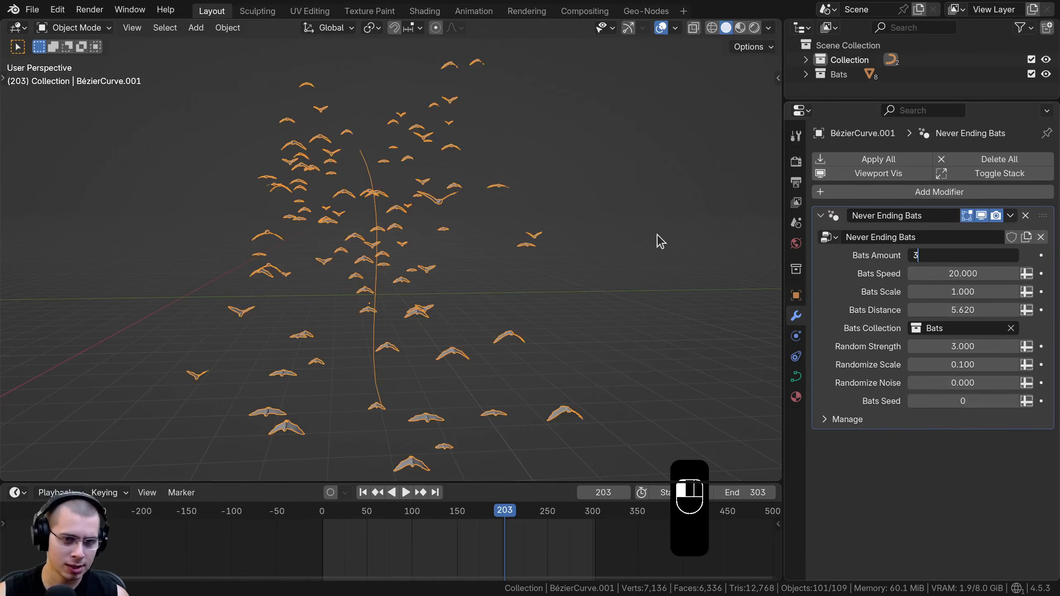
# Set Bats Amount to 3, play back the reduced flock, and raise Bats Seed to 6
pyautogui.press('Return')
pyautogui.press('space')
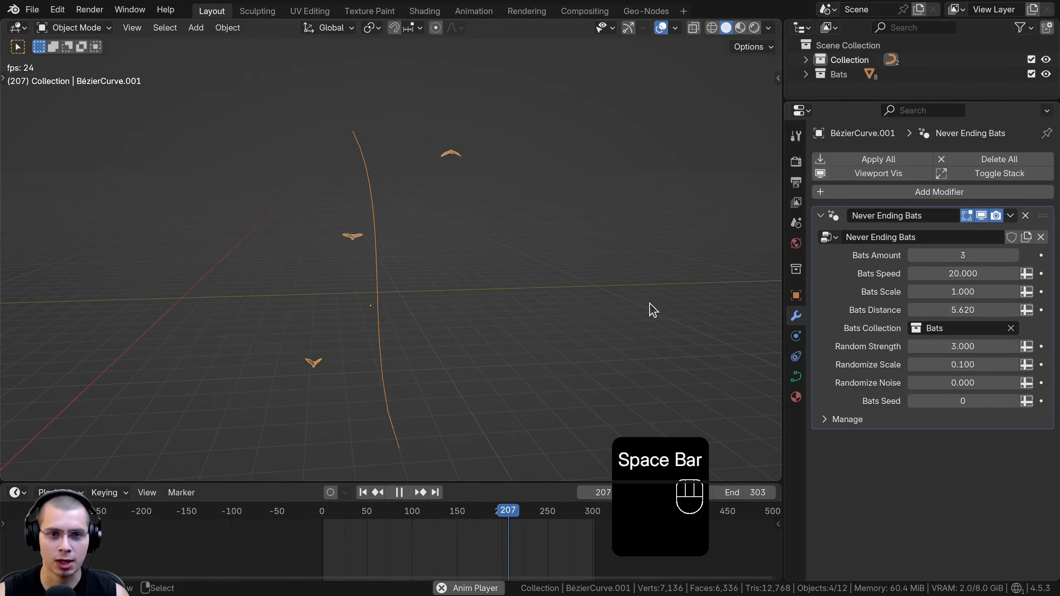
pyautogui.click(1016, 401)
pyautogui.click(1016, 401)
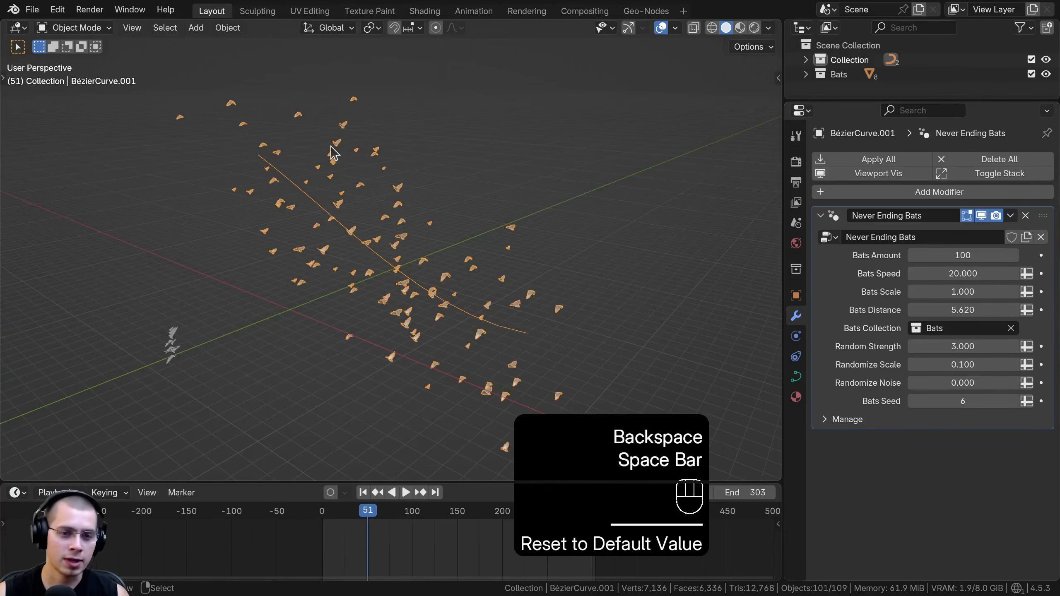
# In Edit Mode, move and rotate the control point at the curve's end to reshape the bats' path
pyautogui.press('Tab')
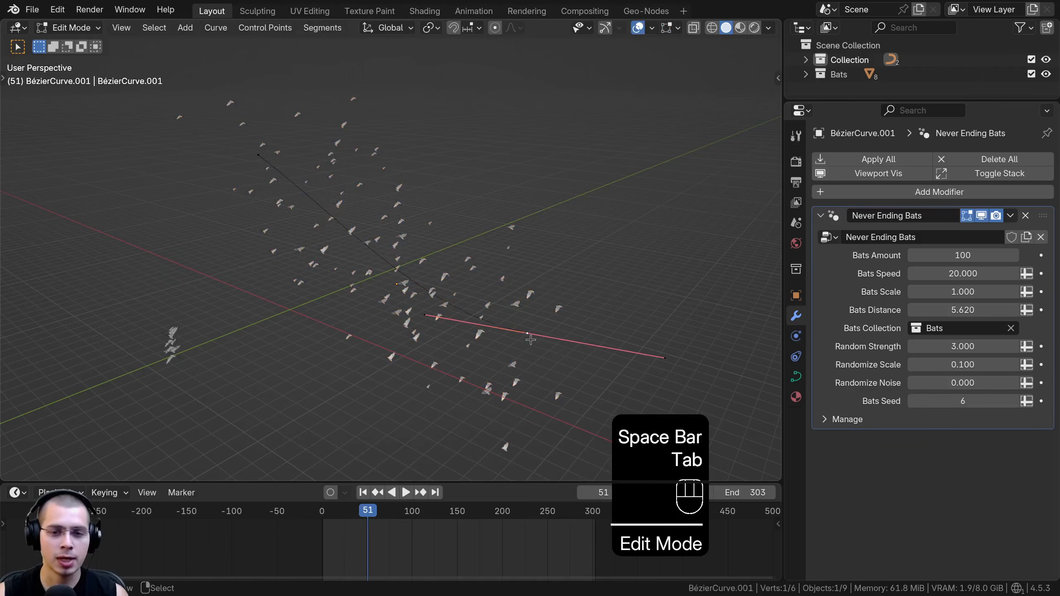
pyautogui.press('g')
pyautogui.click(569, 287)
pyautogui.scroll(-2, 551, 284)
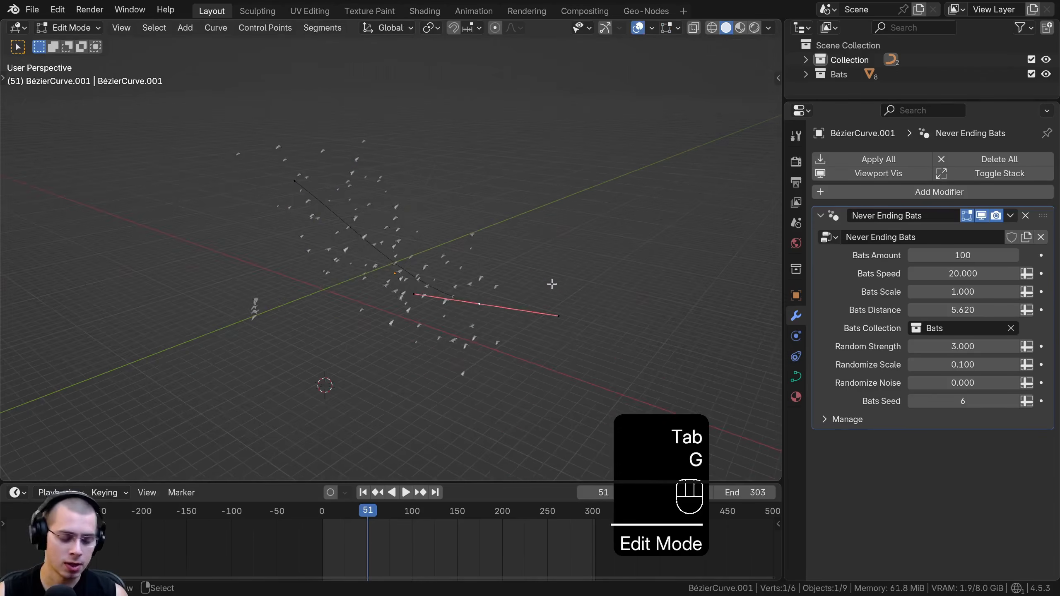
pyautogui.press('r')
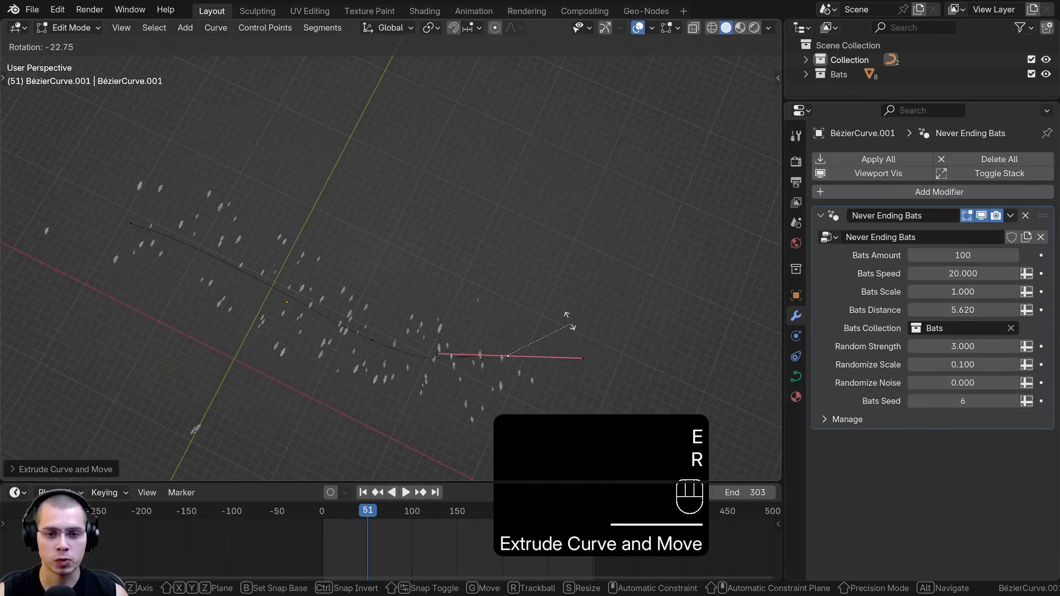
pyautogui.click(495, 270)
pyautogui.press('g')
pyautogui.click(547, 147)
# Extrude the curve's end, rotate and move the new control point so the path bends back around, and return to Object Mode
pyautogui.keyDown('shift'); pyautogui.moveTo(541, 167); pyautogui.dragTo(533, 310, button='middle'); pyautogui.keyUp('shift')
pyautogui.press('e')
pyautogui.click(498, 167)
pyautogui.press('r')
pyautogui.click(519, 180)
pyautogui.press('g')
pyautogui.click(462, 232)
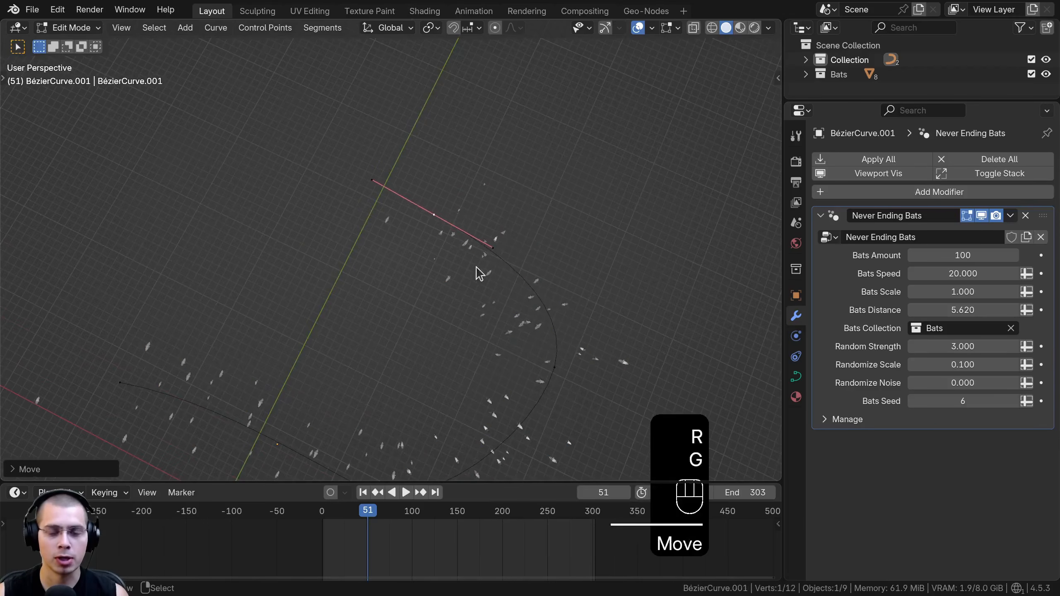
pyautogui.press('Tab')
# Deselect everything, play back the flock along the extended curve, and examine its flight from several angles
pyautogui.press('space')
pyautogui.moveTo(402, 319); pyautogui.dragTo(279, 268, button='middle')
pyautogui.press('a')
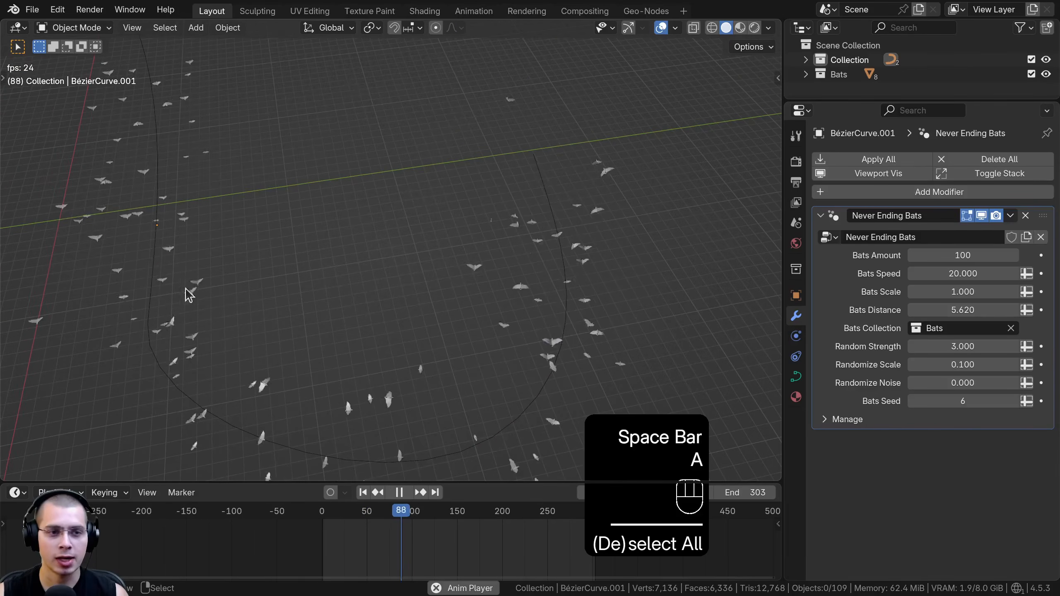
pyautogui.moveTo(450, 339); pyautogui.dragTo(232, 204, button='middle')
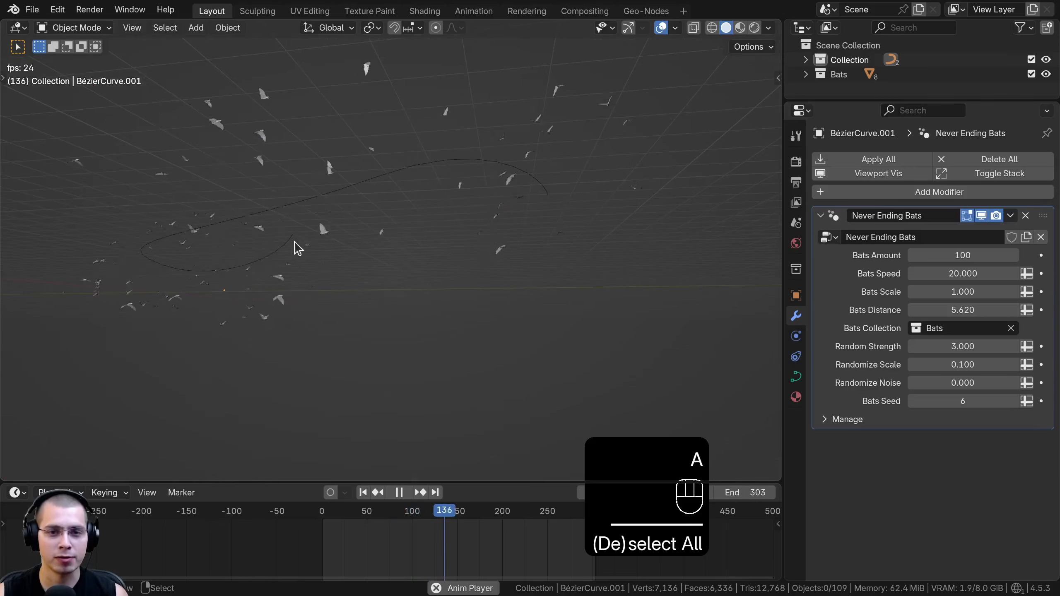
pyautogui.moveTo(309, 242); pyautogui.dragTo(186, 189, button='middle')
pyautogui.moveTo(430, 257); pyautogui.dragTo(338, 245, button='middle')
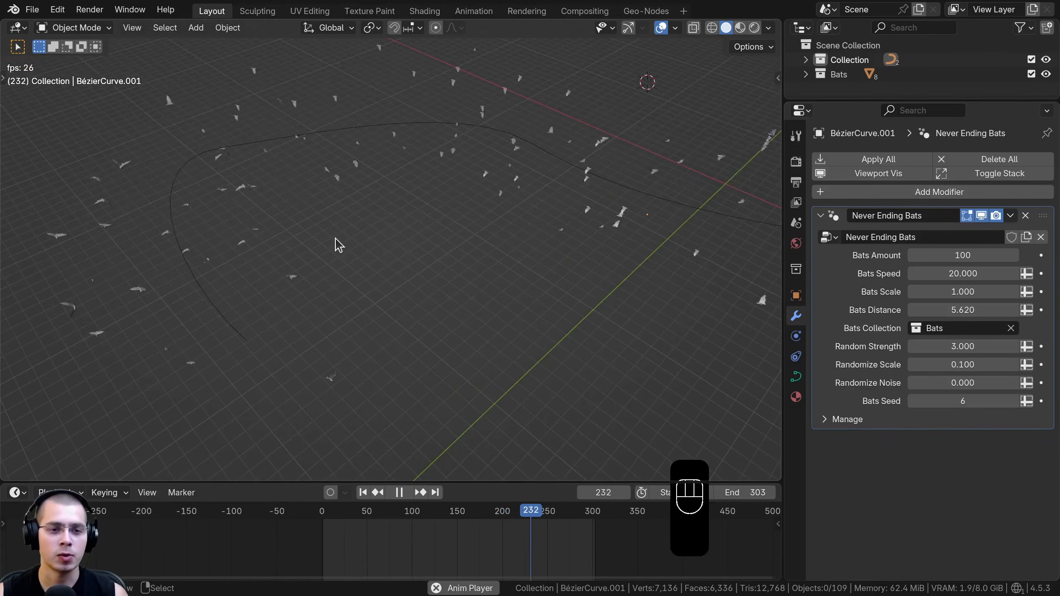
pyautogui.press('space')
# Hide the Never Ending Bats curve, switch to the Animated Bats curve, and play back its flock's flight between the two keyframes
pyautogui.keyDown('shift'); pyautogui.moveTo(509, 253); pyautogui.dragTo(402, 277, button='middle'); pyautogui.keyUp('shift')
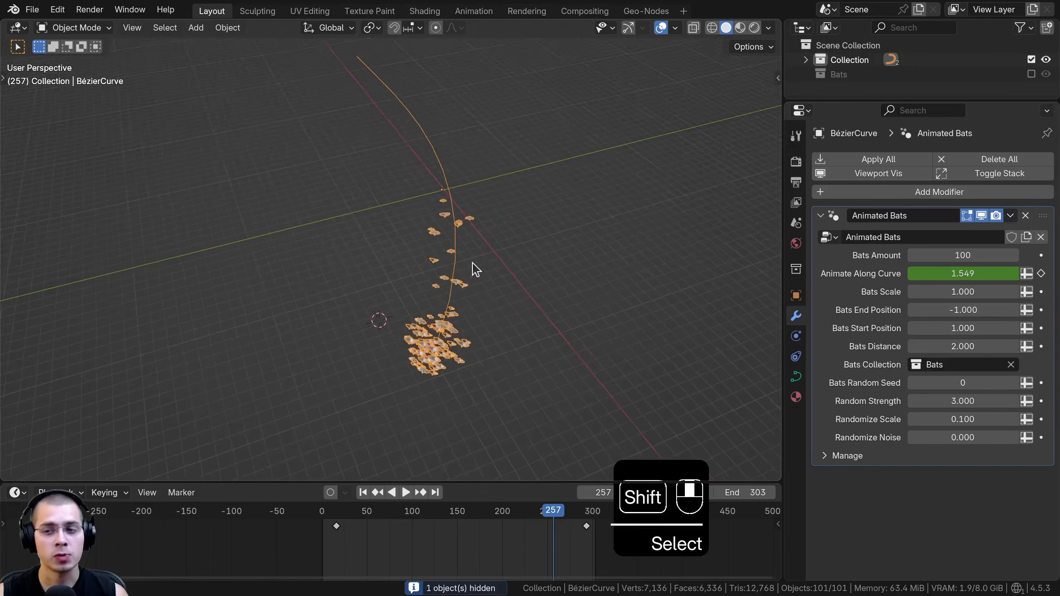
pyautogui.keyDown('shift'); pyautogui.moveTo(483, 284); pyautogui.dragTo(557, 284, button='middle'); pyautogui.keyUp('shift')
pyautogui.press('space')
pyautogui.scroll(2, 443, 247)
pyautogui.moveTo(389, 228); pyautogui.dragTo(401, 232, button='middle')
pyautogui.moveTo(175, 226); pyautogui.dragTo(414, 230, button='middle')
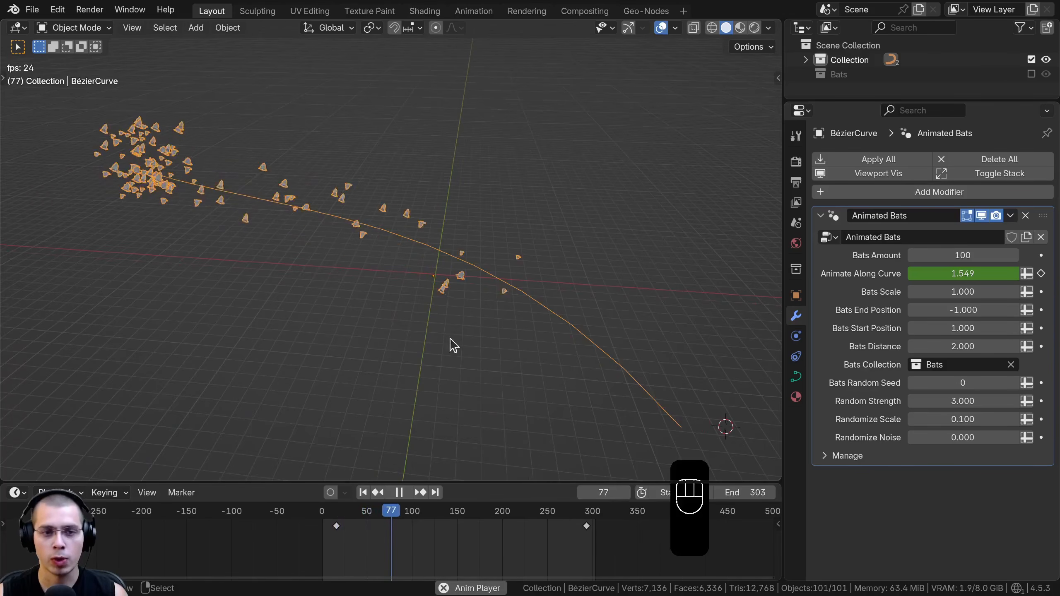
pyautogui.press('space')
pyautogui.moveTo(367, 524); pyautogui.dragTo(351, 525)
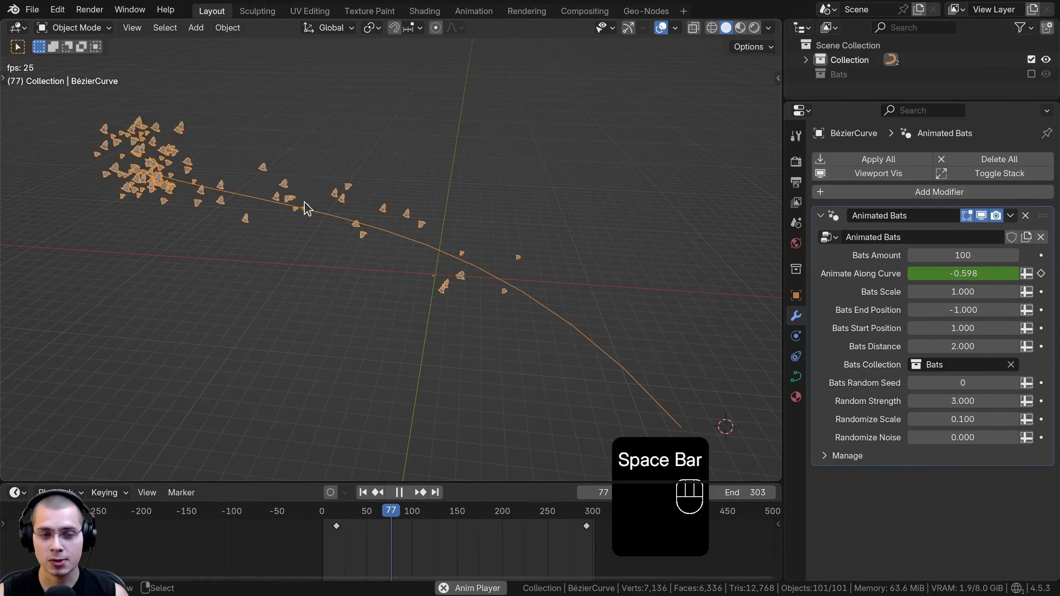
pyautogui.press('space')
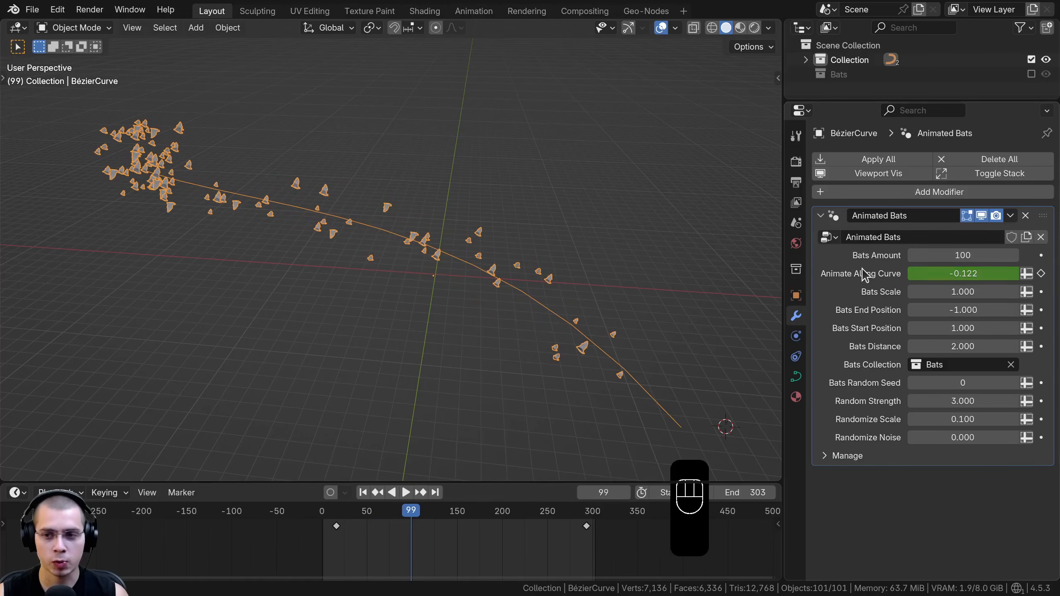
# Clear the keyframes from Animate Along Curve and play back the flock to check its motion
pyautogui.rightClick(948, 275)
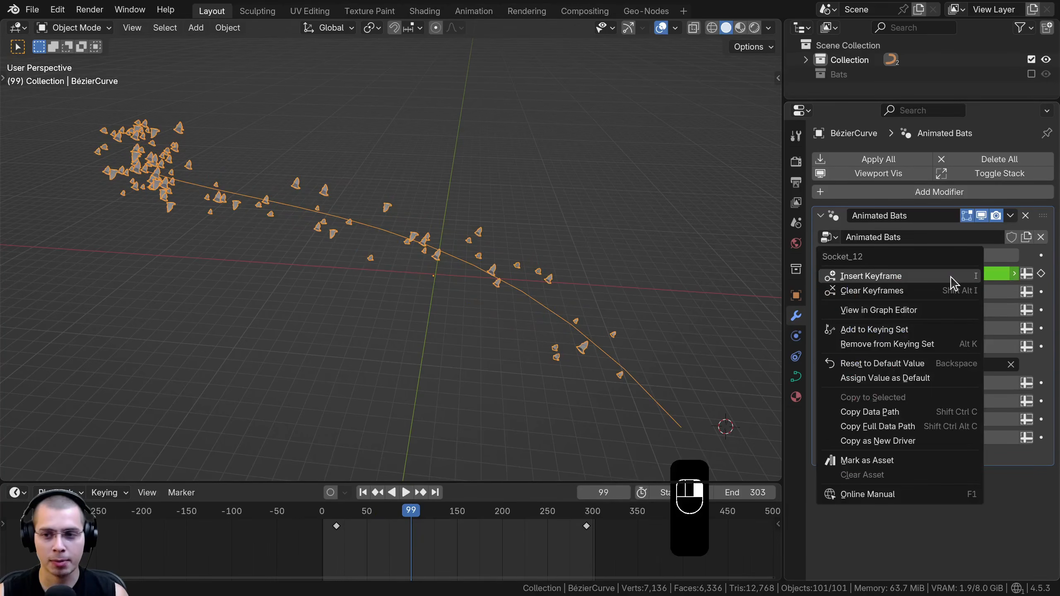
pyautogui.click(898, 291)
pyautogui.press('space')
pyautogui.press('space')
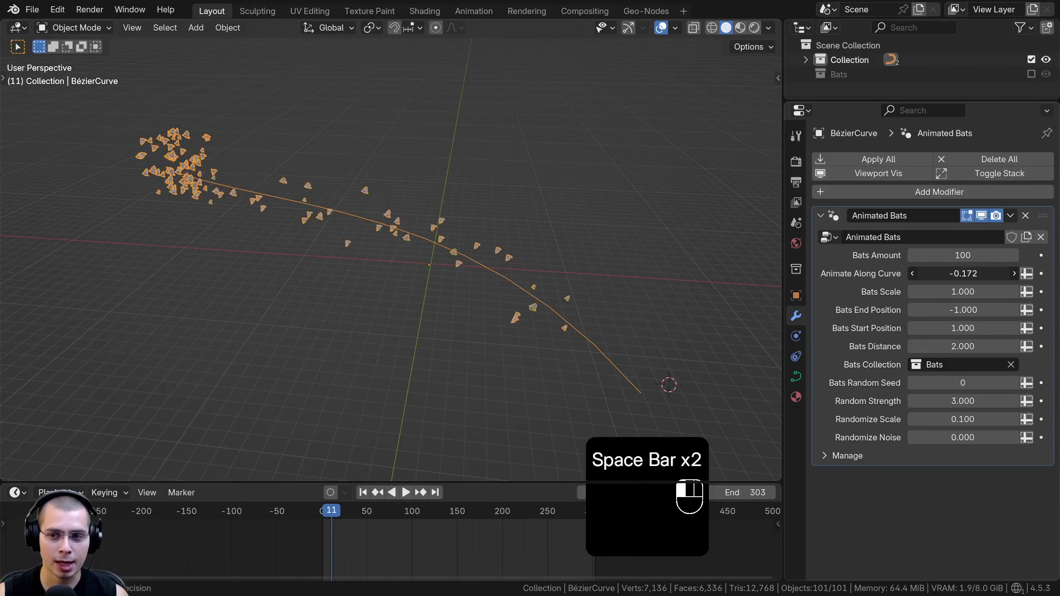
# Set Animate Along Curve to -0.922 and insert a keyframe for it at frame 11
pyautogui.moveTo(963, 274); pyautogui.dragTo(943, 274)
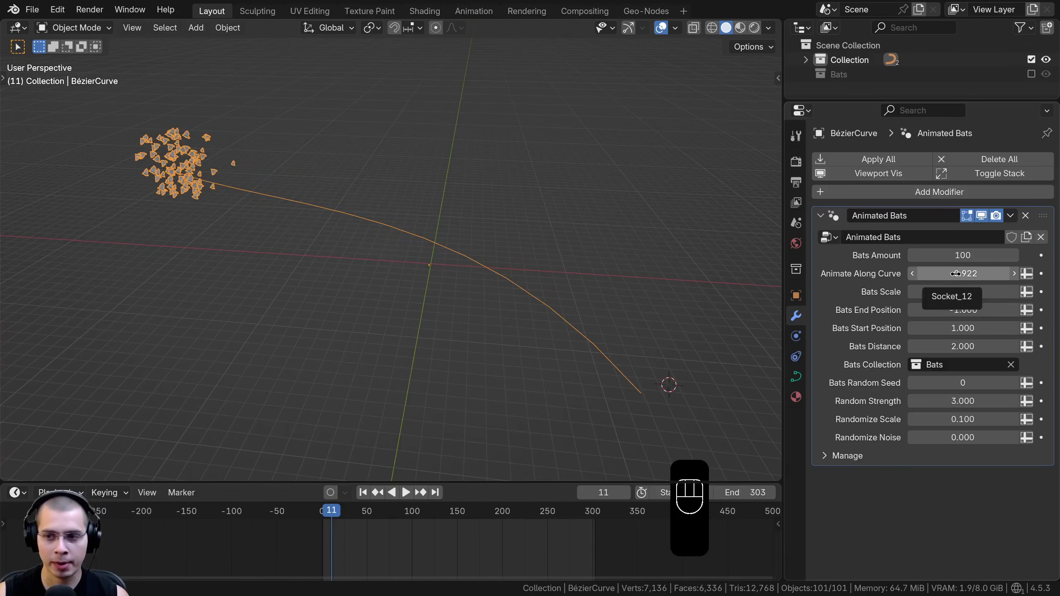
pyautogui.press('i')
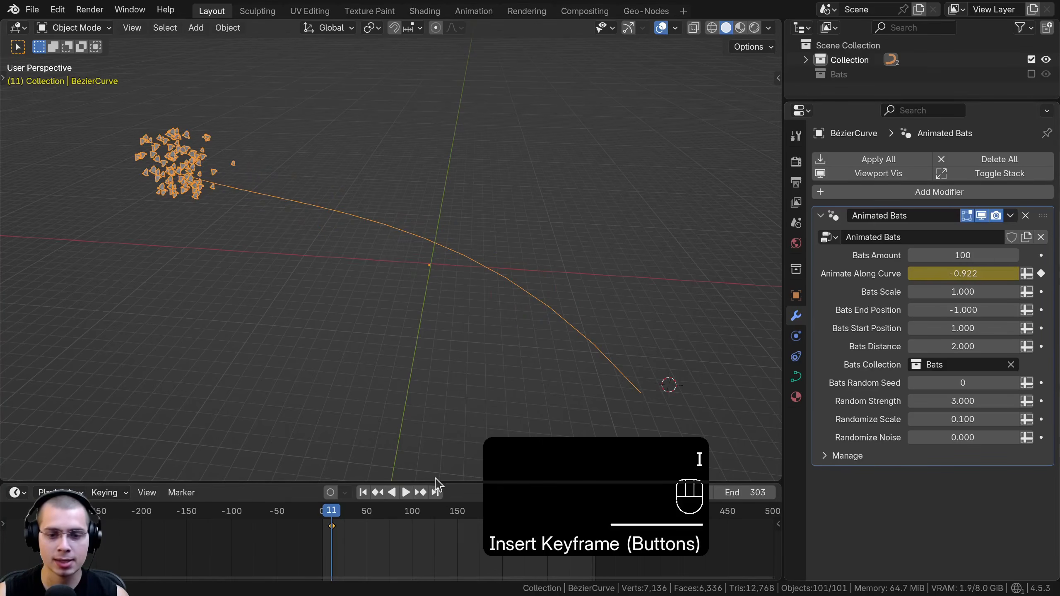
pyautogui.moveTo(434, 481); pyautogui.dragTo(375, 457)
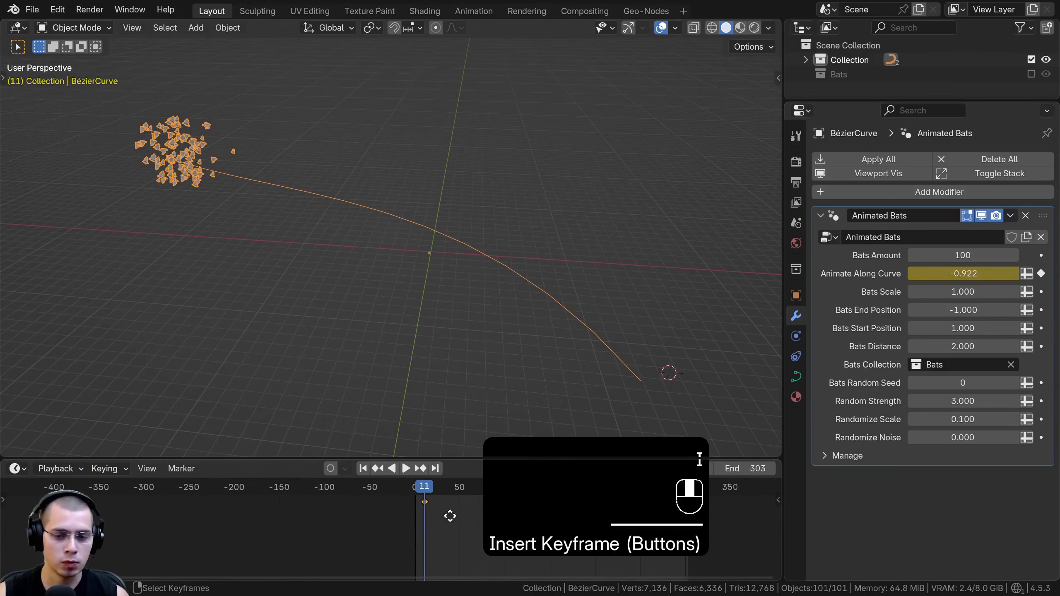
pyautogui.scroll(1, 363, 526)
# Shift the first keyframe to the start of the timeline and keyframe Animate Along Curve at 1.898 on frame 306
pyautogui.moveTo(362, 526); pyautogui.dragTo(625, 518)
pyautogui.moveTo(622, 511); pyautogui.dragTo(623, 511)
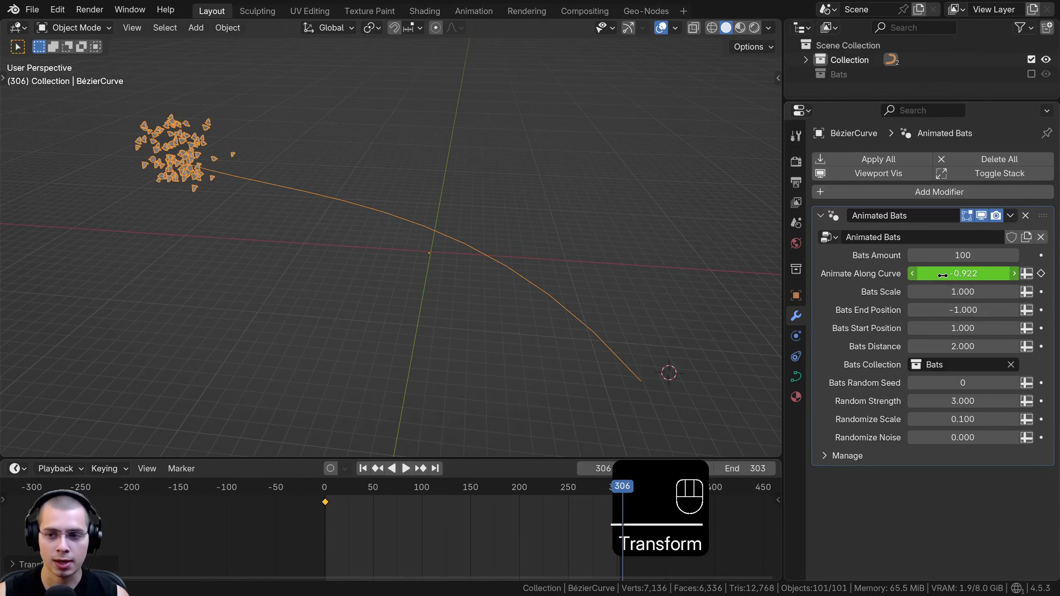
pyautogui.moveTo(962, 274); pyautogui.dragTo(1014, 274)
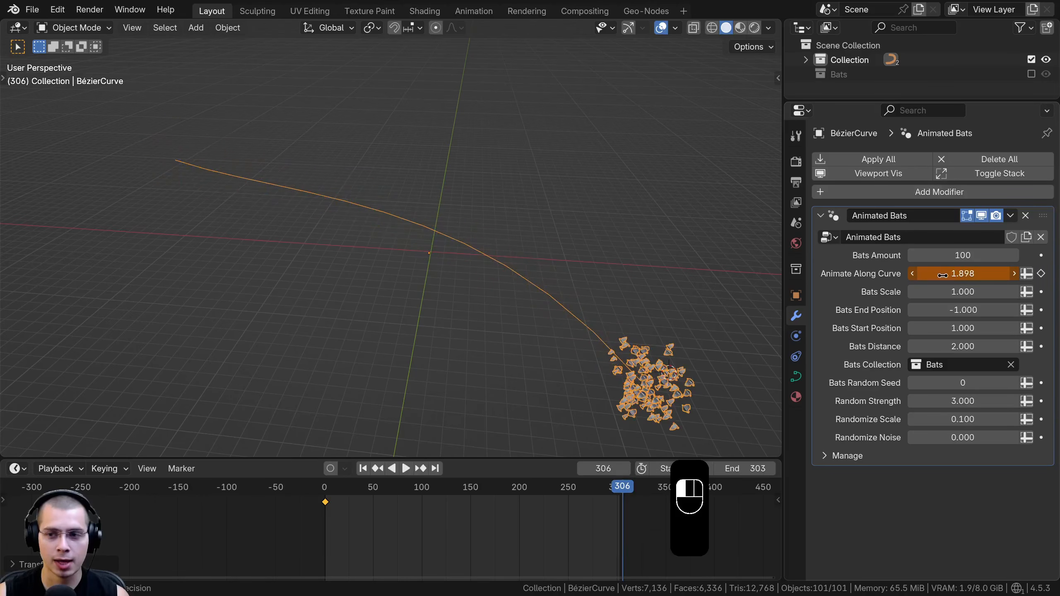
pyautogui.press('i')
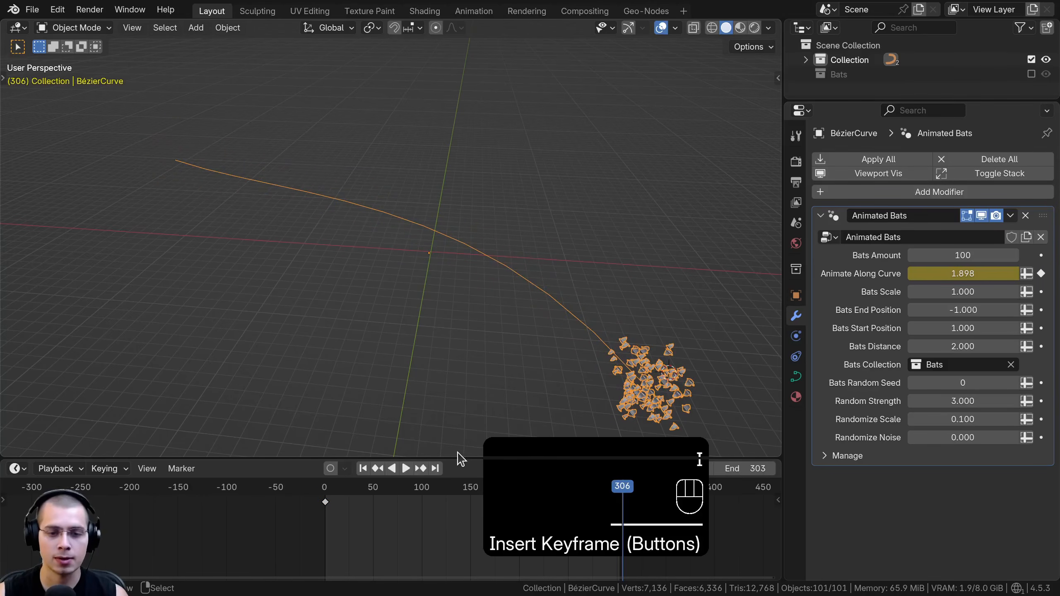
# Play back the newly keyframed flight and check how the bats travel along the curve
pyautogui.press('space')
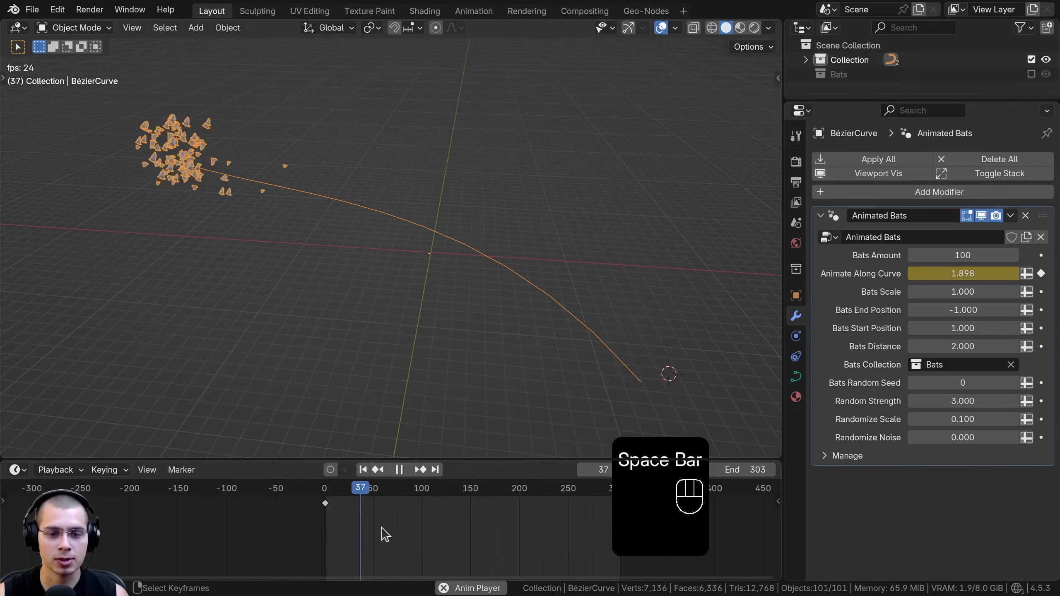
pyautogui.moveTo(383, 534); pyautogui.dragTo(316, 531, button='middle')
pyautogui.press('space')
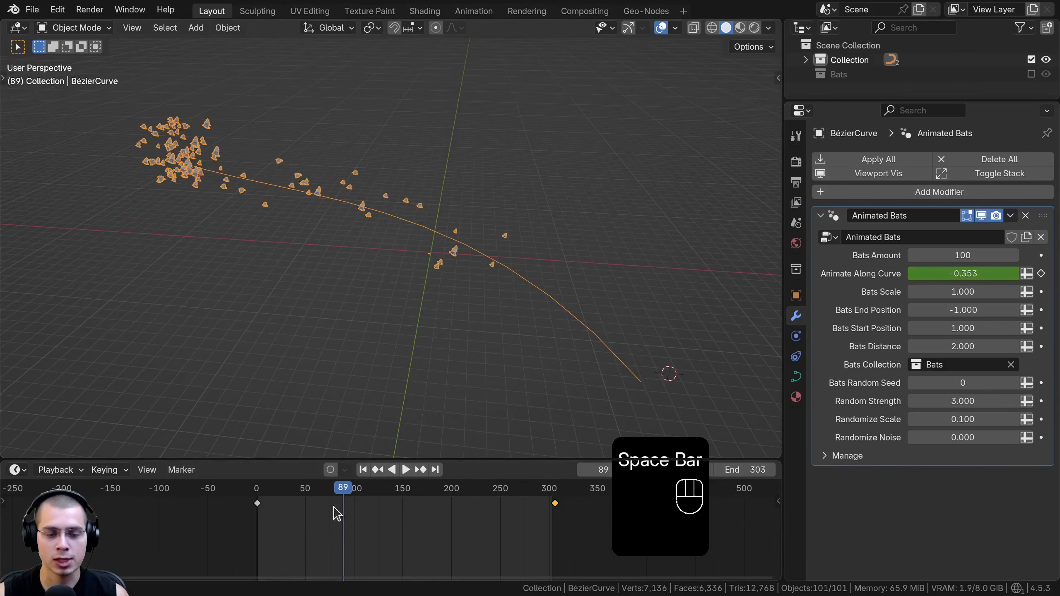
# Select all keyframes, set their interpolation to Linear, and play back the flight
pyautogui.moveTo(465, 521); pyautogui.dragTo(484, 522, button='middle')
pyautogui.press('a')
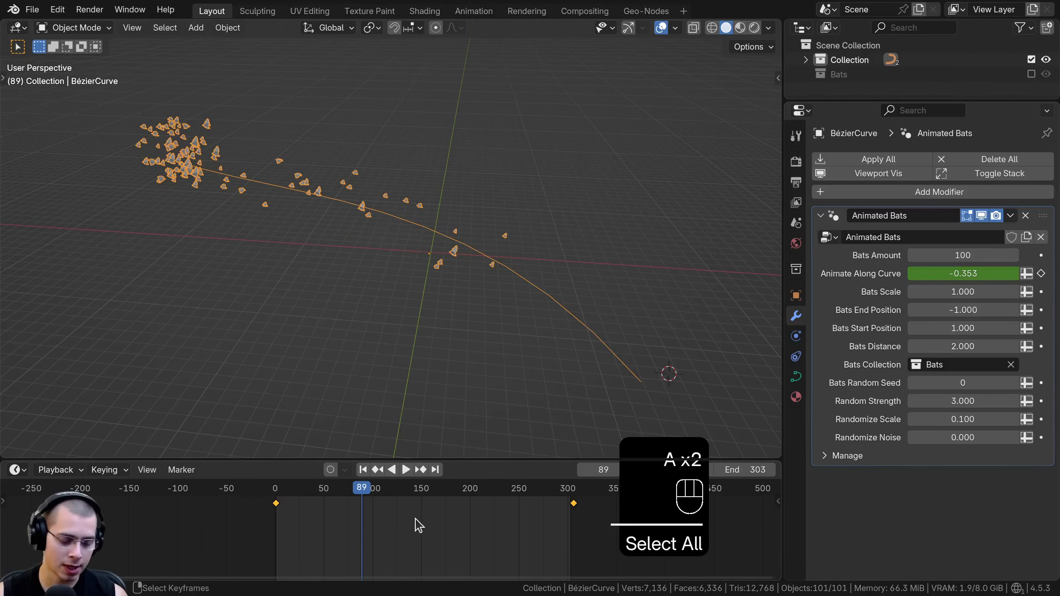
pyautogui.press('t')
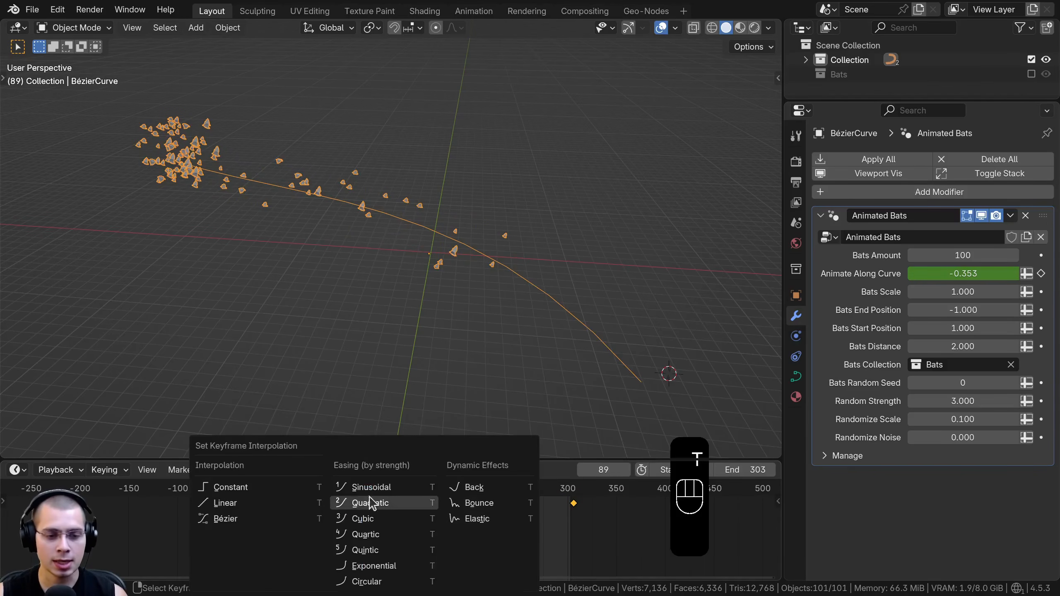
pyautogui.click(237, 506)
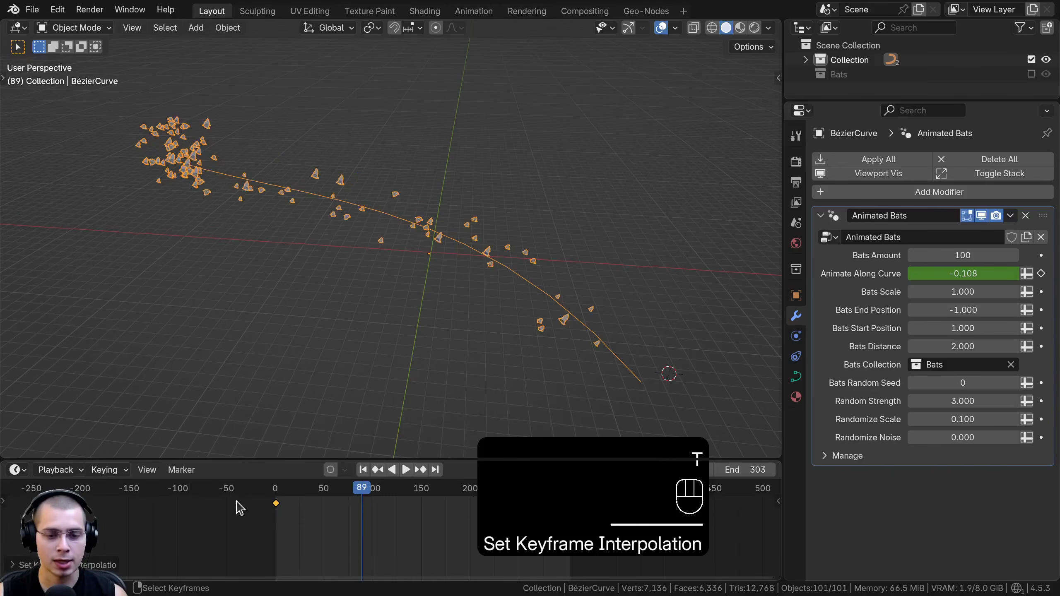
pyautogui.press('space')
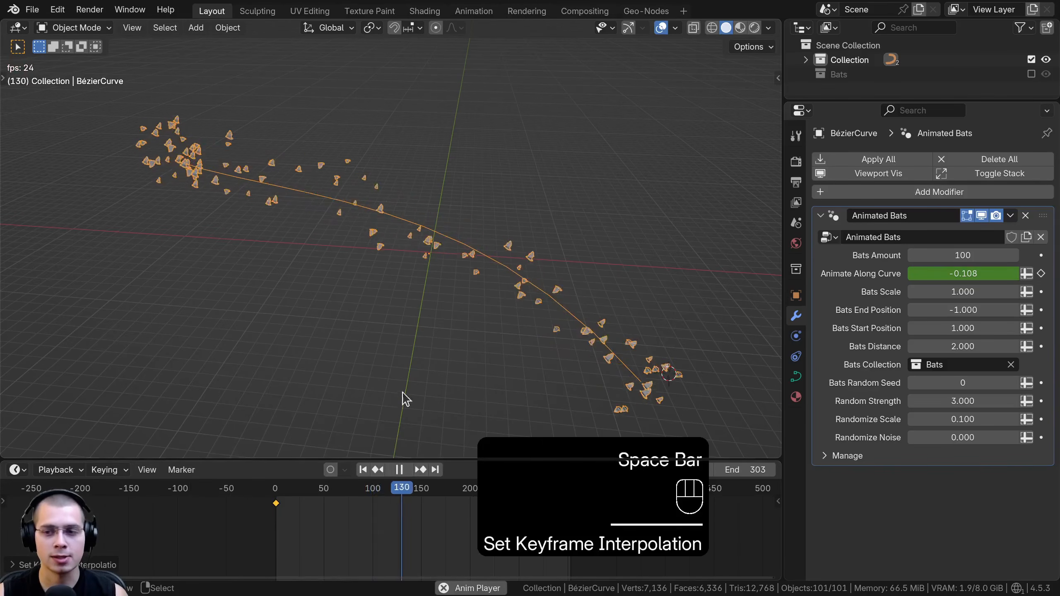
pyautogui.press('space')
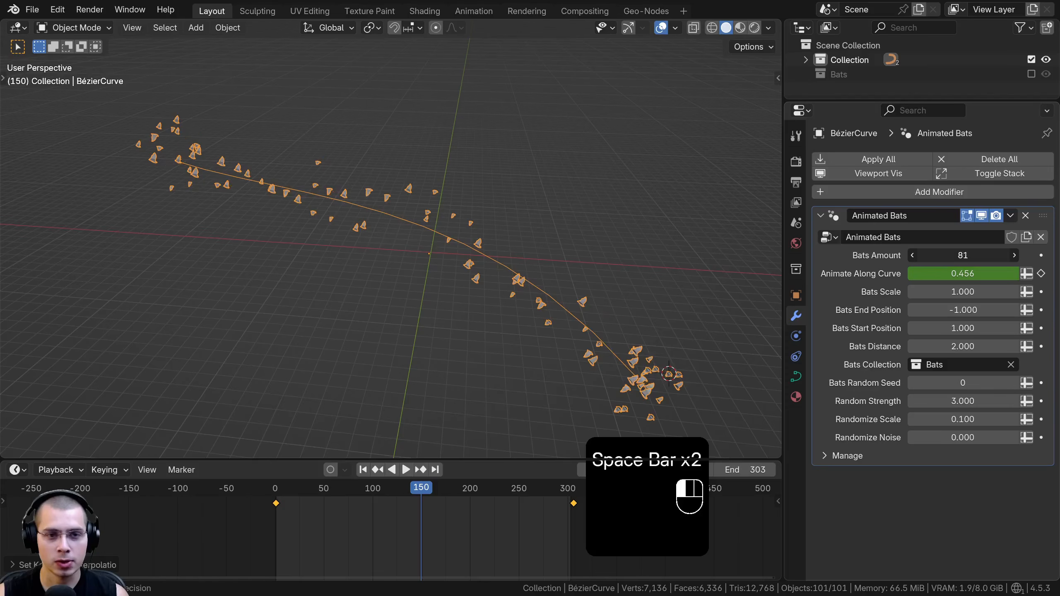
# Set the Bats Amount of the Animated Bats modifier to 100
pyautogui.moveTo(990, 256); pyautogui.dragTo(965, 288)
pyautogui.scroll(1, 584, 289)
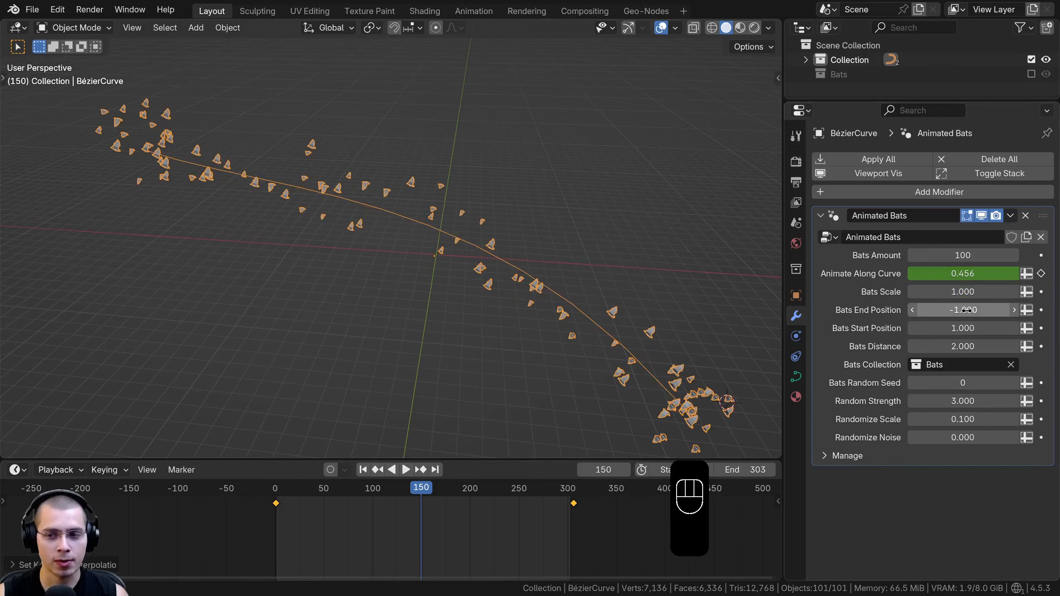
# Try Bats End Position at -5.780 and Bats Start Position at 6.360 to shift the flock along the curve
pyautogui.moveTo(966, 311); pyautogui.dragTo(902, 310)
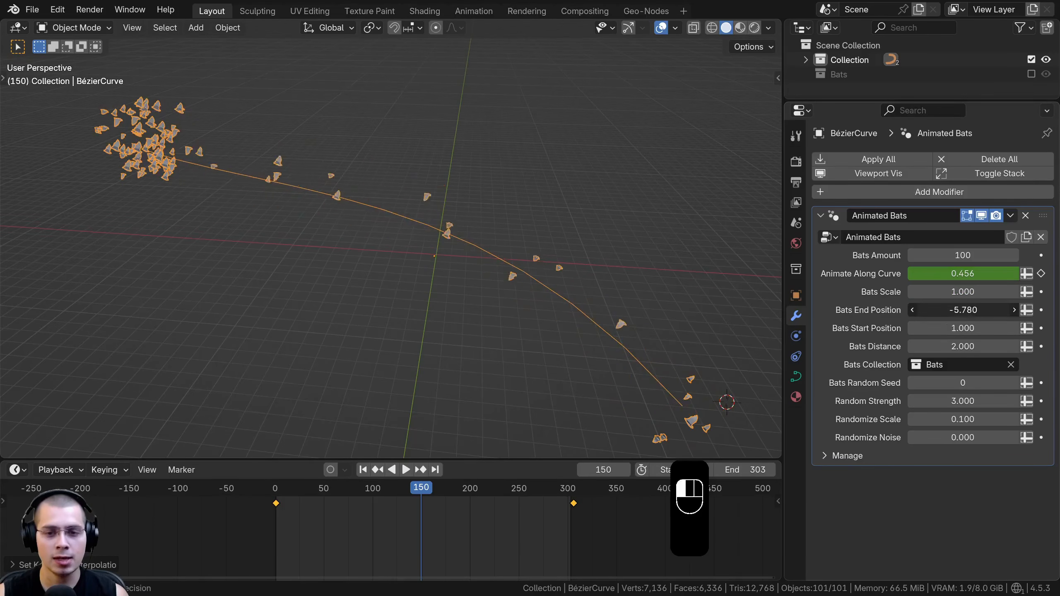
pyautogui.rightClick(967, 311)
pyautogui.moveTo(965, 329); pyautogui.dragTo(1050, 329)
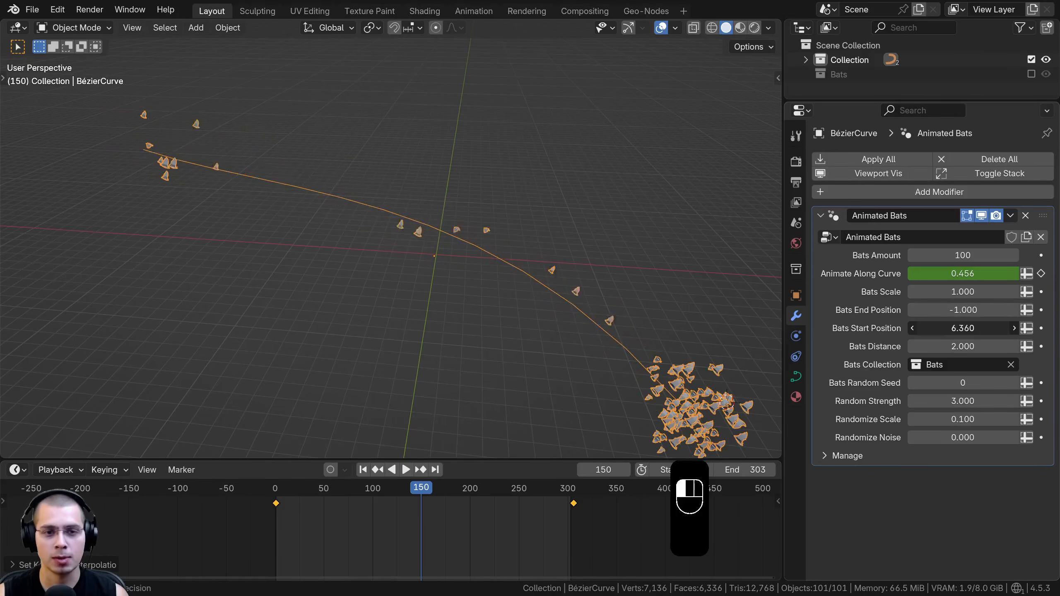
pyautogui.rightClick(963, 328)
pyautogui.hotkey('ctrl', 'z')
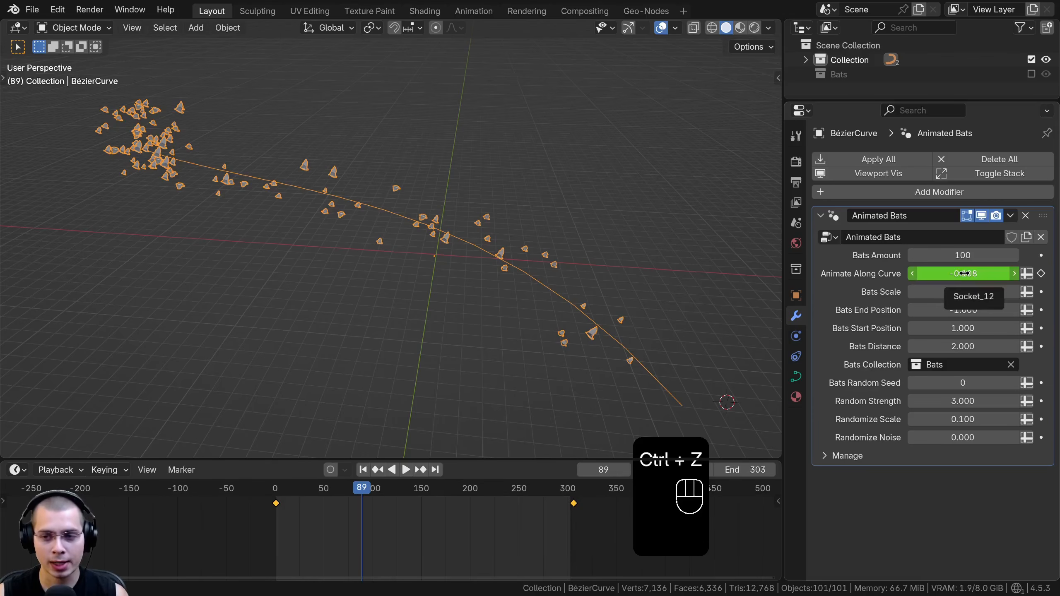
# Clear the Animate Along Curve keyframes and cluster the flock with Bats End Position 0.510 and Bats Start Position 0.550
pyautogui.rightClick(965, 275)
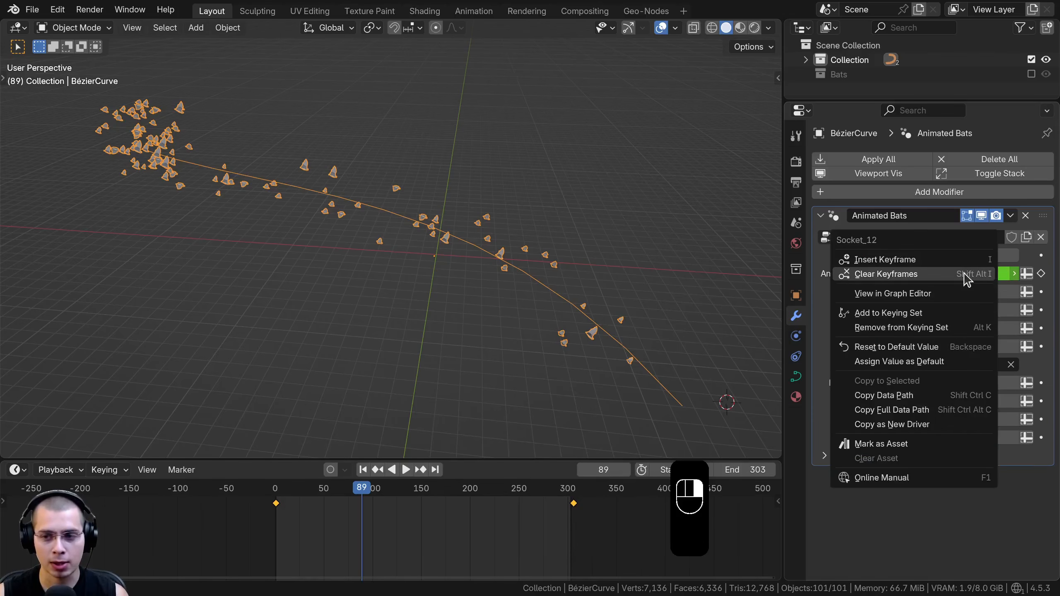
pyautogui.click(903, 276)
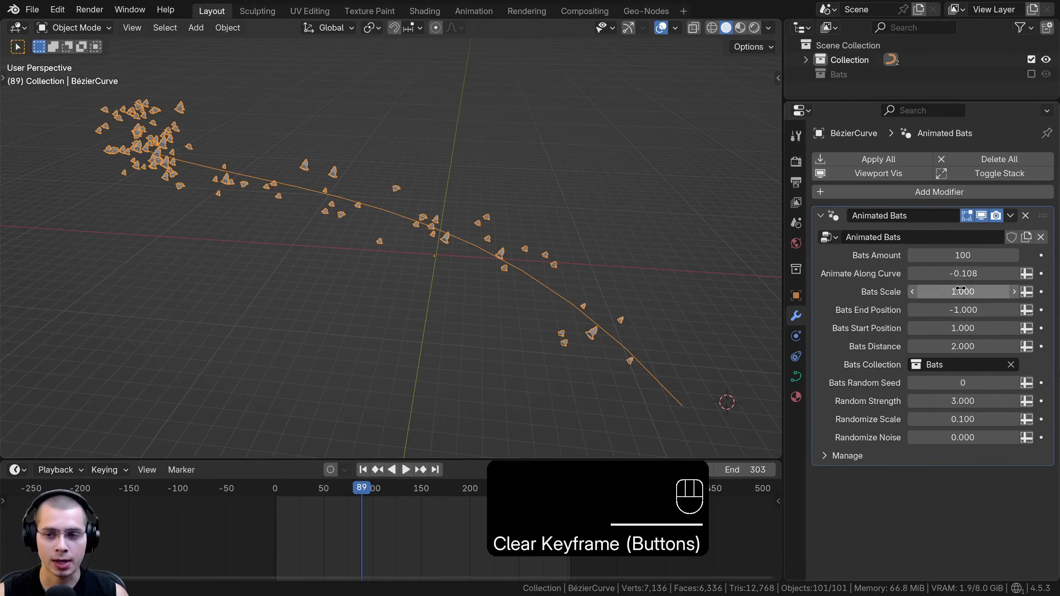
pyautogui.moveTo(958, 312); pyautogui.dragTo(932, 328)
pyautogui.scroll(2, 432, 227)
pyautogui.keyDown('shift'); pyautogui.moveTo(431, 227); pyautogui.dragTo(422, 252, button='middle'); pyautogui.keyUp('shift')
# Play back the clustered flock and test how Animate Along Curve slides it along the curve
pyautogui.press('space')
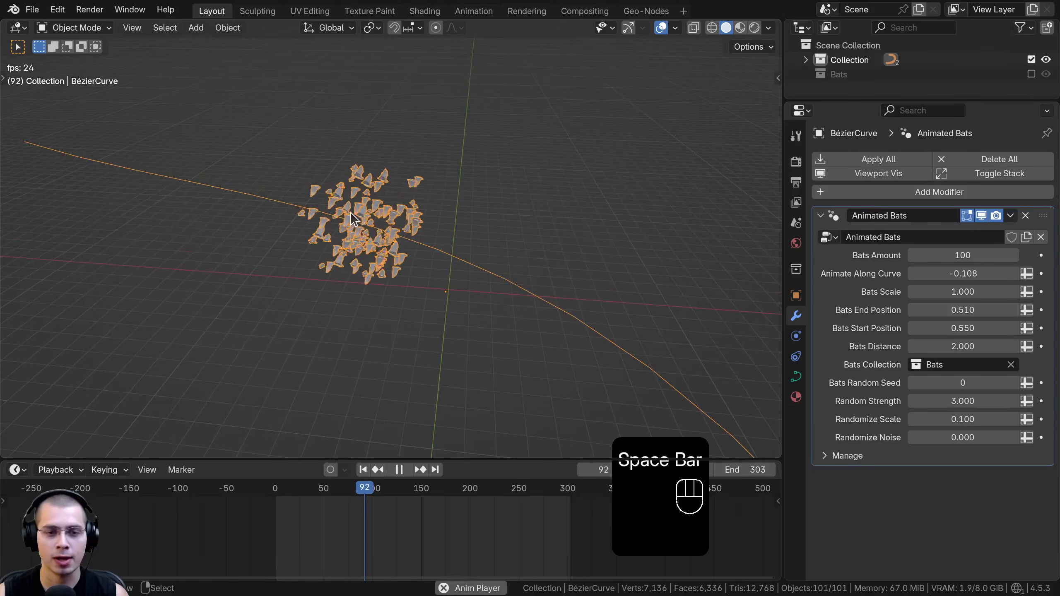
pyautogui.press('space')
pyautogui.moveTo(955, 274)
pyautogui.mouseDown()
pyautogui.moveTo(977, 274)
pyautogui.moveTo(940, 274)
pyautogui.moveTo(972, 273)
pyautogui.moveTo(955, 274)
pyautogui.mouseUp()
pyautogui.scroll(-2, 656, 289)
pyautogui.keyDown('shift'); pyautogui.moveTo(655, 289); pyautogui.dragTo(654, 277, button='middle'); pyautogui.keyUp('shift')
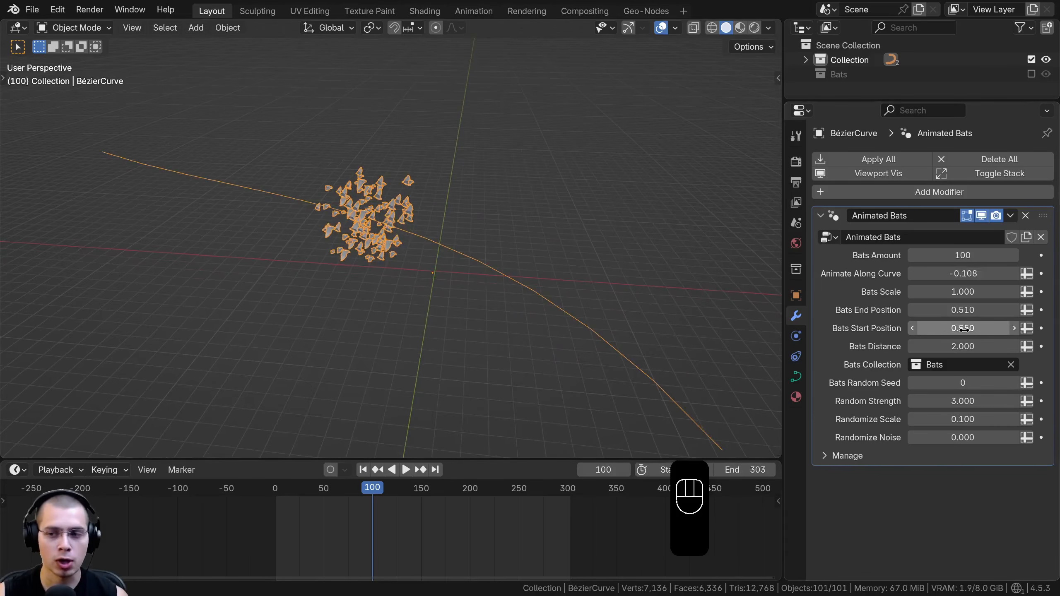
# Set Bats End Position to 0.610, Bats Start Position to 0.898 and Animate Along Curve to -0.103
pyautogui.moveTo(963, 328); pyautogui.dragTo(947, 310)
pyautogui.moveTo(963, 273)
pyautogui.mouseDown()
pyautogui.moveTo(973, 274)
pyautogui.moveTo(958, 274)
pyautogui.mouseUp()
pyautogui.moveTo(959, 309)
pyautogui.keyDown('shift'); pyautogui.mouseDown()
pyautogui.moveTo(1002, 309)
pyautogui.moveTo(962, 328)
pyautogui.mouseUp(); pyautogui.keyUp('shift')
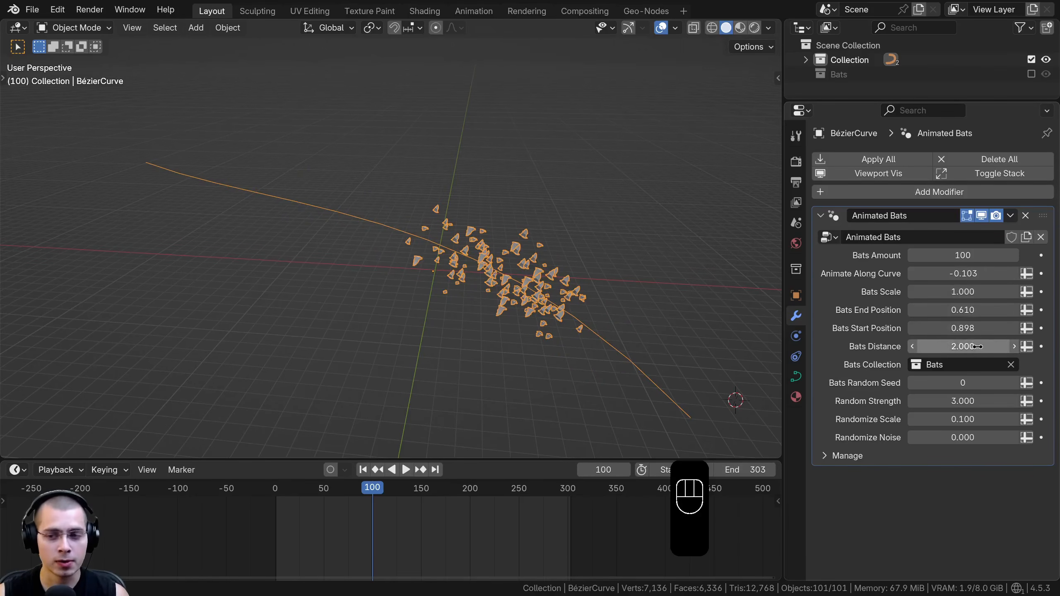
# Set Random Strength to 7.140 and Randomize Scale to 0.260, and play back the flight along the curve
pyautogui.moveTo(975, 377); pyautogui.dragTo(1007, 403)
pyautogui.press('space')
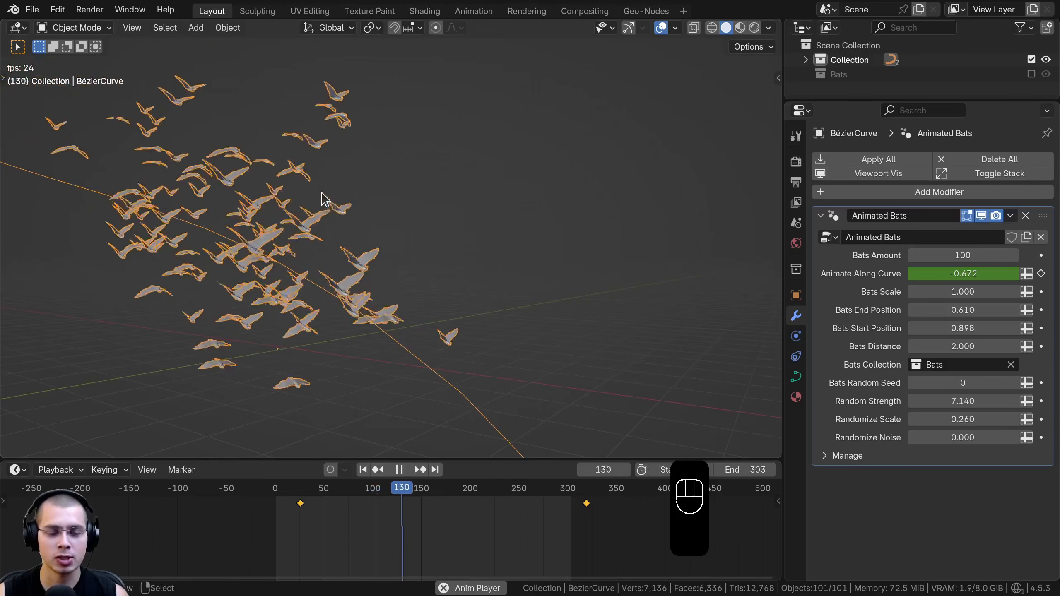
pyautogui.press('space')
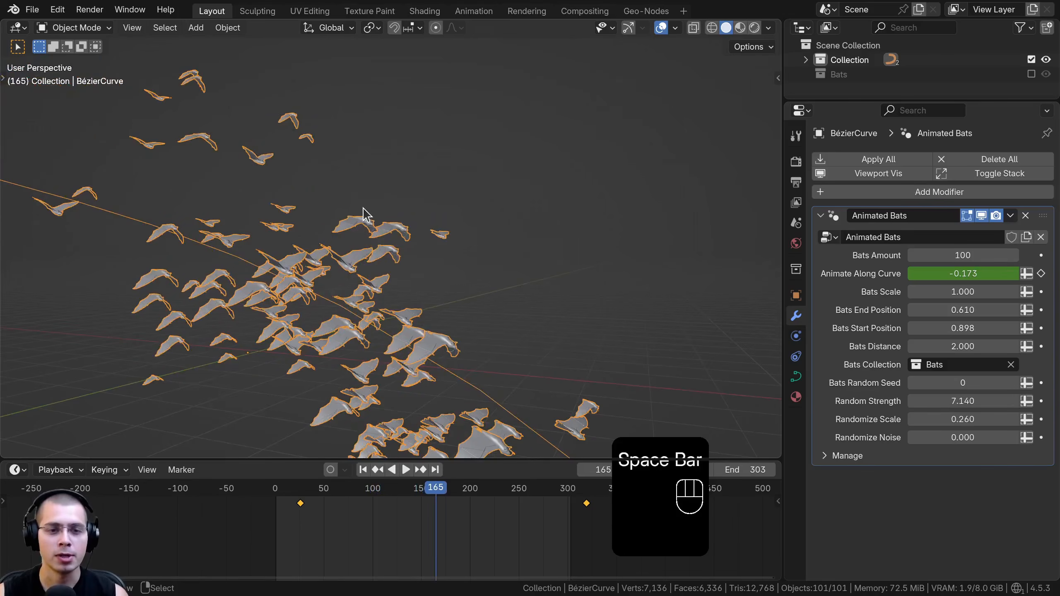
# Examine the textured bats up close from several angles in a maximized rendered view
pyautogui.moveTo(436, 498); pyautogui.dragTo(388, 501)
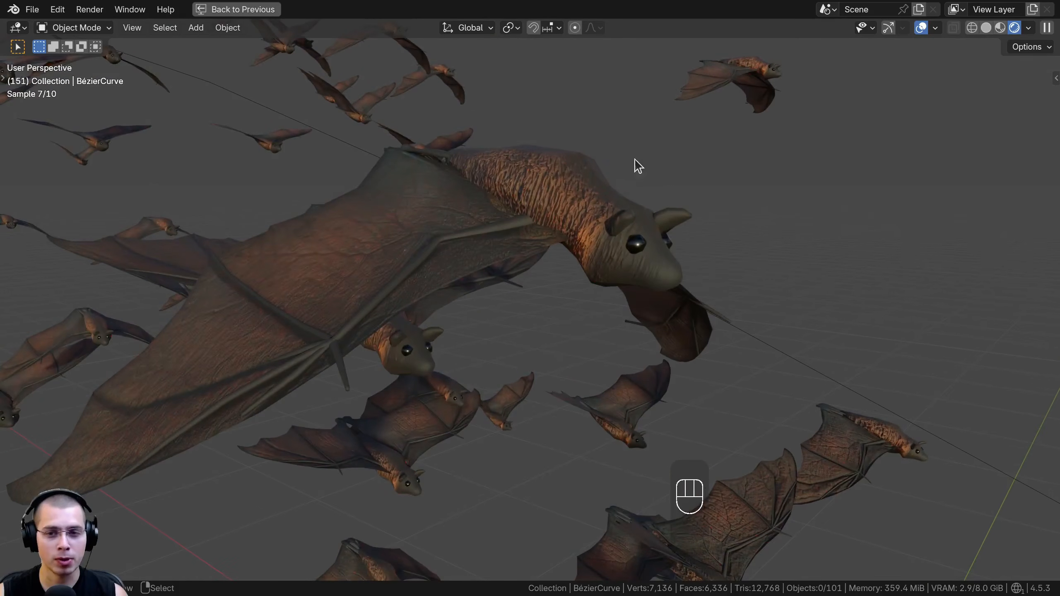
pyautogui.moveTo(588, 218); pyautogui.dragTo(566, 212, button='middle')
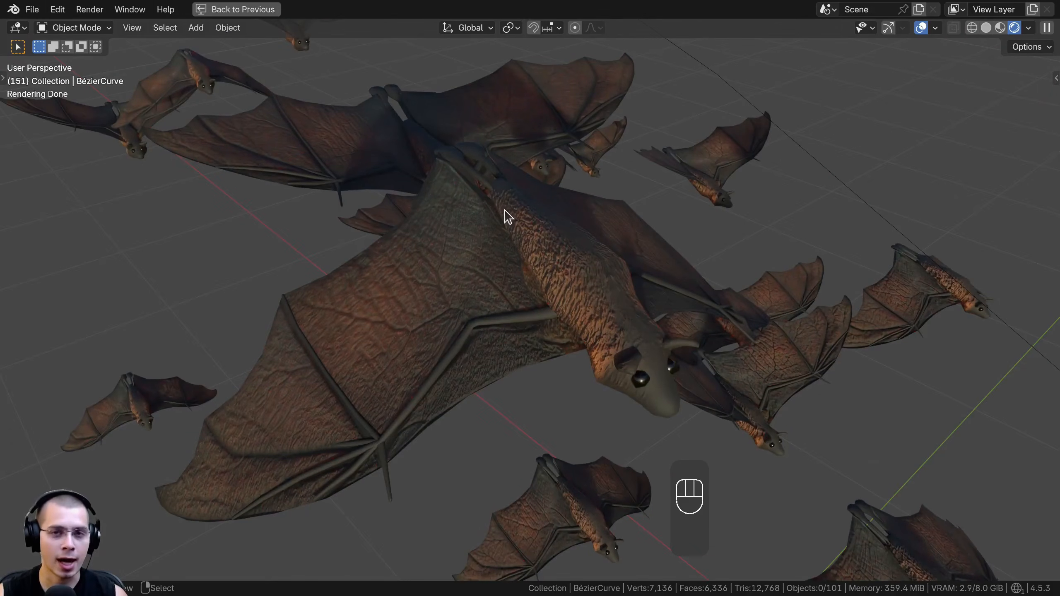
pyautogui.scroll(2, 491, 228)
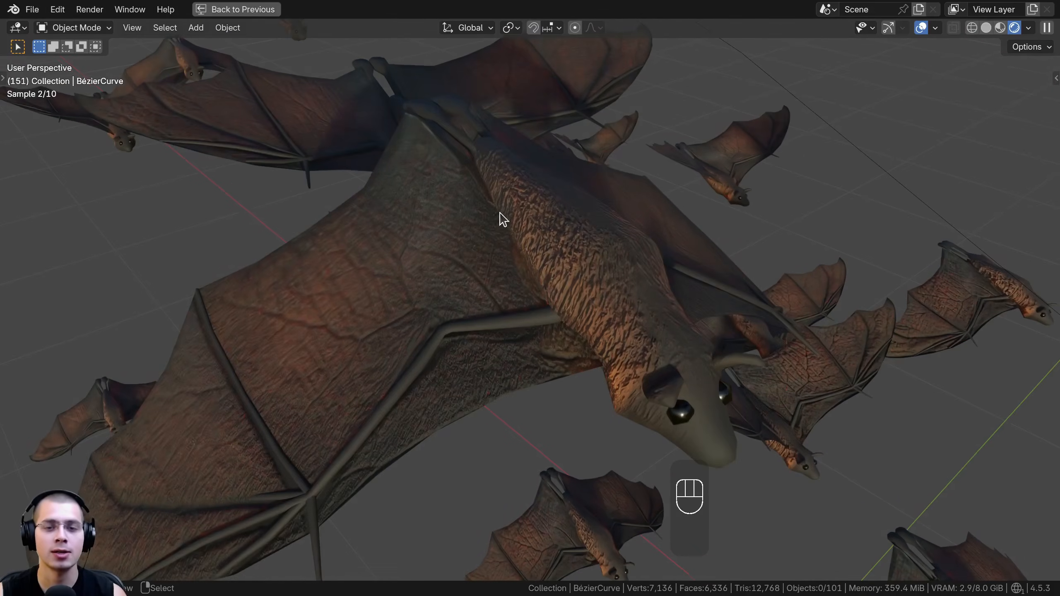
pyautogui.moveTo(497, 215); pyautogui.dragTo(376, 398, button='middle')
pyautogui.press('a')
pyautogui.moveTo(519, 194); pyautogui.dragTo(681, 279, button='middle')
pyautogui.press('a')
pyautogui.press('a')
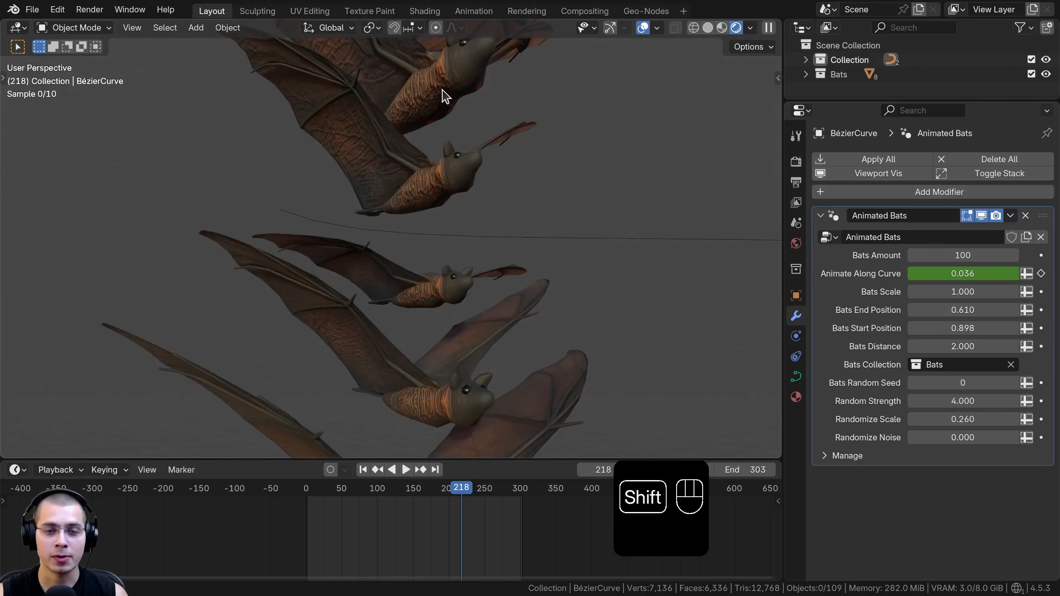
# Play back the flapping of the source bats in rendered view and switch the viewport to solid shading
pyautogui.press('space')
pyautogui.moveTo(431, 137); pyautogui.dragTo(404, 121, button='middle')
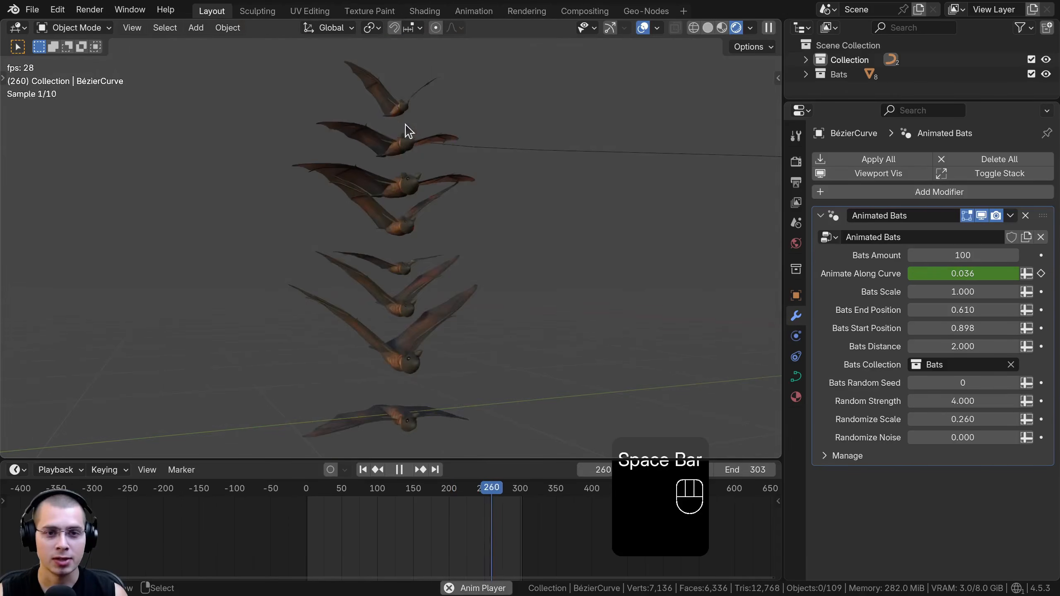
pyautogui.moveTo(375, 213); pyautogui.dragTo(333, 255, button='middle')
pyautogui.press('space')
pyautogui.press('z')
pyautogui.keyDown('shift'); pyautogui.moveTo(426, 208); pyautogui.dragTo(469, 206, button='middle'); pyautogui.keyUp('shift')
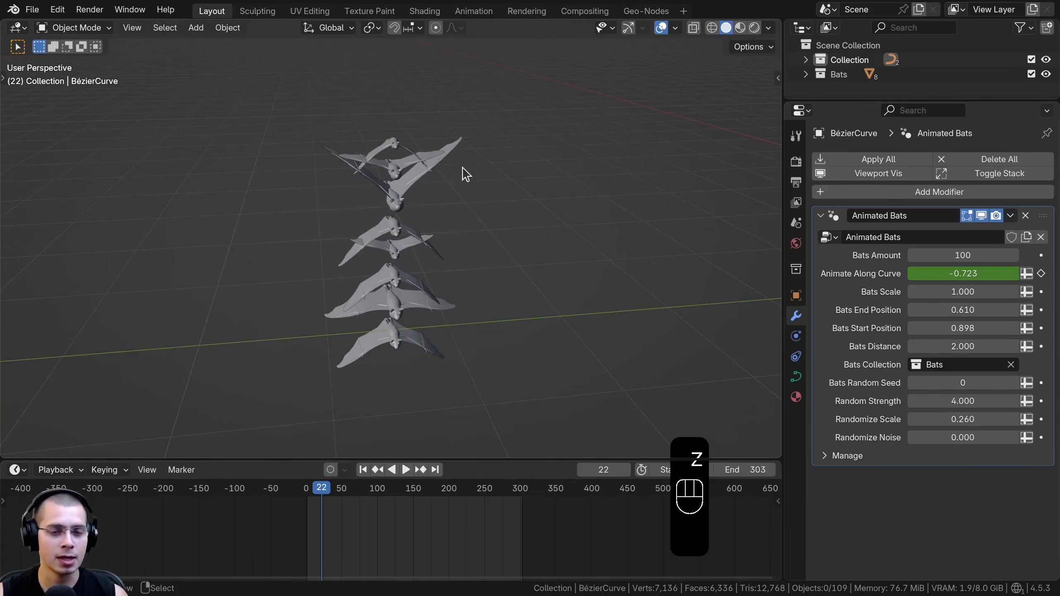
# Select the eight source bats and stretch their flap keyframes outward from frame 20
pyautogui.moveTo(483, 112); pyautogui.dragTo(389, 355)
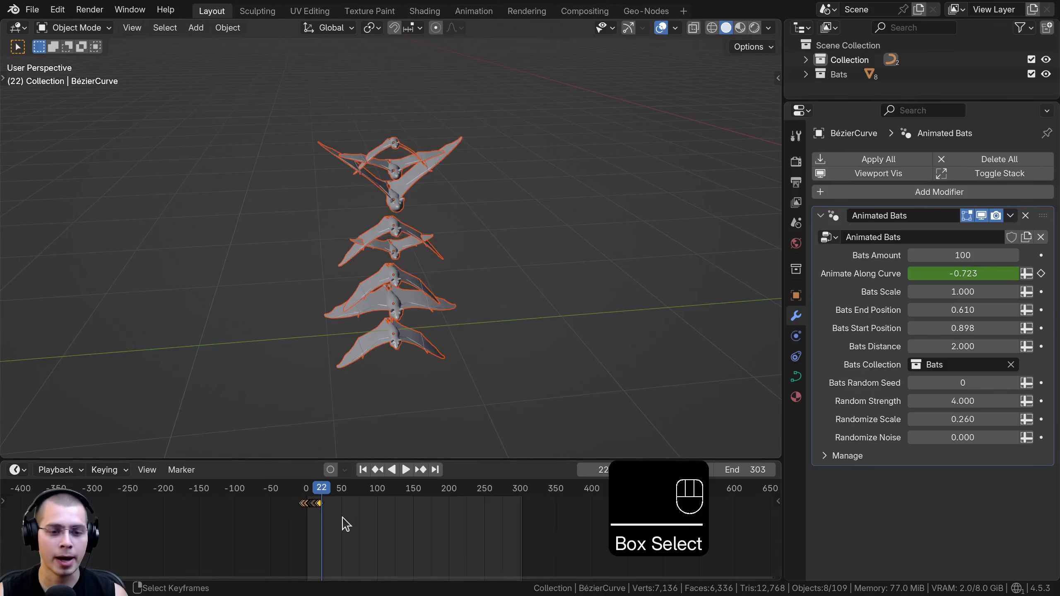
pyautogui.scroll(8, 450, 524)
pyautogui.moveTo(394, 547)
pyautogui.mouseDown()
pyautogui.moveTo(324, 544)
pyautogui.moveTo(402, 549)
pyautogui.mouseUp()
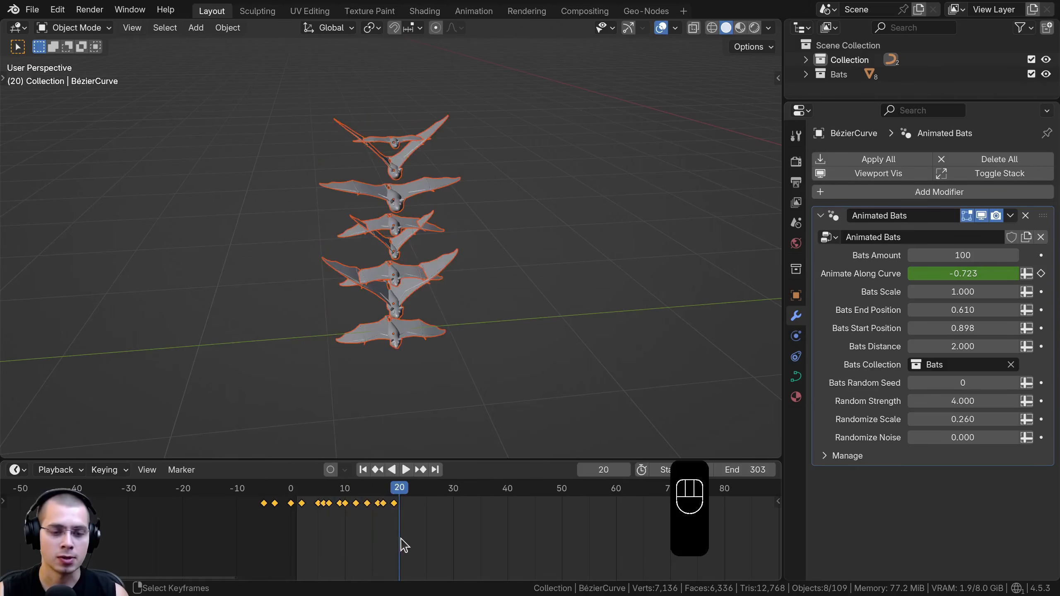
pyautogui.moveTo(284, 515); pyautogui.dragTo(403, 514)
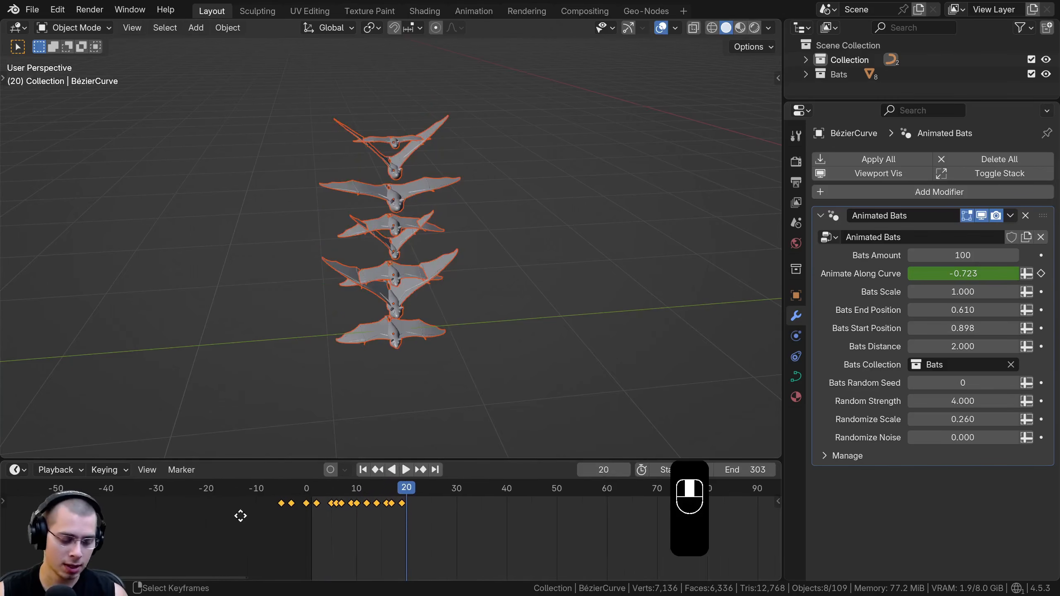
pyautogui.moveTo(236, 516); pyautogui.dragTo(312, 503, button='middle')
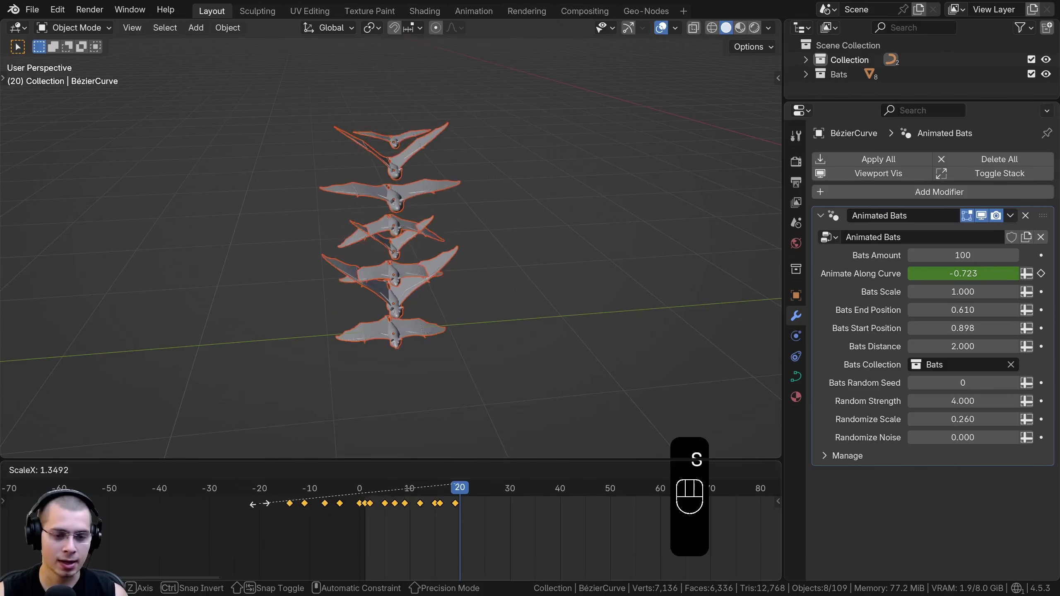
pyautogui.click(205, 507)
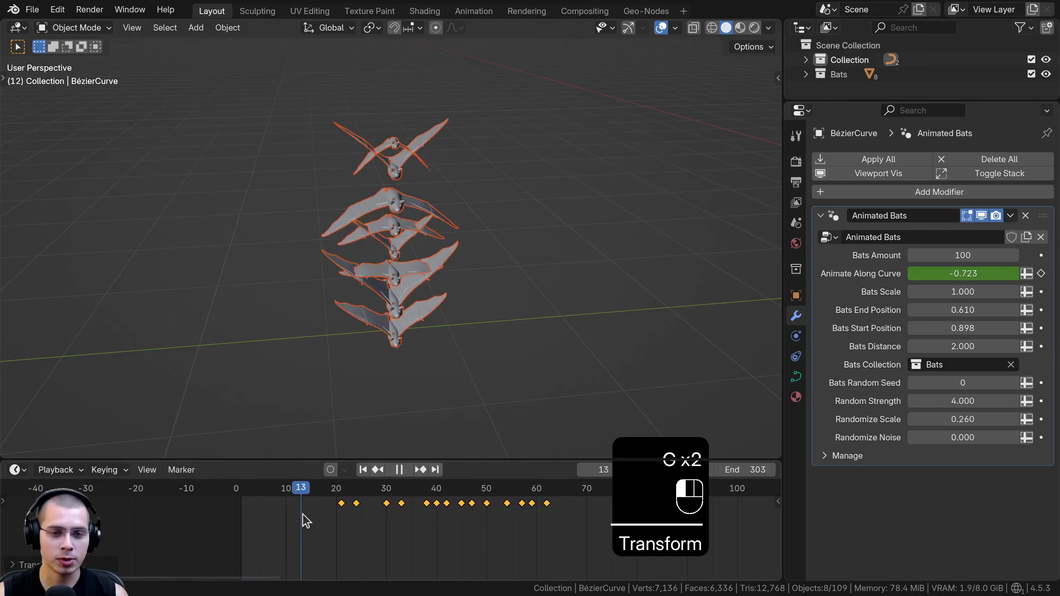
# Move the bats' flap keyframes to start at about frame 14 and stretch them to end at about frame 70
pyautogui.press('g')
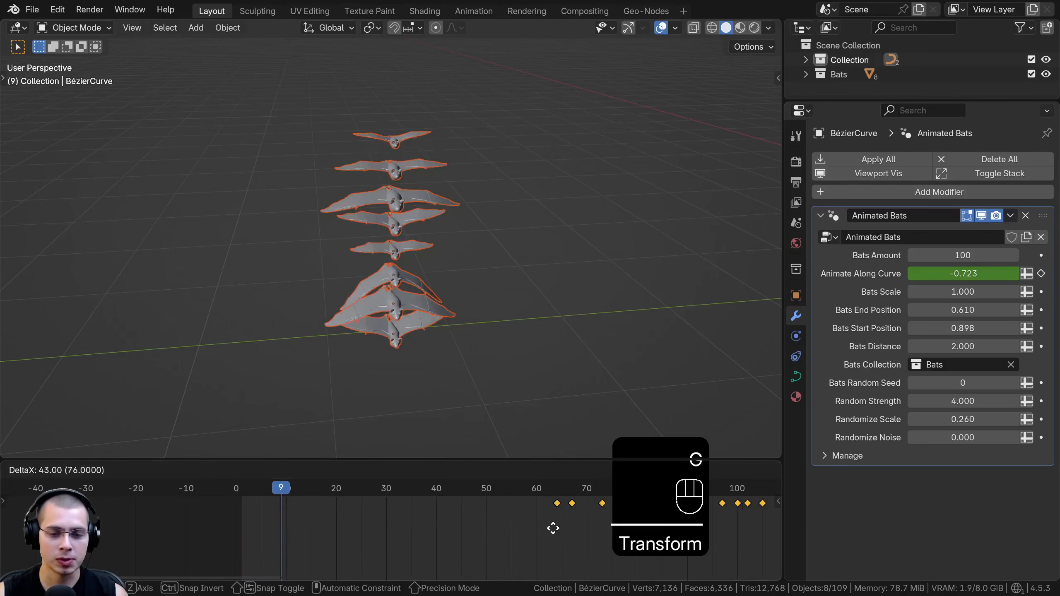
pyautogui.click(315, 526)
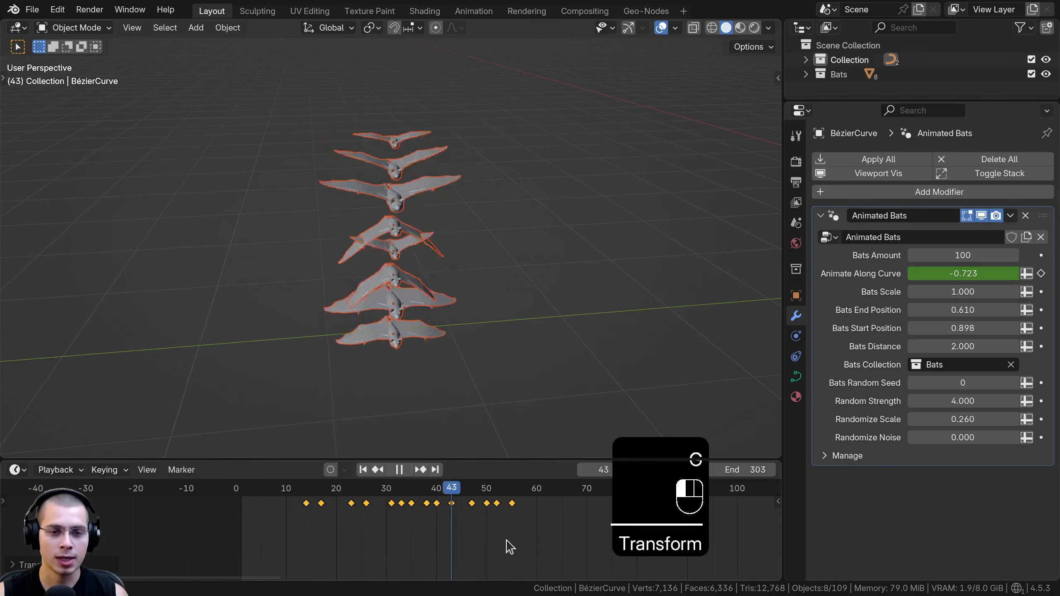
pyautogui.scroll(-3, 441, 553)
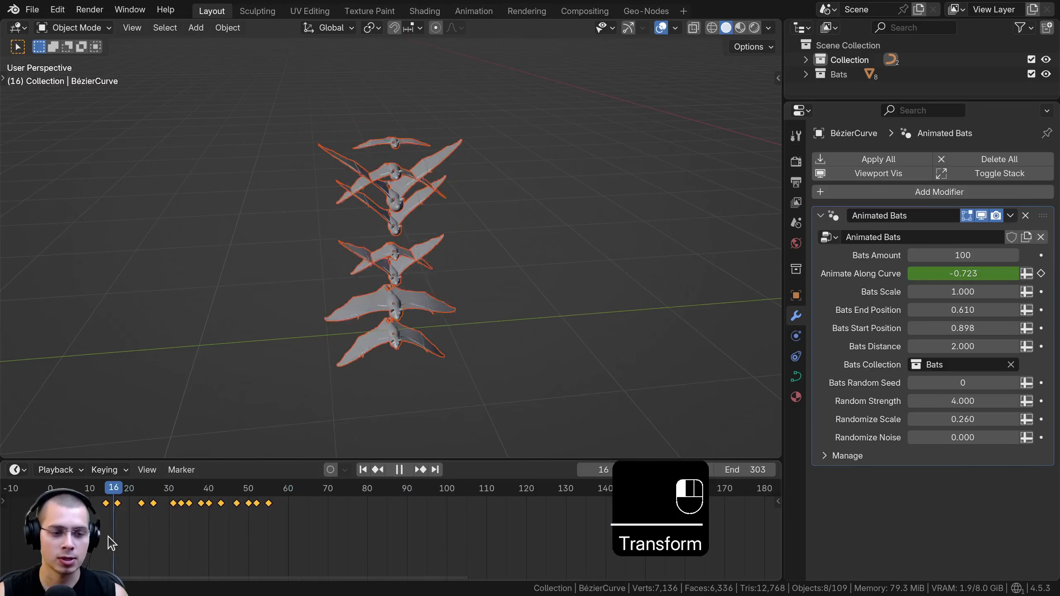
pyautogui.press('s')
pyautogui.click(250, 535)
# Play back the stretched flap animation and check the wing motion against the keyframes
pyautogui.press('space')
pyautogui.scroll(5, 426, 197)
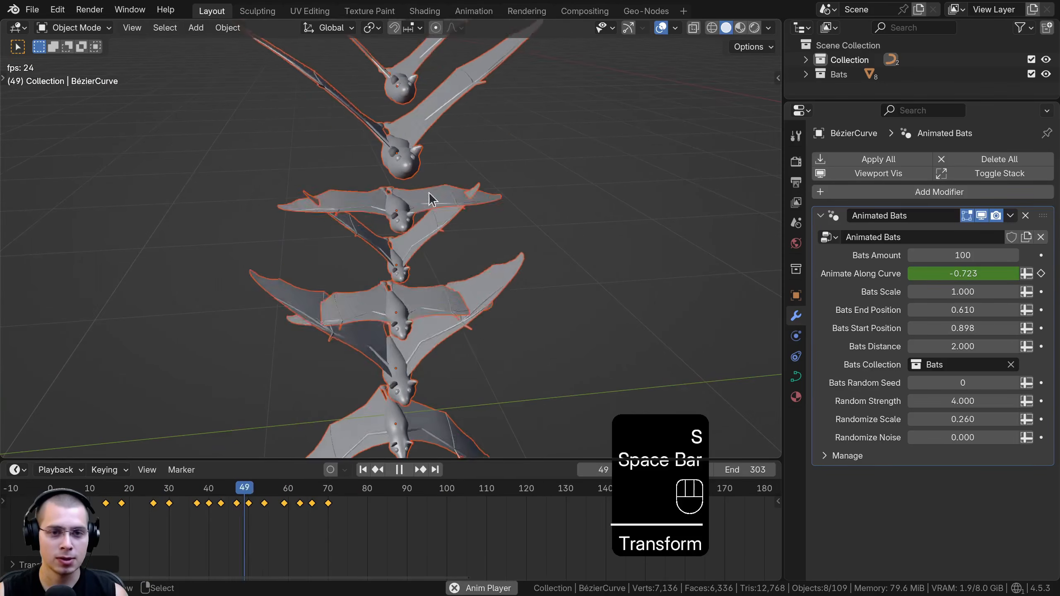
pyautogui.moveTo(566, 149); pyautogui.dragTo(480, 200, button='middle')
pyautogui.scroll(-2, 325, 516)
pyautogui.moveTo(197, 516); pyautogui.dragTo(251, 515, button='middle')
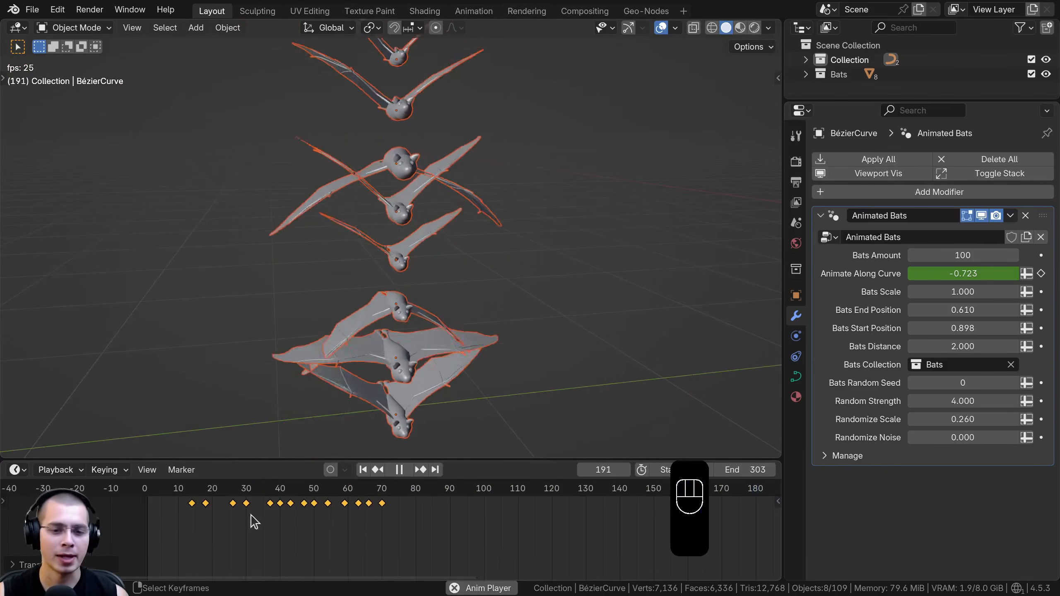
pyautogui.click(178, 517)
pyautogui.click(161, 510)
pyautogui.moveTo(424, 258); pyautogui.dragTo(445, 250, button='middle')
pyautogui.scroll(-1, 292, 556)
pyautogui.press('space')
pyautogui.click(178, 524)
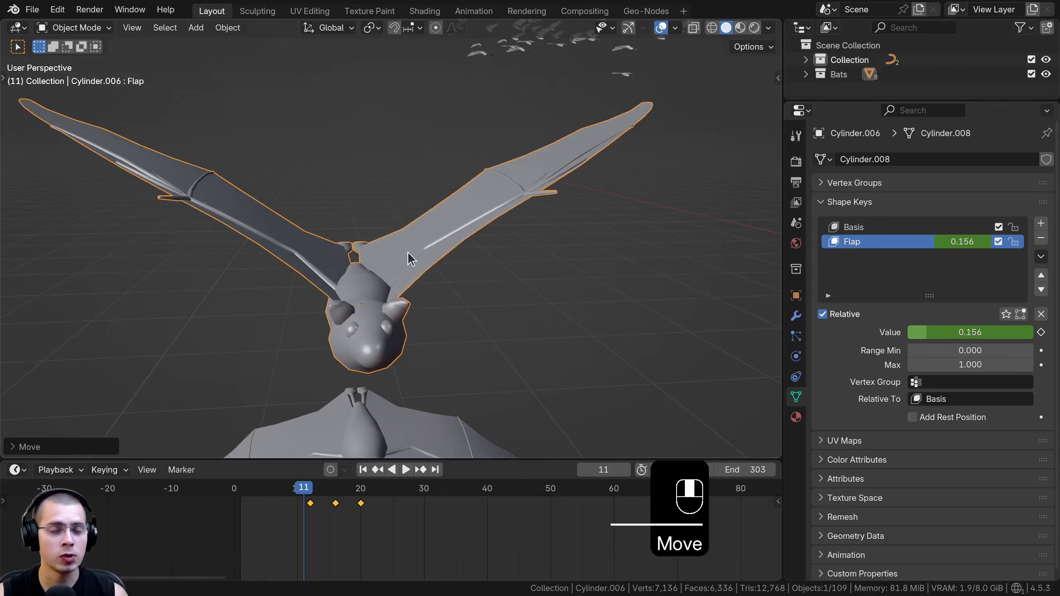
# Inspect the shape keys of the bat Cylinder.006 and scrub the Flap value to test its wing motion
pyautogui.moveTo(416, 257); pyautogui.dragTo(442, 259, button='middle')
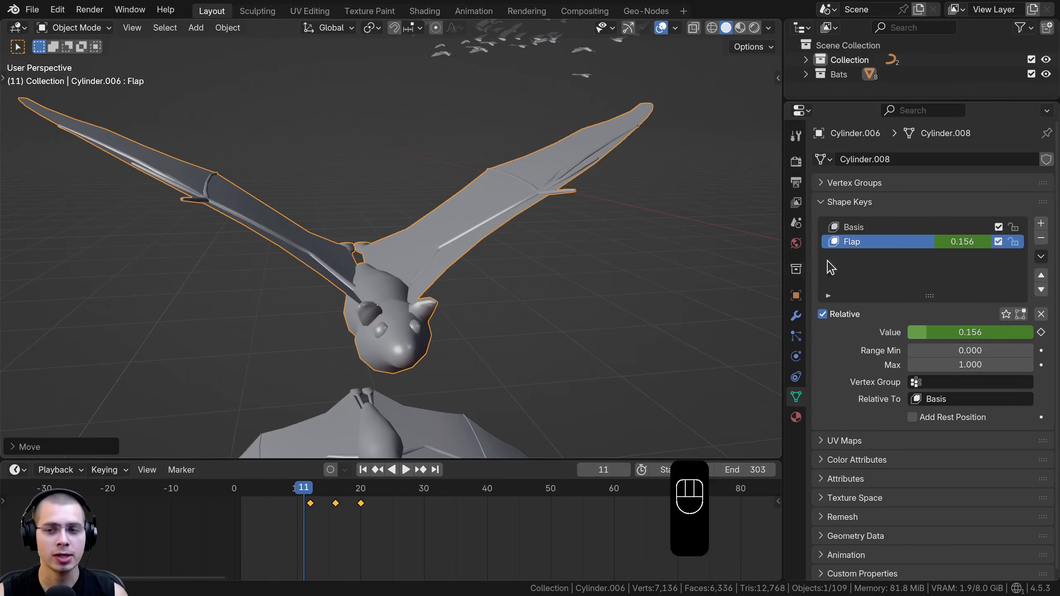
pyautogui.press('g')
pyautogui.rightClick(667, 134)
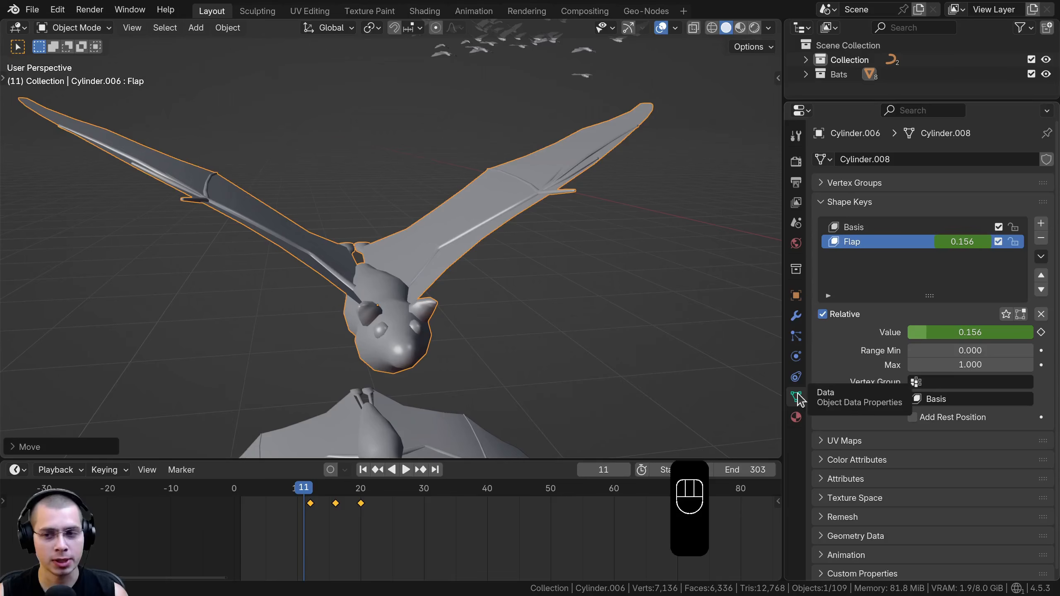
pyautogui.click(849, 201)
pyautogui.click(849, 202)
pyautogui.moveTo(956, 333); pyautogui.dragTo(914, 333)
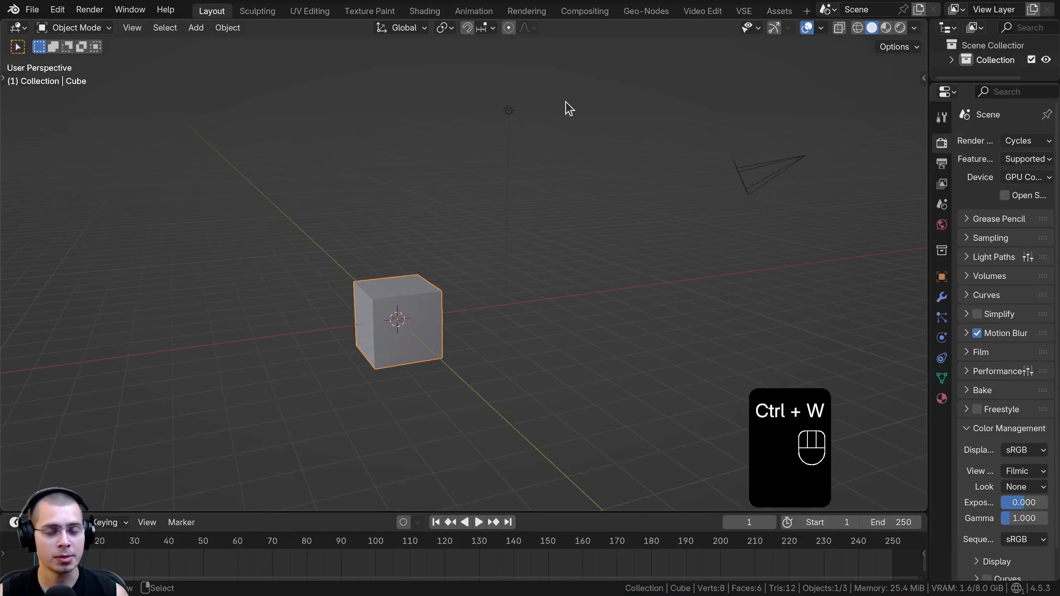
# Delete all the default objects from the new scene
pyautogui.press('a')
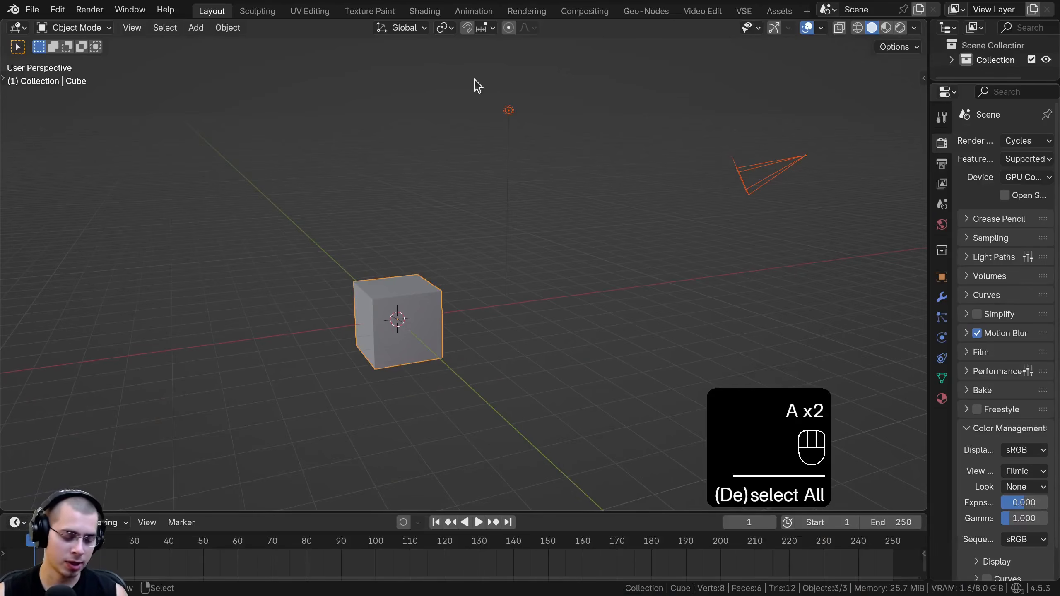
pyautogui.press('x')
pyautogui.click(476, 83)
pyautogui.keyDown('shift'); pyautogui.moveTo(324, 319); pyautogui.dragTo(419, 267, button='middle'); pyautogui.keyUp('shift')
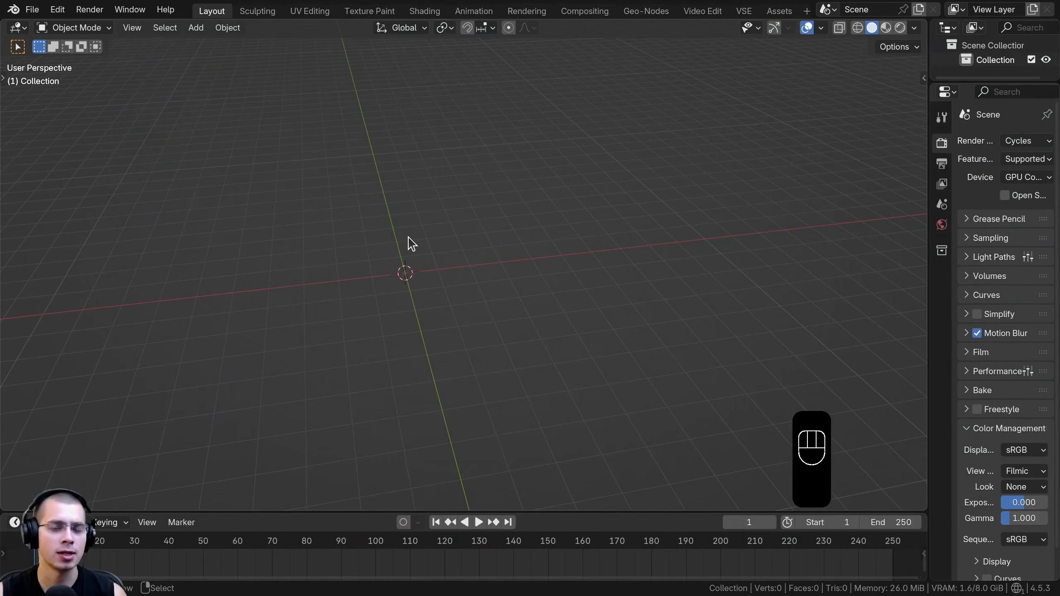
# Switch to the top orthographic view and add the bat reference image as an empty near the world origin
pyautogui.press('KP_7')
pyautogui.keyDown('shift'); pyautogui.moveTo(651, 261); pyautogui.dragTo(648, 266, button='middle'); pyautogui.keyUp('shift')
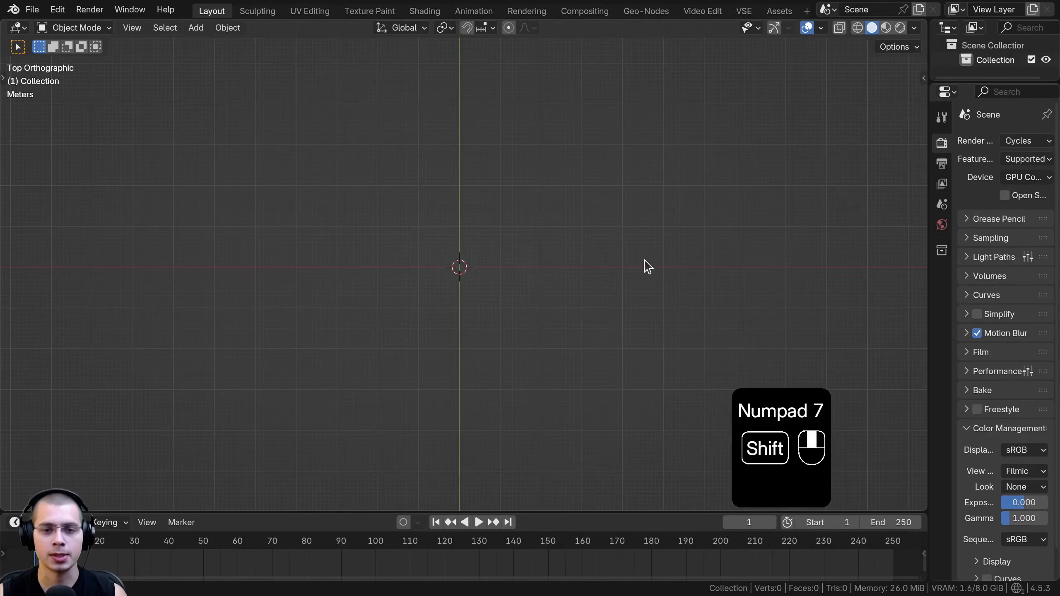
pyautogui.moveTo(1059, 254); pyautogui.dragTo(503, 257)
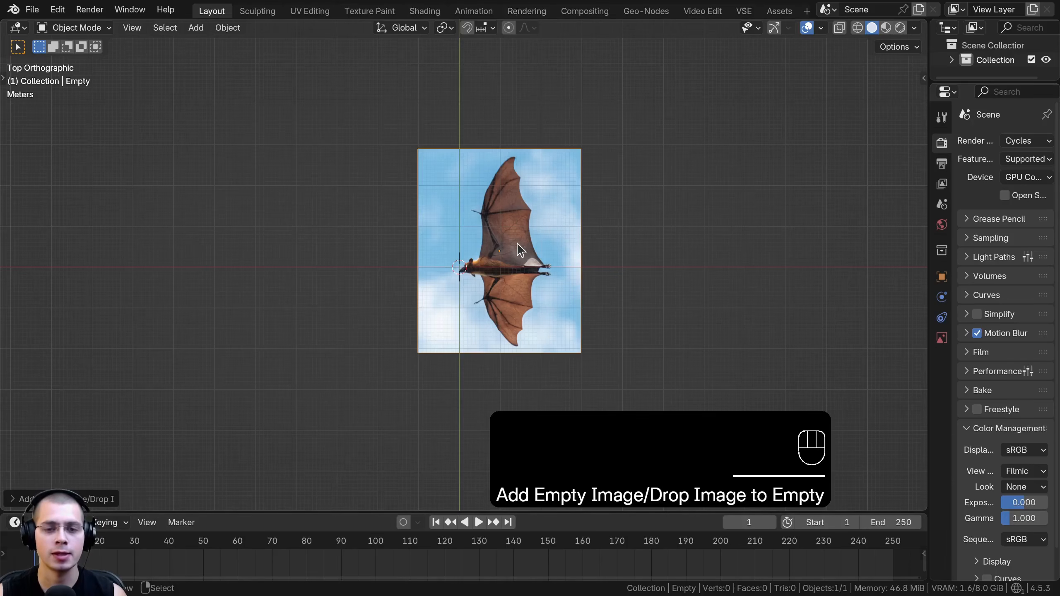
# Clear the reference image's location to the world origin and scale it by 0.2
pyautogui.scroll(3, 520, 250)
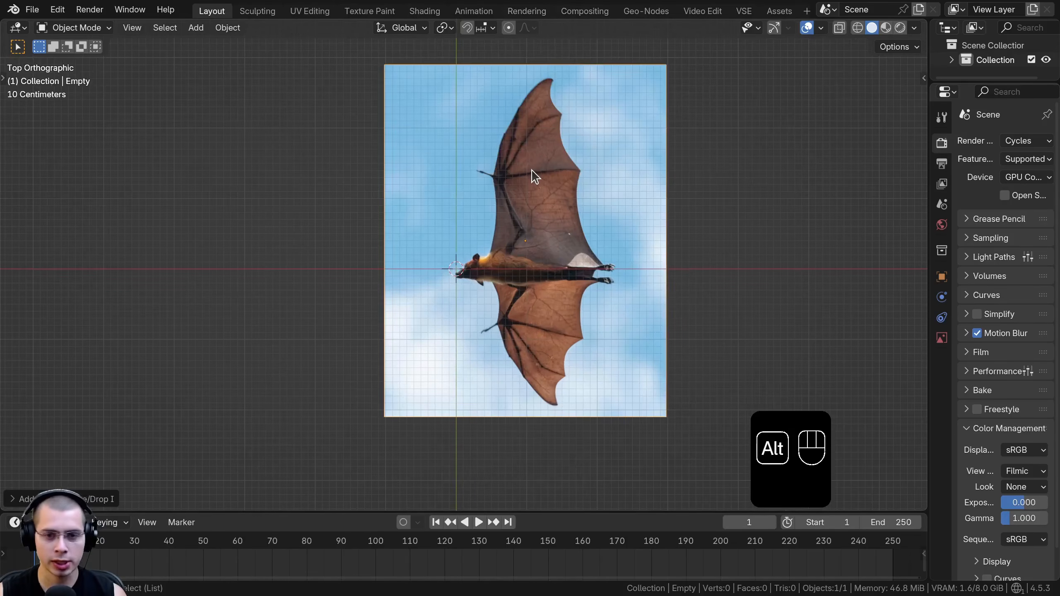
pyautogui.hotkey('alt', 'g')
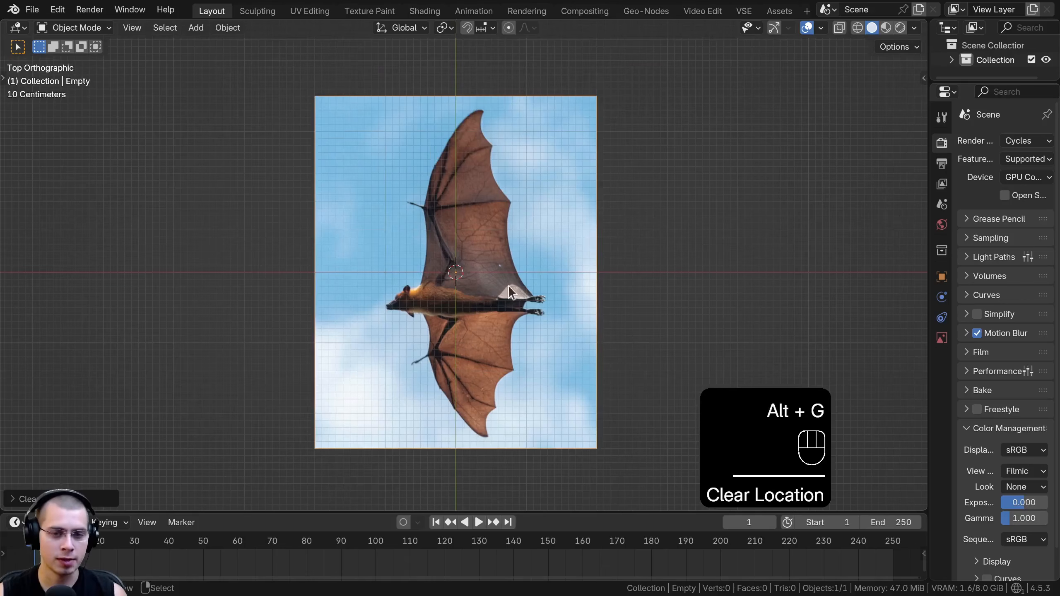
pyautogui.write('s')
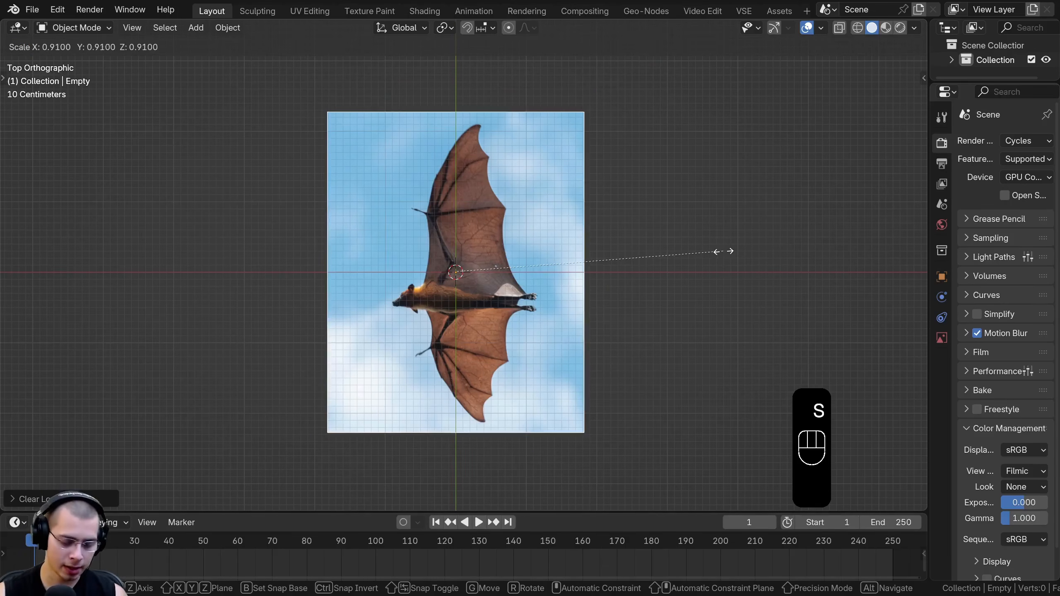
pyautogui.write('.2')
pyautogui.press('Return')
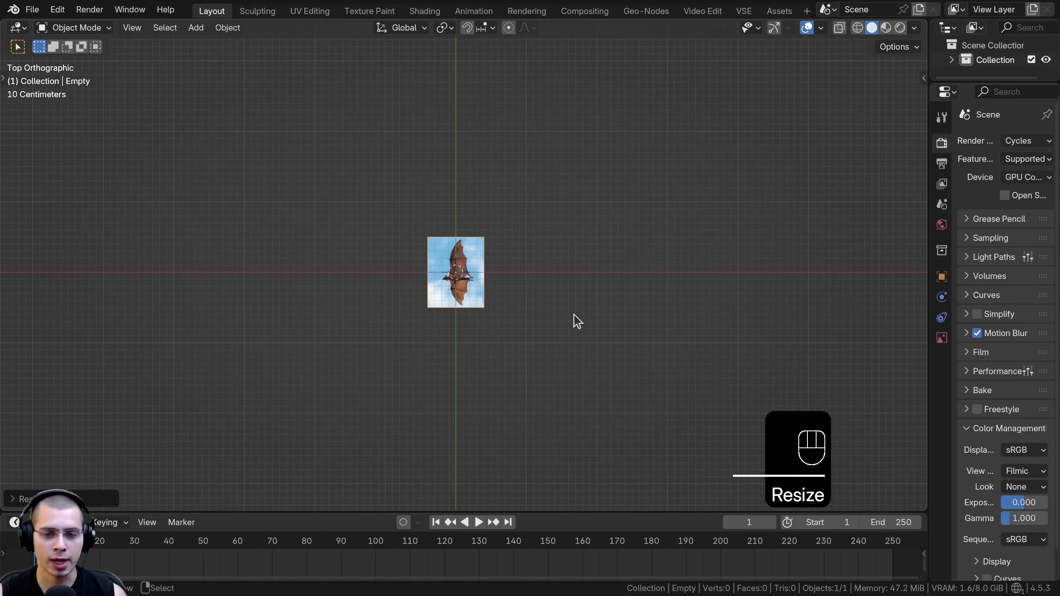
pyautogui.scroll(7, 578, 322)
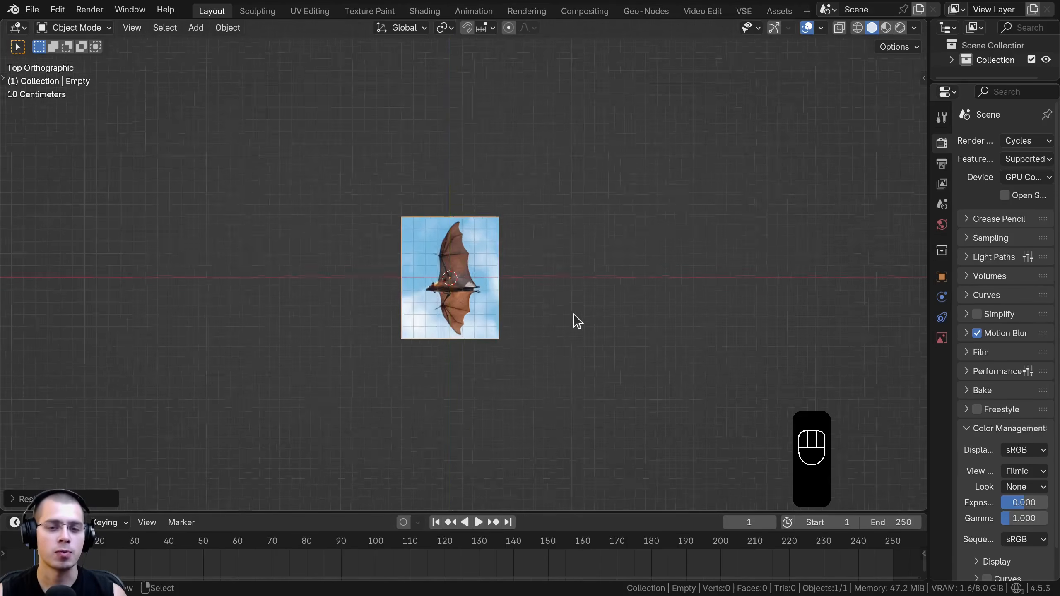
pyautogui.moveTo(548, 311)
pyautogui.keyDown('shift'); pyautogui.mouseDown(button='middle')
pyautogui.moveTo(542, 295)
pyautogui.moveTo(558, 297)
pyautogui.mouseUp(button='middle'); pyautogui.keyUp('shift')
pyautogui.scroll(1, 512, 282)
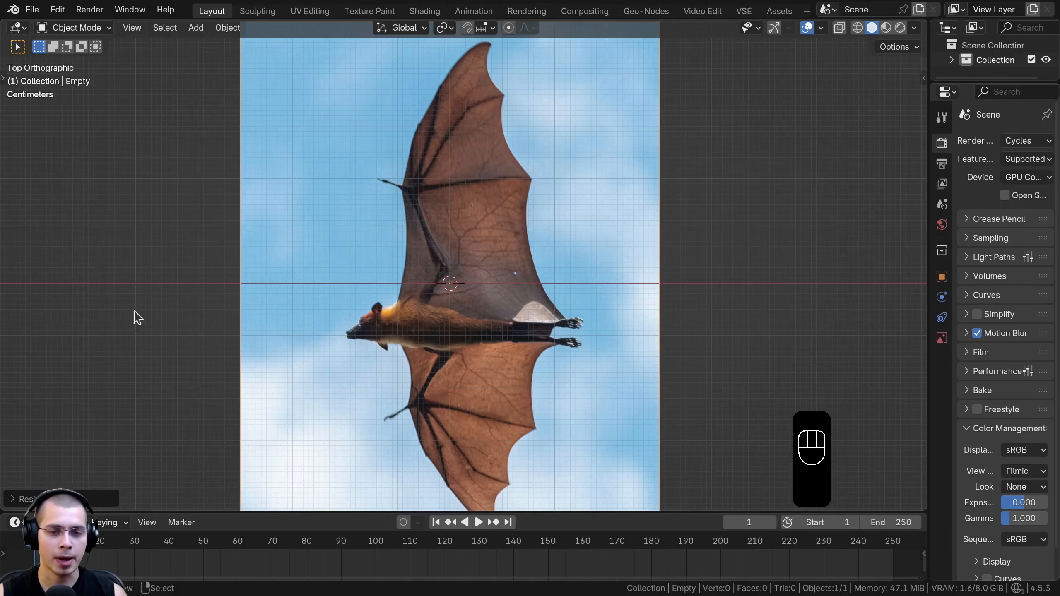
# Rotate the reference image 90 degrees clockwise and scale it by -1 along Y so the bat's head faces down
pyautogui.press('r')
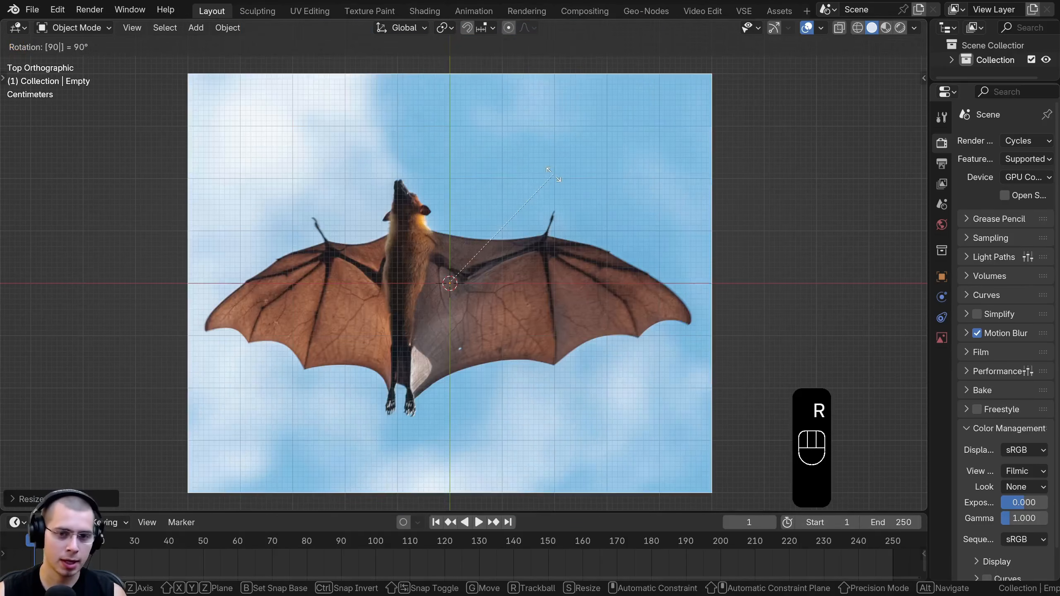
pyautogui.click(532, 214)
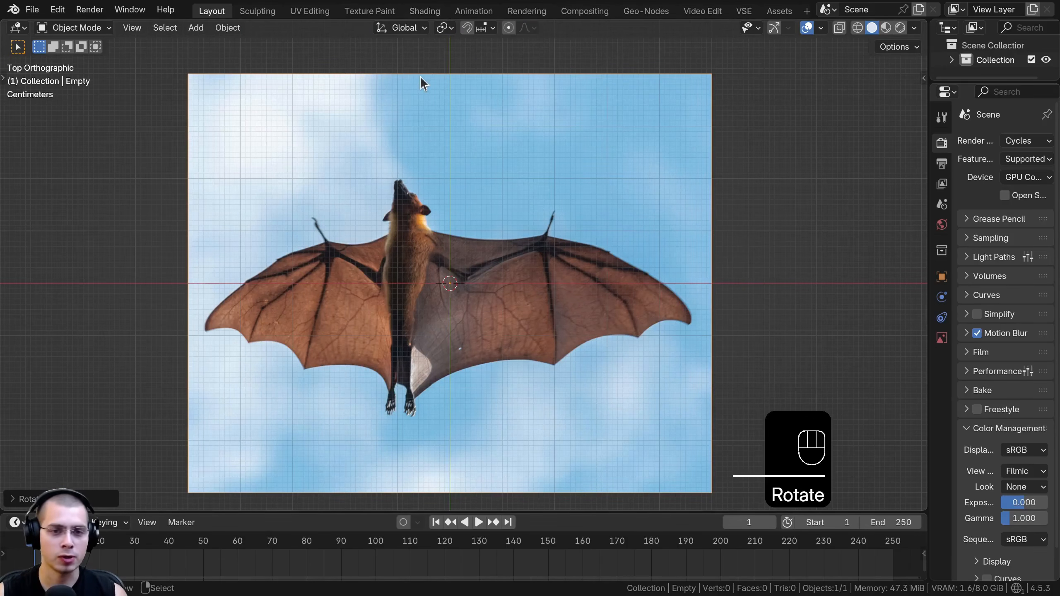
pyautogui.press('s')
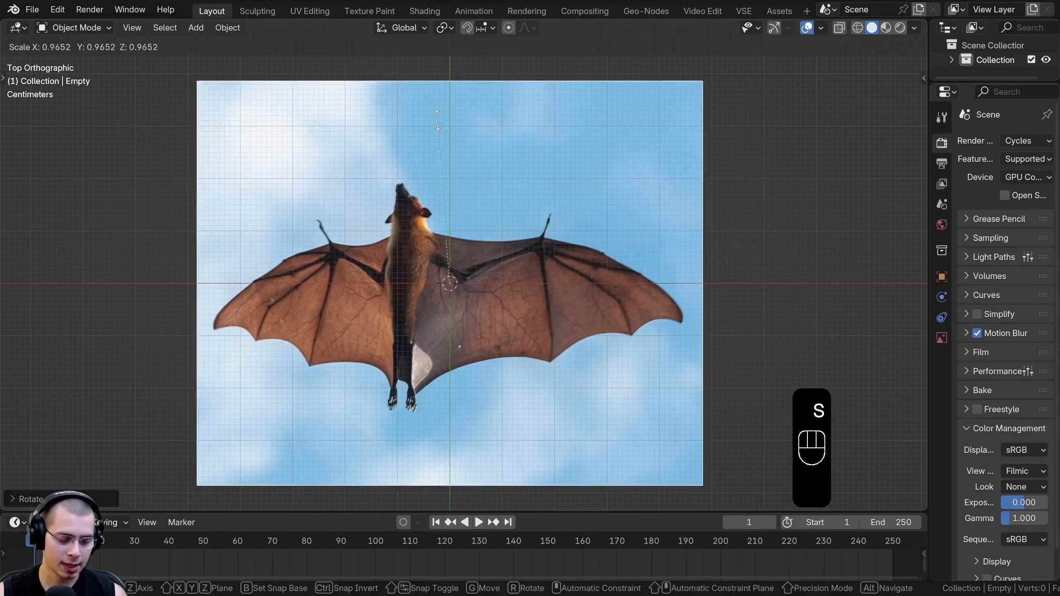
pyautogui.press('y')
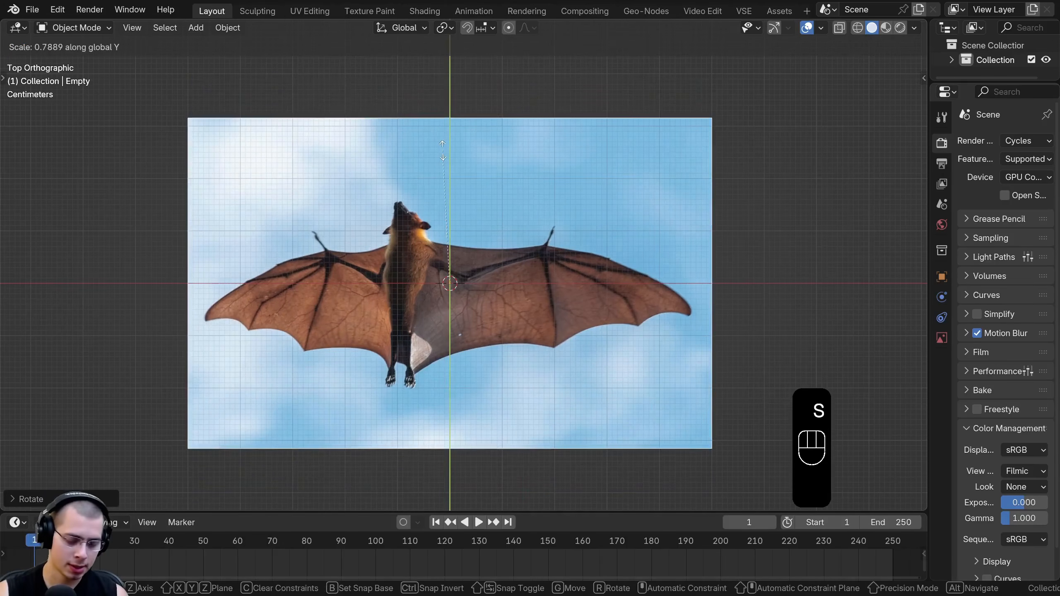
pyautogui.write('-1')
pyautogui.click(443, 153)
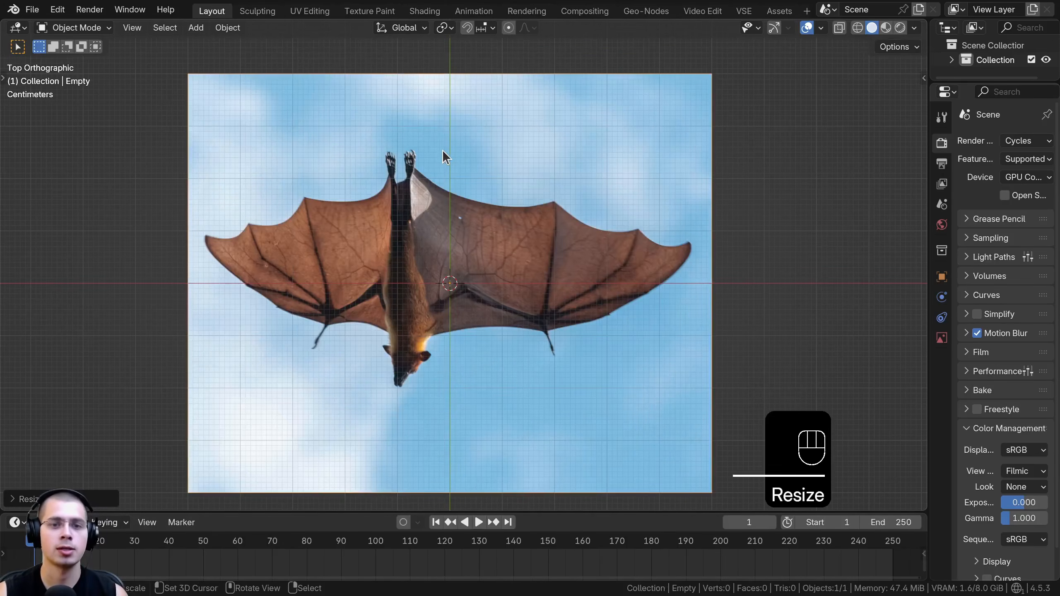
# Move the reference image about 0.087 m along X and 0.029 m along Y so the bat's body centres on the Y axis
pyautogui.press('g')
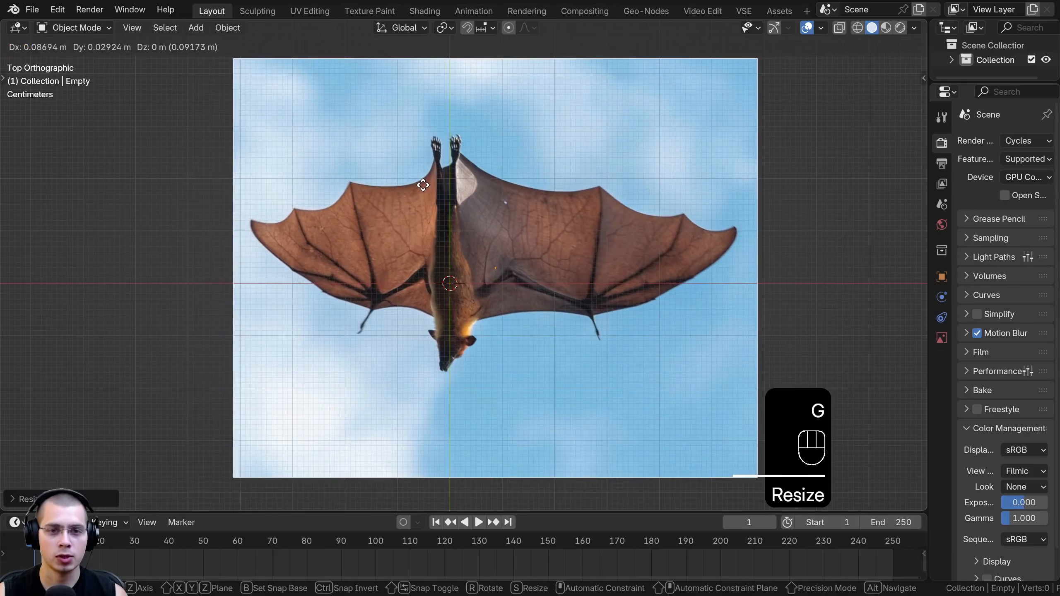
pyautogui.click(423, 185)
pyautogui.scroll(3, 422, 184)
pyautogui.keyDown('shift'); pyautogui.moveTo(381, 146); pyautogui.dragTo(396, 181, button='middle'); pyautogui.keyUp('shift')
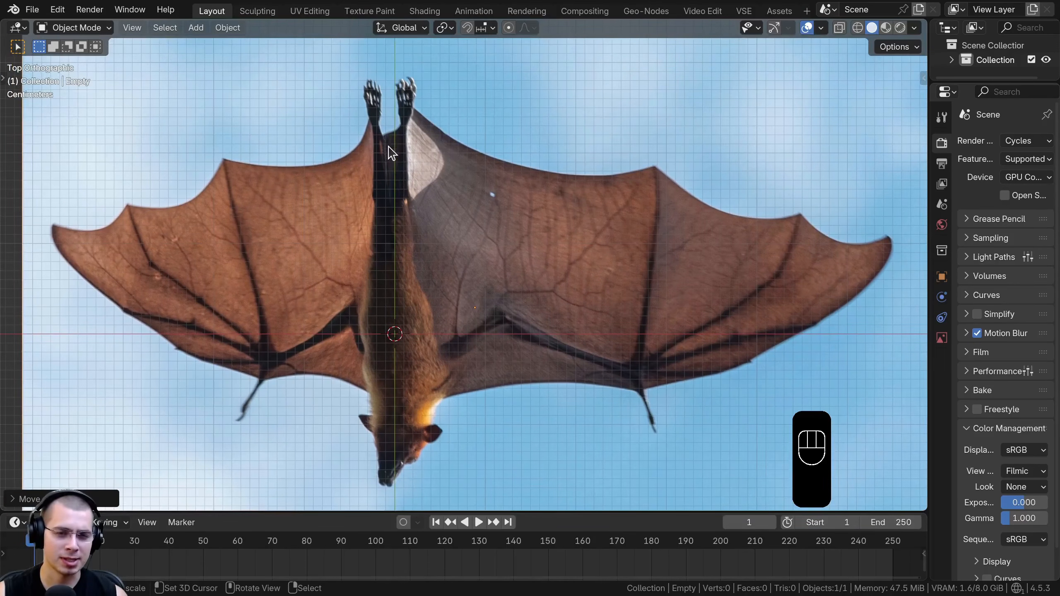
pyautogui.scroll(-3, 389, 153)
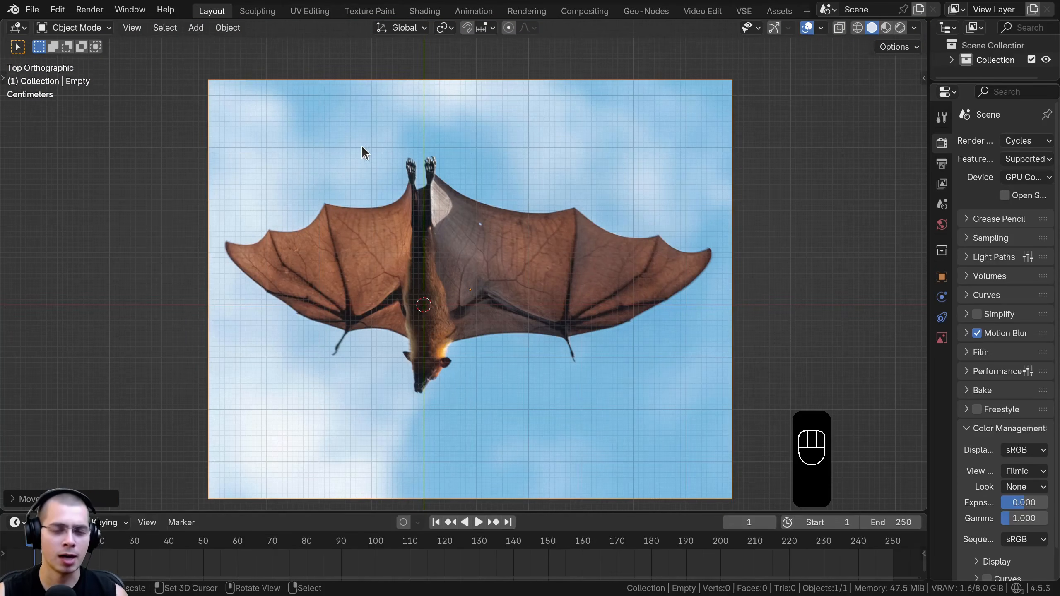
pyautogui.scroll(2, 407, 205)
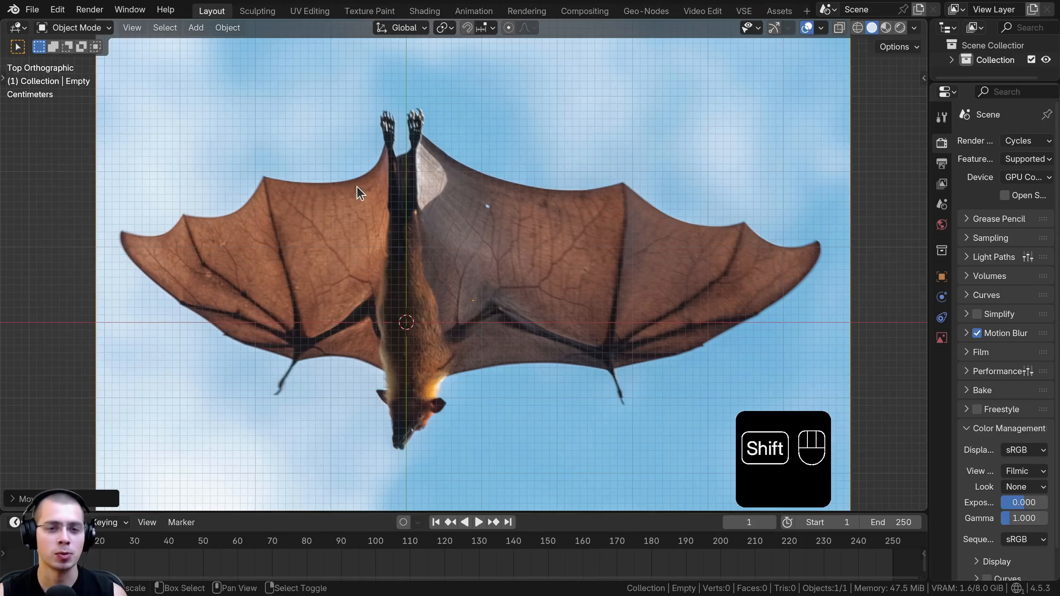
pyautogui.keyDown('shift'); pyautogui.moveTo(359, 187); pyautogui.dragTo(360, 178, button='middle'); pyautogui.keyUp('shift')
pyautogui.scroll(1, 367, 166)
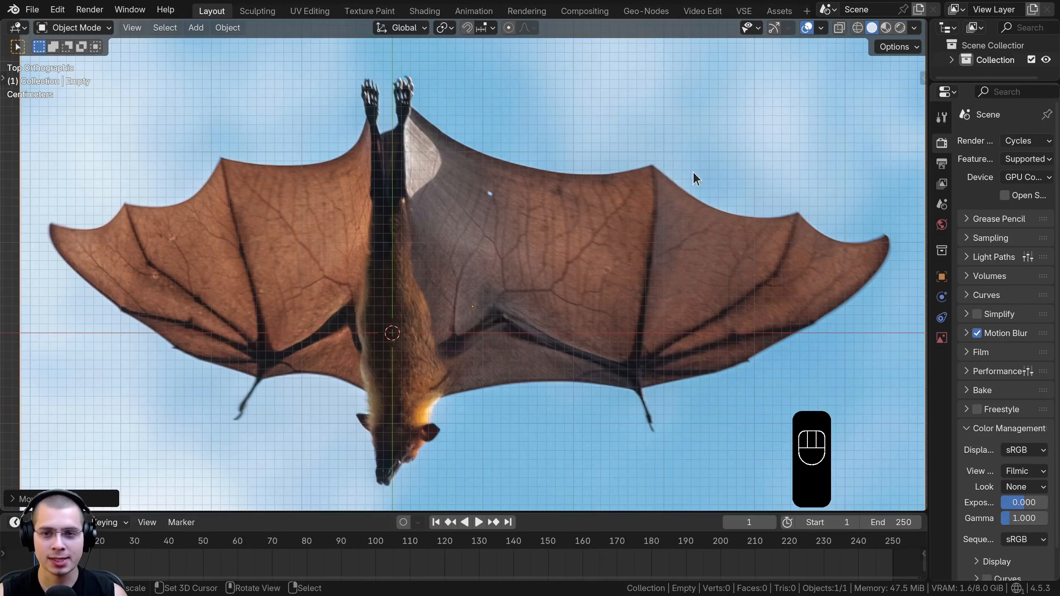
pyautogui.keyDown('shift'); pyautogui.moveTo(400, 476); pyautogui.dragTo(390, 430, button='middle'); pyautogui.keyUp('shift')
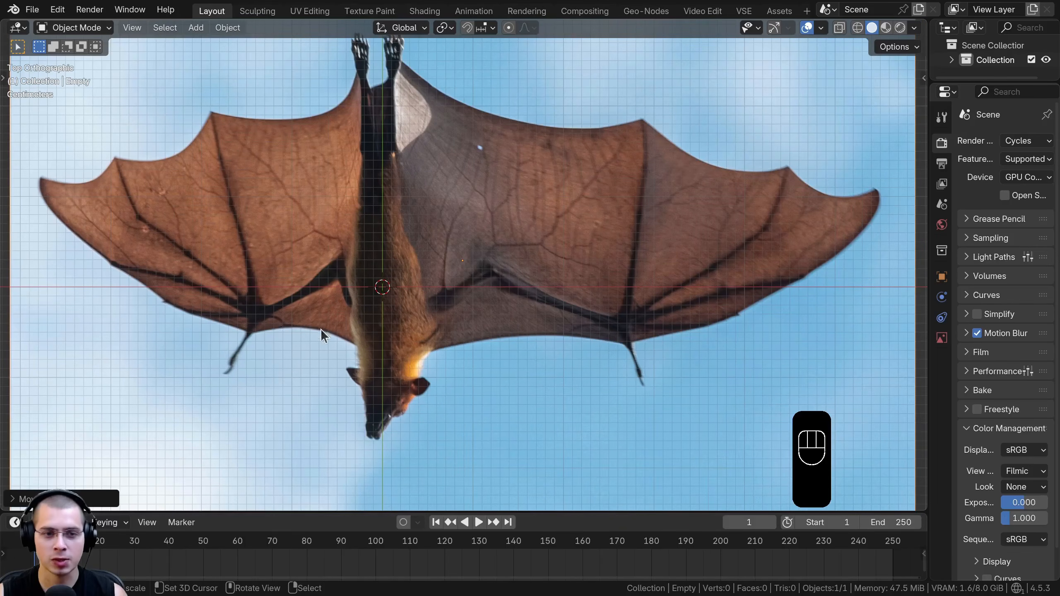
pyautogui.keyDown('shift'); pyautogui.moveTo(318, 333); pyautogui.dragTo(389, 359, button='middle'); pyautogui.keyUp('shift')
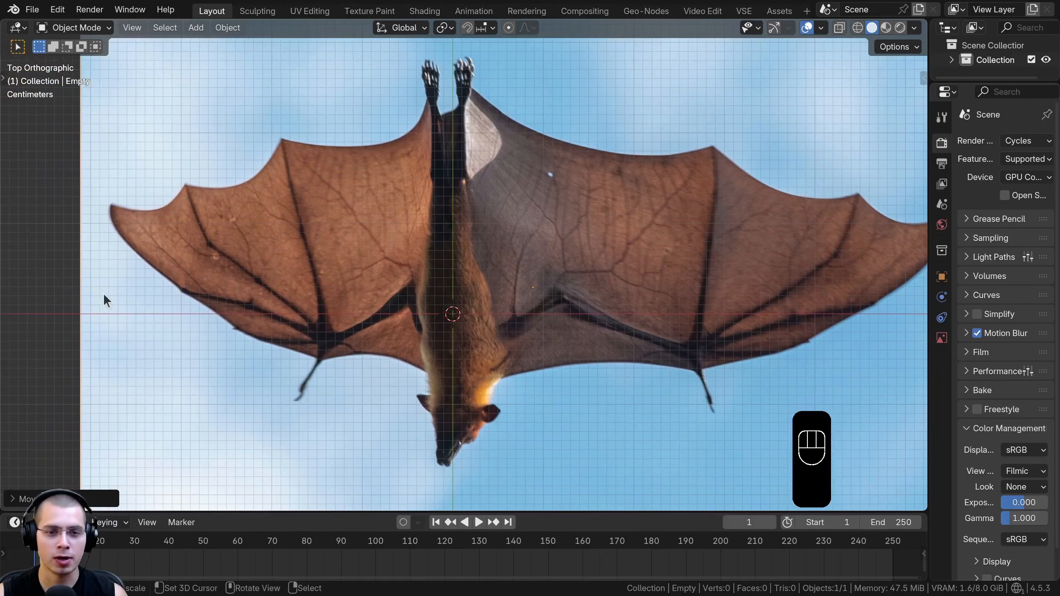
# Shift the reference image along the Y axis to adjust the bat's position relative to the origin
pyautogui.scroll(-1, 428, 209)
pyautogui.keyDown('shift'); pyautogui.moveTo(428, 209); pyautogui.dragTo(324, 222, button='middle'); pyautogui.keyUp('shift')
pyautogui.scroll(1, 330, 221)
pyautogui.keyDown('shift'); pyautogui.moveTo(343, 221); pyautogui.dragTo(340, 220, button='middle'); pyautogui.keyUp('shift')
pyautogui.press('g')
pyautogui.press('y')
pyautogui.click(364, 244)
pyautogui.scroll(-3, 424, 353)
pyautogui.scroll(1, 438, 274)
pyautogui.keyDown('shift'); pyautogui.moveTo(403, 264); pyautogui.dragTo(448, 289, button='middle'); pyautogui.keyUp('shift')
# Add a mesh cylinder with 12 vertices at the origin
pyautogui.hotkey('shift', 'a')
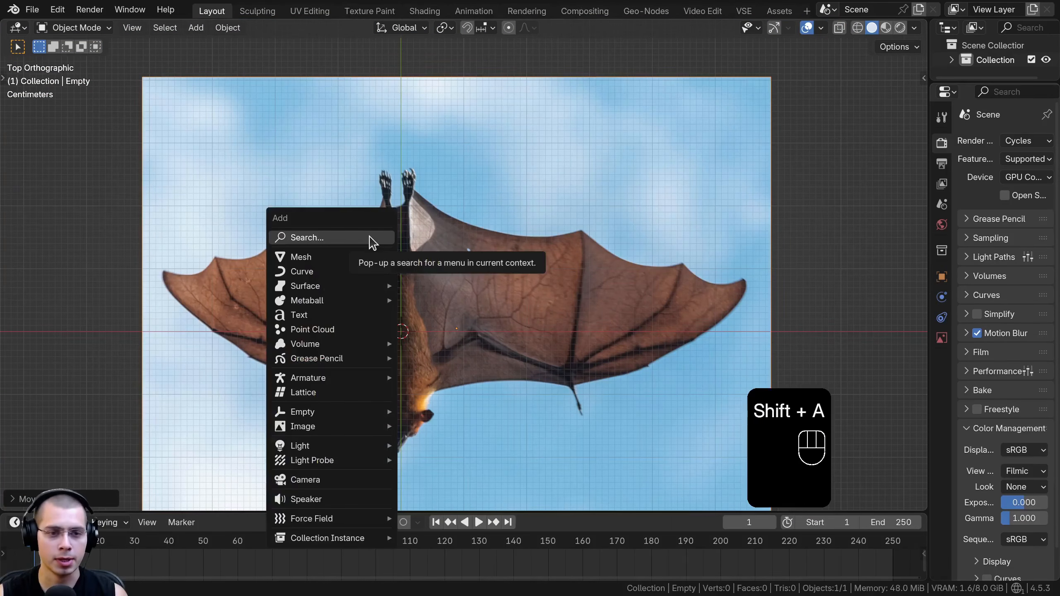
pyautogui.moveTo(396, 258)
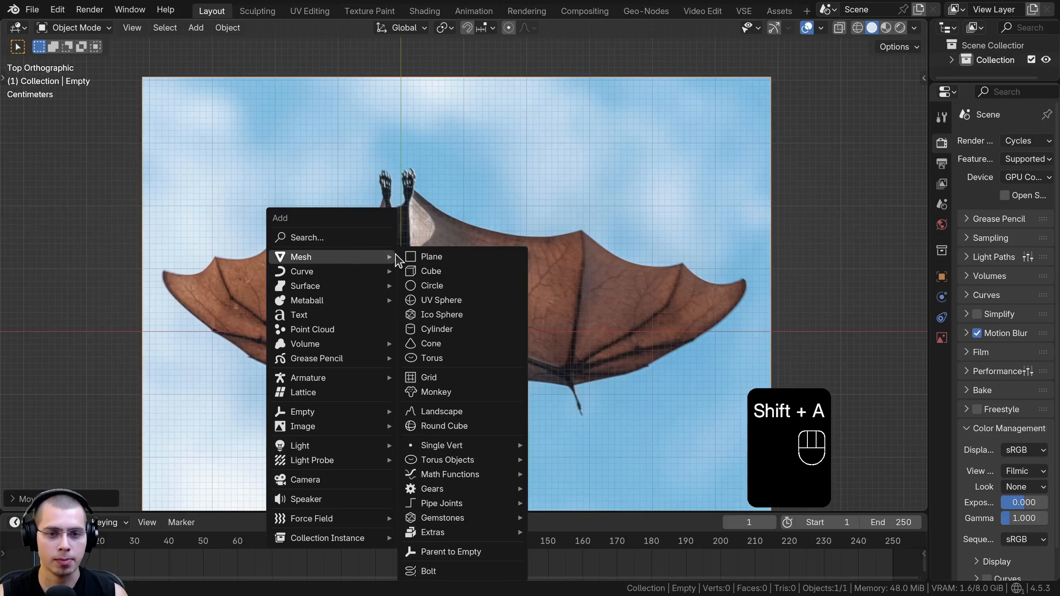
pyautogui.click(436, 331)
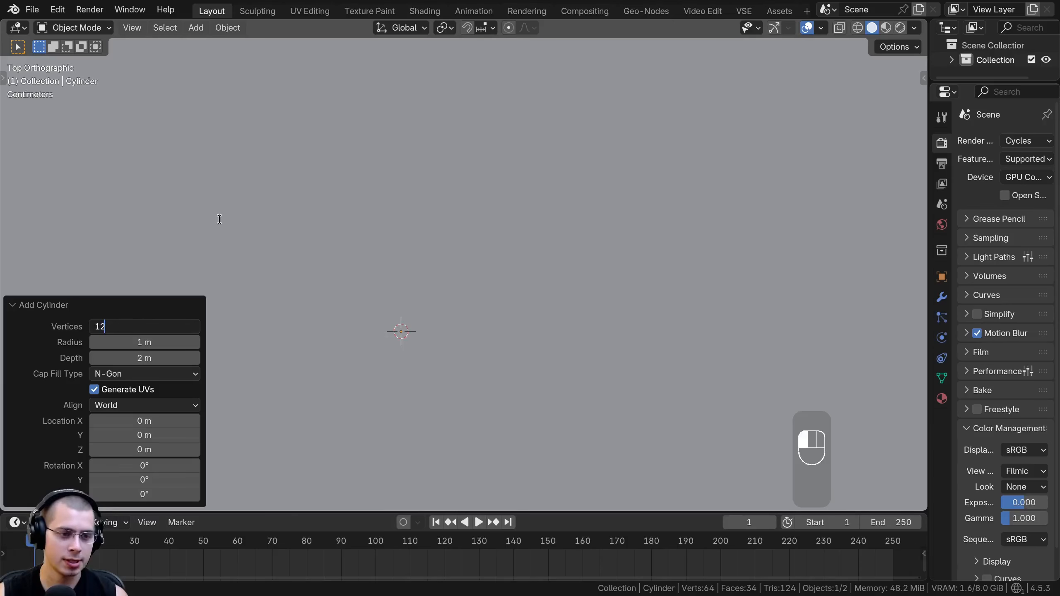
pyautogui.press('Return')
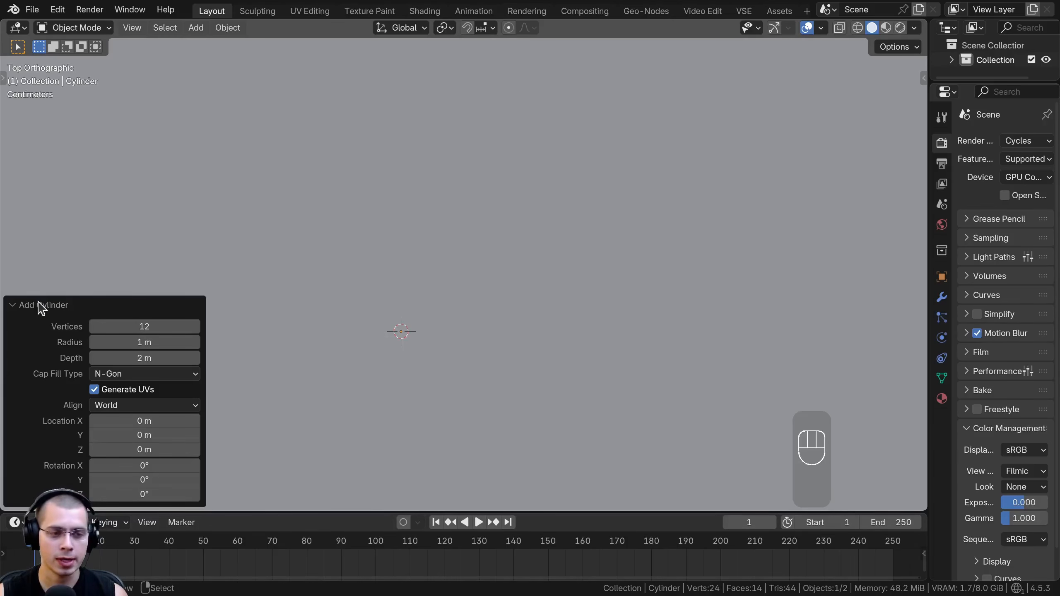
pyautogui.click(40, 305)
pyautogui.press('KP_Decimal')
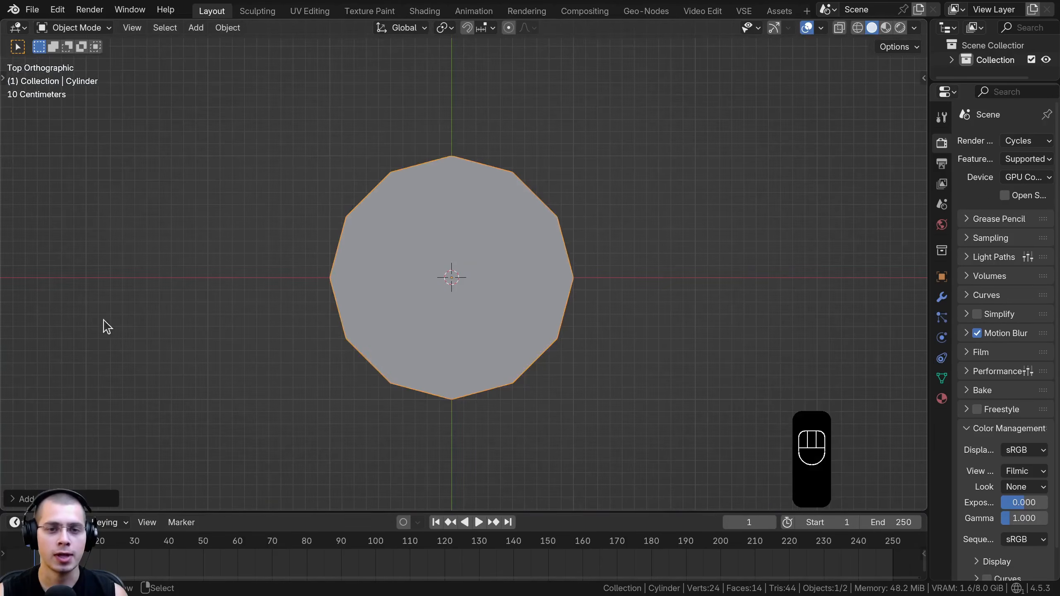
pyautogui.scroll(3, 743, 279)
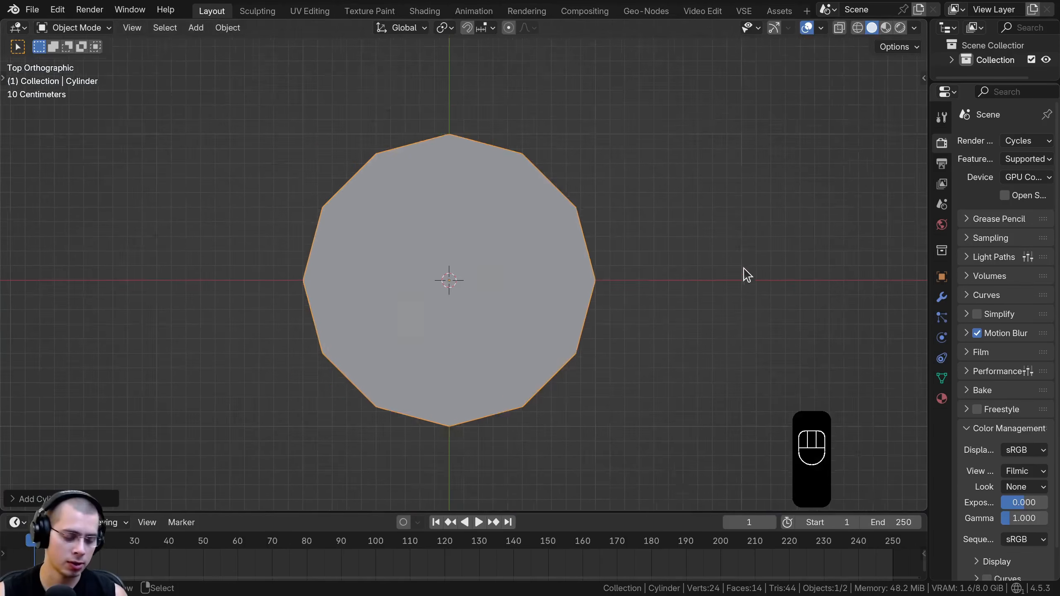
# Scale the cylinder's mesh down in Edit Mode to about the width of the bat's body
pyautogui.press('Tab')
pyautogui.press('s')
pyautogui.click(649, 251)
pyautogui.scroll(4, 649, 252)
pyautogui.press('s')
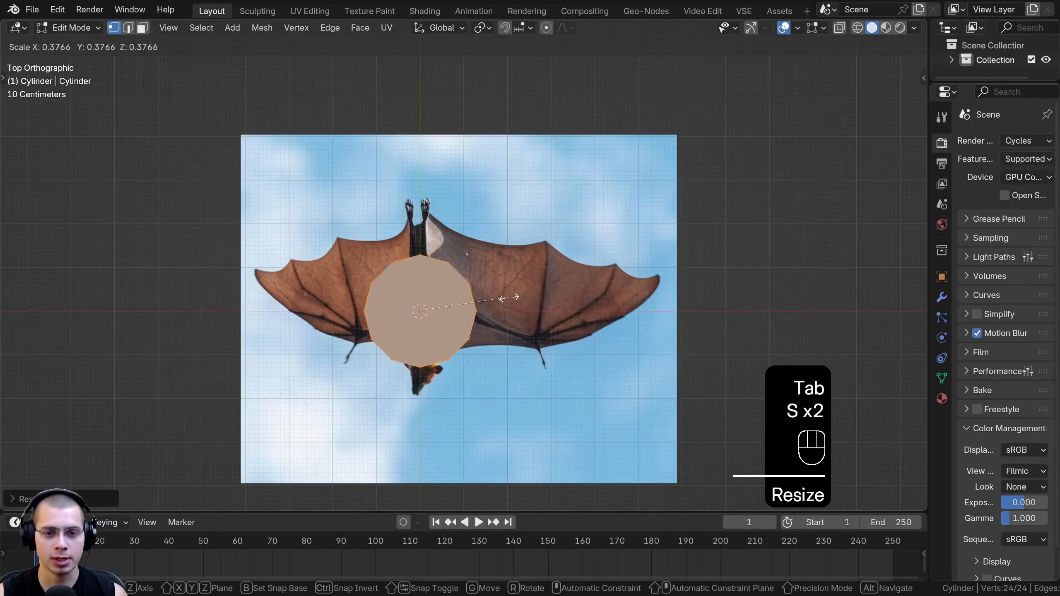
pyautogui.scroll(2, 476, 270)
# Rotate the cylinder mesh 90 degrees around the X axis so it lies along the bat's body
pyautogui.press('r')
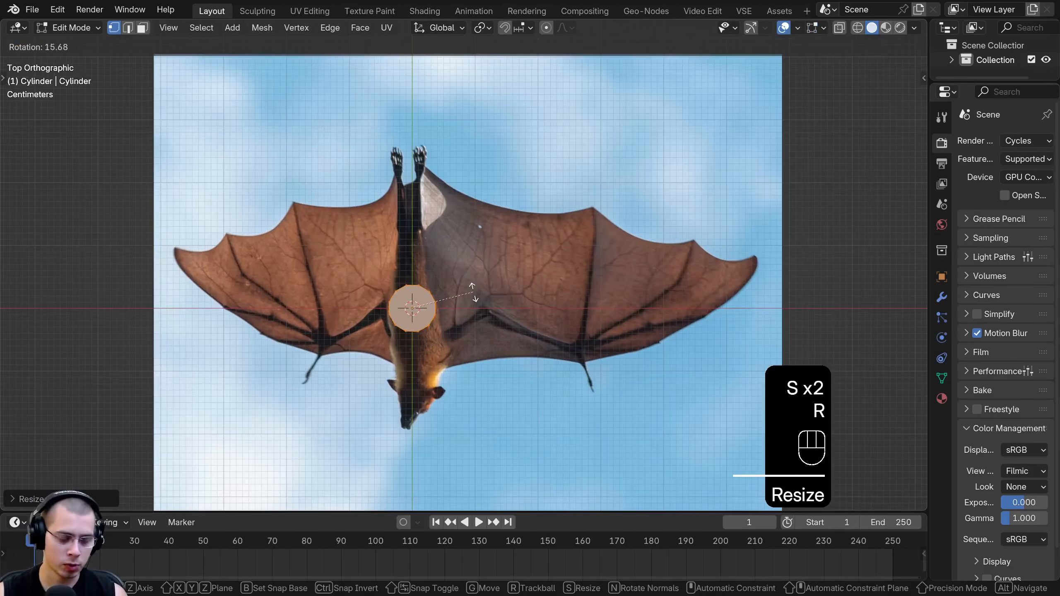
pyautogui.write('x')
pyautogui.write('90')
pyautogui.press('Return')
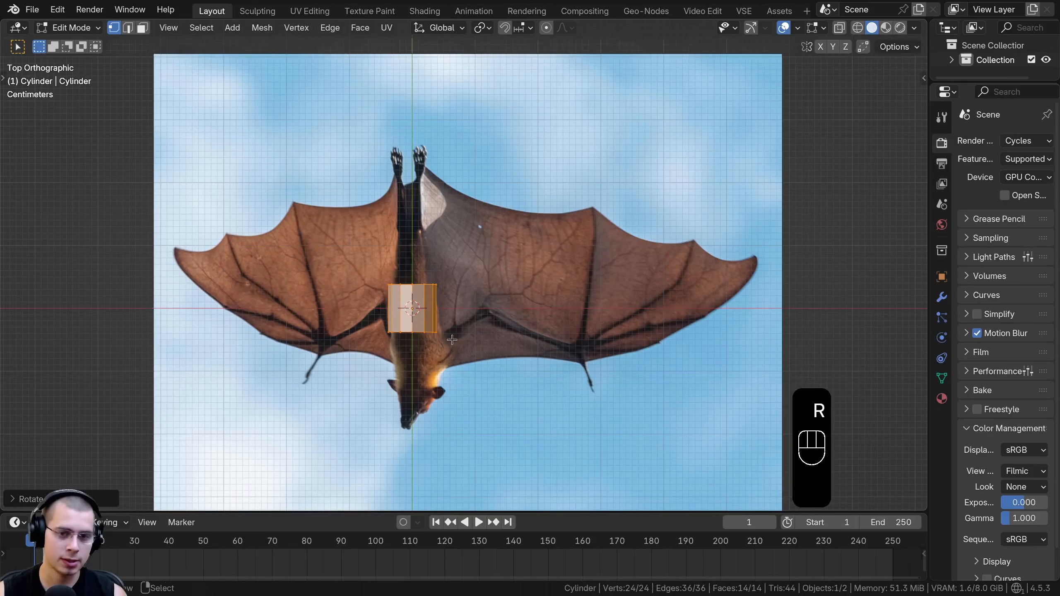
# Display the viewport in wireframe so the reference image shows through the cylinder
pyautogui.scroll(3, 498, 303)
pyautogui.moveTo(499, 303)
pyautogui.keyDown('shift'); pyautogui.mouseDown(button='middle')
pyautogui.moveTo(537, 312)
pyautogui.moveTo(615, 234)
pyautogui.mouseUp(button='middle'); pyautogui.keyUp('shift')
pyautogui.press('z')
pyautogui.click(388, 213)
pyautogui.keyDown('shift'); pyautogui.moveTo(388, 213); pyautogui.dragTo(385, 209, button='middle'); pyautogui.keyUp('shift')
pyautogui.scroll(1, 385, 208)
pyautogui.keyDown('shift'); pyautogui.moveTo(312, 95); pyautogui.dragTo(310, 142, button='middle'); pyautogui.keyUp('shift')
# Select the tail-side end ring of the cylinder and scale it down to match the narrowing body
pyautogui.press('a')
pyautogui.moveTo(553, 211); pyautogui.dragTo(603, 252)
pyautogui.keyDown('shift'); pyautogui.moveTo(623, 217); pyautogui.dragTo(617, 243, button='middle'); pyautogui.keyUp('shift')
pyautogui.scroll(-2, 617, 242)
pyautogui.press('s')
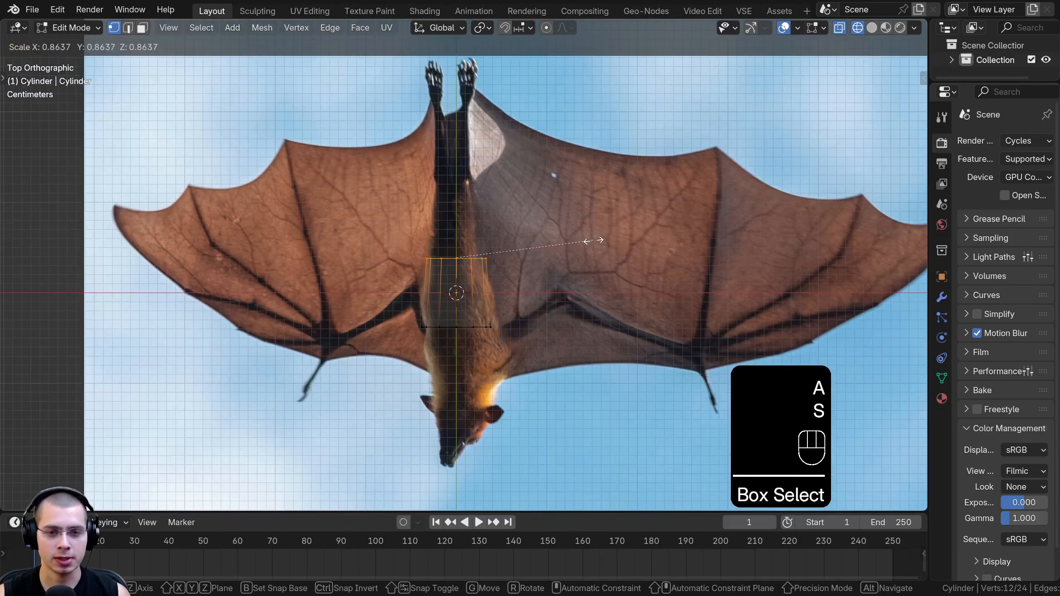
pyautogui.click(594, 241)
# Extrude the tail-side ring toward the bat's legs and scale it down to fit the body's outline
pyautogui.scroll(2, 542, 215)
pyautogui.press('e')
pyautogui.click(542, 215)
pyautogui.press('s')
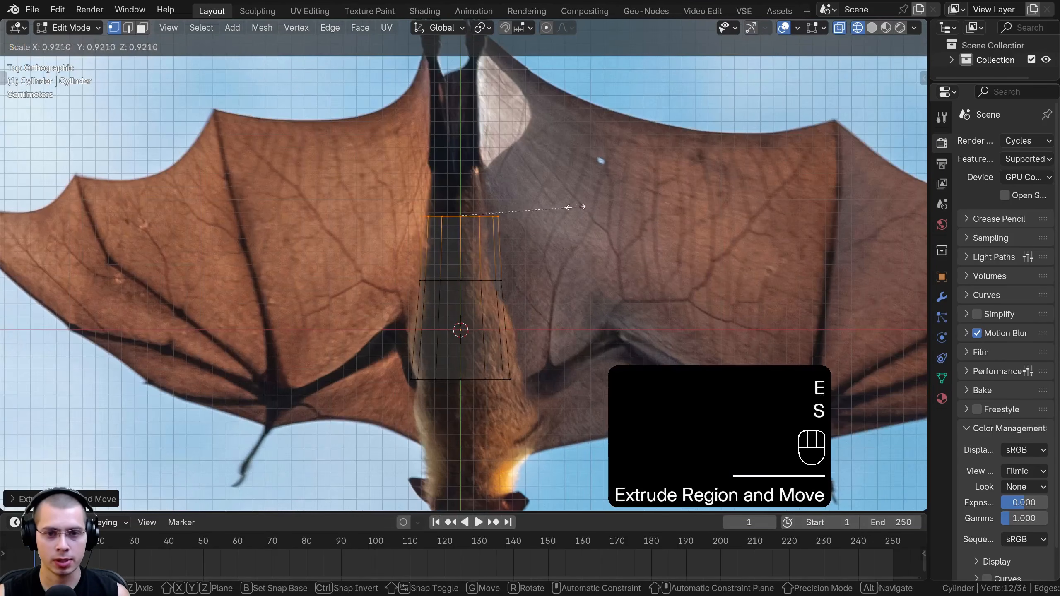
pyautogui.click(577, 206)
# Extrude another section from the tail end toward the feet and scale it narrower
pyautogui.scroll(2, 572, 213)
pyautogui.press('e')
pyautogui.click(526, 234)
pyautogui.press('s')
pyautogui.click(521, 244)
# Refine the tail-end ring's scale and move it along the Y axis to match the reference
pyautogui.keyDown('shift'); pyautogui.moveTo(522, 254); pyautogui.dragTo(532, 280, button='middle'); pyautogui.keyUp('shift')
pyautogui.scroll(1, 532, 281)
pyautogui.press('s')
pyautogui.click(533, 282)
pyautogui.press('g')
pyautogui.press('y')
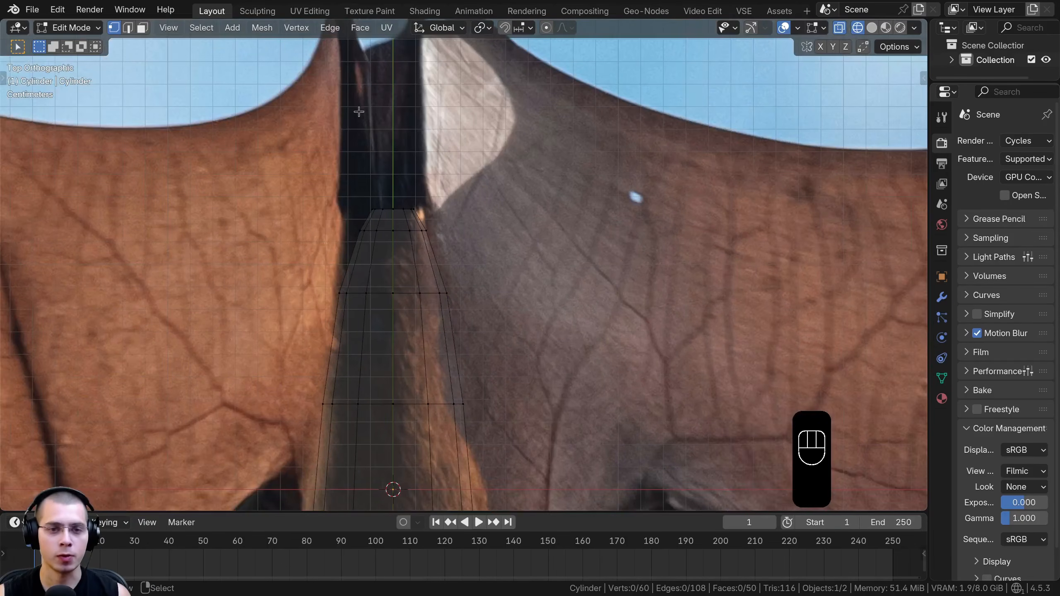
# Box-select the head-side end ring of the body and scale it slightly wider
pyautogui.keyDown('shift'); pyautogui.moveTo(391, 175); pyautogui.dragTo(349, 232, button='middle'); pyautogui.keyUp('shift')
pyautogui.scroll(-2, 419, 298)
pyautogui.moveTo(352, 208); pyautogui.dragTo(525, 332)
pyautogui.press('b')
pyautogui.rightClick(529, 285)
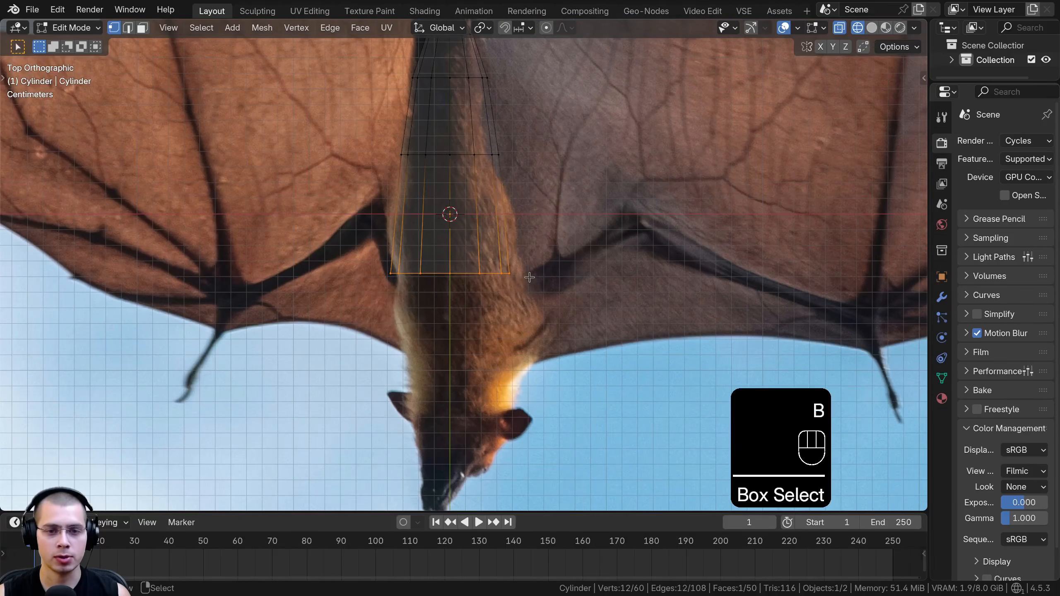
pyautogui.press('s')
pyautogui.rightClick(529, 278)
# Extrude the head-side ring to the bat's shoulders and scale it to match the shoulder width
pyautogui.press('e')
pyautogui.press('s')
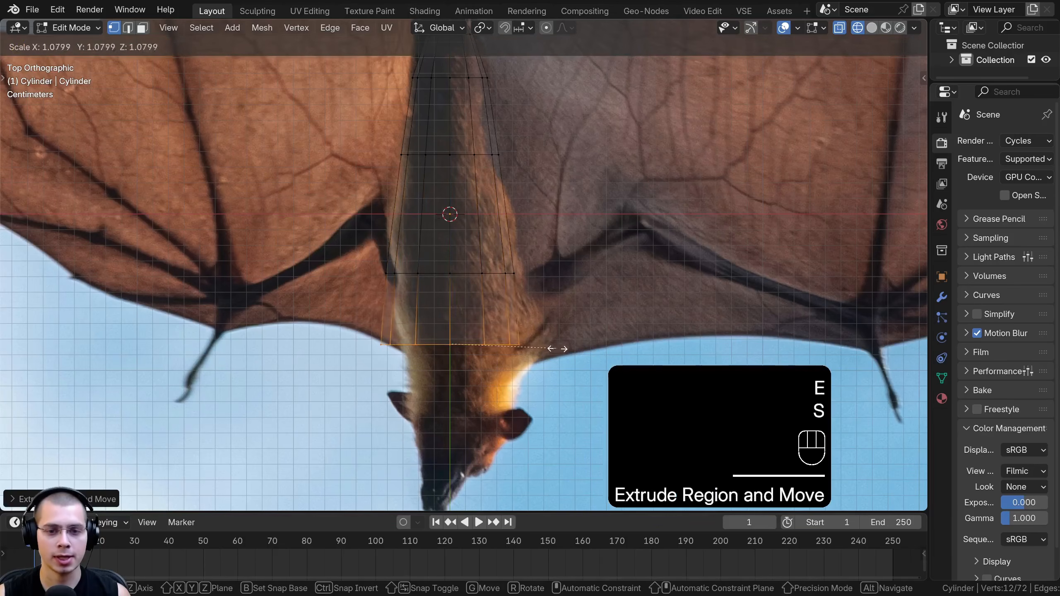
pyautogui.click(555, 348)
pyautogui.scroll(-3, 552, 311)
pyautogui.press('s')
pyautogui.click(534, 288)
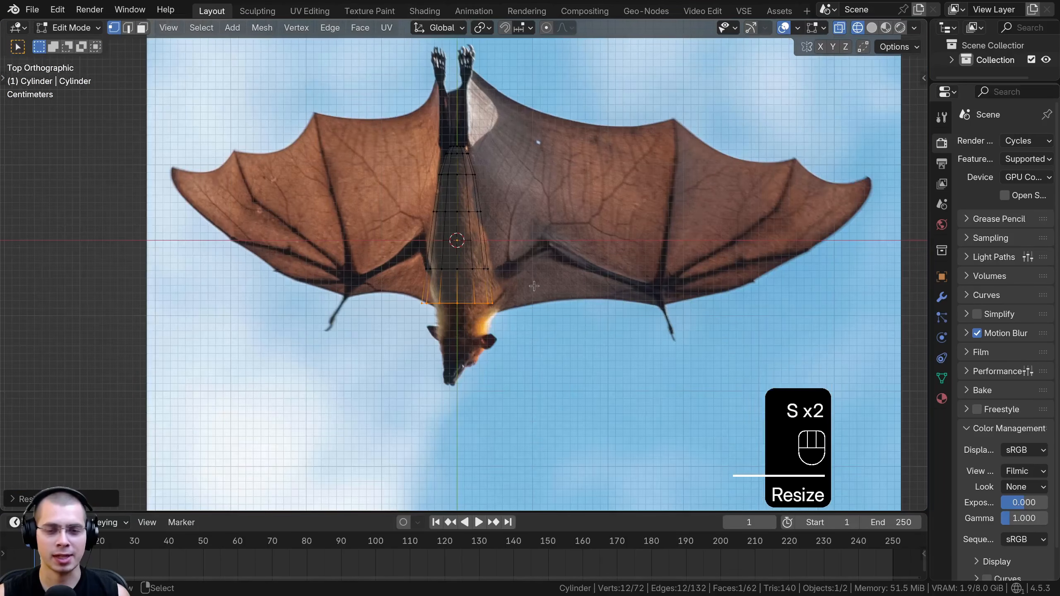
pyautogui.scroll(6, 539, 295)
pyautogui.press('s')
pyautogui.click(523, 266)
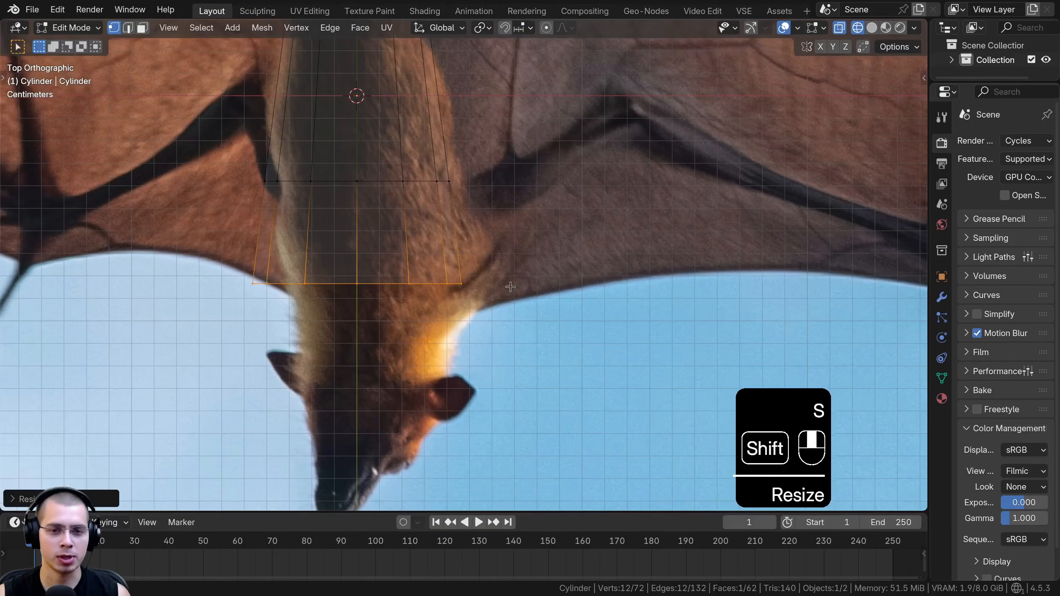
# Extrude the head-side shoulder ring to the bat's neck and scale it narrower to fit the reference
pyautogui.keyDown('shift'); pyautogui.moveTo(488, 333); pyautogui.dragTo(518, 306, button='middle'); pyautogui.keyUp('shift')
pyautogui.press('e')
pyautogui.click(519, 336)
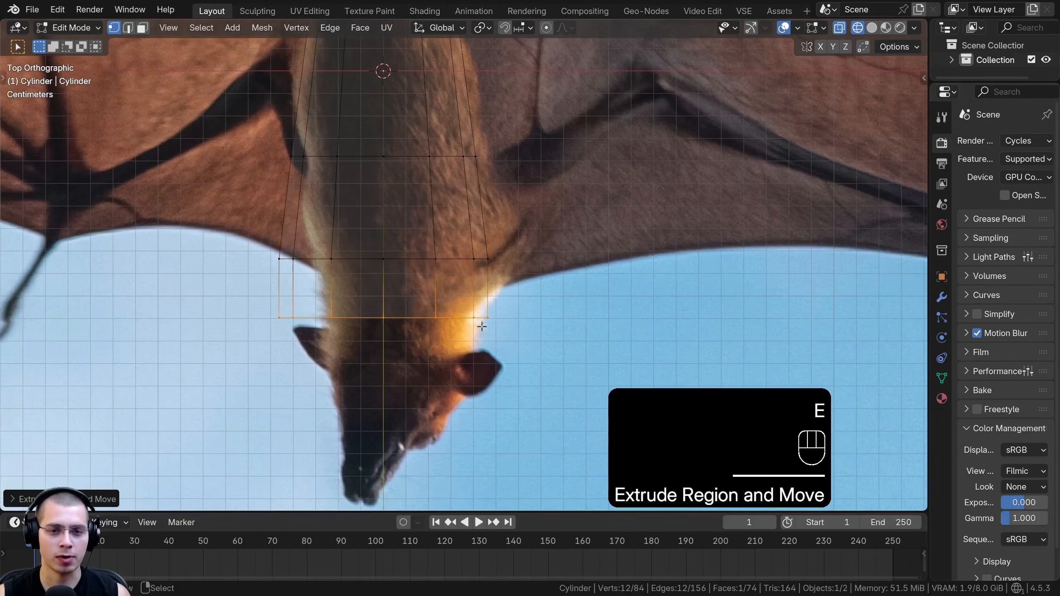
pyautogui.press('s')
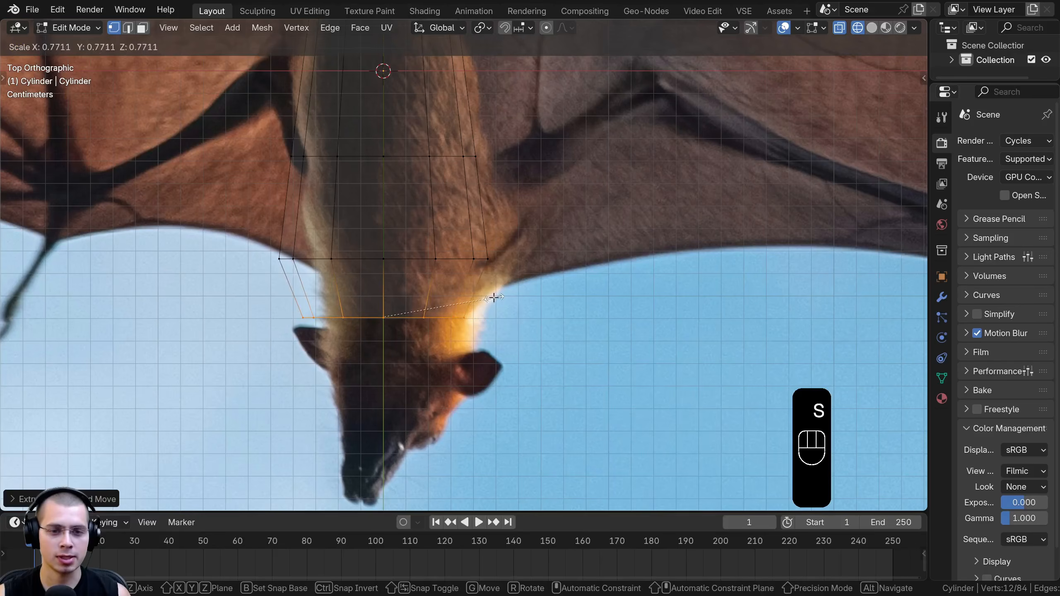
pyautogui.click(489, 300)
pyautogui.keyDown('shift'); pyautogui.moveTo(489, 299); pyautogui.dragTo(469, 201, button='middle'); pyautogui.keyUp('shift')
# Extrude the neck ring to the ears, scale it to the head's width, and move it along the Y axis
pyautogui.press('e')
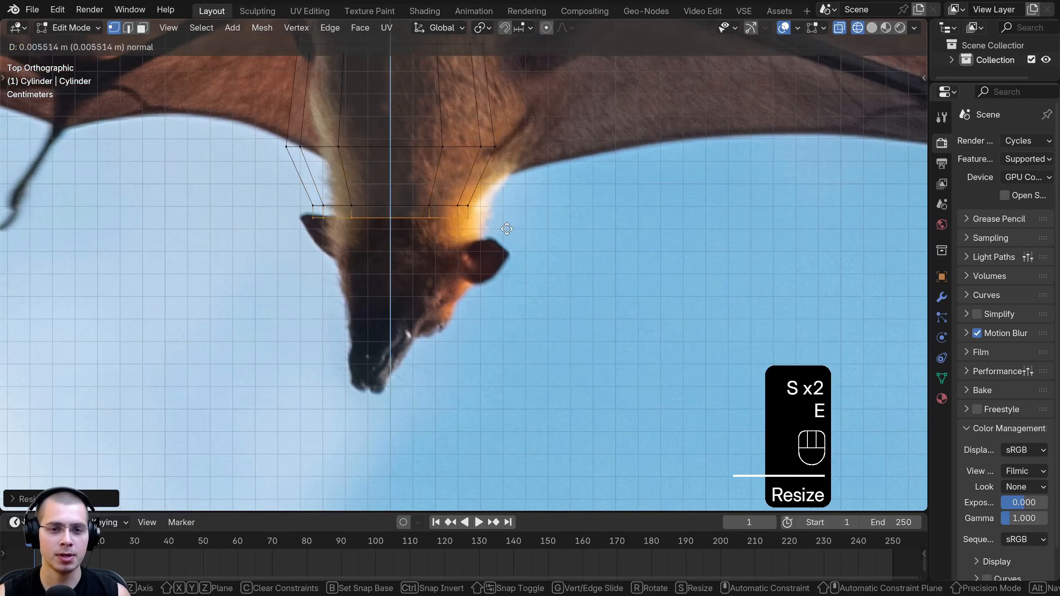
pyautogui.click(504, 246)
pyautogui.press('s')
pyautogui.click(524, 254)
pyautogui.press('g')
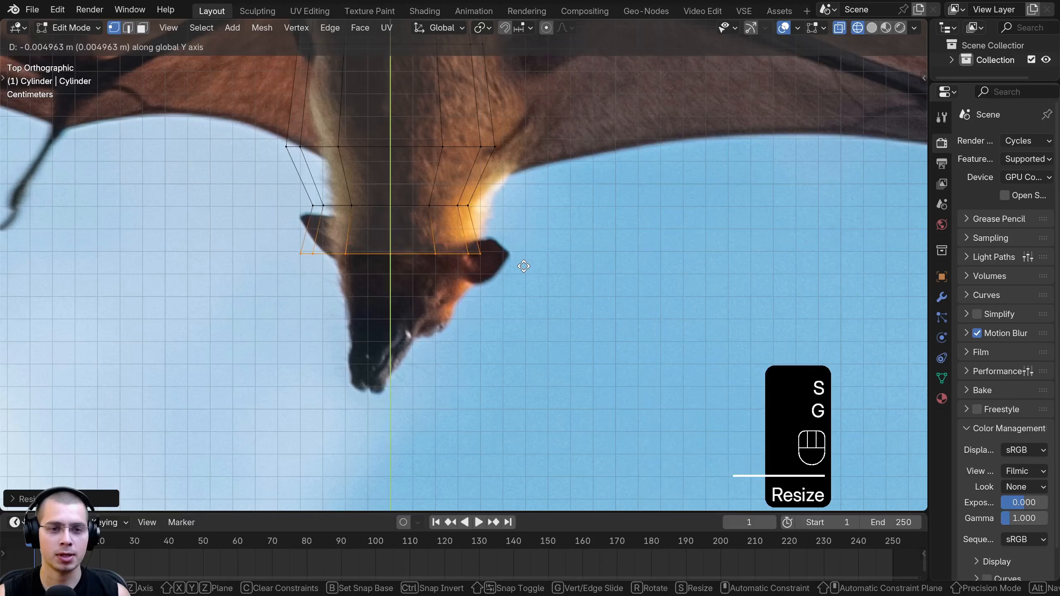
pyautogui.click(524, 263)
pyautogui.press('r')
pyautogui.rightClick(491, 288)
# Extrude the ear-level ring toward the snout and scale it down to about 0.68
pyautogui.press('e')
pyautogui.click(527, 325)
pyautogui.press('s')
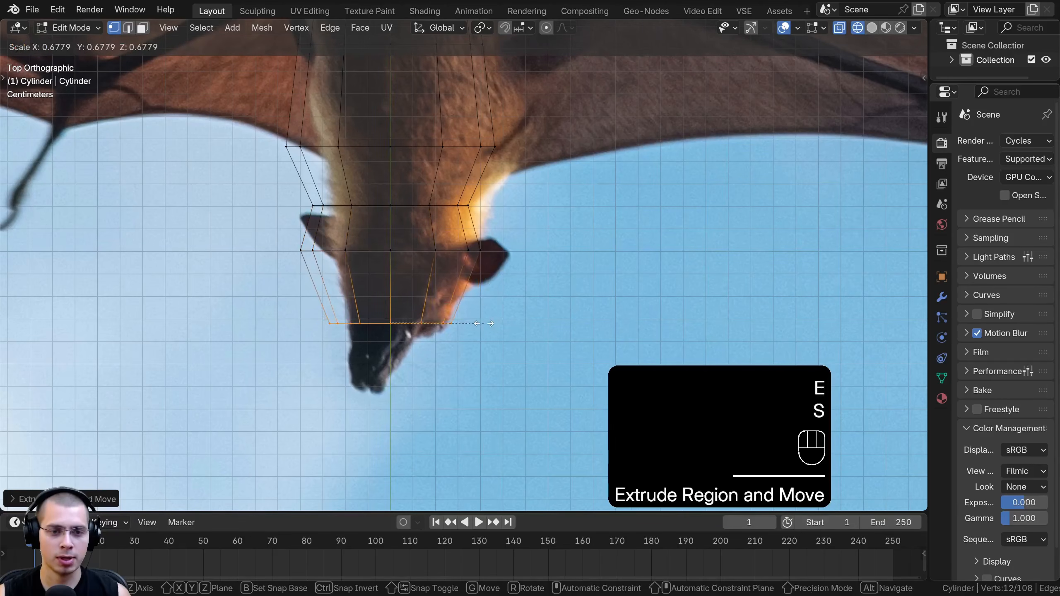
pyautogui.click(484, 324)
# Extrude another section toward the nose tip and scale its end ring to about half size
pyautogui.press('e')
pyautogui.click(490, 362)
pyautogui.press('s')
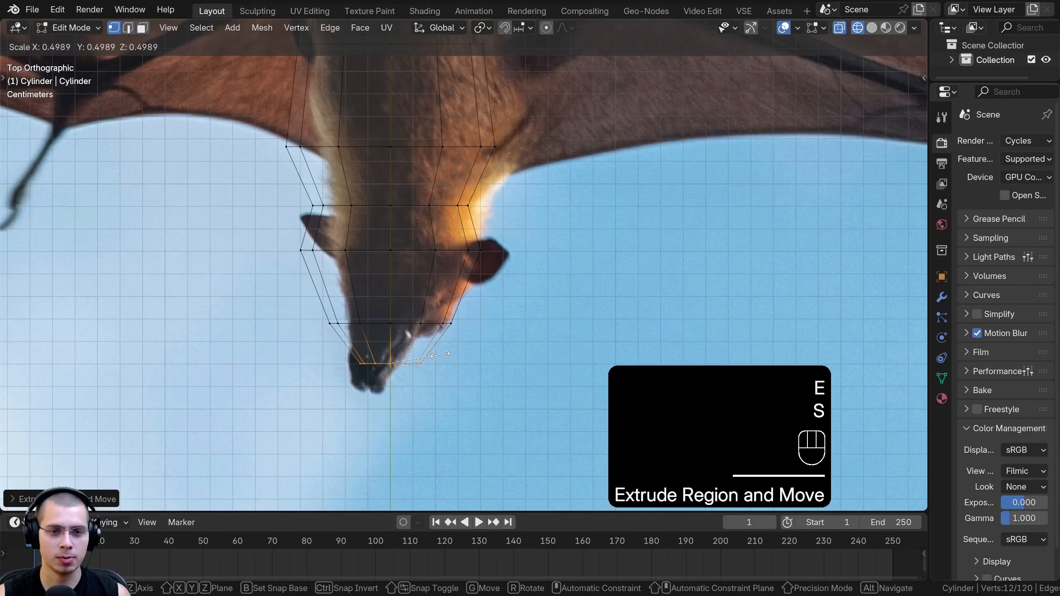
pyautogui.click(441, 356)
# Bevel the neck ring with one segment and adjust the scale of the beveled section
pyautogui.keyDown('shift'); pyautogui.moveTo(420, 207); pyautogui.dragTo(420, 237, button='middle'); pyautogui.keyUp('shift')
pyautogui.scroll(3, 416, 236)
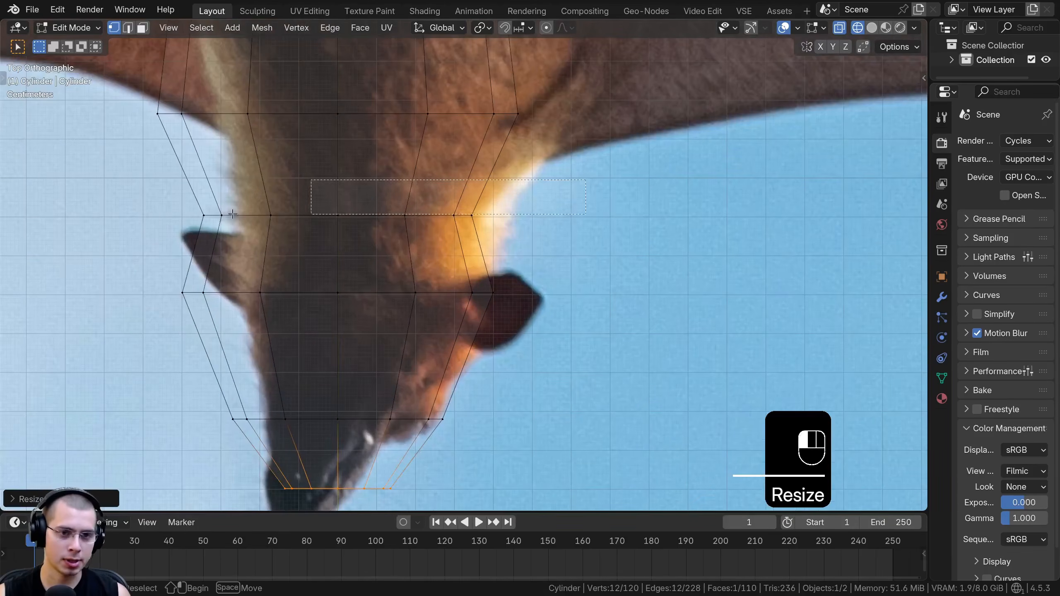
pyautogui.moveTo(253, 214); pyautogui.dragTo(196, 220)
pyautogui.scroll(-3, 342, 225)
pyautogui.hotkey('ctrl', 'b')
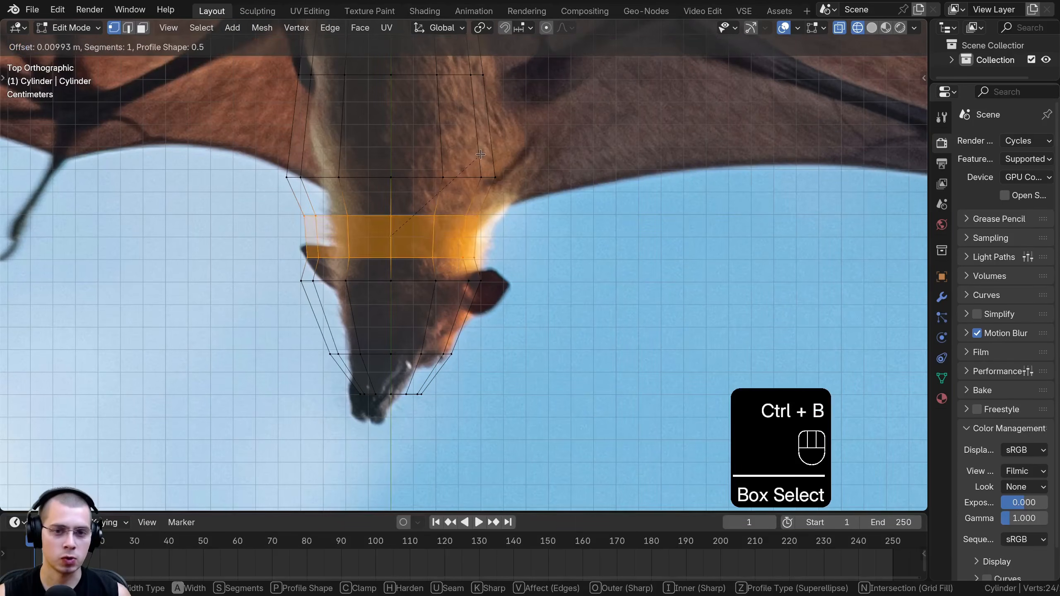
pyautogui.click(475, 156)
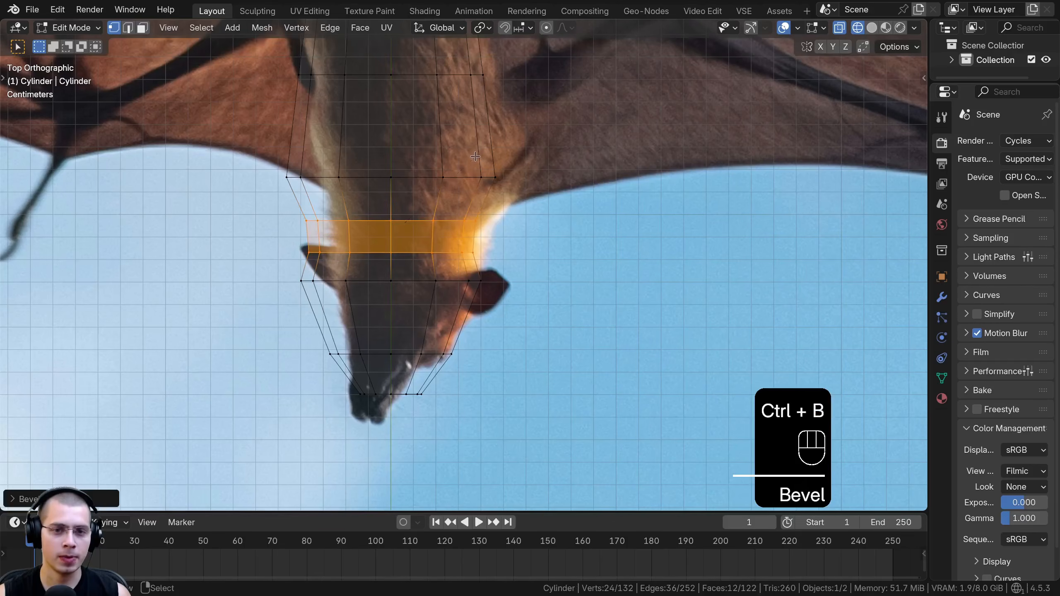
pyautogui.keyDown('alt'); pyautogui.click(453, 221); pyautogui.keyUp('alt')
pyautogui.press('s')
pyautogui.click(527, 219)
# Box-select the rings from shoulders to ears, scale them along the Y axis, and shift them slightly along Y
pyautogui.press('b')
pyautogui.moveTo(412, 218); pyautogui.dragTo(590, 313)
pyautogui.press('s')
pyautogui.press('y')
pyautogui.click(445, 163)
pyautogui.press('g')
pyautogui.press('y')
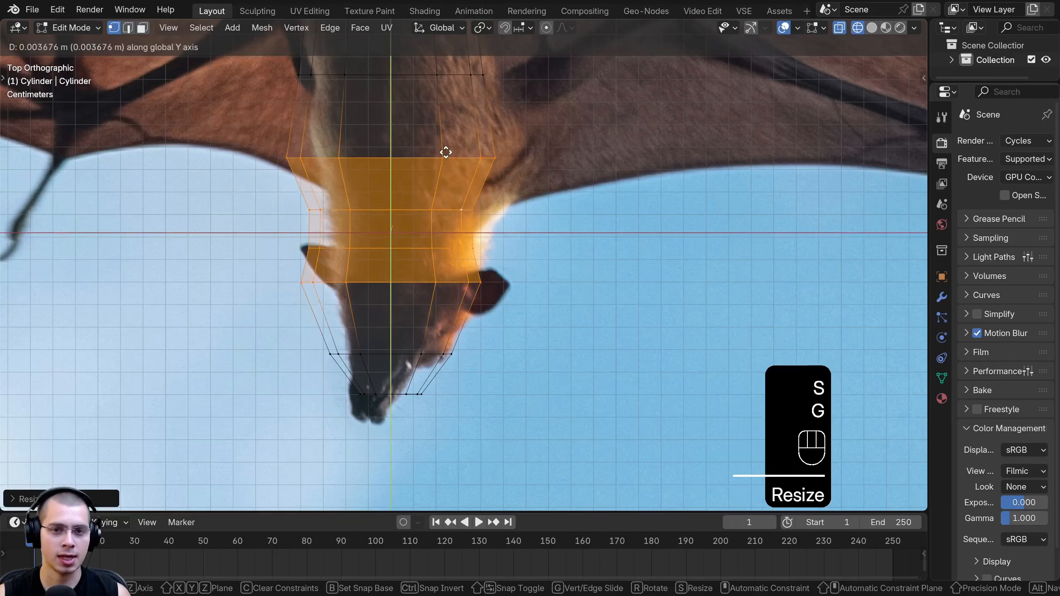
pyautogui.click(444, 154)
# Switch to the right orthographic view of the body and deselect all vertices
pyautogui.press('KP_3')
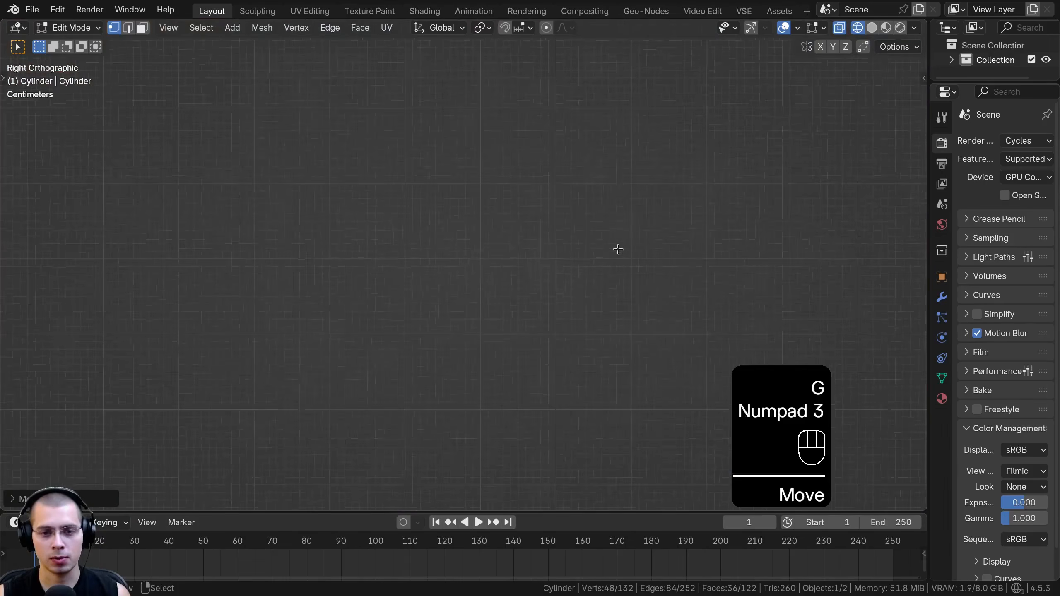
pyautogui.scroll(8, 615, 249)
pyautogui.keyDown('shift'); pyautogui.moveTo(615, 237); pyautogui.dragTo(708, 190, button='middle'); pyautogui.keyUp('shift')
pyautogui.scroll(2, 705, 192)
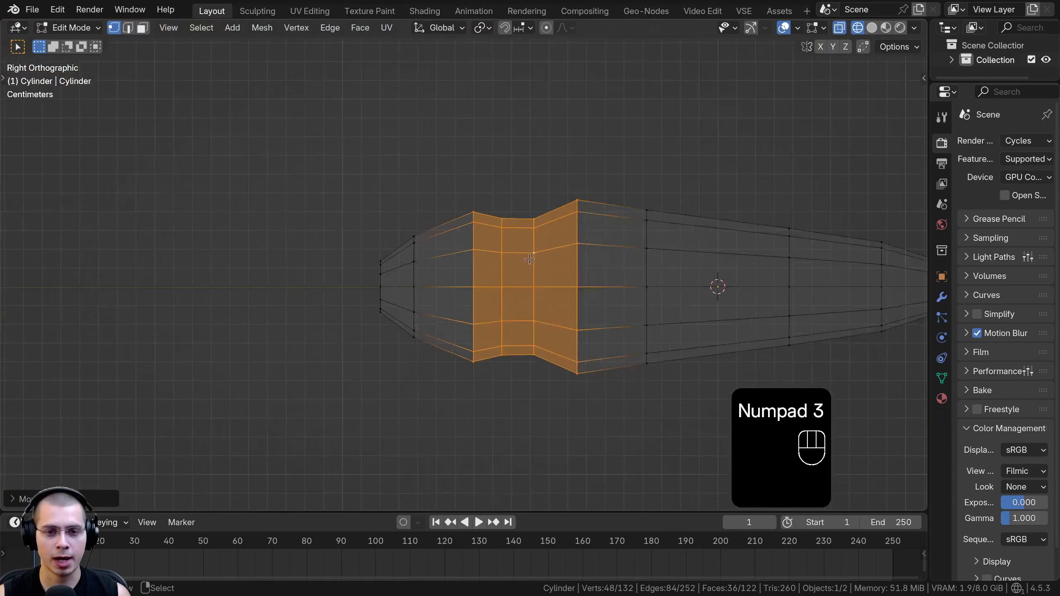
pyautogui.press('a')
pyautogui.press('a')
pyautogui.scroll(-3, 593, 264)
pyautogui.press('a')
pyautogui.keyDown('shift'); pyautogui.moveTo(364, 239); pyautogui.dragTo(390, 240, button='middle'); pyautogui.keyUp('shift')
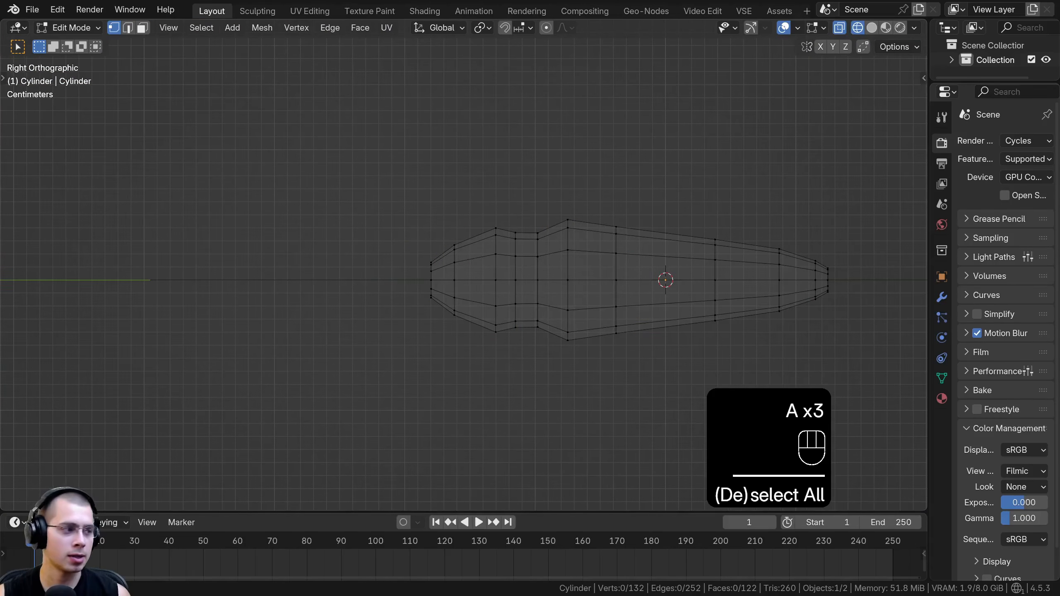
# Box-select the end ring of the snout and move it slightly upward in the side view
pyautogui.moveTo(361, 178); pyautogui.dragTo(449, 324)
pyautogui.scroll(4, 455, 259)
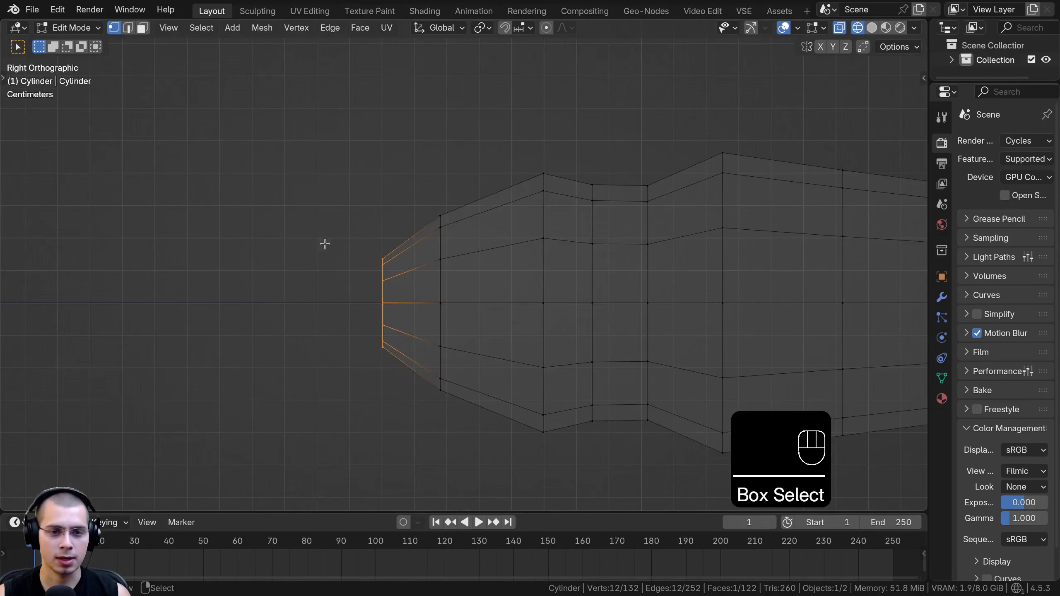
pyautogui.scroll(-3, 354, 288)
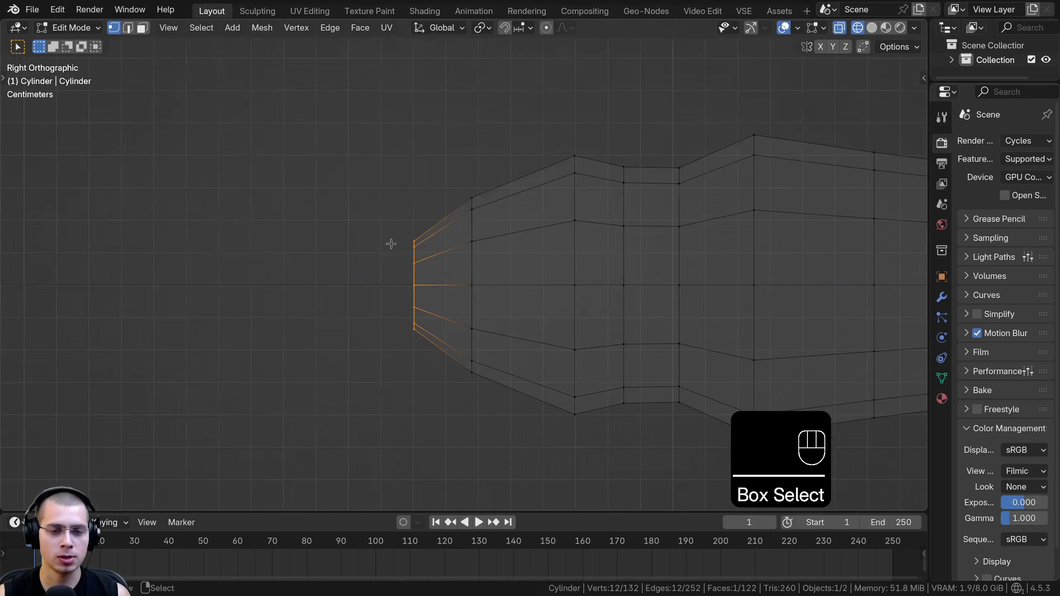
pyautogui.press('g')
pyautogui.keyDown('shift'); pyautogui.click(477, 234); pyautogui.keyUp('shift')
pyautogui.scroll(2, 476, 234)
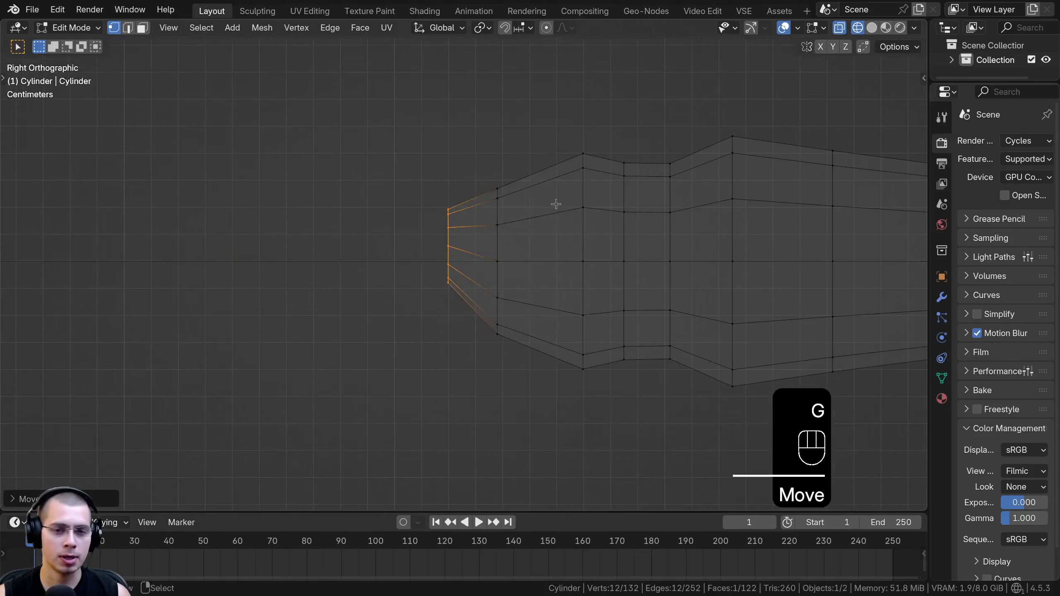
# Extrude the snout's end ring forward, scale it smaller, and reposition it to form the nose tip
pyautogui.press('e')
pyautogui.click(449, 213)
pyautogui.press('s')
pyautogui.click(458, 213)
pyautogui.press('g')
pyautogui.click(465, 213)
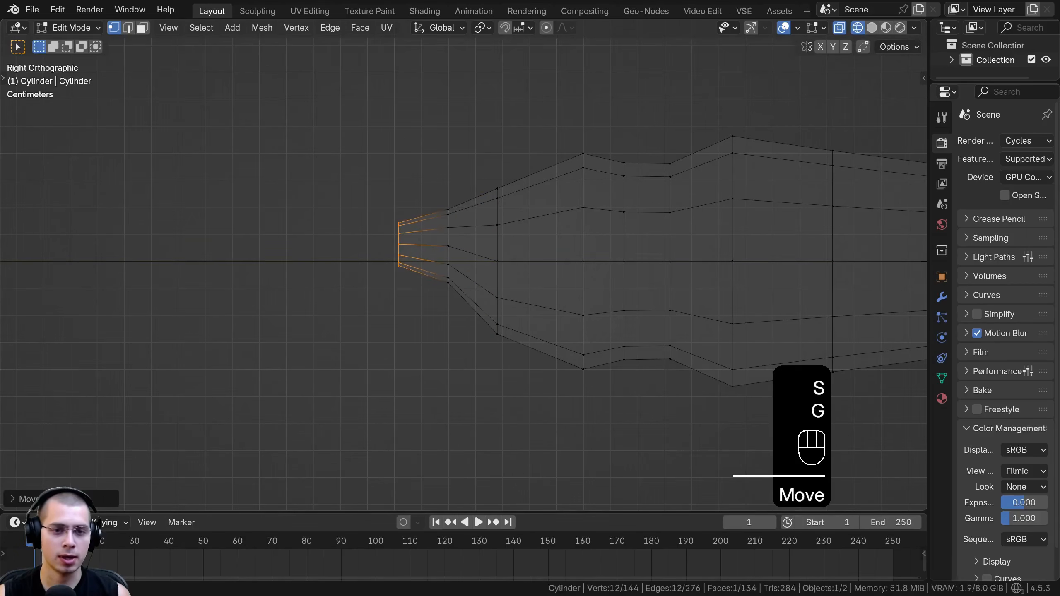
# Display the body in solid view, return to Object Mode, and apply Shade Smooth to it
pyautogui.press('z')
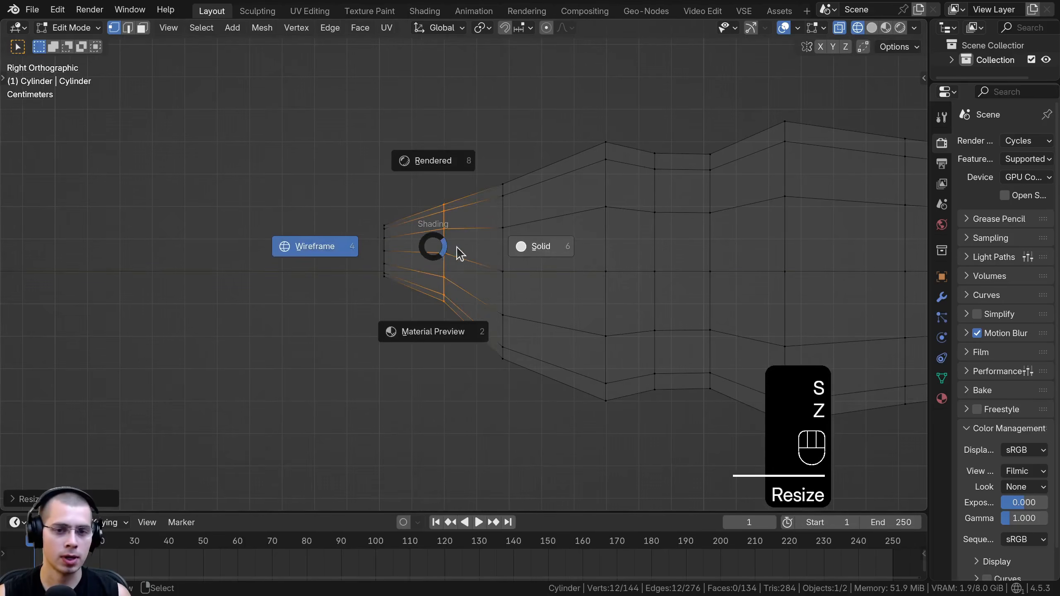
pyautogui.click(594, 253)
pyautogui.moveTo(594, 253); pyautogui.dragTo(684, 246, button='middle')
pyautogui.moveTo(532, 240)
pyautogui.mouseDown(button='middle')
pyautogui.moveTo(642, 255)
pyautogui.moveTo(577, 252)
pyautogui.moveTo(423, 284)
pyautogui.moveTo(384, 180)
pyautogui.mouseUp(button='middle')
pyautogui.scroll(-4, 601, 253)
pyautogui.press('Tab')
pyautogui.press('w')
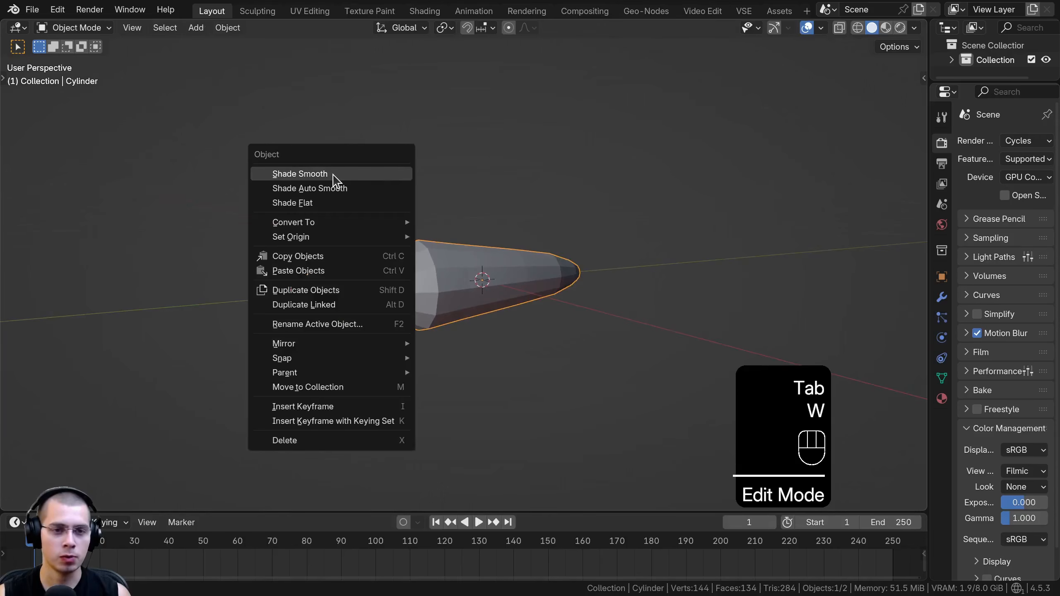
pyautogui.click(337, 178)
# Return to Edit Mode and show the body in wireframe over the reference from the top view
pyautogui.scroll(2, 362, 186)
pyautogui.press('Tab')
pyautogui.press('Tab')
pyautogui.press('Tab')
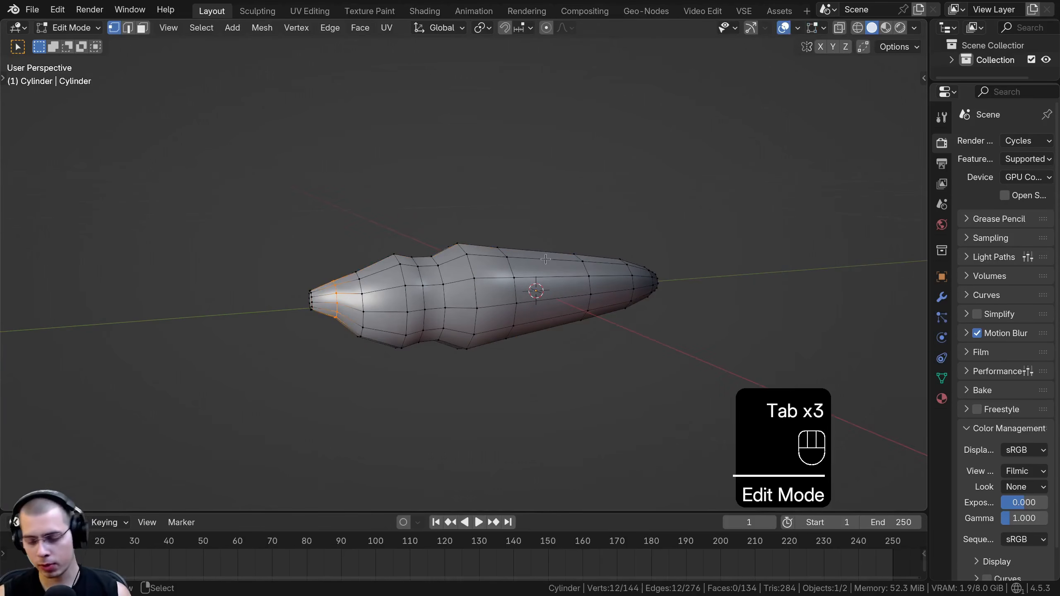
pyautogui.press('KP_7')
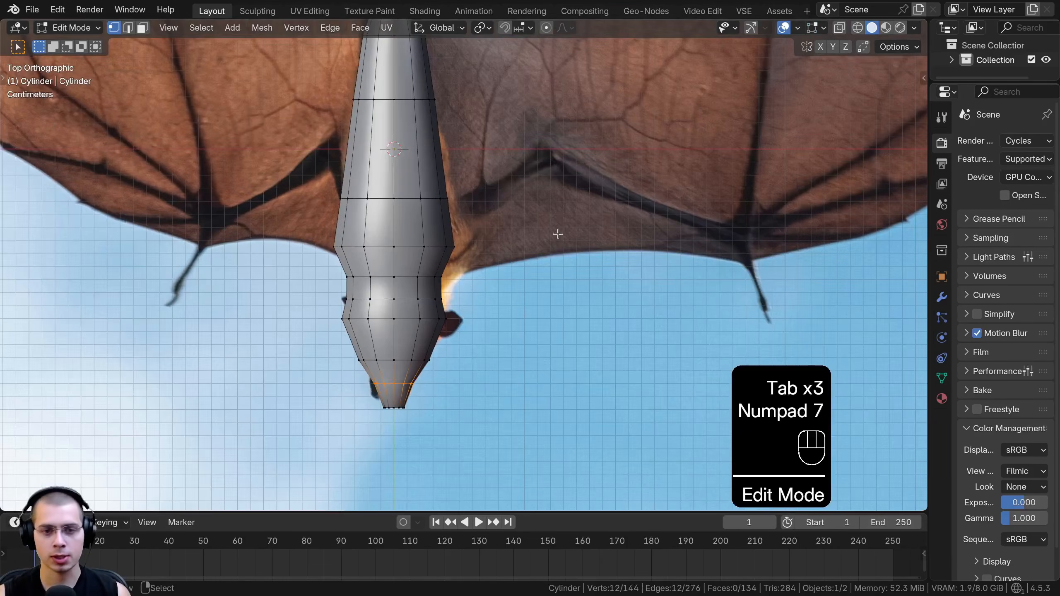
pyautogui.scroll(-3, 558, 241)
pyautogui.keyDown('shift'); pyautogui.moveTo(535, 183); pyautogui.dragTo(545, 190, button='middle'); pyautogui.keyUp('shift')
pyautogui.press('z')
pyautogui.click(403, 185)
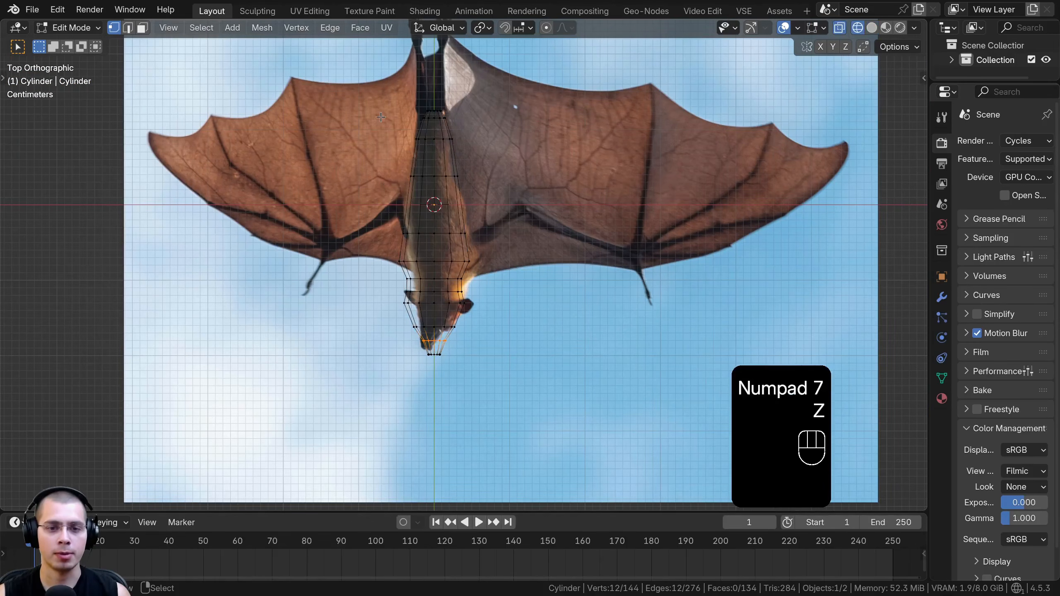
# Box-select the vertices of the body's left half and delete them
pyautogui.press('a')
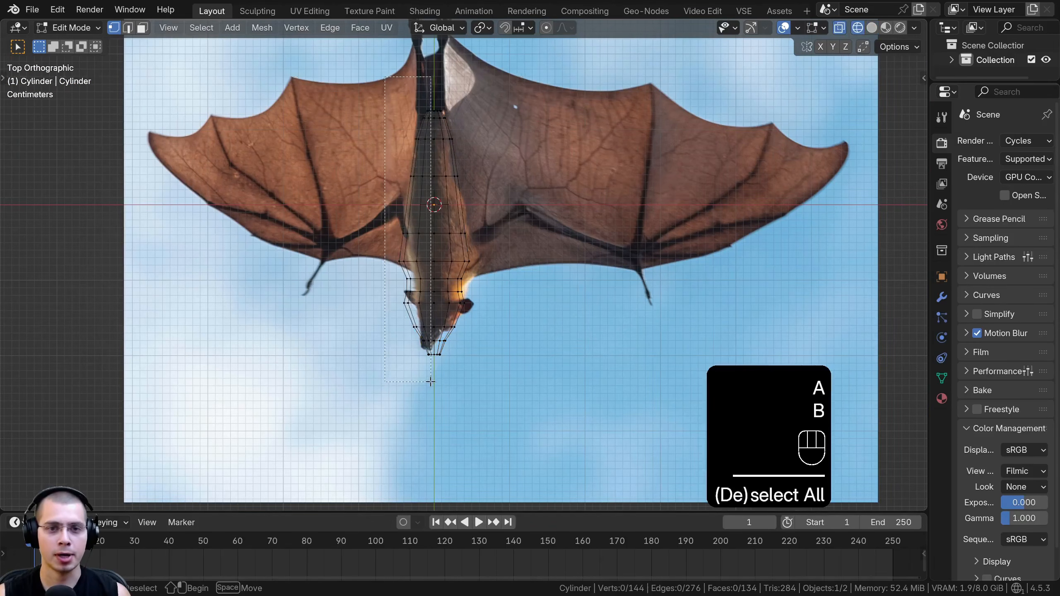
pyautogui.moveTo(433, 393); pyautogui.dragTo(433, 394)
pyautogui.scroll(4, 463, 264)
pyautogui.press('x')
pyautogui.click(331, 56)
pyautogui.scroll(-3, 779, 338)
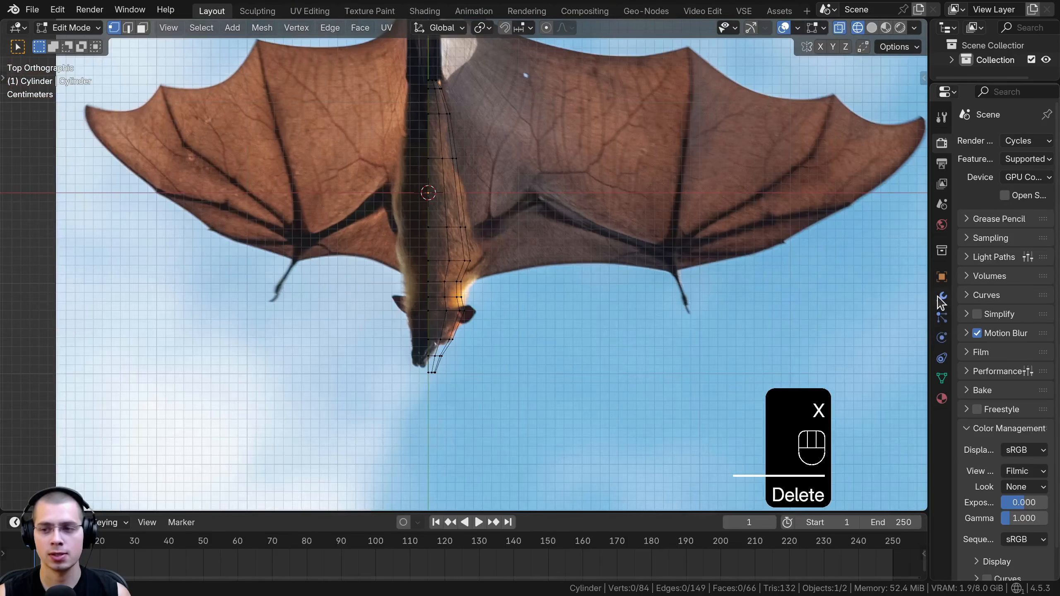
# Add a Mirror modifier to the half body on the X axis and enable Clipping
pyautogui.click(938, 298)
pyautogui.moveTo(930, 294); pyautogui.dragTo(670, 269)
pyautogui.scroll(2, 584, 259)
pyautogui.keyDown('shift'); pyautogui.moveTo(522, 234); pyautogui.dragTo(611, 335, button='middle'); pyautogui.keyUp('shift')
pyautogui.click(880, 142)
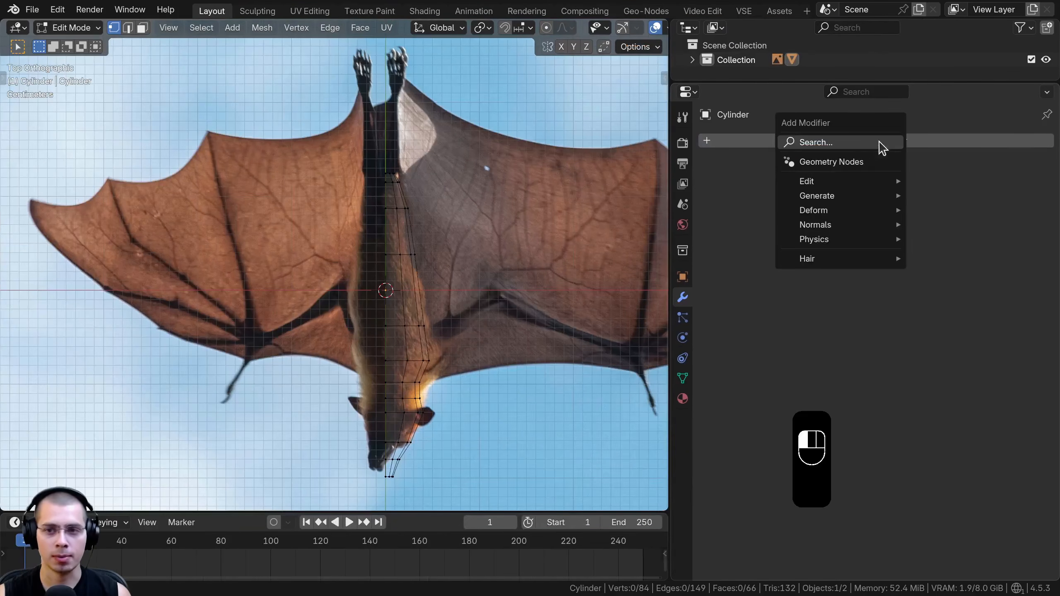
pyautogui.write('mi')
pyautogui.press('Return')
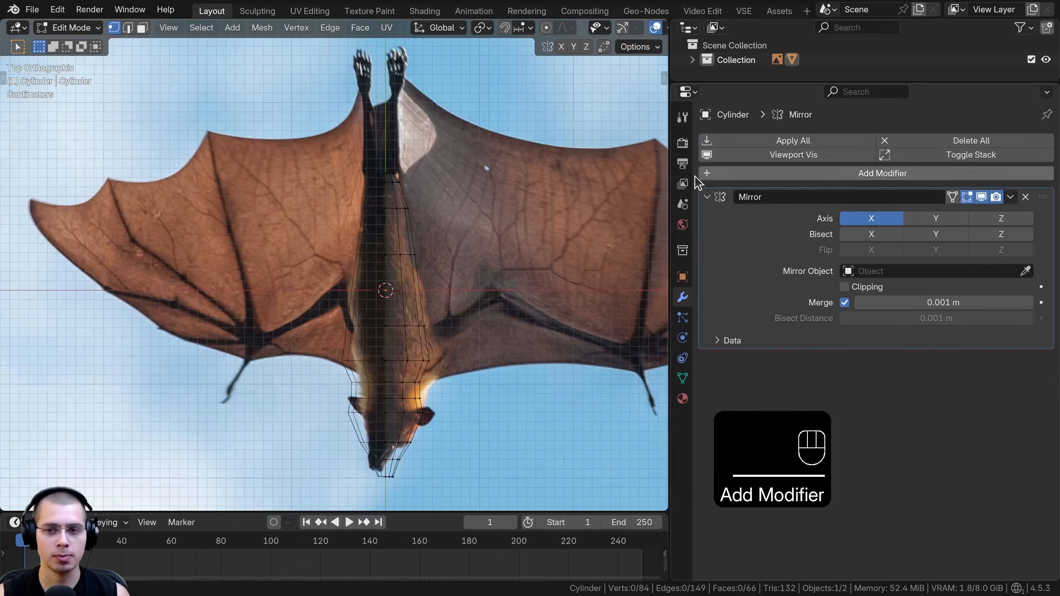
pyautogui.moveTo(670, 187); pyautogui.dragTo(916, 196)
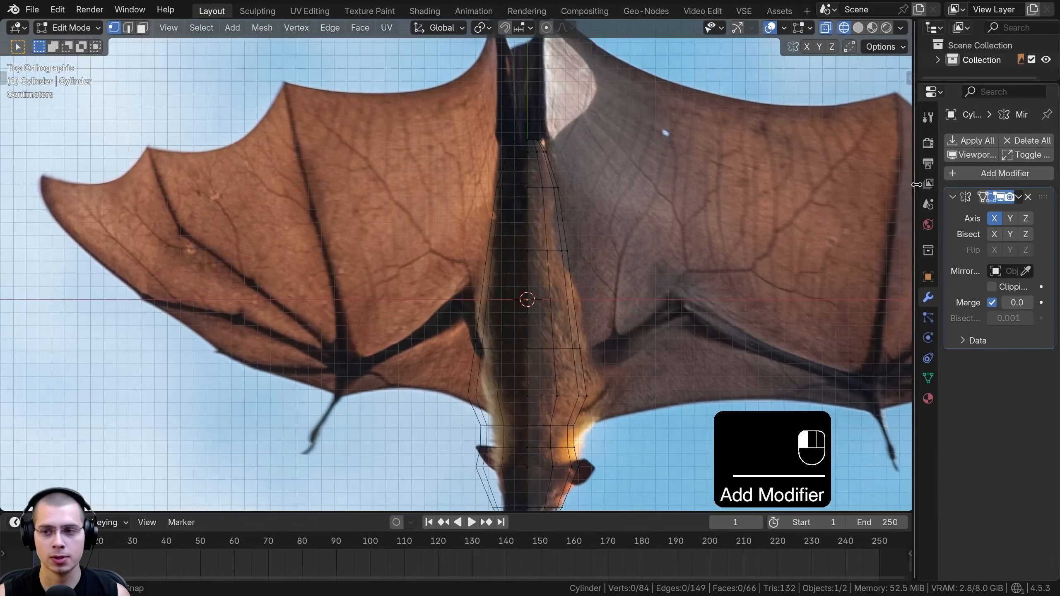
pyautogui.click(995, 219)
pyautogui.click(993, 287)
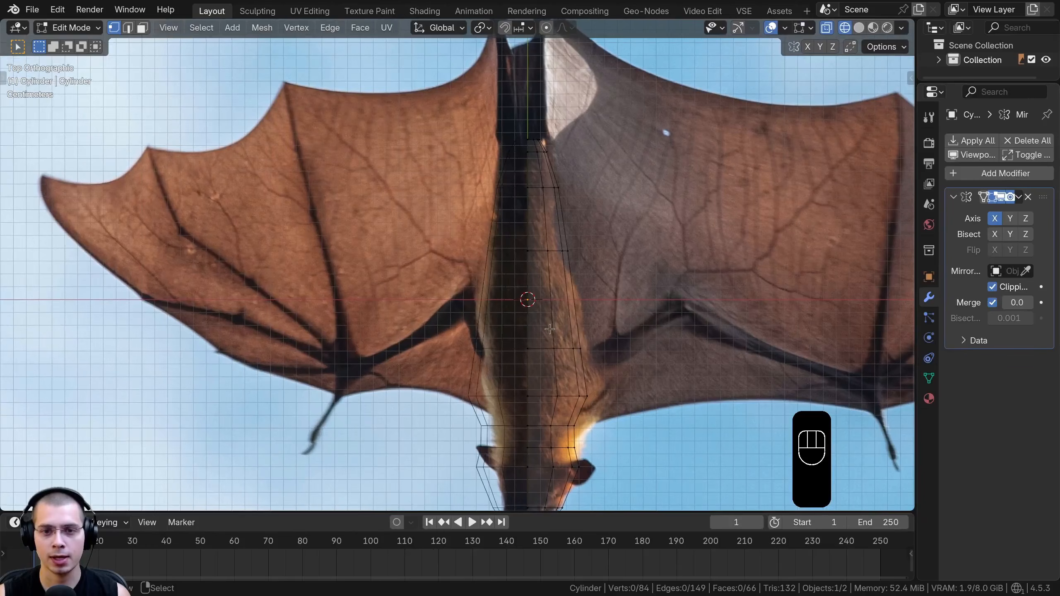
# In solid view, select the edge loop at the snout tip and fill it with a face
pyautogui.press('z')
pyautogui.click(709, 338)
pyautogui.moveTo(708, 338); pyautogui.dragTo(461, 296, button='middle')
pyautogui.press('a')
pyautogui.press('a')
pyautogui.scroll(3, 461, 296)
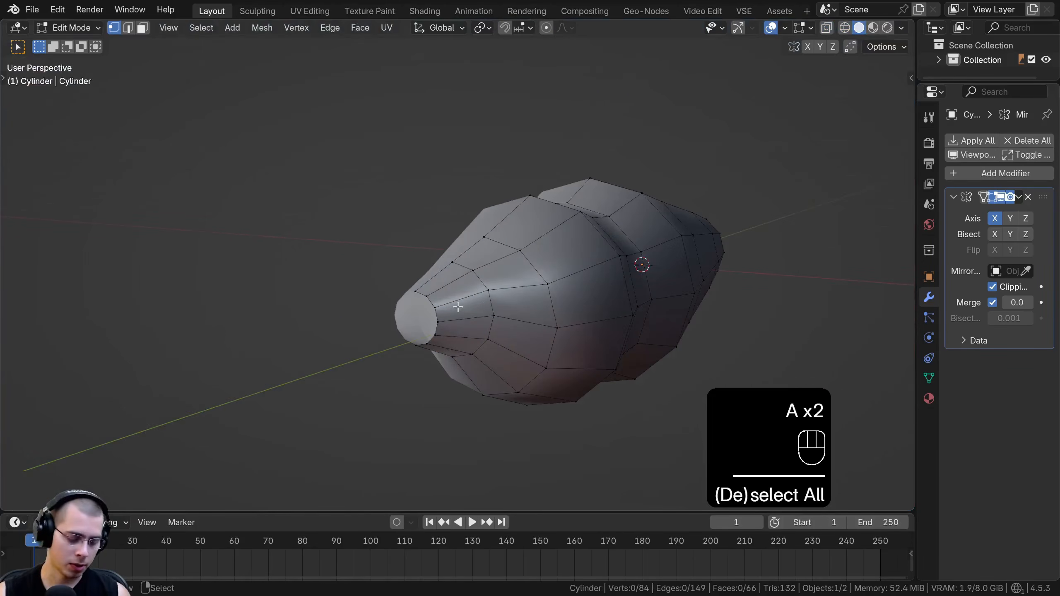
pyautogui.keyDown('alt'); pyautogui.click(431, 305); pyautogui.keyUp('alt')
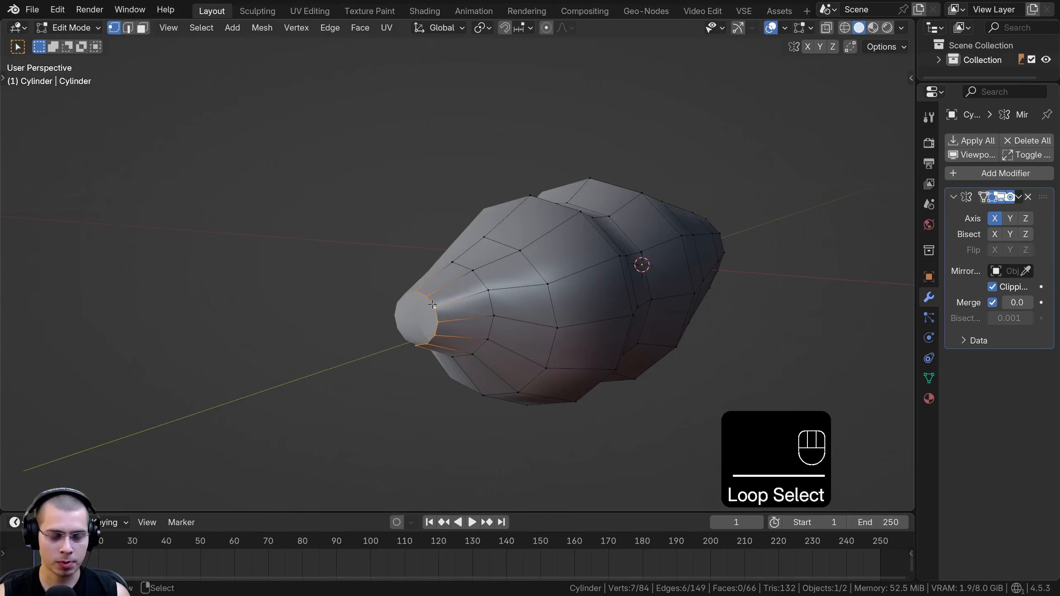
pyautogui.press('f')
# Select the open edge loop at the tail end of the body and fill it with a face
pyautogui.moveTo(667, 256); pyautogui.dragTo(468, 254, button='middle')
pyautogui.moveTo(467, 254); pyautogui.dragTo(399, 257, button='middle')
pyautogui.keyDown('shift'); pyautogui.moveTo(399, 258); pyautogui.dragTo(355, 258, button='middle'); pyautogui.keyUp('shift')
pyautogui.scroll(3, 356, 258)
pyautogui.keyDown('alt'); pyautogui.click(367, 238); pyautogui.keyUp('alt')
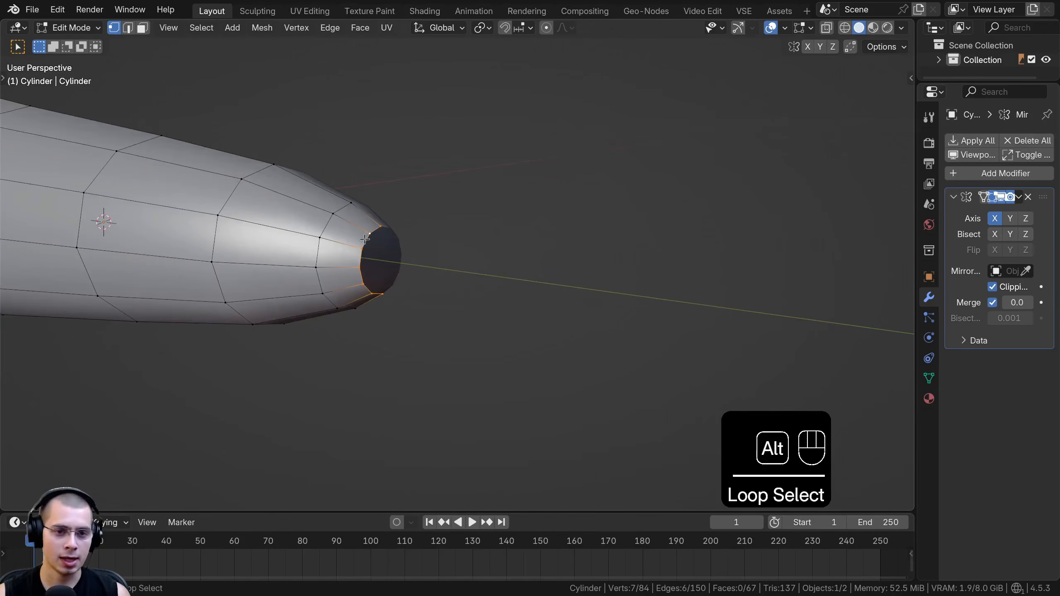
pyautogui.press('f')
pyautogui.scroll(-5, 376, 244)
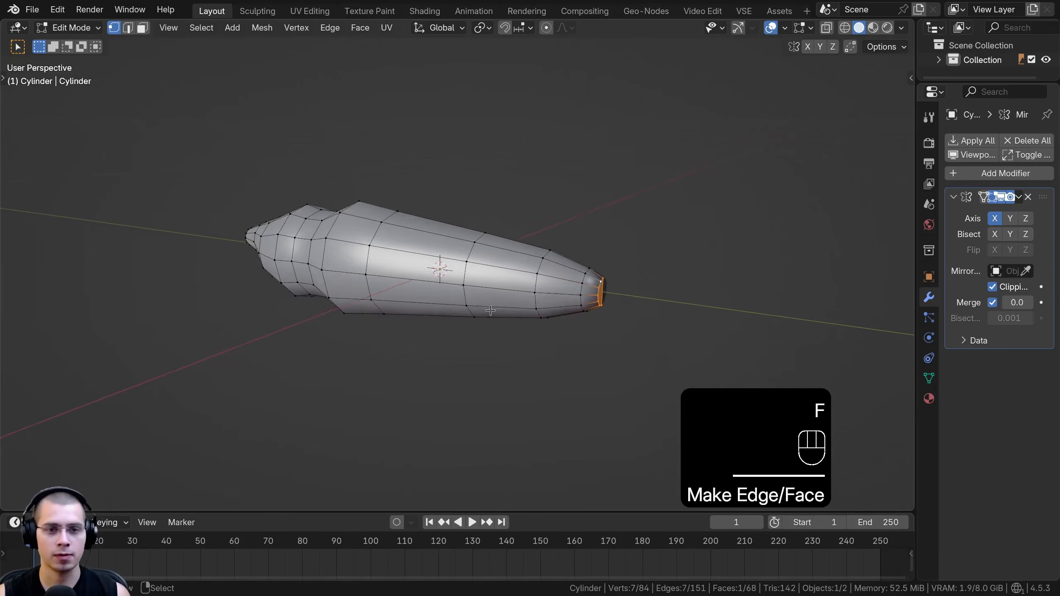
# In Object Mode, add a level 1 Subdivision modifier to the body and set its Render level to 1
pyautogui.press('Tab')
pyautogui.keyDown('shift'); pyautogui.moveTo(419, 284); pyautogui.dragTo(541, 285, button='middle'); pyautogui.keyUp('shift')
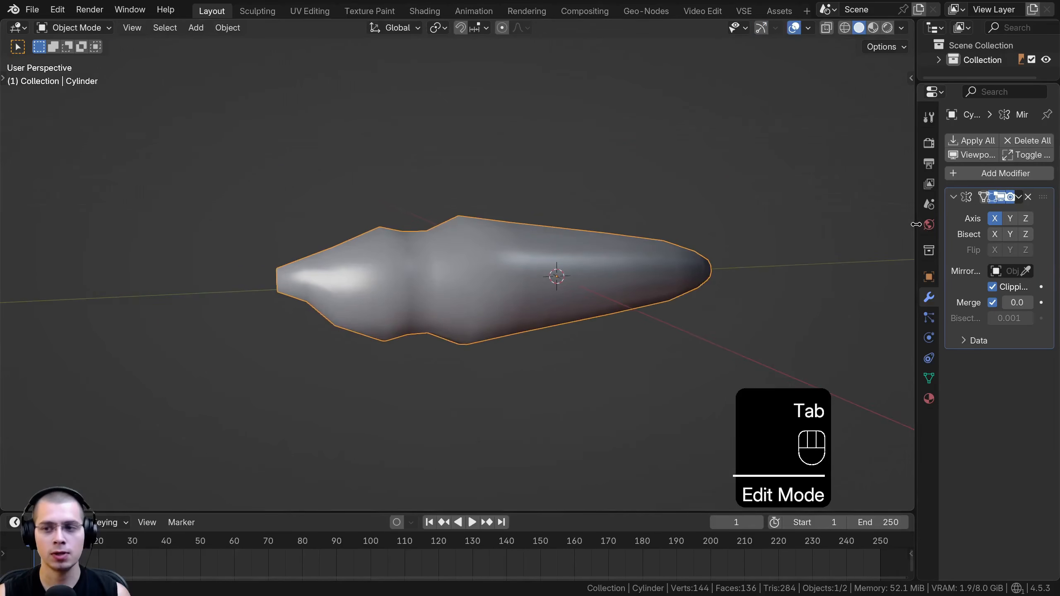
pyautogui.moveTo(916, 225); pyautogui.dragTo(839, 225)
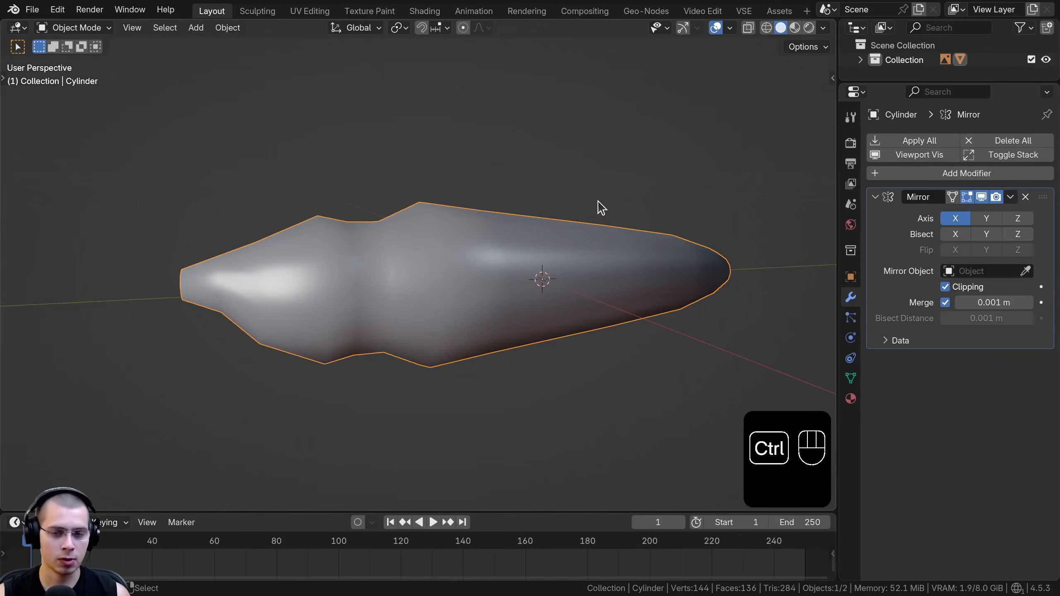
pyautogui.hotkey('ctrl', '1')
pyautogui.moveTo(838, 217); pyautogui.dragTo(790, 226)
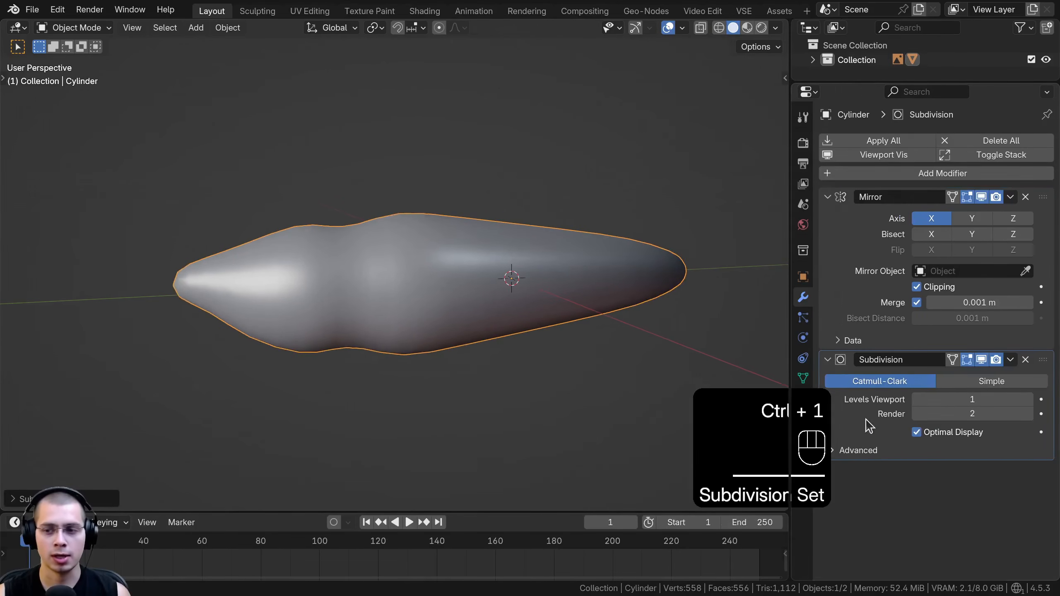
pyautogui.click(917, 414)
# Return to Edit Mode on the body and deselect all of its geometry
pyautogui.keyDown('shift'); pyautogui.moveTo(409, 285); pyautogui.dragTo(444, 265, button='middle'); pyautogui.keyUp('shift')
pyautogui.moveTo(329, 217); pyautogui.dragTo(442, 252, button='middle')
pyautogui.press('Tab')
pyautogui.press('a')
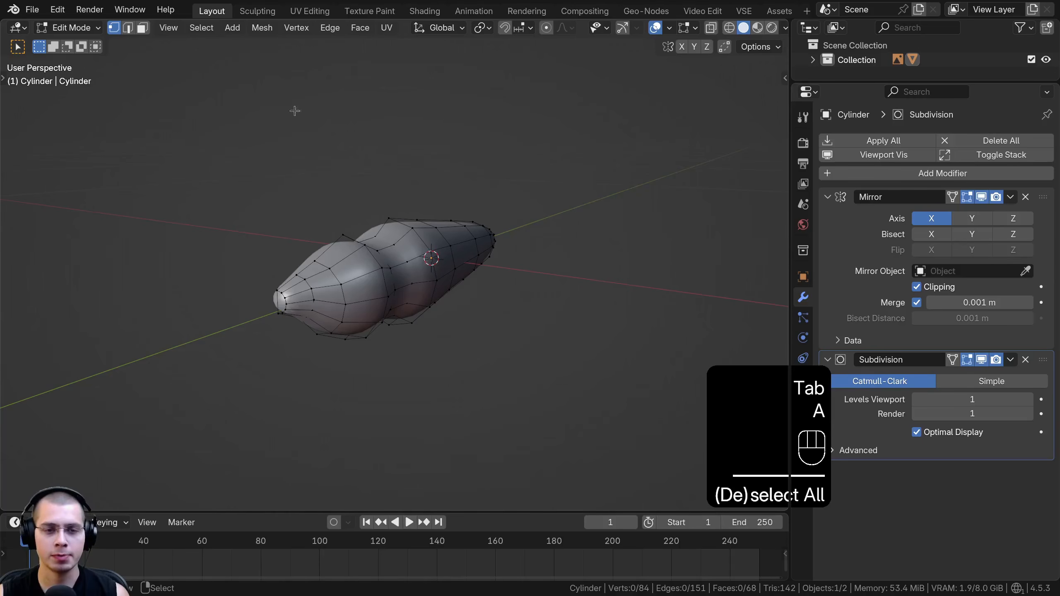
# Add an ico sphere with 1 subdivision to the body mesh and turn off Clipping in the Mirror modifier
pyautogui.hotkey('shift', 'a')
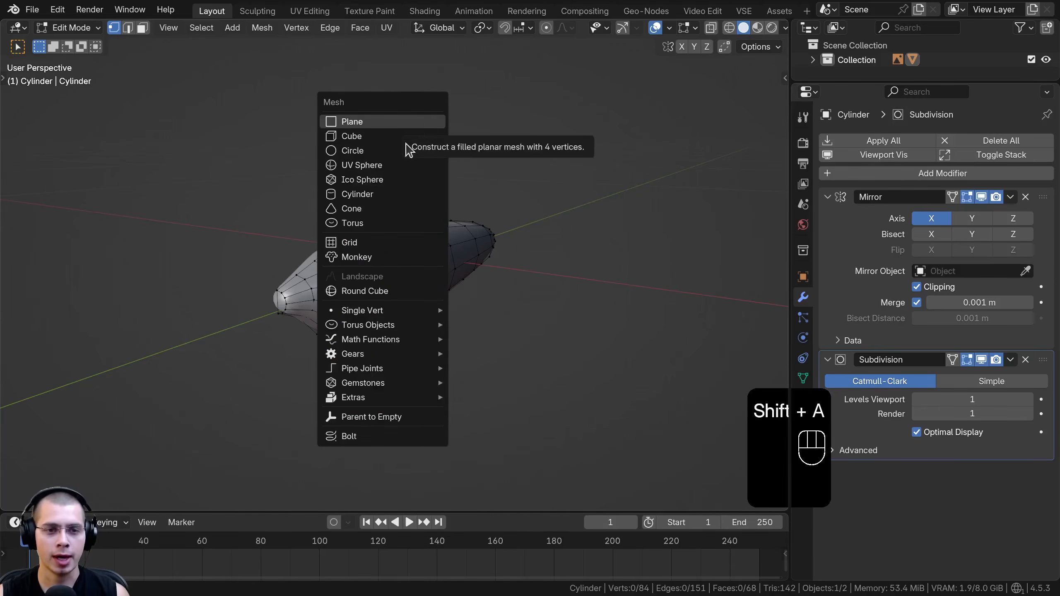
pyautogui.click(356, 184)
pyautogui.click(16, 499)
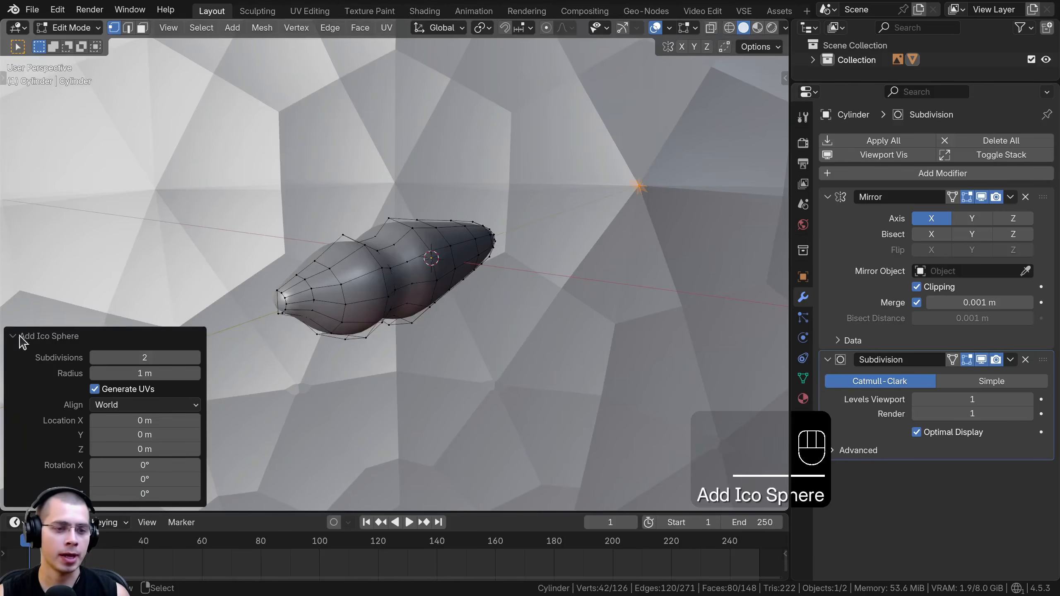
pyautogui.moveTo(104, 359); pyautogui.dragTo(94, 359)
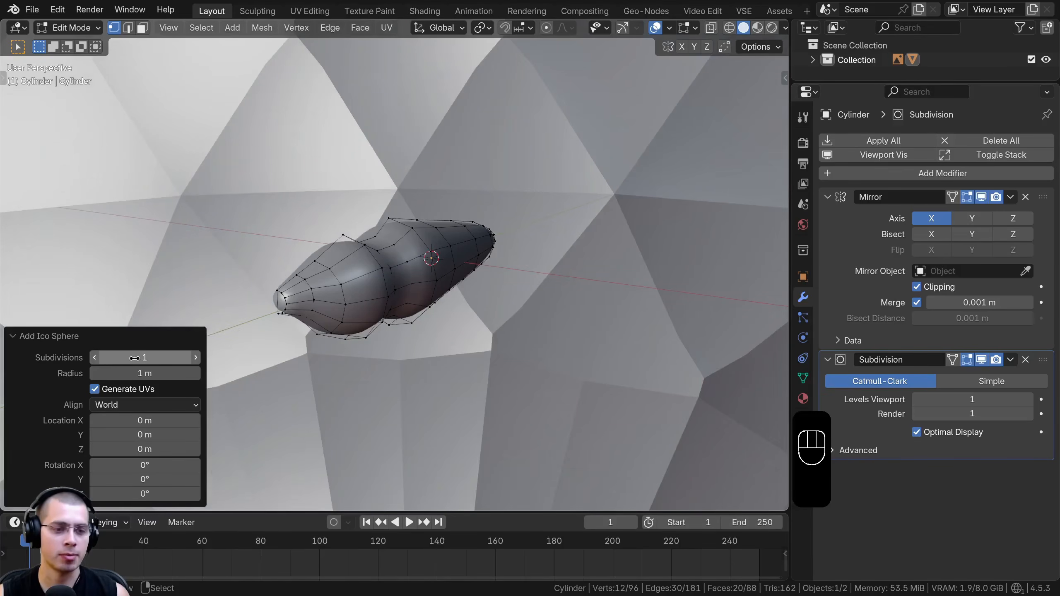
pyautogui.click(23, 340)
pyautogui.press('KP_Decimal')
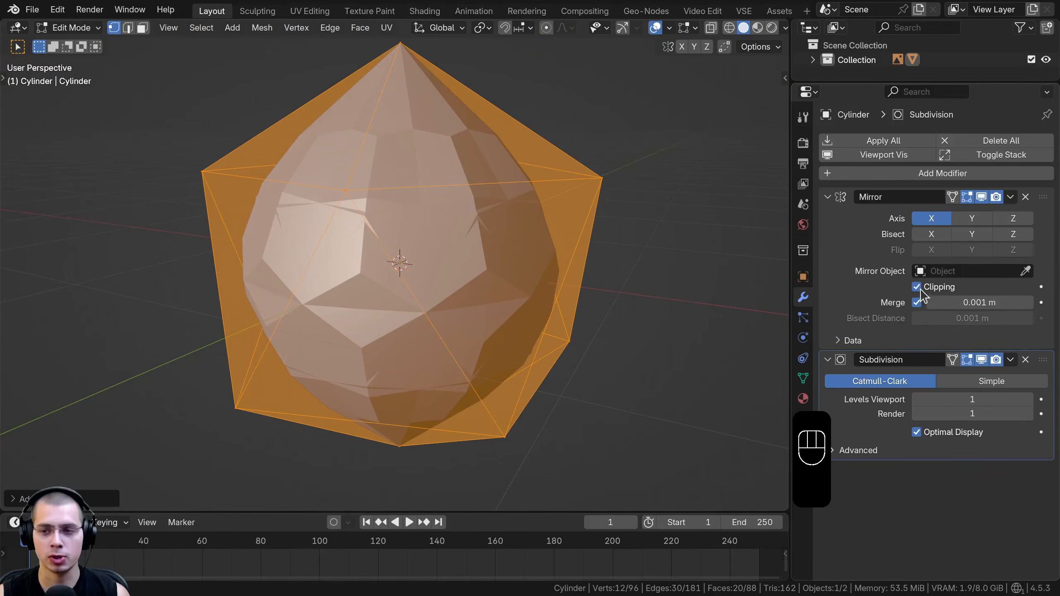
pyautogui.moveTo(515, 262); pyautogui.dragTo(601, 182, button='middle')
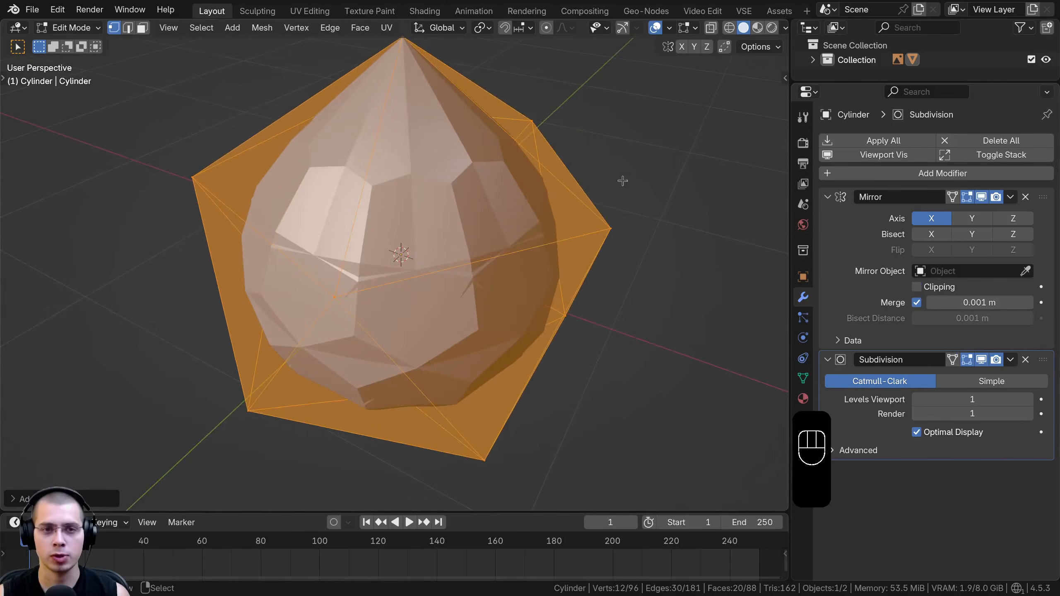
# Scale the ico sphere down and move it beside the body, clear of the mirror plane
pyautogui.press('s')
pyautogui.click(443, 241)
pyautogui.press('g')
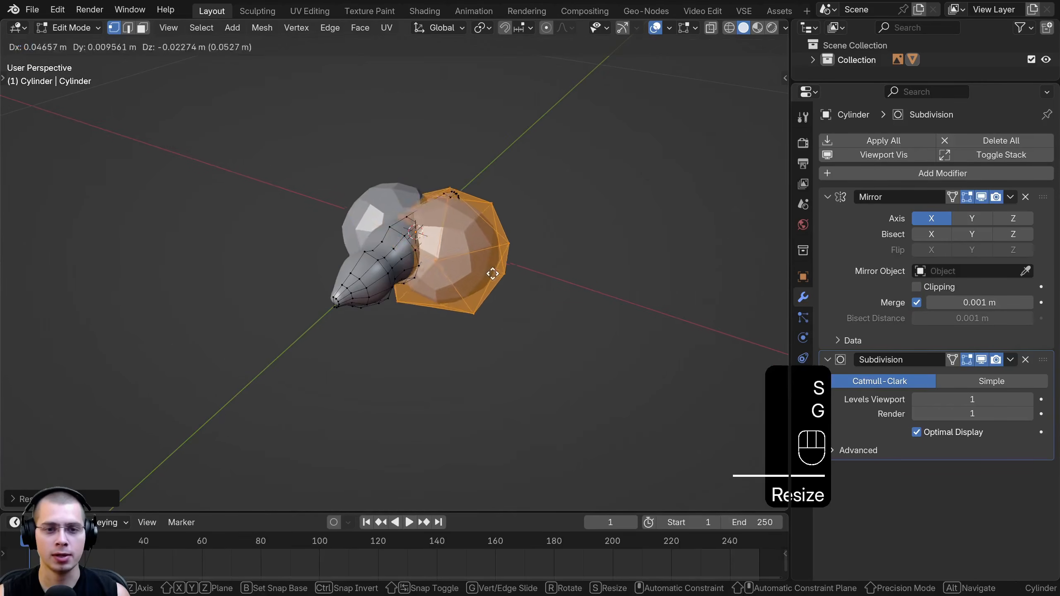
pyautogui.click(554, 306)
pyautogui.press('s')
pyautogui.click(551, 263)
pyautogui.moveTo(551, 264); pyautogui.dragTo(489, 199, button='middle')
pyautogui.press('g')
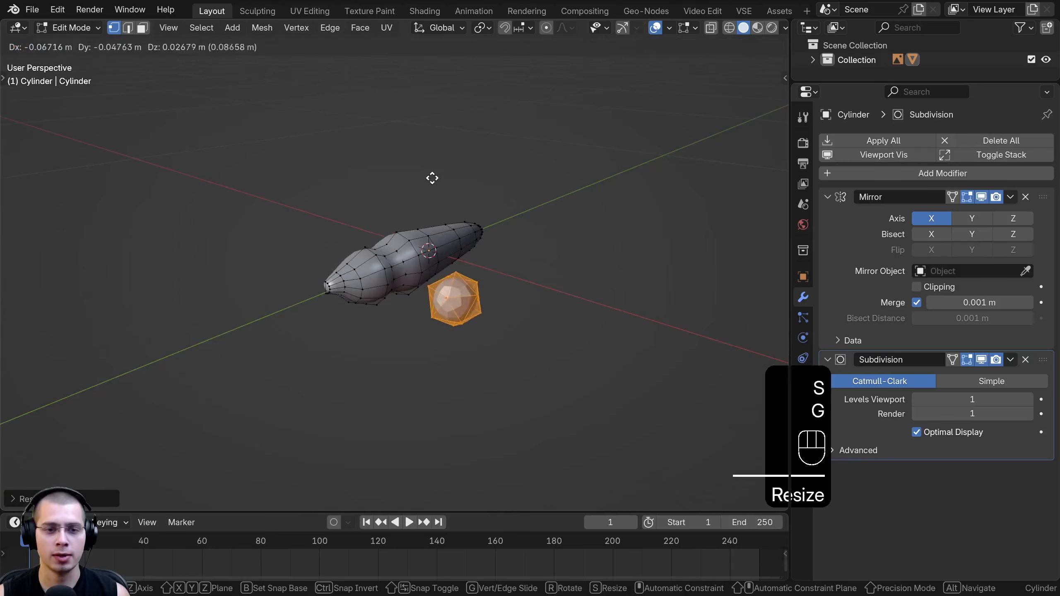
pyautogui.click(410, 165)
pyautogui.moveTo(409, 166); pyautogui.dragTo(528, 199, button='middle')
pyautogui.press('g')
pyautogui.click(563, 161)
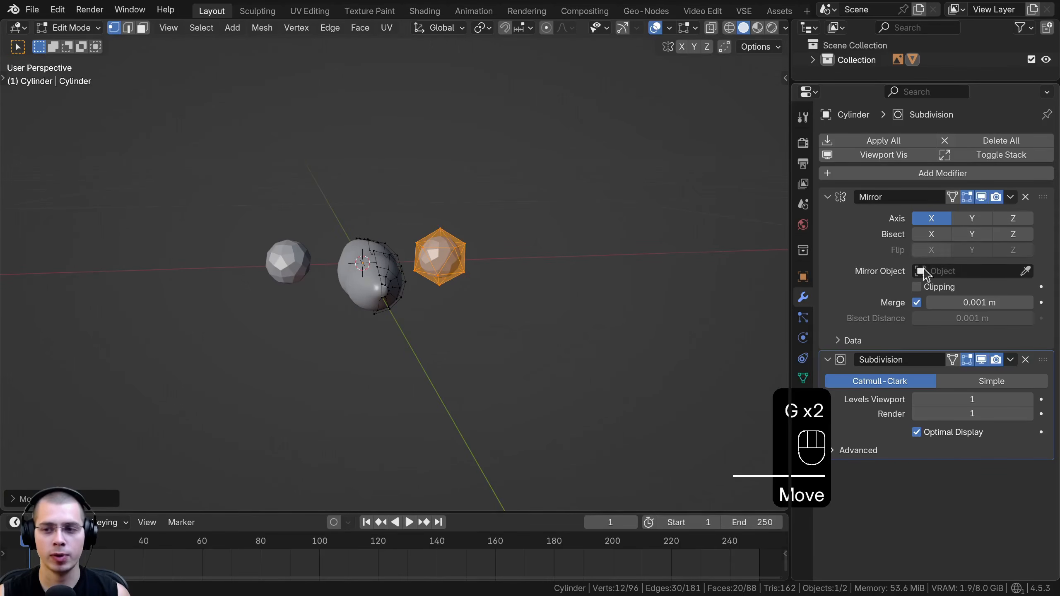
# Re-enable Clipping in the Mirror modifier, shrink the ico sphere further and move it to the side of the head
pyautogui.moveTo(579, 281); pyautogui.dragTo(490, 198, button='middle')
pyautogui.press('s')
pyautogui.click(522, 259)
pyautogui.press('g')
pyautogui.click(487, 254)
pyautogui.press('g')
pyautogui.click(390, 243)
pyautogui.press('g')
pyautogui.click(435, 225)
# Fine-tune the ico sphere's size and embed it in the head's surface as an eye
pyautogui.press('s')
pyautogui.click(444, 230)
pyautogui.press('g')
pyautogui.click(440, 231)
pyautogui.moveTo(440, 230); pyautogui.dragTo(471, 263, button='middle')
pyautogui.press('g')
pyautogui.click(461, 269)
pyautogui.press('s')
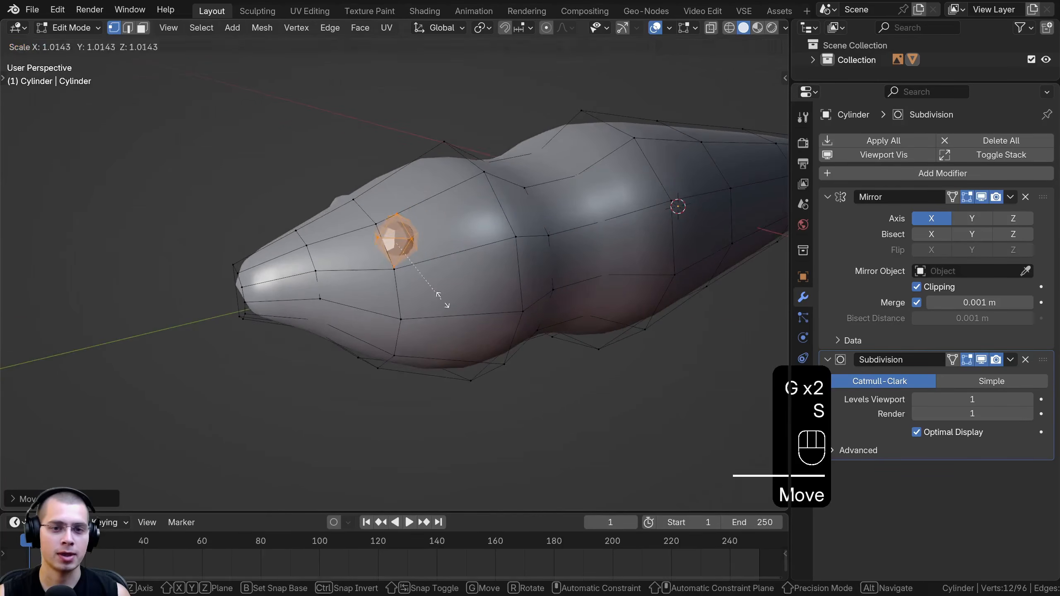
pyautogui.click(440, 297)
pyautogui.moveTo(441, 296); pyautogui.dragTo(497, 255, button='middle')
pyautogui.press('g')
pyautogui.click(459, 200)
# Apply Shade Smooth to the whole bat in Object Mode, check the eyes and return to Edit Mode
pyautogui.press('Tab')
pyautogui.press('w')
pyautogui.click(458, 188)
pyautogui.moveTo(458, 188); pyautogui.dragTo(500, 234, button='middle')
pyautogui.scroll(2, 415, 199)
pyautogui.press('Tab')
pyautogui.press('Tab')
pyautogui.press('Tab')
pyautogui.scroll(-4, 415, 198)
# Deselect everything, add a cube to the mesh with mirror Clipping turned off, and scale it down for a leg
pyautogui.press('a')
pyautogui.moveTo(501, 234); pyautogui.dragTo(568, 213, button='middle')
pyautogui.scroll(-1, 568, 212)
pyautogui.hotkey('shift', 'a')
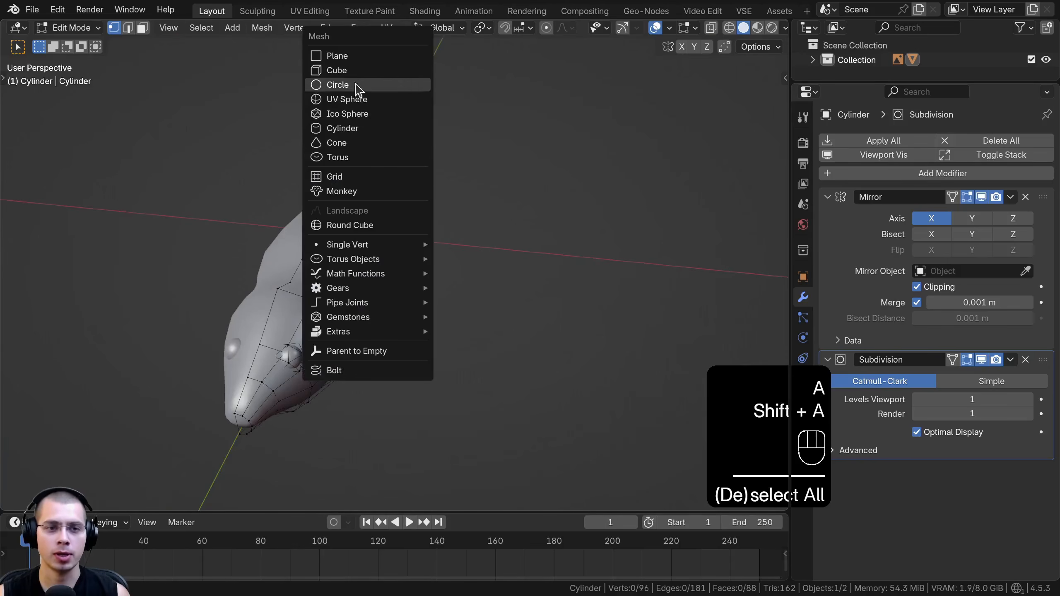
pyautogui.click(337, 70)
pyautogui.scroll(3, 371, 253)
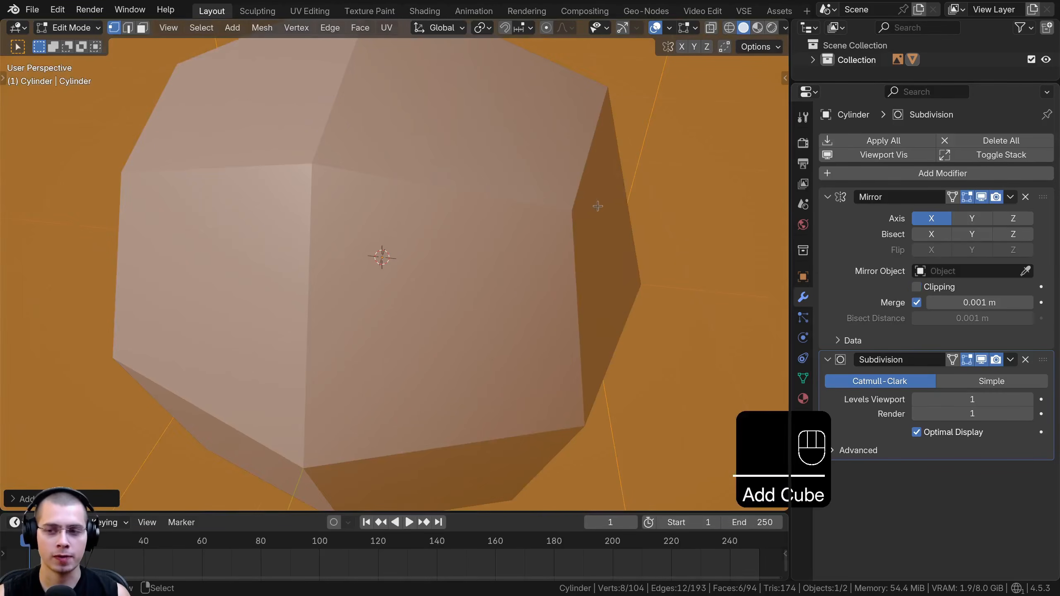
pyautogui.scroll(-6, 598, 206)
pyautogui.press('s')
pyautogui.press('s')
pyautogui.press('s')
pyautogui.click(445, 237)
# Move the cube behind the tail end, clear of the mirror plane, and turn Clipping back on in the Mirror modifier
pyautogui.moveTo(446, 236); pyautogui.dragTo(388, 251, button='middle')
pyautogui.press('g')
pyautogui.click(578, 250)
pyautogui.keyDown('shift'); pyautogui.moveTo(578, 251); pyautogui.dragTo(434, 252, button='middle'); pyautogui.keyUp('shift')
pyautogui.moveTo(434, 253); pyautogui.dragTo(512, 291, button='middle')
pyautogui.press('g')
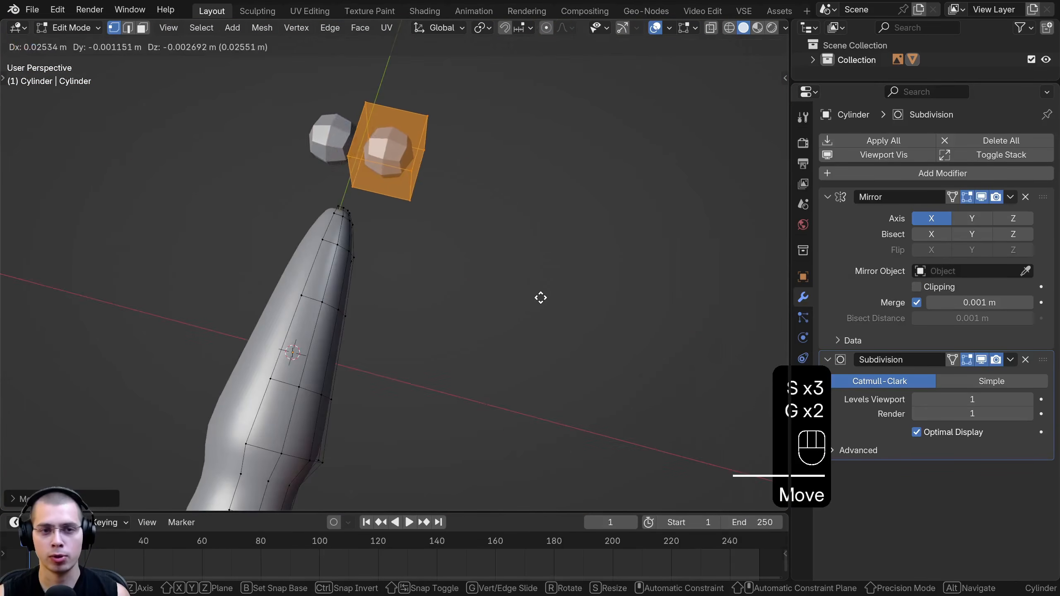
pyautogui.click(550, 300)
pyautogui.press('g')
pyautogui.keyDown('shift'); pyautogui.moveTo(488, 234); pyautogui.dragTo(506, 272, button='middle'); pyautogui.keyUp('shift')
pyautogui.click(521, 307)
pyautogui.click(921, 288)
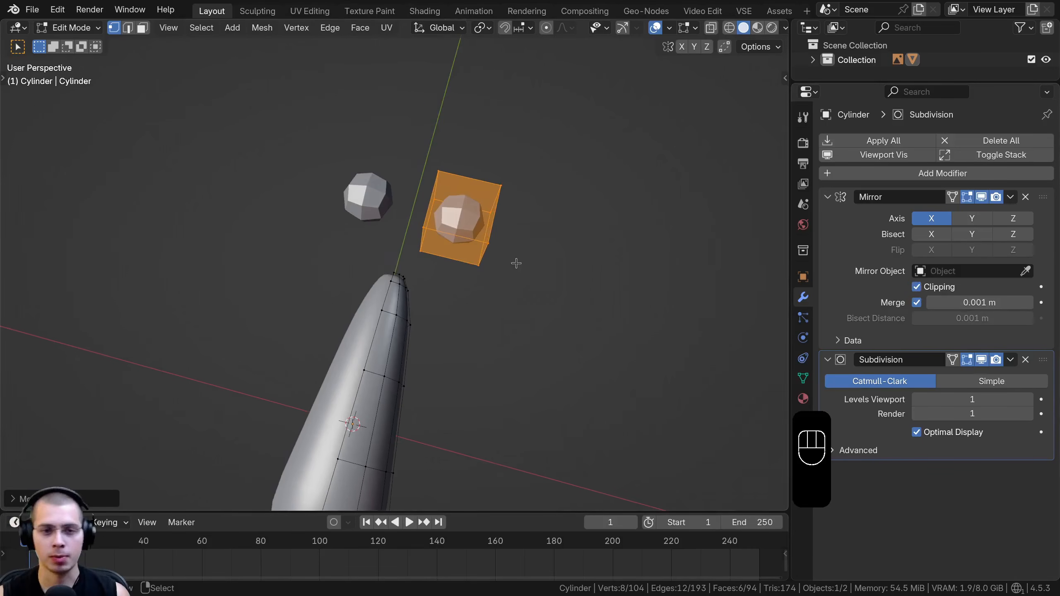
# In top view, shrink the cube and align it with the reference leg's base at the tail end, using wireframe shading
pyautogui.press('KP_7')
pyautogui.press('s')
pyautogui.click(520, 163)
pyautogui.press('g')
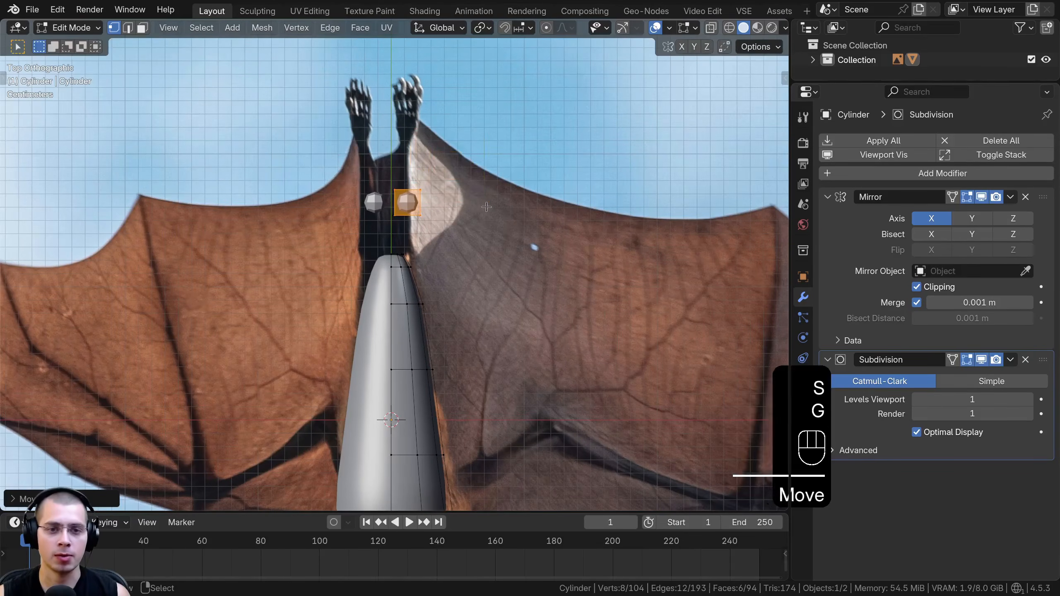
pyautogui.scroll(5, 534, 244)
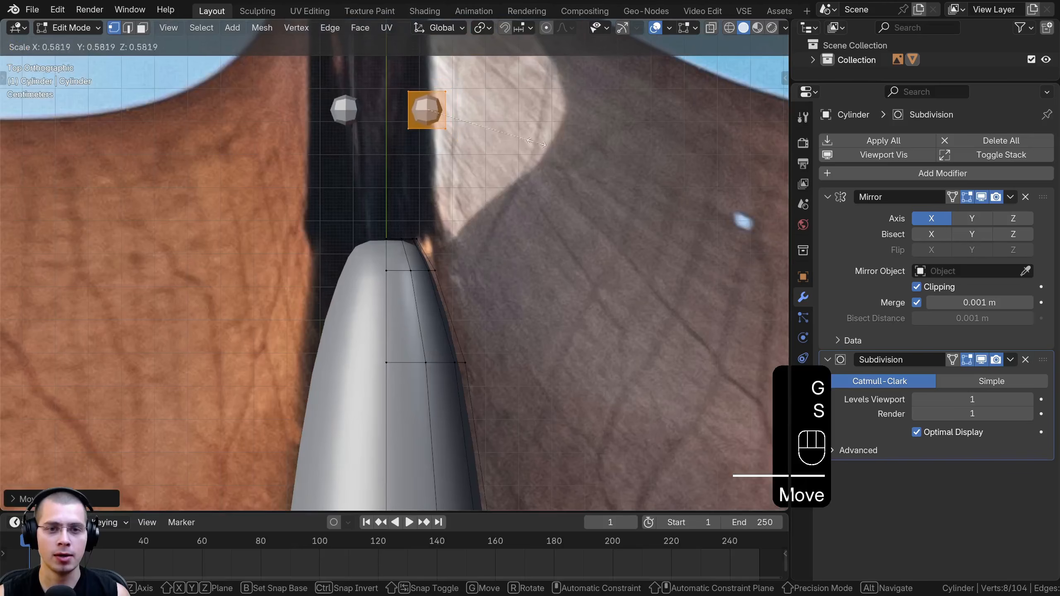
pyautogui.click(521, 285)
pyautogui.press('z')
pyautogui.keyDown('shift'); pyautogui.moveTo(365, 275); pyautogui.dragTo(360, 280, button='middle'); pyautogui.keyUp('shift')
pyautogui.scroll(5, 459, 261)
pyautogui.press('s')
pyautogui.click(505, 249)
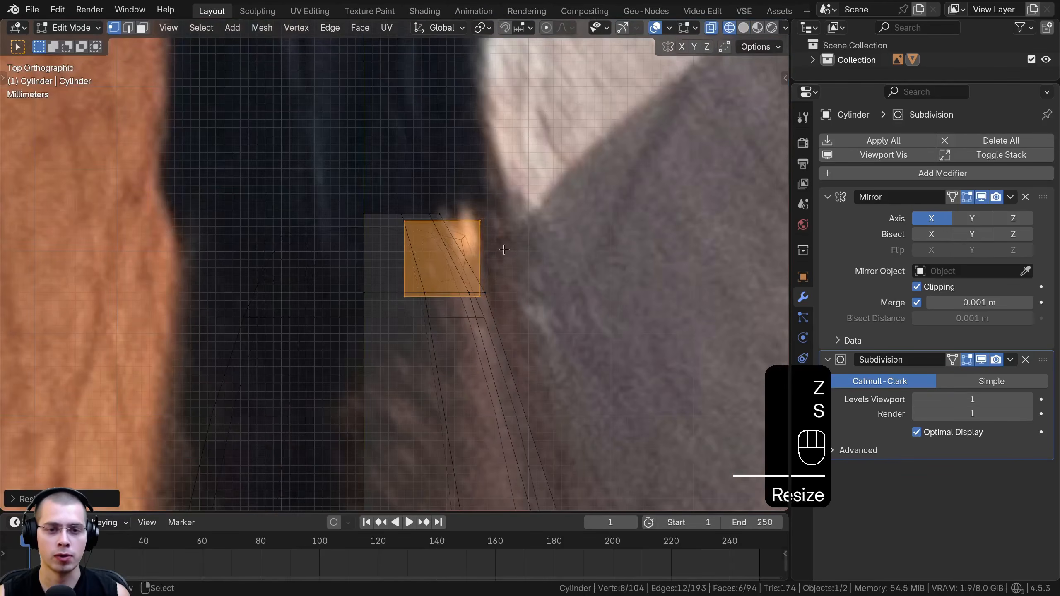
# Flatten the cube along Z and adjust its position inside the tail end in the right side view
pyautogui.scroll(-2, 492, 282)
pyautogui.moveTo(489, 290); pyautogui.dragTo(462, 209, button='middle')
pyautogui.press('s')
pyautogui.press('z')
pyautogui.click(400, 149)
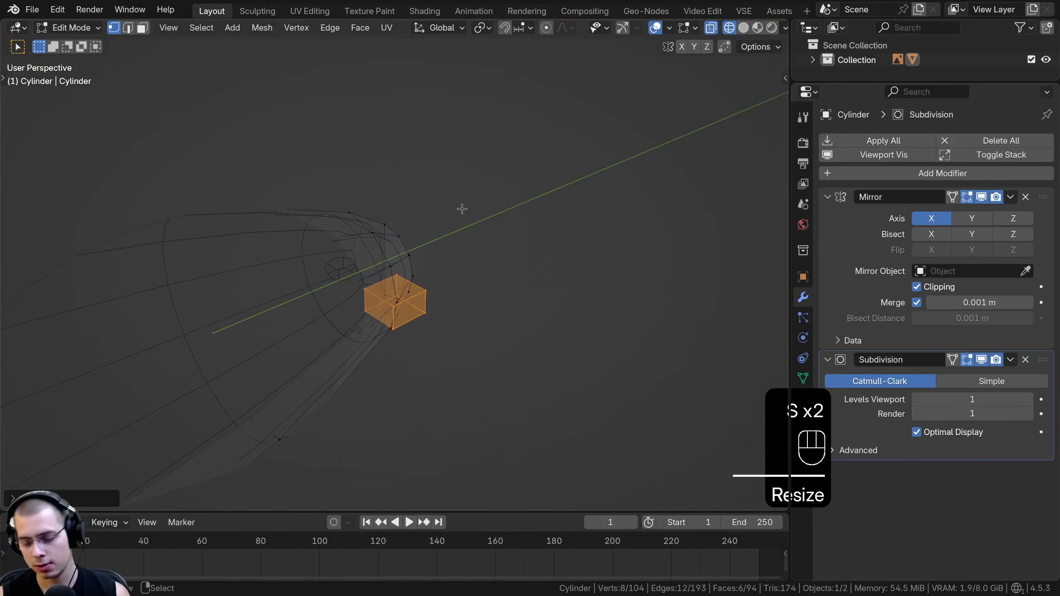
pyautogui.press('KP_7')
pyautogui.press('KP_3')
pyautogui.press('g')
pyautogui.click(474, 235)
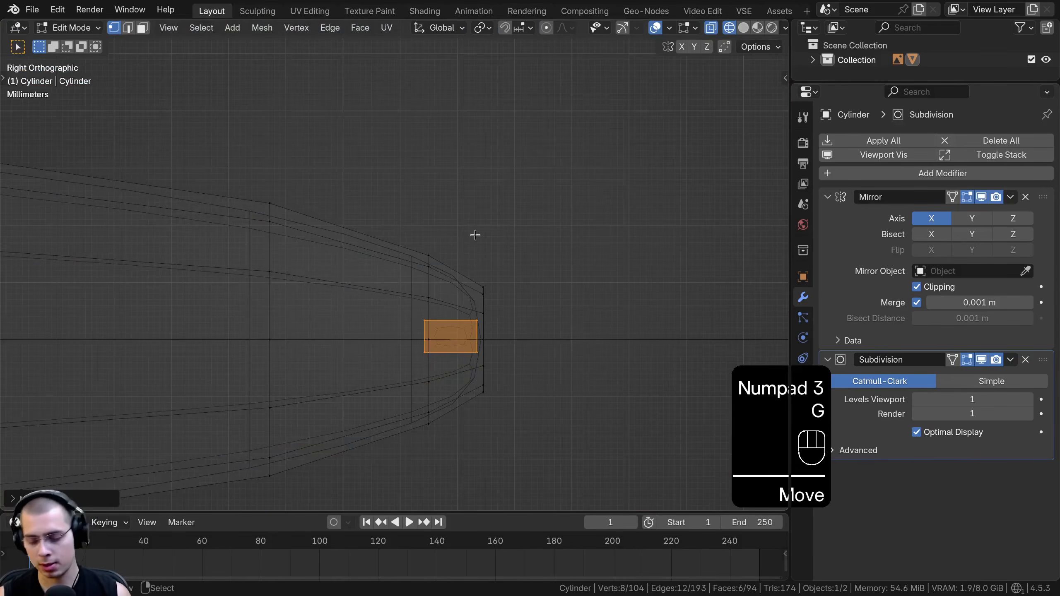
# Switch to solid shading and face selection, and delete the cube's face that points into the body
pyautogui.press('KP_7')
pyautogui.moveTo(463, 235); pyautogui.dragTo(415, 271, button='middle')
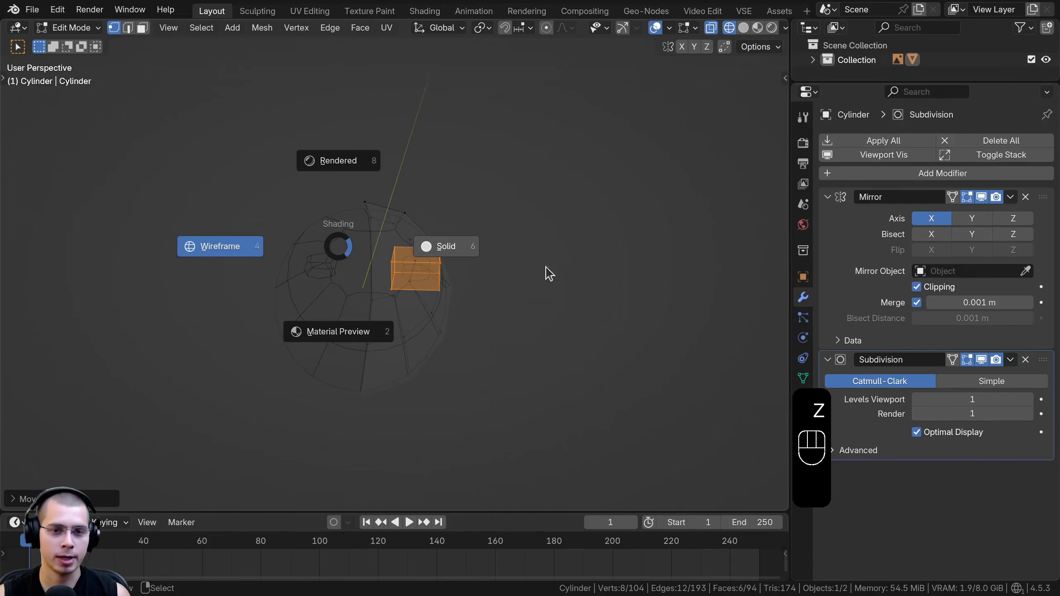
pyautogui.click(584, 266)
pyautogui.keyDown('shift'); pyautogui.moveTo(584, 266); pyautogui.dragTo(607, 236, button='middle'); pyautogui.keyUp('shift')
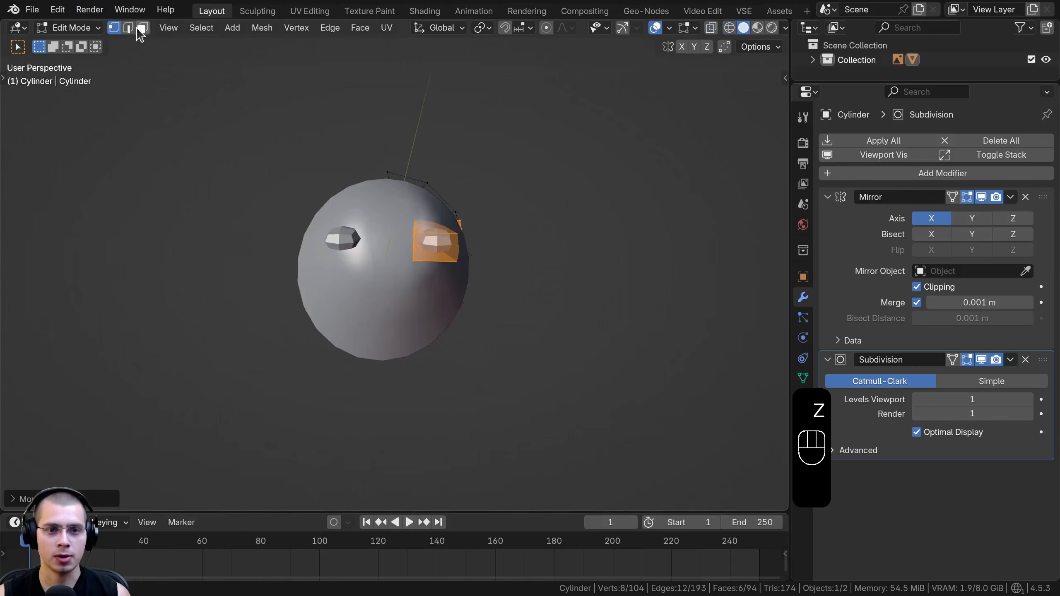
pyautogui.click(140, 28)
pyautogui.click(441, 244)
pyautogui.press('x')
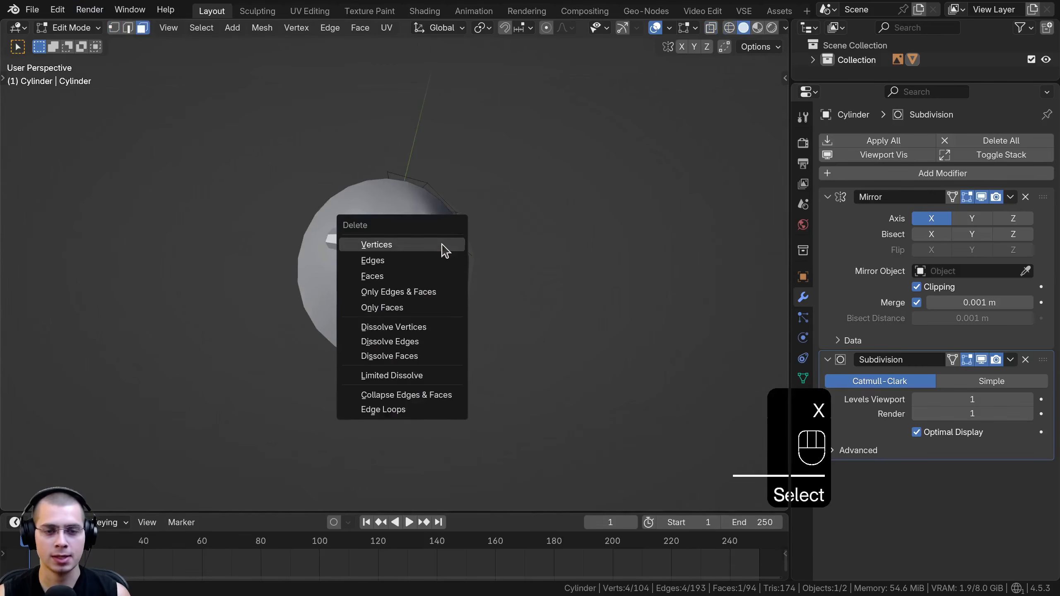
pyautogui.click(416, 270)
# Select the cube's outer end face and, in wireframe top view, move it out along the reference leg and scale it to match
pyautogui.moveTo(493, 230); pyautogui.dragTo(423, 291, button='middle')
pyautogui.click(424, 291)
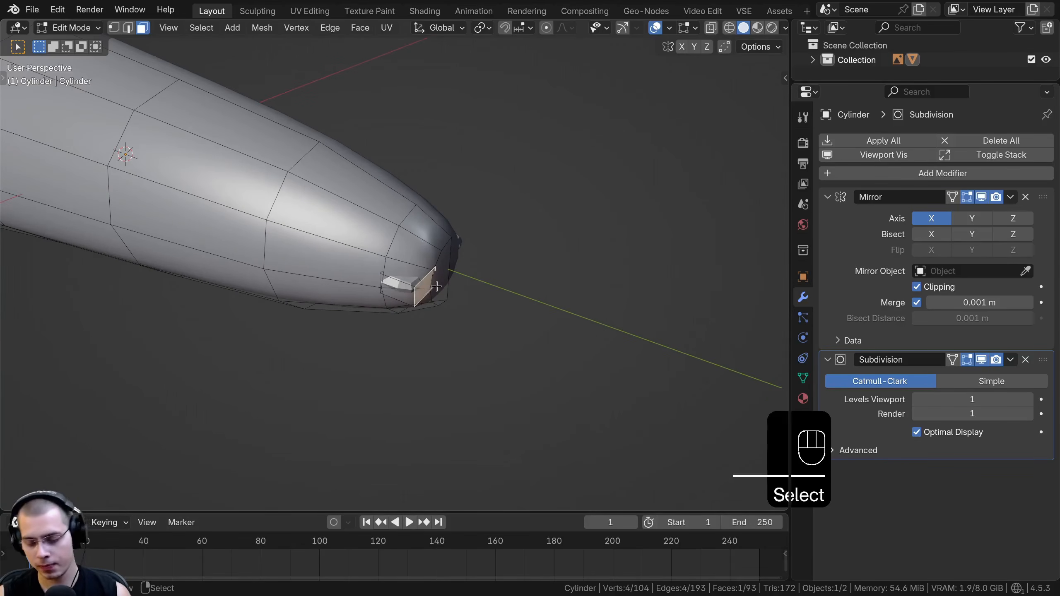
pyautogui.press('KP_7')
pyautogui.press('z')
pyautogui.scroll(-3, 492, 238)
pyautogui.keyDown('shift'); pyautogui.moveTo(490, 240); pyautogui.dragTo(483, 393, button='middle'); pyautogui.keyUp('shift')
pyautogui.scroll(3, 483, 392)
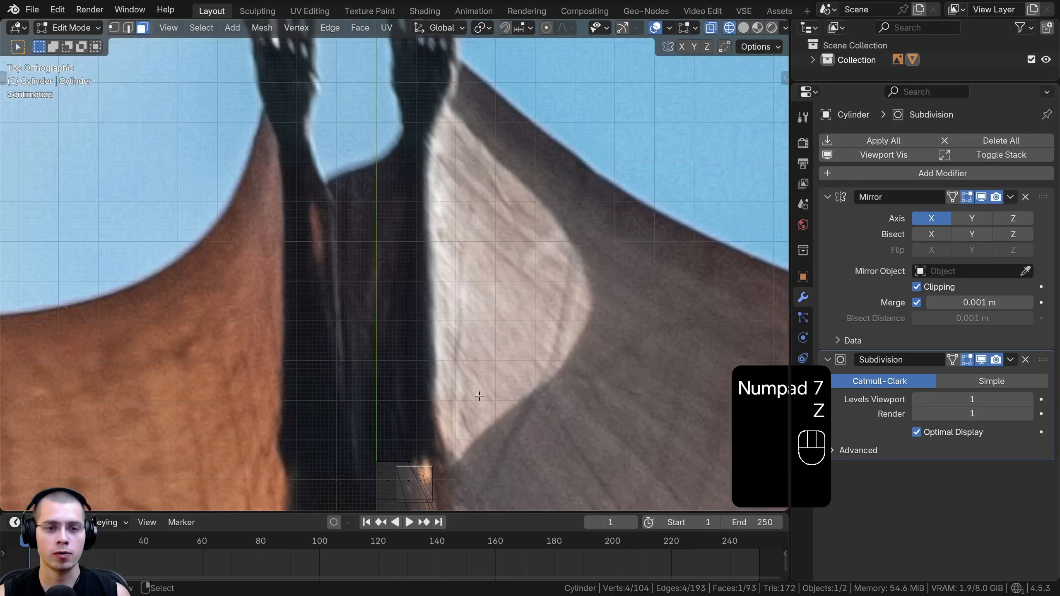
pyautogui.press('g')
pyautogui.click(477, 147)
pyautogui.press('s')
pyautogui.click(461, 236)
pyautogui.keyDown('shift'); pyautogui.moveTo(461, 236); pyautogui.dragTo(466, 330, button='middle'); pyautogui.keyUp('shift')
pyautogui.press('g')
pyautogui.click(466, 303)
# Extrude the leg's end face up to the ankle in the reference, adjusting its width and position
pyautogui.press('e')
pyautogui.click(473, 232)
pyautogui.press('s')
pyautogui.click(465, 234)
pyautogui.press('g')
pyautogui.click(467, 234)
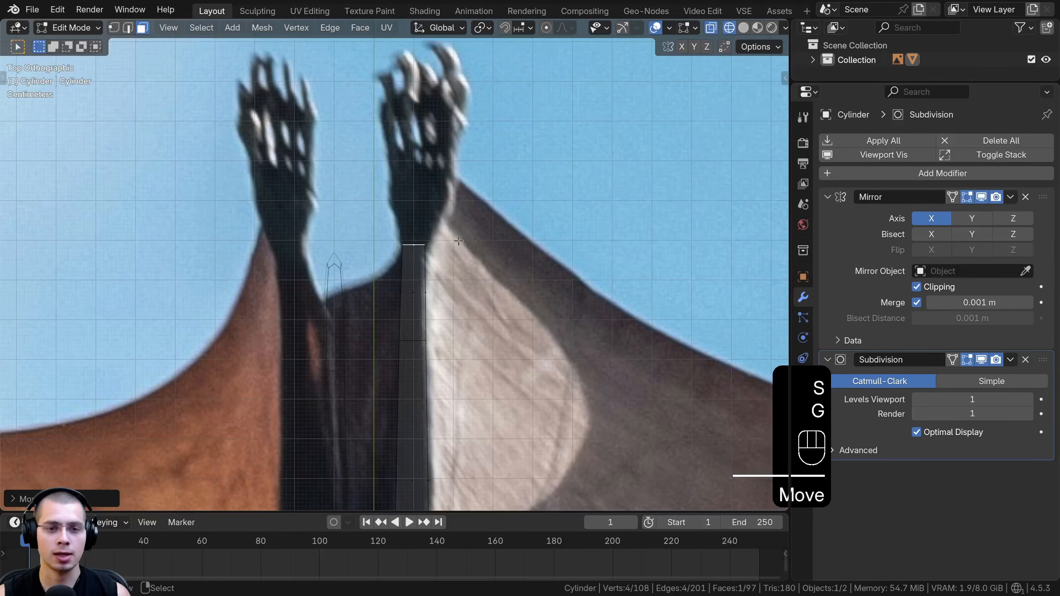
# Extrude the ankle face into the foot, widen it along X, and rotate and move it to match the reference
pyautogui.keyDown('shift'); pyautogui.moveTo(465, 269); pyautogui.dragTo(465, 345, button='middle'); pyautogui.keyUp('shift')
pyautogui.press('e')
pyautogui.click(464, 289)
pyautogui.press('s')
pyautogui.press('x')
pyautogui.click(558, 290)
pyautogui.press('r')
pyautogui.press('g')
pyautogui.press('r')
pyautogui.click(555, 289)
pyautogui.press('g')
pyautogui.click(555, 288)
# Extrude the foot to the base of the toes and adjust the new face's size and position to the reference
pyautogui.keyDown('shift'); pyautogui.moveTo(538, 263); pyautogui.dragTo(530, 301, button='middle'); pyautogui.keyUp('shift')
pyautogui.press('e')
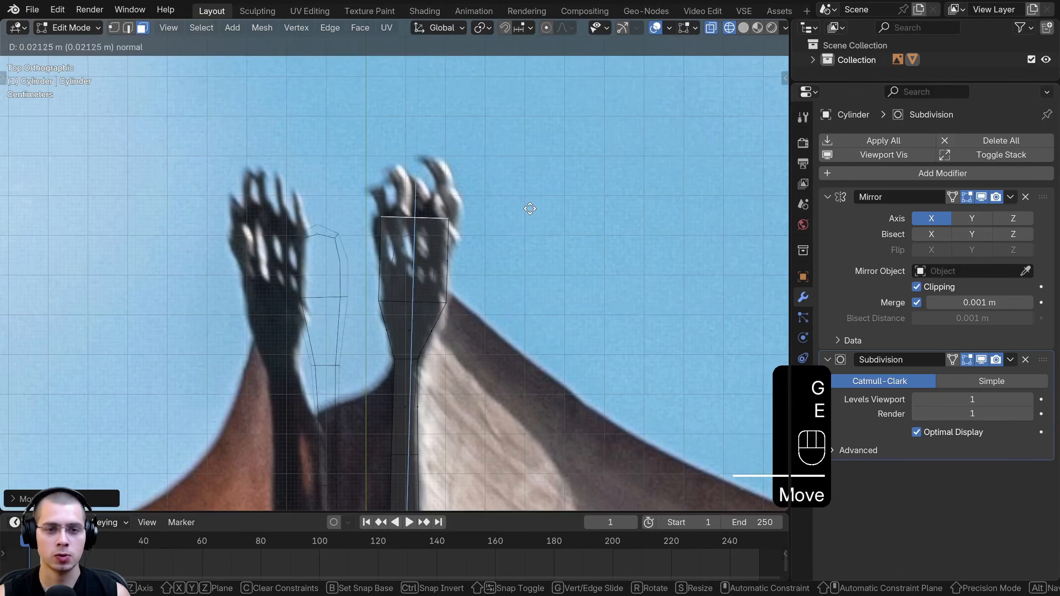
pyautogui.click(528, 261)
pyautogui.press('s')
pyautogui.click(530, 255)
pyautogui.press('g')
pyautogui.click(533, 249)
# Extrude the foot to the toe tips, narrow the end face, and shift and rotate it to round off the foot
pyautogui.press('e')
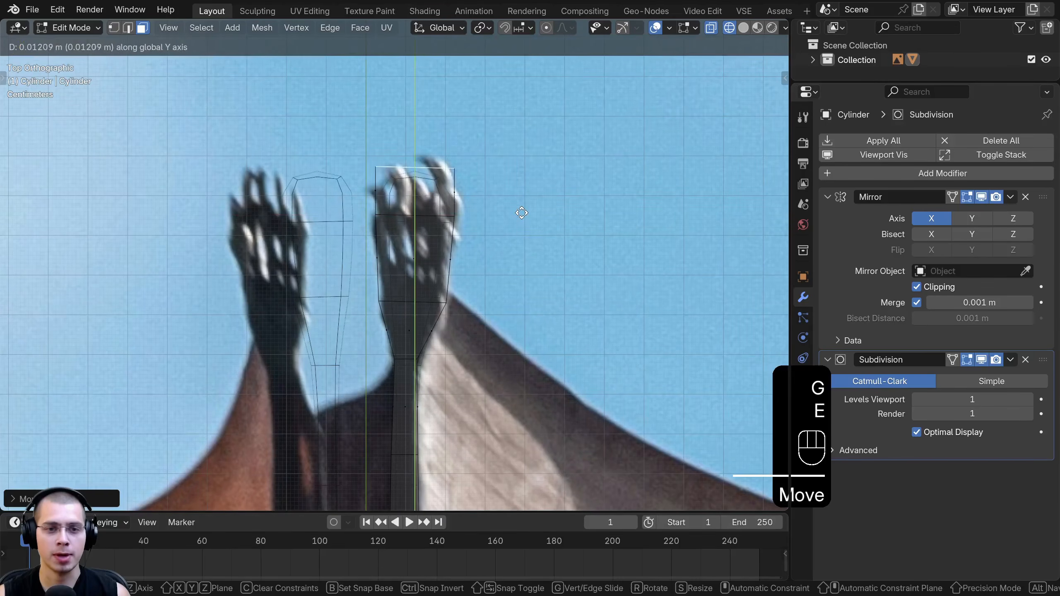
pyautogui.click(542, 200)
pyautogui.press('s')
pyautogui.click(470, 185)
pyautogui.press('g')
pyautogui.press('y')
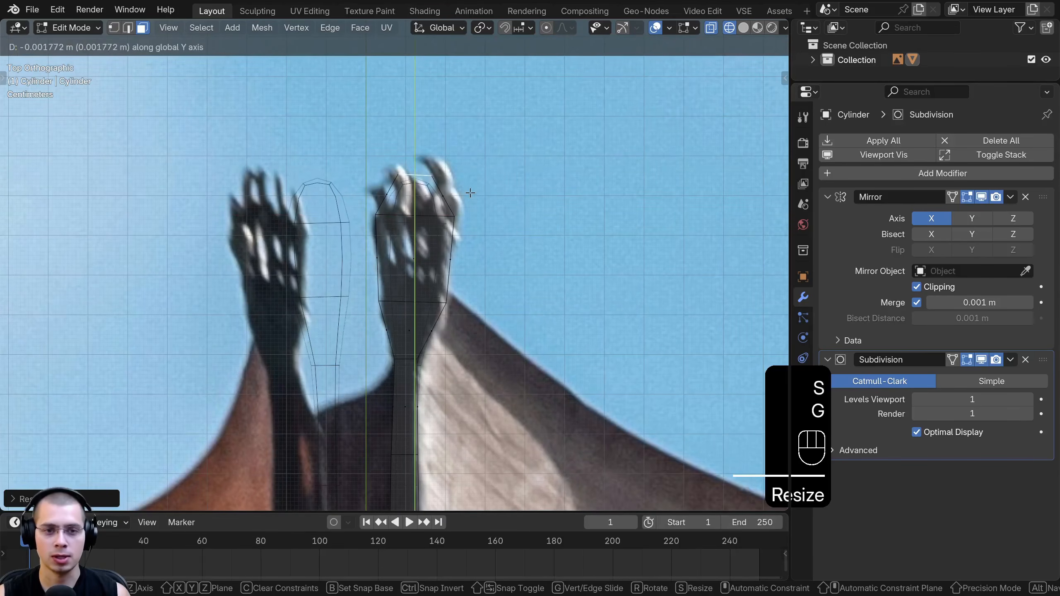
pyautogui.click(468, 192)
pyautogui.press('r')
pyautogui.click(479, 187)
pyautogui.press('g')
pyautogui.click(453, 183)
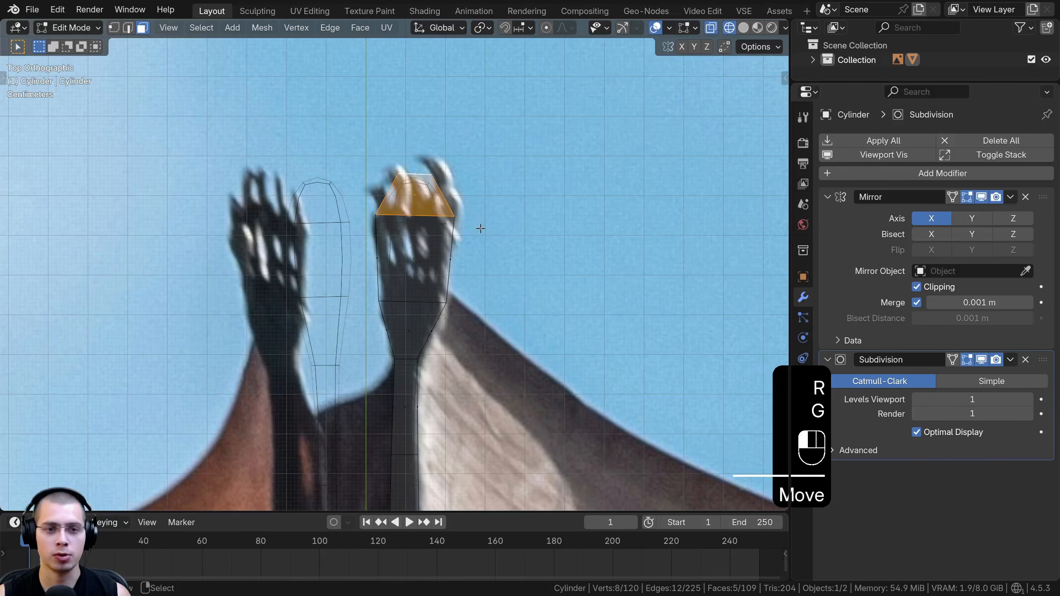
# Return to vertex selection and solid shading, and apply Shade Smooth to the whole bat in Object Mode
pyautogui.press('1')
pyautogui.moveTo(334, 124); pyautogui.dragTo(470, 276)
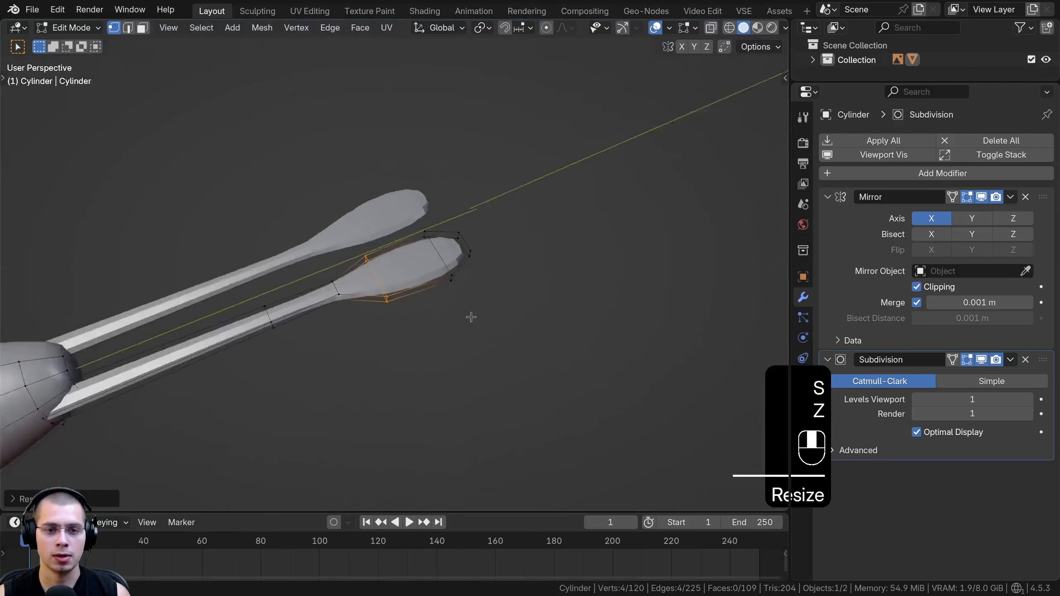
pyautogui.moveTo(471, 318); pyautogui.dragTo(385, 281, button='middle')
pyautogui.press('Tab')
pyautogui.moveTo(430, 310); pyautogui.dragTo(328, 266, button='middle')
pyautogui.press('w')
pyautogui.click(338, 182)
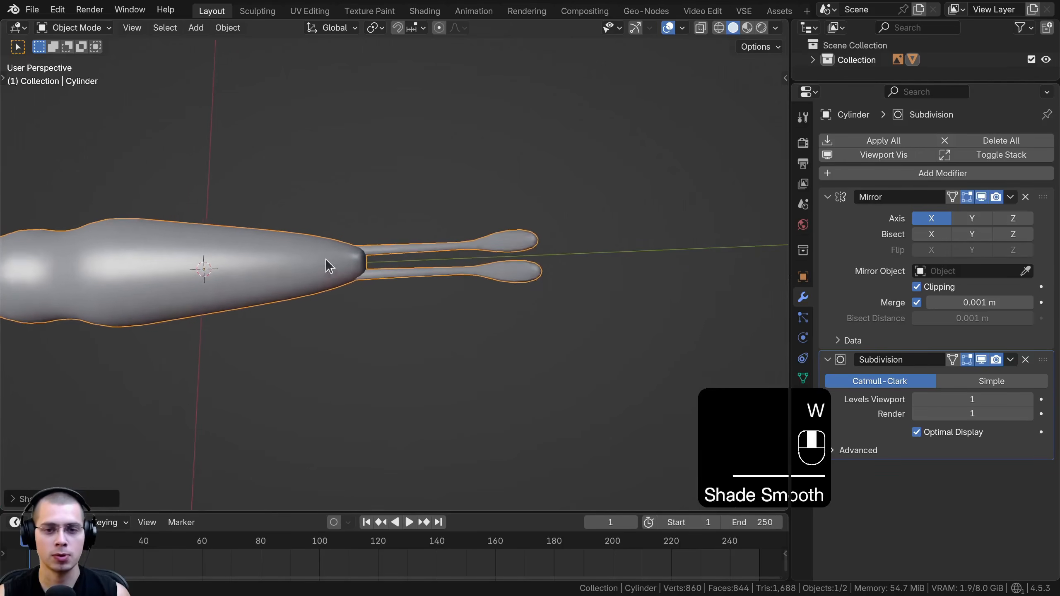
# Add an edge loop around the lower leg and slide it close to the ankle to sharpen the transition into the foot
pyautogui.press('Tab')
pyautogui.scroll(5, 493, 271)
pyautogui.hotkey('ctrl', 'r')
pyautogui.click(376, 238)
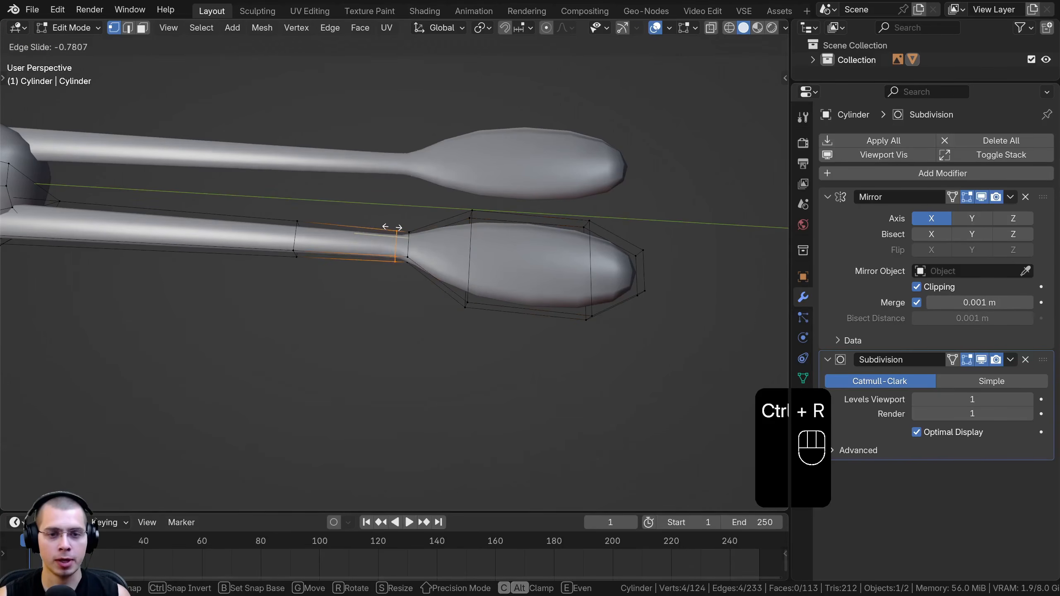
pyautogui.click(391, 225)
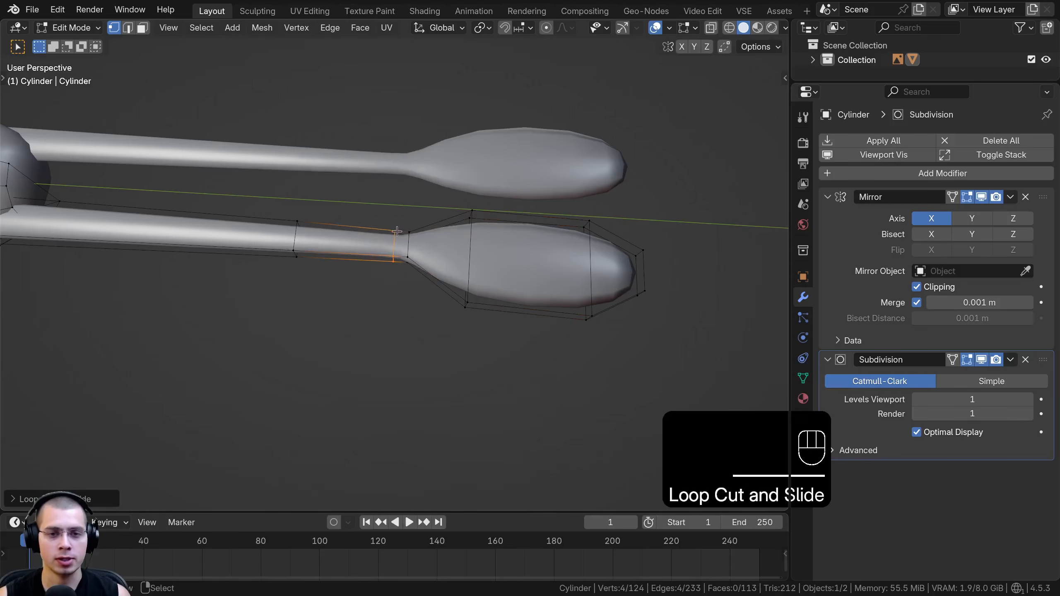
pyautogui.press('Tab')
pyautogui.scroll(-6, 428, 255)
pyautogui.moveTo(428, 255); pyautogui.dragTo(467, 278, button='middle')
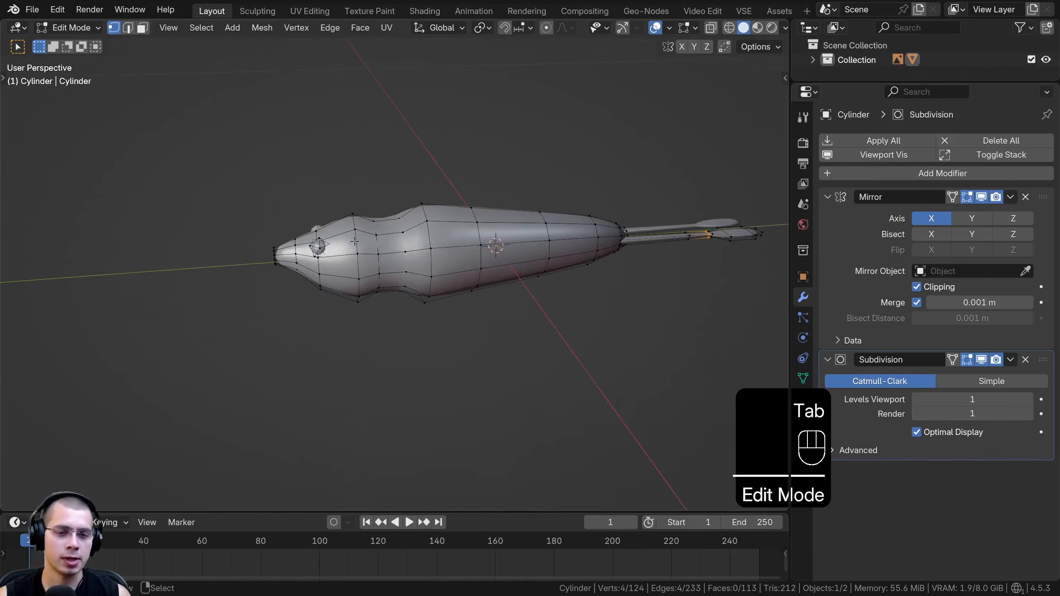
# Duplicate a single edge from the mesh behind the bat's head and move the copy clear of the body
pyautogui.scroll(1, 358, 246)
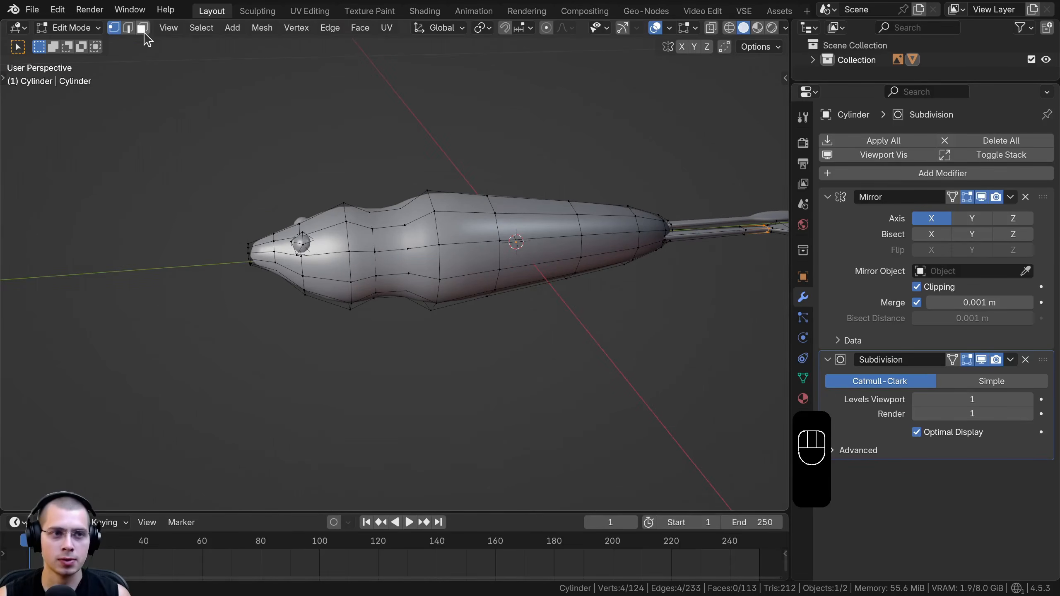
pyautogui.keyDown('shift'); pyautogui.click(127, 28); pyautogui.keyUp('shift')
pyautogui.scroll(3, 352, 195)
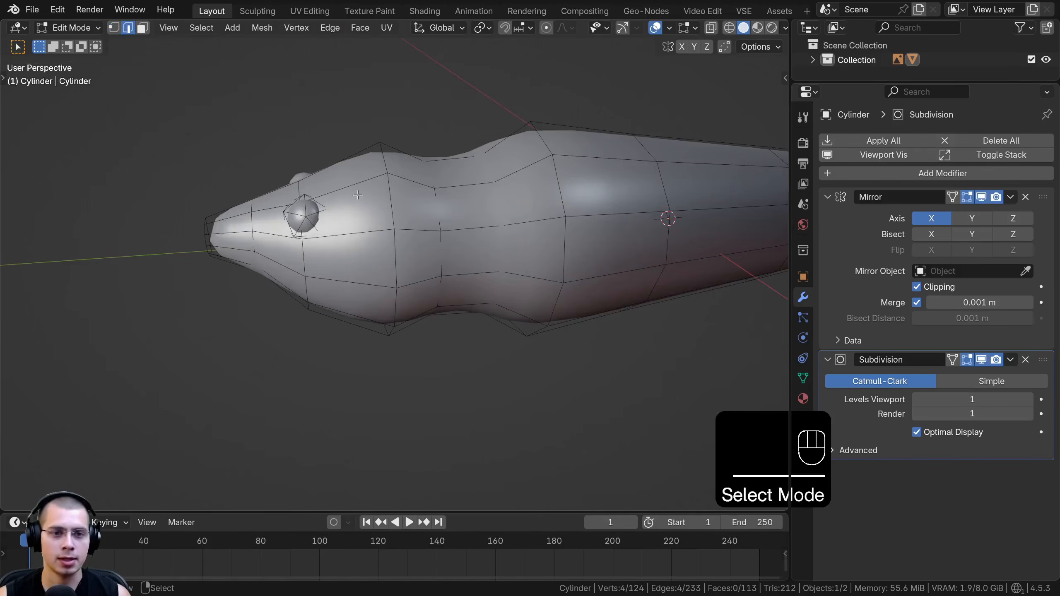
pyautogui.rightClick(499, 243)
pyautogui.scroll(-3, 480, 247)
pyautogui.moveTo(407, 257); pyautogui.dragTo(466, 280, button='middle')
pyautogui.hotkey('shift', 'd')
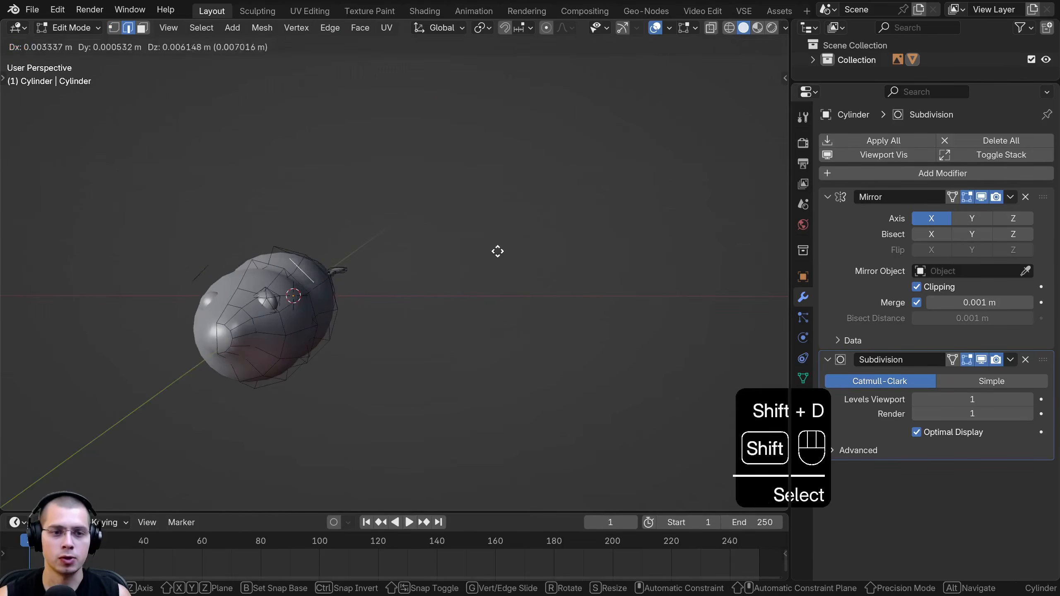
pyautogui.click(573, 213)
# Rotate the duplicated edge roughly level and scale it flat so it is horizontal
pyautogui.press('r')
pyautogui.click(493, 118)
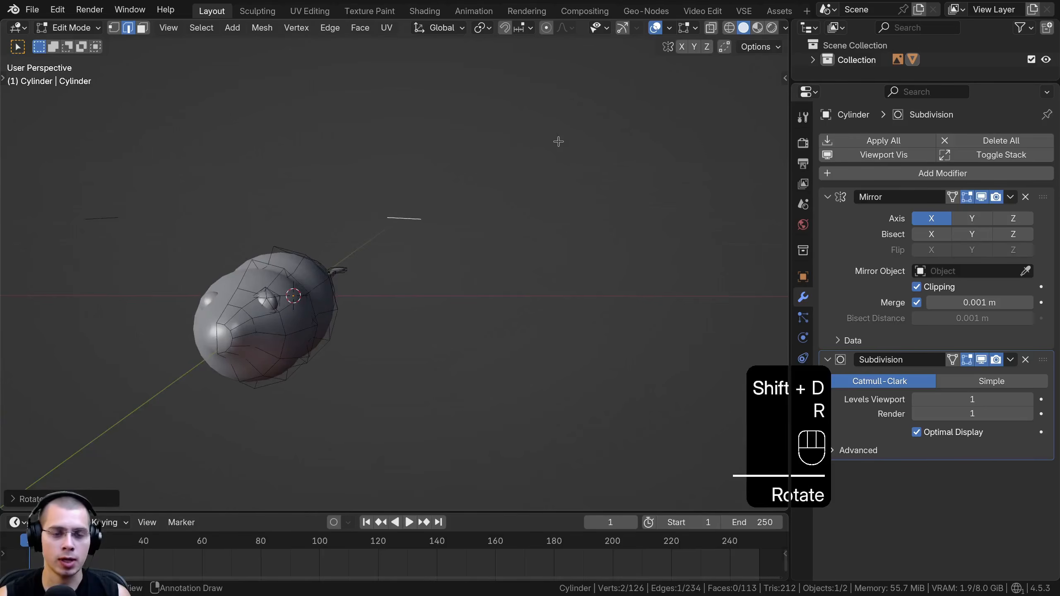
pyautogui.press('s')
pyautogui.click(568, 148)
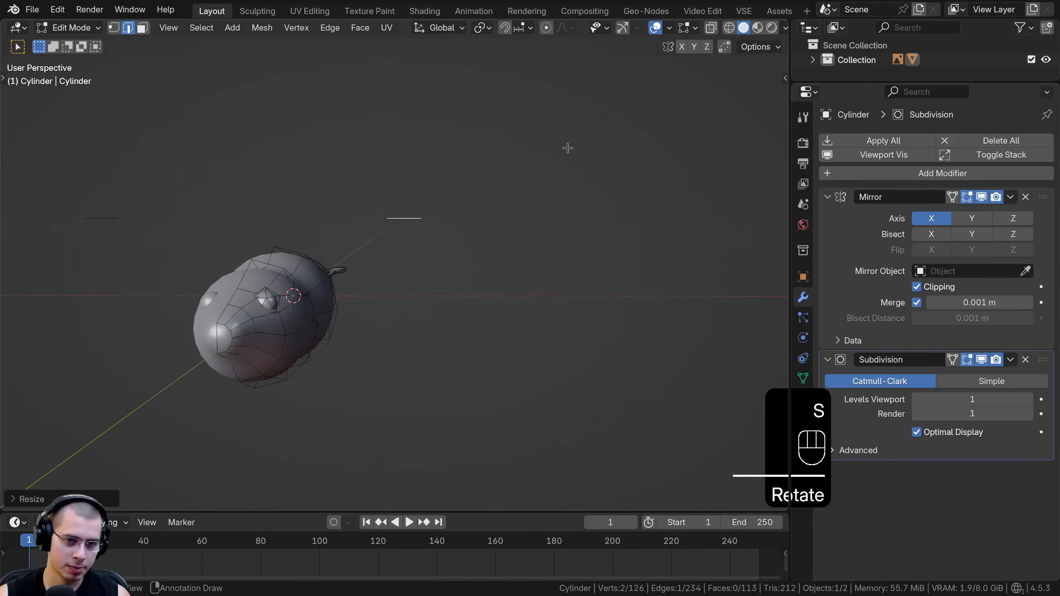
# In front view, extrude the loose edge upward, widen the new edge and adjust its position to form the ear's lower part
pyautogui.press('KP_1')
pyautogui.scroll(4, 449, 324)
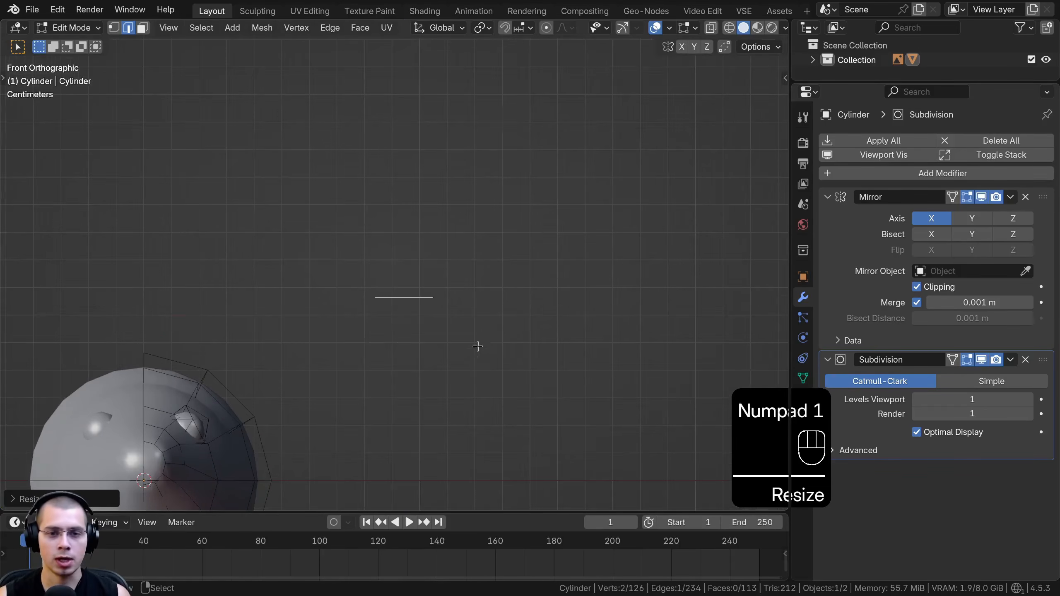
pyautogui.press('e')
pyautogui.click(478, 286)
pyautogui.press('s')
pyautogui.click(552, 279)
pyautogui.press('g')
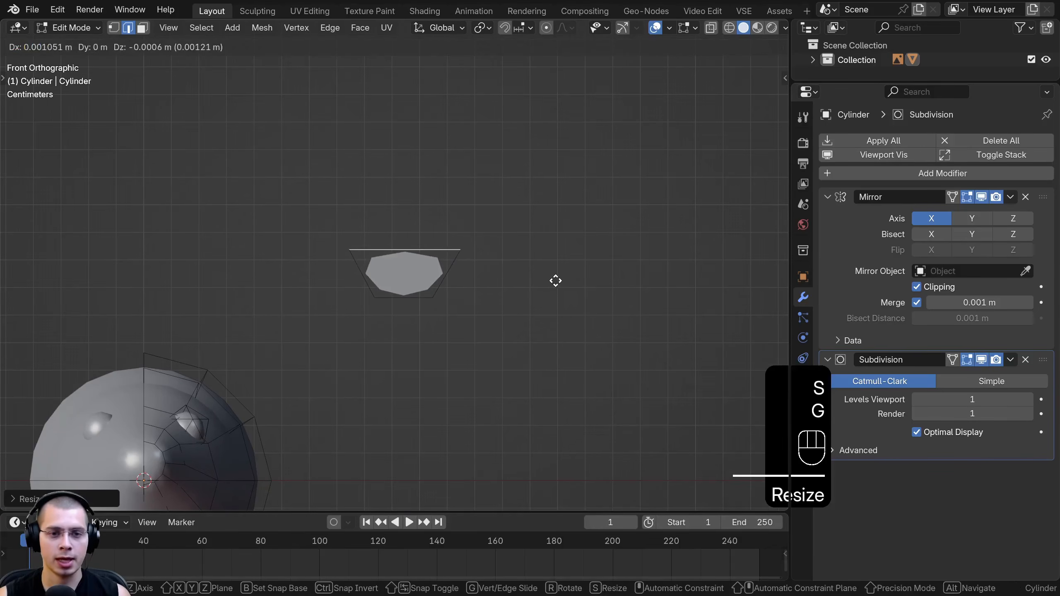
pyautogui.click(553, 280)
# Extrude the ear upward twice more, narrowing each new edge to taper the shape to a pointed tip
pyautogui.press('e')
pyautogui.click(541, 201)
pyautogui.press('s')
pyautogui.click(478, 196)
pyautogui.keyDown('shift'); pyautogui.moveTo(475, 227); pyautogui.dragTo(476, 295, button='middle'); pyautogui.keyUp('shift')
pyautogui.press('e')
pyautogui.click(491, 228)
pyautogui.press('s')
pyautogui.click(451, 204)
pyautogui.press('g')
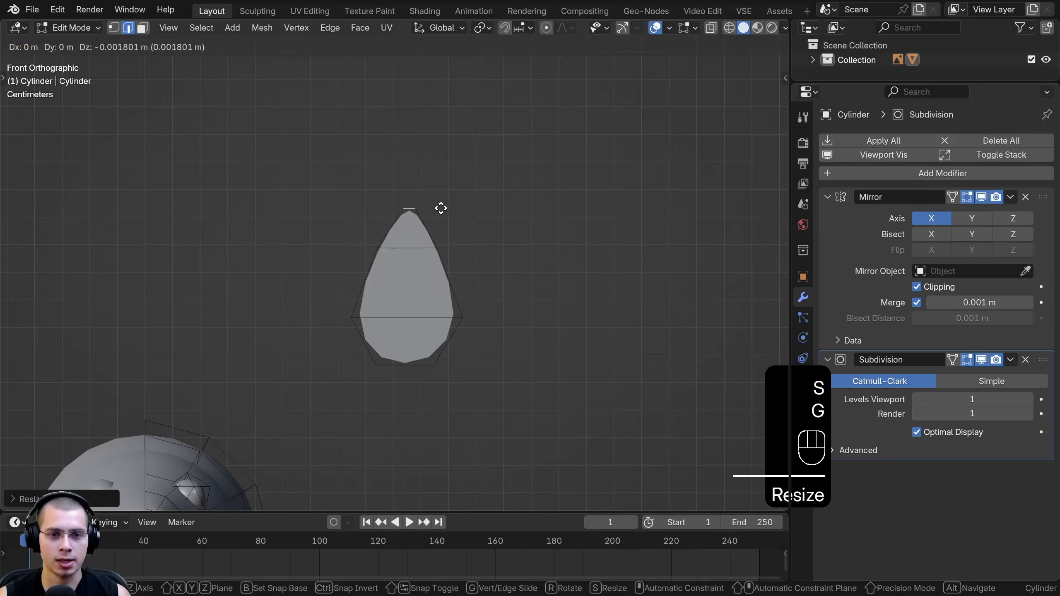
pyautogui.click(431, 225)
# Select the whole flat ear and extrude it to give it thickness
pyautogui.moveTo(371, 296); pyautogui.dragTo(377, 267, button='middle')
pyautogui.press('l')
pyautogui.scroll(-2, 386, 251)
pyautogui.moveTo(388, 221); pyautogui.dragTo(364, 235, button='middle')
pyautogui.keyDown('shift'); pyautogui.moveTo(364, 235); pyautogui.dragTo(339, 193, button='middle'); pyautogui.keyUp('shift')
pyautogui.press('e')
pyautogui.click(422, 246)
pyautogui.keyDown('shift'); pyautogui.moveTo(339, 192); pyautogui.dragTo(401, 251, button='middle'); pyautogui.keyUp('shift')
# In wireframe vertex selection, select the ear's tip section, then rotate and move it forward toward the snout
pyautogui.click(112, 28)
pyautogui.press('z')
pyautogui.click(277, 237)
pyautogui.keyDown('shift'); pyautogui.moveTo(328, 229); pyautogui.dragTo(340, 229, button='middle'); pyautogui.keyUp('shift')
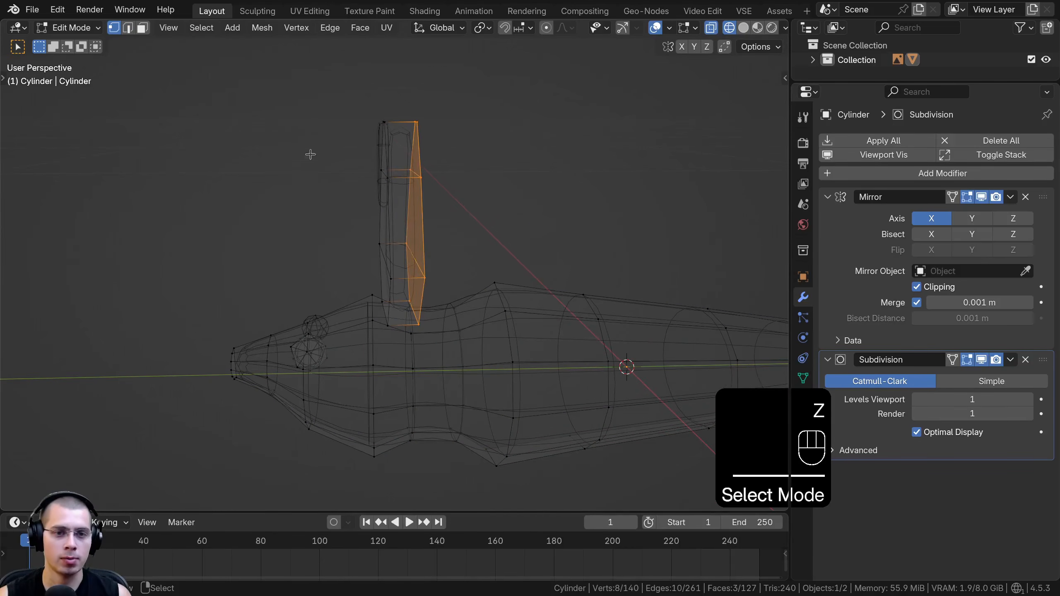
pyautogui.press('a')
pyautogui.press('b')
pyautogui.moveTo(295, 65); pyautogui.dragTo(476, 216)
pyautogui.moveTo(475, 216); pyautogui.dragTo(448, 157, button='middle')
pyautogui.press('r')
pyautogui.click(447, 118)
pyautogui.press('g')
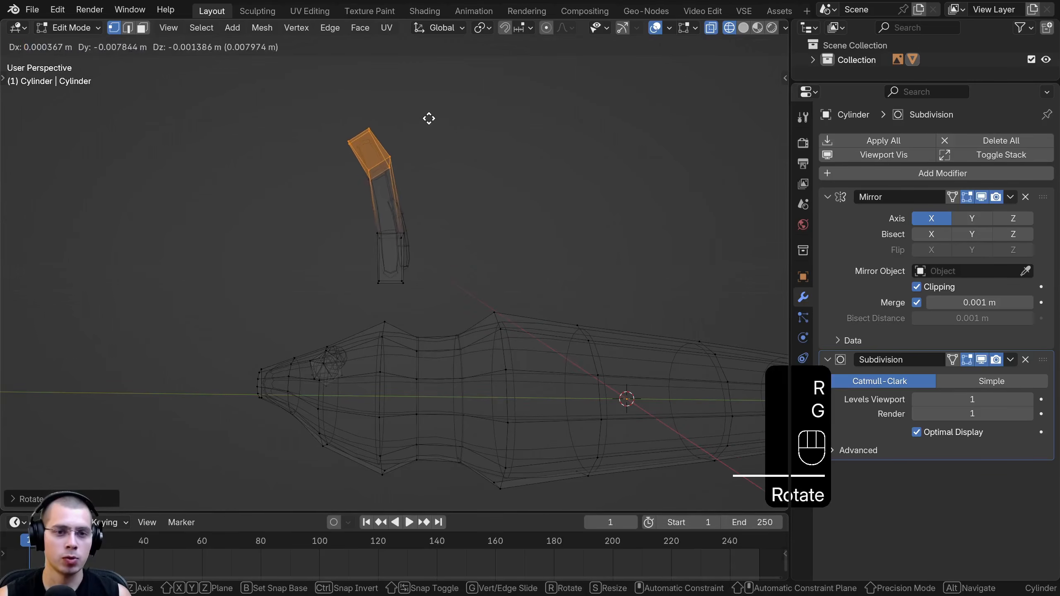
pyautogui.click(422, 125)
# Select the ear's vertices above its base and rotate and move them forward to continue the bend
pyautogui.press('b')
pyautogui.moveTo(298, 132); pyautogui.dragTo(442, 254)
pyautogui.press('r')
pyautogui.click(439, 240)
pyautogui.press('g')
pyautogui.click(425, 236)
pyautogui.moveTo(426, 237); pyautogui.dragTo(419, 241, button='middle')
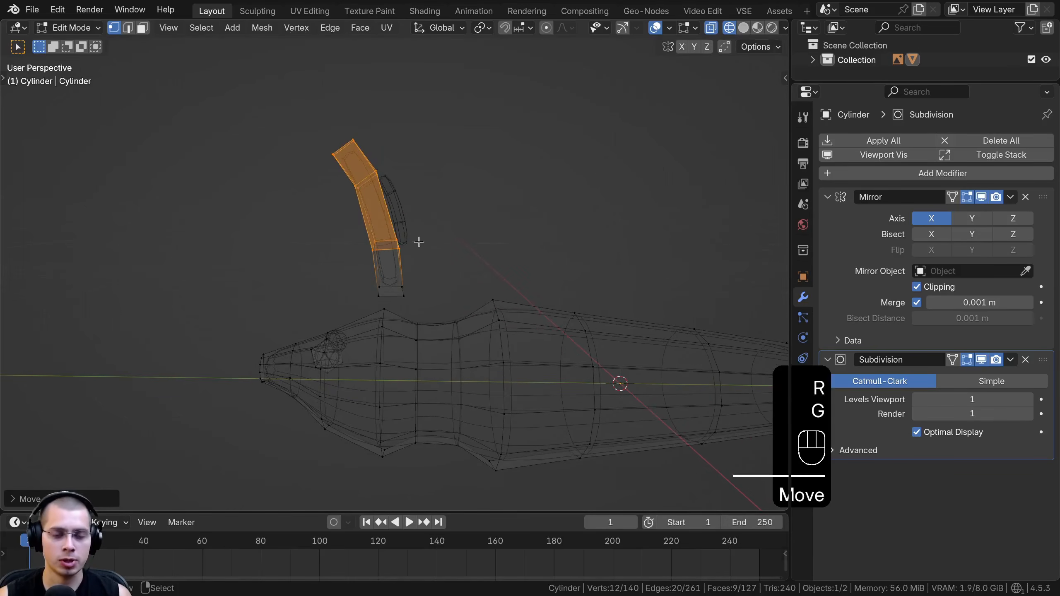
# Save the project as Bats.blend in the V8 - Tutorial folder
pyautogui.click(33, 10)
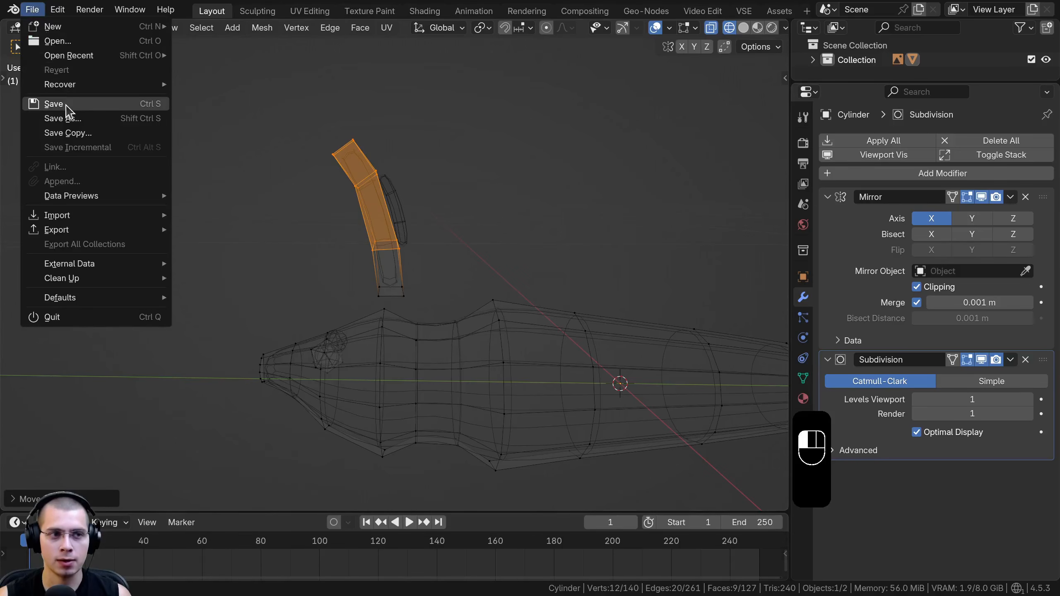
pyautogui.click(66, 105)
pyautogui.write('Bats.blend')
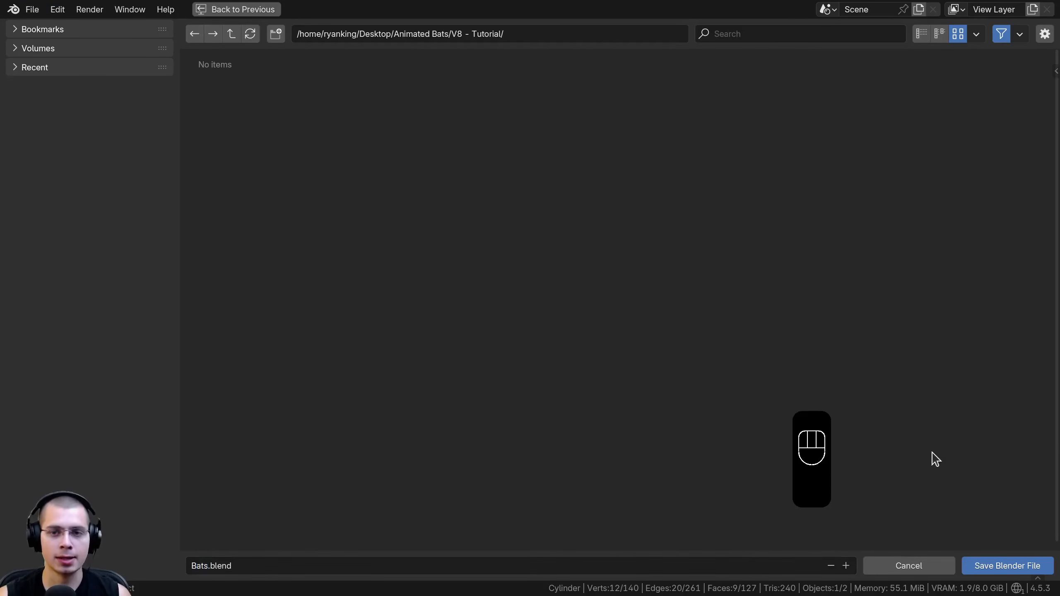
pyautogui.click(988, 566)
# Rotate and shift the ear's upper part again, and rotate its tip section further to refine the curve
pyautogui.keyDown('shift'); pyautogui.moveTo(461, 294); pyautogui.dragTo(428, 262, button='middle'); pyautogui.keyUp('shift')
pyautogui.scroll(-1, 428, 263)
pyautogui.press('r')
pyautogui.click(509, 107)
pyautogui.press('g')
pyautogui.click(498, 108)
pyautogui.moveTo(194, 84); pyautogui.dragTo(362, 173)
pyautogui.moveTo(288, 193); pyautogui.dragTo(287, 194)
pyautogui.press('r')
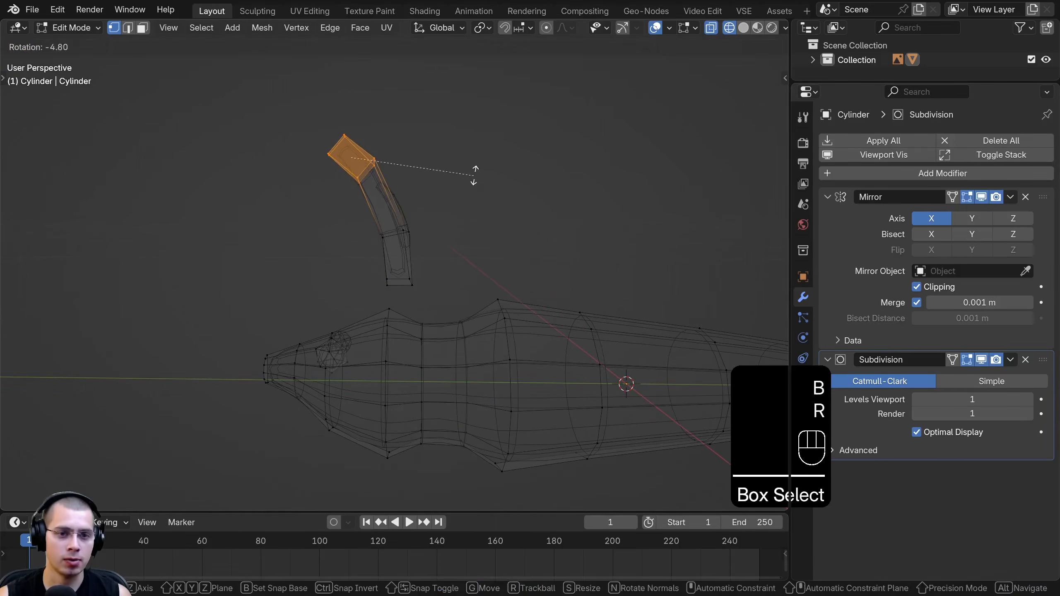
pyautogui.click(474, 173)
# Return to solid shading, select the entire mesh and recalculate its normals to point outward
pyautogui.press('z')
pyautogui.moveTo(317, 146); pyautogui.dragTo(383, 140, button='middle')
pyautogui.press('a')
pyautogui.press('a')
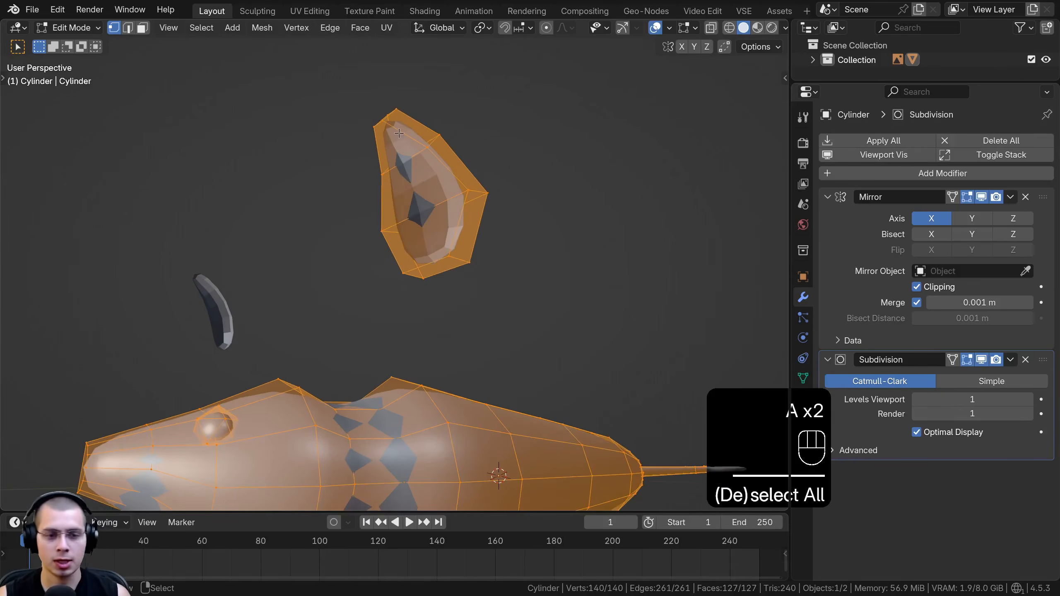
pyautogui.hotkey('shift', 'n')
pyautogui.keyDown('shift'); pyautogui.moveTo(413, 211); pyautogui.dragTo(402, 220, button='middle'); pyautogui.keyUp('shift')
pyautogui.scroll(2, 401, 219)
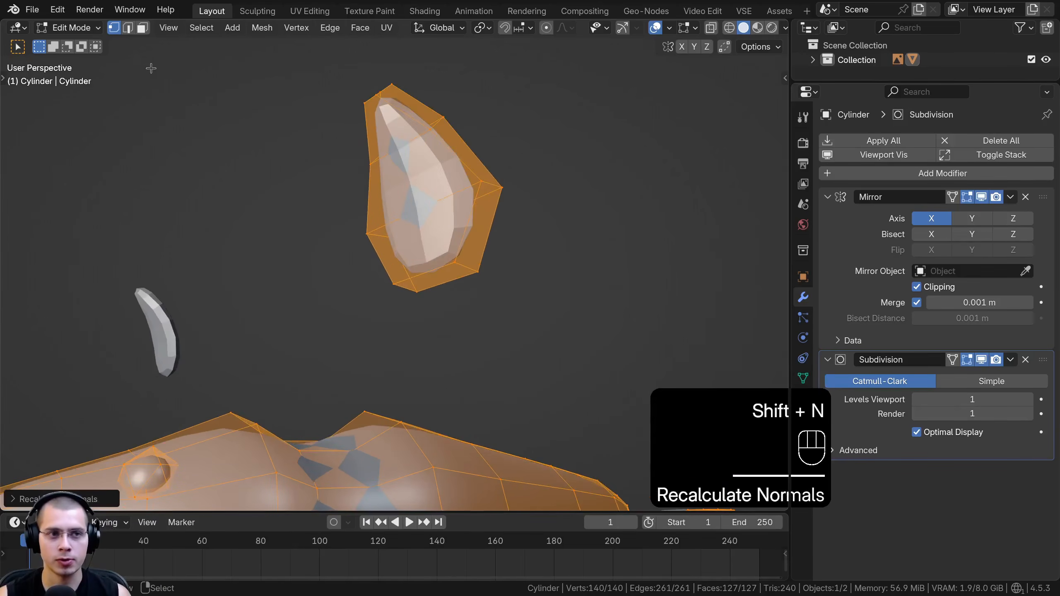
# In face selection, delete the bottom face of the ear
pyautogui.click(142, 29)
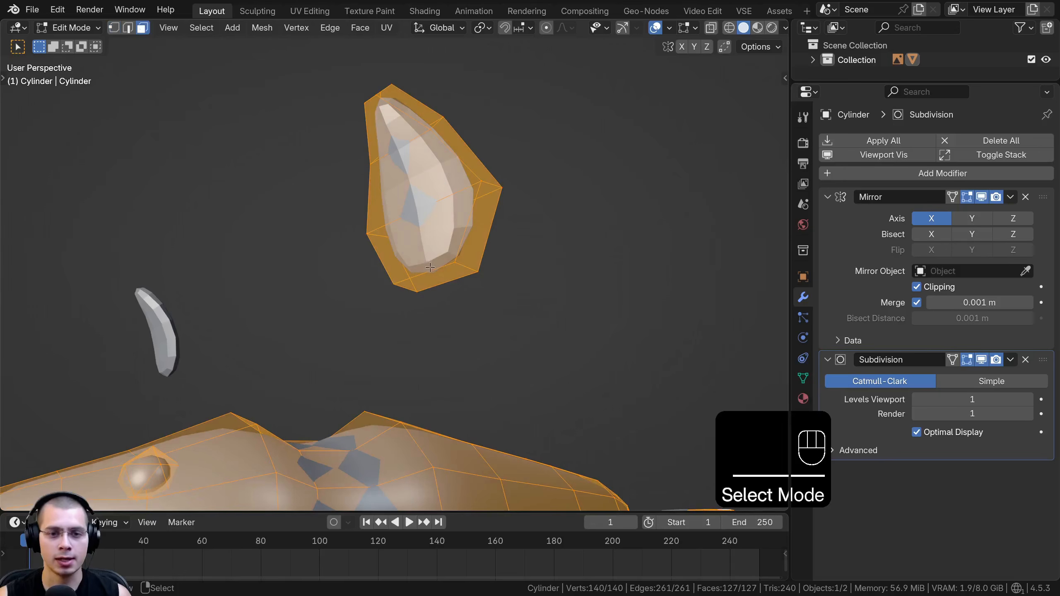
pyautogui.click(440, 278)
pyautogui.moveTo(441, 277); pyautogui.dragTo(614, 148, button='middle')
pyautogui.press('x')
pyautogui.click(417, 303)
# Select the whole ear, move it toward the head, and scale and rotate it to fit there
pyautogui.press('l')
pyautogui.press('g')
pyautogui.click(507, 182)
pyautogui.moveTo(506, 182); pyautogui.dragTo(613, 130, button='middle')
pyautogui.scroll(4, 613, 130)
pyautogui.press('s')
pyautogui.click(534, 138)
pyautogui.press('r')
pyautogui.click(511, 215)
pyautogui.press('g')
pyautogui.click(491, 324)
# Adjust the ear's size and position on the head behind the eye
pyautogui.press('s')
pyautogui.click(549, 325)
pyautogui.press('g')
pyautogui.click(559, 319)
pyautogui.moveTo(560, 319); pyautogui.dragTo(484, 287, button='middle')
pyautogui.press('s')
pyautogui.click(425, 306)
pyautogui.press('g')
pyautogui.click(399, 303)
# Fine-tune the ear's rotation and placement so its base sits in the head at a natural angle
pyautogui.scroll(2, 483, 286)
pyautogui.press('r')
pyautogui.click(492, 242)
pyautogui.press('g')
pyautogui.click(475, 209)
pyautogui.scroll(-3, 488, 209)
pyautogui.press('r')
pyautogui.click(491, 203)
pyautogui.press('g')
pyautogui.click(485, 199)
pyautogui.moveTo(485, 199); pyautogui.dragTo(471, 180, button='middle')
# Apply Shade Smooth to the bat in Object Mode
pyautogui.press('Tab')
pyautogui.scroll(-4, 407, 144)
pyautogui.press('w')
pyautogui.click(362, 141)
# Add a cylinder with 8 vertices to the bat mesh in Edit Mode
pyautogui.press('Tab')
pyautogui.press('a')
pyautogui.hotkey('shift', 'a')
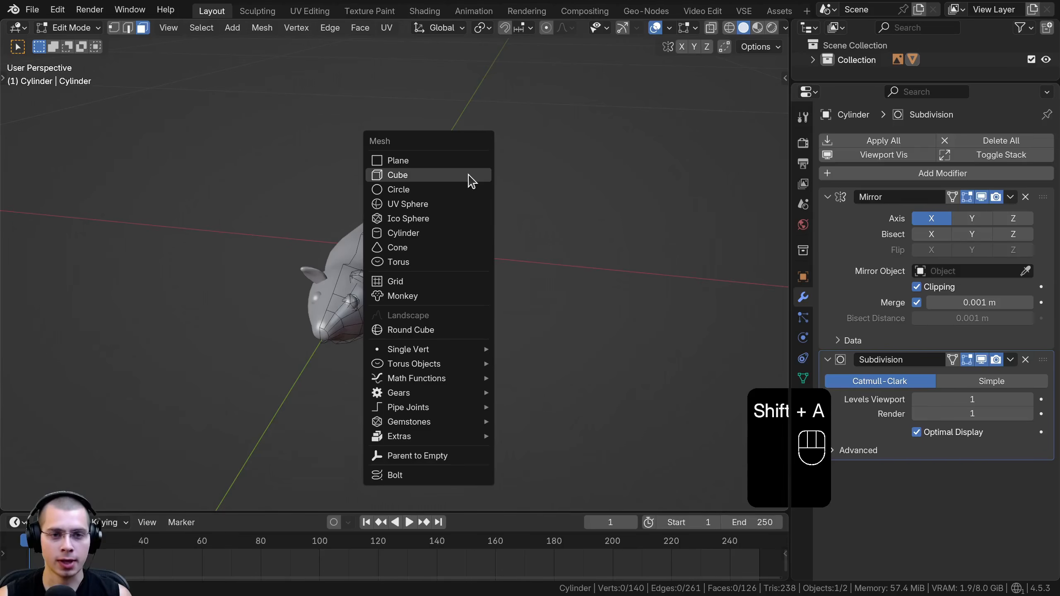
pyautogui.click(424, 234)
pyautogui.scroll(-2, 424, 234)
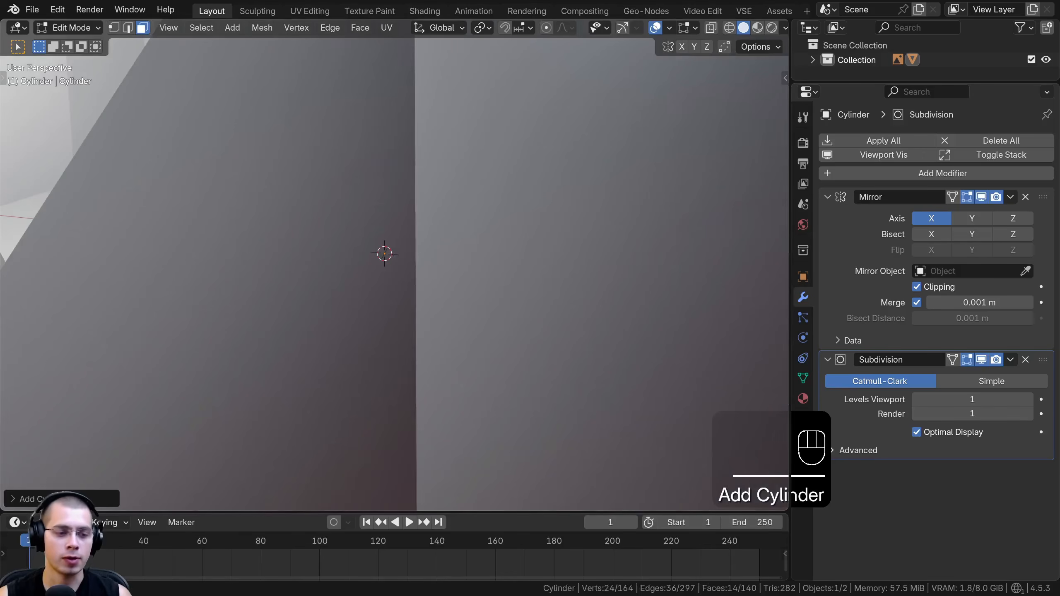
pyautogui.click(29, 499)
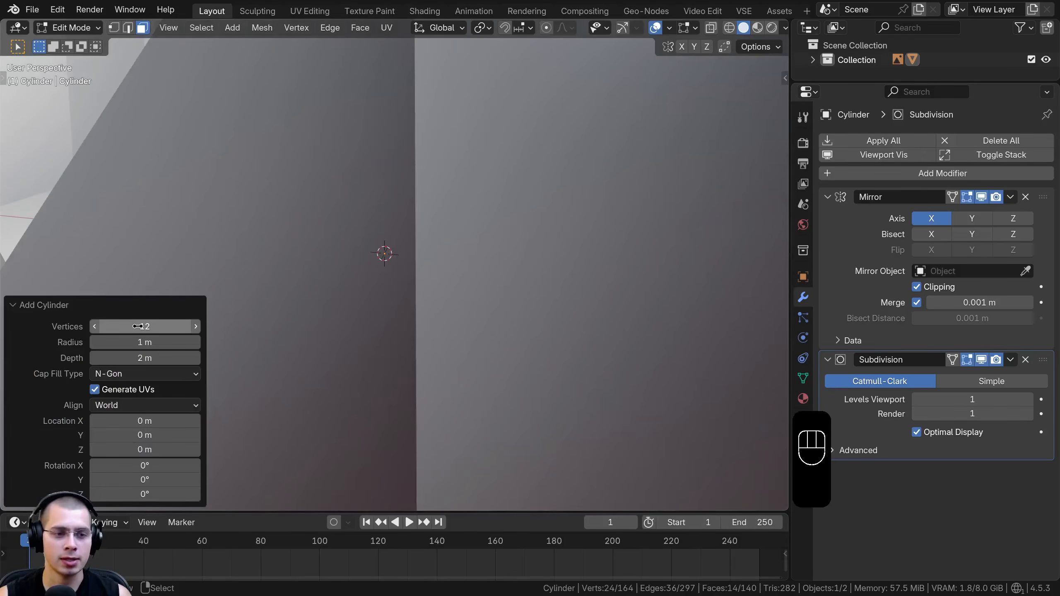
pyautogui.press('Return')
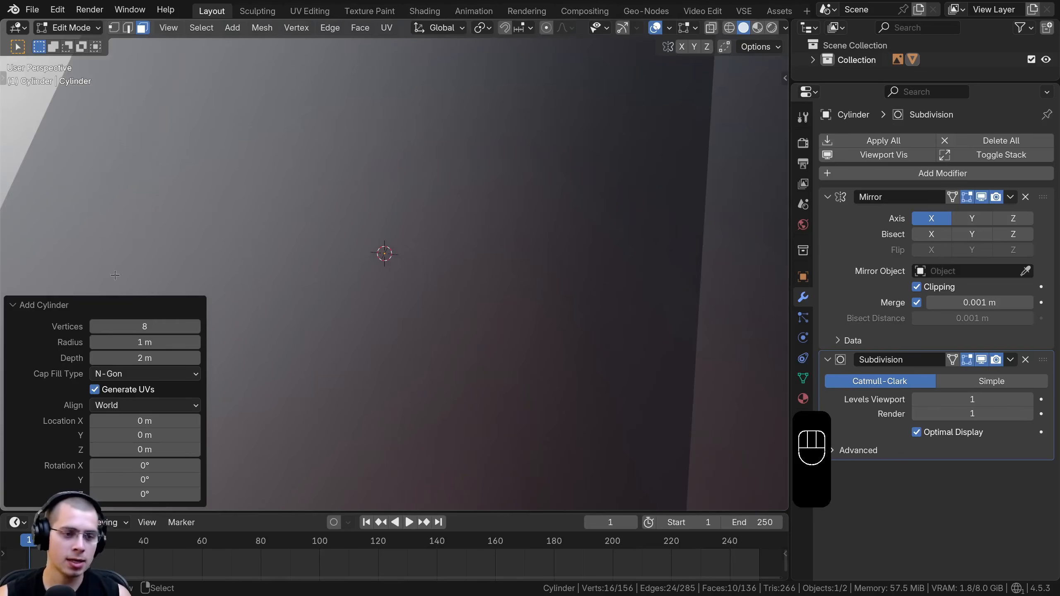
pyautogui.click(38, 305)
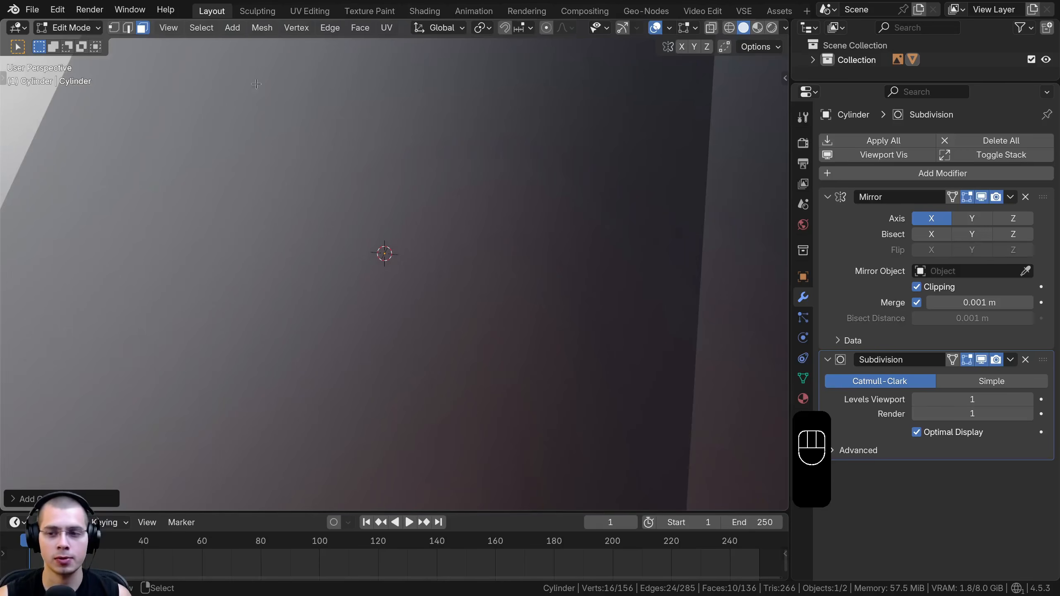
# With Mirror clipping temporarily turned off, scale the cylinder down and move it out beside the bat's body
pyautogui.scroll(-5, 236, 90)
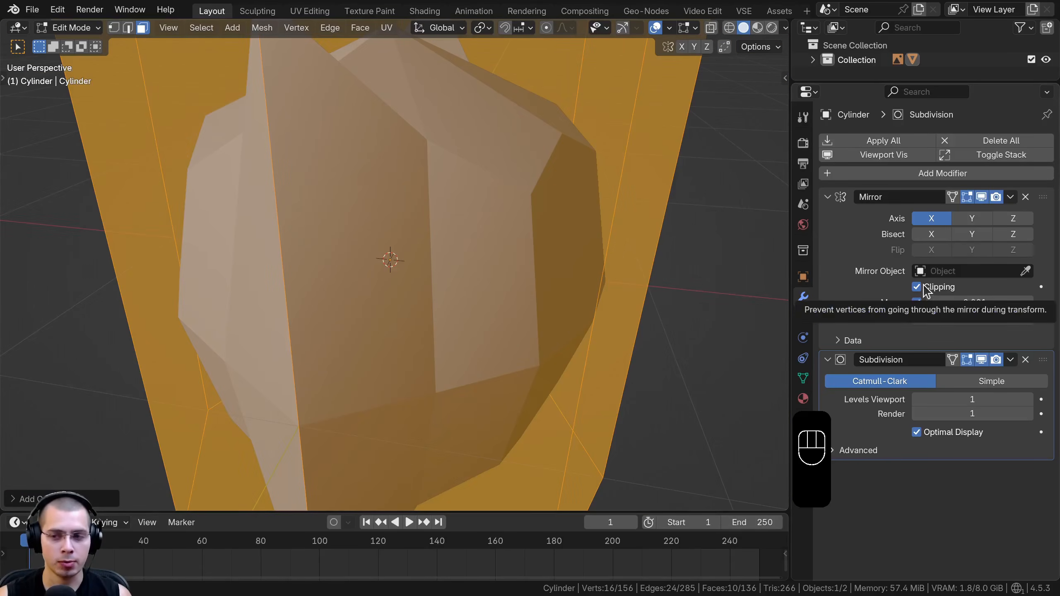
pyautogui.scroll(-5, 700, 248)
pyautogui.press('s')
pyautogui.click(486, 230)
pyautogui.press('g')
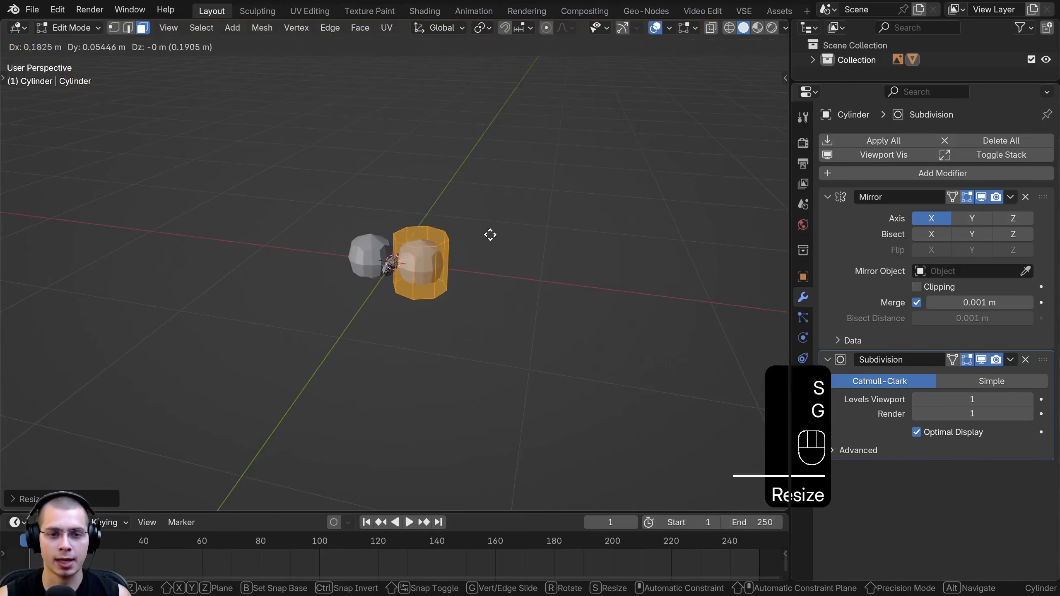
pyautogui.click(550, 239)
pyautogui.press('s')
pyautogui.click(460, 266)
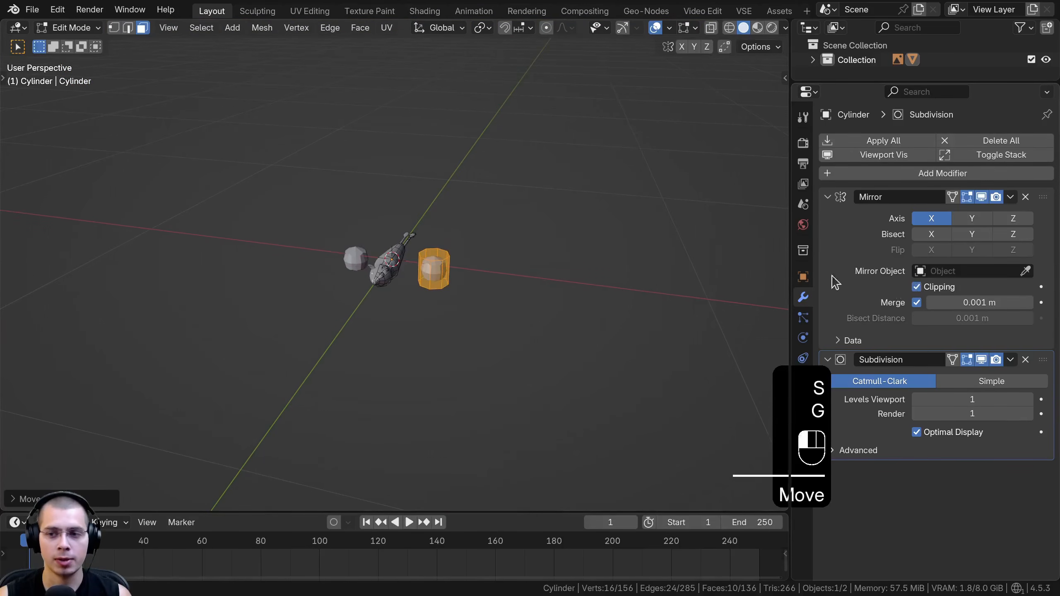
# Rotate the cylinder about the Y axis so it lies horizontally along the X axis
pyautogui.scroll(6, 568, 237)
pyautogui.press('r')
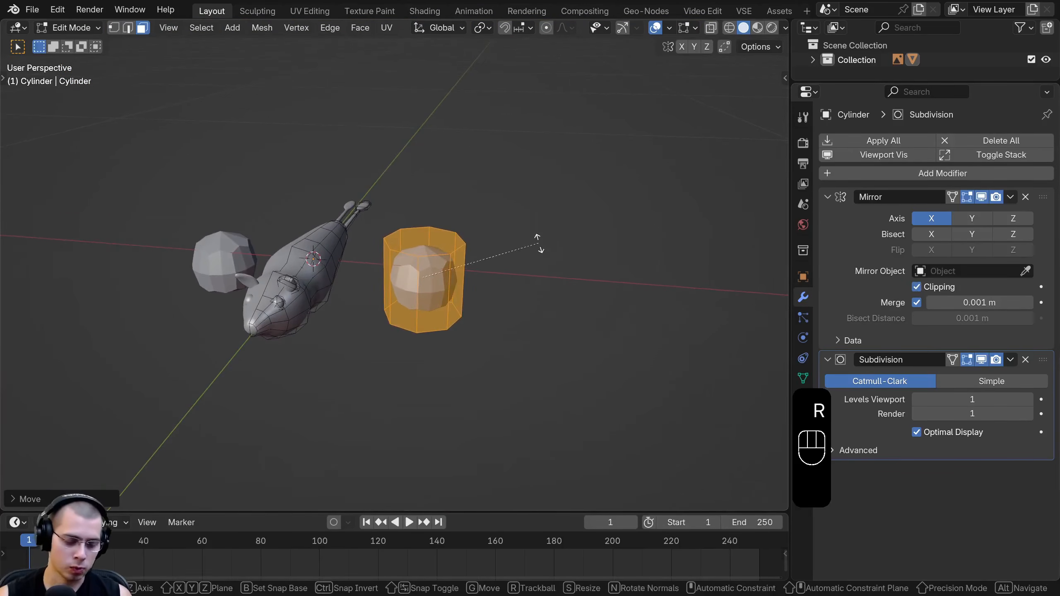
pyautogui.press('x')
pyautogui.press('y')
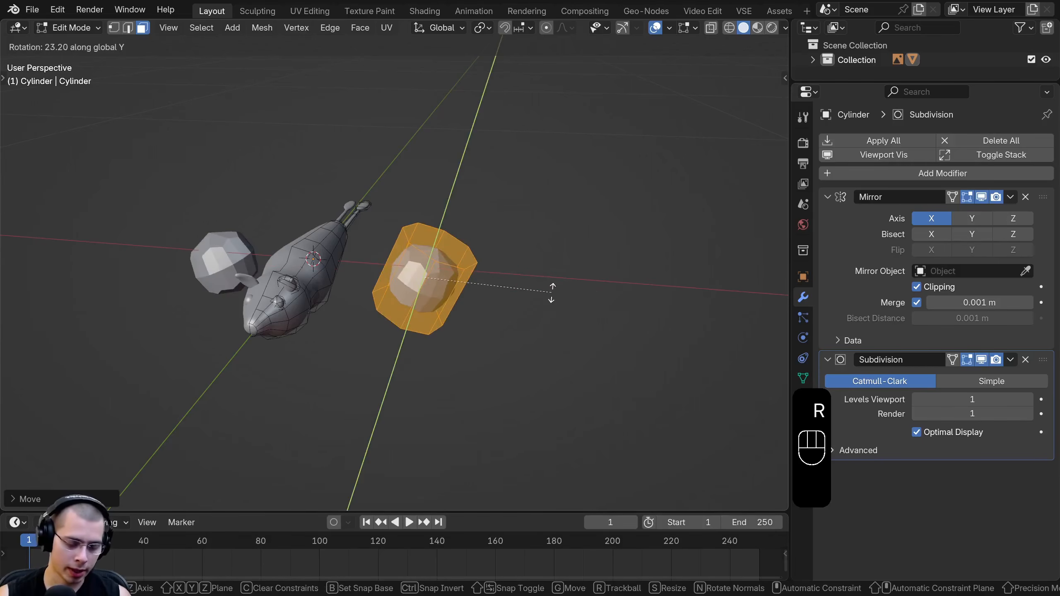
pyautogui.click(551, 292)
pyautogui.moveTo(542, 293); pyautogui.dragTo(363, 262, button='middle')
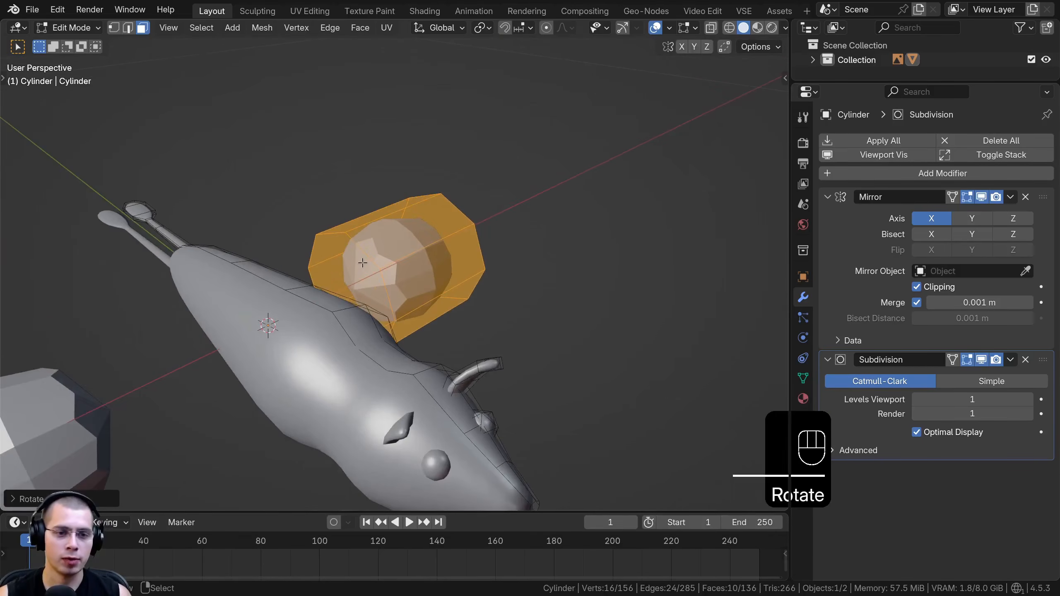
# Delete the cylinder's end face that points toward the body
pyautogui.click(363, 263)
pyautogui.press('x')
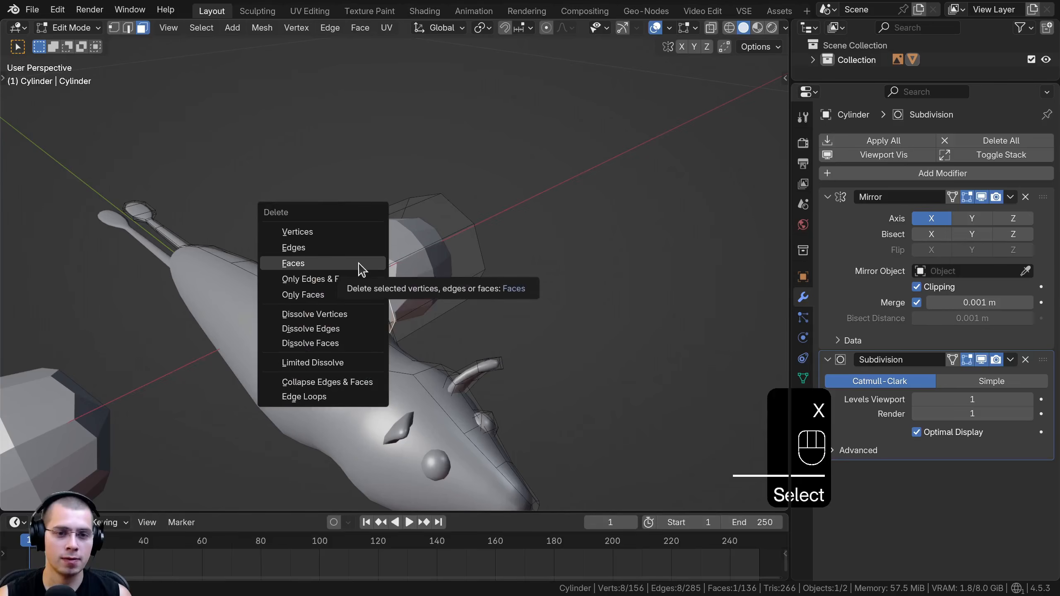
pyautogui.click(361, 264)
pyautogui.moveTo(426, 258); pyautogui.dragTo(462, 216, button='middle')
# Select the whole cylinder and scale it down greatly in a wireframe top view over the wing reference
pyautogui.press('l')
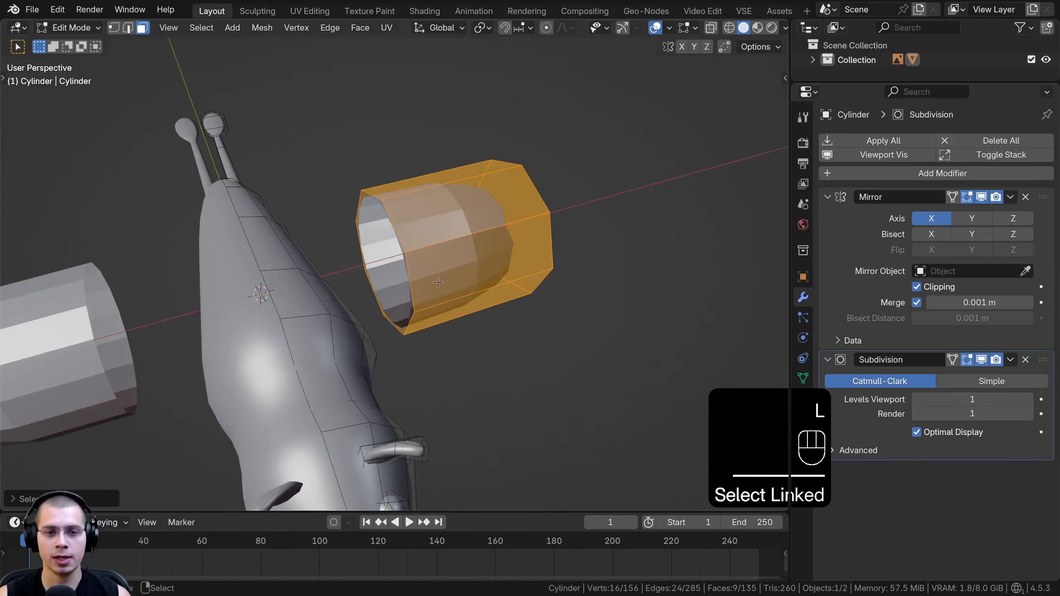
pyautogui.press('KP_7')
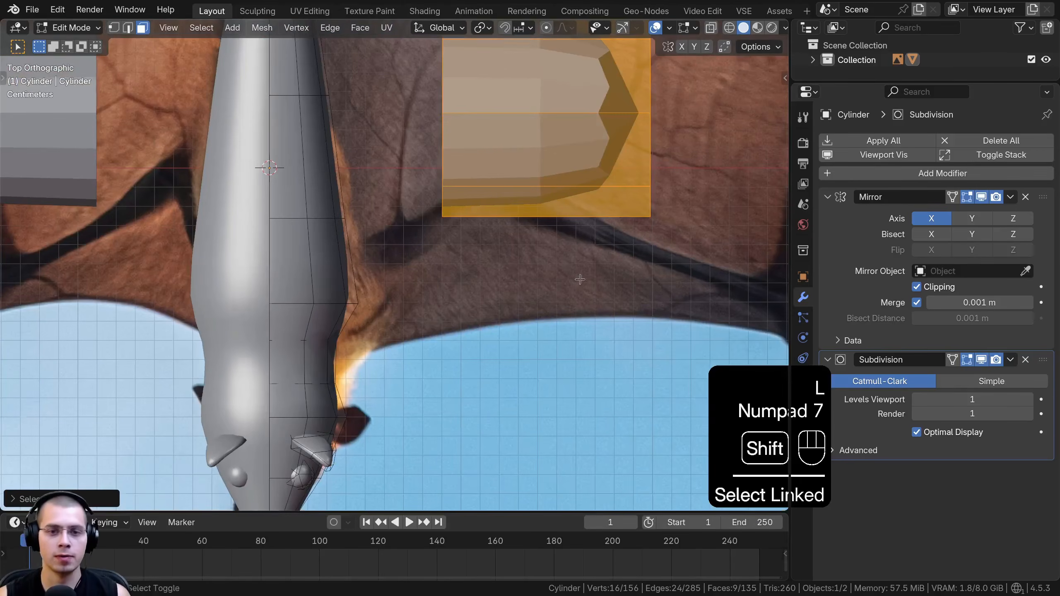
pyautogui.press('z')
pyautogui.click(407, 217)
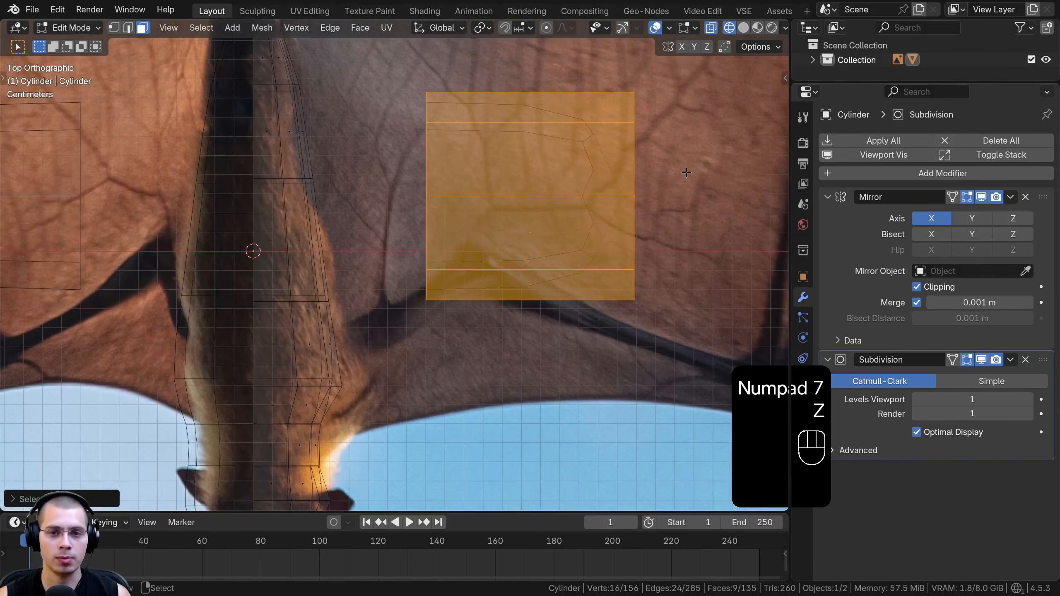
pyautogui.hotkey('ctrl', 'z')
pyautogui.press('s')
pyautogui.click(443, 246)
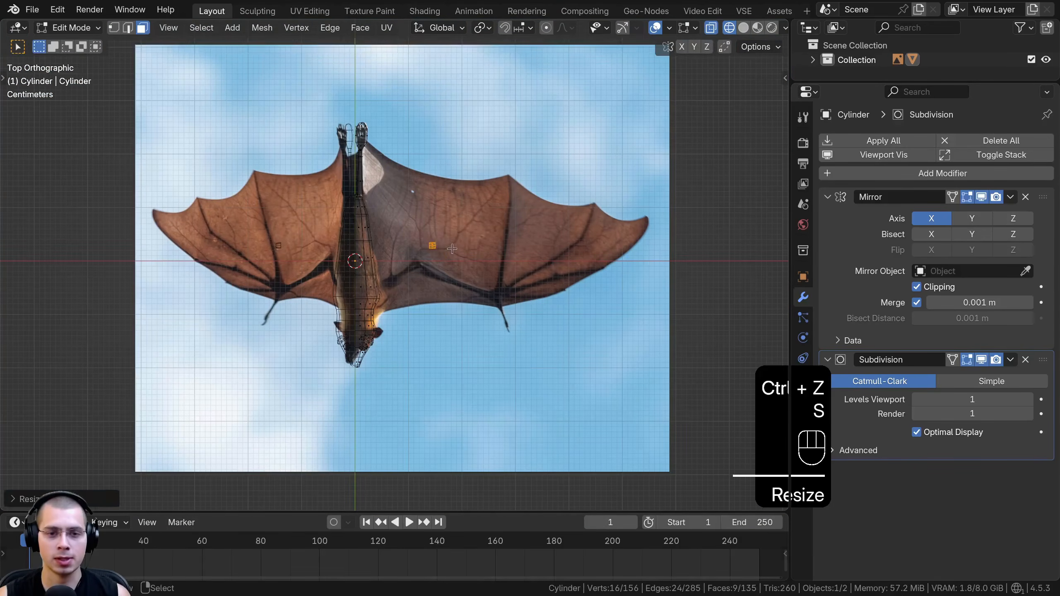
# Scale the cylinder along the X axis to form a long, thin bar for the arm bone
pyautogui.scroll(5, 484, 243)
pyautogui.press('s')
pyautogui.press('x')
pyautogui.click(736, 225)
pyautogui.press('s')
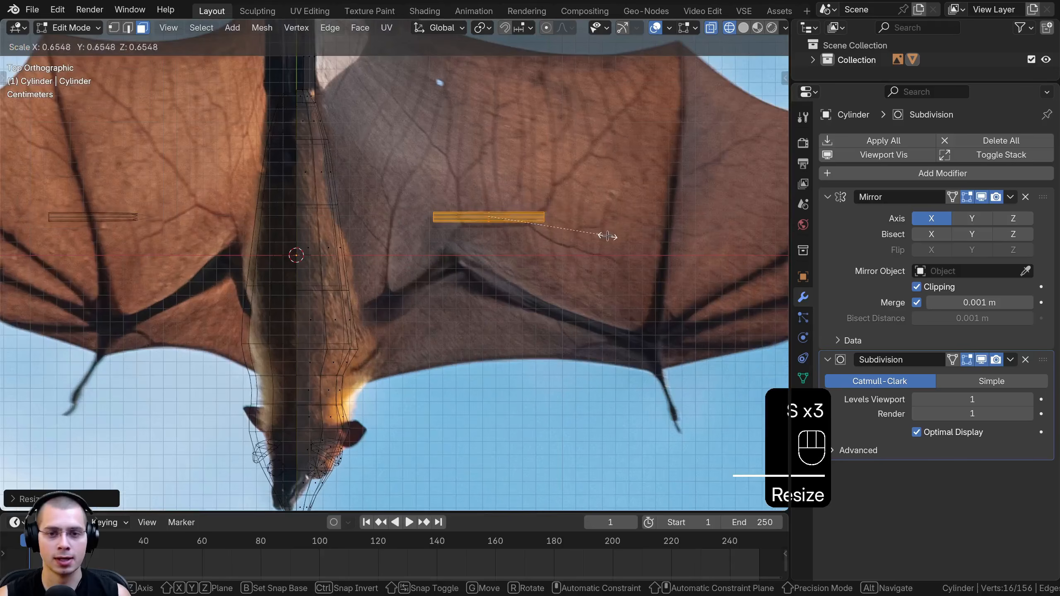
pyautogui.click(604, 234)
# Rotate, scale and move the bar so it follows the slanted upper arm bone in the reference
pyautogui.press('r')
pyautogui.click(569, 197)
pyautogui.press('g')
pyautogui.click(465, 277)
pyautogui.keyDown('shift'); pyautogui.moveTo(465, 277); pyautogui.dragTo(485, 244, button='middle'); pyautogui.keyUp('shift')
pyautogui.press('g')
pyautogui.click(486, 270)
pyautogui.press('s')
pyautogui.click(500, 275)
pyautogui.press('r')
pyautogui.click(508, 286)
pyautogui.press('g')
pyautogui.click(513, 278)
# Refine the bar's size and place its inner end inside the body at the shoulder
pyautogui.scroll(4, 501, 321)
pyautogui.press('s')
pyautogui.click(449, 253)
pyautogui.press('g')
pyautogui.click(438, 252)
pyautogui.press('g')
pyautogui.click(426, 260)
pyautogui.keyDown('shift'); pyautogui.moveTo(426, 261); pyautogui.dragTo(396, 267, button='middle'); pyautogui.keyUp('shift')
pyautogui.scroll(1, 425, 282)
# Select the bar's outer end vertices and move them along the upper arm toward the elbow
pyautogui.press('a')
pyautogui.press('a')
pyautogui.click(118, 31)
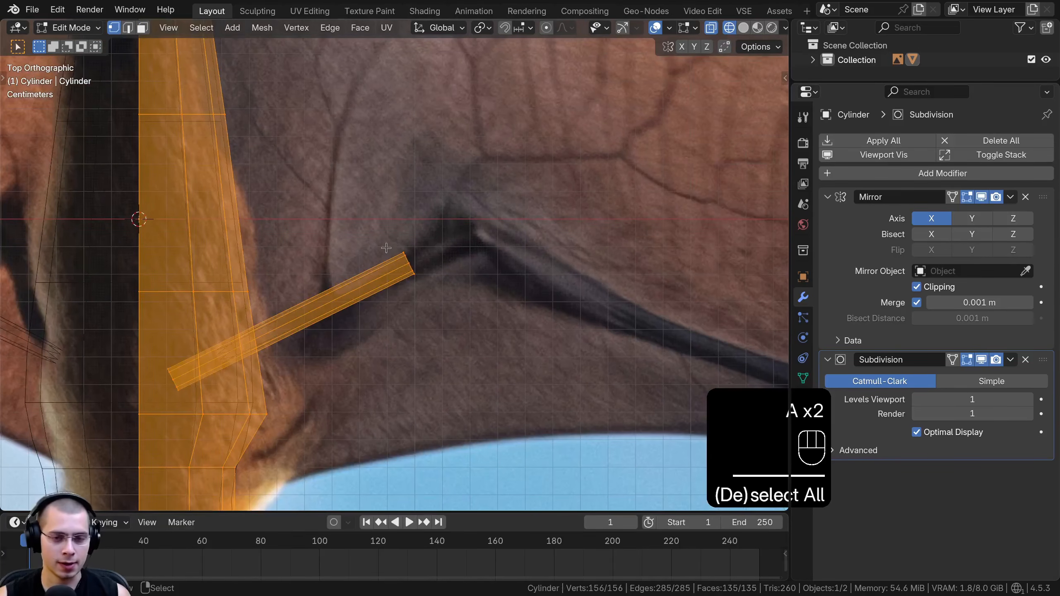
pyautogui.press('a')
pyautogui.keyDown('shift'); pyautogui.moveTo(359, 177); pyautogui.dragTo(352, 180, button='middle'); pyautogui.keyUp('shift')
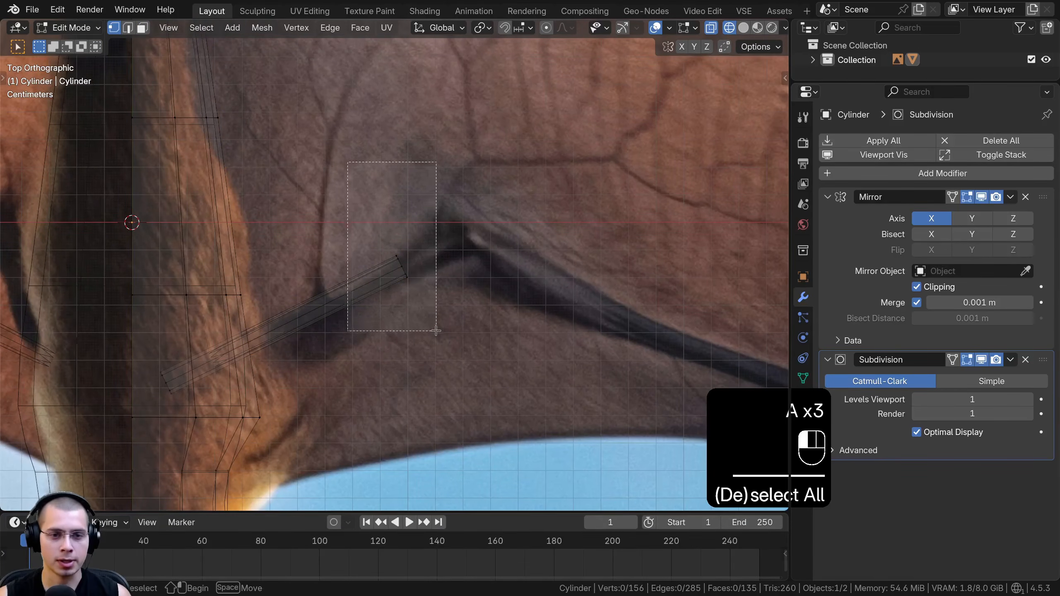
pyautogui.moveTo(436, 331); pyautogui.dragTo(436, 331)
pyautogui.scroll(2, 380, 297)
pyautogui.scroll(-1, 365, 282)
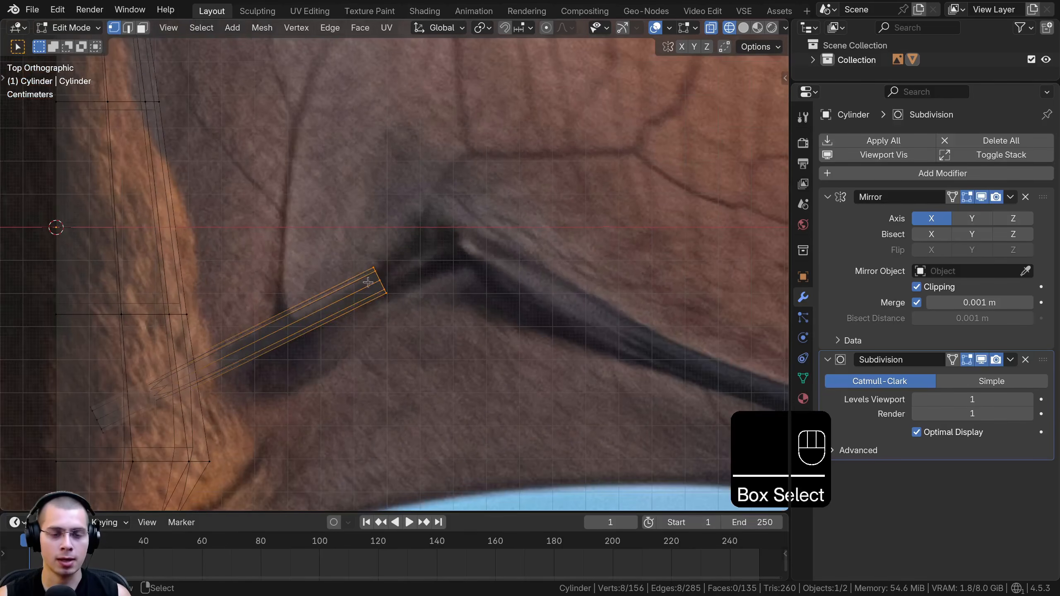
pyautogui.press('g')
pyautogui.click(447, 259)
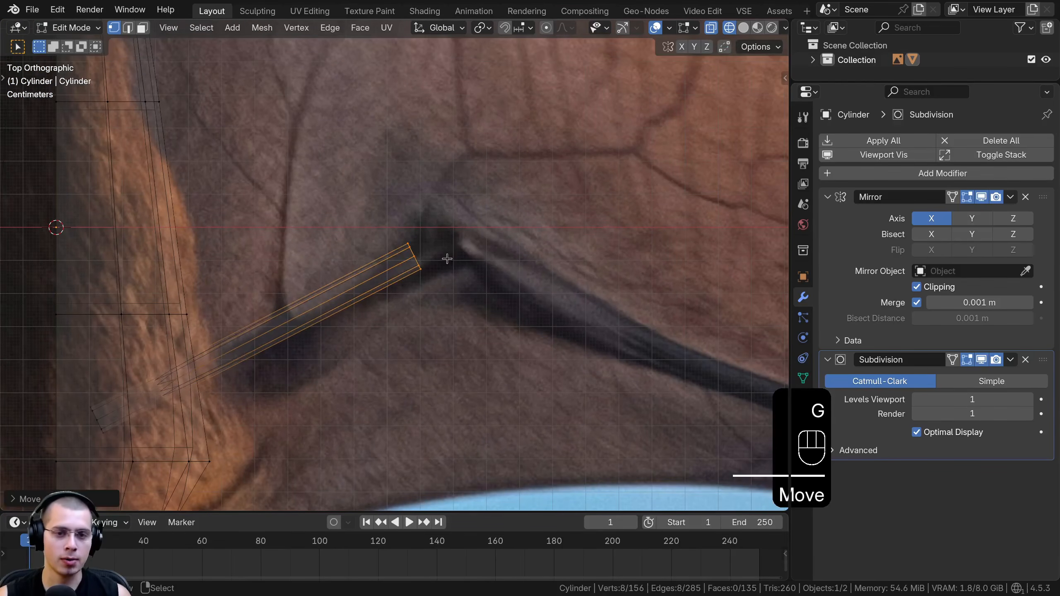
# Extrude the arm's end ring to the elbow and rotate it to follow the bend
pyautogui.press('e')
pyautogui.press('r')
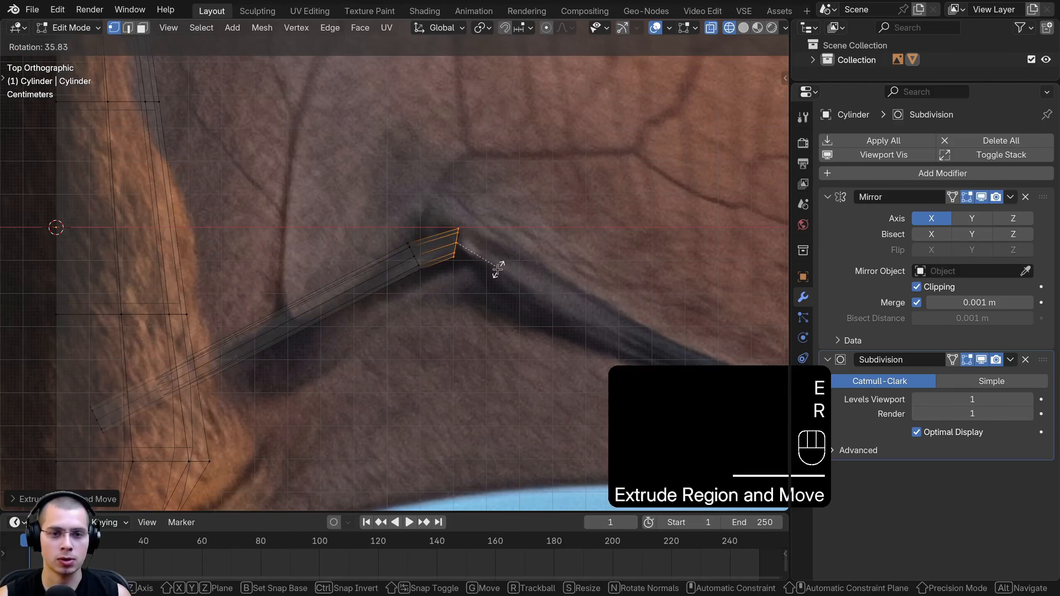
pyautogui.press('g')
pyautogui.click(478, 276)
pyautogui.keyDown('shift'); pyautogui.moveTo(501, 270); pyautogui.dragTo(299, 252, button='middle'); pyautogui.keyUp('shift')
# Extrude a short segment past the elbow, angling and placing it along the start of the forearm
pyautogui.press('e')
pyautogui.click(461, 286)
pyautogui.press('r')
pyautogui.click(446, 317)
pyautogui.press('g')
pyautogui.click(441, 351)
# Extrude the next forearm segment, rotating and positioning its end ring on the reference bone
pyautogui.scroll(-2, 299, 253)
pyautogui.press('e')
pyautogui.press('r')
pyautogui.press('g')
pyautogui.click(492, 329)
pyautogui.keyDown('shift'); pyautogui.moveTo(496, 330); pyautogui.dragTo(394, 294, button='middle'); pyautogui.keyUp('shift')
# Extrude the forearm to the wrist, then rotate, position and scale its end ring to match the reference
pyautogui.press('e')
pyautogui.click(482, 326)
pyautogui.press('r')
pyautogui.click(458, 297)
pyautogui.press('g')
pyautogui.click(467, 299)
pyautogui.press('s')
pyautogui.click(459, 286)
pyautogui.press('r')
pyautogui.press('s')
pyautogui.click(472, 295)
pyautogui.keyDown('shift'); pyautogui.moveTo(472, 295); pyautogui.dragTo(438, 296, button='middle'); pyautogui.keyUp('shift')
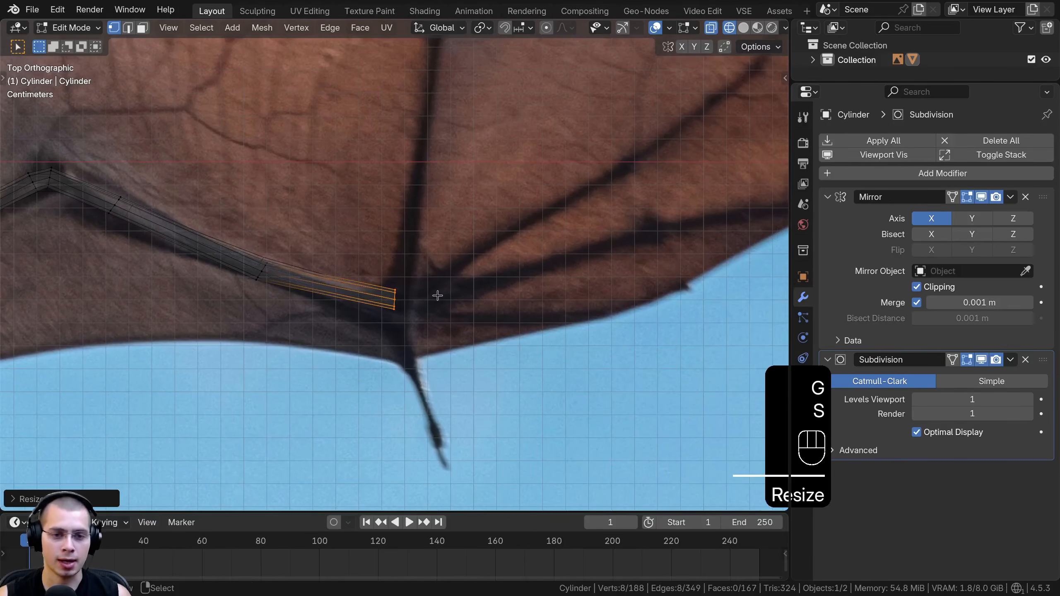
# Extrude a short segment beyond the wrist, scaling and rotating its end ring toward the lowest long finger
pyautogui.click(480, 284)
pyautogui.press('s')
pyautogui.click(474, 281)
pyautogui.press('r')
pyautogui.click(467, 281)
pyautogui.press('g')
pyautogui.click(472, 283)
pyautogui.keyDown('shift'); pyautogui.moveTo(655, 251); pyautogui.dragTo(382, 290, button='middle'); pyautogui.keyUp('shift')
# Extrude the first segment of the finger bone from the wrist, then scale, rotate and position its end ring
pyautogui.click(476, 289)
pyautogui.press('s')
pyautogui.press('r')
pyautogui.click(441, 282)
pyautogui.press('g')
pyautogui.click(441, 278)
# Extrude the finger to the knuckle shown in the reference and scale its end ring smaller
pyautogui.press('e')
pyautogui.click(505, 256)
pyautogui.scroll(2, 544, 272)
pyautogui.press('s')
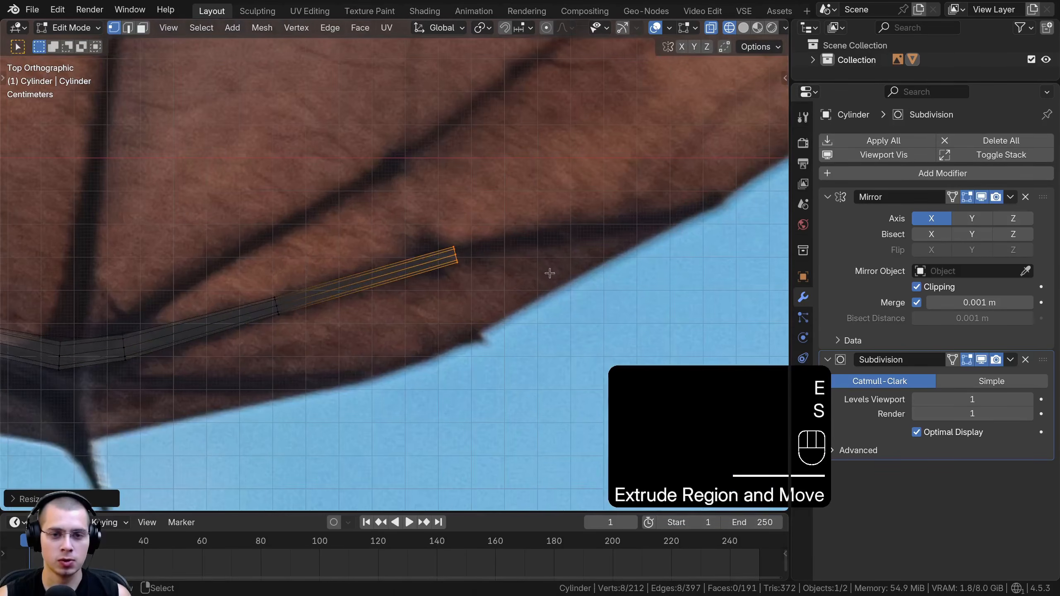
pyautogui.click(543, 272)
pyautogui.keyDown('shift'); pyautogui.moveTo(538, 273); pyautogui.dragTo(391, 320, button='middle'); pyautogui.keyUp('shift')
# Extrude the finger past the knuckle, tapering and rotating its end ring to follow the dark bone line
pyautogui.press('e')
pyautogui.click(538, 285)
pyautogui.press('s')
pyautogui.click(504, 289)
pyautogui.press('r')
pyautogui.press('g')
pyautogui.click(511, 292)
pyautogui.press('r')
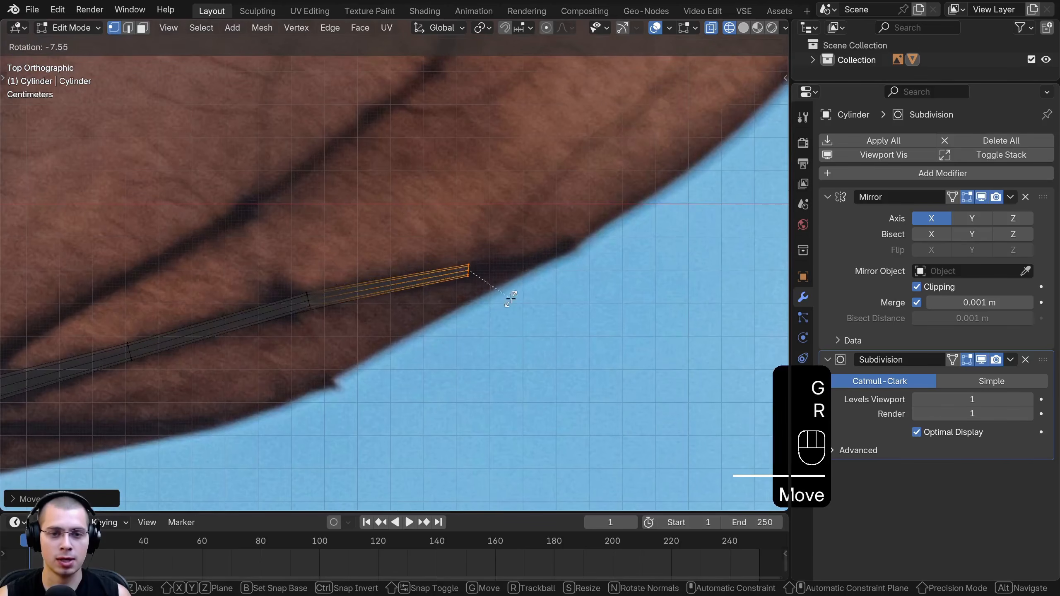
pyautogui.click(516, 296)
# Extrude the finger almost to the wing edge, rotating and positioning its end ring along the bone
pyautogui.press('e')
pyautogui.click(626, 271)
pyautogui.press('r')
pyautogui.click(623, 255)
pyautogui.press('g')
pyautogui.click(596, 264)
pyautogui.keyDown('shift'); pyautogui.moveTo(590, 265); pyautogui.dragTo(414, 294, button='middle'); pyautogui.keyUp('shift')
pyautogui.scroll(3, 416, 293)
pyautogui.press('g')
pyautogui.click(449, 292)
# Extrude a short, narrower tip at the finger's end and check its smoothed shape in Object Mode
pyautogui.press('e')
pyautogui.click(463, 287)
pyautogui.press('g')
pyautogui.click(464, 289)
pyautogui.press('s')
pyautogui.click(434, 290)
pyautogui.click(338, 288)
pyautogui.press('Tab')
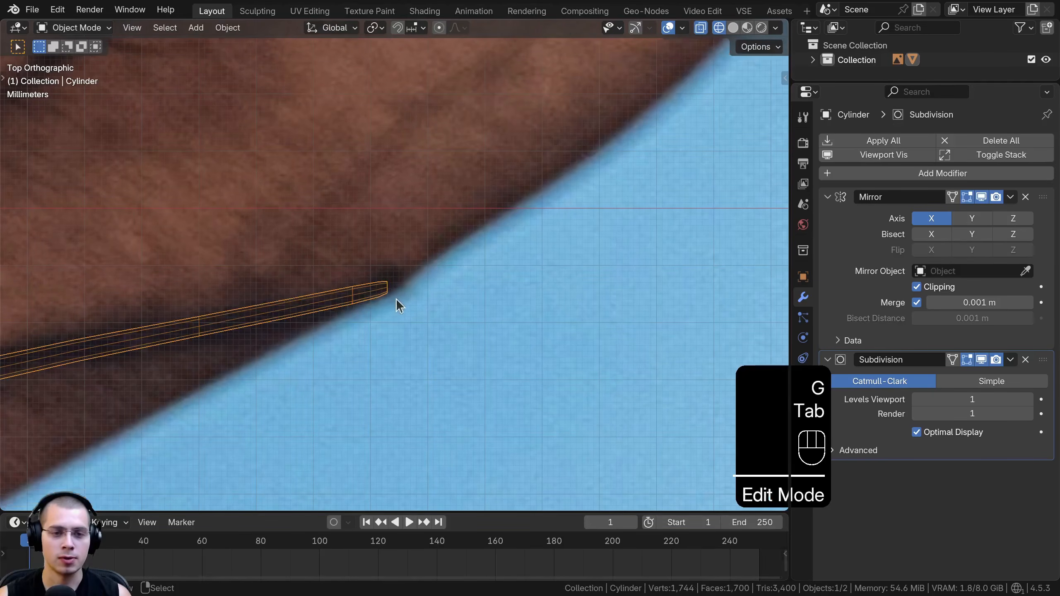
pyautogui.scroll(5, 371, 295)
pyautogui.press('Tab')
pyautogui.keyDown('shift'); pyautogui.moveTo(385, 312); pyautogui.dragTo(395, 305, button='middle'); pyautogui.keyUp('shift')
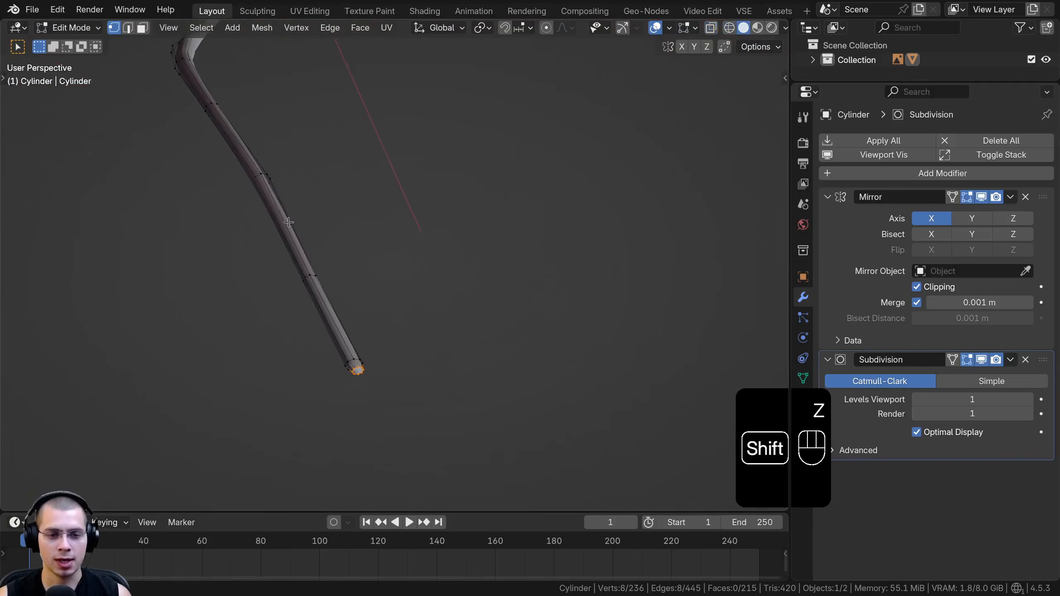
# Fill the open end of the fingertip with a face and adjust the tip's position
pyautogui.moveTo(293, 208); pyautogui.dragTo(305, 103, button='middle')
pyautogui.keyDown('shift'); pyautogui.moveTo(305, 103); pyautogui.dragTo(433, 271, button='middle'); pyautogui.keyUp('shift')
pyautogui.press('KP_2')
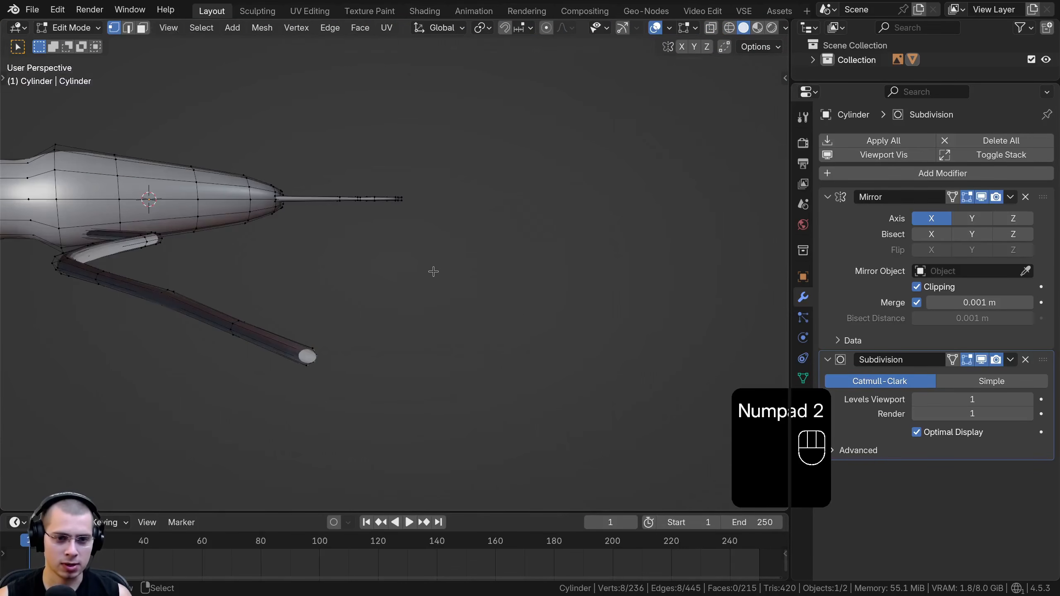
pyautogui.press('KP_5')
pyautogui.scroll(1, 398, 169)
pyautogui.keyDown('shift'); pyautogui.moveTo(317, 430); pyautogui.dragTo(538, 280, button='middle'); pyautogui.keyUp('shift')
pyautogui.scroll(1, 435, 225)
pyautogui.keyDown('shift'); pyautogui.moveTo(539, 280); pyautogui.dragTo(654, 392, button='middle'); pyautogui.keyUp('shift')
pyautogui.moveTo(386, 173)
pyautogui.keyDown('shift'); pyautogui.mouseDown(button='middle')
pyautogui.moveTo(430, 244)
pyautogui.moveTo(430, 232)
pyautogui.mouseUp(button='middle'); pyautogui.keyUp('shift')
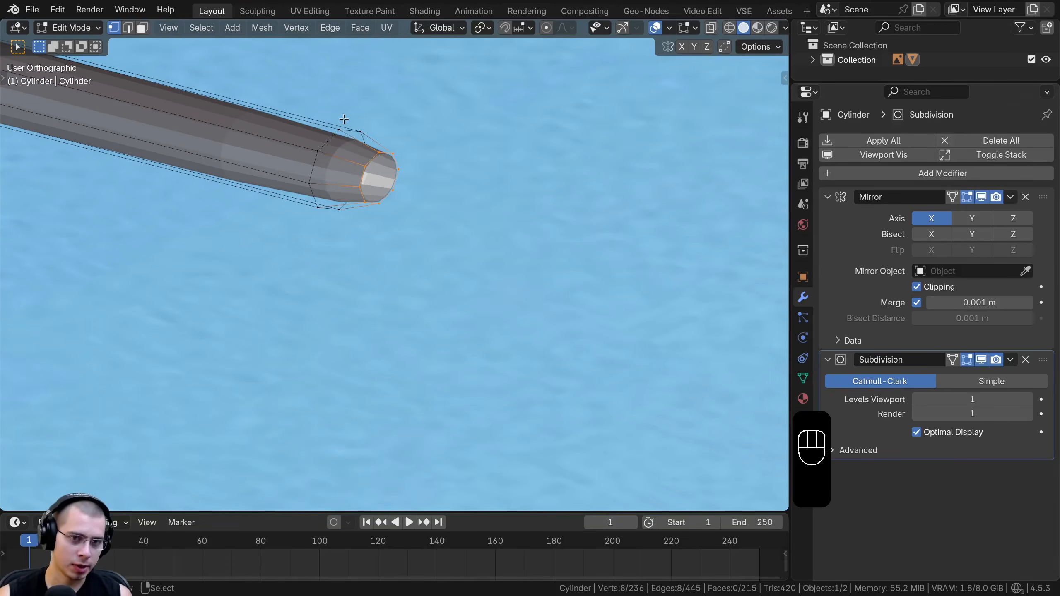
pyautogui.press('f')
pyautogui.scroll(-5, 385, 192)
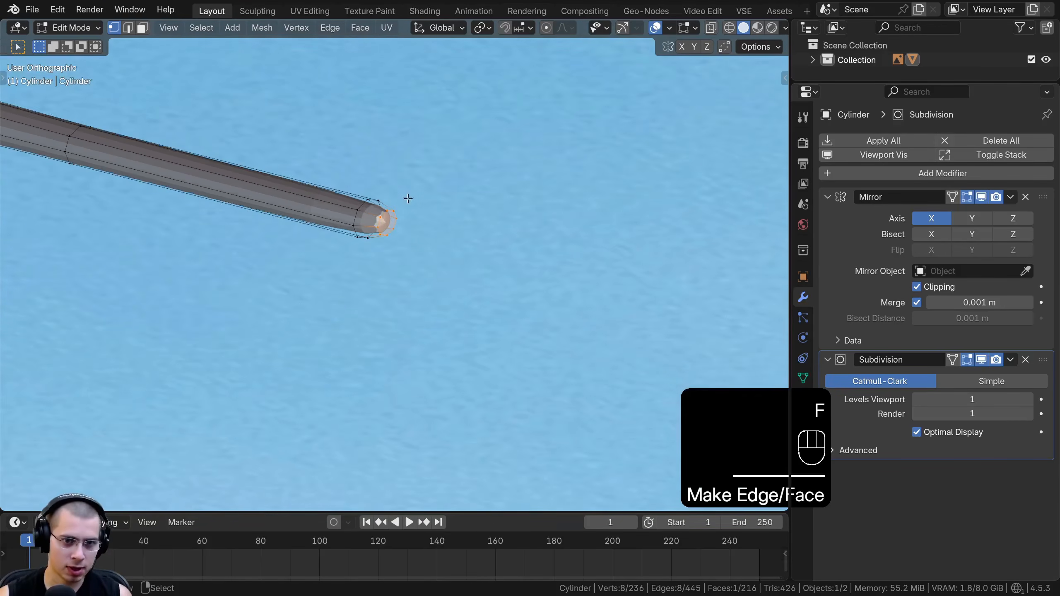
pyautogui.press('g')
pyautogui.click(383, 213)
pyautogui.press('Tab')
pyautogui.scroll(-6, 355, 209)
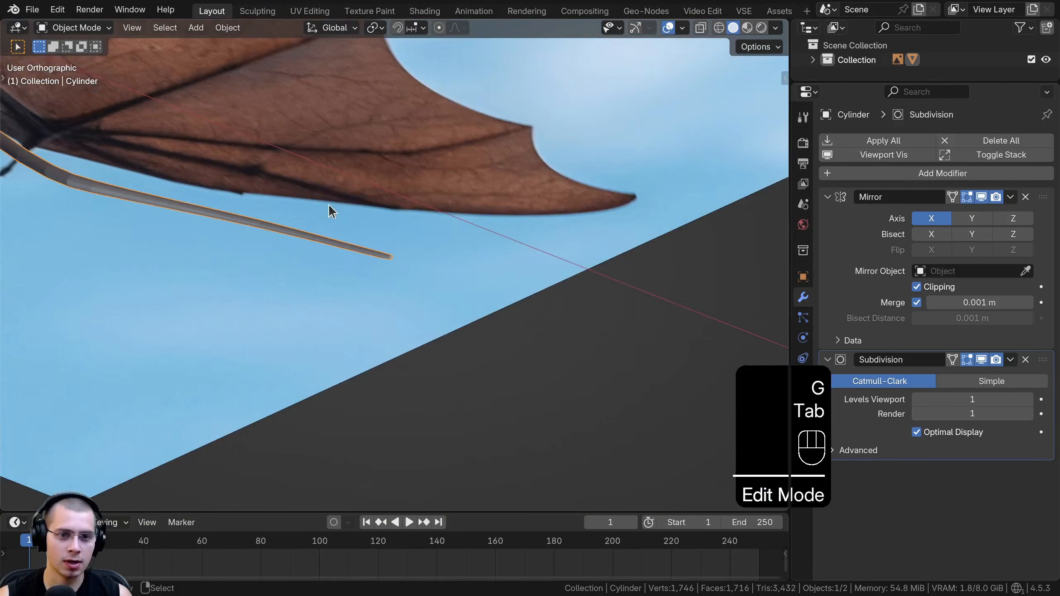
# Duplicate the outer segments of the first finger and move the copy toward the middle point on the wing's edge
pyautogui.scroll(2, 449, 255)
pyautogui.press('KP_7')
pyautogui.press('Tab')
pyautogui.scroll(1, 425, 254)
pyautogui.keyDown('shift'); pyautogui.moveTo(425, 254); pyautogui.dragTo(564, 337, button='middle'); pyautogui.keyUp('shift')
pyautogui.moveTo(368, 279)
pyautogui.keyDown('shift'); pyautogui.mouseDown(button='middle')
pyautogui.moveTo(370, 343)
pyautogui.moveTo(377, 334)
pyautogui.mouseUp(button='middle'); pyautogui.keyUp('shift')
pyautogui.press('z')
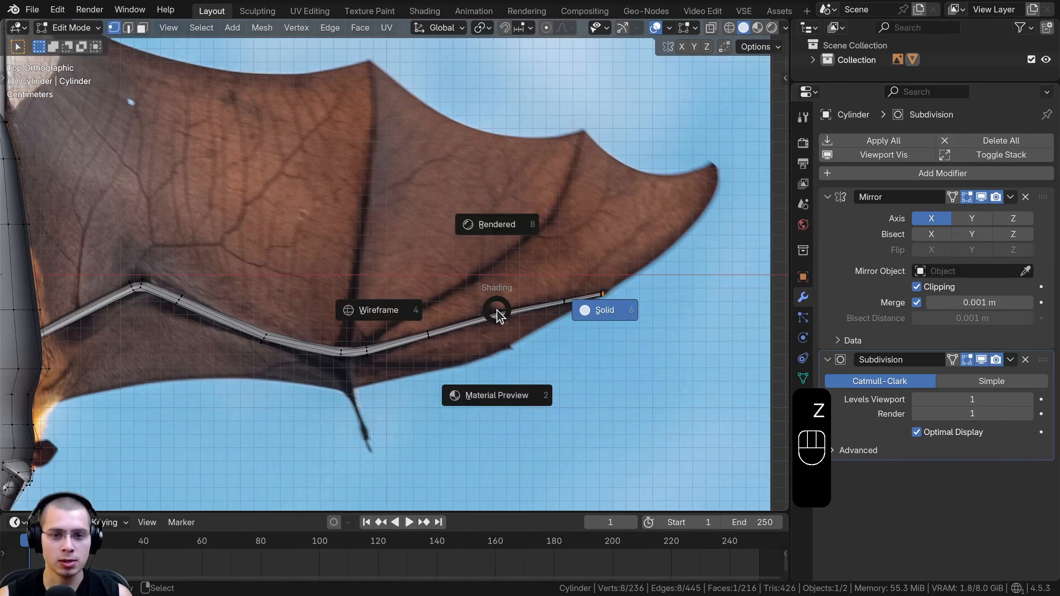
pyautogui.moveTo(416, 149); pyautogui.dragTo(635, 355)
pyautogui.keyDown('shift'); pyautogui.moveTo(534, 314); pyautogui.dragTo(535, 347, button='middle'); pyautogui.keyUp('shift')
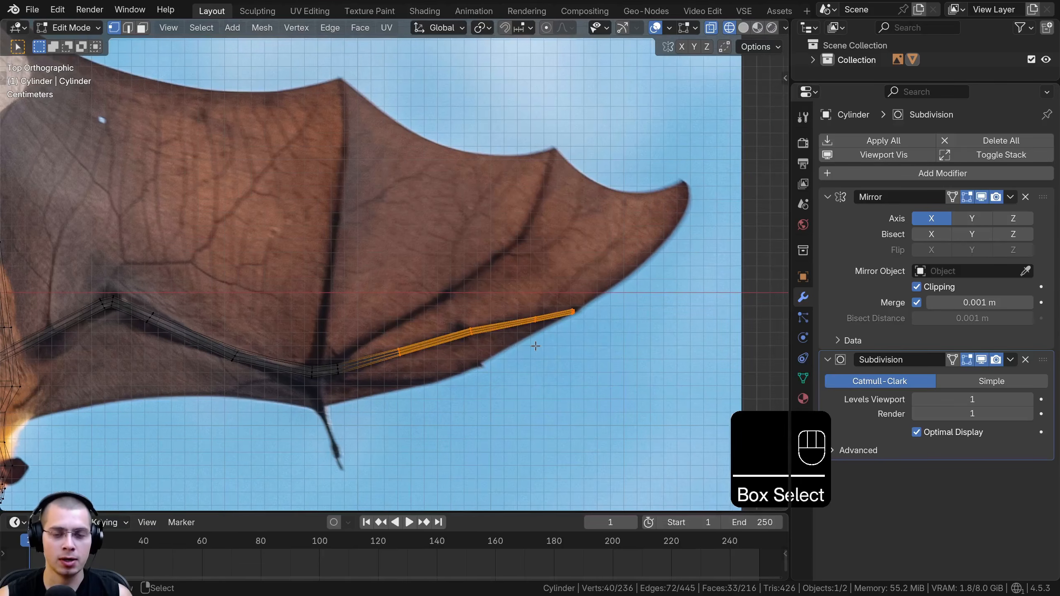
pyautogui.hotkey('shift', 'd')
pyautogui.click(531, 132)
pyautogui.keyDown('shift'); pyautogui.moveTo(532, 136); pyautogui.dragTo(444, 173, button='middle'); pyautogui.keyUp('shift')
# Rotate and position the copied segments so the fingertip meets the wing point and follows the second bone
pyautogui.scroll(2, 455, 180)
pyautogui.moveTo(485, 232)
pyautogui.keyDown('shift'); pyautogui.mouseDown(button='middle')
pyautogui.moveTo(479, 278)
pyautogui.moveTo(499, 231)
pyautogui.mouseUp(button='middle'); pyautogui.keyUp('shift')
pyautogui.press('r')
pyautogui.click(451, 175)
pyautogui.press('g')
pyautogui.click(552, 232)
# Rotate and move the copy's middle ring onto the bend in the second finger bone
pyautogui.moveTo(378, 254); pyautogui.dragTo(474, 284)
pyautogui.press('r')
pyautogui.click(461, 284)
pyautogui.press('g')
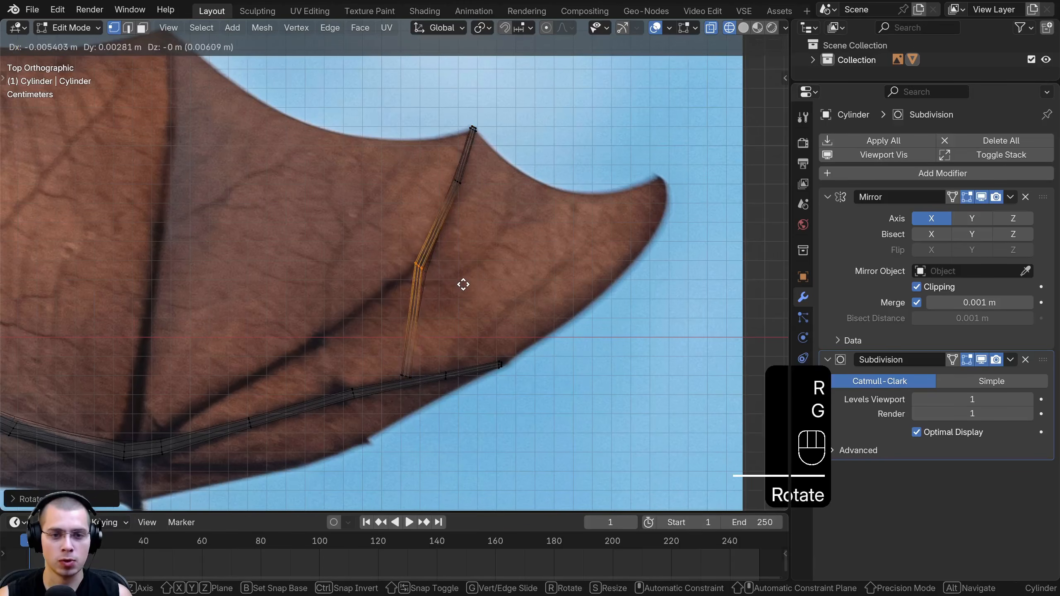
pyautogui.click(388, 349)
# Move and rotate the second finger's inner end ring along the dark bone line and realign its knuckle ring
pyautogui.moveTo(414, 382); pyautogui.dragTo(419, 387)
pyautogui.press('g')
pyautogui.click(358, 360)
pyautogui.press('r')
pyautogui.click(355, 389)
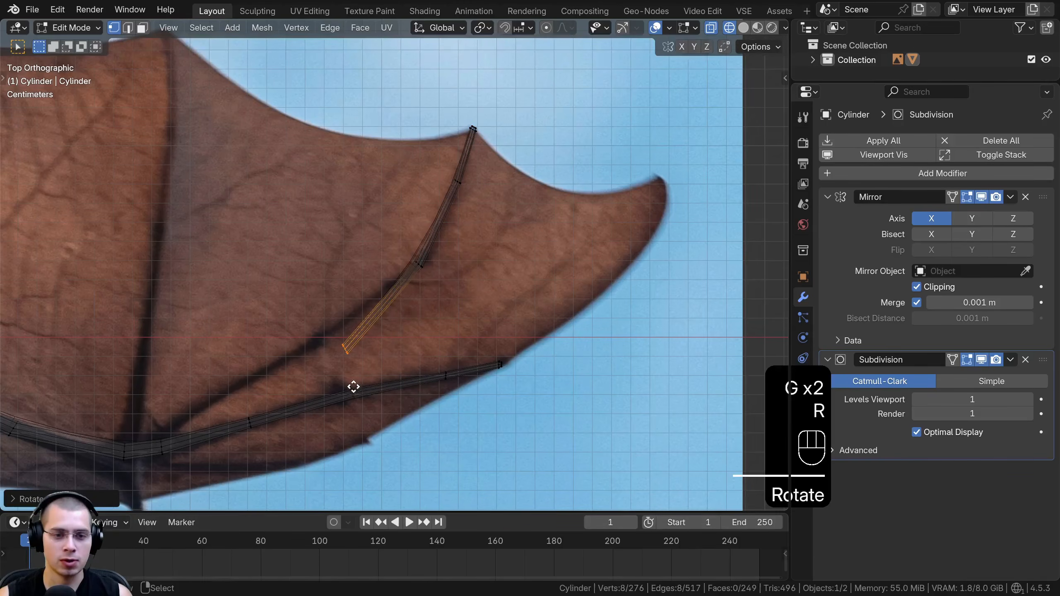
pyautogui.press('g')
pyautogui.click(338, 374)
pyautogui.moveTo(391, 242); pyautogui.dragTo(449, 282)
pyautogui.press('g')
pyautogui.click(455, 279)
# Extrude the second finger's inner end ring in two segments along the bone to the wrist
pyautogui.keyDown('shift'); pyautogui.moveTo(455, 278); pyautogui.dragTo(562, 208, button='middle'); pyautogui.keyUp('shift')
pyautogui.moveTo(486, 247); pyautogui.dragTo(411, 326)
pyautogui.scroll(3, 310, 352)
pyautogui.press('a')
pyautogui.moveTo(518, 196); pyautogui.dragTo(568, 224)
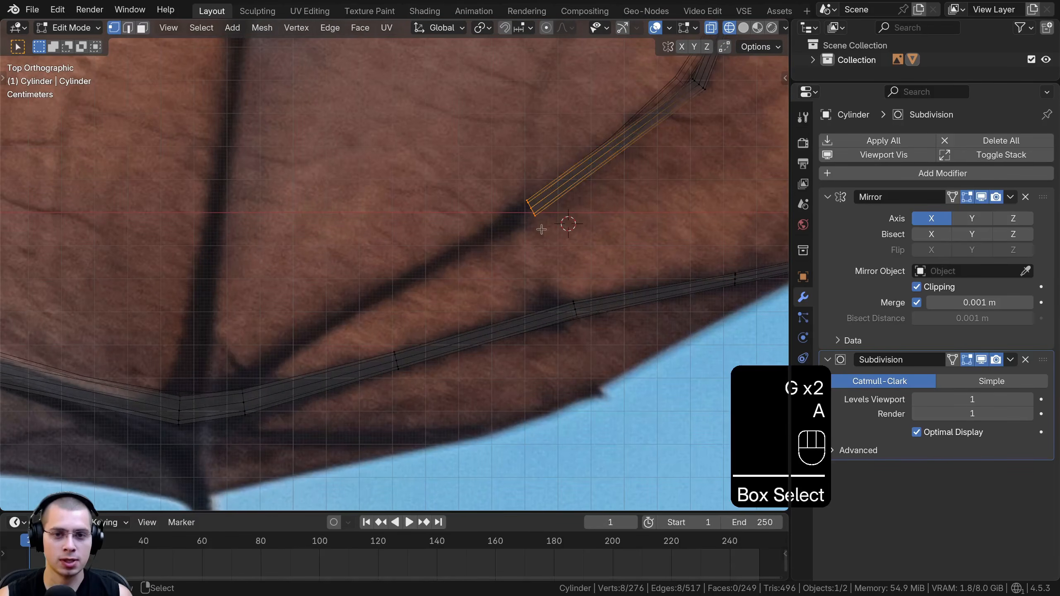
pyautogui.press('e')
pyautogui.click(371, 326)
pyautogui.keyDown('shift'); pyautogui.moveTo(364, 330); pyautogui.dragTo(457, 241, button='middle'); pyautogui.keyUp('shift')
pyautogui.press('e')
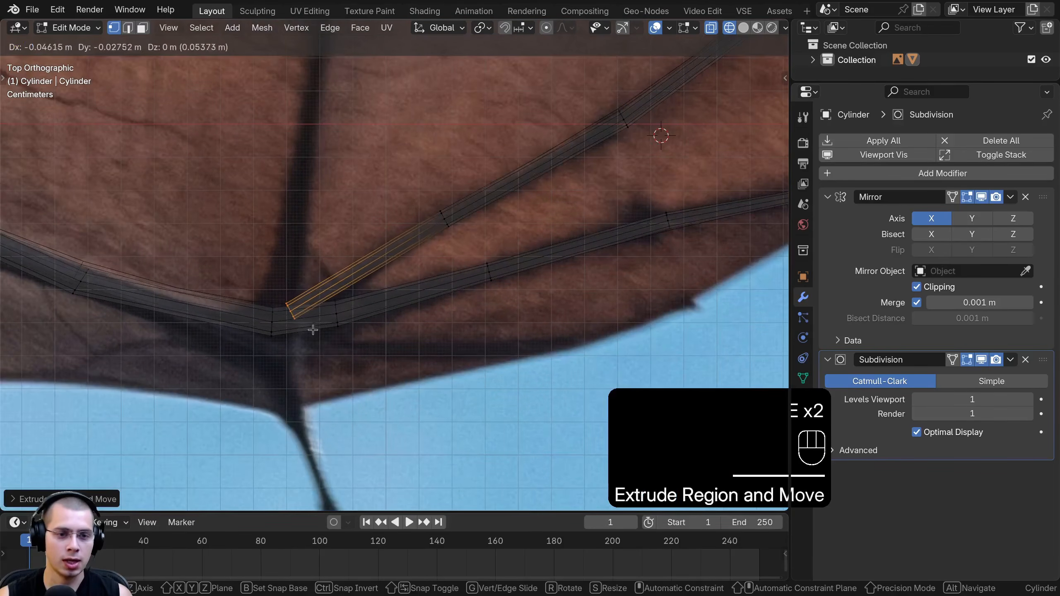
pyautogui.click(314, 330)
# Rotate and move the second finger's base ring to line it up with the wrist joint
pyautogui.press('r')
pyautogui.click(321, 323)
pyautogui.press('g')
pyautogui.click(304, 331)
pyautogui.press('r')
pyautogui.click(283, 301)
pyautogui.moveTo(298, 326)
pyautogui.keyDown('shift'); pyautogui.mouseDown(button='middle')
pyautogui.moveTo(342, 374)
pyautogui.moveTo(395, 353)
pyautogui.moveTo(433, 291)
pyautogui.moveTo(433, 267)
pyautogui.moveTo(419, 302)
pyautogui.moveTo(284, 349)
pyautogui.mouseUp(button='middle'); pyautogui.keyUp('shift')
# Move the second finger's base ring into the wrist and scale it to fit the arm in solid shading
pyautogui.scroll(-1, 314, 299)
pyautogui.press('z')
pyautogui.scroll(1, 419, 301)
pyautogui.press('g')
pyautogui.click(348, 325)
pyautogui.moveTo(355, 324); pyautogui.dragTo(445, 234, button='middle')
pyautogui.moveTo(396, 272); pyautogui.dragTo(368, 412, button='middle')
pyautogui.press('s')
pyautogui.click(404, 184)
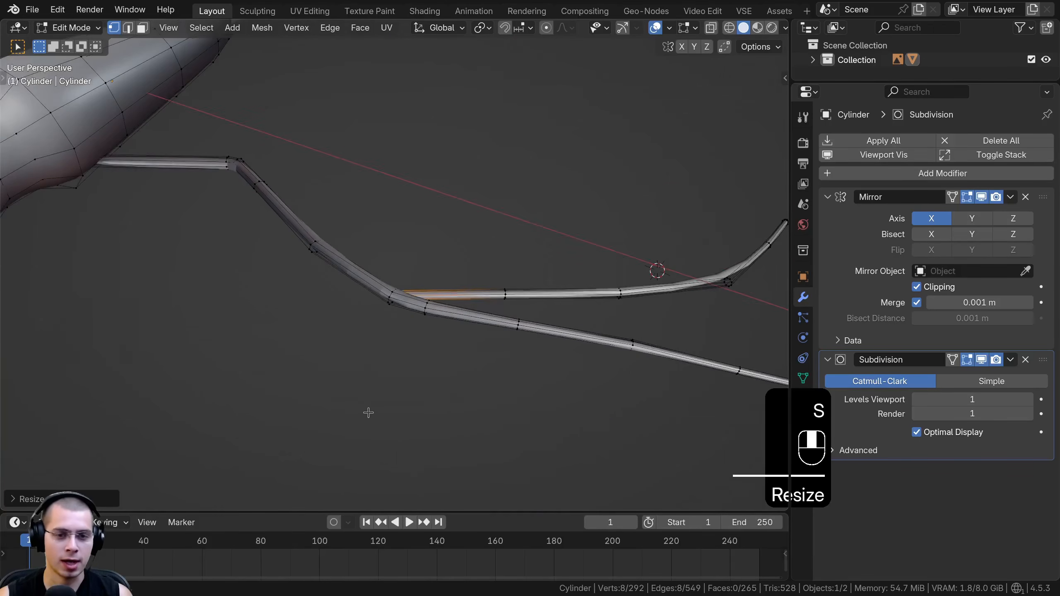
# Duplicate the second finger's tip segments in wireframe from the top view for the third finger
pyautogui.press('KP_7')
pyautogui.scroll(-6, 390, 391)
pyautogui.keyDown('shift'); pyautogui.moveTo(424, 337); pyautogui.dragTo(426, 390, button='middle'); pyautogui.keyUp('shift')
pyautogui.press('z')
pyautogui.press('a')
pyautogui.scroll(1, 493, 281)
pyautogui.scroll(3, 492, 281)
pyautogui.press('b')
pyautogui.moveTo(497, 137); pyautogui.dragTo(666, 193)
pyautogui.hotkey('shift', 'd')
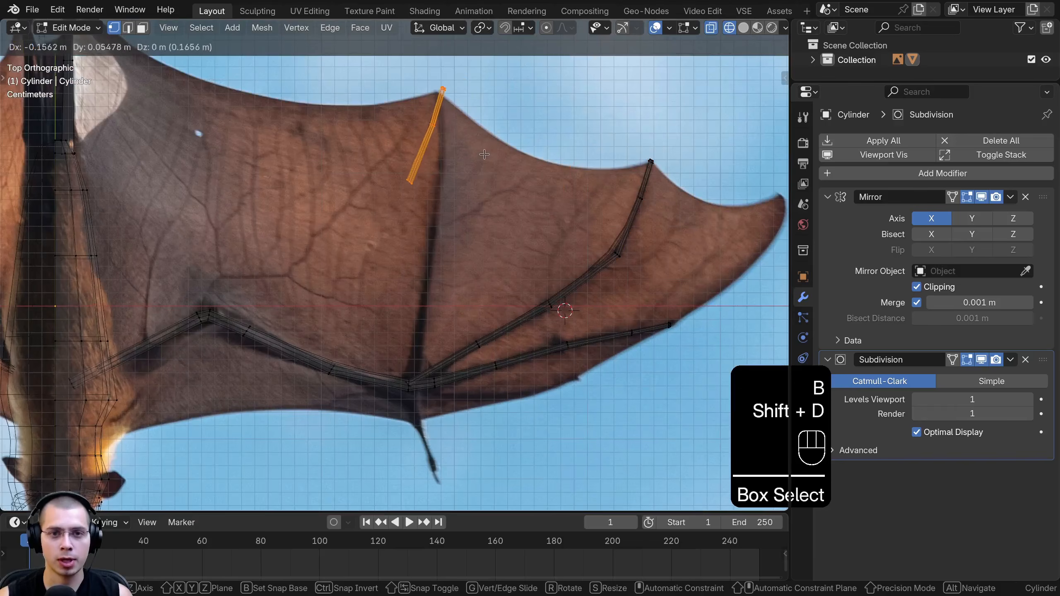
# Rotate and position the copied tip at the inner wing point along the near-vertical third bone
pyautogui.press('r')
pyautogui.press('g')
pyautogui.press('r')
pyautogui.press('g')
pyautogui.click(420, 172)
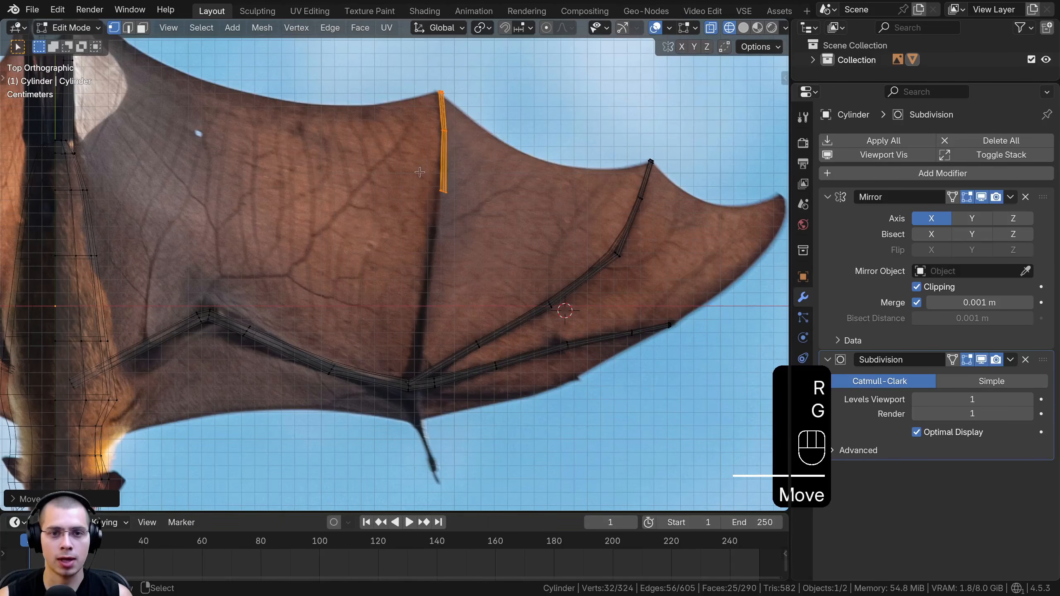
# Extrude the third finger toward the wrist, scaling and positioning its end ring to match the bone
pyautogui.press('s')
pyautogui.click(463, 191)
pyautogui.press('e')
pyautogui.click(456, 290)
pyautogui.keyDown('shift'); pyautogui.moveTo(456, 290); pyautogui.dragTo(451, 212, button='middle'); pyautogui.keyUp('shift')
pyautogui.press('g')
pyautogui.press('s')
pyautogui.click(466, 205)
# Extrude another third-finger segment almost to the wrist and widen its end ring
pyautogui.press('e')
pyautogui.click(448, 286)
pyautogui.press('s')
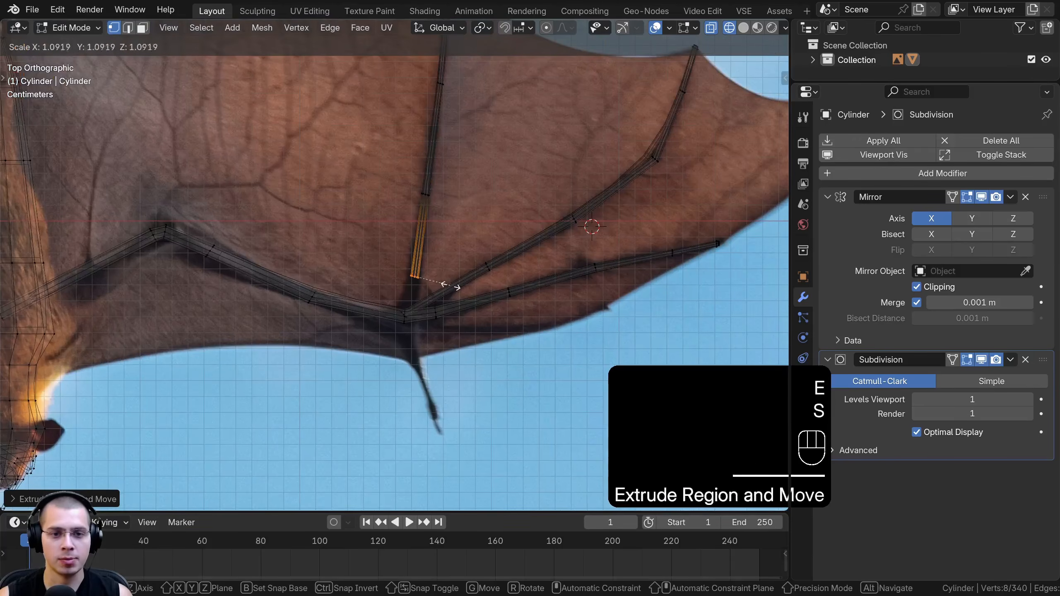
pyautogui.press('s')
pyautogui.click(444, 273)
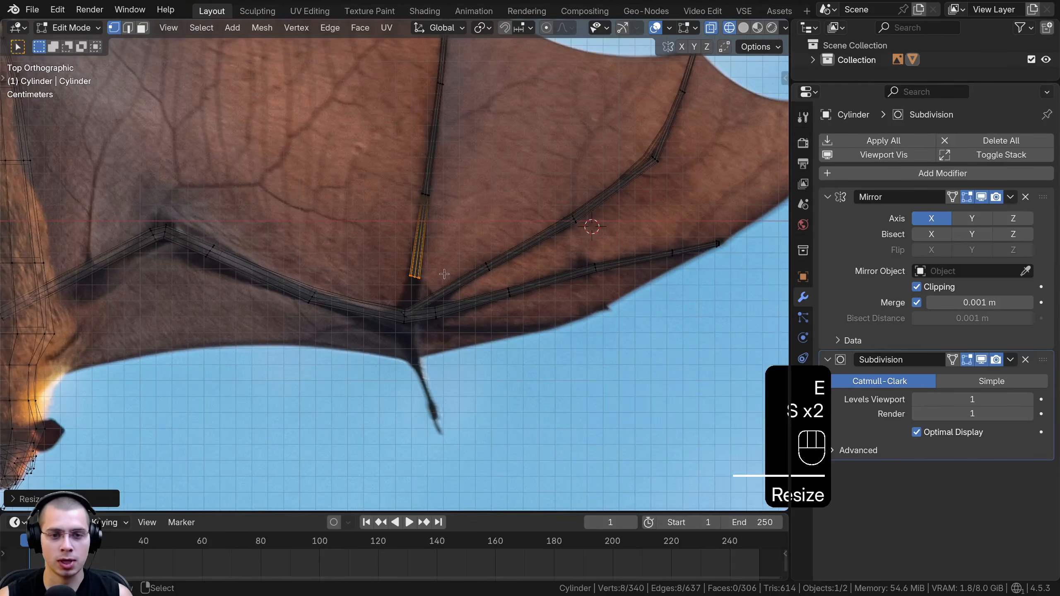
# Extrude the third finger into the wrist joint, scaling, rotating and positioning its base ring
pyautogui.scroll(3, 420, 304)
pyautogui.press('e')
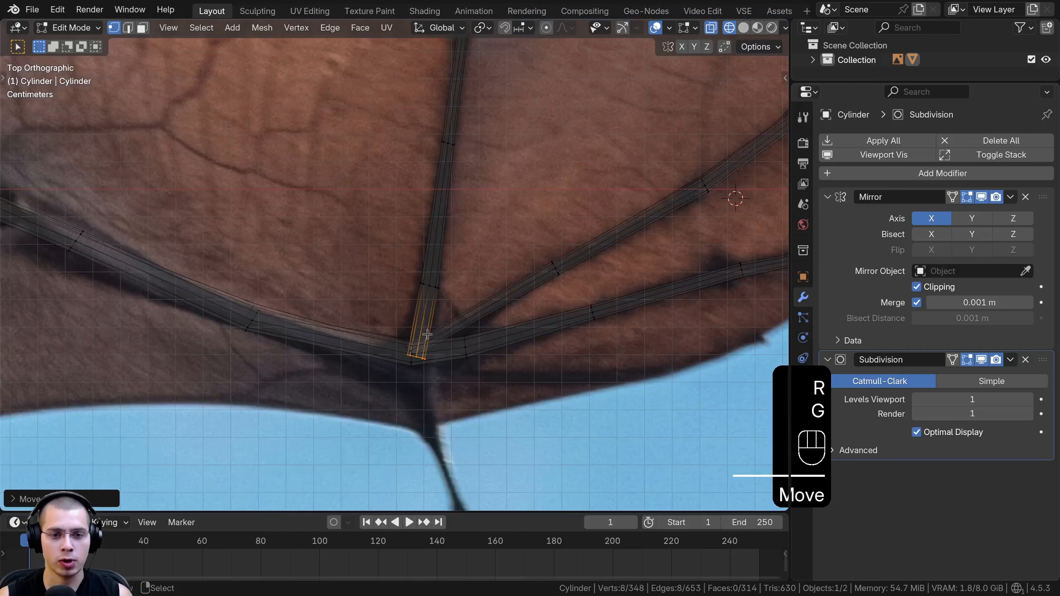
pyautogui.press('s')
pyautogui.click(428, 334)
pyautogui.press('r')
pyautogui.press('g')
pyautogui.click(445, 325)
# Resize the third finger's base ring in solid shading so it blends into the wrist
pyautogui.press('z')
pyautogui.moveTo(519, 280); pyautogui.dragTo(512, 190, button='middle')
pyautogui.press('s')
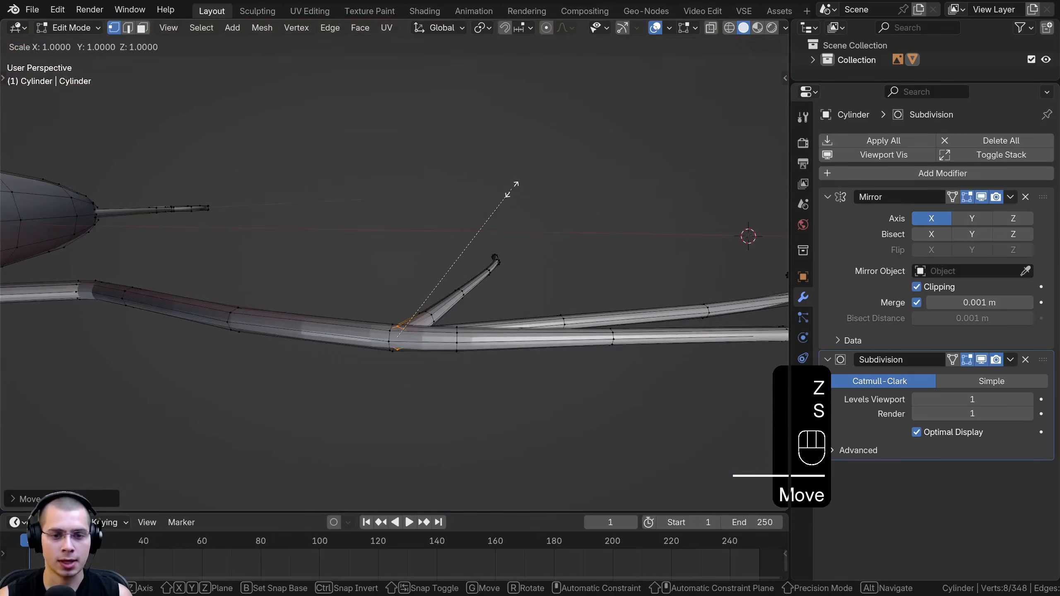
pyautogui.click(490, 230)
pyautogui.press('KP_7')
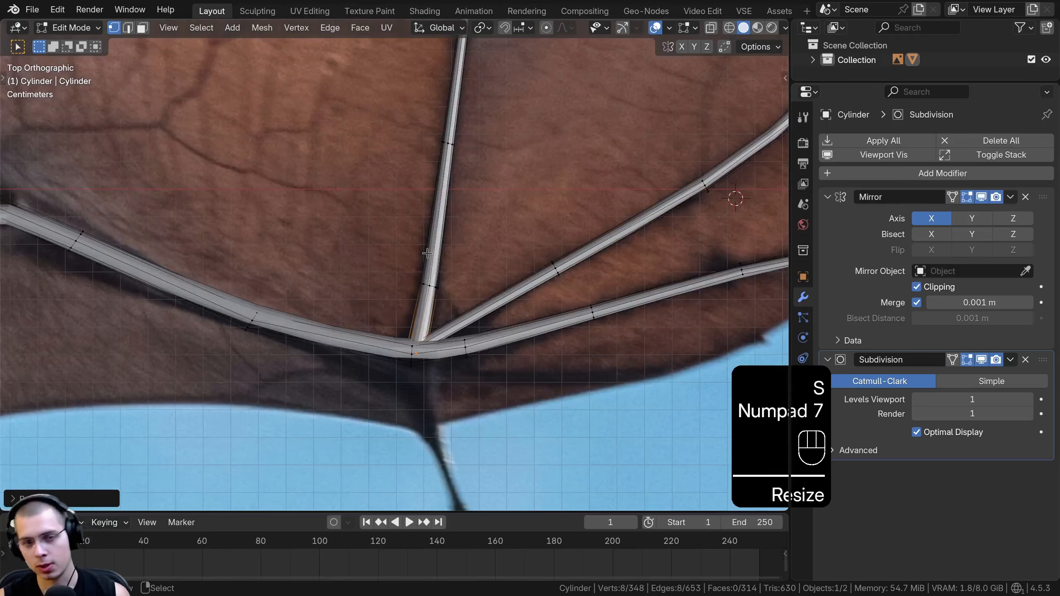
# Duplicate the third finger's tip segments in wireframe from the top view for the thumb
pyautogui.scroll(-5, 345, 291)
pyautogui.keyDown('shift'); pyautogui.moveTo(523, 188); pyautogui.dragTo(527, 284, button='middle'); pyautogui.keyUp('shift')
pyautogui.press('z')
pyautogui.click(355, 282)
pyautogui.press('a')
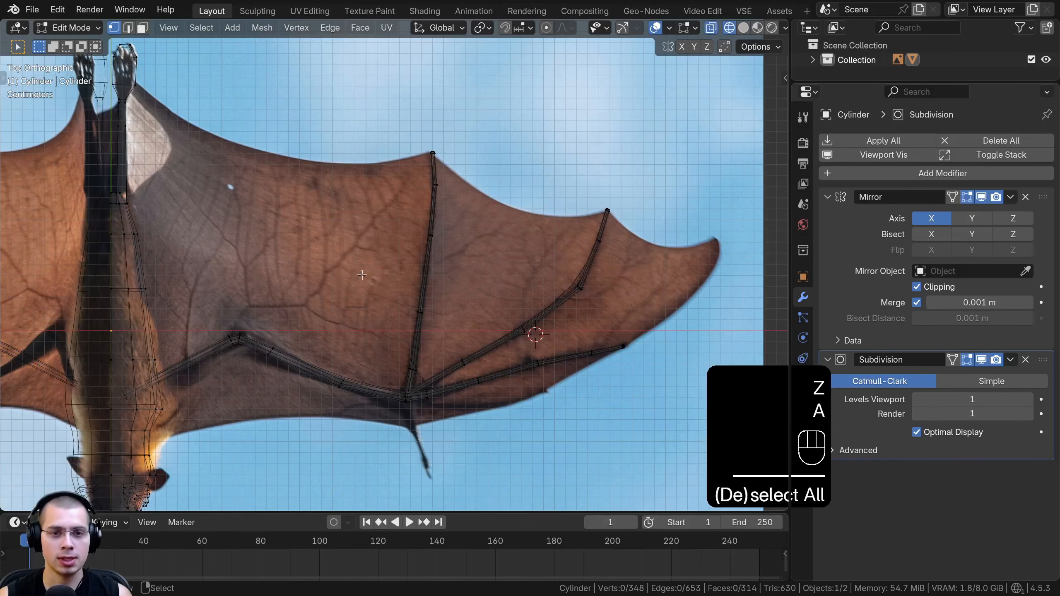
pyautogui.moveTo(460, 208); pyautogui.dragTo(460, 207)
pyautogui.keyDown('shift'); pyautogui.moveTo(460, 208); pyautogui.dragTo(428, 108, button='middle'); pyautogui.keyUp('shift')
pyautogui.hotkey('shift', 'd')
# Scale, rotate and place the copied tip over the thumb claw below the wrist
pyautogui.scroll(4, 366, 353)
pyautogui.press('s')
pyautogui.press('r')
pyautogui.press('g')
pyautogui.click(402, 358)
# Refine the thumb segments' rotation, scale and position to follow the claw in the reference image
pyautogui.moveTo(437, 318); pyautogui.dragTo(459, 368)
pyautogui.press('r')
pyautogui.click(458, 307)
pyautogui.press('s')
pyautogui.click(464, 295)
pyautogui.press('g')
pyautogui.click(464, 292)
pyautogui.press('g')
pyautogui.click(483, 353)
# Extrude the thumb's open end toward the wrist, scaling, rotating and positioning the new ring
pyautogui.scroll(2, 381, 276)
pyautogui.moveTo(381, 277); pyautogui.dragTo(459, 339)
pyautogui.press('e')
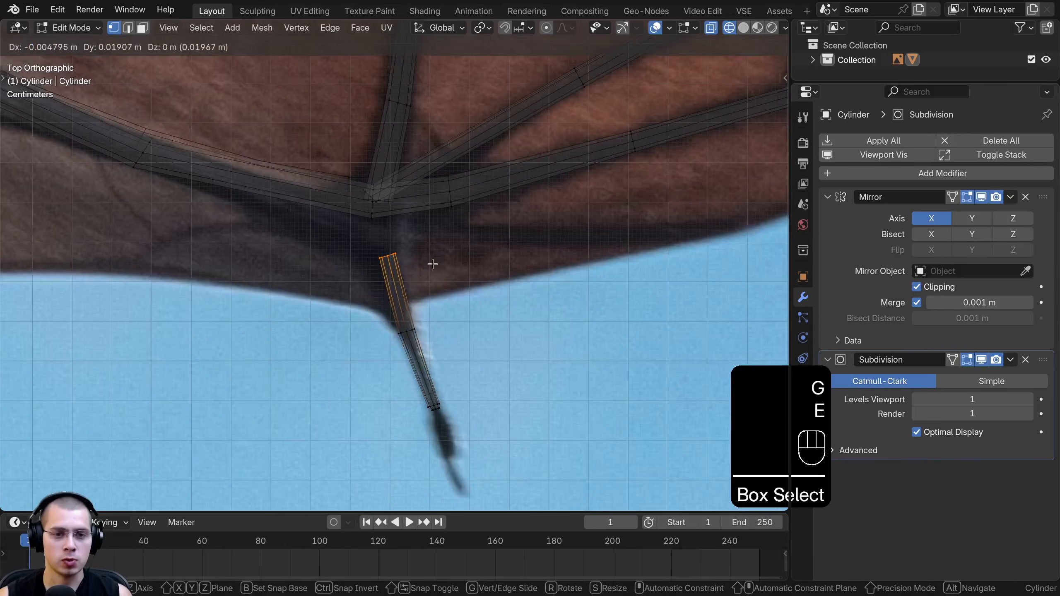
pyautogui.click(433, 263)
pyautogui.press('s')
pyautogui.click(480, 284)
pyautogui.press('r')
pyautogui.press('g')
pyautogui.press('s')
pyautogui.keyDown('shift'); pyautogui.moveTo(443, 271); pyautogui.dragTo(444, 306, button='middle'); pyautogui.keyUp('shift')
# Extrude the thumb into the wrist joint and scale, rotate and position its base ring
pyautogui.press('e')
pyautogui.click(438, 249)
pyautogui.press('s')
pyautogui.press('r')
pyautogui.press('g')
pyautogui.click(447, 294)
# Resize the thumb's base ring in solid shading and stretch it along Z to match the wrist
pyautogui.press('z')
pyautogui.press('s')
pyautogui.press('z')
pyautogui.moveTo(584, 288)
pyautogui.mouseDown(button='middle')
pyautogui.moveTo(617, 200)
pyautogui.moveTo(538, 253)
pyautogui.mouseUp(button='middle')
pyautogui.click(569, 222)
pyautogui.scroll(4, 568, 221)
pyautogui.press('s')
pyautogui.press('z')
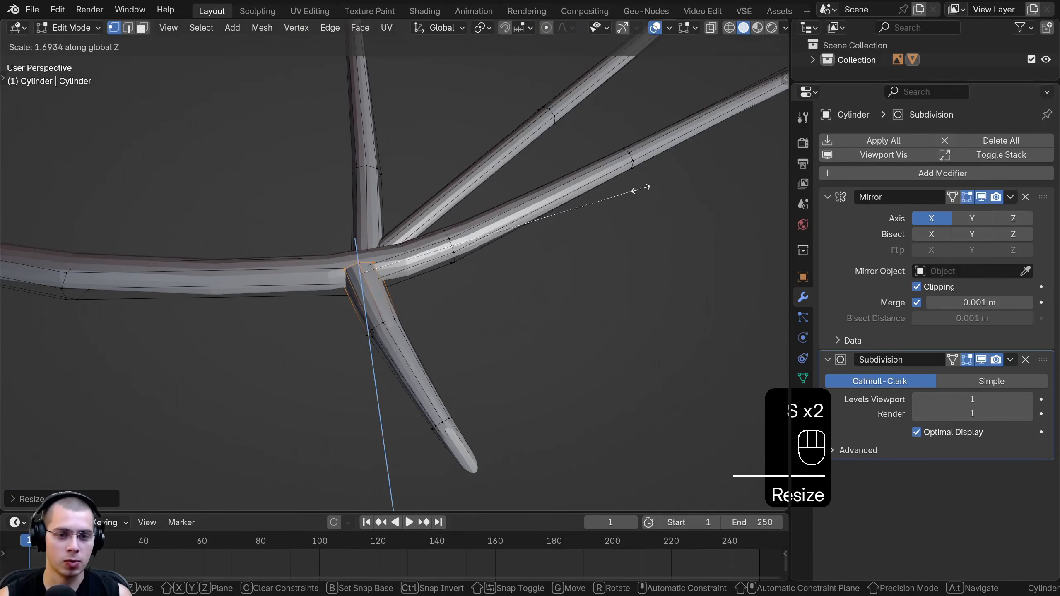
pyautogui.click(559, 210)
# Refine the thumb base ring's scale along Z and check the smoothed wrist joint in Object Mode
pyautogui.moveTo(559, 212); pyautogui.dragTo(529, 237, button='middle')
pyautogui.press('s')
pyautogui.press('z')
pyautogui.click(480, 249)
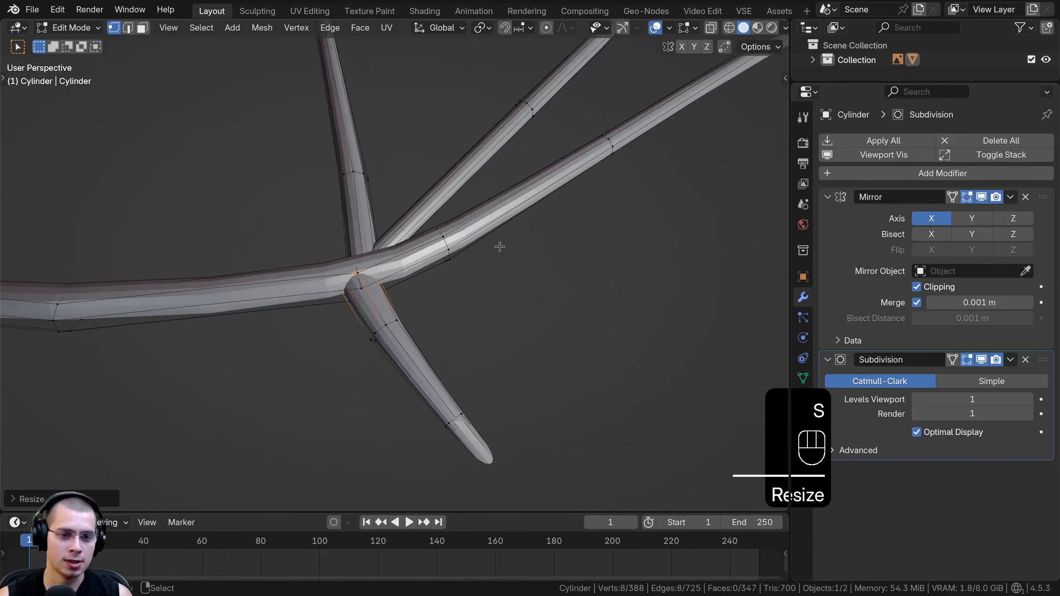
pyautogui.press('Tab')
pyautogui.moveTo(420, 272)
pyautogui.mouseDown(button='middle')
pyautogui.moveTo(504, 313)
pyautogui.moveTo(511, 303)
pyautogui.mouseUp(button='middle')
# Duplicate the thumb's outer segments in top wireframe view, then rotate and position the copy along the short finger at the wing's leading edge
pyautogui.press('Tab')
pyautogui.press('KP_7')
pyautogui.press('z')
pyautogui.click(263, 297)
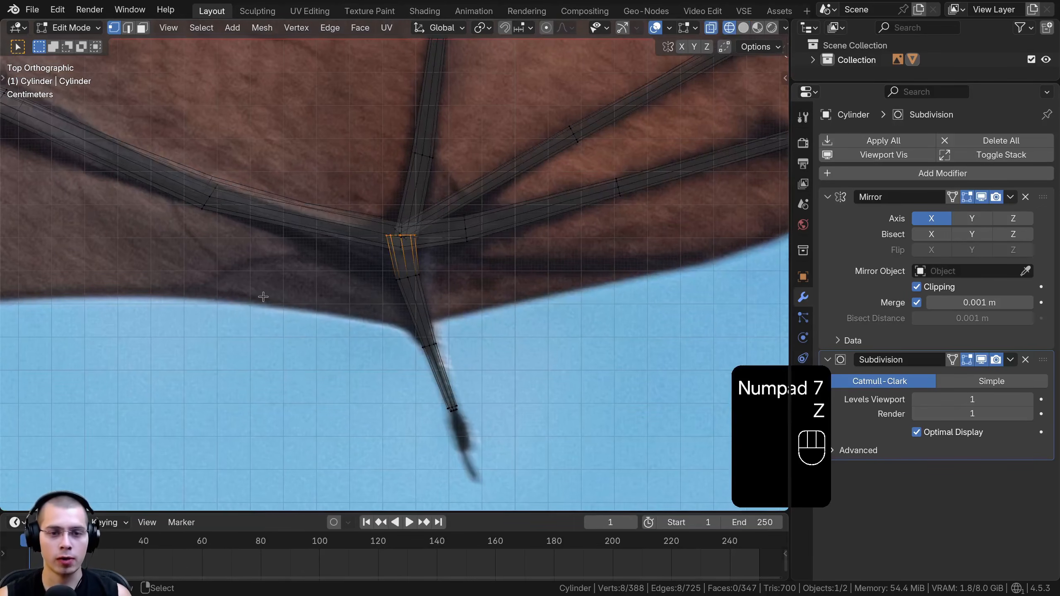
pyautogui.press('a')
pyautogui.moveTo(347, 298); pyautogui.dragTo(480, 455)
pyautogui.keyDown('shift'); pyautogui.moveTo(425, 343); pyautogui.dragTo(282, 361, button='middle'); pyautogui.keyUp('shift')
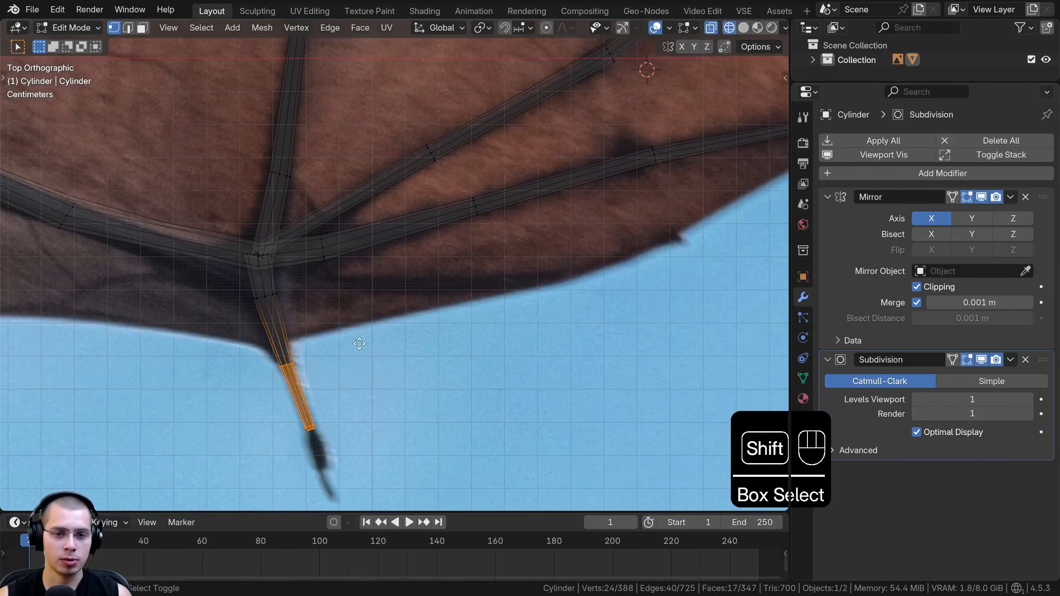
pyautogui.hotkey('shift', 'd')
pyautogui.press('r')
pyautogui.click(581, 245)
pyautogui.press('g')
pyautogui.click(575, 241)
pyautogui.press('r')
pyautogui.click(573, 237)
pyautogui.press('g')
pyautogui.click(569, 235)
# Extrude the short finger's inner end ring toward the wrist and rotate and position the new ring
pyautogui.keyDown('shift'); pyautogui.moveTo(528, 253); pyautogui.dragTo(553, 254, button='middle'); pyautogui.keyUp('shift')
pyautogui.hotkey('alt', 'a')
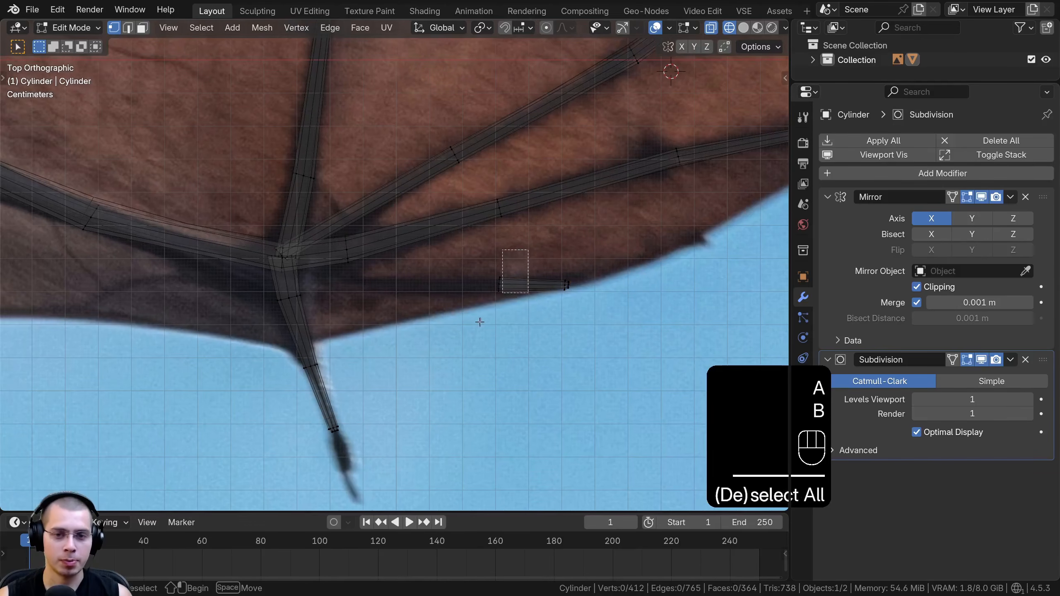
pyautogui.moveTo(485, 314); pyautogui.dragTo(482, 317)
pyautogui.press('e')
pyautogui.click(424, 274)
pyautogui.press('r')
pyautogui.click(427, 292)
pyautogui.press('g')
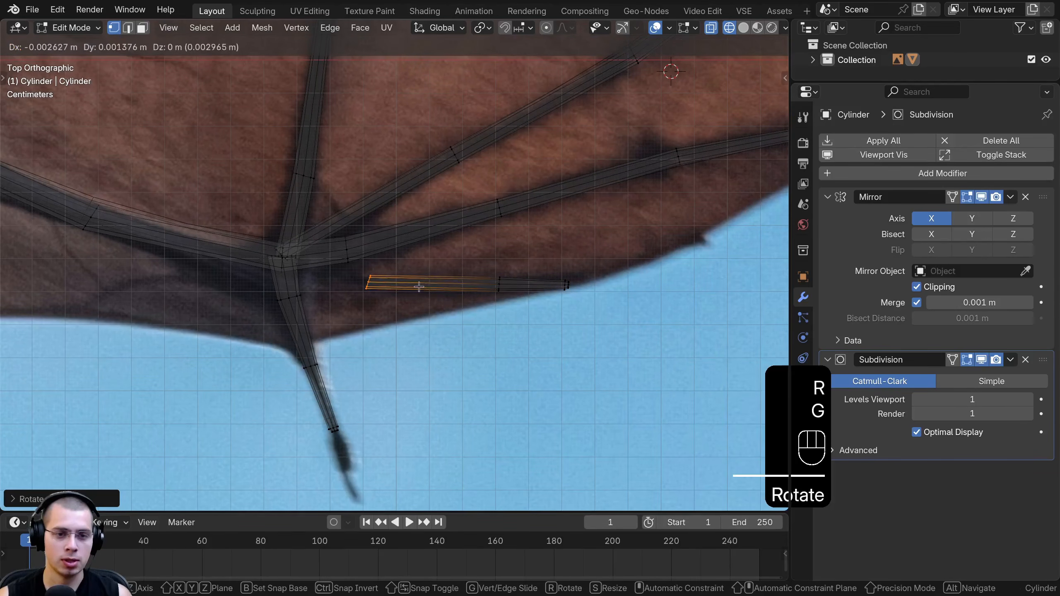
pyautogui.click(419, 287)
# Extrude the short finger's end ring the rest of the way into the wrist joint
pyautogui.press('e')
pyautogui.click(334, 258)
pyautogui.scroll(-9, 335, 258)
pyautogui.keyDown('shift'); pyautogui.moveTo(335, 258); pyautogui.dragTo(334, 275, button='middle'); pyautogui.keyUp('shift')
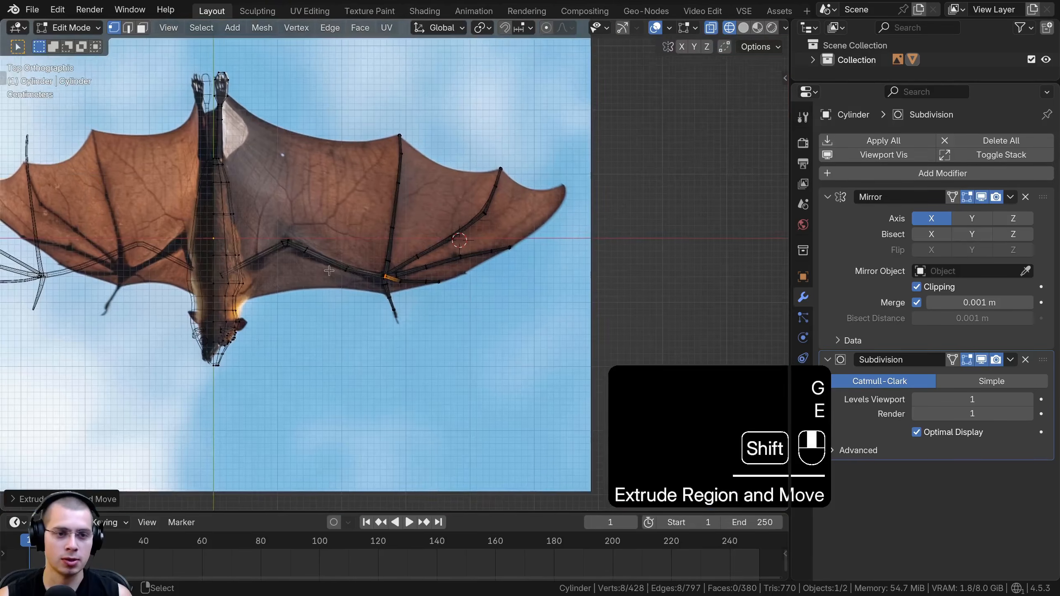
# Select the entire bat mesh and recalculate its normals to the outside
pyautogui.press('Tab')
pyautogui.press('Tab')
pyautogui.press('a')
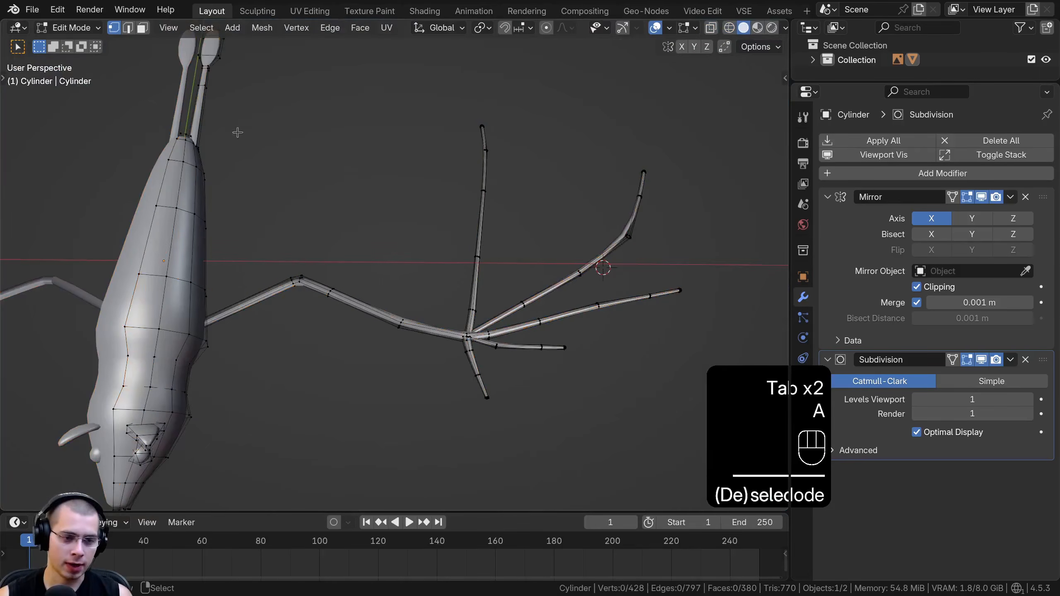
pyautogui.press('a')
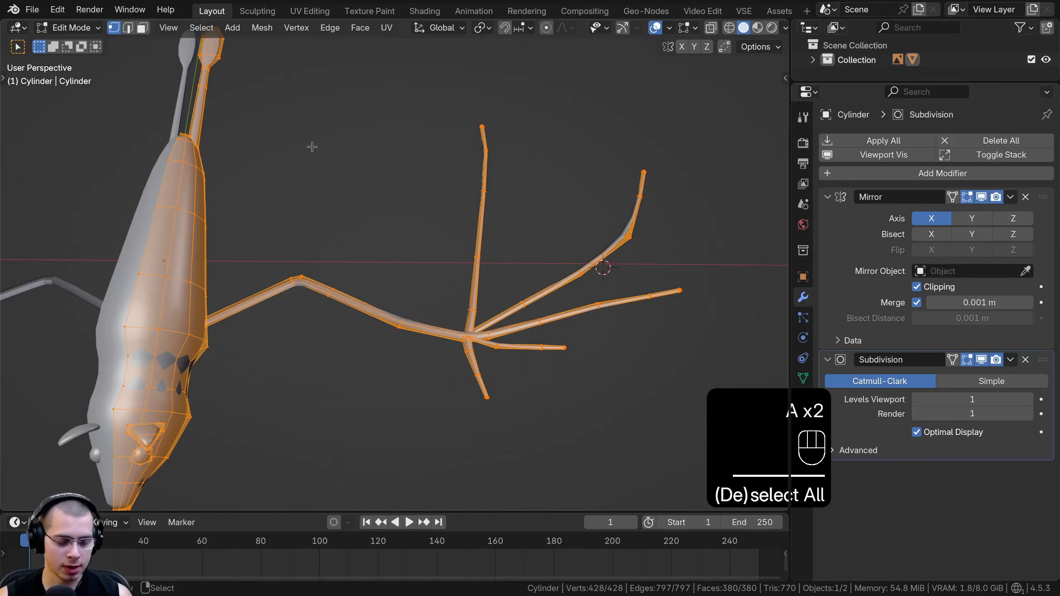
pyautogui.hotkey('shift', 'n')
pyautogui.moveTo(319, 168)
pyautogui.mouseDown(button='middle')
pyautogui.moveTo(309, 166)
pyautogui.moveTo(319, 161)
pyautogui.mouseUp(button='middle')
# Apply Shade Smooth to the bat object in Object Mode with solid shading and inspect the wing bones
pyautogui.press('z')
pyautogui.click(541, 152)
pyautogui.press('Tab')
pyautogui.press('w')
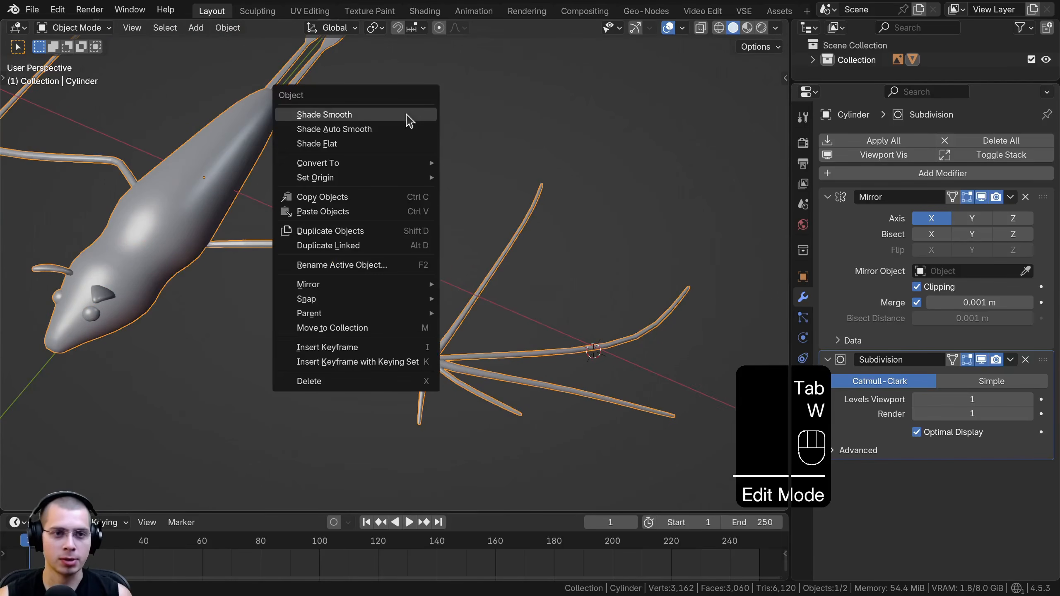
pyautogui.click(353, 120)
pyautogui.moveTo(355, 120); pyautogui.dragTo(405, 167, button='middle')
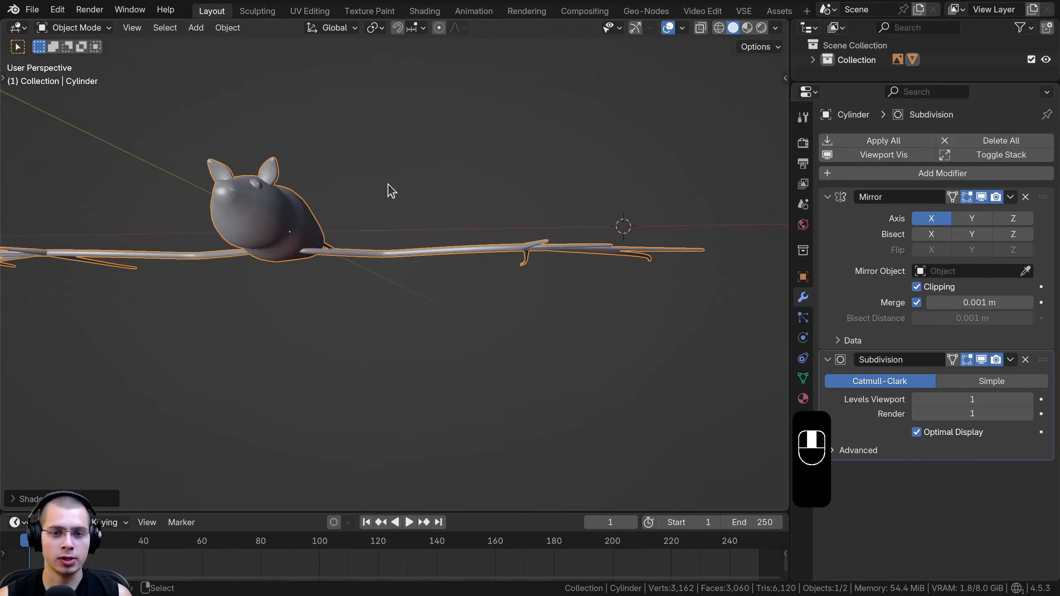
pyautogui.moveTo(548, 265); pyautogui.dragTo(441, 258, button='middle')
pyautogui.moveTo(308, 243); pyautogui.dragTo(511, 303, button='middle')
# Select all linked arm, finger and thumb bones in Edit Mode and shift them vertically relative to the body
pyautogui.press('Tab')
pyautogui.press('a')
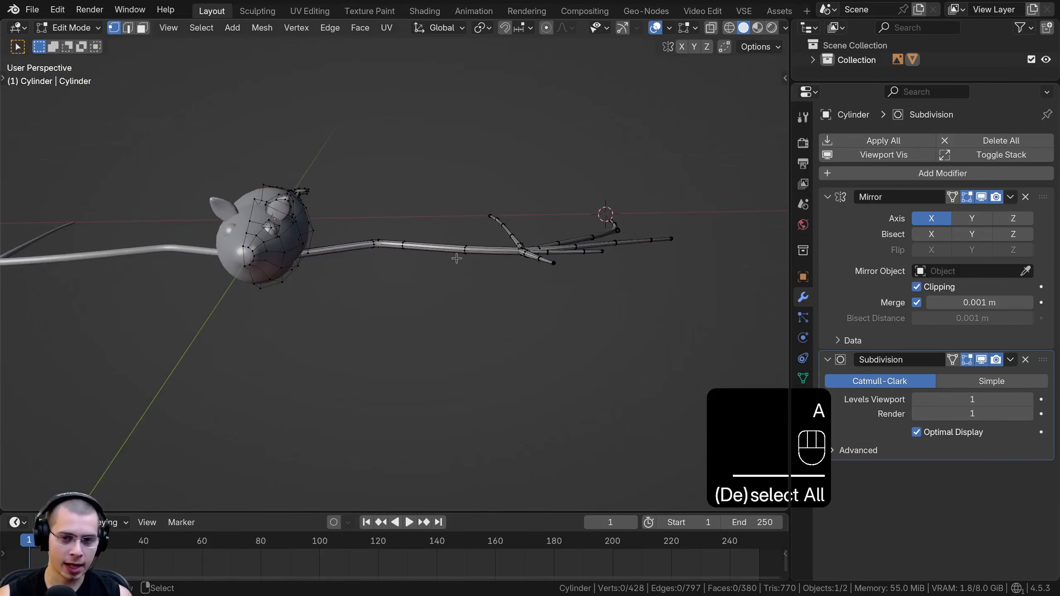
pyautogui.press('l')
pyautogui.press('l')
pyautogui.press('l')
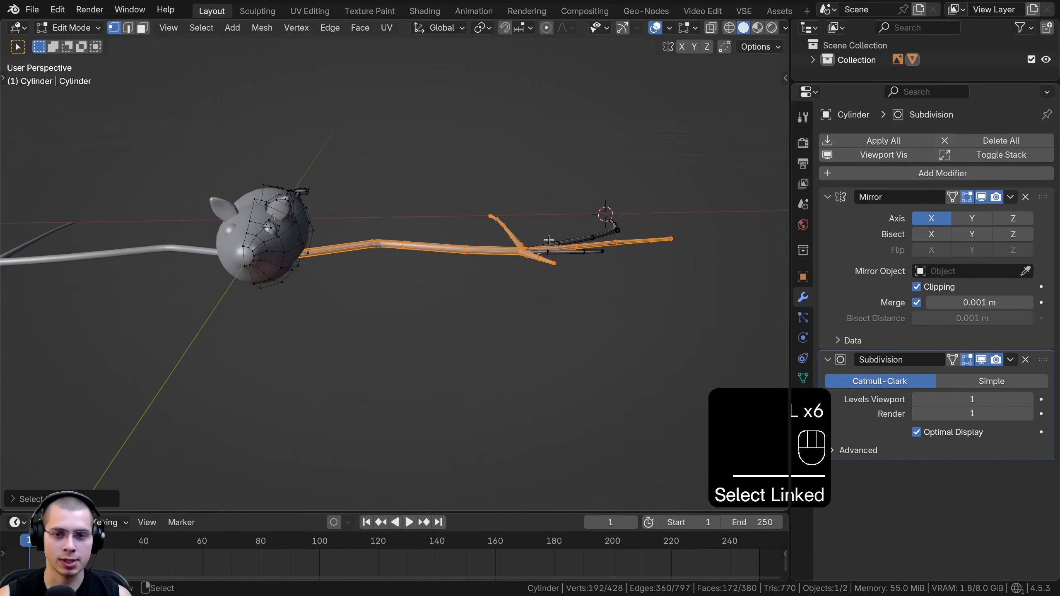
pyautogui.moveTo(467, 229); pyautogui.dragTo(402, 188, button='middle')
pyautogui.press('g')
pyautogui.middleClick(407, 208)
pyautogui.click(407, 204)
pyautogui.press('g')
# Fine-tune the selected wing bones' height along global Z in front view
pyautogui.press('KP_1')
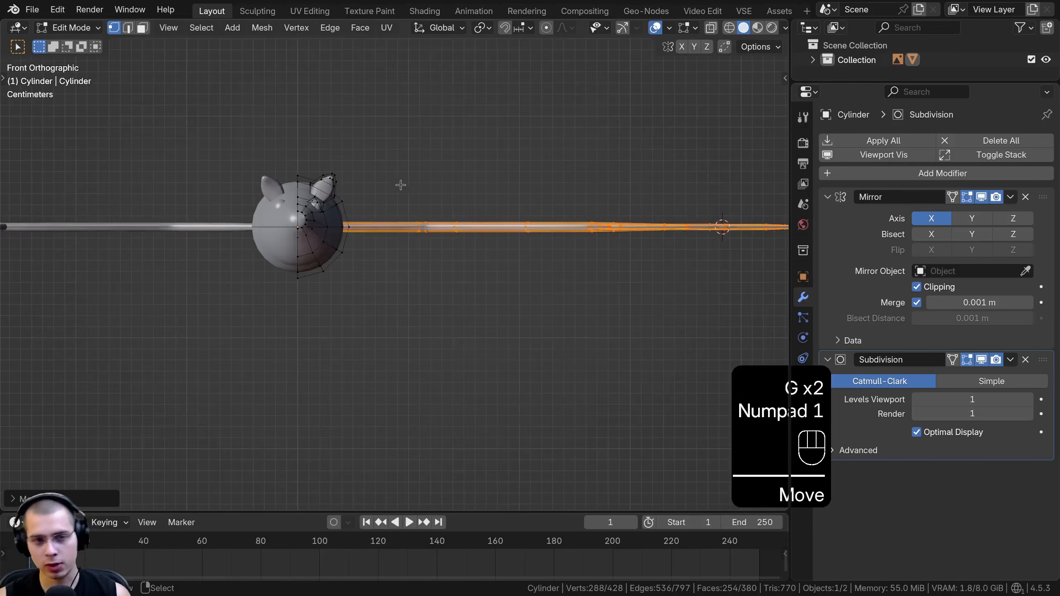
pyautogui.scroll(5, 401, 188)
pyautogui.middleClick(399, 189)
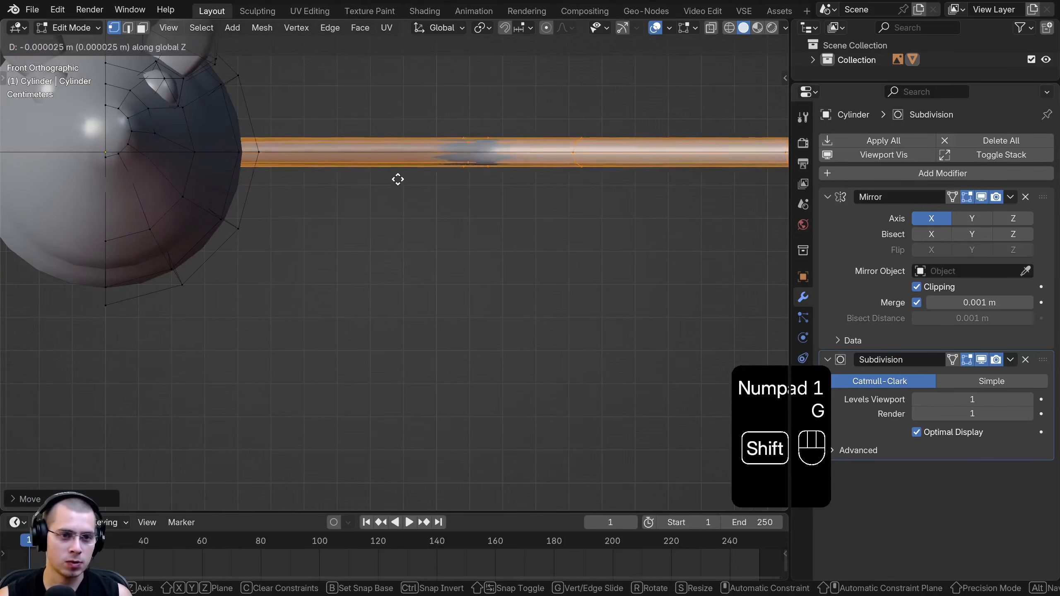
pyautogui.click(397, 179)
# Delete the cap face at the arm bone's inner end inside the body
pyautogui.scroll(-2, 312, 179)
pyautogui.scroll(-3, 312, 179)
pyautogui.moveTo(313, 179); pyautogui.dragTo(430, 195, button='middle')
pyautogui.scroll(6, 521, 248)
pyautogui.scroll(2, 443, 190)
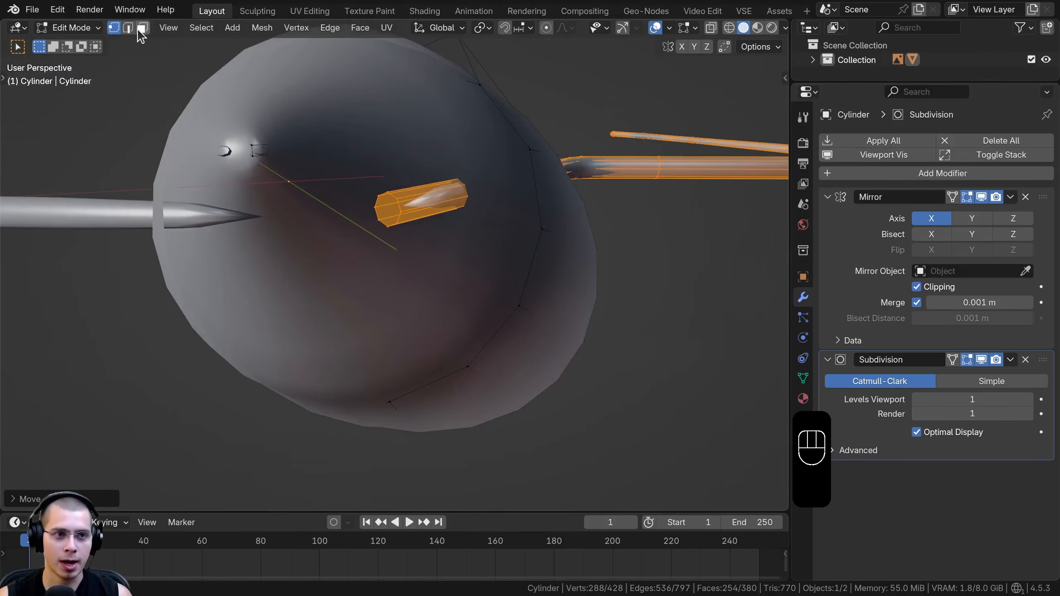
pyautogui.click(141, 28)
pyautogui.click(385, 207)
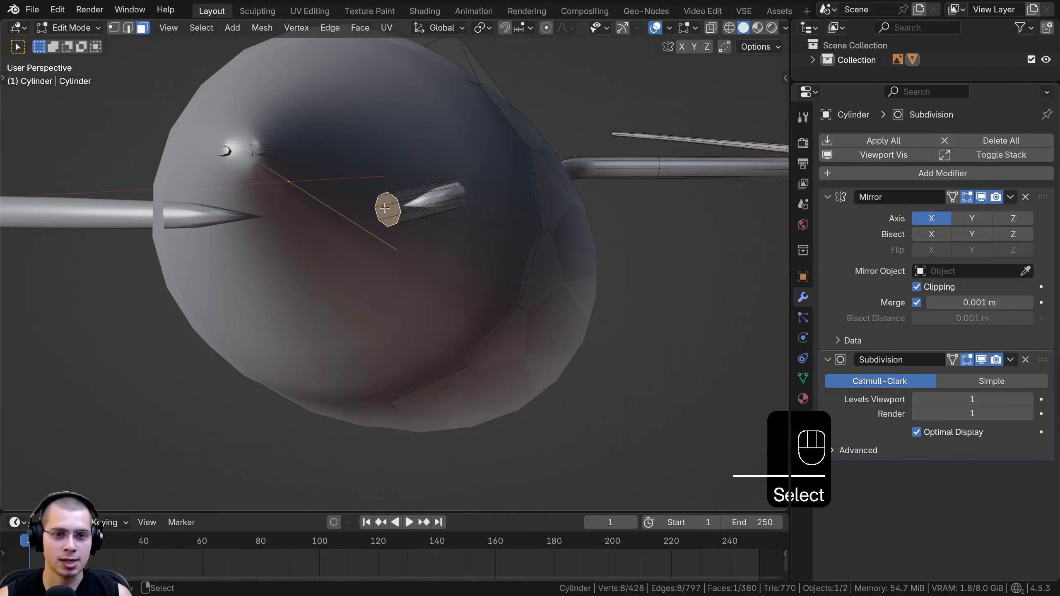
pyautogui.press('x')
pyautogui.click(422, 191)
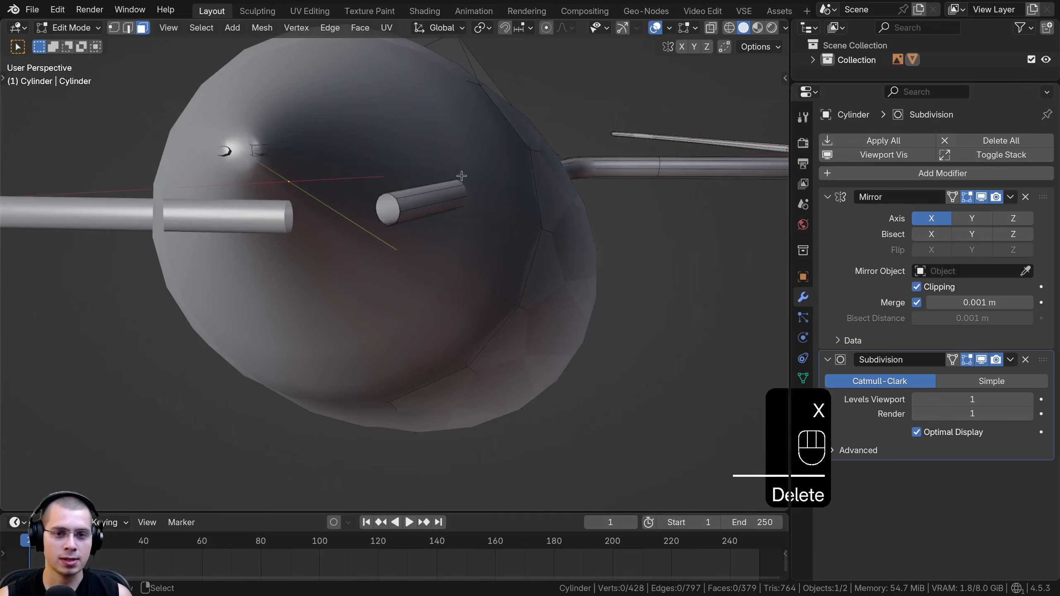
# Bring up the mesh primitives available to add to the bat in Edit Mode
pyautogui.scroll(-8, 399, 204)
pyautogui.moveTo(399, 205); pyautogui.dragTo(497, 197, button='middle')
pyautogui.hotkey('shift', 'a')
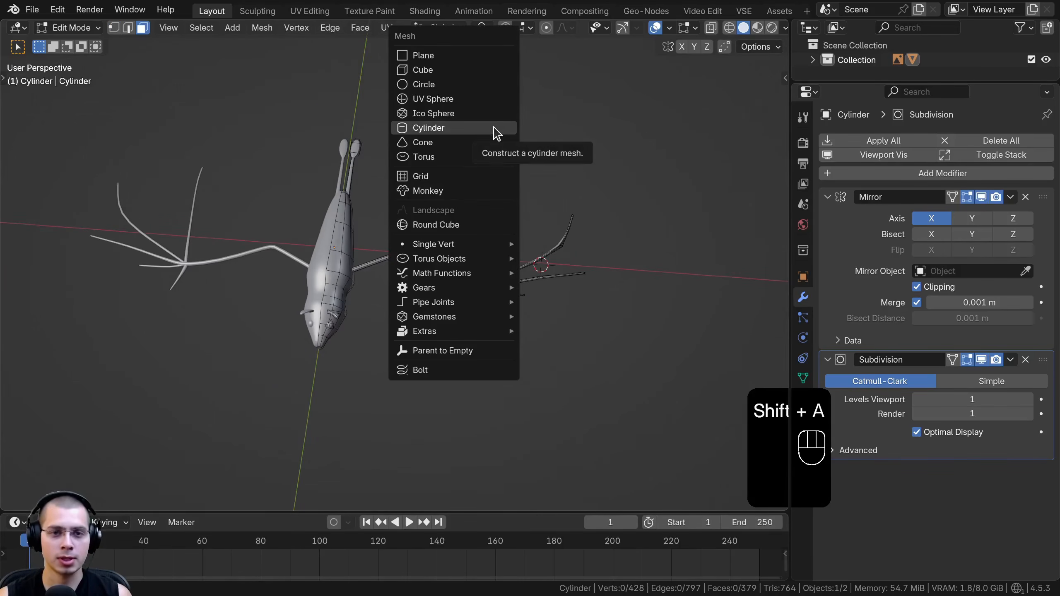
# Add a plane to the bat mesh, resize it, and turn the Mirror modifier's Clipping back on
pyautogui.click(480, 53)
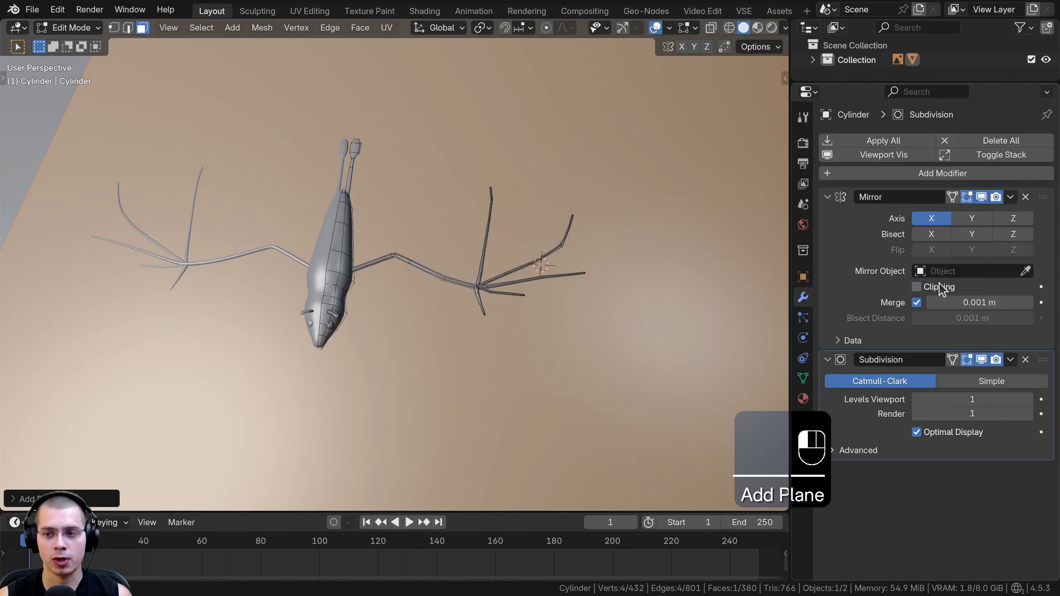
pyautogui.press('s')
pyautogui.click(471, 325)
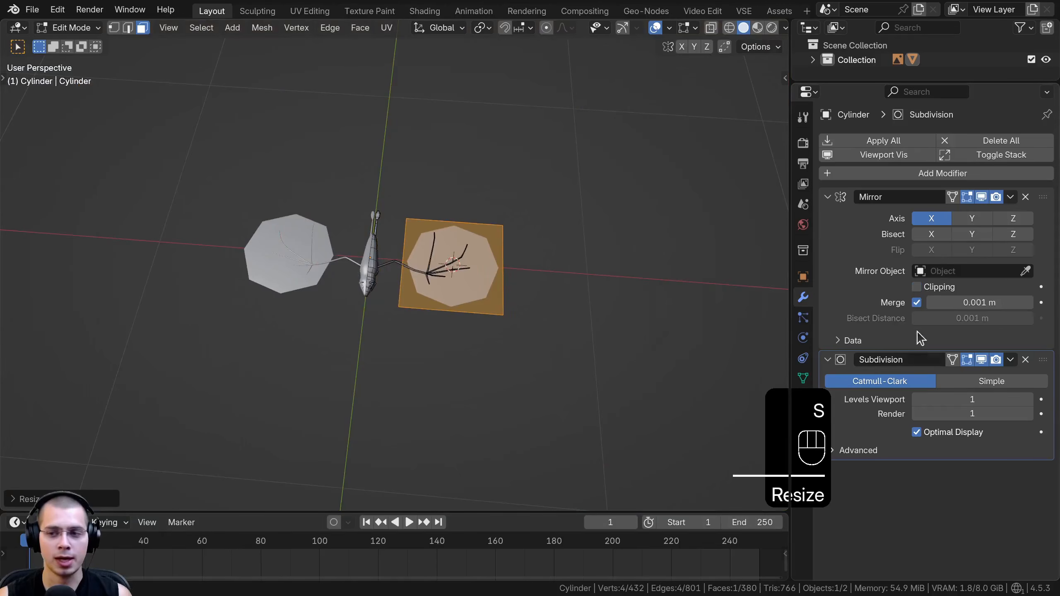
pyautogui.click(916, 287)
pyautogui.keyDown('shift'); pyautogui.moveTo(627, 321); pyautogui.dragTo(587, 347, button='middle'); pyautogui.keyUp('shift')
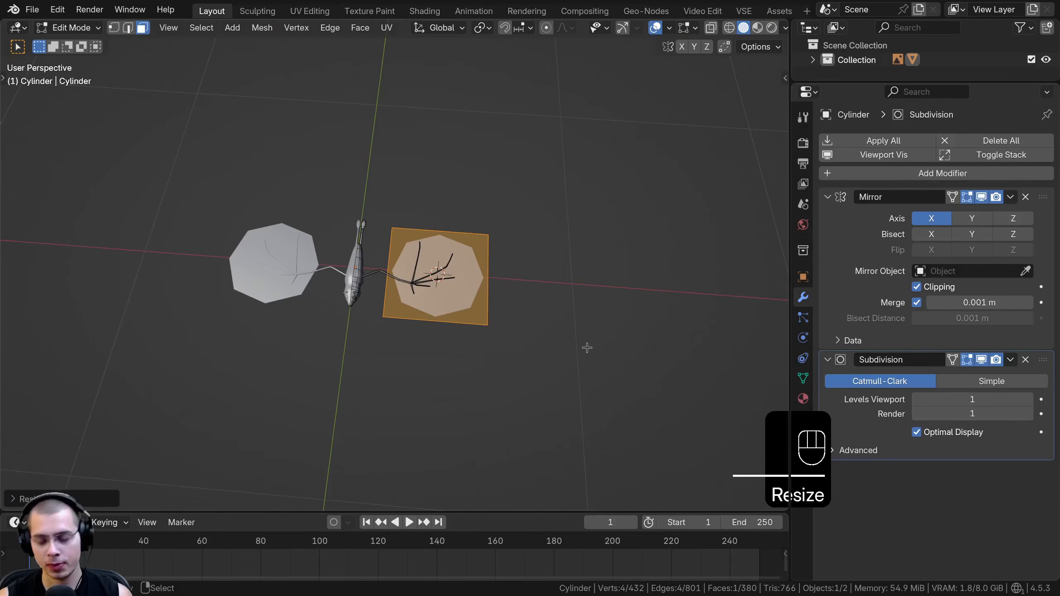
# Slide the plane along global X toward the body in front view and switch to wireframe shading
pyautogui.press('KP_1')
pyautogui.scroll(5, 501, 349)
pyautogui.press('g')
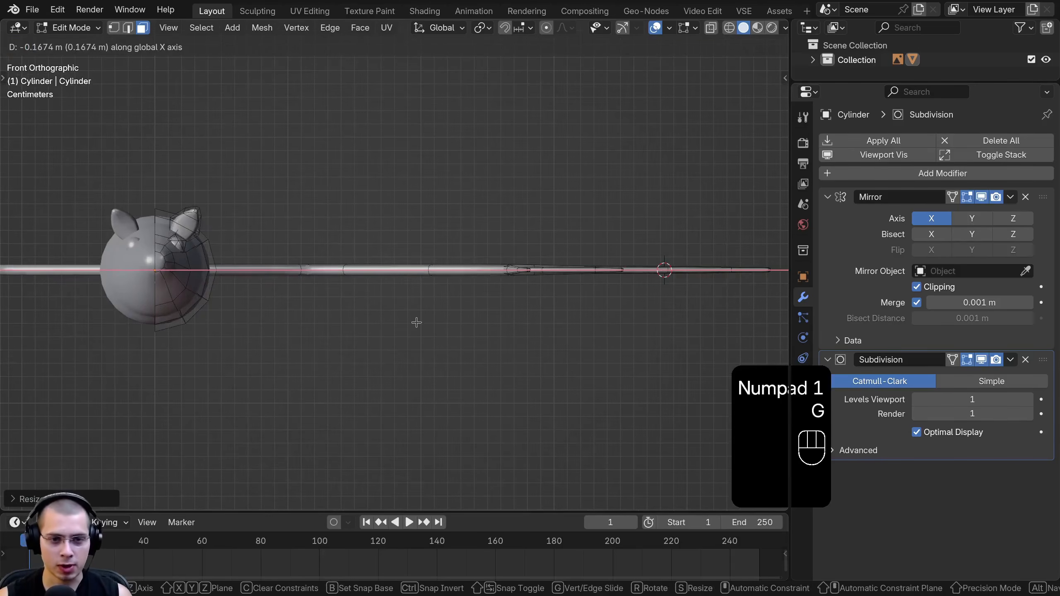
pyautogui.click(278, 278)
pyautogui.scroll(3, 501, 280)
pyautogui.press('z')
pyautogui.click(321, 286)
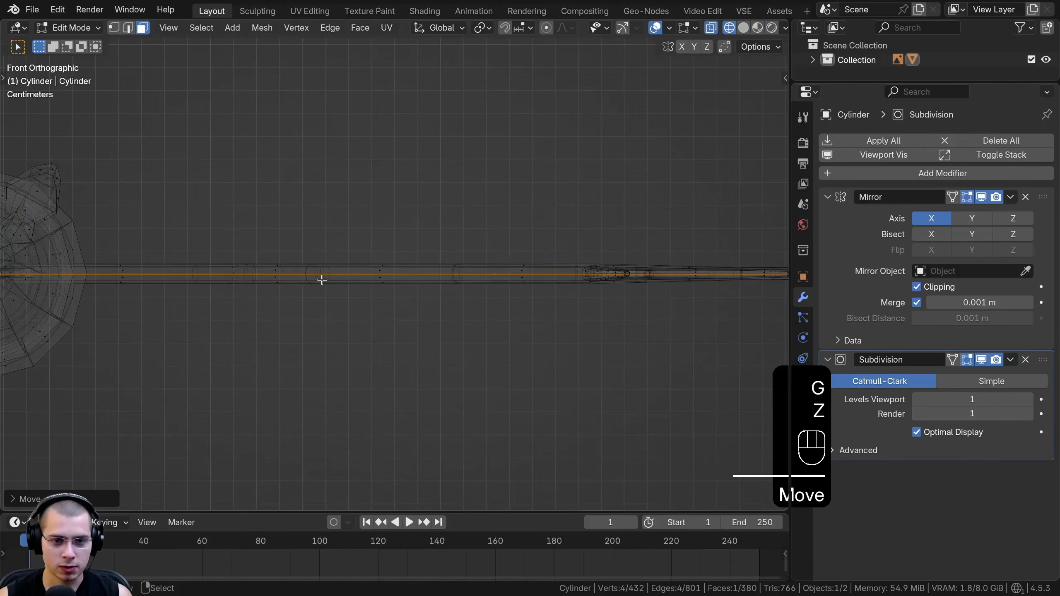
pyautogui.scroll(-4, 279, 282)
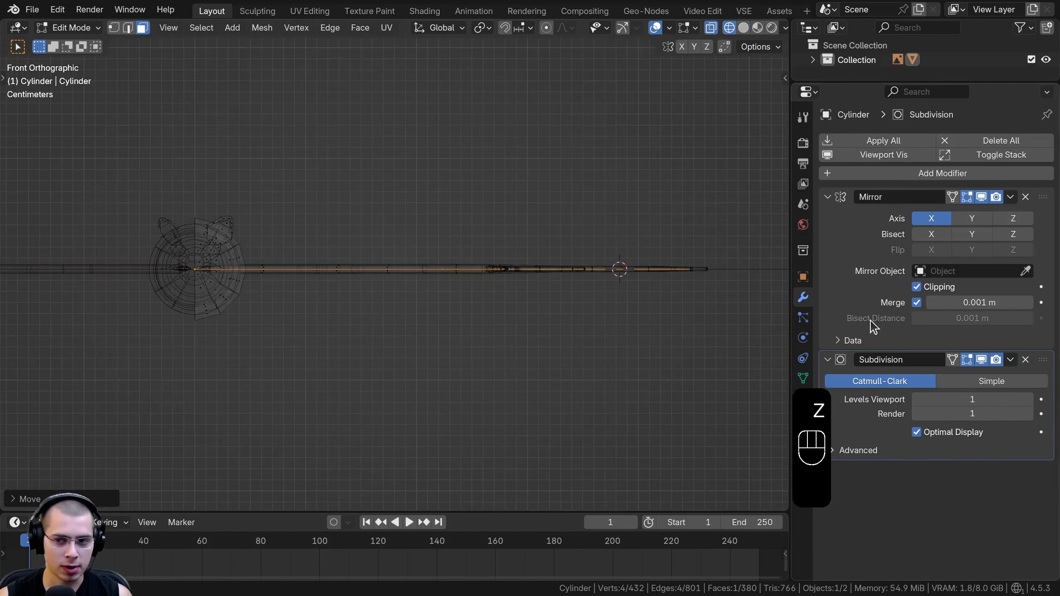
# Scale the plane down and position it over the inner wing membrane in top view
pyautogui.press('g')
pyautogui.press('g')
pyautogui.press('KP_7')
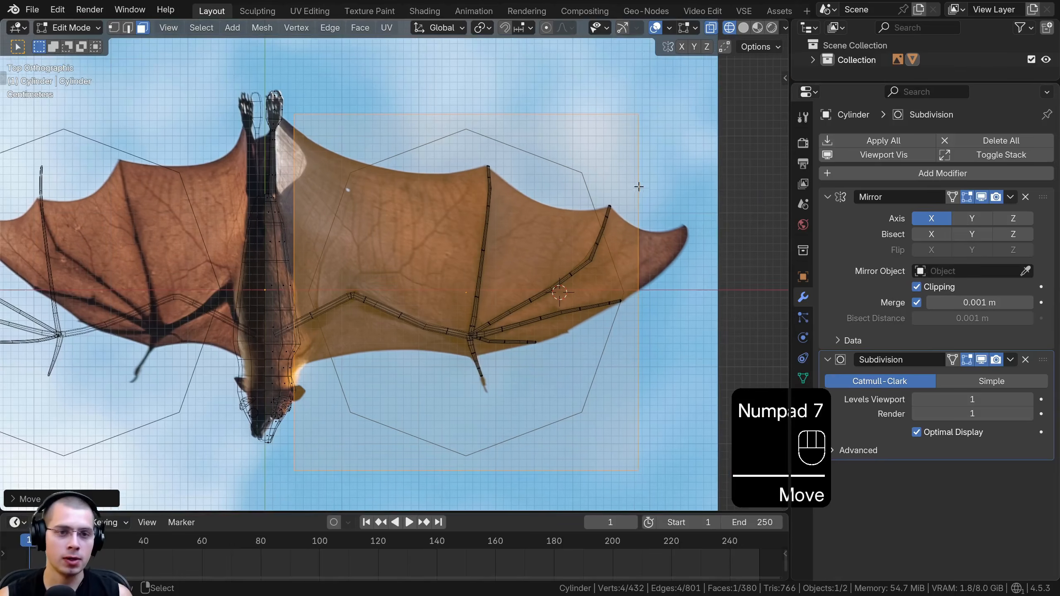
pyautogui.press('s')
pyautogui.click(531, 228)
pyautogui.press('g')
pyautogui.click(438, 214)
pyautogui.keyDown('shift'); pyautogui.moveTo(438, 214); pyautogui.dragTo(518, 191, button='middle'); pyautogui.keyUp('shift')
pyautogui.scroll(3, 513, 193)
pyautogui.press('g')
pyautogui.click(484, 209)
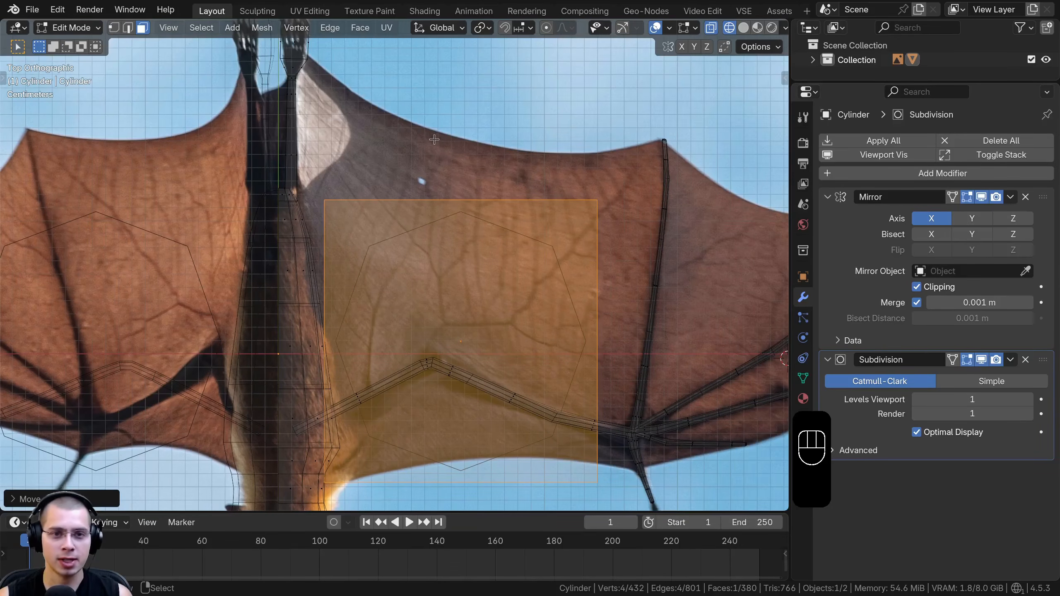
# Select the plane's two foot-side vertices in vertex mode and move them toward the membrane's rear outline
pyautogui.keyDown('shift'); pyautogui.moveTo(695, 148); pyautogui.dragTo(447, 137, button='middle'); pyautogui.keyUp('shift')
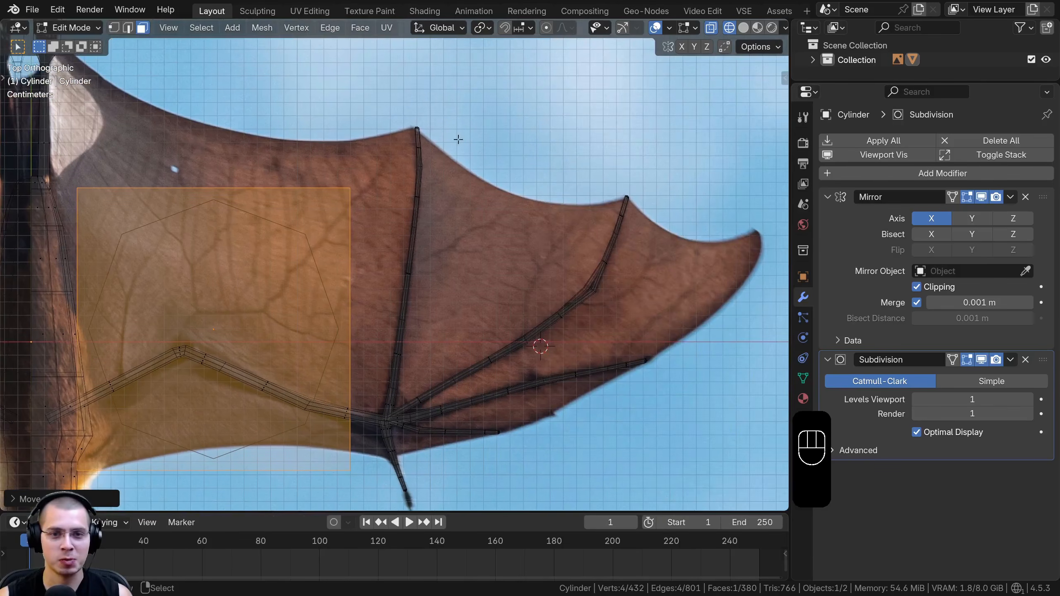
pyautogui.scroll(-2, 411, 295)
pyautogui.keyDown('shift'); pyautogui.moveTo(241, 199); pyautogui.dragTo(373, 192, button='middle'); pyautogui.keyUp('shift')
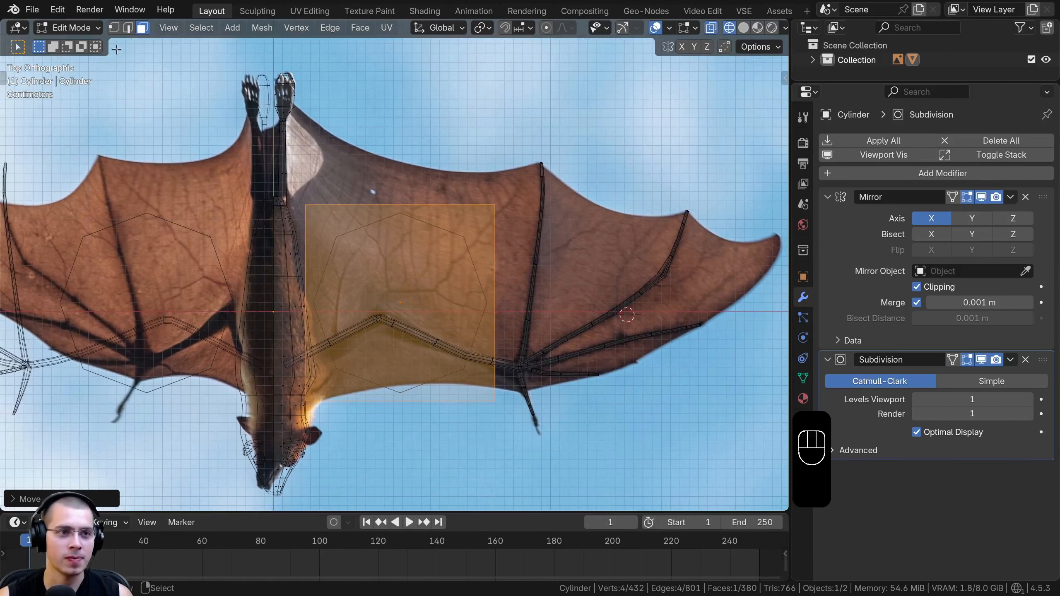
pyautogui.click(114, 27)
pyautogui.keyDown('shift'); pyautogui.moveTo(298, 184); pyautogui.dragTo(311, 188, button='middle'); pyautogui.keyUp('shift')
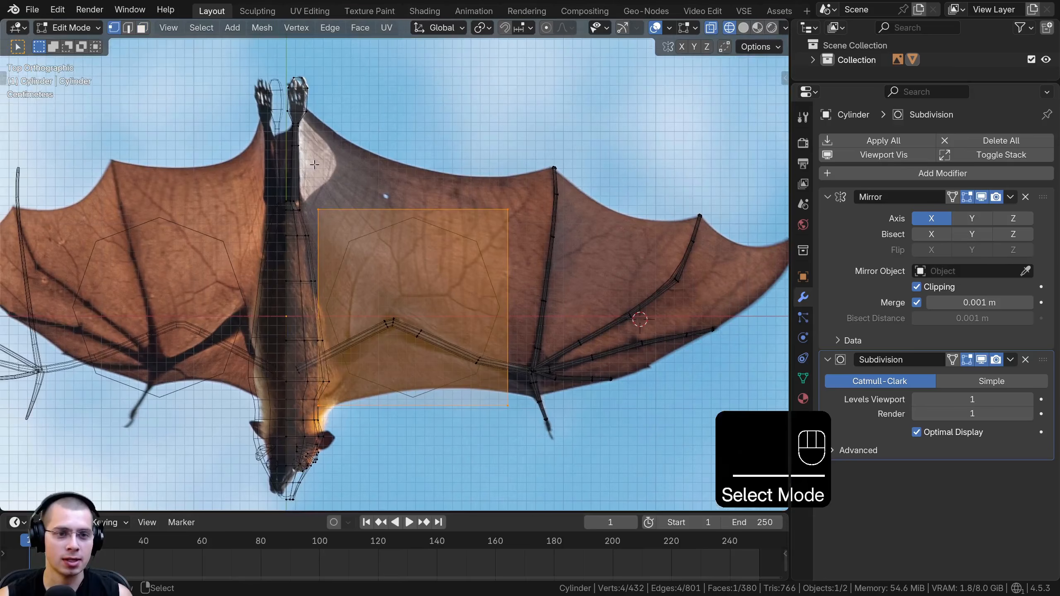
pyautogui.hotkey('alt', 'a')
pyautogui.press('b')
pyautogui.moveTo(514, 241); pyautogui.dragTo(546, 249)
pyautogui.keyDown('shift'); pyautogui.moveTo(361, 236); pyautogui.dragTo(375, 276, button='middle'); pyautogui.keyUp('shift')
pyautogui.scroll(2, 375, 276)
pyautogui.press('g')
pyautogui.click(370, 162)
# Rotate, scale and reposition the plane's rear edge to follow the slope of the membrane outline
pyautogui.press('r')
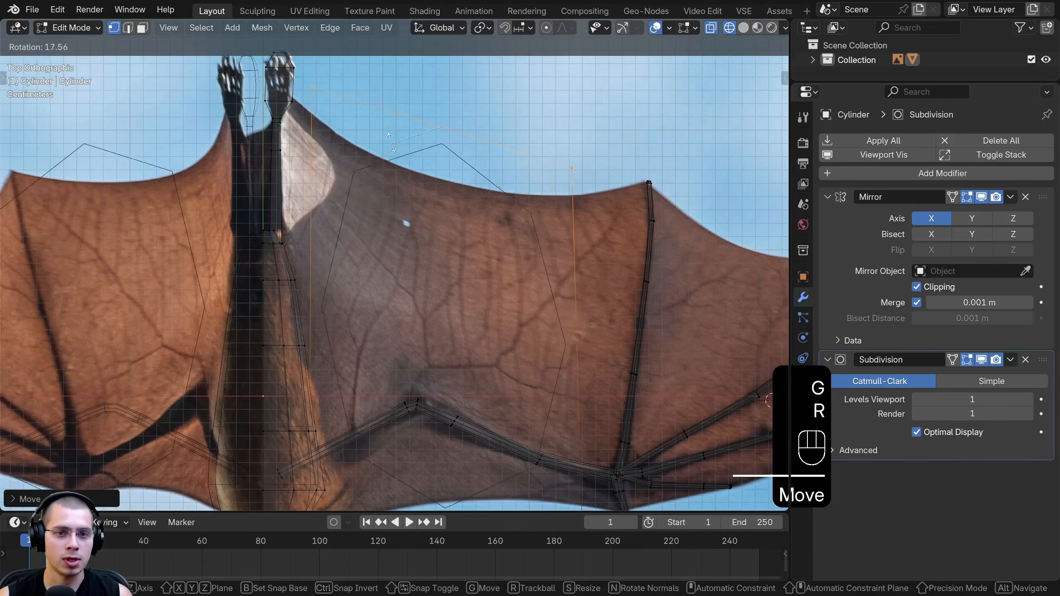
pyautogui.click(371, 145)
pyautogui.press('s')
pyautogui.click(407, 144)
pyautogui.press('g')
pyautogui.click(379, 152)
pyautogui.press('s')
pyautogui.click(406, 160)
pyautogui.press('g')
pyautogui.click(402, 161)
# Move the plane's inner rear corner vertex to where the membrane meets the foot
pyautogui.keyDown('shift'); pyautogui.moveTo(401, 160); pyautogui.dragTo(447, 269, button='middle'); pyautogui.keyUp('shift')
pyautogui.scroll(5, 572, 324)
pyautogui.click(475, 204)
pyautogui.press('g')
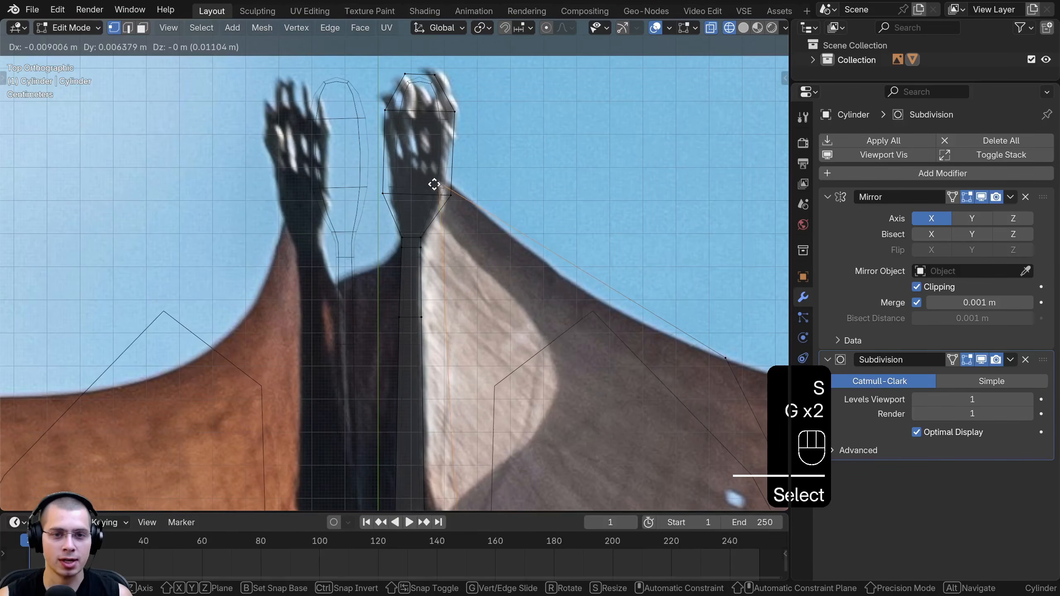
pyautogui.click(432, 184)
pyautogui.press('g')
pyautogui.click(439, 200)
# Move the plane's inner front corner vertex inside the body near the neck, where the leading edge starts
pyautogui.scroll(-6, 436, 370)
pyautogui.keyDown('shift'); pyautogui.moveTo(520, 364); pyautogui.dragTo(513, 74, button='middle'); pyautogui.keyUp('shift')
pyautogui.rightClick(403, 299)
pyautogui.press('g')
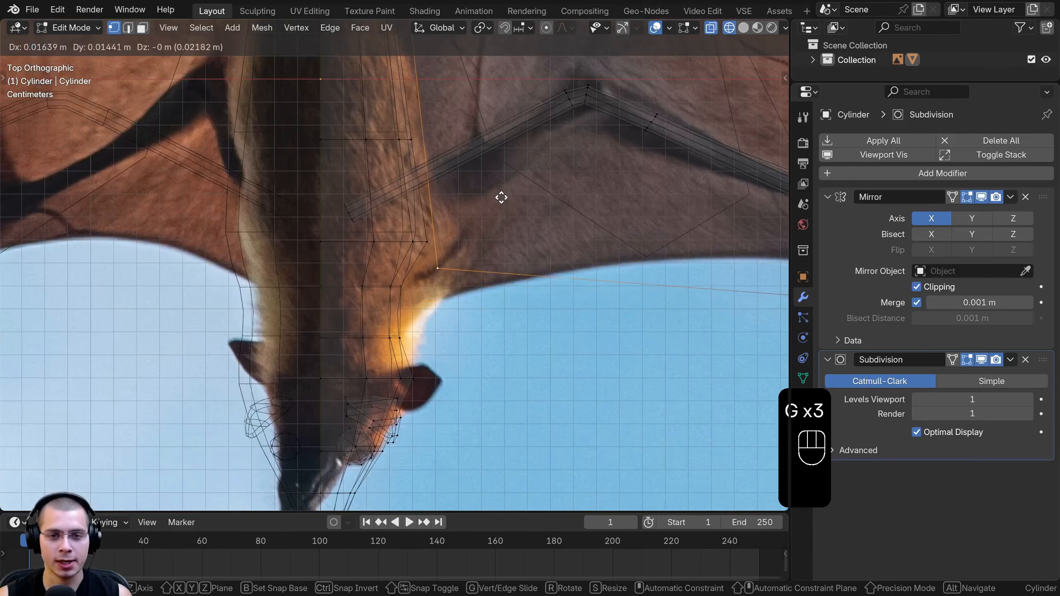
pyautogui.click(501, 198)
pyautogui.press('g')
pyautogui.click(419, 268)
# Add a centred loop cut across the membrane plane and move its end vertices onto the wing outline
pyautogui.scroll(-4, 421, 265)
pyautogui.keyDown('shift'); pyautogui.moveTo(463, 234); pyautogui.dragTo(393, 354, button='middle'); pyautogui.keyUp('shift')
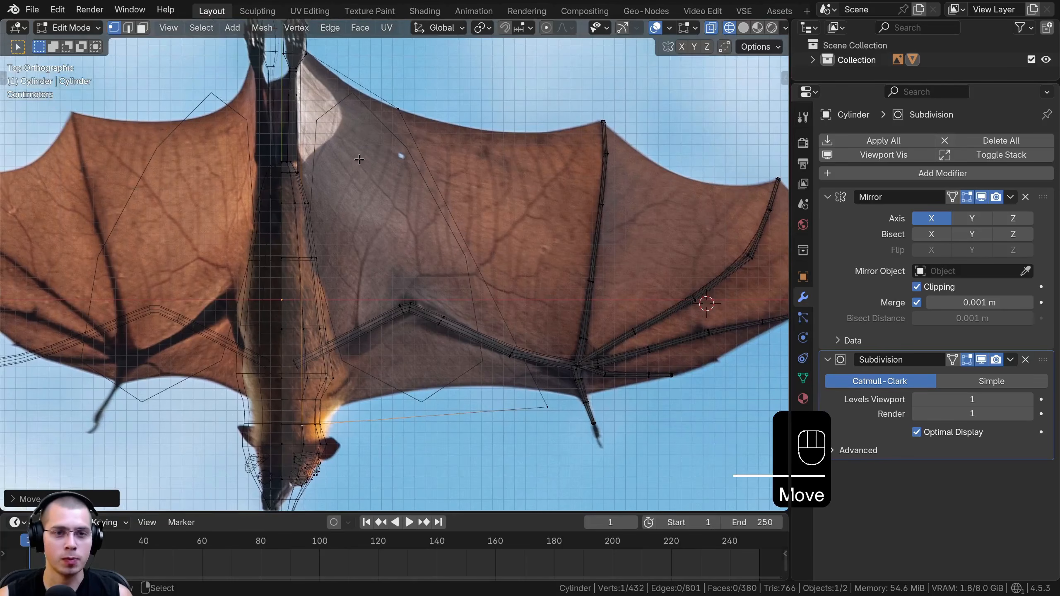
pyautogui.hotkey('ctrl', 'r')
pyautogui.click(355, 86)
pyautogui.rightClick(372, 69)
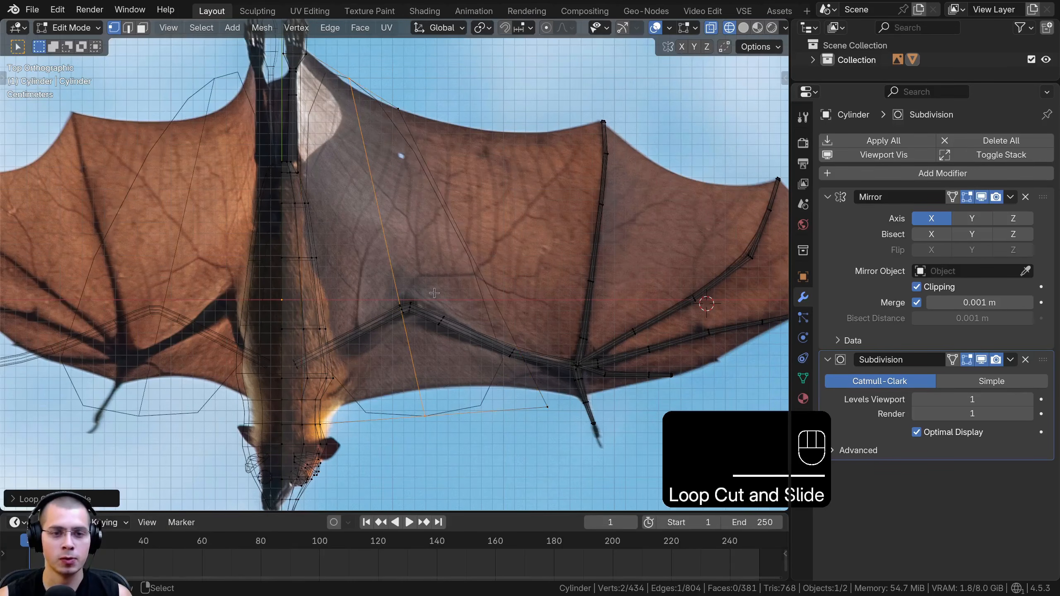
pyautogui.click(357, 87)
pyautogui.press('g')
pyautogui.click(364, 91)
pyautogui.click(429, 408)
pyautogui.press('g')
pyautogui.click(414, 383)
# Move the outer front corner vertex onto the wing's leading edge and adjust the loop cut's front vertex
pyautogui.click(546, 408)
pyautogui.press('g')
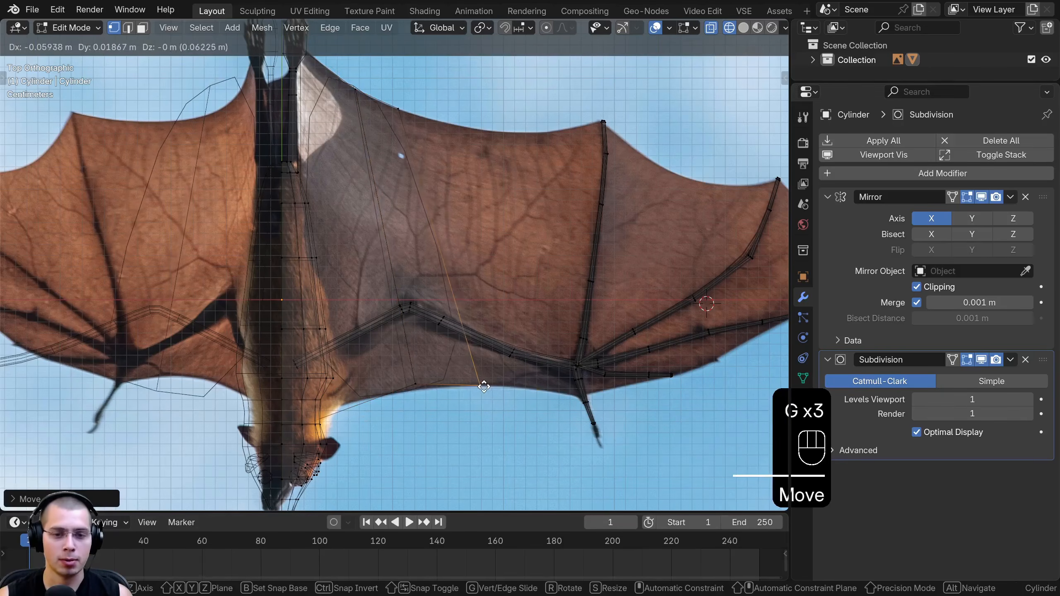
pyautogui.click(481, 387)
pyautogui.rightClick(419, 385)
pyautogui.press('g')
pyautogui.click(411, 386)
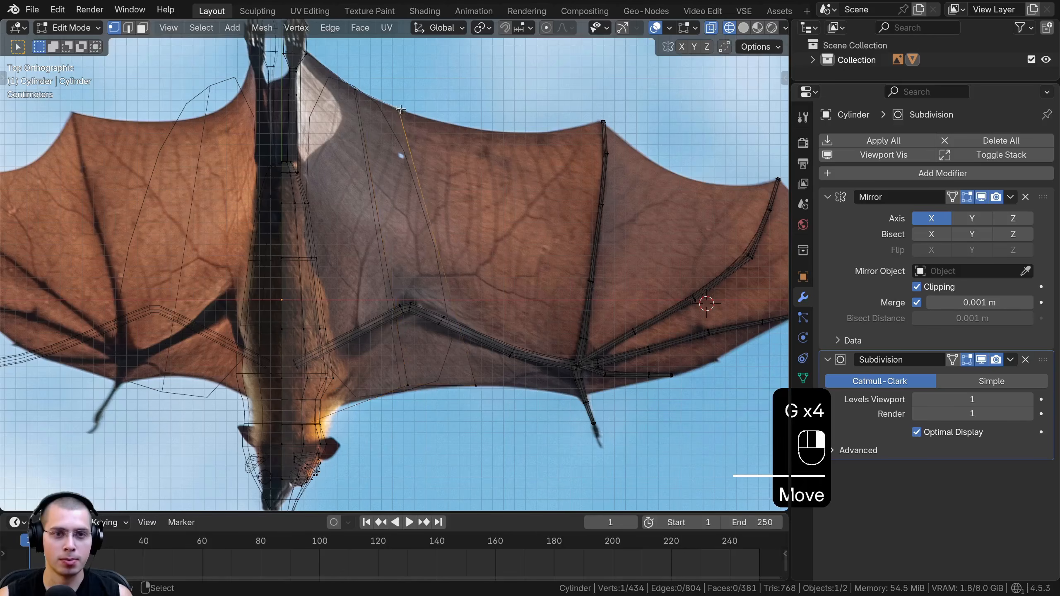
# Shift the plane's outer rear corner farther out along the membrane outline and realign its outer front vertex
pyautogui.click(400, 108)
pyautogui.press('g')
pyautogui.click(431, 123)
pyautogui.click(477, 392)
pyautogui.press('g')
pyautogui.click(463, 391)
# Extrude the membrane's outer edge toward the first long finger bone and rotate it parallel to that bone
pyautogui.keyDown('shift'); pyautogui.moveTo(463, 391); pyautogui.dragTo(401, 389, button='middle'); pyautogui.keyUp('shift')
pyautogui.press('a')
pyautogui.click(425, 150)
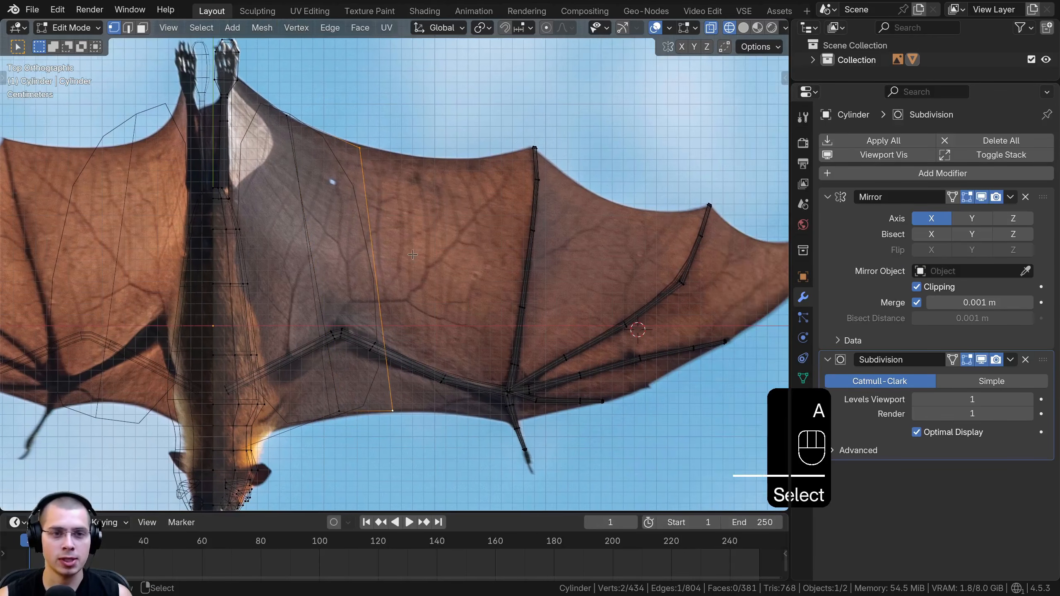
pyautogui.press('e')
pyautogui.click(532, 252)
pyautogui.press('r')
pyautogui.click(572, 276)
# Move the extruded edge onto the first long finger bone and place its front vertex at the thumb base
pyautogui.press('g')
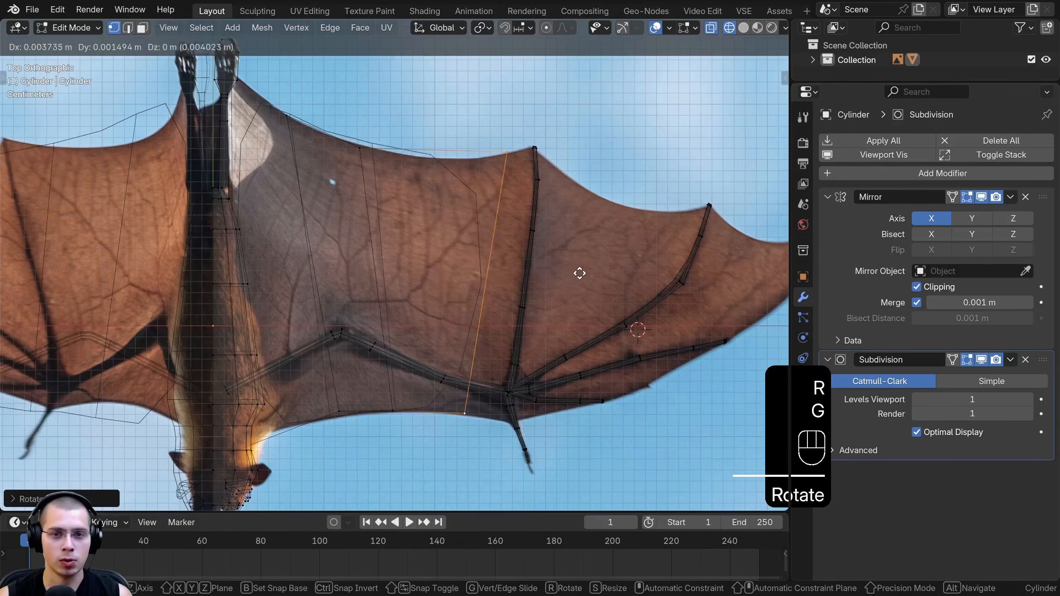
pyautogui.click(601, 271)
pyautogui.click(489, 417)
pyautogui.press('g')
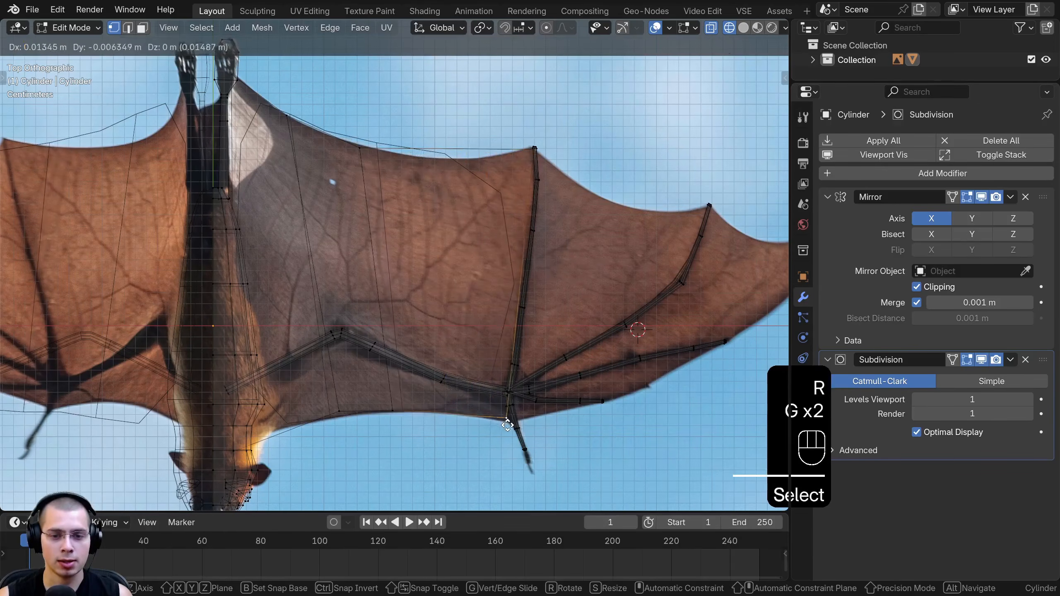
pyautogui.click(510, 429)
# Add a loop cut through the newly extruded panel and pull its rear vertex onto the curved membrane outline
pyautogui.hotkey('ctrl', 'r')
pyautogui.click(451, 162)
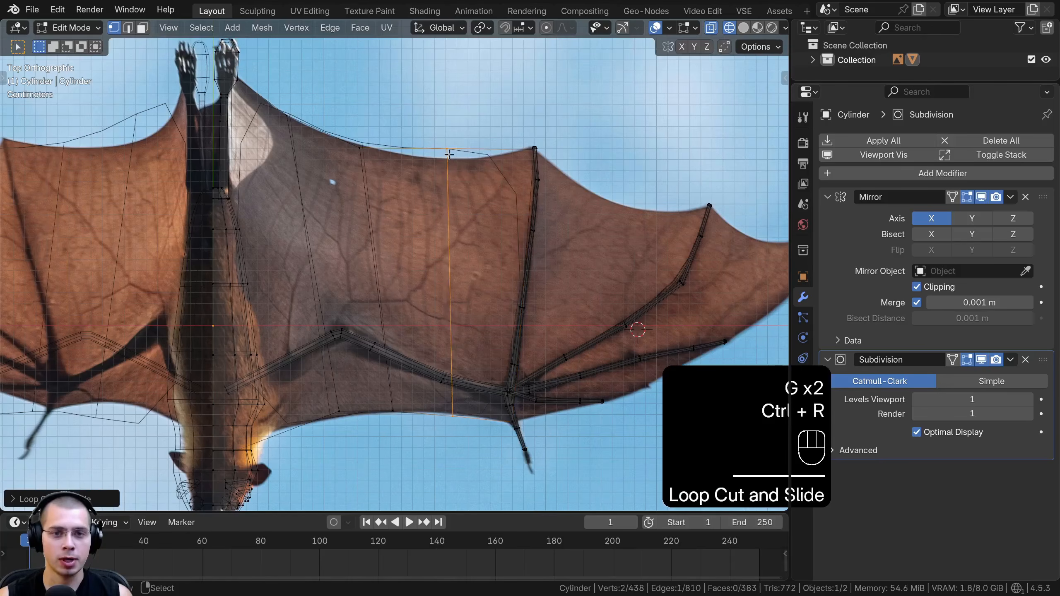
pyautogui.click(448, 149)
pyautogui.press('g')
pyautogui.click(448, 163)
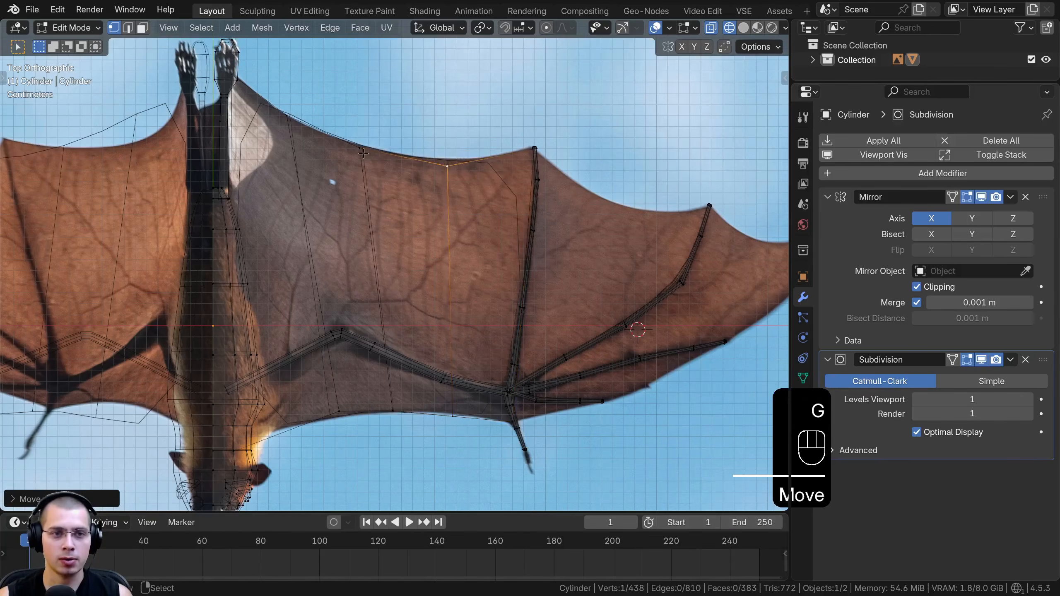
# Extrude the edge along the first long finger bone into the next membrane panel, then rotate and position it
pyautogui.keyDown('shift'); pyautogui.moveTo(448, 163); pyautogui.dragTo(311, 156, button='middle'); pyautogui.keyUp('shift')
pyautogui.click(128, 27)
pyautogui.click(387, 193)
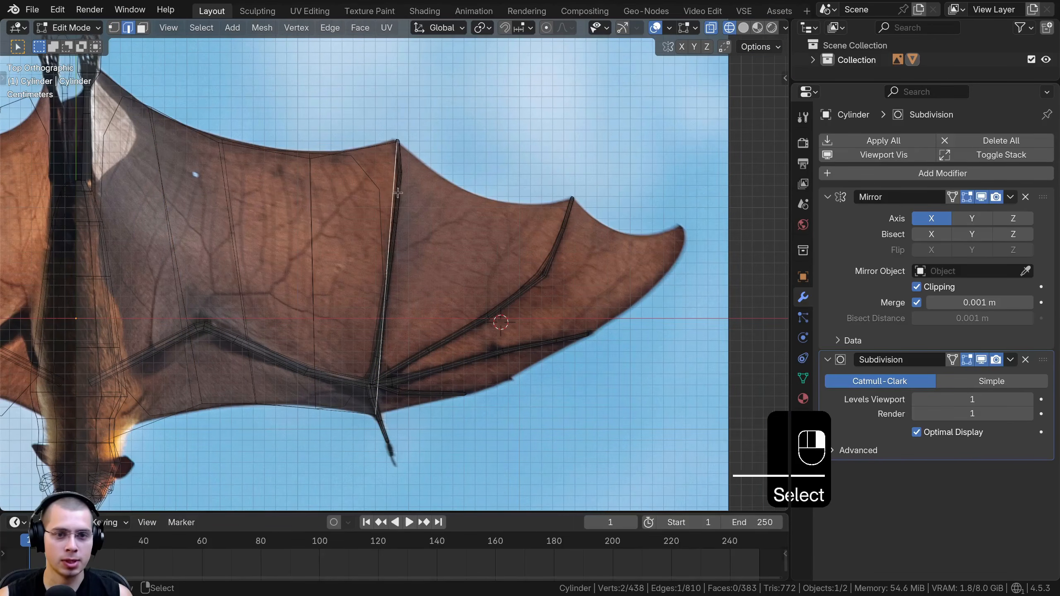
pyautogui.keyDown('shift'); pyautogui.moveTo(478, 181); pyautogui.dragTo(448, 145, button='middle'); pyautogui.keyUp('shift')
pyautogui.press('e')
pyautogui.click(582, 158)
pyautogui.press('r')
pyautogui.click(579, 157)
pyautogui.press('g')
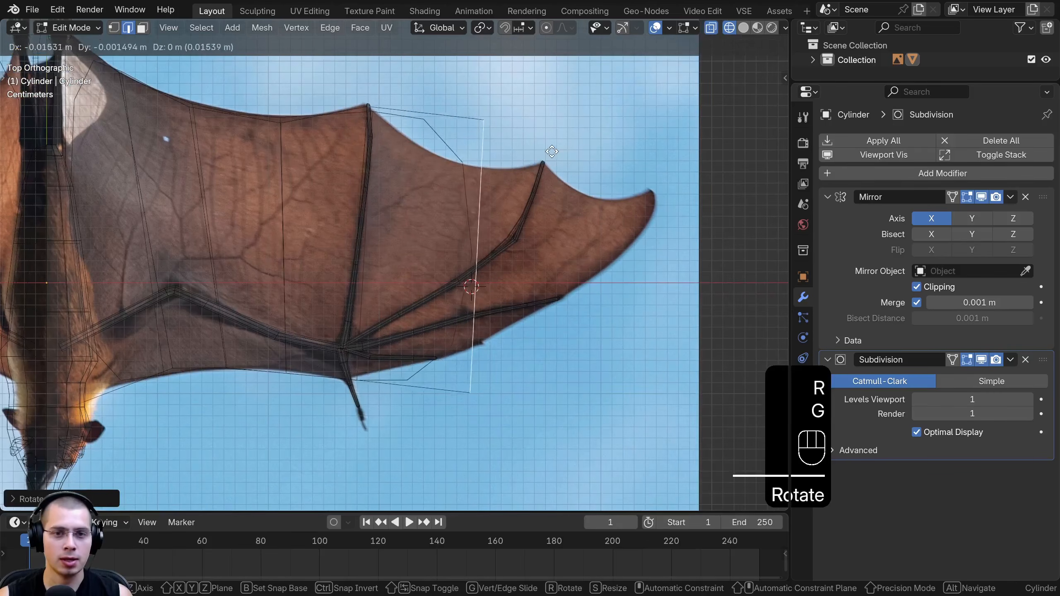
pyautogui.click(556, 161)
# Extrude the membrane edge again toward the wing tip, then scale, rotate and move it to the wing's width
pyautogui.press('e')
pyautogui.click(676, 175)
pyautogui.press('s')
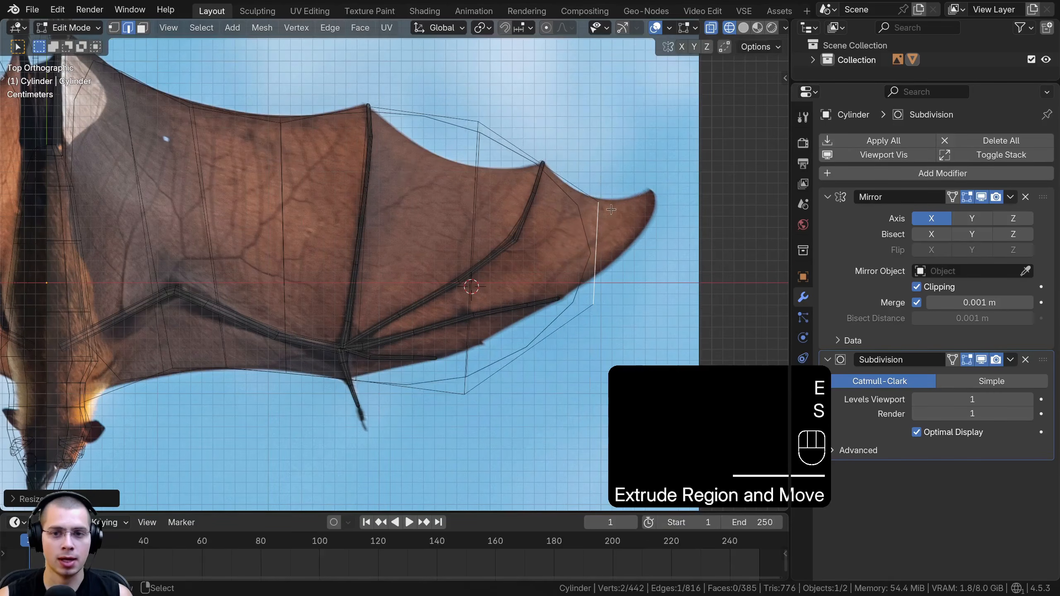
pyautogui.click(609, 217)
pyautogui.press('r')
pyautogui.click(607, 219)
pyautogui.press('g')
pyautogui.click(627, 226)
pyautogui.press('s')
pyautogui.click(626, 232)
pyautogui.press('g')
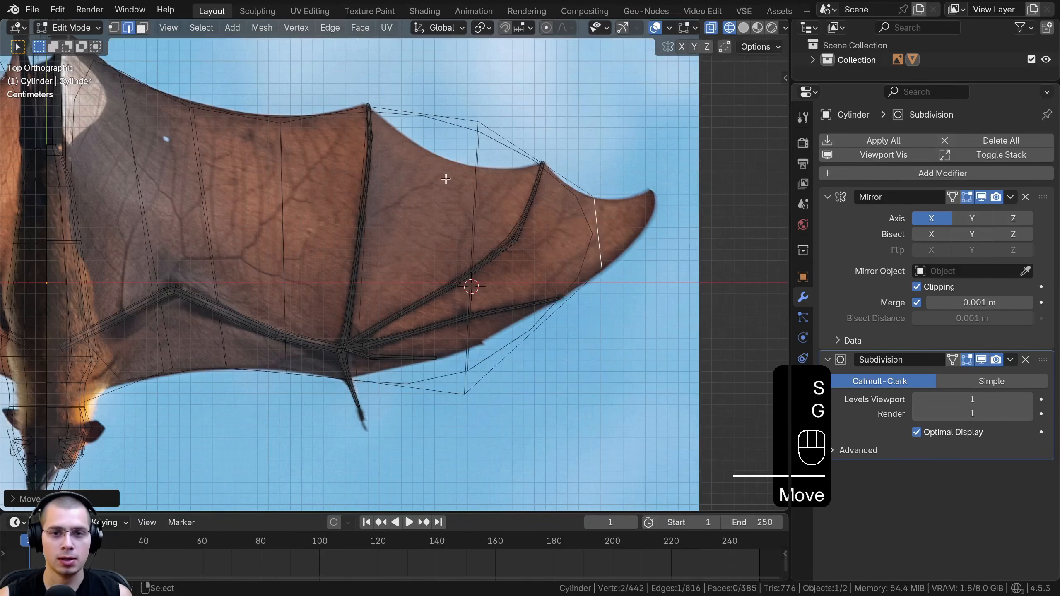
# Move the rear and front vertices of the edge between the two long finger bones onto the wing outline
pyautogui.click(114, 28)
pyautogui.click(478, 121)
pyautogui.press('g')
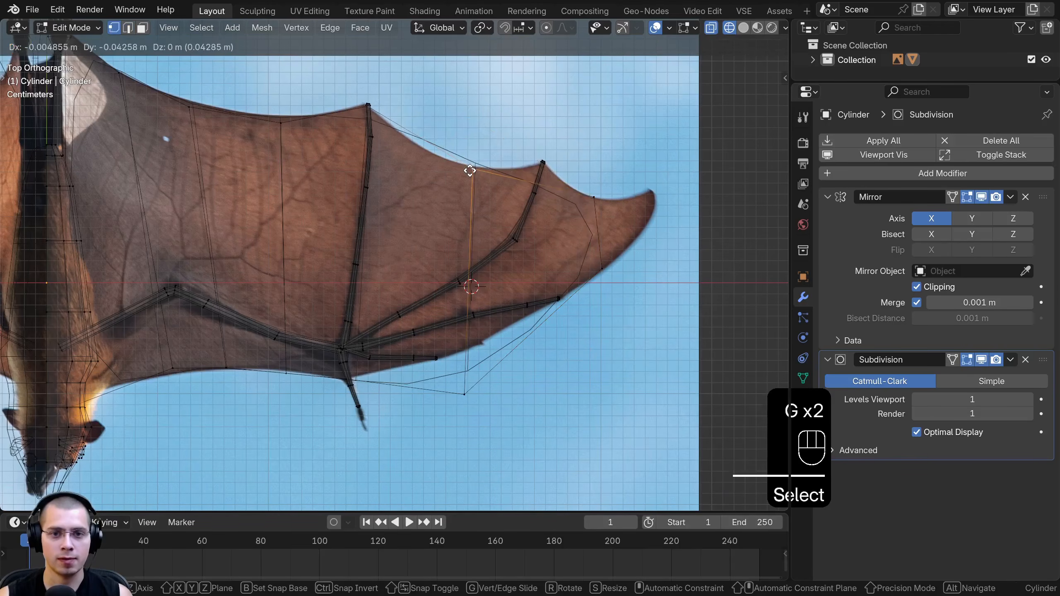
pyautogui.click(470, 171)
pyautogui.click(464, 389)
pyautogui.press('g')
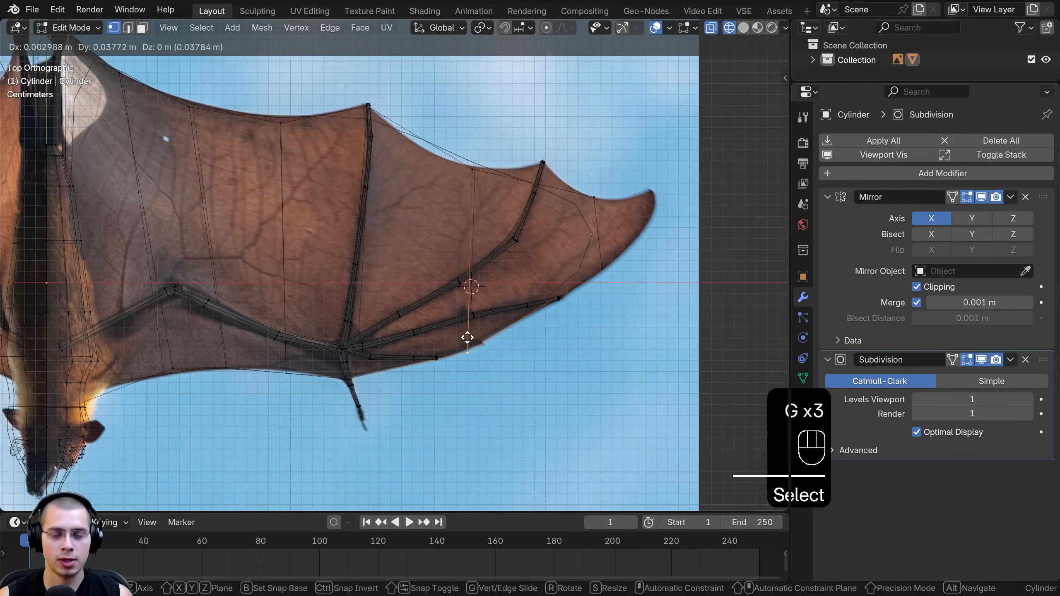
pyautogui.click(468, 338)
# Add a loop cut through the outer panel and move its rear vertex onto the bent finger bone's tip
pyautogui.scroll(2, 555, 146)
pyautogui.hotkey('ctrl', 'r')
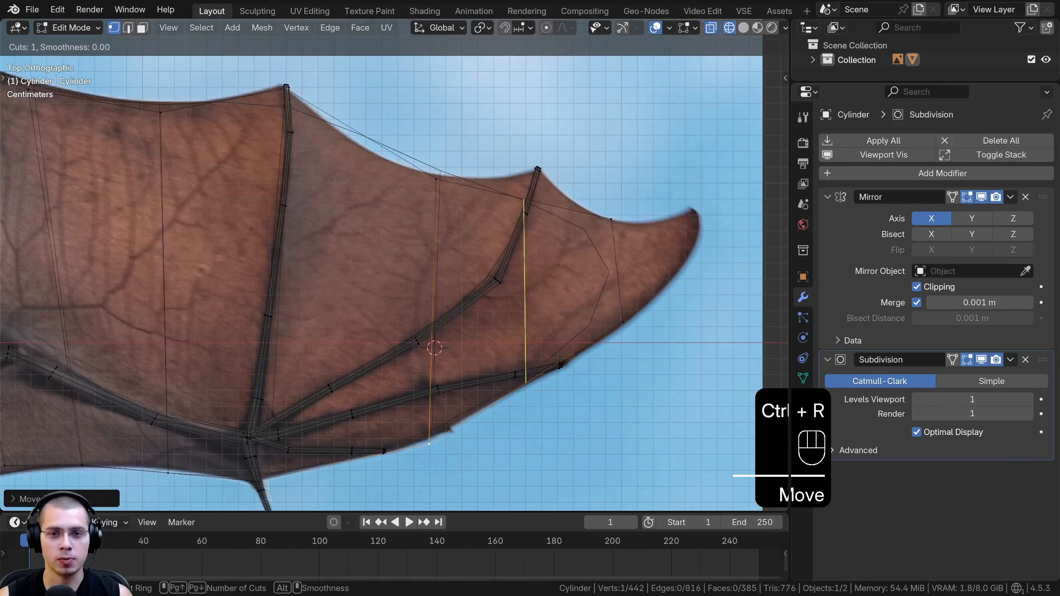
pyautogui.click(510, 192)
pyautogui.click(520, 200)
pyautogui.press('g')
pyautogui.click(538, 170)
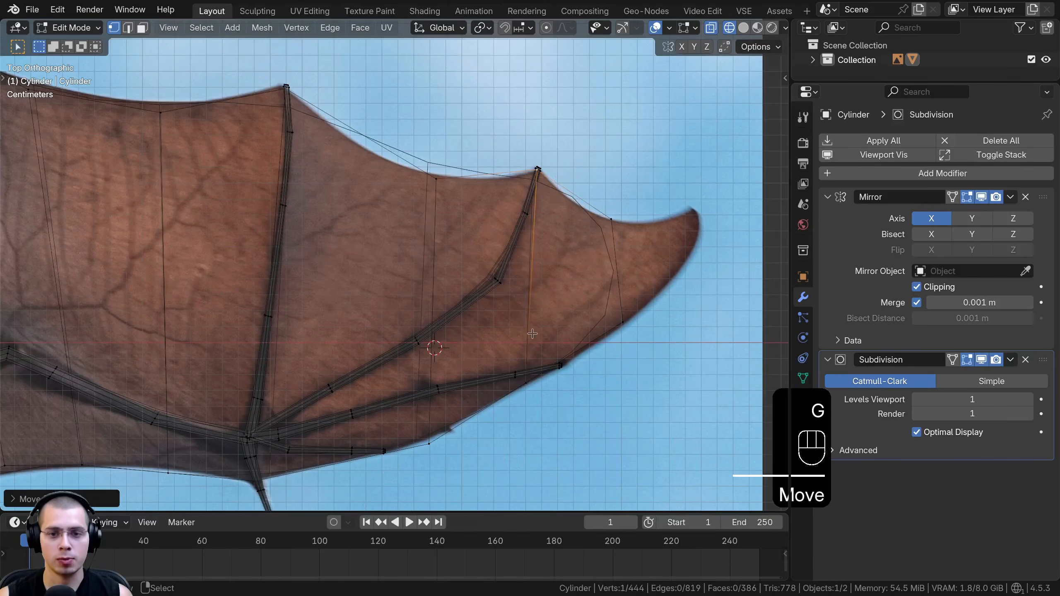
# Align the front vertices of the new loop and the outermost edge with the wing's leading edge
pyautogui.click(523, 383)
pyautogui.press('g')
pyautogui.click(525, 385)
pyautogui.click(626, 325)
pyautogui.press('g')
pyautogui.click(625, 326)
# Extrude the outermost membrane edge toward the wing tip and scale, rotate and move it to fit the narrowing outline
pyautogui.click(613, 221)
pyautogui.keyDown('shift'); pyautogui.moveTo(634, 298); pyautogui.dragTo(484, 332, button='middle'); pyautogui.keyUp('shift')
pyautogui.keyDown('shift'); pyautogui.click(534, 346); pyautogui.keyUp('shift')
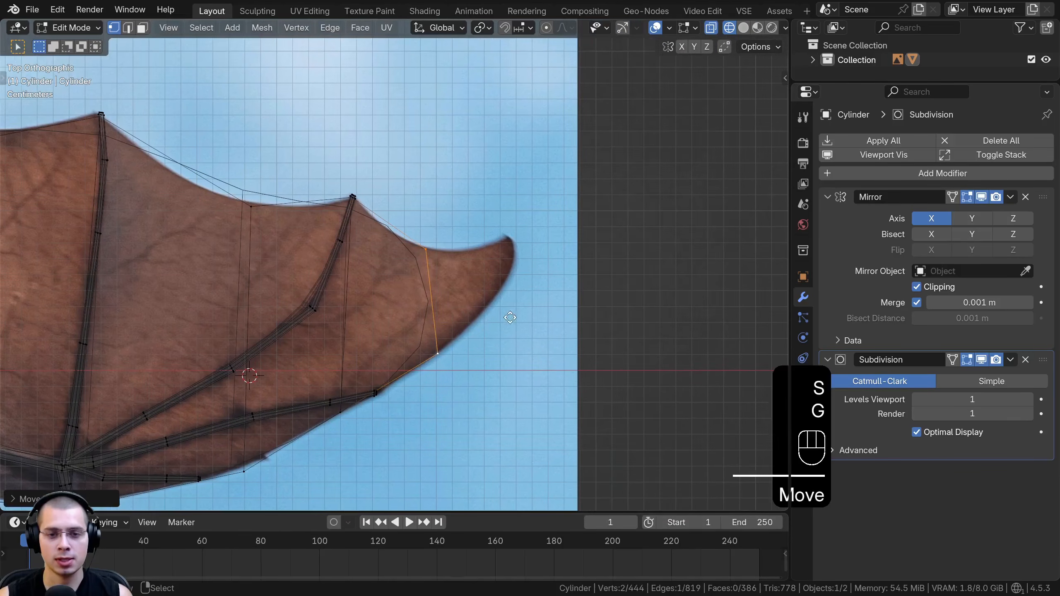
pyautogui.press('e')
pyautogui.click(556, 302)
pyautogui.scroll(1, 645, 293)
pyautogui.press('s')
pyautogui.click(578, 286)
pyautogui.press('r')
pyautogui.click(577, 274)
pyautogui.press('g')
pyautogui.click(548, 272)
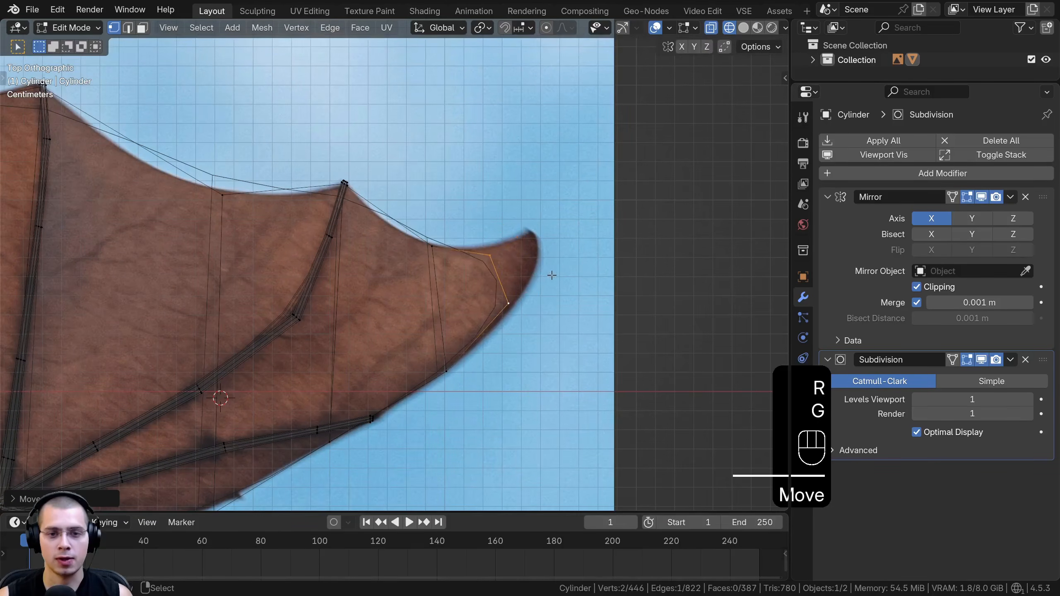
# Extrude one more short segment into the wing tip, shrinking and angling its end edge to the outline
pyautogui.press('e')
pyautogui.click(599, 244)
pyautogui.press('s')
pyautogui.click(566, 242)
pyautogui.click(553, 231)
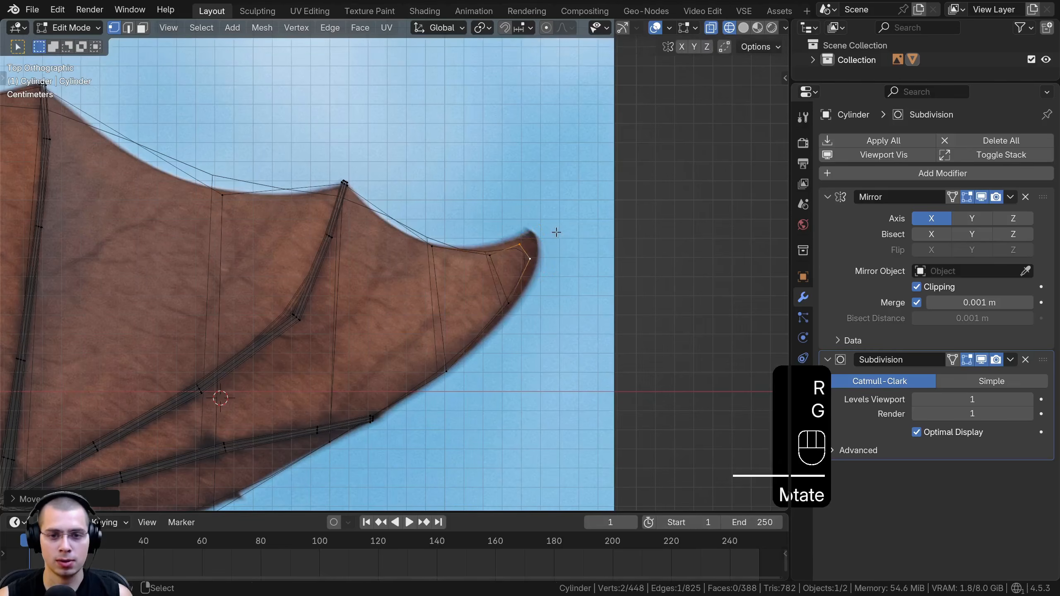
# Extrude one last short edge into the wing's pointed tip, then scale and move it to fit the outline
pyautogui.scroll(2, 597, 239)
pyautogui.press('e')
pyautogui.click(632, 238)
pyautogui.press('s')
pyautogui.click(612, 231)
pyautogui.press('g')
pyautogui.click(612, 228)
# Move the leading-edge membrane vertices nearest the wing tip onto the reference outline
pyautogui.click(579, 260)
pyautogui.press('g')
pyautogui.click(583, 272)
pyautogui.click(561, 325)
pyautogui.press('g')
pyautogui.click(560, 333)
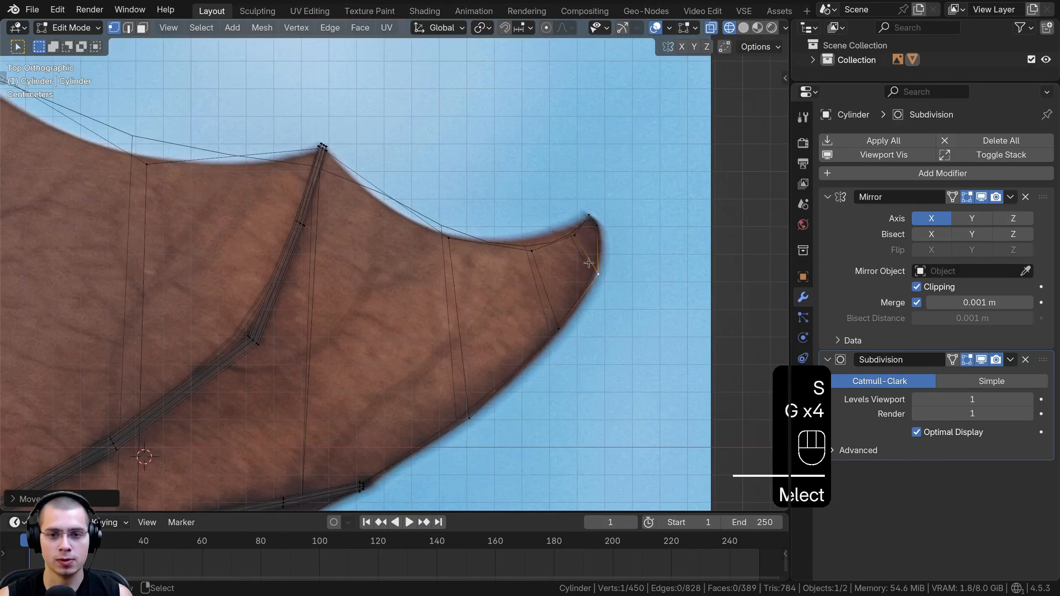
# Examine in solid shading how the smoothed membrane meets the finger bone tips and the outline
pyautogui.press('z')
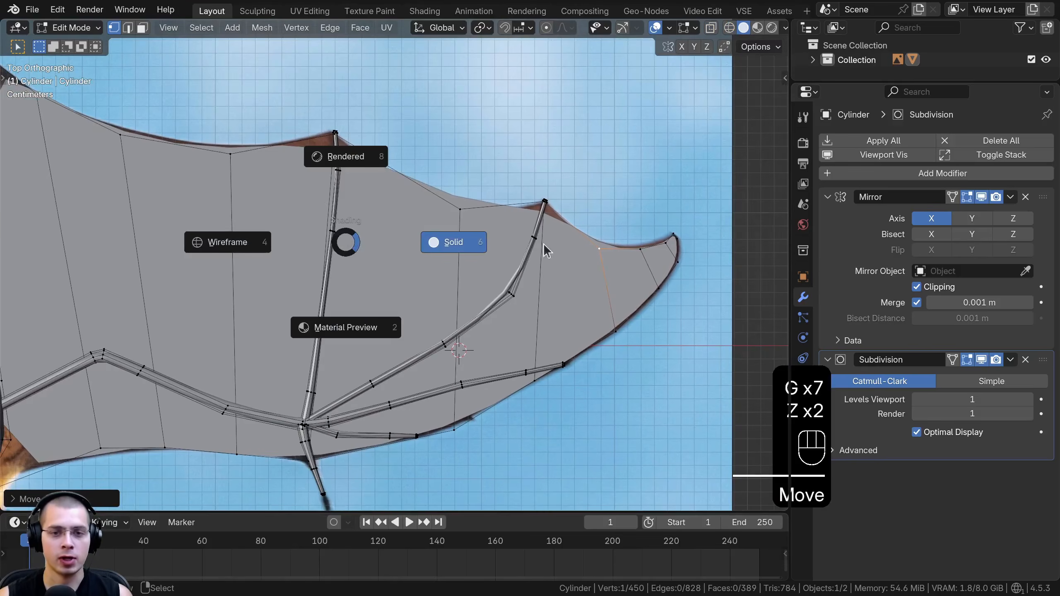
pyautogui.keyDown('shift'); pyautogui.moveTo(306, 198); pyautogui.dragTo(410, 286, button='middle'); pyautogui.keyUp('shift')
pyautogui.scroll(4, 376, 234)
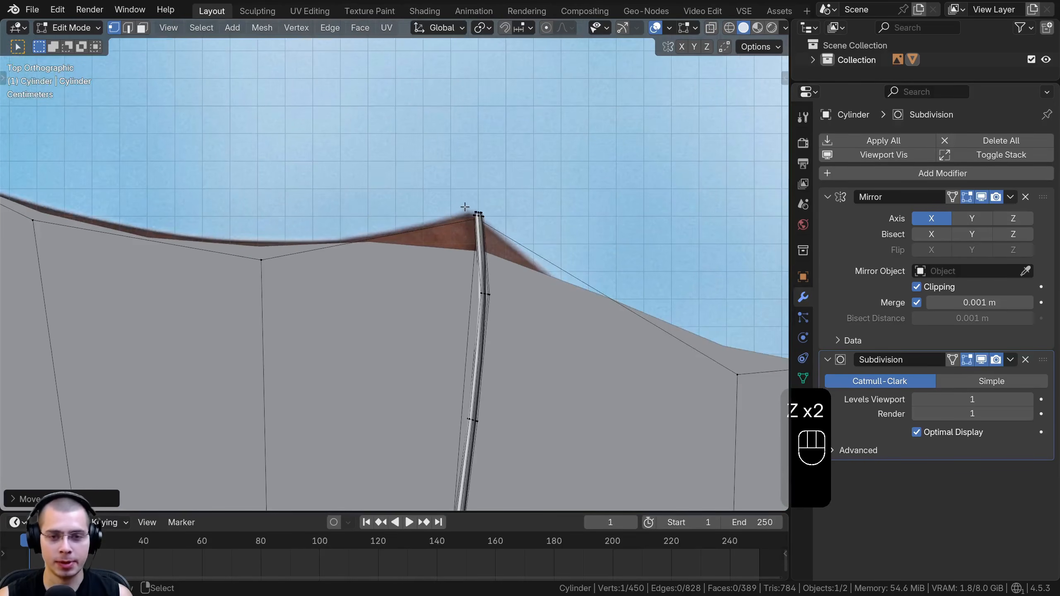
pyautogui.scroll(3, 493, 211)
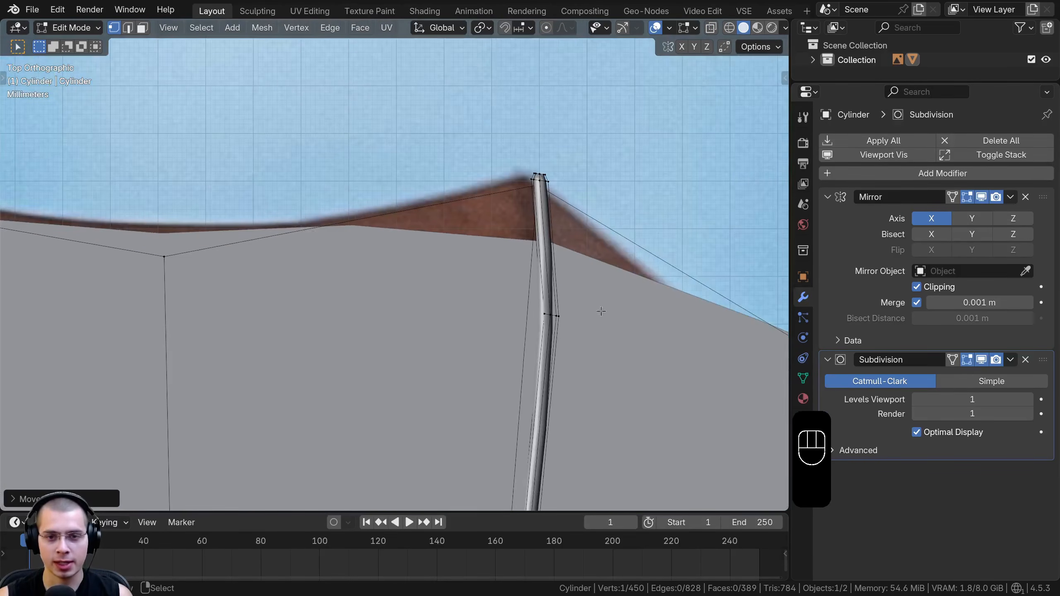
pyautogui.scroll(-7, 393, 254)
pyautogui.keyDown('shift'); pyautogui.moveTo(346, 286); pyautogui.dragTo(374, 210, button='middle'); pyautogui.keyUp('shift')
pyautogui.scroll(-2, 316, 217)
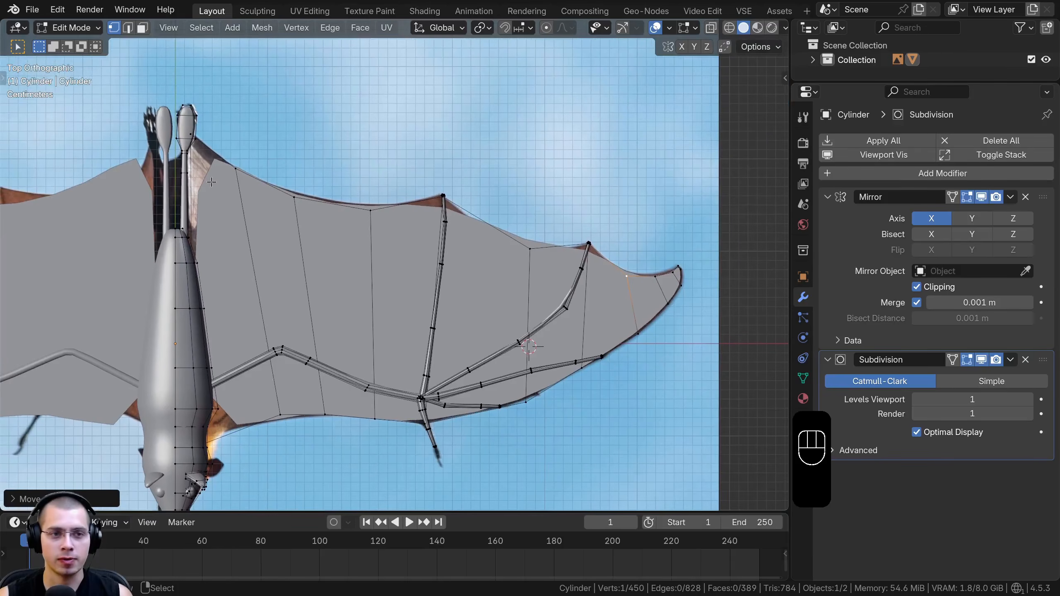
# Select the membrane's inner rear corner vertex beside the foot
pyautogui.click(185, 132)
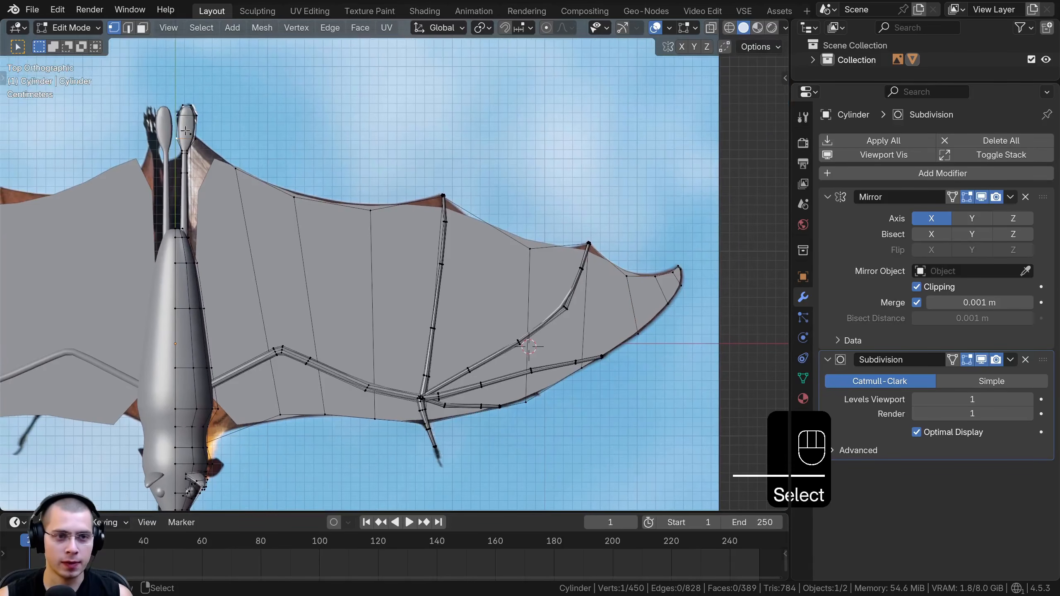
pyautogui.scroll(4, 186, 132)
pyautogui.hotkey('alt', 'z')
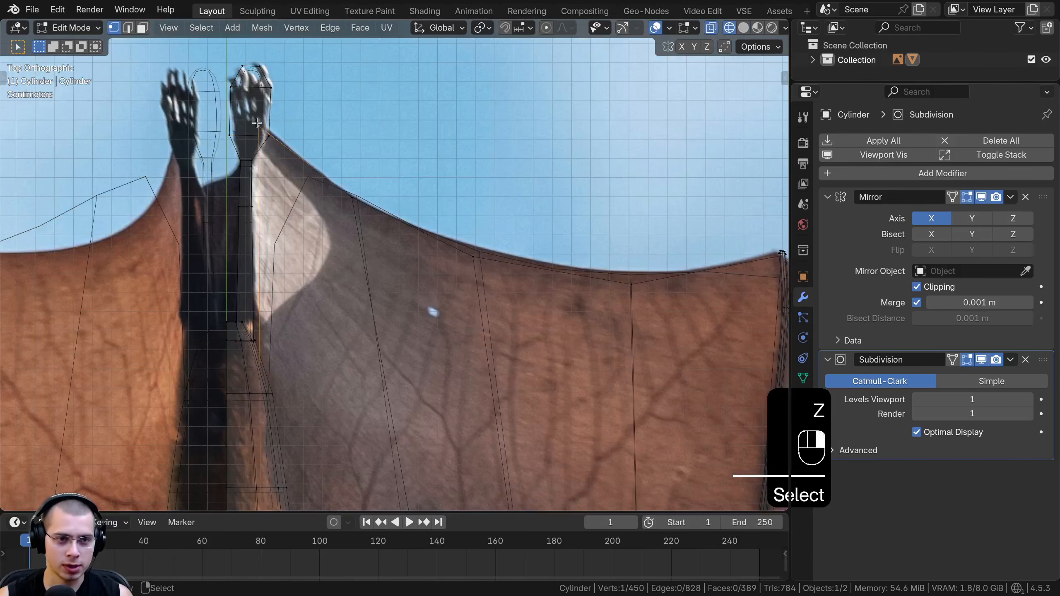
pyautogui.keyDown('shift'); pyautogui.moveTo(313, 180); pyautogui.dragTo(293, 219, button='middle'); pyautogui.keyUp('shift')
pyautogui.scroll(3, 293, 204)
pyautogui.press('z')
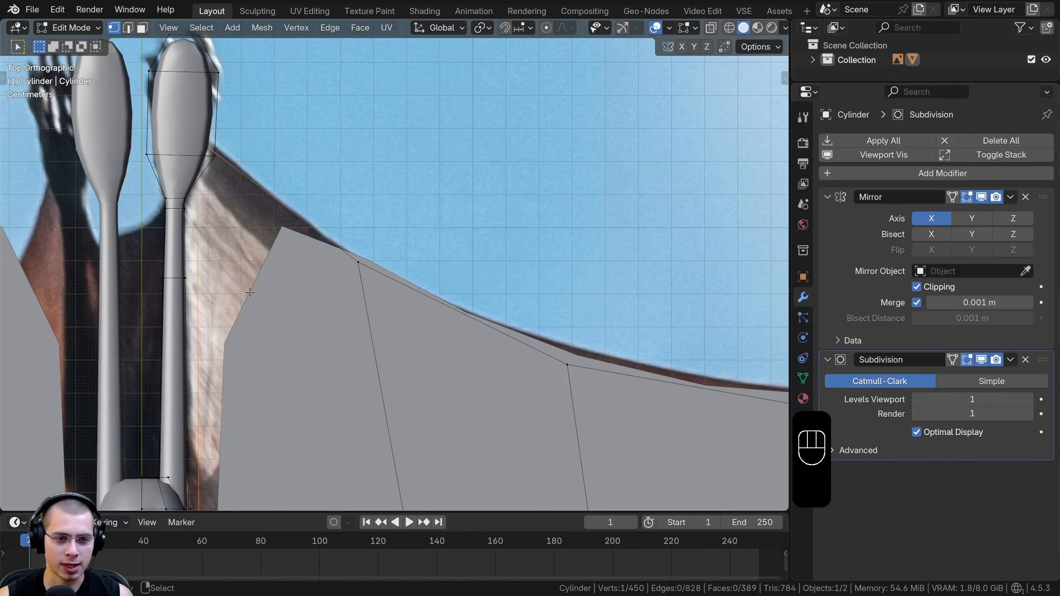
# Add the membrane's inner front corner vertex near the head to the selection
pyautogui.keyDown('shift'); pyautogui.moveTo(261, 317); pyautogui.dragTo(341, 248, button='middle'); pyautogui.keyUp('shift')
pyautogui.scroll(3, 341, 247)
pyautogui.scroll(-10, 426, 267)
pyautogui.keyDown('shift'); pyautogui.moveTo(495, 293); pyautogui.dragTo(494, 210, button='middle'); pyautogui.keyUp('shift')
pyautogui.scroll(3, 412, 348)
pyautogui.press('z')
pyautogui.scroll(4, 401, 350)
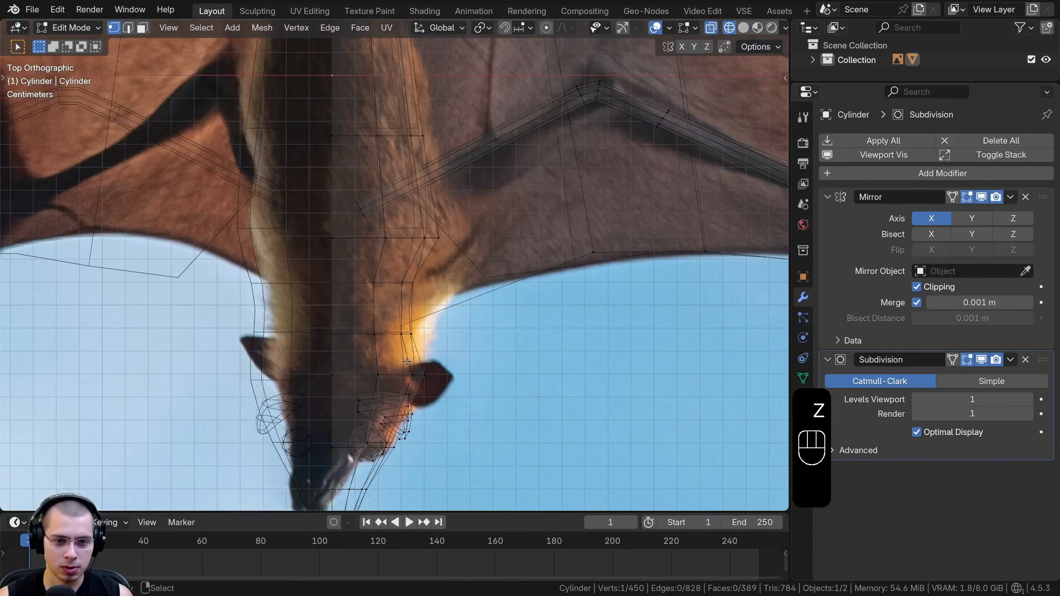
pyautogui.keyDown('shift'); pyautogui.moveTo(401, 349); pyautogui.dragTo(401, 314, button='middle'); pyautogui.keyUp('shift')
pyautogui.scroll(2, 394, 318)
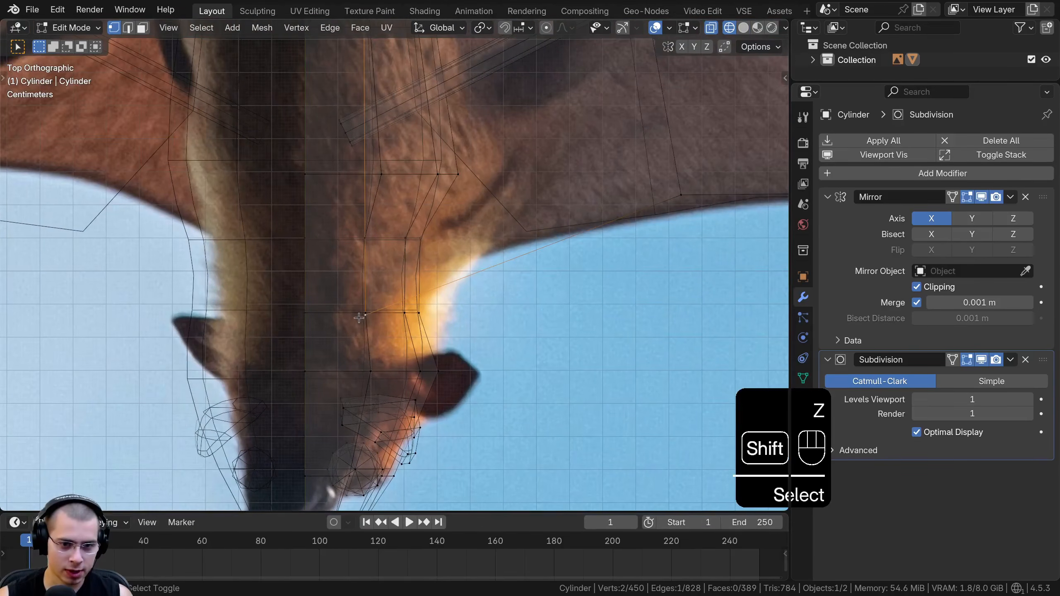
# Add the rear membrane vertex at the first finger bone's tip to the selection
pyautogui.scroll(-7, 359, 318)
pyautogui.press('z')
pyautogui.keyDown('shift'); pyautogui.moveTo(558, 278); pyautogui.dragTo(380, 424, button='middle'); pyautogui.keyUp('shift')
pyautogui.keyDown('shift'); pyautogui.moveTo(450, 216); pyautogui.dragTo(413, 277, button='middle'); pyautogui.keyUp('shift')
pyautogui.scroll(1, 413, 277)
pyautogui.scroll(7, 413, 277)
pyautogui.press('z')
pyautogui.scroll(-4, 507, 183)
pyautogui.keyDown('shift'); pyautogui.moveTo(507, 182); pyautogui.dragTo(272, 106, button='middle'); pyautogui.keyUp('shift')
pyautogui.scroll(3, 272, 106)
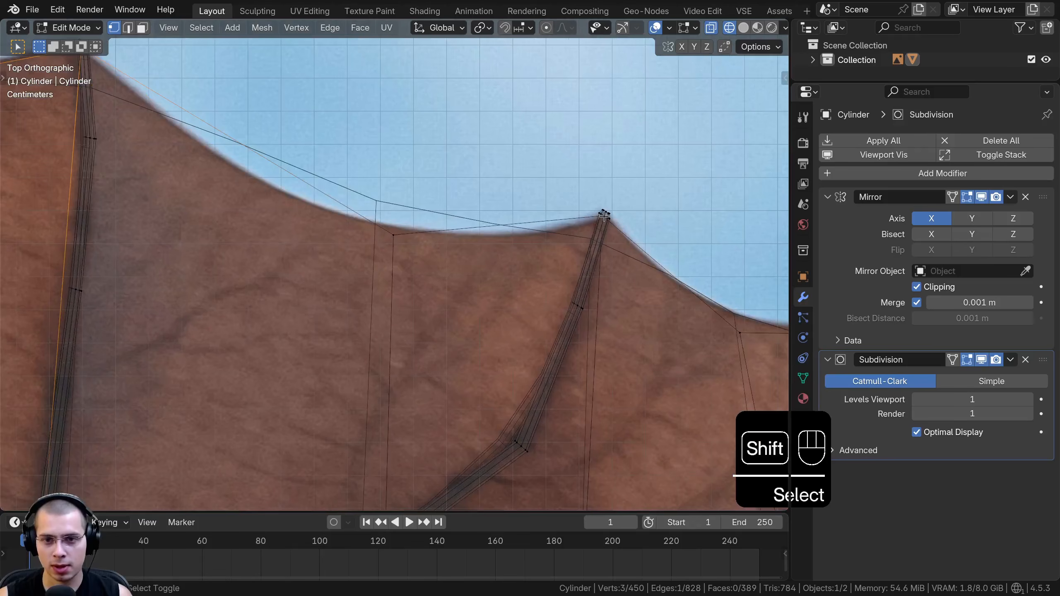
# Add the rear membrane vertex at the bent finger bone's tip to the selection
pyautogui.keyDown('shift'); pyautogui.moveTo(604, 215); pyautogui.dragTo(373, 222, button='middle'); pyautogui.keyUp('shift')
pyautogui.scroll(5, 373, 222)
pyautogui.keyDown('shift'); pyautogui.rightClick(341, 190); pyautogui.keyUp('shift')
pyautogui.scroll(-8, 341, 191)
pyautogui.press('z')
pyautogui.moveTo(341, 191)
pyautogui.keyDown('shift'); pyautogui.mouseDown(button='middle')
pyautogui.moveTo(392, 143)
pyautogui.moveTo(490, 135)
pyautogui.mouseUp(button='middle'); pyautogui.keyUp('shift')
pyautogui.scroll(-2, 489, 135)
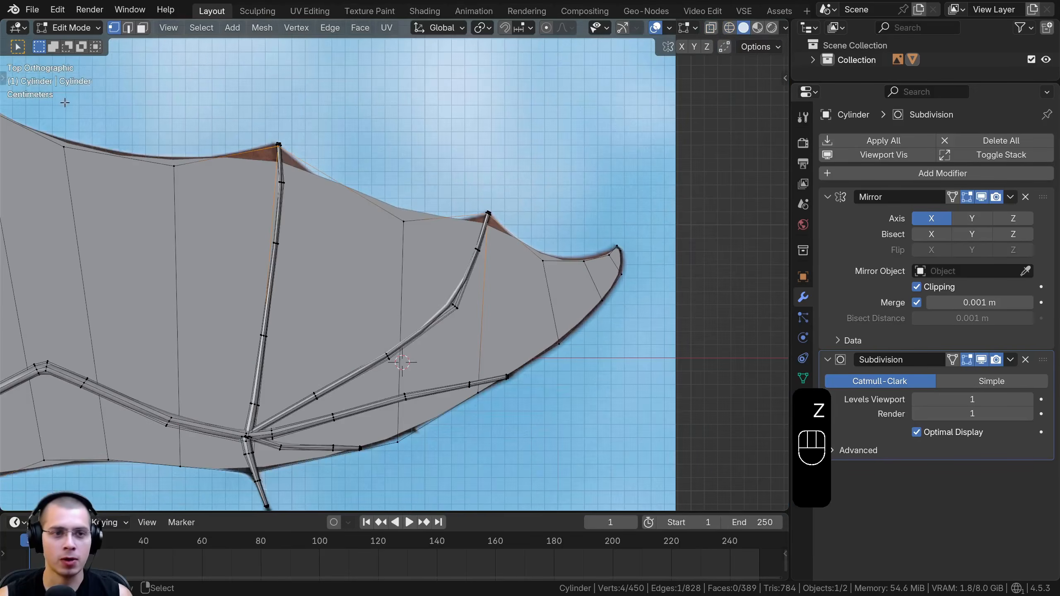
pyautogui.keyDown('shift'); pyautogui.moveTo(64, 102); pyautogui.dragTo(277, 165, button='middle'); pyautogui.keyUp('shift')
pyautogui.scroll(-2, 277, 165)
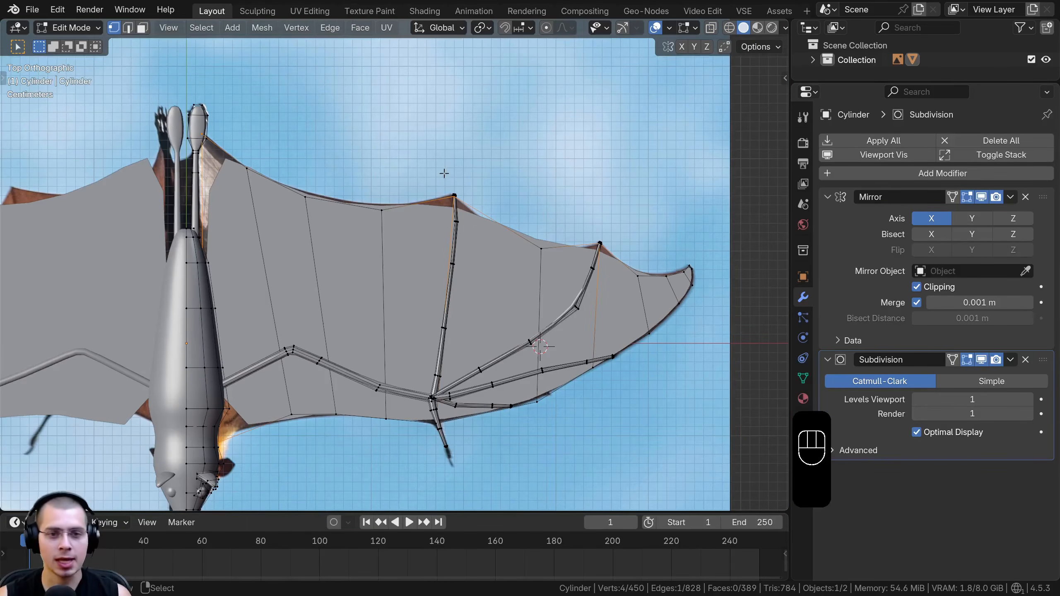
# Set the Mean Vertex Crease of the selected membrane corner vertices to 1.00
pyautogui.press('n')
pyautogui.click(779, 74)
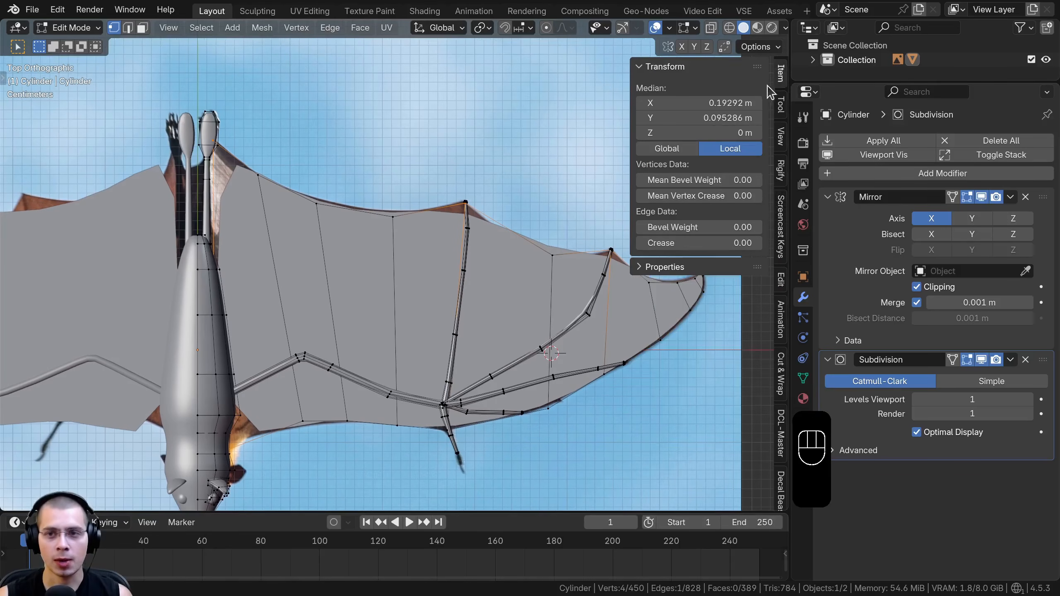
pyautogui.keyDown('shift'); pyautogui.moveTo(432, 266); pyautogui.dragTo(468, 242, button='middle'); pyautogui.keyUp('shift')
pyautogui.scroll(1, 470, 241)
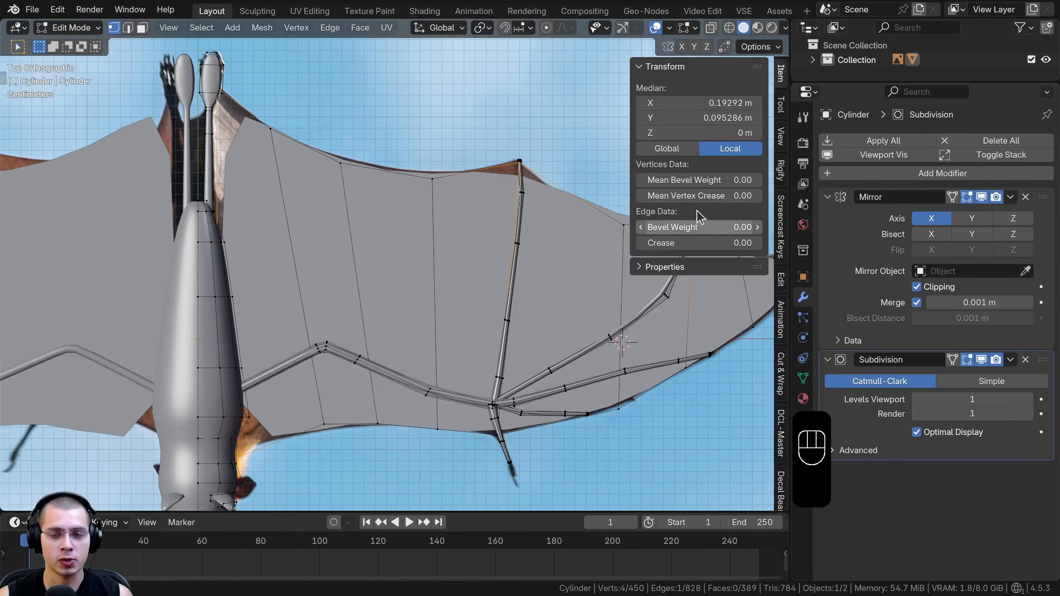
pyautogui.moveTo(717, 196)
pyautogui.mouseDown()
pyautogui.moveTo(745, 196)
pyautogui.moveTo(734, 196)
pyautogui.mouseUp()
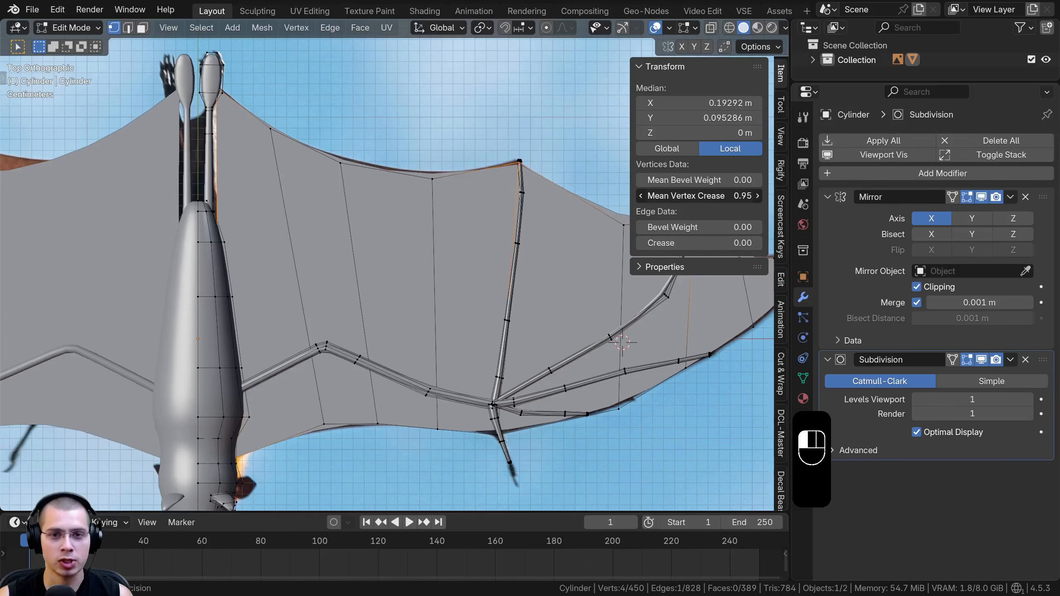
# Adjust the rear-edge vertex just inboard of the first finger bone's tip to follow the wing outline
pyautogui.keyDown('shift'); pyautogui.moveTo(509, 195); pyautogui.dragTo(466, 228, button='middle'); pyautogui.keyUp('shift')
pyautogui.scroll(5, 429, 245)
pyautogui.press('Tab')
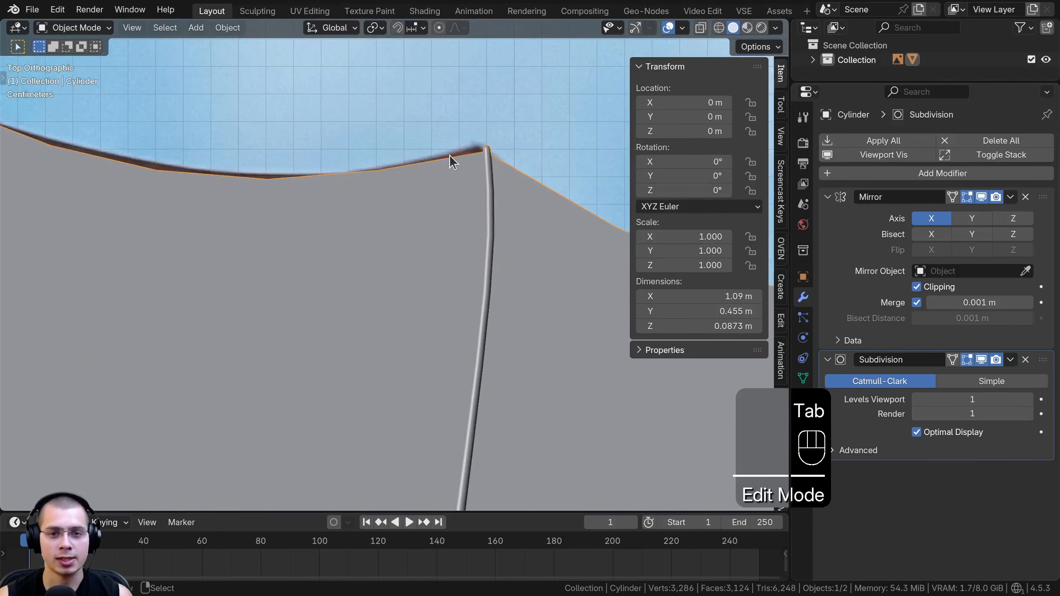
pyautogui.press('Tab')
pyautogui.keyDown('shift'); pyautogui.moveTo(342, 173); pyautogui.dragTo(379, 189, button='middle'); pyautogui.keyUp('shift')
pyautogui.click(361, 225)
pyautogui.press('g')
pyautogui.rightClick(369, 190)
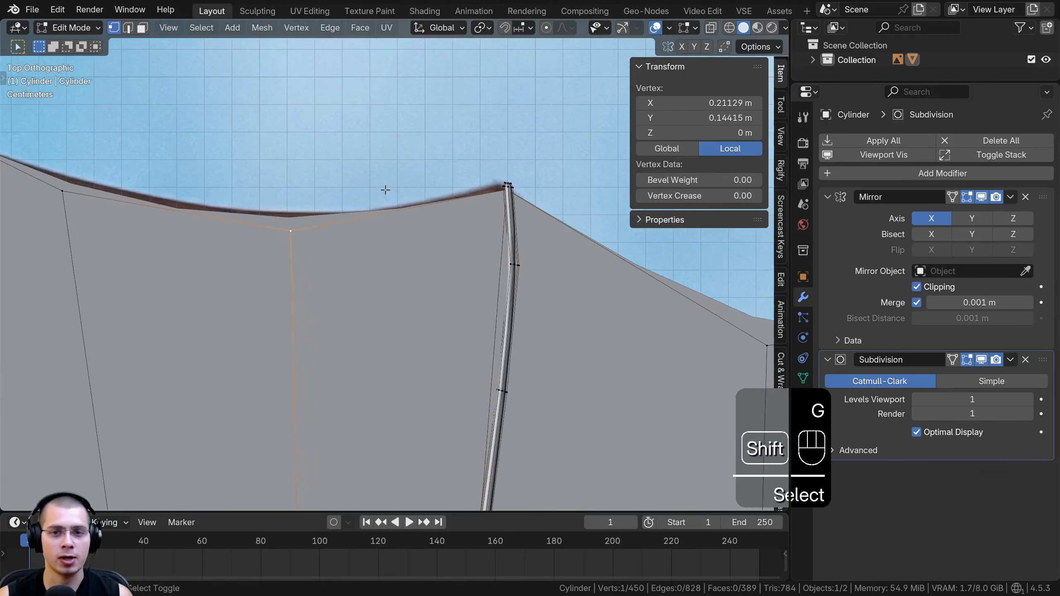
# Examine the whole bat outside mesh editing to check the sharpened membrane corners and wing shape
pyautogui.press('Tab')
pyautogui.scroll(-8, 477, 166)
pyautogui.press('a')
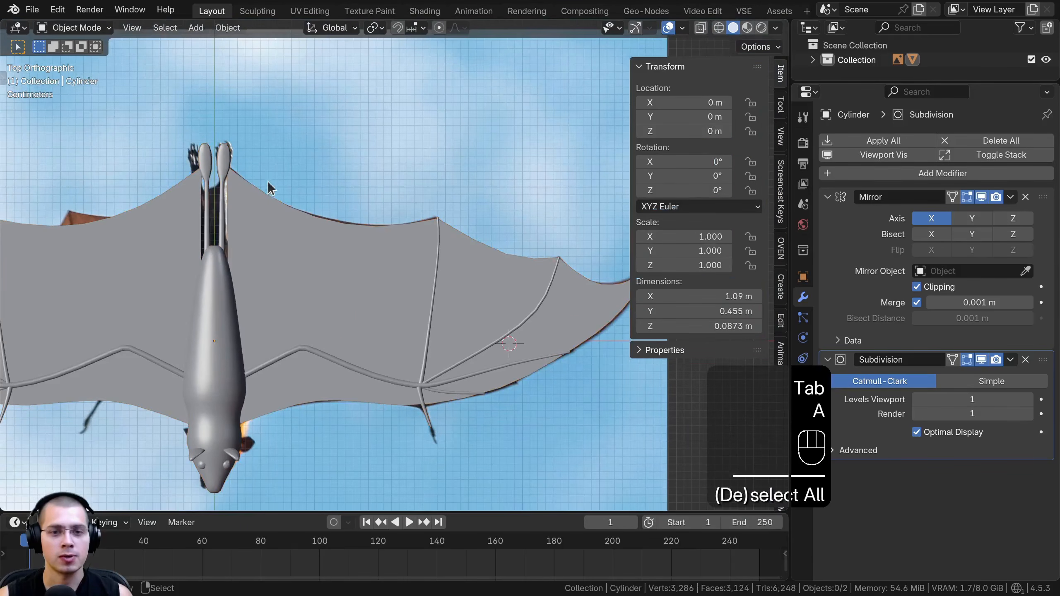
pyautogui.scroll(-2, 345, 334)
pyautogui.keyDown('shift'); pyautogui.moveTo(345, 334); pyautogui.dragTo(388, 176, button='middle'); pyautogui.keyUp('shift')
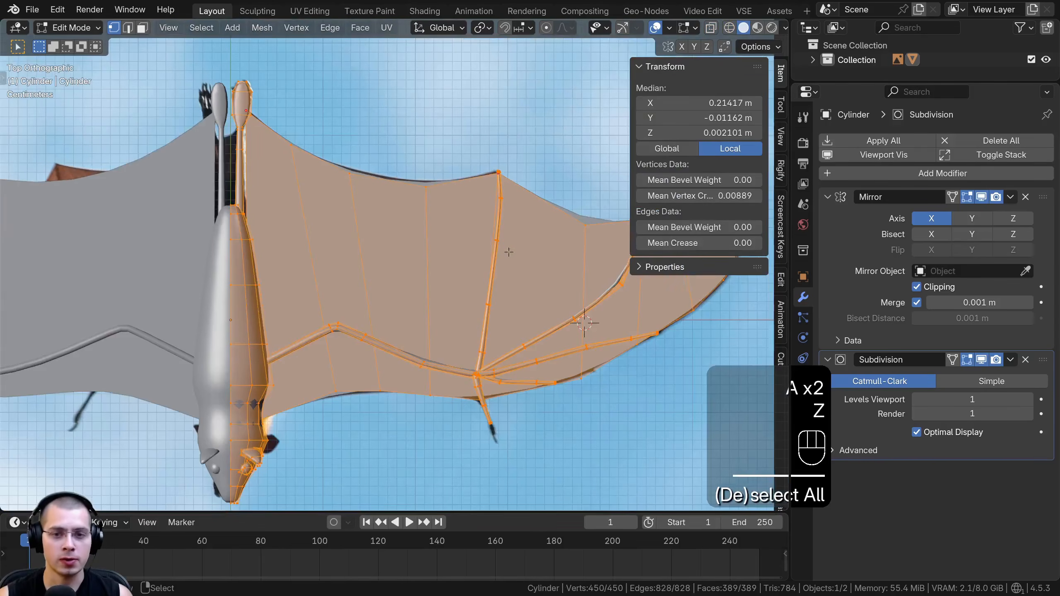
pyautogui.keyDown('shift'); pyautogui.moveTo(570, 307); pyautogui.dragTo(562, 305, button='middle'); pyautogui.keyUp('shift')
pyautogui.scroll(1, 205, 207)
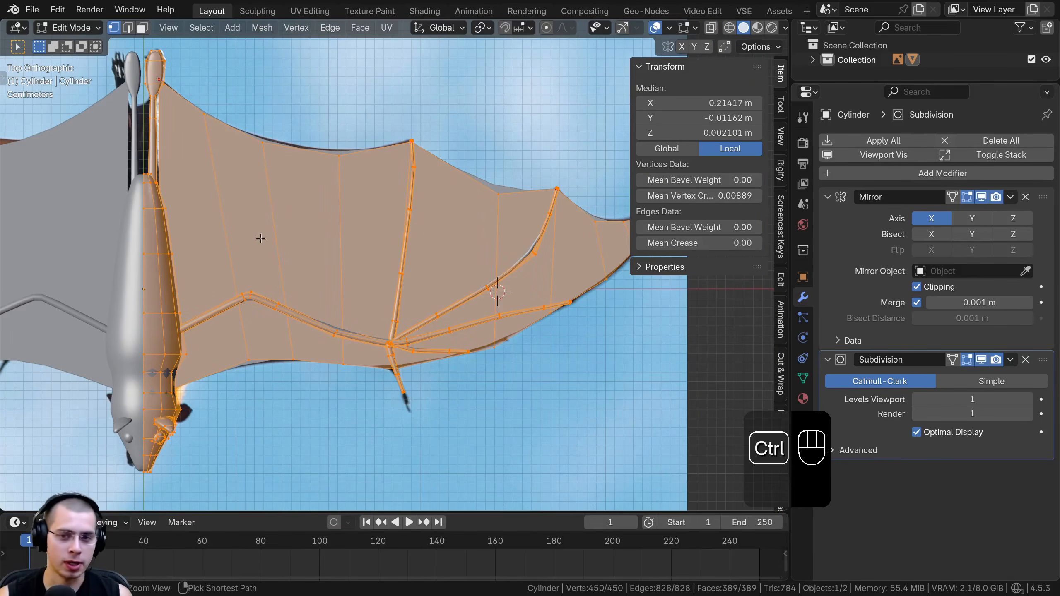
# Add two evenly spaced loop cuts running lengthwise through the wing membrane from the body to the tip
pyautogui.hotkey('ctrl', 'r')
pyautogui.scroll(1, 260, 239)
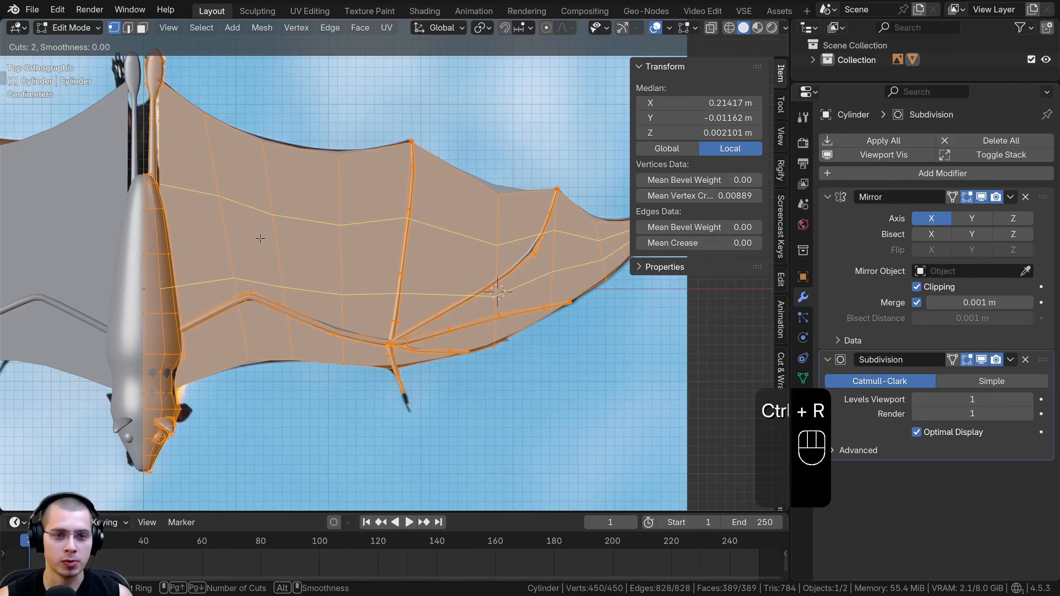
pyautogui.click(260, 239)
pyautogui.scroll(3, 293, 259)
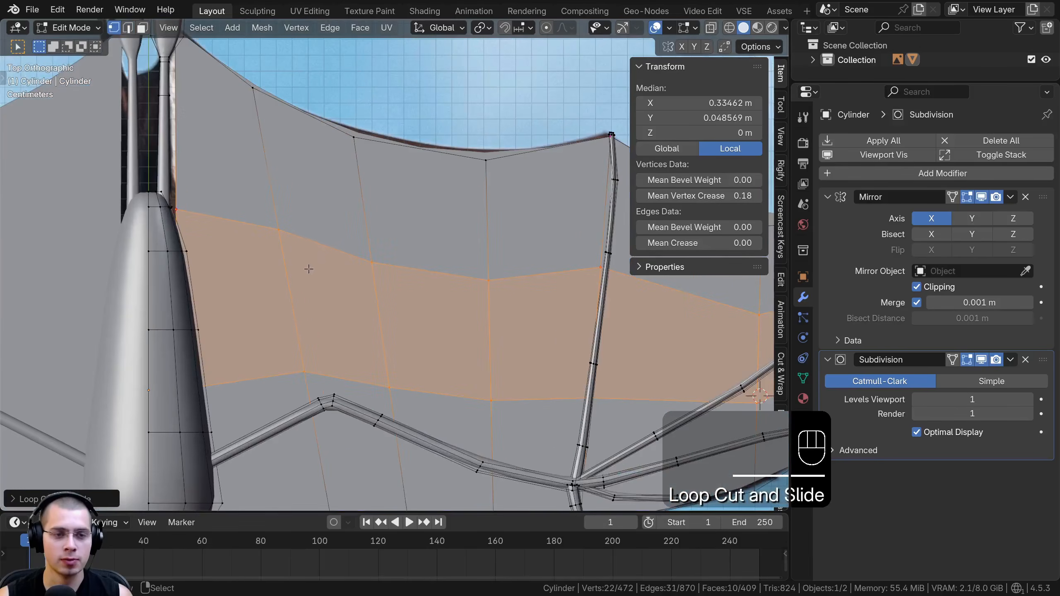
# Move the rear loop's inner end vertex against the leg base and the membrane's rear corner vertex into the foot
pyautogui.rightClick(180, 208)
pyautogui.keyDown('shift'); pyautogui.moveTo(227, 250); pyautogui.dragTo(316, 336, button='middle'); pyautogui.keyUp('shift')
pyautogui.scroll(1, 275, 261)
pyautogui.press('g')
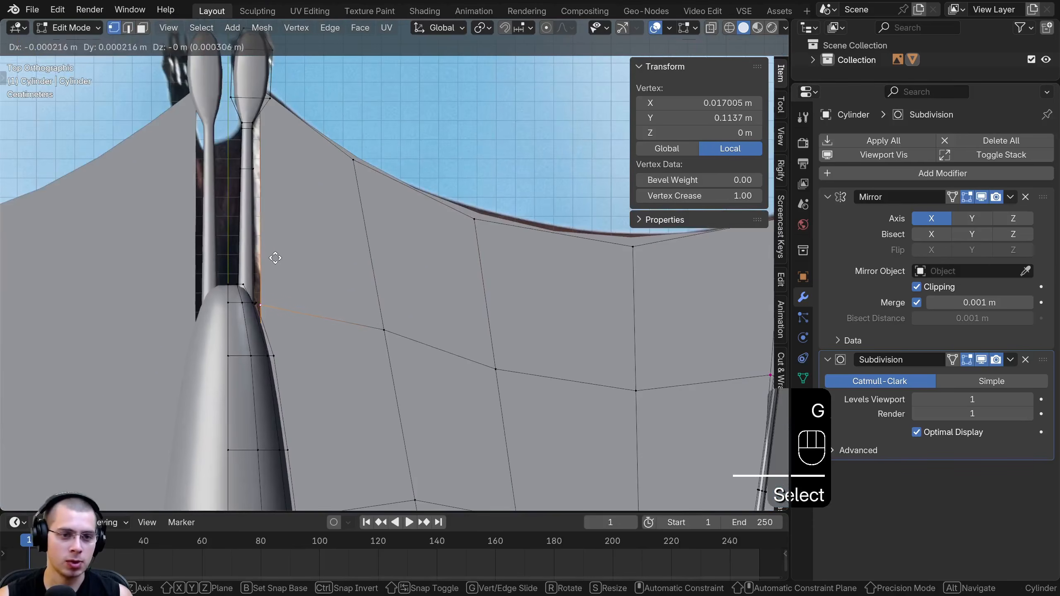
pyautogui.click(266, 255)
pyautogui.hotkey('shift', 'z')
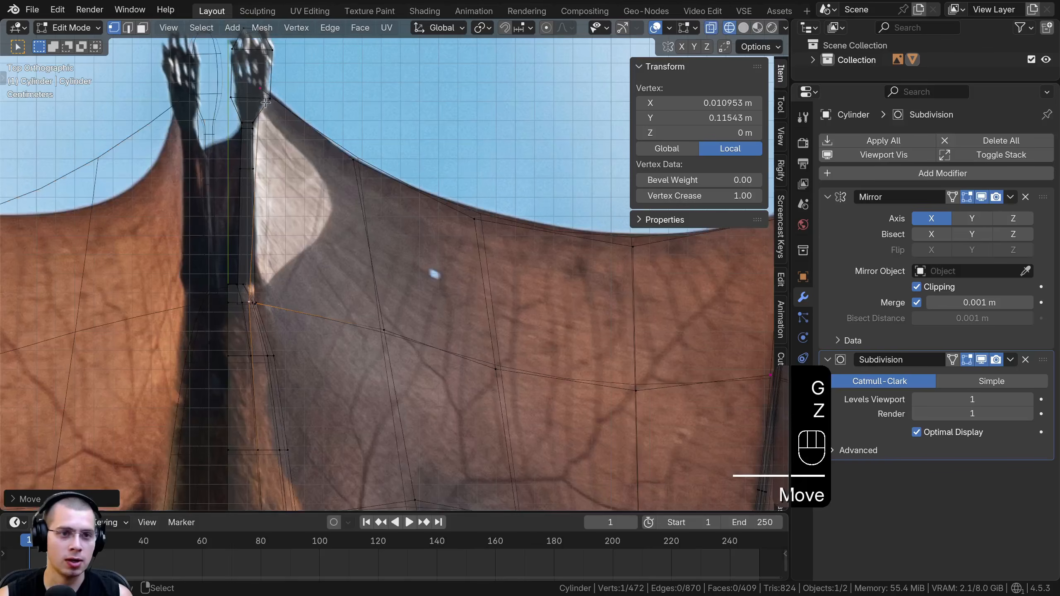
pyautogui.click(259, 86)
pyautogui.hotkey('shift', 'z')
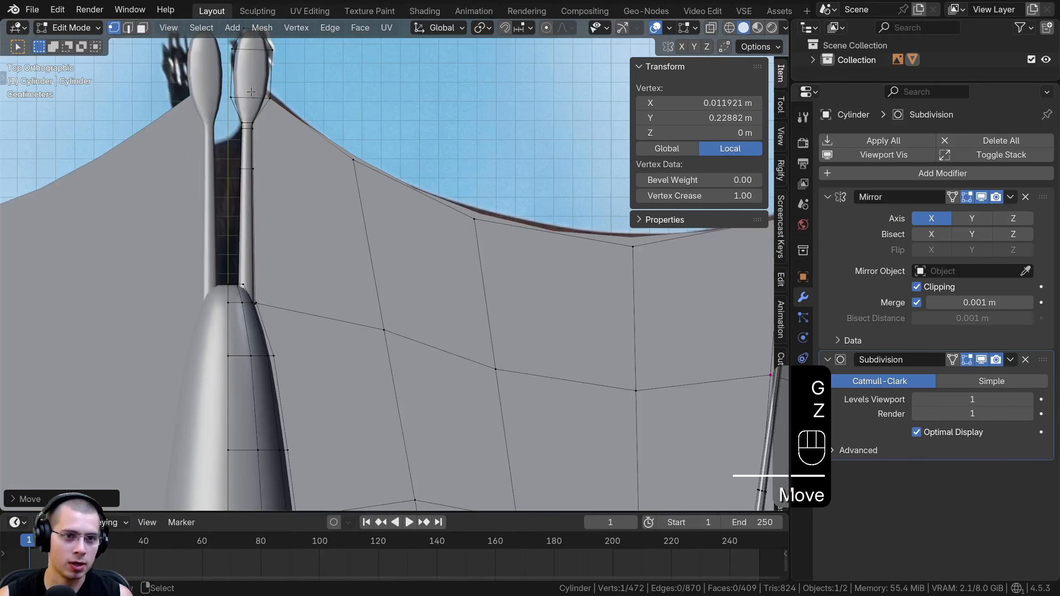
# Slide the two rear-loop vertices nearest the body toward the wing's rear edge to even the spacing
pyautogui.scroll(-2, 238, 306)
pyautogui.keyDown('shift'); pyautogui.moveTo(251, 288); pyautogui.dragTo(251, 273, button='middle'); pyautogui.keyUp('shift')
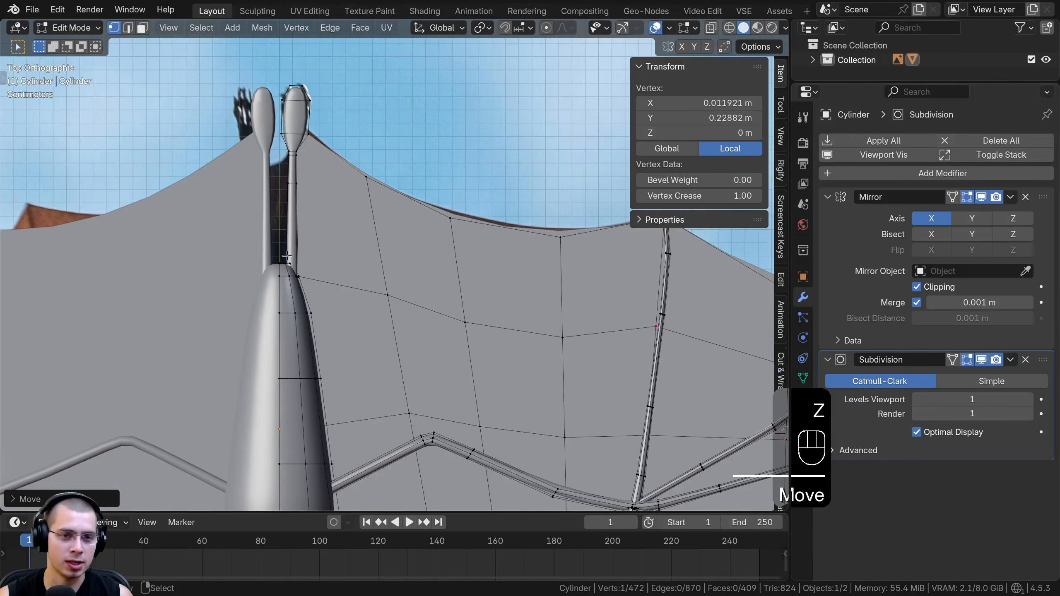
pyautogui.scroll(-3, 288, 255)
pyautogui.keyDown('shift'); pyautogui.moveTo(364, 358); pyautogui.dragTo(395, 232, button='middle'); pyautogui.keyUp('shift')
pyautogui.scroll(5, 331, 228)
pyautogui.keyDown('shift'); pyautogui.moveTo(497, 158); pyautogui.dragTo(239, 294, button='middle'); pyautogui.keyUp('shift')
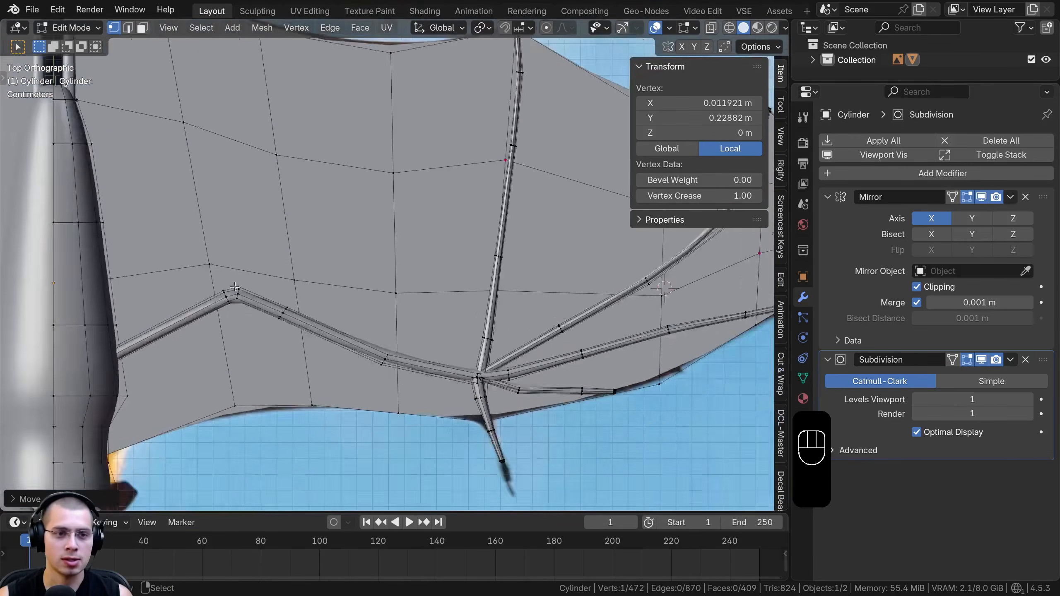
pyautogui.scroll(-3, 237, 278)
pyautogui.click(265, 263)
pyautogui.click(250, 165)
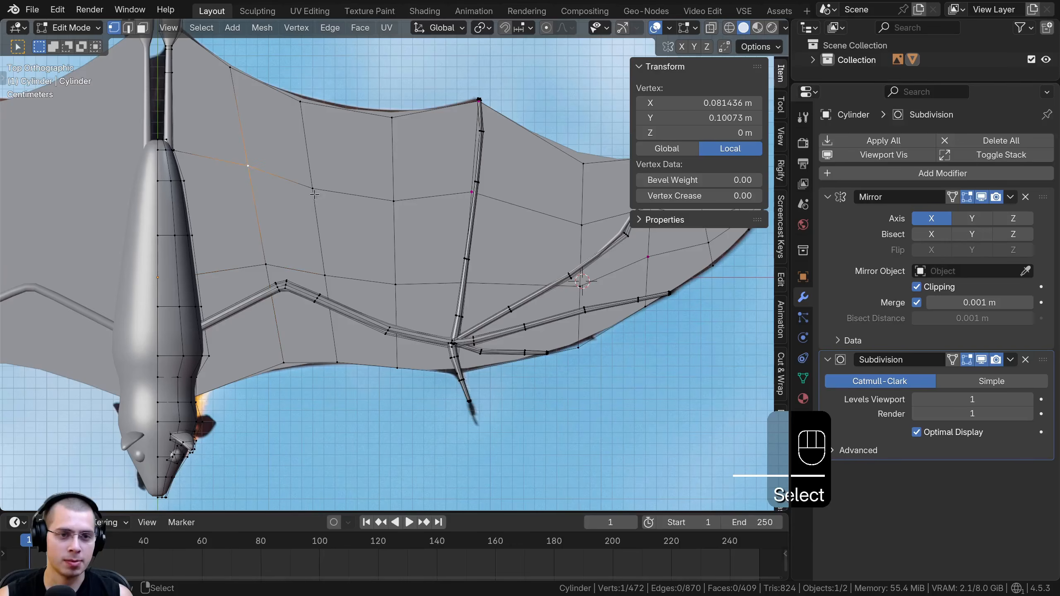
pyautogui.press('g')
pyautogui.press('g')
pyautogui.press('g')
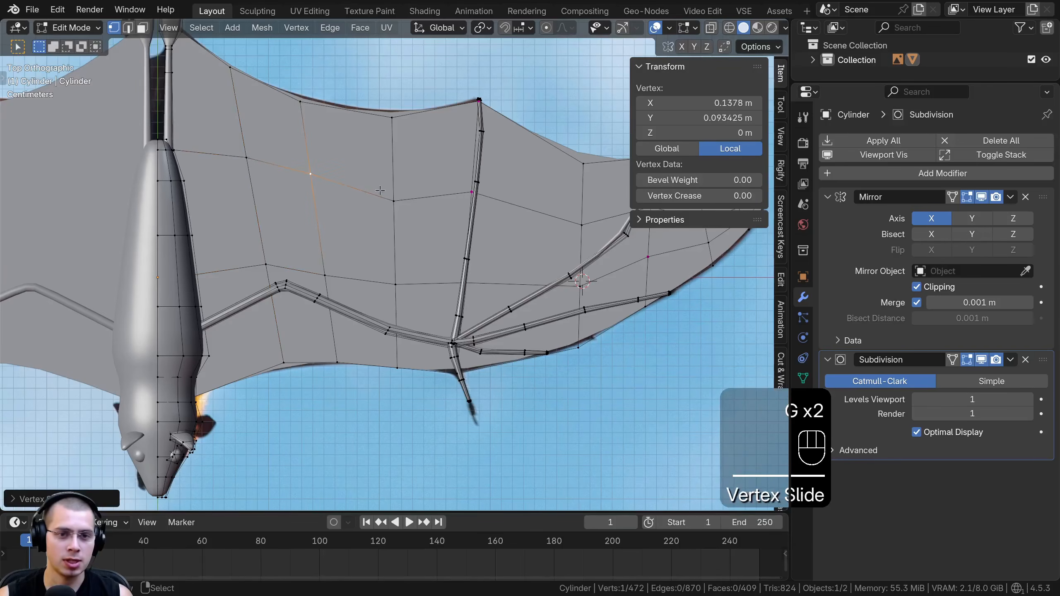
# Slide the rear-loop vertex inboard of the first finger bone and the one between the finger bones rearward
pyautogui.press('g')
pyautogui.click(394, 184)
pyautogui.rightClick(581, 225)
pyautogui.press('g')
pyautogui.press('g')
pyautogui.click(582, 213)
# Leave mesh editing, check the bat in perspective and save the file
pyautogui.press('Tab')
pyautogui.moveTo(341, 288); pyautogui.dragTo(364, 190, button='middle')
pyautogui.hotkey('ctrl', 's')
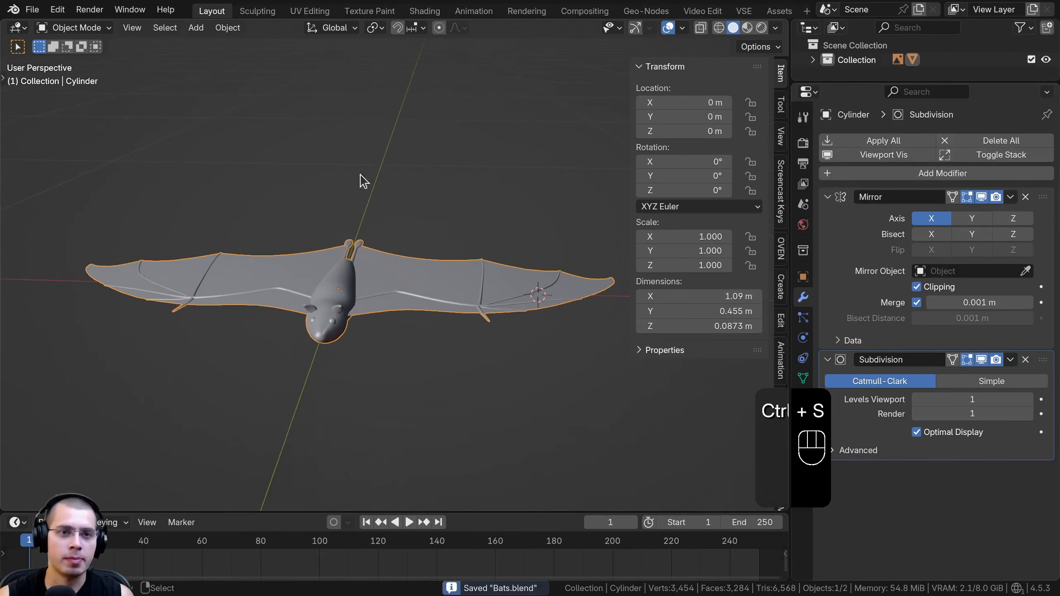
# Create a new material for the bat in the Shading workspace and preview it on the model
pyautogui.click(420, 12)
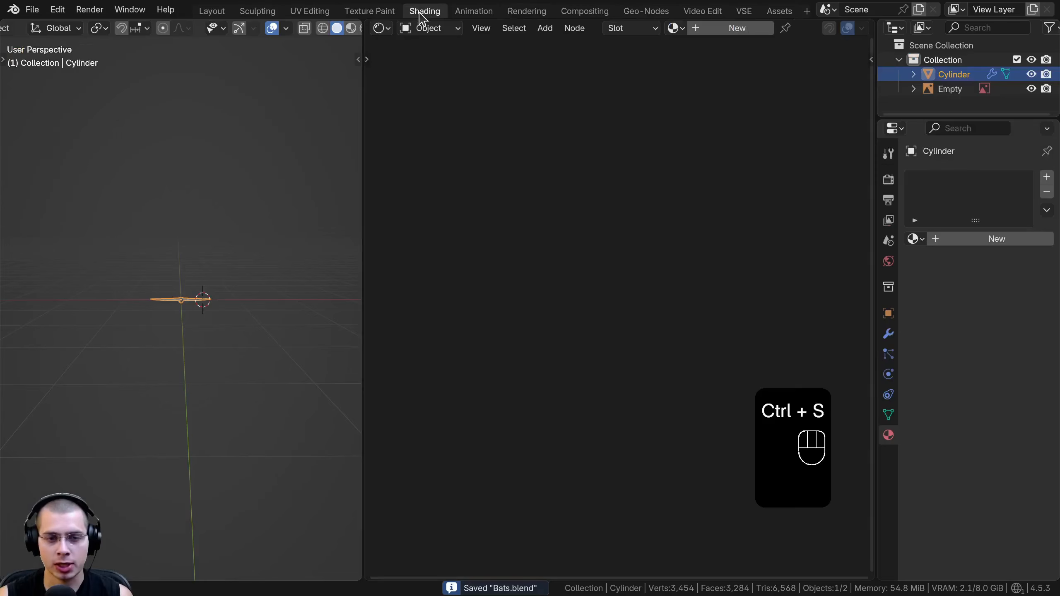
pyautogui.click(704, 31)
pyautogui.moveTo(162, 242); pyautogui.dragTo(176, 308, button='middle')
pyautogui.scroll(9, 170, 316)
pyautogui.scroll(3, 177, 308)
pyautogui.press('z')
pyautogui.click(145, 525)
pyautogui.moveTo(145, 524)
pyautogui.mouseDown(button='middle')
pyautogui.moveTo(200, 470)
pyautogui.moveTo(144, 249)
pyautogui.moveTo(190, 201)
pyautogui.moveTo(359, 148)
pyautogui.mouseUp(button='middle')
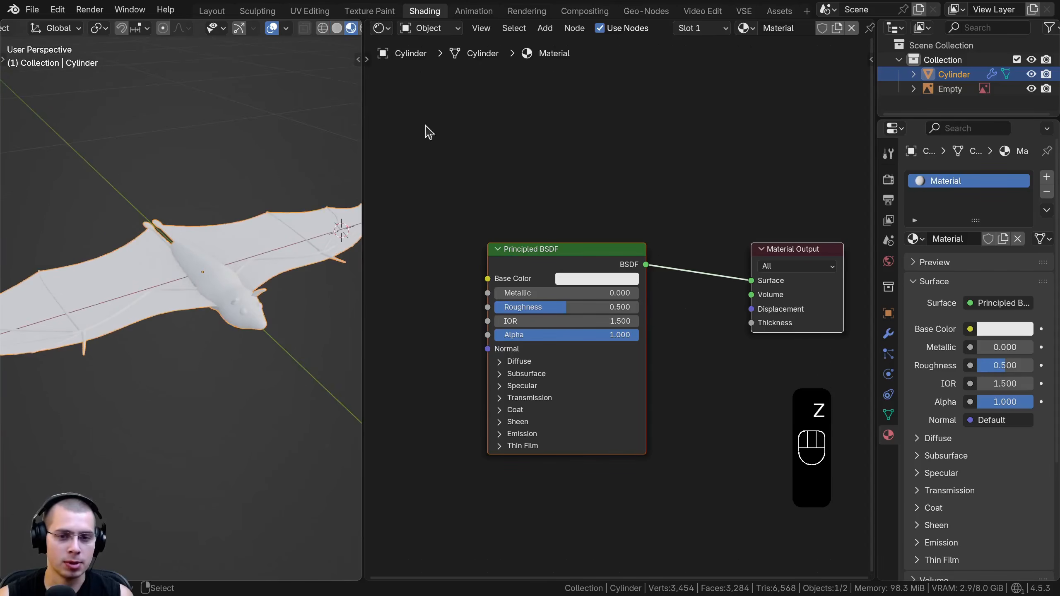
# Rename the new material as Bat Body
pyautogui.click(782, 27)
pyautogui.write('Bat Body')
pyautogui.press('Return')
pyautogui.moveTo(523, 125); pyautogui.dragTo(583, 122, button='middle')
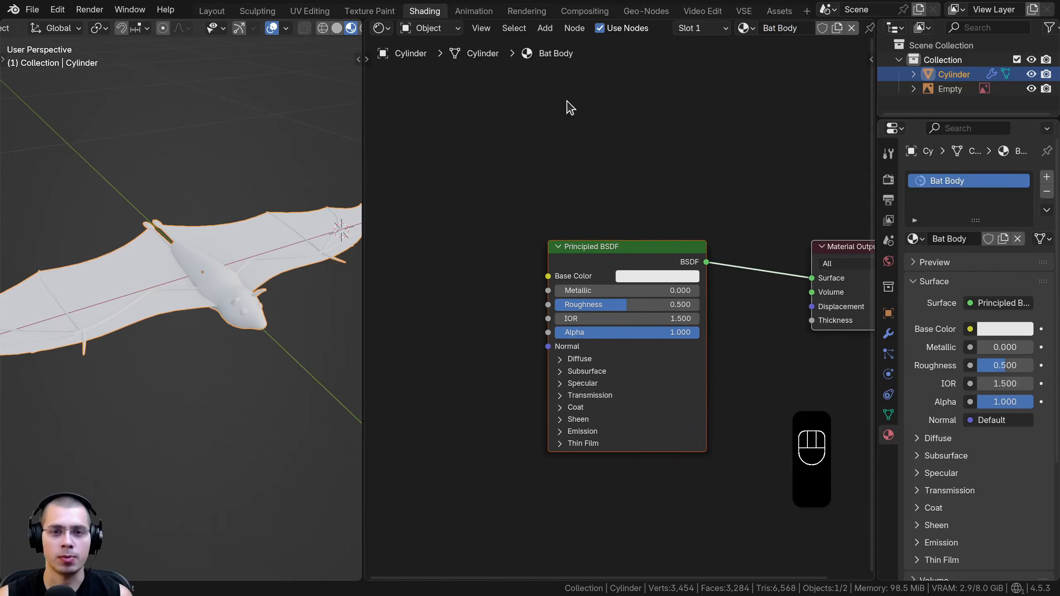
# Add an Image Texture node beside the Principled BSDF node
pyautogui.hotkey('shift', 'a')
pyautogui.write('im')
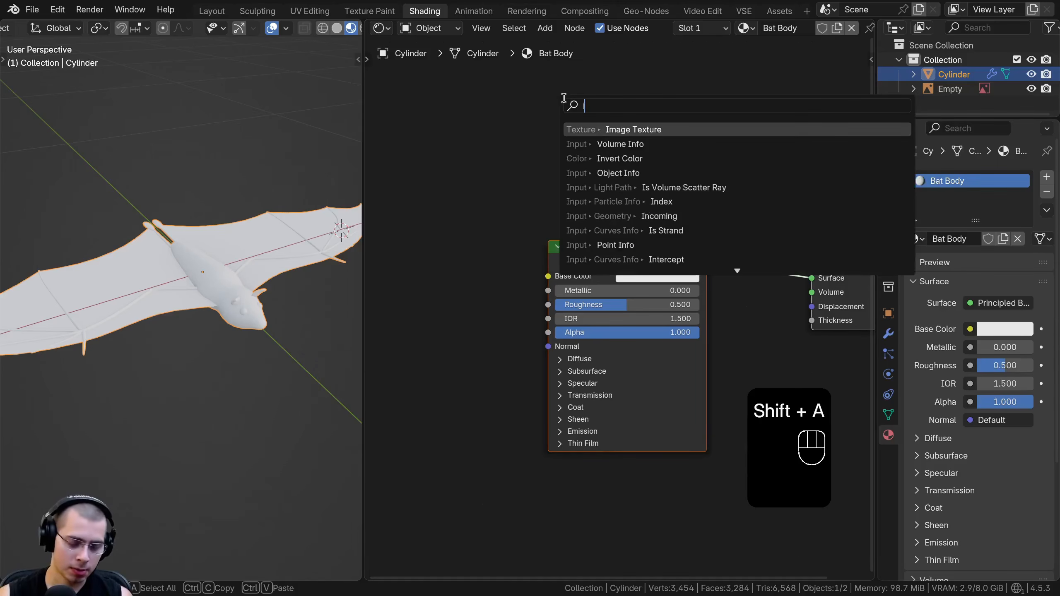
pyautogui.click(612, 130)
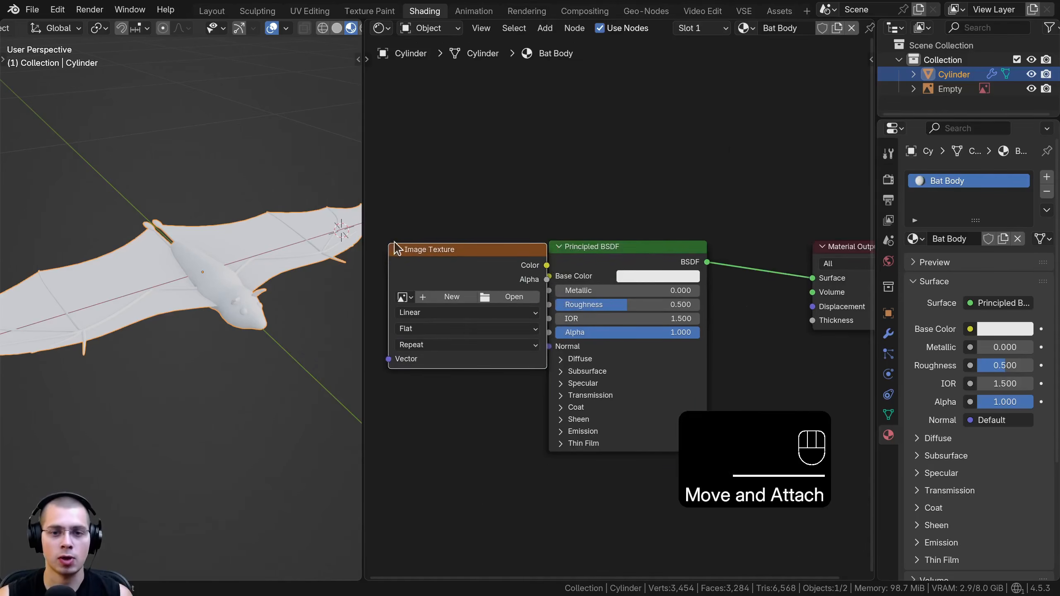
pyautogui.moveTo(192, 214); pyautogui.dragTo(292, 246, button='middle')
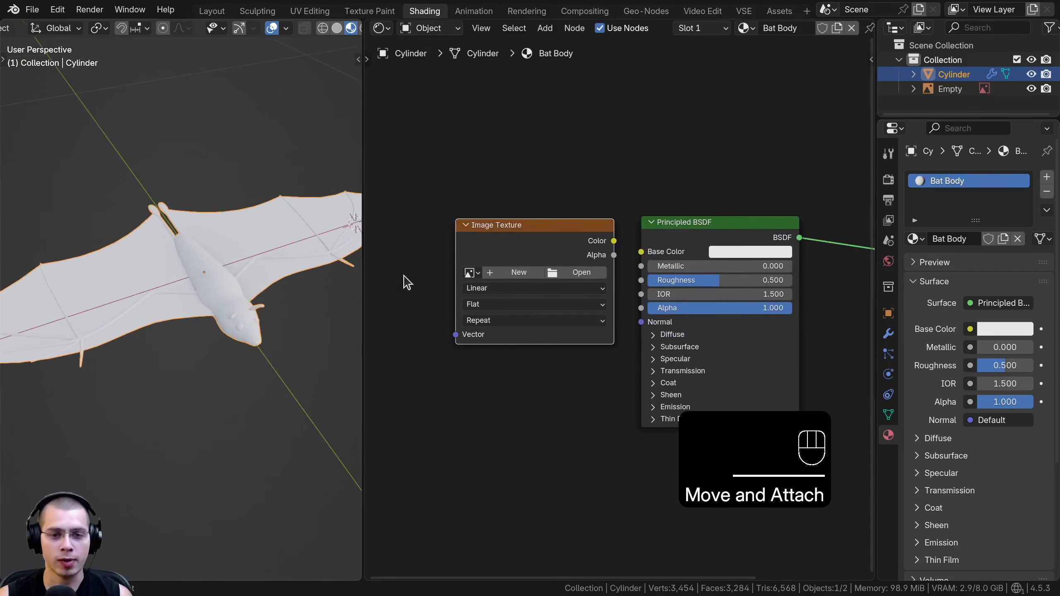
# Assign the existing Unsplash bat photo to the Image Texture node
pyautogui.scroll(1, 414, 271)
pyautogui.click(430, 262)
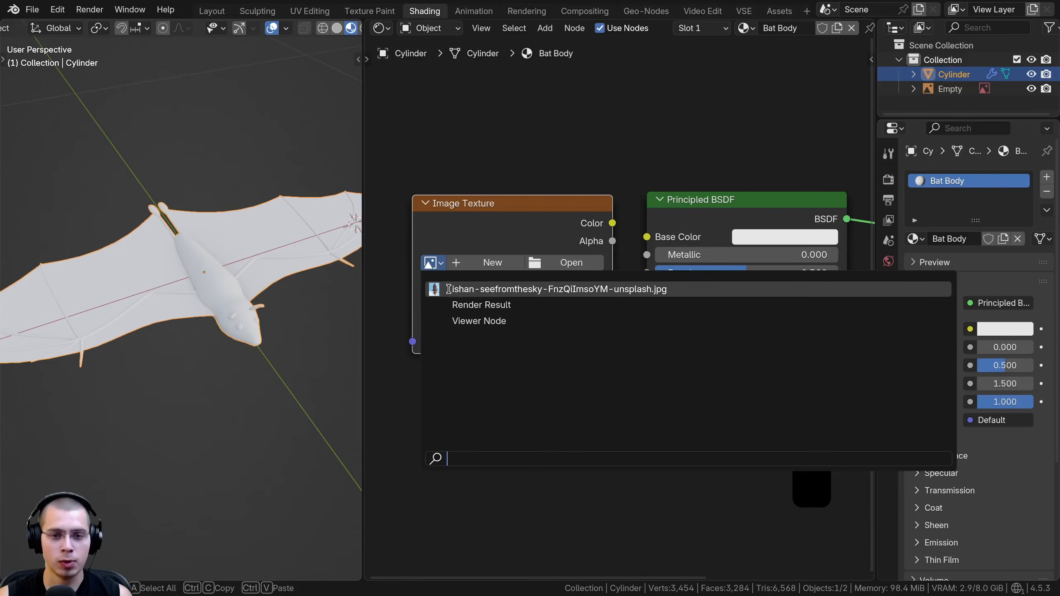
pyautogui.click(474, 289)
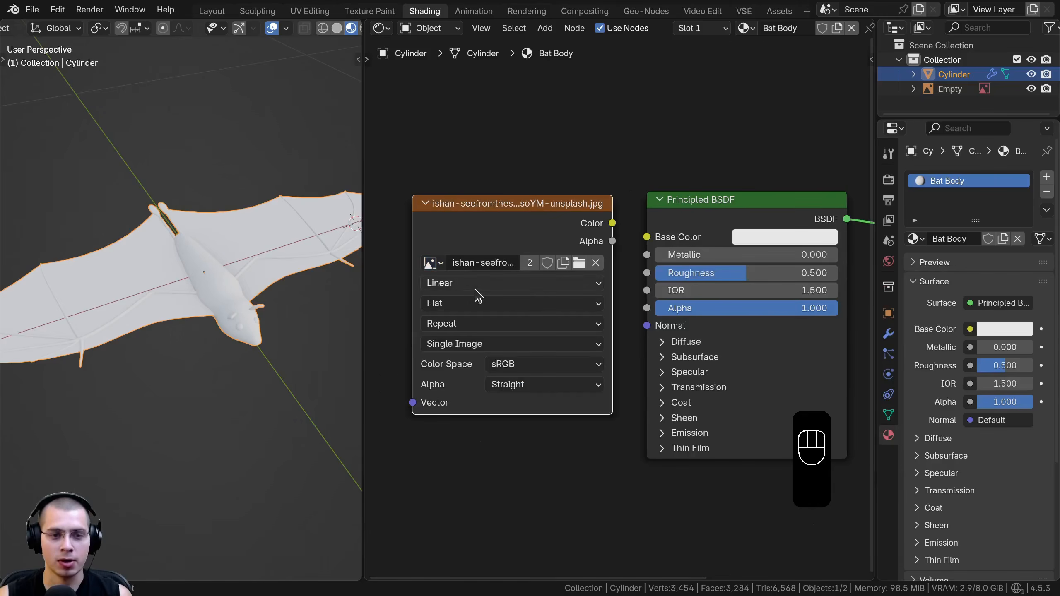
pyautogui.scroll(-2, 375, 359)
# Delete the reference image Empty from the scene and select the bat mesh again
pyautogui.click(951, 89)
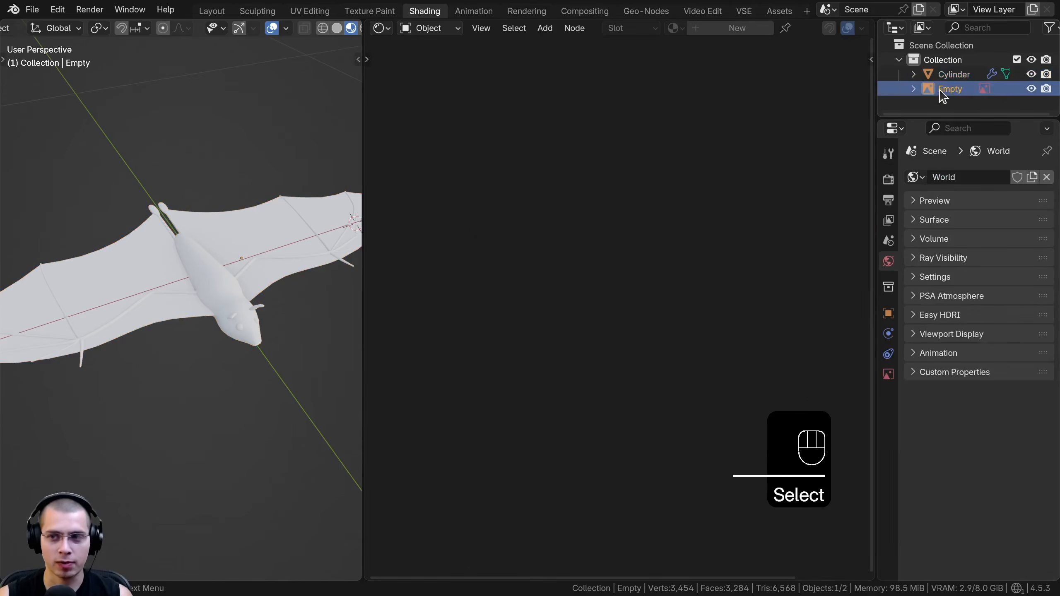
pyautogui.scroll(-2, 202, 230)
pyautogui.press('KP_7')
pyautogui.press('g')
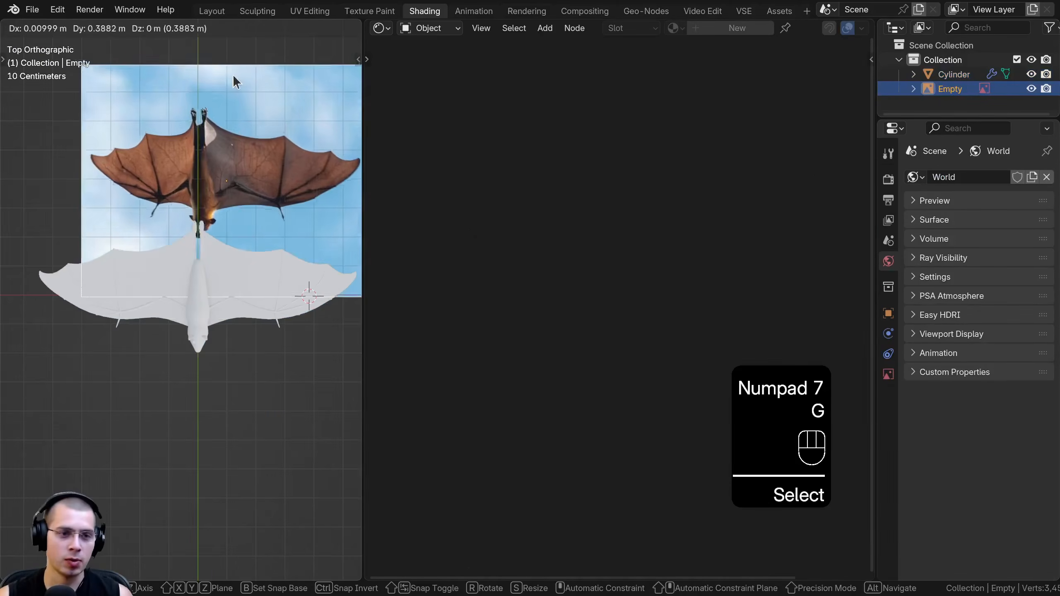
pyautogui.rightClick(231, 78)
pyautogui.press('x')
pyautogui.click(231, 79)
pyautogui.scroll(-1, 229, 231)
pyautogui.moveTo(230, 231); pyautogui.dragTo(217, 280, button='middle')
pyautogui.click(307, 254)
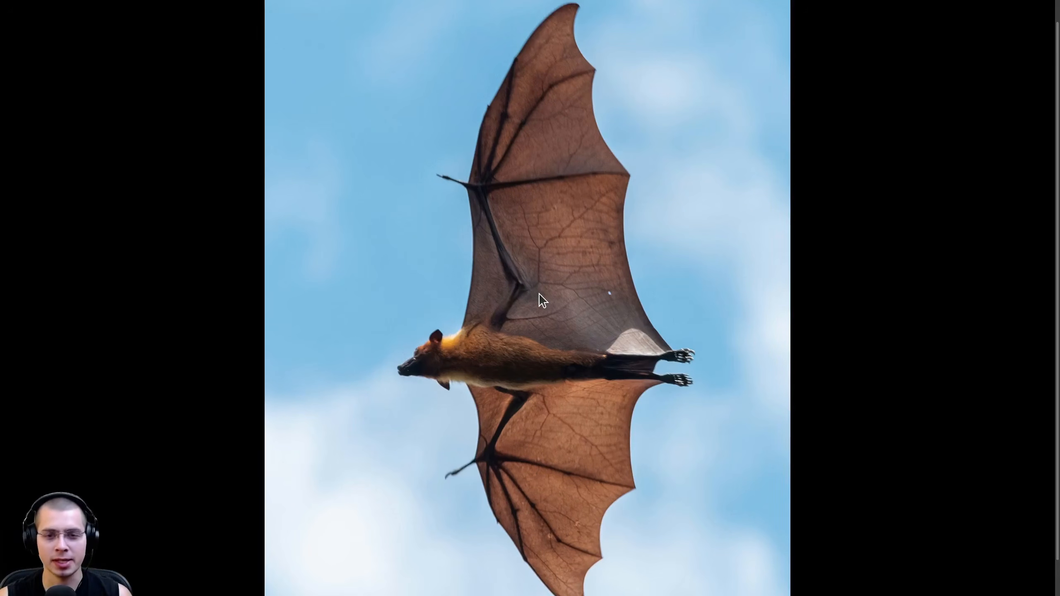
# Examine the original bat photo closely around the pale patch near the feet and the small hole in the wing
pyautogui.scroll(5, 538, 292)
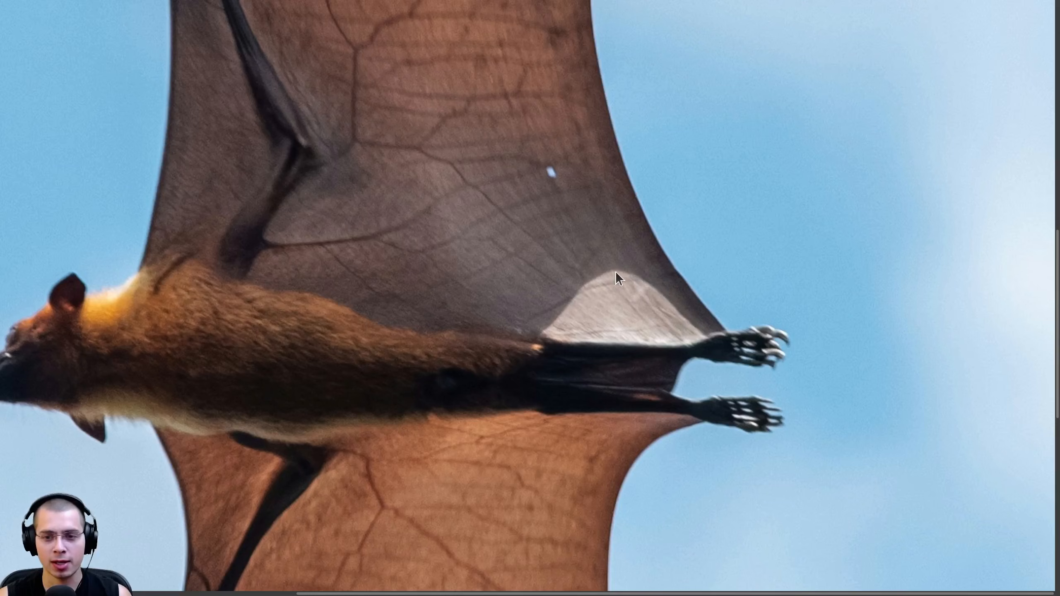
pyautogui.scroll(3, 544, 256)
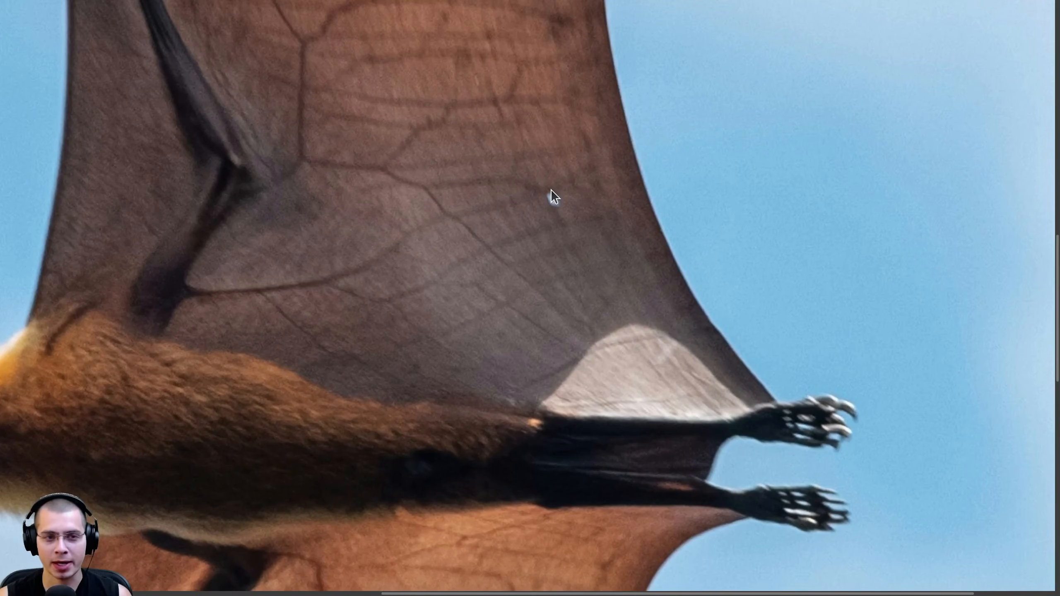
pyautogui.scroll(-4, 550, 189)
pyautogui.scroll(2, 668, 259)
pyautogui.scroll(2, 600, 344)
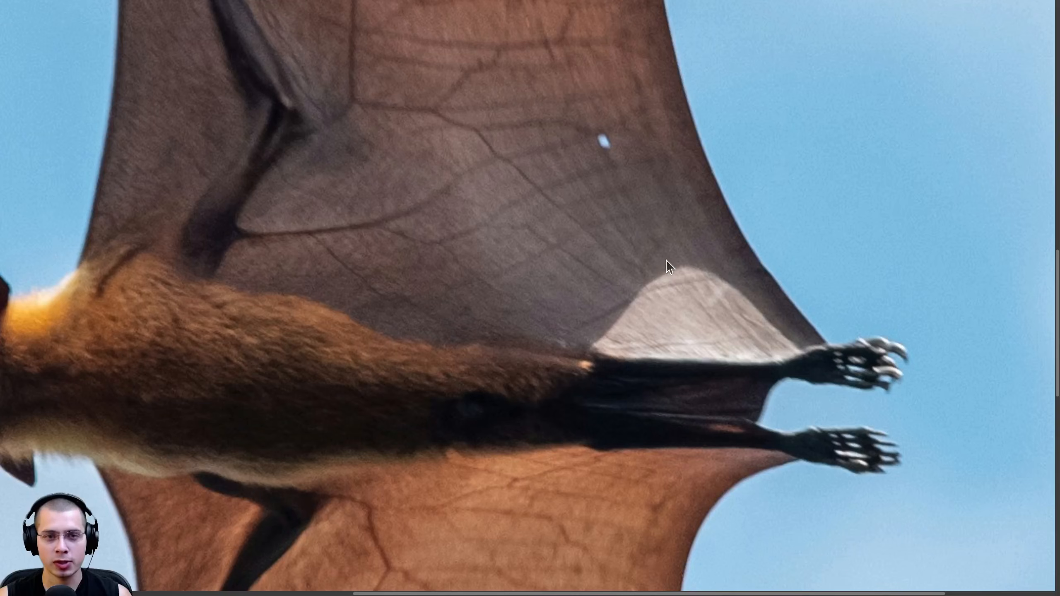
pyautogui.scroll(-3, 371, 224)
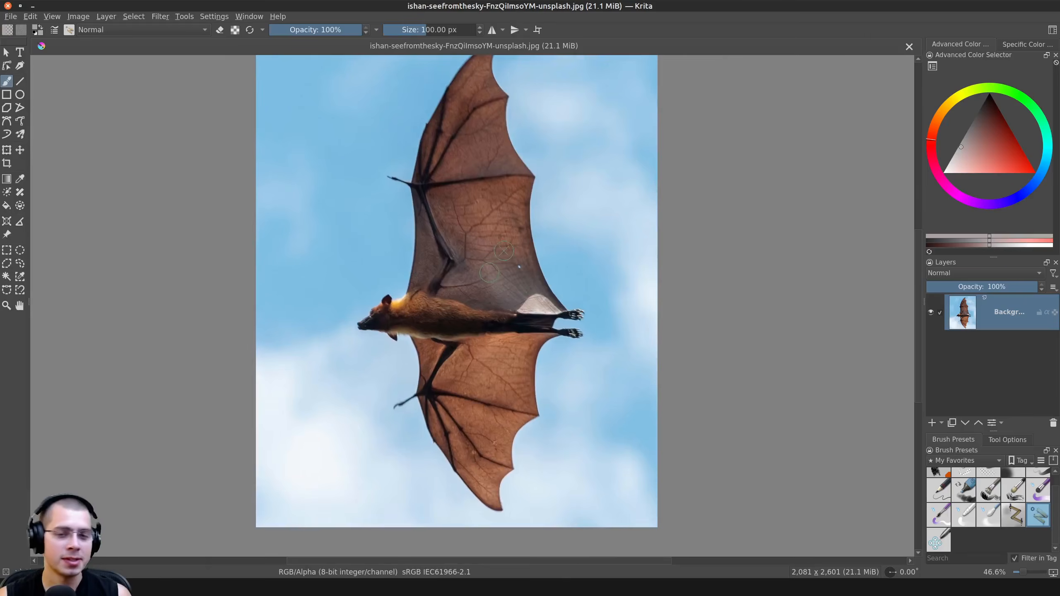
# Switch to Krita with the bat photo open and enlarge the brush presets area
pyautogui.scroll(4, 490, 227)
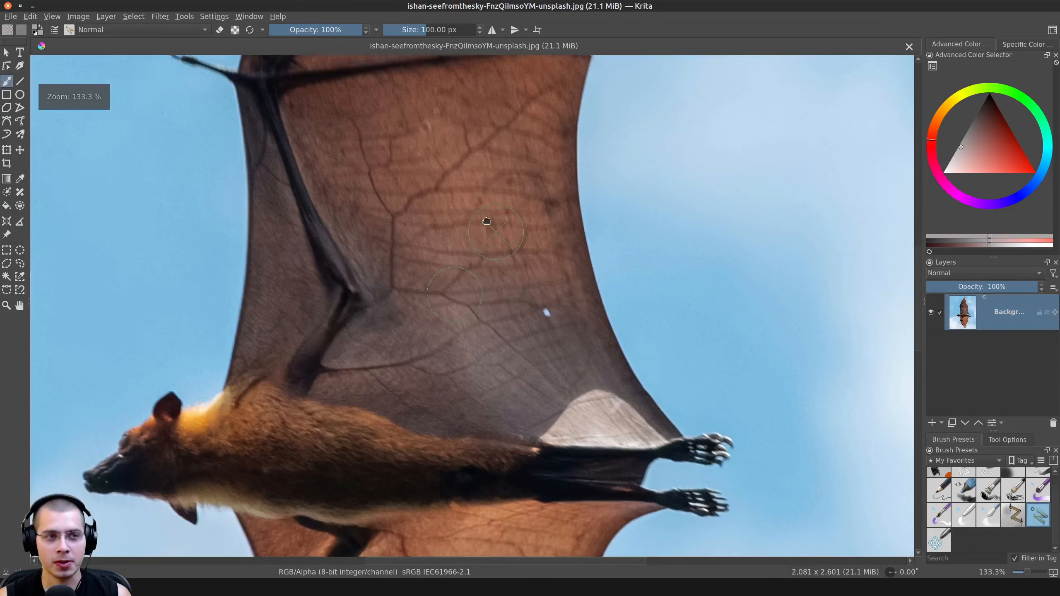
pyautogui.moveTo(491, 227); pyautogui.dragTo(482, 218, button='middle')
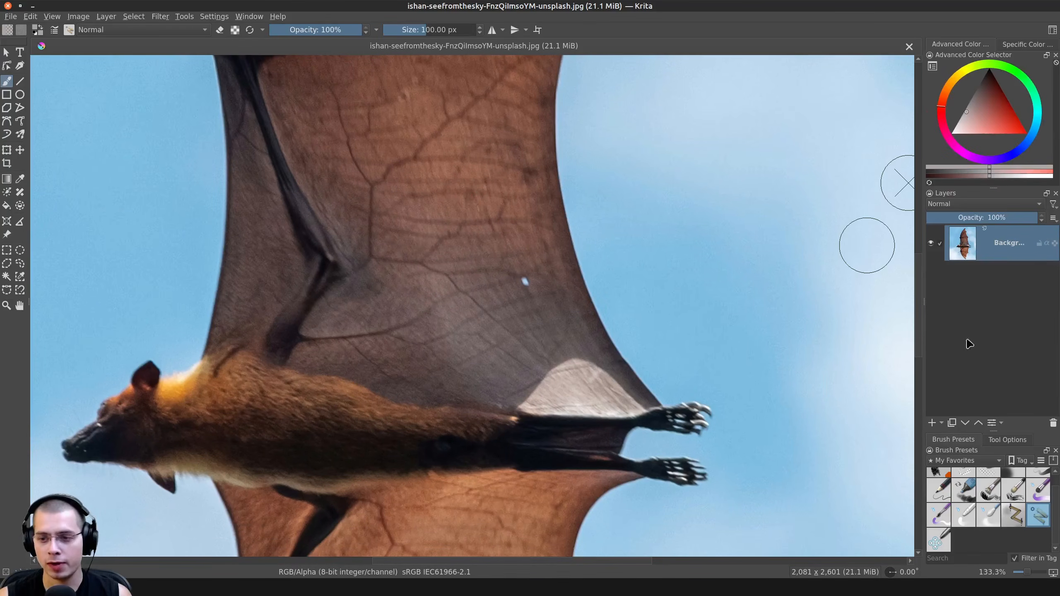
pyautogui.moveTo(995, 430); pyautogui.dragTo(995, 341)
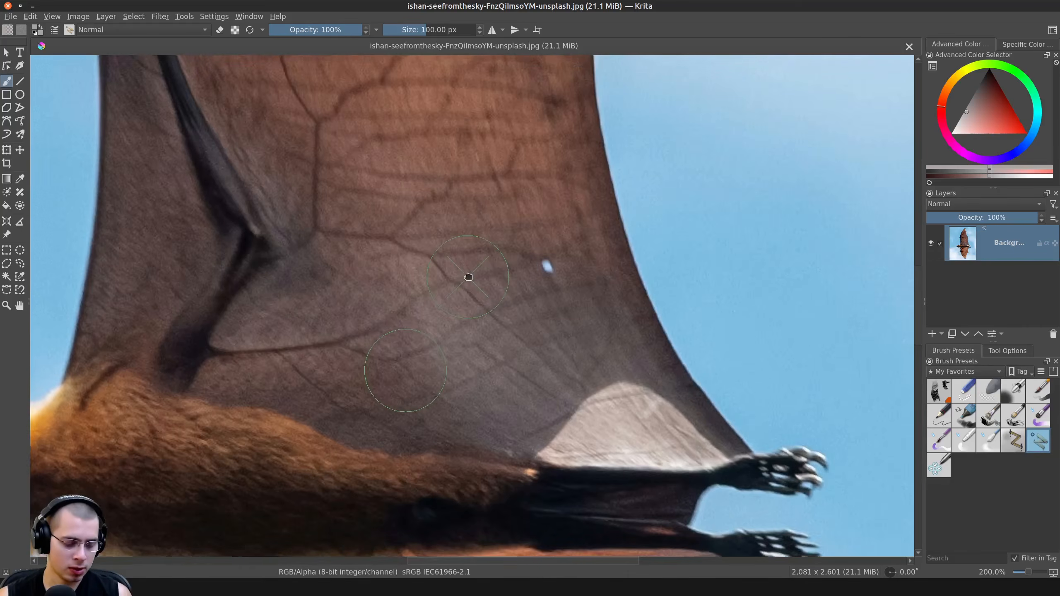
# Clone wing texture over the pale patch of membrane beside the bat's feet with the 100 px brush
pyautogui.keyDown('ctrl'); pyautogui.scroll(2, 469, 296); pyautogui.keyUp('ctrl')
pyautogui.keyDown('ctrl'); pyautogui.click(444, 267); pyautogui.keyUp('ctrl')
pyautogui.scroll(-1, 453, 271)
pyautogui.moveTo(487, 242); pyautogui.dragTo(460, 217, button='middle')
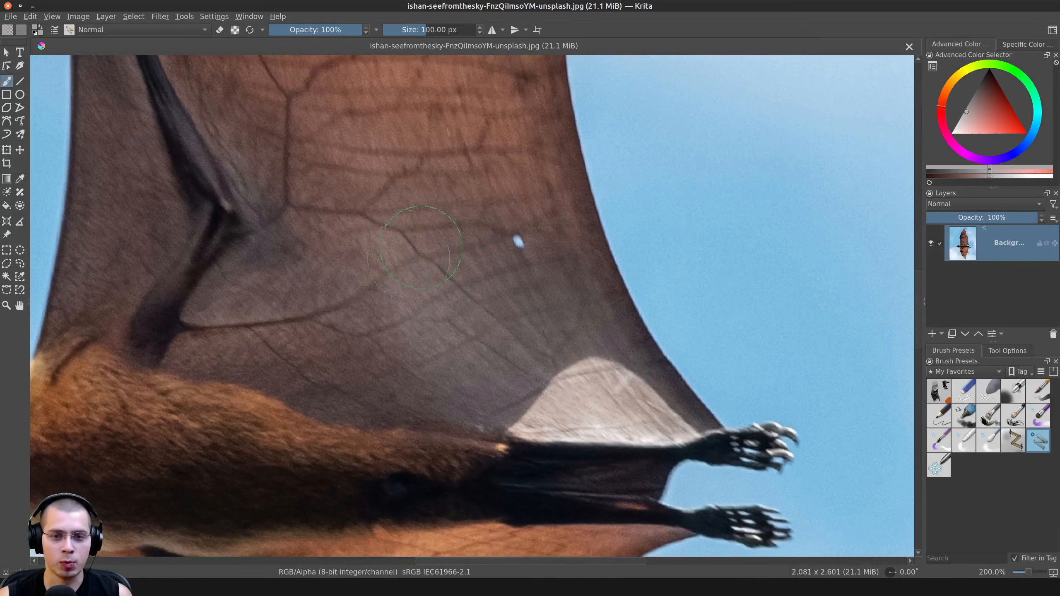
pyautogui.moveTo(561, 284); pyautogui.dragTo(516, 253, button='middle')
pyautogui.scroll(2, 516, 253)
pyautogui.scroll(-3, 498, 307)
pyautogui.scroll(3, 510, 331)
pyautogui.moveTo(509, 330); pyautogui.dragTo(499, 265, button='middle')
pyautogui.moveTo(510, 288)
pyautogui.mouseDown()
pyautogui.moveTo(560, 335)
pyautogui.moveTo(605, 351)
pyautogui.moveTo(484, 376)
pyautogui.moveTo(531, 395)
pyautogui.moveTo(686, 403)
pyautogui.moveTo(691, 384)
pyautogui.moveTo(678, 399)
pyautogui.mouseUp()
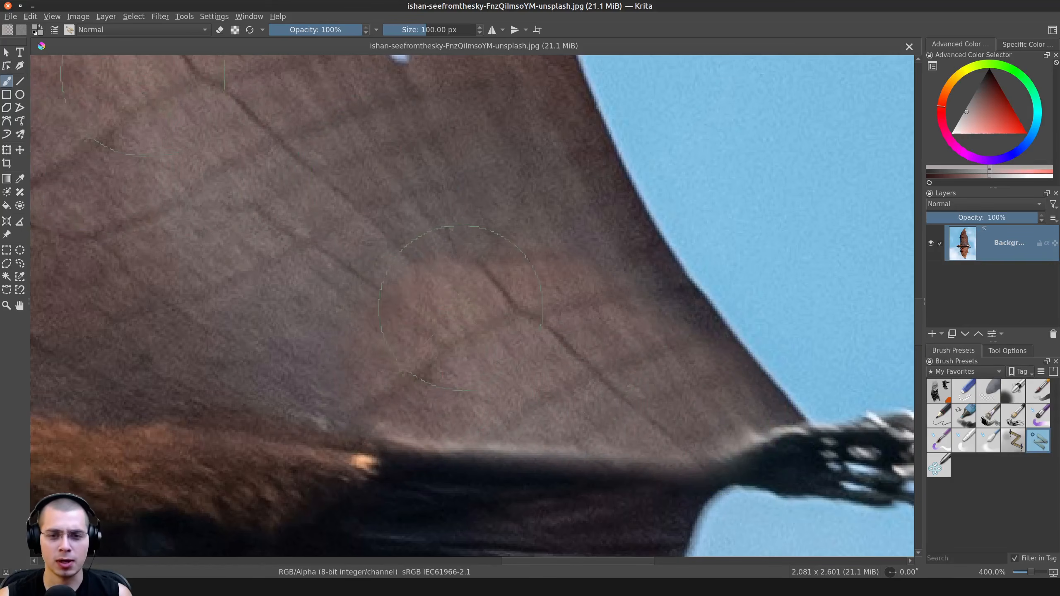
pyautogui.scroll(-4, 518, 335)
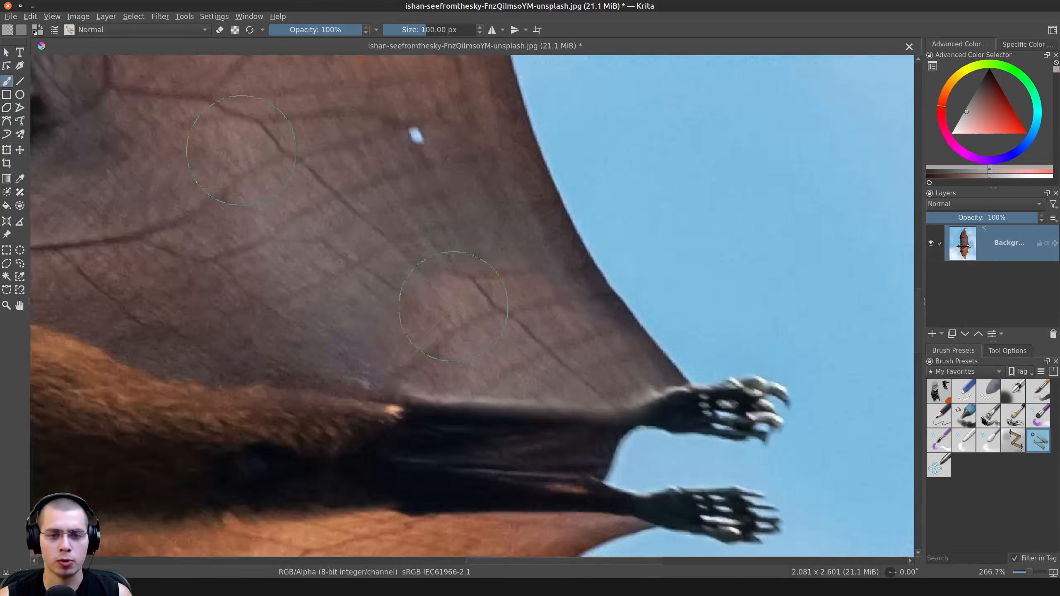
pyautogui.moveTo(515, 353); pyautogui.dragTo(521, 391, button='middle')
# Clone wing texture over the small white hole in the upper wing and enlarge the brush to 142.60 px
pyautogui.scroll(2, 475, 294)
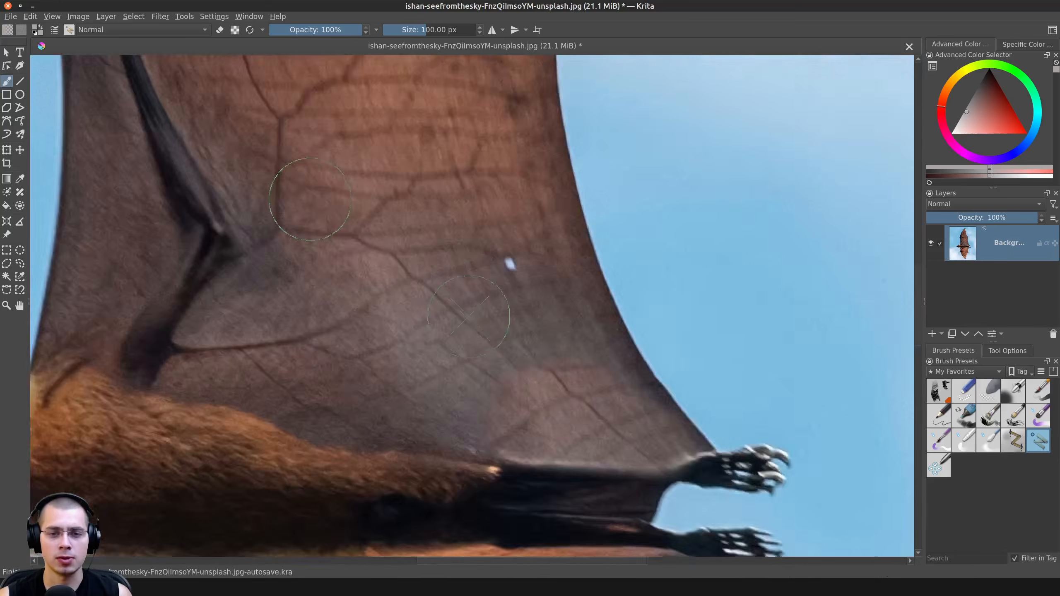
pyautogui.moveTo(528, 255); pyautogui.dragTo(523, 250)
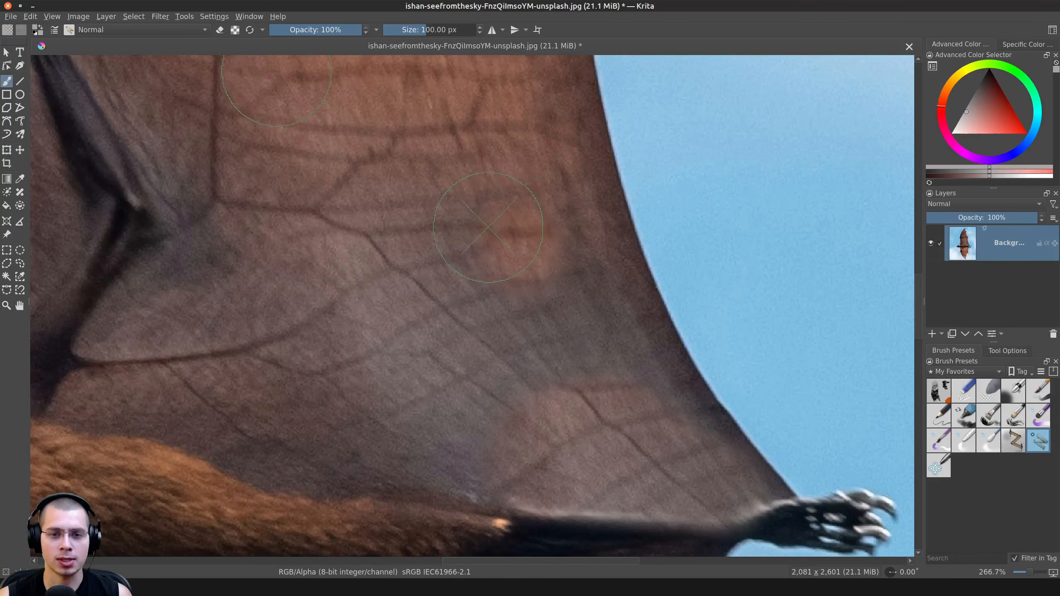
pyautogui.scroll(-1, 485, 234)
pyautogui.moveTo(485, 244); pyautogui.dragTo(496, 294, button='middle')
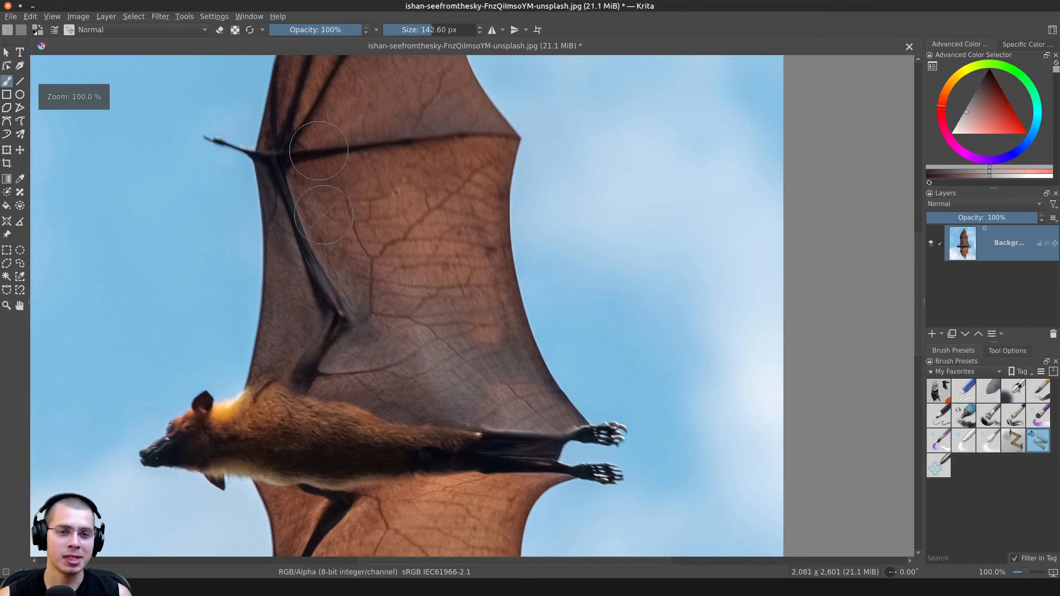
pyautogui.moveTo(492, 393)
pyautogui.mouseDown(button='middle')
pyautogui.moveTo(504, 535)
pyautogui.moveTo(504, 345)
pyautogui.mouseUp(button='middle')
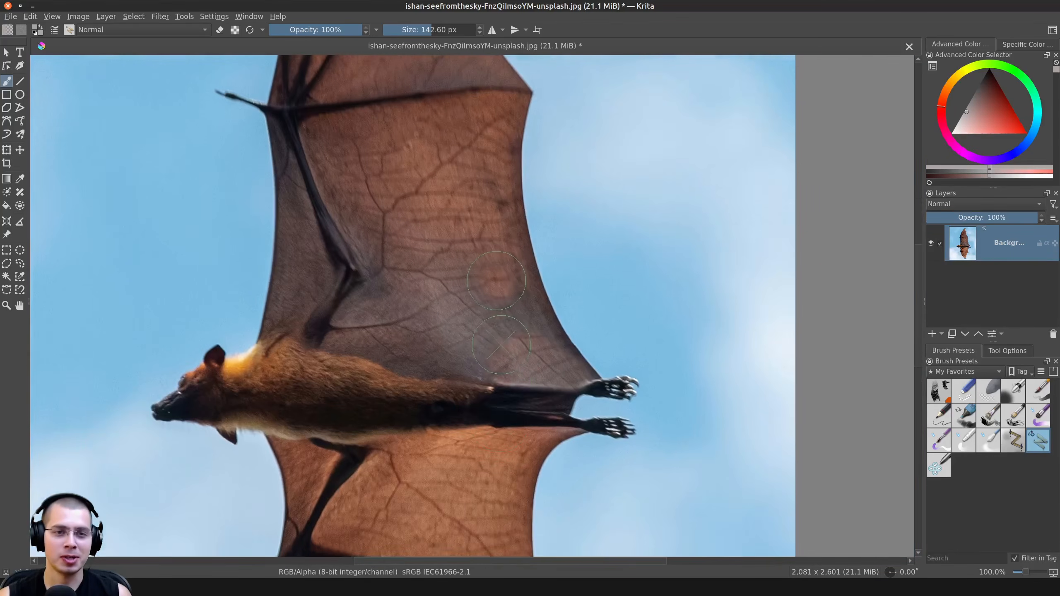
pyautogui.moveTo(496, 429); pyautogui.dragTo(483, 379, button='middle')
pyautogui.scroll(1, 483, 379)
pyautogui.scroll(-1, 483, 380)
# Export the retouched bat photo as a JPEG image at 100% quality with the ICC profile saved
pyautogui.click(12, 18)
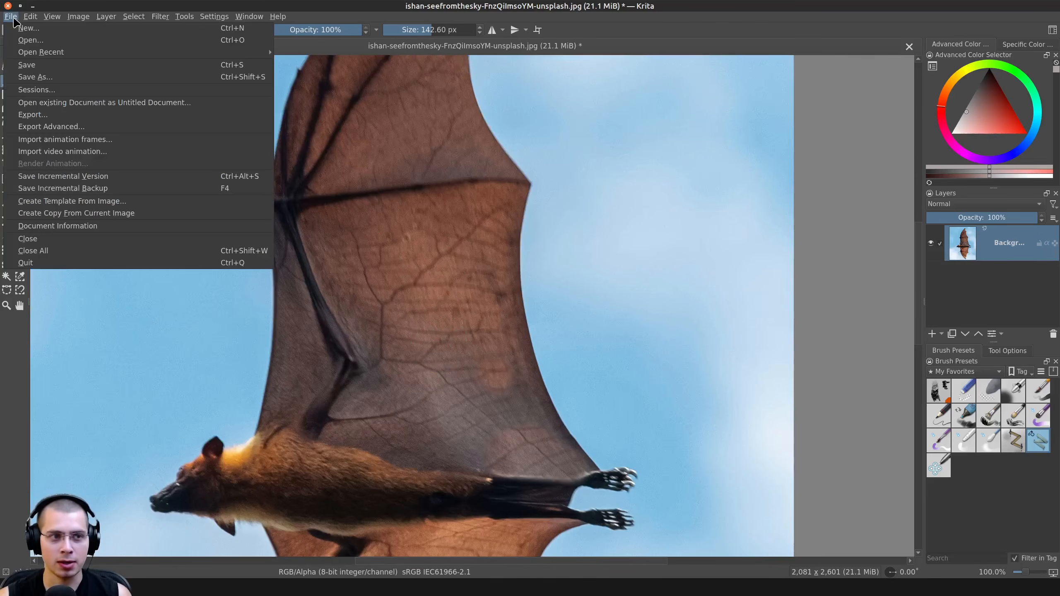
pyautogui.click(33, 115)
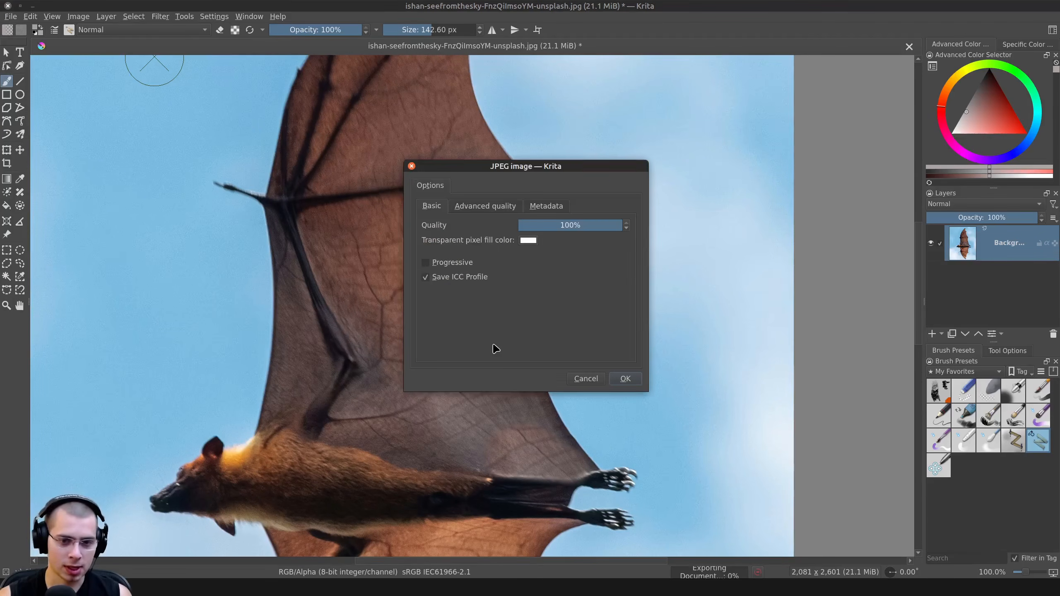
pyautogui.moveTo(483, 166); pyautogui.dragTo(480, 160)
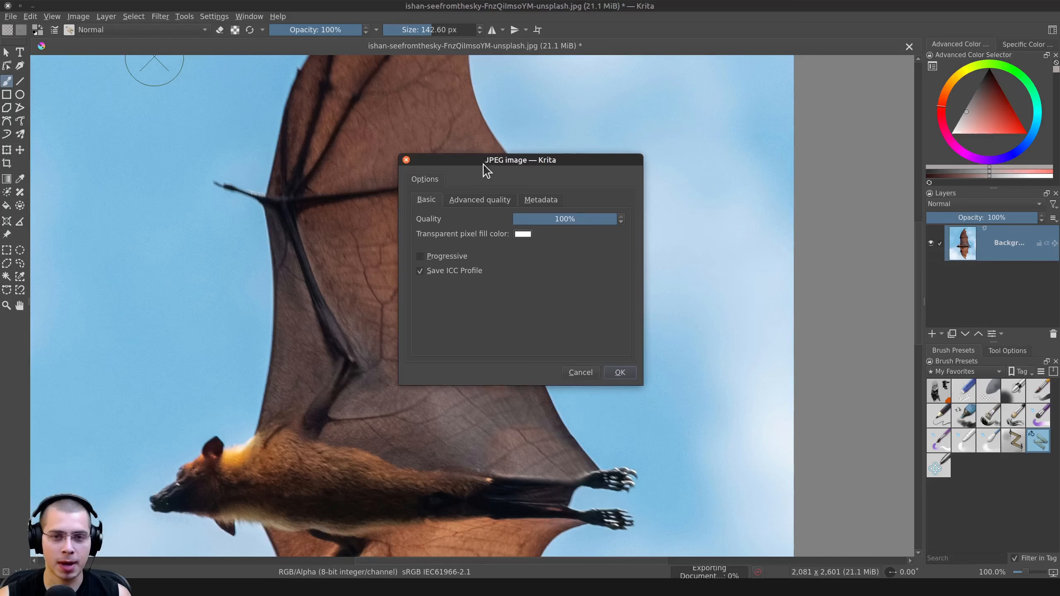
pyautogui.click(625, 375)
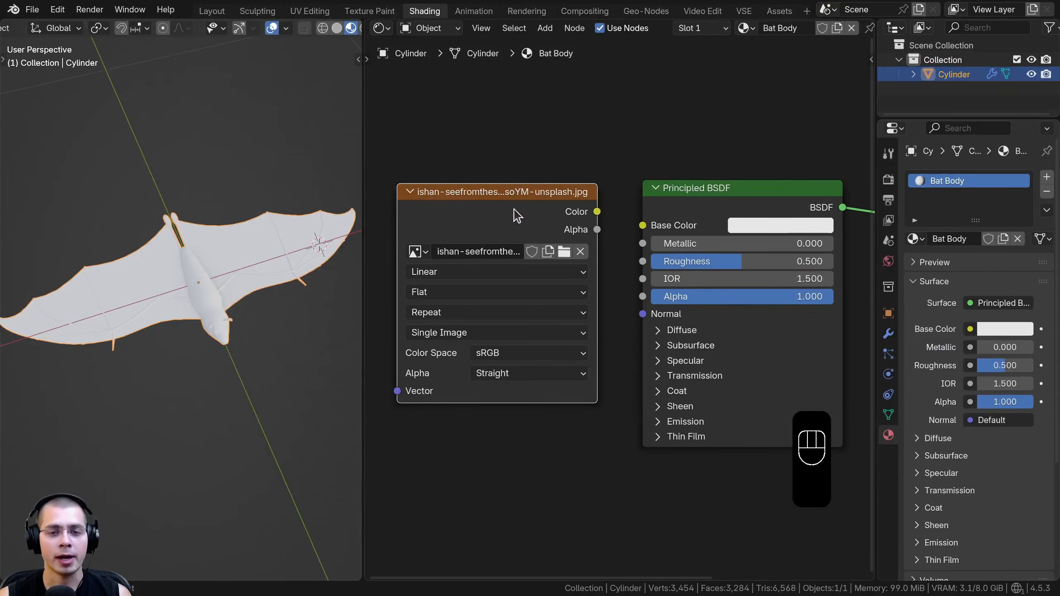
# Switch back to Blender and load Edited Bat Image.jpg into the Image Texture node
pyautogui.moveTo(532, 221); pyautogui.dragTo(601, 208)
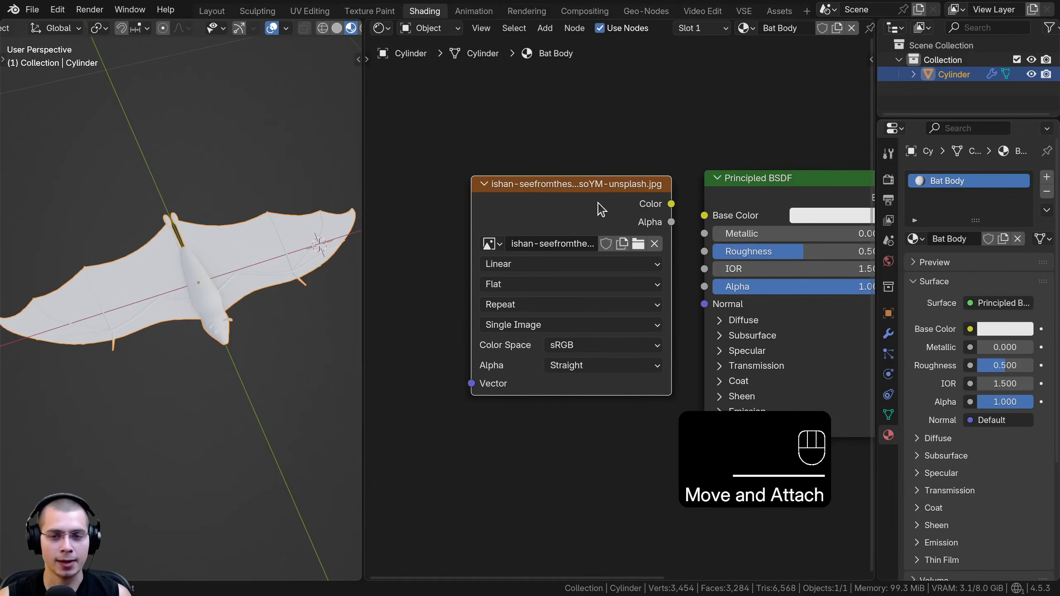
pyautogui.click(639, 245)
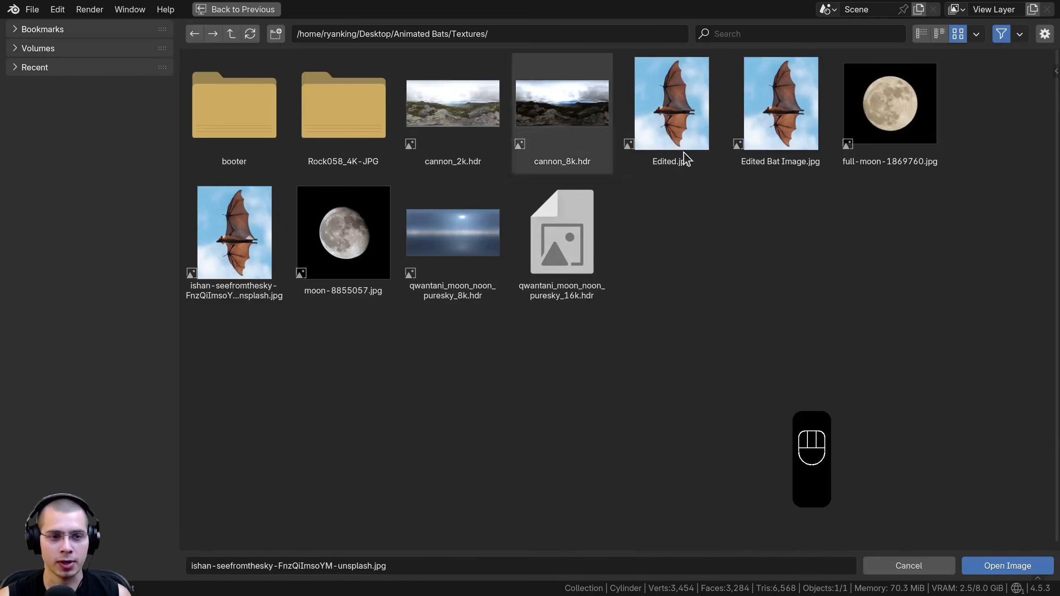
pyautogui.click(788, 117)
pyautogui.doubleClick(780, 117)
# Connect the image texture's Color output to the Principled BSDF's Base Color and inspect the texture on the bat
pyautogui.moveTo(556, 225); pyautogui.dragTo(528, 225)
pyautogui.moveTo(646, 204); pyautogui.dragTo(705, 215)
pyautogui.moveTo(535, 192); pyautogui.dragTo(555, 191)
pyautogui.moveTo(195, 255); pyautogui.dragTo(171, 266, button='middle')
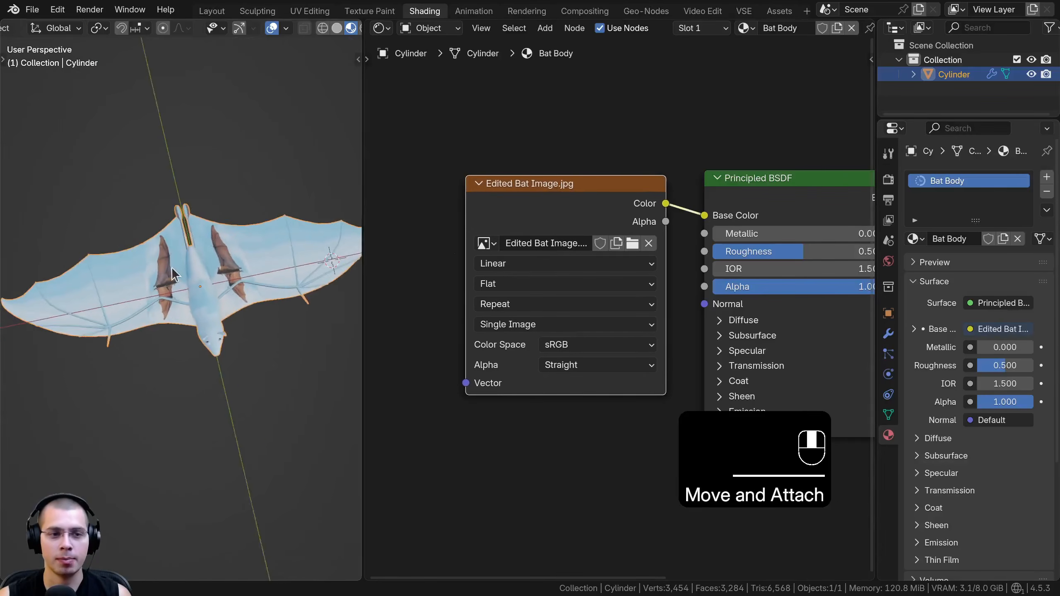
pyautogui.press('Tab')
pyautogui.scroll(6, 167, 287)
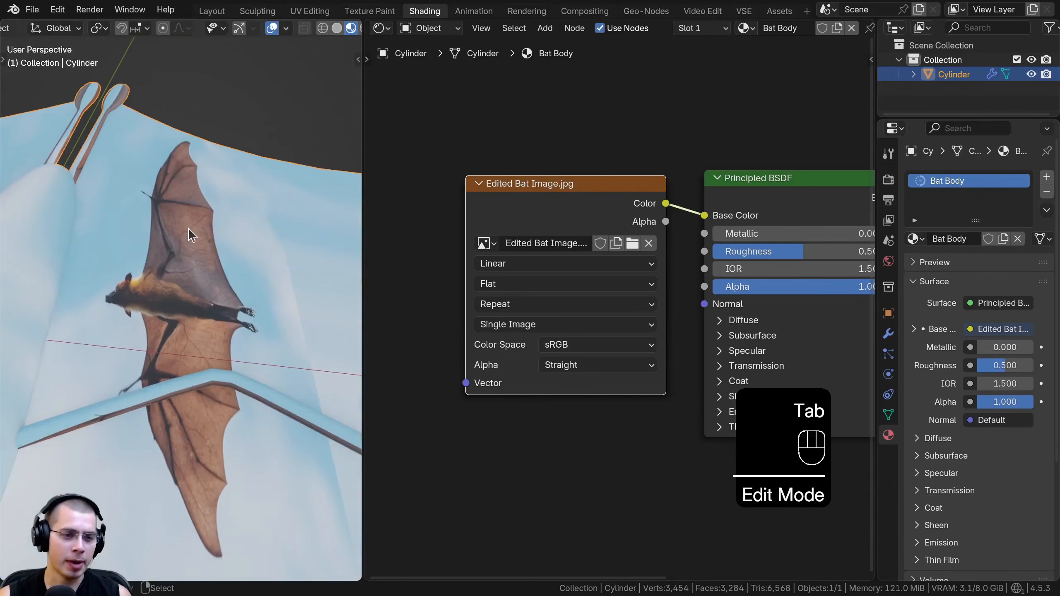
pyautogui.scroll(-6, 197, 239)
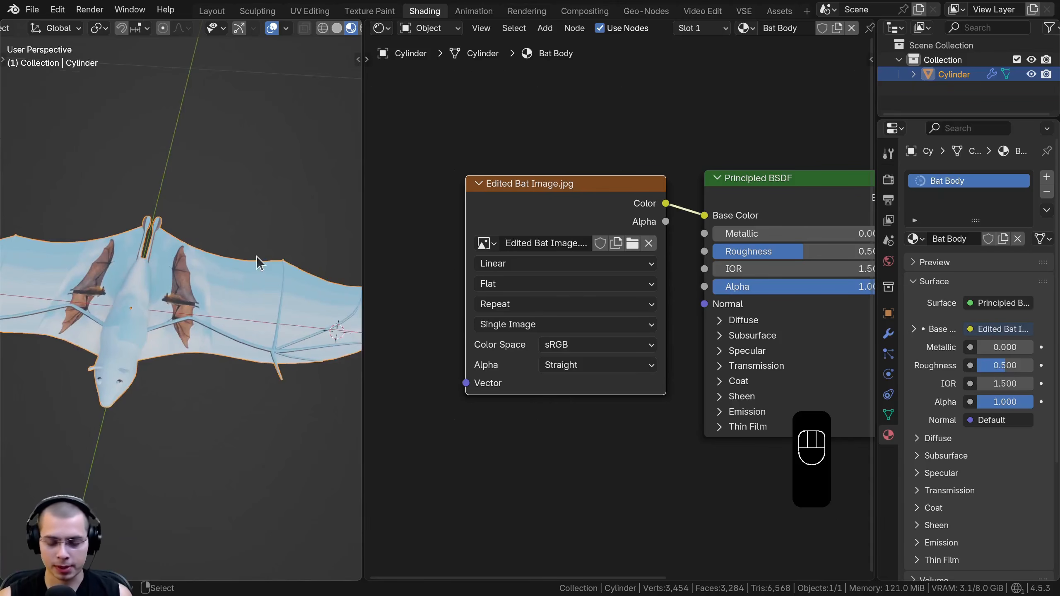
# Select the bat's entire mesh in Edit Mode and unwrap it with Project from View in the top orthographic view
pyautogui.press('KP_7')
pyautogui.keyDown('shift'); pyautogui.moveTo(257, 255); pyautogui.dragTo(291, 246, button='middle'); pyautogui.keyUp('shift')
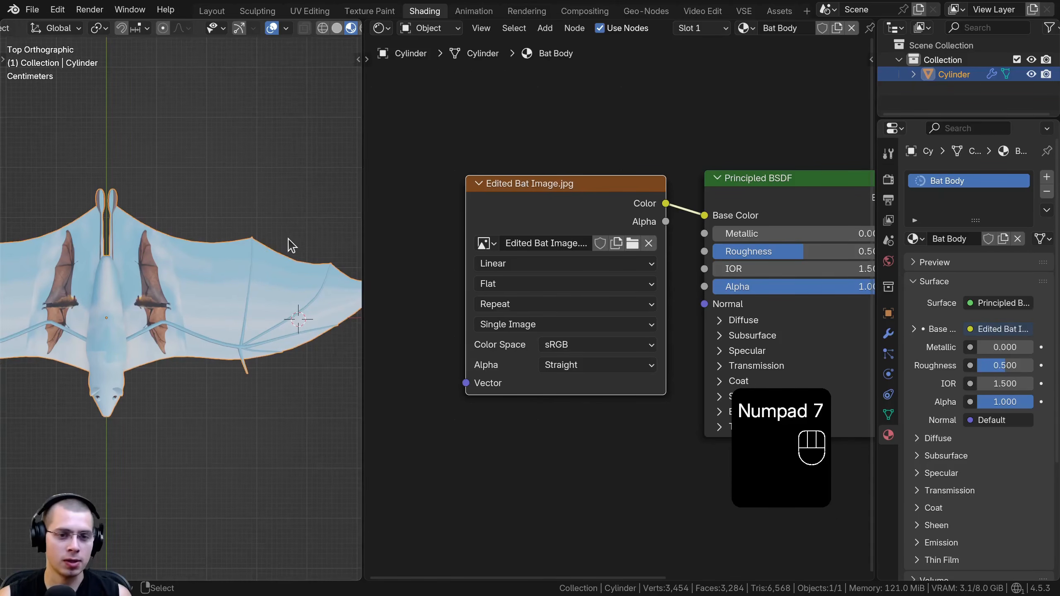
pyautogui.press('Tab')
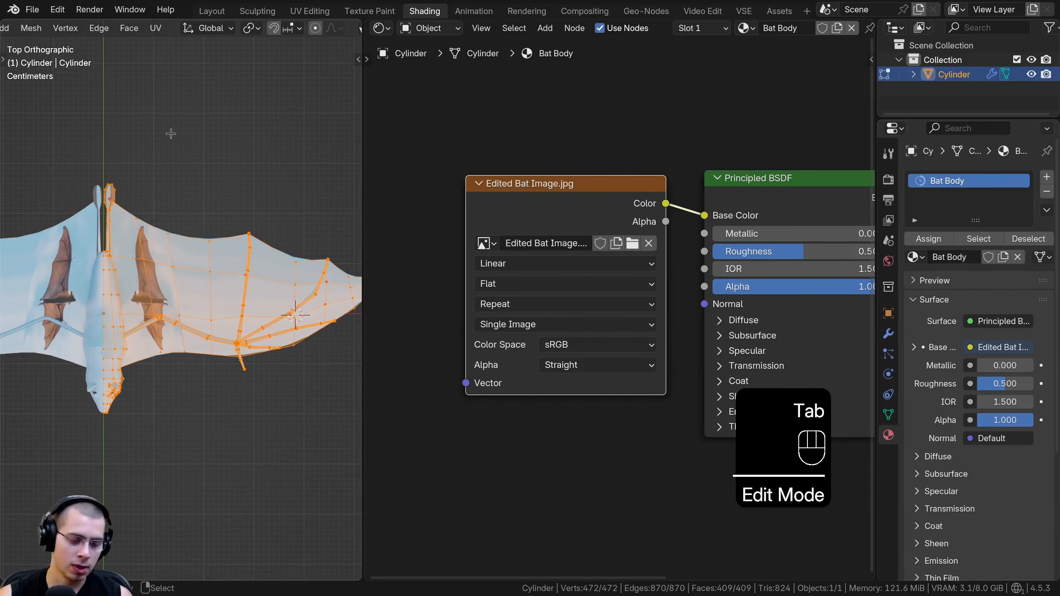
pyautogui.press('a')
pyautogui.press('a')
pyautogui.press('u')
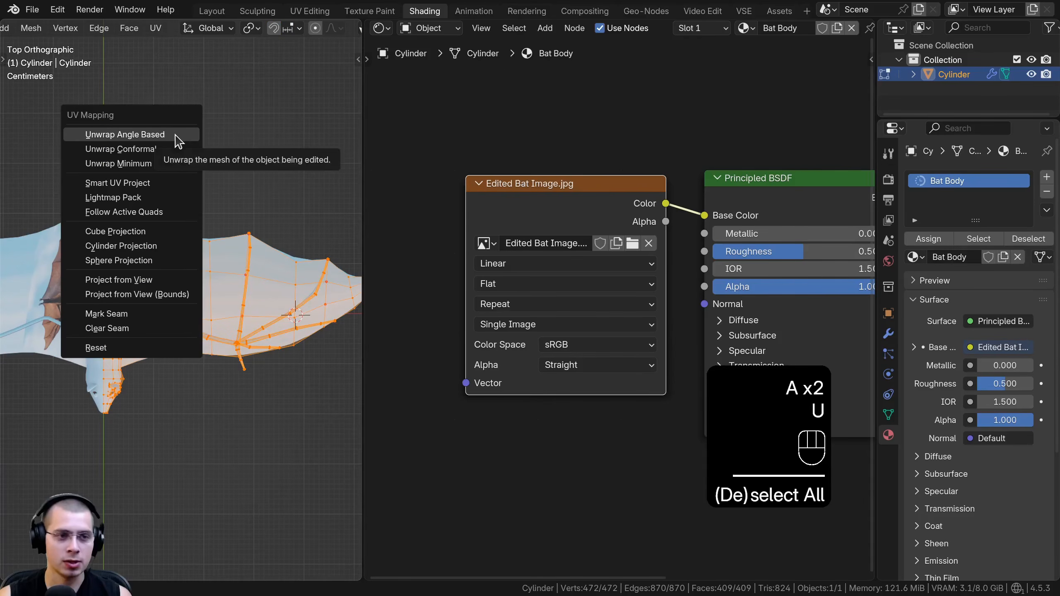
pyautogui.click(142, 288)
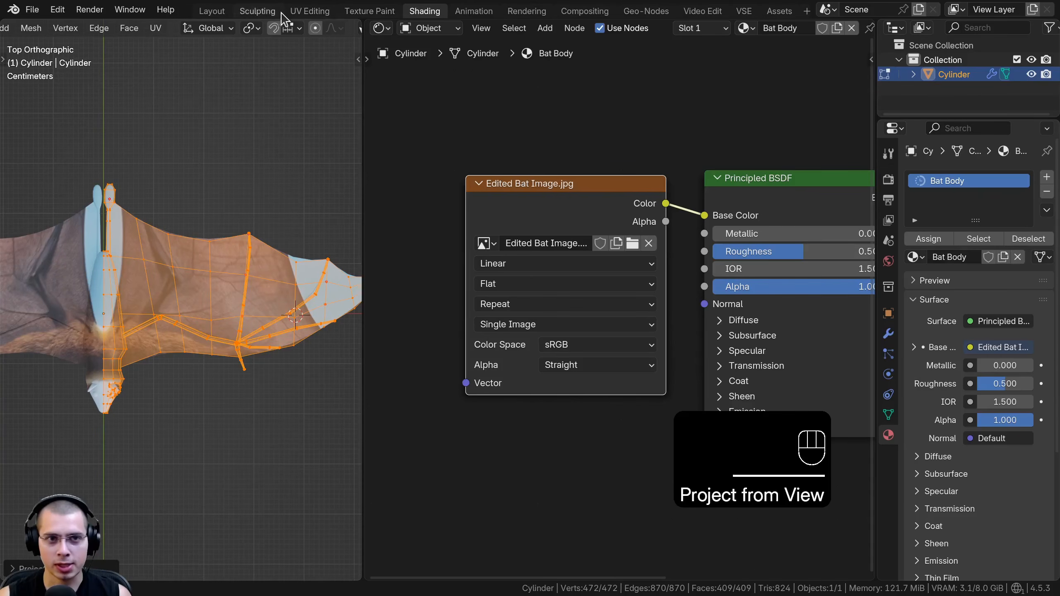
# In the UV Editing workspace, rotate all the bat's UVs by 90 degrees and move them onto the photo's lower wing
pyautogui.click(310, 11)
pyautogui.scroll(-3, 249, 338)
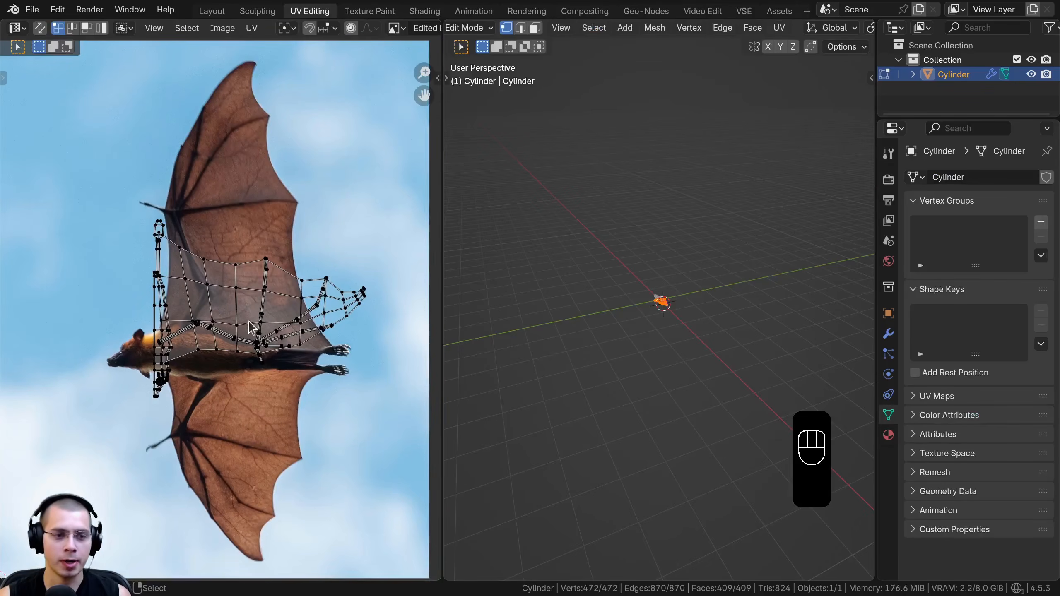
pyautogui.press('a')
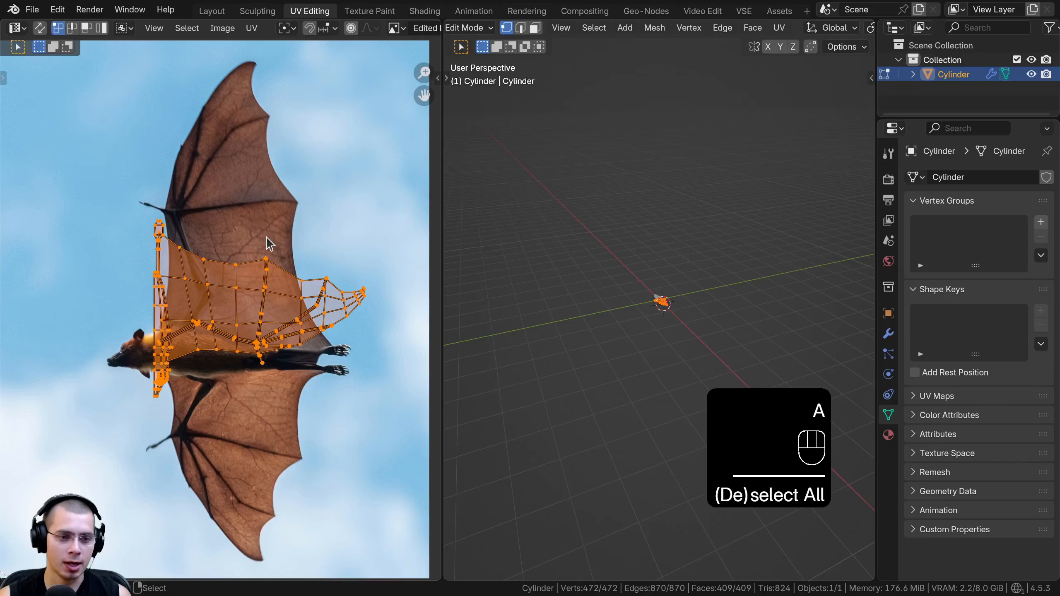
pyautogui.write('r')
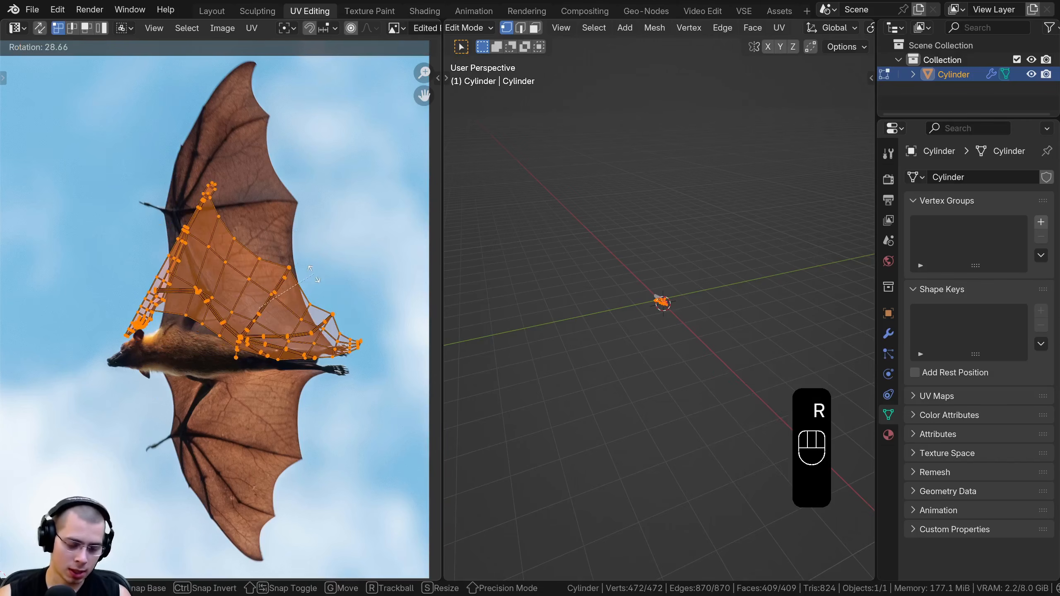
pyautogui.write('90')
pyautogui.click(314, 274)
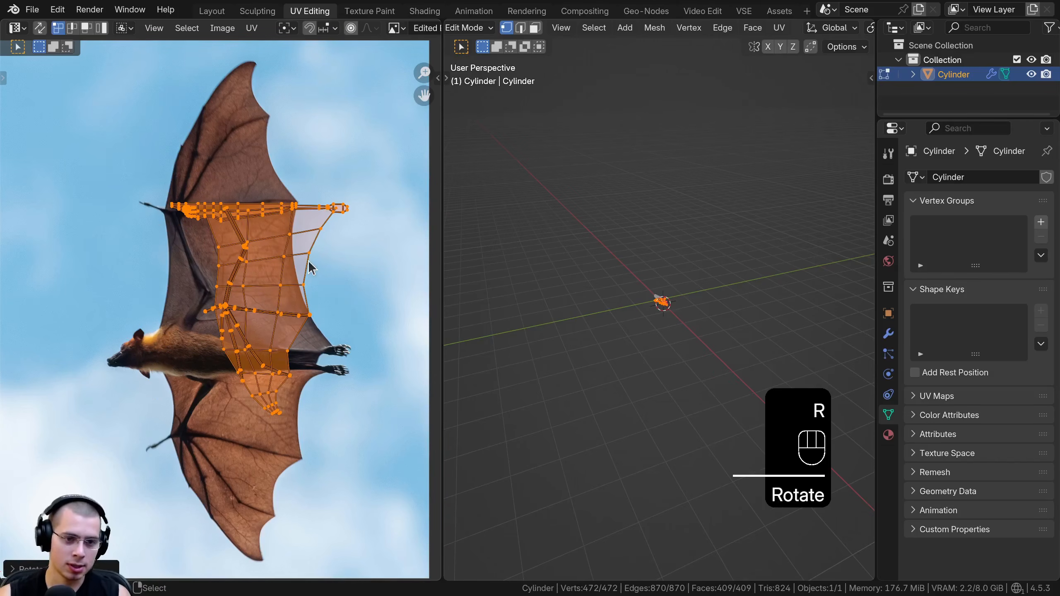
pyautogui.press('g')
pyautogui.click(272, 402)
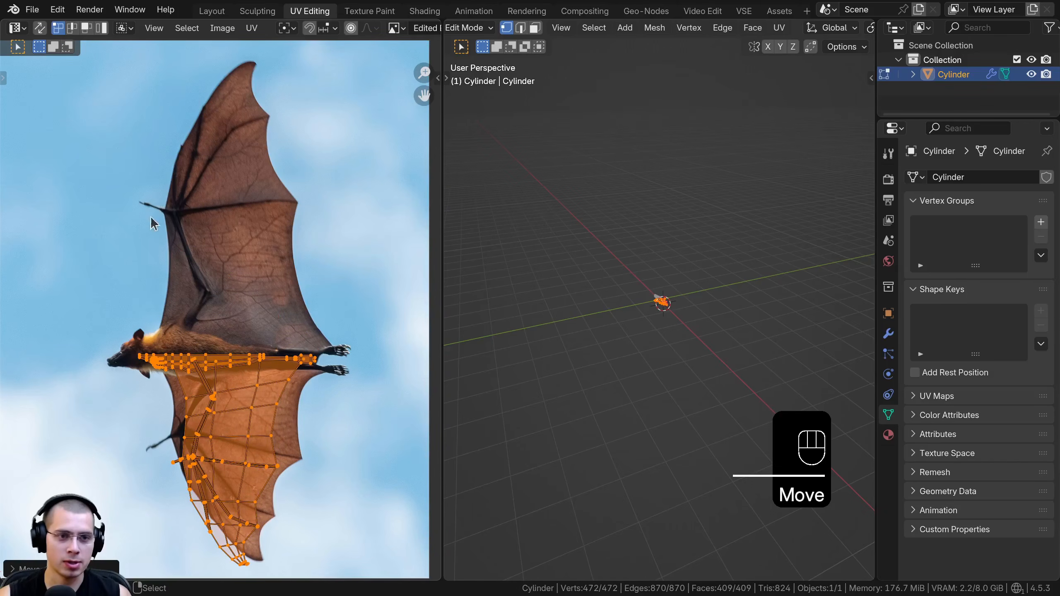
# Flip all the bat's UVs vertically by scaling them by -1 along Y
pyautogui.scroll(1, 127, 383)
pyautogui.keyDown('shift'); pyautogui.moveTo(284, 281); pyautogui.dragTo(276, 275, button='middle'); pyautogui.keyUp('shift')
pyautogui.scroll(-1, 273, 267)
pyautogui.keyDown('shift'); pyautogui.moveTo(243, 183); pyautogui.dragTo(251, 179, button='middle'); pyautogui.keyUp('shift')
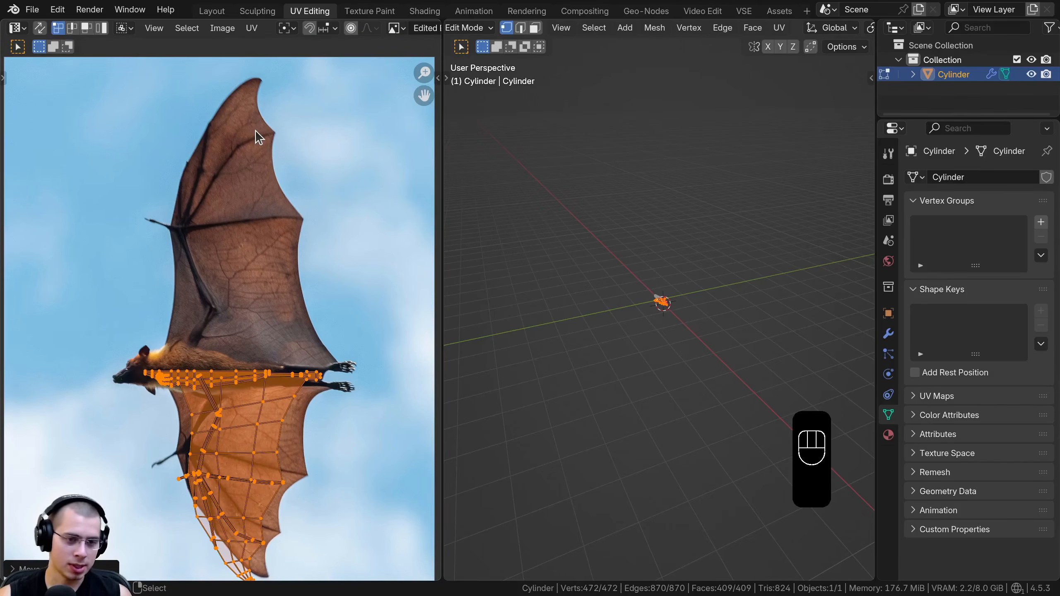
pyautogui.press('s')
pyautogui.press('x')
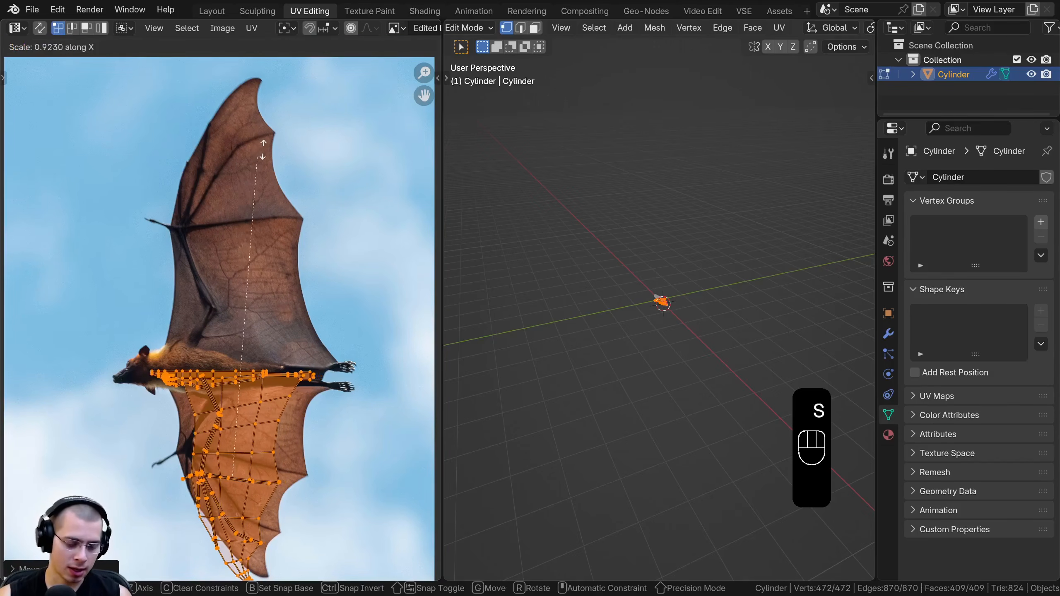
pyautogui.press('y')
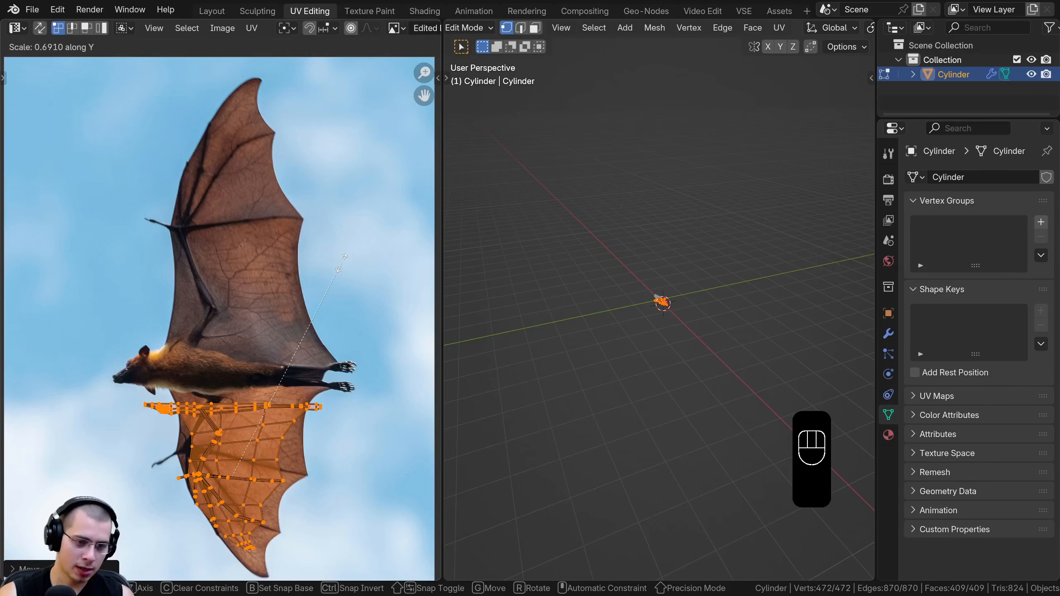
pyautogui.write('-1')
pyautogui.press('Return')
pyautogui.keyDown('shift'); pyautogui.moveTo(145, 258); pyautogui.dragTo(169, 202, button='middle'); pyautogui.keyUp('shift')
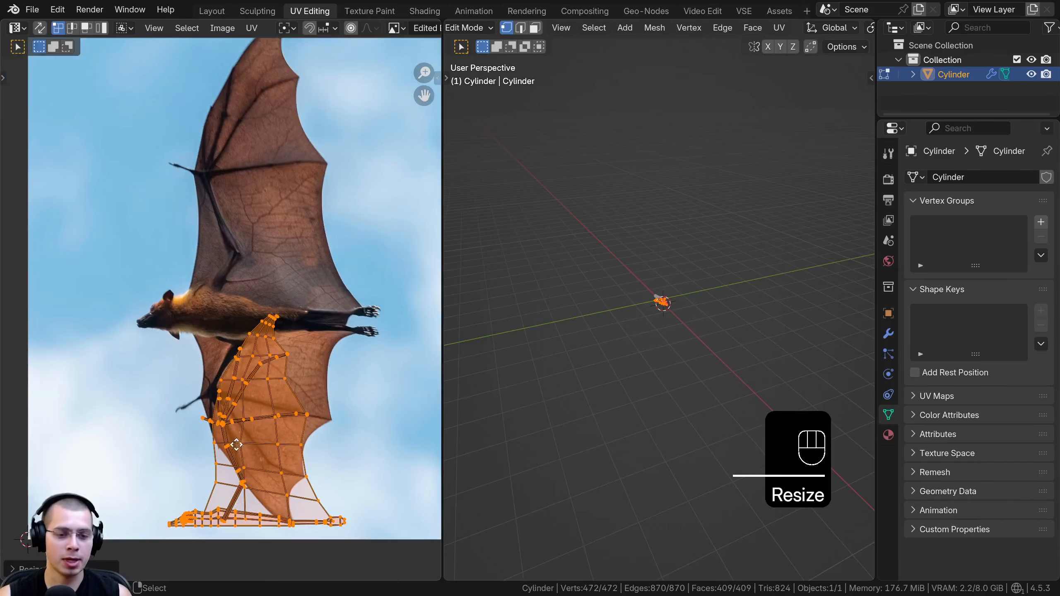
# Move and scale the flipped UVs until they cover the photo's upper wing and the upper half of the body
pyautogui.press('g')
pyautogui.press('s')
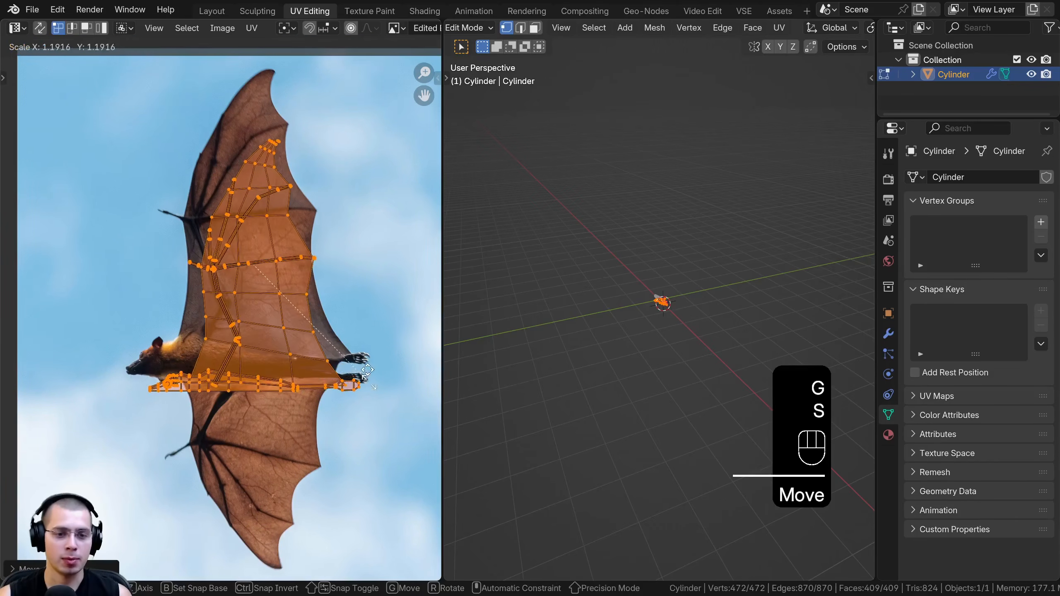
pyautogui.click(372, 381)
pyautogui.press('g')
pyautogui.click(365, 349)
pyautogui.press('s')
pyautogui.click(379, 342)
pyautogui.press('g')
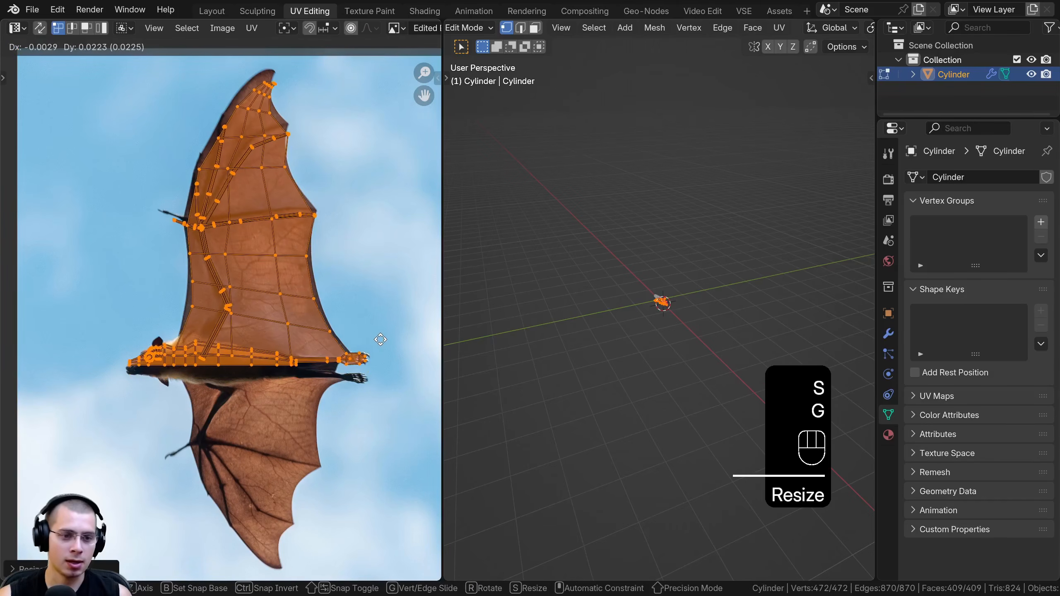
pyautogui.click(380, 337)
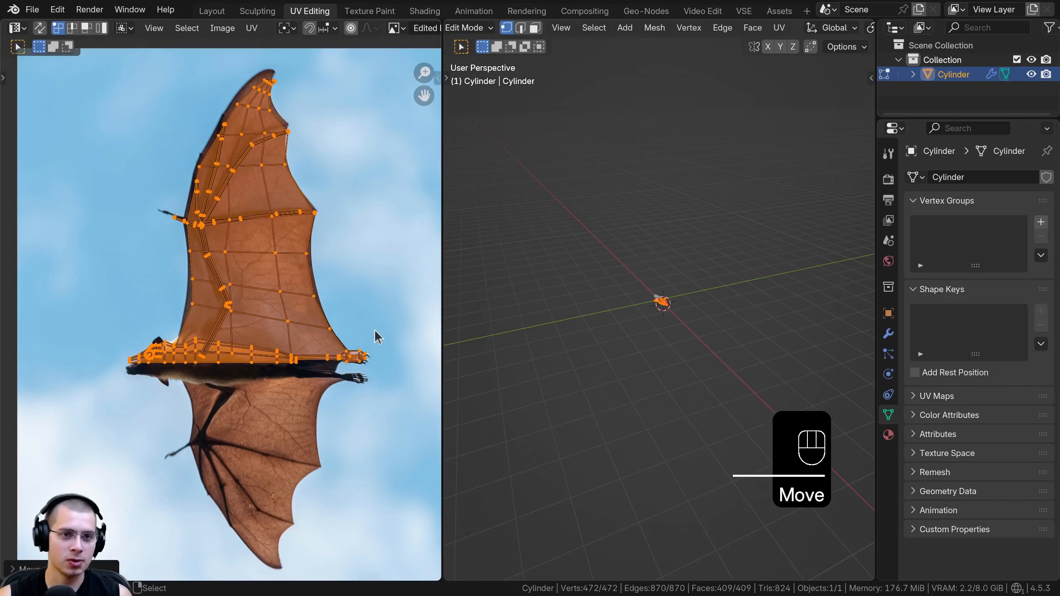
pyautogui.press('Home')
pyautogui.press('s')
pyautogui.click(357, 334)
pyautogui.press('g')
pyautogui.click(355, 320)
# Move the UV vertices near the wingtip and the neighbouring finger end to match the photo's wing outline
pyautogui.scroll(2, 285, 222)
pyautogui.moveTo(284, 221); pyautogui.dragTo(249, 398, button='middle')
pyautogui.scroll(2, 197, 347)
pyautogui.moveTo(198, 347); pyautogui.dragTo(231, 314, button='middle')
pyautogui.scroll(5, 230, 314)
pyautogui.click(263, 256)
pyautogui.keyDown('shift'); pyautogui.moveTo(259, 270); pyautogui.dragTo(230, 326, button='middle'); pyautogui.keyUp('shift')
pyautogui.scroll(-3, 229, 326)
pyautogui.press('g')
pyautogui.click(264, 313)
pyautogui.moveTo(281, 386); pyautogui.dragTo(324, 413)
pyautogui.press('g')
pyautogui.click(324, 405)
# Box-select the wingtip's UV vertices, then rotate and move them to follow the photo's wingtip
pyautogui.moveTo(279, 223); pyautogui.dragTo(280, 223)
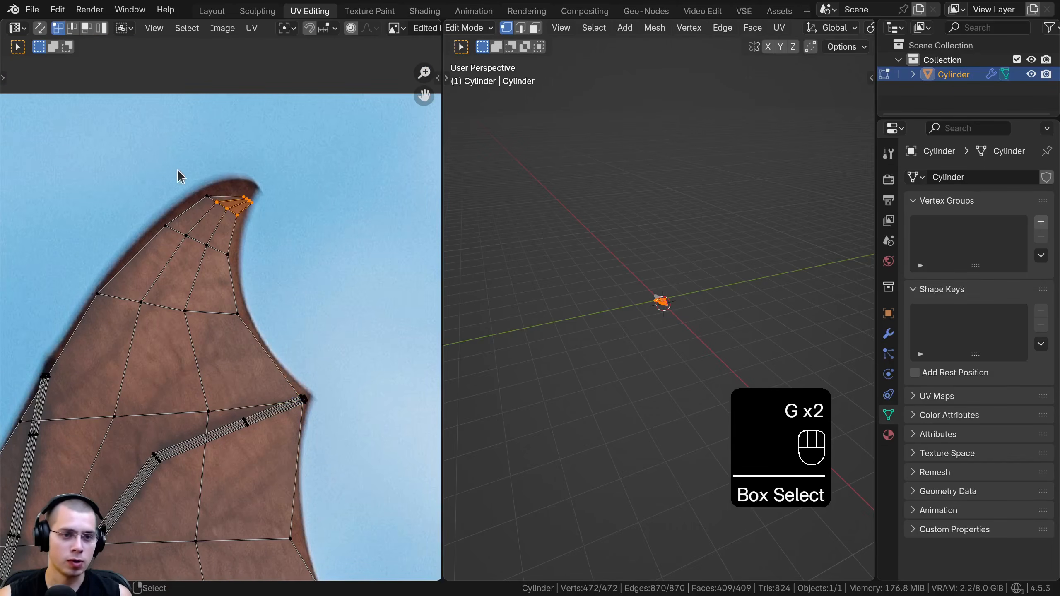
pyautogui.press('b')
pyautogui.moveTo(179, 171); pyautogui.dragTo(292, 218)
pyautogui.press('r')
pyautogui.click(265, 172)
pyautogui.press('g')
pyautogui.click(265, 166)
# Move the UV vertices along the outer part of the wing's trailing edge onto the photo's wing edge
pyautogui.scroll(-3, 434, 364)
pyautogui.keyDown('shift'); pyautogui.moveTo(434, 364); pyautogui.dragTo(315, 171, button='middle'); pyautogui.keyUp('shift')
pyautogui.scroll(3, 242, 271)
pyautogui.moveTo(214, 214); pyautogui.dragTo(265, 250)
pyautogui.press('g')
pyautogui.click(264, 255)
pyautogui.keyDown('shift'); pyautogui.moveTo(320, 353); pyautogui.dragTo(279, 308, button='middle'); pyautogui.keyUp('shift')
pyautogui.moveTo(295, 324); pyautogui.dragTo(365, 439)
pyautogui.press('g')
pyautogui.click(348, 441)
# Adjust the trailing-edge UV vertices nearer the body to line up with the photo's wing outline
pyautogui.keyDown('shift'); pyautogui.moveTo(359, 332); pyautogui.dragTo(382, 85, button='middle'); pyautogui.keyUp('shift')
pyautogui.moveTo(287, 255); pyautogui.dragTo(351, 345)
pyautogui.press('g')
pyautogui.click(363, 344)
pyautogui.keyDown('shift'); pyautogui.moveTo(284, 283); pyautogui.dragTo(239, 155, button='middle'); pyautogui.keyUp('shift')
pyautogui.moveTo(267, 289); pyautogui.dragTo(340, 386)
pyautogui.press('g')
pyautogui.click(348, 385)
pyautogui.keyDown('shift'); pyautogui.moveTo(252, 463); pyautogui.dragTo(257, 293, button='middle'); pyautogui.keyUp('shift')
pyautogui.scroll(-1, 257, 294)
pyautogui.scroll(-3, 263, 300)
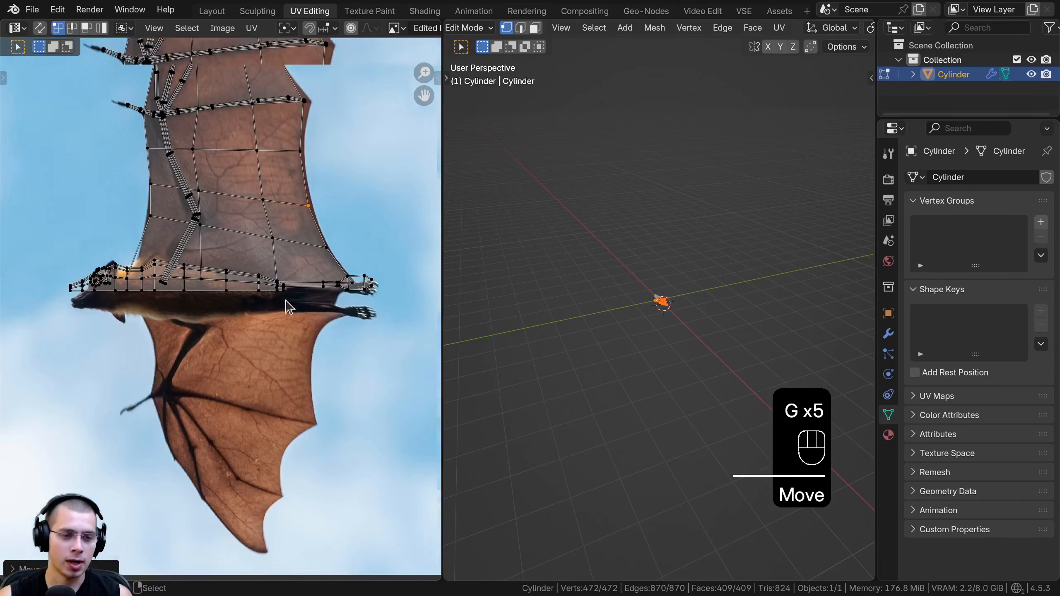
pyautogui.moveTo(28, 261); pyautogui.dragTo(432, 393)
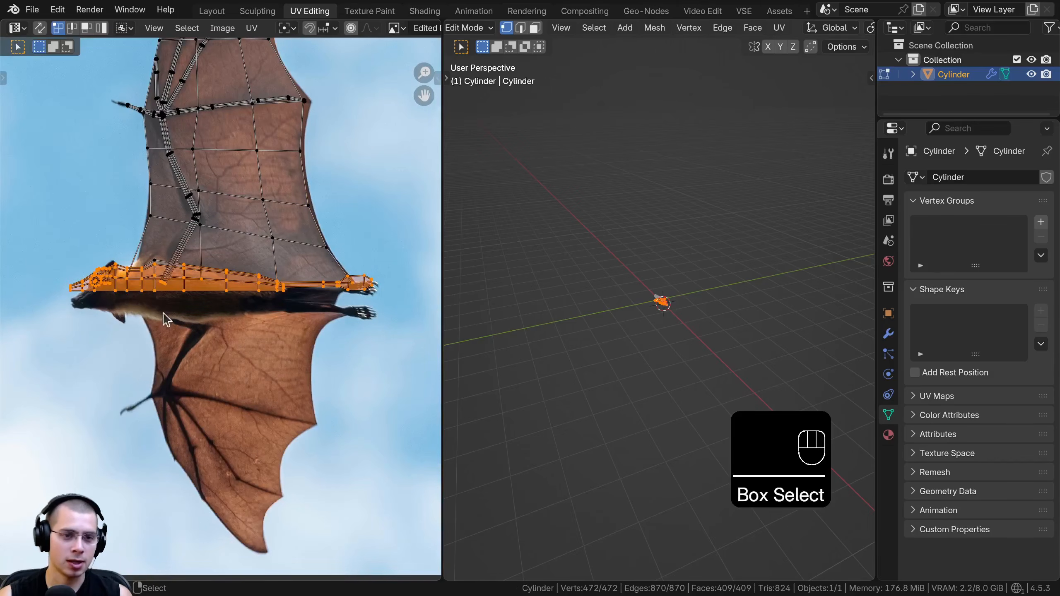
pyautogui.scroll(3, 159, 278)
pyautogui.press('g')
pyautogui.rightClick(152, 275)
# Box-select the UV vertex above the shoulder at the wing's root and reposition it
pyautogui.press('b')
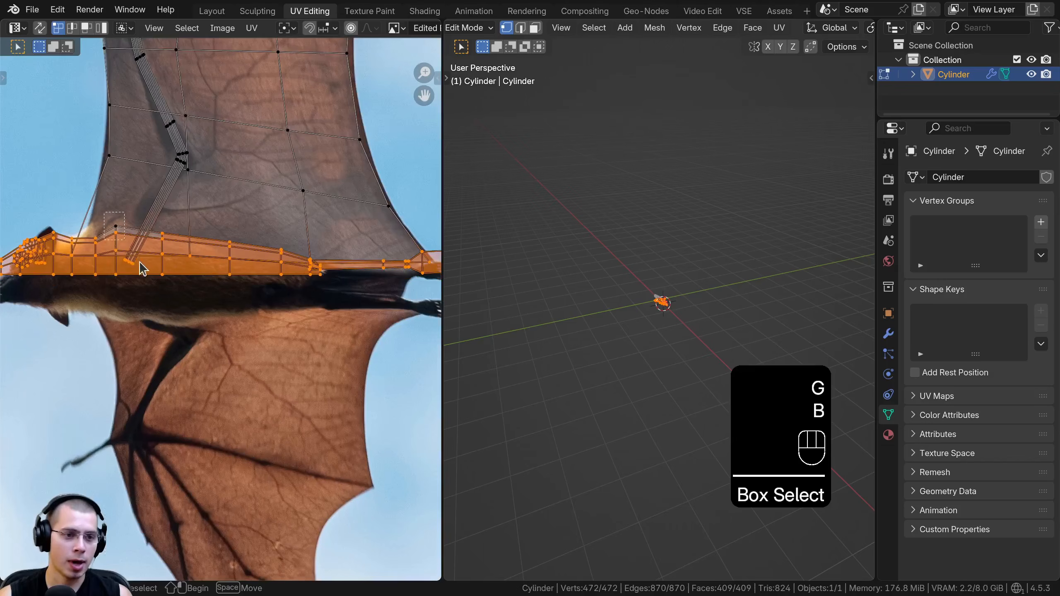
pyautogui.moveTo(143, 268); pyautogui.dragTo(100, 213)
pyautogui.press('g')
pyautogui.click(118, 259)
# Select the head's UVs, then rotate and move them to fit the bat's head in the photo
pyautogui.keyDown('shift'); pyautogui.moveTo(118, 263); pyautogui.dragTo(252, 261, button='middle'); pyautogui.keyUp('shift')
pyautogui.scroll(2, 104, 252)
pyautogui.press('a')
pyautogui.moveTo(115, 209); pyautogui.dragTo(273, 376)
pyautogui.press('r')
pyautogui.click(290, 362)
pyautogui.press('g')
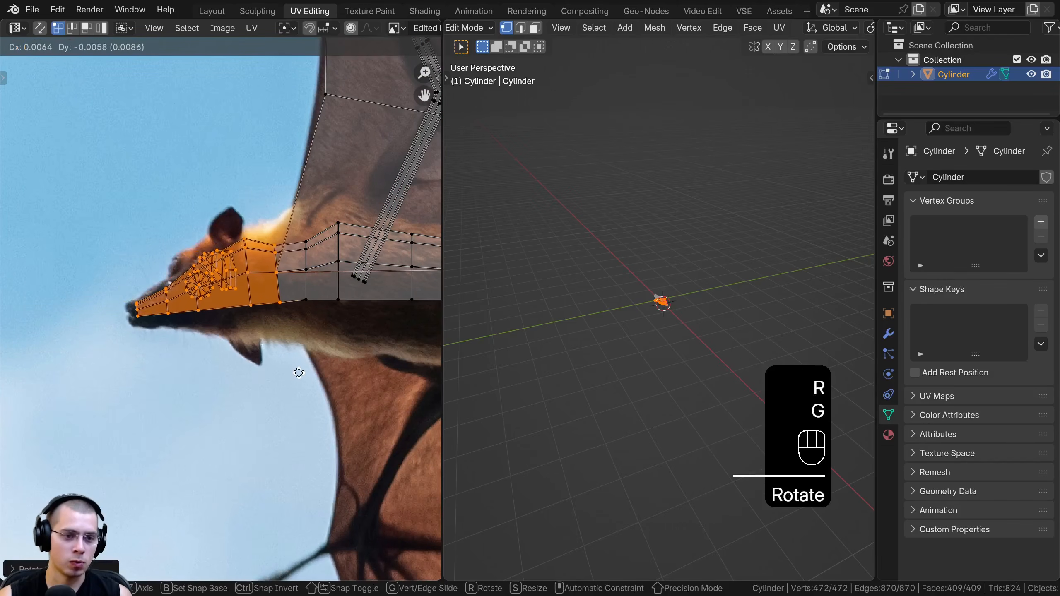
pyautogui.press('r')
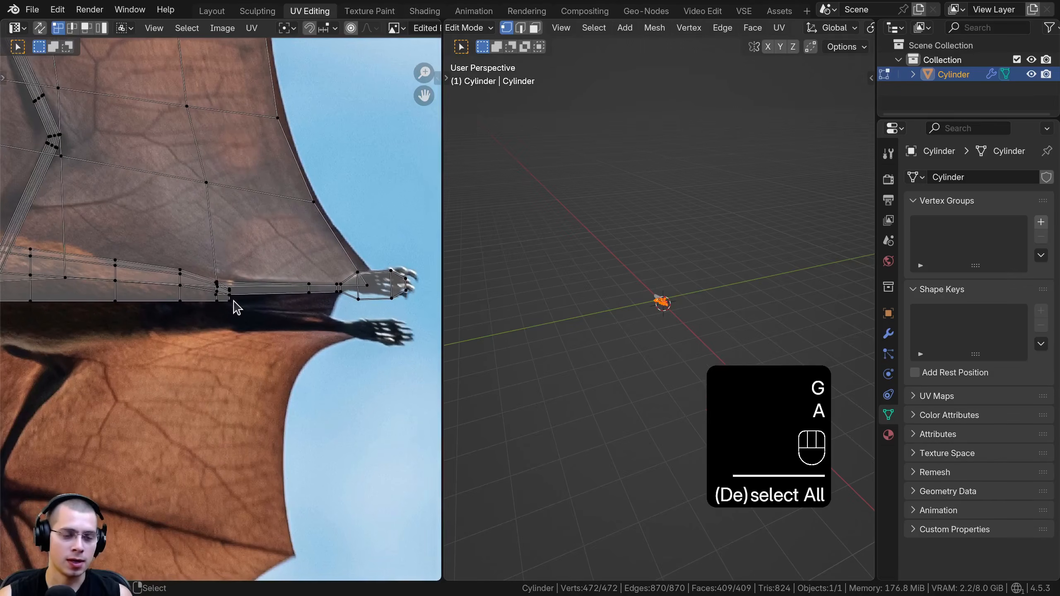
pyautogui.moveTo(237, 308); pyautogui.dragTo(243, 310, button='middle')
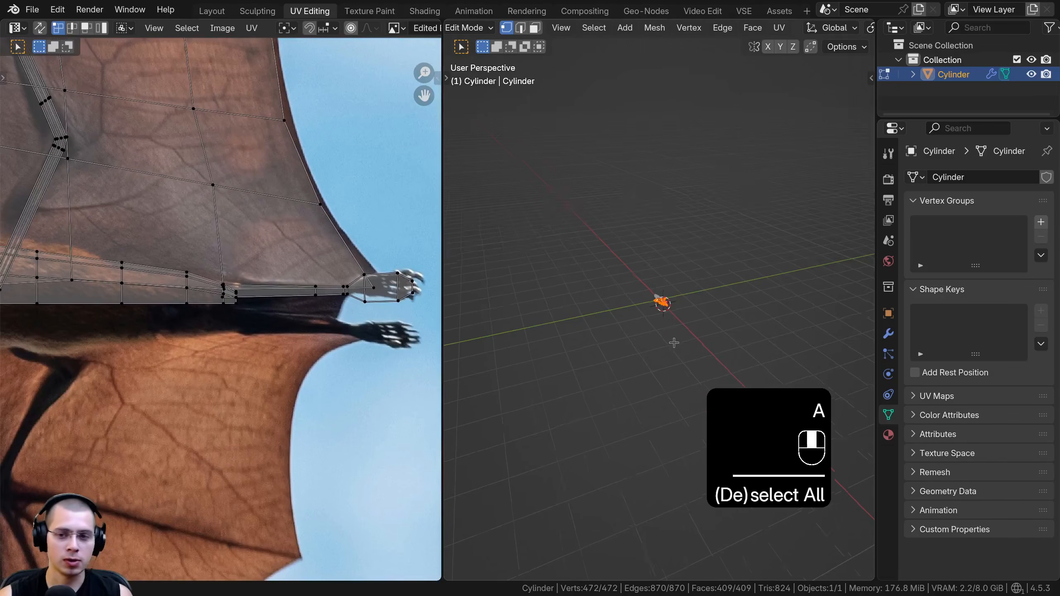
# Return to Object Mode, switch the 3D viewport to Material Preview and examine the texture around the bat's feet
pyautogui.scroll(9, 670, 371)
pyautogui.scroll(9, 644, 308)
pyautogui.moveTo(632, 321)
pyautogui.keyDown('shift'); pyautogui.mouseDown(button='middle')
pyautogui.moveTo(636, 303)
pyautogui.moveTo(714, 296)
pyautogui.moveTo(720, 217)
pyautogui.mouseUp(button='middle'); pyautogui.keyUp('shift')
pyautogui.press('Tab')
pyautogui.press('z')
pyautogui.click(672, 323)
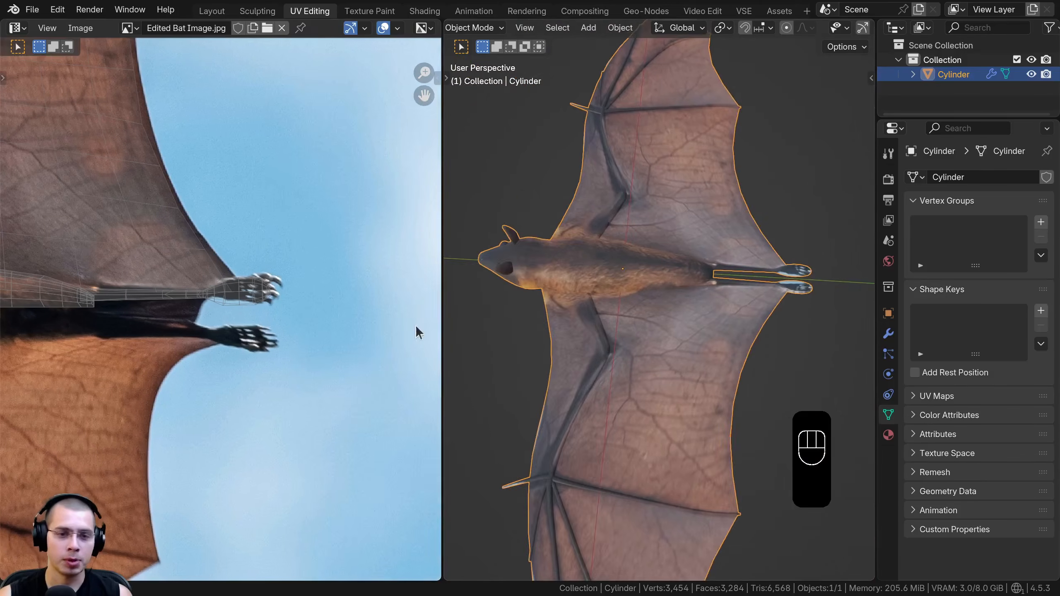
pyautogui.keyDown('shift'); pyautogui.moveTo(765, 287); pyautogui.dragTo(631, 299, button='middle'); pyautogui.keyUp('shift')
pyautogui.scroll(4, 668, 286)
pyautogui.keyDown('shift'); pyautogui.moveTo(246, 347); pyautogui.dragTo(319, 350, button='middle'); pyautogui.keyUp('shift')
pyautogui.scroll(-1, 315, 344)
# In Edit Mode, select the linked UVs of the leg and foot and scale them down
pyautogui.press('Tab')
pyautogui.click(320, 310)
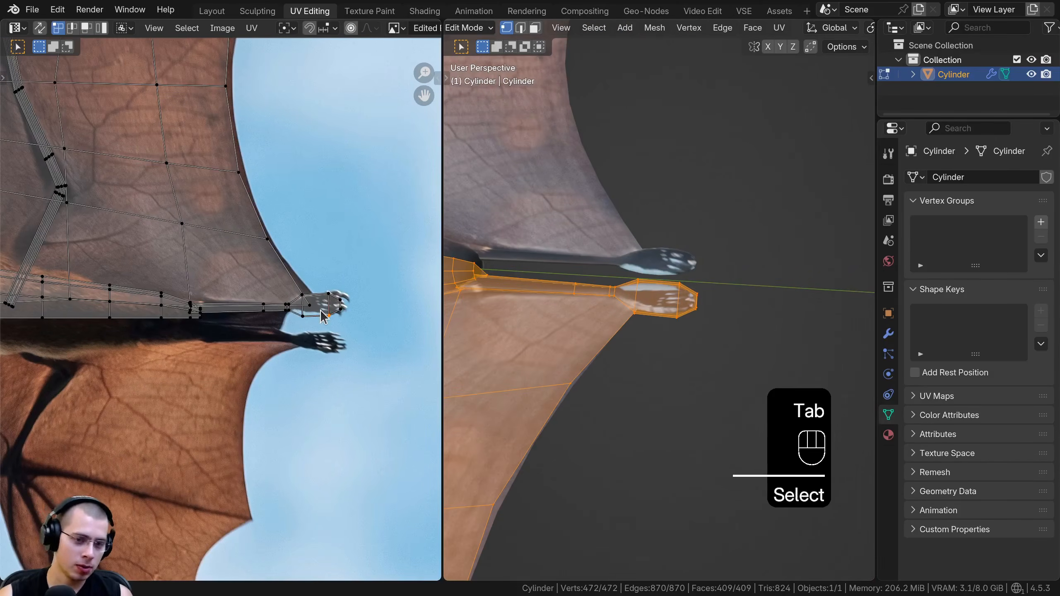
pyautogui.press('a')
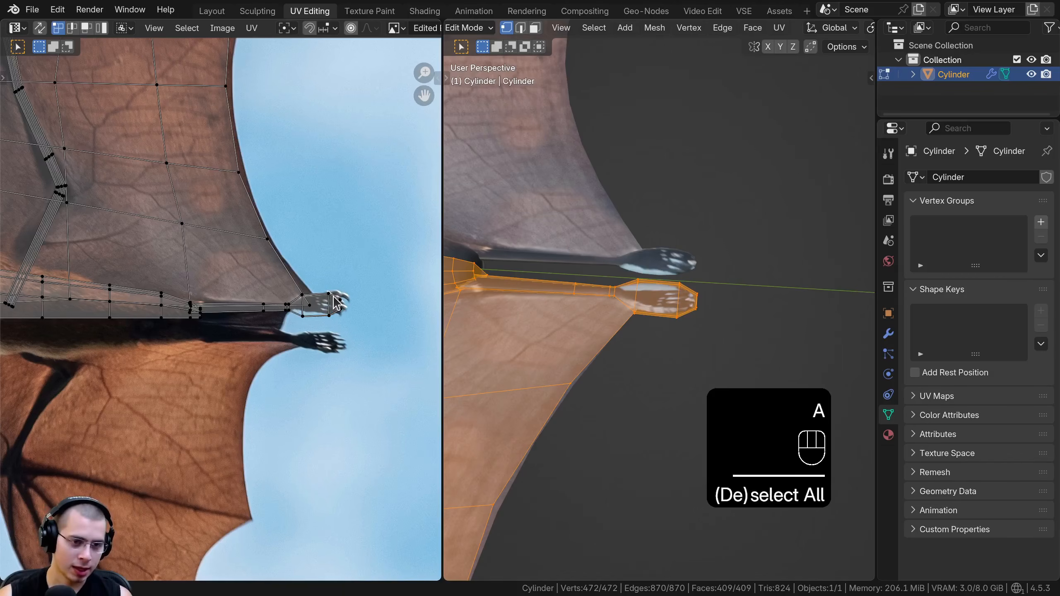
pyautogui.press('l')
pyautogui.scroll(2, 340, 309)
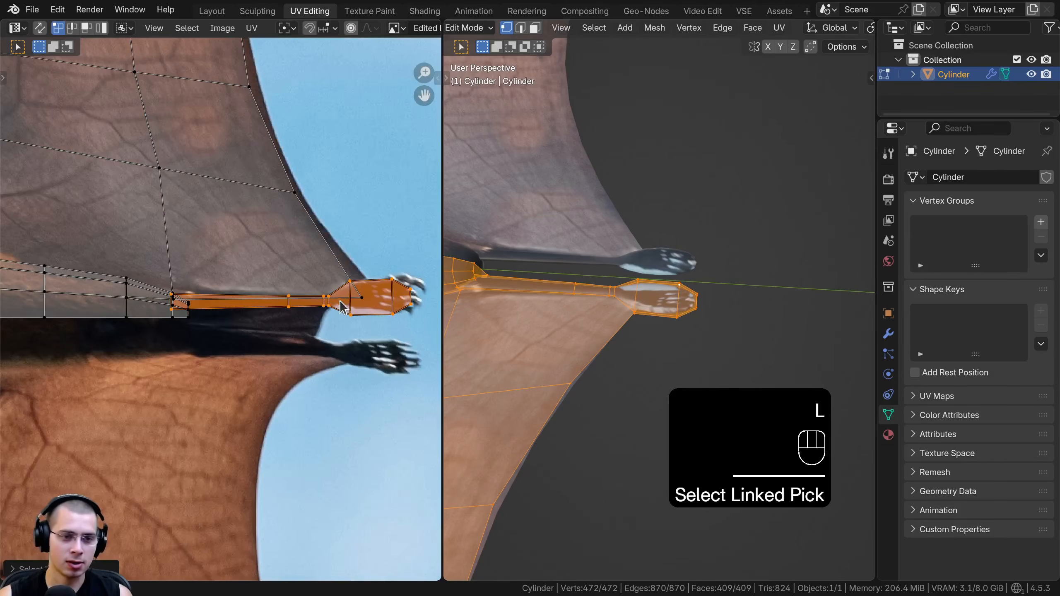
pyautogui.press('g')
pyautogui.rightClick(415, 141)
pyautogui.press('s')
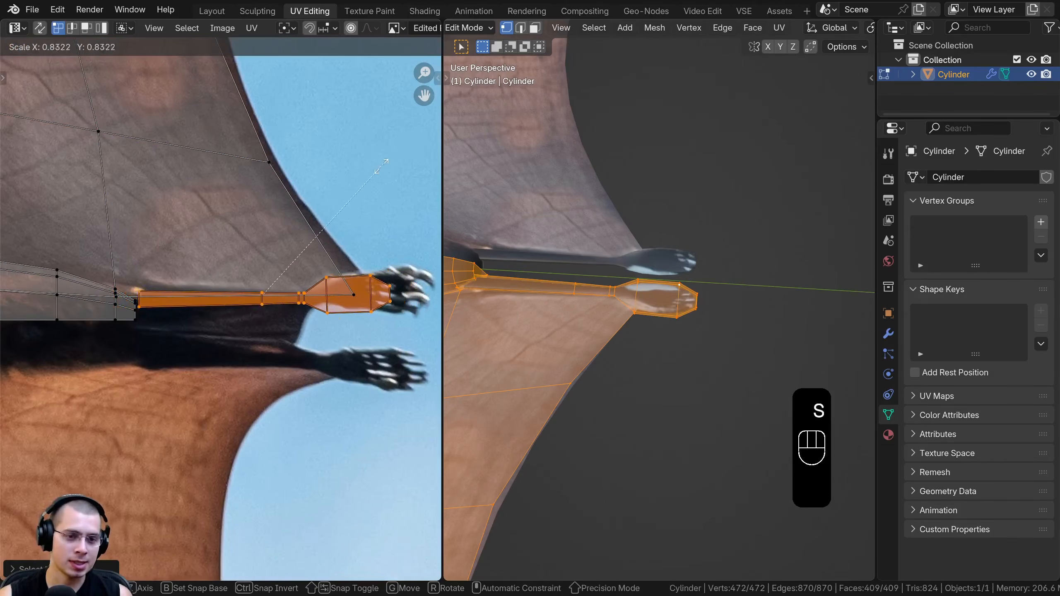
pyautogui.click(270, 264)
# Move, scale and rotate the leg and foot UVs to fit inside the photo's dark leg area
pyautogui.keyDown('shift'); pyautogui.moveTo(295, 265); pyautogui.dragTo(343, 230, button='middle'); pyautogui.keyUp('shift')
pyautogui.press('g')
pyautogui.click(225, 287)
pyautogui.press('s')
pyautogui.click(253, 287)
pyautogui.press('r')
pyautogui.click(255, 292)
pyautogui.click(254, 292)
# Deselect the leg and select the linked UVs of all the wing's arm and finger bones
pyautogui.scroll(-7, 211, 311)
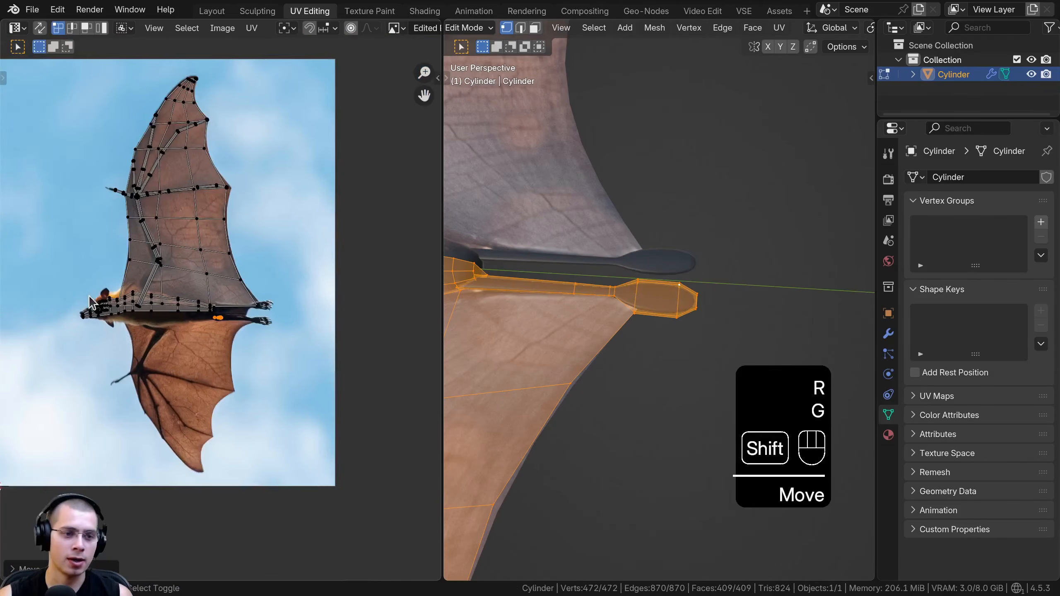
pyautogui.scroll(5, 119, 311)
pyautogui.keyDown('shift'); pyautogui.moveTo(171, 300); pyautogui.dragTo(144, 357, button='middle'); pyautogui.keyUp('shift')
pyautogui.scroll(-2, 146, 355)
pyautogui.keyDown('shift'); pyautogui.moveTo(200, 226); pyautogui.dragTo(161, 364, button='middle'); pyautogui.keyUp('shift')
pyautogui.scroll(1, 166, 233)
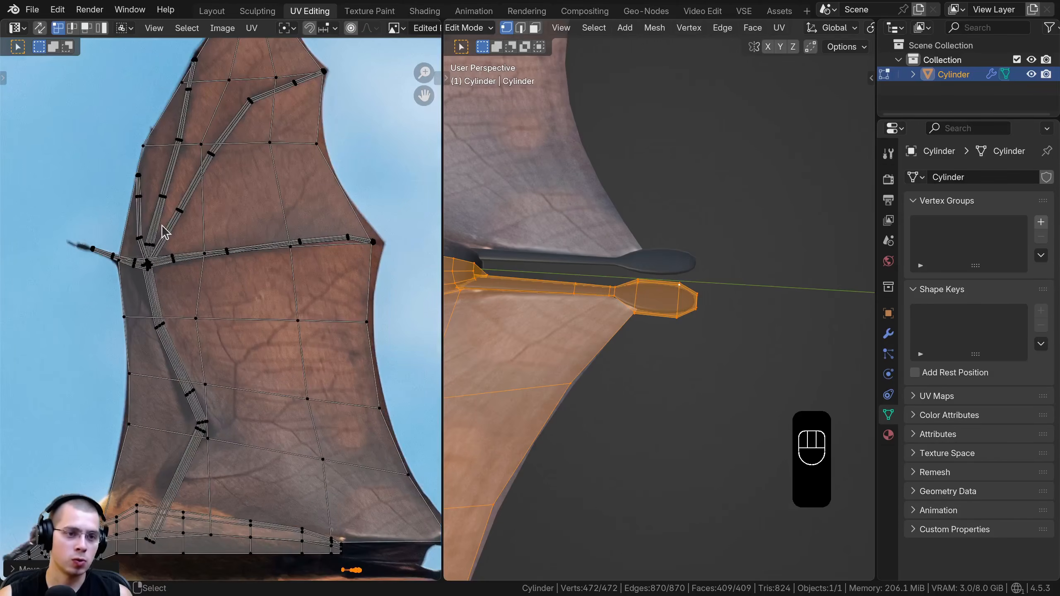
pyautogui.hotkey('alt', 'a')
pyautogui.keyDown('shift'); pyautogui.moveTo(144, 287); pyautogui.dragTo(151, 276, button='middle'); pyautogui.keyUp('shift')
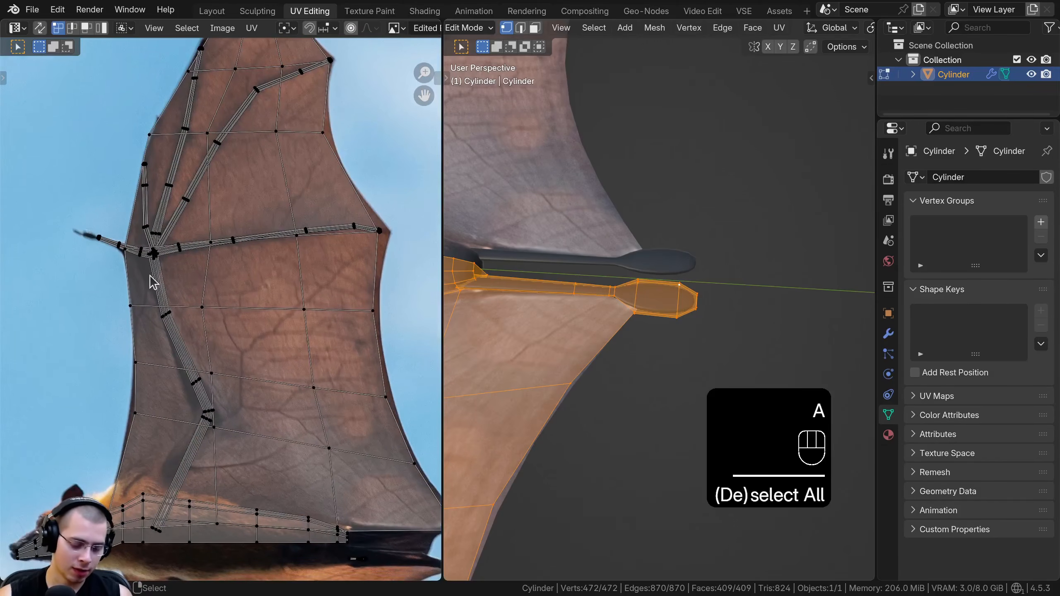
pyautogui.press('l')
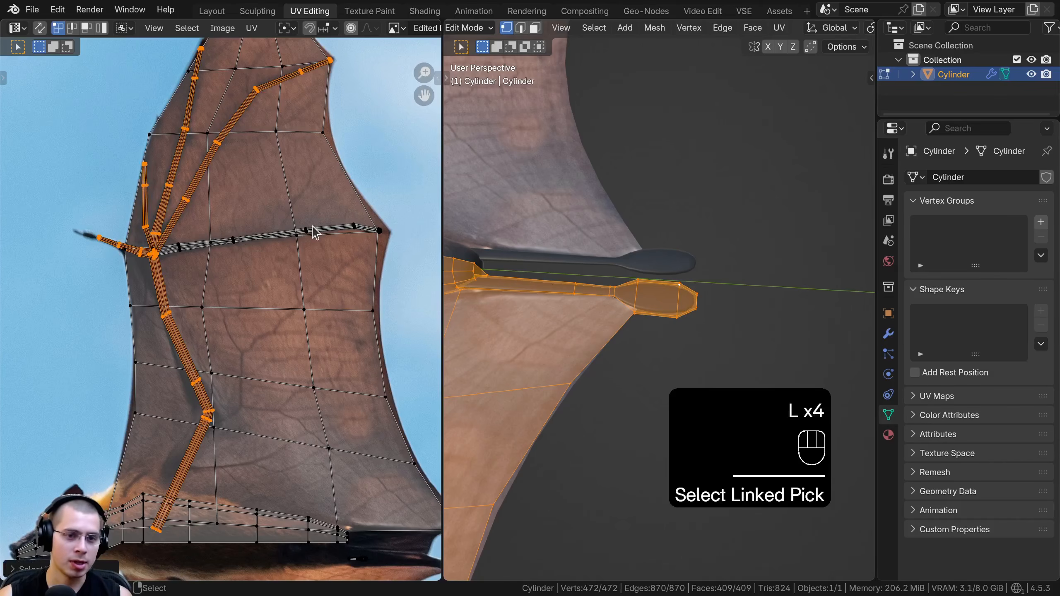
# Scale down the wing bone UVs and move them onto the photo's dark leg area
pyautogui.scroll(-5, 182, 177)
pyautogui.press('s')
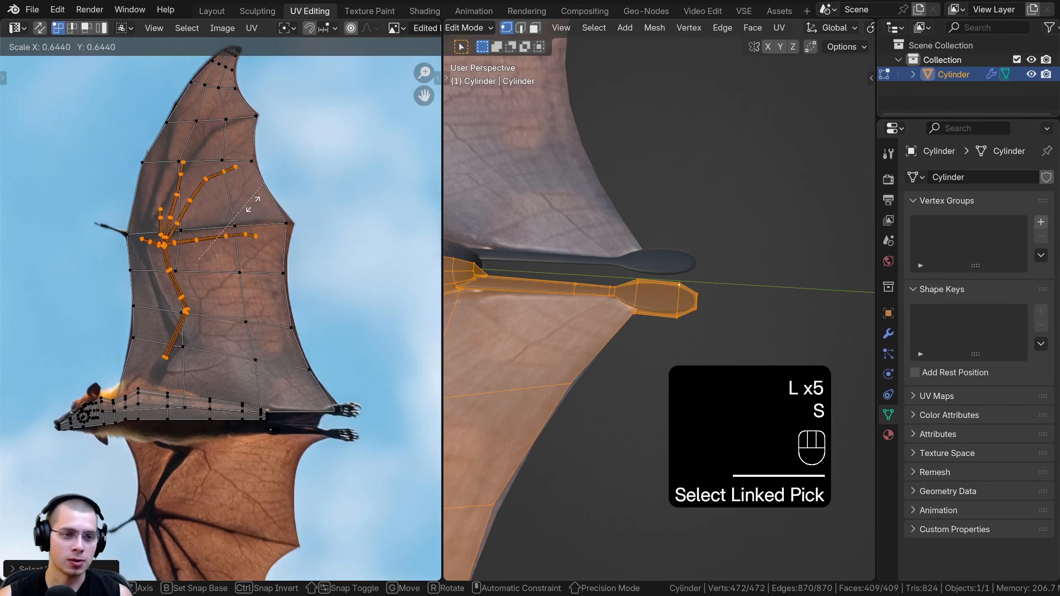
pyautogui.click(213, 248)
pyautogui.press('g')
pyautogui.click(239, 306)
pyautogui.keyDown('shift'); pyautogui.moveTo(239, 306); pyautogui.dragTo(236, 142, button='middle'); pyautogui.keyUp('shift')
pyautogui.scroll(6, 236, 142)
pyautogui.press('g')
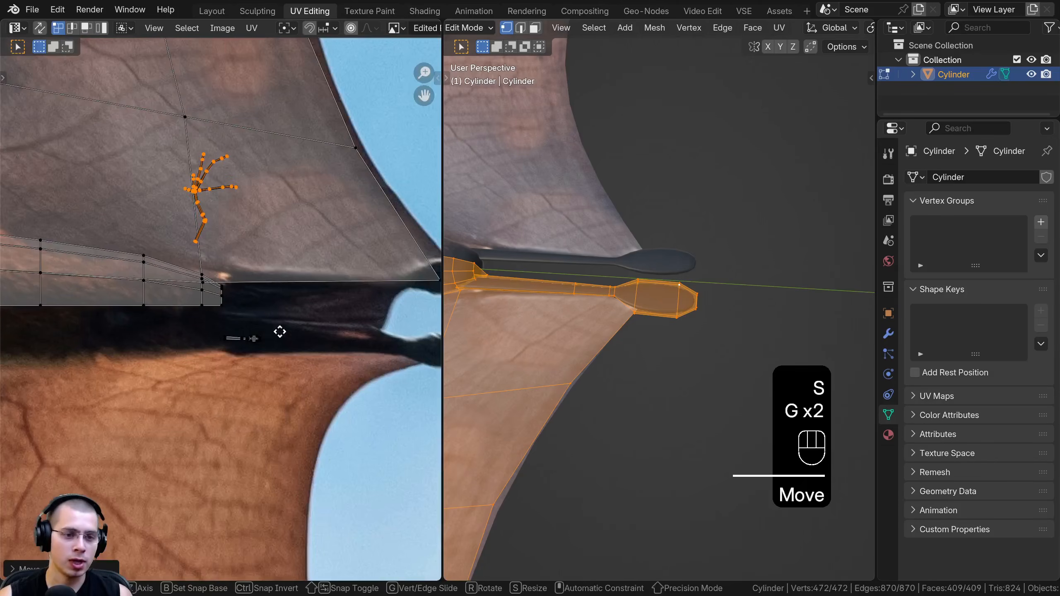
pyautogui.click(284, 321)
# Shrink, rotate and reposition the wing bone UVs beside the foot UVs so they sit entirely on dark pixels
pyautogui.press('s')
pyautogui.click(239, 354)
pyautogui.scroll(4, 234, 361)
pyautogui.press('r')
pyautogui.click(188, 389)
pyautogui.press('g')
pyautogui.click(201, 397)
pyautogui.press('s')
pyautogui.click(231, 393)
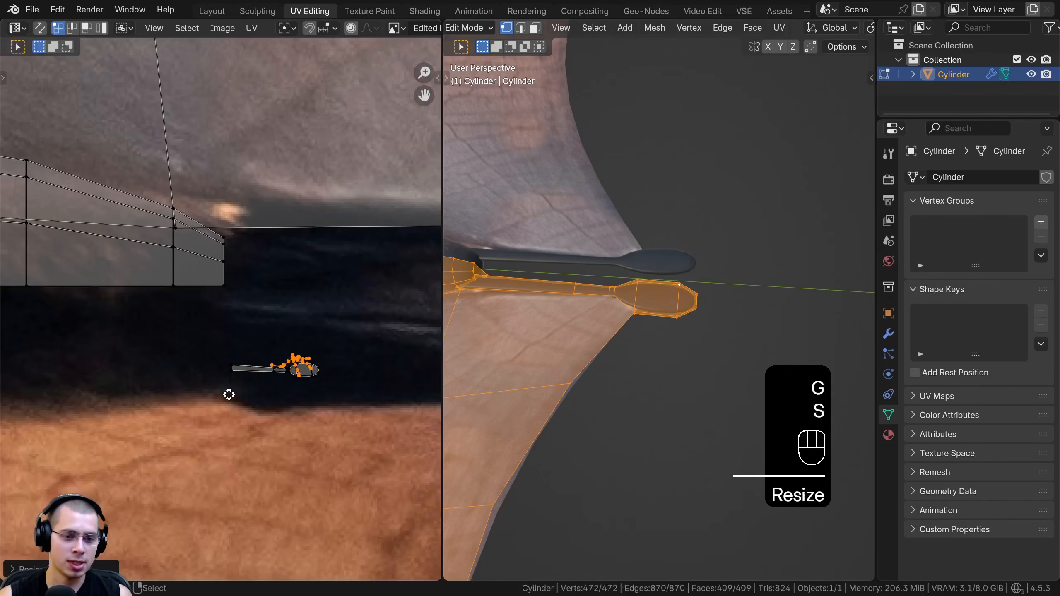
# Leave Edit Mode and examine the textured bat from its wings and feet to its head
pyautogui.keyDown('shift'); pyautogui.moveTo(552, 281); pyautogui.dragTo(866, 229, button='middle'); pyautogui.keyUp('shift')
pyautogui.scroll(-3, 707, 282)
pyautogui.press('Tab')
pyautogui.keyDown('shift'); pyautogui.moveTo(660, 351); pyautogui.dragTo(625, 194, button='middle'); pyautogui.keyUp('shift')
pyautogui.scroll(-1, 624, 194)
pyautogui.keyDown('shift'); pyautogui.moveTo(761, 358); pyautogui.dragTo(672, 351, button='middle'); pyautogui.keyUp('shift')
pyautogui.scroll(-5, 576, 280)
pyautogui.moveTo(638, 291); pyautogui.dragTo(725, 209, button='middle')
pyautogui.keyDown('shift'); pyautogui.moveTo(709, 234); pyautogui.dragTo(660, 298, button='middle'); pyautogui.keyUp('shift')
pyautogui.scroll(5, 701, 286)
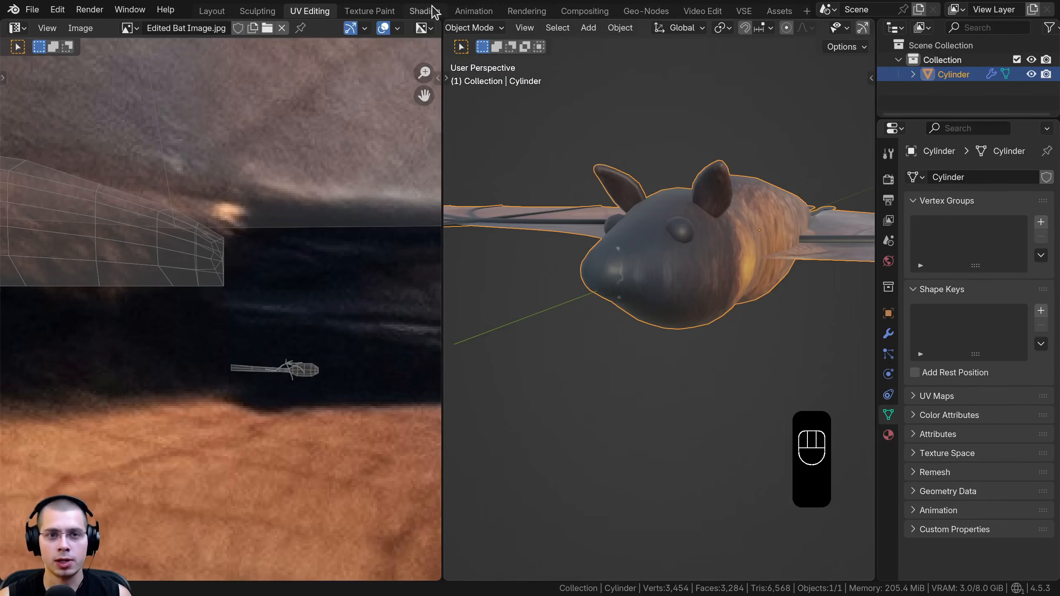
# In the Shading workspace, set the Bat Body material's Principled BSDF roughness to 0.8
pyautogui.click(425, 11)
pyautogui.moveTo(317, 407)
pyautogui.mouseDown(button='middle')
pyautogui.moveTo(180, 279)
pyautogui.moveTo(199, 292)
pyautogui.moveTo(309, 289)
pyautogui.moveTo(261, 290)
pyautogui.mouseUp(button='middle')
pyautogui.moveTo(825, 256); pyautogui.dragTo(657, 256, button='middle')
pyautogui.click(654, 252)
pyautogui.write('.8')
pyautogui.press('Return')
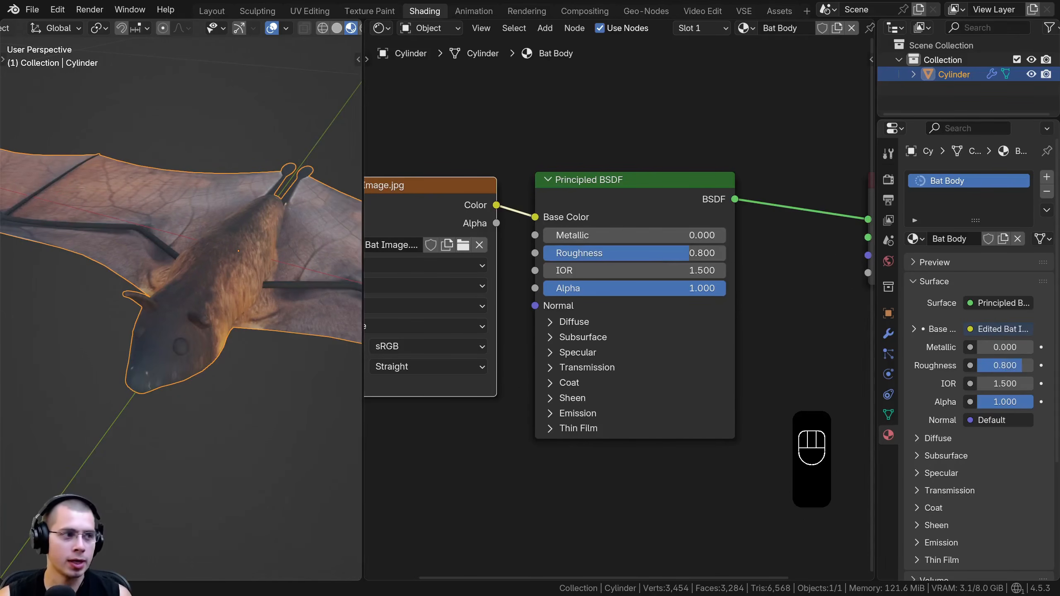
# Set the Principled BSDF's subsurface method to Random Walk (Skin) with a subsurface weight of 0.2
pyautogui.moveTo(524, 186); pyautogui.dragTo(509, 160, button='middle')
pyautogui.scroll(1, 509, 160)
pyautogui.keyDown('shift'); pyautogui.moveTo(207, 227); pyautogui.dragTo(154, 250, button='middle'); pyautogui.keyUp('shift')
pyautogui.scroll(2, 190, 217)
pyautogui.moveTo(235, 287); pyautogui.dragTo(225, 262, button='middle')
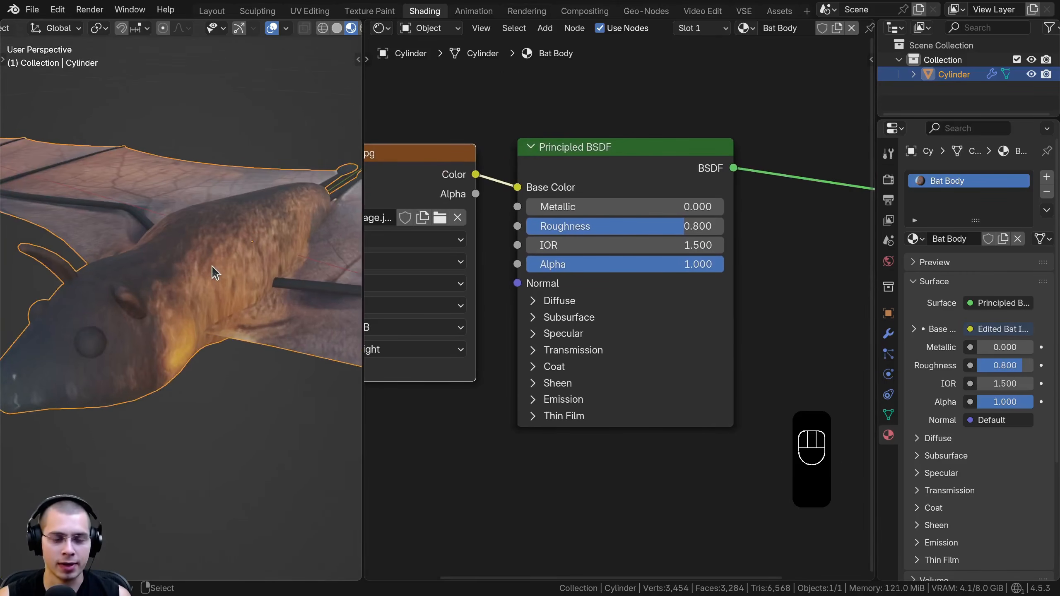
pyautogui.scroll(-1, 212, 265)
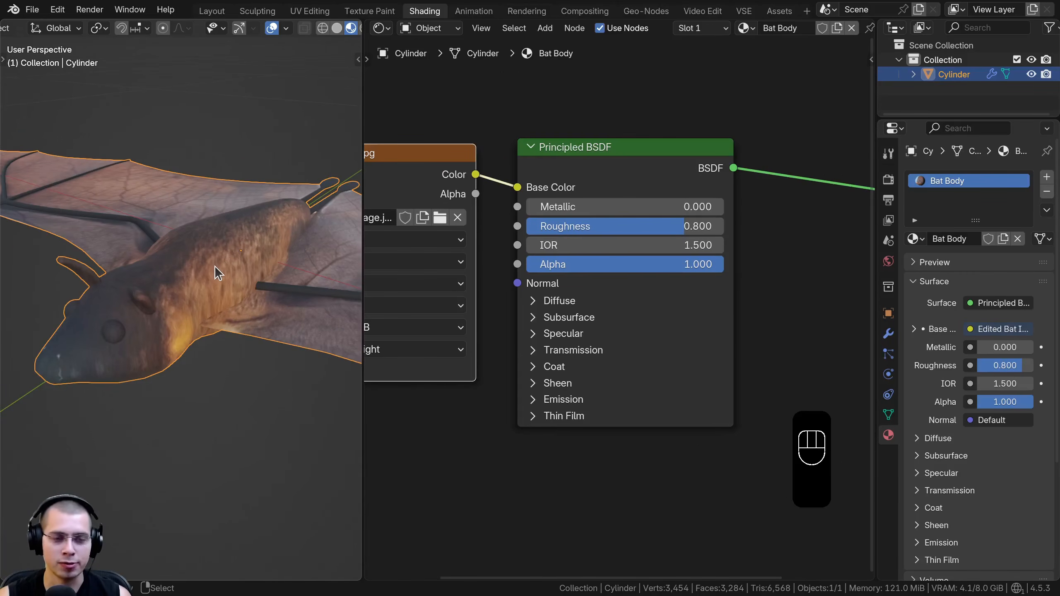
pyautogui.click(533, 318)
pyautogui.click(583, 339)
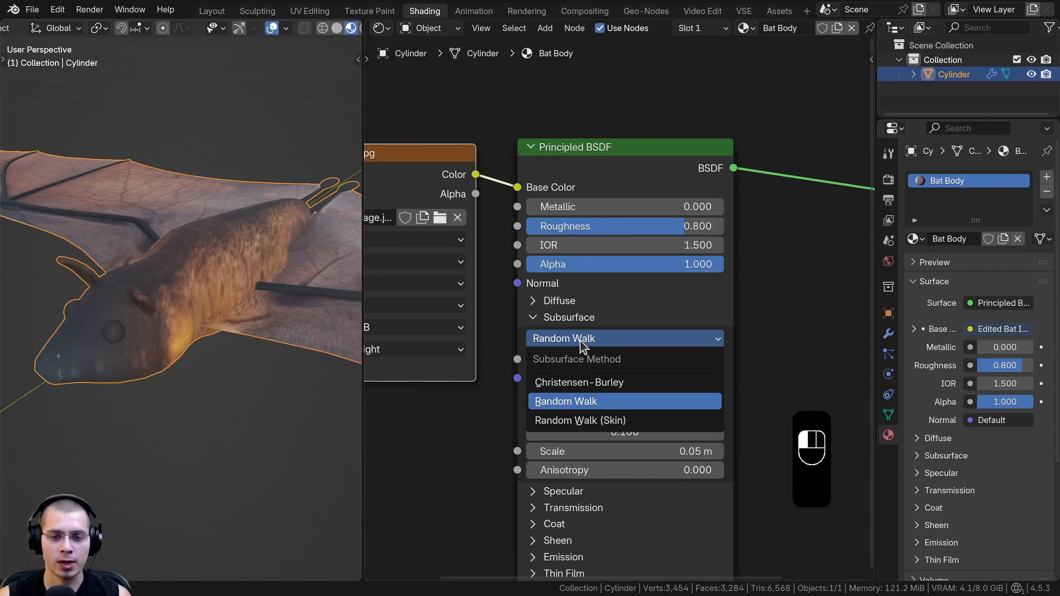
pyautogui.click(569, 419)
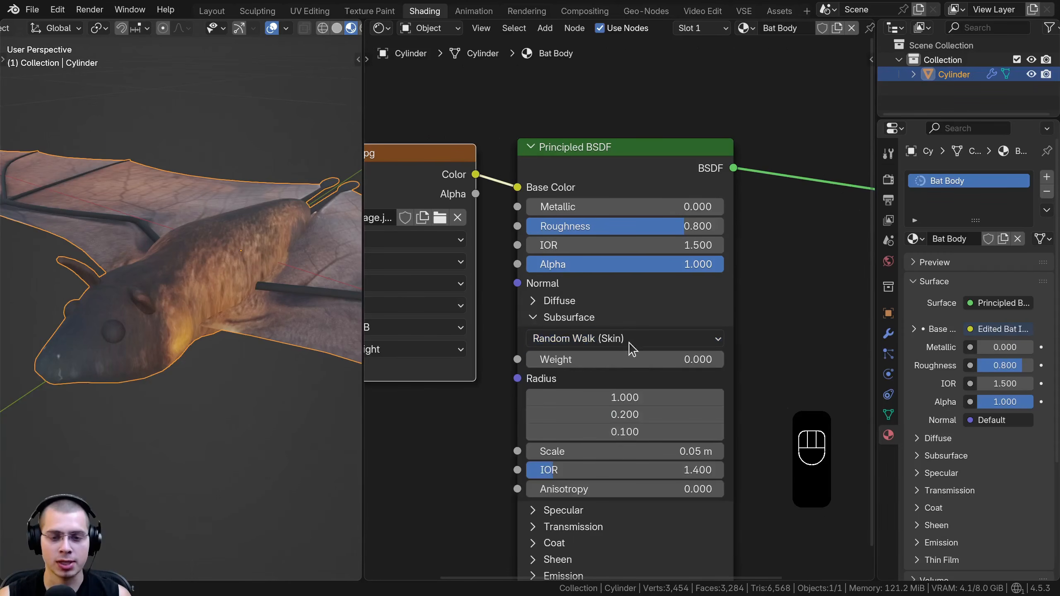
pyautogui.click(655, 363)
pyautogui.write('0.2')
pyautogui.press('Return')
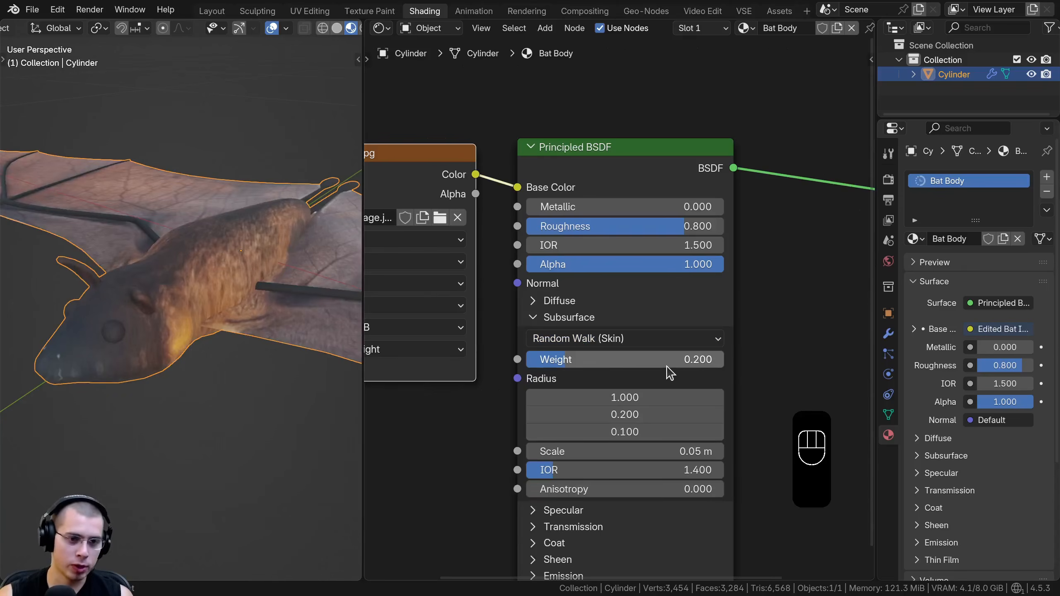
# Connect the Edited Bat Image texture's Color output to the Principled BSDF's Normal input
pyautogui.keyDown('shift'); pyautogui.moveTo(250, 267); pyautogui.dragTo(243, 313, button='middle'); pyautogui.keyUp('shift')
pyautogui.scroll(-3, 511, 360)
pyautogui.moveTo(512, 360); pyautogui.dragTo(592, 343, button='middle')
pyautogui.scroll(-3, 592, 343)
pyautogui.moveTo(549, 348); pyautogui.dragTo(481, 393)
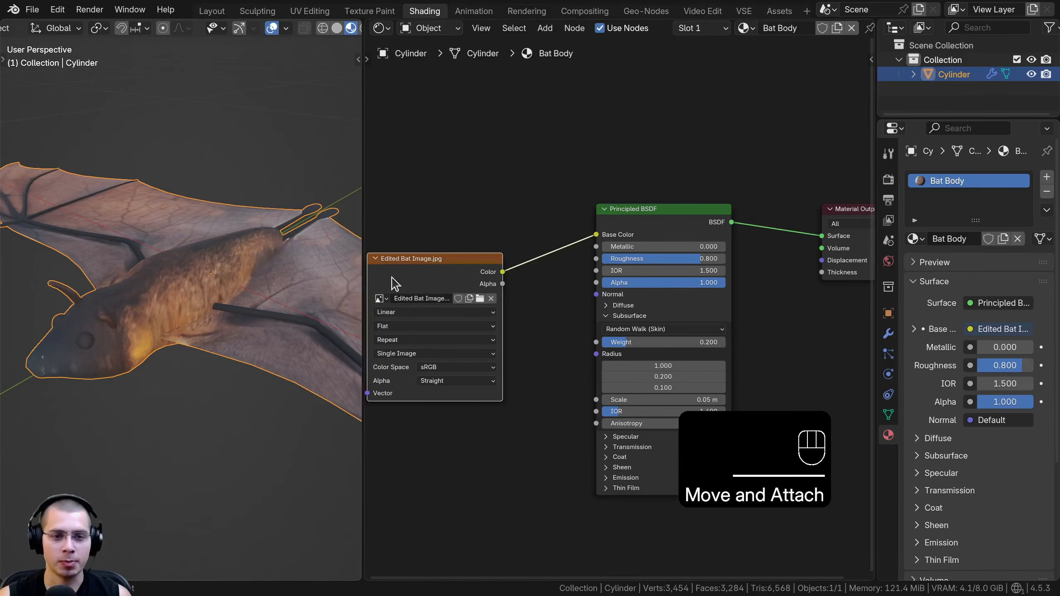
pyautogui.moveTo(396, 284); pyautogui.dragTo(480, 264, button='middle')
pyautogui.scroll(1, 482, 262)
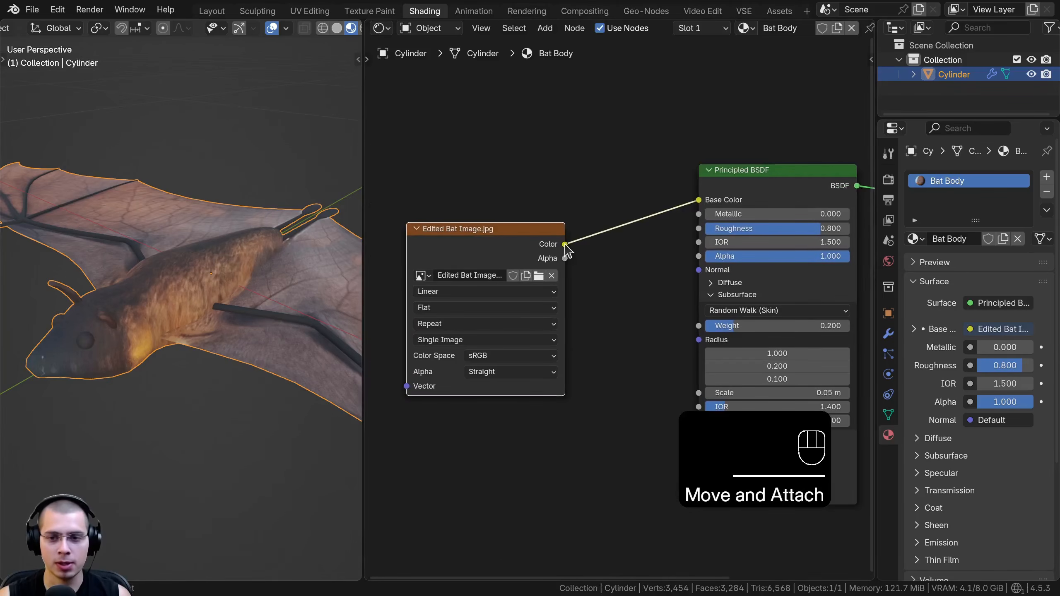
pyautogui.moveTo(698, 283); pyautogui.dragTo(698, 283)
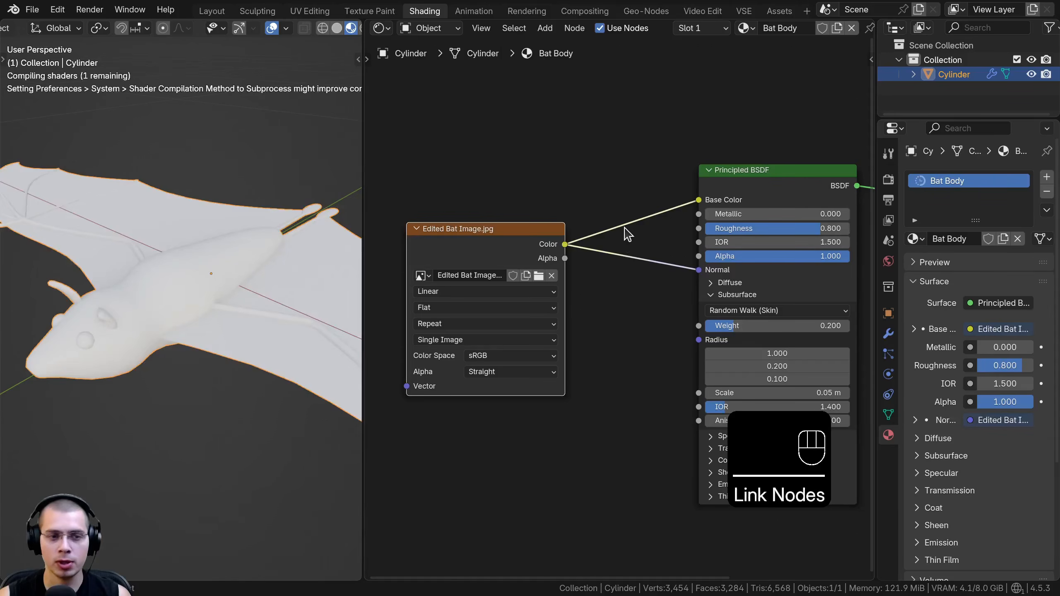
# Insert a Bump node before the Principled BSDF's Normal input and feed the image's Color into its Height
pyautogui.hotkey('shift', 'a')
pyautogui.write('bum')
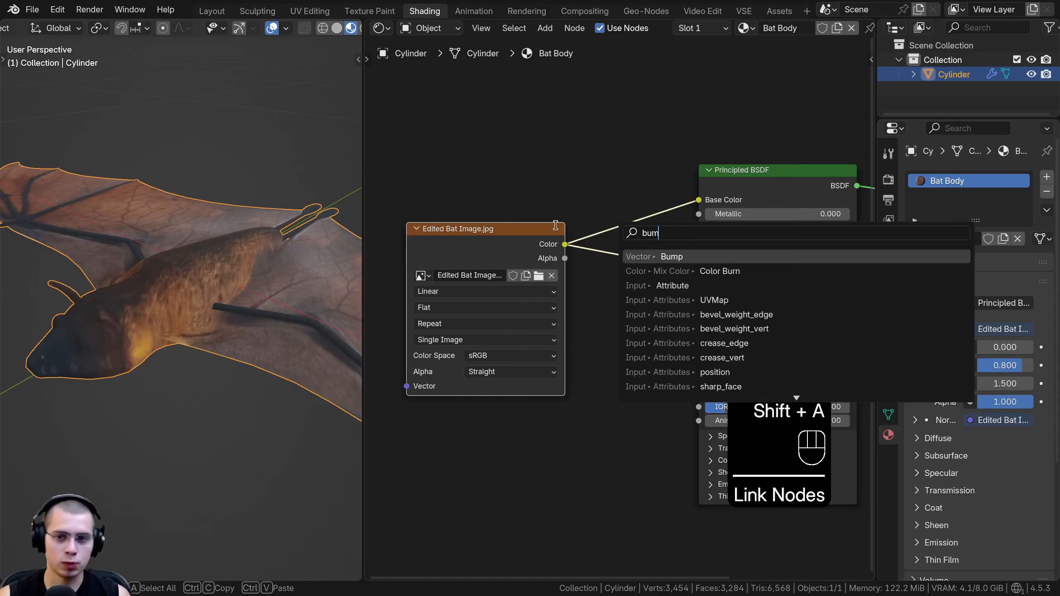
pyautogui.press('Return')
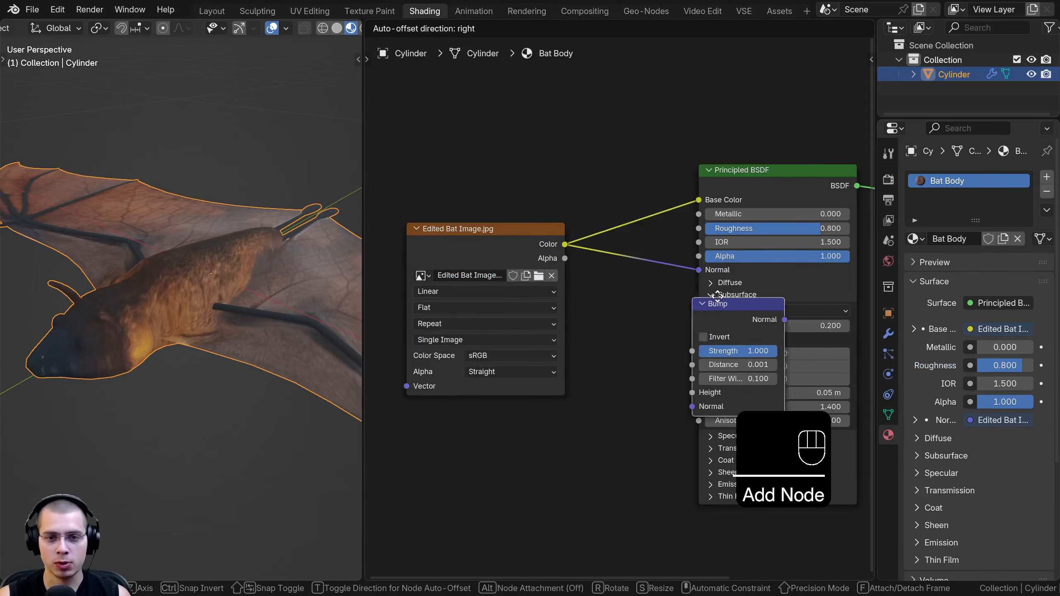
pyautogui.click(673, 240)
pyautogui.scroll(2, 537, 234)
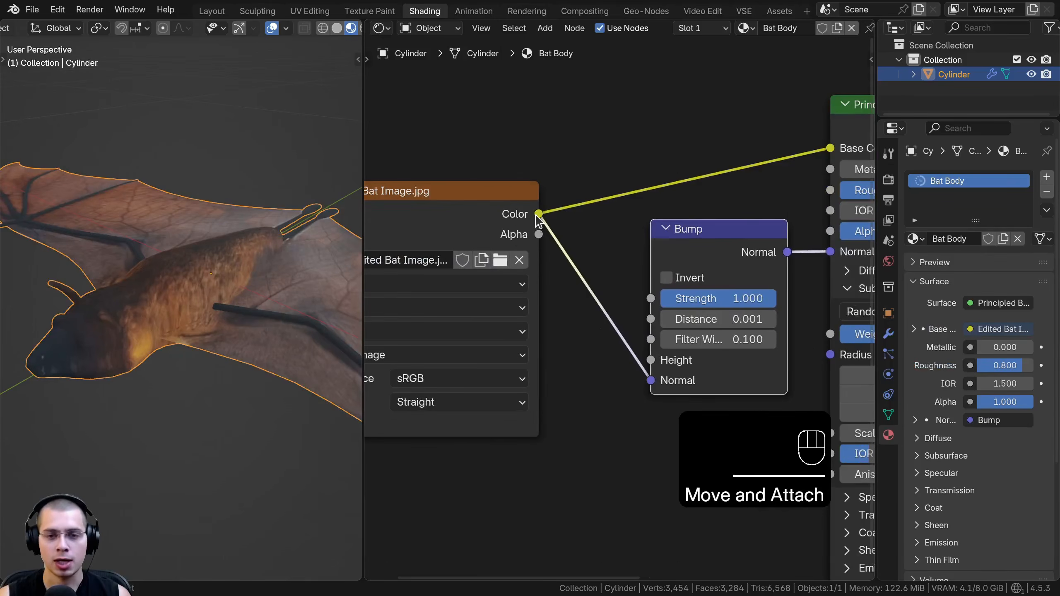
pyautogui.moveTo(650, 362); pyautogui.dragTo(650, 362)
# Set the Bump node's Filter Width to 10 while viewing the wing membrane up close
pyautogui.moveTo(217, 313); pyautogui.dragTo(35, 325, button='middle')
pyautogui.scroll(4, 231, 341)
pyautogui.scroll(3, 303, 288)
pyautogui.moveTo(669, 376); pyautogui.dragTo(623, 372, button='middle')
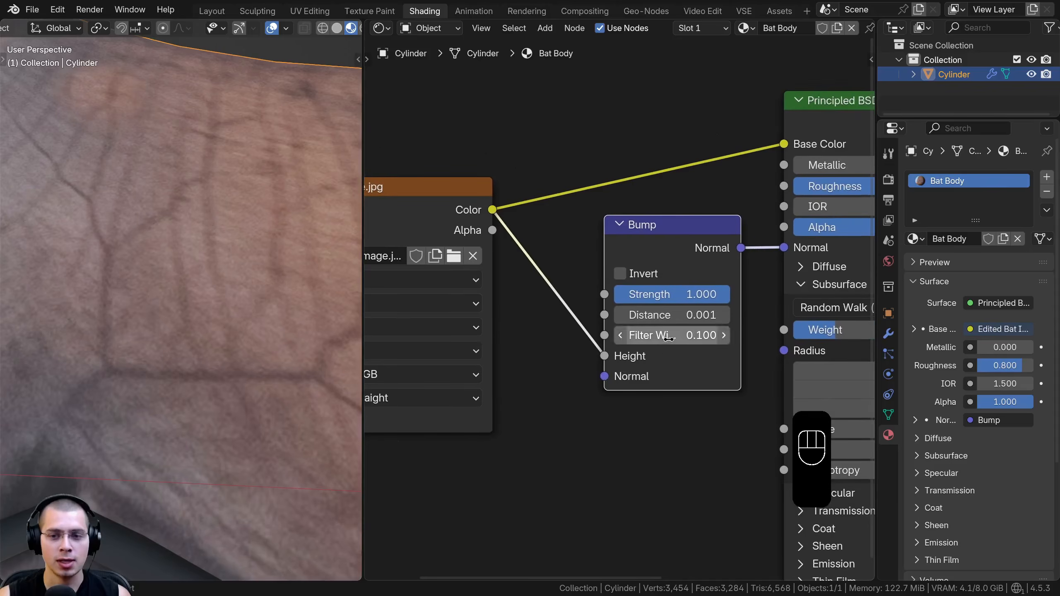
pyautogui.moveTo(648, 336); pyautogui.dragTo(710, 335)
# Check the wing veins, and set the Bump node's Distance to 0.1
pyautogui.scroll(-6, 222, 297)
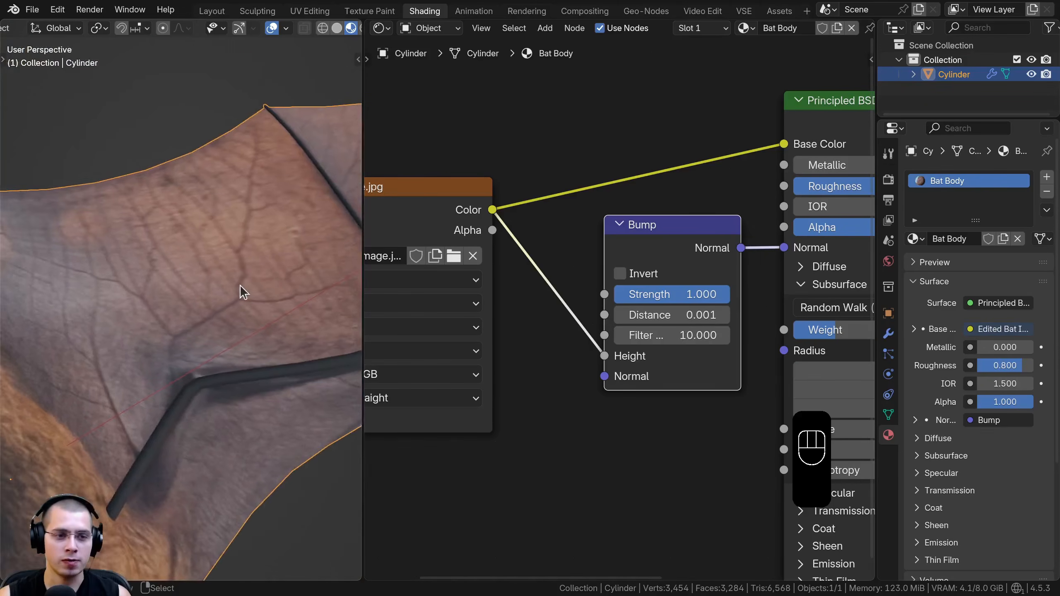
pyautogui.moveTo(237, 285); pyautogui.dragTo(271, 256, button='middle')
pyautogui.scroll(5, 271, 256)
pyautogui.moveTo(273, 215); pyautogui.dragTo(198, 212, button='middle')
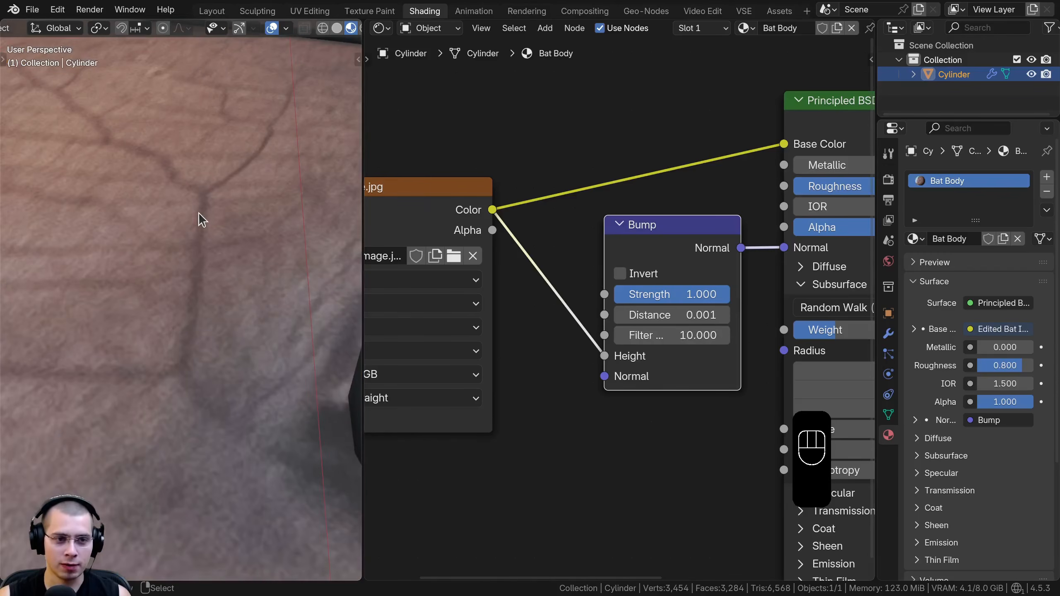
pyautogui.moveTo(244, 246); pyautogui.dragTo(237, 239, button='middle')
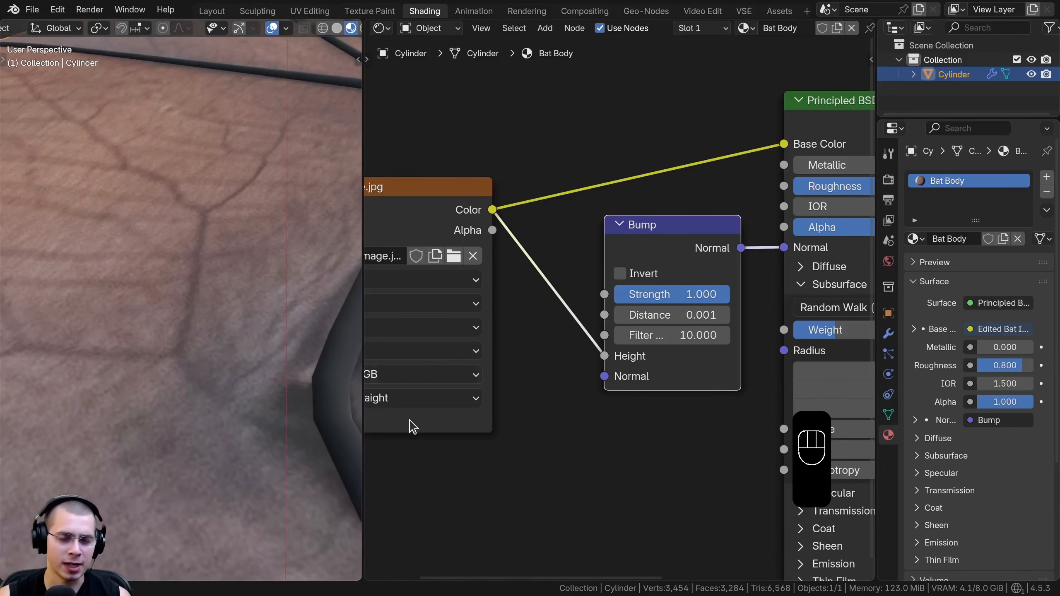
pyautogui.moveTo(697, 259); pyautogui.dragTo(697, 246, button='middle')
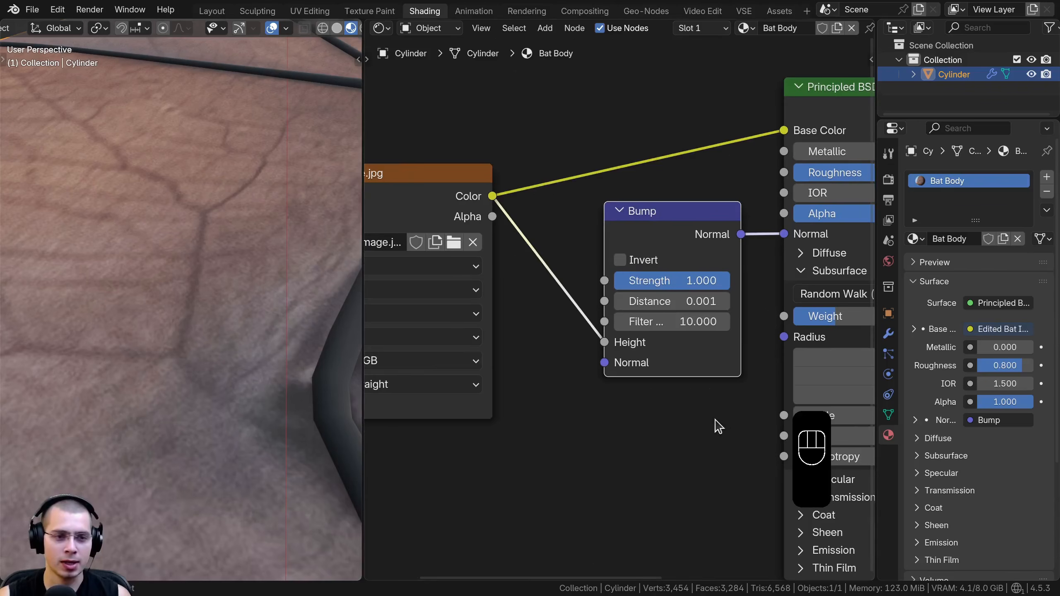
pyautogui.click(683, 299)
pyautogui.write('.1')
pyautogui.press('Return')
# Examine the bump relief on the wing membrane and around the wing bones from several angles
pyautogui.scroll(-6, 191, 240)
pyautogui.moveTo(192, 240); pyautogui.dragTo(215, 265, button='middle')
pyautogui.scroll(4, 201, 292)
pyautogui.moveTo(192, 310); pyautogui.dragTo(222, 286, button='middle')
pyautogui.scroll(2, 222, 286)
pyautogui.scroll(2, 146, 267)
pyautogui.moveTo(153, 274); pyautogui.dragTo(86, 302, button='middle')
pyautogui.scroll(-3, 84, 249)
pyautogui.moveTo(215, 318); pyautogui.dragTo(217, 250, button='middle')
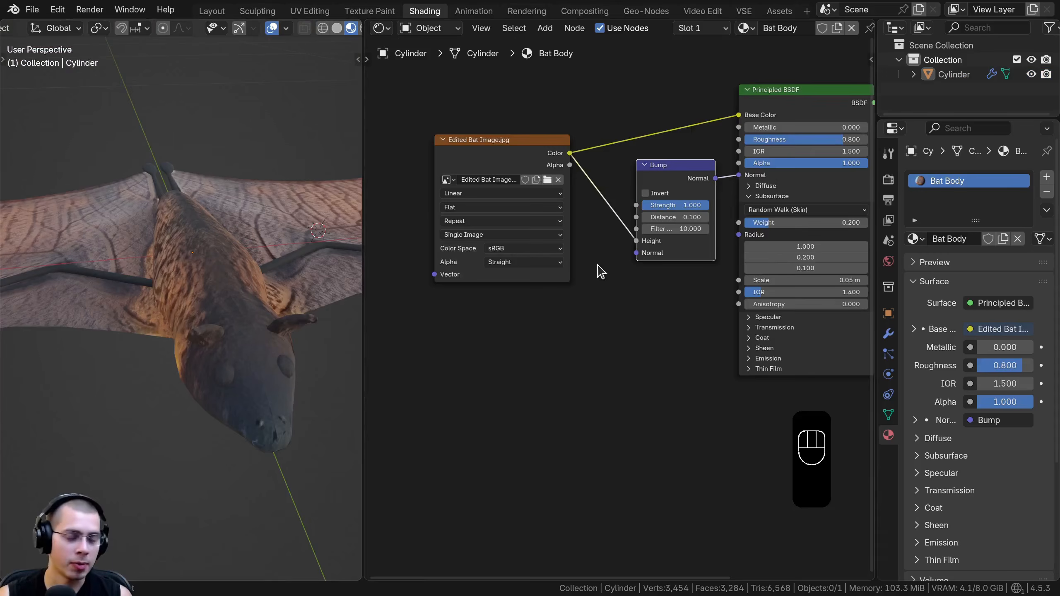
# Insert an RGB Curves node between the bat image's Color output and the Principled BSDF's Base Color
pyautogui.scroll(2, 599, 272)
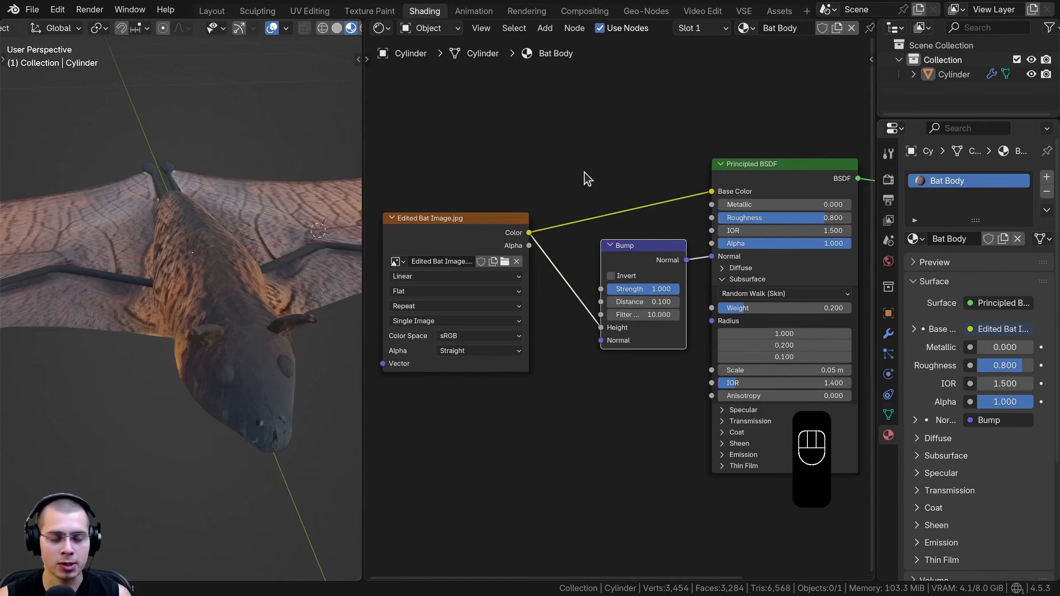
pyautogui.hotkey('shift', 'a')
pyautogui.write('rgb')
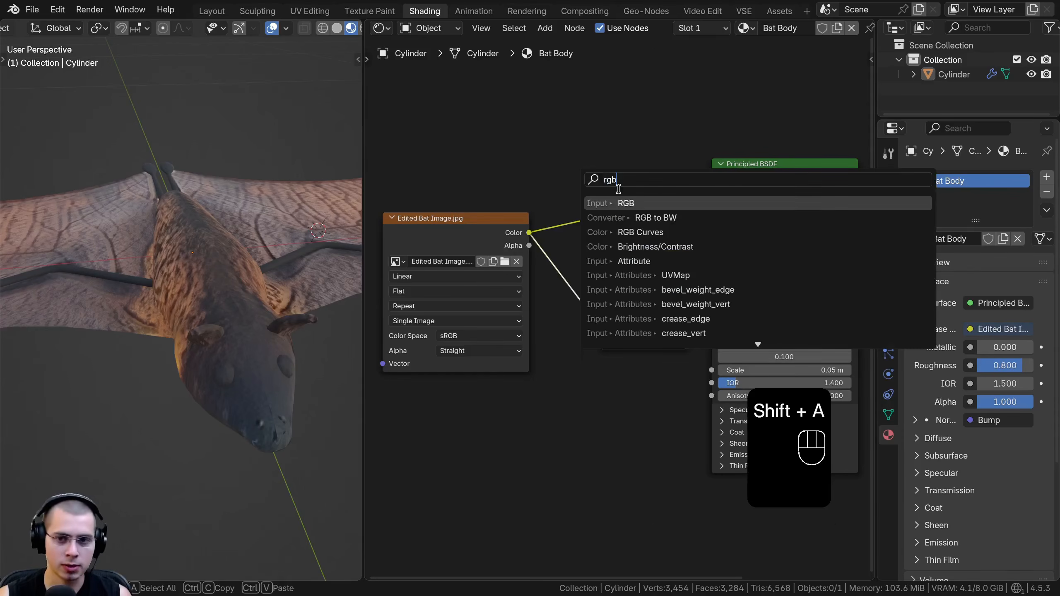
pyautogui.click(661, 232)
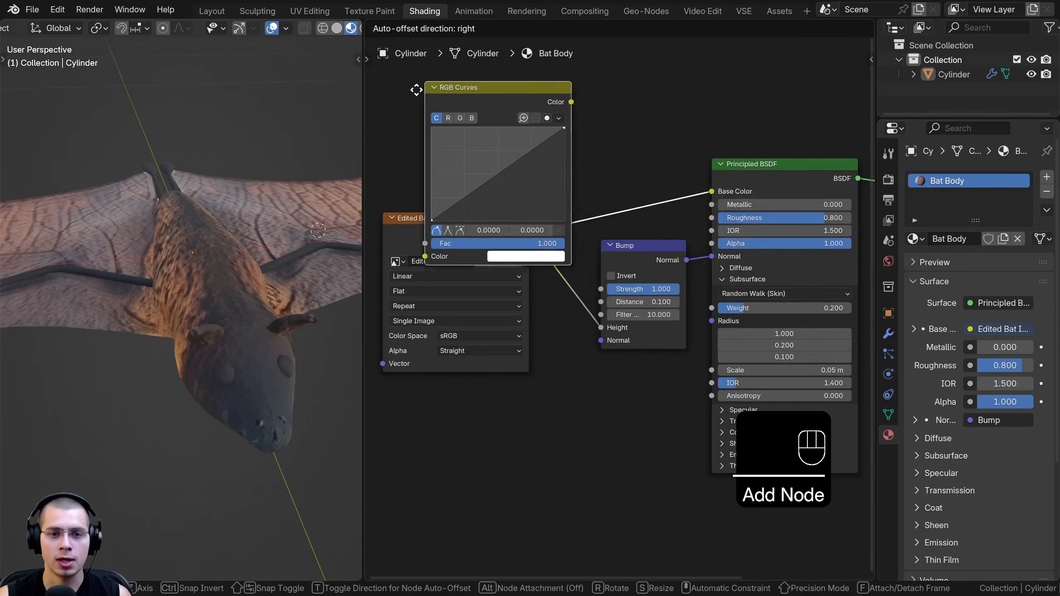
pyautogui.click(608, 175)
# Darken the base colour by bending the RGB curve down to a point at 0.7010, 0.3035, and select the bat
pyautogui.scroll(2, 632, 194)
pyautogui.moveTo(633, 200); pyautogui.dragTo(657, 219)
pyautogui.moveTo(214, 266); pyautogui.dragTo(170, 259, button='middle')
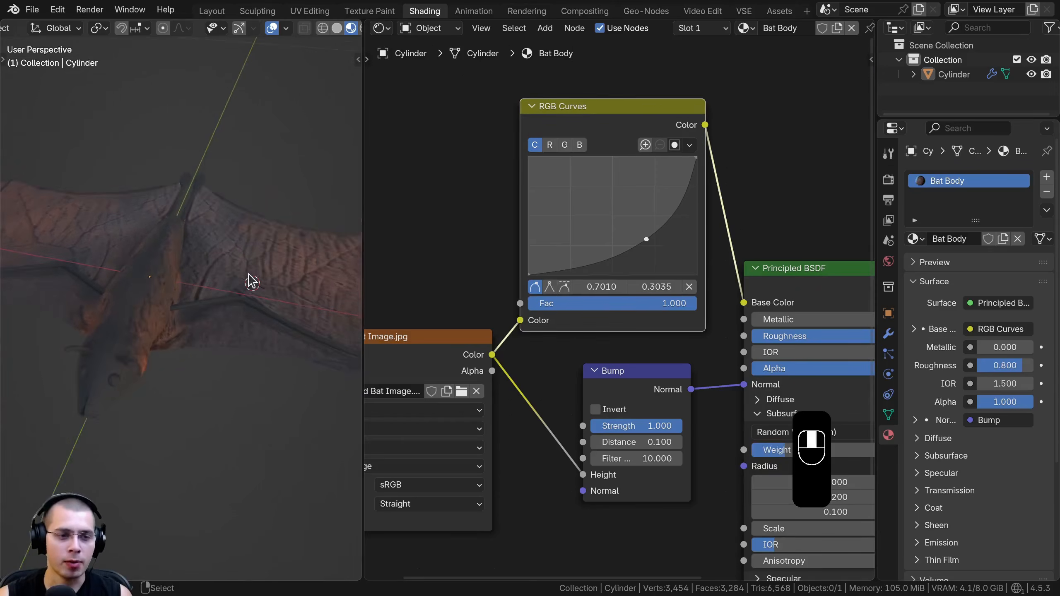
pyautogui.moveTo(249, 275); pyautogui.dragTo(252, 273, button='middle')
pyautogui.click(253, 273)
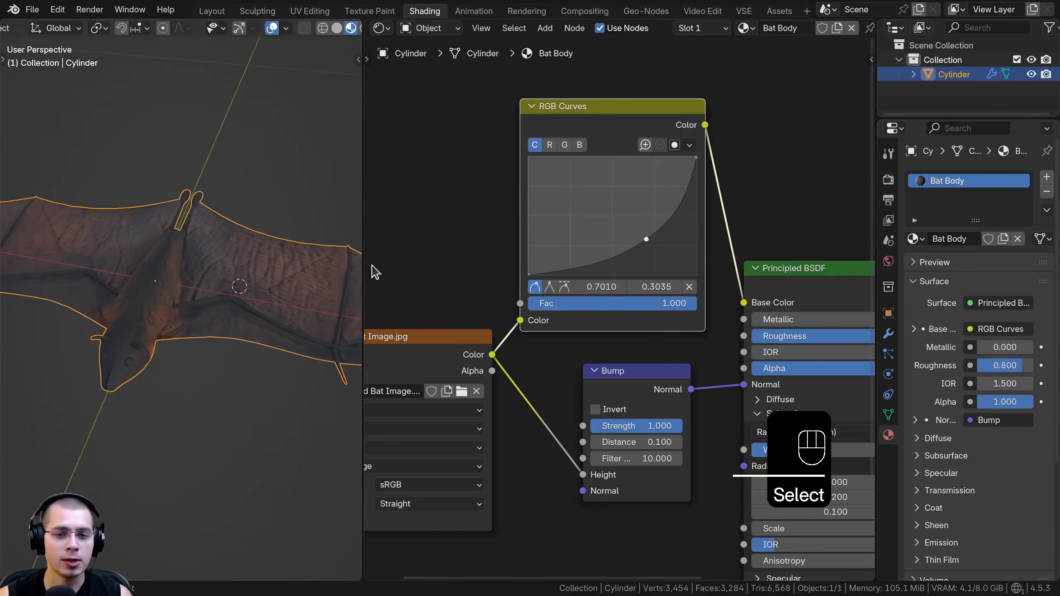
# Enlarge the 3D viewport and select only the linked wing membrane faces in Edit Mode
pyautogui.moveTo(402, 256); pyautogui.dragTo(584, 270)
pyautogui.scroll(-4, 668, 288)
pyautogui.keyDown('shift'); pyautogui.moveTo(453, 283); pyautogui.dragTo(379, 279, button='middle'); pyautogui.keyUp('shift')
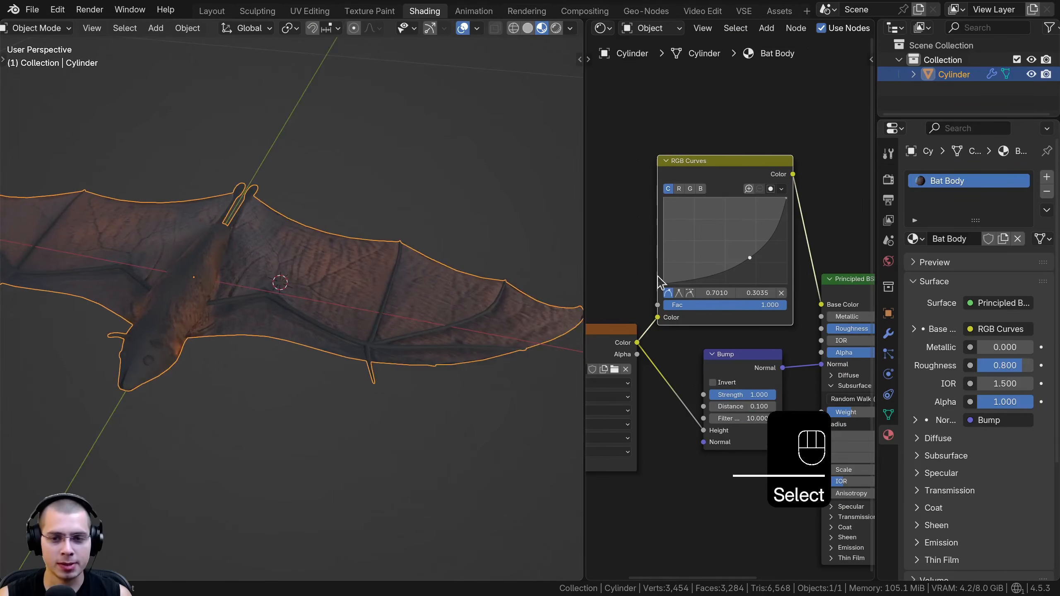
pyautogui.moveTo(649, 277); pyautogui.dragTo(629, 277, button='middle')
pyautogui.moveTo(276, 339)
pyautogui.mouseDown(button='middle')
pyautogui.moveTo(295, 200)
pyautogui.moveTo(276, 192)
pyautogui.moveTo(268, 362)
pyautogui.moveTo(253, 412)
pyautogui.moveTo(282, 327)
pyautogui.mouseUp(button='middle')
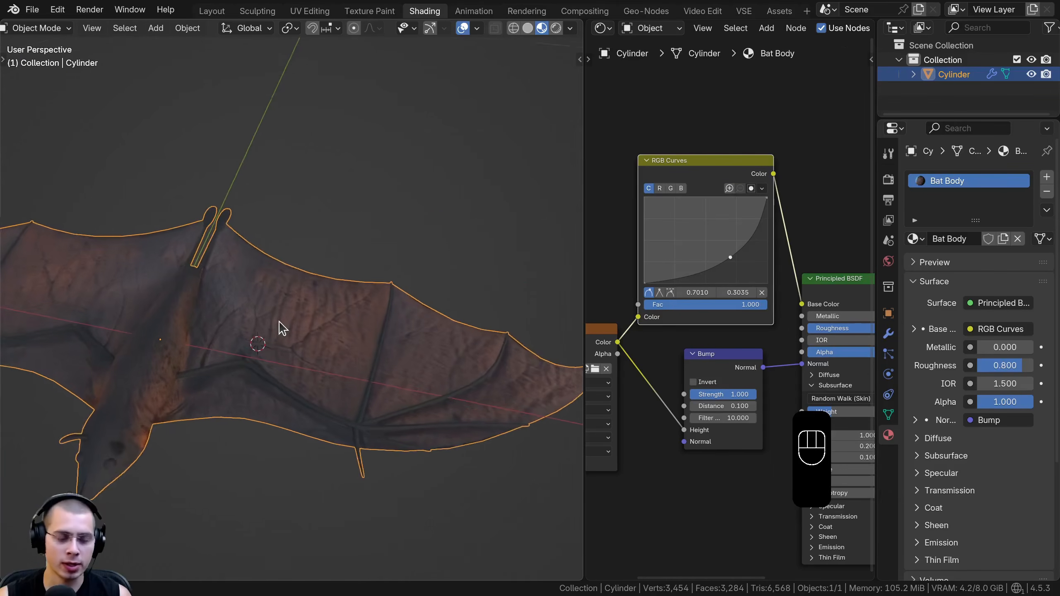
pyautogui.press('Tab')
pyautogui.scroll(5, 282, 297)
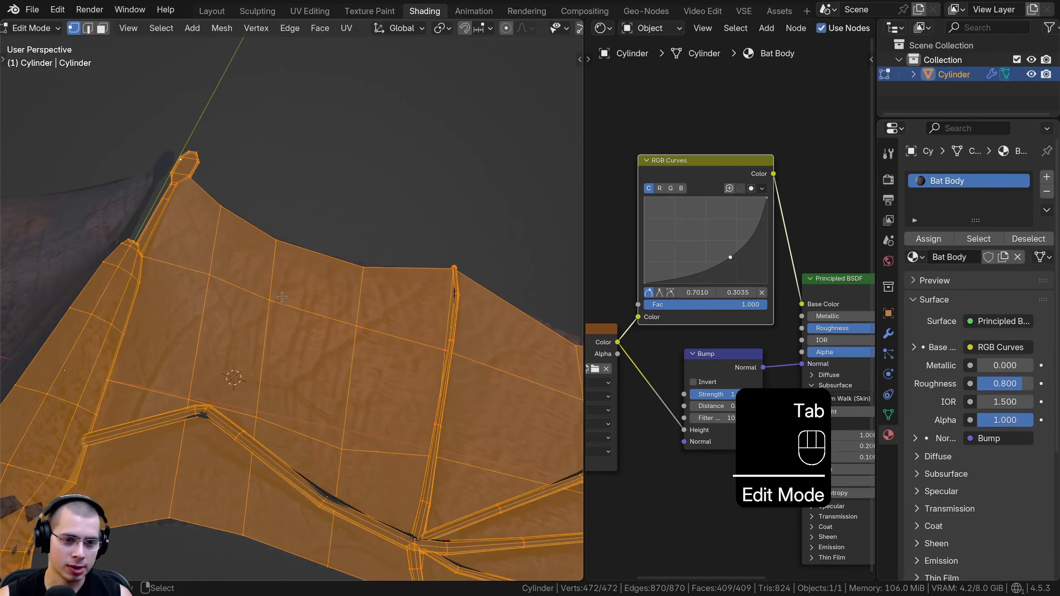
pyautogui.press('a')
pyautogui.press('l')
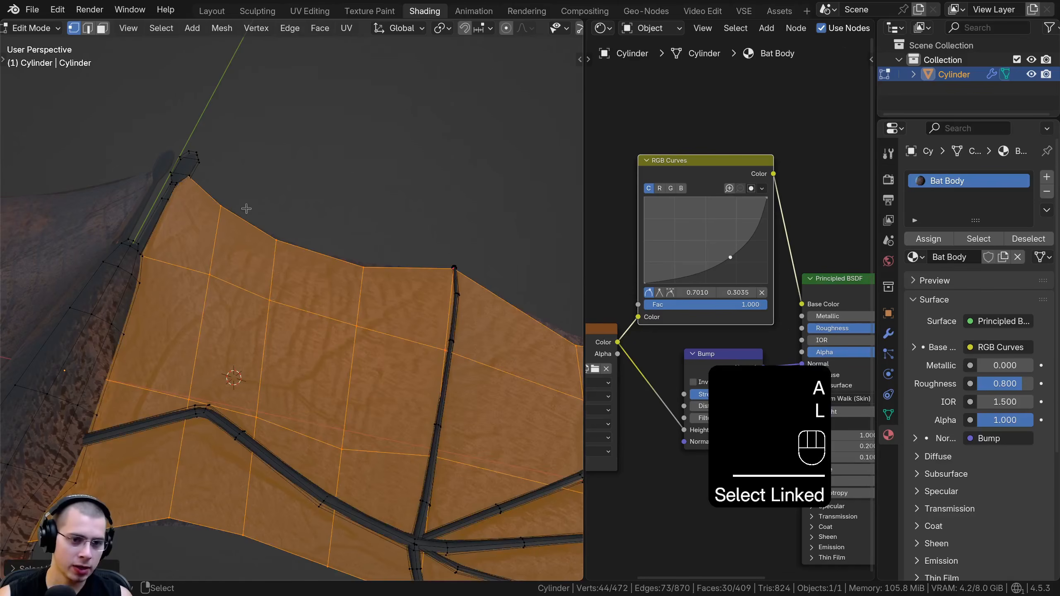
pyautogui.scroll(-3, 253, 218)
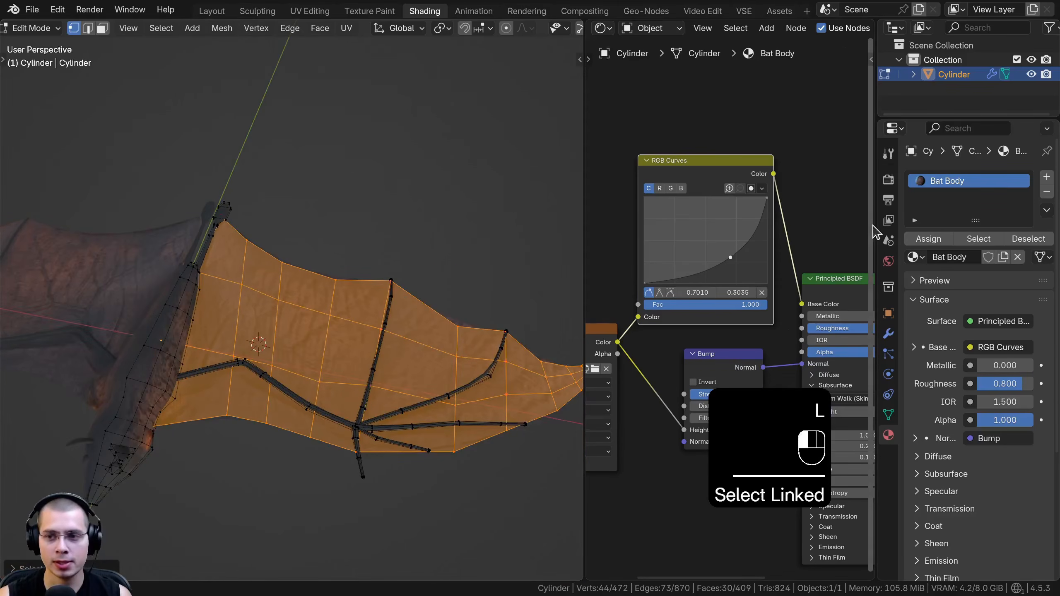
# Add a second material slot to the bat and give it the existing Bat Body material
pyautogui.moveTo(875, 228); pyautogui.dragTo(835, 227)
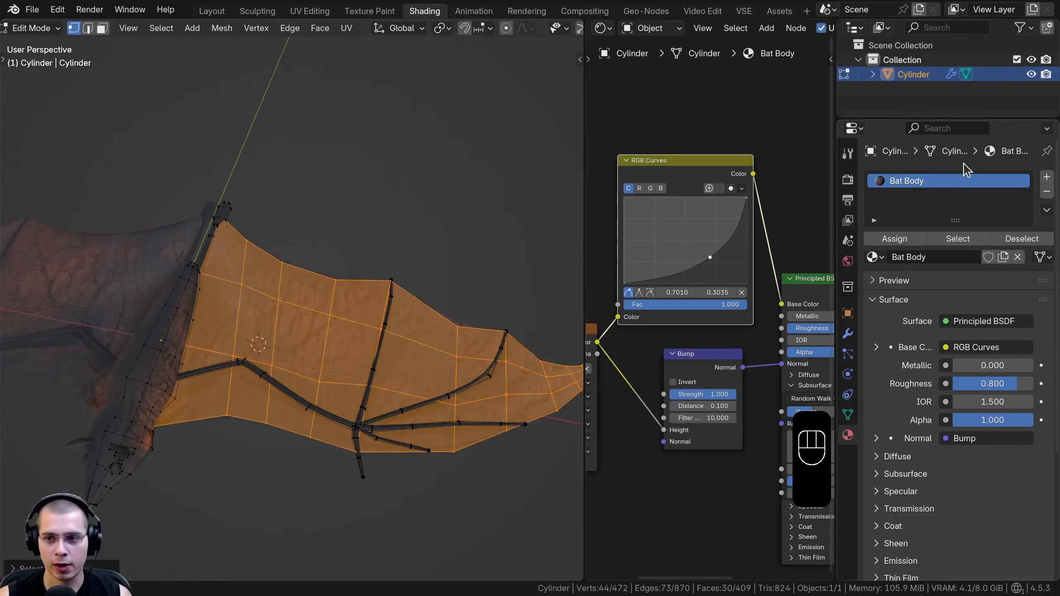
pyautogui.click(1047, 178)
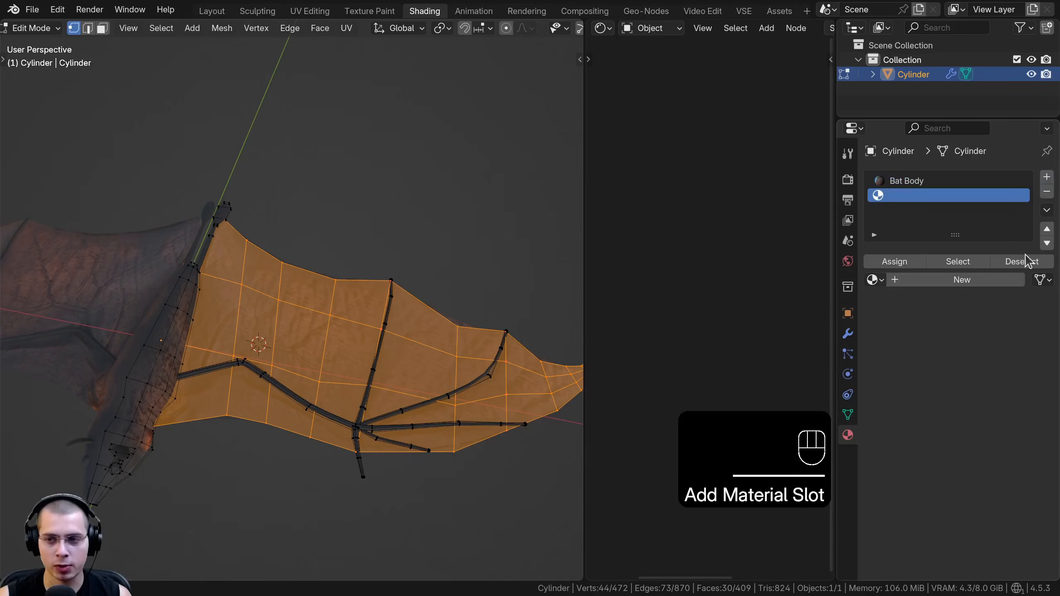
pyautogui.click(874, 280)
pyautogui.click(744, 305)
pyautogui.scroll(2, 573, 158)
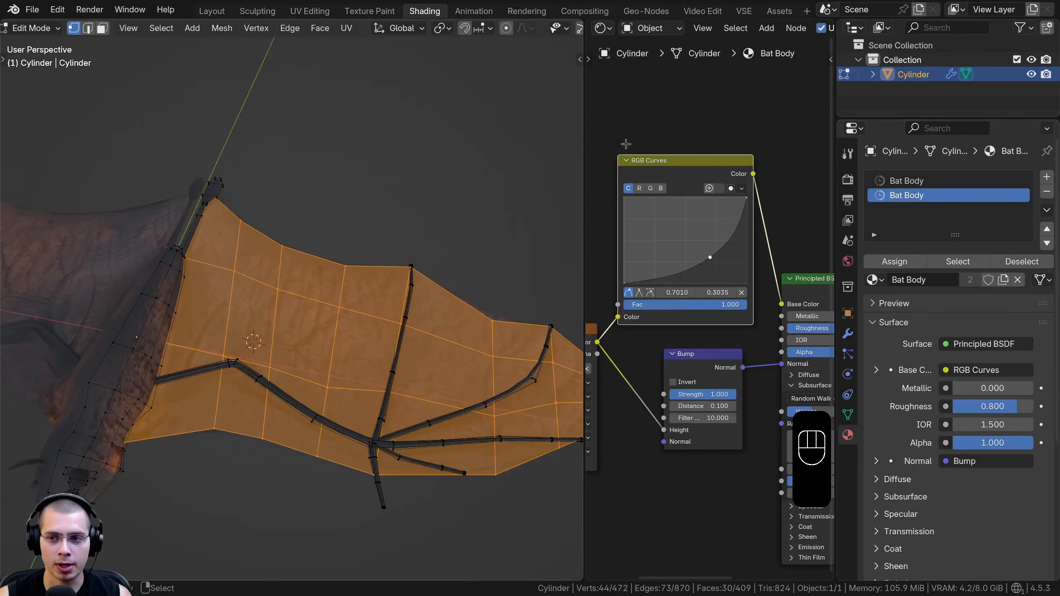
# Make the second slot's material a separate copy named Bat Wings, assign it to the selected wing membrane and leave Edit Mode
pyautogui.click(1003, 280)
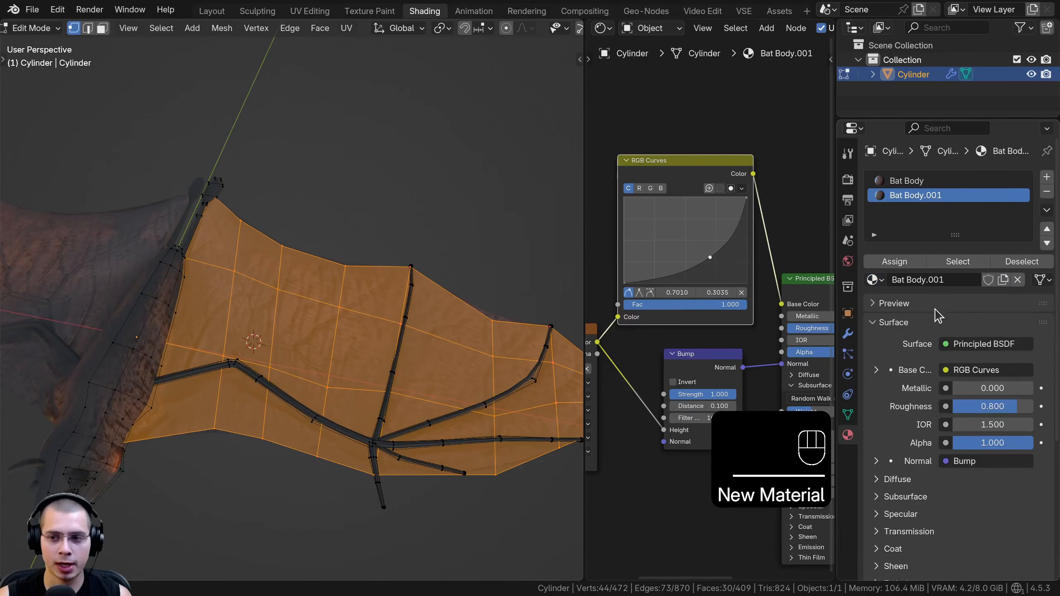
pyautogui.click(919, 280)
pyautogui.write('Bat Wings')
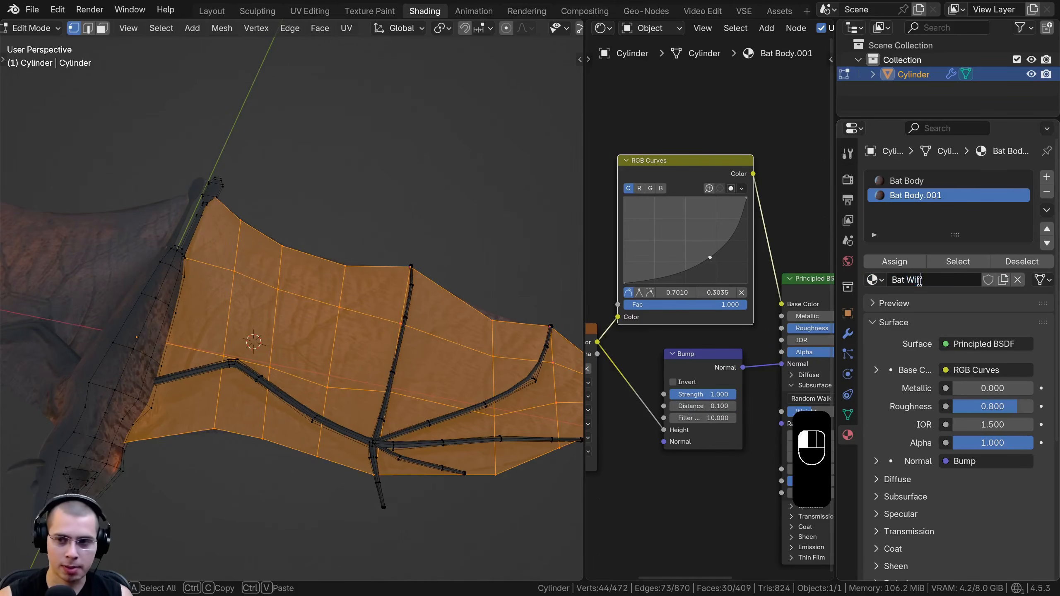
pyautogui.press('Return')
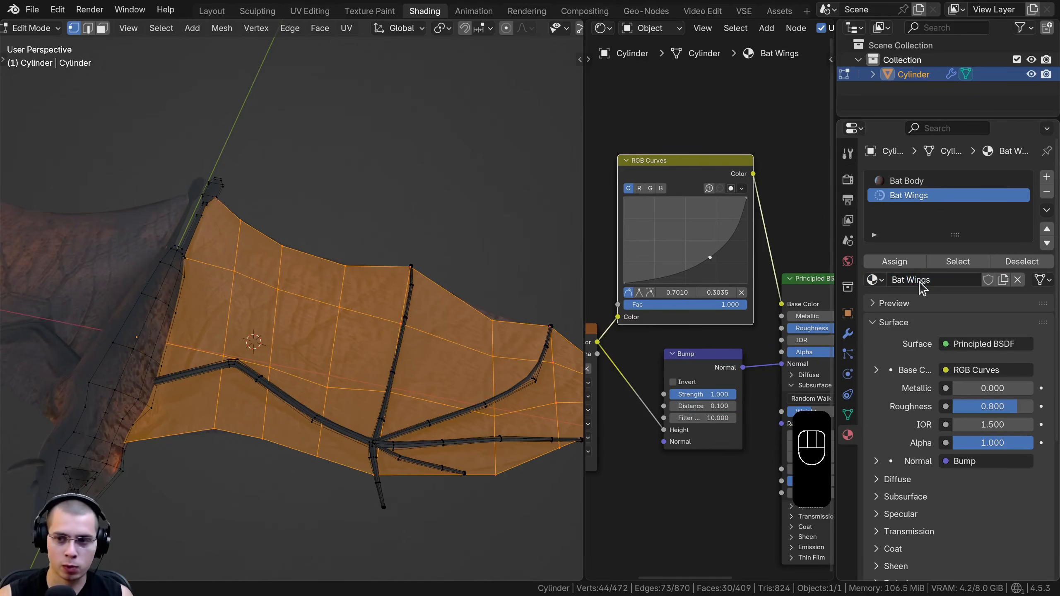
pyautogui.click(895, 262)
pyautogui.press('Tab')
pyautogui.scroll(4, 233, 315)
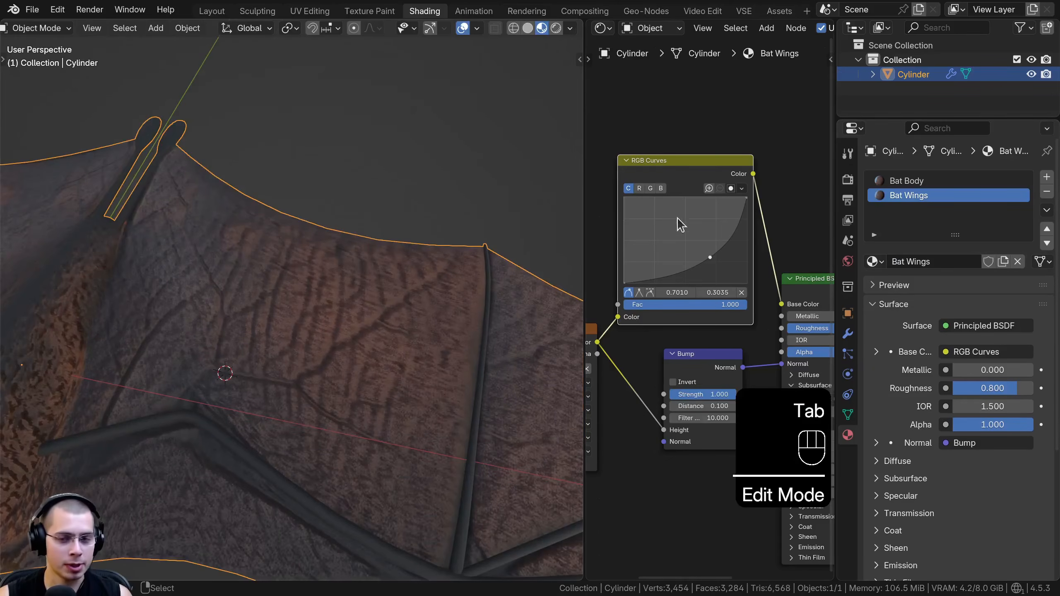
# Enlarge the node editor and shift the Bat Wings RGB curve point to 0.6708, 0.2821
pyautogui.scroll(-1, 607, 217)
pyautogui.moveTo(586, 201); pyautogui.dragTo(506, 202)
pyautogui.moveTo(657, 267)
pyautogui.mouseDown()
pyautogui.moveTo(636, 255)
pyautogui.moveTo(651, 267)
pyautogui.mouseUp()
pyautogui.scroll(-2, 681, 328)
pyautogui.moveTo(707, 328); pyautogui.dragTo(614, 318, button='middle')
# Add a Translucent BSDF node above the Principled BSDF in the Bat Wings material
pyautogui.scroll(1, 672, 175)
pyautogui.hotkey('shift', 'a')
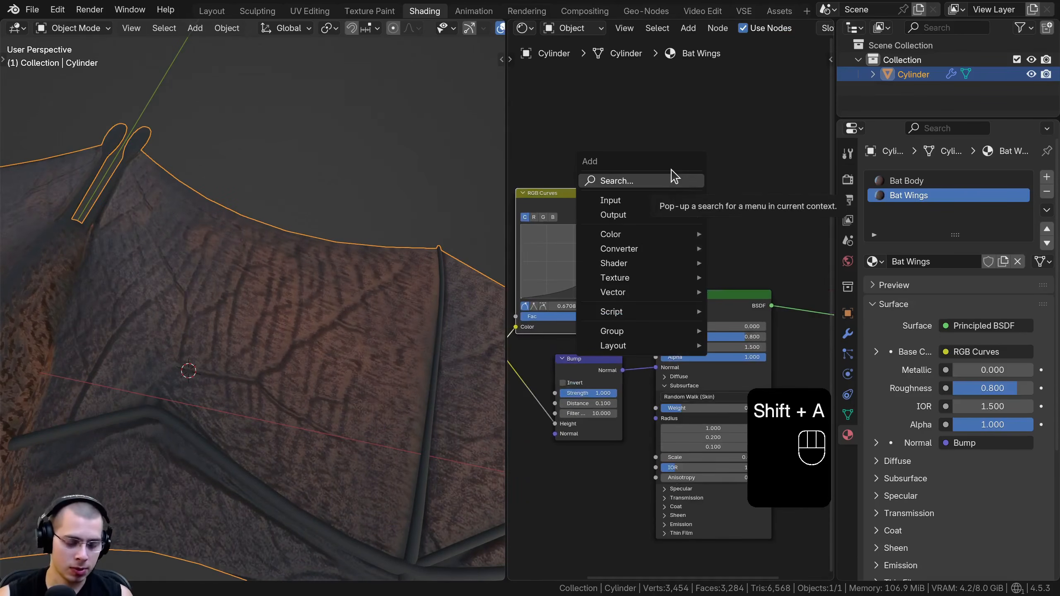
pyautogui.write('tra')
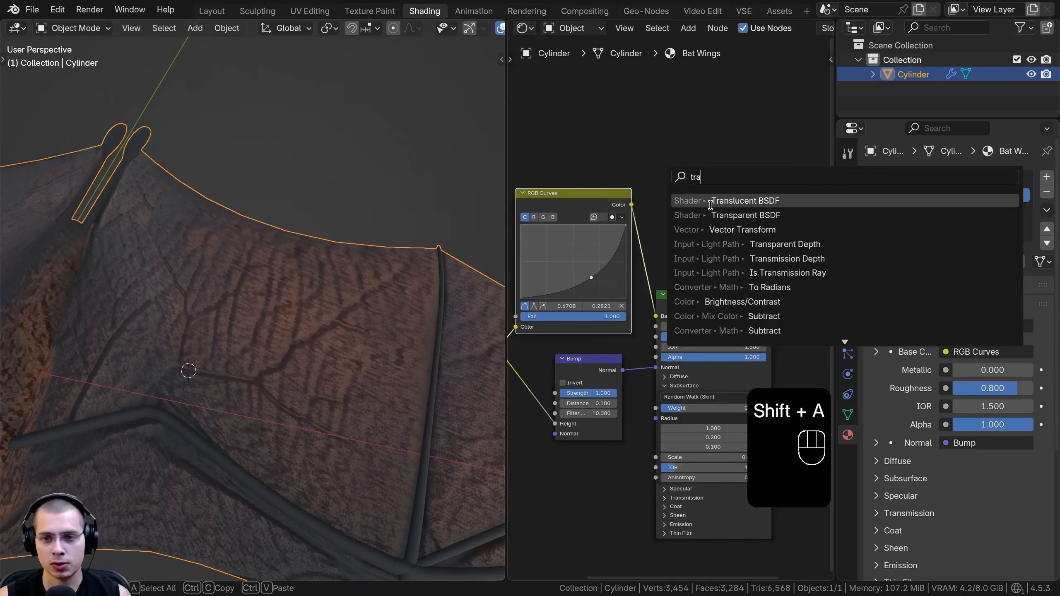
pyautogui.click(710, 205)
pyautogui.scroll(-1, 673, 246)
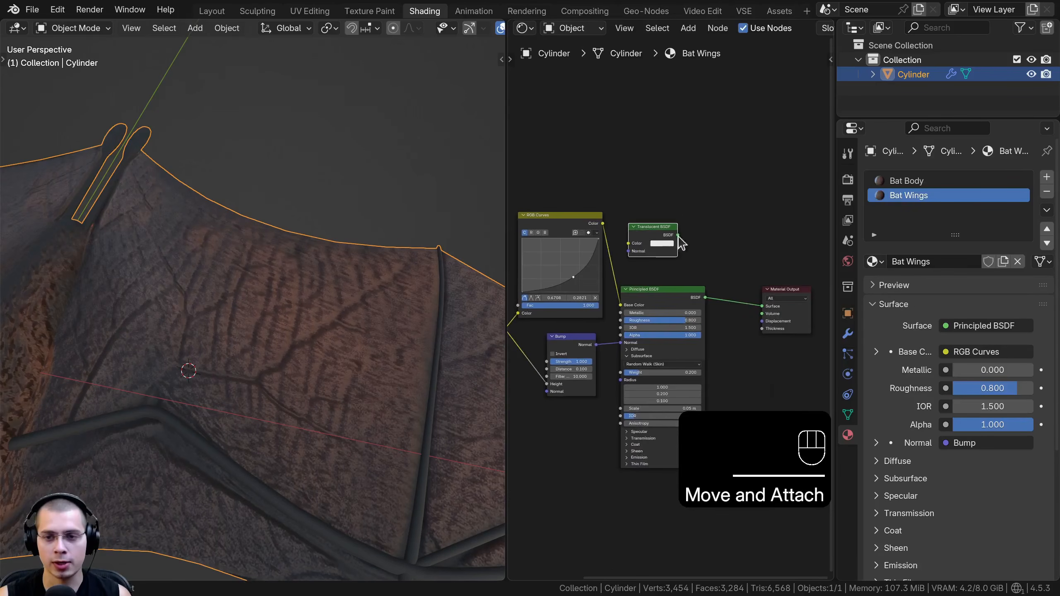
pyautogui.click(674, 244)
# Add a Mix Shader node and insert it on the link between the Principled BSDF and the Material Output
pyautogui.scroll(1, 680, 221)
pyautogui.hotkey('shift', 'a')
pyautogui.write('mix')
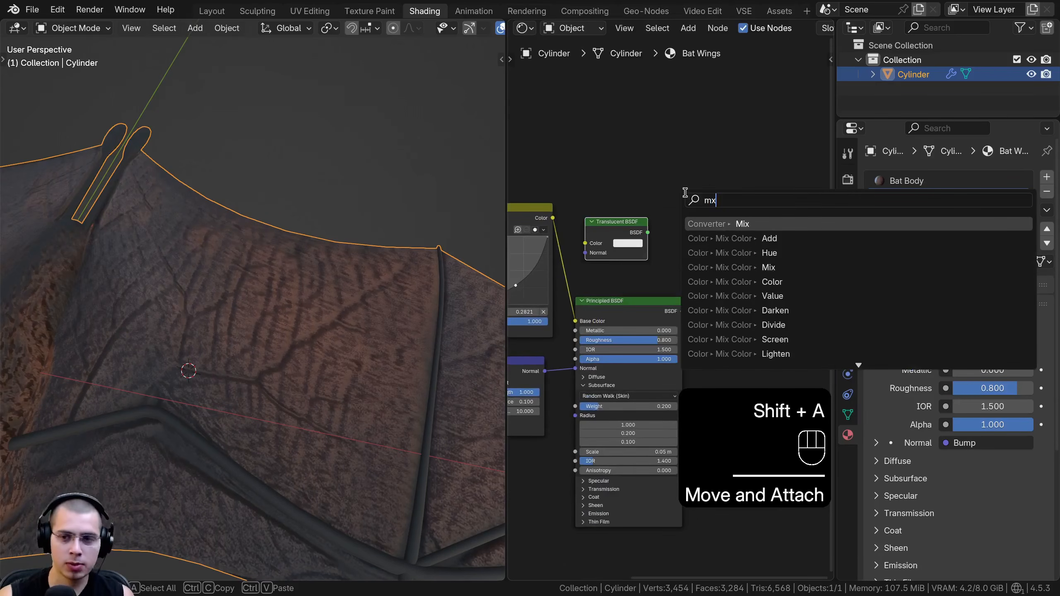
pyautogui.press('BackSpace')
pyautogui.press('BackSpace')
pyautogui.write('ix s')
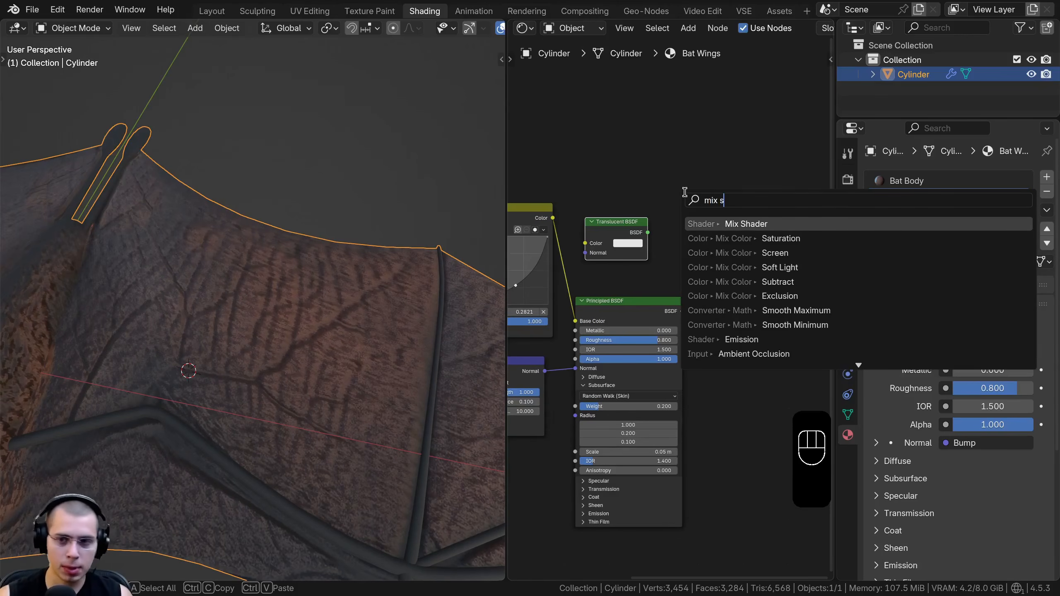
pyautogui.click(732, 222)
pyautogui.click(717, 268)
pyautogui.scroll(3, 616, 198)
pyautogui.hotkey('ctrl', 'z')
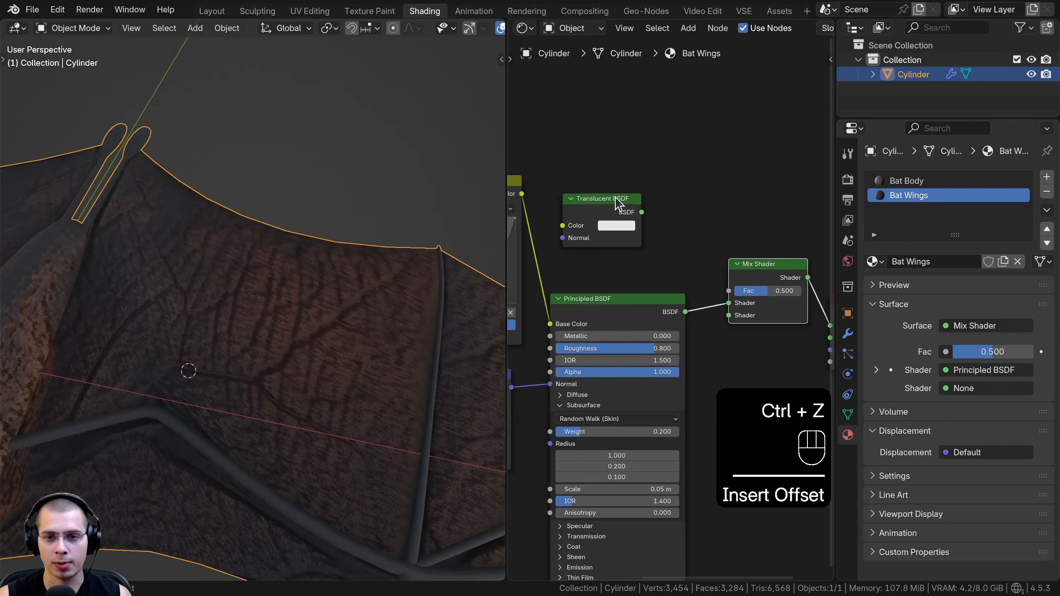
# Connect the Translucent BSDF to the Mix Shader's first shader input and the Principled BSDF to its second
pyautogui.moveTo(635, 212); pyautogui.dragTo(693, 176)
pyautogui.moveTo(729, 307)
pyautogui.mouseDown()
pyautogui.moveTo(675, 320)
pyautogui.moveTo(725, 315)
pyautogui.mouseUp()
pyautogui.scroll(-5, 689, 313)
pyautogui.moveTo(671, 311); pyautogui.dragTo(786, 308, button='middle')
pyautogui.moveTo(388, 276); pyautogui.dragTo(451, 271, button='middle')
pyautogui.moveTo(638, 298); pyautogui.dragTo(658, 294, button='middle')
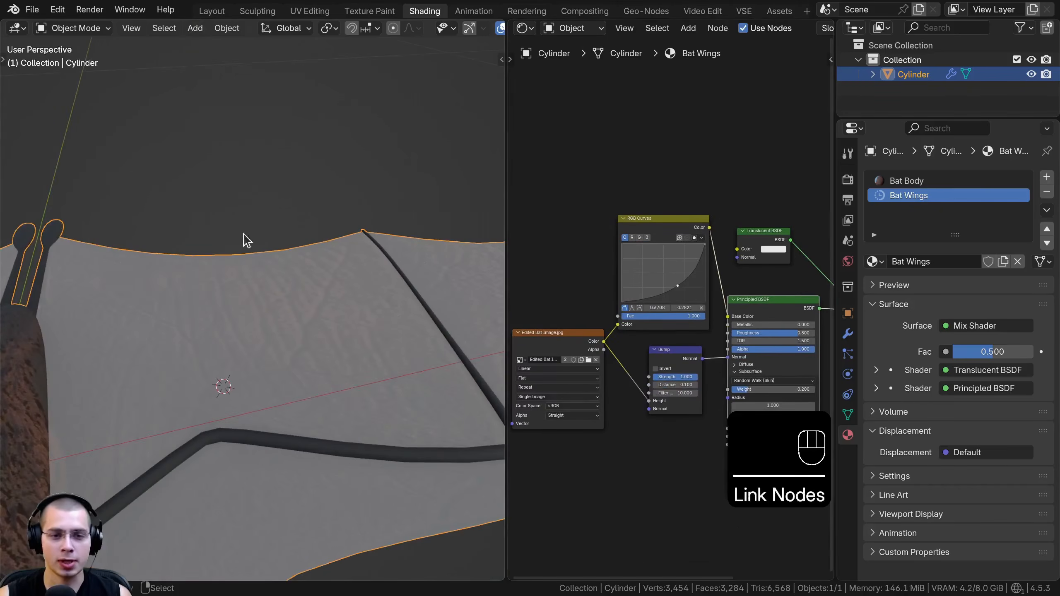
# Link the Edited Bat Image texture's color output to the Translucent BSDF's color and tidy the nodes' placement
pyautogui.moveTo(564, 345); pyautogui.dragTo(554, 344)
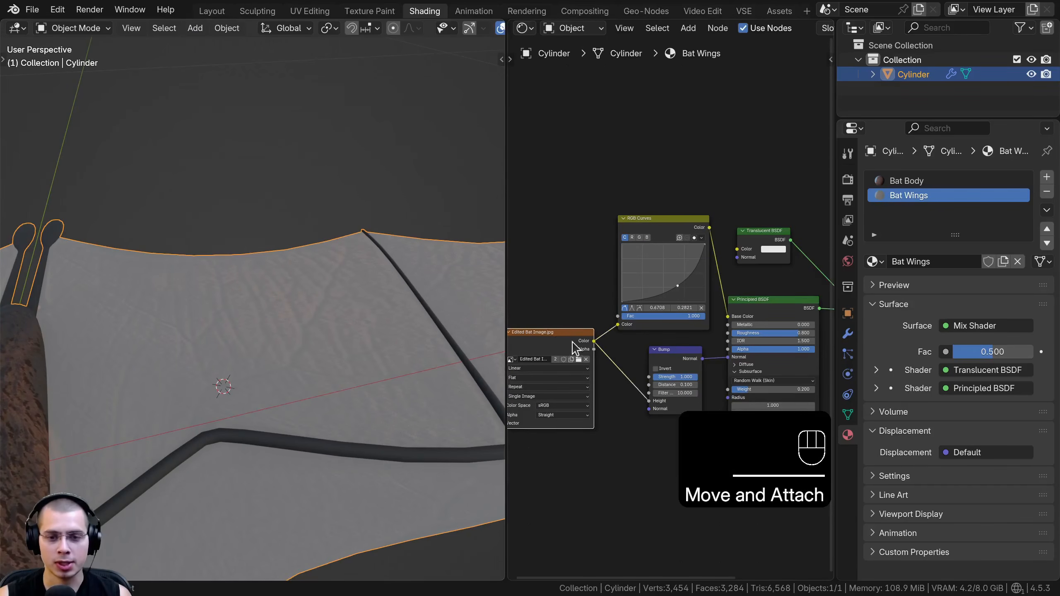
pyautogui.moveTo(747, 248); pyautogui.dragTo(747, 249)
pyautogui.moveTo(751, 239); pyautogui.dragTo(755, 244)
# Switch the 3D viewport to Rendered shading
pyautogui.scroll(-5, 288, 309)
pyautogui.moveTo(288, 309); pyautogui.dragTo(300, 326, button='middle')
pyautogui.keyDown('shift'); pyautogui.moveTo(300, 326); pyautogui.dragTo(268, 234, button='middle'); pyautogui.keyUp('shift')
pyautogui.keyDown('shift'); pyautogui.moveTo(267, 234); pyautogui.dragTo(284, 352, button='middle'); pyautogui.keyUp('shift')
pyautogui.press('z')
pyautogui.click(284, 152)
pyautogui.press('z')
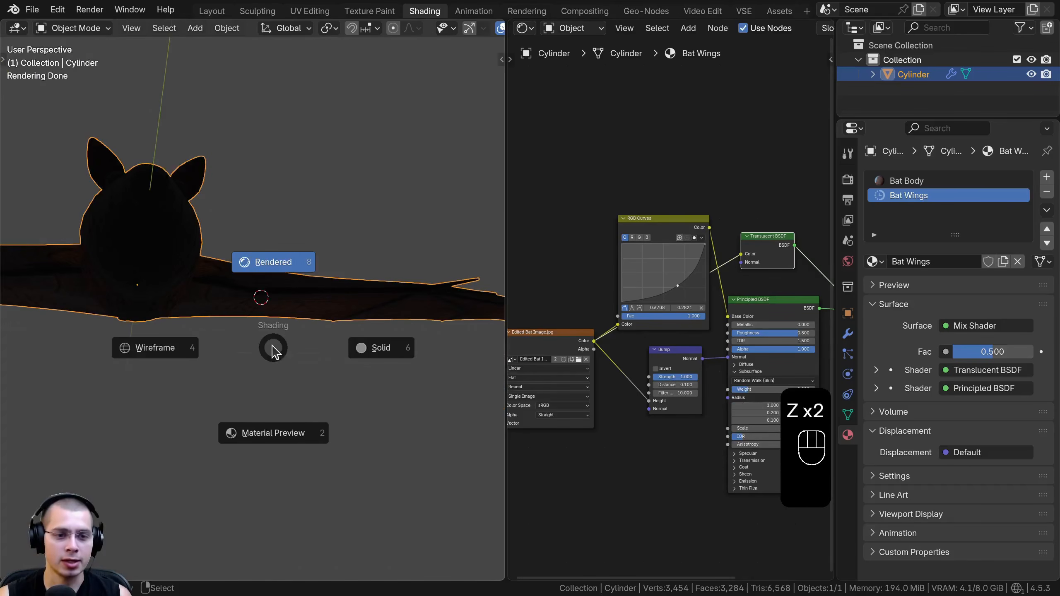
pyautogui.click(277, 191)
pyautogui.moveTo(276, 194)
pyautogui.mouseDown(button='middle')
pyautogui.moveTo(249, 231)
pyautogui.moveTo(259, 266)
pyautogui.moveTo(244, 282)
pyautogui.moveTo(243, 204)
pyautogui.mouseUp(button='middle')
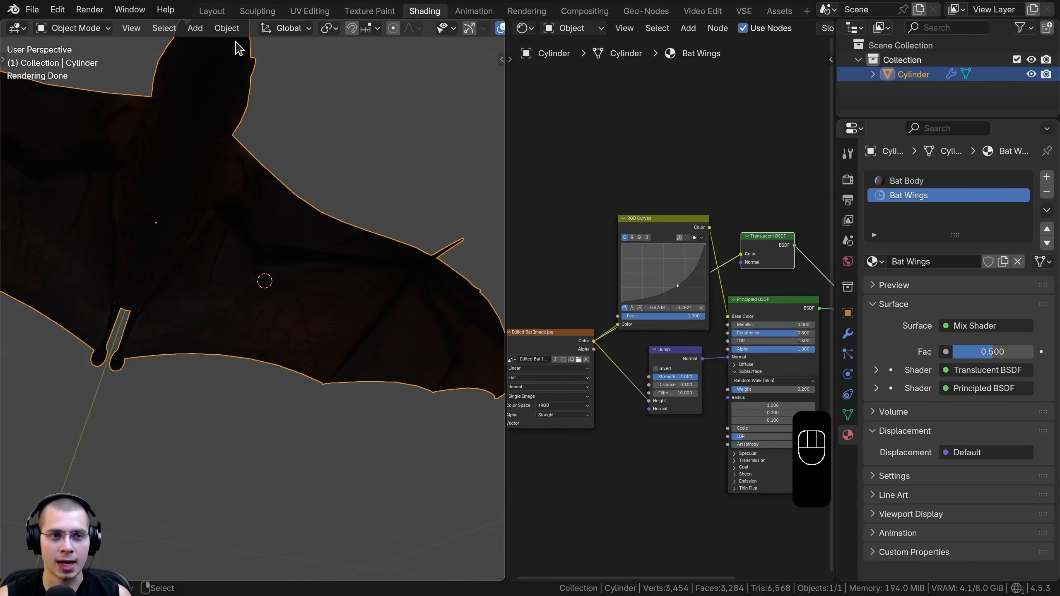
# Turn off Scene World in the rendered viewport's lighting so an HDRI environment lights the bat, and browse the available HDRIs
pyautogui.hscroll(6, 332, 30)
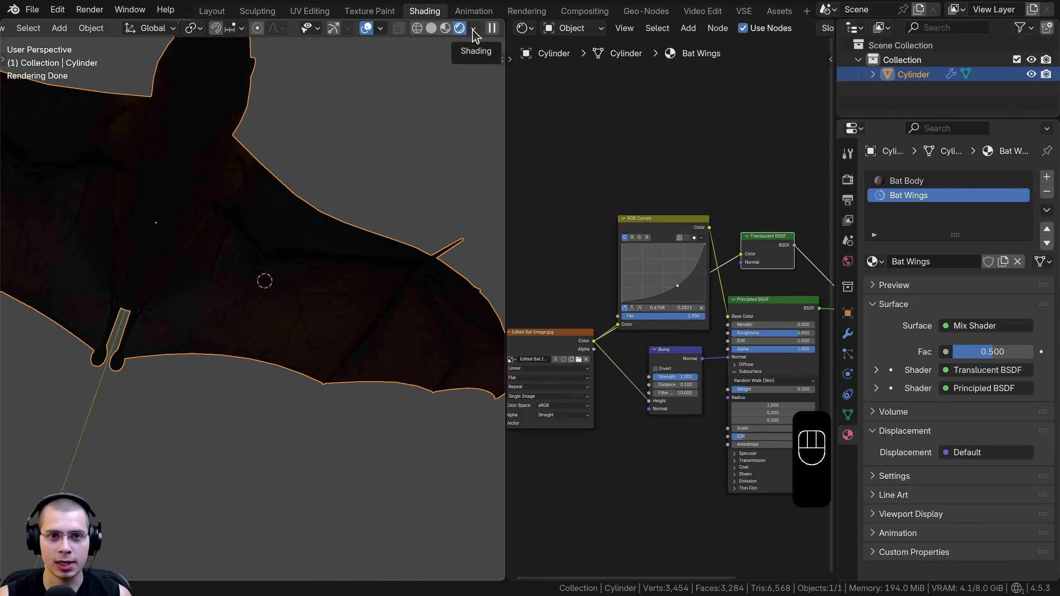
pyautogui.click(473, 30)
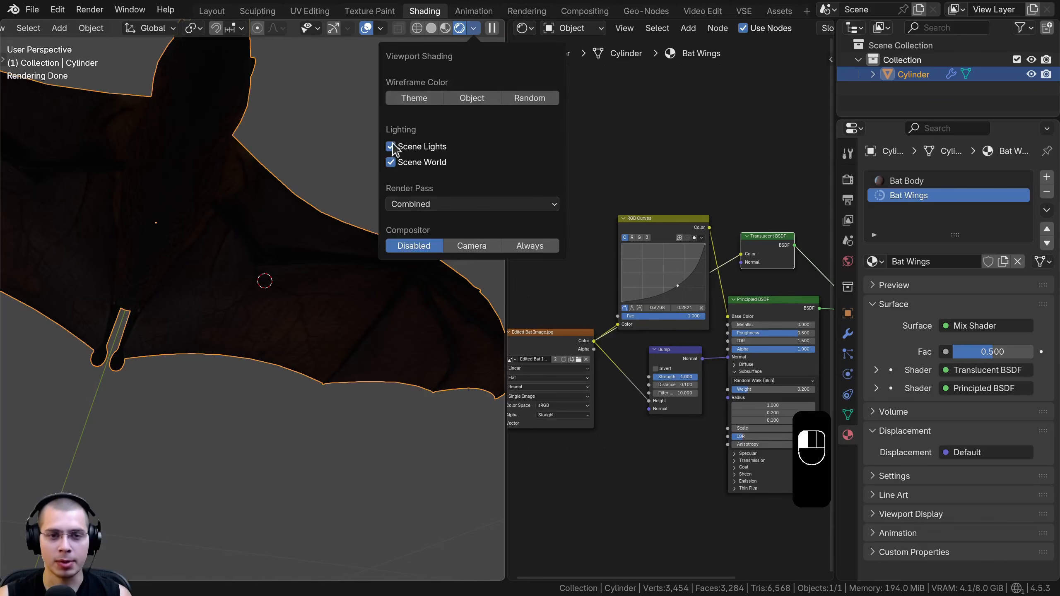
pyautogui.click(391, 163)
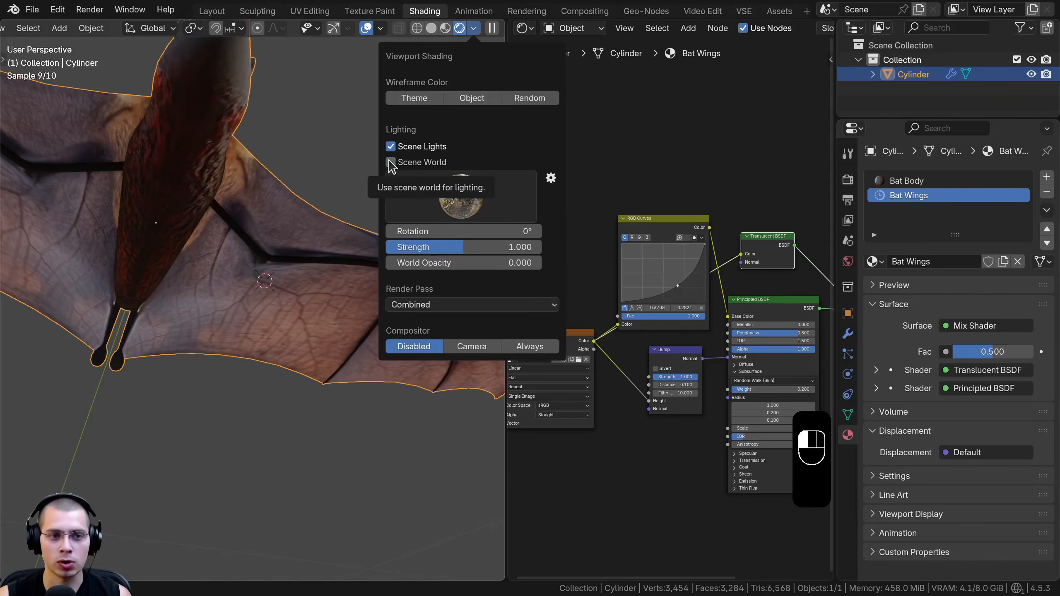
pyautogui.click(444, 194)
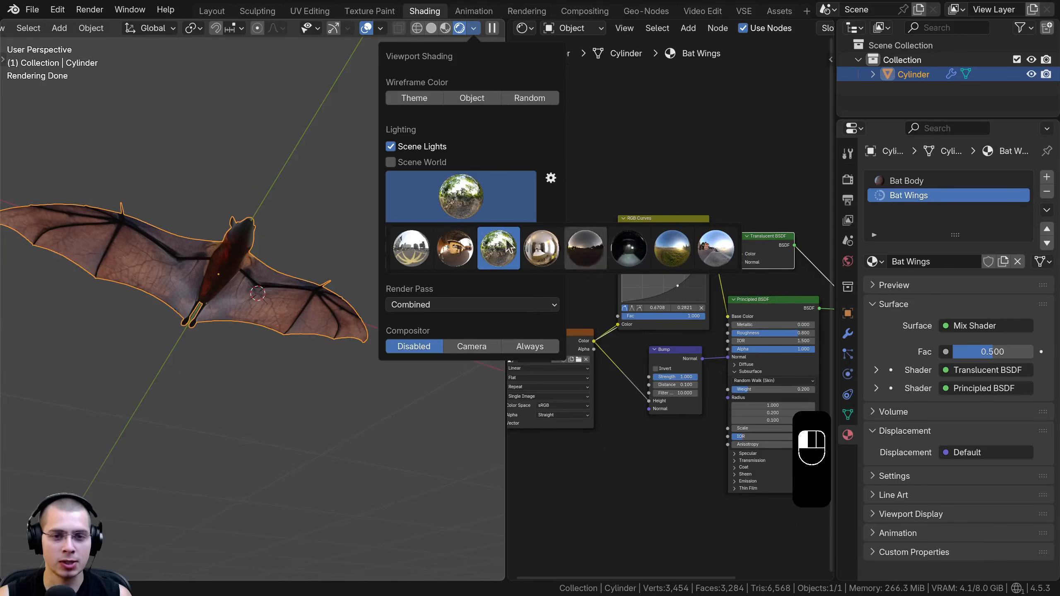
pyautogui.click(197, 164)
# Examine how light passes through the bat's wing membranes in rendered view from above and below
pyautogui.moveTo(150, 223)
pyautogui.mouseDown(button='middle')
pyautogui.moveTo(267, 178)
pyautogui.moveTo(331, 173)
pyautogui.moveTo(362, 201)
pyautogui.moveTo(237, 241)
pyautogui.mouseUp(button='middle')
pyautogui.scroll(6, 237, 241)
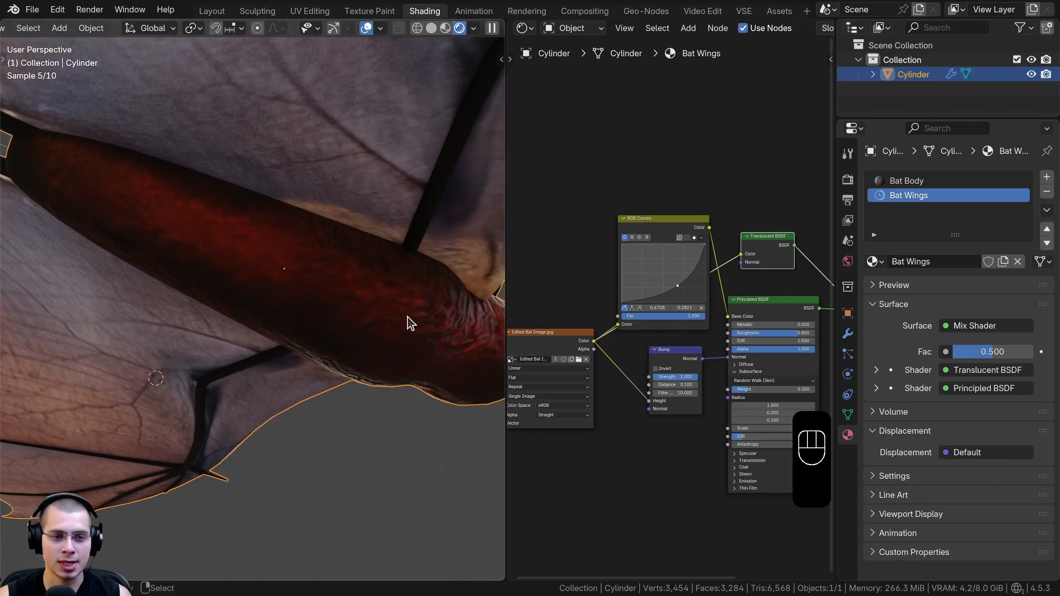
pyautogui.keyDown('shift'); pyautogui.moveTo(142, 203); pyautogui.dragTo(343, 307, button='middle'); pyautogui.keyUp('shift')
pyautogui.scroll(-8, 265, 275)
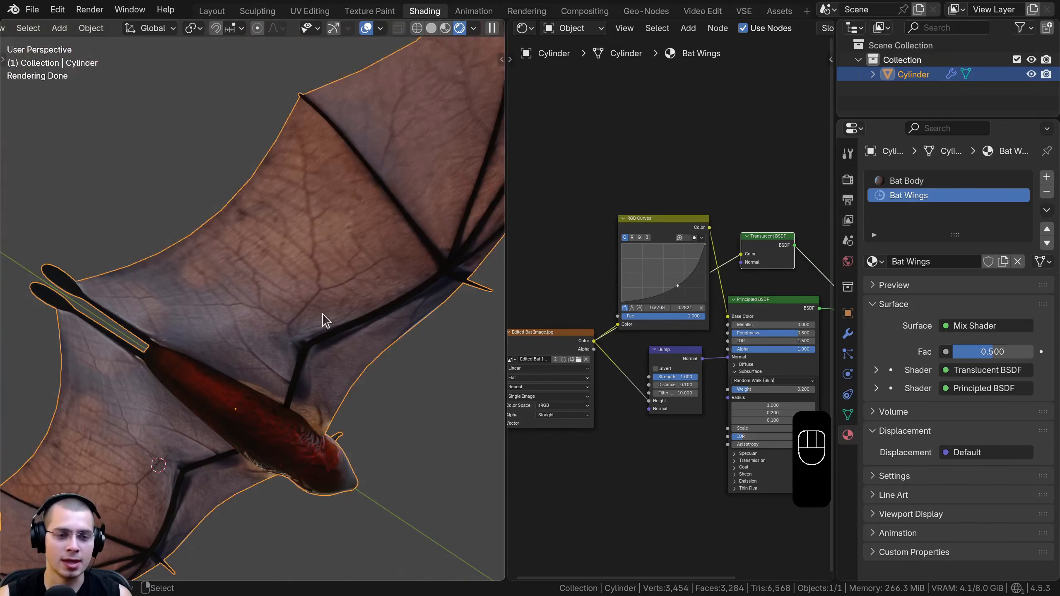
pyautogui.scroll(4, 331, 136)
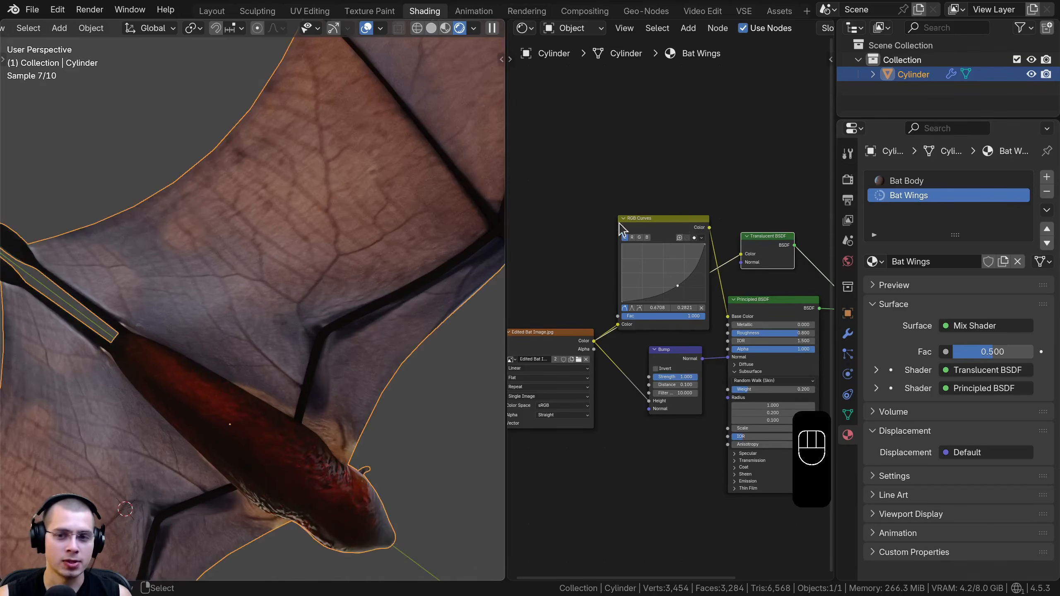
pyautogui.scroll(2, 705, 260)
pyautogui.scroll(2, 776, 297)
pyautogui.moveTo(785, 314)
pyautogui.mouseDown()
pyautogui.moveTo(820, 314)
pyautogui.moveTo(775, 314)
pyautogui.moveTo(805, 314)
pyautogui.mouseUp()
pyautogui.rightClick(805, 314)
pyautogui.moveTo(708, 310); pyautogui.dragTo(623, 310, button='middle')
pyautogui.moveTo(272, 219); pyautogui.dragTo(295, 428, button='middle')
pyautogui.moveTo(277, 393); pyautogui.dragTo(260, 326, button='middle')
pyautogui.scroll(-2, 260, 325)
pyautogui.scroll(1, 682, 371)
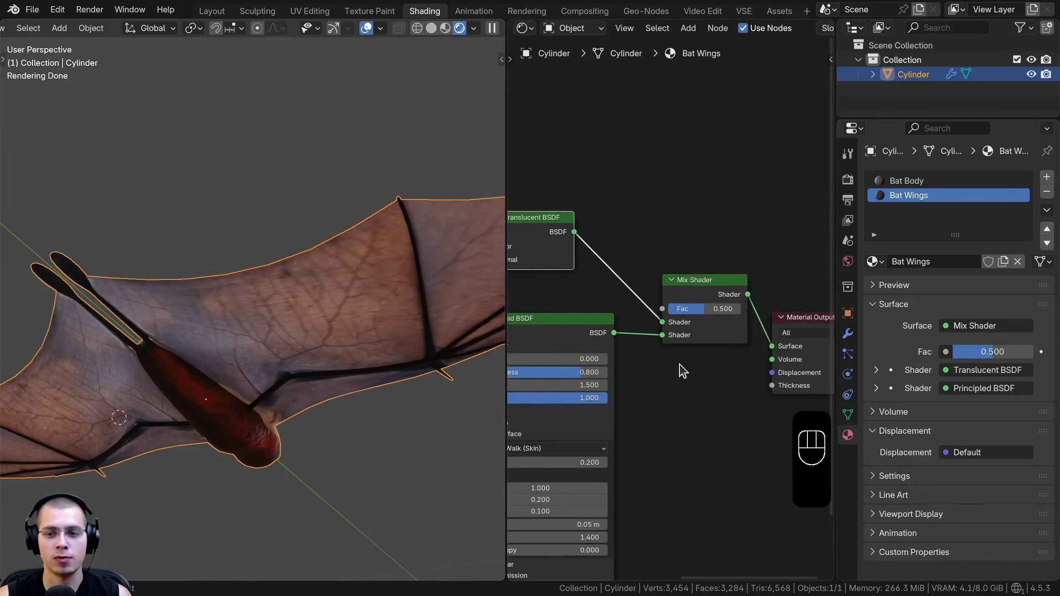
# Set the Bat Wings Mix Shader factor to 0.7
pyautogui.click(705, 311)
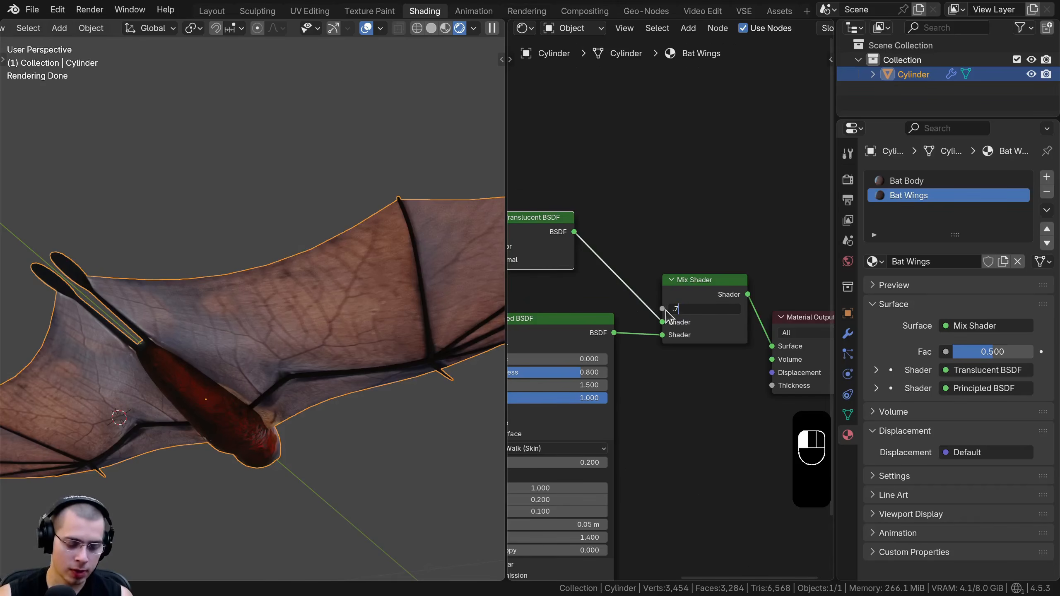
pyautogui.write('.7')
pyautogui.press('Return')
pyautogui.moveTo(272, 322); pyautogui.dragTo(293, 348, button='middle')
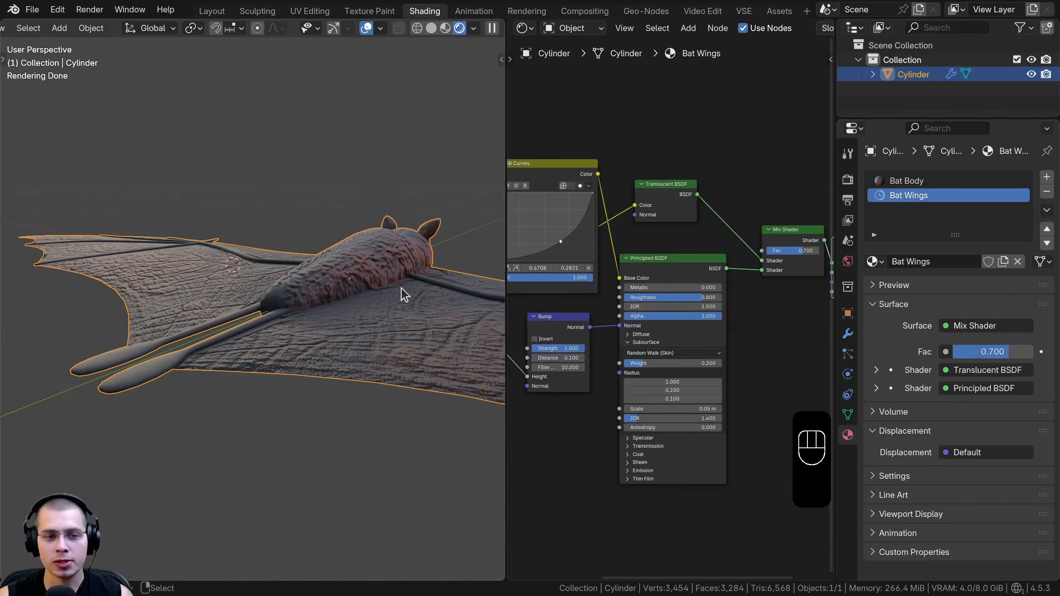
pyautogui.moveTo(403, 293); pyautogui.dragTo(385, 193, button='middle')
# Raise the subsurface weight of the Bat Wings Principled BSDF to 1.000
pyautogui.scroll(2, 670, 379)
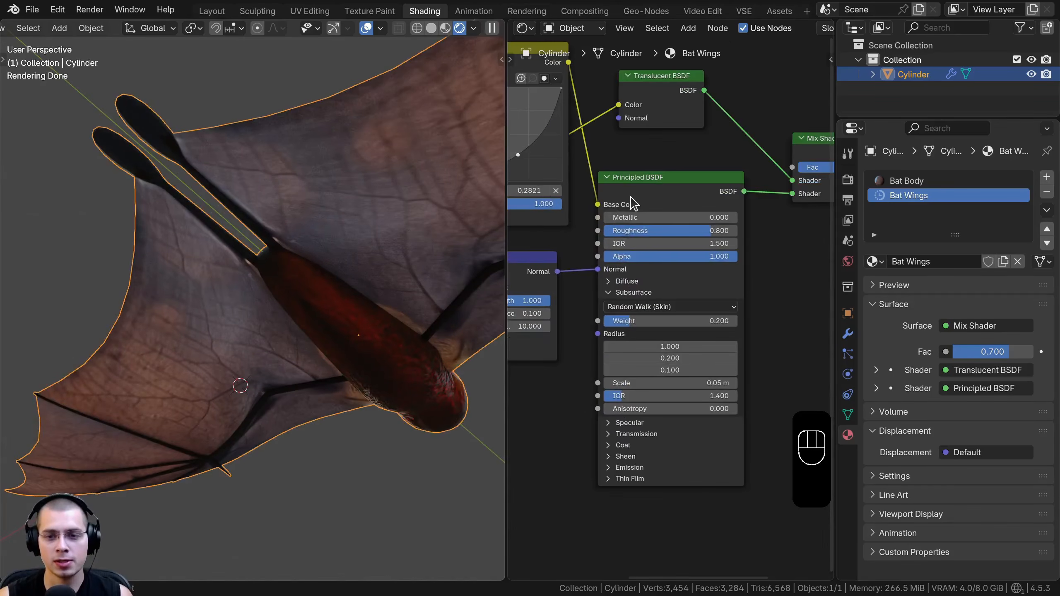
pyautogui.scroll(2, 577, 334)
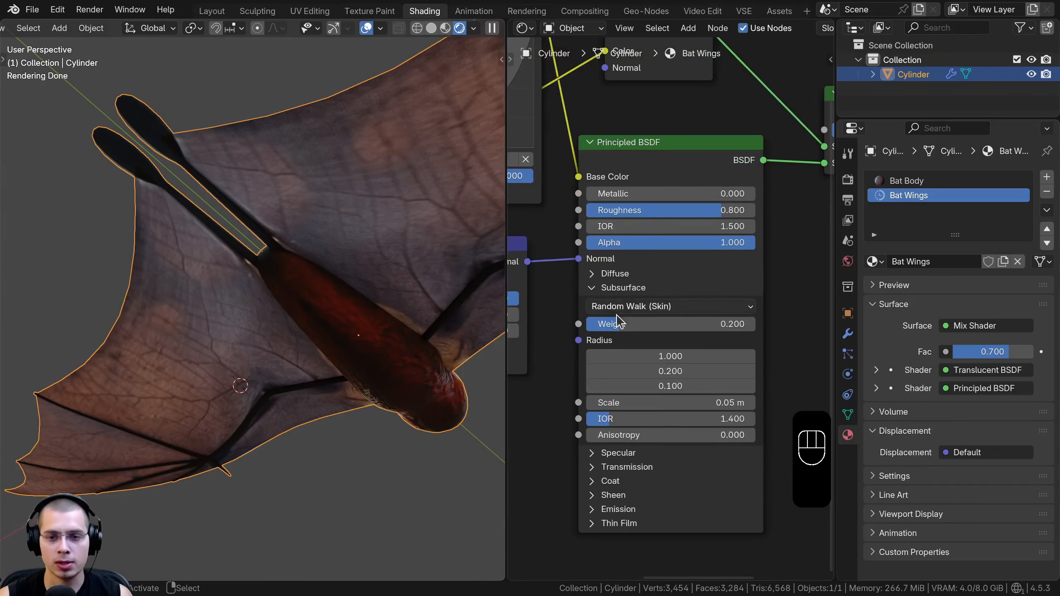
pyautogui.moveTo(613, 329); pyautogui.dragTo(709, 329)
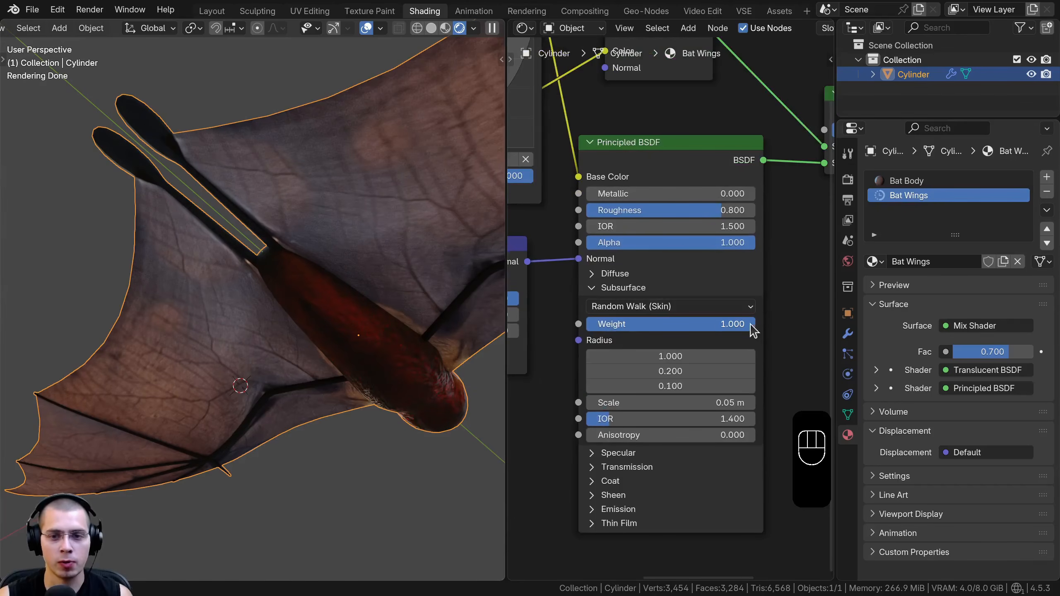
pyautogui.scroll(-2, 287, 299)
pyautogui.keyDown('shift'); pyautogui.moveTo(290, 228); pyautogui.dragTo(288, 248, button='middle'); pyautogui.keyUp('shift')
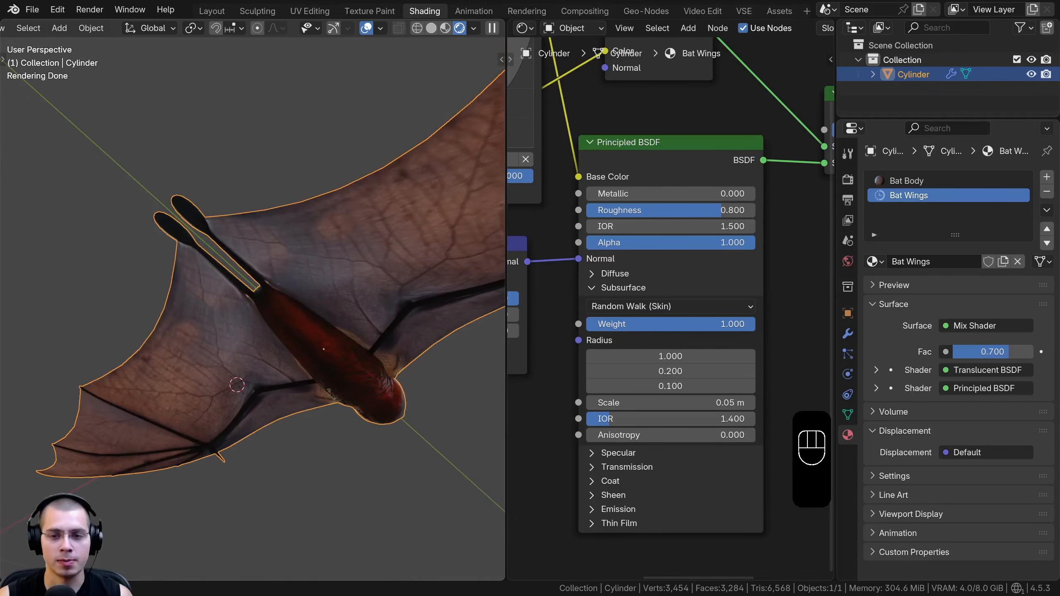
# Enter Edit Mode on the bat and select only the linked geometry of its eye
pyautogui.moveTo(367, 360); pyautogui.dragTo(250, 318, button='middle')
pyautogui.press('Tab')
pyautogui.press('a')
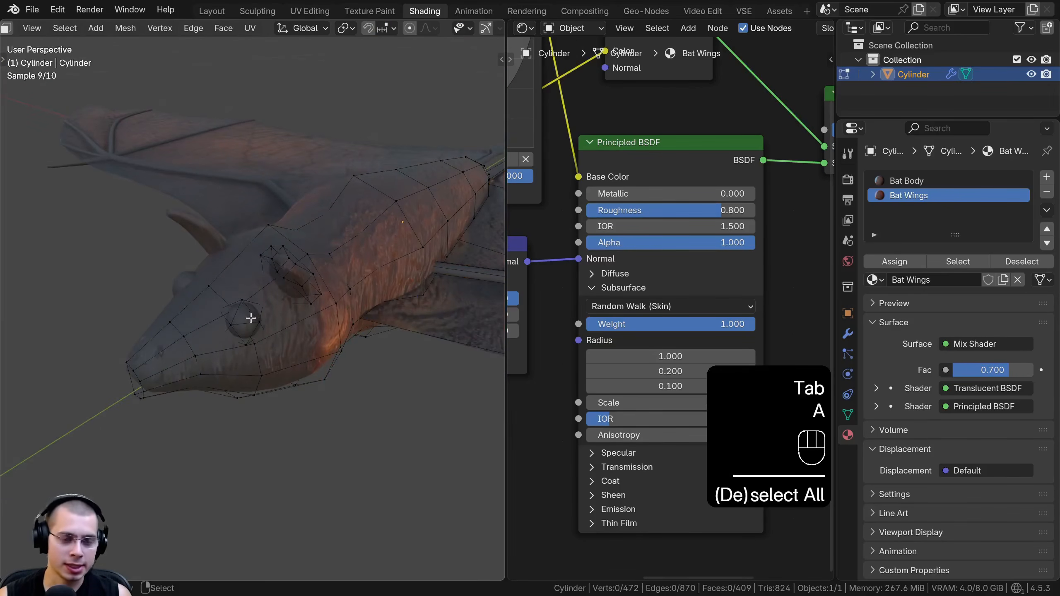
pyautogui.press('l')
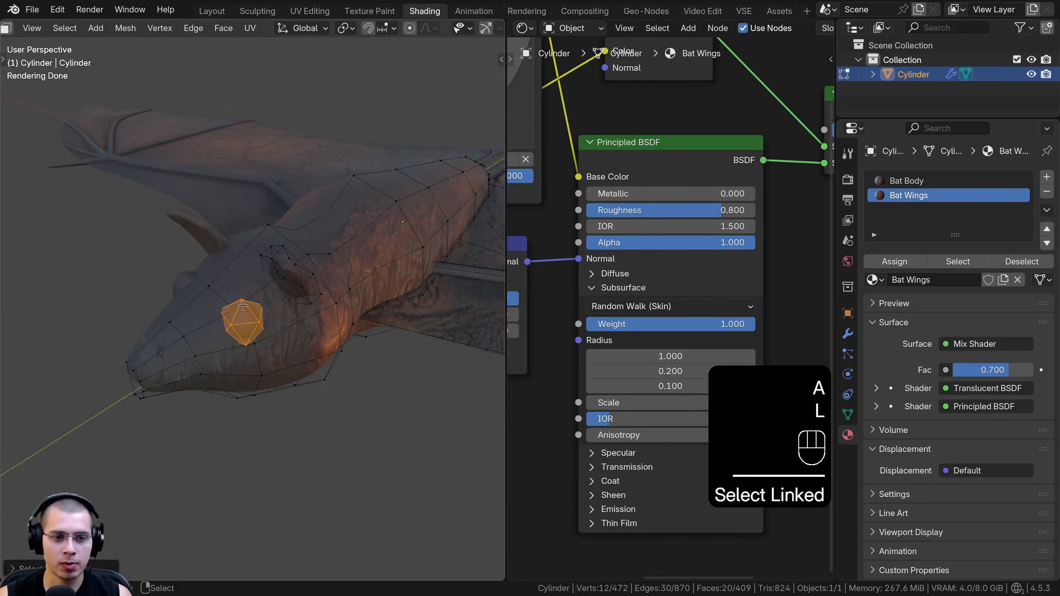
# Create a new material named Bat Eye in a third material slot and assign it to the selected eye
pyautogui.click(1047, 180)
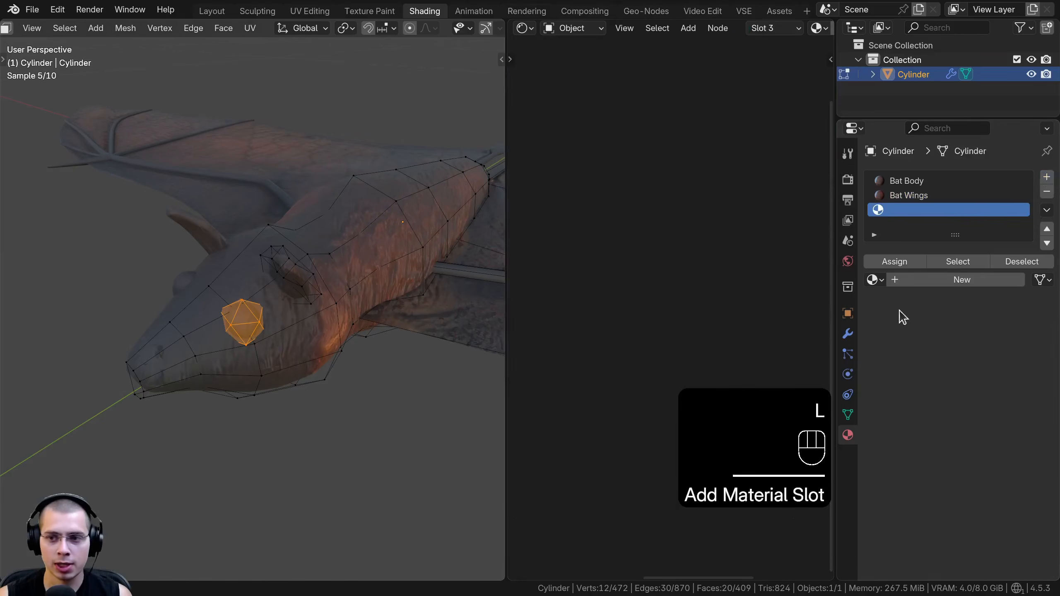
pyautogui.click(918, 283)
pyautogui.doubleClick(927, 209)
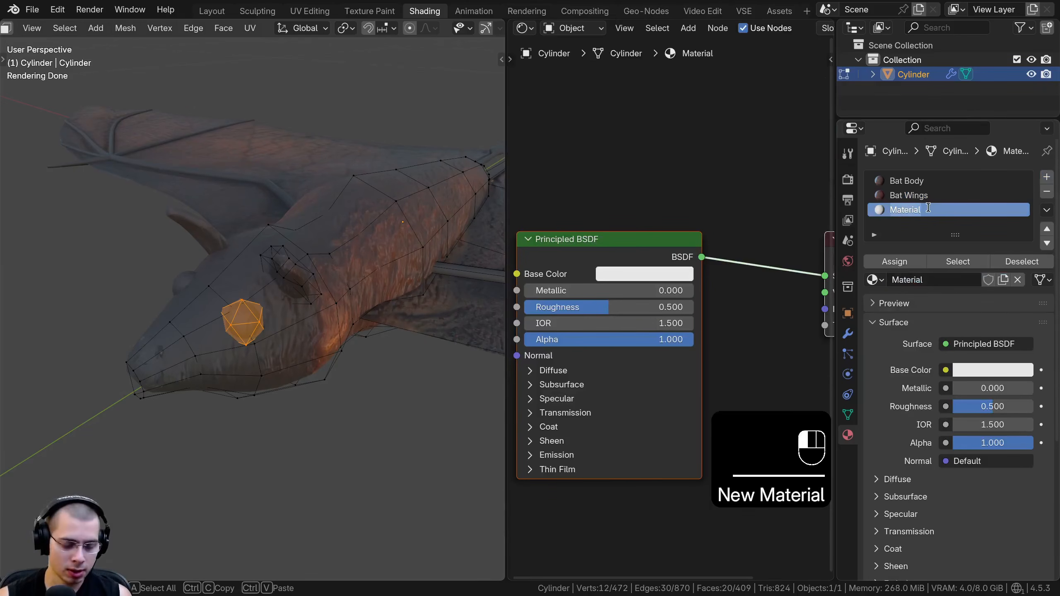
pyautogui.write('Bat Eye')
pyautogui.press('Return')
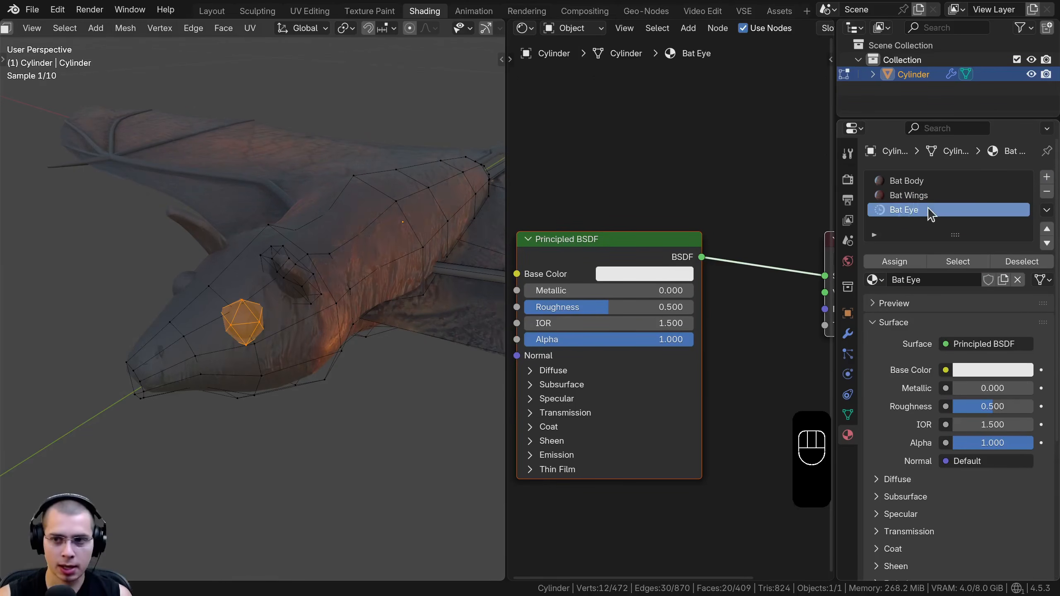
pyautogui.click(894, 262)
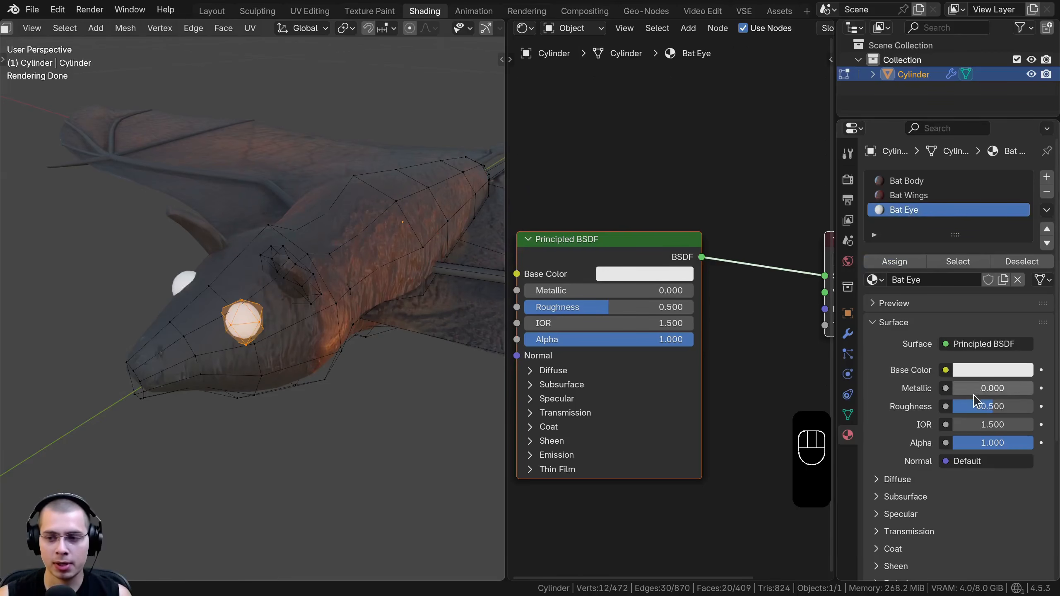
# Set the Bat Eye material's roughness to 0.1 and its base color to black, and leave Edit Mode
pyautogui.click(986, 404)
pyautogui.write('0.1')
pyautogui.press('Return')
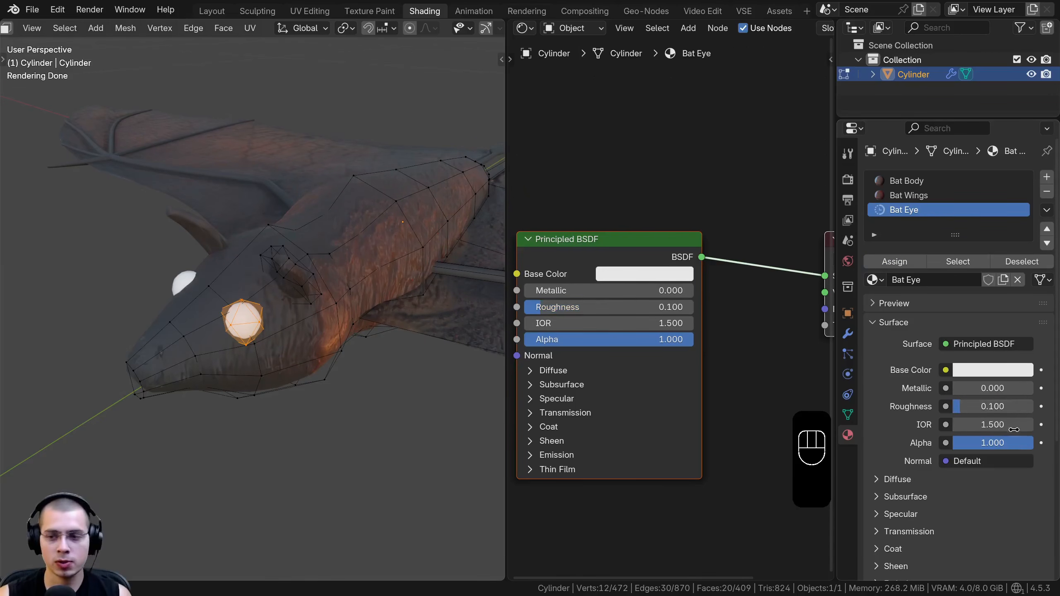
pyautogui.click(661, 277)
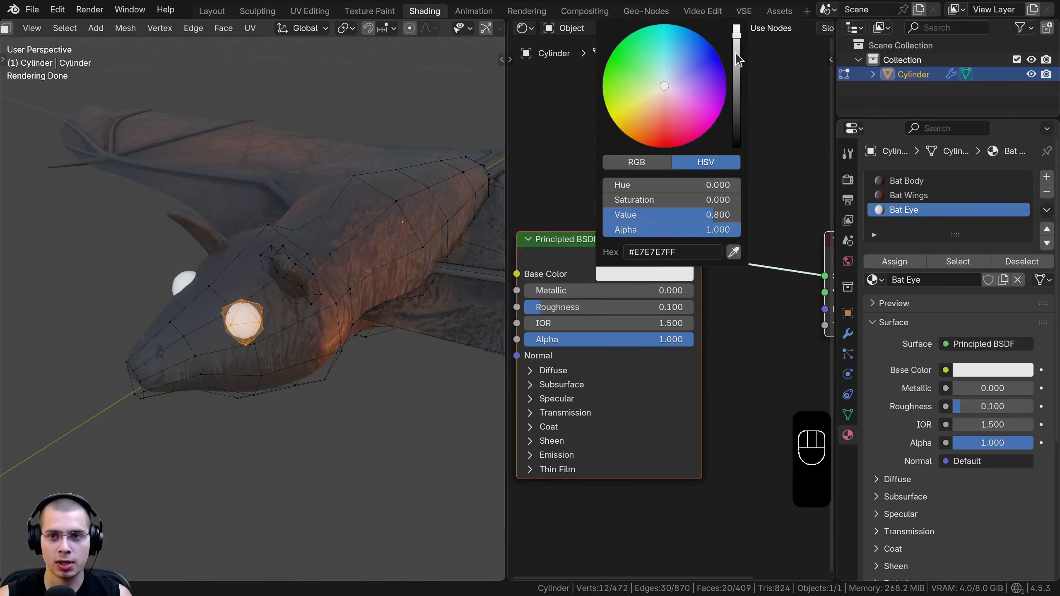
pyautogui.moveTo(737, 55); pyautogui.dragTo(737, 149)
pyautogui.moveTo(327, 209); pyautogui.dragTo(353, 215, button='middle')
pyautogui.press('Tab')
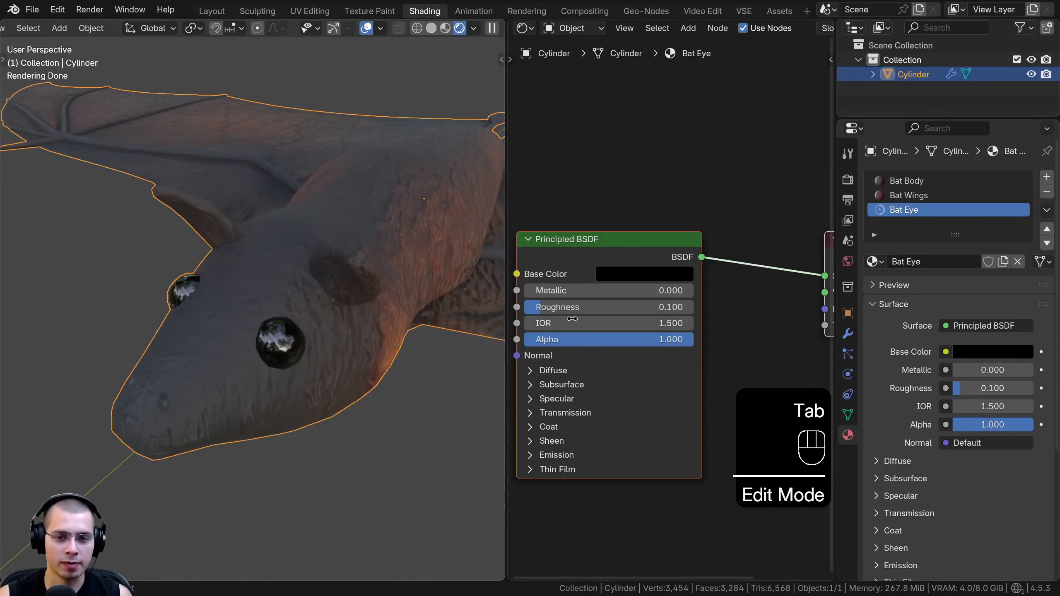
# Set the Bat Eye material's roughness to 0.2 and deselect the bat
pyautogui.click(570, 307)
pyautogui.press('Return')
pyautogui.scroll(-8, 246, 337)
pyautogui.moveTo(264, 334); pyautogui.dragTo(251, 276, button='middle')
pyautogui.hotkey('alt', 'a')
# Show the bat's modifier settings and widen the properties editor
pyautogui.click(848, 333)
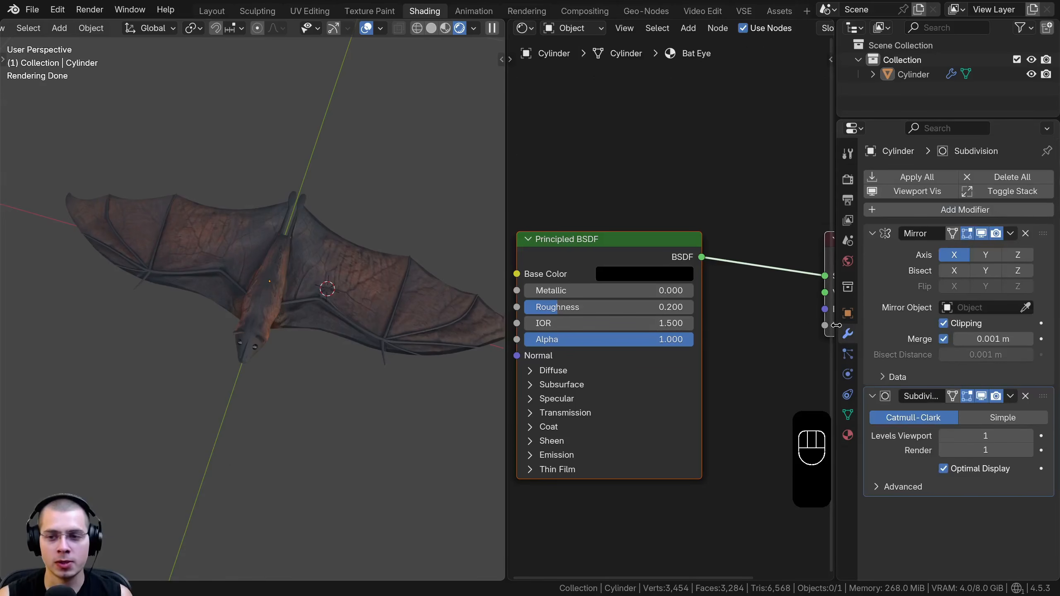
pyautogui.moveTo(836, 326); pyautogui.dragTo(772, 325)
pyautogui.moveTo(397, 275); pyautogui.dragTo(333, 227, button='middle')
pyautogui.scroll(3, 333, 228)
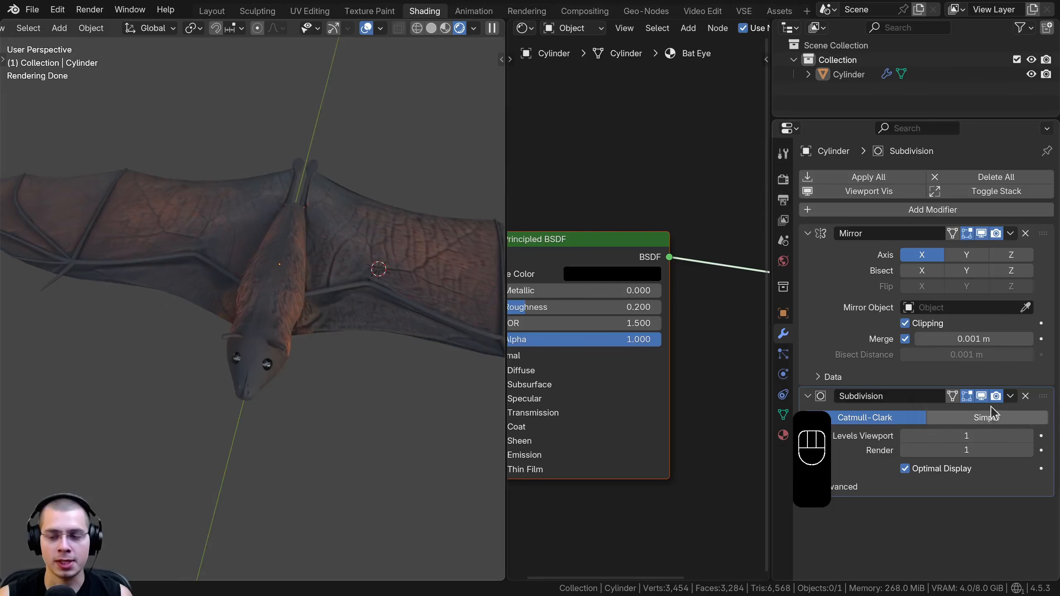
# Turn off the Subdivision modifier's viewport display and select the bat in solid shading
pyautogui.click(982, 396)
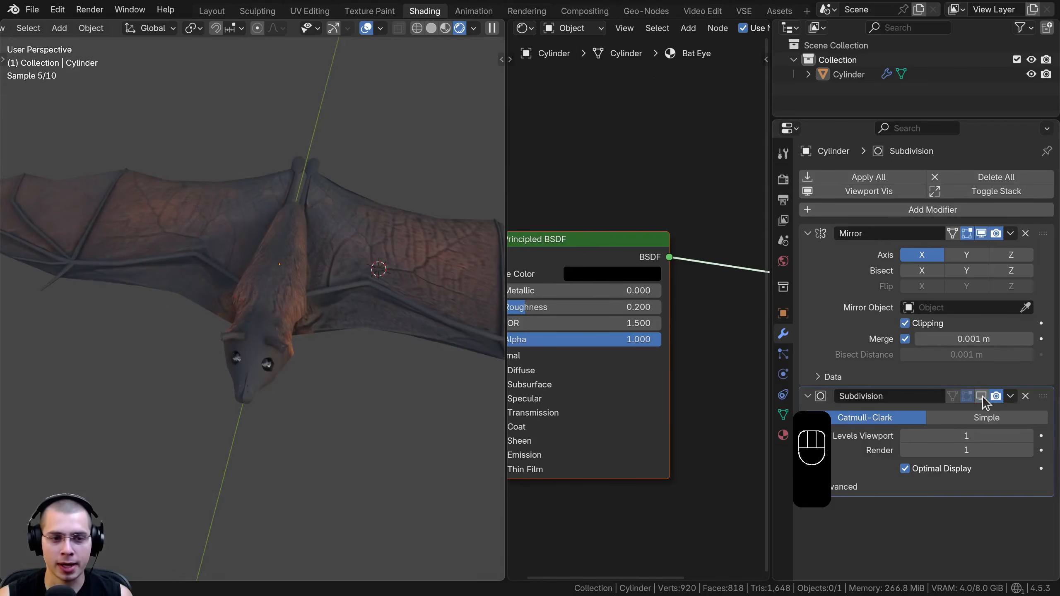
pyautogui.moveTo(220, 438); pyautogui.dragTo(233, 405, button='middle')
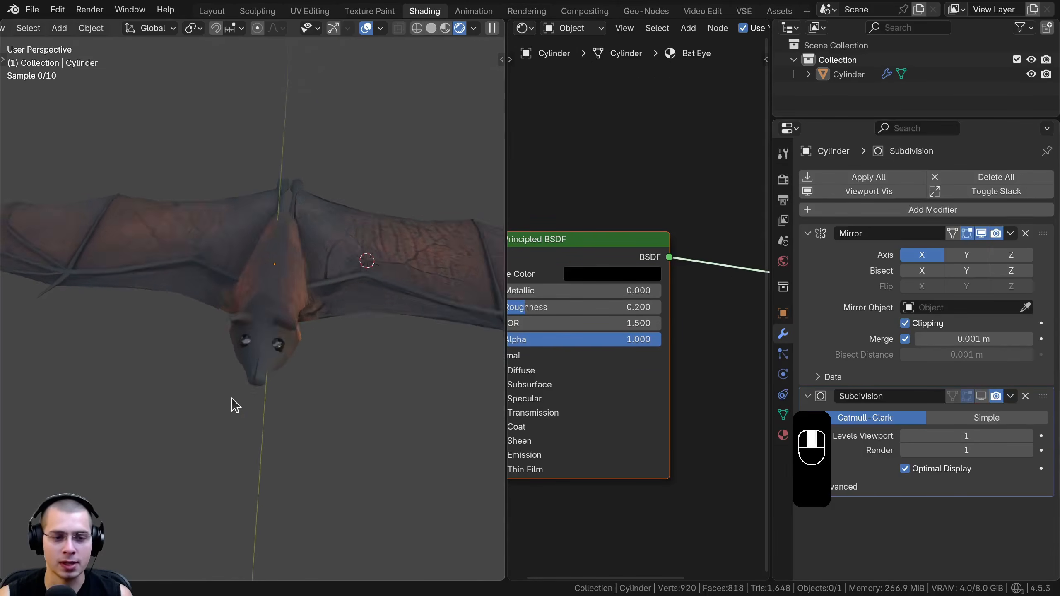
pyautogui.hotkey('shift', 'z')
pyautogui.click(317, 296)
pyautogui.moveTo(317, 297)
pyautogui.mouseDown(button='middle')
pyautogui.moveTo(278, 270)
pyautogui.moveTo(298, 240)
pyautogui.mouseUp(button='middle')
pyautogui.scroll(-4, 283, 269)
pyautogui.press('g')
pyautogui.rightClick(291, 241)
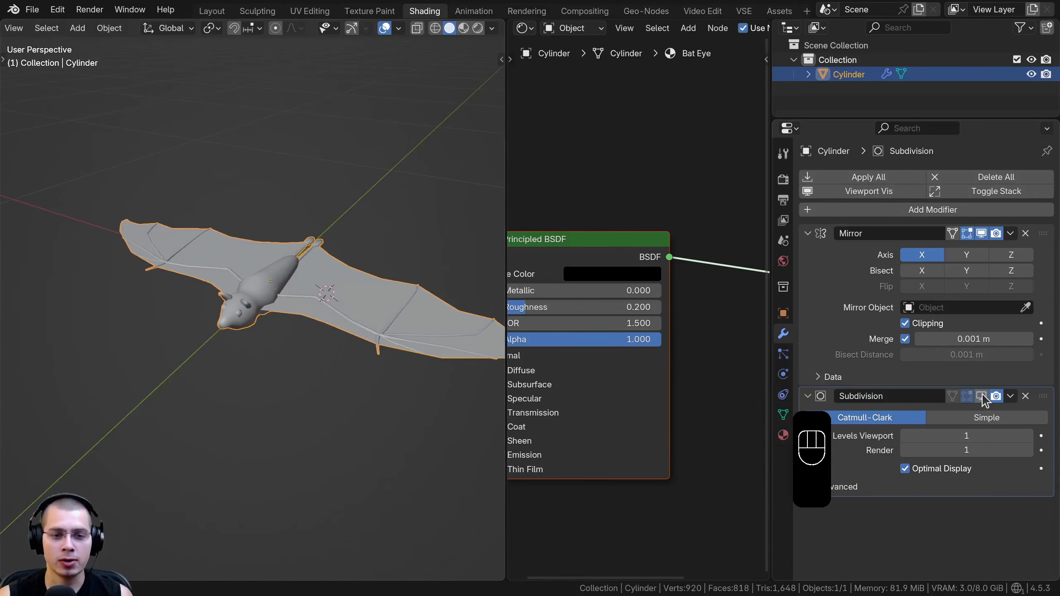
pyautogui.moveTo(309, 308); pyautogui.dragTo(314, 360, button='middle')
pyautogui.scroll(2, 321, 327)
pyautogui.moveTo(303, 167); pyautogui.dragTo(272, 225, button='middle')
pyautogui.scroll(-3, 357, 235)
pyautogui.press('g')
pyautogui.rightClick(359, 236)
pyautogui.scroll(2, 351, 240)
pyautogui.scroll(1, 349, 241)
pyautogui.press('g')
pyautogui.rightClick(304, 232)
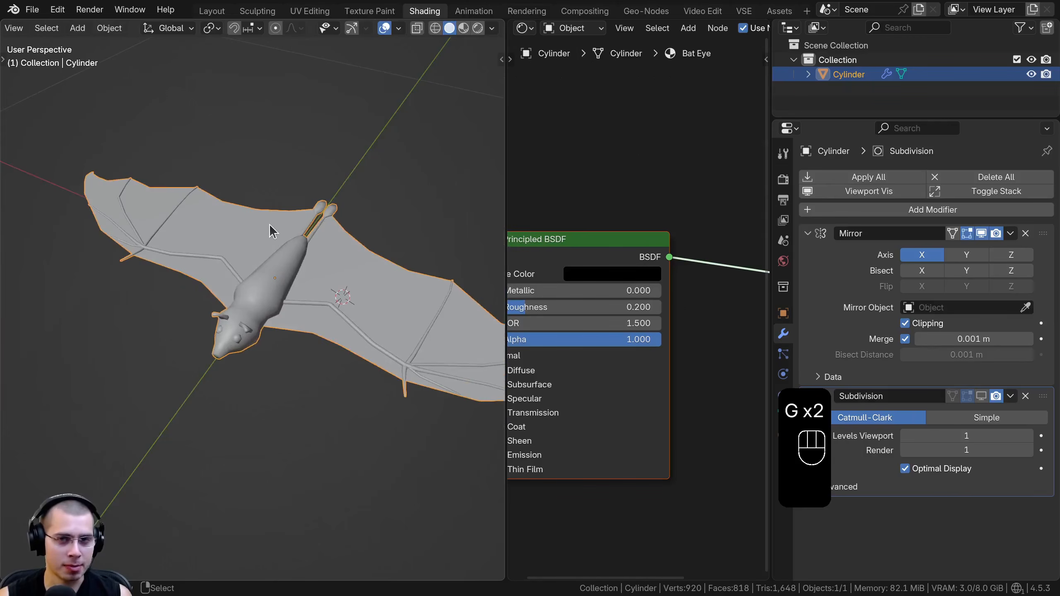
pyautogui.moveTo(270, 224); pyautogui.dragTo(371, 232, button='middle')
pyautogui.scroll(-3, 328, 352)
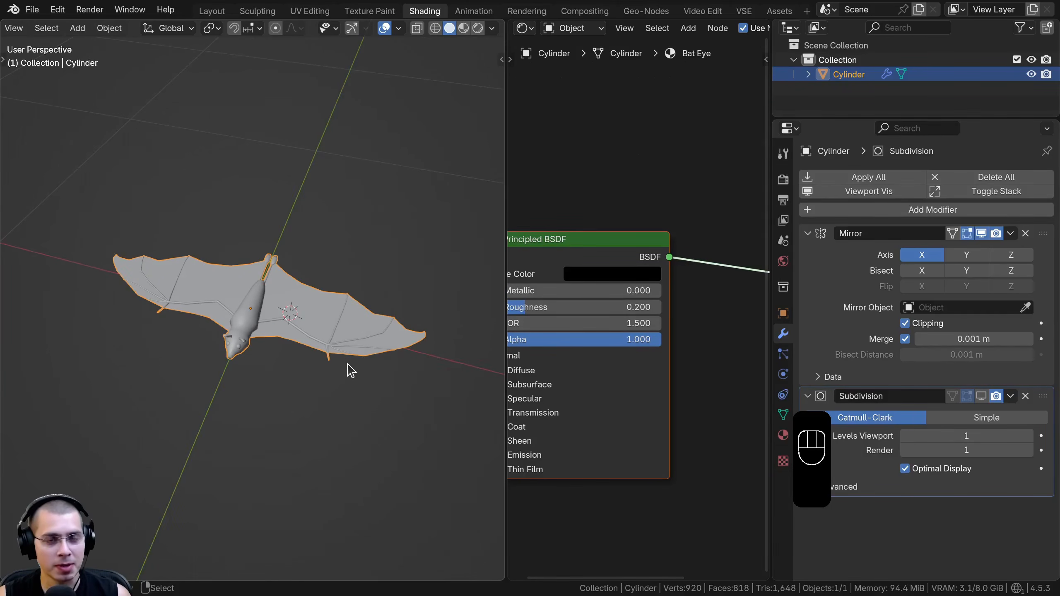
# Switch to the Layout workspace, hide the transform sidebar and save the file
pyautogui.click(211, 12)
pyautogui.keyDown('shift'); pyautogui.moveTo(313, 223); pyautogui.dragTo(324, 220, button='middle'); pyautogui.keyUp('shift')
pyautogui.press('b')
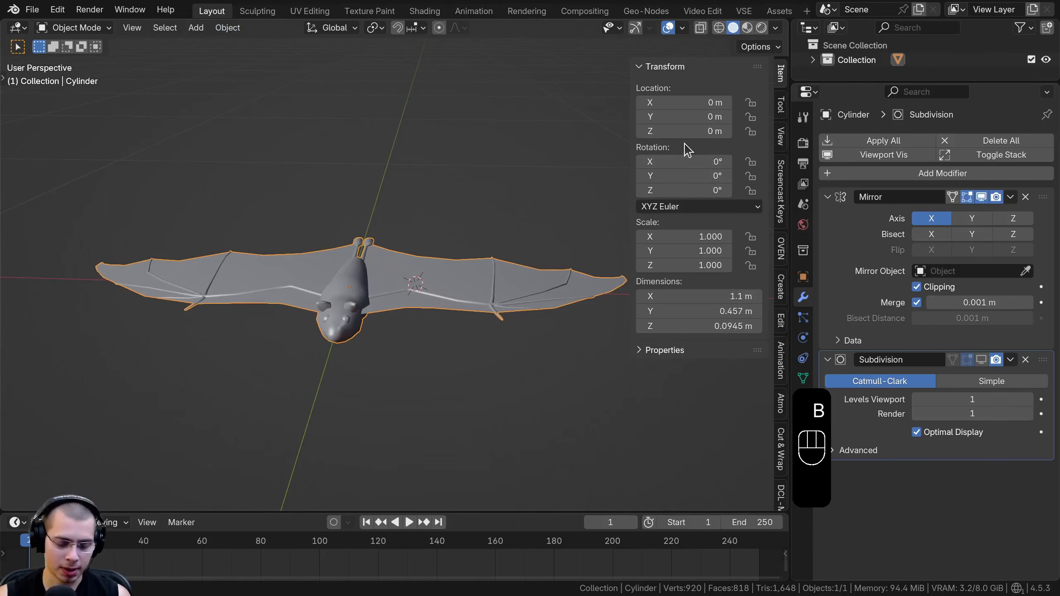
pyautogui.press('n')
pyautogui.hotkey('ctrl', 's')
# Widen the properties editor and show the bat mesh's shape key settings
pyautogui.moveTo(702, 237); pyautogui.dragTo(681, 240, button='middle')
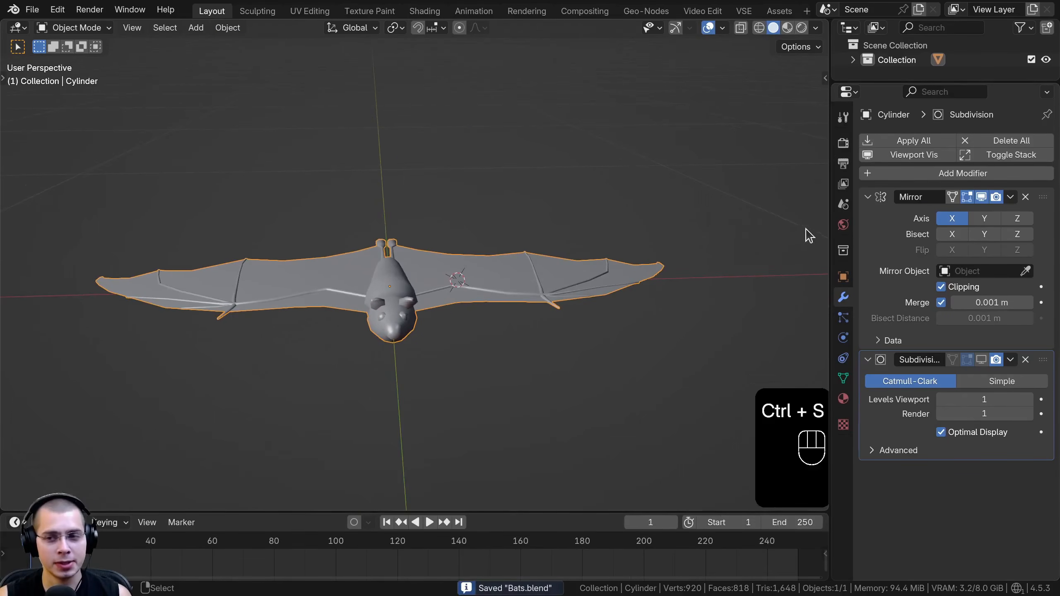
pyautogui.moveTo(830, 220); pyautogui.dragTo(790, 289)
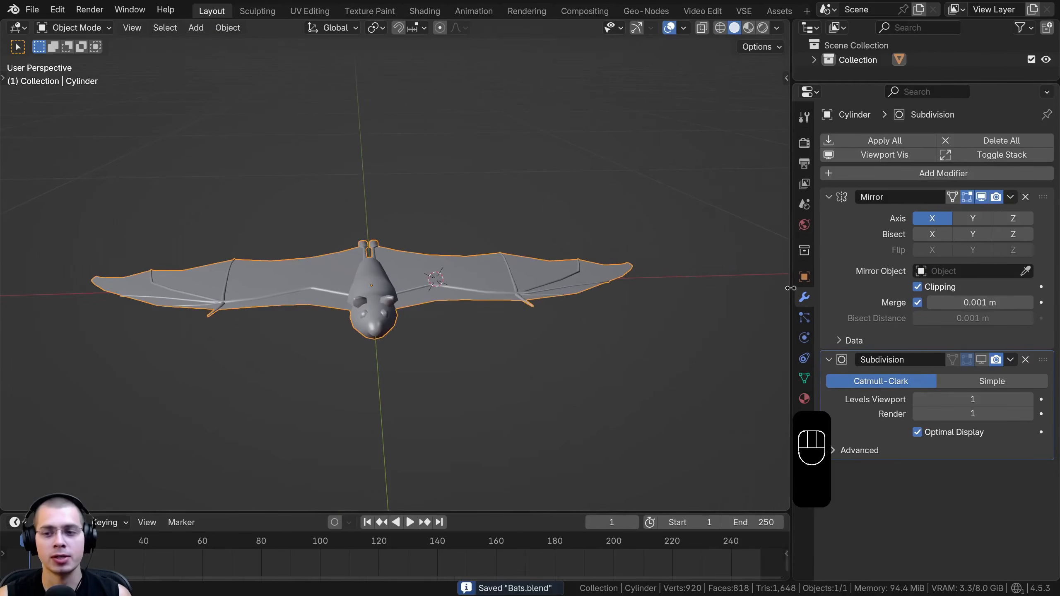
pyautogui.click(803, 379)
pyautogui.keyDown('shift'); pyautogui.moveTo(490, 308); pyautogui.dragTo(492, 301, button='middle'); pyautogui.keyUp('shift')
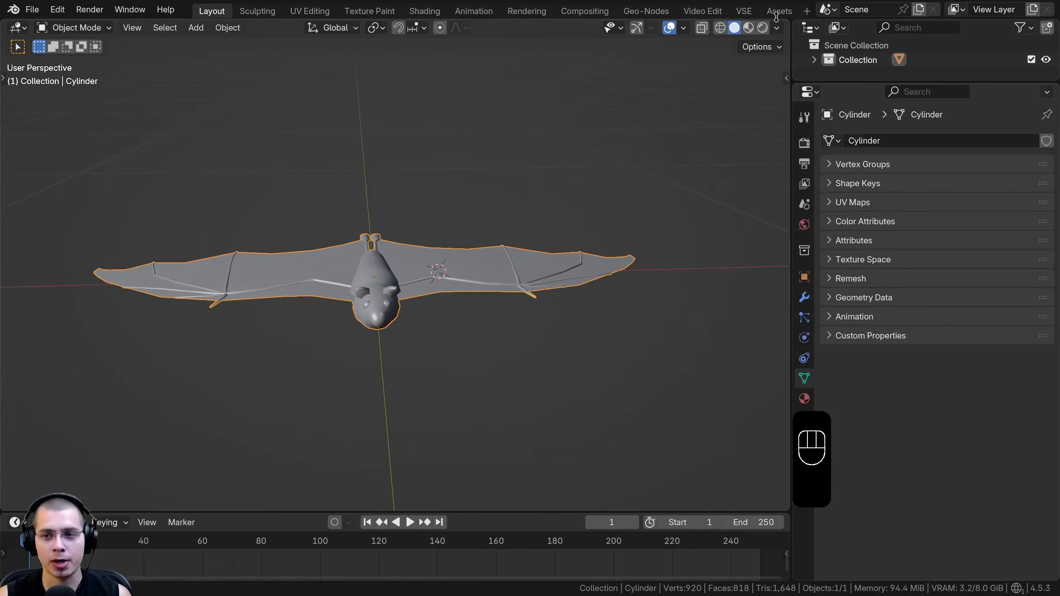
pyautogui.click(829, 184)
pyautogui.moveTo(668, 211); pyautogui.dragTo(408, 268, button='middle')
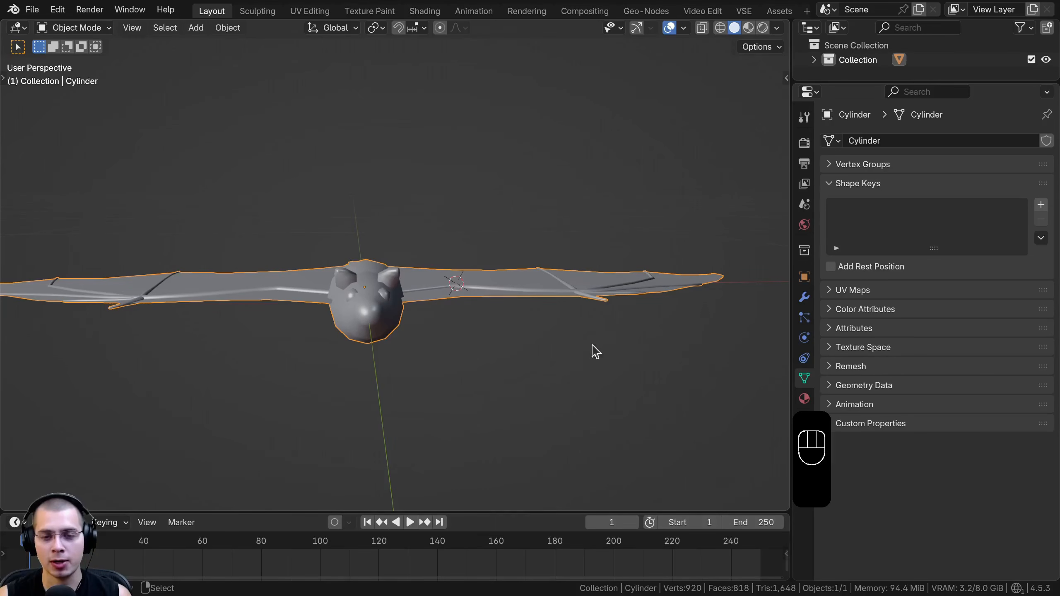
# In Edit Mode, select the whole linked wing membrane together with all its arm and finger bones
pyautogui.moveTo(559, 229); pyautogui.dragTo(447, 318, button='middle')
pyautogui.press('Tab')
pyautogui.press('a')
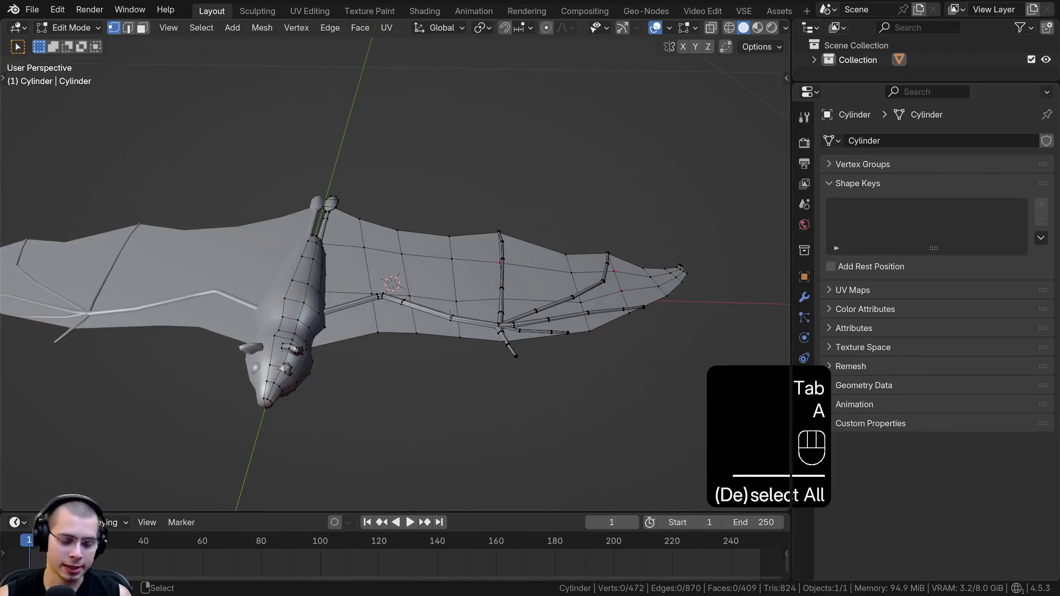
pyautogui.press('l')
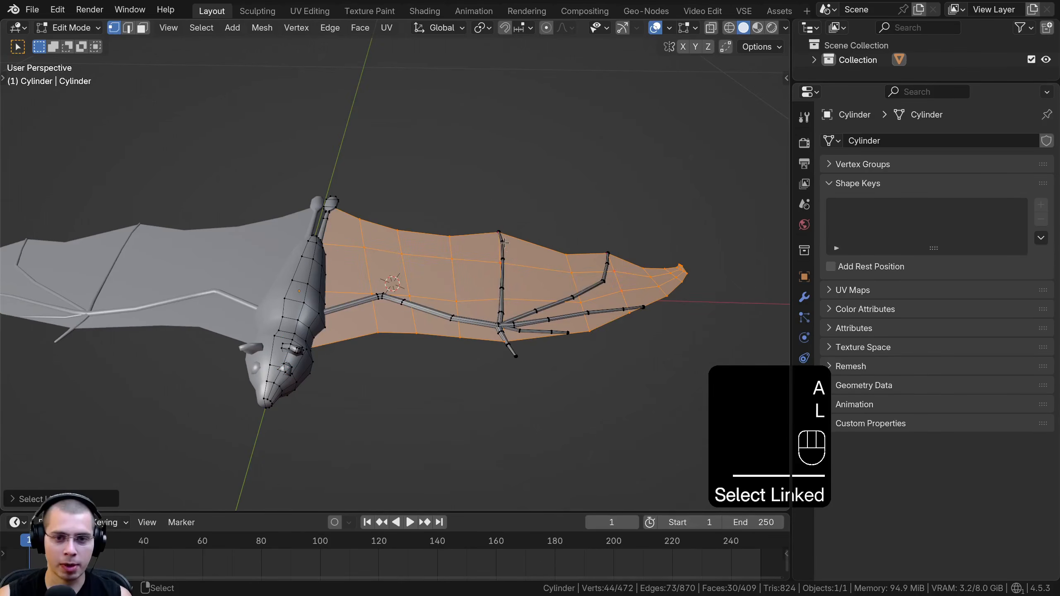
pyautogui.press('l')
pyautogui.press('l')
pyautogui.press('l')
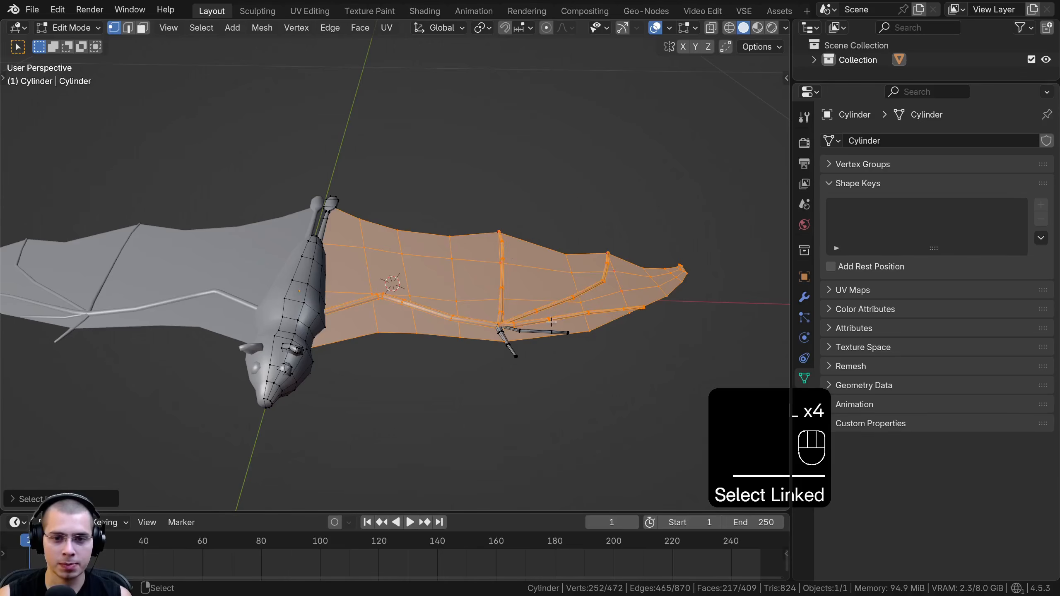
pyautogui.moveTo(443, 193); pyautogui.dragTo(392, 329, button='middle')
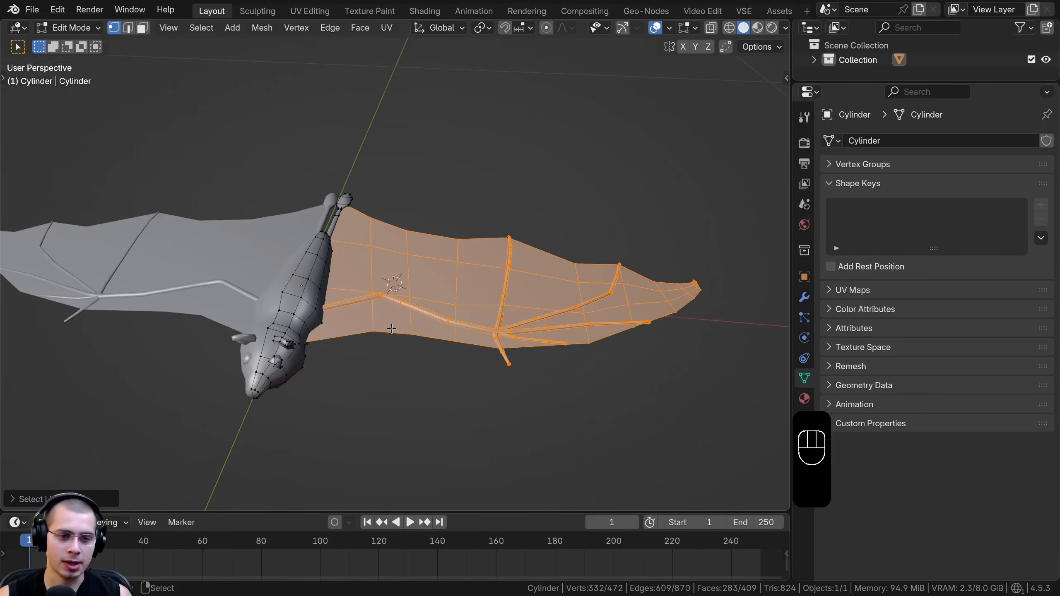
# Place the 3D cursor at the center of the bat's body in the front wireframe view
pyautogui.press('KP_1')
pyautogui.scroll(2, 465, 285)
pyautogui.press('z')
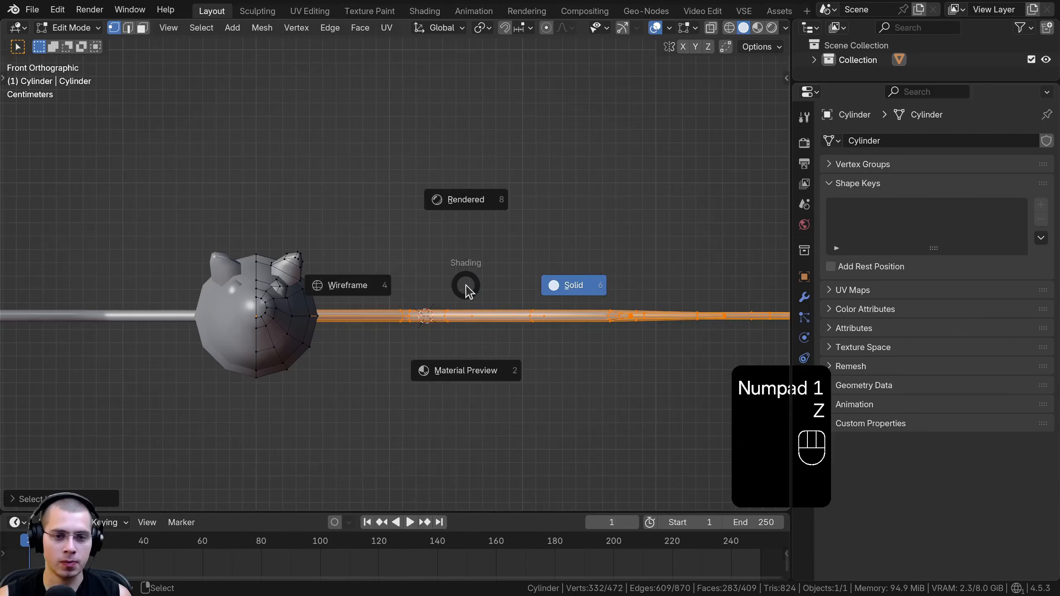
pyautogui.click(318, 281)
pyautogui.keyDown('shift'); pyautogui.moveTo(321, 309); pyautogui.dragTo(363, 272, button='middle'); pyautogui.keyUp('shift')
pyautogui.scroll(3, 289, 281)
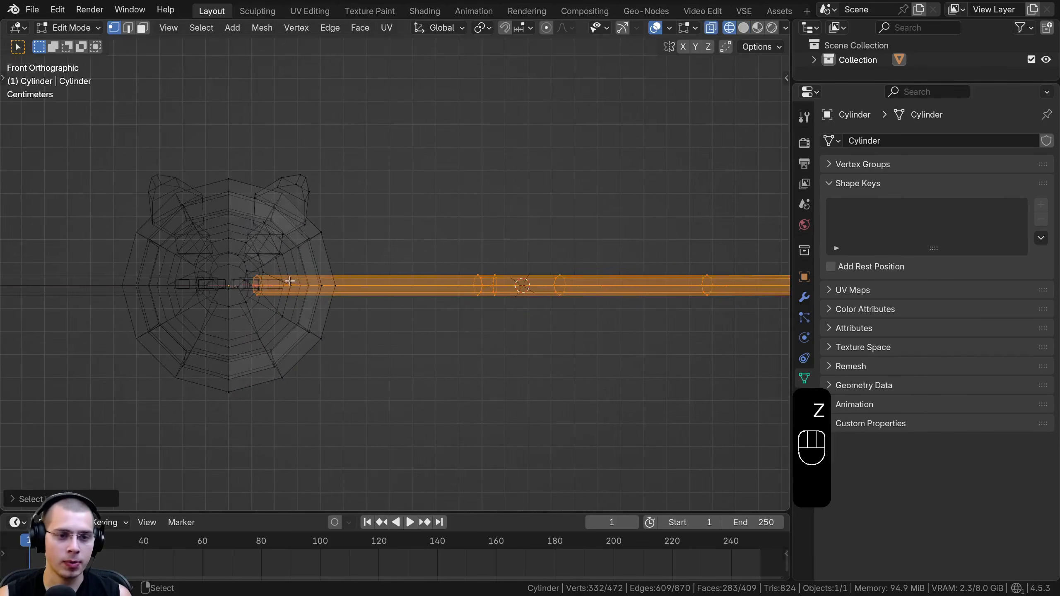
pyautogui.keyDown('shift'); pyautogui.rightClick(229, 285); pyautogui.keyUp('shift')
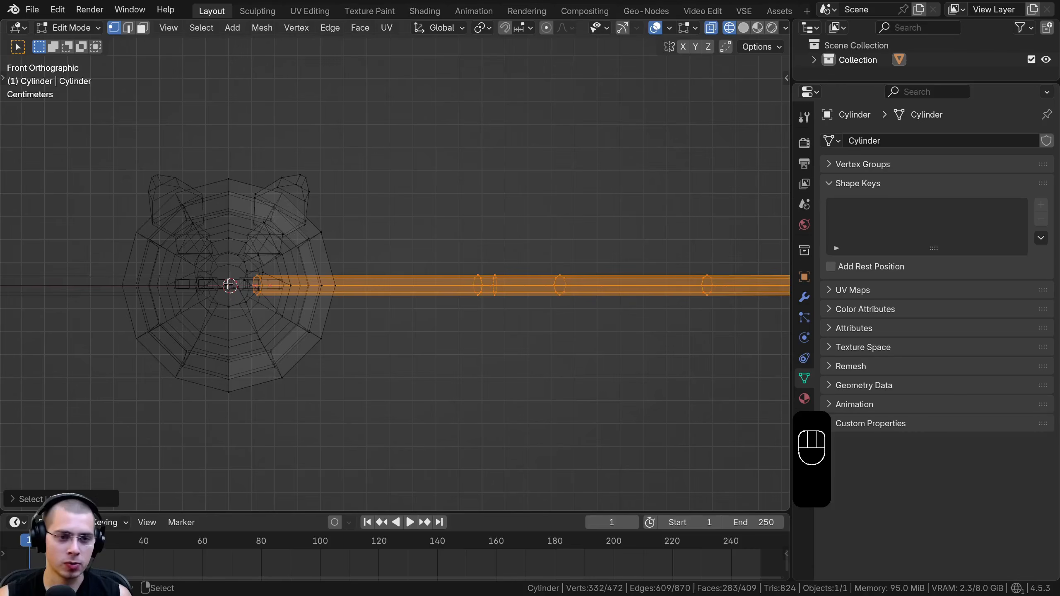
# Set the transform pivot point to 3D Cursor
pyautogui.scroll(-6, 229, 286)
pyautogui.keyDown('shift'); pyautogui.moveTo(426, 293); pyautogui.dragTo(424, 315, button='middle'); pyautogui.keyUp('shift')
pyautogui.scroll(1, 424, 315)
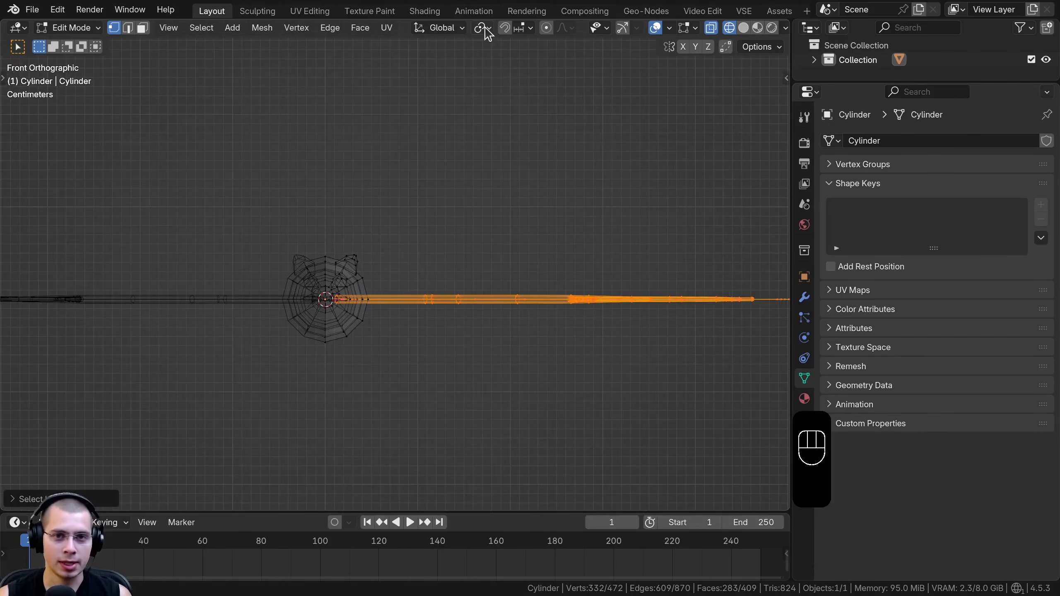
pyautogui.click(486, 28)
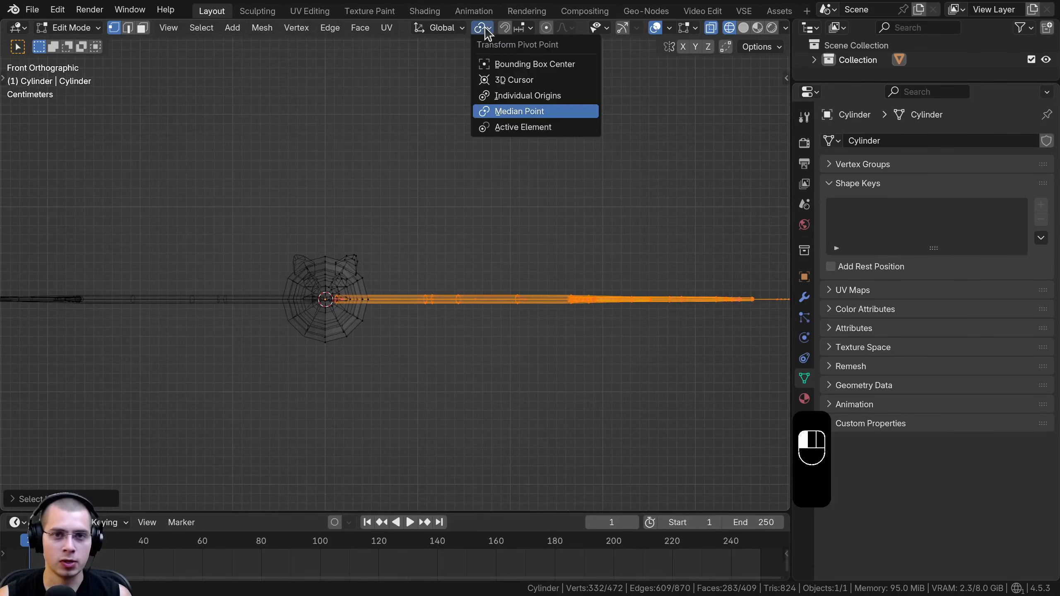
pyautogui.click(507, 80)
pyautogui.scroll(-3, 698, 334)
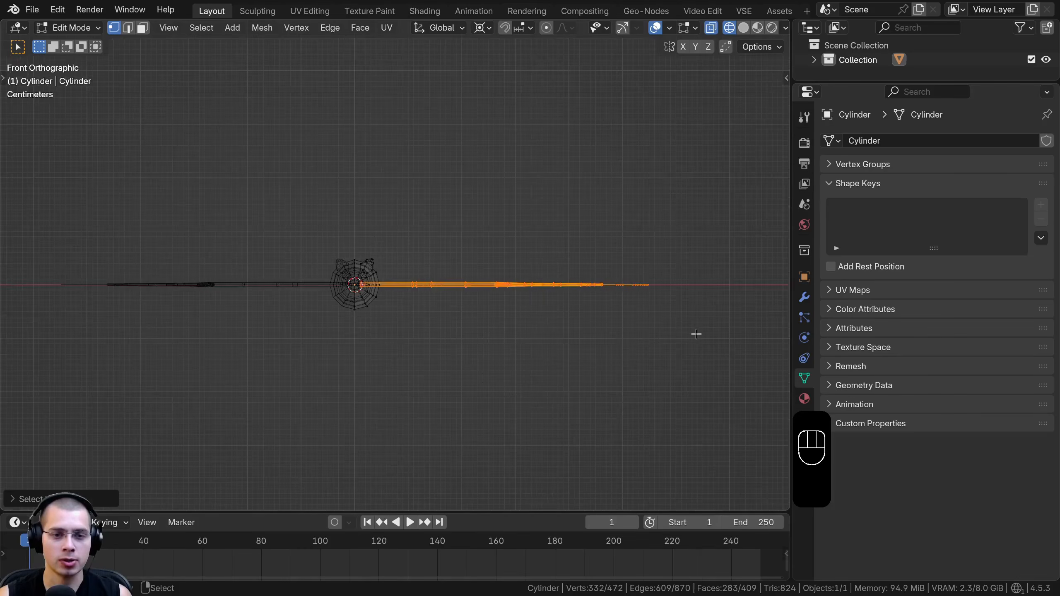
pyautogui.press('r')
pyautogui.rightClick(651, 248)
# Rotate the selected wing upward by about 45 degrees around the 3D cursor in the front view
pyautogui.keyDown('shift'); pyautogui.moveTo(646, 269); pyautogui.dragTo(649, 282, button='middle'); pyautogui.keyUp('shift')
pyautogui.scroll(1, 677, 335)
pyautogui.press('r')
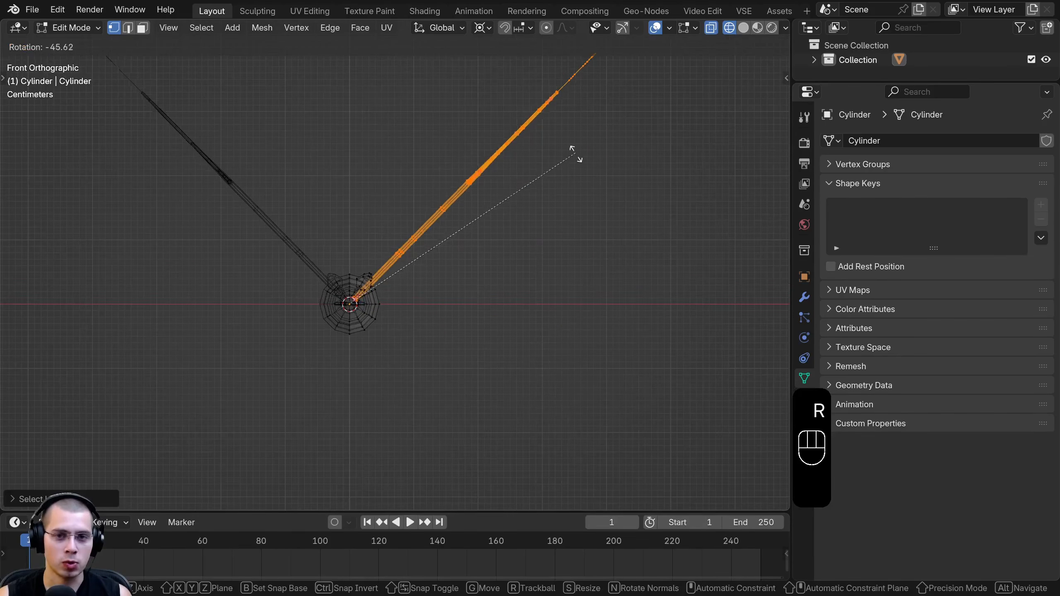
pyautogui.press('r')
pyautogui.click(569, 150)
pyautogui.keyDown('shift'); pyautogui.moveTo(456, 257); pyautogui.dragTo(448, 320, button='middle'); pyautogui.keyUp('shift')
pyautogui.press('r')
pyautogui.click(643, 208)
pyautogui.keyDown('shift'); pyautogui.moveTo(518, 312); pyautogui.dragTo(514, 308, button='middle'); pyautogui.keyUp('shift')
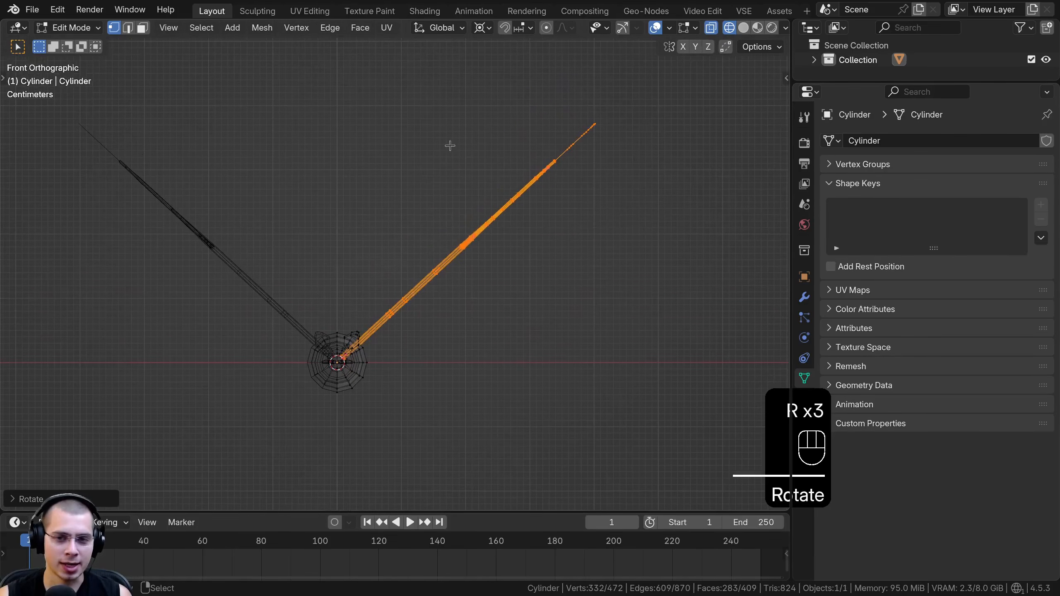
# Clear the selection and box-select the vertices around the raised wing's wrist joint
pyautogui.scroll(2, 575, 230)
pyautogui.scroll(2, 504, 233)
pyautogui.press('a')
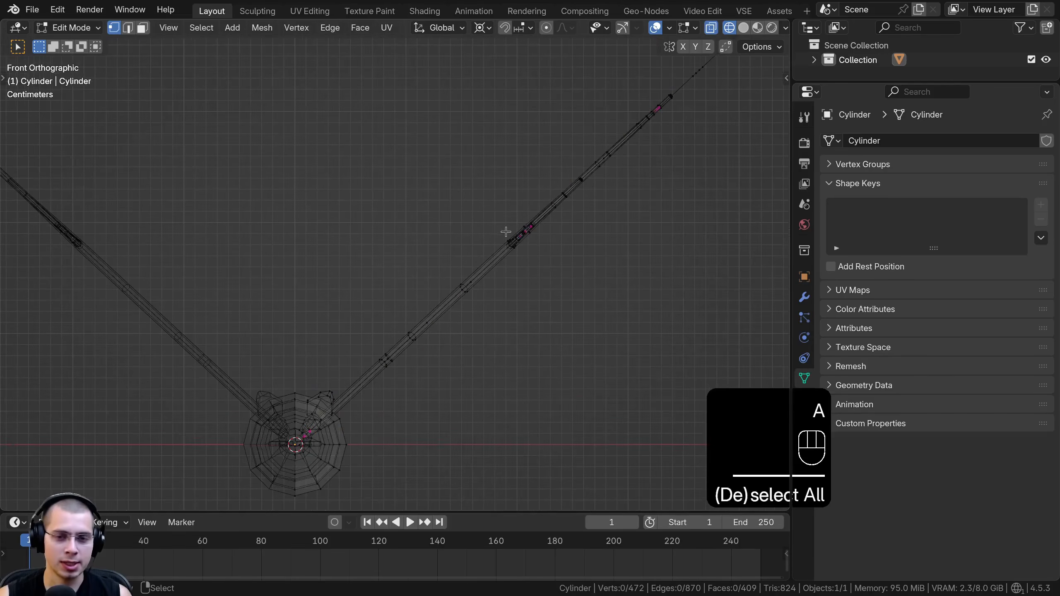
pyautogui.press('b')
pyautogui.moveTo(492, 189); pyautogui.dragTo(555, 284)
pyautogui.moveTo(503, 188)
pyautogui.mouseDown(button='middle')
pyautogui.moveTo(496, 230)
pyautogui.moveTo(493, 207)
pyautogui.mouseUp(button='middle')
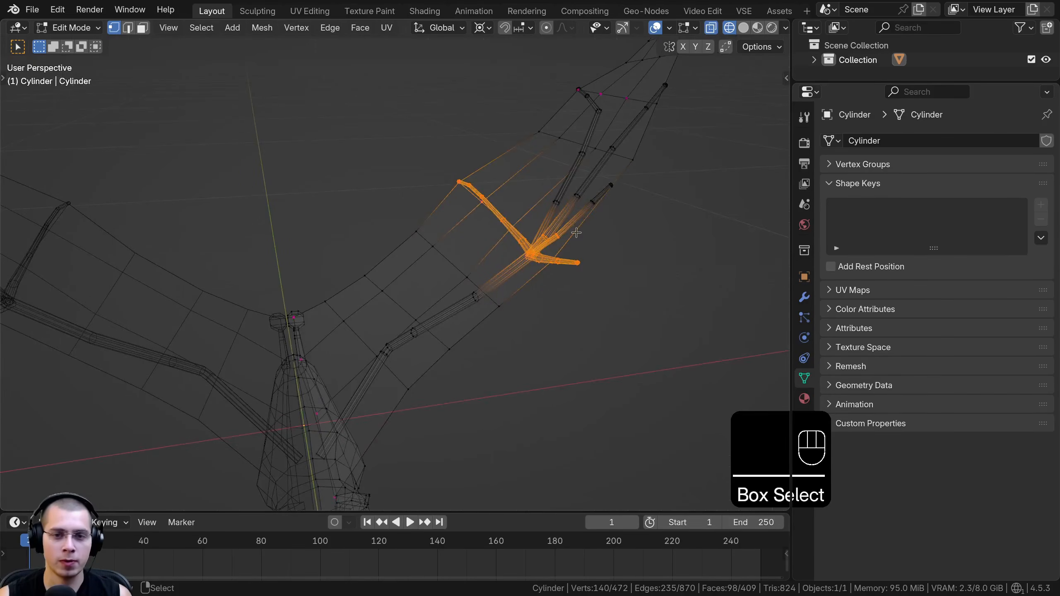
pyautogui.press('KP_3')
pyautogui.press('KP_1')
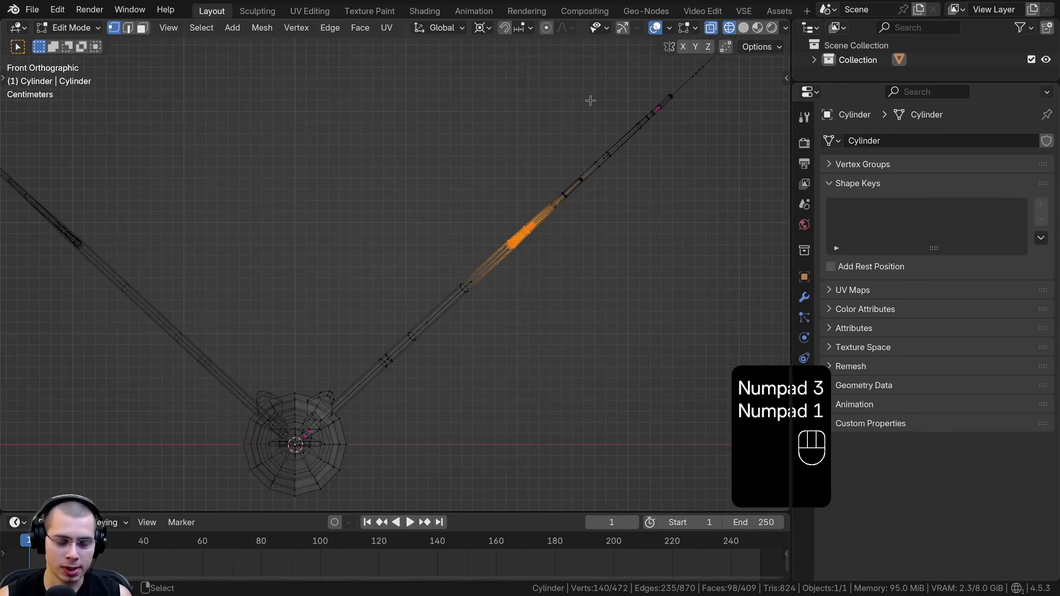
# Enable proportional editing with Connected Only switched on
pyautogui.press('o')
pyautogui.keyDown('shift'); pyautogui.moveTo(574, 195); pyautogui.dragTo(571, 201, button='middle'); pyautogui.keyUp('shift')
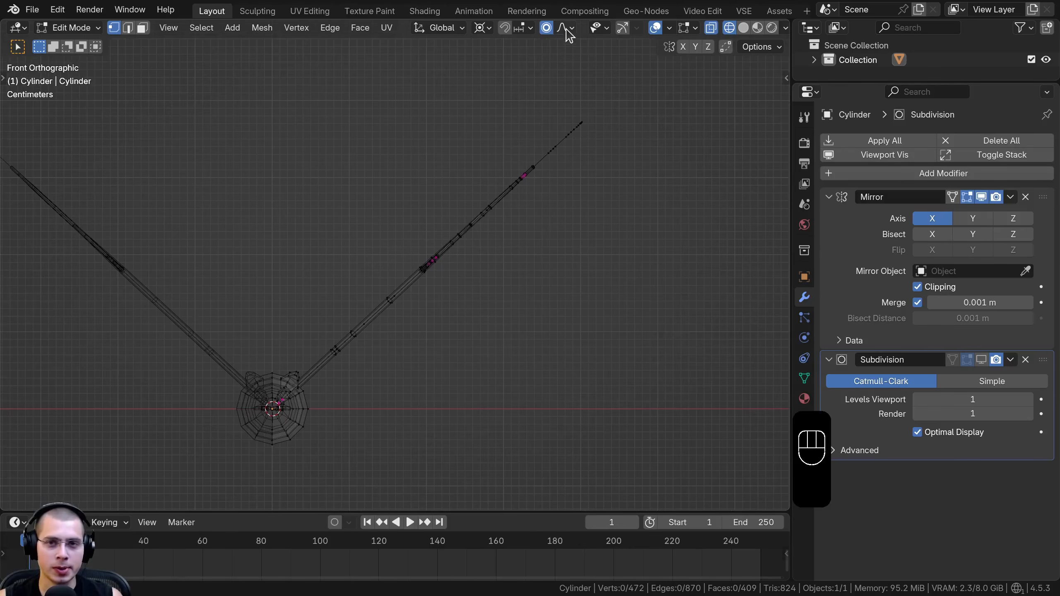
pyautogui.click(568, 28)
pyautogui.click(511, 55)
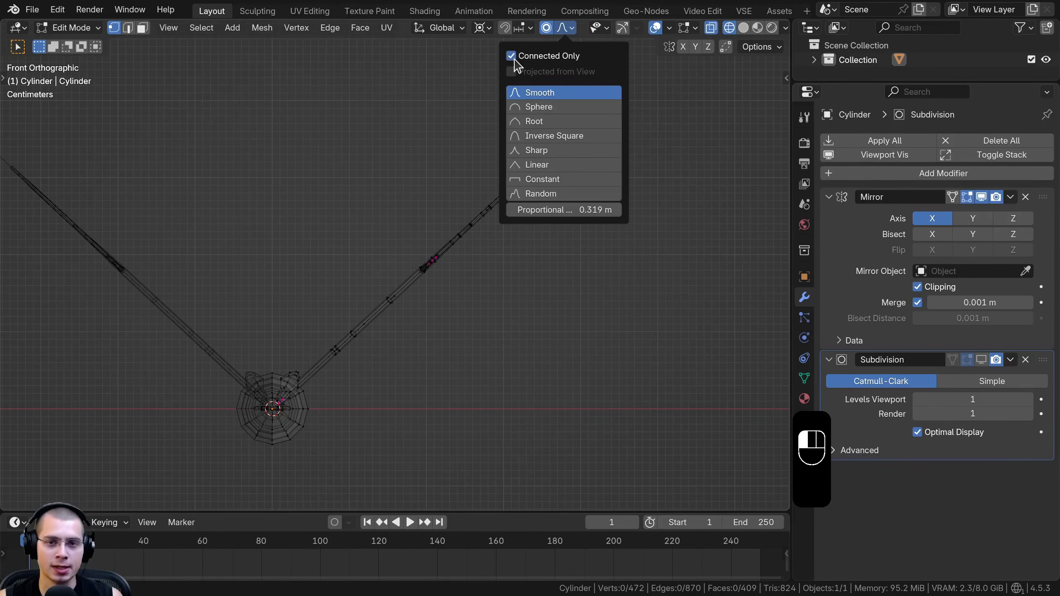
pyautogui.keyDown('shift'); pyautogui.moveTo(274, 397); pyautogui.dragTo(277, 384, button='middle'); pyautogui.keyUp('shift')
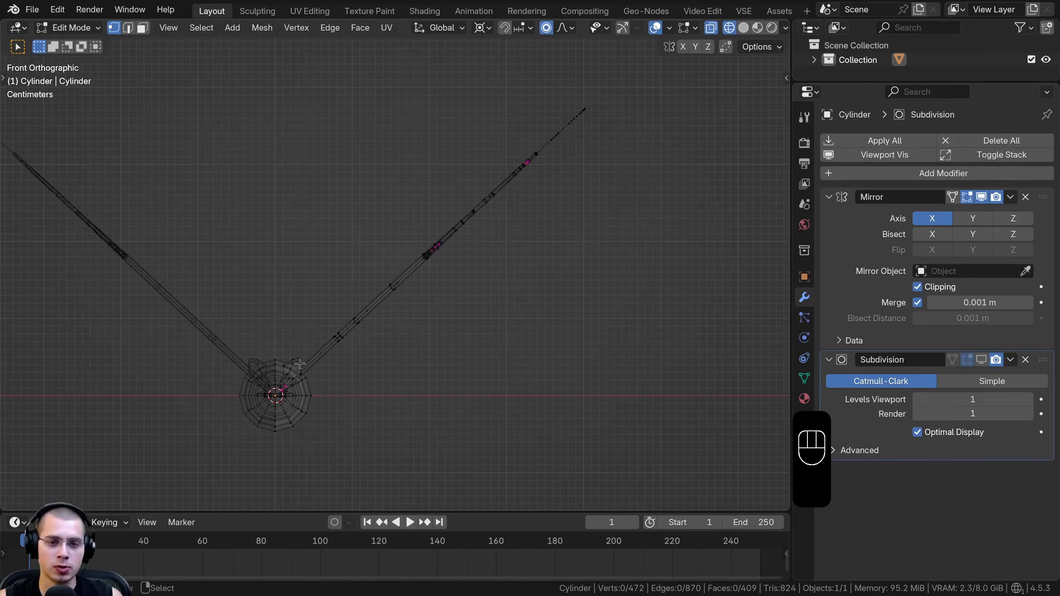
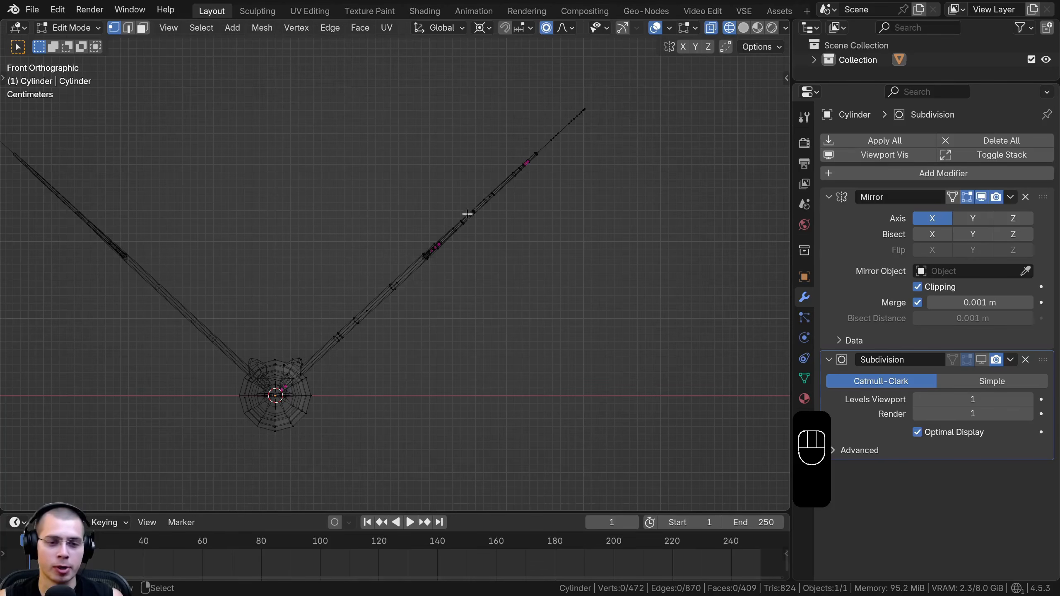
# Box-select the vertices around the wrist joint of the raised wing and view the wing from an angle
pyautogui.scroll(3, 449, 221)
pyautogui.keyDown('shift'); pyautogui.moveTo(262, 380); pyautogui.dragTo(312, 357, button='middle'); pyautogui.keyUp('shift')
pyautogui.scroll(-2, 374, 275)
pyautogui.press('b')
pyautogui.moveTo(424, 183); pyautogui.dragTo(499, 269)
pyautogui.moveTo(438, 207); pyautogui.dragTo(457, 228, button='middle')
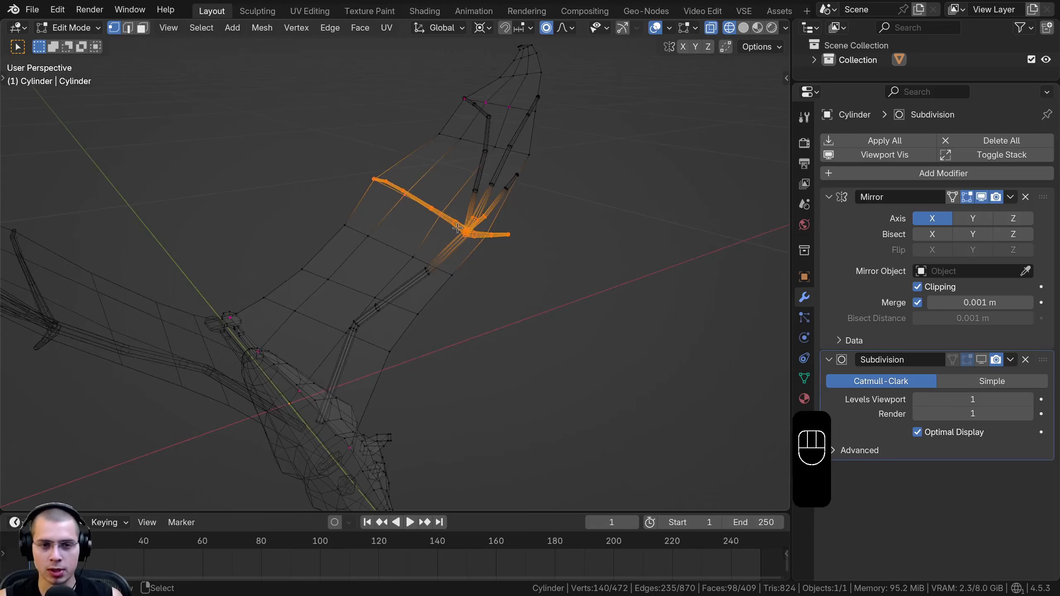
# Switch to the front view and turn off Clipping in the Mirror modifier
pyautogui.press('KP_1')
pyautogui.keyDown('shift'); pyautogui.moveTo(528, 283); pyautogui.dragTo(520, 292, button='middle'); pyautogui.keyUp('shift')
pyautogui.press('g')
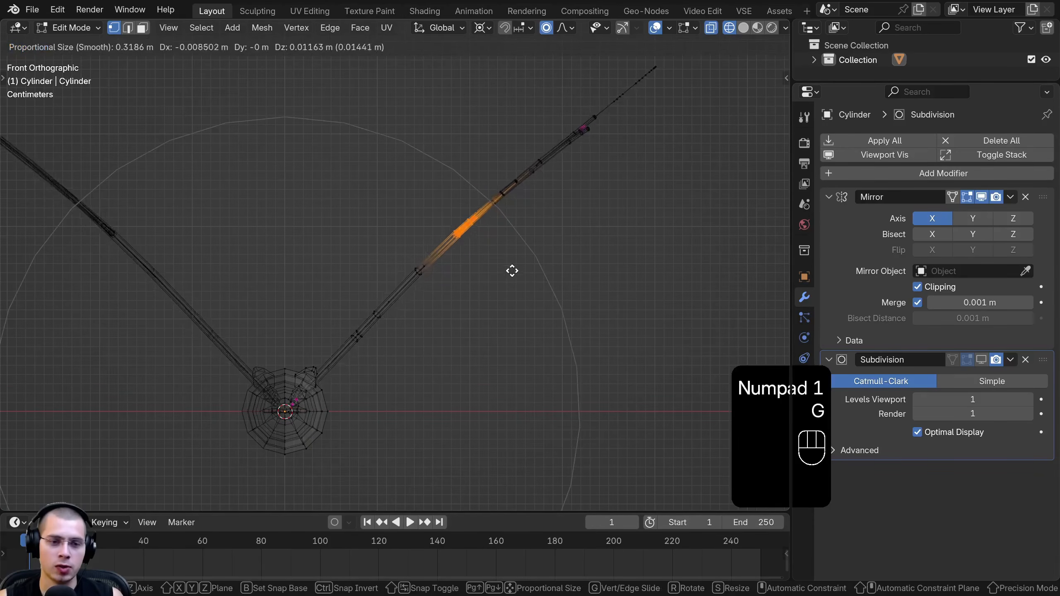
pyautogui.rightClick(434, 228)
pyautogui.keyDown('shift'); pyautogui.moveTo(383, 356); pyautogui.dragTo(445, 236, button='middle'); pyautogui.keyUp('shift')
pyautogui.scroll(5, 292, 252)
pyautogui.scroll(-5, 294, 288)
pyautogui.keyDown('shift'); pyautogui.moveTo(407, 303); pyautogui.dragTo(458, 426, button='middle'); pyautogui.keyUp('shift')
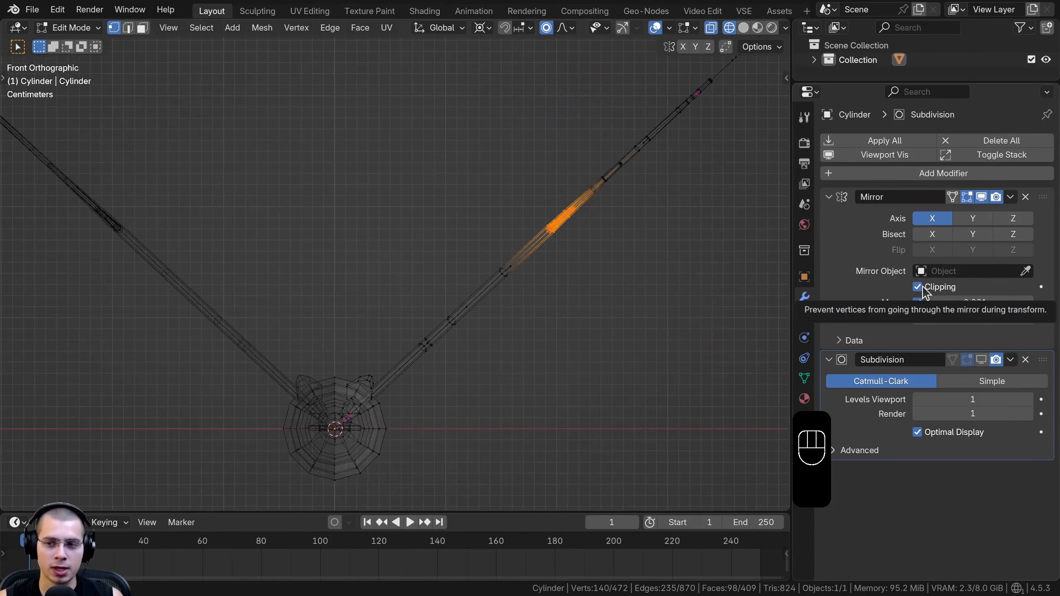
pyautogui.click(917, 287)
# Move the wrist vertices about 0.06 m up and toward the body with proportional editing, bending the wing
pyautogui.keyDown('shift'); pyautogui.moveTo(608, 237); pyautogui.dragTo(604, 300, button='middle'); pyautogui.keyUp('shift')
pyautogui.press('g')
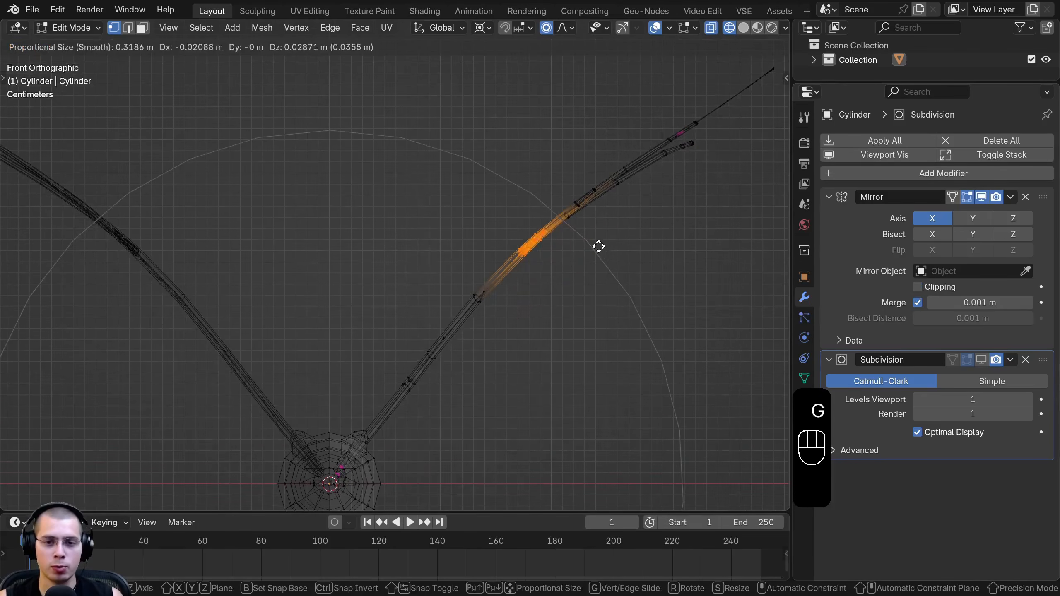
pyautogui.scroll(2, 580, 237)
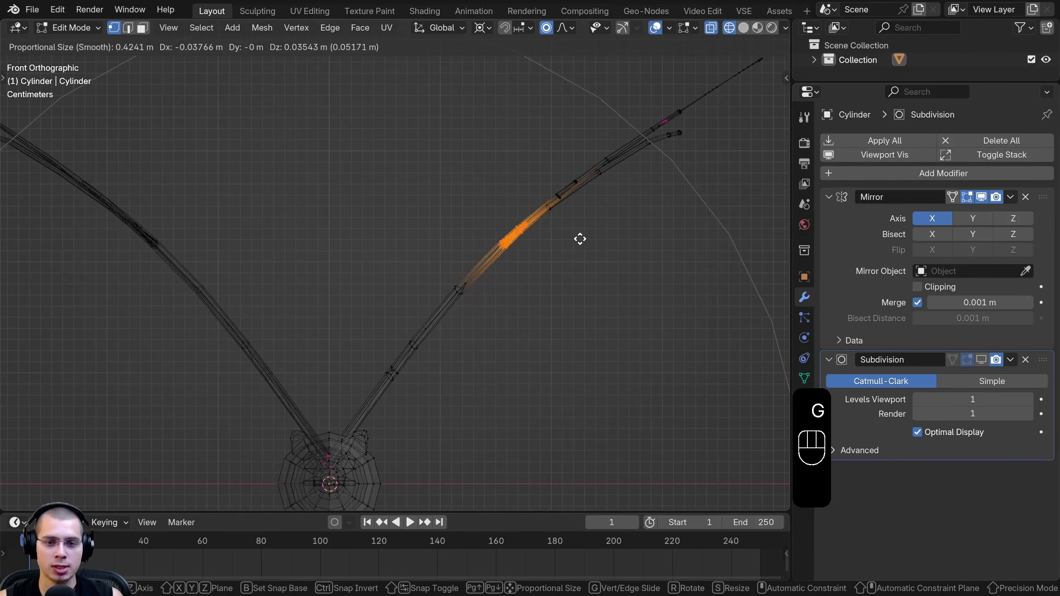
pyautogui.scroll(-1, 572, 233)
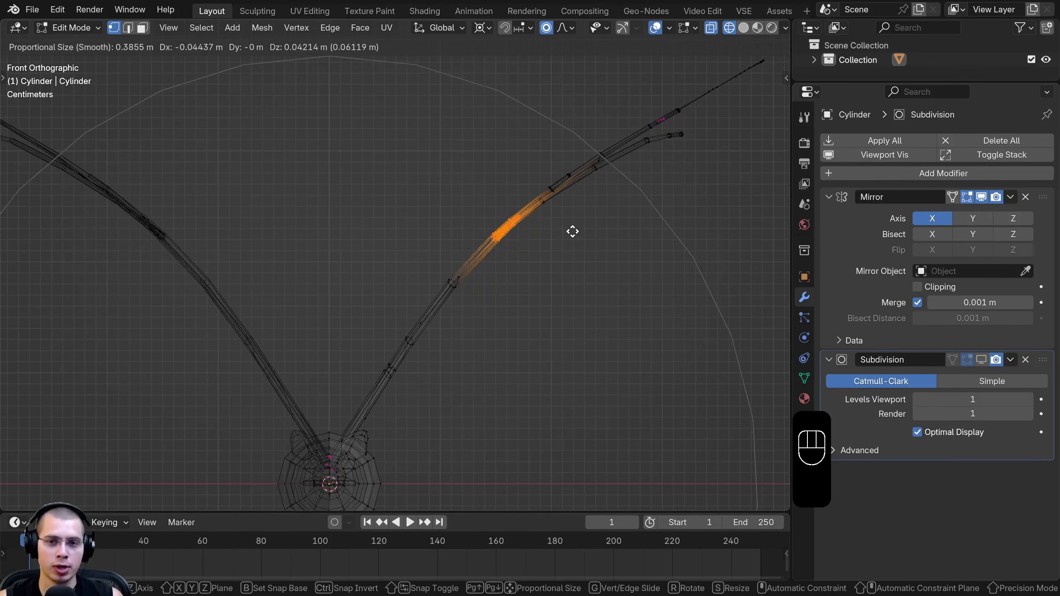
pyautogui.scroll(-1, 569, 228)
pyautogui.click(569, 226)
pyautogui.scroll(-3, 523, 289)
pyautogui.keyDown('shift'); pyautogui.moveTo(523, 289); pyautogui.dragTo(521, 287, button='middle'); pyautogui.keyUp('shift')
pyautogui.press('a')
pyautogui.press('a')
pyautogui.hotkey('ctrl', 'z')
pyautogui.hotkey('ctrl', 'z')
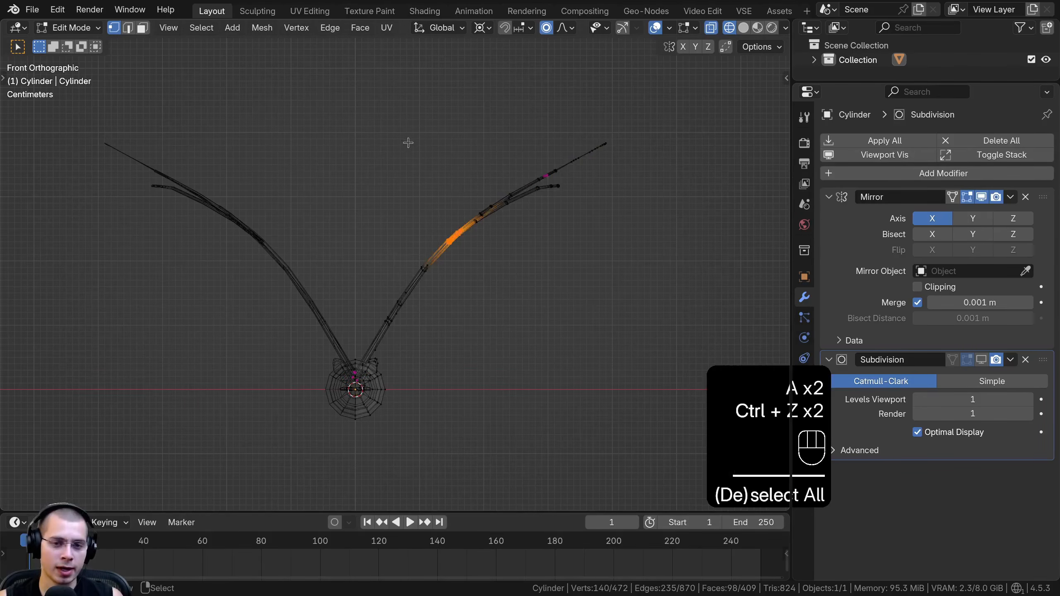
# Raise the proportional editing size to 1.1 m while trying out moves of the wrist vertices, and check the falloff options
pyautogui.press('g')
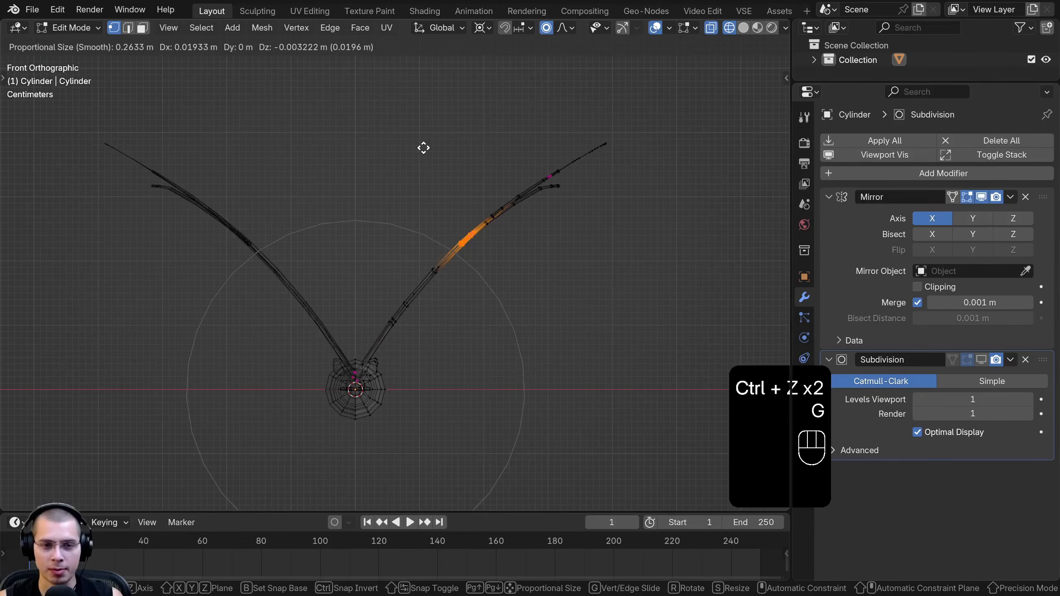
pyautogui.scroll(-3, 423, 150)
pyautogui.scroll(-8, 425, 150)
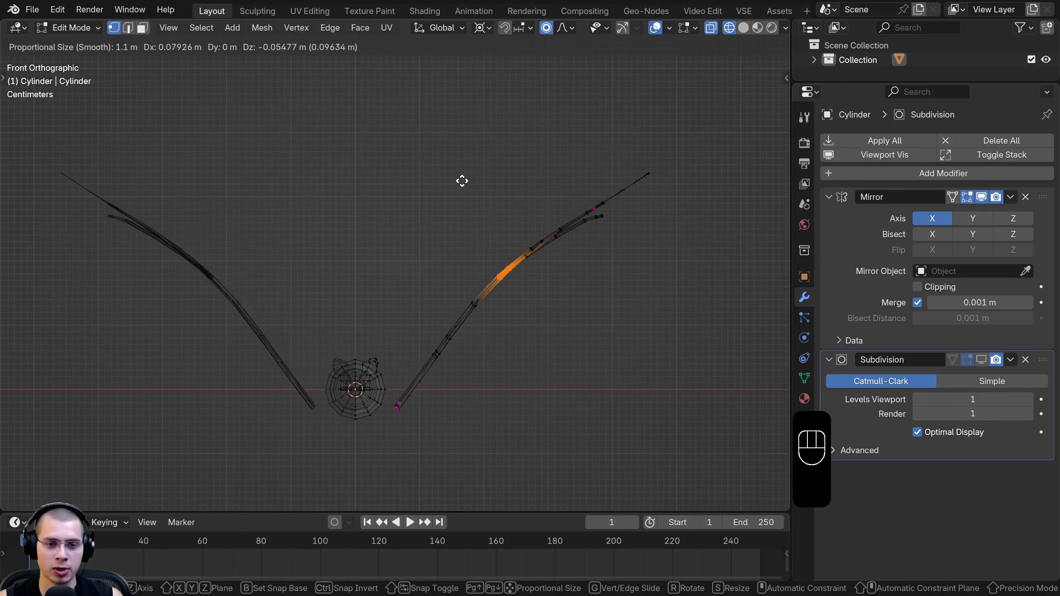
pyautogui.rightClick(429, 151)
pyautogui.press('g')
pyautogui.rightClick(443, 142)
pyautogui.click(564, 28)
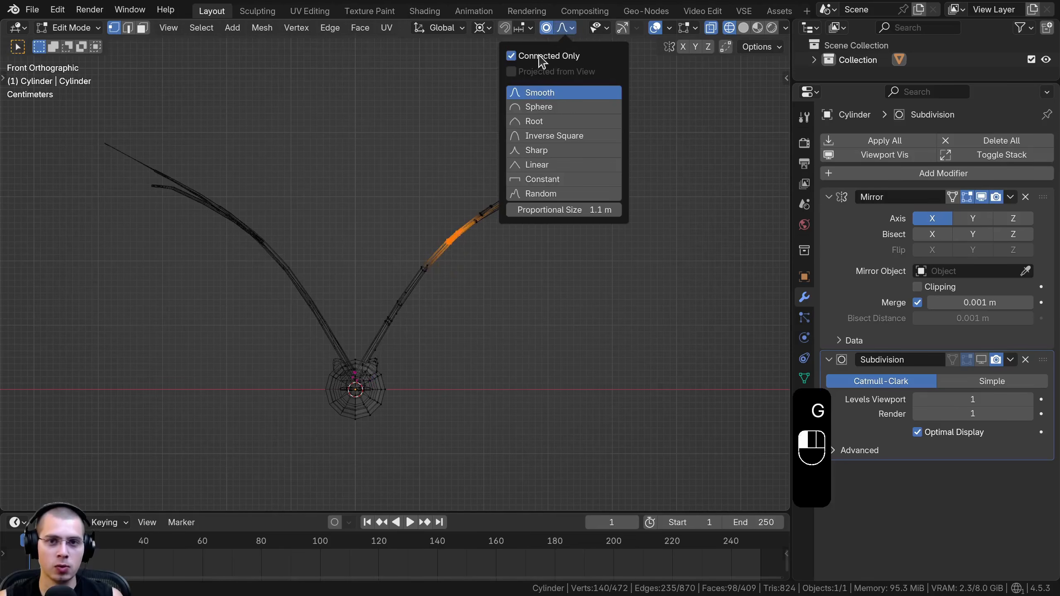
pyautogui.scroll(2, 425, 216)
# Move the wrist vertices in the front view with the 1.1 m proportional size to adjust the bent wing's position
pyautogui.press('g')
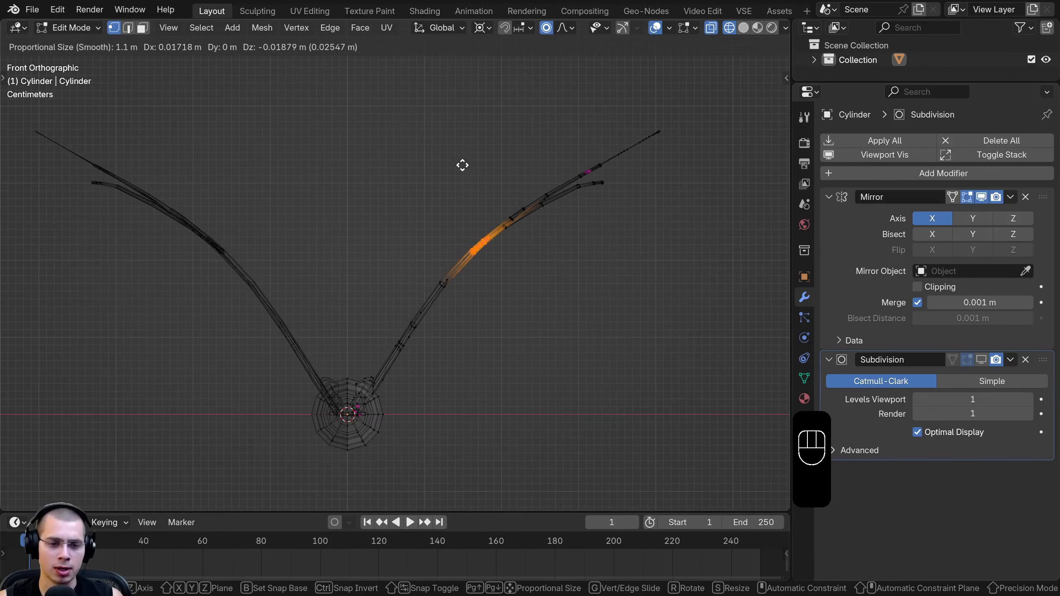
pyautogui.press('r')
pyautogui.click(525, 155)
pyautogui.press('r')
pyautogui.press('g')
pyautogui.click(526, 155)
pyautogui.scroll(3, 387, 215)
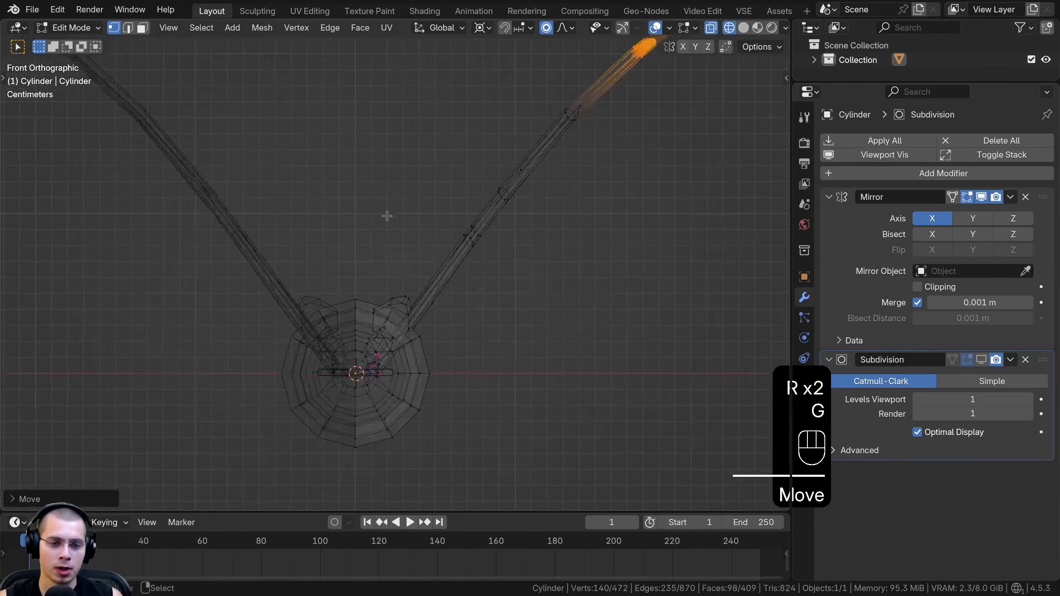
pyautogui.press('g')
pyautogui.scroll(2, 388, 228)
pyautogui.click(337, 355)
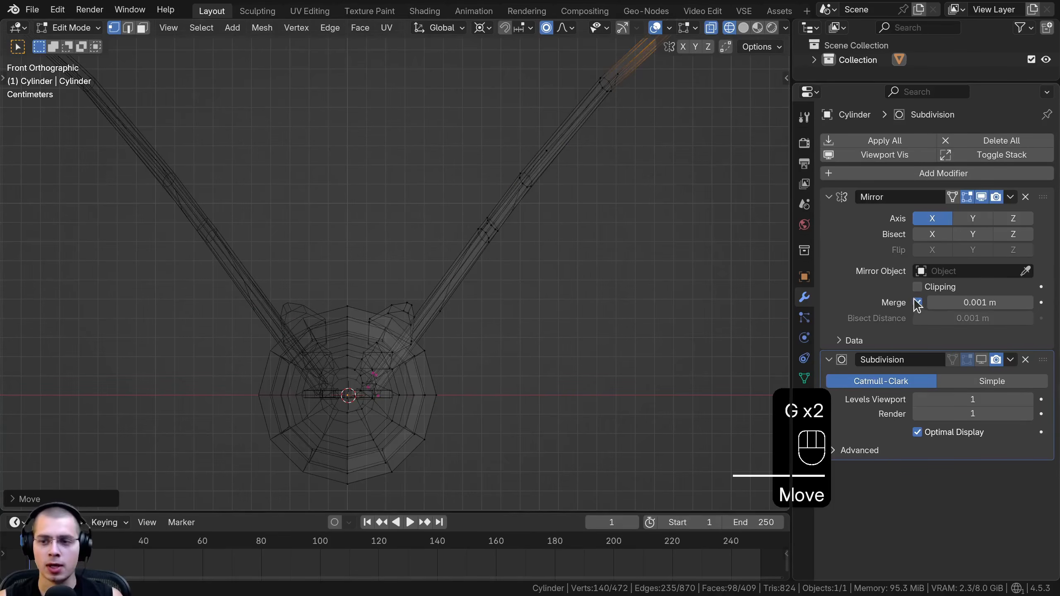
# Turn Clipping back on in the Mirror modifier, switch the viewport to solid shading and clear the selection
pyautogui.scroll(-3, 497, 296)
pyautogui.press('z')
pyautogui.click(565, 296)
pyautogui.moveTo(565, 296)
pyautogui.mouseDown(button='middle')
pyautogui.moveTo(596, 345)
pyautogui.moveTo(589, 334)
pyautogui.mouseUp(button='middle')
pyautogui.scroll(4, 589, 334)
pyautogui.click(588, 334)
# Loop-select the vertex rings around the outer section of the finger bone that sticks out from the wing membrane
pyautogui.keyDown('shift'); pyautogui.moveTo(543, 200); pyautogui.dragTo(449, 299, button='middle'); pyautogui.keyUp('shift')
pyautogui.scroll(4, 448, 299)
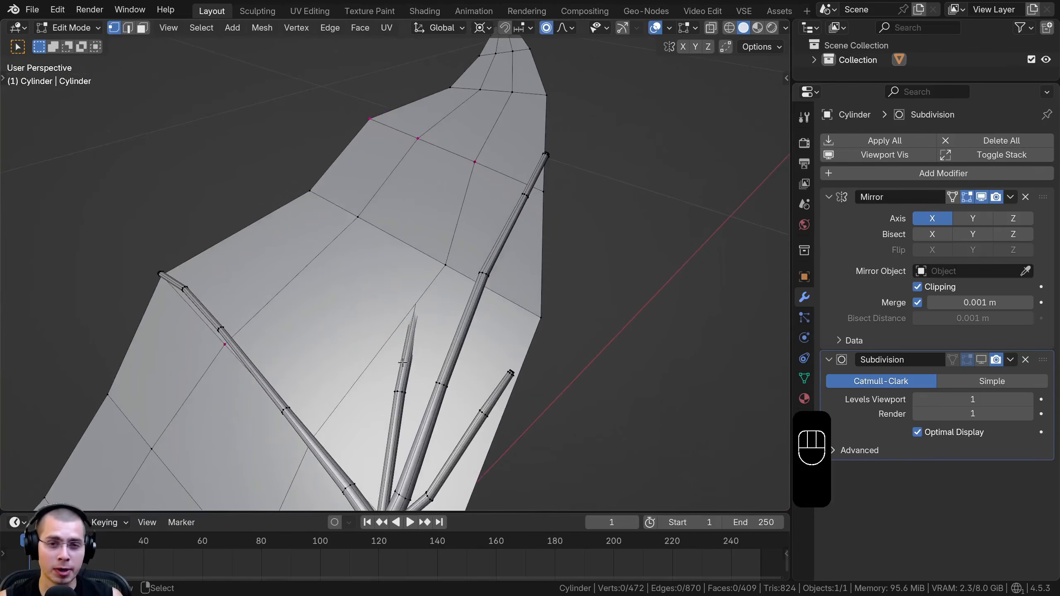
pyautogui.scroll(-2, 424, 387)
pyautogui.keyDown('shift'); pyautogui.moveTo(430, 334); pyautogui.dragTo(444, 246, button='middle'); pyautogui.keyUp('shift')
pyautogui.moveTo(444, 247); pyautogui.dragTo(272, 231, button='middle')
pyautogui.scroll(5, 273, 230)
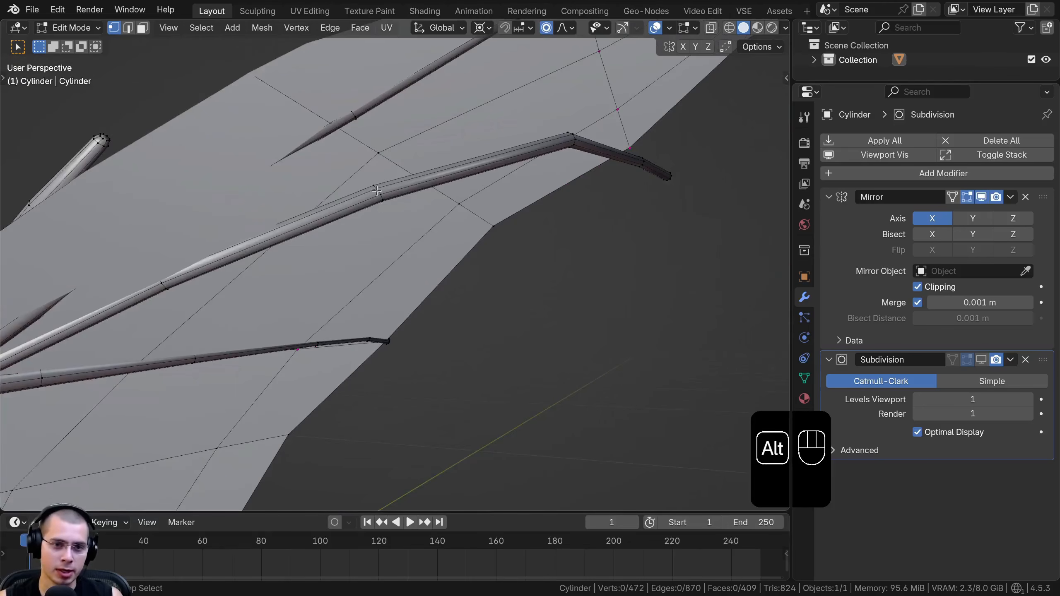
pyautogui.keyDown('alt'); pyautogui.keyDown('shift'); pyautogui.click(377, 190); pyautogui.keyUp('shift'); pyautogui.keyUp('alt')
pyautogui.moveTo(377, 190); pyautogui.dragTo(489, 263, button='middle')
pyautogui.keyDown('alt'); pyautogui.keyDown('shift'); pyautogui.click(513, 218); pyautogui.keyUp('shift'); pyautogui.keyUp('alt')
pyautogui.keyDown('shift'); pyautogui.moveTo(513, 218); pyautogui.dragTo(357, 263, button='middle'); pyautogui.keyUp('shift')
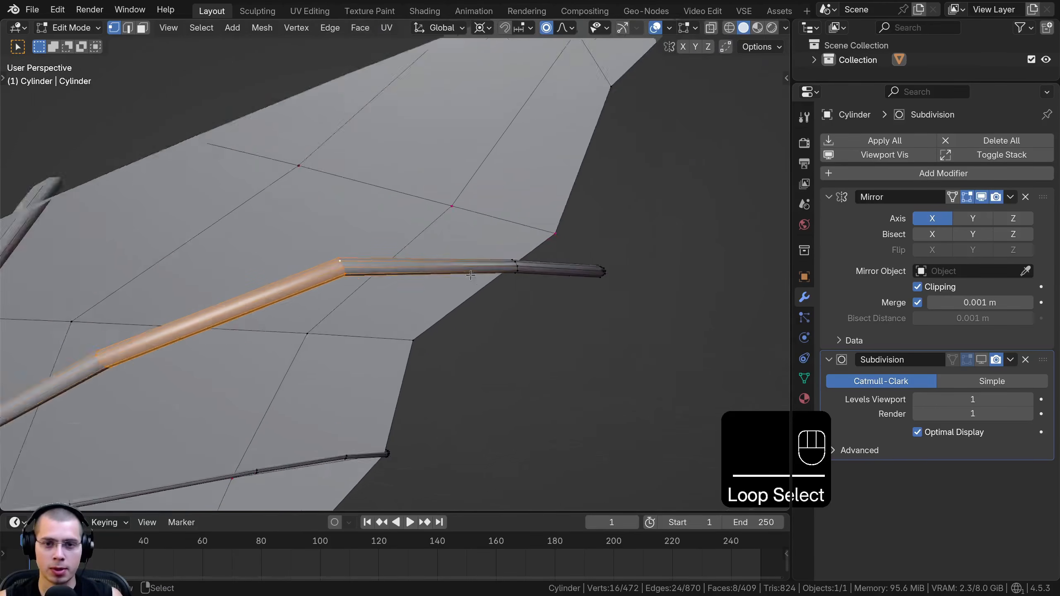
# Add the finger bone's tip vertices to the selection with a box selection in wireframe shading, then return to solid shading
pyautogui.scroll(2, 411, 261)
pyautogui.keyDown('alt'); pyautogui.keyDown('shift'); pyautogui.click(537, 266); pyautogui.keyUp('shift'); pyautogui.keyUp('alt')
pyautogui.hotkey('ctrl', 'z')
pyautogui.press('z')
pyautogui.press('b')
pyautogui.moveTo(667, 246); pyautogui.dragTo(475, 287)
pyautogui.press('z')
# Try moving the selected finger end with proportional editing, then turn proportional editing off
pyautogui.scroll(-5, 476, 287)
pyautogui.moveTo(533, 294); pyautogui.dragTo(518, 298, button='middle')
pyautogui.keyDown('shift'); pyautogui.moveTo(518, 297); pyautogui.dragTo(461, 289, button='middle'); pyautogui.keyUp('shift')
pyautogui.press('g')
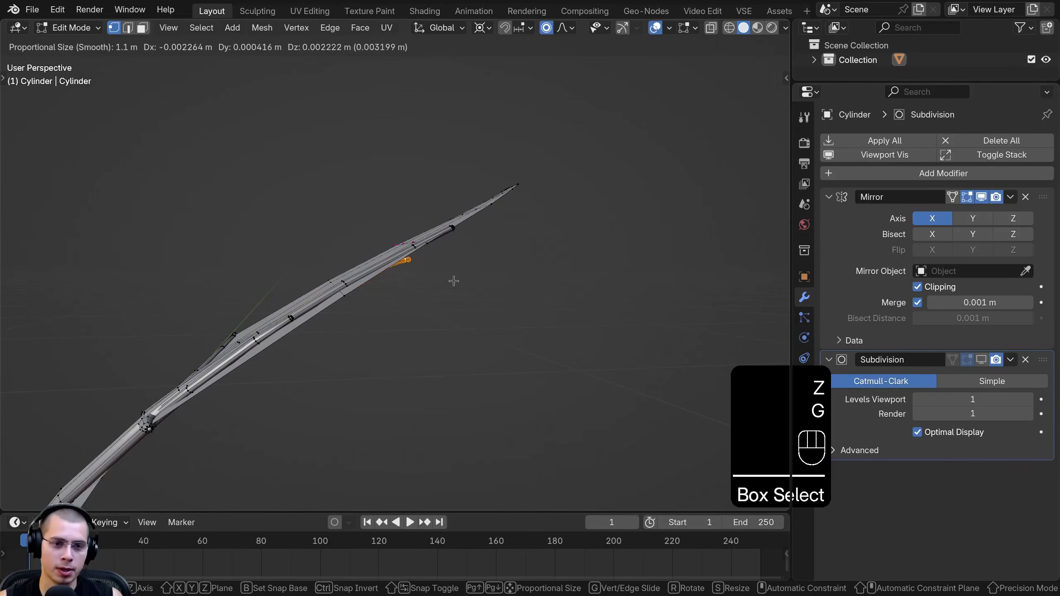
pyautogui.click(455, 279)
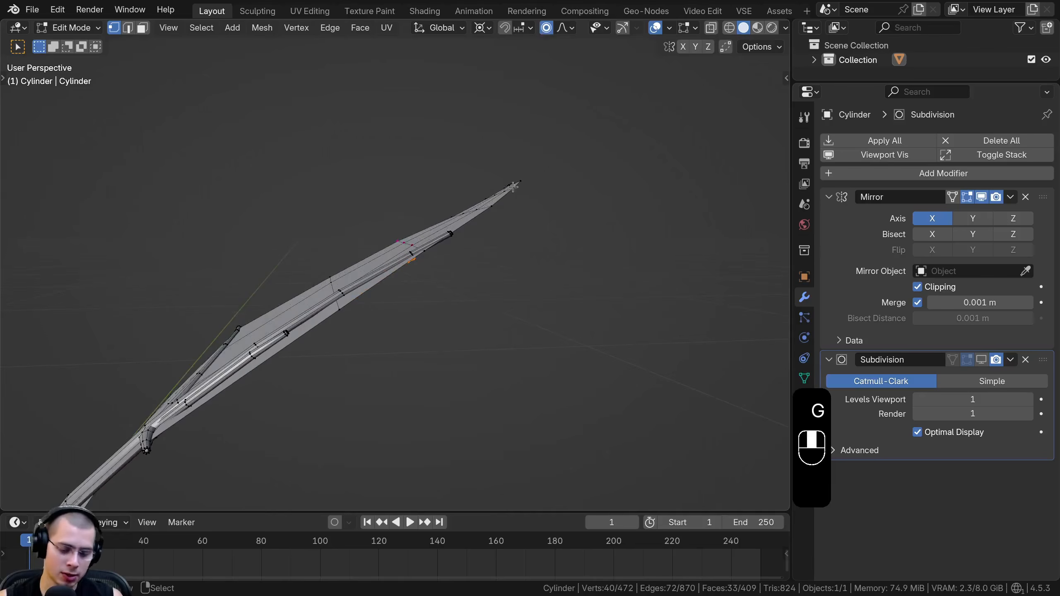
pyautogui.press('o')
# Rotate the selected finger end slightly and set the transform pivot point to Median Point
pyautogui.scroll(3, 505, 216)
pyautogui.press('r')
pyautogui.click(504, 240)
pyautogui.press('g')
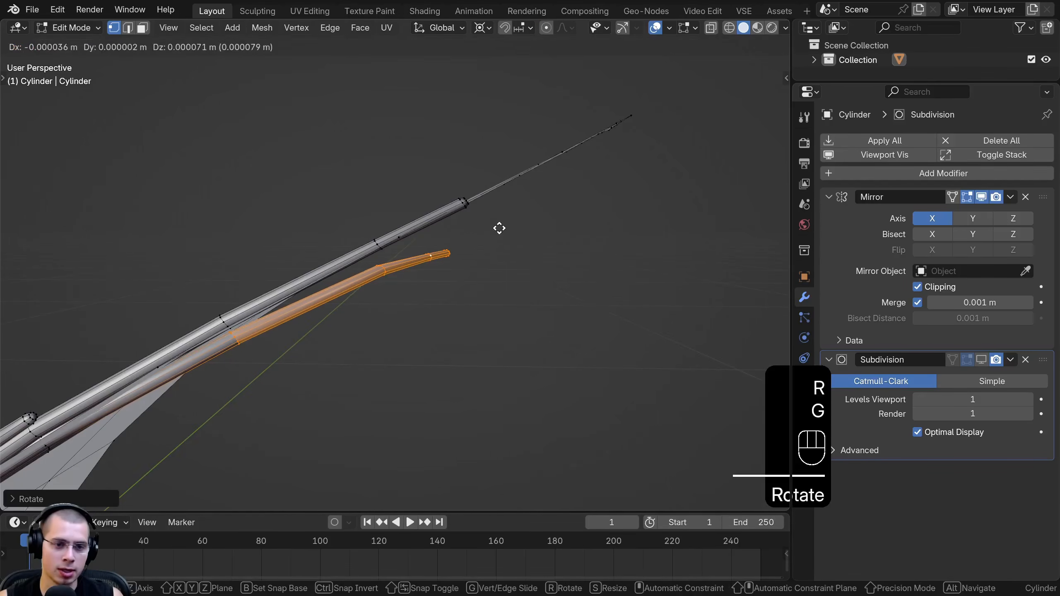
pyautogui.rightClick(499, 229)
pyautogui.click(485, 31)
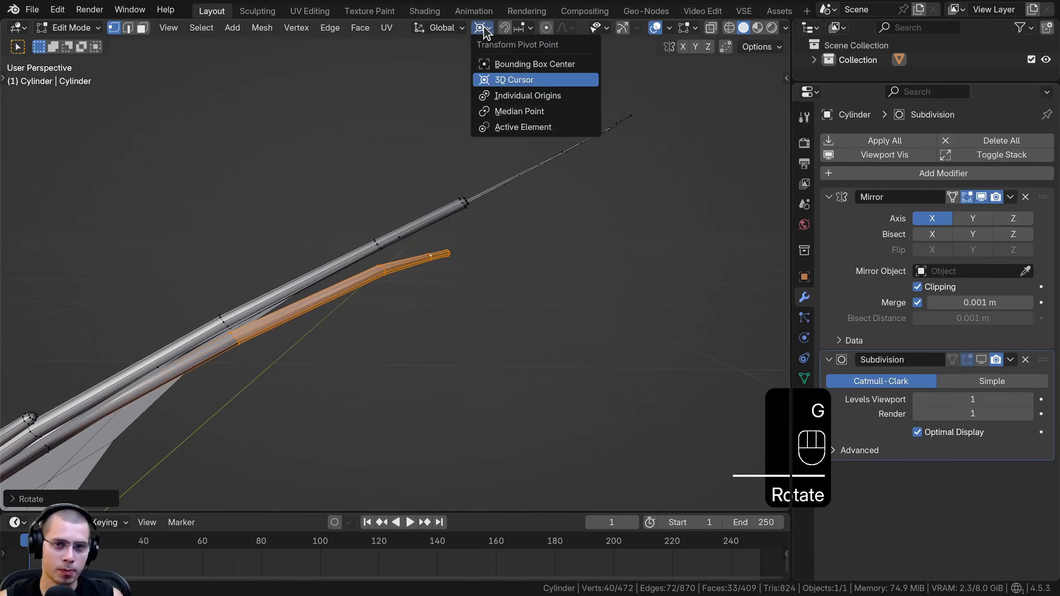
pyautogui.click(504, 112)
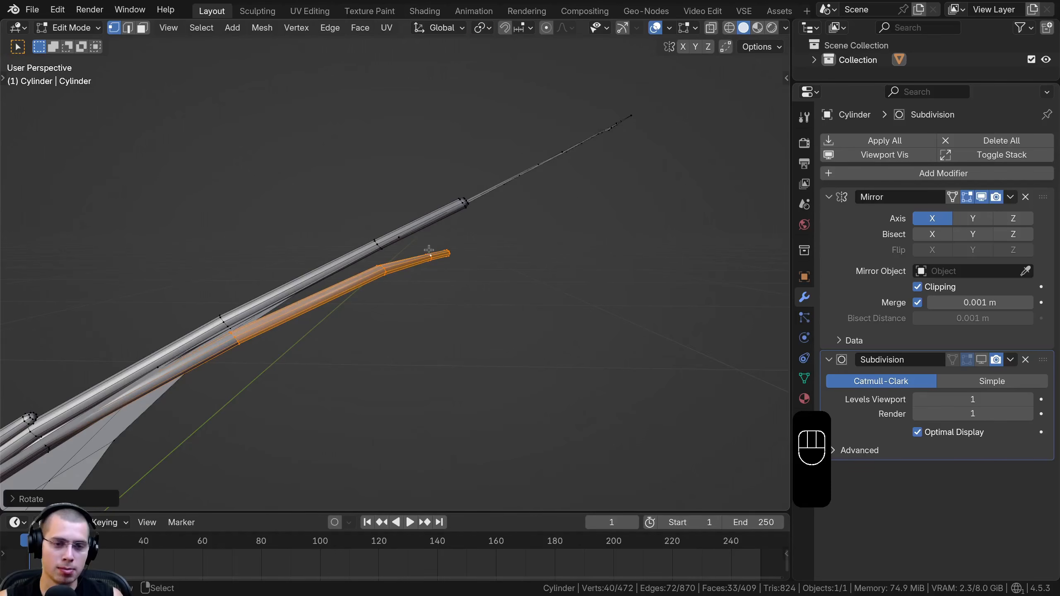
# Rotate and move the finger end so that it lies along the wing membrane, then return to Object Mode
pyautogui.press('r')
pyautogui.click(508, 246)
pyautogui.press('g')
pyautogui.click(494, 233)
pyautogui.moveTo(495, 232); pyautogui.dragTo(632, 344, button='middle')
pyautogui.press('g')
pyautogui.click(510, 264)
pyautogui.press('g')
pyautogui.click(522, 290)
pyautogui.press('Tab')
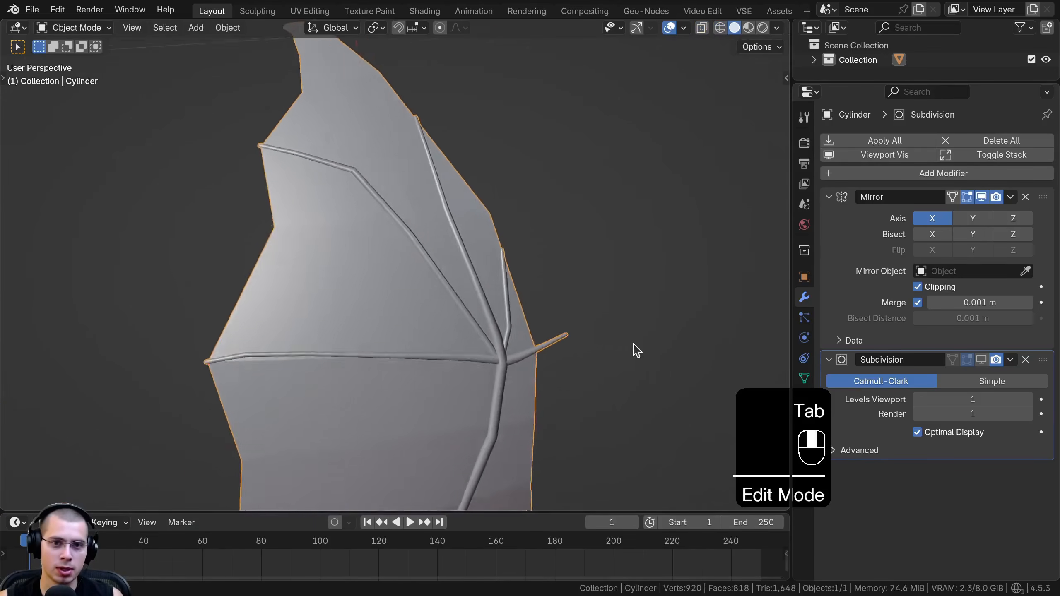
# Apply Shade Smooth to the whole bat
pyautogui.scroll(-3, 585, 354)
pyautogui.hotkey('alt', 'a')
pyautogui.moveTo(545, 360); pyautogui.dragTo(492, 395, button='middle')
pyautogui.scroll(3, 480, 335)
pyautogui.rightClick(454, 262)
pyautogui.click(457, 267)
pyautogui.moveTo(457, 267); pyautogui.dragTo(307, 195, button='middle')
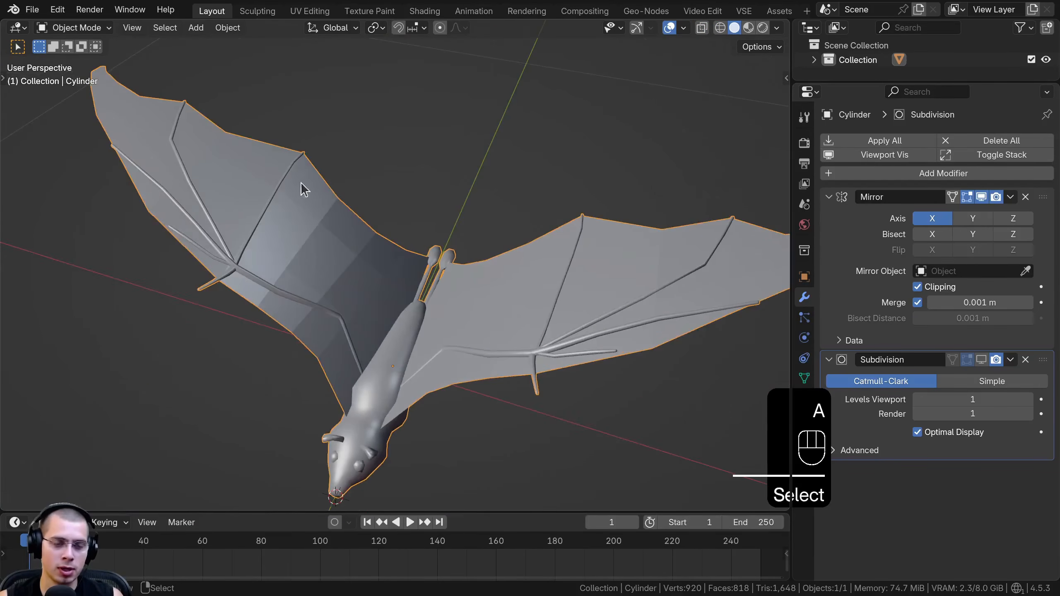
pyautogui.press('w')
pyautogui.click(313, 231)
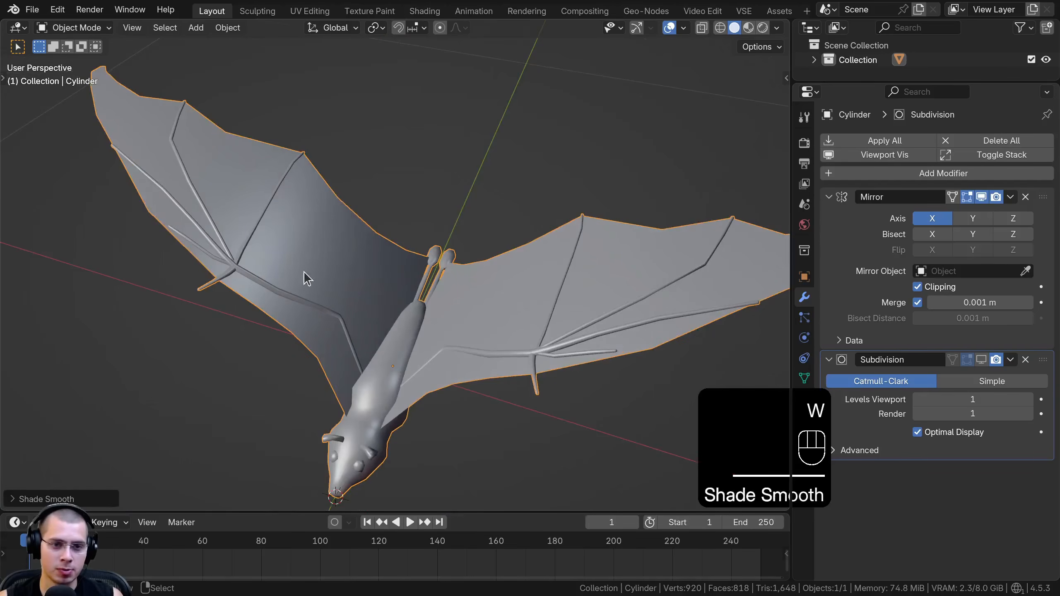
# Enter Edit Mode in wireframe shading and box-select the hind legs at the rear of the bat's body
pyautogui.scroll(-4, 317, 271)
pyautogui.hotkey('alt', 'a')
pyautogui.moveTo(370, 279); pyautogui.dragTo(337, 283, button='middle')
pyautogui.scroll(4, 388, 332)
pyautogui.rightClick(434, 326)
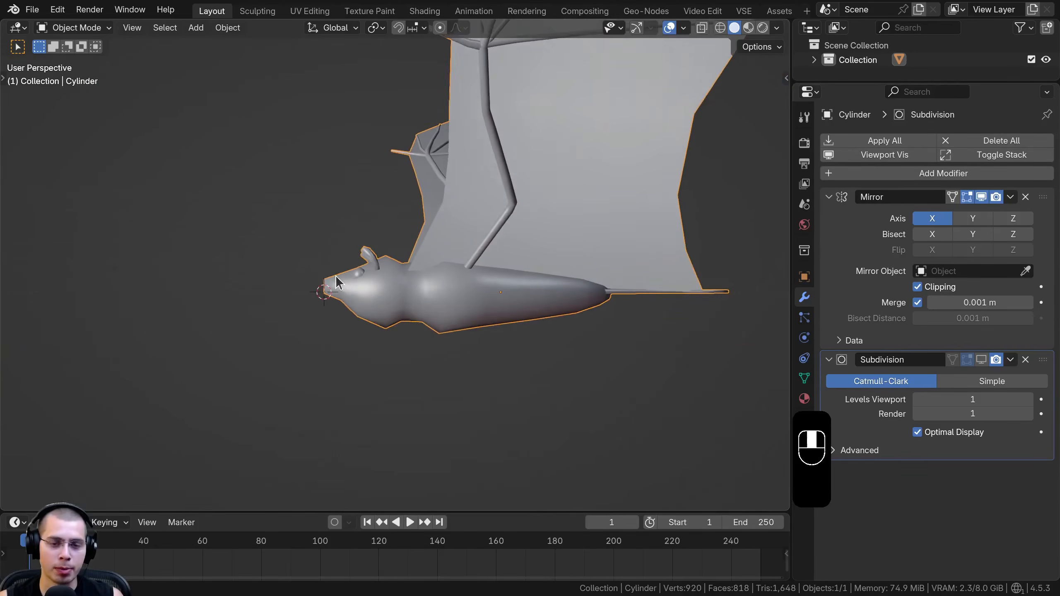
pyautogui.moveTo(702, 300); pyautogui.dragTo(461, 300, button='middle')
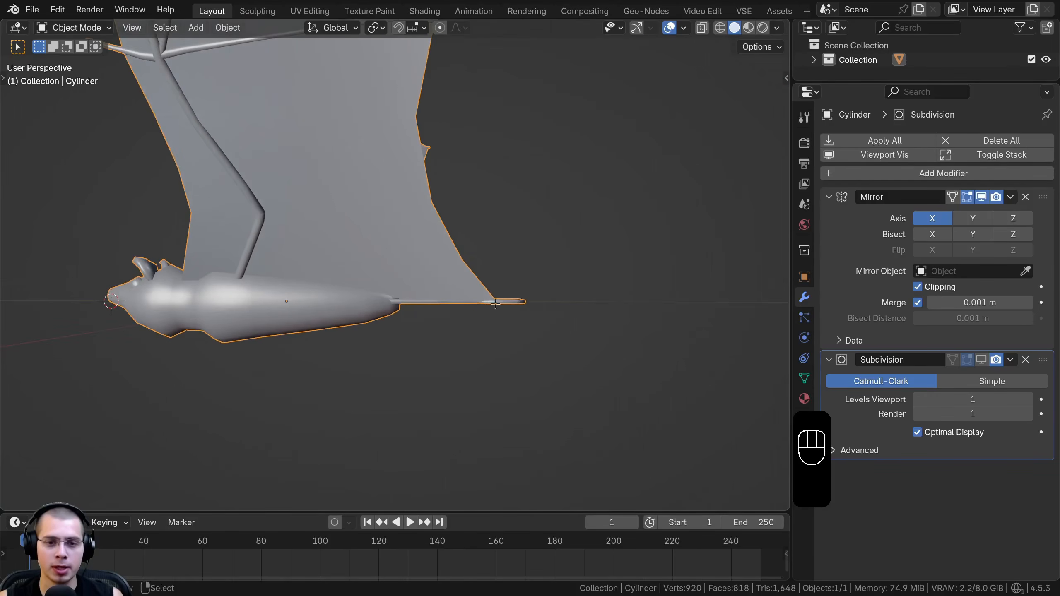
pyautogui.press('Tab')
pyautogui.press('z')
pyautogui.click(329, 316)
pyautogui.press('a')
pyautogui.press('a')
pyautogui.press('a')
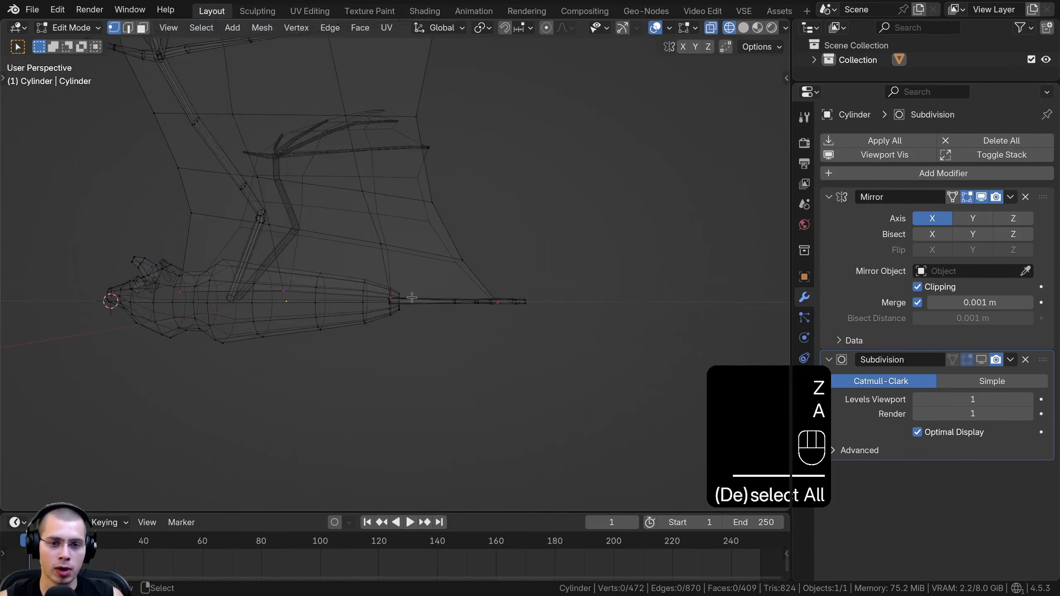
pyautogui.press('b')
pyautogui.moveTo(395, 264); pyautogui.dragTo(587, 330)
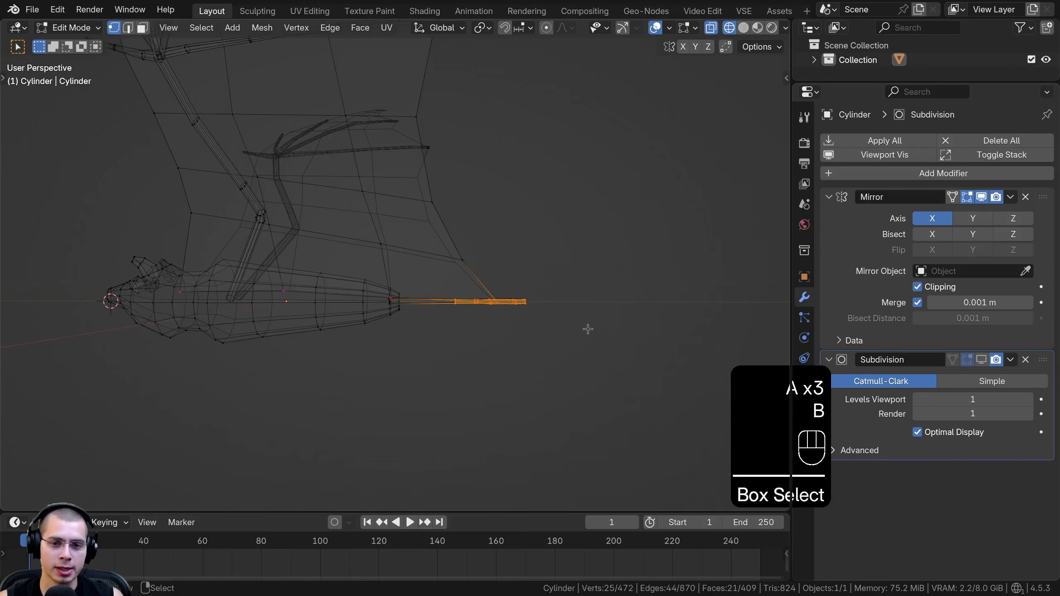
# Enable proportional editing and rotate the hind legs upward by about 8 degrees with a proportional size of 0.20 m
pyautogui.press('r')
pyautogui.rightClick(594, 279)
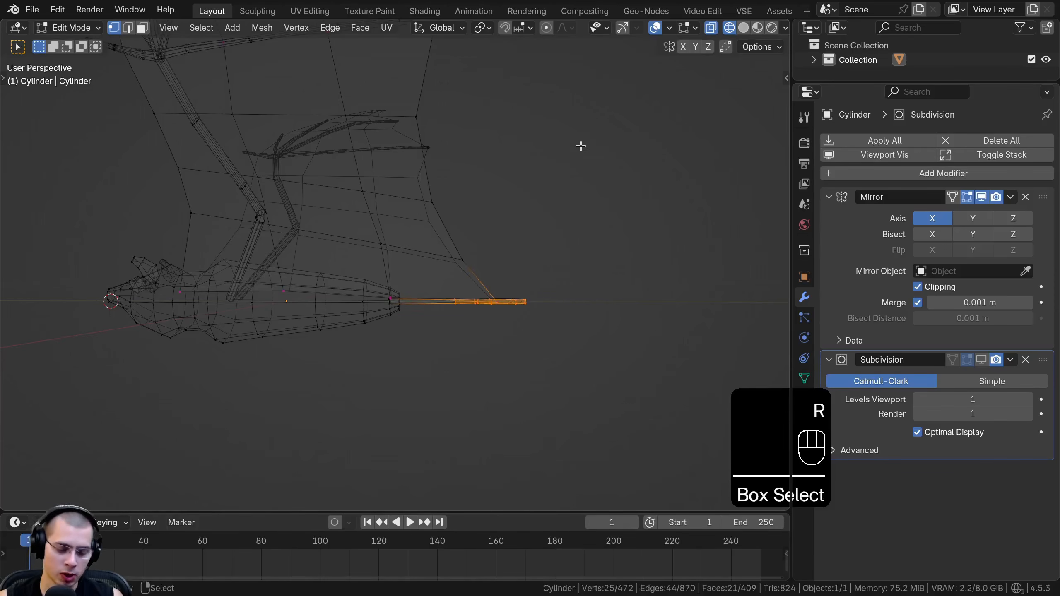
pyautogui.press('o')
pyautogui.press('r')
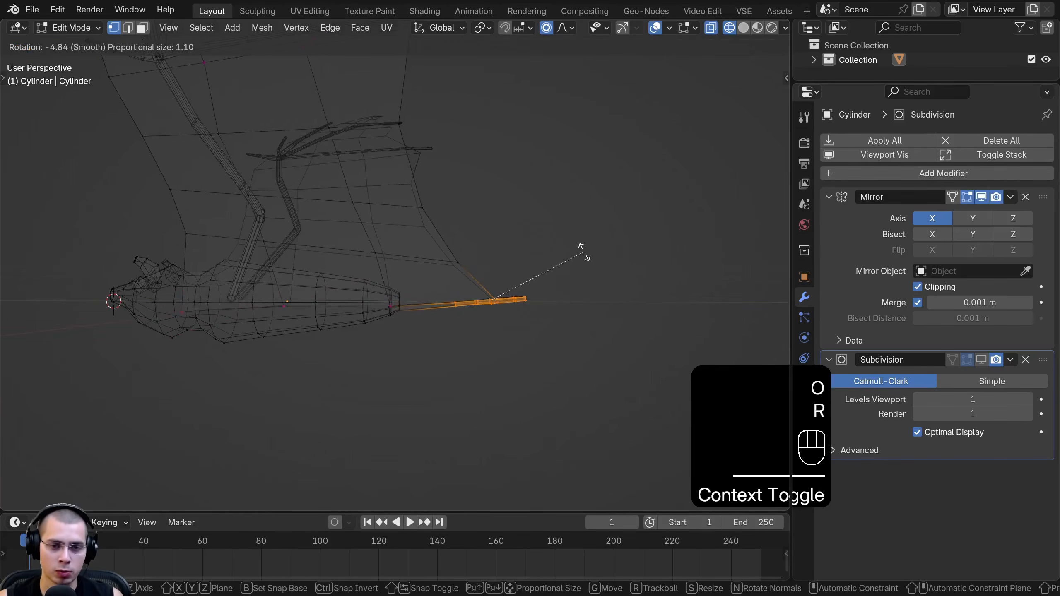
pyautogui.scroll(5, 580, 242)
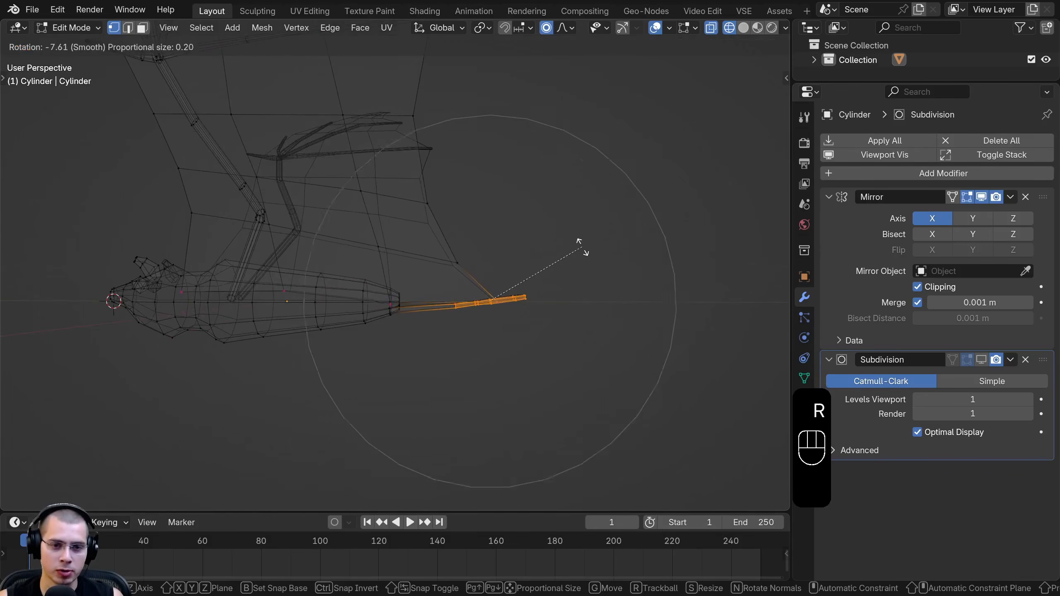
pyautogui.click(583, 241)
# Move and rotate the hind legs further upward in small amounts with the proportional size reduced to about 0.12 m
pyautogui.press('g')
pyautogui.scroll(1, 576, 227)
pyautogui.click(576, 226)
pyautogui.press('r')
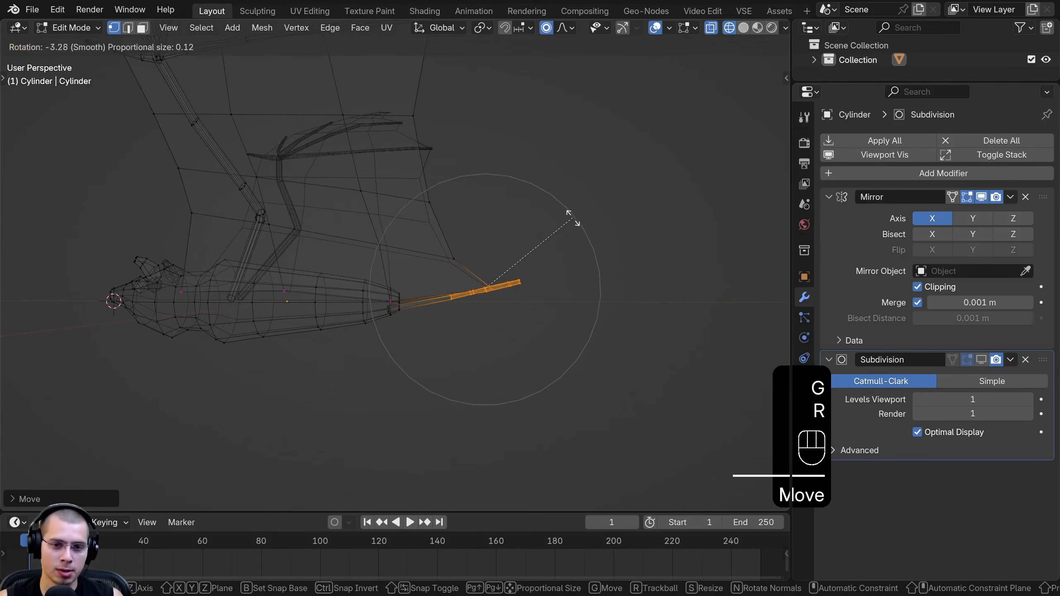
pyautogui.click(564, 212)
pyautogui.press('g')
pyautogui.click(580, 207)
# Inspect the raised legs and the body in solid shading in Object Mode, then return to Edit Mode near the head
pyautogui.press('z')
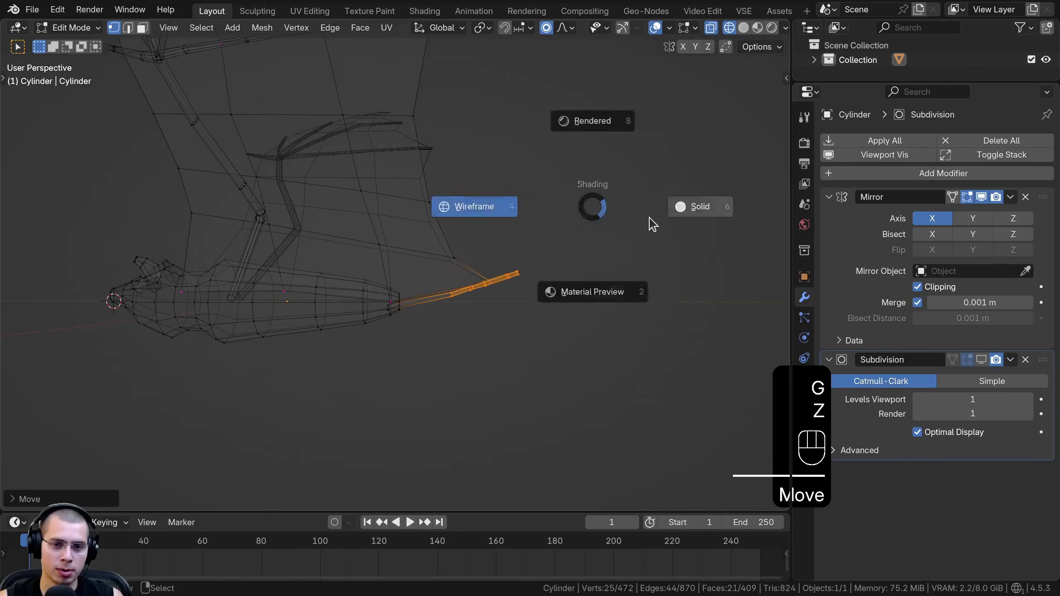
pyautogui.click(668, 213)
pyautogui.press('Tab')
pyautogui.moveTo(478, 287)
pyautogui.mouseDown(button='middle')
pyautogui.moveTo(480, 303)
pyautogui.moveTo(300, 284)
pyautogui.moveTo(592, 208)
pyautogui.moveTo(429, 238)
pyautogui.moveTo(444, 267)
pyautogui.mouseUp(button='middle')
pyautogui.scroll(2, 429, 238)
pyautogui.moveTo(444, 267); pyautogui.dragTo(503, 184, button='middle')
pyautogui.press('Tab')
pyautogui.moveTo(503, 183); pyautogui.dragTo(512, 152, button='middle')
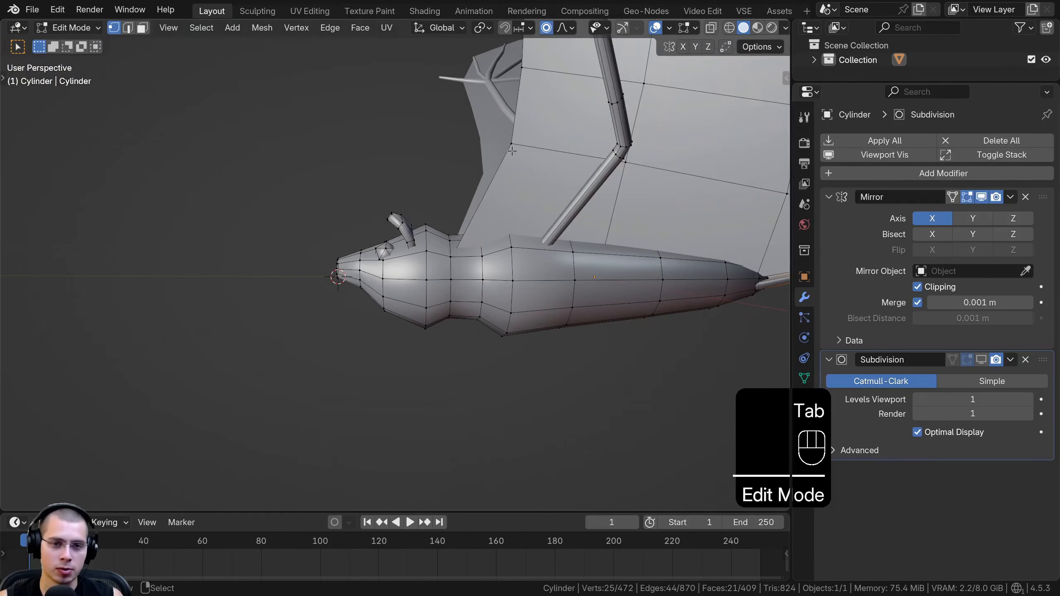
# Box-select the bat's head in wireframe shading and rotate it slightly upward with a proportional size of about 0.08 m
pyautogui.press('z')
pyautogui.click(349, 151)
pyautogui.press('a')
pyautogui.press('a')
pyautogui.press('a')
pyautogui.moveTo(262, 94); pyautogui.dragTo(434, 367)
pyautogui.press('r')
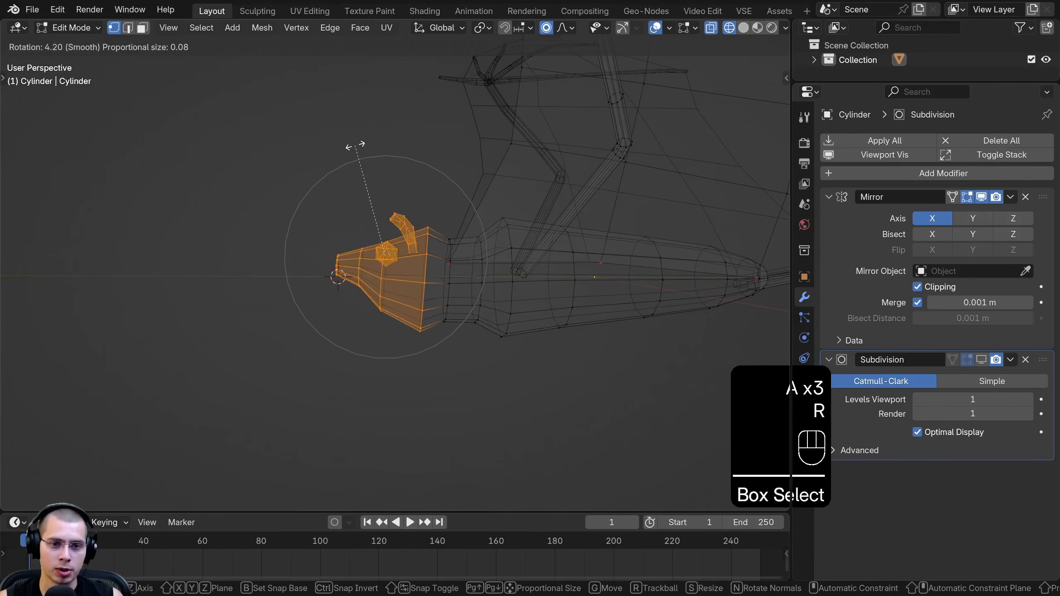
pyautogui.click(364, 142)
# Raise the head further with small alternating moves and rotations, and return to solid shading in Object Mode
pyautogui.press('g')
pyautogui.click(367, 130)
pyautogui.press('r')
pyautogui.click(367, 123)
pyautogui.press('g')
pyautogui.click(367, 118)
pyautogui.press('r')
pyautogui.click(370, 117)
pyautogui.click(370, 116)
pyautogui.press('z')
pyautogui.click(420, 121)
pyautogui.press('Tab')
pyautogui.scroll(-2, 398, 212)
pyautogui.moveTo(271, 184)
pyautogui.mouseDown(button='middle')
pyautogui.moveTo(398, 213)
pyautogui.moveTo(571, 291)
pyautogui.moveTo(553, 277)
pyautogui.moveTo(520, 289)
pyautogui.mouseUp(button='middle')
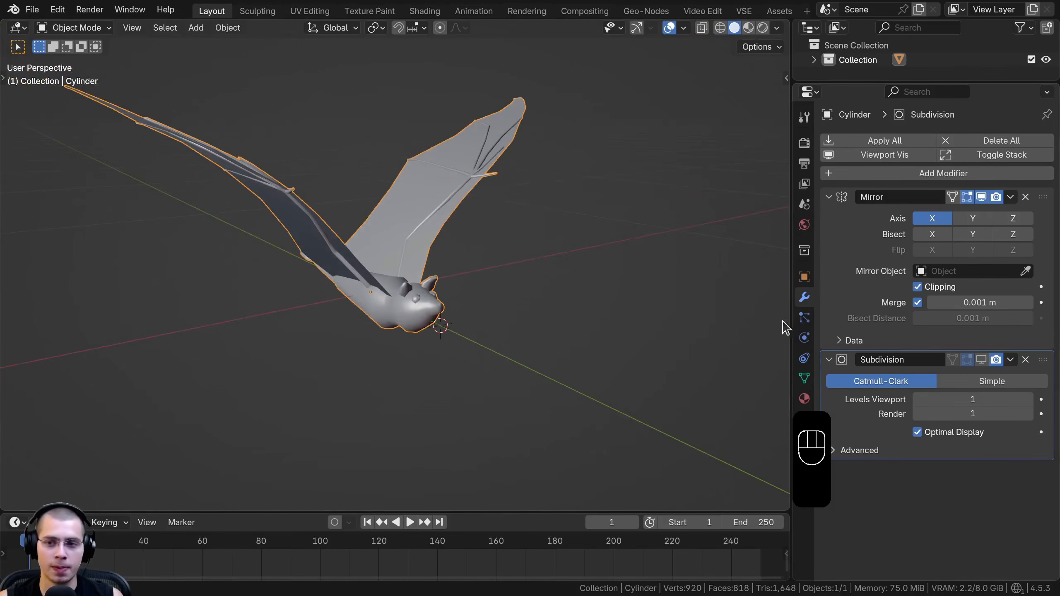
# Add a Basis shape key and a second shape key to the bat mesh
pyautogui.click(804, 378)
pyautogui.moveTo(792, 376); pyautogui.dragTo(773, 377)
pyautogui.click(818, 184)
pyautogui.click(818, 184)
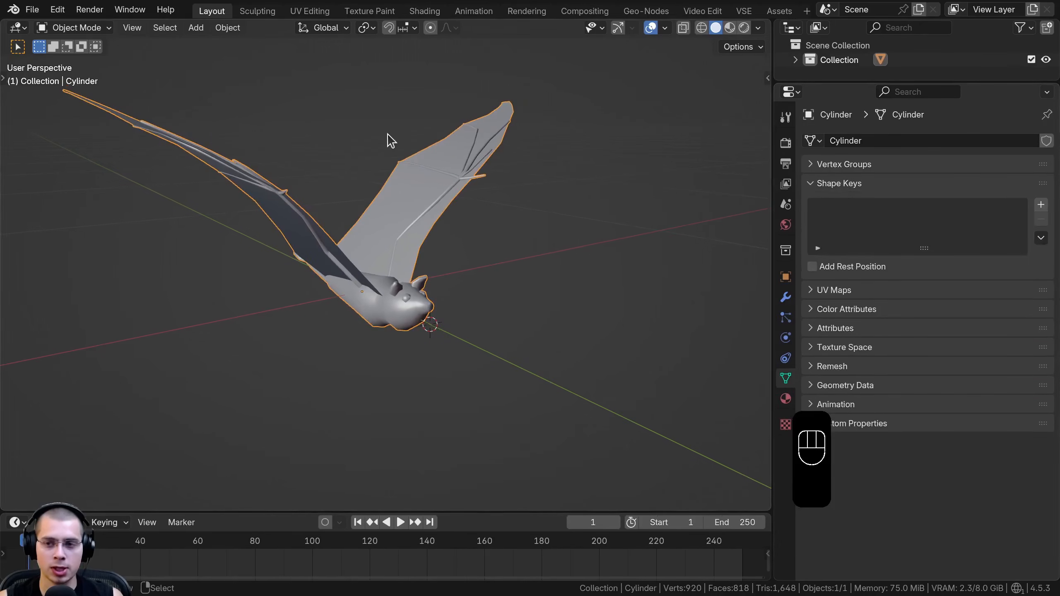
pyautogui.click(1041, 205)
pyautogui.moveTo(333, 201); pyautogui.dragTo(328, 202, button='middle')
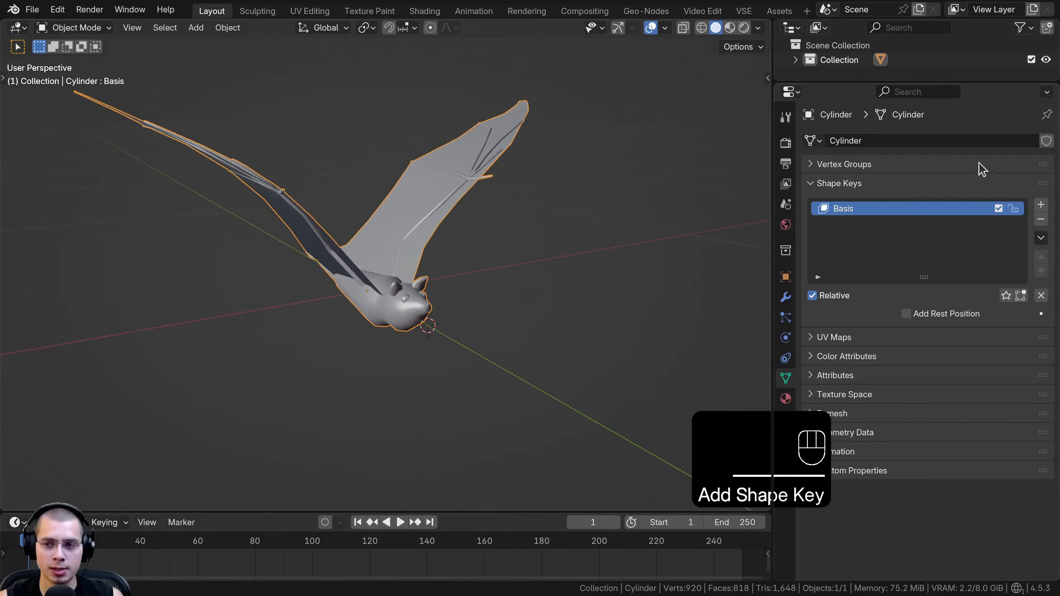
pyautogui.click(1041, 206)
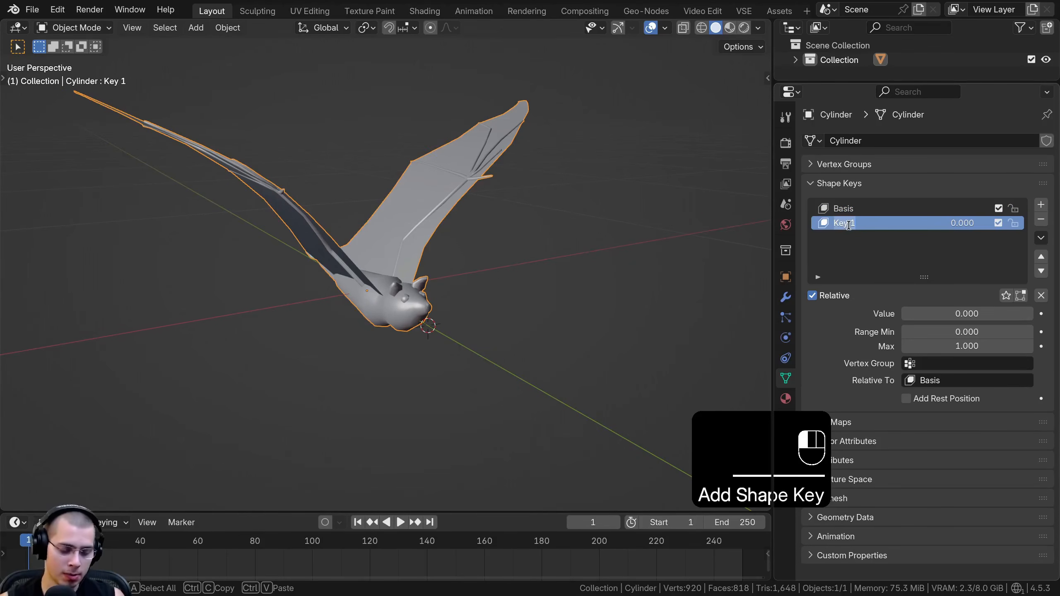
# Rename the second shape key as Flapping
pyautogui.doubleClick(849, 223)
pyautogui.write('Fl')
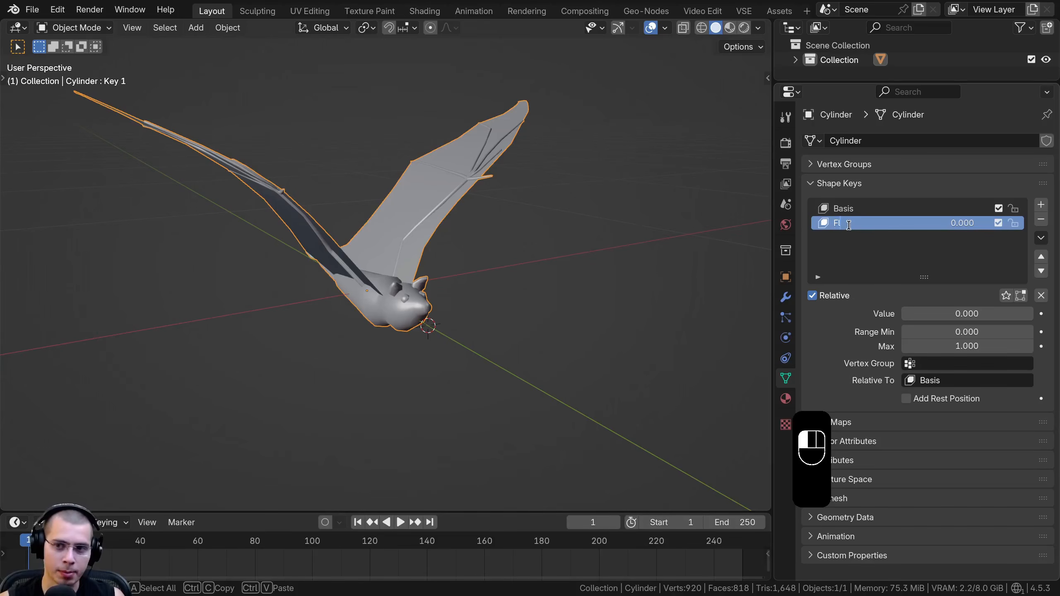
pyautogui.write('app')
pyautogui.write('ing')
pyautogui.press('Return')
pyautogui.moveTo(761, 278); pyautogui.dragTo(751, 279, button='middle')
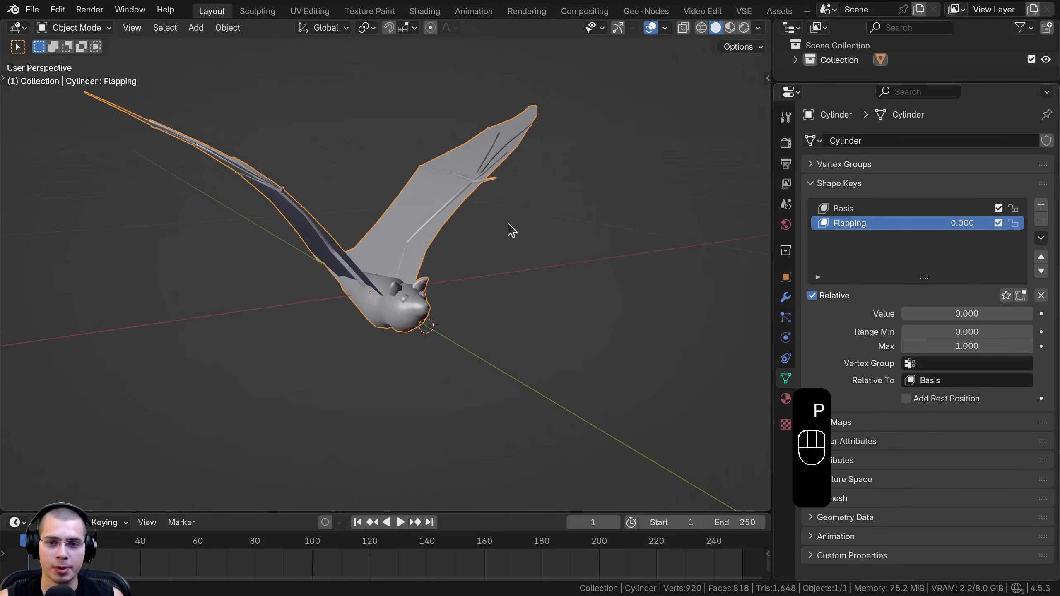
# Edit the Flapping shape key in right side view, rotating and moving the head downward with a proportional size of about 0.10 m
pyautogui.moveTo(518, 228); pyautogui.dragTo(499, 230, button='middle')
pyautogui.press('Tab')
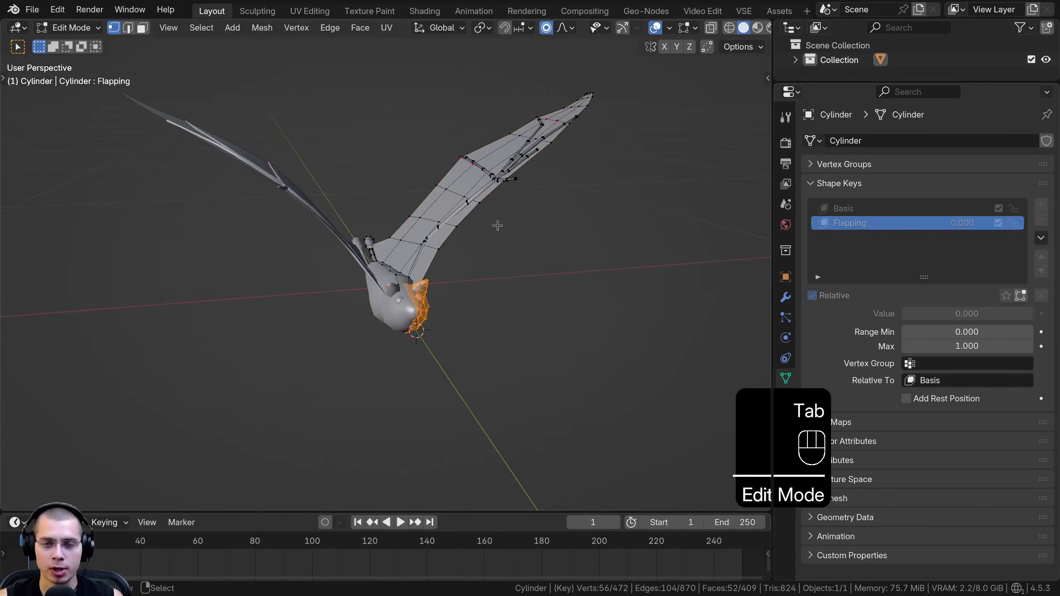
pyautogui.press('KP_3')
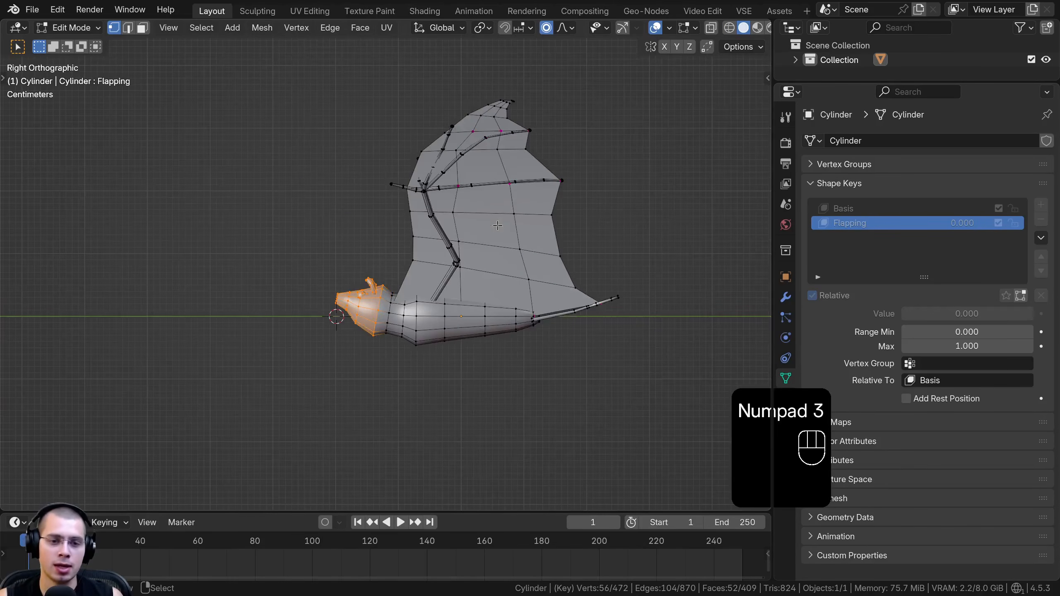
pyautogui.scroll(6, 392, 300)
pyautogui.keyDown('shift'); pyautogui.moveTo(489, 386); pyautogui.dragTo(475, 296, button='middle'); pyautogui.keyUp('shift')
pyautogui.scroll(-1, 478, 295)
pyautogui.press('r')
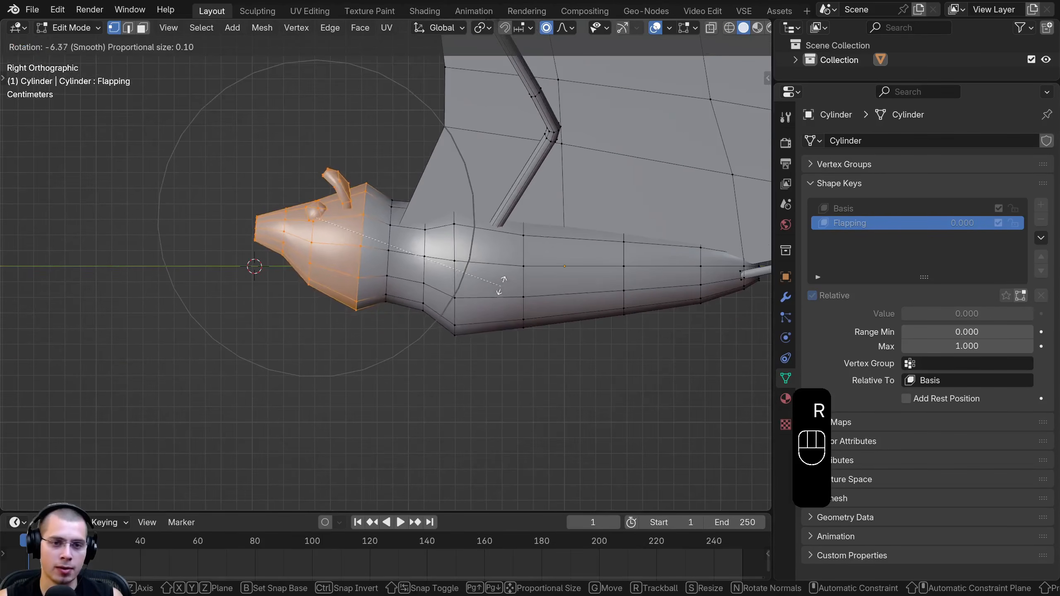
pyautogui.click(505, 261)
pyautogui.press('g')
pyautogui.click(490, 283)
pyautogui.press('r')
pyautogui.click(479, 245)
# Lower the head slightly further with the proportional size reduced to about 0.08 m
pyautogui.press('g')
pyautogui.scroll(2, 478, 252)
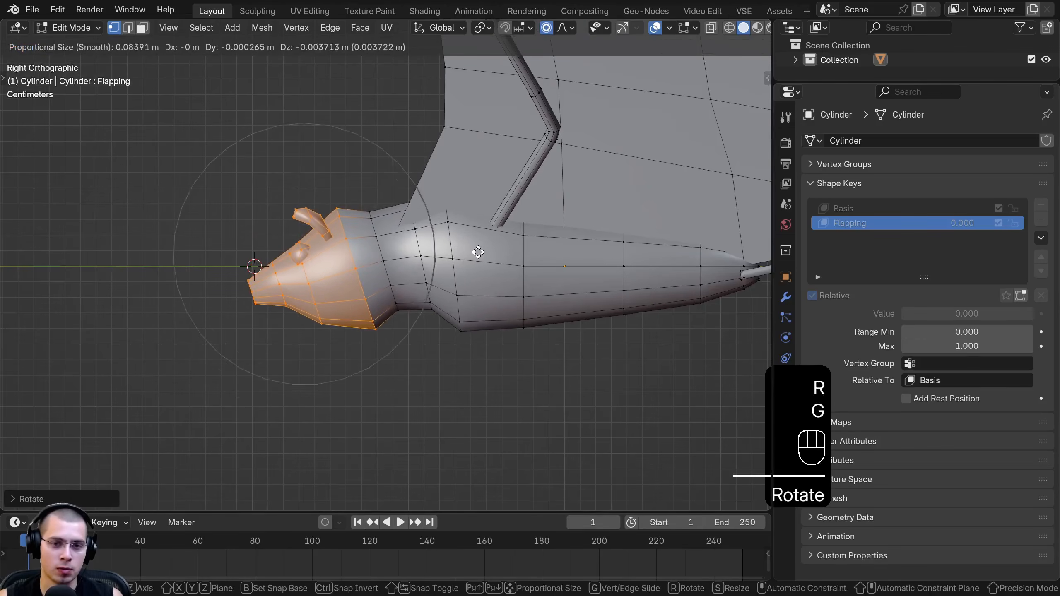
pyautogui.rightClick(480, 252)
pyautogui.keyDown('alt'); pyautogui.rightClick(457, 273); pyautogui.keyUp('alt')
pyautogui.press('g')
pyautogui.click(458, 279)
# Box-select the hind legs in wireframe shading and rotate them downward with a proportional size of about 0.06 m
pyautogui.keyDown('shift'); pyautogui.moveTo(752, 247); pyautogui.dragTo(473, 261, button='middle'); pyautogui.keyUp('shift')
pyautogui.press('z')
pyautogui.click(365, 265)
pyautogui.press('a')
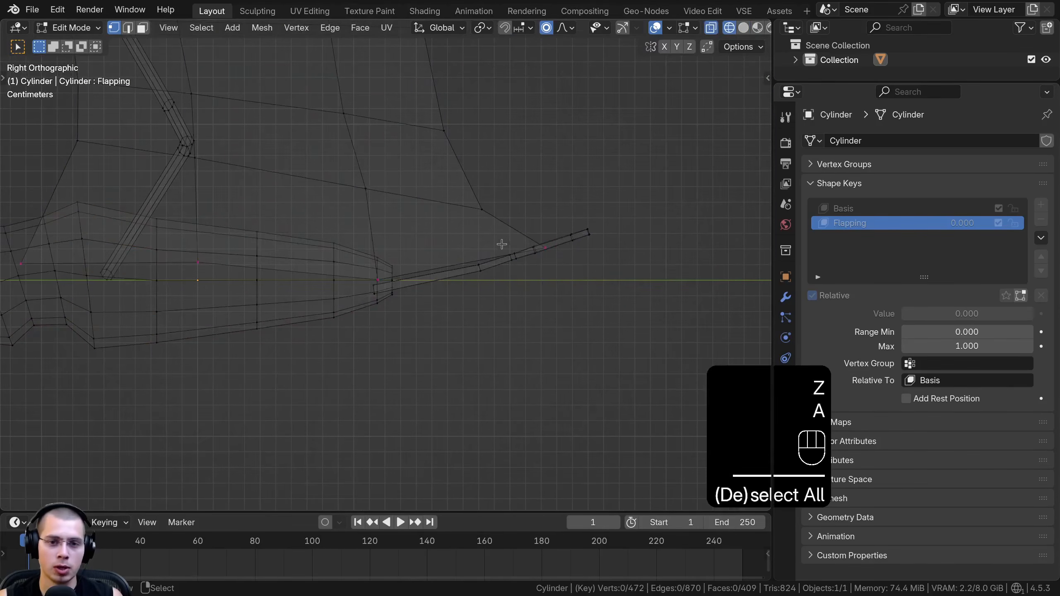
pyautogui.moveTo(462, 227); pyautogui.dragTo(703, 350)
pyautogui.keyDown('shift'); pyautogui.moveTo(606, 254); pyautogui.dragTo(589, 255, button='middle'); pyautogui.keyUp('shift')
pyautogui.press('r')
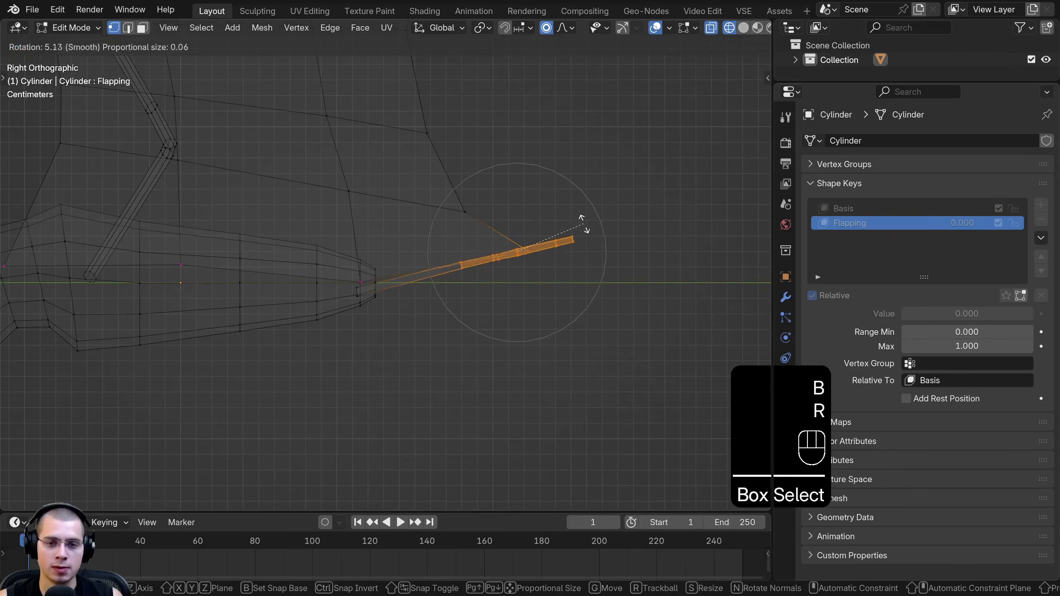
pyautogui.press('g')
pyautogui.press('r')
pyautogui.click(593, 313)
# Move and rotate the hind legs slightly further to finish their lowered pose
pyautogui.press('g')
pyautogui.click(592, 310)
pyautogui.press('r')
pyautogui.click(593, 305)
# Box-select the rear end of the body together with the hind legs, and rotate and move them downward
pyautogui.keyDown('shift'); pyautogui.moveTo(367, 286); pyautogui.dragTo(393, 260, button='middle'); pyautogui.keyUp('shift')
pyautogui.press('a')
pyautogui.press('b')
pyautogui.moveTo(291, 194); pyautogui.dragTo(626, 343)
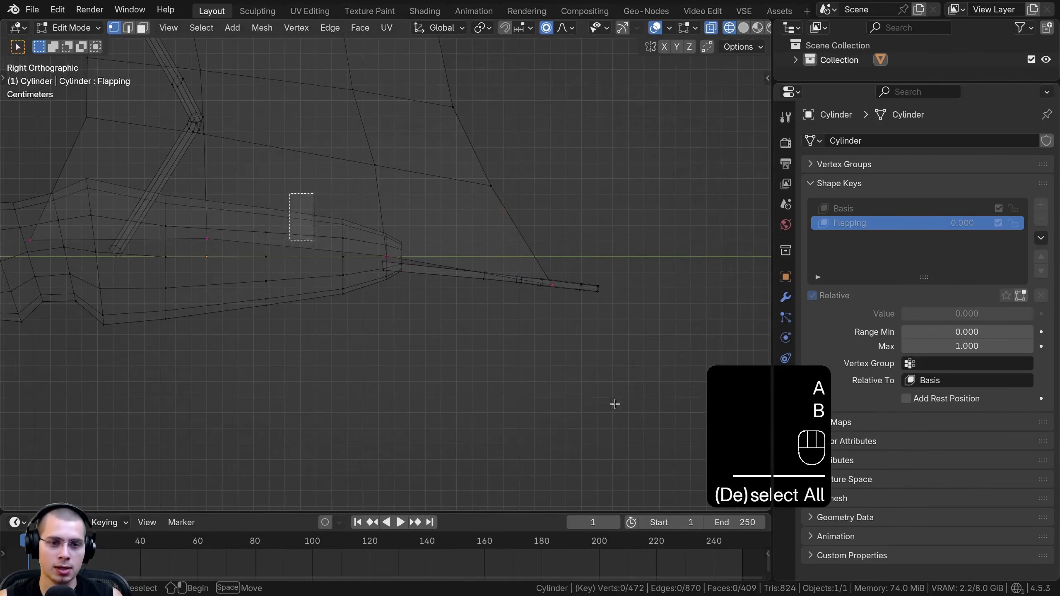
pyautogui.press('r')
pyautogui.click(588, 292)
pyautogui.press('g')
pyautogui.click(584, 308)
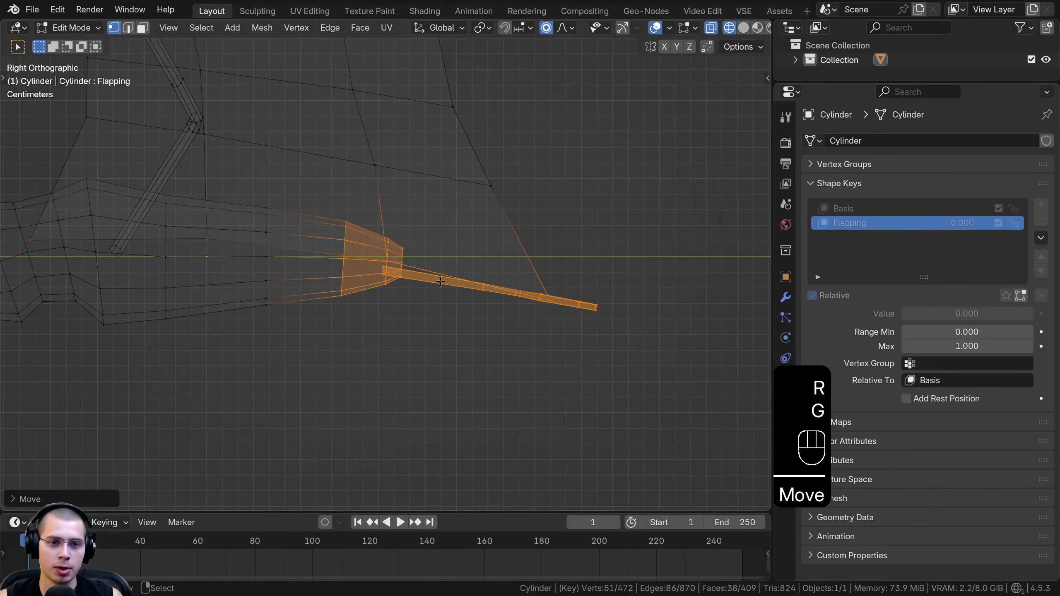
# Box-select the wing's middle joint in front view and move it down and outward with a proportional size of about 0.32 m
pyautogui.scroll(-3, 475, 285)
pyautogui.press('KP_1')
pyautogui.keyDown('shift'); pyautogui.moveTo(474, 284); pyautogui.dragTo(343, 407, button='middle'); pyautogui.keyUp('shift')
pyautogui.scroll(4, 416, 325)
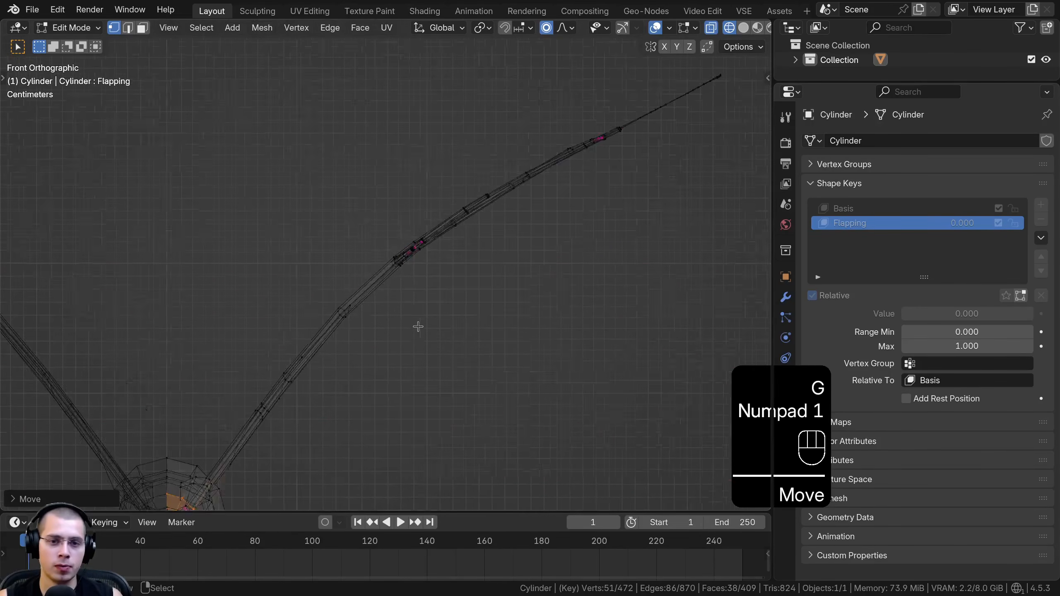
pyautogui.press('a')
pyautogui.press('b')
pyautogui.moveTo(366, 167); pyautogui.dragTo(469, 320)
pyautogui.press('b')
pyautogui.moveTo(388, 212); pyautogui.dragTo(492, 321)
pyautogui.scroll(-5, 443, 272)
pyautogui.keyDown('shift'); pyautogui.moveTo(457, 252); pyautogui.dragTo(458, 197, button='middle'); pyautogui.keyUp('shift')
pyautogui.press('g')
pyautogui.scroll(-19, 466, 212)
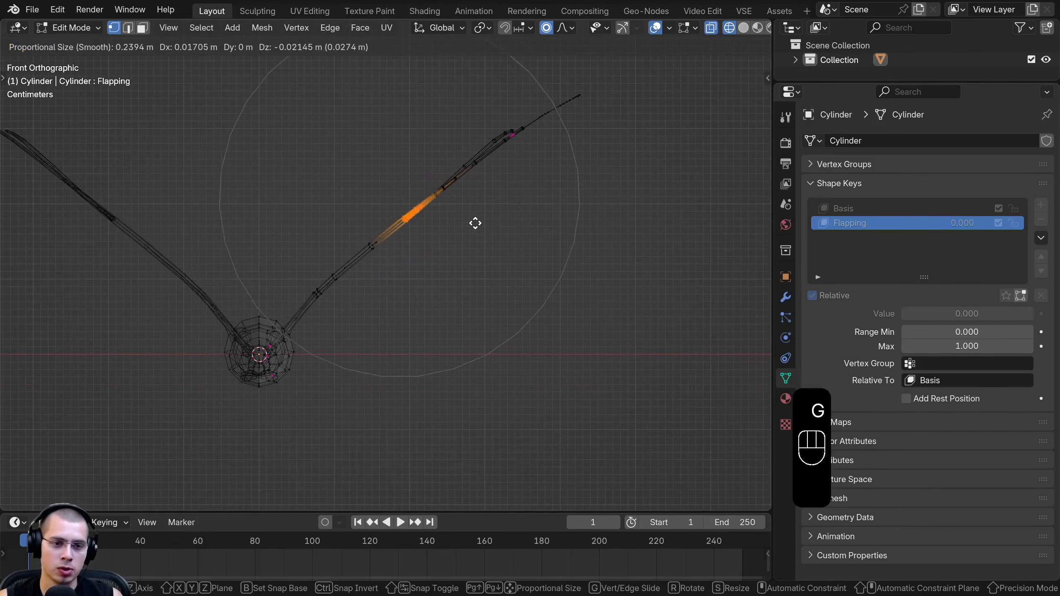
pyautogui.scroll(1, 480, 228)
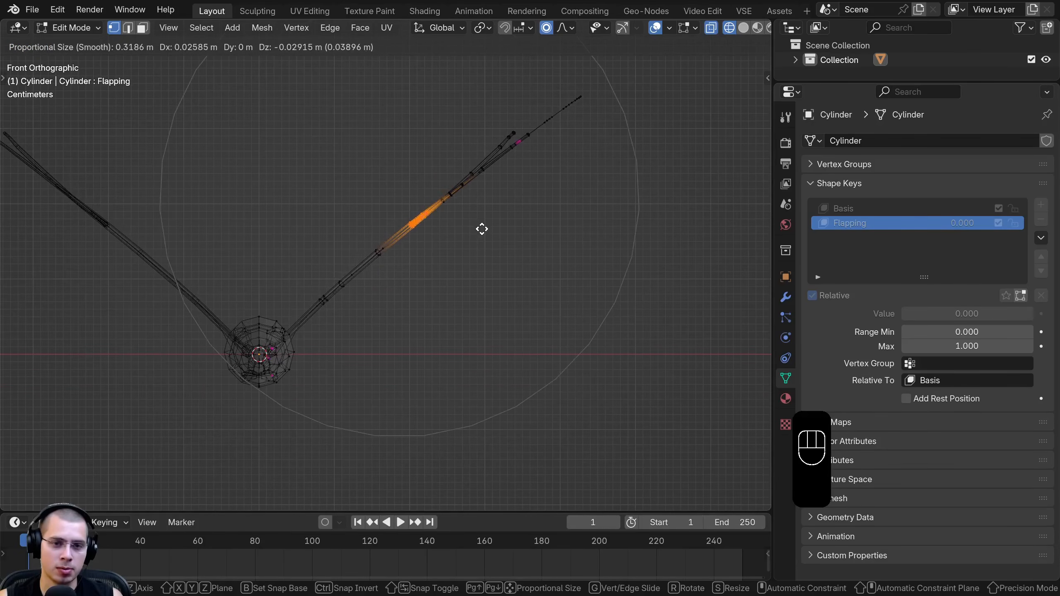
pyautogui.scroll(-1, 478, 228)
pyautogui.scroll(1, 478, 228)
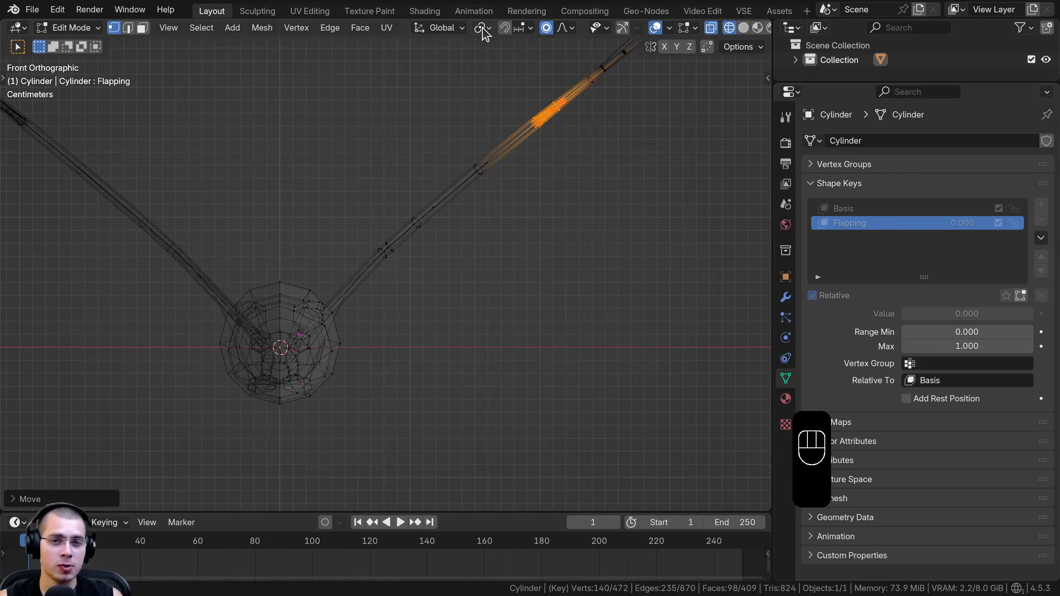
# Set the transform pivot point to 3D Cursor and try to rotate the wing's middle joint about it
pyautogui.click(482, 28)
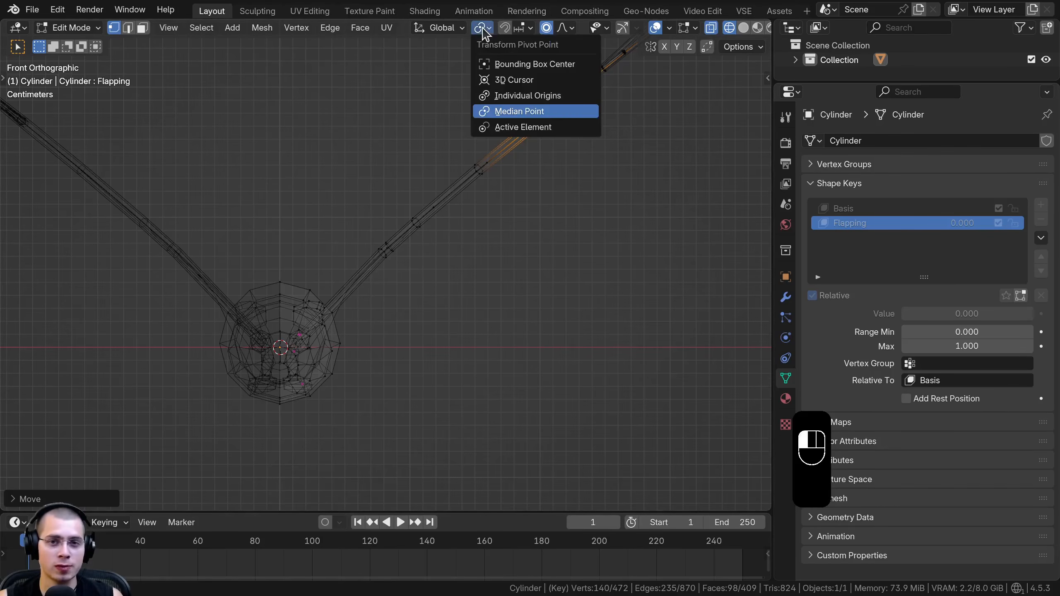
pyautogui.click(528, 80)
pyautogui.scroll(-4, 422, 67)
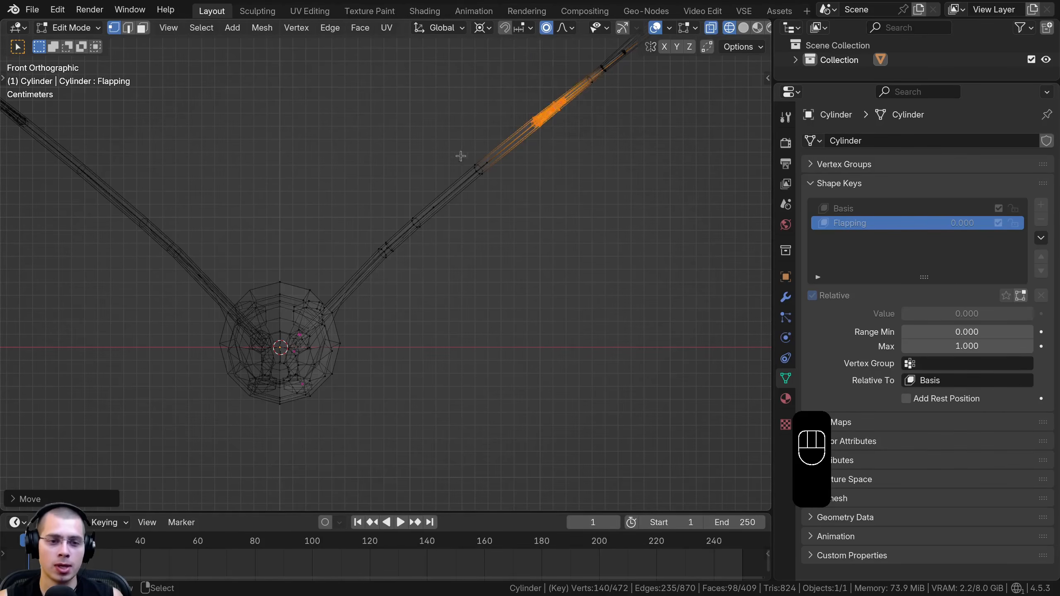
pyautogui.press('r')
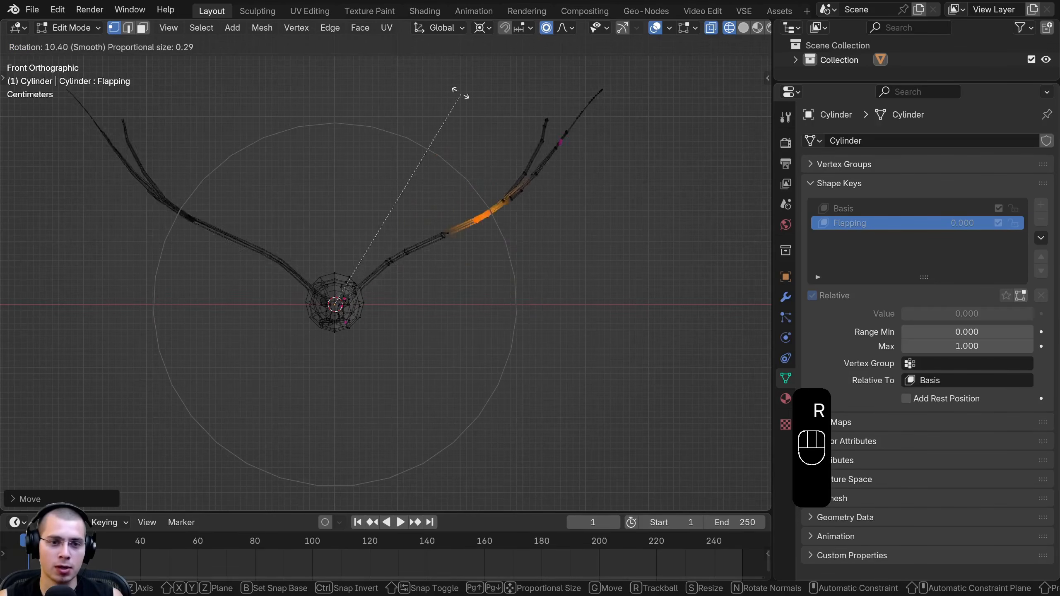
pyautogui.click(420, 155)
# Select all linked bones and membrane of the unmirrored wing and return to front view
pyautogui.moveTo(404, 212); pyautogui.dragTo(425, 256, button='middle')
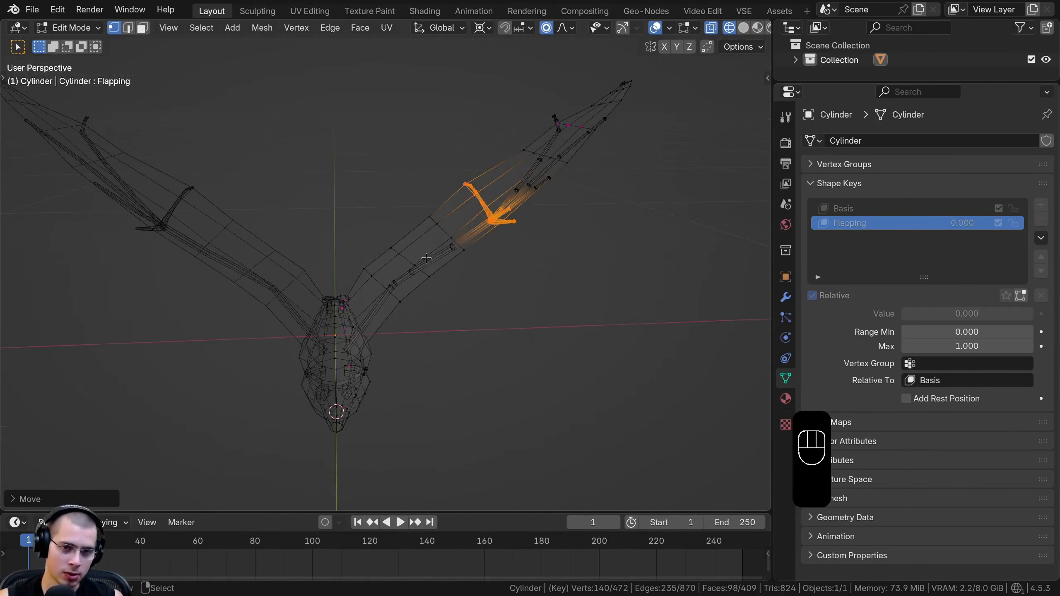
pyautogui.press('l')
pyautogui.press('l')
pyautogui.press('l')
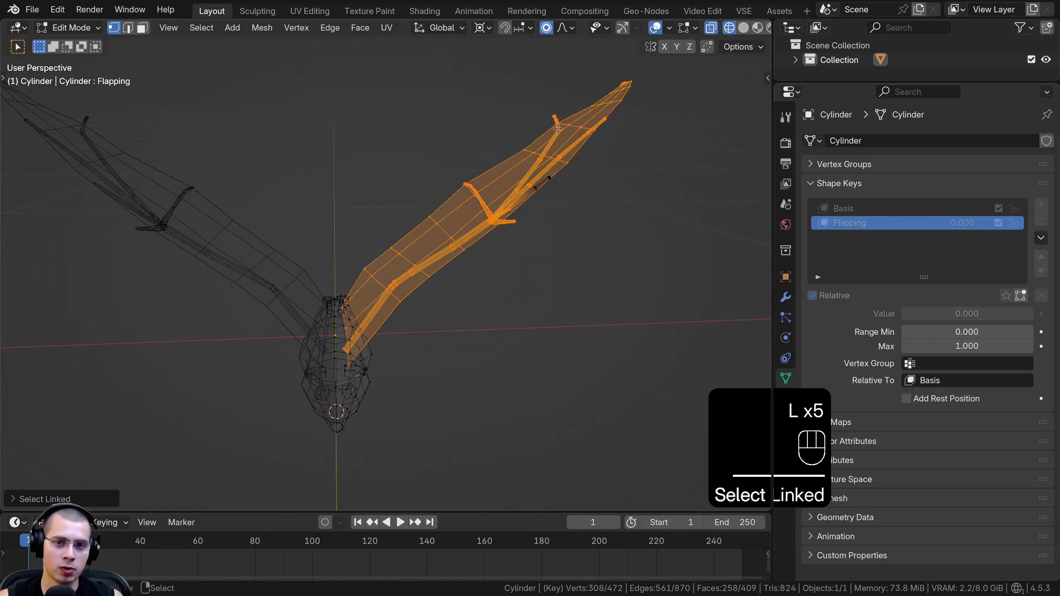
pyautogui.press('KP_1')
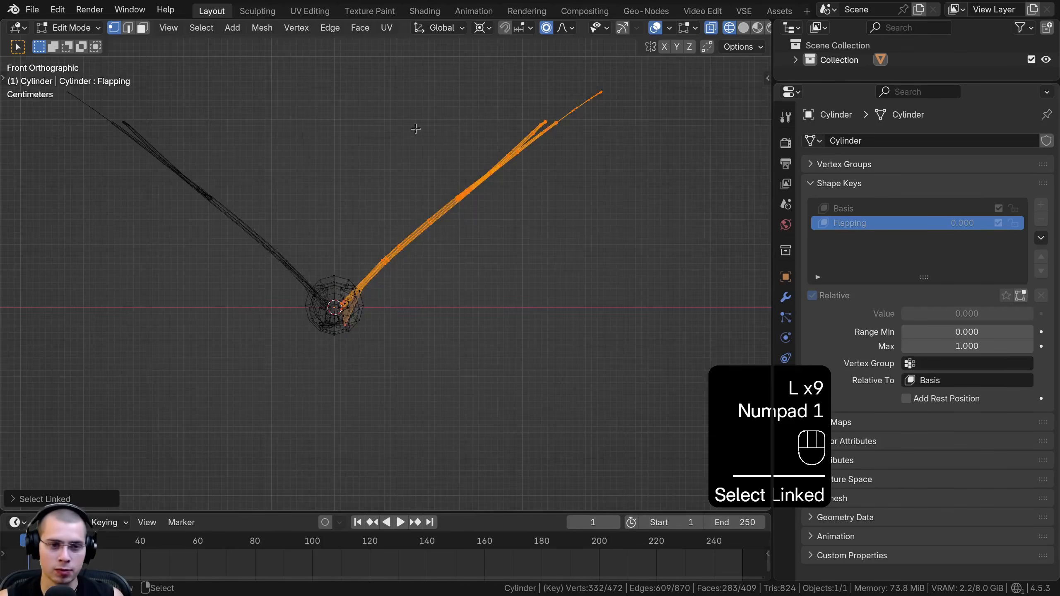
# Turn off Clipping in the Mirror modifier
pyautogui.click(782, 297)
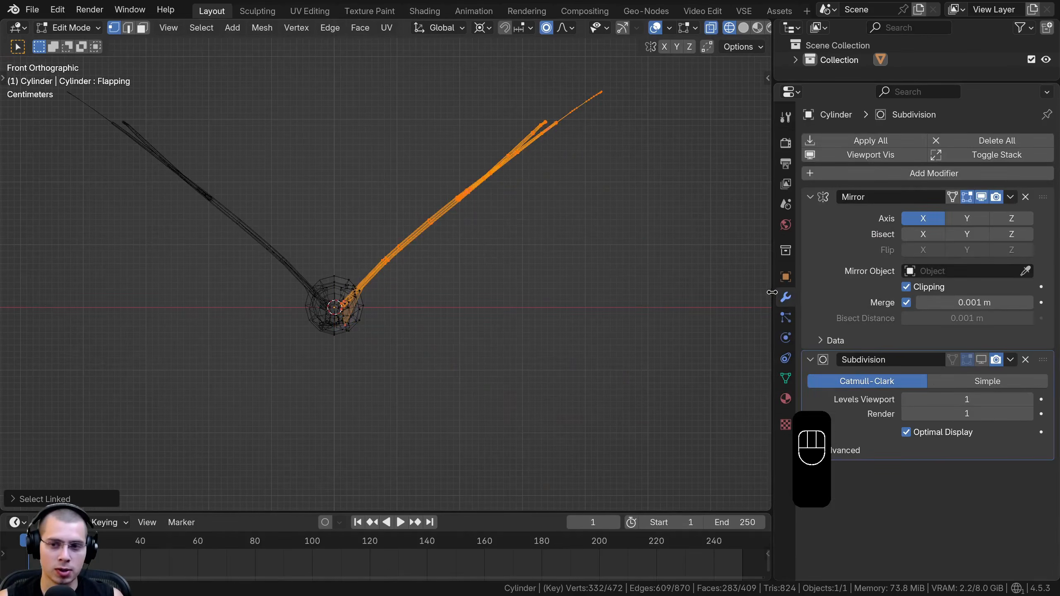
pyautogui.moveTo(772, 295); pyautogui.dragTo(742, 297)
pyautogui.keyDown('shift'); pyautogui.moveTo(587, 298); pyautogui.dragTo(610, 302, button='middle'); pyautogui.keyUp('shift')
pyautogui.scroll(2, 609, 302)
pyautogui.click(892, 288)
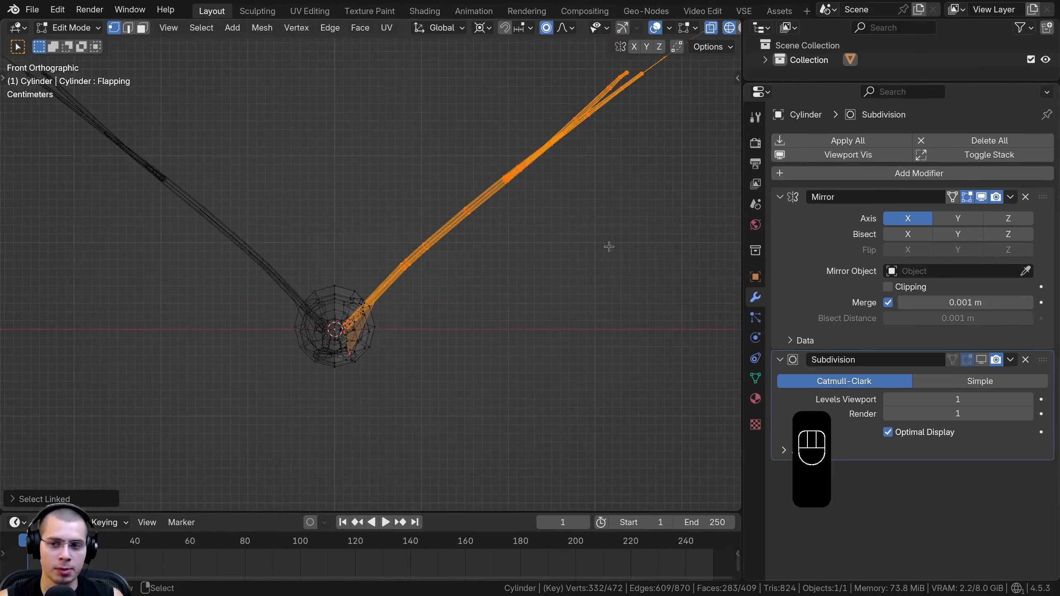
# Rotate the selected wing downward about the 3D cursor until it hangs diagonally below the body, and adjust its position
pyautogui.scroll(-3, 415, 170)
pyautogui.press('r')
pyautogui.click(464, 360)
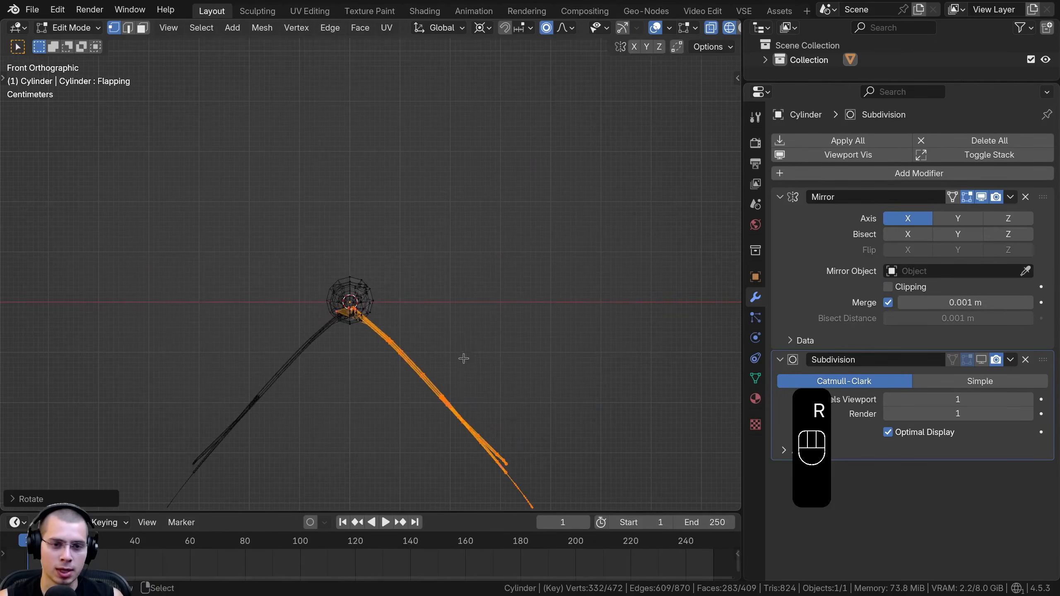
pyautogui.keyDown('shift'); pyautogui.moveTo(444, 346); pyautogui.dragTo(451, 307, button='middle'); pyautogui.keyUp('shift')
pyautogui.scroll(5, 428, 300)
pyautogui.press('g')
pyautogui.click(456, 274)
# Refine the lowered wing's angle and position so that its root sits inside the body
pyautogui.scroll(4, 288, 256)
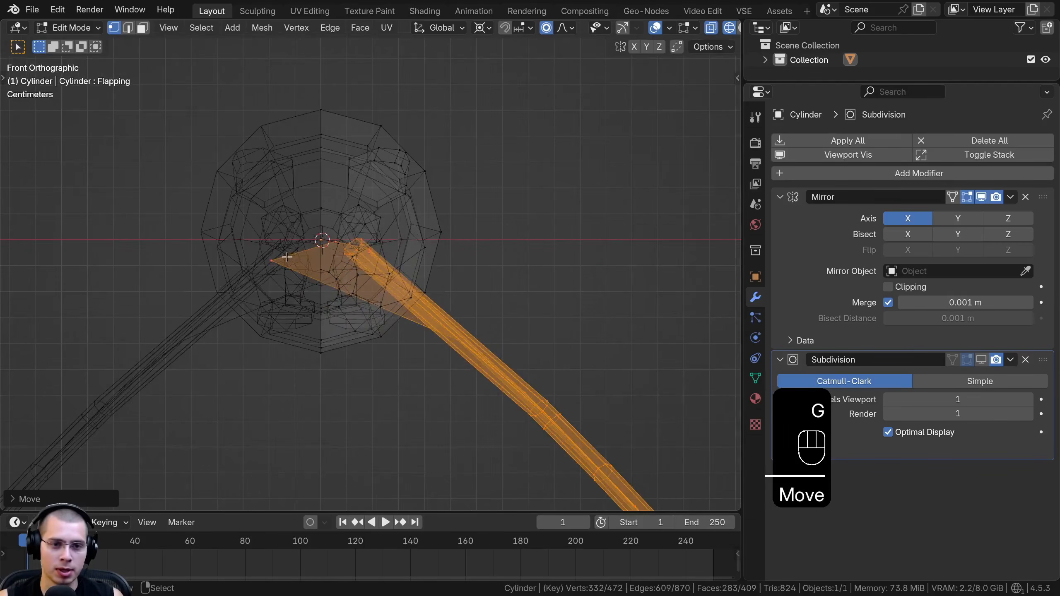
pyautogui.scroll(-1, 369, 265)
pyautogui.press('r')
pyautogui.click(590, 314)
pyautogui.press('g')
pyautogui.click(590, 316)
pyautogui.scroll(-1, 334, 300)
# Select the membrane vertex that crosses the centre line and move it back to its own side with a reduced proportional size
pyautogui.keyDown('shift'); pyautogui.moveTo(334, 300); pyautogui.dragTo(350, 232, button='middle'); pyautogui.keyUp('shift')
pyautogui.press('a')
pyautogui.press('a')
pyautogui.scroll(2, 350, 232)
pyautogui.click(298, 209)
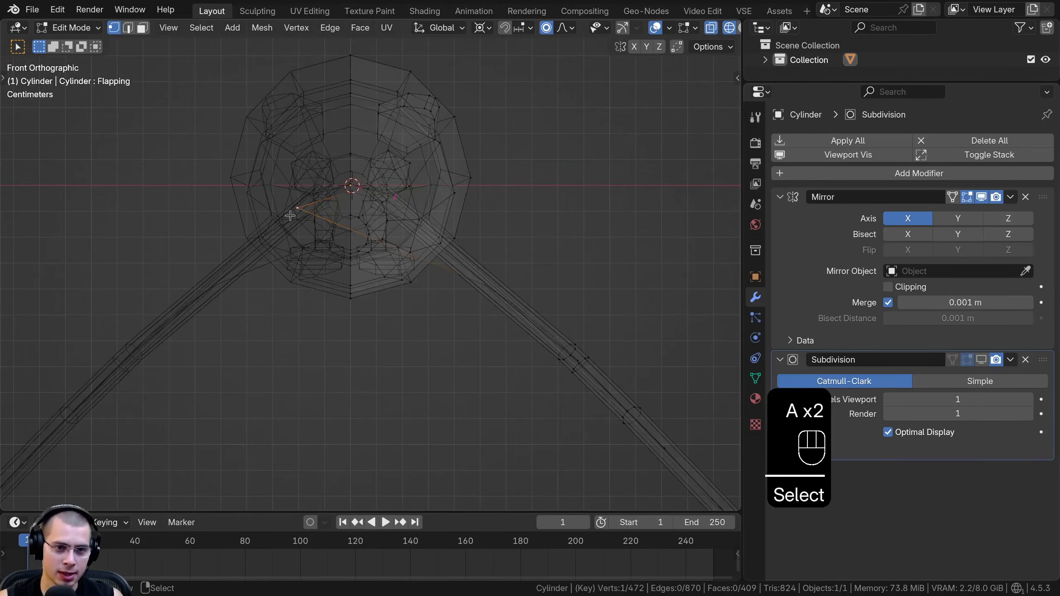
pyautogui.press('g')
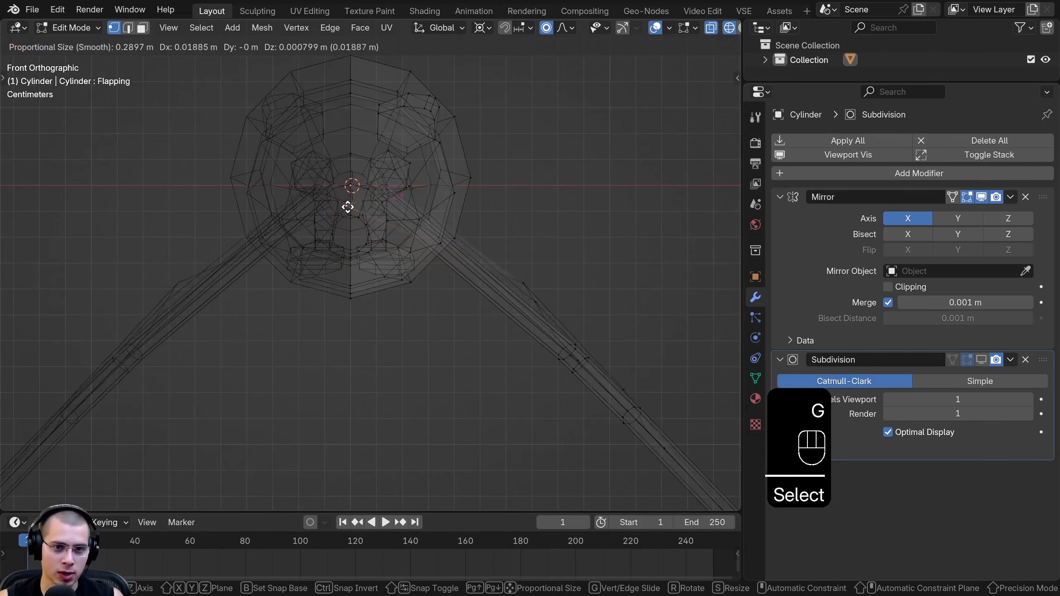
pyautogui.scroll(5, 357, 205)
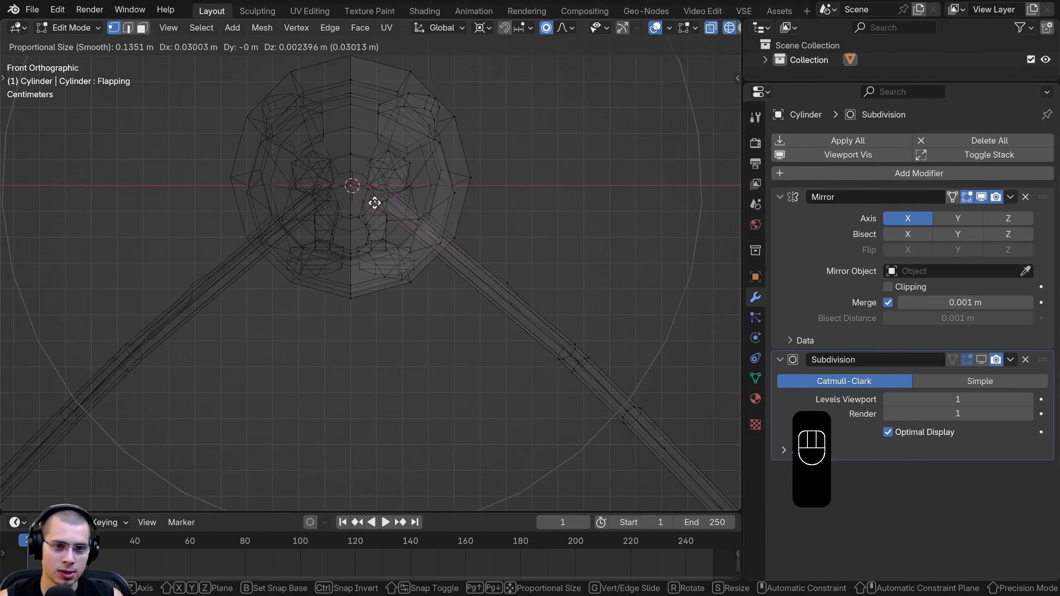
pyautogui.click(365, 199)
# Move the membrane's rear corner vertex onto the hind leg in solid shading with a proportional size of about 0.12 m
pyautogui.moveTo(365, 200); pyautogui.dragTo(353, 254, button='middle')
pyautogui.press('z')
pyautogui.click(620, 262)
pyautogui.moveTo(620, 262); pyautogui.dragTo(379, 193, button='middle')
pyautogui.press('g')
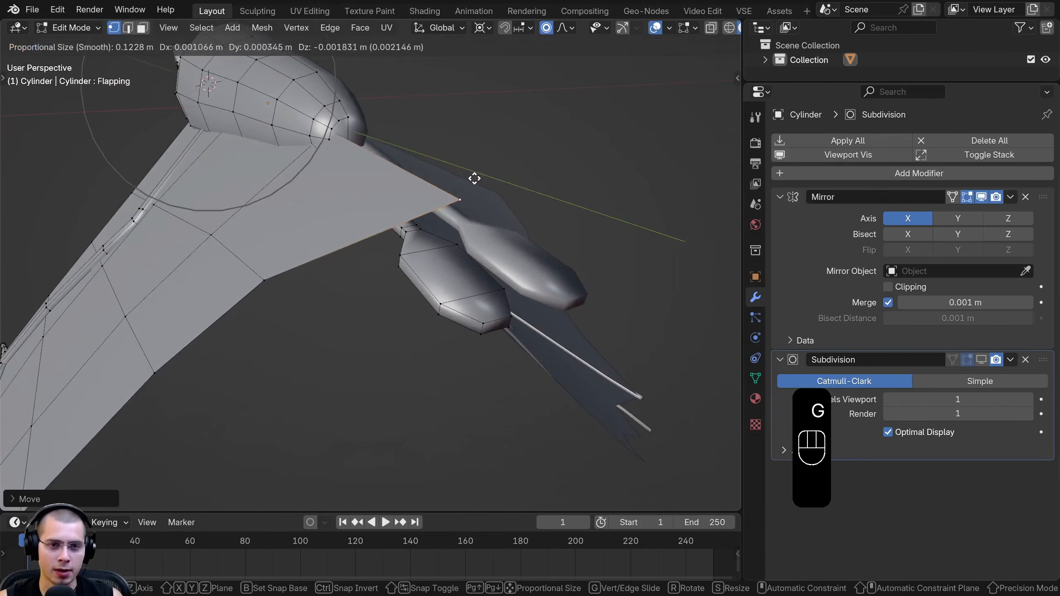
pyautogui.click(466, 194)
pyautogui.scroll(3, 467, 201)
pyautogui.press('g')
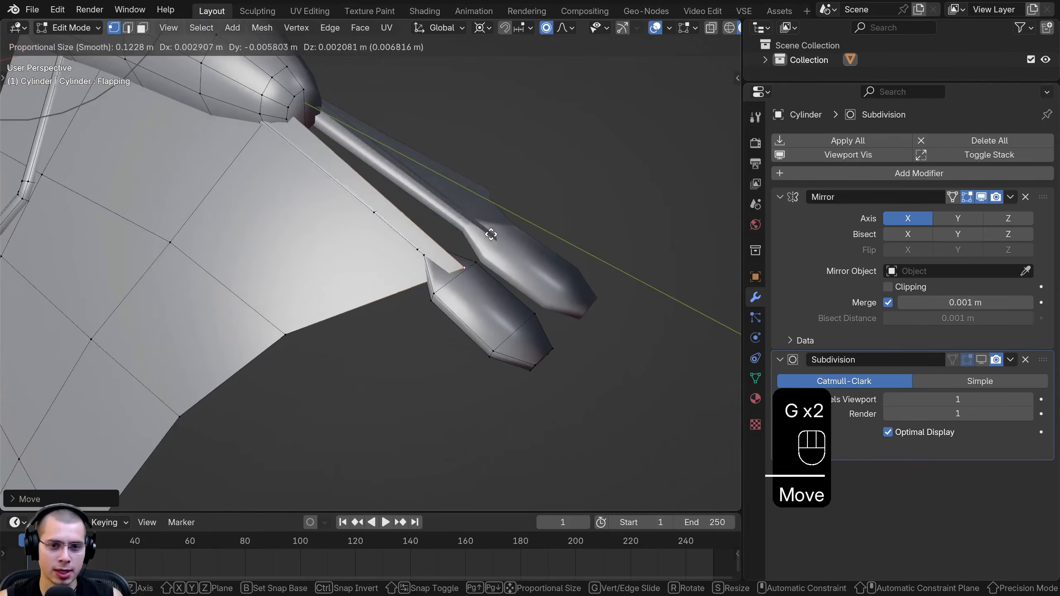
pyautogui.click(458, 252)
# Compare the Flapping pose with the base pose by switching between Edit Mode and Object Mode, ending in Object Mode
pyautogui.scroll(-4, 442, 268)
pyautogui.moveTo(424, 286); pyautogui.dragTo(492, 234, button='middle')
pyautogui.scroll(-3, 417, 188)
pyautogui.moveTo(361, 144); pyautogui.dragTo(378, 176, button='middle')
pyautogui.press('Tab')
pyautogui.press('Tab')
pyautogui.press('Tab')
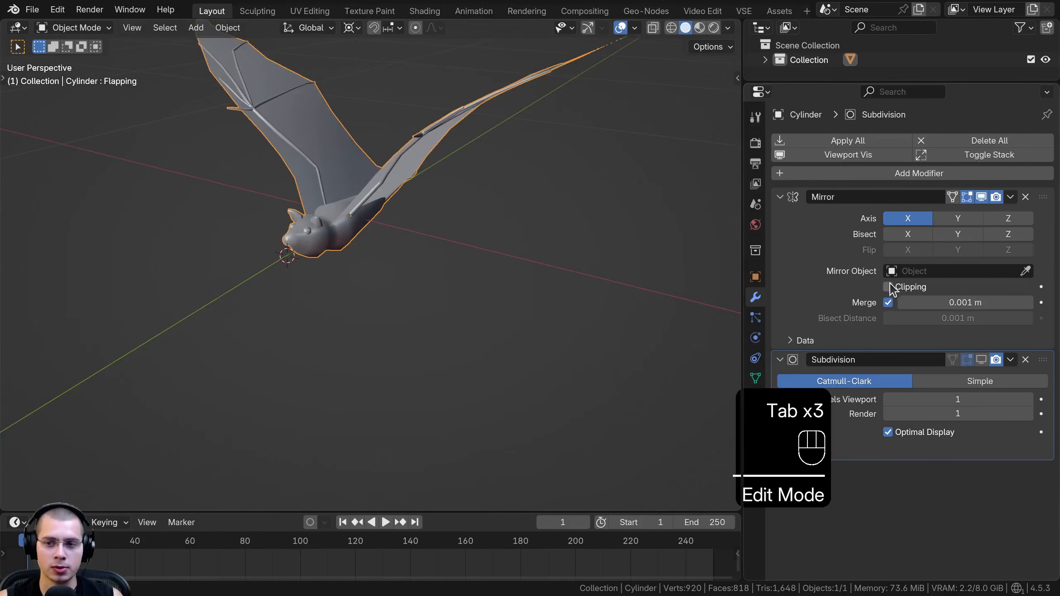
# Enable Clipping on the Mirror modifier and return to Edit Mode on the Flapping shape key, viewing the whole mesh selected
pyautogui.click(888, 287)
pyautogui.moveTo(439, 451); pyautogui.dragTo(514, 445, button='middle')
pyautogui.press('Tab')
pyautogui.moveTo(491, 403); pyautogui.dragTo(466, 280, button='middle')
pyautogui.press('a')
pyautogui.press('a')
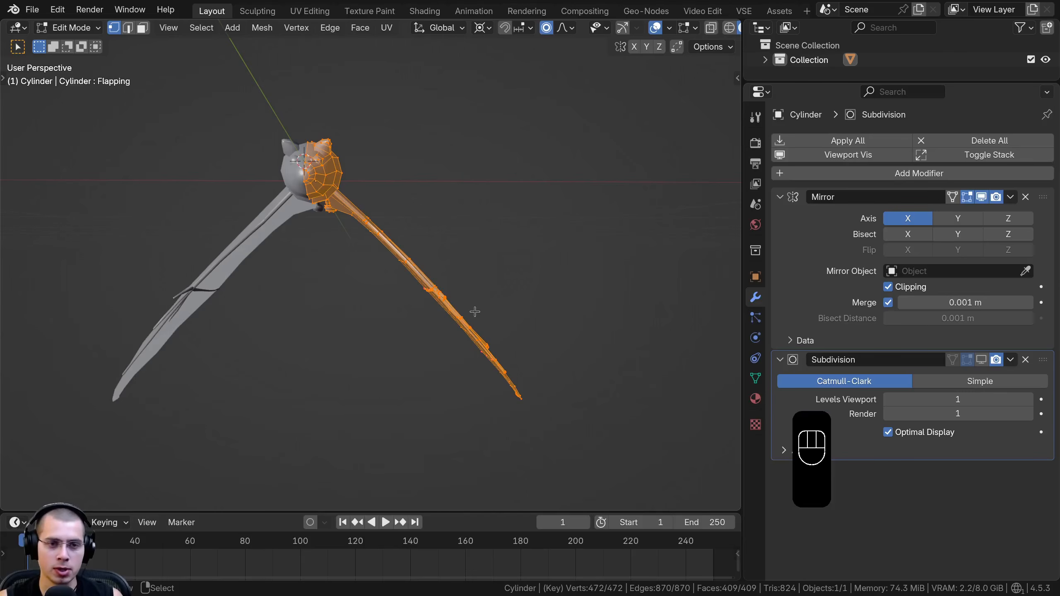
# In front wireframe view, box-select the wing's middle joint and move it outward and up with a proportional size of about 0.29 m
pyautogui.press('KP_1')
pyautogui.hotkey('shift', 'z')
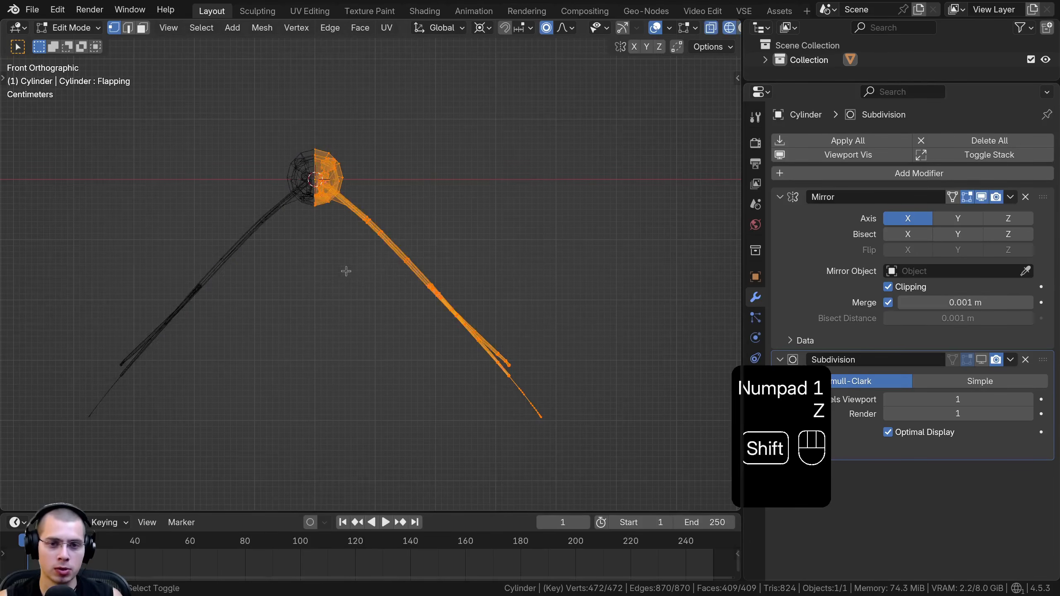
pyautogui.scroll(8, 434, 317)
pyautogui.press('a')
pyautogui.press('b')
pyautogui.moveTo(433, 177); pyautogui.dragTo(504, 287)
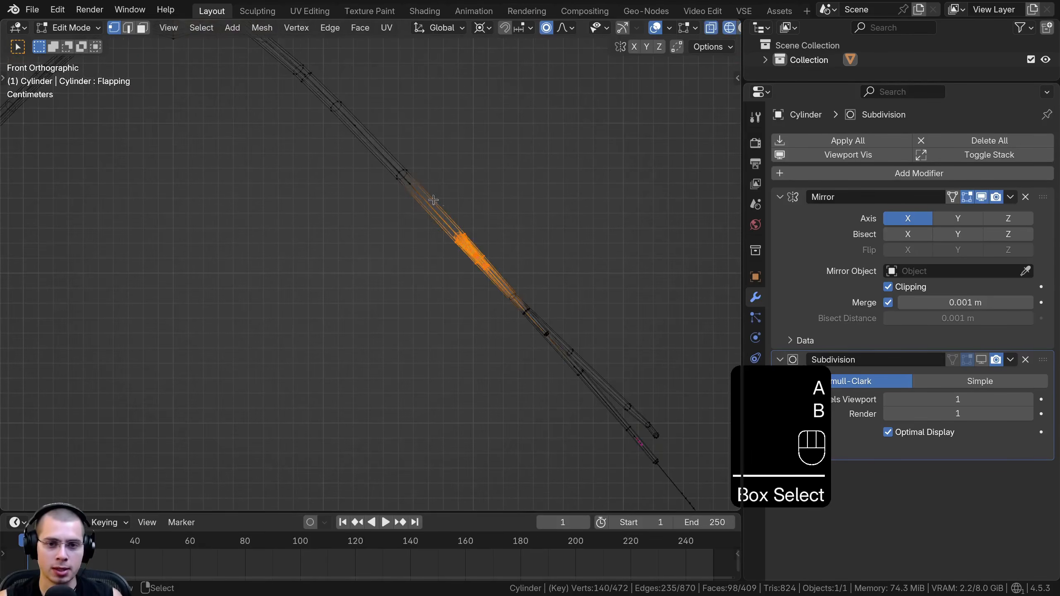
pyautogui.scroll(-2, 491, 237)
pyautogui.press('g')
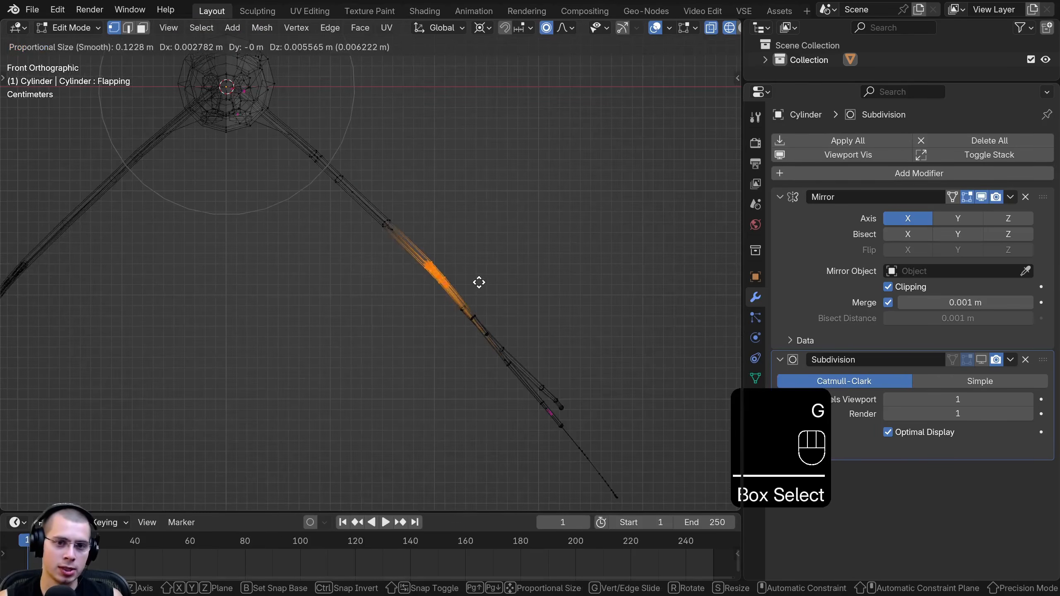
pyautogui.scroll(-8, 481, 282)
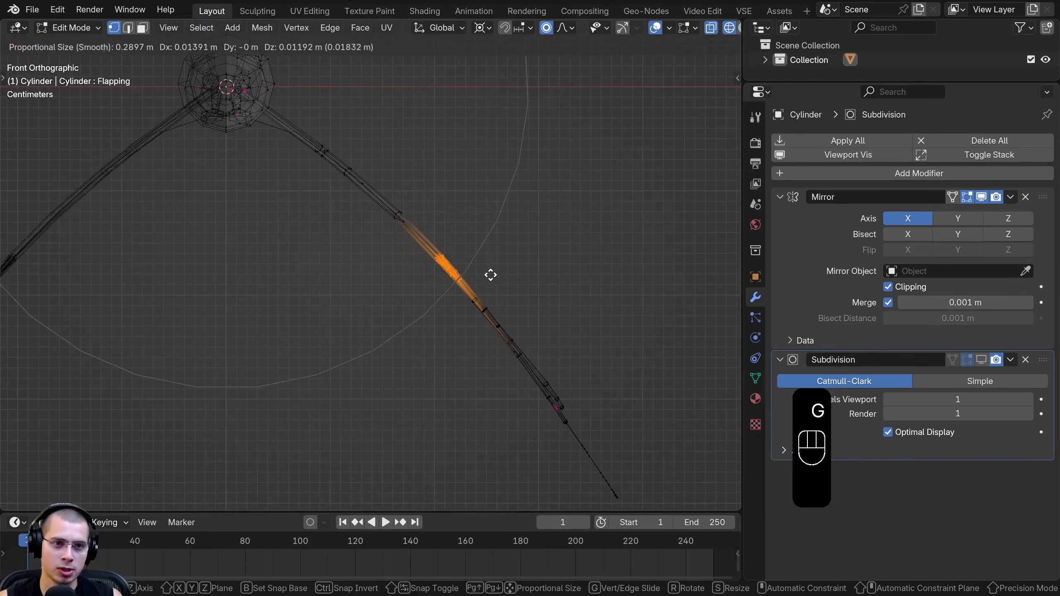
pyautogui.click(493, 273)
pyautogui.keyDown('shift'); pyautogui.moveTo(493, 273); pyautogui.dragTo(391, 230, button='middle'); pyautogui.keyUp('shift')
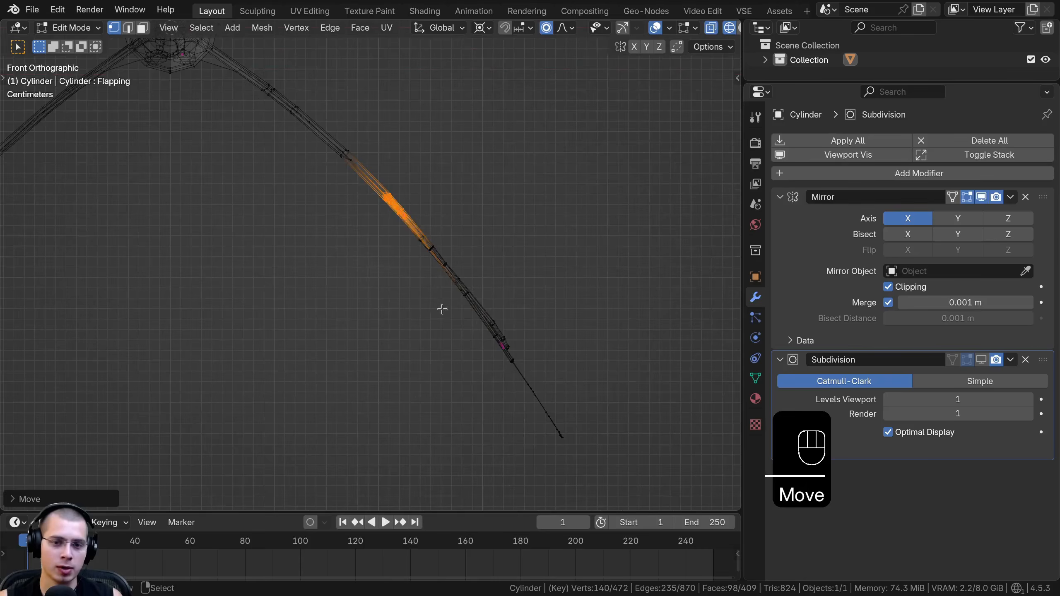
# Box-select the outer wing tip and rotate and move it to continue the wing's downward curve
pyautogui.press('a')
pyautogui.press('b')
pyautogui.moveTo(455, 284); pyautogui.dragTo(585, 451)
pyautogui.press('r')
pyautogui.press('g')
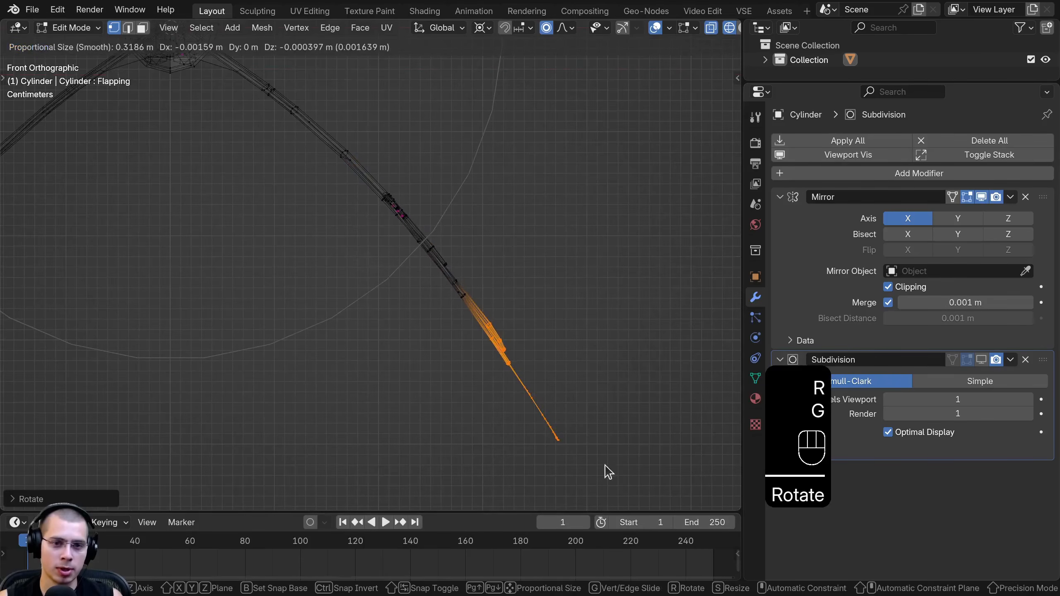
pyautogui.click(601, 464)
# Select the outer section of the wing's short front finger bone using loop and box selection, and rotate it towards the membrane
pyautogui.press('z')
pyautogui.moveTo(554, 430); pyautogui.dragTo(451, 342, button='middle')
pyautogui.keyDown('shift'); pyautogui.moveTo(410, 313); pyautogui.dragTo(367, 251, button='middle'); pyautogui.keyUp('shift')
pyautogui.scroll(3, 334, 208)
pyautogui.press('a')
pyautogui.moveTo(334, 209); pyautogui.dragTo(421, 196, button='middle')
pyautogui.moveTo(434, 259); pyautogui.dragTo(357, 297, button='middle')
pyautogui.scroll(2, 334, 311)
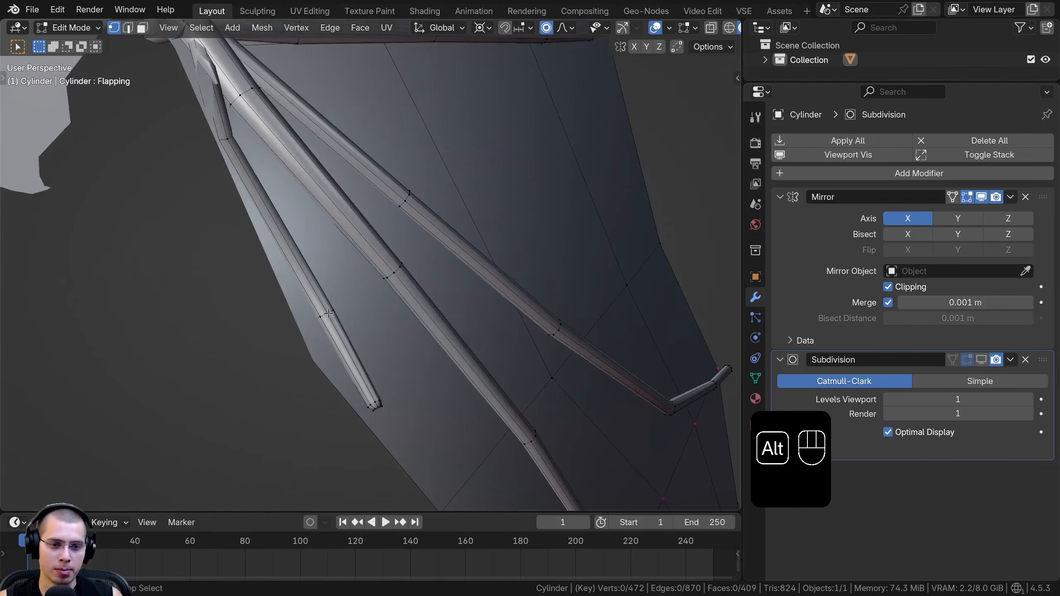
pyautogui.moveTo(381, 318); pyautogui.dragTo(379, 359, button='middle')
pyautogui.scroll(-3, 379, 362)
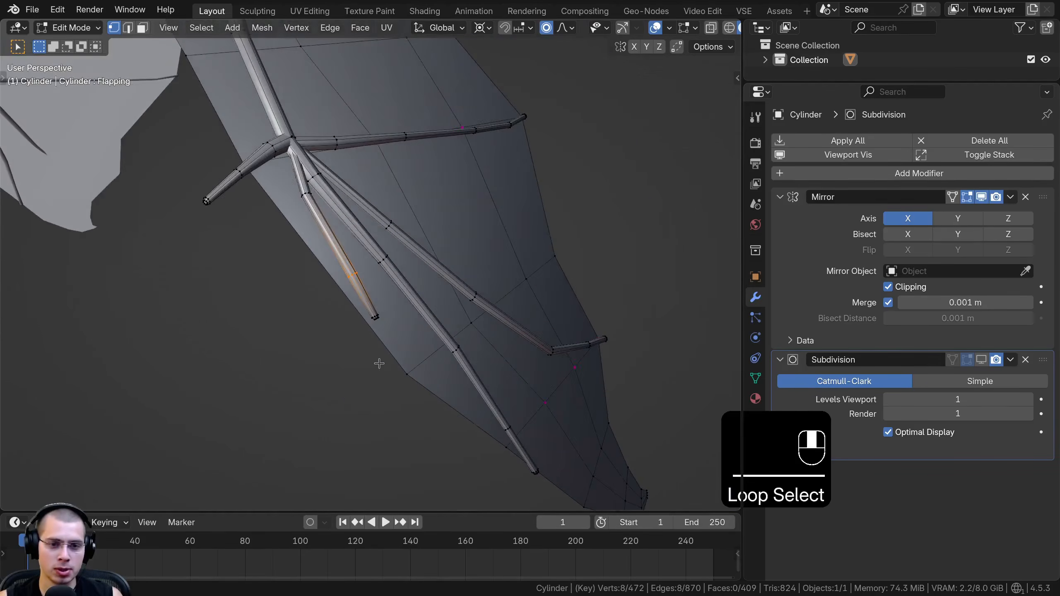
pyautogui.press('z')
pyautogui.press('b')
pyautogui.moveTo(353, 296); pyautogui.dragTo(384, 330)
pyautogui.scroll(-6, 379, 327)
pyautogui.moveTo(379, 327); pyautogui.dragTo(526, 244, button='middle')
pyautogui.scroll(7, 525, 244)
# Set the transform pivot to Median Point and rotate and move the short finger's outer section closer to the membrane in solid shading
pyautogui.click(489, 30)
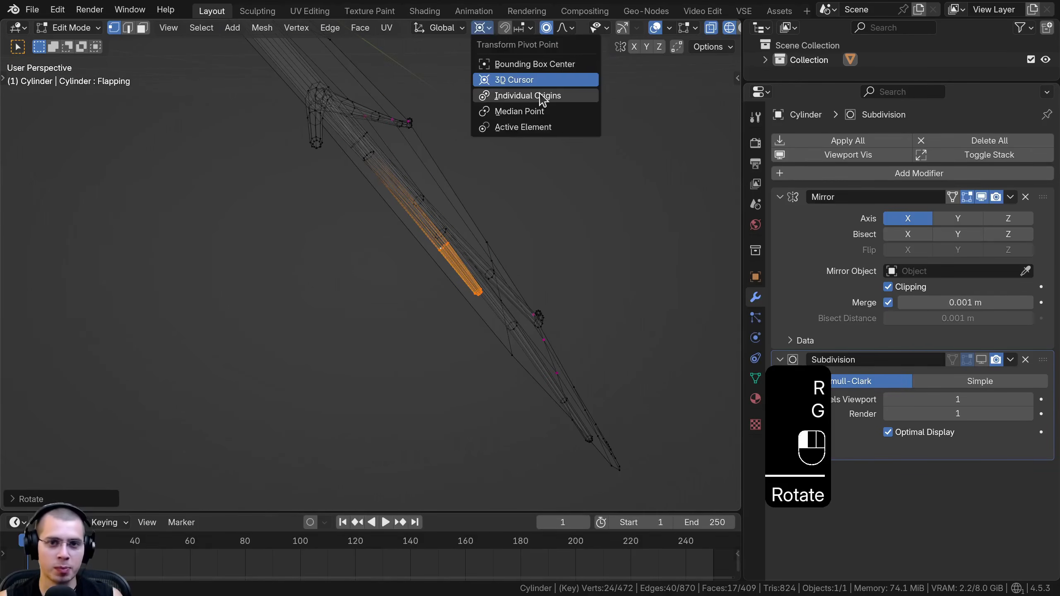
pyautogui.click(529, 113)
pyautogui.press('z')
pyautogui.moveTo(611, 208); pyautogui.dragTo(622, 242, button='middle')
pyautogui.press('r')
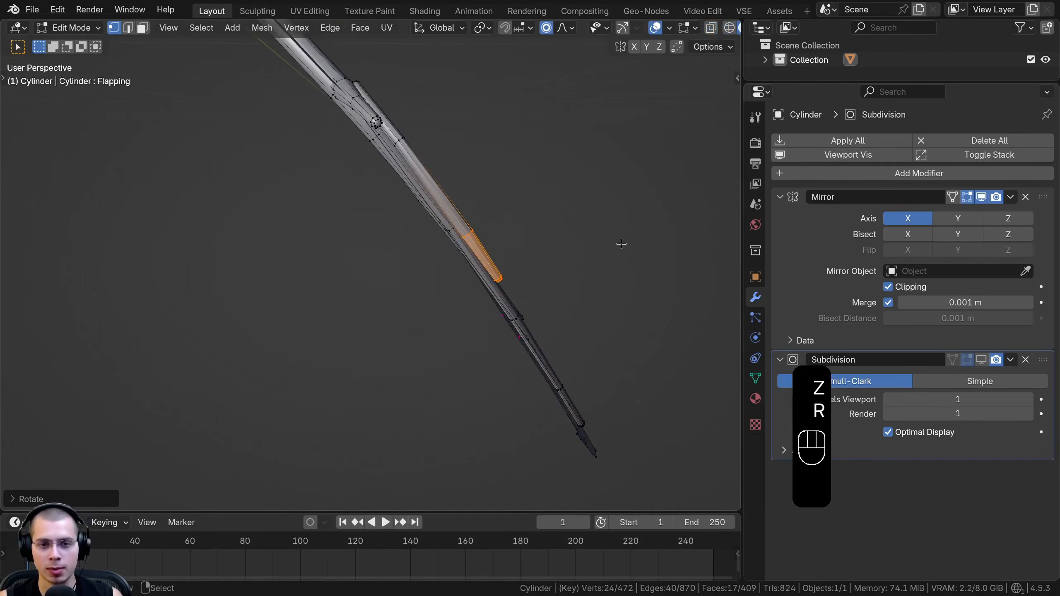
pyautogui.click(619, 245)
pyautogui.press('g')
pyautogui.click(612, 249)
pyautogui.press('r')
pyautogui.click(606, 240)
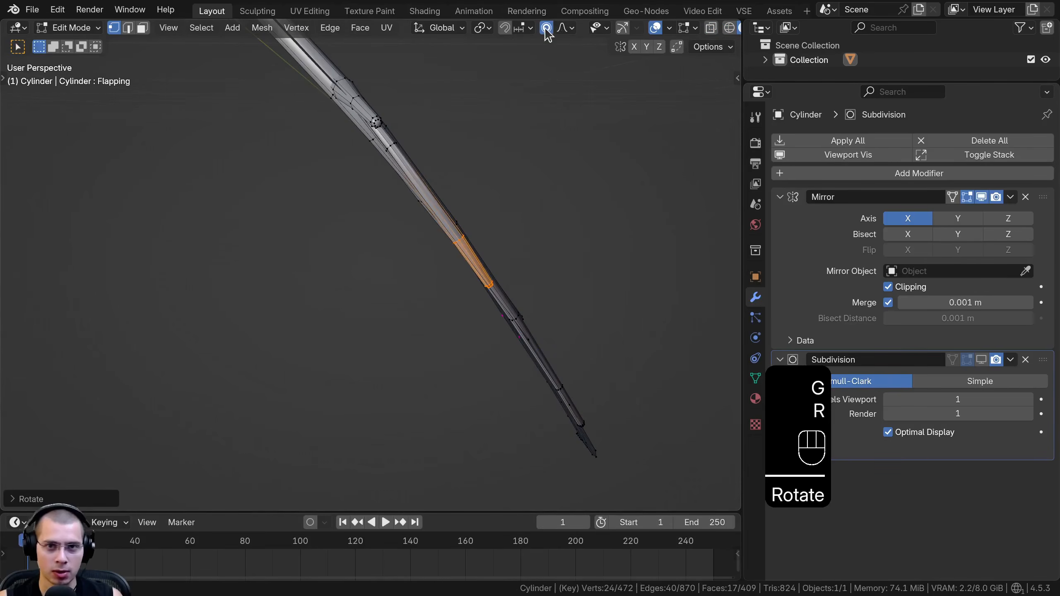
# Turn off proportional editing and fine-tune the short finger section's position and angle against the membrane
pyautogui.click(546, 28)
pyautogui.press('g')
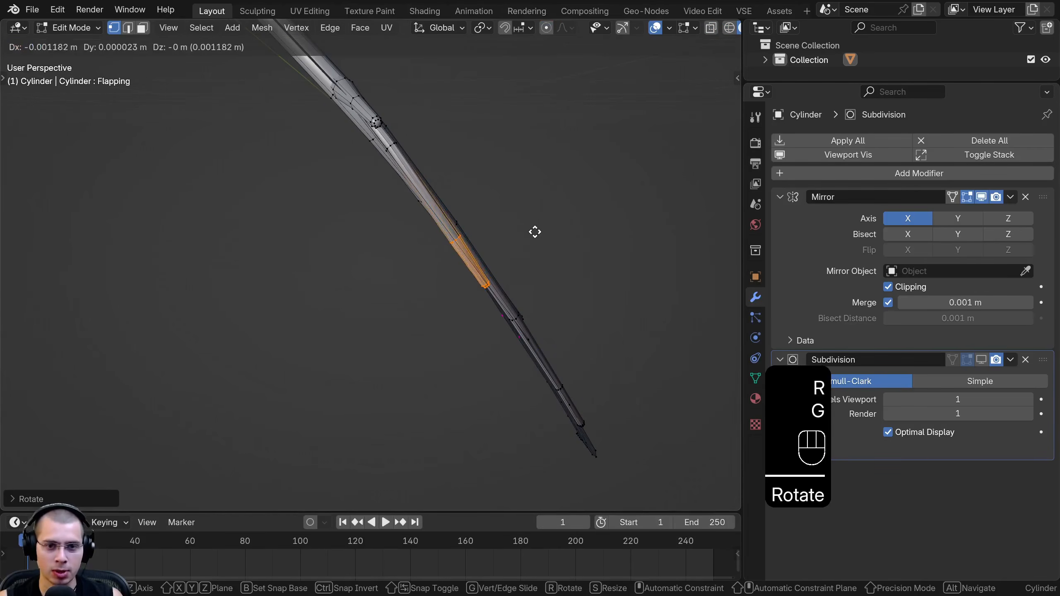
pyautogui.click(536, 229)
pyautogui.press('r')
pyautogui.click(534, 228)
pyautogui.press('g')
pyautogui.click(518, 227)
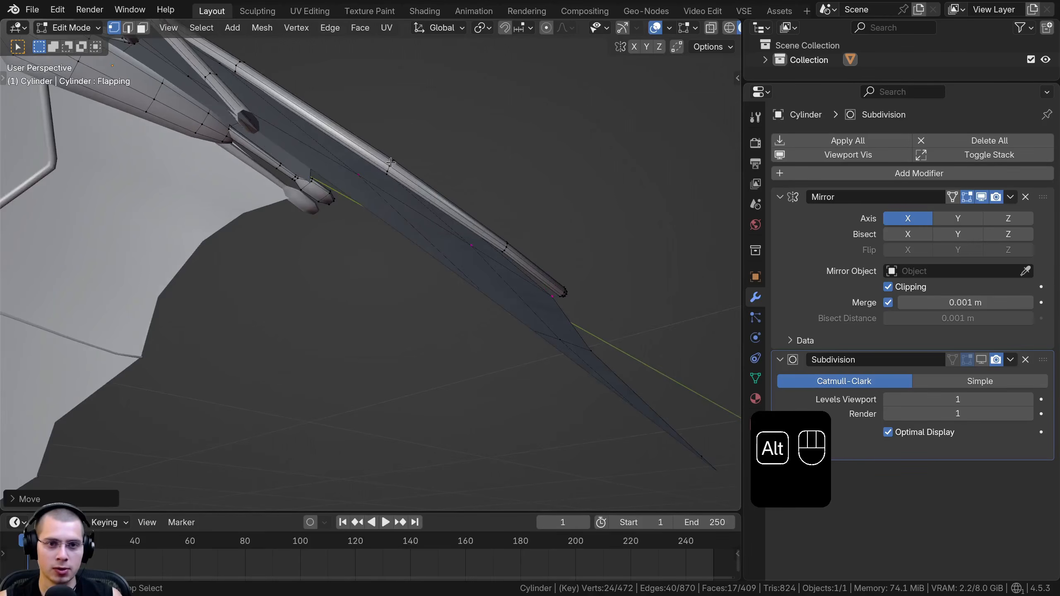
# Select the outer sections of the finger bone ending at the membrane's trailing edge and move and rotate them onto the membrane
pyautogui.keyDown('alt'); pyautogui.rightClick(391, 163); pyautogui.keyUp('alt')
pyautogui.moveTo(390, 162); pyautogui.dragTo(381, 246, button='middle')
pyautogui.keyDown('alt'); pyautogui.keyDown('shift'); pyautogui.rightClick(426, 264); pyautogui.keyUp('shift'); pyautogui.keyUp('alt')
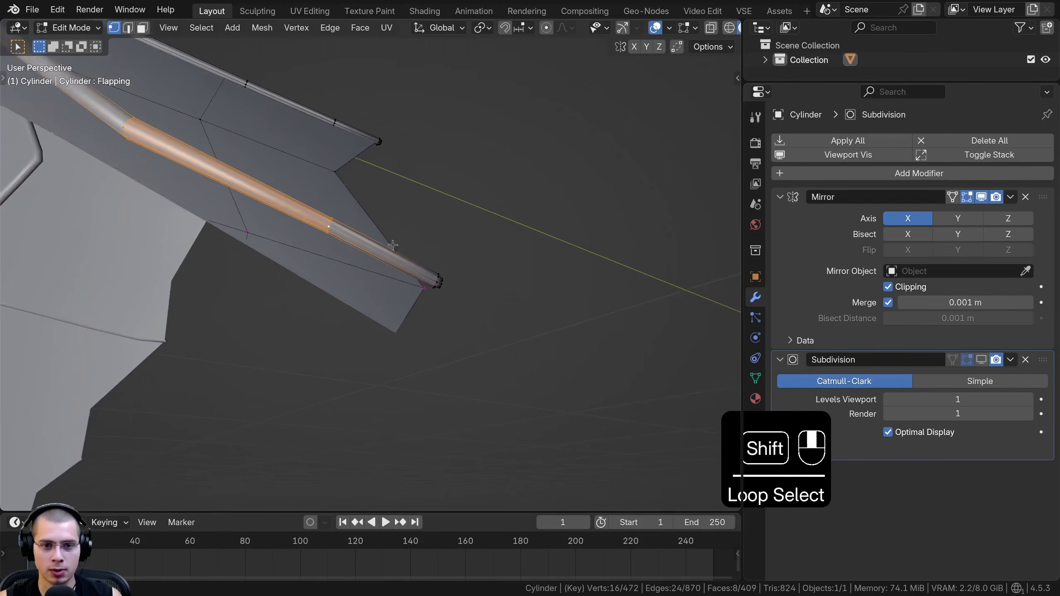
pyautogui.press('z')
pyautogui.press('b')
pyautogui.moveTo(426, 244); pyautogui.dragTo(526, 320)
pyautogui.press('z')
pyautogui.moveTo(518, 265); pyautogui.dragTo(472, 262, button='middle')
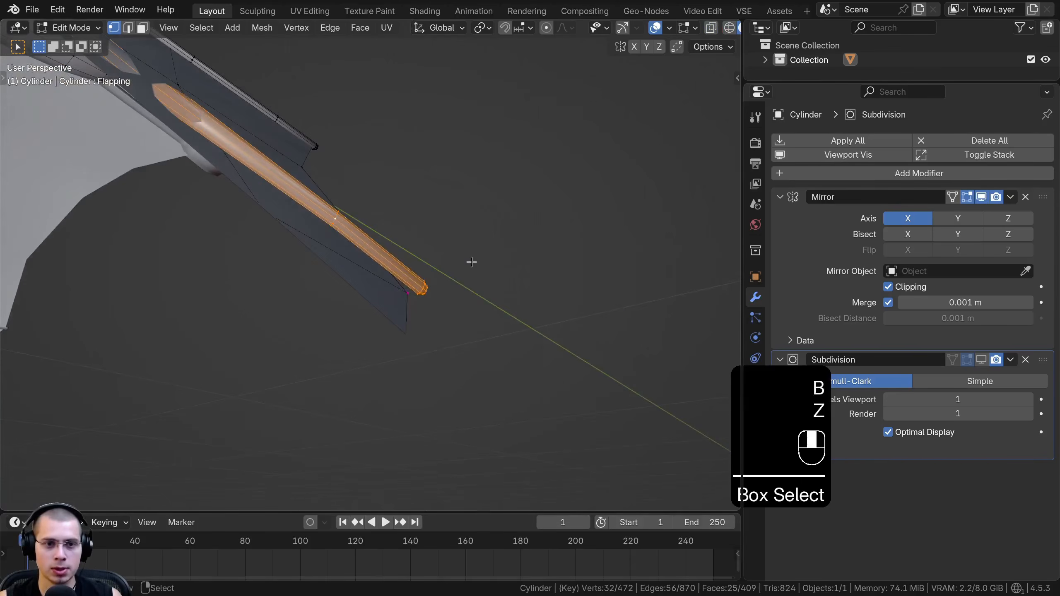
pyautogui.press('g')
pyautogui.click(461, 274)
pyautogui.press('r')
pyautogui.click(460, 275)
pyautogui.press('g')
pyautogui.click(457, 275)
# Review the corrected wing fingers and check the pose against the base shape by toggling Edit Mode, ending in Object Mode
pyautogui.scroll(-3, 343, 218)
pyautogui.moveTo(343, 218); pyautogui.dragTo(424, 267, button='middle')
pyautogui.moveTo(423, 267); pyautogui.dragTo(358, 330, button='middle')
pyautogui.press('Tab')
pyautogui.moveTo(359, 330); pyautogui.dragTo(434, 330, button='middle')
pyautogui.scroll(-4, 483, 275)
pyautogui.press('Tab')
pyautogui.press('Tab')
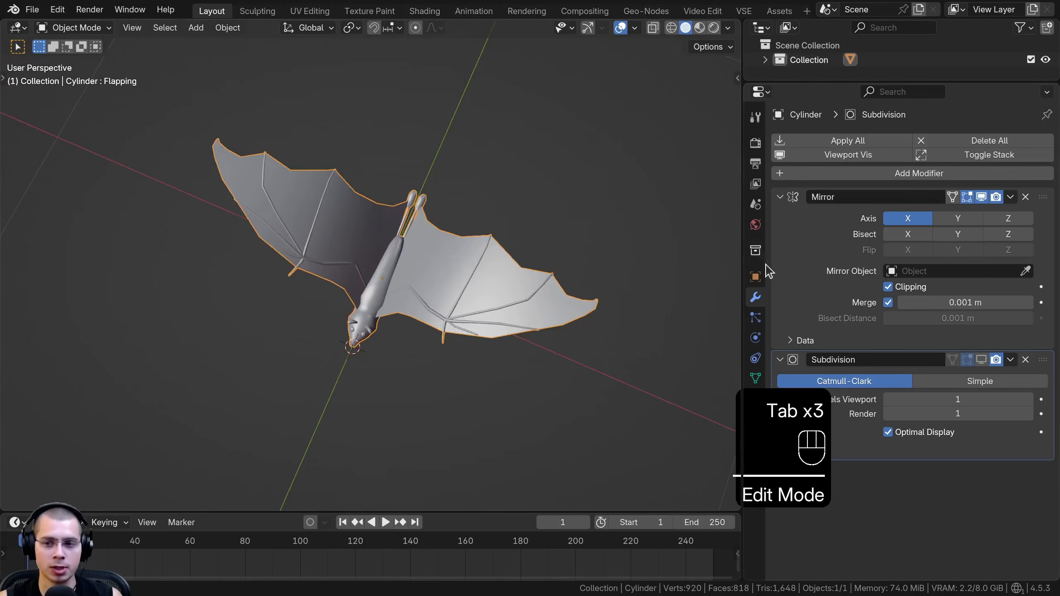
# Save the file and preview the Flapping shape key by sliding its value, ending at 0
pyautogui.click(755, 379)
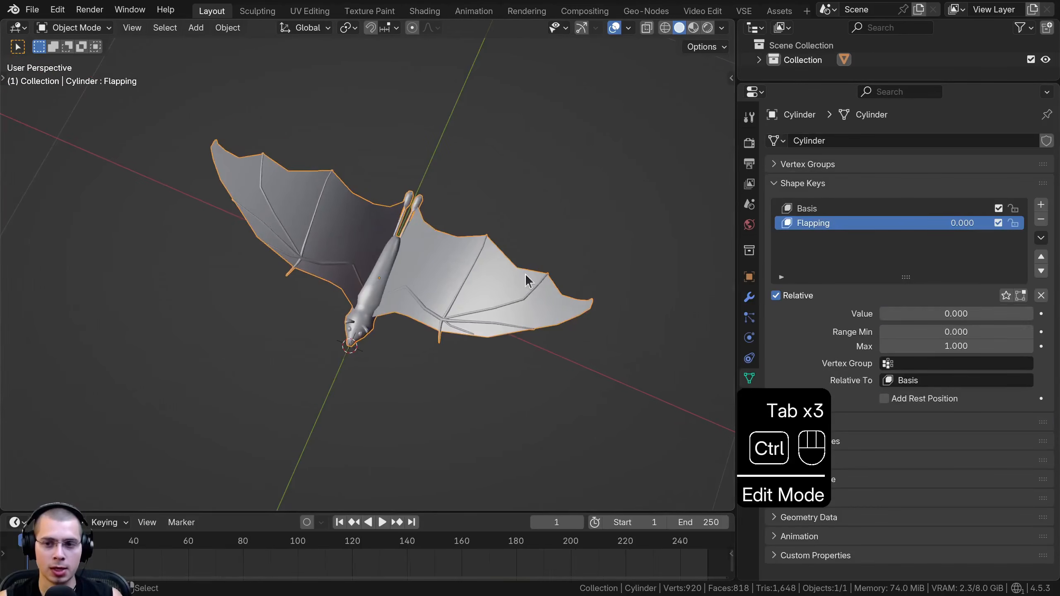
pyautogui.hotkey('ctrl', 's')
pyautogui.moveTo(919, 312)
pyautogui.mouseDown()
pyautogui.moveTo(1044, 314)
pyautogui.moveTo(916, 313)
pyautogui.mouseUp()
pyautogui.moveTo(570, 285); pyautogui.dragTo(614, 253, button='middle')
pyautogui.moveTo(913, 315); pyautogui.dragTo(881, 313)
pyautogui.moveTo(576, 317); pyautogui.dragTo(567, 293, button='middle')
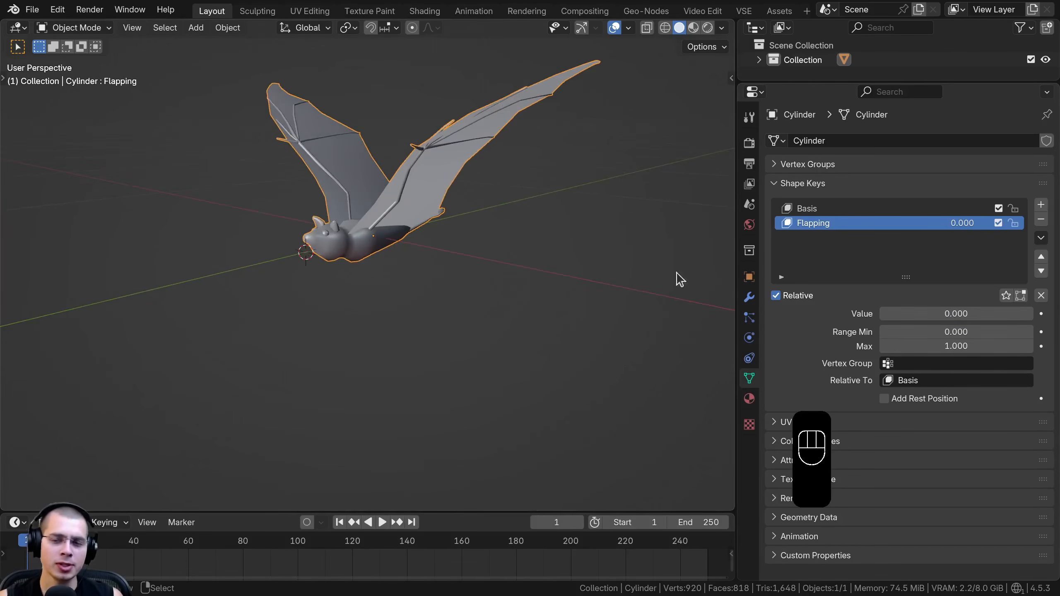
# Set the Flapping value to 1 and show the mesh in Edit Mode from the right side in wireframe with nothing selected
pyautogui.moveTo(960, 313); pyautogui.dragTo(1036, 313)
pyautogui.press('Tab')
pyautogui.press('KP_3')
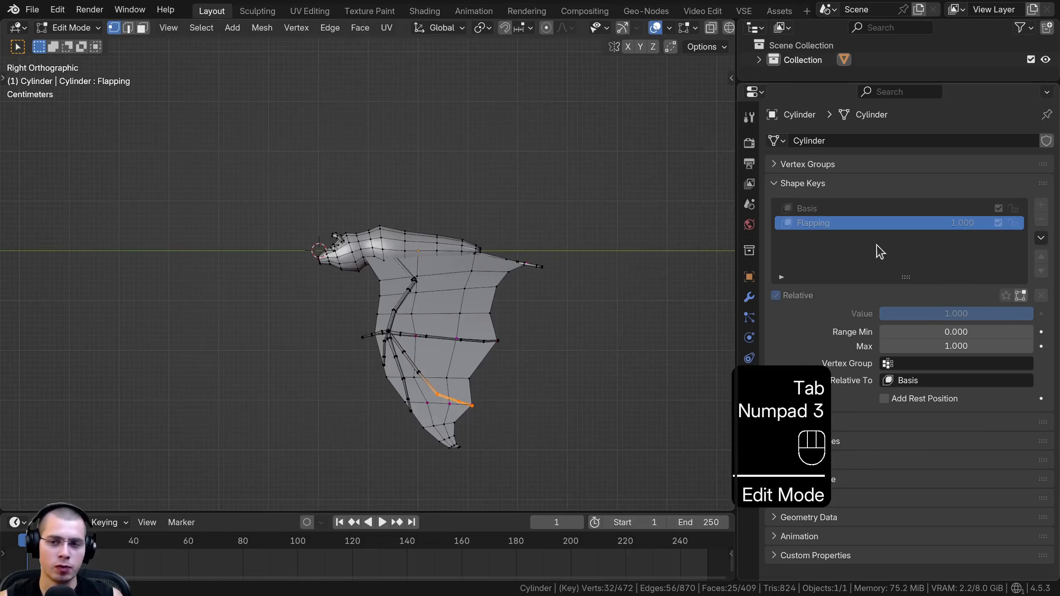
pyautogui.keyDown('shift'); pyautogui.moveTo(372, 324); pyautogui.dragTo(390, 346, button='middle'); pyautogui.keyUp('shift')
pyautogui.scroll(6, 390, 346)
pyautogui.press('z')
pyautogui.press('a')
# Box-select the head vertices and move and rotate them to angle the head for the wings-down pose
pyautogui.press('b')
pyautogui.moveTo(229, 186); pyautogui.dragTo(369, 355)
pyautogui.press('b')
pyautogui.moveTo(342, 292); pyautogui.dragTo(391, 349)
pyautogui.press('g')
pyautogui.click(399, 371)
pyautogui.press('r')
pyautogui.click(393, 383)
pyautogui.press('g')
pyautogui.click(393, 379)
pyautogui.press('r')
pyautogui.click(403, 339)
# Select the neck edge loop and rotate and move it to smooth the transition between head and body
pyautogui.keyDown('alt'); pyautogui.click(391, 266); pyautogui.keyUp('alt')
pyautogui.press('r')
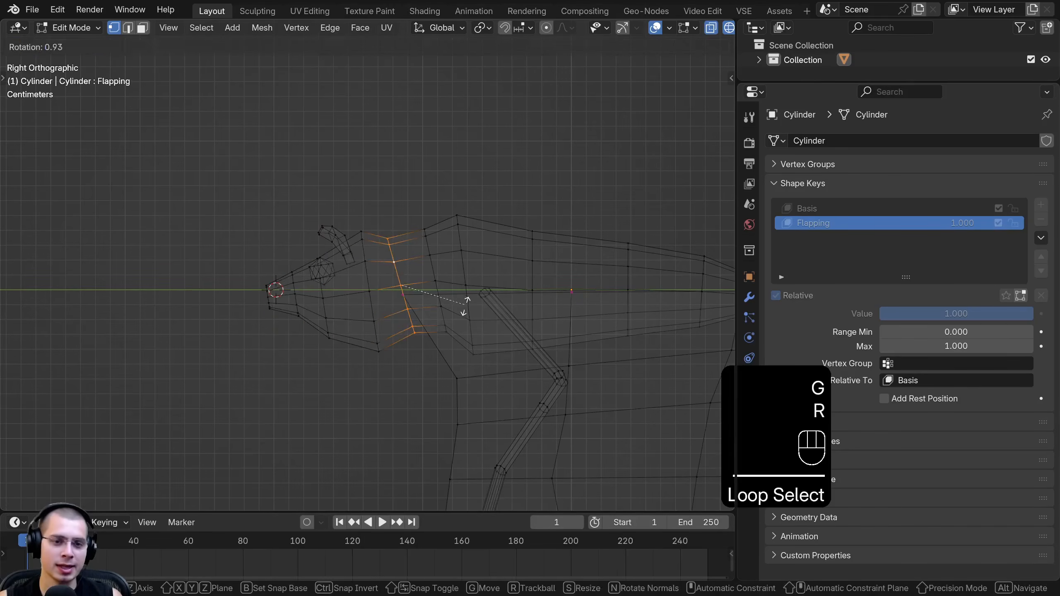
pyautogui.click(463, 311)
pyautogui.press('g')
pyautogui.click(475, 311)
# Return to Object Mode in solid shading and slide the Flapping value back to 0
pyautogui.press('Tab')
pyautogui.press('z')
pyautogui.moveTo(355, 266); pyautogui.dragTo(464, 301, button='middle')
pyautogui.moveTo(1001, 313); pyautogui.dragTo(879, 313)
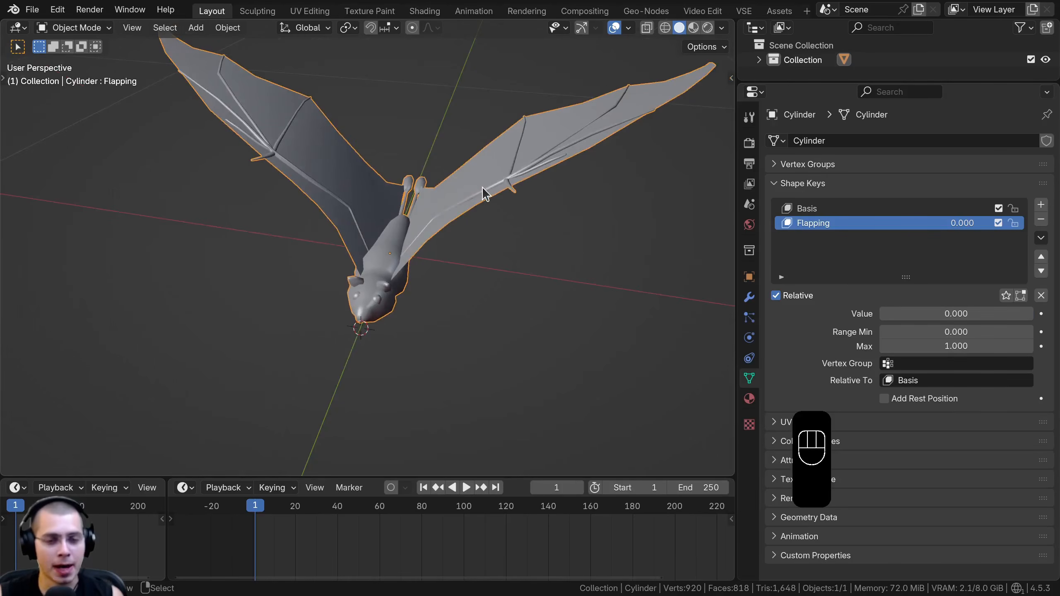
# Go to frame 0 and insert a keyframe on the Flapping value at 0
pyautogui.press('Right')
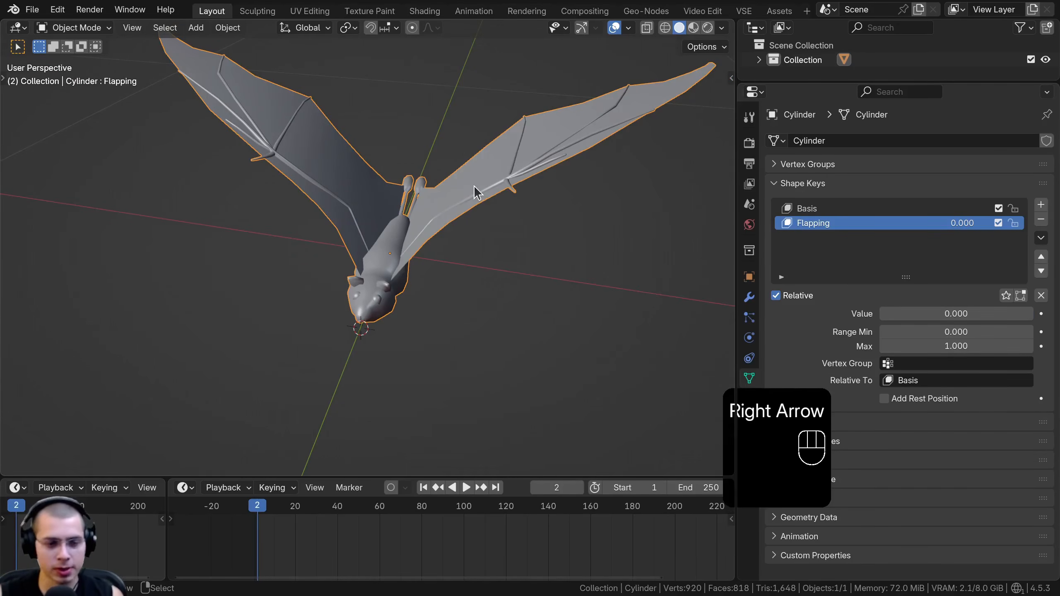
pyautogui.press('Left')
pyautogui.press('Left')
pyautogui.keyDown('shift'); pyautogui.moveTo(382, 284); pyautogui.dragTo(359, 324, button='middle'); pyautogui.keyUp('shift')
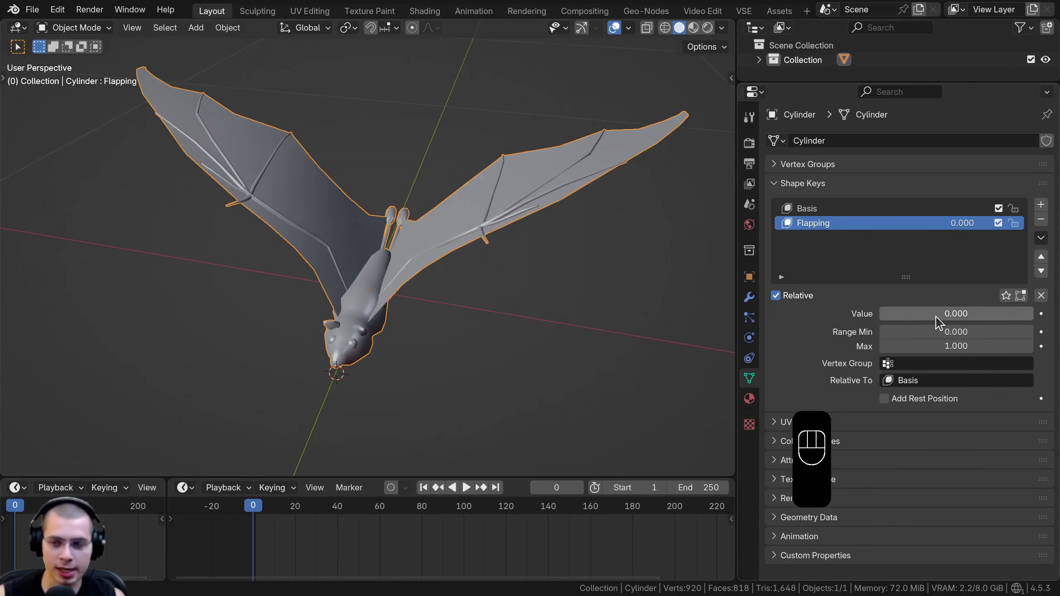
pyautogui.press('i')
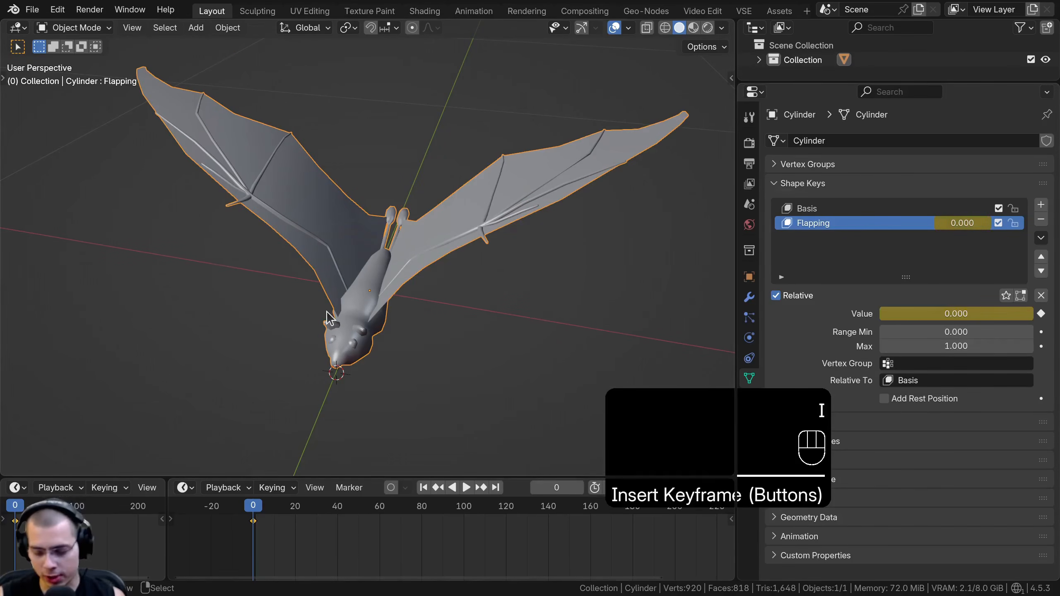
# Go to frame 5, set the Flapping value to 1 and insert a keyframe on it
pyautogui.press('Right')
pyautogui.press('Right')
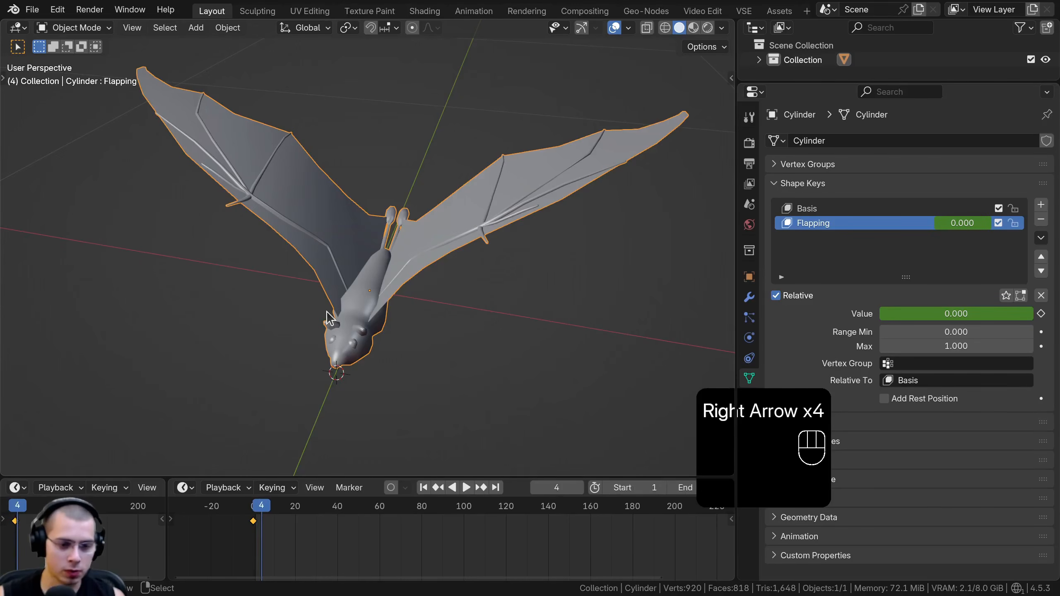
pyautogui.moveTo(908, 322); pyautogui.dragTo(956, 321)
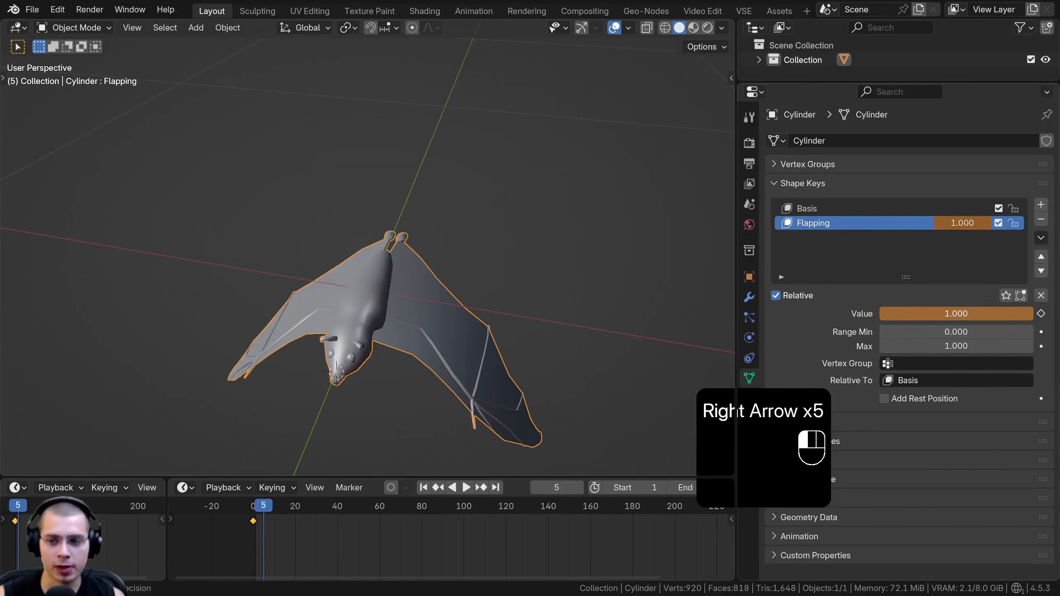
pyautogui.press('i')
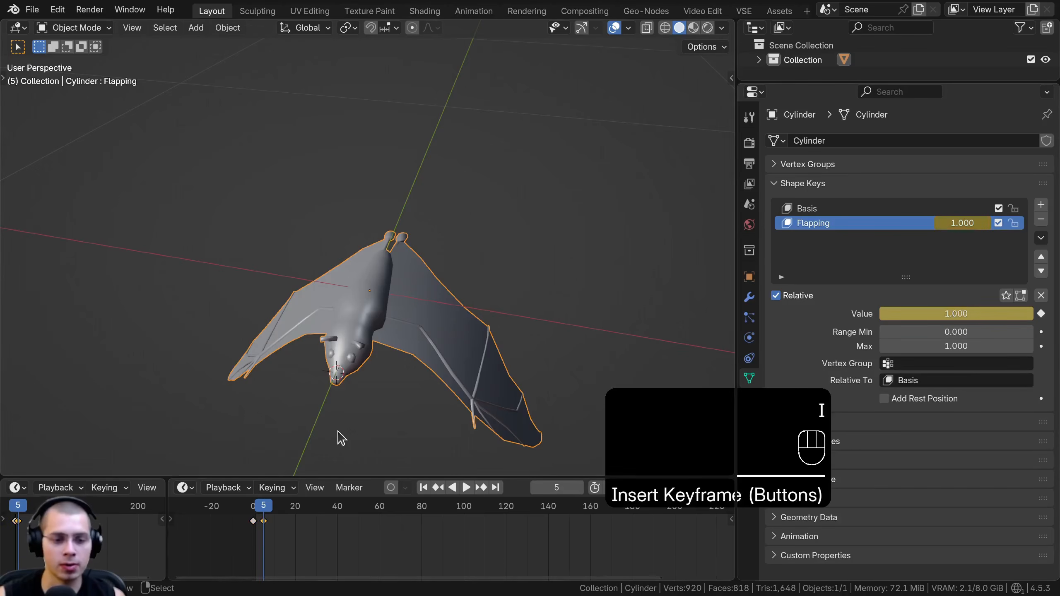
# Go to frame 10, set the Flapping value to 0 and insert a keyframe on it
pyautogui.press('Right')
pyautogui.press('Right')
pyautogui.press('Right')
pyautogui.press('Right')
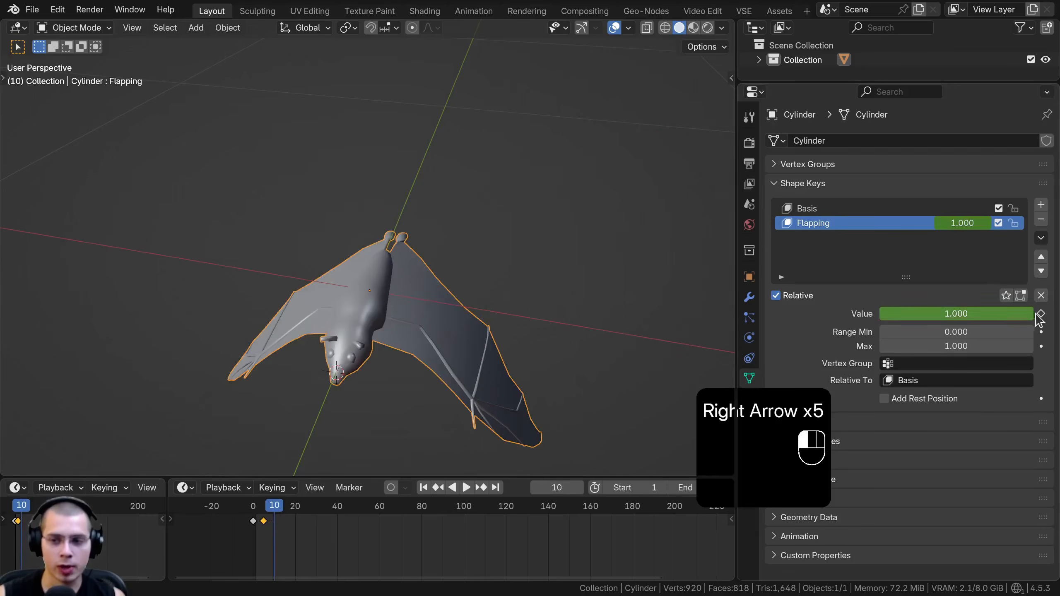
pyautogui.moveTo(1003, 317); pyautogui.dragTo(887, 318)
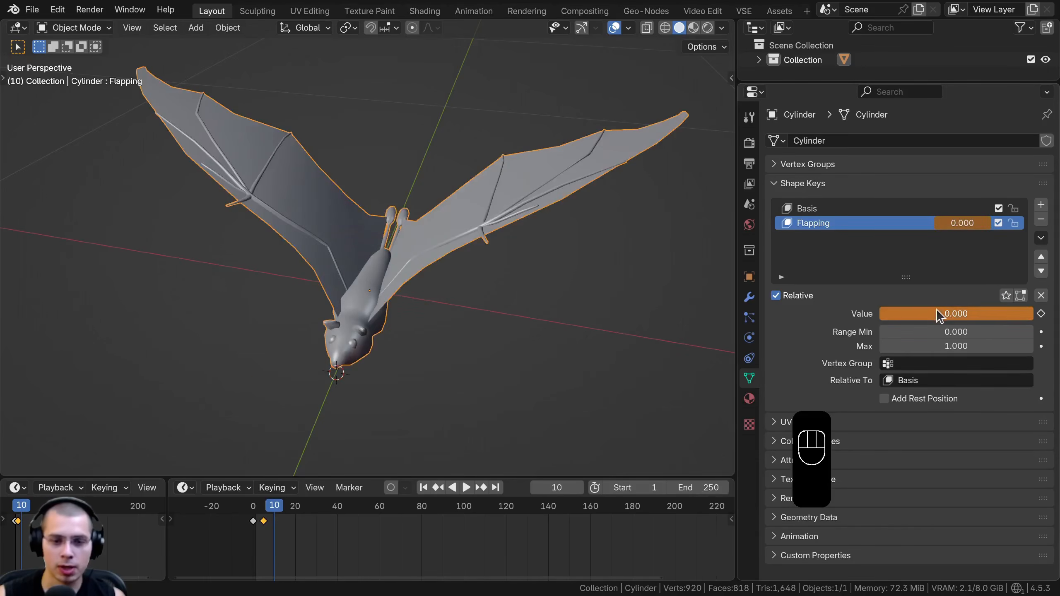
pyautogui.press('i')
# Play the flapping animation and scrub through its keyframes between frames 0 and 10
pyautogui.moveTo(351, 545); pyautogui.dragTo(270, 536, button='middle')
pyautogui.press('space')
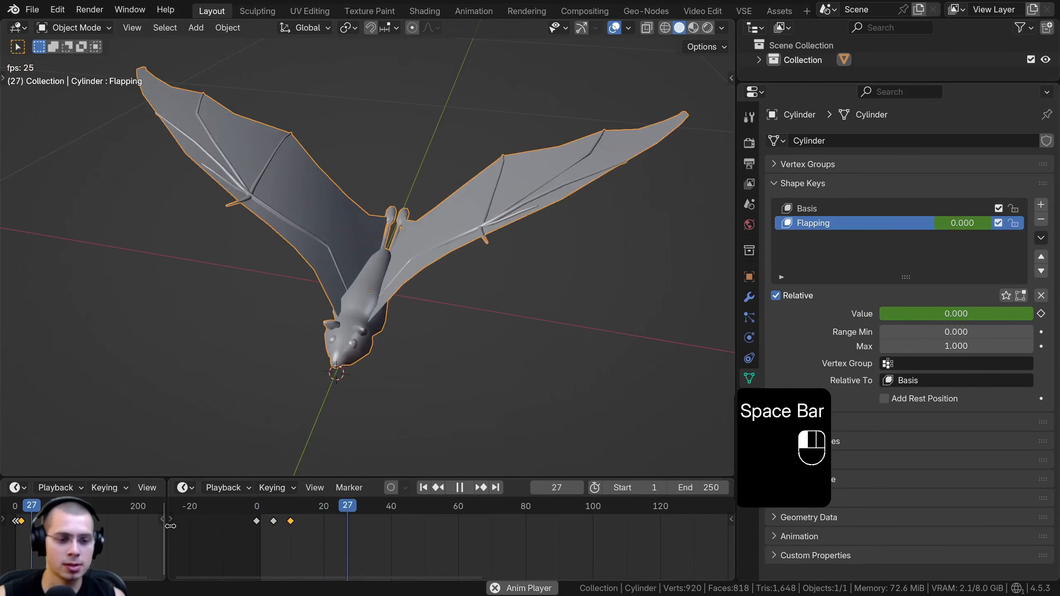
pyautogui.press('space')
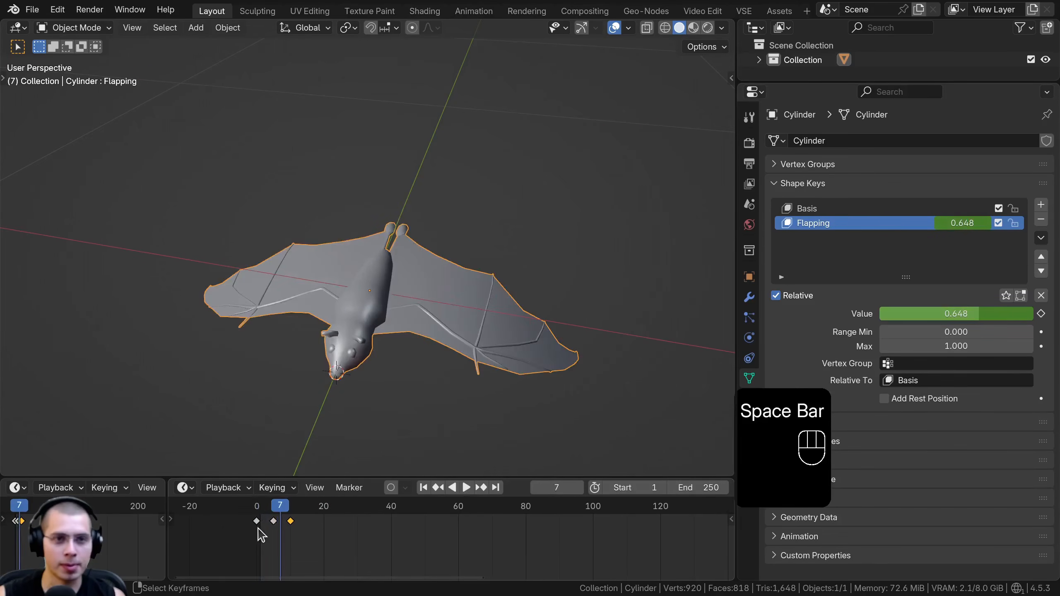
pyautogui.moveTo(258, 530); pyautogui.dragTo(286, 535)
# Split the 3D viewport vertically, turn the new area into a Graph Editor, widen it and hide its sidebar
pyautogui.moveTo(736, 121); pyautogui.dragTo(460, 284)
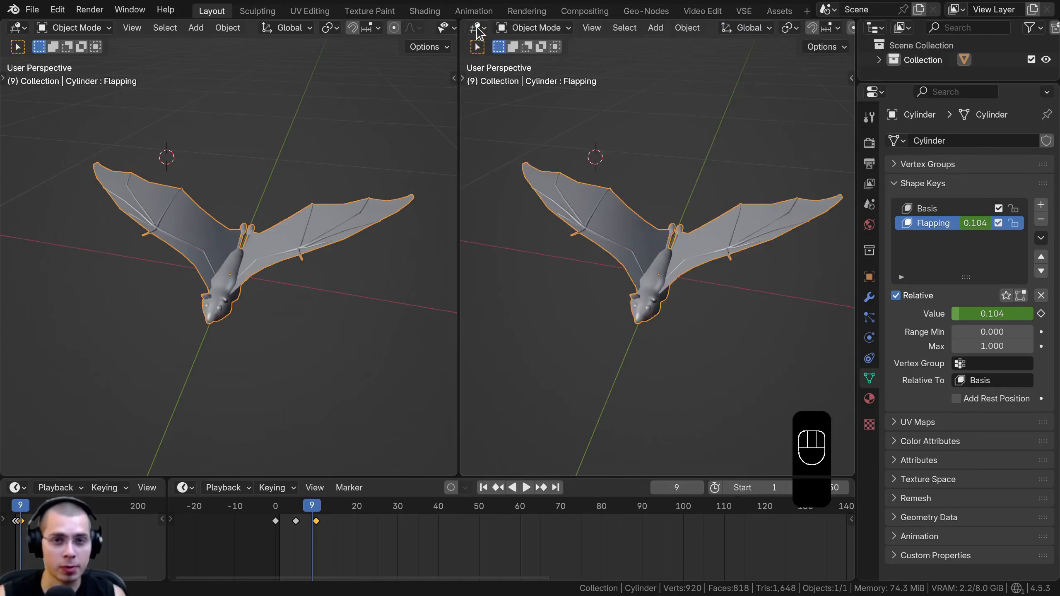
pyautogui.click(477, 28)
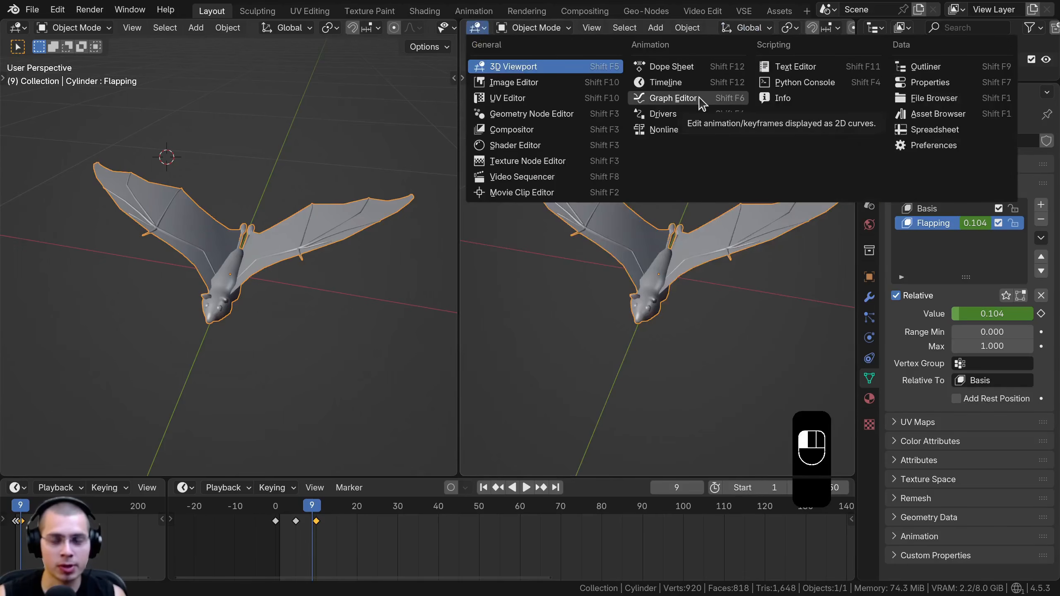
pyautogui.click(673, 98)
pyautogui.moveTo(459, 128); pyautogui.dragTo(411, 127)
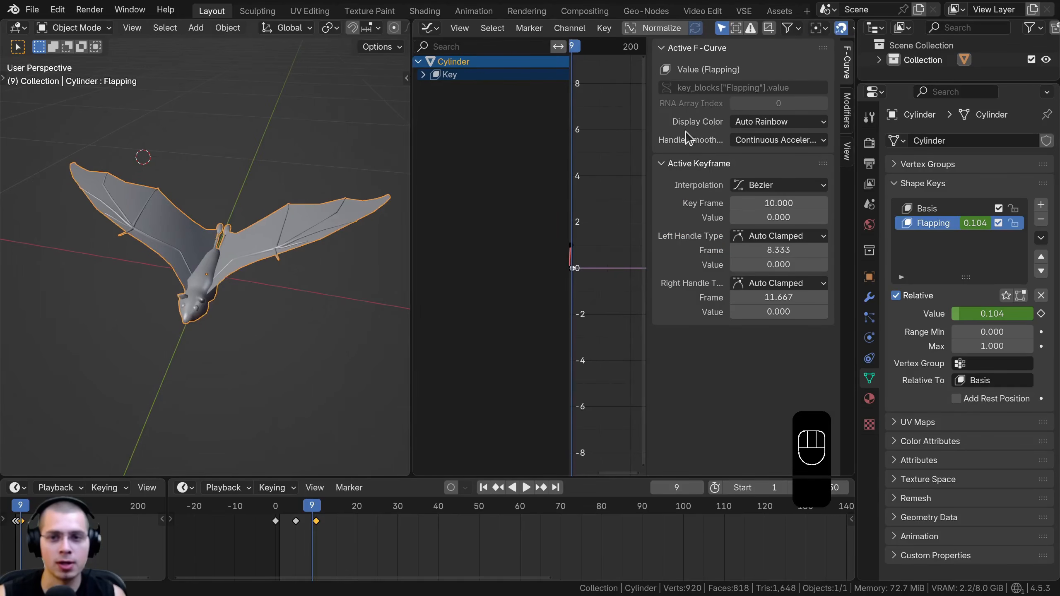
pyautogui.press('n')
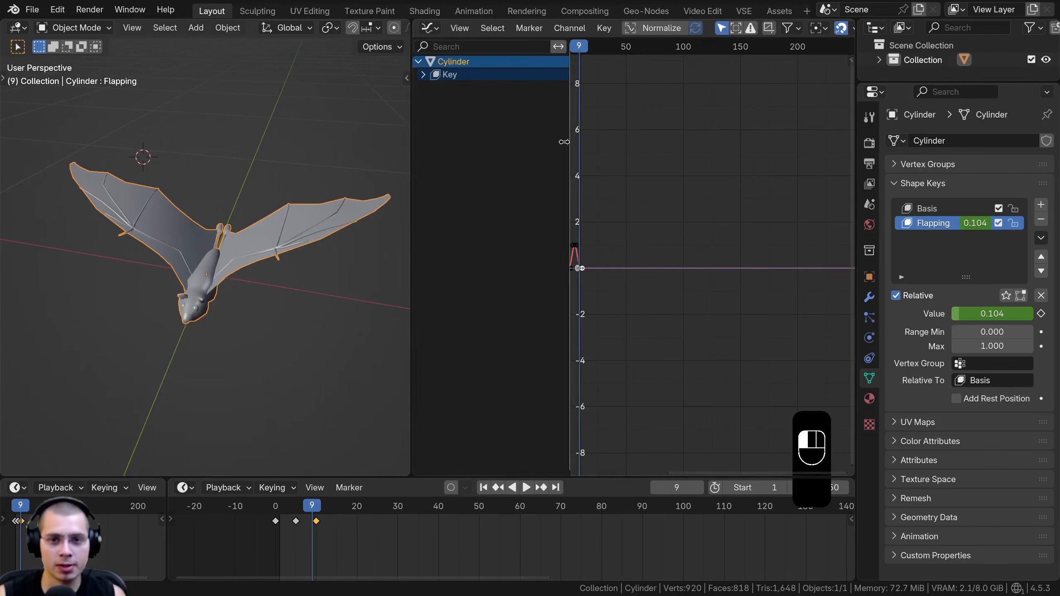
pyautogui.moveTo(566, 143); pyautogui.dragTo(418, 143)
pyautogui.moveTo(850, 59); pyautogui.dragTo(680, 66)
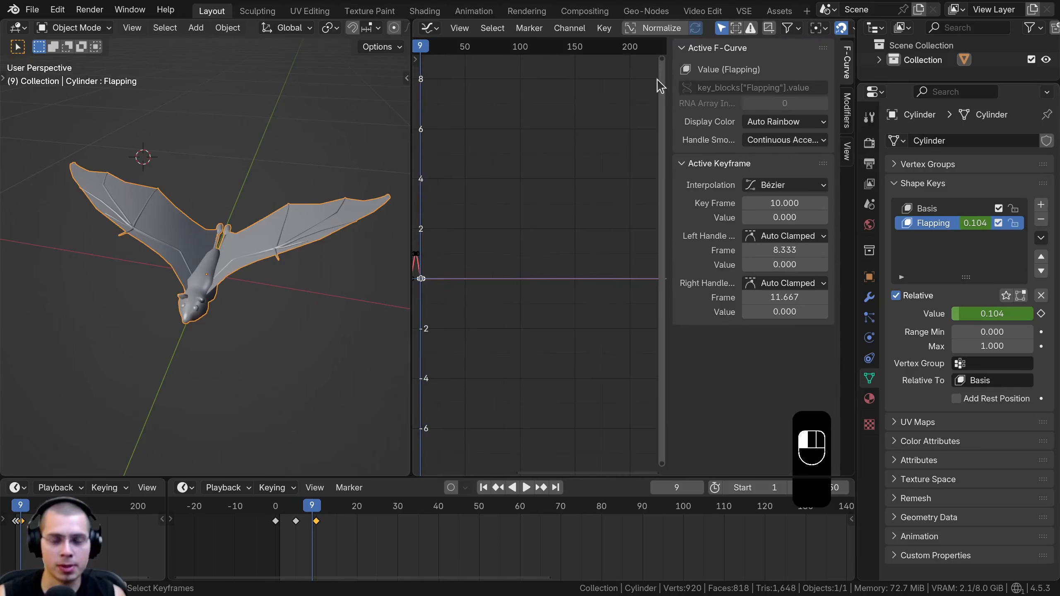
pyautogui.press('n')
pyautogui.press('n')
pyautogui.moveTo(411, 135); pyautogui.dragTo(341, 135)
# Add a Cycles modifier to the Flapping curve so its keyframes repeat
pyautogui.press('n')
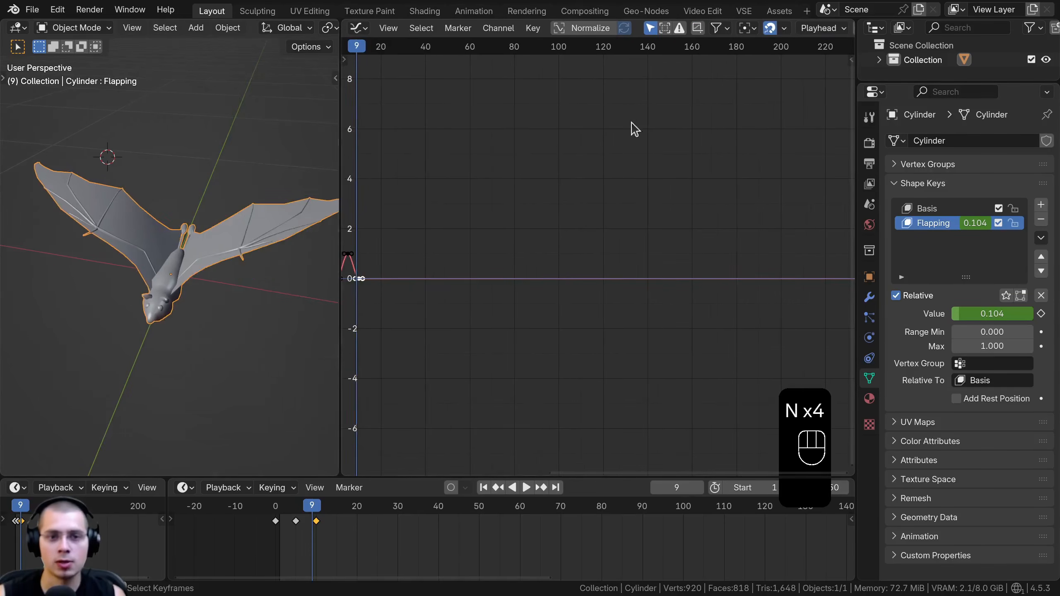
pyautogui.press('n')
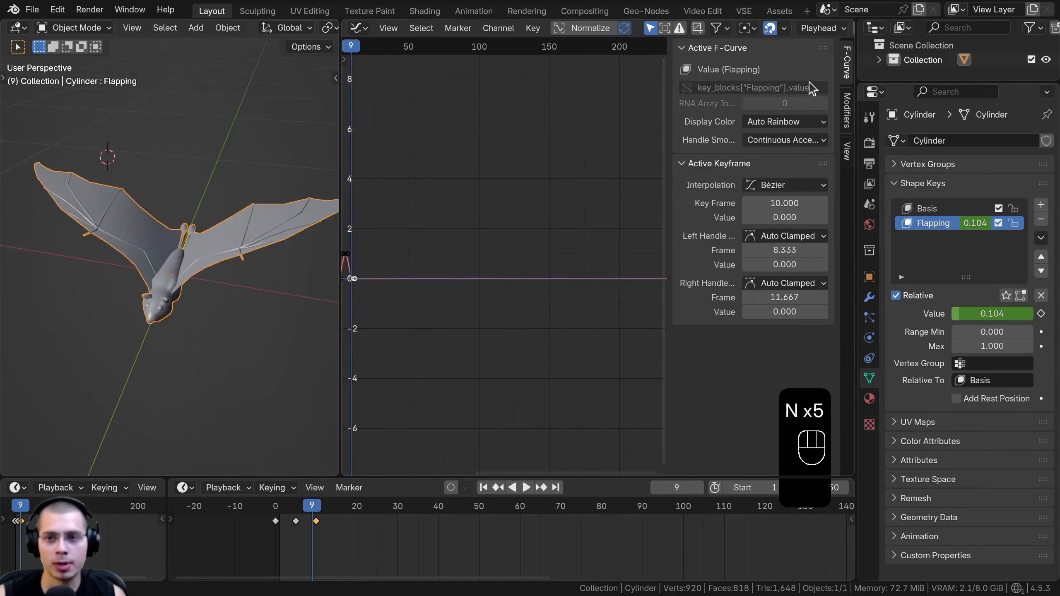
pyautogui.click(847, 108)
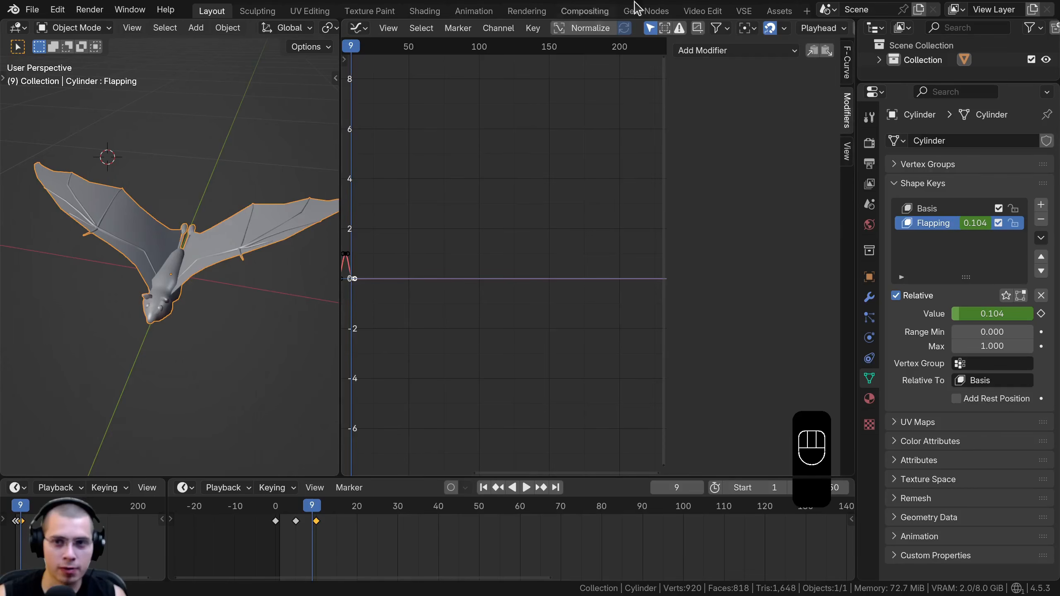
pyautogui.click(752, 51)
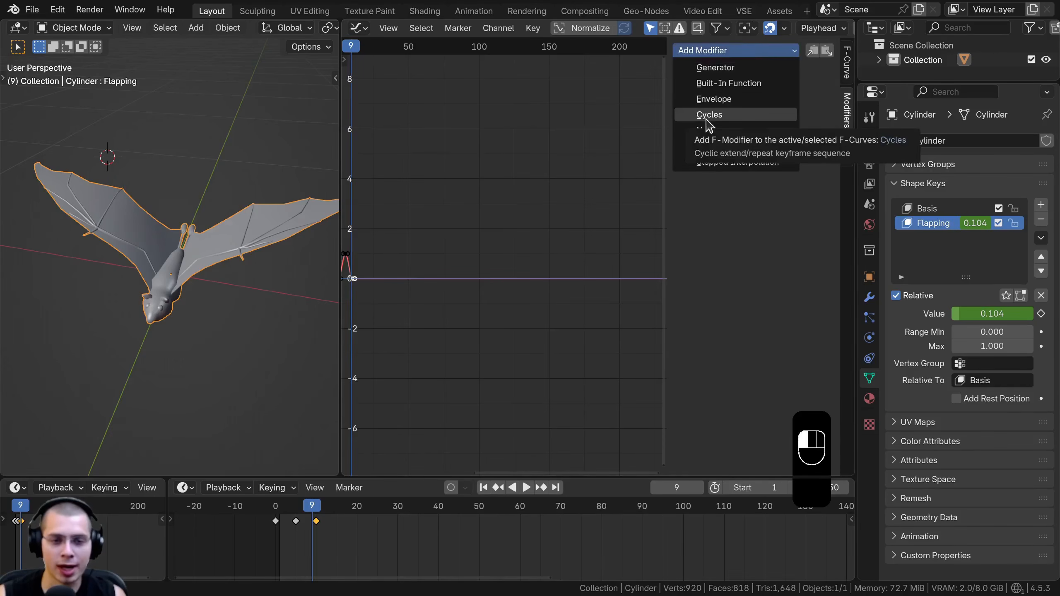
pyautogui.click(725, 115)
pyautogui.keyDown('ctrl'); pyautogui.moveTo(464, 225); pyautogui.dragTo(484, 280, button='middle'); pyautogui.keyUp('ctrl')
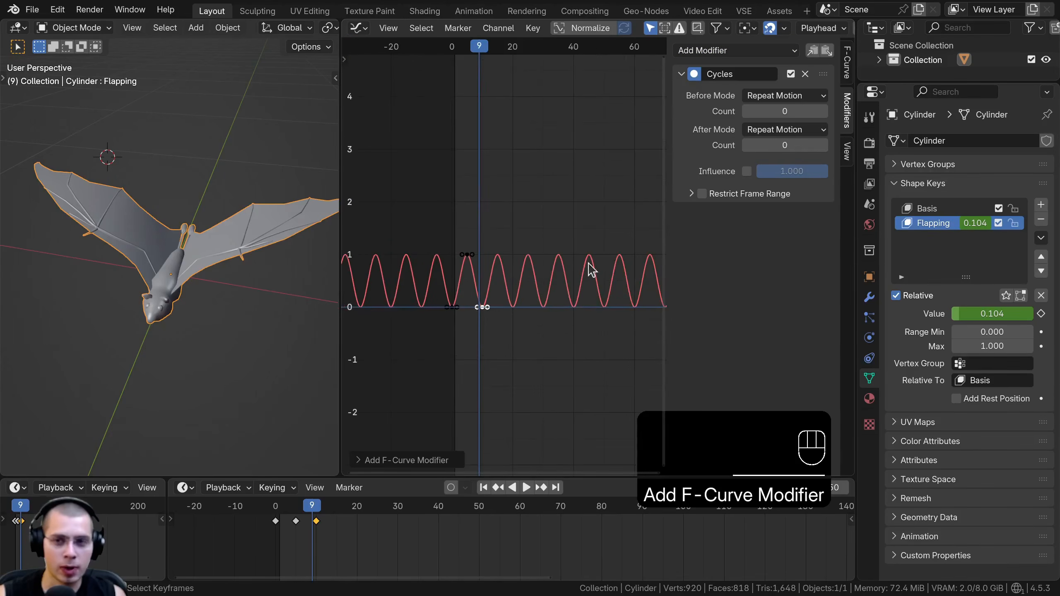
# Play the looping flap while viewing the Flapping curve with all its keyframes selected
pyautogui.press('space')
pyautogui.press('a')
pyautogui.press('a')
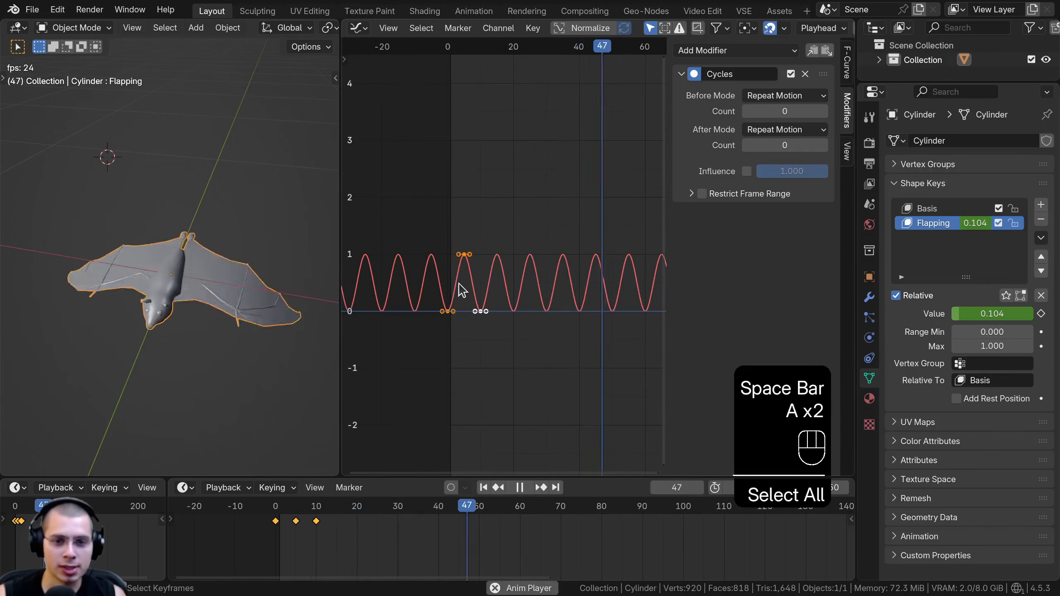
pyautogui.scroll(7, 459, 284)
pyautogui.press('g')
pyautogui.rightClick(457, 259)
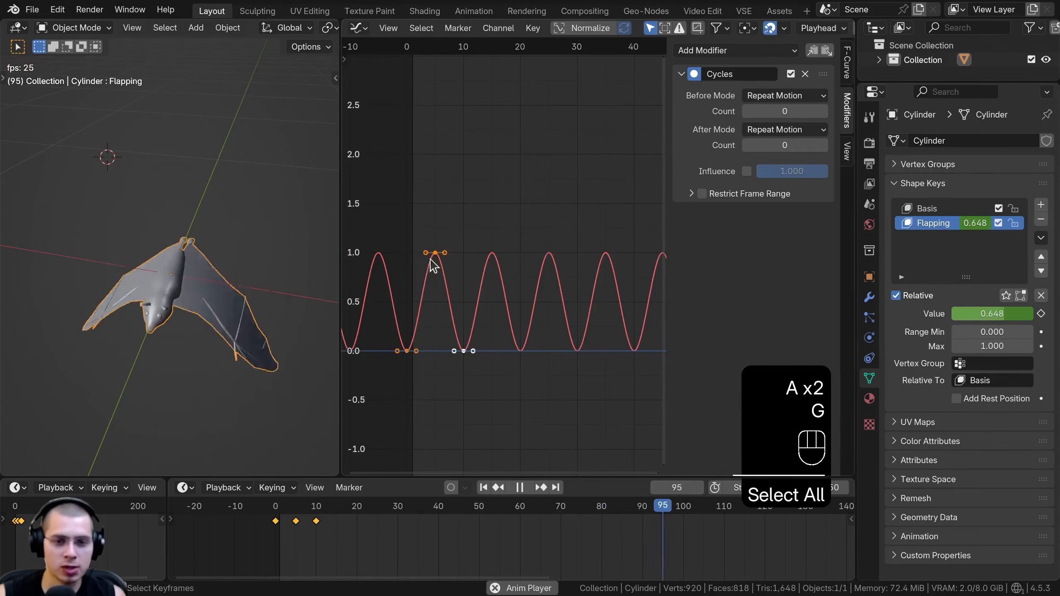
pyautogui.scroll(-4, 476, 313)
pyautogui.scroll(2, 480, 347)
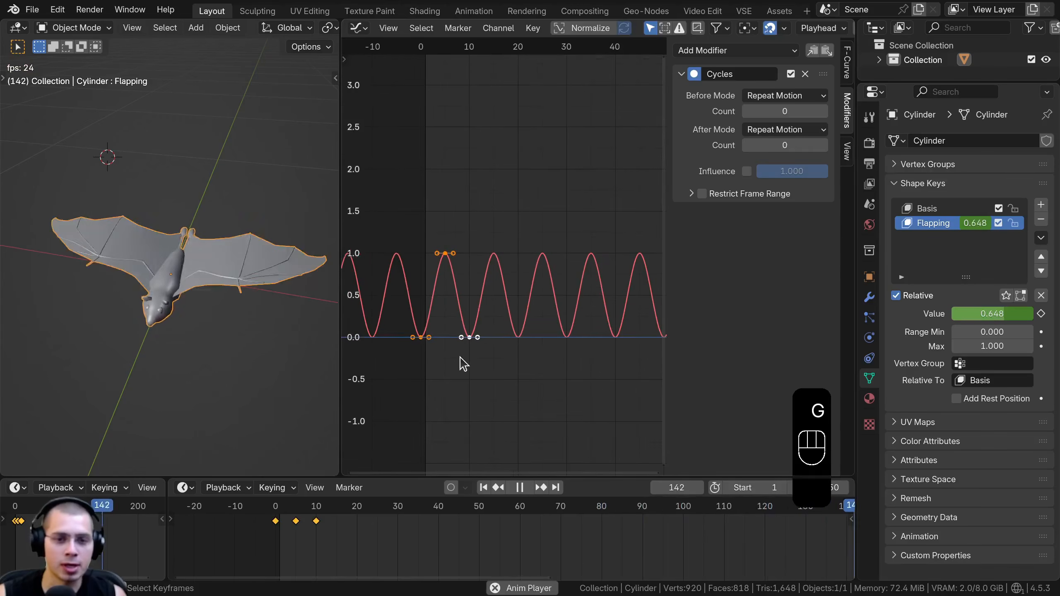
# Try moving the curve's peak keyframe upward while the animation plays, then cancel the move
pyautogui.press('space')
pyautogui.press('space')
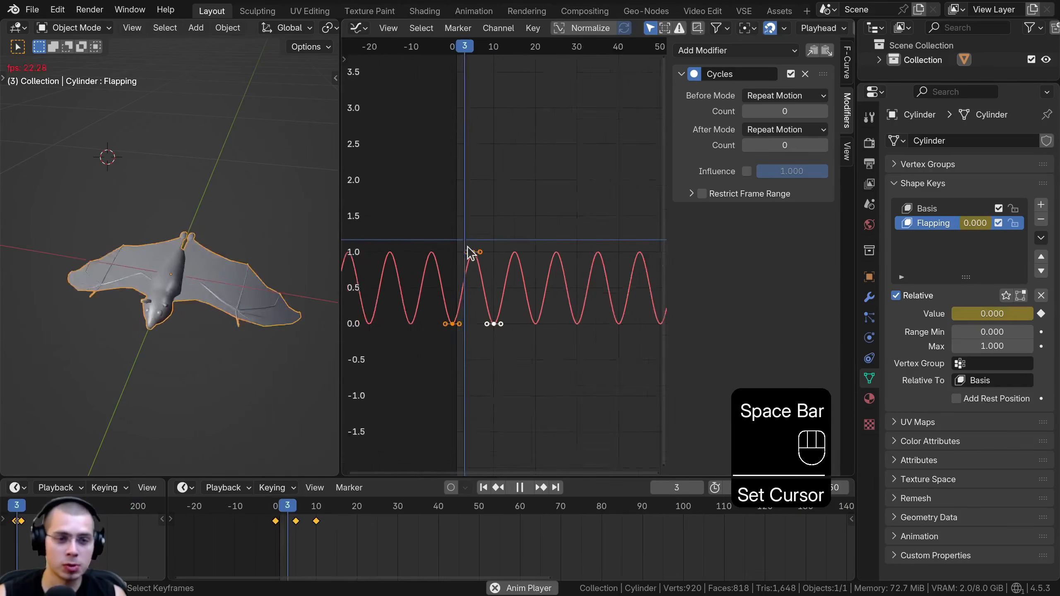
pyautogui.scroll(-1, 468, 253)
pyautogui.click(469, 259)
pyautogui.click(475, 257)
pyautogui.press('g')
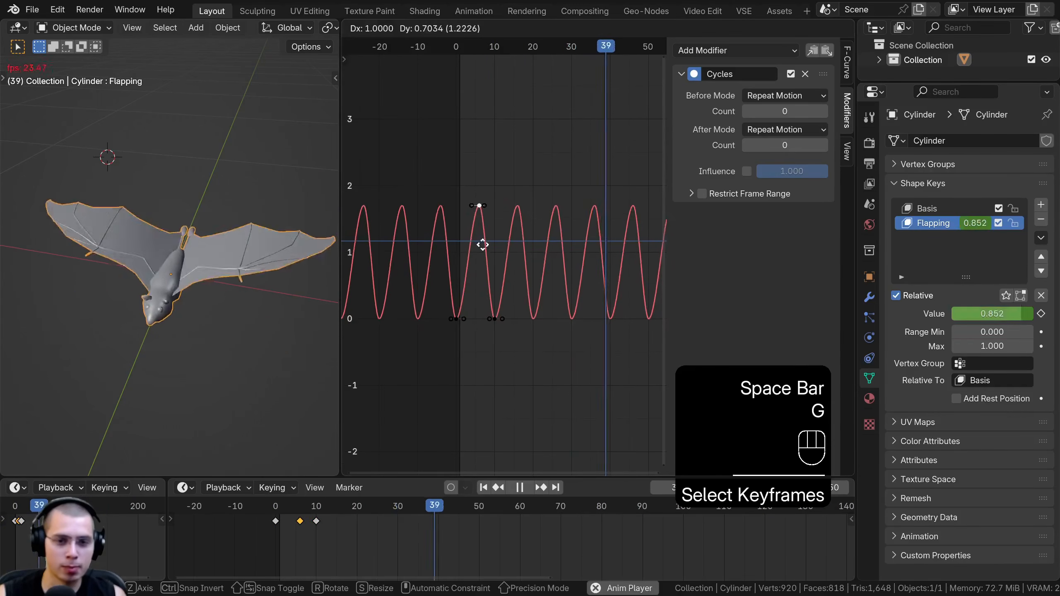
pyautogui.rightClick(473, 260)
# Try scaling all Flapping keyframes along the time axis to change the speed of the flap
pyautogui.press('space')
pyautogui.press('a')
pyautogui.press('a')
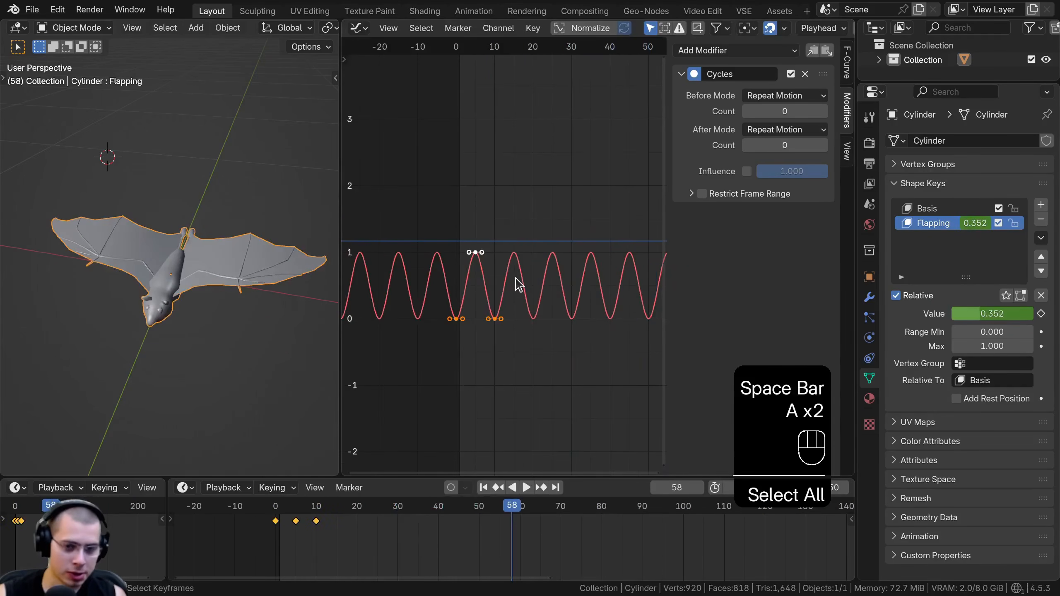
pyautogui.scroll(1, 519, 285)
pyautogui.press('s')
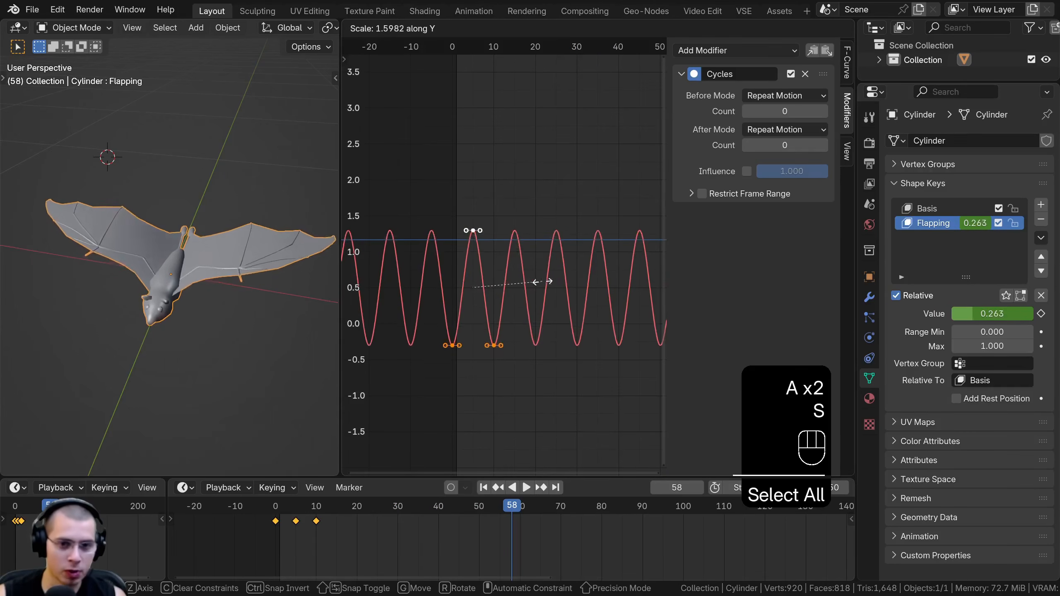
pyautogui.press('x')
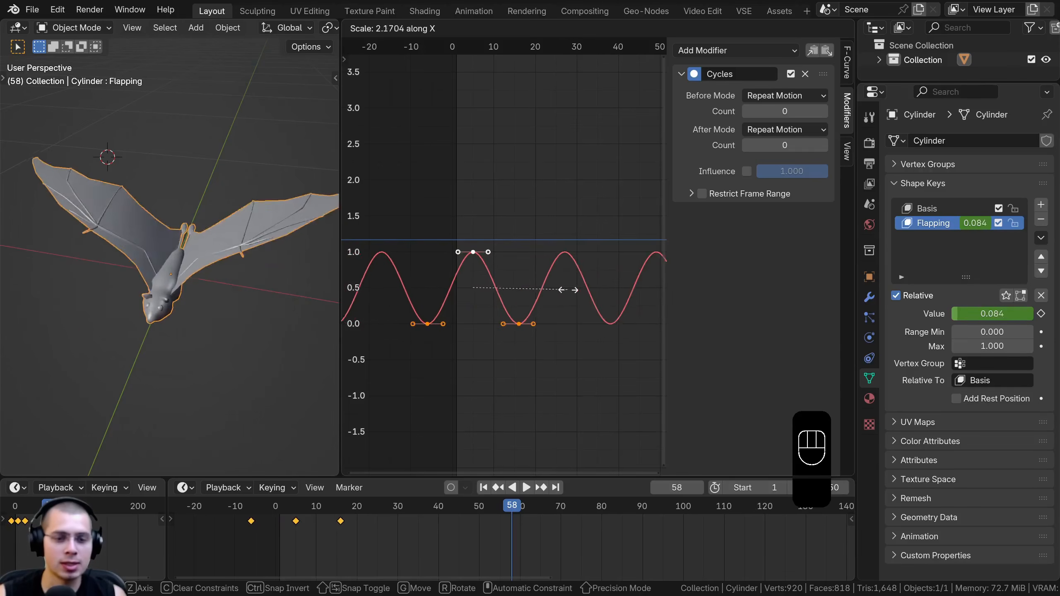
pyautogui.click(587, 294)
pyautogui.press('space')
pyautogui.press('space')
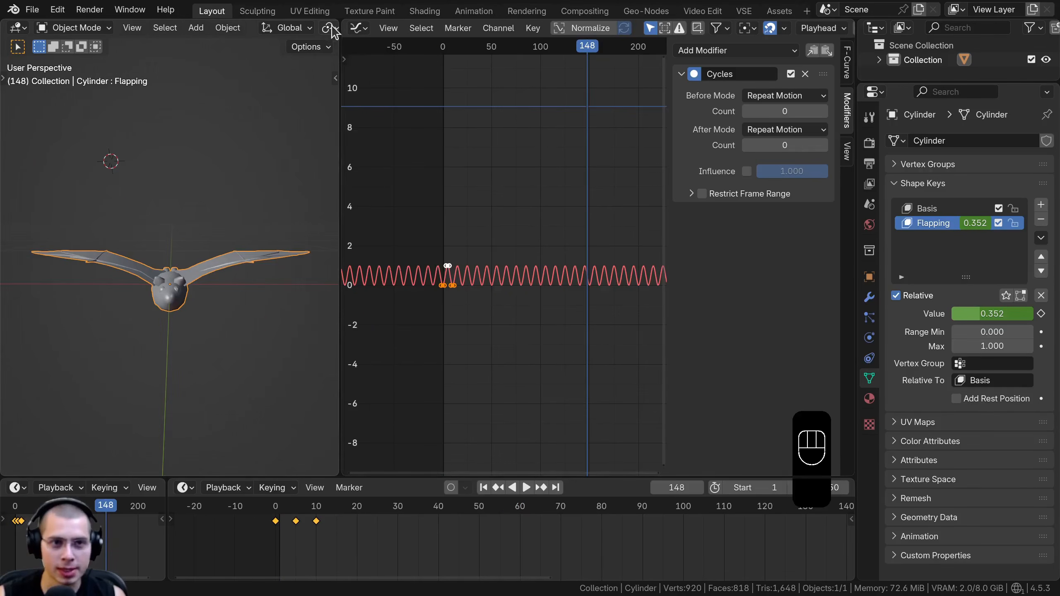
# Join the Graph Editor area back into the 3D viewport and enlarge the viewport against the Properties editor and timeline
pyautogui.moveTo(337, 21); pyautogui.dragTo(349, 32)
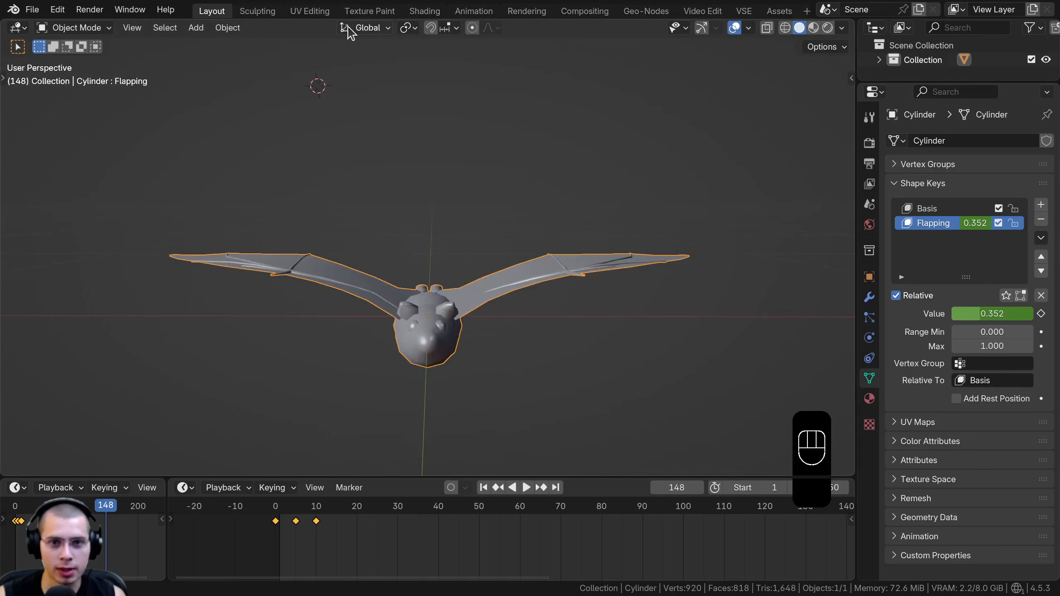
pyautogui.moveTo(852, 176); pyautogui.dragTo(906, 176)
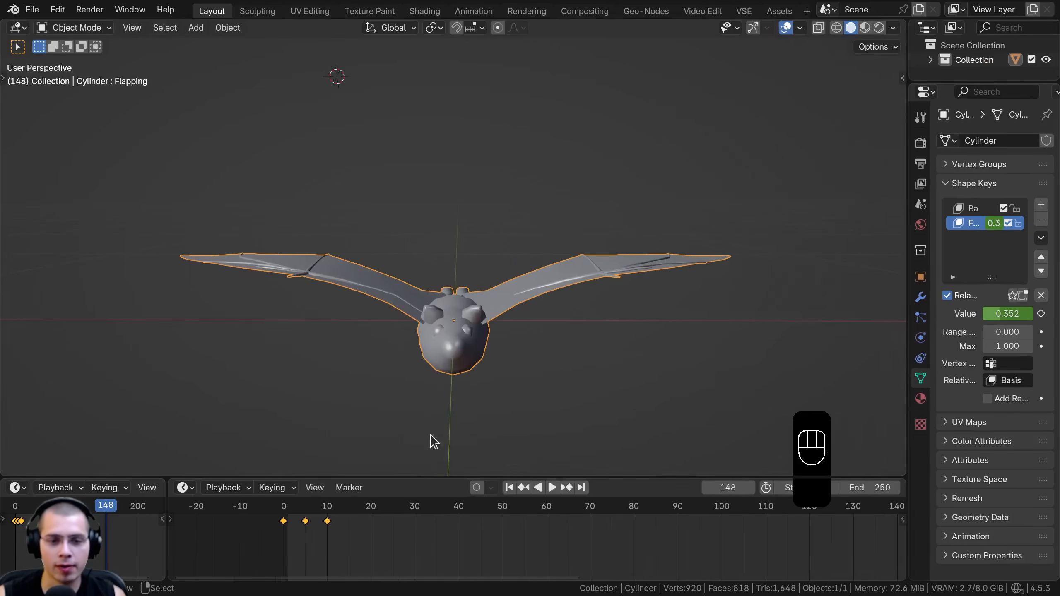
pyautogui.moveTo(419, 477); pyautogui.dragTo(418, 504)
pyautogui.moveTo(483, 277); pyautogui.dragTo(434, 357, button='middle')
pyautogui.moveTo(451, 292); pyautogui.dragTo(454, 206, button='middle')
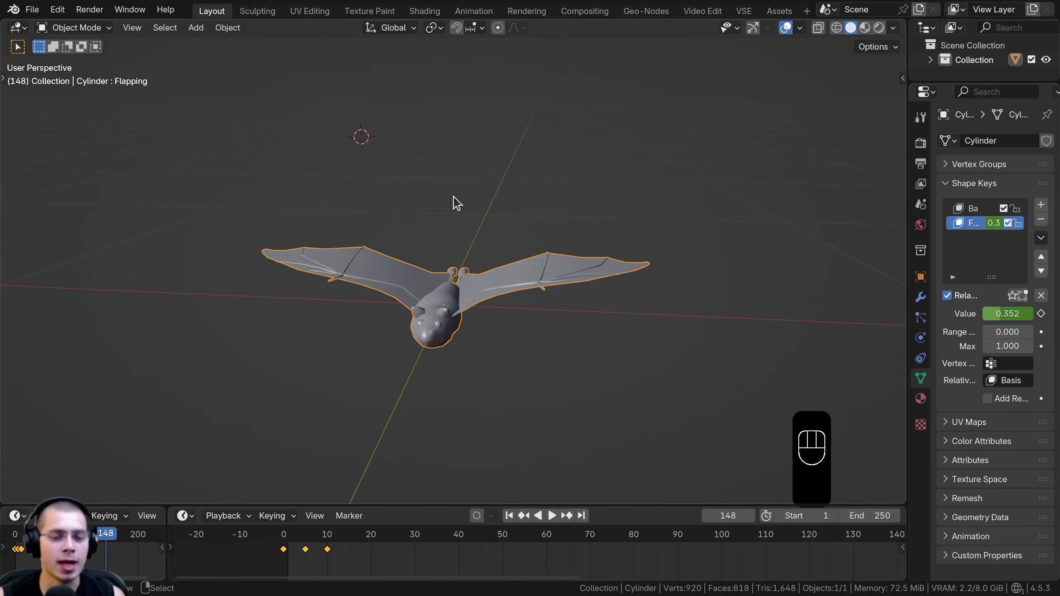
pyautogui.moveTo(610, 225); pyautogui.dragTo(545, 244, button='middle')
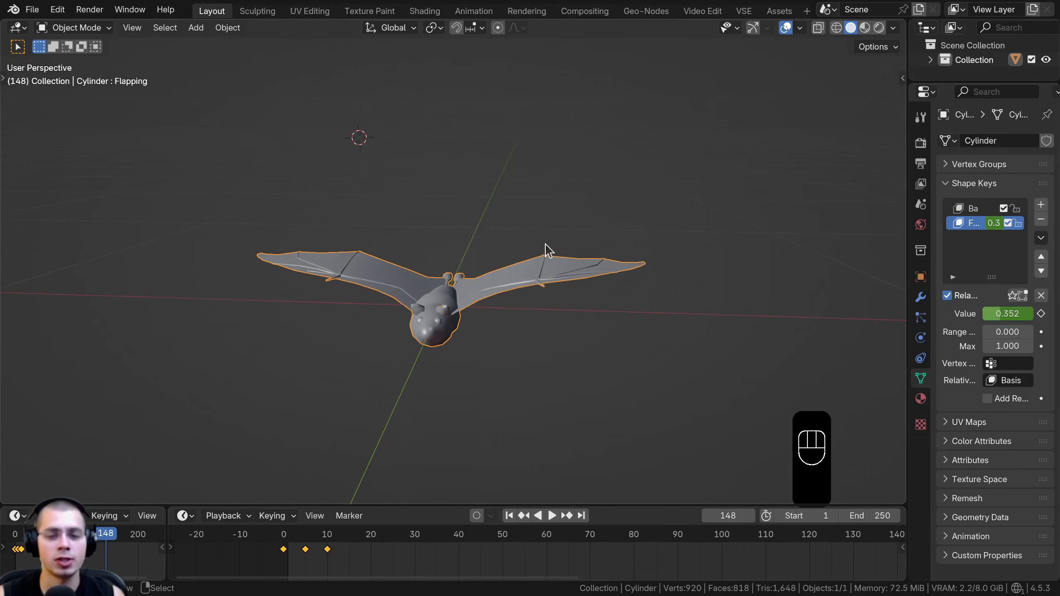
# In front view, duplicate the bat and move the copy about 0.22 m up along Z
pyautogui.press('KP_1')
pyautogui.keyDown('shift'); pyautogui.moveTo(460, 272); pyautogui.dragTo(466, 424, button='middle'); pyautogui.keyUp('shift')
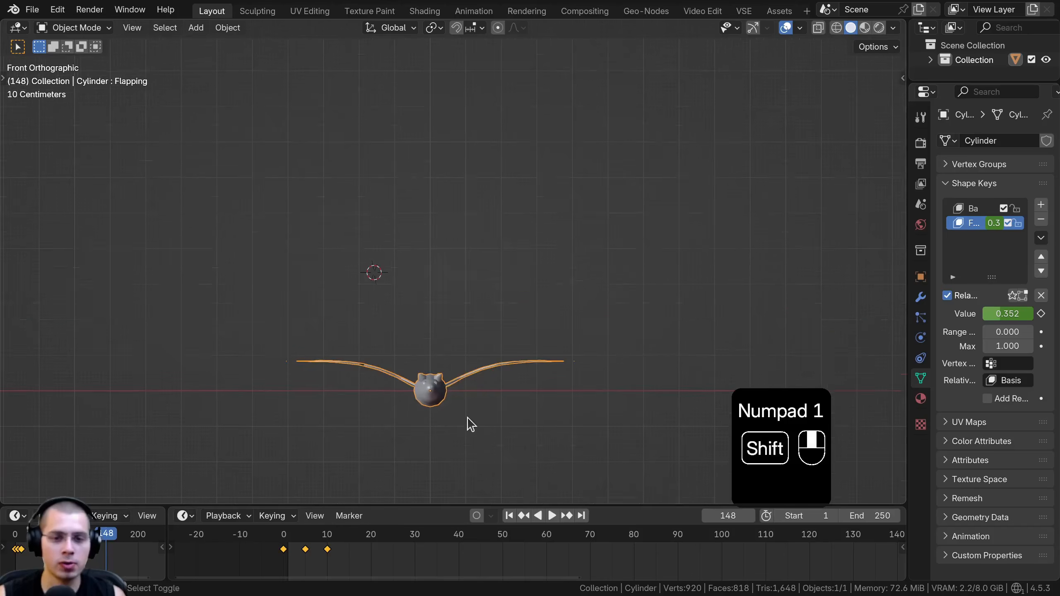
pyautogui.hotkey('shift', 'd')
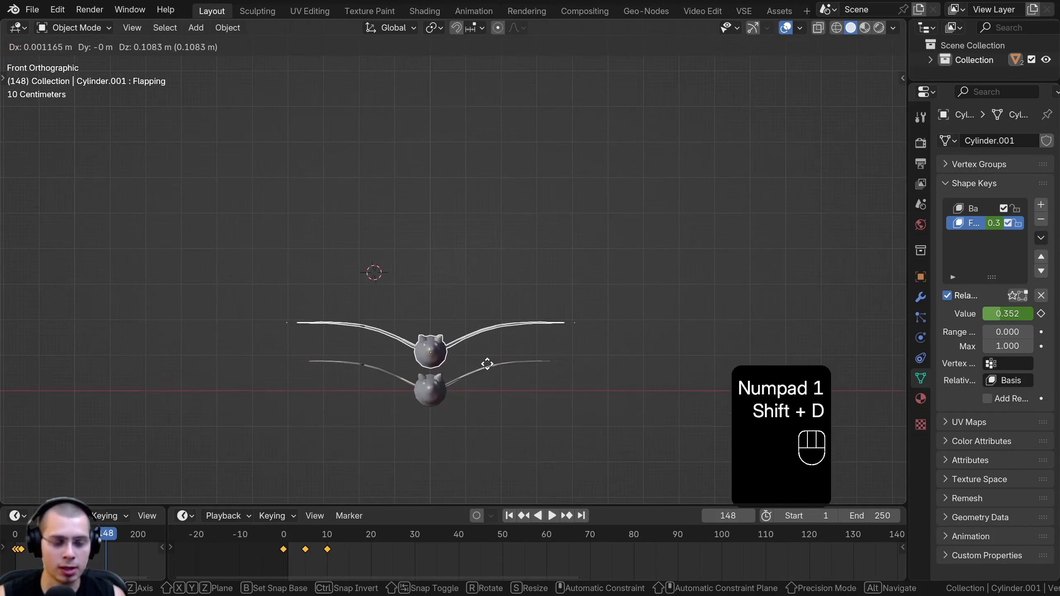
pyautogui.moveTo(487, 350); pyautogui.dragTo(488, 337, button='middle')
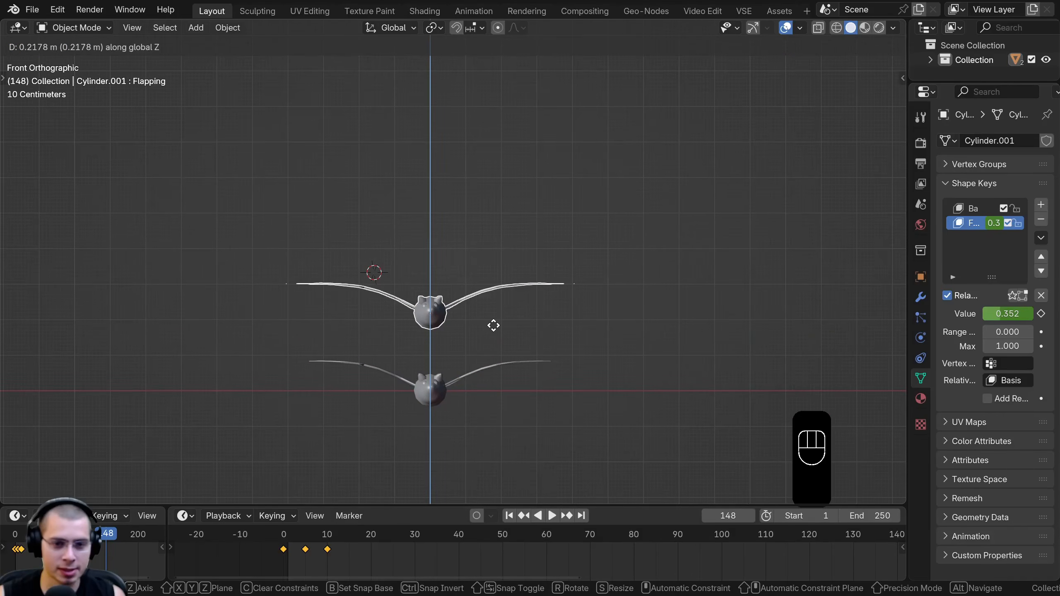
pyautogui.click(493, 326)
# Repeat the offset duplication six times to build a vertical stack of eight bats
pyautogui.scroll(-3, 499, 332)
pyautogui.hotkey('shift', 'r')
pyautogui.keyDown('shift'); pyautogui.moveTo(494, 294); pyautogui.dragTo(485, 382, button='middle'); pyautogui.keyUp('shift')
pyautogui.hotkey('shift', 'r')
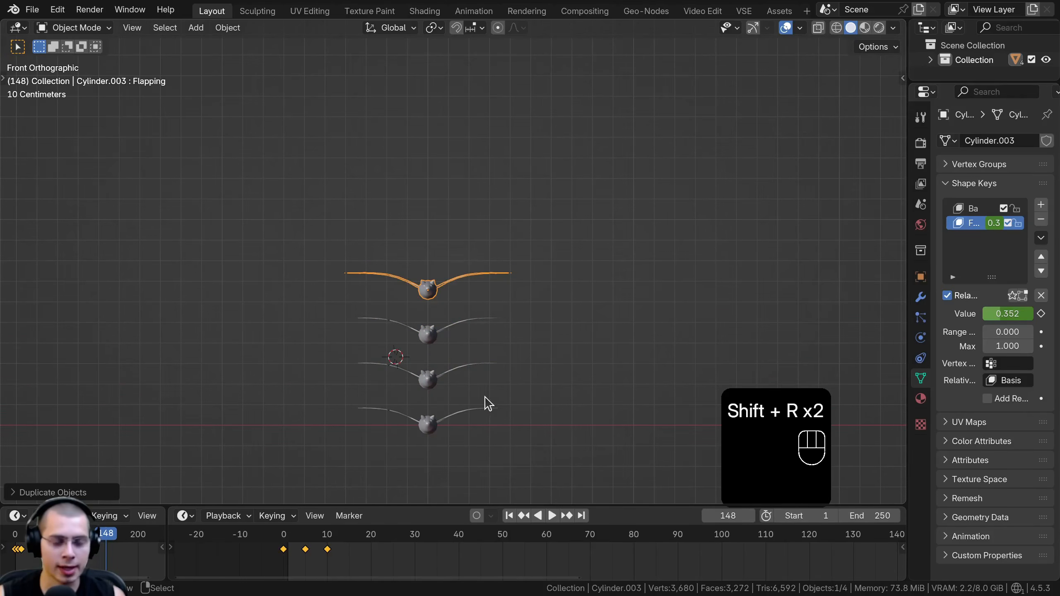
pyautogui.hotkey('shift', 'r')
pyautogui.hotkey('shift', 'r')
pyautogui.hotkey('shift', 'r')
pyautogui.hotkey('shift', 'r')
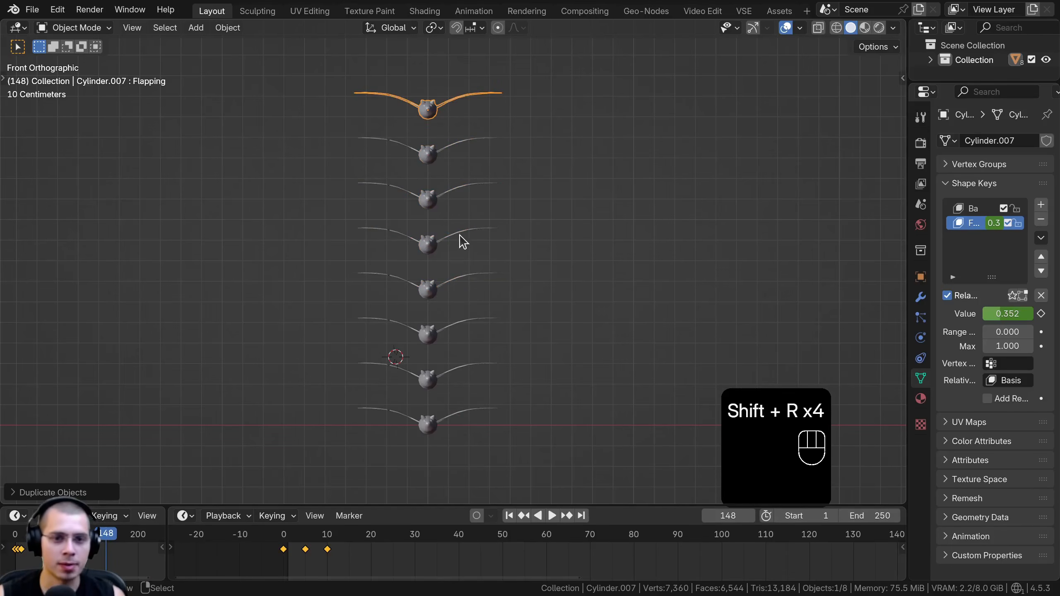
# Scale the top bat down and resize other upper bats in the stack for size variation
pyautogui.moveTo(464, 251); pyautogui.dragTo(648, 169, button='middle')
pyautogui.press('s')
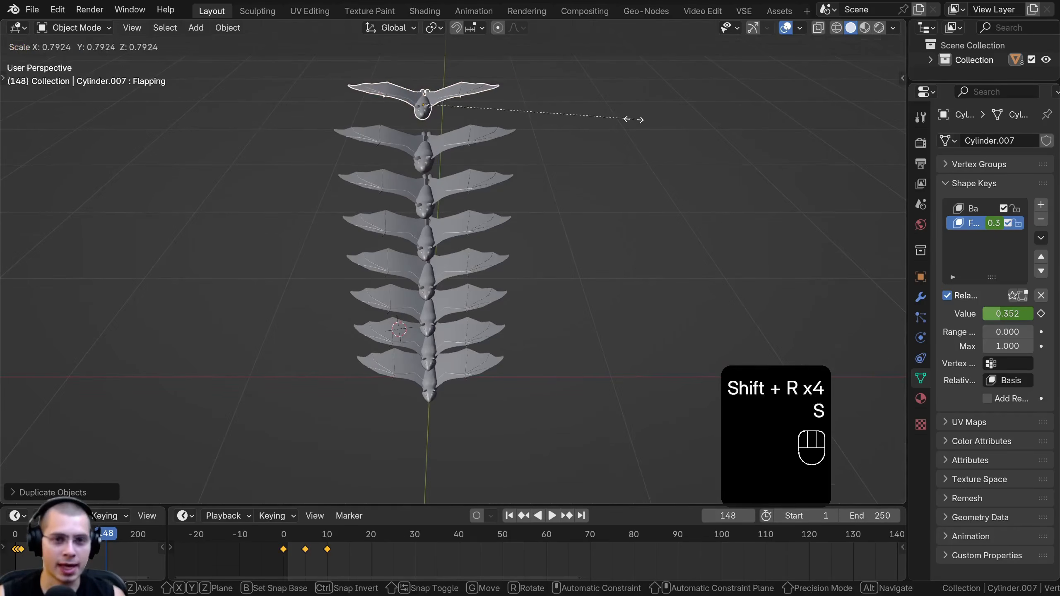
pyautogui.click(484, 164)
pyautogui.click(480, 184)
pyautogui.press('s')
pyautogui.click(478, 201)
pyautogui.click(468, 280)
pyautogui.press('s')
pyautogui.click(497, 292)
# Resize several of the lower bats in the stack to different sizes
pyautogui.click(477, 357)
pyautogui.press('s')
pyautogui.click(491, 357)
pyautogui.rightClick(482, 394)
pyautogui.press('s')
pyautogui.click(490, 392)
pyautogui.rightClick(490, 348)
pyautogui.press('s')
pyautogui.click(495, 351)
# Box-select all eight bats, apply their scale and clear the selection
pyautogui.moveTo(530, 80); pyautogui.dragTo(395, 465)
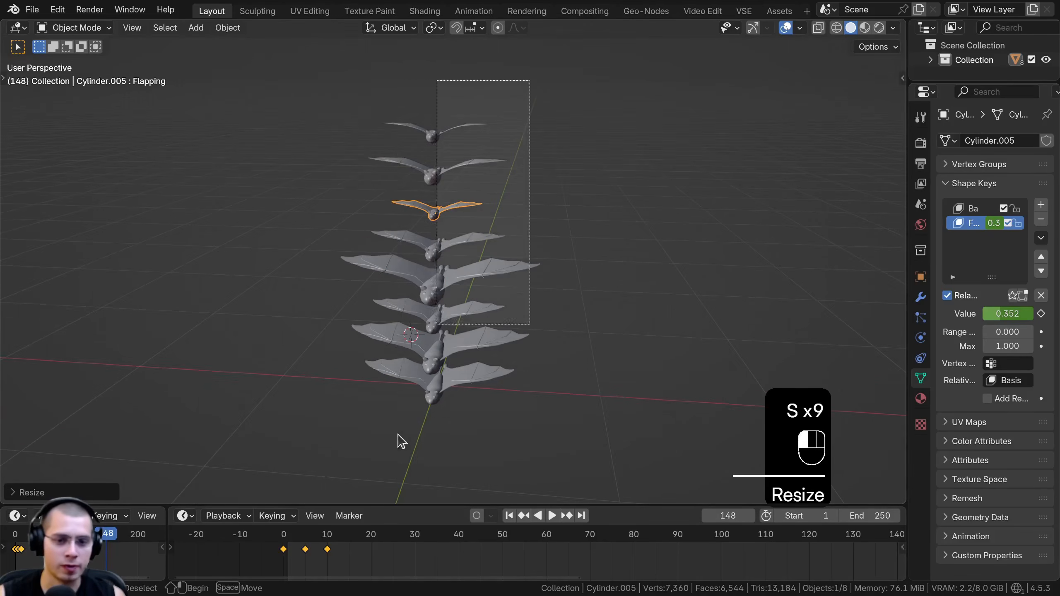
pyautogui.hotkey('ctrl', 'a')
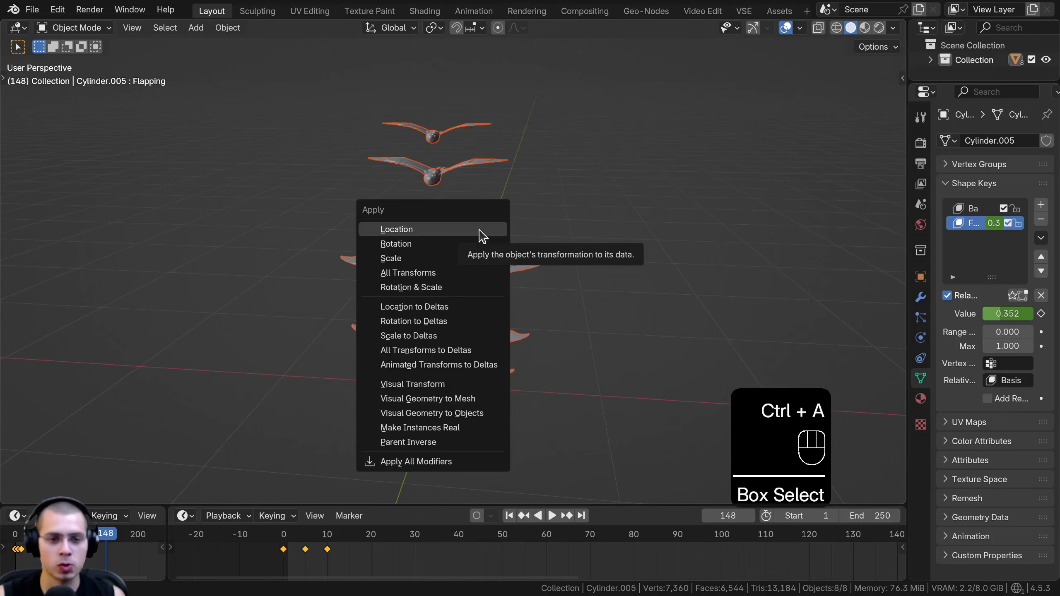
pyautogui.click(395, 257)
pyautogui.moveTo(427, 203); pyautogui.dragTo(481, 230, button='middle')
pyautogui.scroll(2, 437, 115)
pyautogui.moveTo(441, 131); pyautogui.dragTo(417, 199, button='middle')
pyautogui.hotkey('alt', 'a')
pyautogui.moveTo(447, 265); pyautogui.dragTo(459, 230, button='middle')
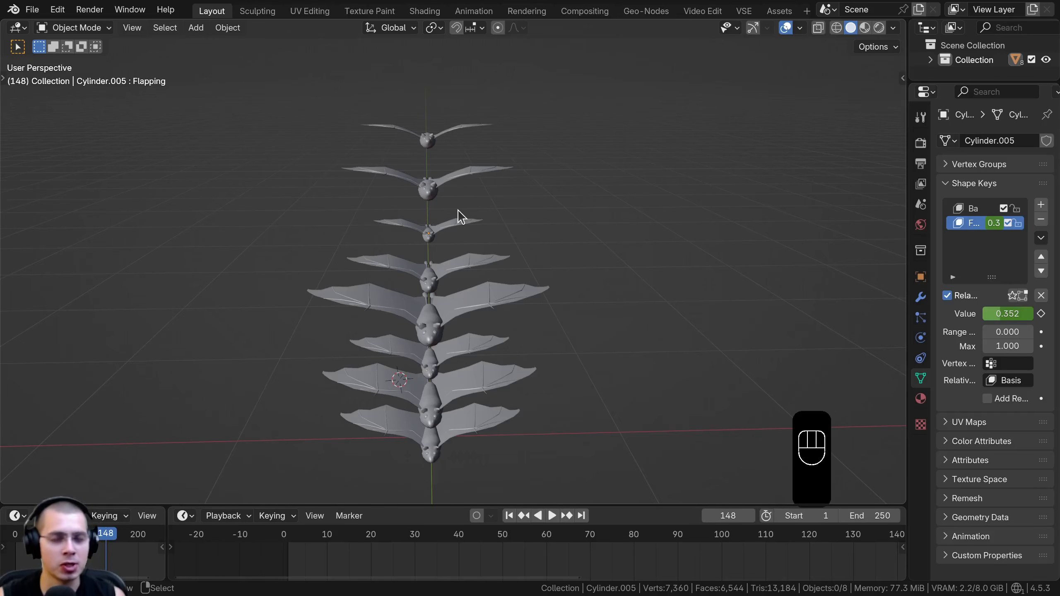
# Select the second bat from the top and play the animation to review how the bats flap together
pyautogui.moveTo(369, 181); pyautogui.dragTo(321, 138, button='middle')
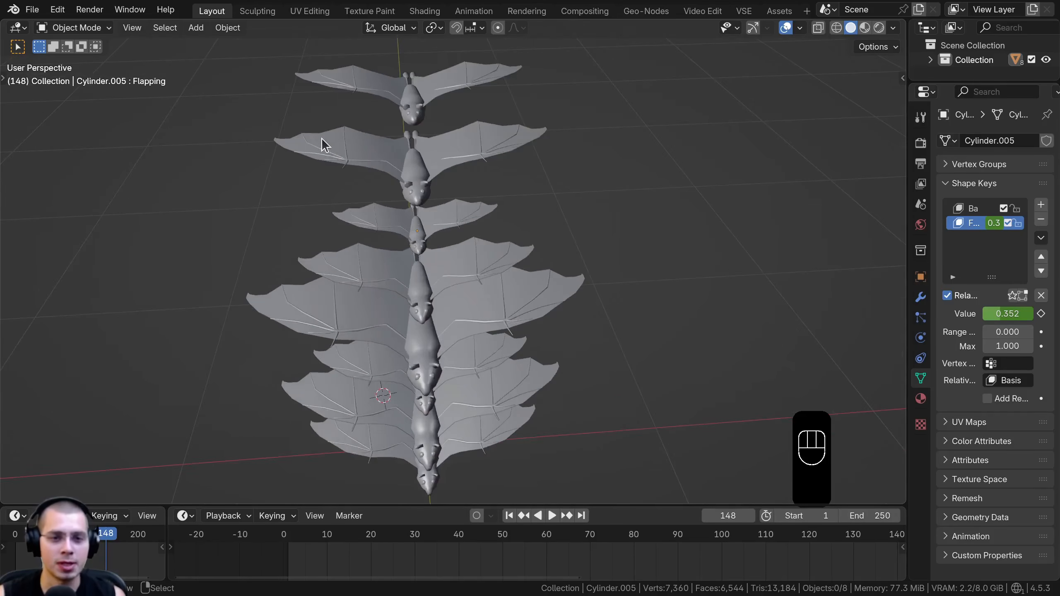
pyautogui.click(322, 138)
pyautogui.scroll(-4, 484, 217)
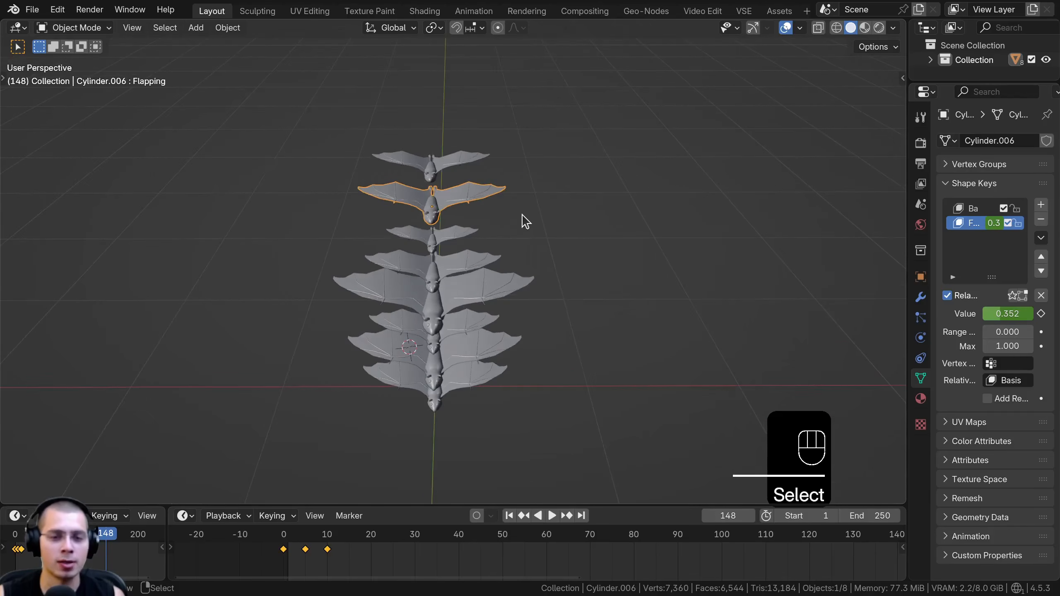
pyautogui.keyDown('shift'); pyautogui.moveTo(502, 233); pyautogui.dragTo(500, 227, button='middle'); pyautogui.keyUp('shift')
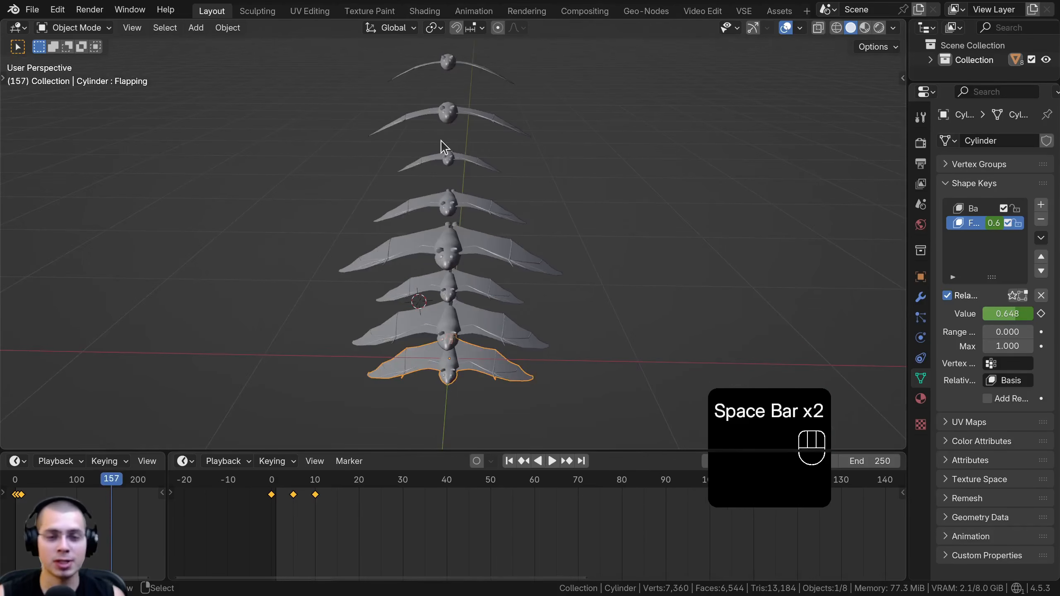
pyautogui.press('space')
pyautogui.moveTo(433, 131); pyautogui.dragTo(390, 248, button='middle')
pyautogui.press('space')
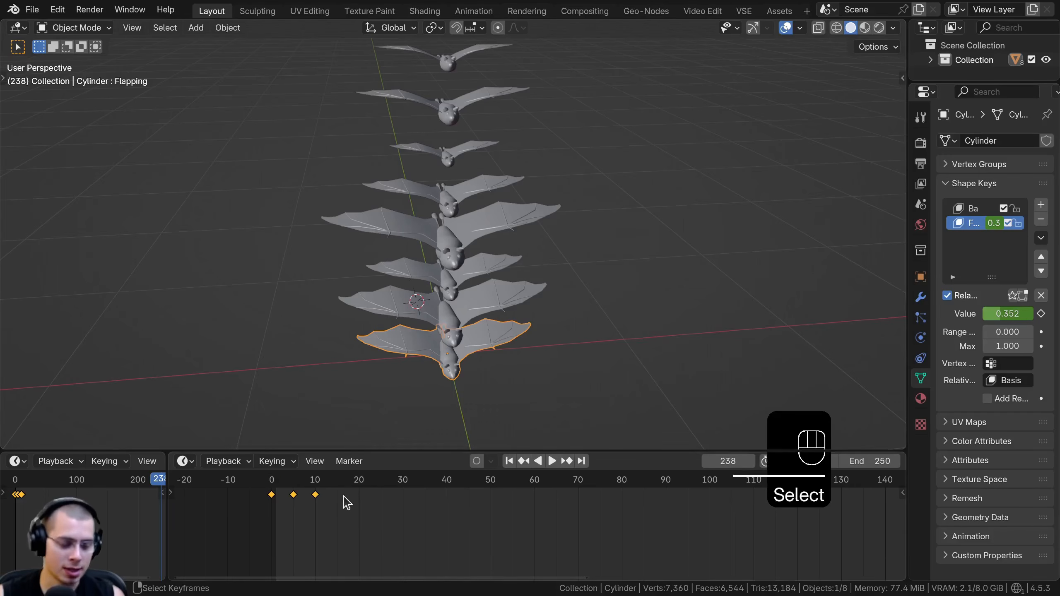
# Shift all flapping keyframes of the two lowest bats in time by different amounts
pyautogui.press('a')
pyautogui.scroll(1, 363, 516)
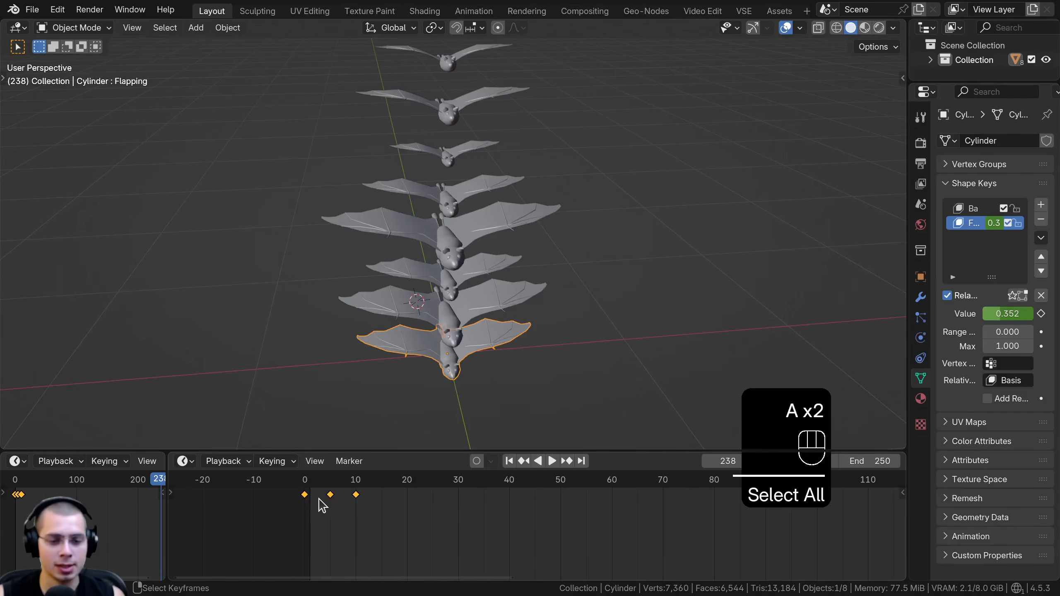
pyautogui.press('g')
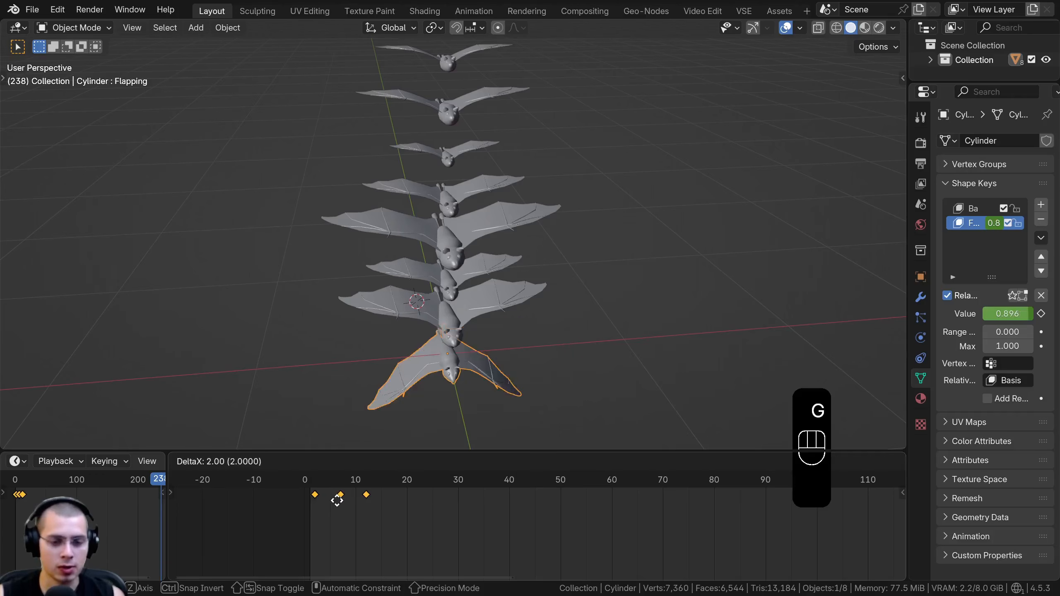
pyautogui.click(361, 501)
pyautogui.click(426, 311)
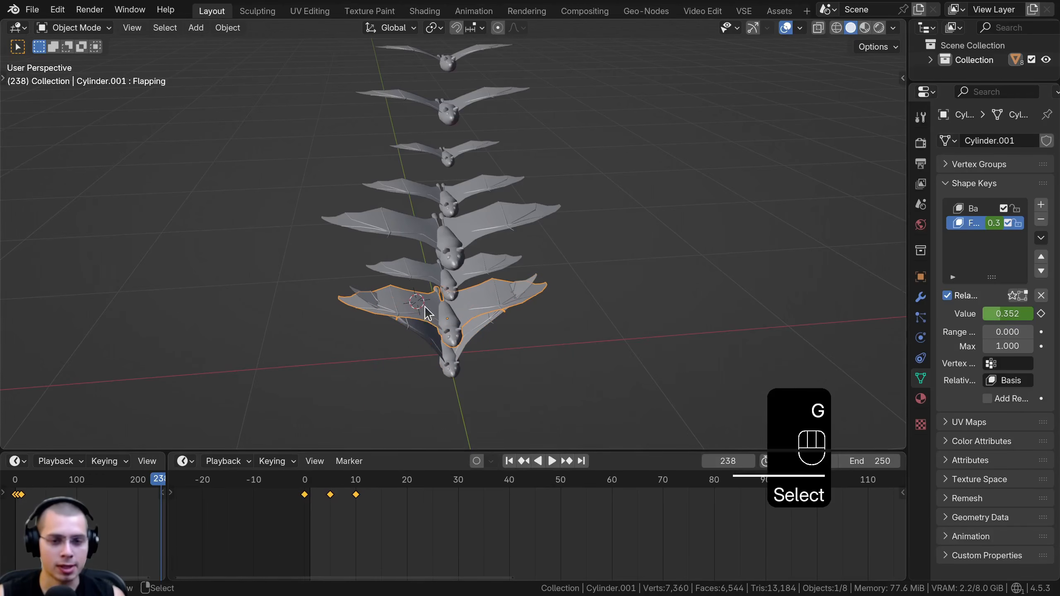
pyautogui.press('g')
pyautogui.click(334, 502)
# Shift the flapping keyframes of the third, fourth and fifth bats from the bottom in time by different amounts
pyautogui.click(435, 271)
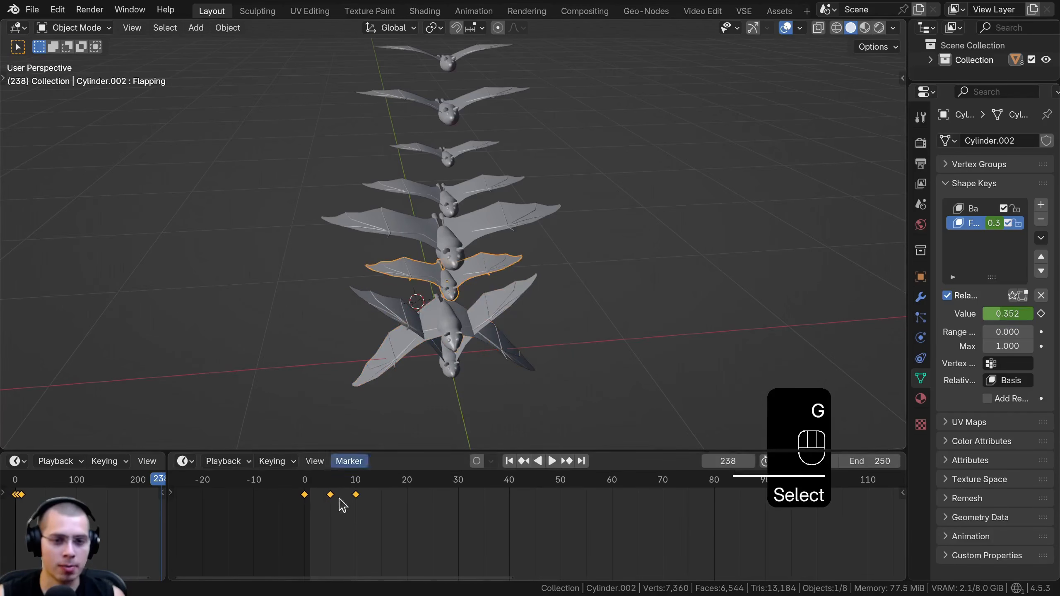
pyautogui.press('g')
pyautogui.click(408, 512)
pyautogui.click(379, 505)
pyautogui.rightClick(427, 189)
pyautogui.press('g')
pyautogui.click(329, 481)
# Shift the flapping keyframes of the two topmost bats by different amounts, with the top bat's keyframes on frames 31, 36 and 41
pyautogui.keyDown('shift'); pyautogui.moveTo(449, 158); pyautogui.dragTo(439, 243, button='middle'); pyautogui.keyUp('shift')
pyautogui.click(439, 241)
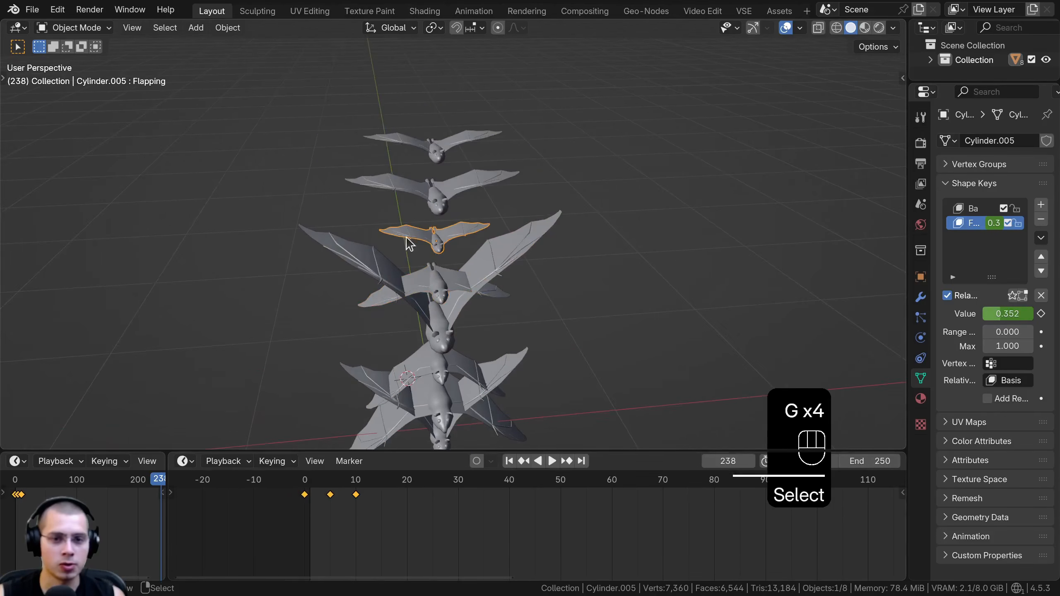
pyautogui.rightClick(405, 189)
pyautogui.press('g')
pyautogui.click(360, 535)
pyautogui.rightClick(431, 142)
pyautogui.press('g')
pyautogui.click(550, 515)
# Play the animation and examine how the offset bats flap from different viewing angles
pyautogui.press('space')
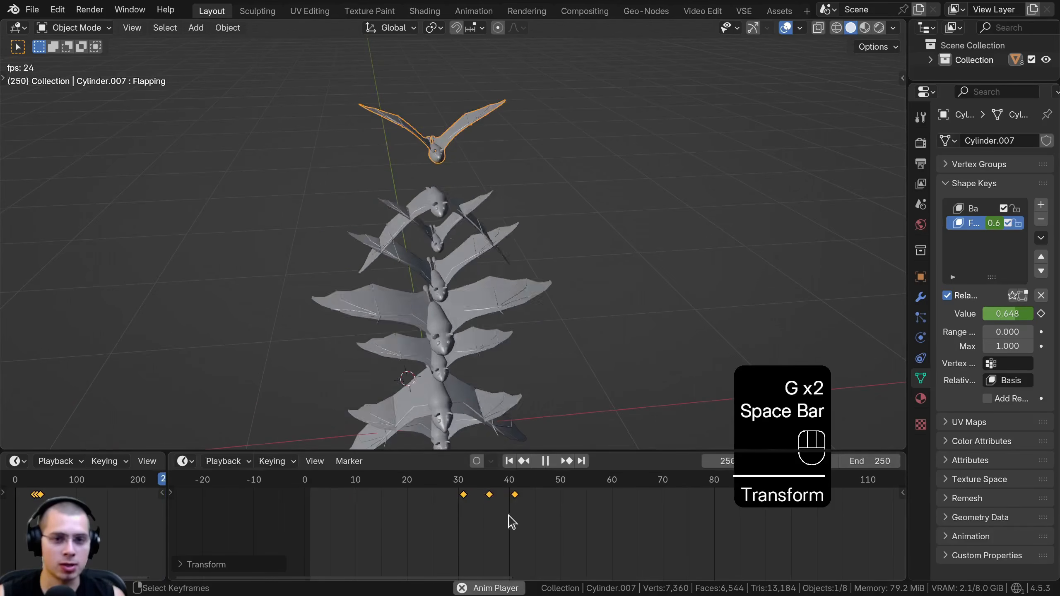
pyautogui.press('space')
pyautogui.press('space')
pyautogui.scroll(-4, 455, 204)
pyautogui.moveTo(447, 201); pyautogui.dragTo(468, 222, button='middle')
pyautogui.press('space')
pyautogui.keyDown('shift'); pyautogui.moveTo(479, 283); pyautogui.dragTo(486, 272, button='middle'); pyautogui.keyUp('shift')
pyautogui.scroll(2, 480, 271)
# Select the large fourth bat from the bottom and bring the current frame near its middle flapping keyframe
pyautogui.rightClick(457, 267)
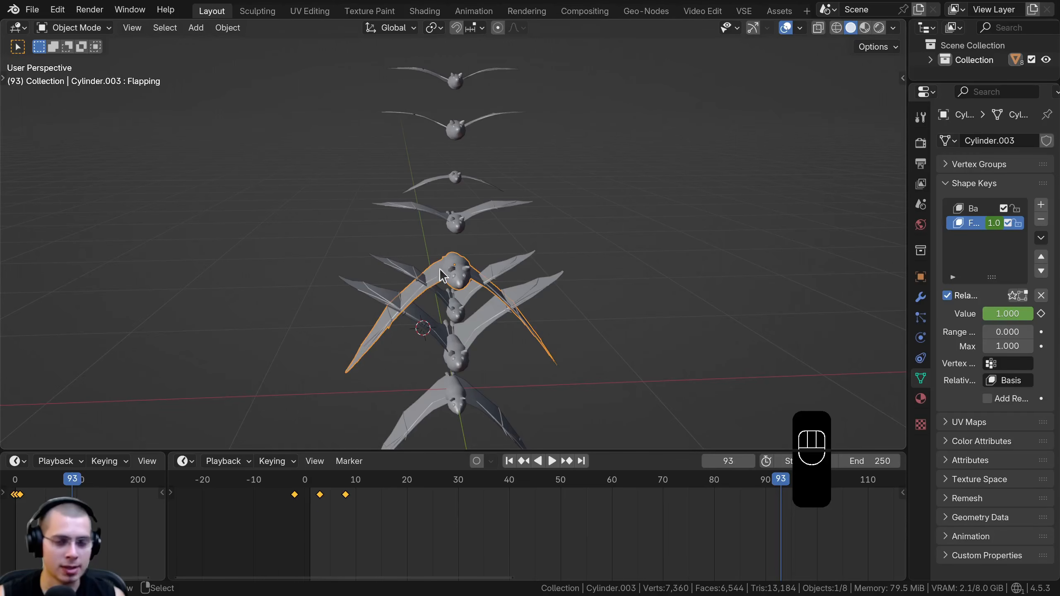
pyautogui.click(327, 514)
pyautogui.press('space')
pyautogui.keyDown('shift'); pyautogui.moveTo(446, 247); pyautogui.dragTo(455, 236, button='middle'); pyautogui.keyUp('shift')
pyautogui.scroll(3, 455, 235)
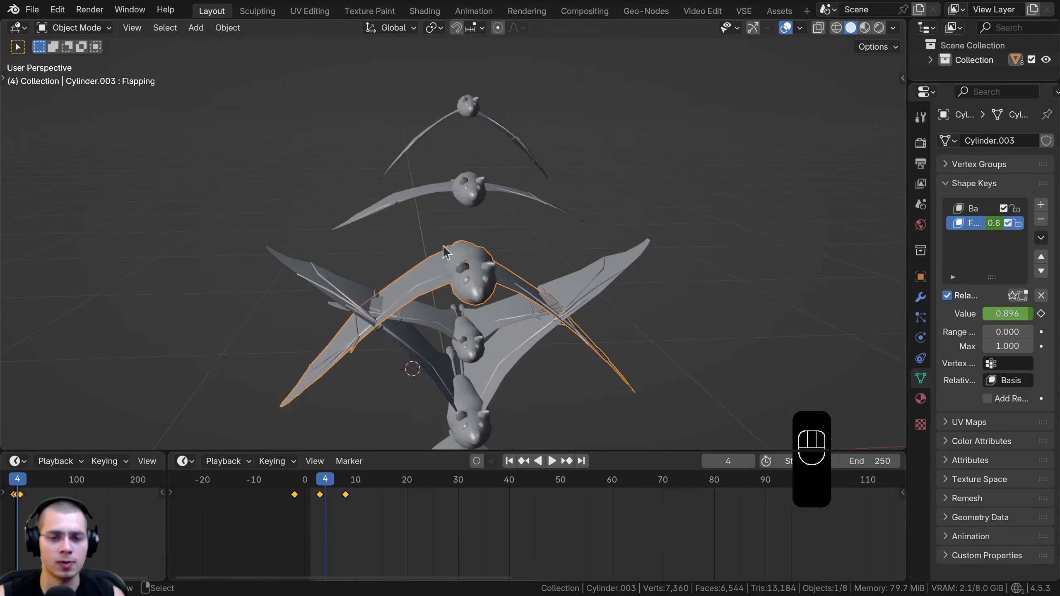
pyautogui.press('g')
pyautogui.rightClick(461, 223)
# Set the current frame to 3 and scale the large bat's flapping keyframes by about 1.17 around it
pyautogui.scroll(5, 395, 507)
pyautogui.moveTo(290, 477); pyautogui.dragTo(282, 479)
pyautogui.moveTo(281, 528); pyautogui.dragTo(385, 484, button='middle')
pyautogui.scroll(1, 378, 476)
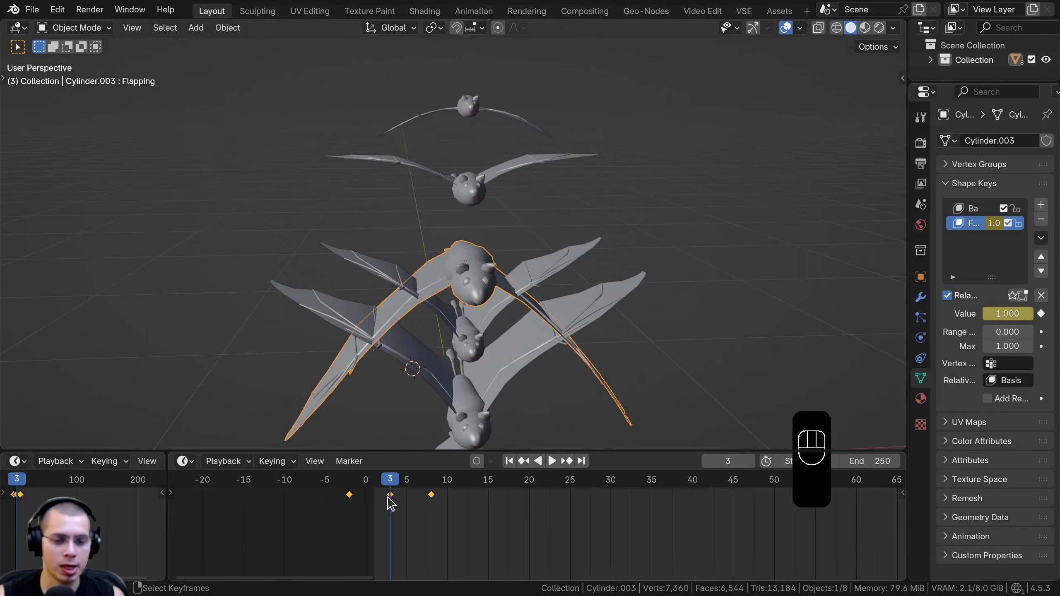
pyautogui.scroll(2, 414, 522)
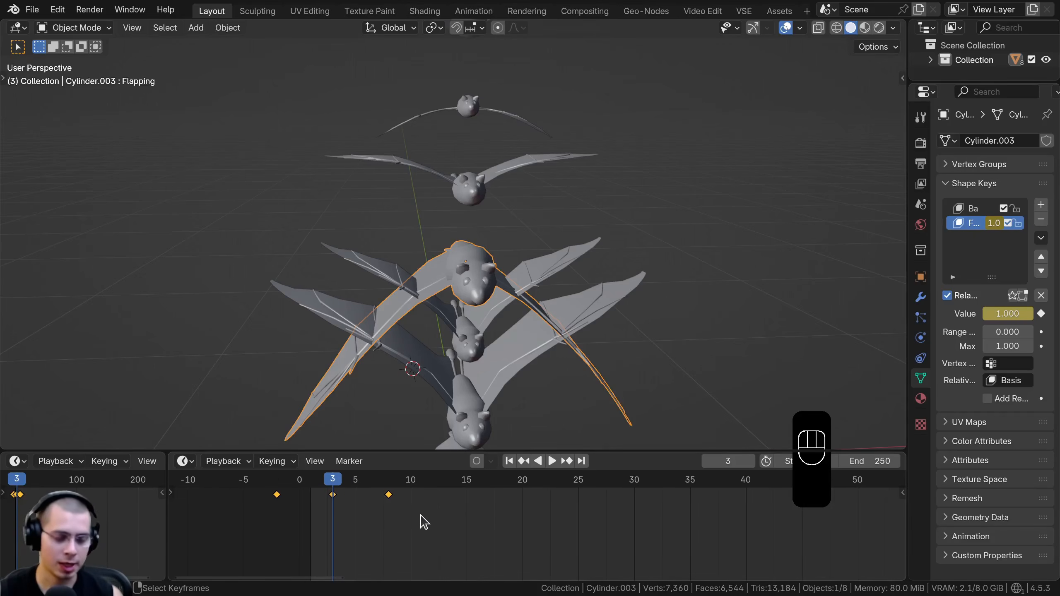
pyautogui.press('s')
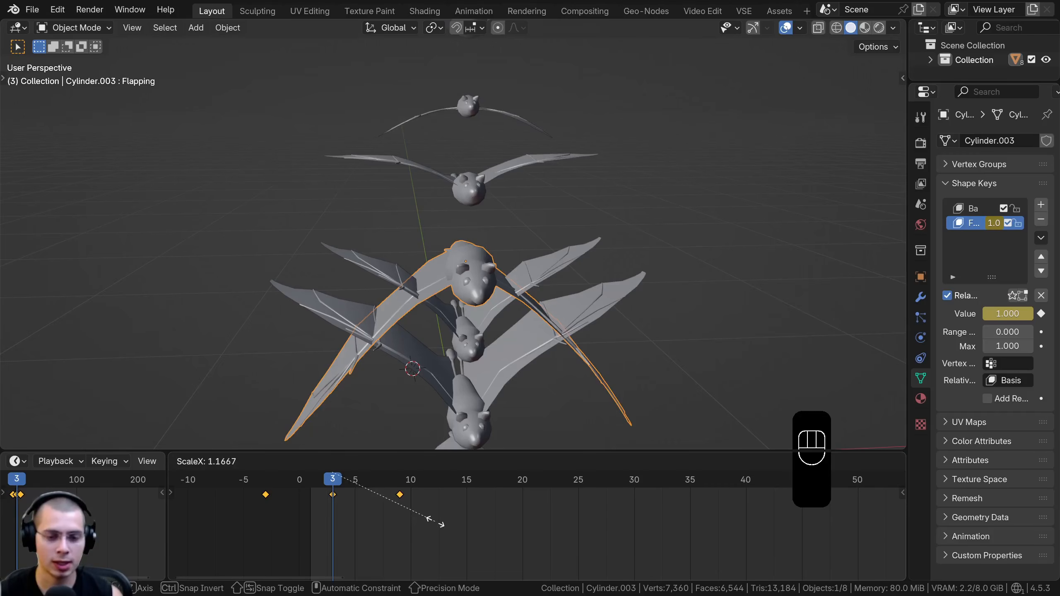
pyautogui.click(435, 522)
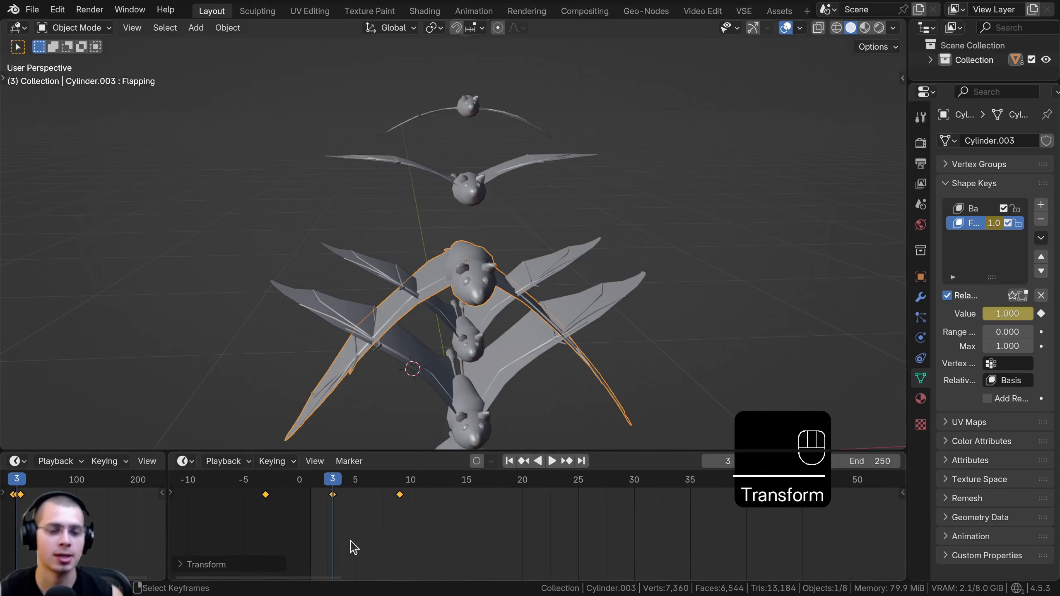
# Play the animation to review the large bat's adjusted flapping speed
pyautogui.moveTo(351, 481)
pyautogui.mouseDown()
pyautogui.moveTo(342, 480)
pyautogui.moveTo(414, 480)
pyautogui.moveTo(340, 481)
pyautogui.mouseUp()
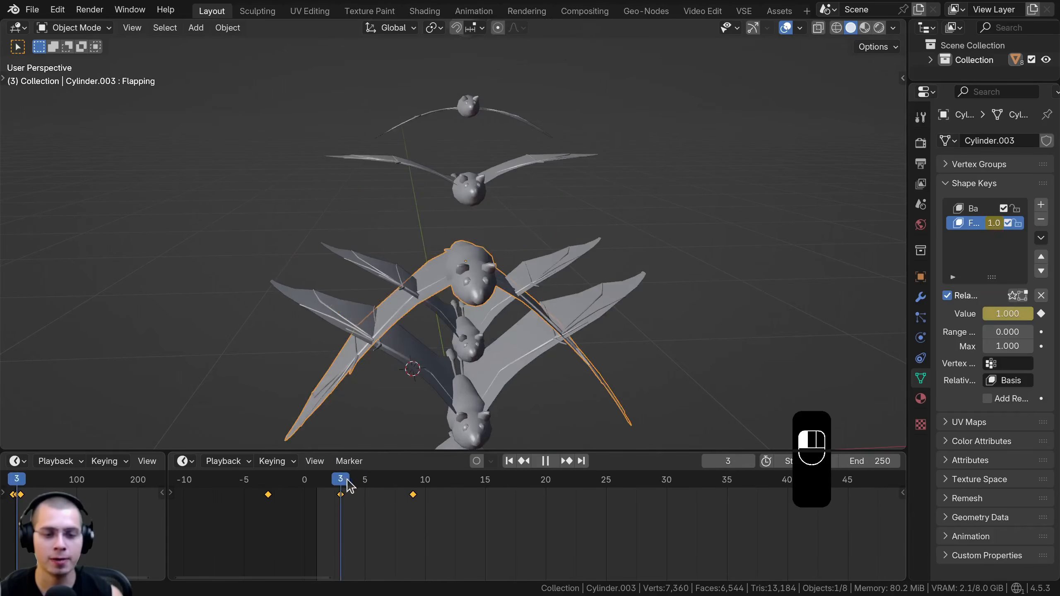
pyautogui.press('space')
pyautogui.scroll(-3, 475, 234)
pyautogui.moveTo(451, 290); pyautogui.dragTo(470, 221, button='middle')
pyautogui.press('space')
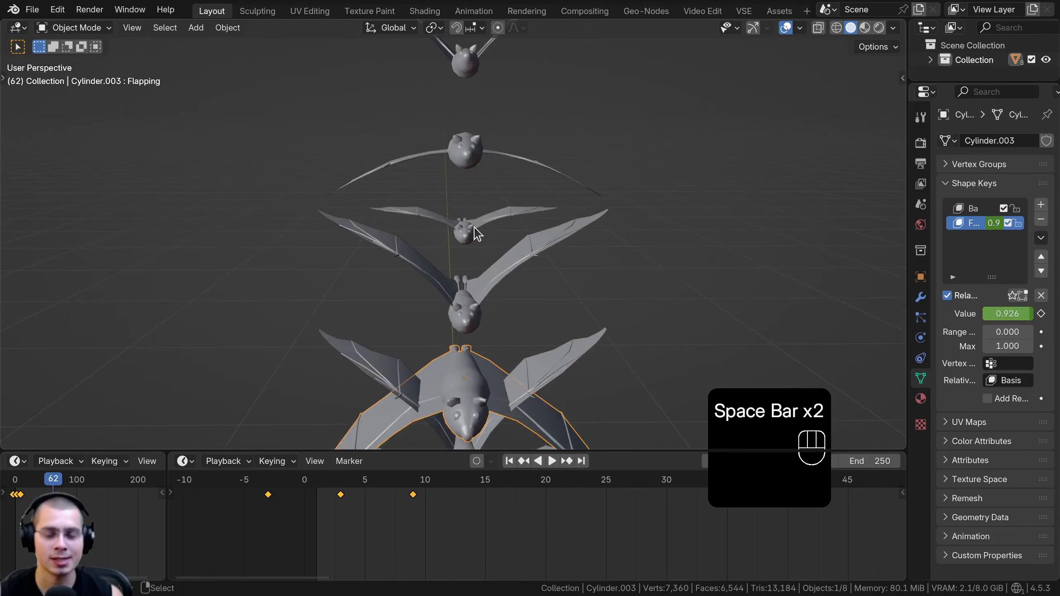
# Scale the small third bat from the top's keyframes around frame 5 to frames 1, 5 and 9, and preview the flap
pyautogui.click(476, 234)
pyautogui.moveTo(336, 507); pyautogui.dragTo(366, 508)
pyautogui.press('space')
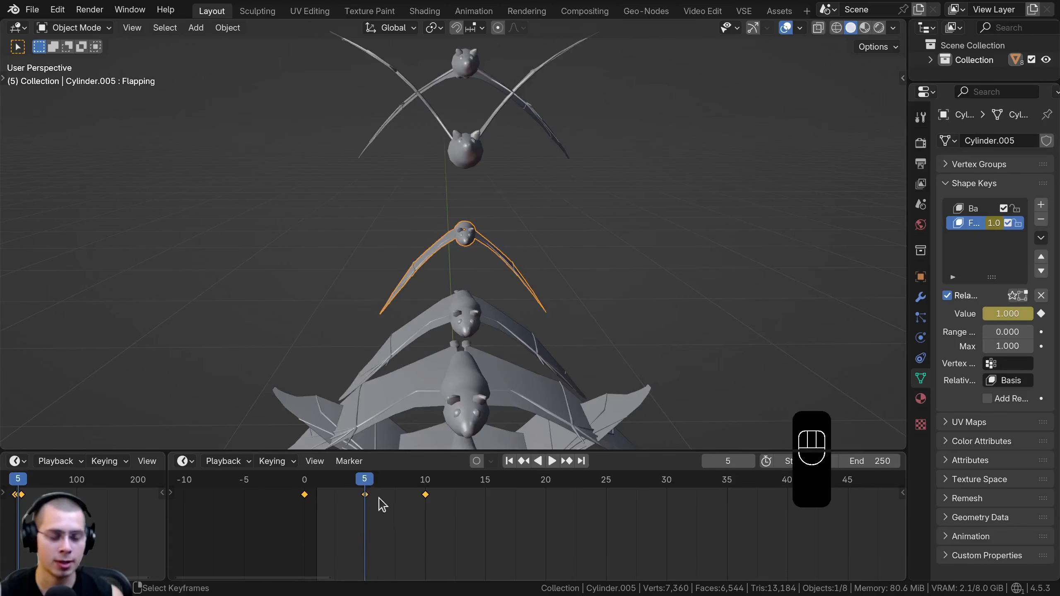
pyautogui.press('s')
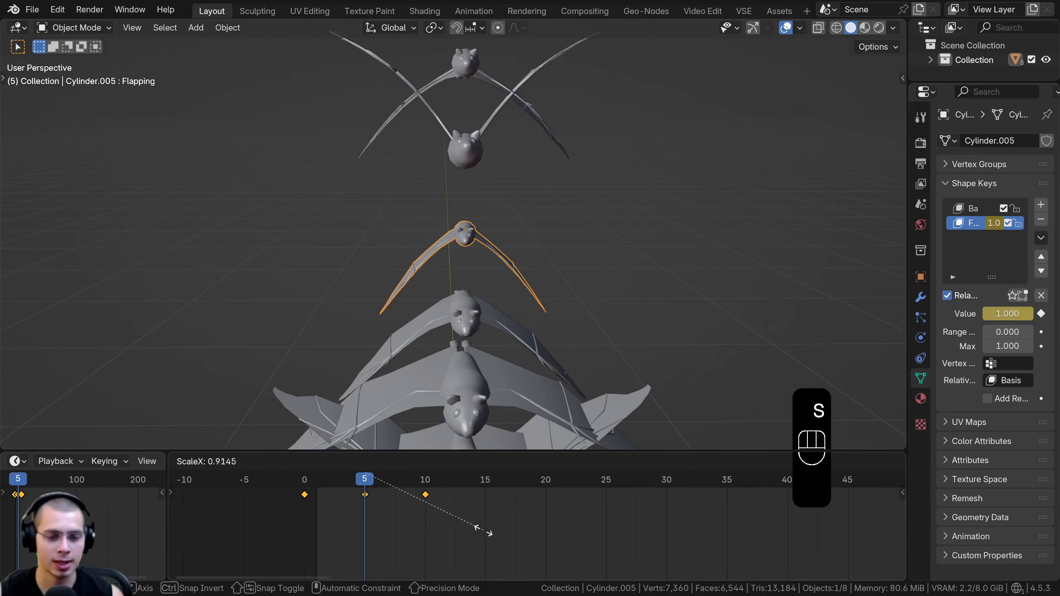
pyautogui.click(470, 531)
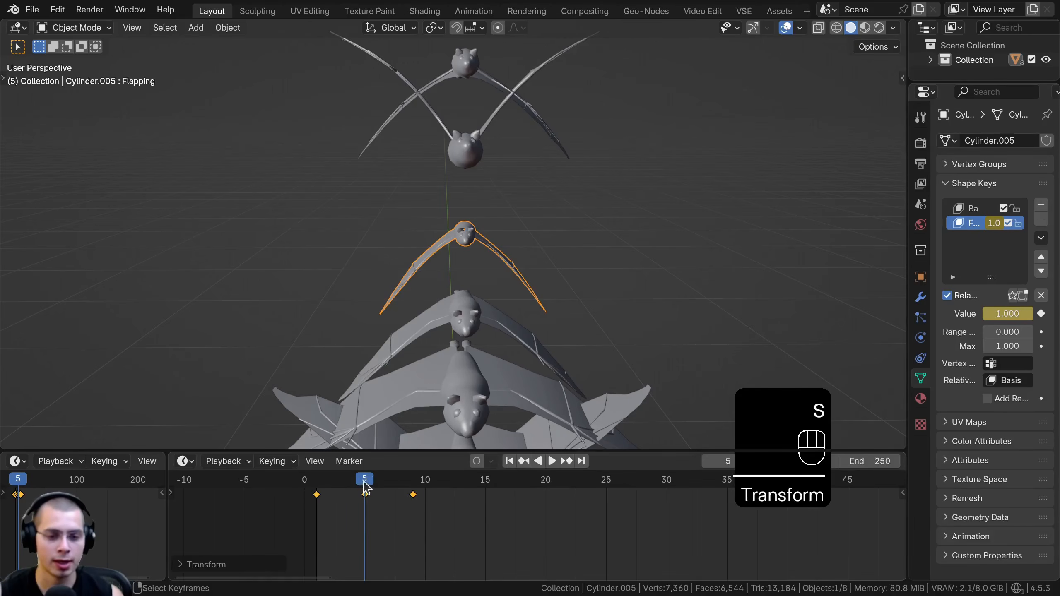
pyautogui.moveTo(364, 476); pyautogui.dragTo(318, 490)
pyautogui.press('space')
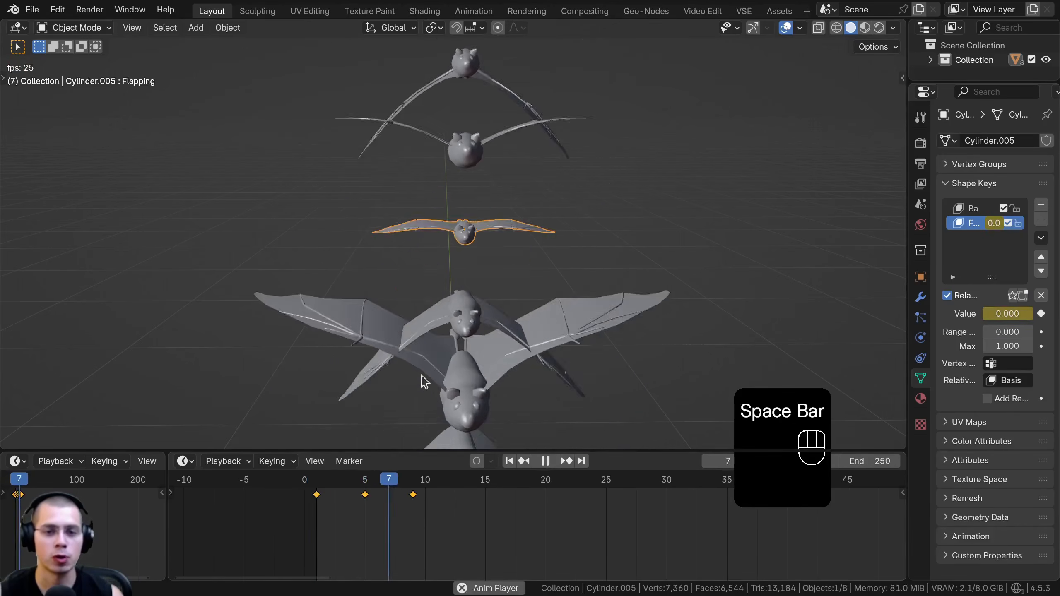
# Scale the lowest bat's flapping keyframes around frame 13 to frames 7 and 19, and rescale the timing of another lower bat
pyautogui.moveTo(438, 486); pyautogui.dragTo(466, 516)
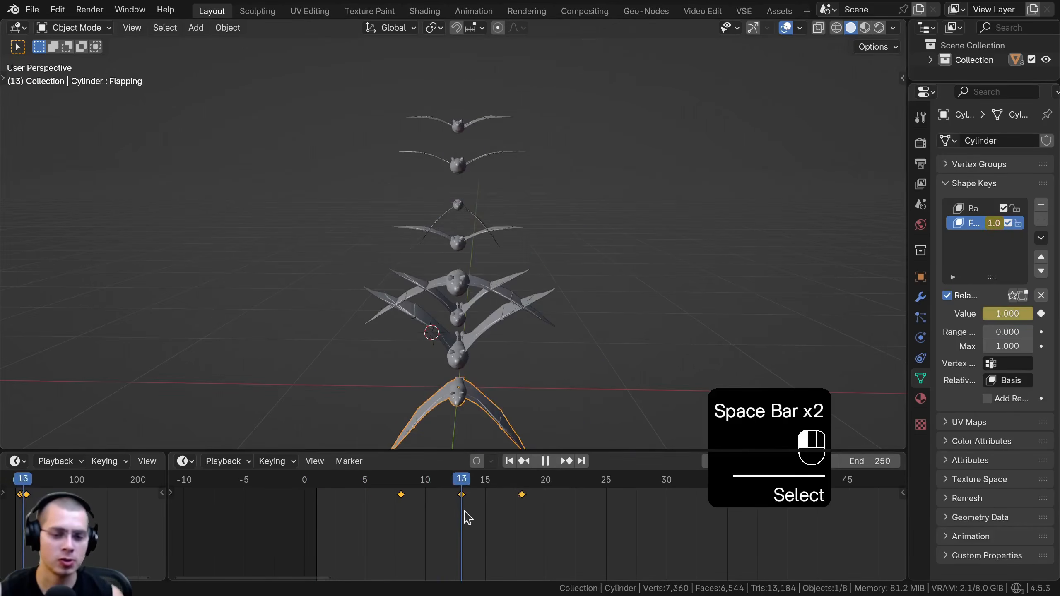
pyautogui.press('s')
pyautogui.click(492, 519)
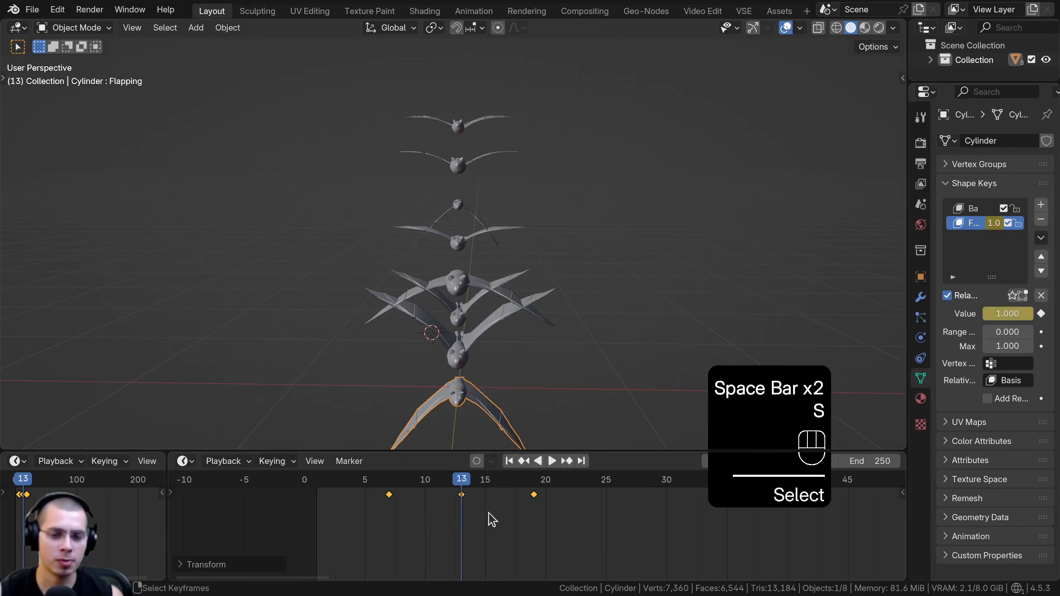
pyautogui.click(462, 333)
pyautogui.click(504, 514)
pyautogui.press('s')
pyautogui.click(551, 509)
# Play the animation with nothing selected to review the varied flapping speeds of the whole flock
pyautogui.press('space')
pyautogui.moveTo(494, 161); pyautogui.dragTo(574, 263, button='middle')
pyautogui.hotkey('alt', 'a')
pyautogui.scroll(4, 553, 238)
pyautogui.keyDown('shift'); pyautogui.moveTo(574, 263); pyautogui.dragTo(540, 90, button='middle'); pyautogui.keyUp('shift')
# Box-select all eight bats and move them into a new collection named Bats
pyautogui.moveTo(547, 84); pyautogui.dragTo(292, 388)
pyautogui.press('space')
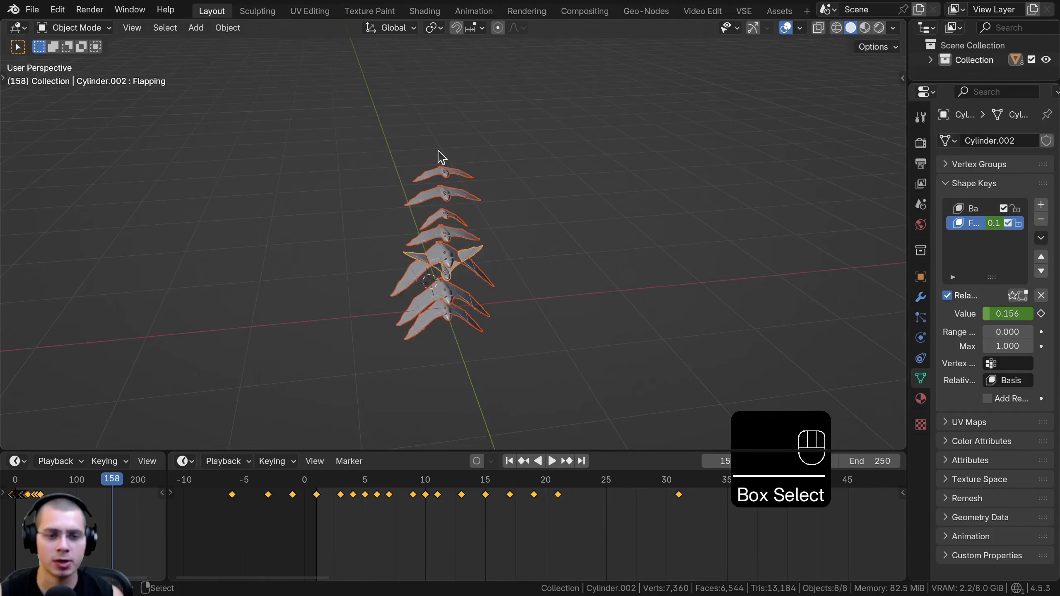
pyautogui.scroll(2, 440, 155)
pyautogui.press('m')
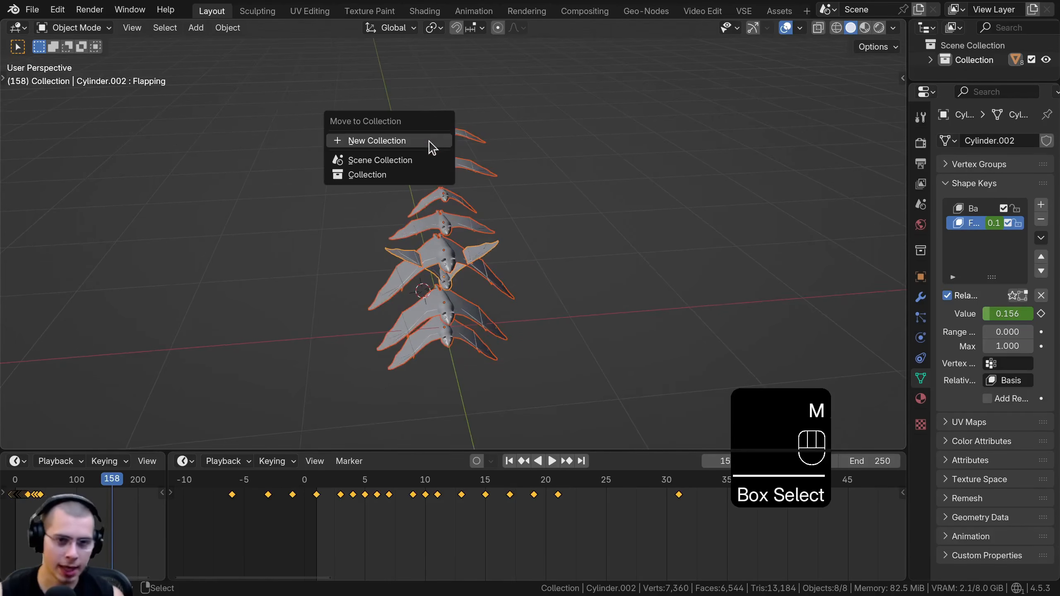
pyautogui.click(368, 142)
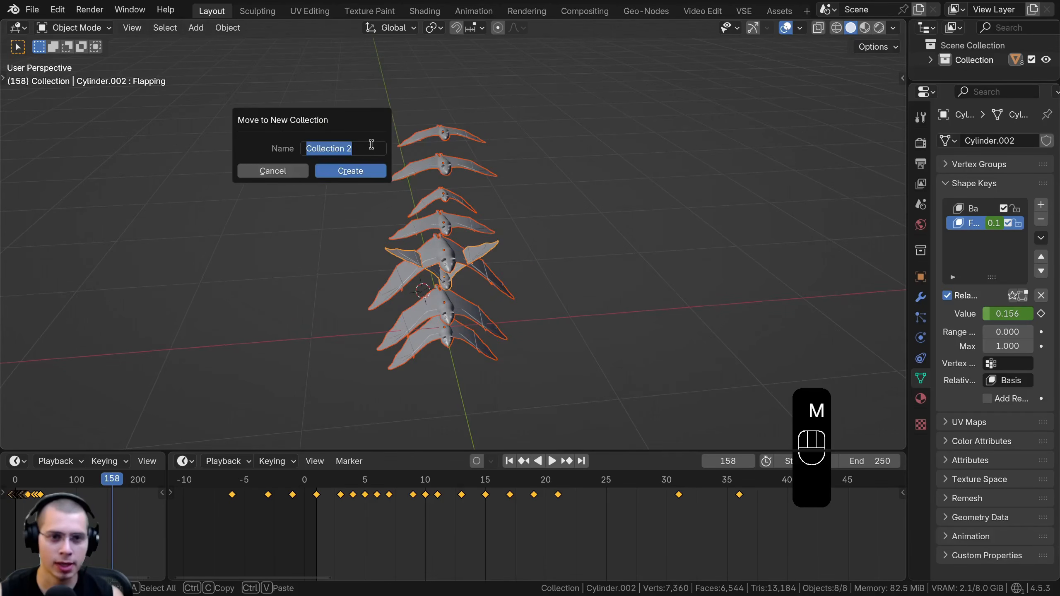
pyautogui.write('Bat')
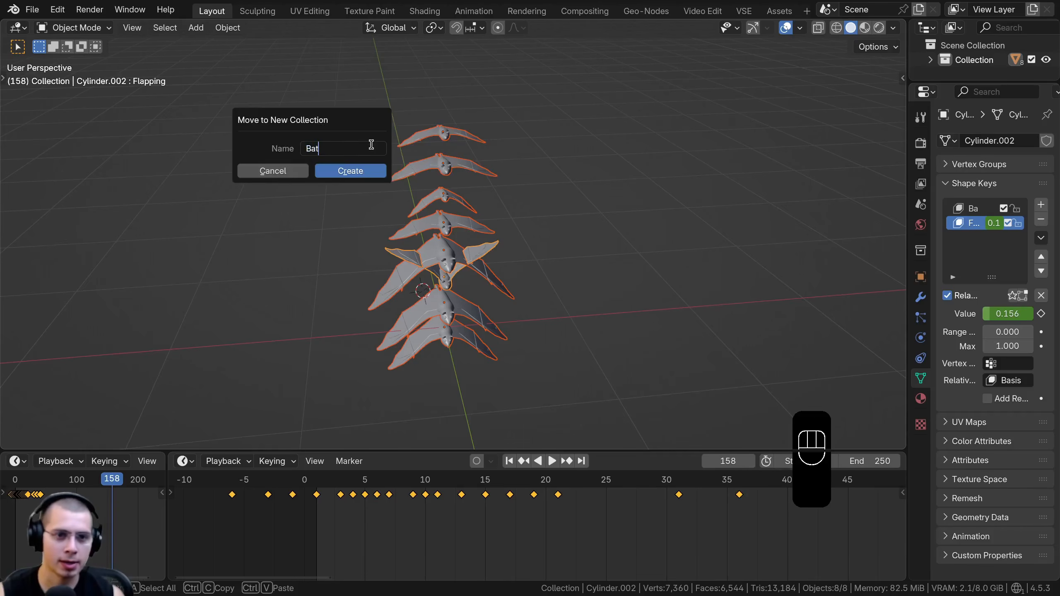
pyautogui.write('s')
pyautogui.press('Return')
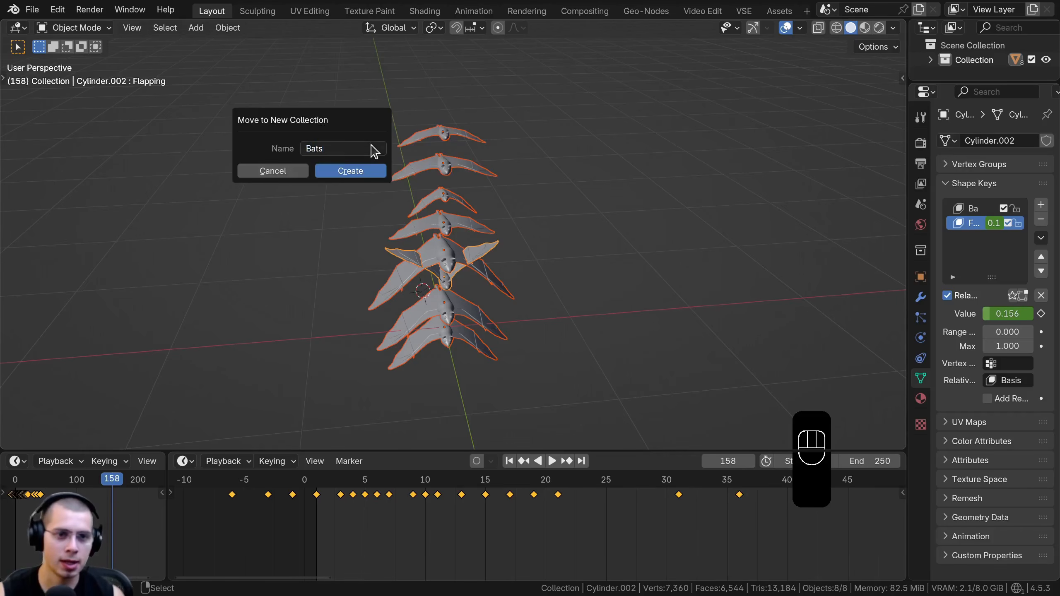
pyautogui.click(350, 171)
# Widen the outliner area and collapse the Bats collection
pyautogui.moveTo(918, 82); pyautogui.dragTo(919, 162)
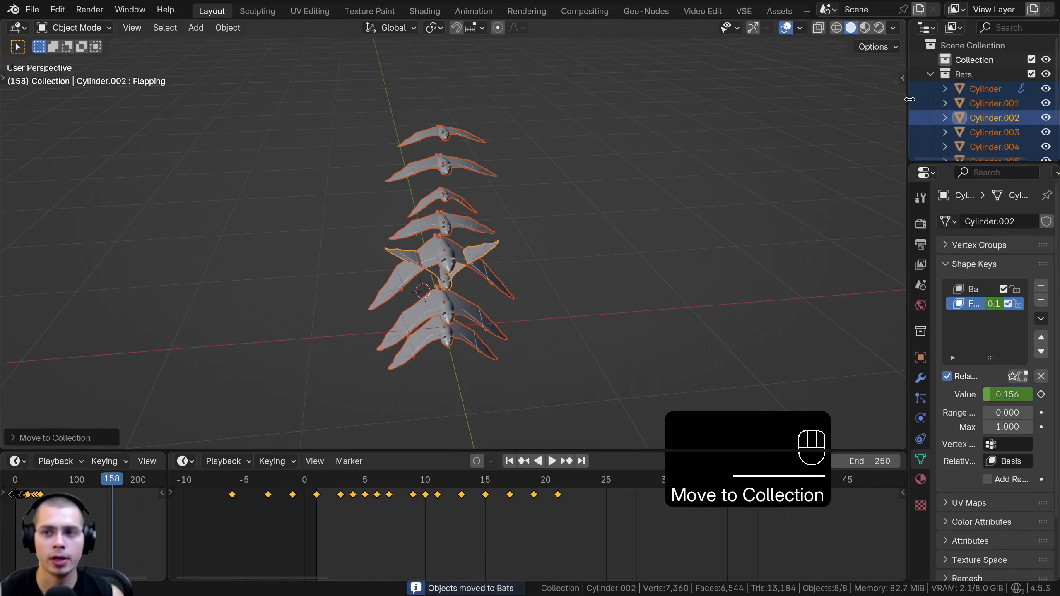
pyautogui.moveTo(911, 99); pyautogui.dragTo(839, 99)
pyautogui.click(862, 75)
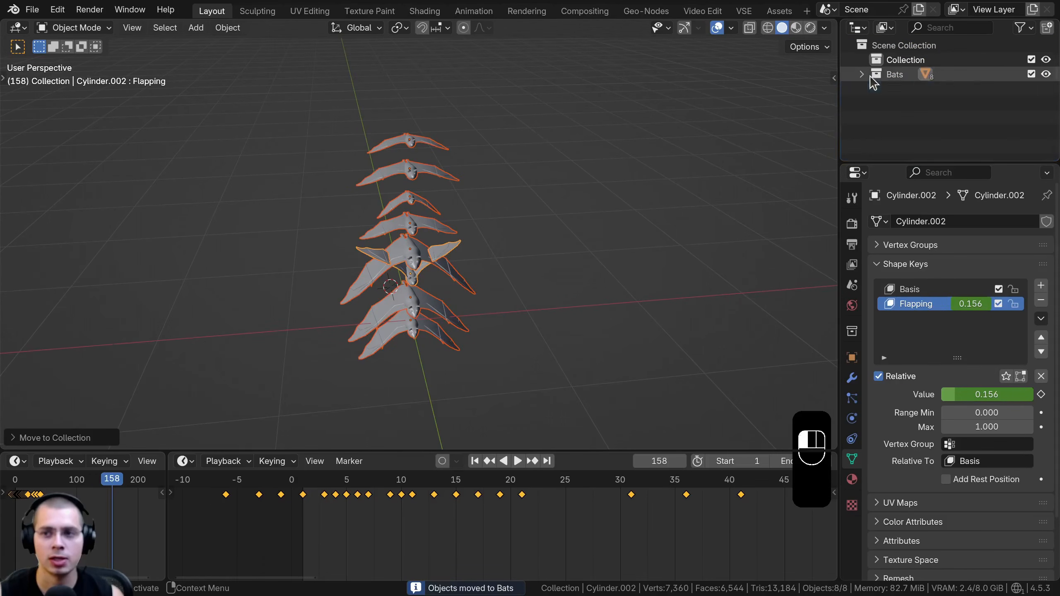
pyautogui.moveTo(939, 165); pyautogui.dragTo(939, 101)
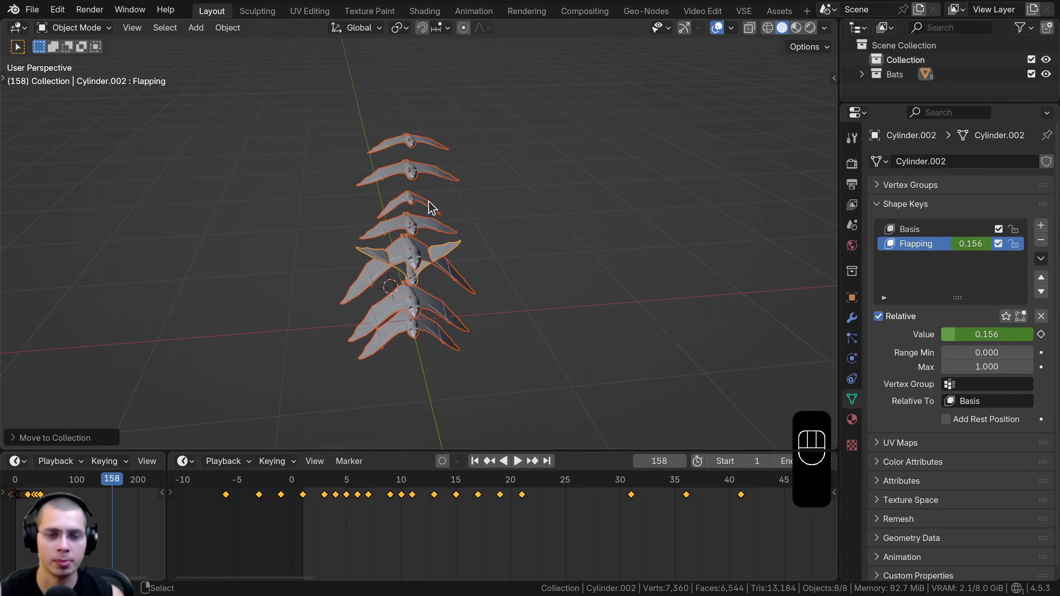
# Preview the deselected bats once more, then exclude the Bats collection from the view layer and save the file
pyautogui.press('a')
pyautogui.press('space')
pyautogui.press('space')
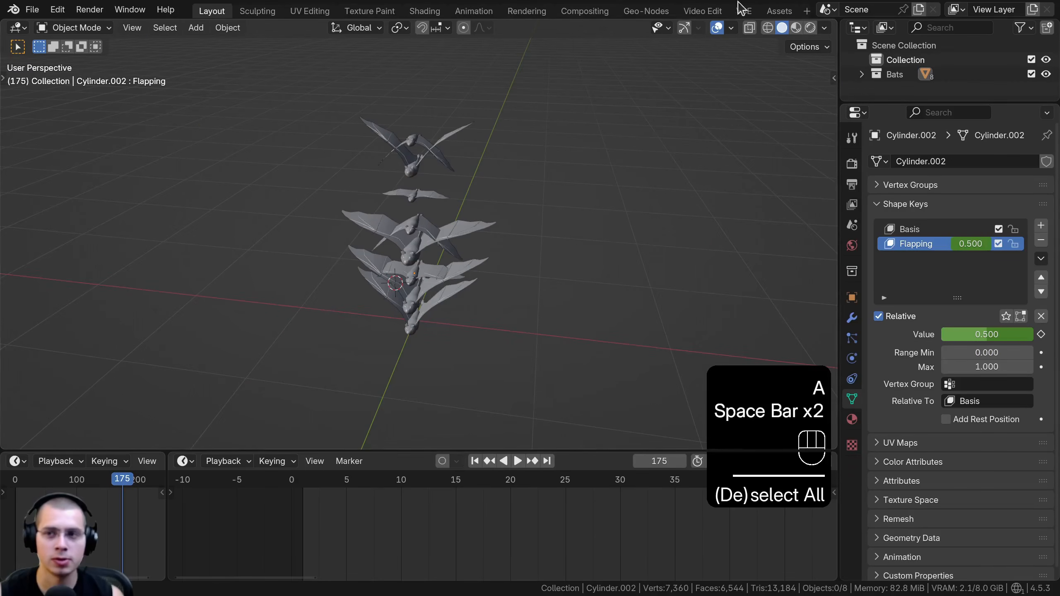
pyautogui.click(1031, 74)
pyautogui.hotkey('ctrl', 's')
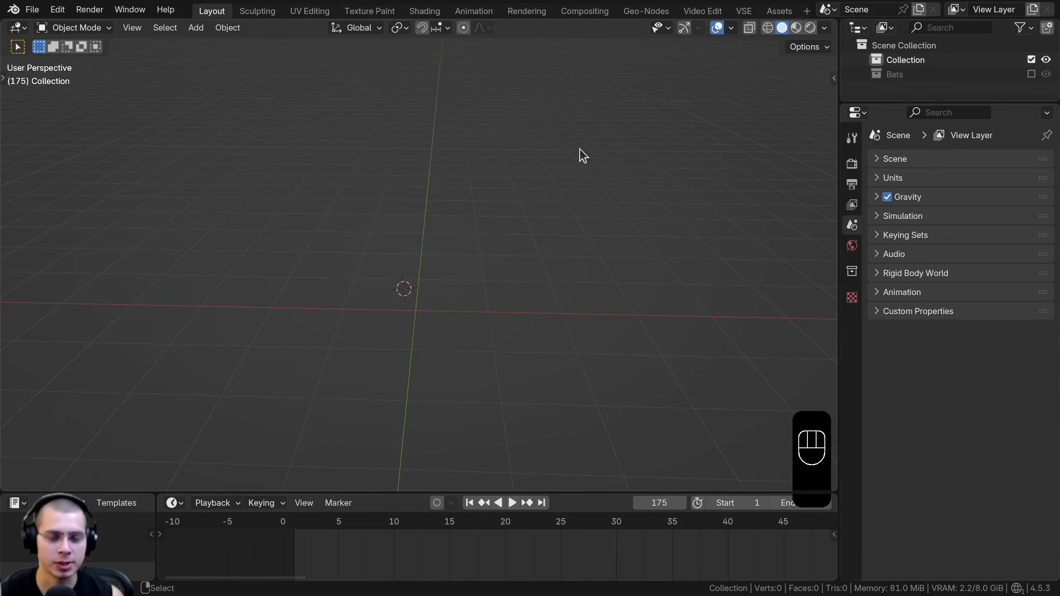
# Reset the 3D cursor to the world origin and add a Bézier curve there
pyautogui.hotkey('shift', 'c')
pyautogui.keyDown('shift'); pyautogui.moveTo(428, 158); pyautogui.dragTo(430, 192, button='middle'); pyautogui.keyUp('shift')
pyautogui.hotkey('shift', 'c')
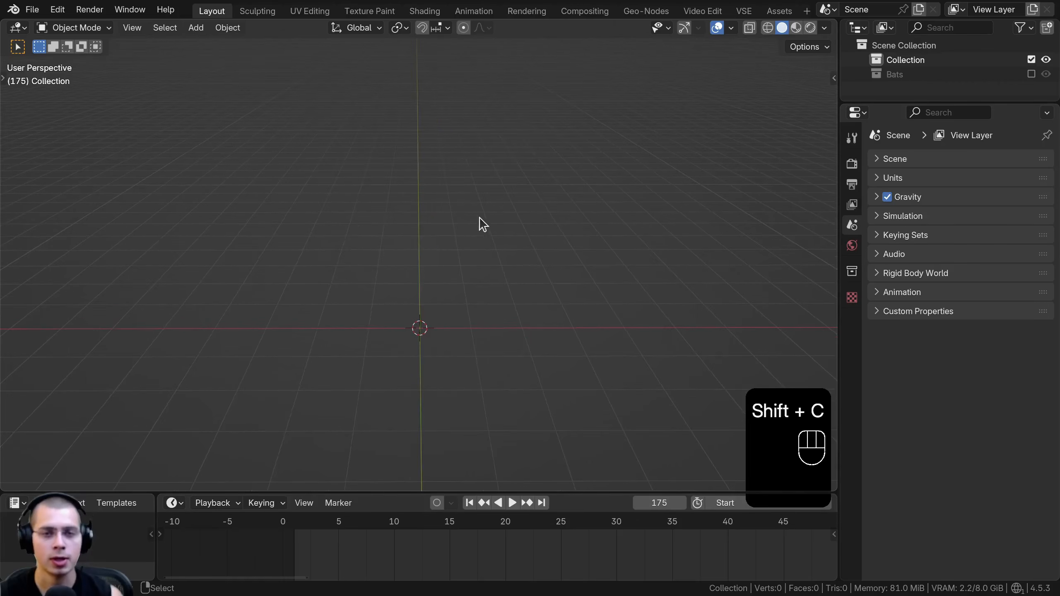
pyautogui.moveTo(443, 151); pyautogui.dragTo(451, 109, button='middle')
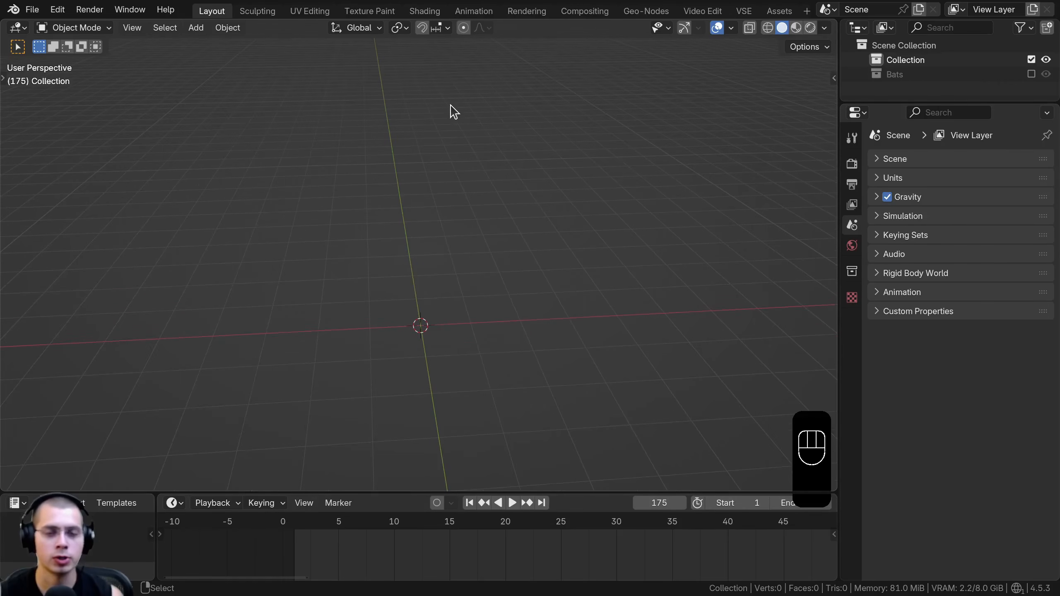
pyautogui.hotkey('shift', 'a')
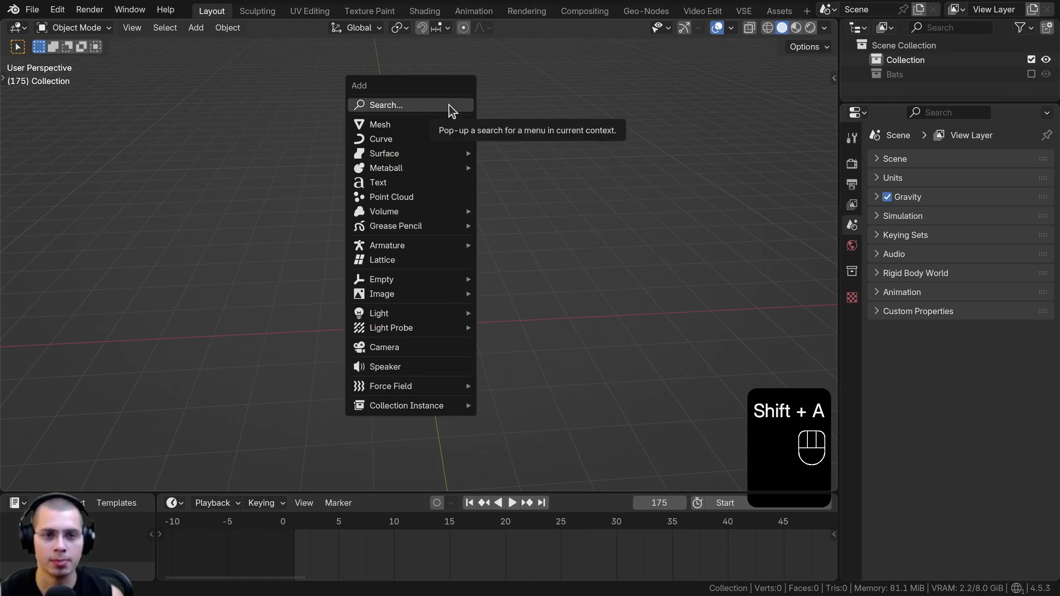
pyautogui.moveTo(382, 139)
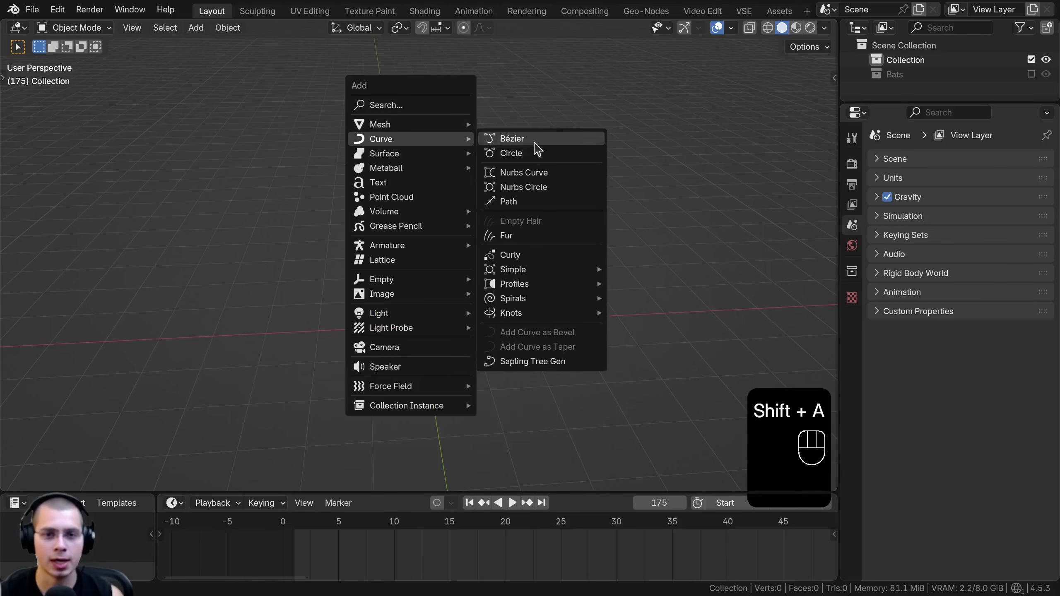
pyautogui.click(535, 144)
pyautogui.moveTo(448, 297); pyautogui.dragTo(428, 234, button='middle')
# In Edit Mode, move the curve's end control point outward along the red axis and lengthen its handles
pyautogui.press('Tab')
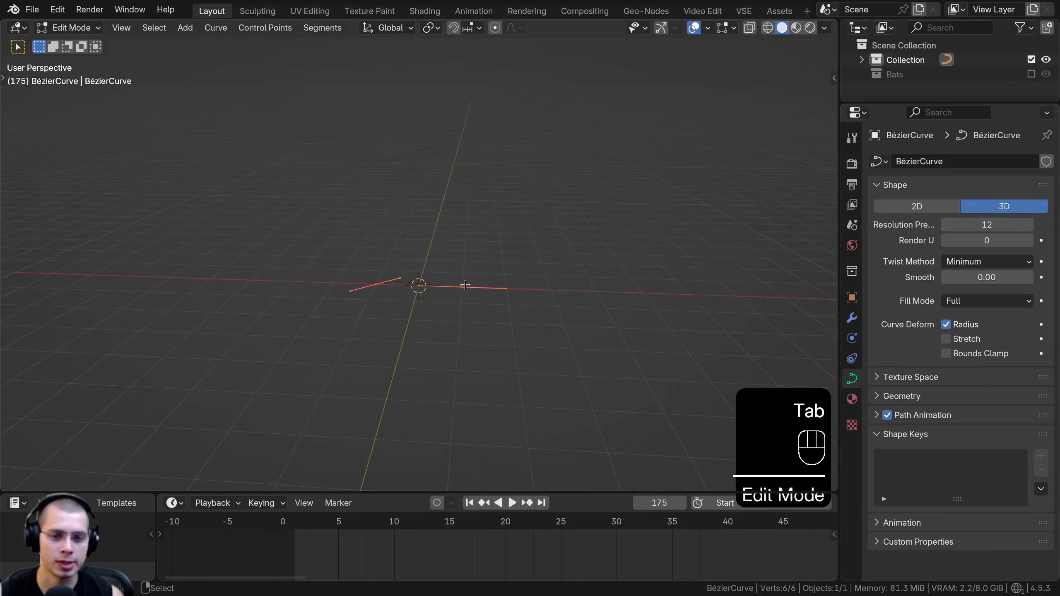
pyautogui.click(468, 290)
pyautogui.press('g')
pyautogui.click(587, 278)
pyautogui.press('s')
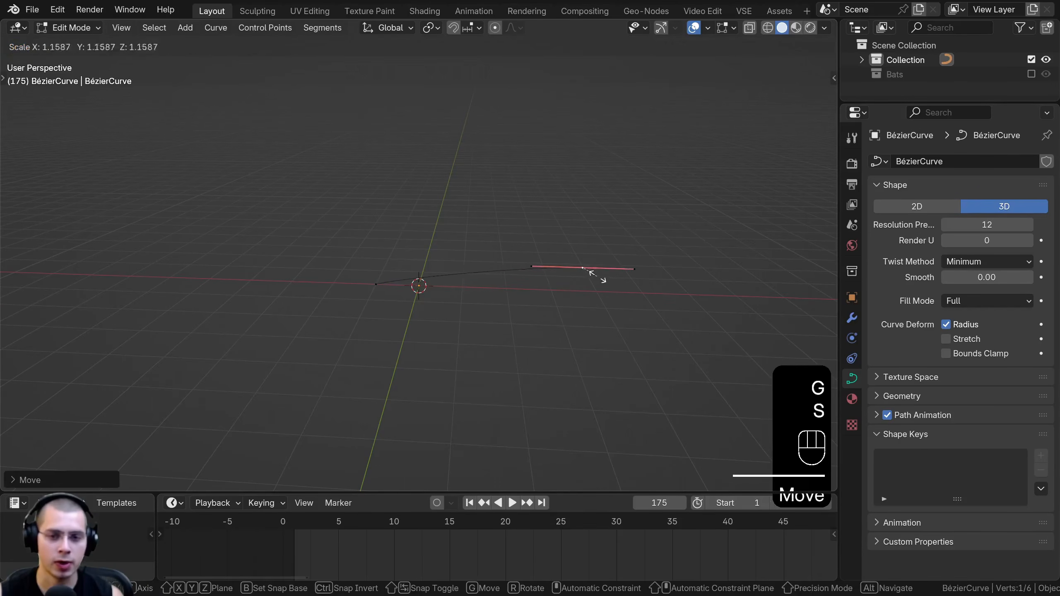
pyautogui.click(367, 281)
# Move the opposite end control point outward, then scale and rotate its handles to bend the curve
pyautogui.click(371, 282)
pyautogui.press('g')
pyautogui.click(212, 237)
pyautogui.press('s')
pyautogui.click(374, 239)
pyautogui.moveTo(305, 163); pyautogui.dragTo(286, 239, button='middle')
pyautogui.scroll(-2, 359, 188)
pyautogui.keyDown('shift'); pyautogui.moveTo(363, 184); pyautogui.dragTo(549, 234, button='middle'); pyautogui.keyUp('shift')
pyautogui.press('r')
pyautogui.click(437, 271)
# Extrude a new control point from the end of the curve and rotate and scale its handles
pyautogui.press('e')
pyautogui.click(268, 309)
pyautogui.press('r')
pyautogui.click(333, 369)
pyautogui.press('s')
pyautogui.click(434, 285)
# Reposition the curve's control points to form a long winding flight path
pyautogui.click(434, 260)
pyautogui.press('g')
pyautogui.click(488, 239)
pyautogui.click(706, 321)
pyautogui.moveTo(706, 320); pyautogui.dragTo(731, 206, button='middle')
pyautogui.press('g')
pyautogui.click(738, 235)
pyautogui.click(204, 280)
pyautogui.press('g')
pyautogui.click(195, 228)
# Fine-tune the rotation, size and position of the curve's control points and return to Object Mode
pyautogui.press('r')
pyautogui.press('g')
pyautogui.rightClick(462, 239)
pyautogui.press('s')
pyautogui.rightClick(460, 252)
pyautogui.press('s')
pyautogui.press('g')
pyautogui.press('Tab')
pyautogui.moveTo(510, 261); pyautogui.dragTo(413, 271, button='middle')
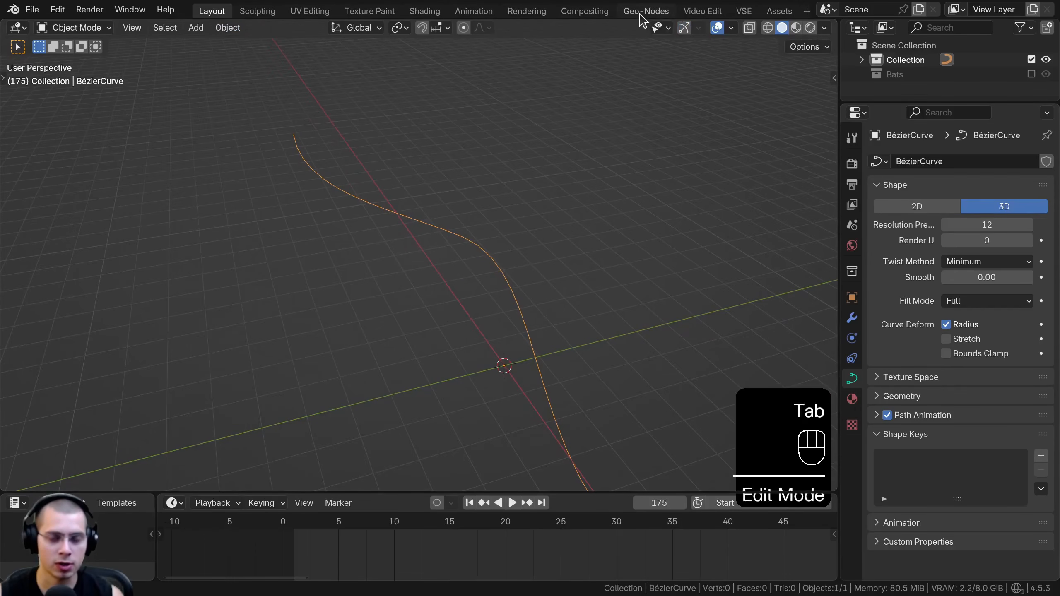
# Enlarge the node editor in the Geo-Nodes workspace and create a new geometry nodes modifier on the Bézier curve
pyautogui.click(644, 16)
pyautogui.keyDown('shift'); pyautogui.moveTo(282, 307); pyautogui.dragTo(310, 359, button='middle'); pyautogui.keyUp('shift')
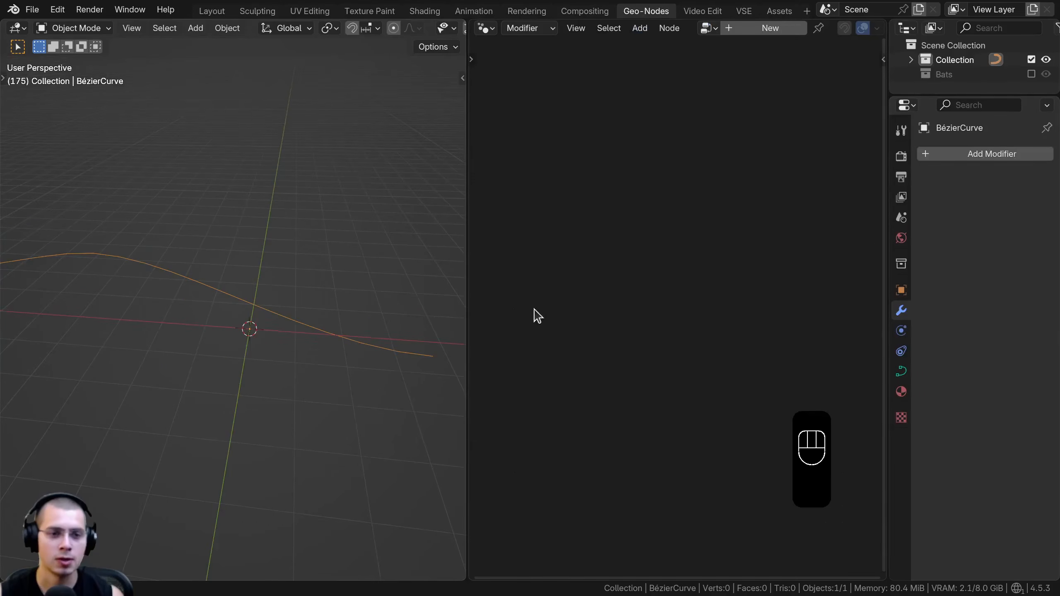
pyautogui.moveTo(470, 257); pyautogui.dragTo(261, 257)
pyautogui.moveTo(246, 256); pyautogui.dragTo(71, 257, button='middle')
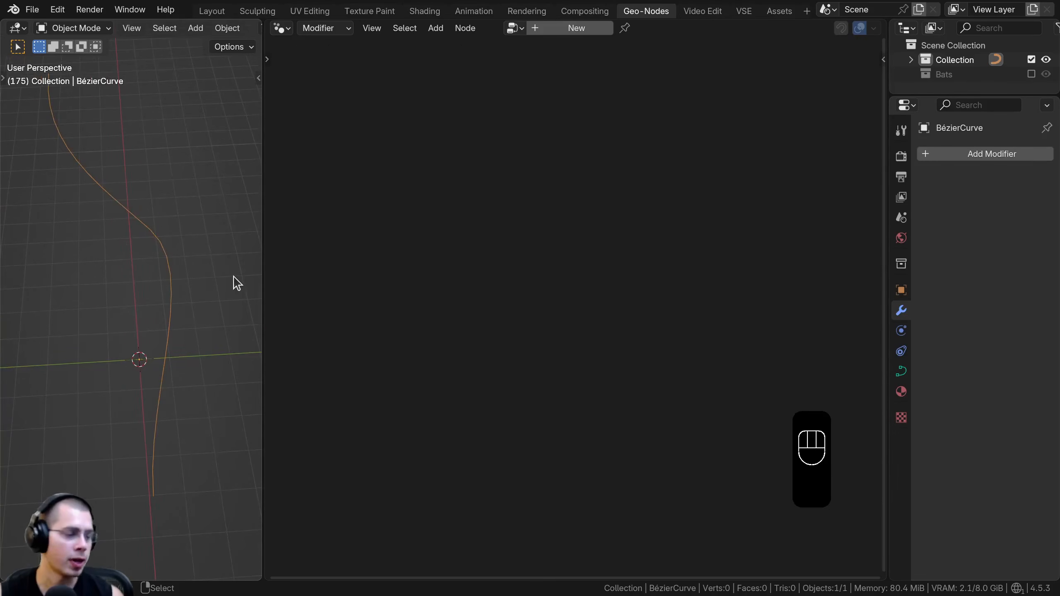
pyautogui.moveTo(262, 264); pyautogui.dragTo(241, 263)
pyautogui.moveTo(886, 233); pyautogui.dragTo(901, 233)
pyautogui.click(547, 29)
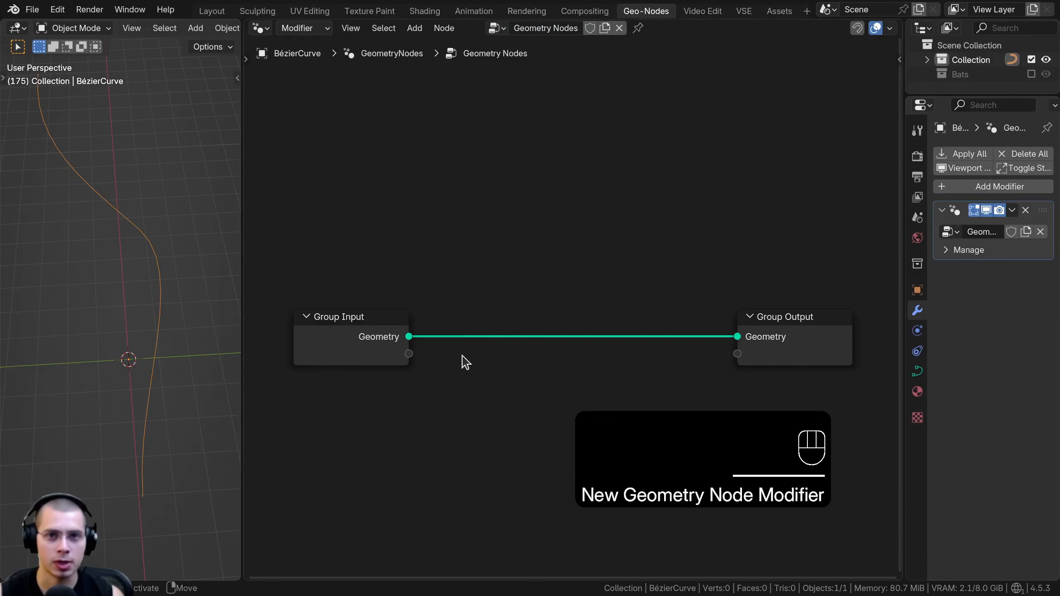
# Rename the geometry node group to "Animated Bats"
pyautogui.click(557, 30)
pyautogui.write('A')
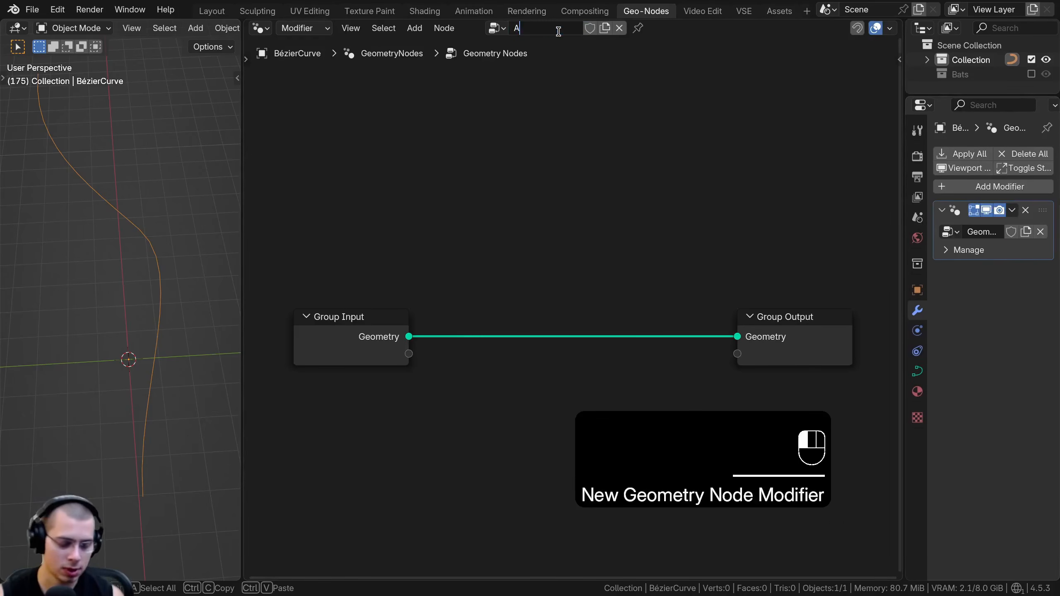
pyautogui.write('nimated')
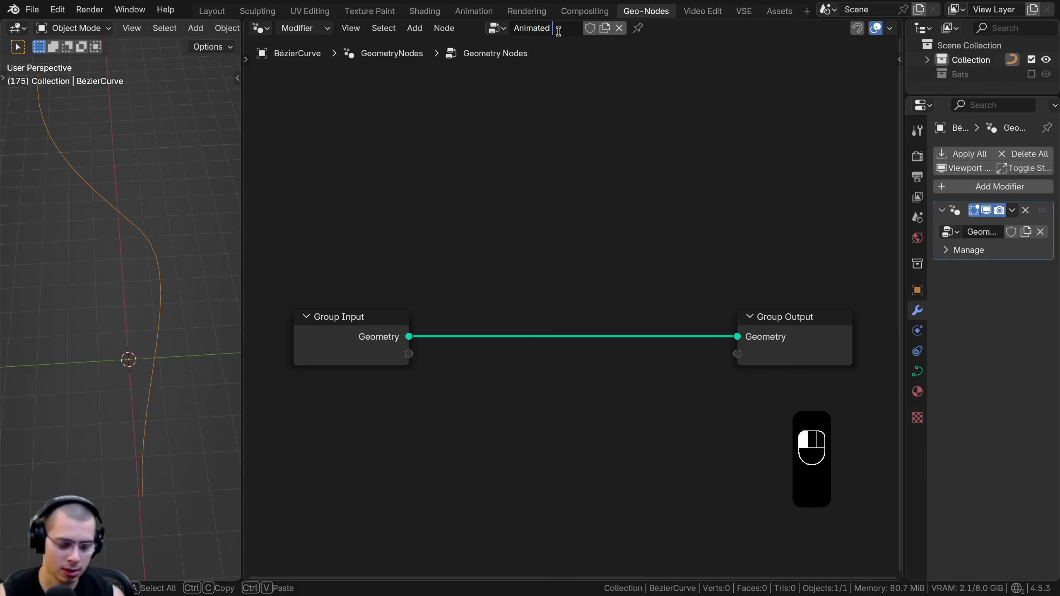
pyautogui.write(' Bats')
pyautogui.press('Return')
# Add a Points node above the link between Group Input and Group Output, and widen the 3D viewport
pyautogui.hotkey('shift', 'a')
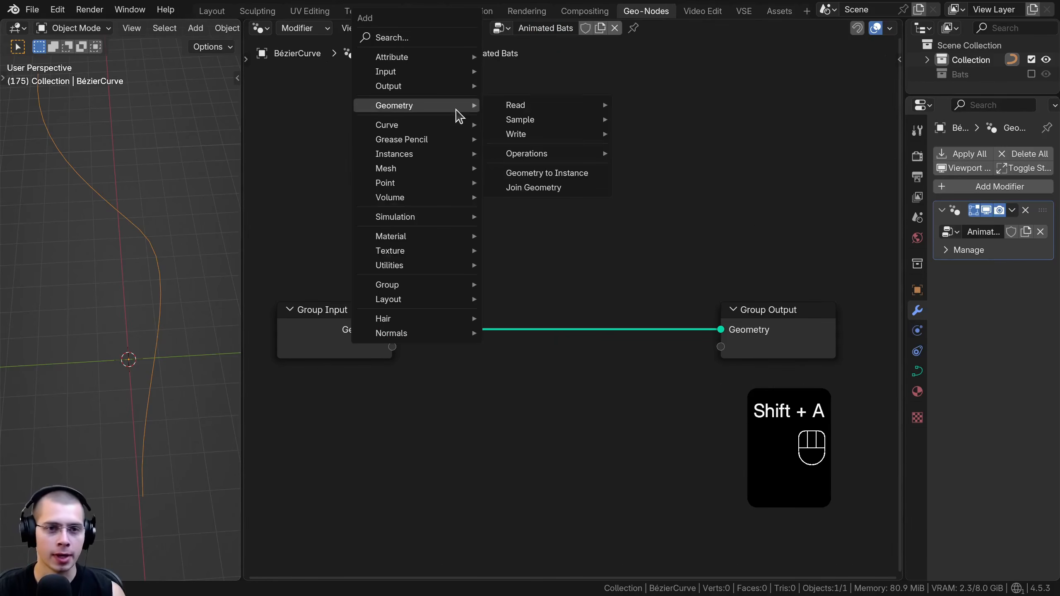
pyautogui.write('point')
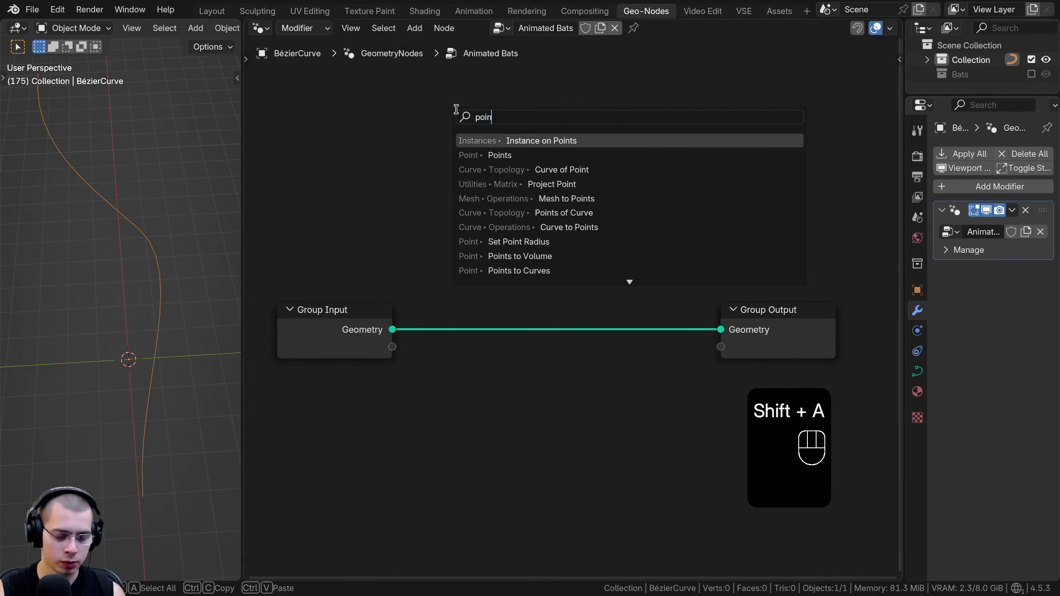
pyautogui.click(476, 157)
pyautogui.click(460, 168)
pyautogui.scroll(-3, 155, 288)
pyautogui.moveTo(147, 288); pyautogui.dragTo(165, 282, button='middle')
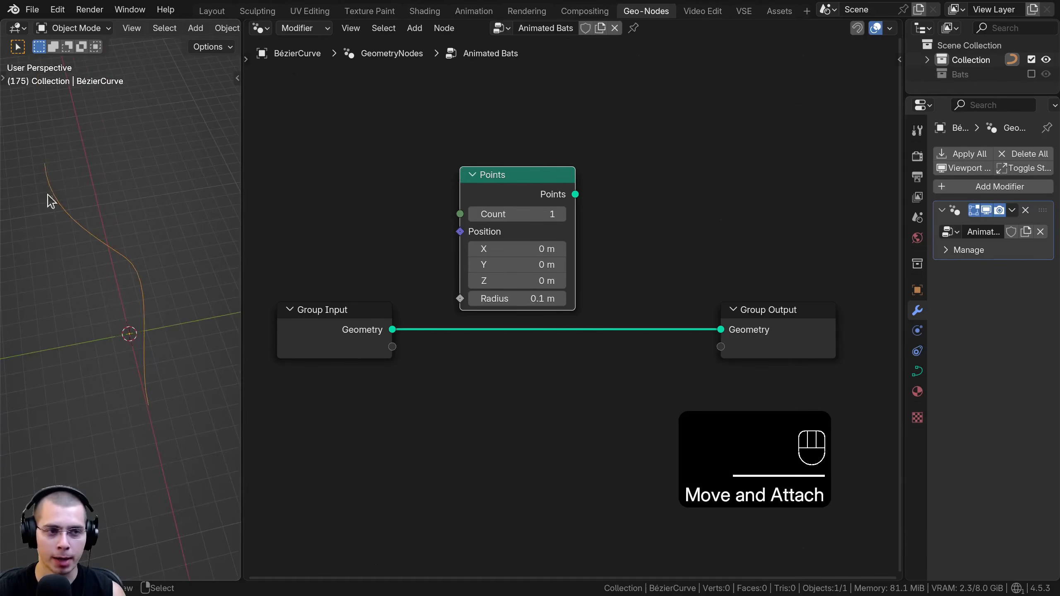
pyautogui.moveTo(241, 273); pyautogui.dragTo(322, 273)
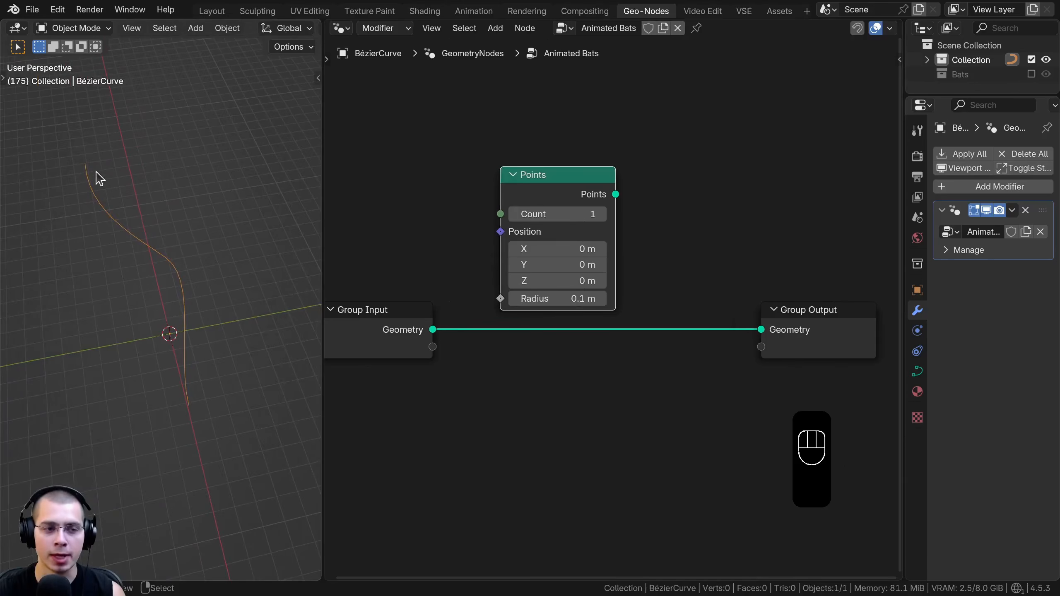
pyautogui.scroll(-1, 439, 334)
# Insert an Instance on Points node on the link before Group Output and make room for it
pyautogui.hotkey('shift', 'a')
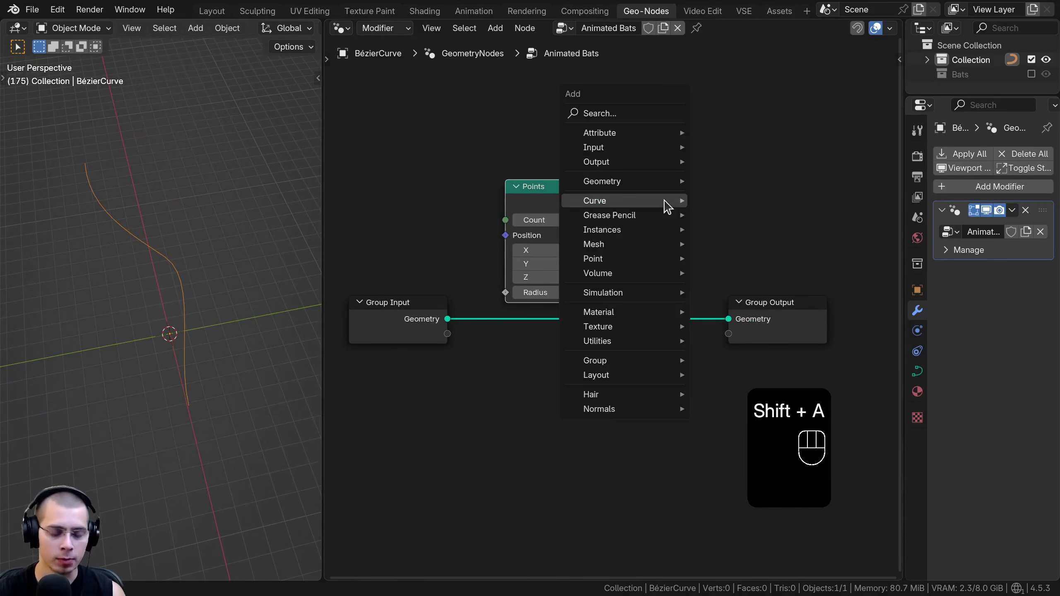
pyautogui.write('ins')
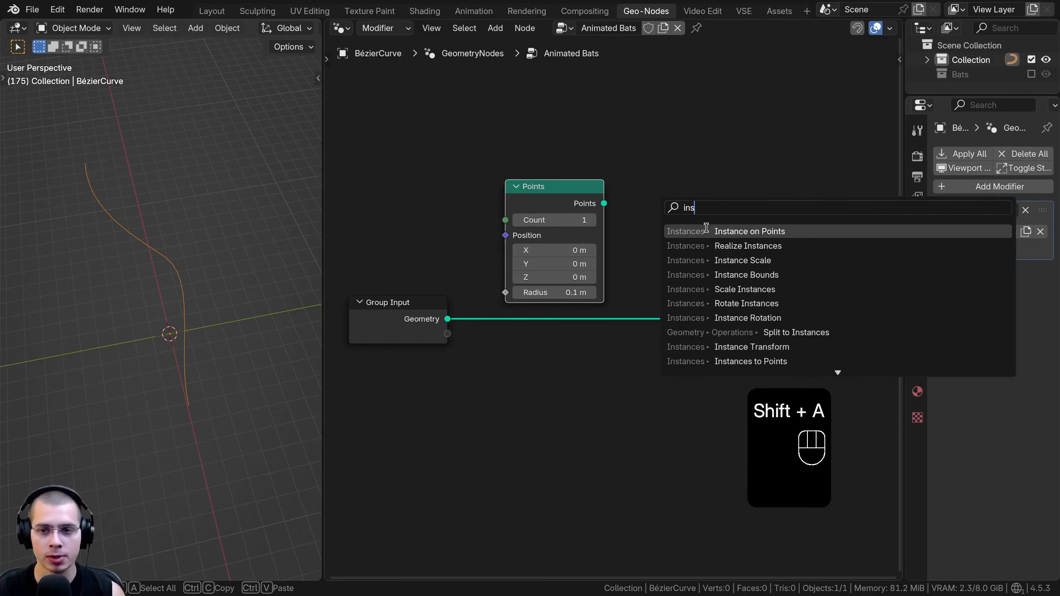
pyautogui.click(705, 232)
pyautogui.moveTo(777, 274); pyautogui.dragTo(689, 315)
pyautogui.press('g')
pyautogui.click(791, 310)
# Connect the Points node's output to the Points input of Instance on Points and rearrange the nodes
pyautogui.press('a')
pyautogui.moveTo(551, 193); pyautogui.dragTo(703, 281)
pyautogui.moveTo(492, 183); pyautogui.dragTo(535, 192)
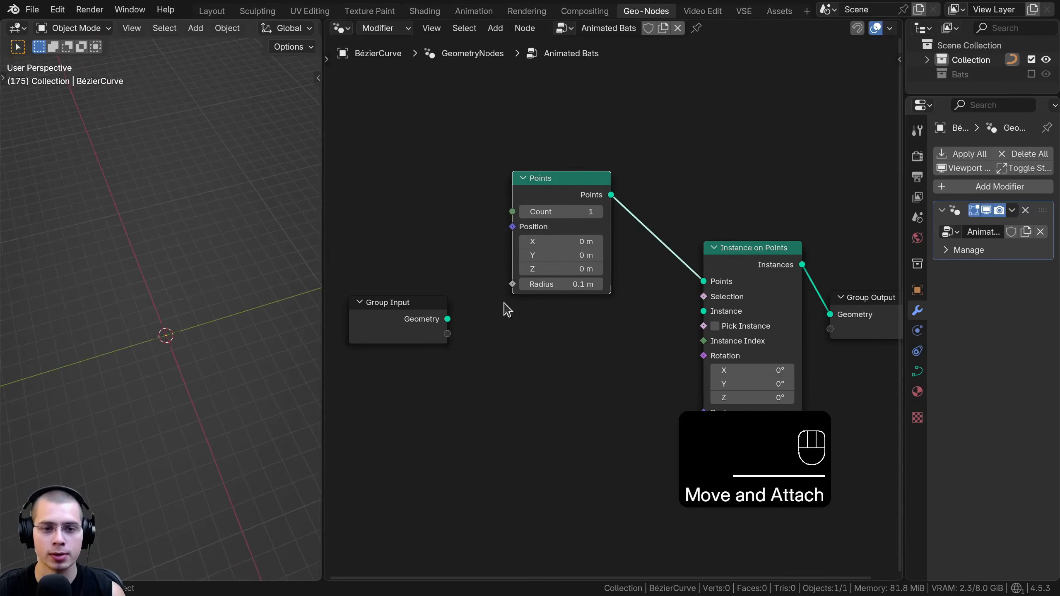
pyautogui.scroll(-2, 635, 314)
pyautogui.moveTo(443, 308); pyautogui.dragTo(419, 308)
pyautogui.moveTo(568, 223); pyautogui.dragTo(578, 225)
pyautogui.moveTo(92, 272); pyautogui.dragTo(93, 272, button='middle')
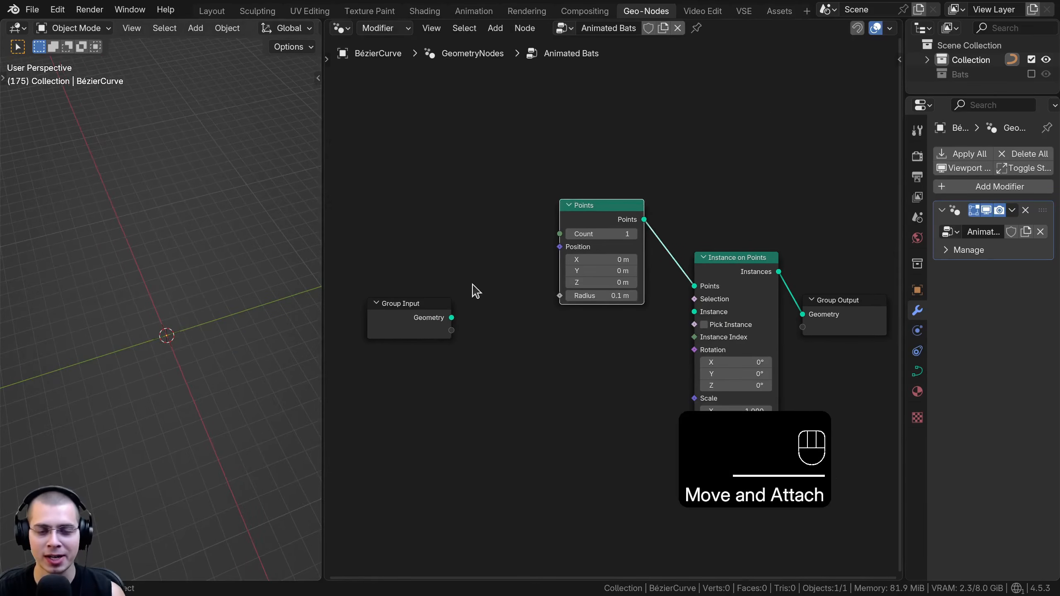
# Add a Sample Curve node between Group Input and the Points node
pyautogui.moveTo(473, 291); pyautogui.dragTo(506, 280, button='middle')
pyautogui.hotkey('shift', 'a')
pyautogui.moveTo(509, 231)
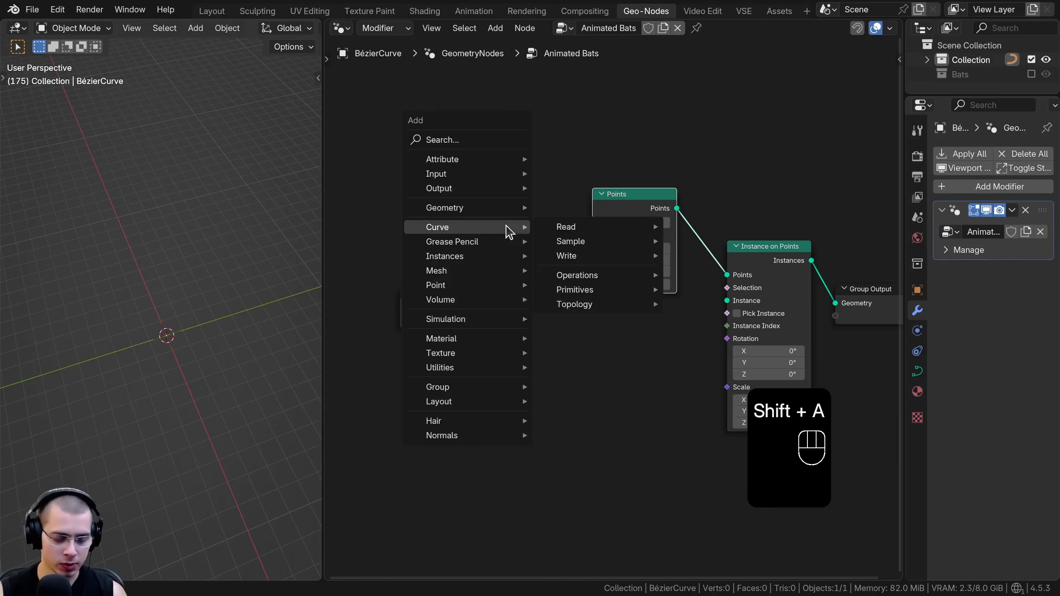
pyautogui.write('sma')
pyautogui.press('BackSpace')
pyautogui.press('BackSpace')
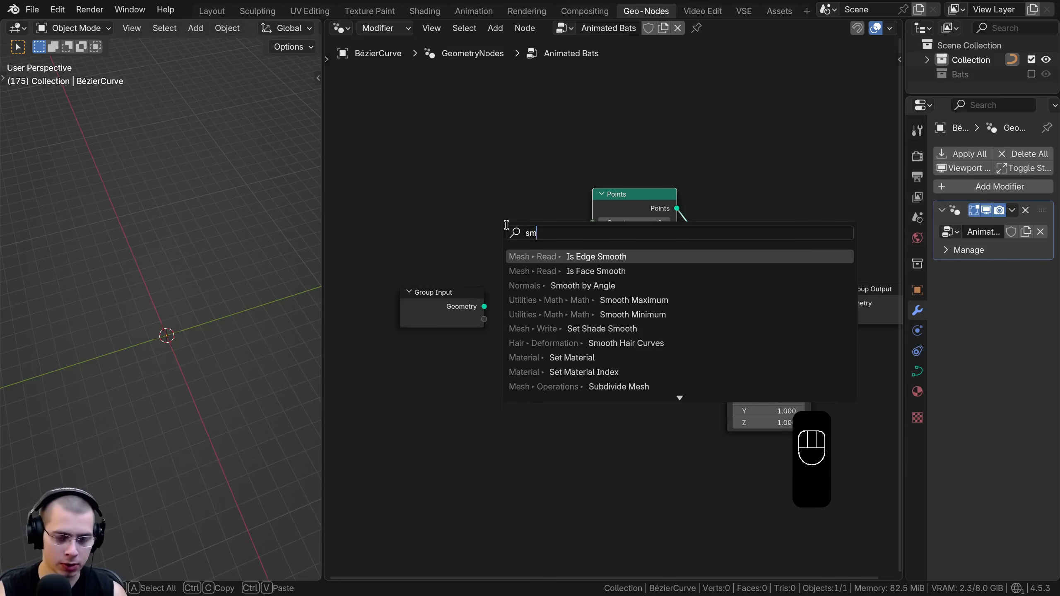
pyautogui.write('amp')
pyautogui.press('Return')
pyautogui.click(510, 295)
# Connect Group Input's Geometry to the Curves input of Sample Curve and space out the two nodes
pyautogui.moveTo(520, 271); pyautogui.dragTo(426, 332)
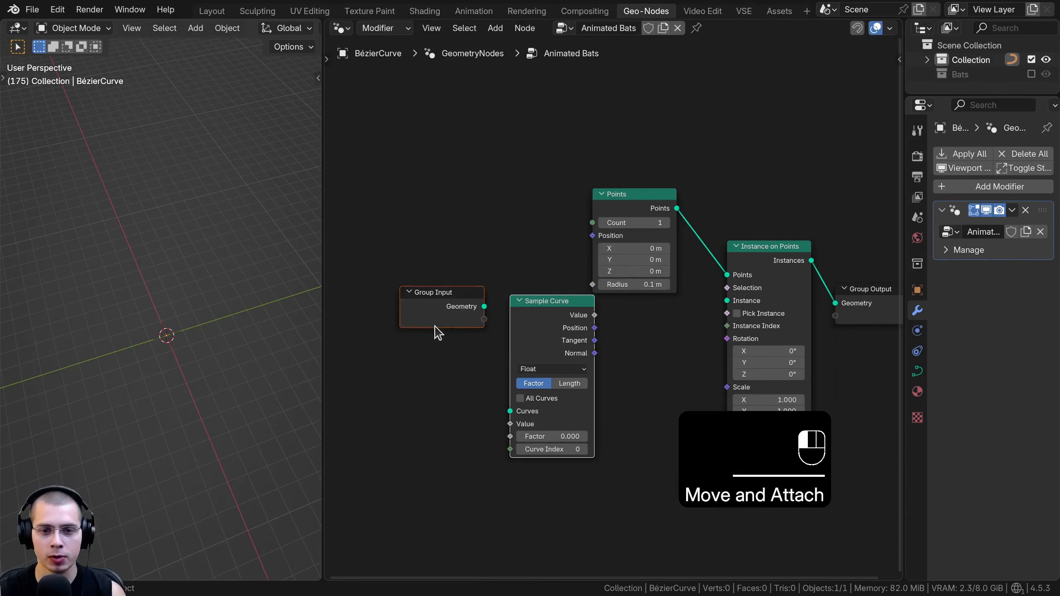
pyautogui.press('g')
pyautogui.click(391, 309)
pyautogui.press('a')
pyautogui.moveTo(468, 304); pyautogui.dragTo(498, 288, button='middle')
pyautogui.moveTo(501, 276); pyautogui.dragTo(492, 271)
pyautogui.moveTo(494, 275); pyautogui.dragTo(556, 252, button='middle')
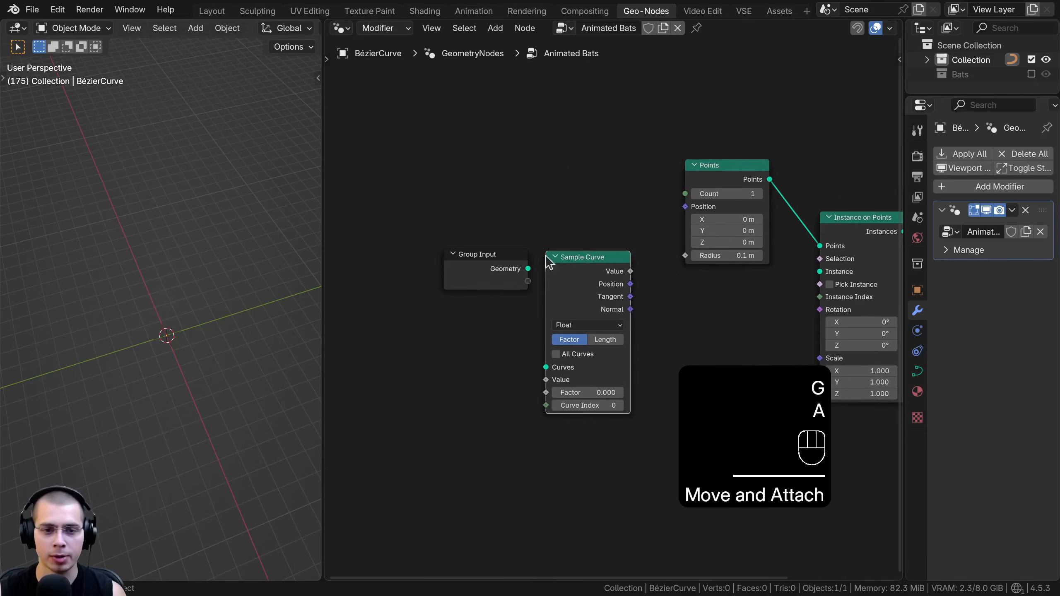
pyautogui.moveTo(491, 275); pyautogui.dragTo(418, 278)
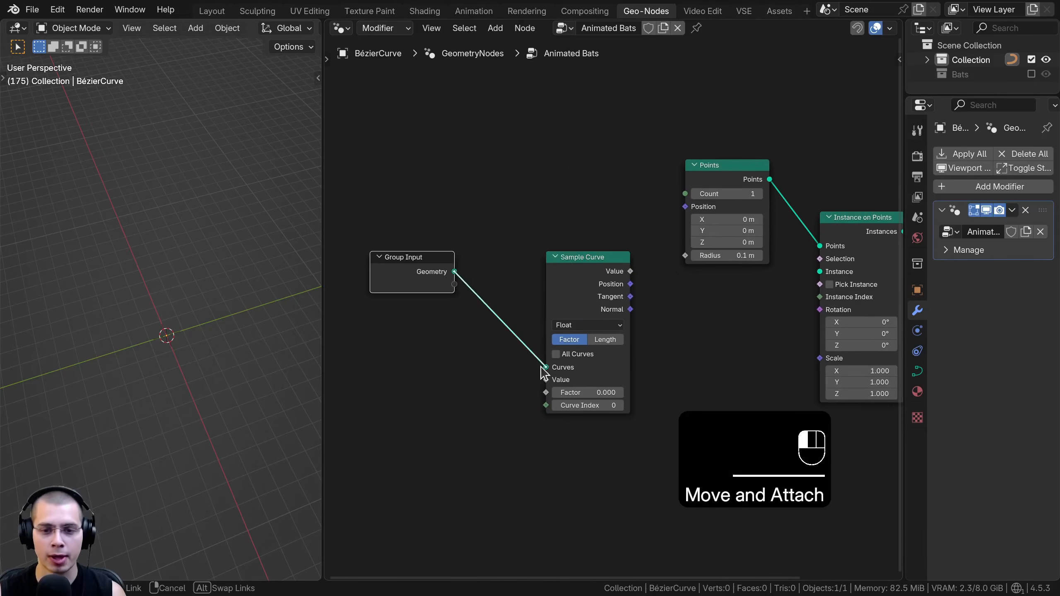
pyautogui.moveTo(541, 367); pyautogui.dragTo(543, 368)
pyautogui.moveTo(410, 281); pyautogui.dragTo(438, 312)
pyautogui.moveTo(579, 270)
pyautogui.mouseDown()
pyautogui.moveTo(568, 258)
pyautogui.moveTo(569, 272)
pyautogui.mouseUp()
# Connect Sample Curve's Position output to the Position input of the Points node
pyautogui.press('Tab')
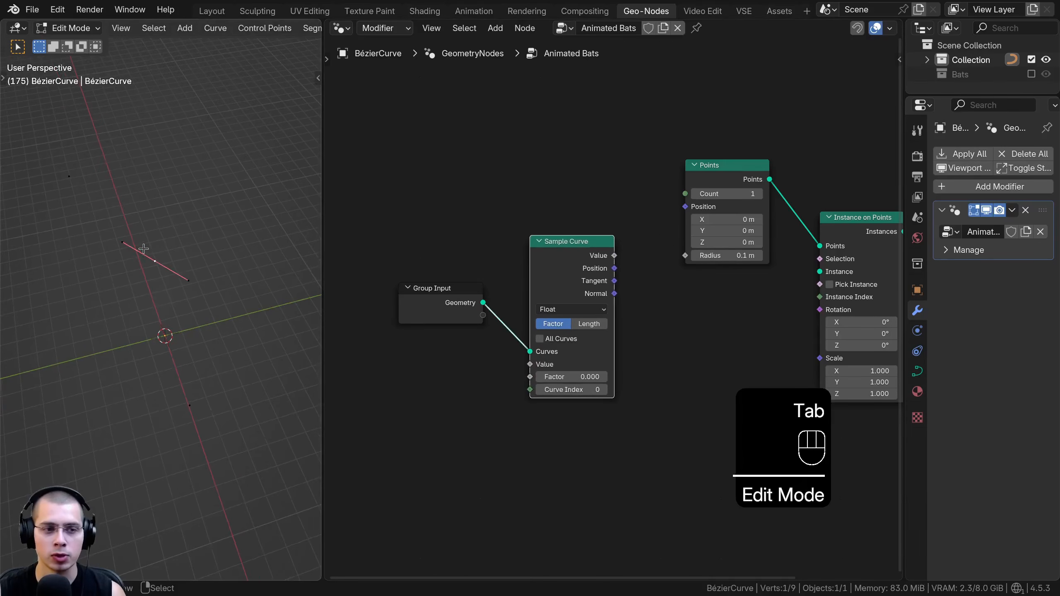
pyautogui.press('Tab')
pyautogui.scroll(2, 534, 278)
pyautogui.moveTo(516, 273); pyautogui.dragTo(505, 271)
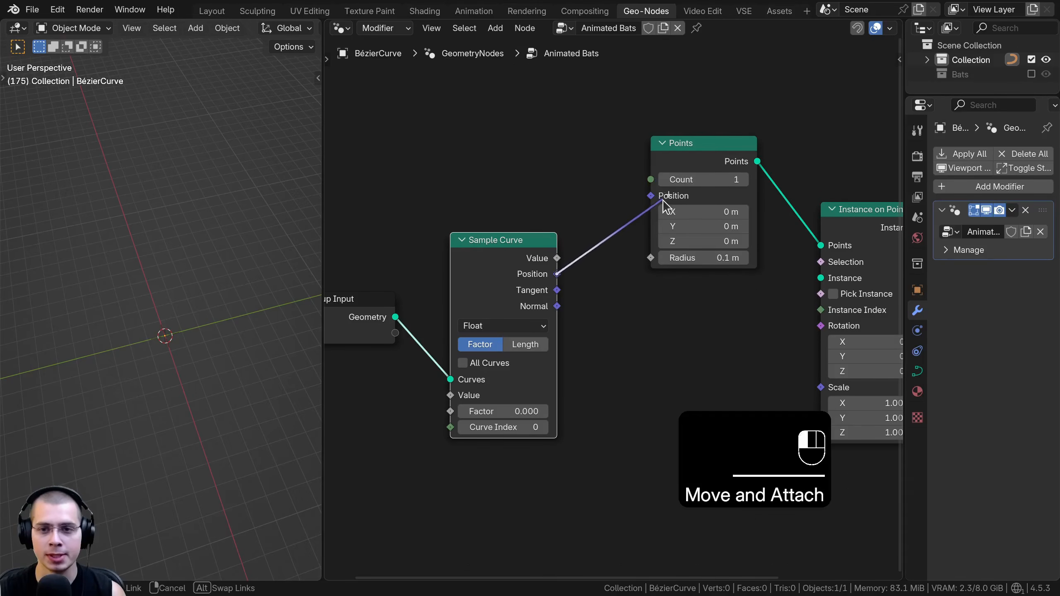
pyautogui.moveTo(661, 205); pyautogui.dragTo(607, 193)
pyautogui.scroll(-1, 741, 234)
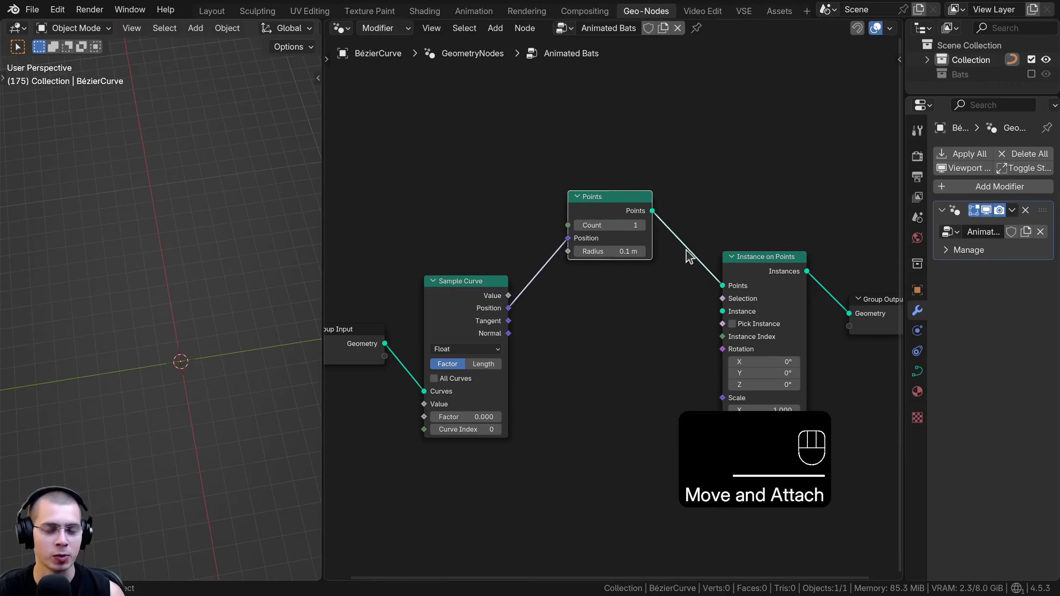
pyautogui.scroll(1, 718, 269)
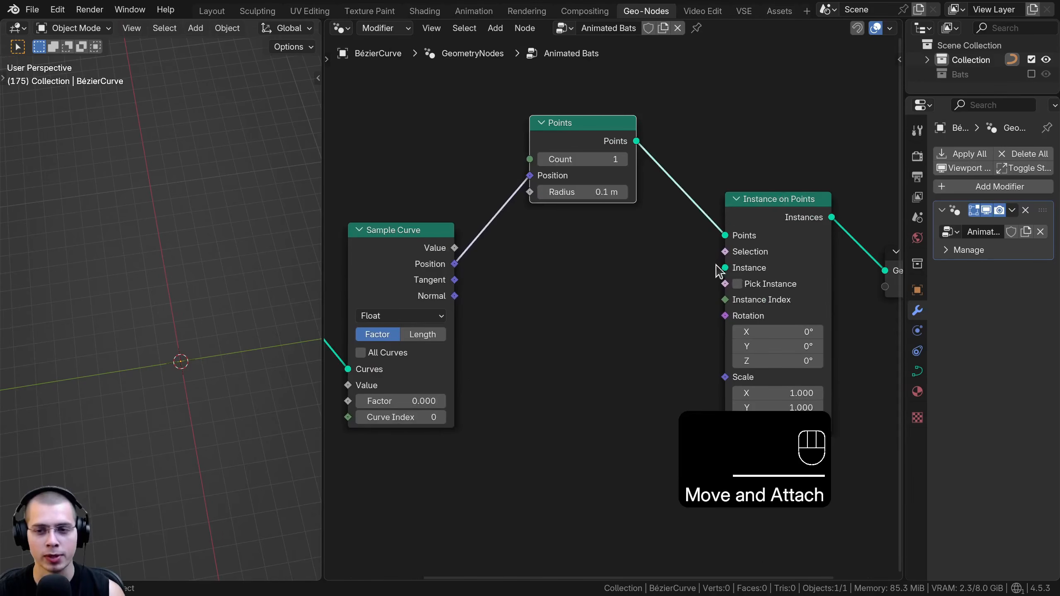
pyautogui.scroll(-2, 757, 272)
# Add a Collection Info node above the Points node
pyautogui.hotkey('shift', 'a')
pyautogui.moveTo(545, 126)
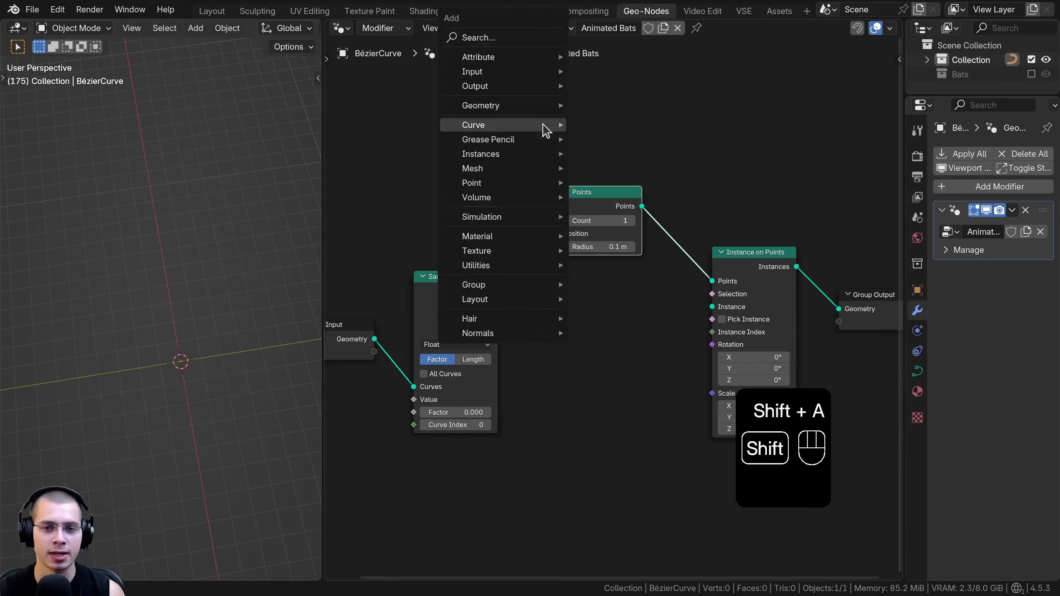
pyautogui.write('coll')
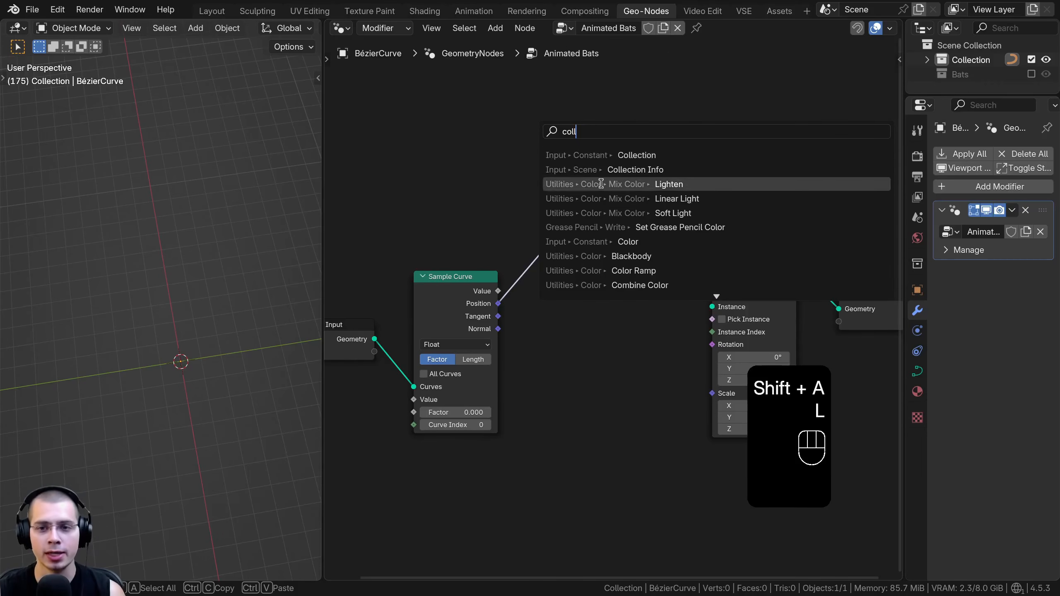
pyautogui.click(601, 171)
pyautogui.click(562, 99)
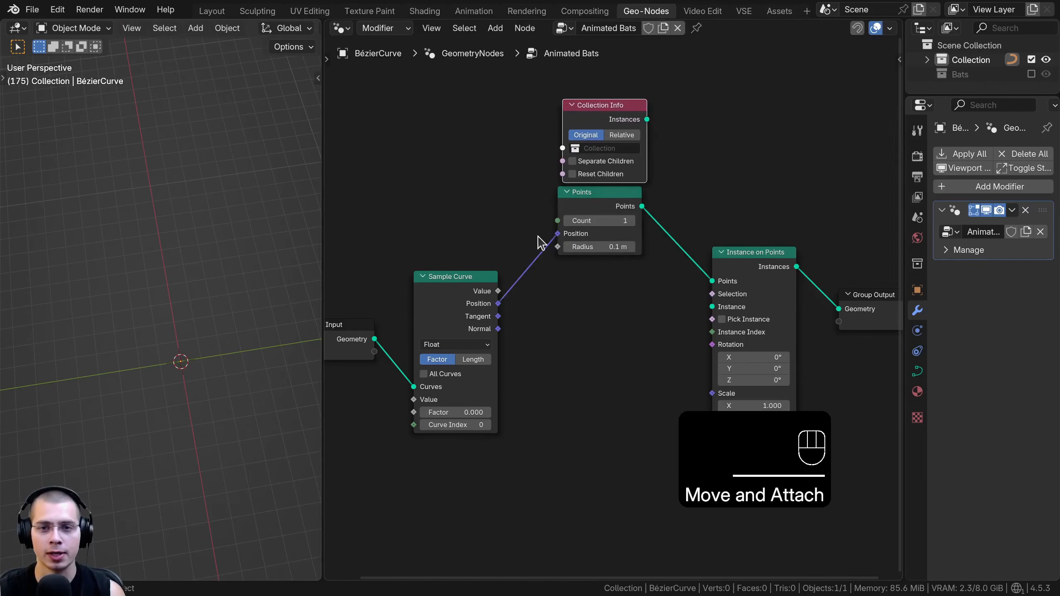
# Set the Collection Info node to the Bats collection and connect its Instances to the Instance input of Instance on Points
pyautogui.click(594, 149)
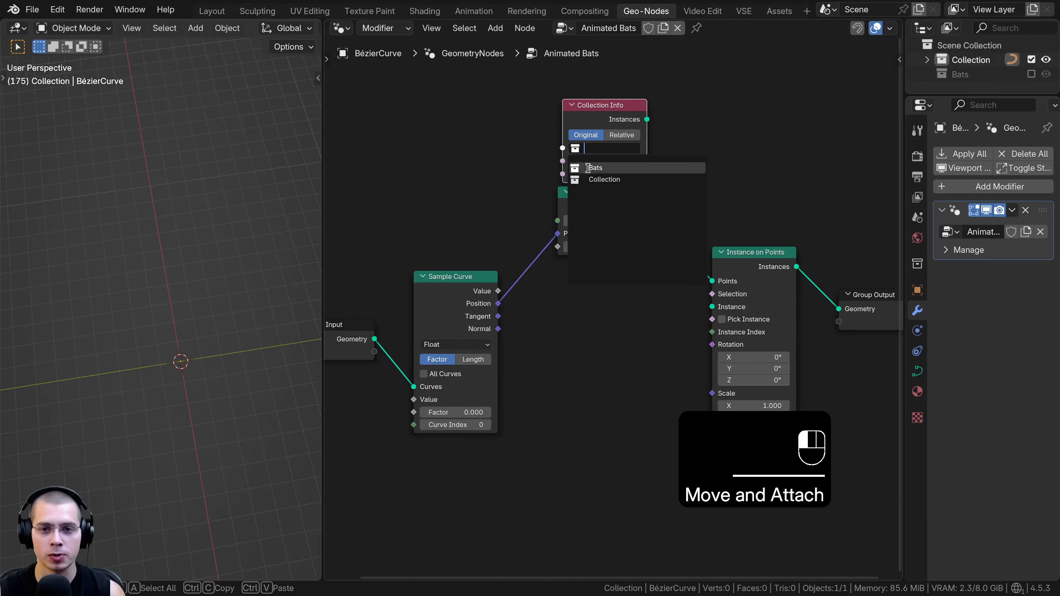
pyautogui.click(595, 168)
pyautogui.moveTo(594, 121); pyautogui.dragTo(531, 348)
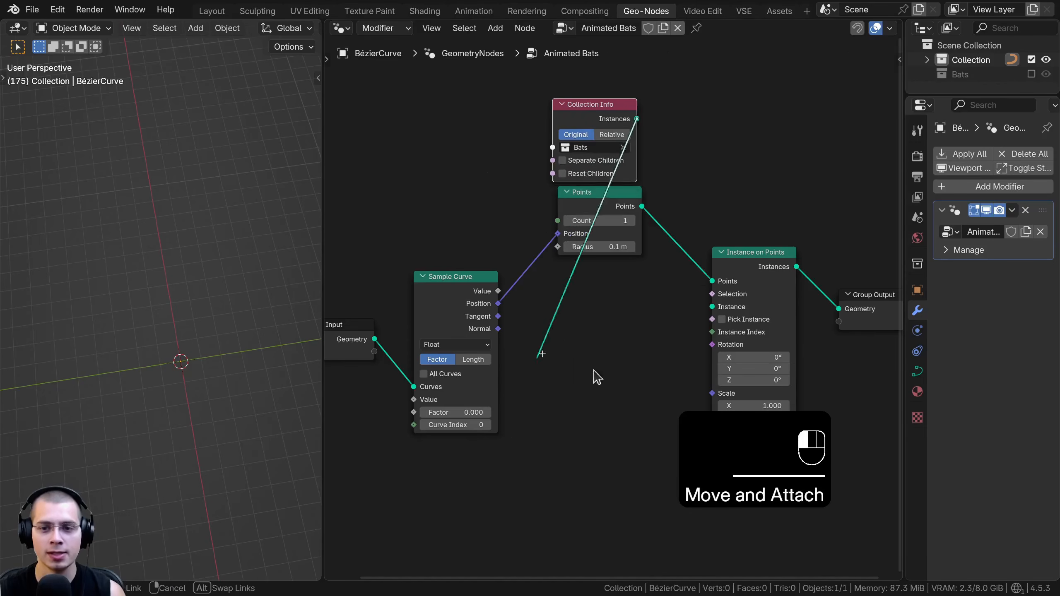
pyautogui.moveTo(707, 311); pyautogui.dragTo(712, 307)
# Examine the instanced bats in the viewport against the curve's control points
pyautogui.moveTo(196, 402); pyautogui.dragTo(181, 333, button='middle')
pyautogui.press('Tab')
pyautogui.moveTo(71, 250); pyautogui.dragTo(52, 205, button='middle')
pyautogui.press('a')
pyautogui.press('a')
pyautogui.press('Tab')
pyautogui.press('Tab')
pyautogui.moveTo(74, 240); pyautogui.dragTo(144, 217, button='middle')
pyautogui.keyDown('shift'); pyautogui.moveTo(100, 258); pyautogui.dragTo(246, 354, button='middle'); pyautogui.keyUp('shift')
pyautogui.scroll(4, 167, 268)
pyautogui.moveTo(247, 355); pyautogui.dragTo(193, 320, button='middle')
pyautogui.moveTo(197, 340); pyautogui.dragTo(155, 303, button='middle')
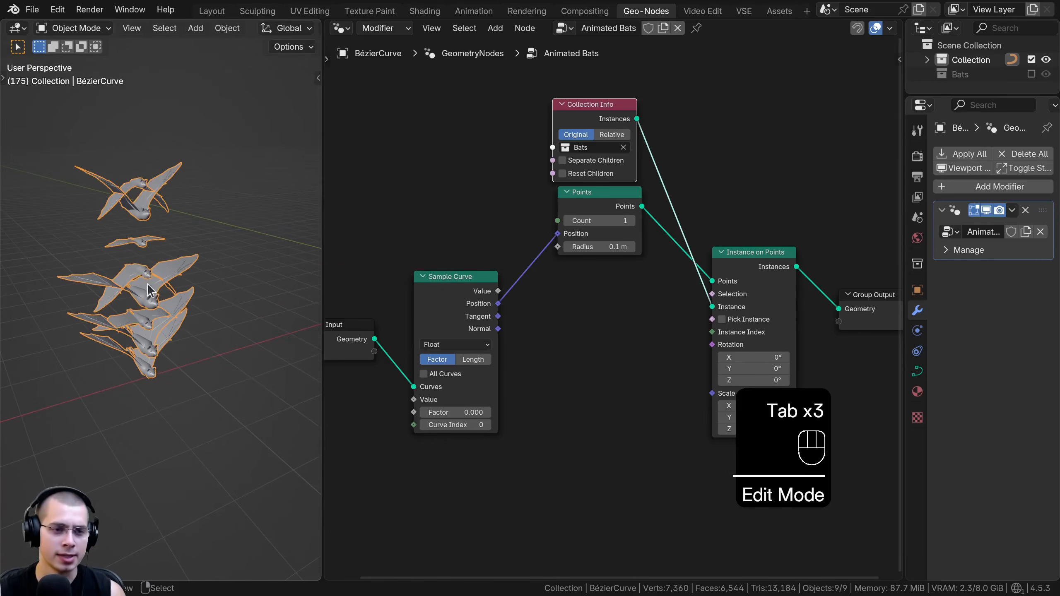
pyautogui.moveTo(113, 355); pyautogui.dragTo(95, 346, button='middle')
# Enable Separate Children and Reset Children on Collection Info, and Pick Instance on Instance on Points
pyautogui.moveTo(564, 230); pyautogui.dragTo(567, 295, button='middle')
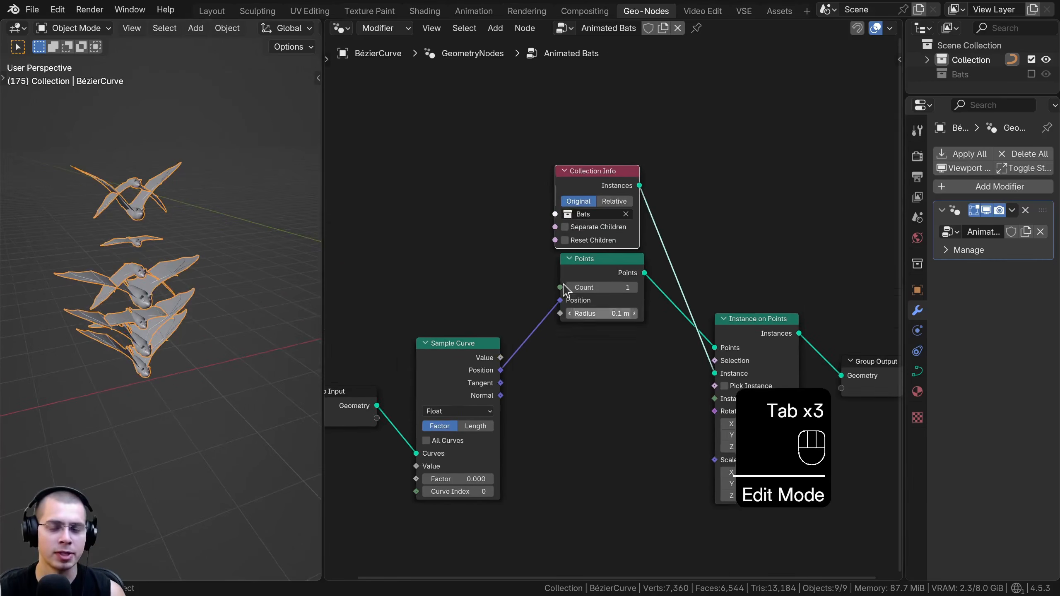
pyautogui.scroll(1, 567, 295)
pyautogui.moveTo(555, 181); pyautogui.dragTo(559, 181)
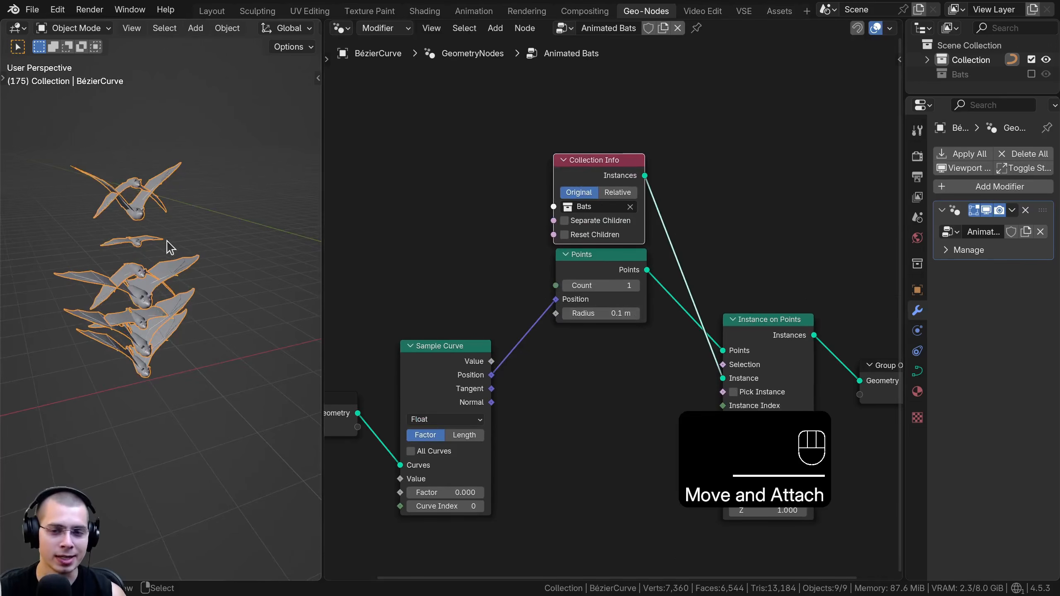
pyautogui.scroll(2, 543, 221)
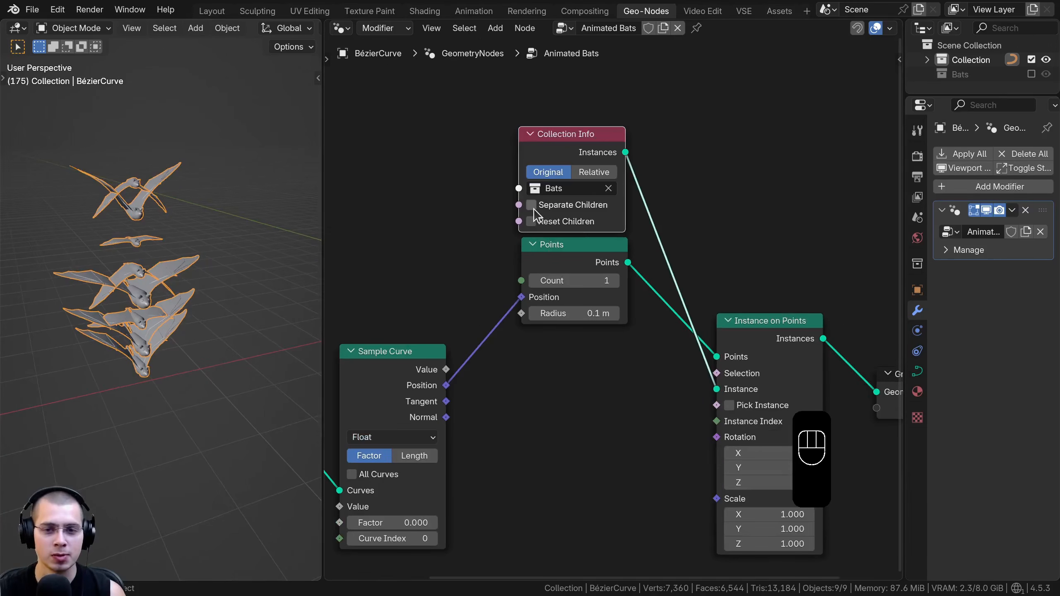
pyautogui.click(531, 205)
pyautogui.click(531, 222)
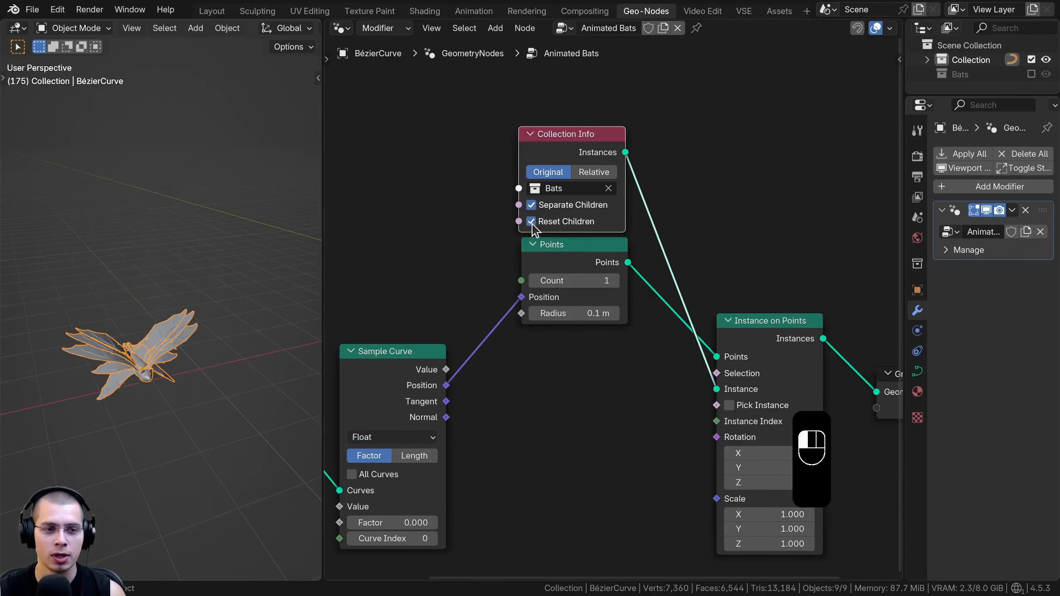
pyautogui.moveTo(568, 157); pyautogui.dragTo(568, 152)
pyautogui.click(733, 404)
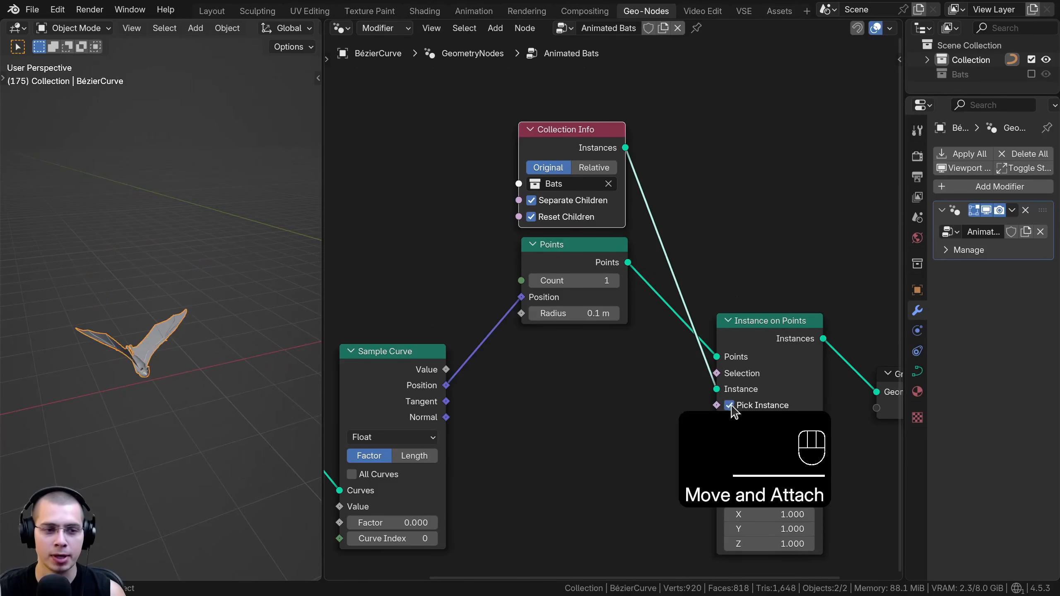
# Examine the bat instance and its placement on the flight path curve in the viewport
pyautogui.scroll(-5, 144, 291)
pyautogui.moveTo(145, 291); pyautogui.dragTo(117, 302, button='middle')
pyautogui.scroll(5, 204, 333)
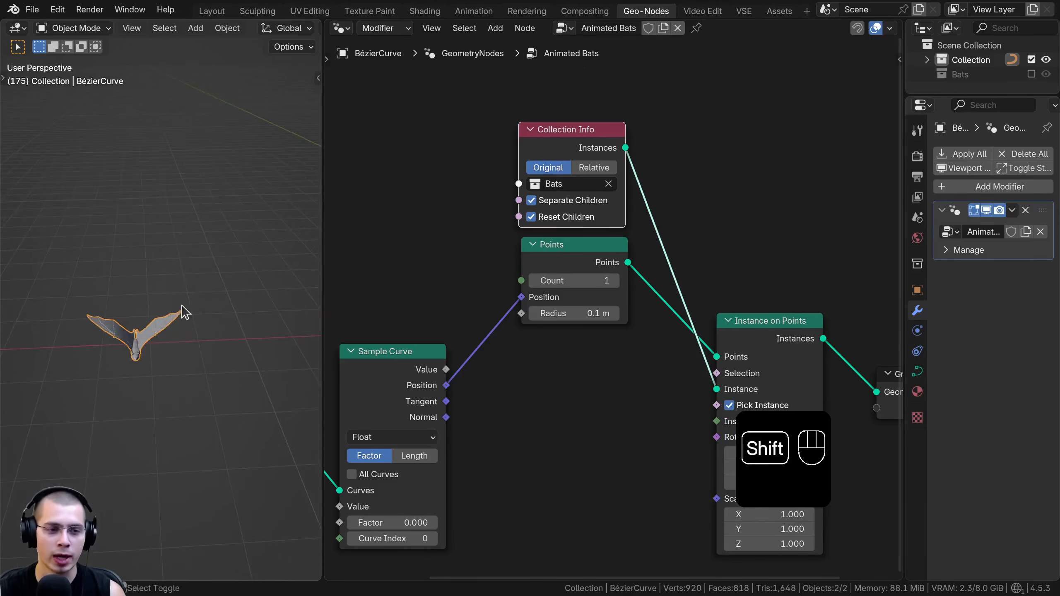
pyautogui.keyDown('shift'); pyautogui.moveTo(177, 319); pyautogui.dragTo(179, 270, button='middle'); pyautogui.keyUp('shift')
pyautogui.scroll(2, 179, 270)
pyautogui.scroll(-12, 202, 308)
pyautogui.keyDown('shift'); pyautogui.moveTo(216, 320); pyautogui.dragTo(145, 332, button='middle'); pyautogui.keyUp('shift')
pyautogui.press('Tab')
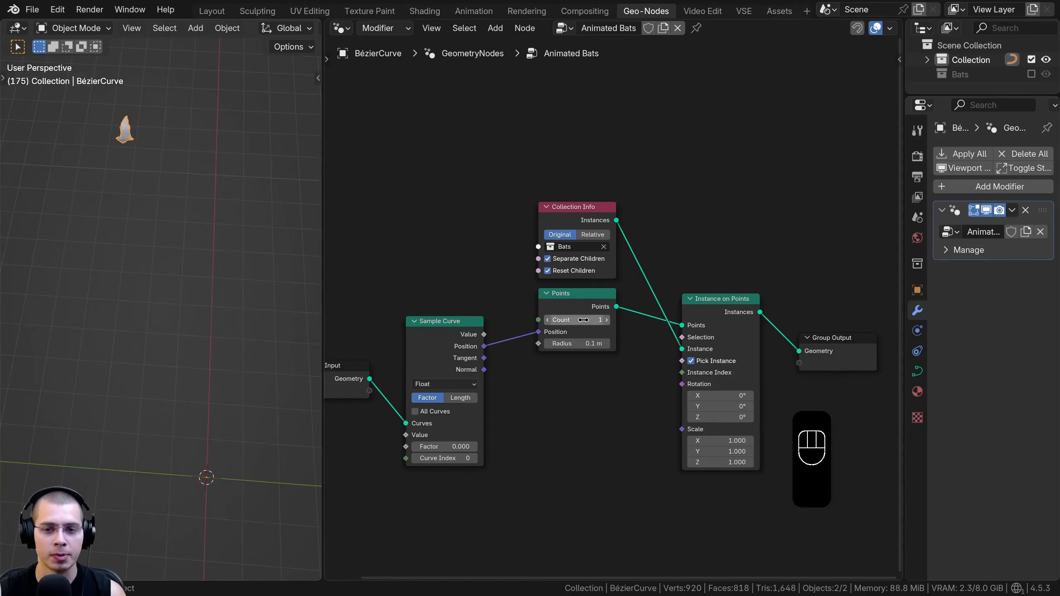
# Set the Points node's count to 100 and tidy its position
pyautogui.press('Return')
pyautogui.scroll(4, 594, 302)
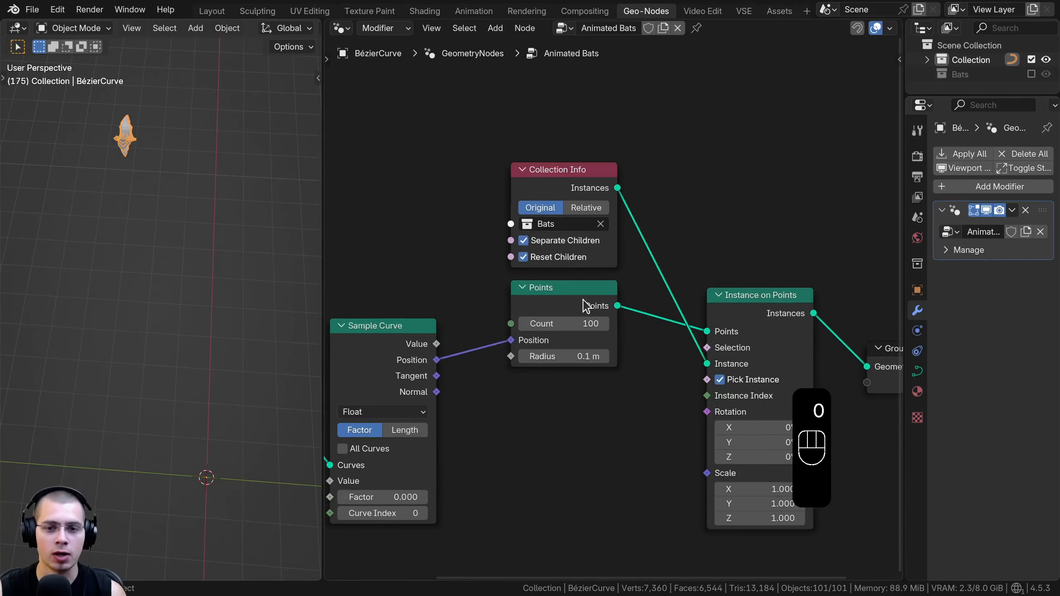
pyautogui.moveTo(586, 302); pyautogui.dragTo(588, 303)
pyautogui.moveTo(540, 329); pyautogui.dragTo(457, 267, button='middle')
pyautogui.scroll(-4, 457, 267)
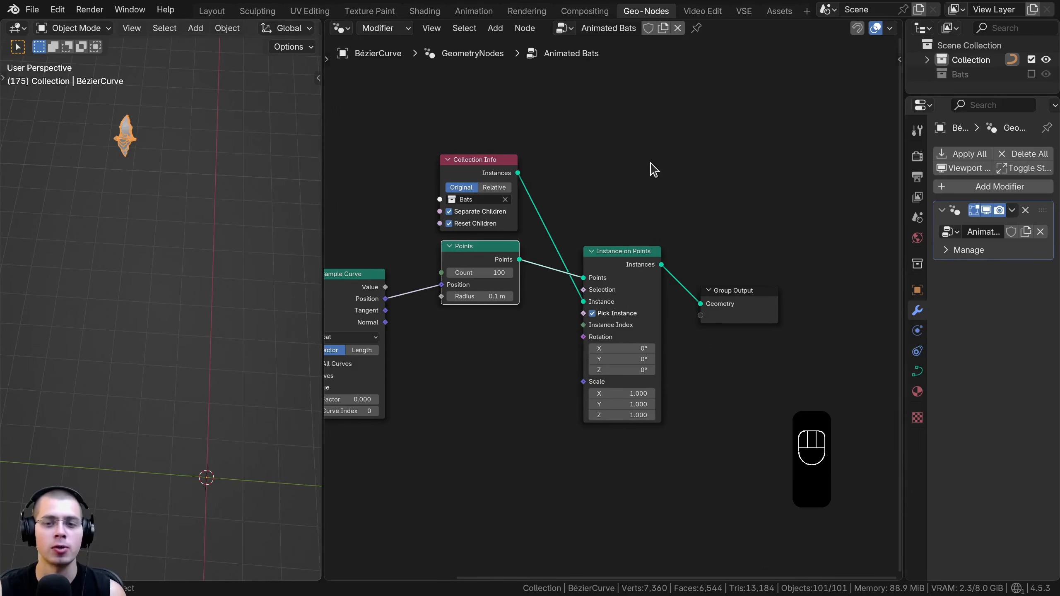
# Add a Join Geometry node between Instance on Points and Group Output, and connect the Group Input's Geometry to it
pyautogui.hotkey('shift', 'a')
pyautogui.moveTo(651, 167)
pyautogui.write('join')
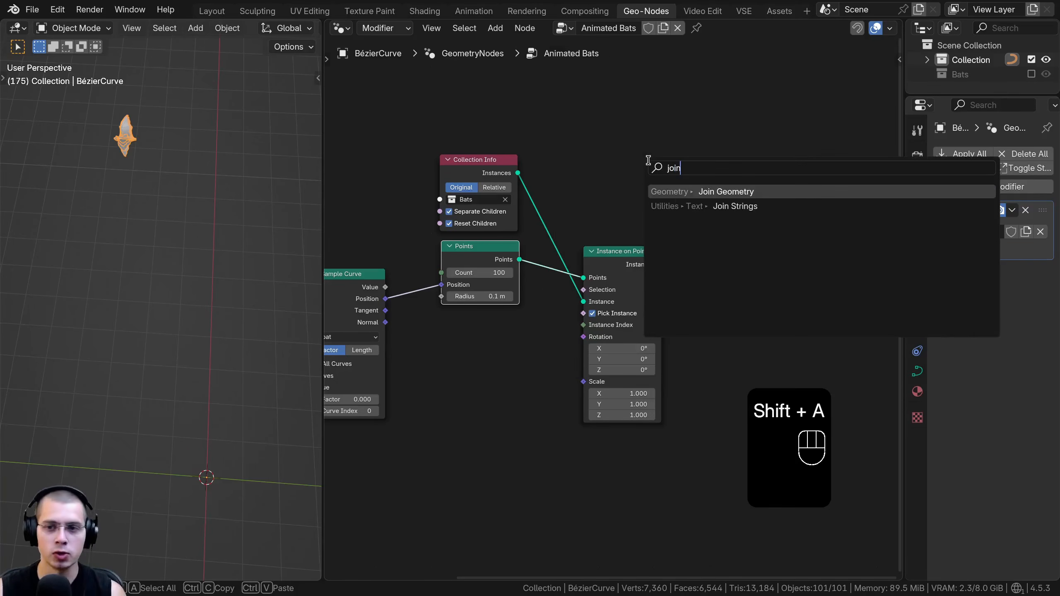
pyautogui.click(672, 191)
pyautogui.click(681, 279)
pyautogui.scroll(-3, 736, 282)
pyautogui.moveTo(738, 282); pyautogui.dragTo(857, 271, button='middle')
pyautogui.moveTo(459, 315); pyautogui.dragTo(793, 292)
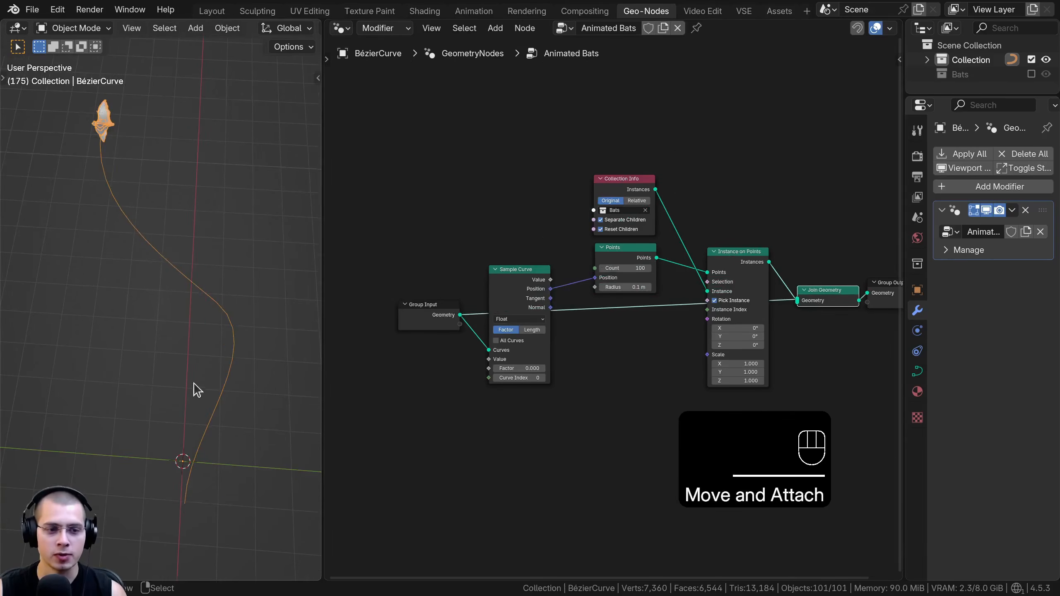
pyautogui.press('Tab')
pyautogui.press('Tab')
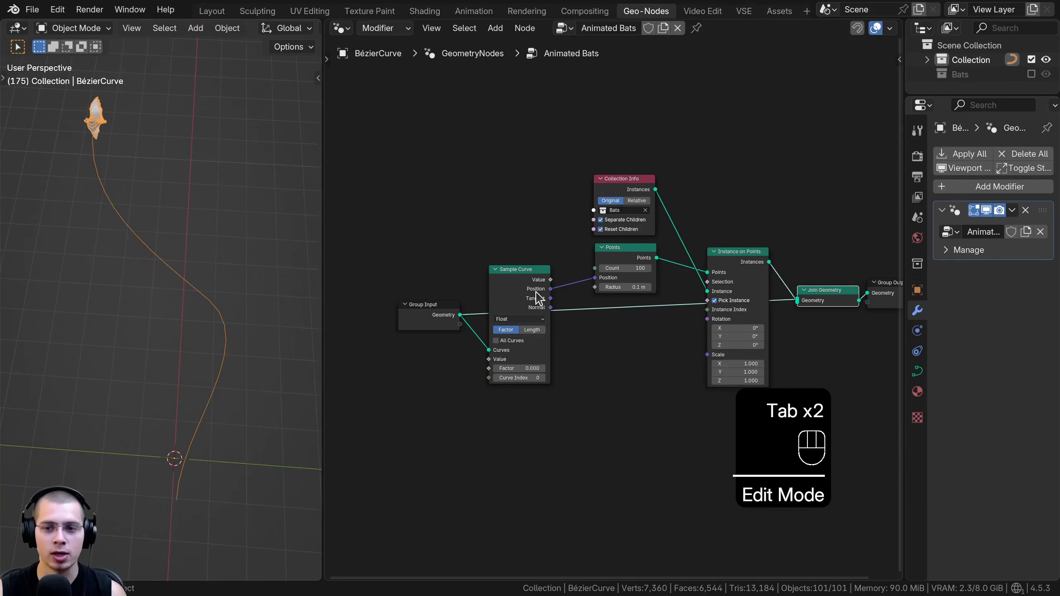
# Sweep the Sample Curve's Factor to 1.000 and back to 0.000 to check the bats' travel along the curve
pyautogui.scroll(3, 577, 334)
pyautogui.moveTo(625, 274); pyautogui.dragTo(579, 279, button='middle')
pyautogui.moveTo(579, 276); pyautogui.dragTo(579, 271)
pyautogui.moveTo(579, 271); pyautogui.dragTo(567, 282, button='middle')
pyautogui.moveTo(566, 283); pyautogui.dragTo(568, 276)
pyautogui.scroll(3, 606, 388)
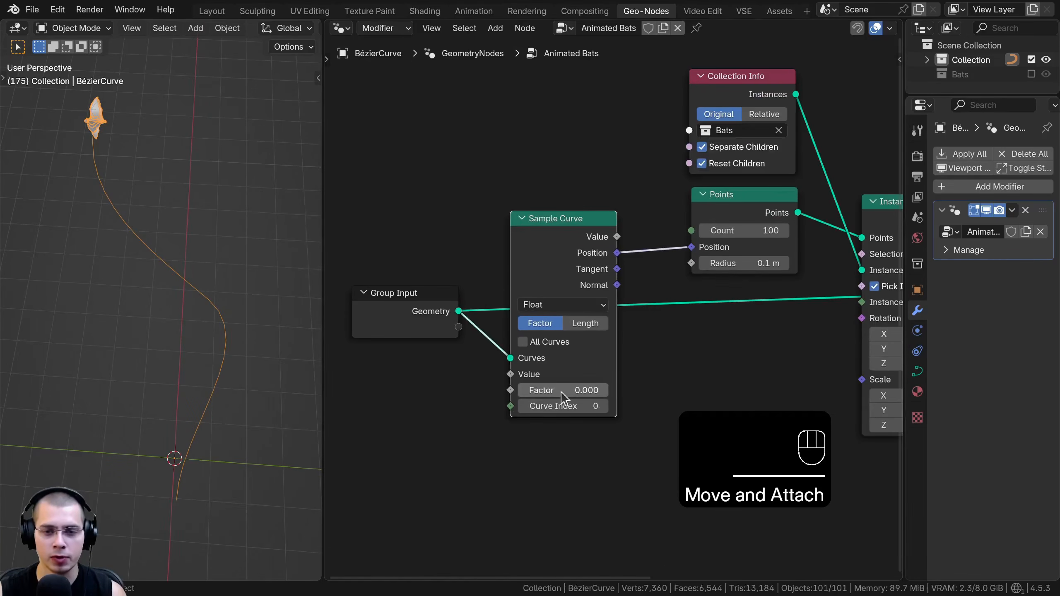
pyautogui.moveTo(561, 392); pyautogui.dragTo(586, 390)
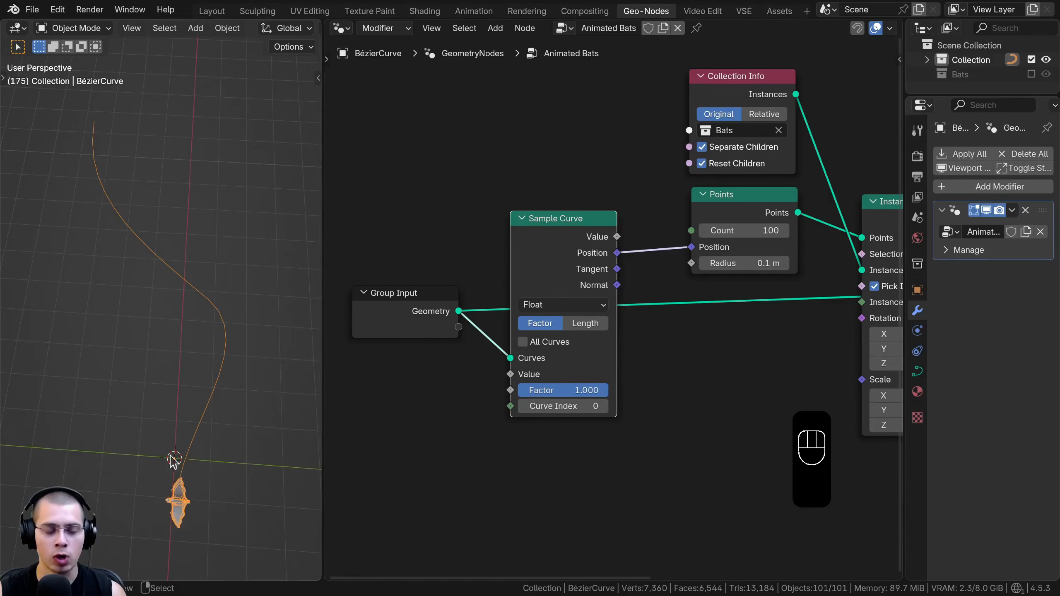
pyautogui.moveTo(174, 493)
pyautogui.mouseDown(button='middle')
pyautogui.moveTo(215, 496)
pyautogui.moveTo(175, 504)
pyautogui.mouseUp(button='middle')
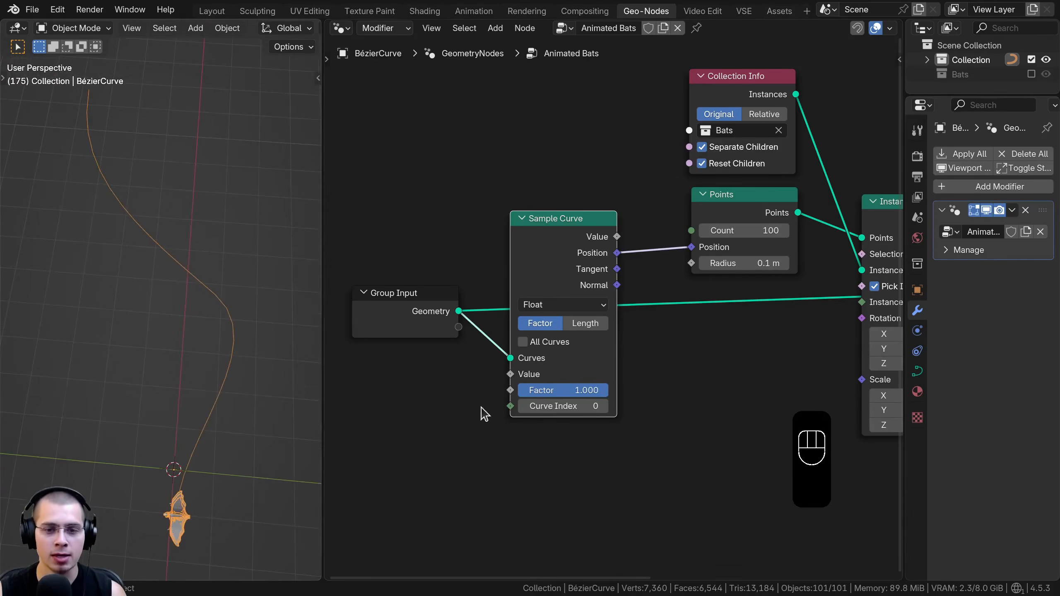
pyautogui.moveTo(559, 394); pyautogui.dragTo(517, 395)
pyautogui.keyDown('shift'); pyautogui.moveTo(165, 234); pyautogui.dragTo(163, 243, button='middle'); pyautogui.keyUp('shift')
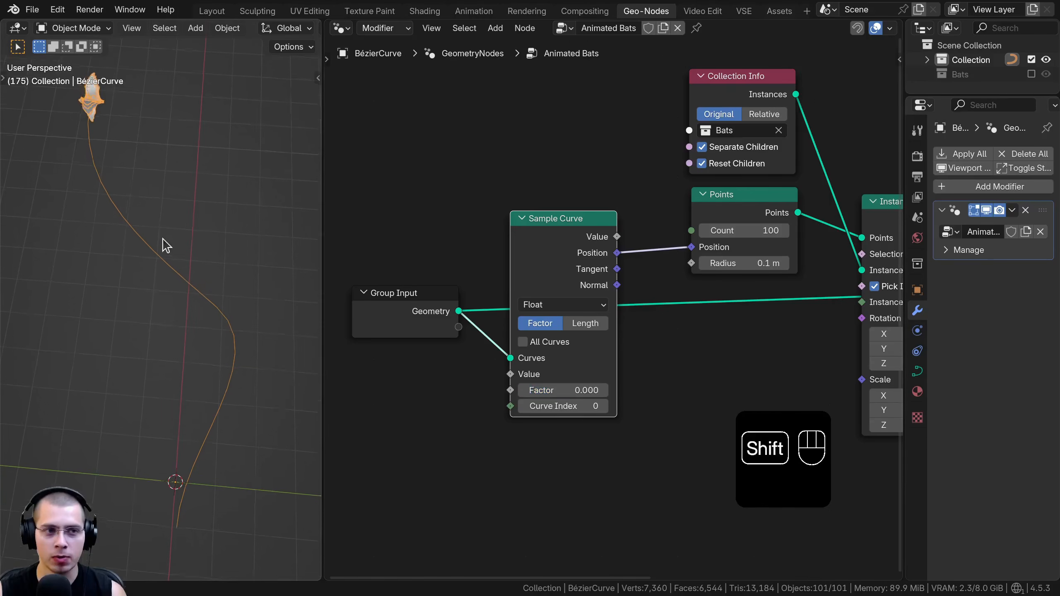
pyautogui.scroll(-1, 142, 142)
pyautogui.moveTo(538, 390)
pyautogui.mouseDown()
pyautogui.moveTo(594, 391)
pyautogui.moveTo(527, 391)
pyautogui.mouseUp()
pyautogui.moveTo(527, 390); pyautogui.dragTo(518, 391)
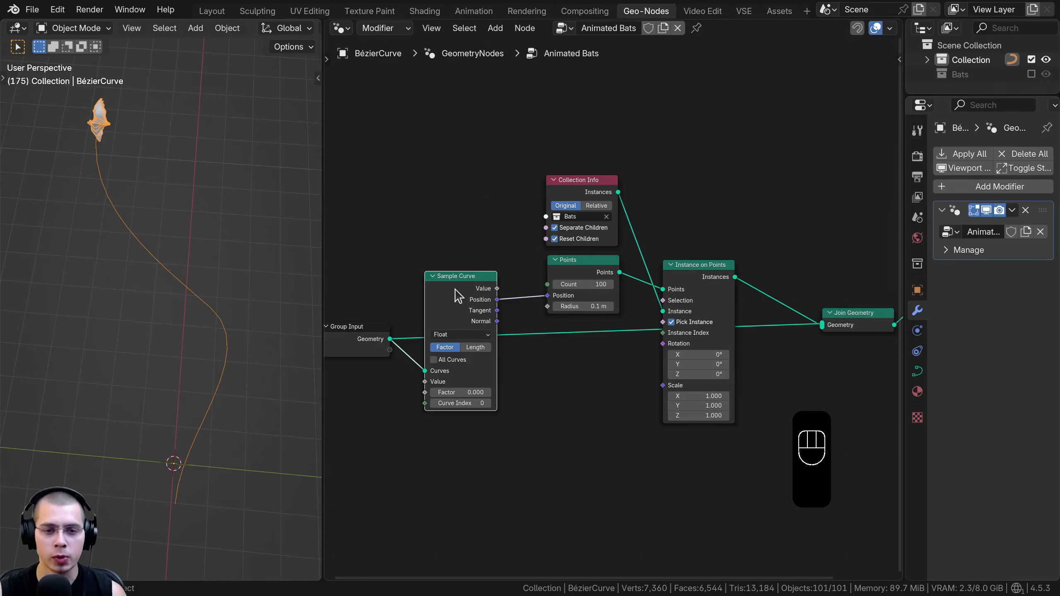
# Rearrange the nodes between Group Input and Join Geometry into a tidier layout
pyautogui.moveTo(452, 289); pyautogui.dragTo(474, 289)
pyautogui.moveTo(467, 151); pyautogui.dragTo(726, 404)
pyautogui.moveTo(813, 306); pyautogui.dragTo(748, 306, button='middle')
pyautogui.moveTo(771, 316); pyautogui.dragTo(773, 316)
pyautogui.moveTo(480, 300); pyautogui.dragTo(603, 299, button='middle')
pyautogui.moveTo(403, 334); pyautogui.dragTo(395, 332)
pyautogui.scroll(1, 530, 142)
# Enclose the Sample Curve, Collection Info, Points and Instance on Points nodes in a frame labelled "Bats Along Curve"
pyautogui.moveTo(547, 131); pyautogui.dragTo(526, 124, button='middle')
pyautogui.moveTo(505, 123); pyautogui.dragTo(770, 391)
pyautogui.moveTo(778, 109); pyautogui.dragTo(493, 363)
pyautogui.press('g')
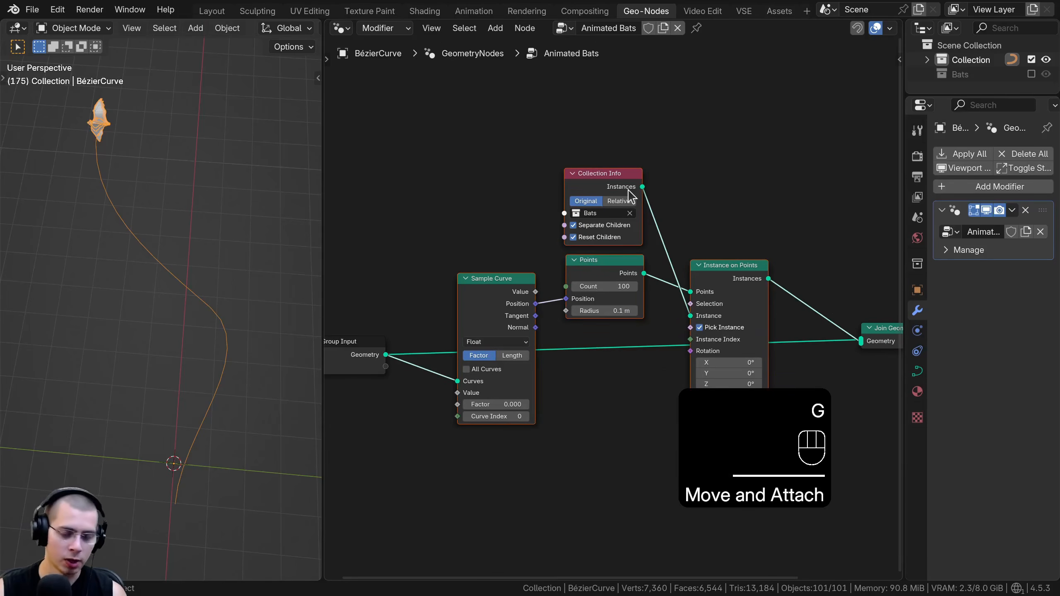
pyautogui.press('f')
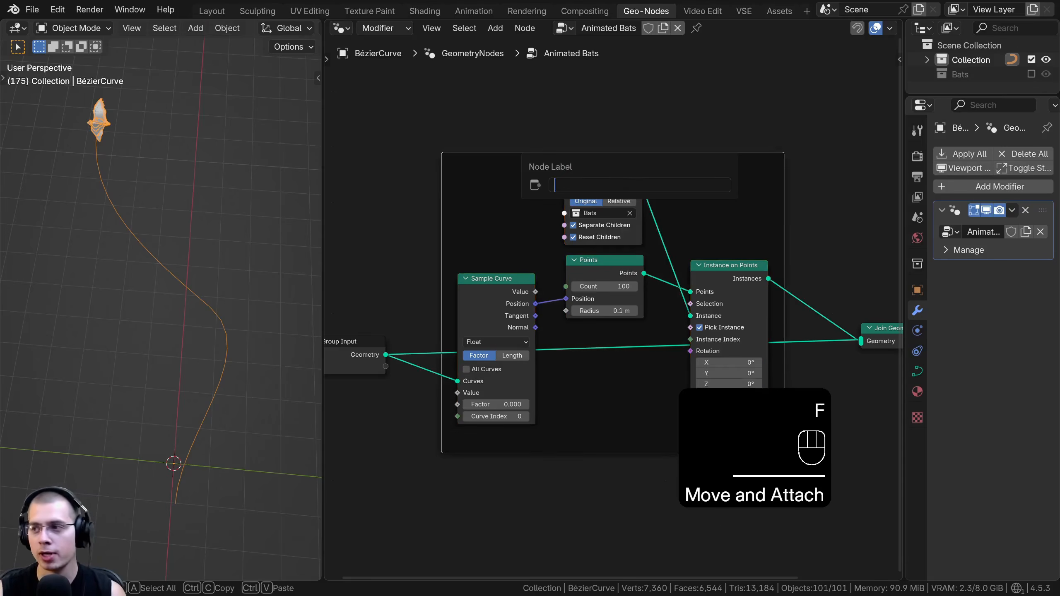
pyautogui.write('Bats Along Curve')
pyautogui.press('Return')
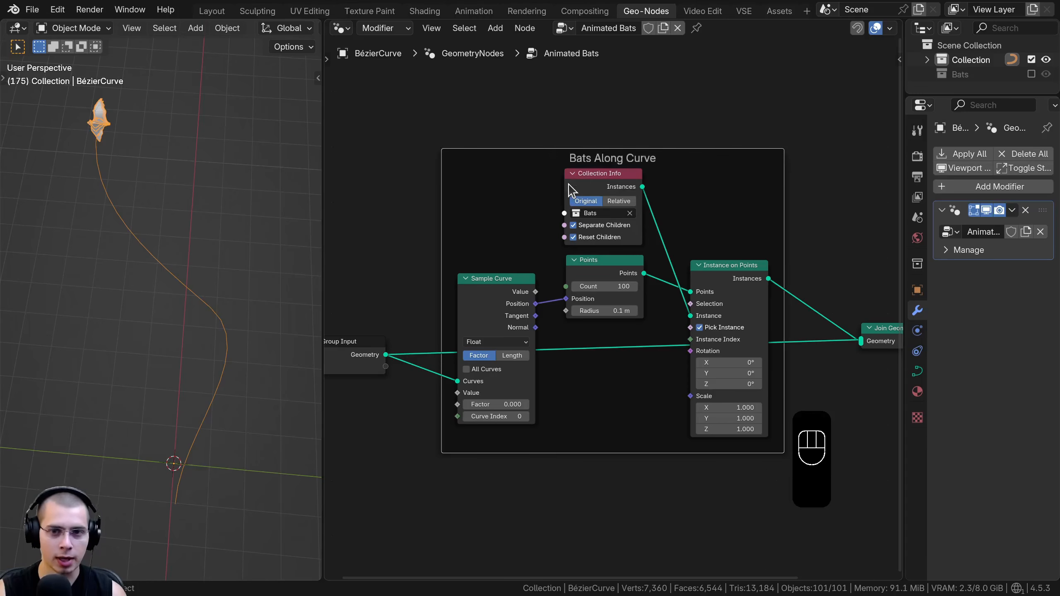
# Compact the nodes in the Bats Along Curve frame and reposition it between Group Input and Join Geometry
pyautogui.press('a')
pyautogui.moveTo(522, 282); pyautogui.dragTo(532, 291)
pyautogui.moveTo(628, 215)
pyautogui.mouseDown()
pyautogui.moveTo(653, 220)
pyautogui.moveTo(585, 237)
pyautogui.moveTo(640, 167)
pyautogui.moveTo(637, 235)
pyautogui.moveTo(642, 215)
pyautogui.mouseUp()
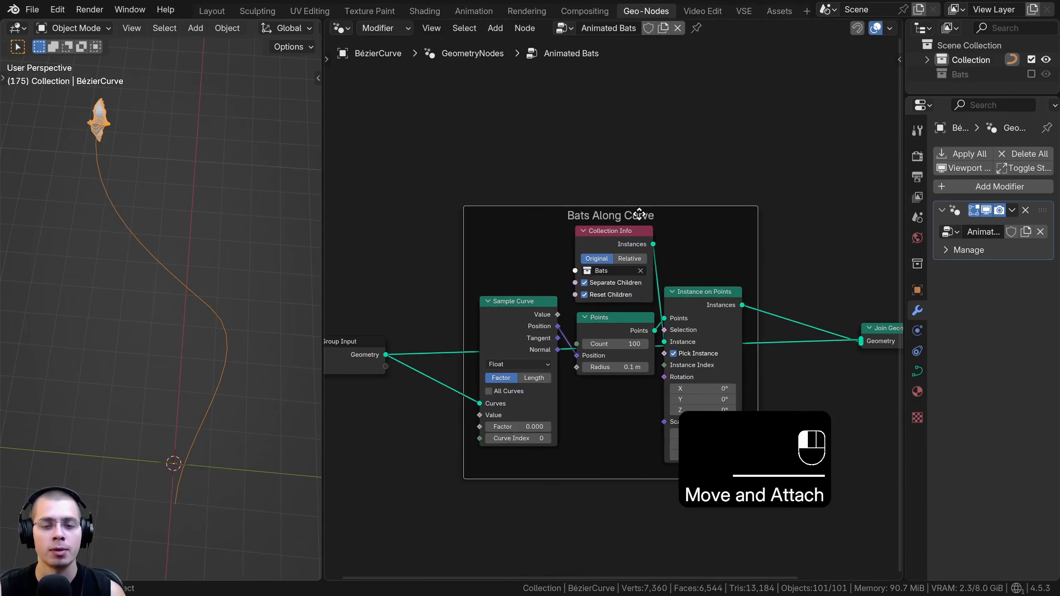
pyautogui.scroll(-3, 615, 289)
pyautogui.moveTo(597, 313); pyautogui.dragTo(611, 280, button='middle')
pyautogui.click(422, 310)
pyautogui.moveTo(423, 309); pyautogui.dragTo(421, 309)
pyautogui.moveTo(712, 312); pyautogui.dragTo(694, 315, button='middle')
pyautogui.scroll(1, 612, 291)
pyautogui.moveTo(343, 303); pyautogui.dragTo(342, 301)
pyautogui.moveTo(513, 237); pyautogui.dragTo(564, 237, button='middle')
pyautogui.scroll(-1, 561, 240)
# Move the Group Input node into the Bats Along Curve frame, beside Sample Curve
pyautogui.press('a')
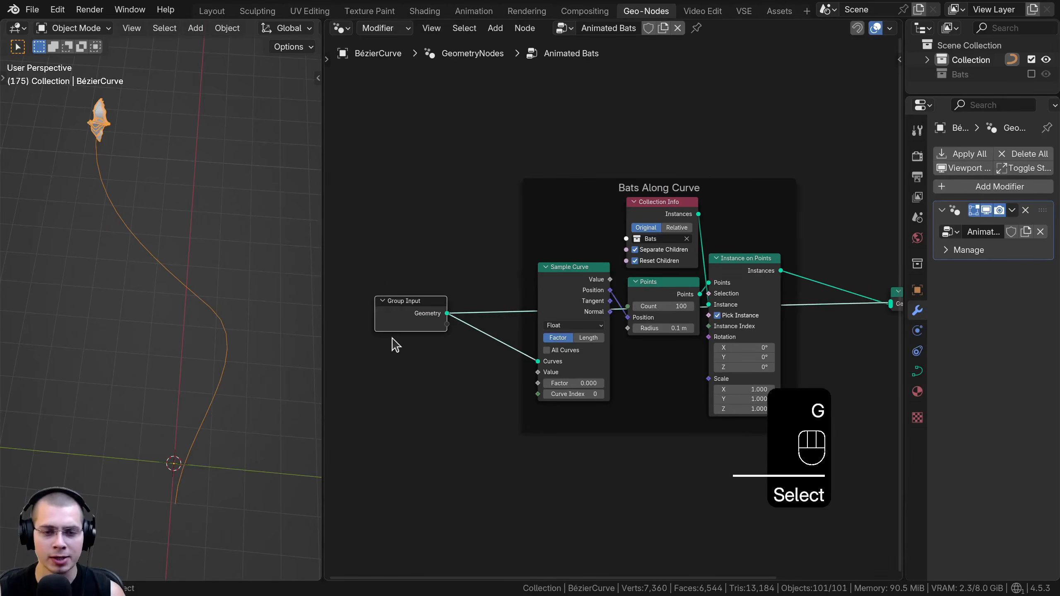
pyautogui.scroll(1, 397, 346)
pyautogui.press('g')
pyautogui.click(570, 233)
pyautogui.press('g')
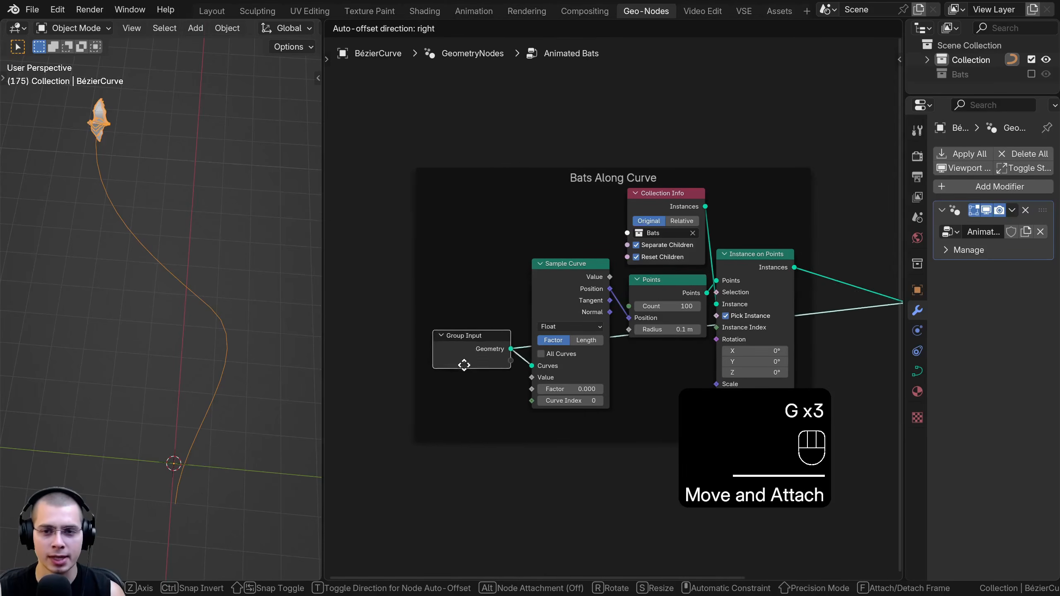
pyautogui.click(466, 368)
pyautogui.scroll(-5, 651, 342)
pyautogui.scroll(-1, 672, 328)
pyautogui.moveTo(684, 318); pyautogui.dragTo(670, 320, button='middle')
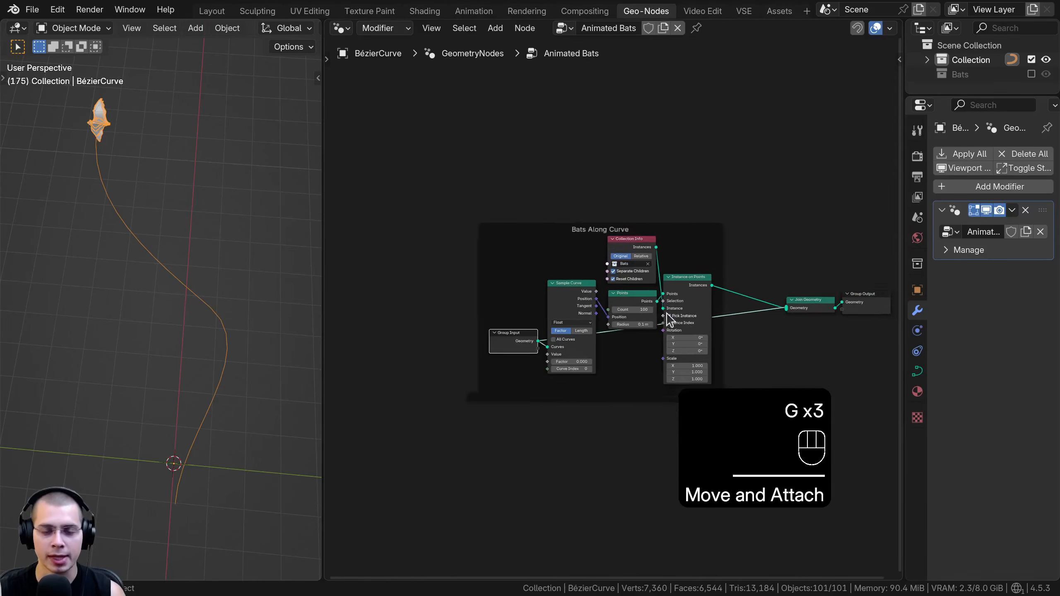
# Fine-tune the Group Input's placement in the frame and select the Collection Info node
pyautogui.scroll(2, 668, 320)
pyautogui.moveTo(470, 261); pyautogui.dragTo(481, 258, button='middle')
pyautogui.moveTo(502, 346); pyautogui.dragTo(502, 349)
pyautogui.scroll(1, 528, 329)
pyautogui.moveTo(528, 329); pyautogui.dragTo(517, 333, button='middle')
pyautogui.press('a')
pyautogui.click(633, 290)
# Add a Random Value node before the frame and connect its Value to the Sample Curve's Factor
pyautogui.moveTo(174, 151); pyautogui.dragTo(182, 150, button='middle')
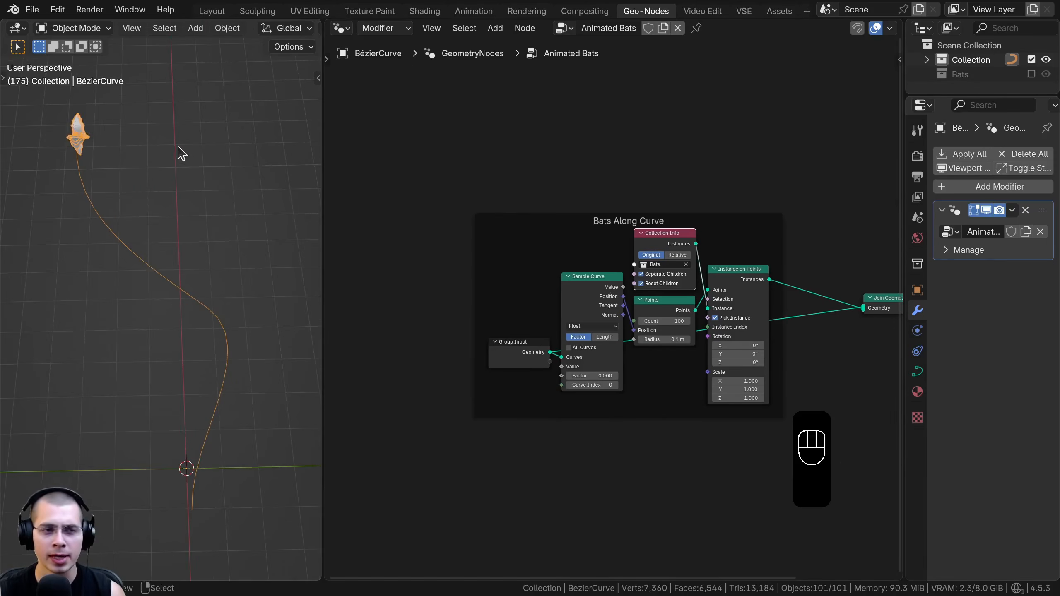
pyautogui.scroll(2, 572, 334)
pyautogui.moveTo(605, 369); pyautogui.dragTo(606, 368)
pyautogui.moveTo(609, 352); pyautogui.dragTo(685, 344, button='middle')
pyautogui.scroll(-1, 680, 345)
pyautogui.scroll(1, 634, 350)
pyautogui.scroll(-1, 668, 360)
pyautogui.moveTo(520, 310); pyautogui.dragTo(506, 304, button='middle')
pyautogui.hotkey('shift', 'a')
pyautogui.moveTo(476, 190)
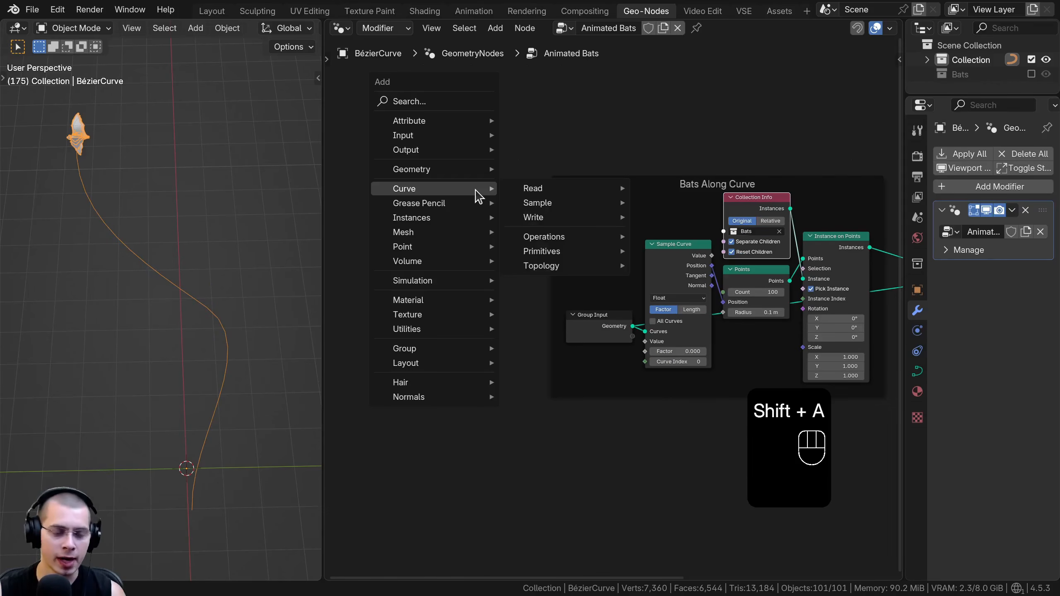
pyautogui.write('rand')
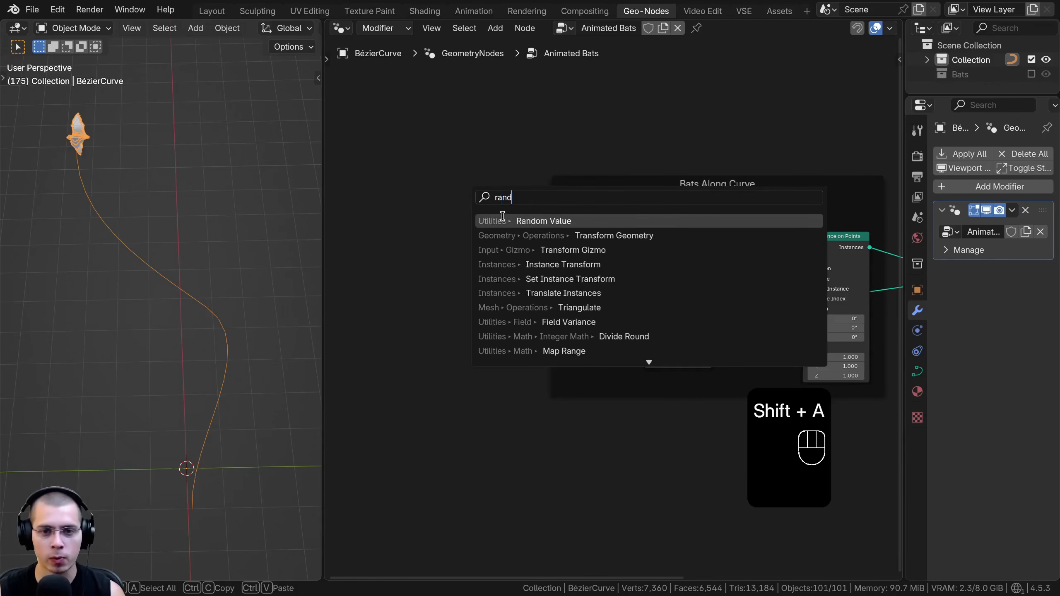
pyautogui.click(508, 221)
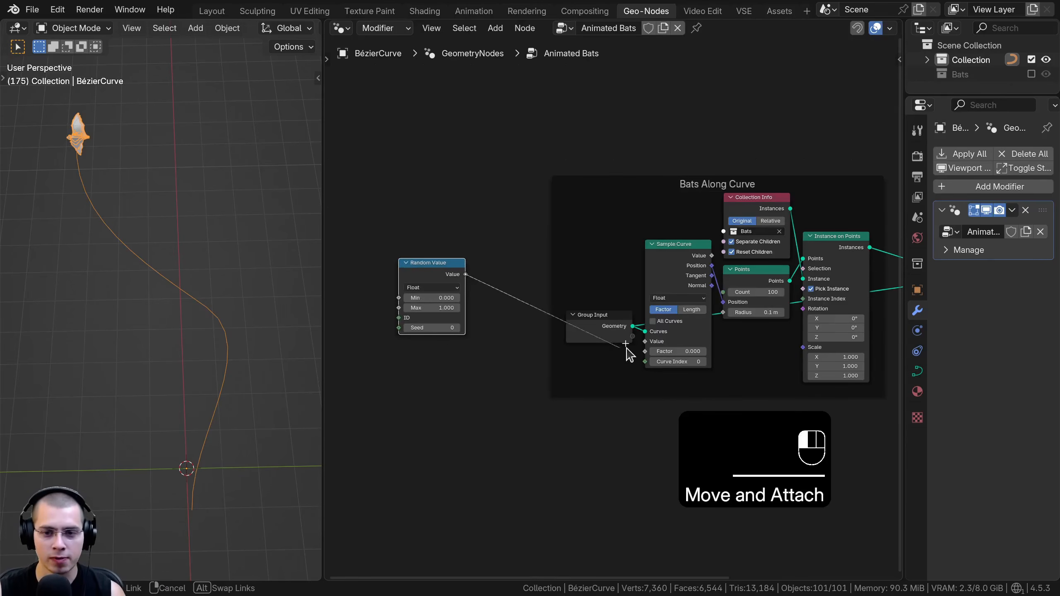
pyautogui.moveTo(640, 352); pyautogui.dragTo(645, 351)
pyautogui.scroll(2, 434, 350)
pyautogui.moveTo(445, 297)
pyautogui.mouseDown()
pyautogui.moveTo(430, 297)
pyautogui.moveTo(476, 298)
pyautogui.moveTo(450, 297)
pyautogui.mouseUp()
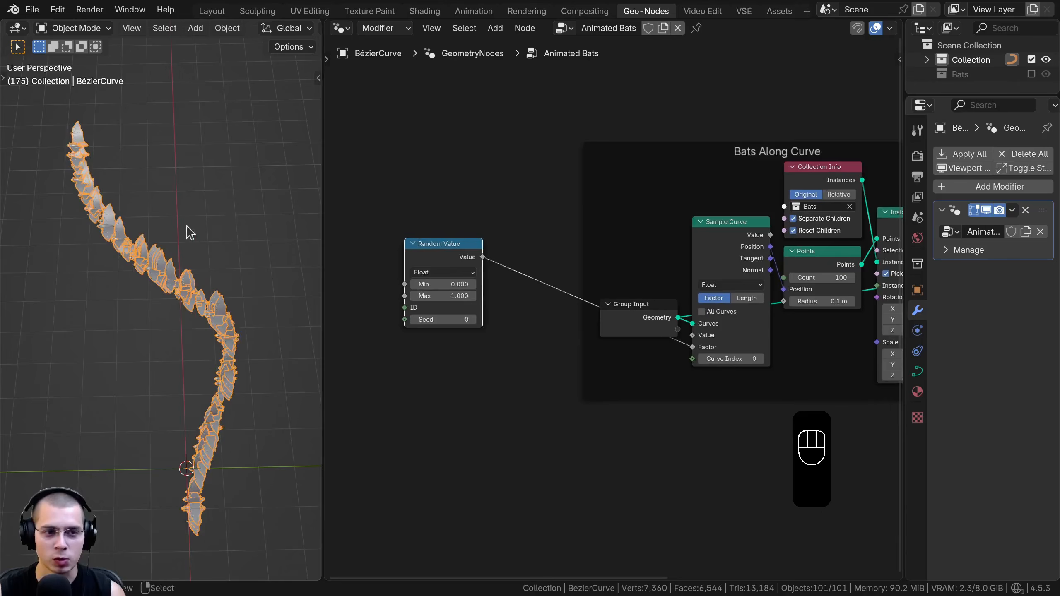
# Set the Random Value node's Min to -1.000 and Max to 1.000
pyautogui.moveTo(229, 445); pyautogui.dragTo(73, 225, button='middle')
pyautogui.moveTo(115, 410); pyautogui.dragTo(127, 316, button='middle')
pyautogui.scroll(1, 239, 363)
pyautogui.doubleClick(542, 292)
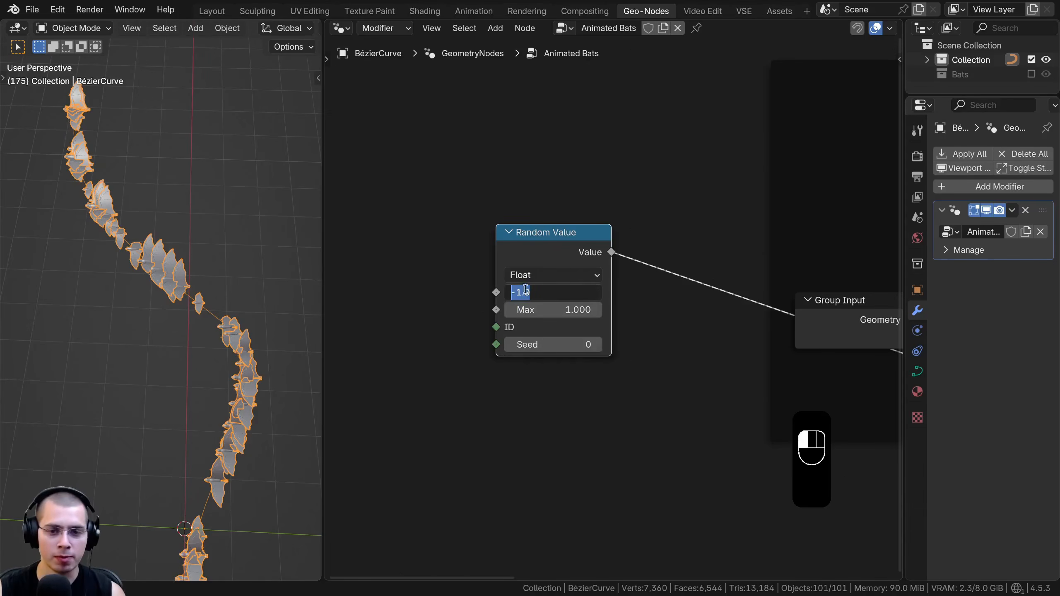
pyautogui.press('Tab')
pyautogui.write('1')
pyautogui.press('Return')
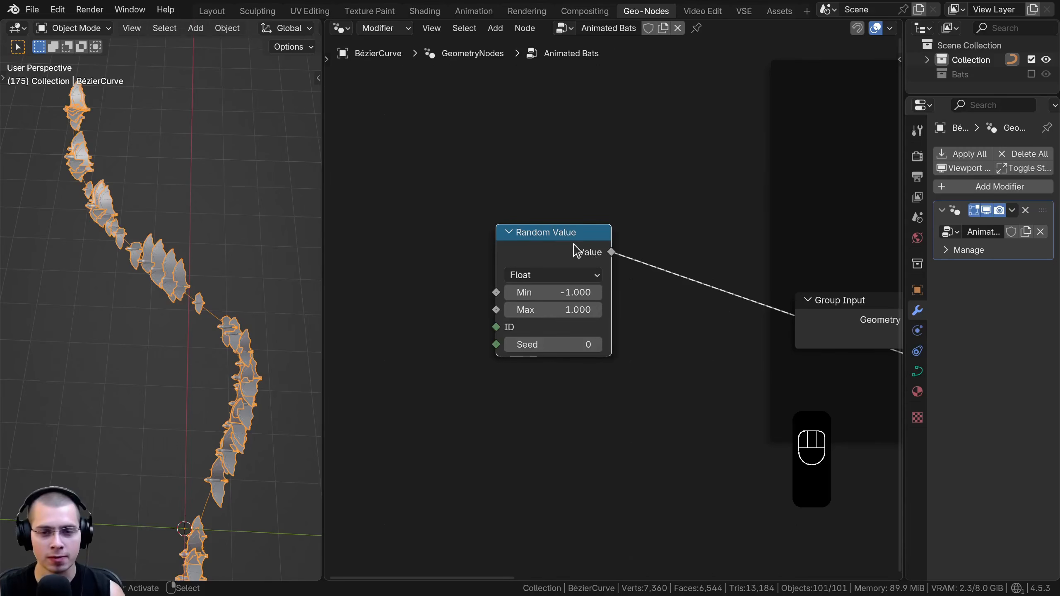
pyautogui.moveTo(575, 250); pyautogui.dragTo(574, 244)
pyautogui.scroll(-3, 153, 372)
pyautogui.scroll(-2, 536, 385)
pyautogui.moveTo(536, 385); pyautogui.dragTo(535, 377, button='middle')
pyautogui.moveTo(530, 345); pyautogui.dragTo(545, 346)
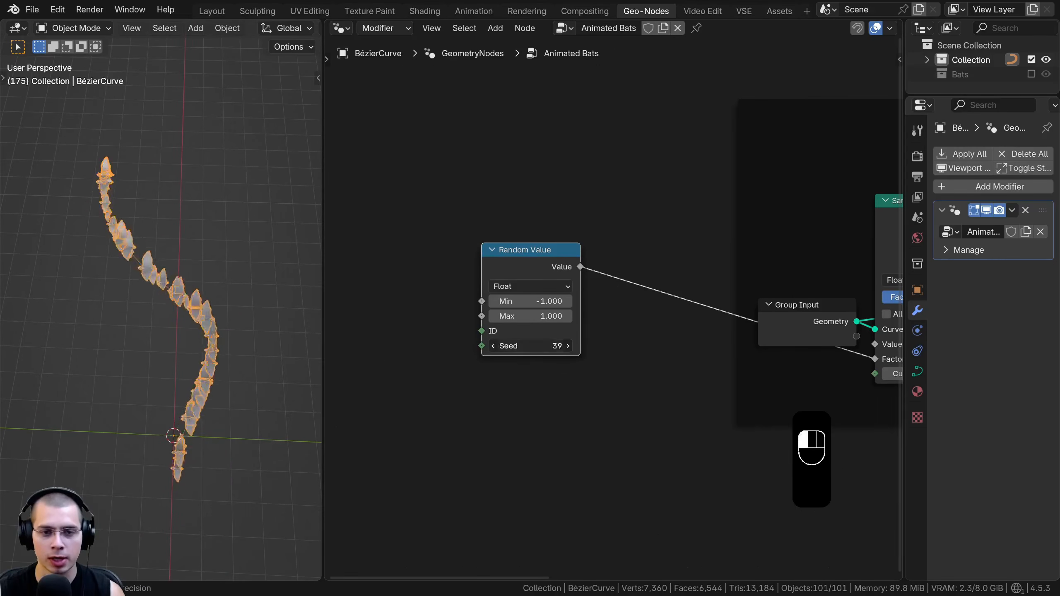
pyautogui.rightClick(523, 346)
pyautogui.moveTo(513, 268); pyautogui.dragTo(500, 317)
pyautogui.rightClick(521, 305)
pyautogui.hotkey('ctrl', 'z')
# Insert a Math node set to Add on the link between Random Value and the Sample Curve's Factor
pyautogui.hotkey('shift', 'a')
pyautogui.moveTo(518, 193)
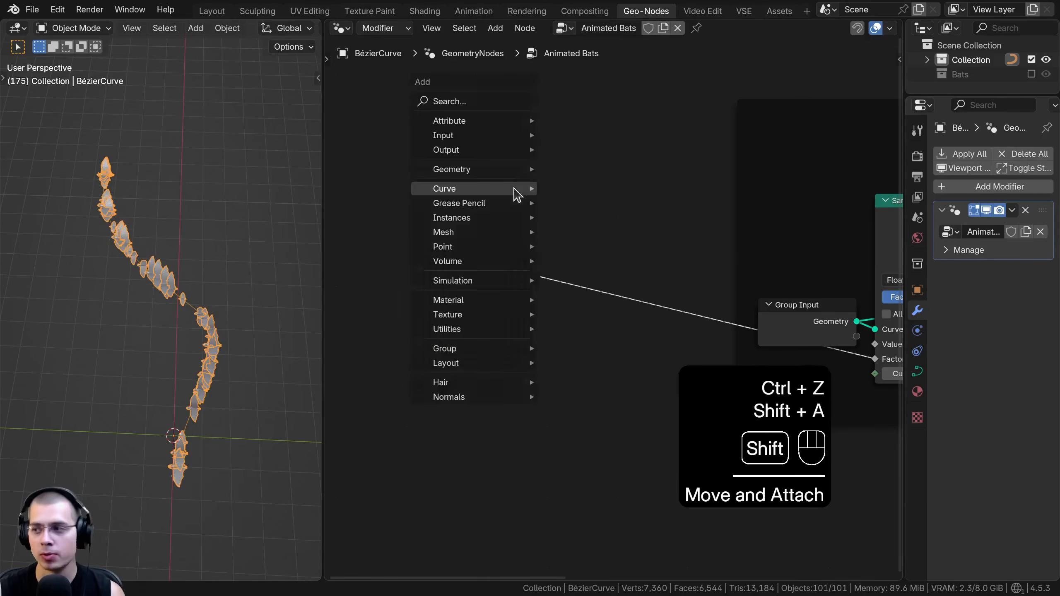
pyautogui.write('math')
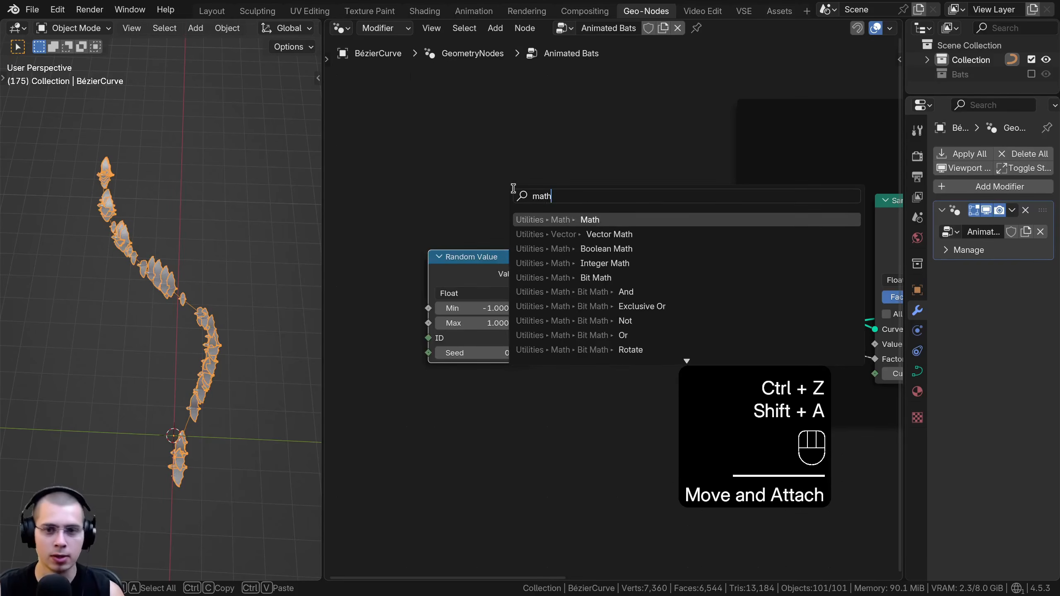
pyautogui.click(563, 220)
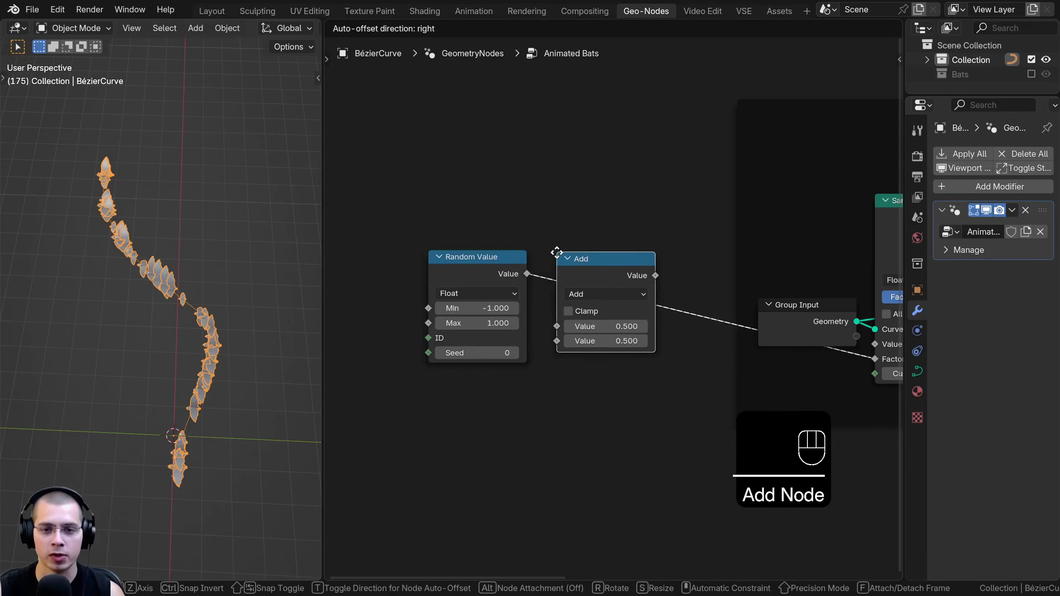
pyautogui.click(573, 266)
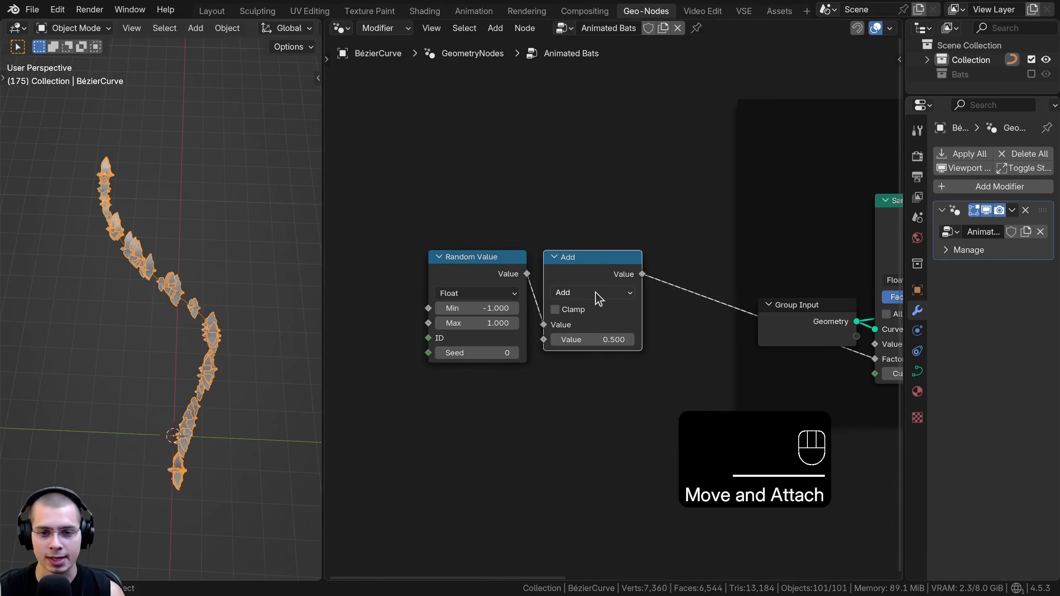
# Experiment with the Add node's second value and the Random Value range, bringing Max to 0.280
pyautogui.moveTo(593, 340)
pyautogui.keyDown('shift'); pyautogui.mouseDown()
pyautogui.moveTo(635, 340)
pyautogui.moveTo(589, 339)
pyautogui.mouseUp(); pyautogui.keyUp('shift')
pyautogui.keyDown('shift'); pyautogui.moveTo(476, 308); pyautogui.dragTo(468, 316); pyautogui.keyUp('shift')
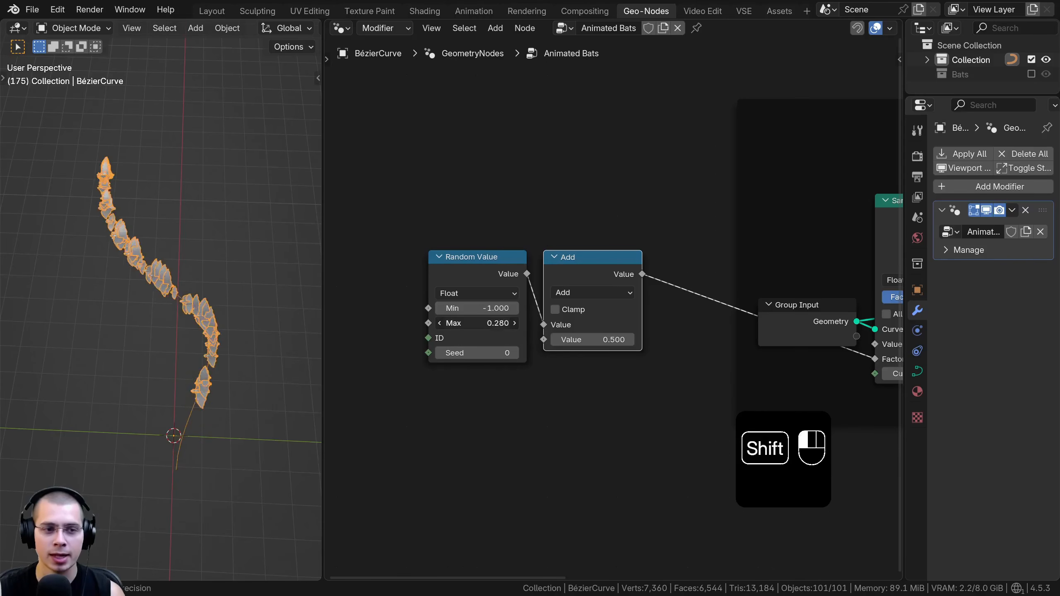
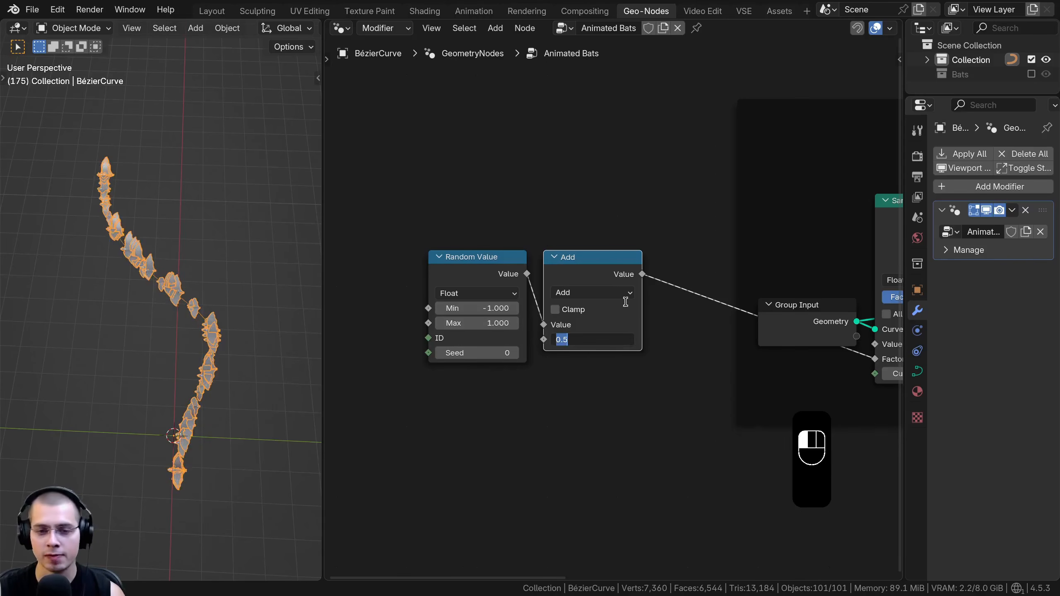
# Set the Add node's second value to -1.000
pyautogui.press('Return')
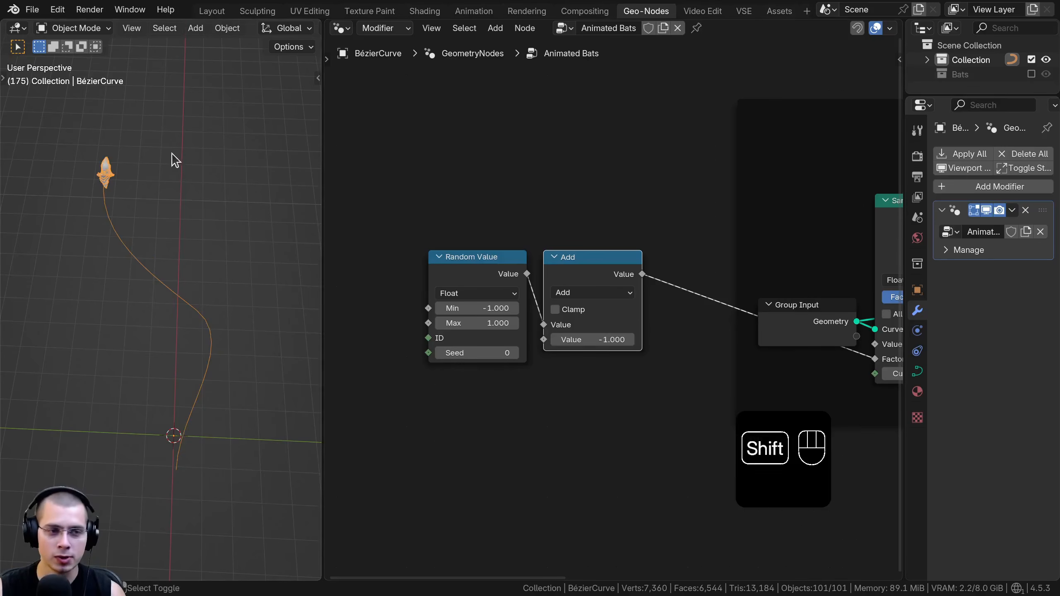
pyautogui.moveTo(586, 336)
pyautogui.keyDown('shift'); pyautogui.mouseDown()
pyautogui.moveTo(613, 340)
pyautogui.moveTo(588, 340)
pyautogui.mouseUp(); pyautogui.keyUp('shift')
pyautogui.moveTo(604, 269); pyautogui.dragTo(600, 270)
# Group the Random Value and Add nodes in a frame labelled "Start and End Points"
pyautogui.moveTo(603, 187); pyautogui.dragTo(440, 337)
pyautogui.moveTo(649, 175); pyautogui.dragTo(502, 288)
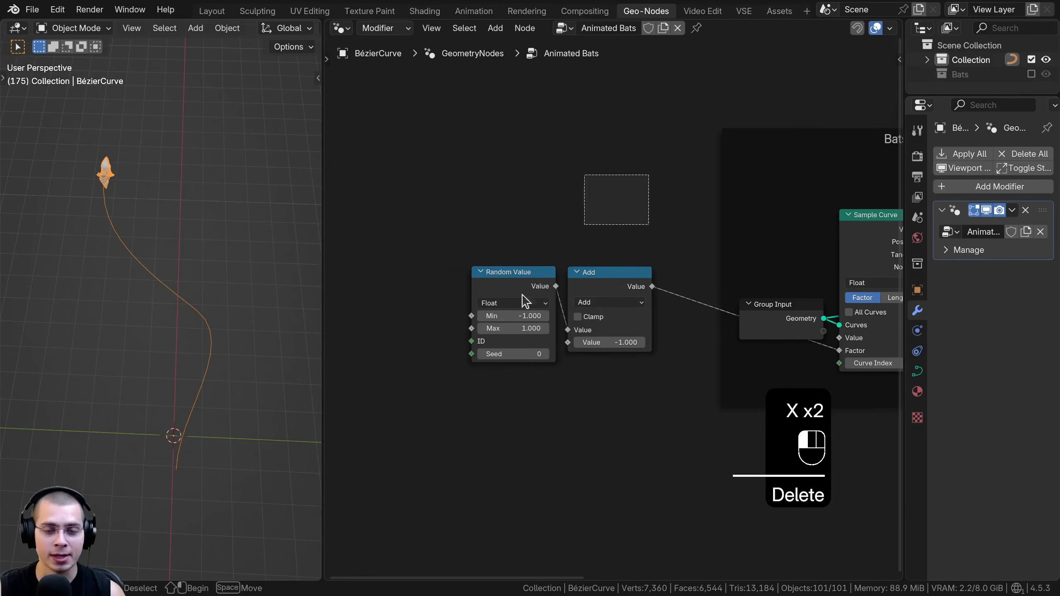
pyautogui.hotkey('ctrl', 'j')
pyautogui.press('F2')
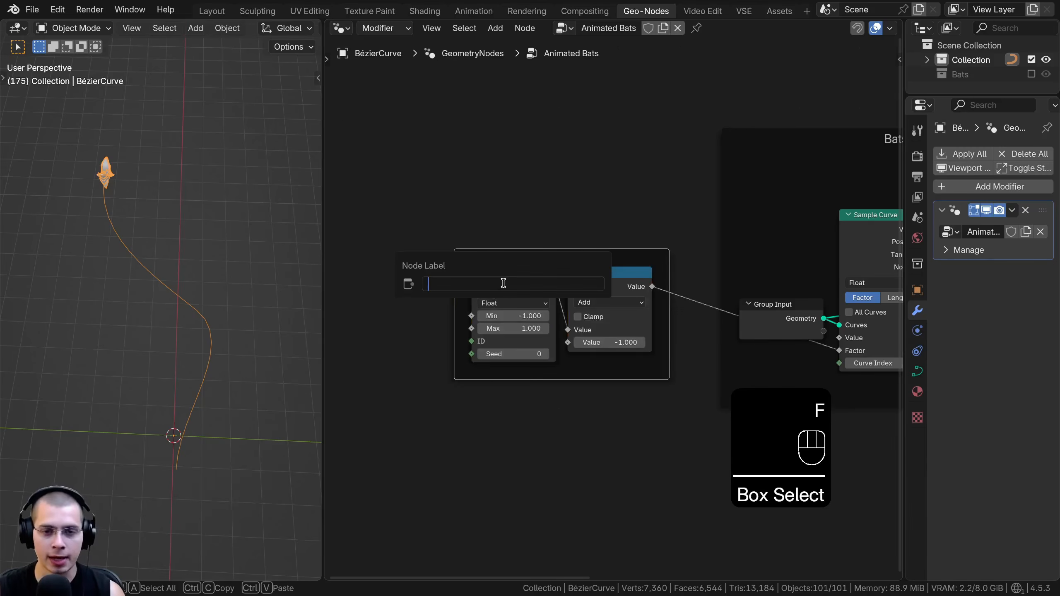
pyautogui.write('Star')
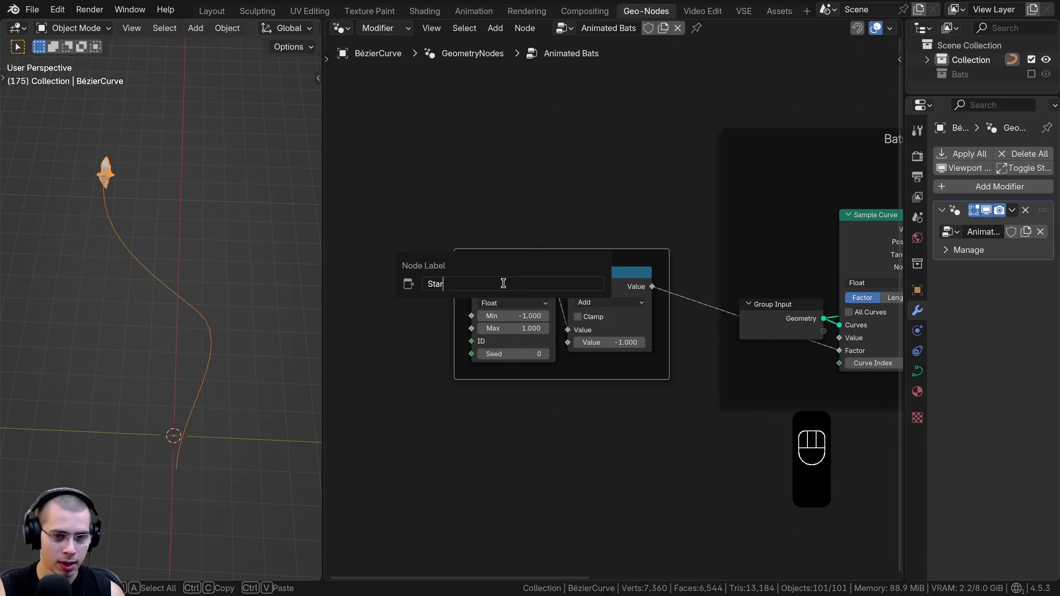
pyautogui.write('t and End')
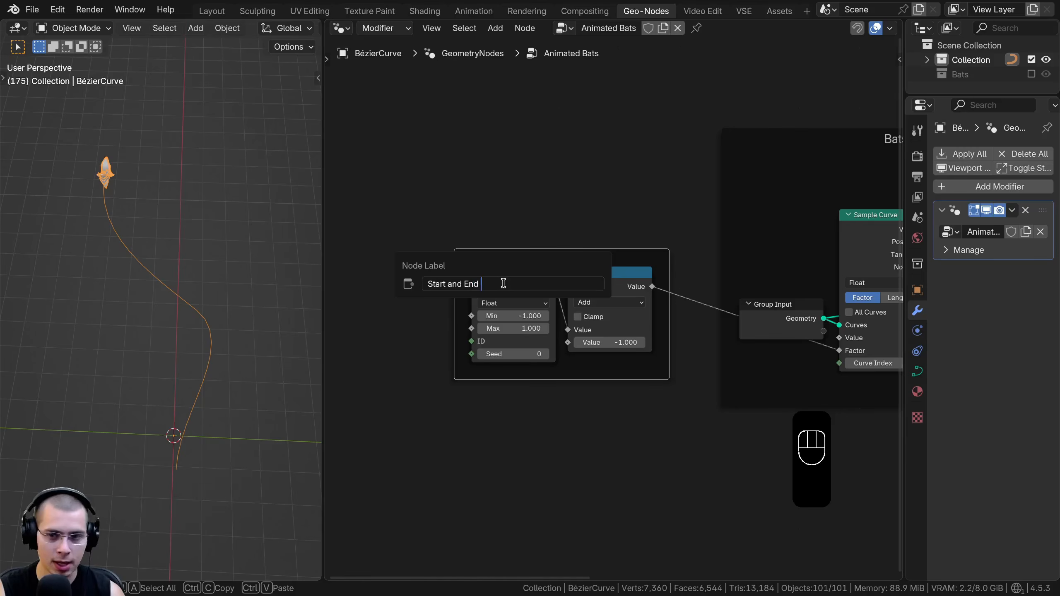
pyautogui.write(' Point')
pyautogui.write('s')
pyautogui.press('Return')
# Split off a new full-width area below the viewport and node editor and turn it into a Timeline
pyautogui.moveTo(413, 254); pyautogui.dragTo(413, 249)
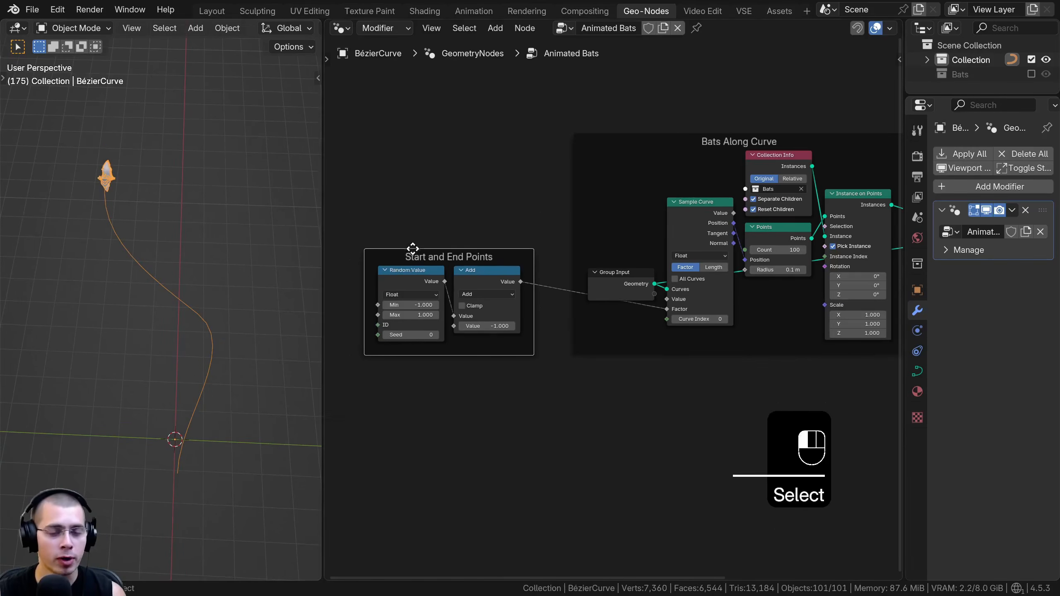
pyautogui.moveTo(161, 343); pyautogui.dragTo(175, 347, button='middle')
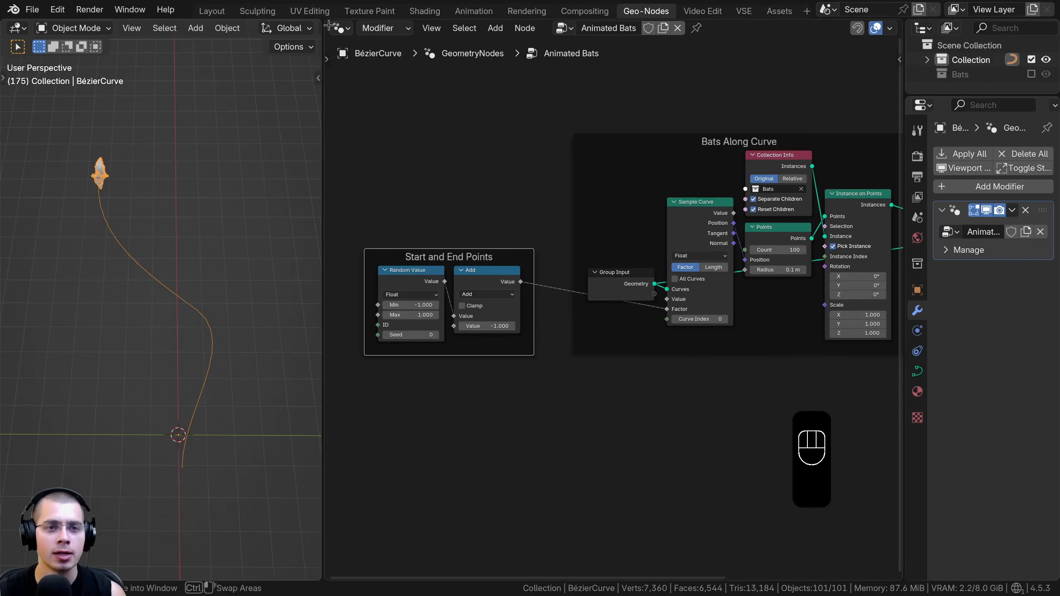
pyautogui.moveTo(327, 21); pyautogui.dragTo(249, 442)
pyautogui.click(17, 437)
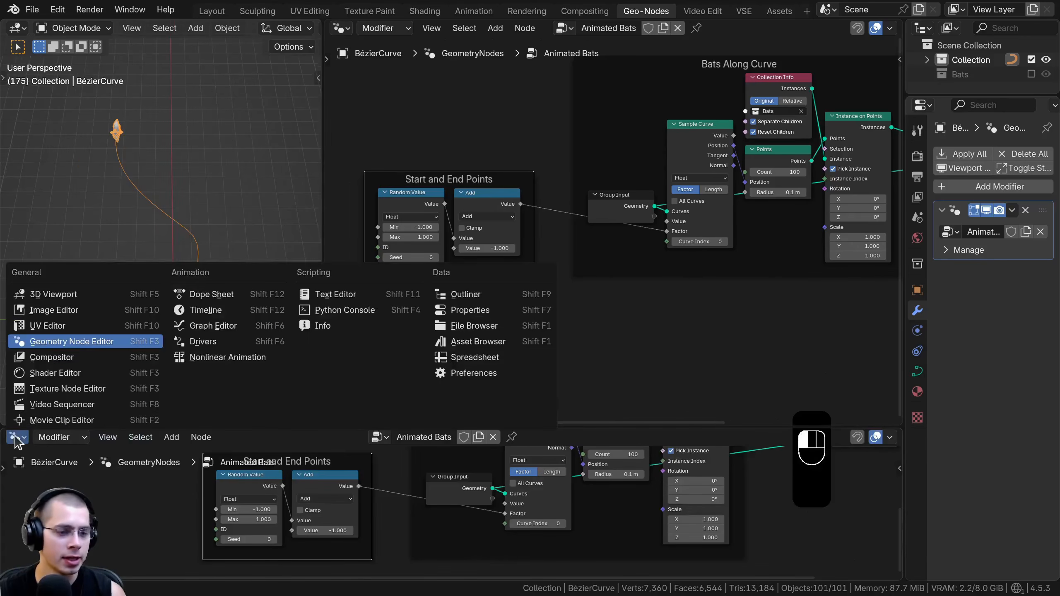
pyautogui.click(204, 310)
pyautogui.moveTo(307, 429); pyautogui.dragTo(313, 443)
pyautogui.moveTo(405, 518); pyautogui.dragTo(424, 518, button='middle')
# At frame 0, set the Add node's second value to -1 and insert a keyframe on it
pyautogui.moveTo(208, 514); pyautogui.dragTo(172, 513)
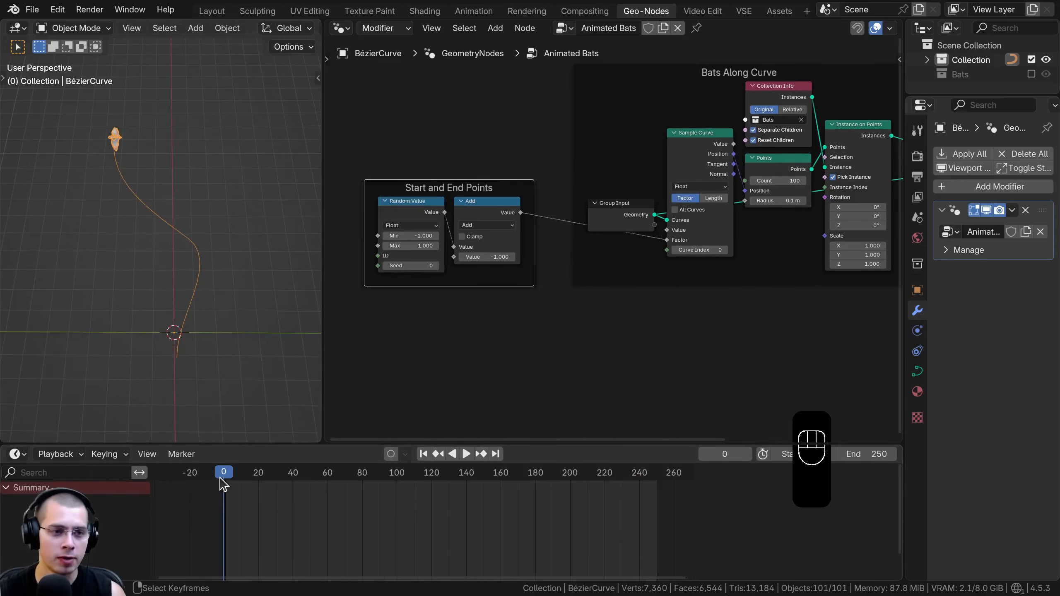
pyautogui.scroll(1, 354, 271)
pyautogui.scroll(1, 456, 261)
pyautogui.click(490, 284)
pyautogui.write('-1')
pyautogui.press('Return')
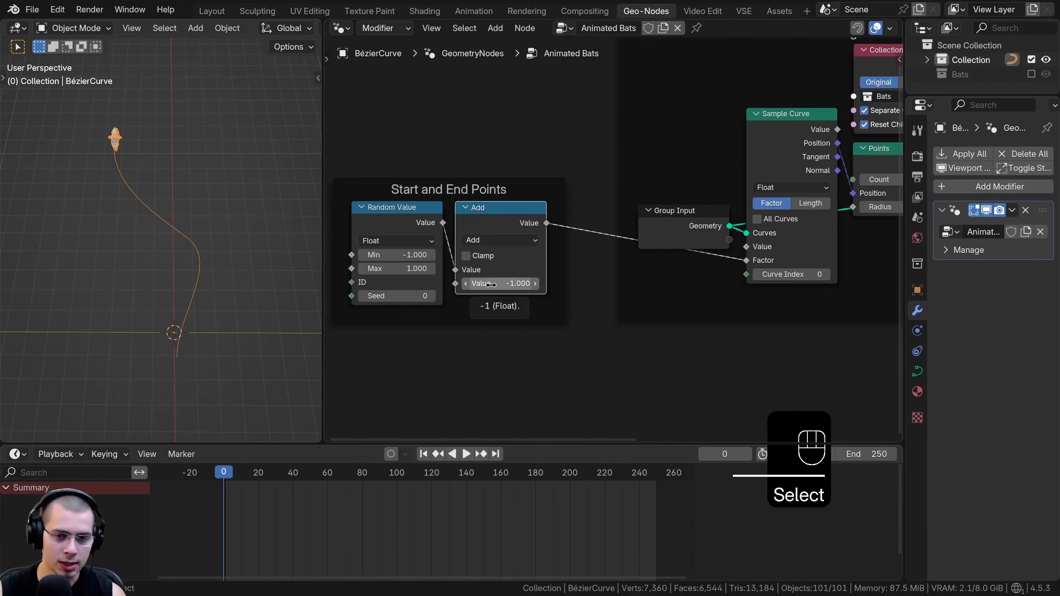
pyautogui.press('i')
# At frame 250, set the Add node's second value to 2 and insert a keyframe on it
pyautogui.scroll(-2, 303, 476)
pyautogui.press('space')
pyautogui.click(528, 474)
pyautogui.moveTo(556, 479); pyautogui.dragTo(558, 479)
pyautogui.moveTo(497, 283); pyautogui.dragTo(518, 283)
pyautogui.rightClick(521, 284)
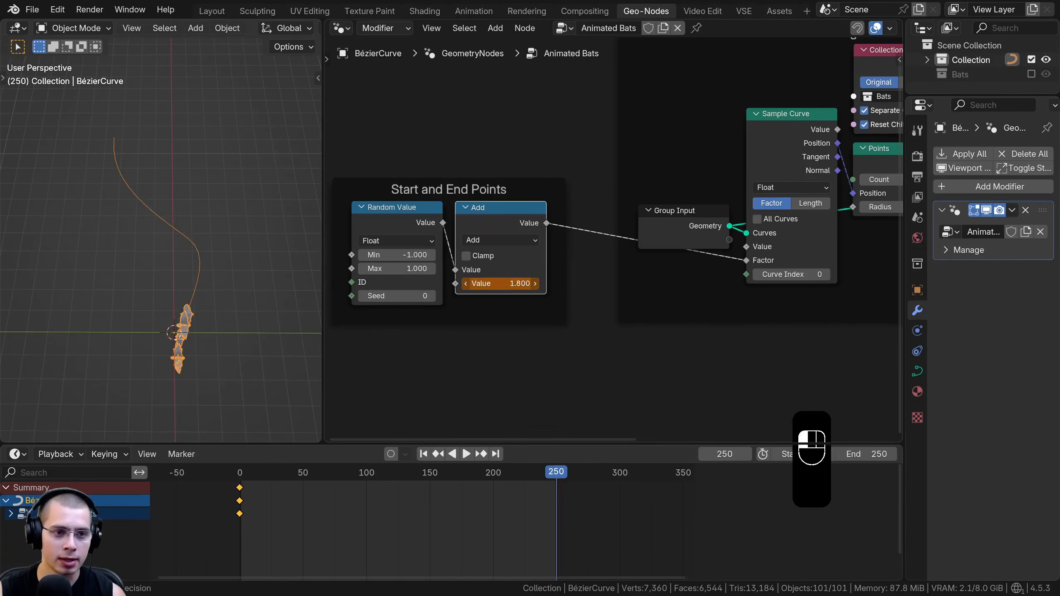
pyautogui.rightClick(501, 283)
pyautogui.write('2')
pyautogui.press('Return')
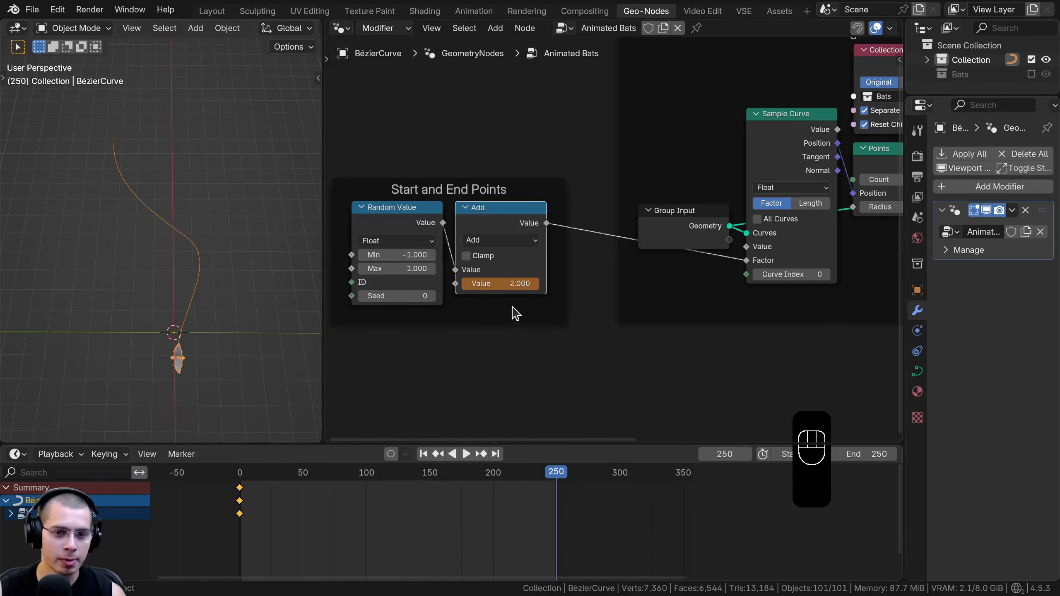
pyautogui.moveTo(524, 298); pyautogui.dragTo(542, 306, button='middle')
pyautogui.press('i')
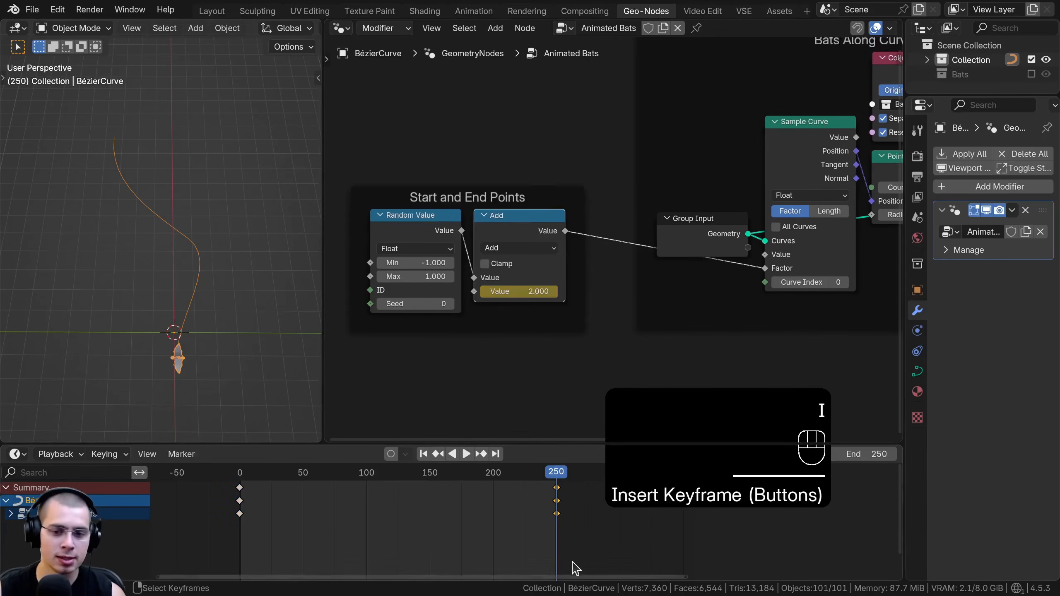
# Play the animation from near the start to review the bats' movement along the curve
pyautogui.moveTo(567, 474); pyautogui.dragTo(287, 486)
pyautogui.press('space')
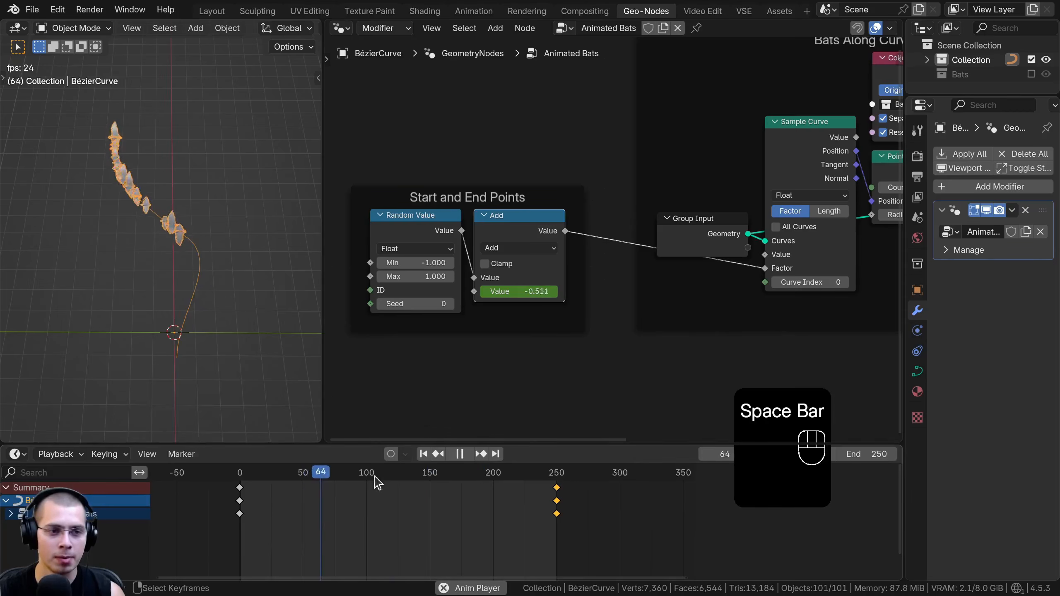
pyautogui.press('a')
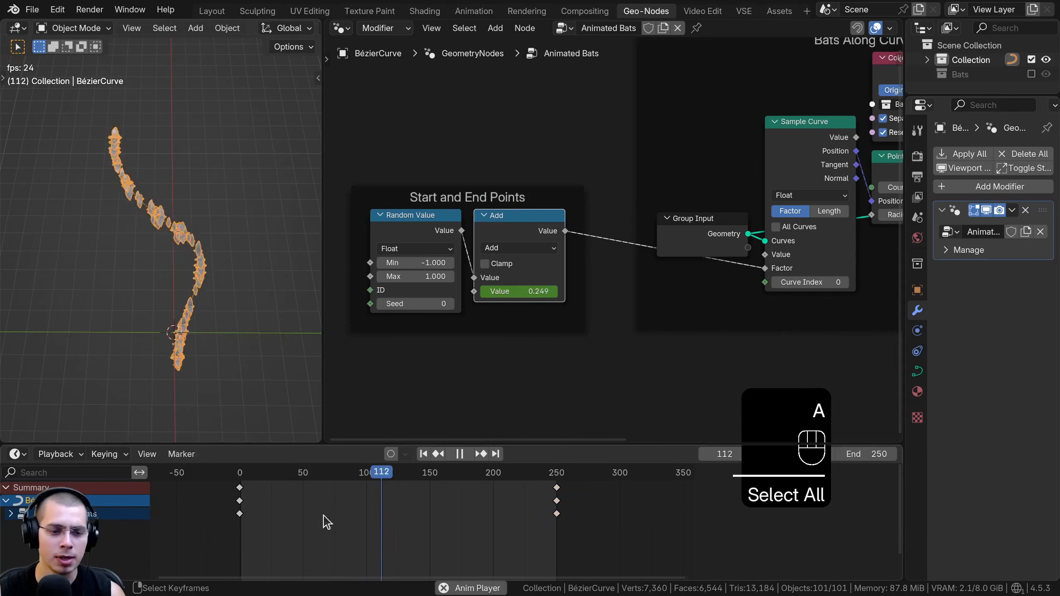
pyautogui.press('space')
# Set the interpolation of all the Add value's keyframes to Linear
pyautogui.moveTo(439, 543); pyautogui.dragTo(543, 550, button='middle')
pyautogui.press('a')
pyautogui.scroll(1, 506, 537)
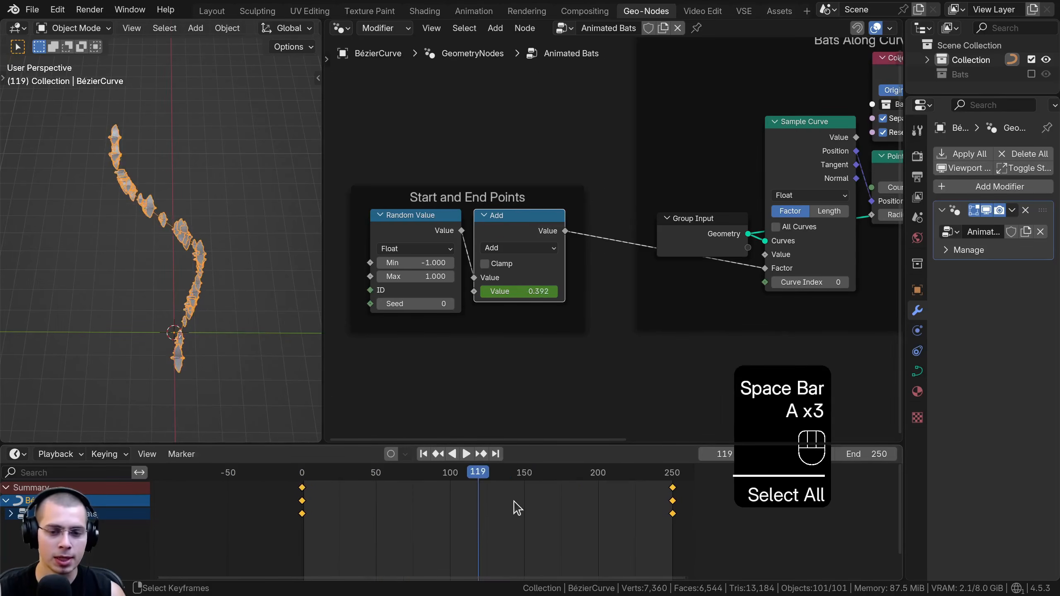
pyautogui.press('t')
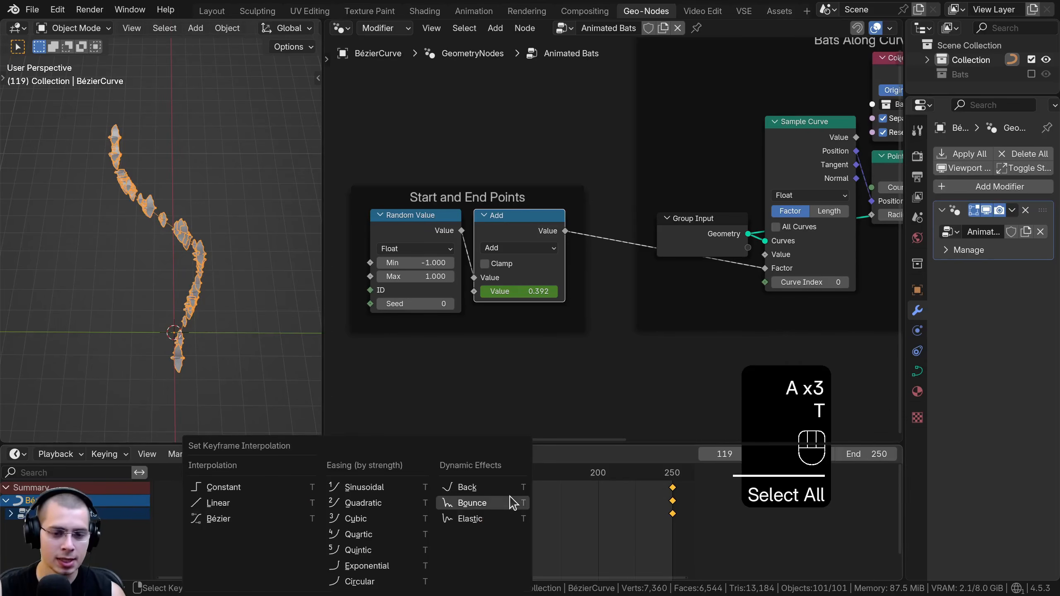
pyautogui.click(217, 504)
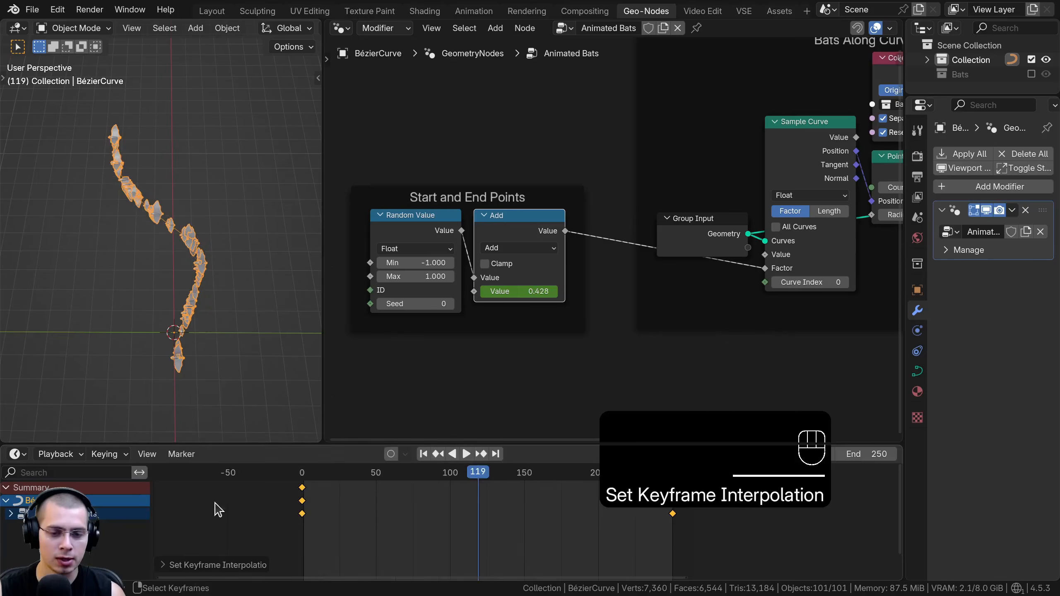
# Play the animation again and examine the bats' spacing along the curve from several viewing angles
pyautogui.keyDown('ctrl'); pyautogui.hscroll(2, 521, 508); pyautogui.keyUp('ctrl')
pyautogui.press('space')
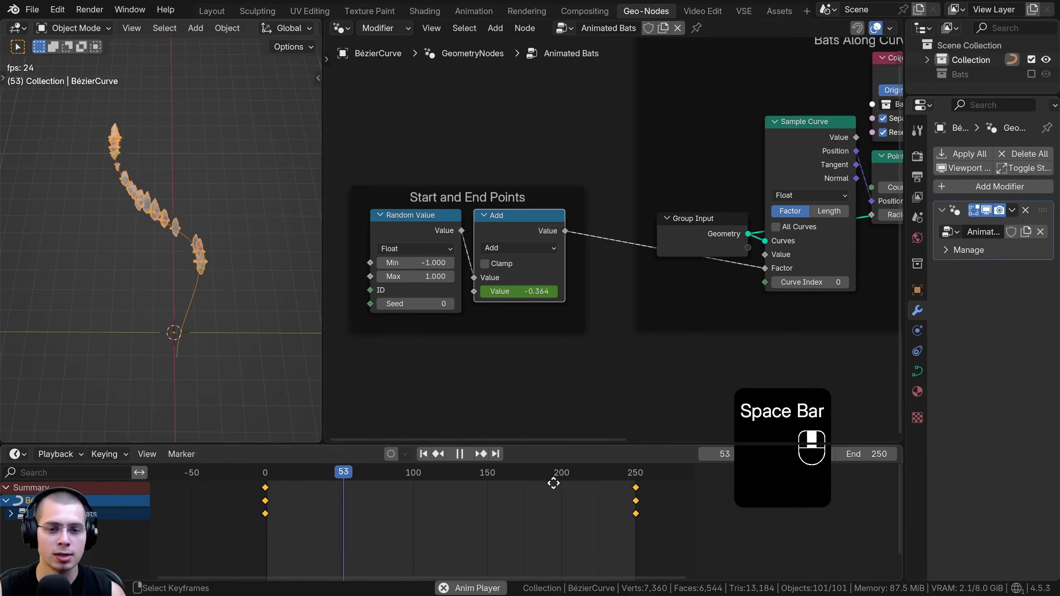
pyautogui.moveTo(549, 481); pyautogui.dragTo(584, 481, button='middle')
pyautogui.scroll(1, 585, 480)
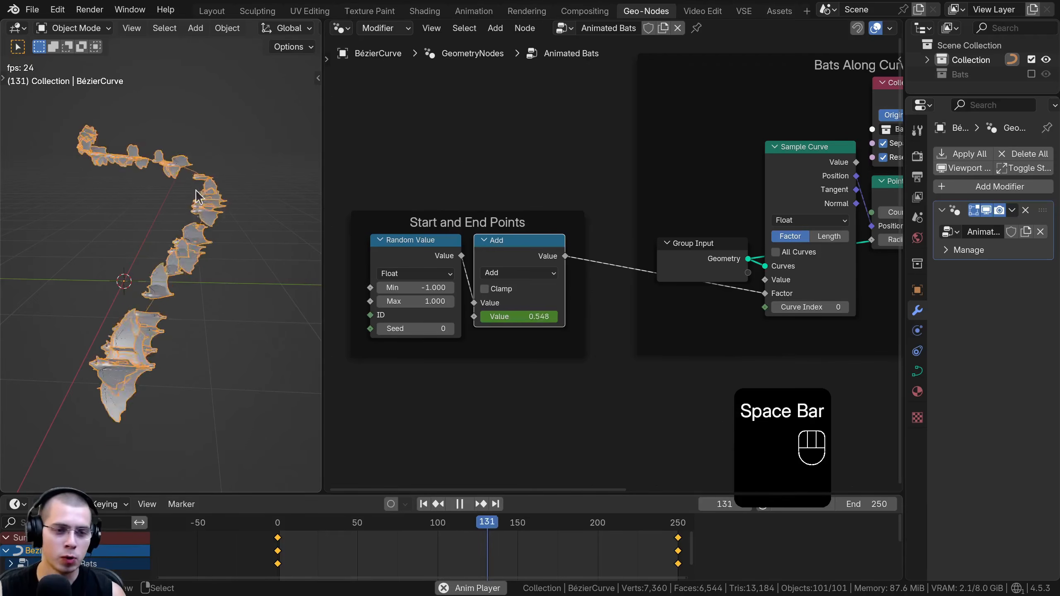
pyautogui.moveTo(202, 249); pyautogui.dragTo(203, 276, button='middle')
pyautogui.moveTo(194, 231); pyautogui.dragTo(194, 221, button='middle')
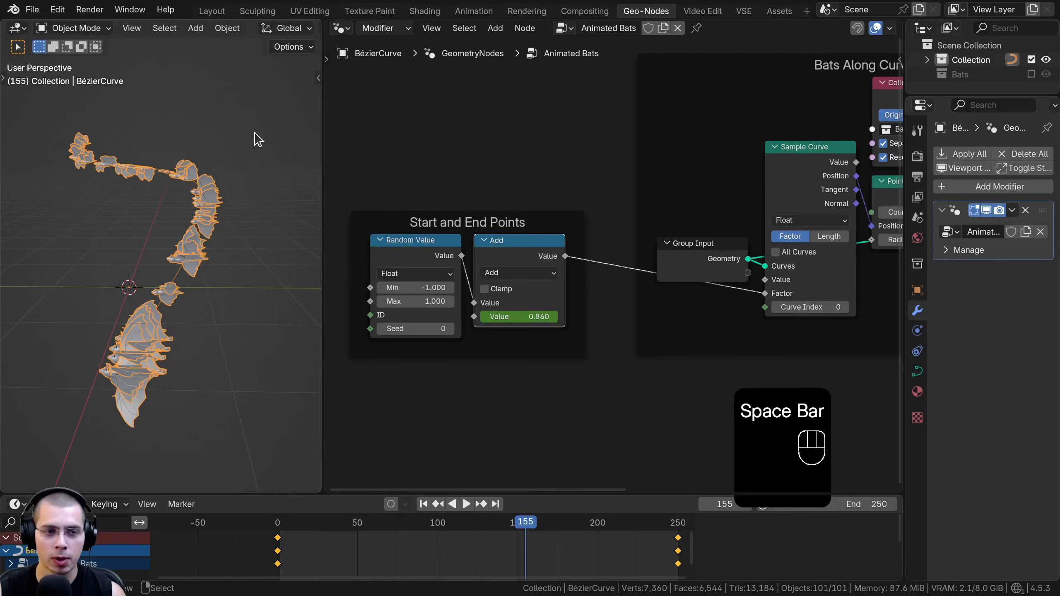
pyautogui.moveTo(252, 282); pyautogui.dragTo(140, 388, button='middle')
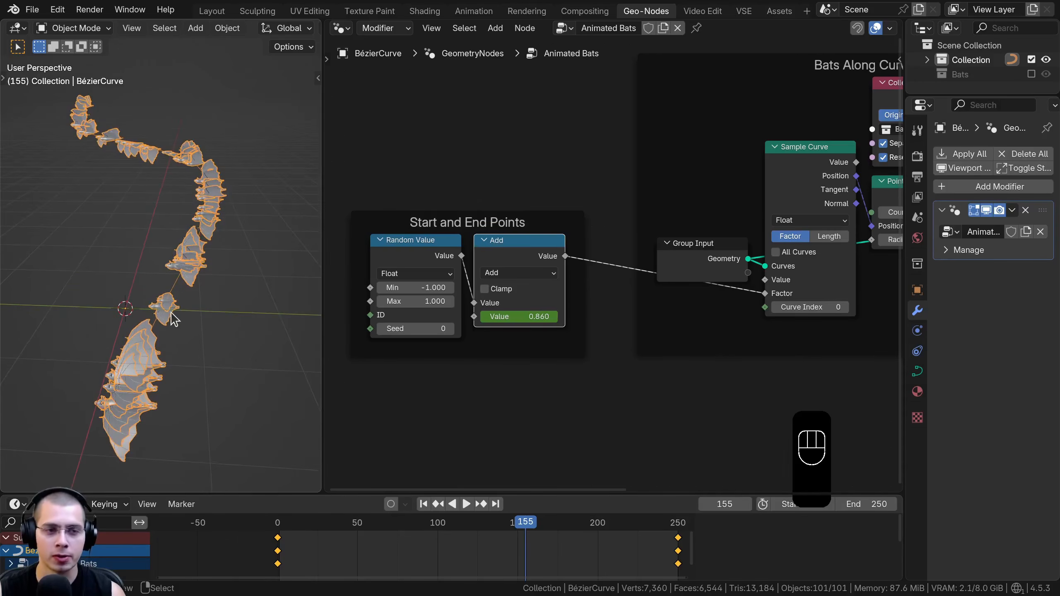
pyautogui.keyDown('shift'); pyautogui.moveTo(220, 204); pyautogui.dragTo(225, 230, button='middle'); pyautogui.keyUp('shift')
# Move the Join Geometry and Group Output nodes away from the Bats Along Curve frame to make room for more nodes
pyautogui.scroll(-2, 634, 261)
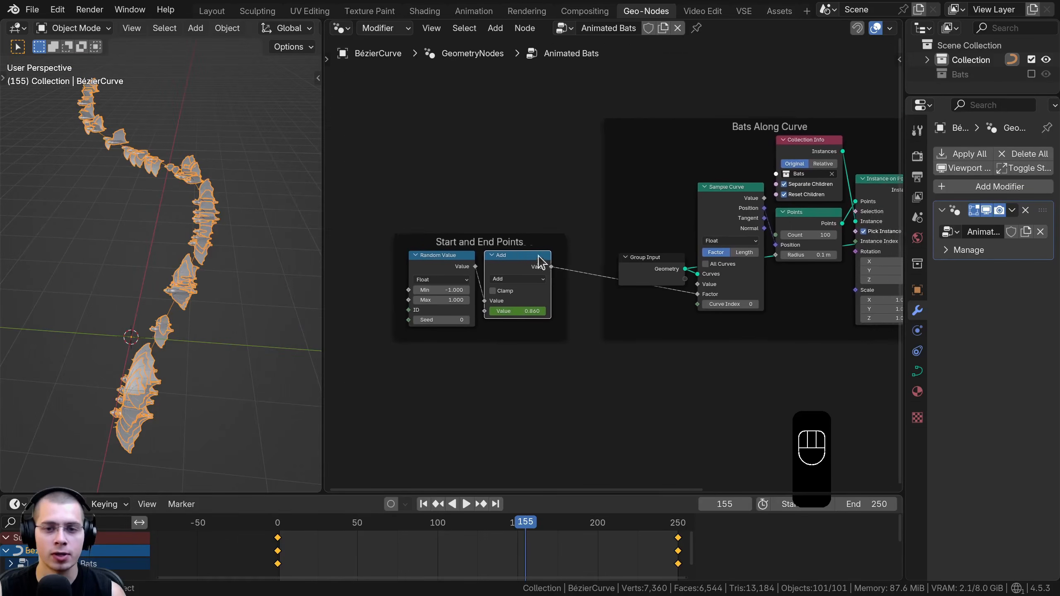
pyautogui.press('a')
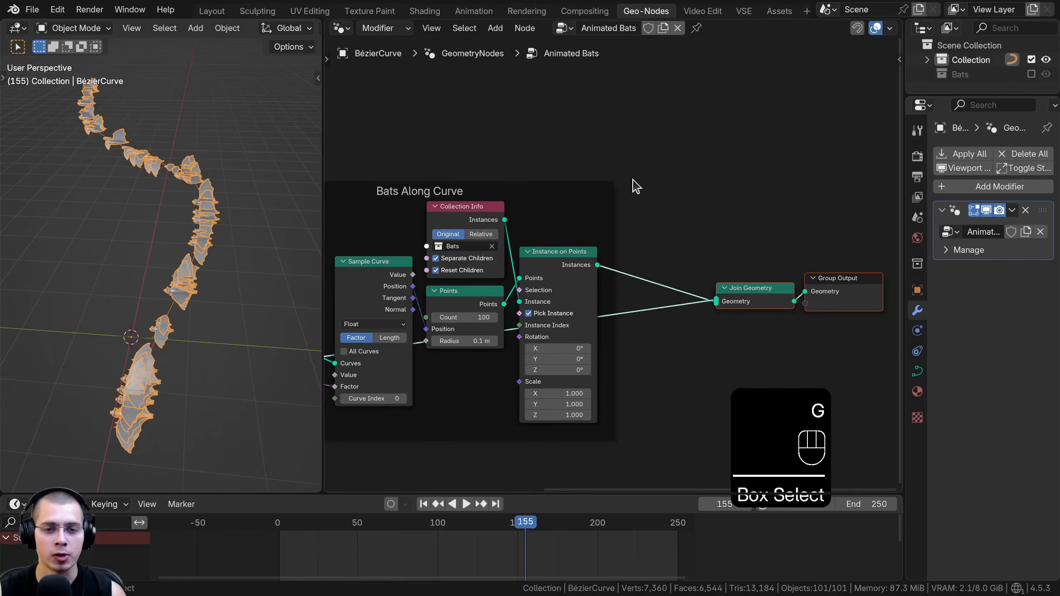
pyautogui.moveTo(684, 247); pyautogui.dragTo(562, 215, button='middle')
pyautogui.press('g')
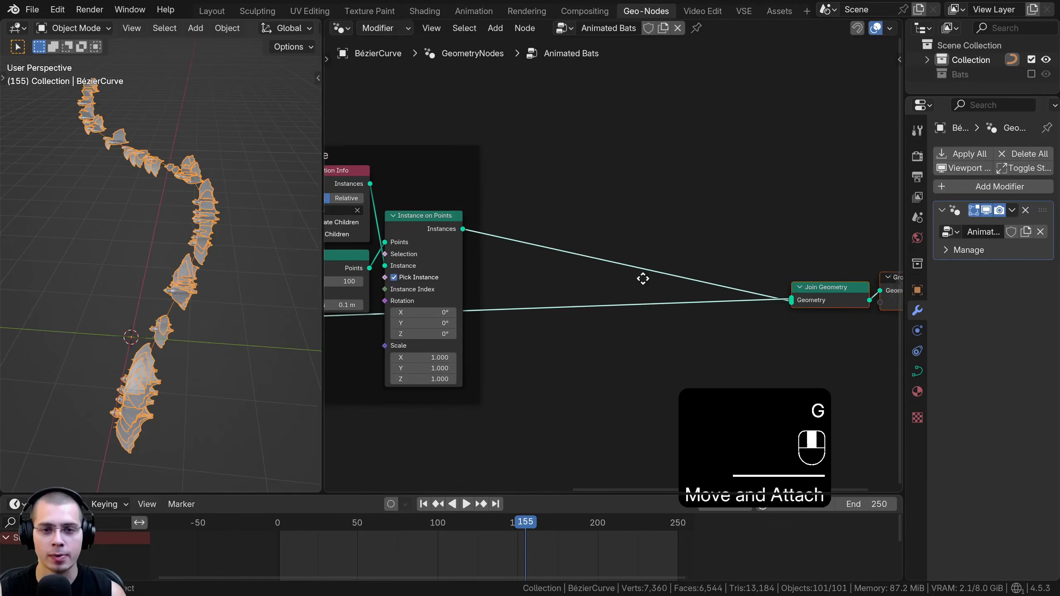
pyautogui.scroll(-1, 506, 198)
pyautogui.moveTo(491, 226); pyautogui.dragTo(494, 231, button='middle')
pyautogui.press('a')
# Insert a Set Position node on the link between Instance on Points and Join Geometry
pyautogui.moveTo(212, 237); pyautogui.dragTo(209, 219, button='middle')
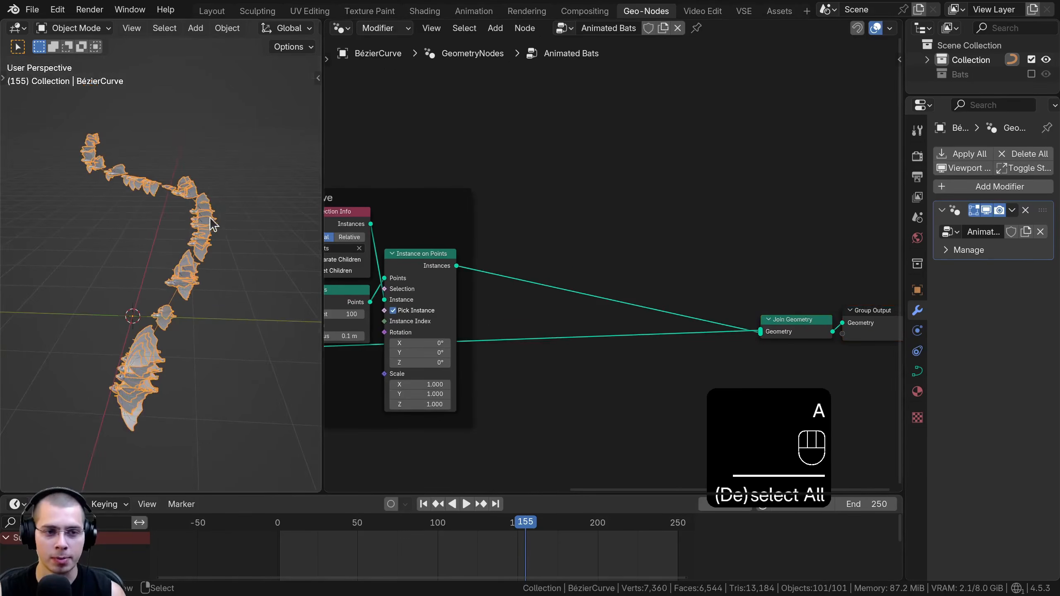
pyautogui.hotkey('shift', 'a')
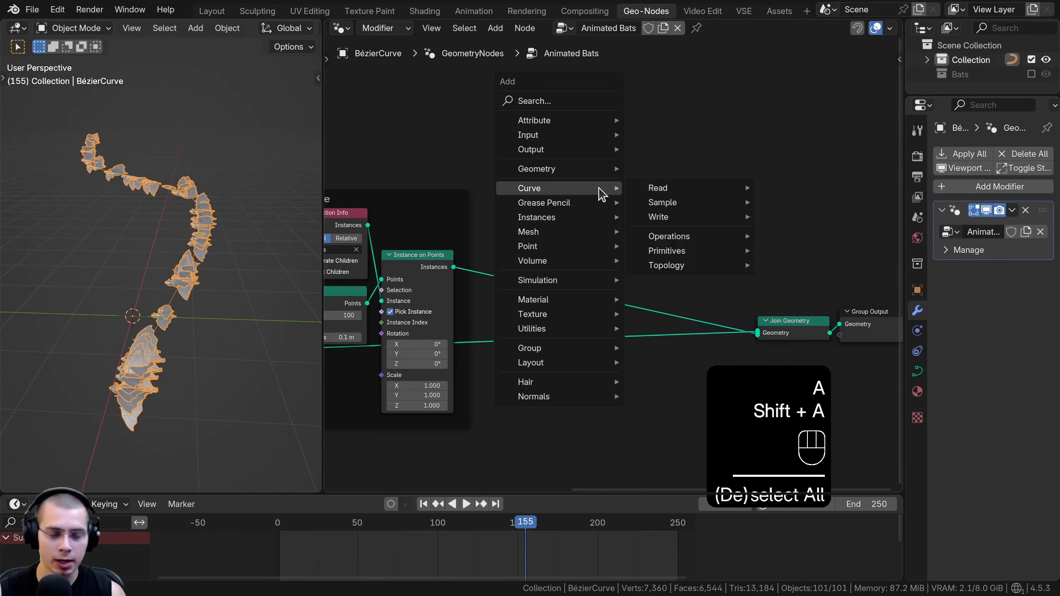
pyautogui.write('set po')
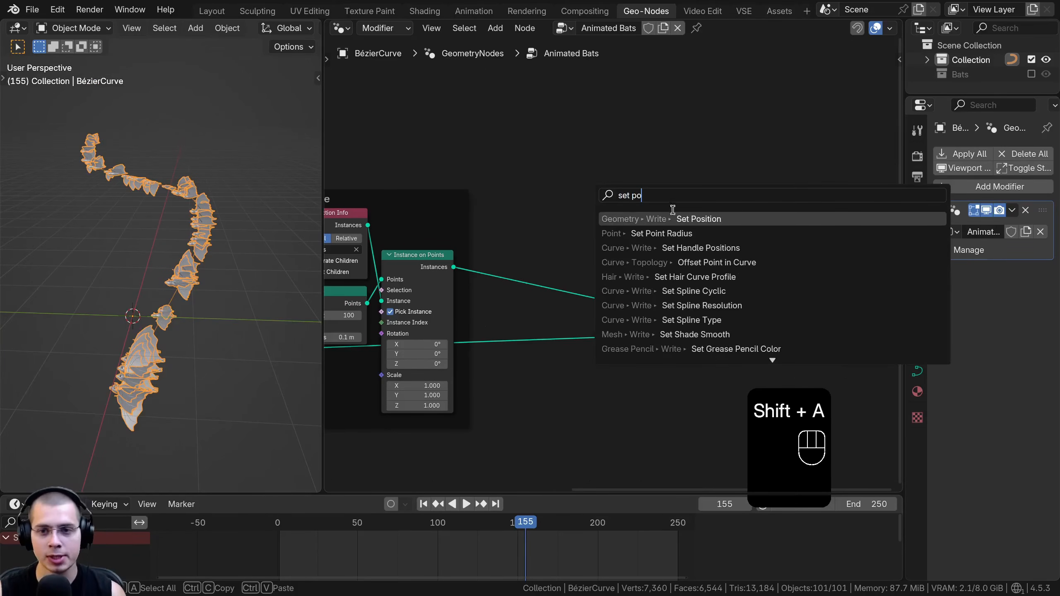
pyautogui.press('Return')
pyautogui.click(637, 257)
pyautogui.moveTo(636, 252); pyautogui.dragTo(683, 224)
pyautogui.moveTo(854, 381); pyautogui.dragTo(754, 288)
pyautogui.moveTo(753, 284); pyautogui.dragTo(724, 269, button='middle')
# Add a Random Value node before Set Position and set its data type to Vector
pyautogui.hotkey('shift', 'a')
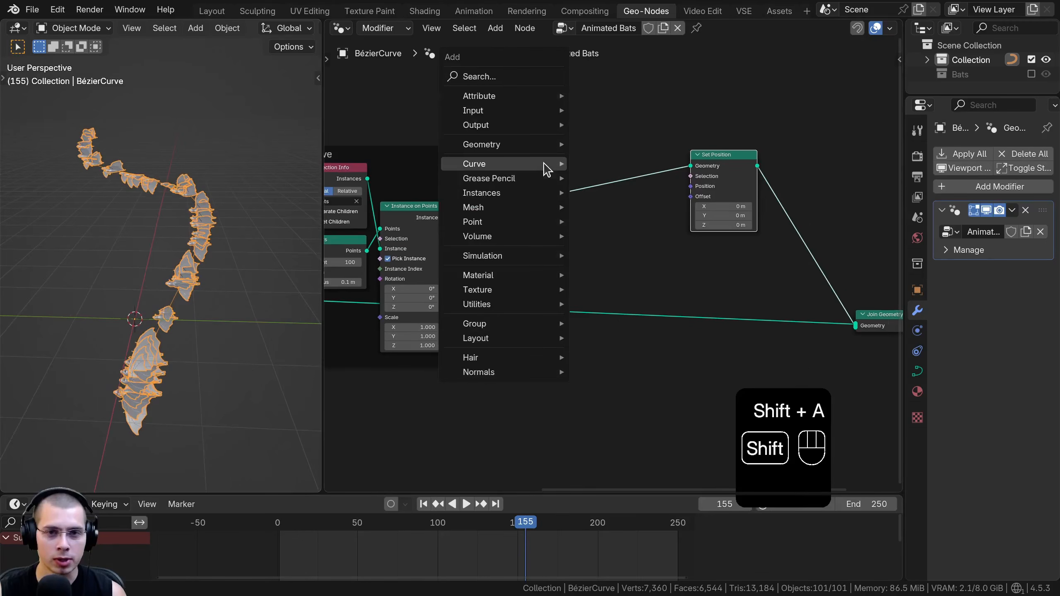
pyautogui.write('rand')
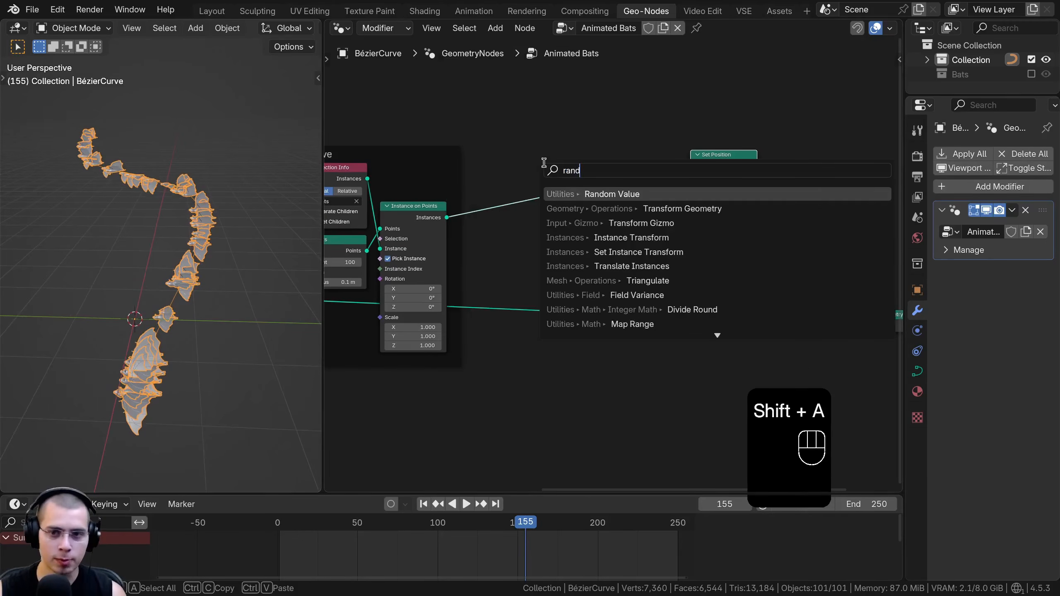
pyautogui.click(579, 194)
pyautogui.click(572, 206)
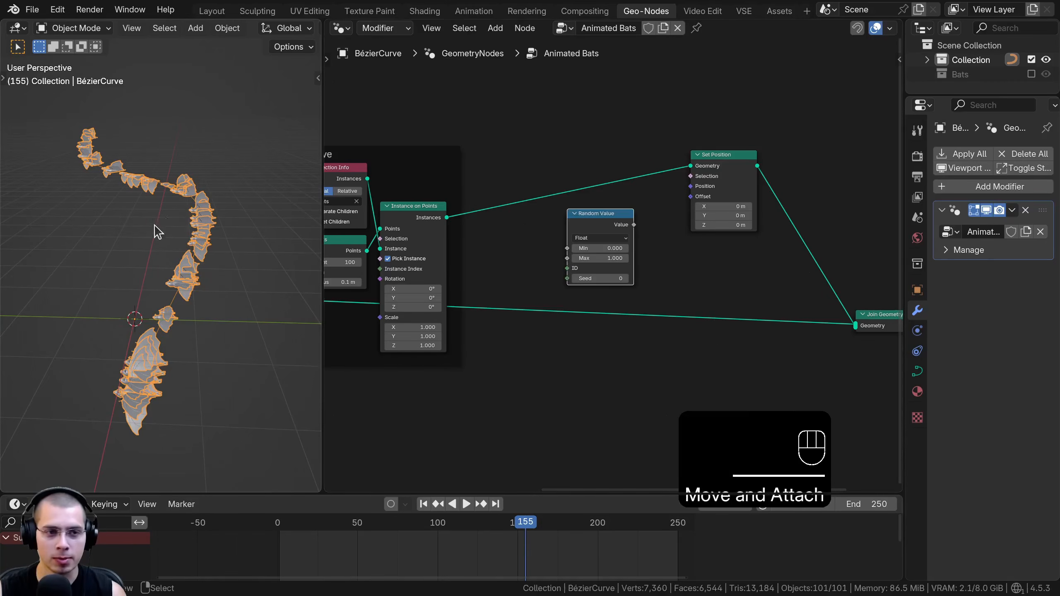
pyautogui.scroll(3, 648, 255)
pyautogui.moveTo(587, 212); pyautogui.dragTo(560, 214)
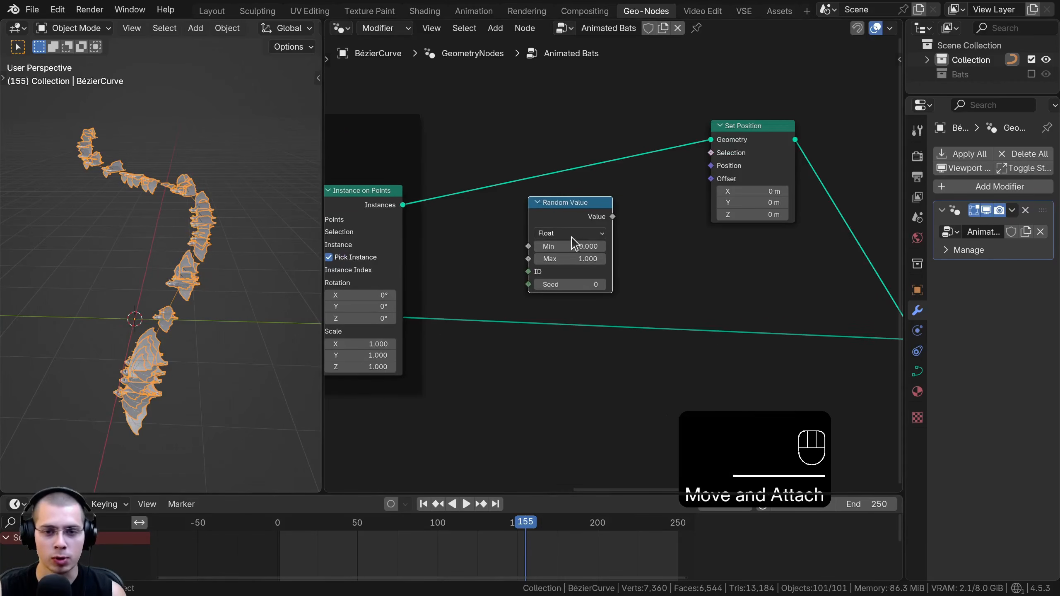
pyautogui.click(574, 234)
pyautogui.click(570, 289)
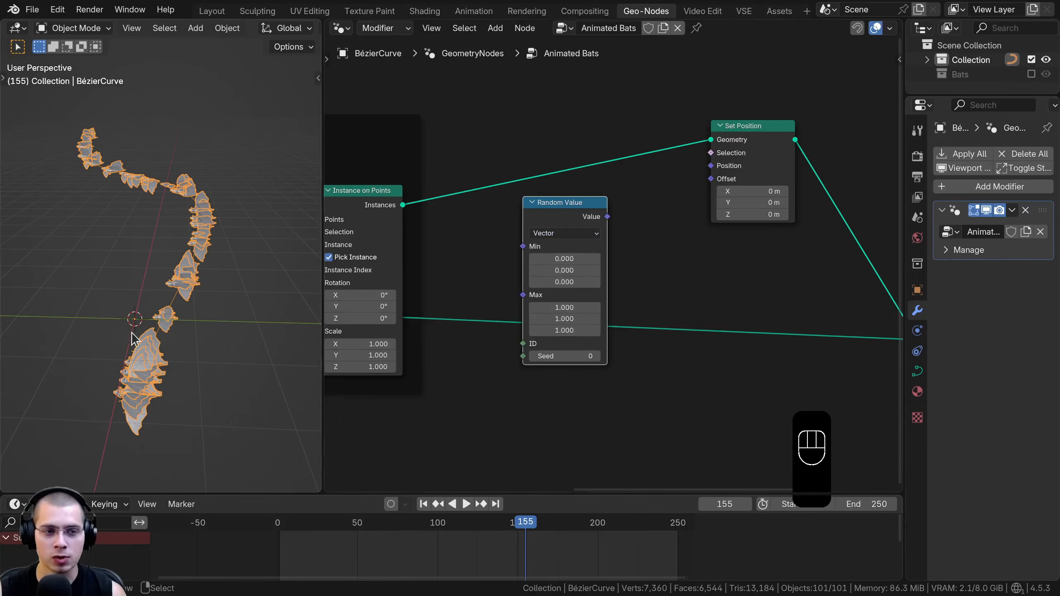
# Connect the vector Random Value node's Value output to the Set Position node's Offset
pyautogui.moveTo(166, 283); pyautogui.dragTo(170, 254, button='middle')
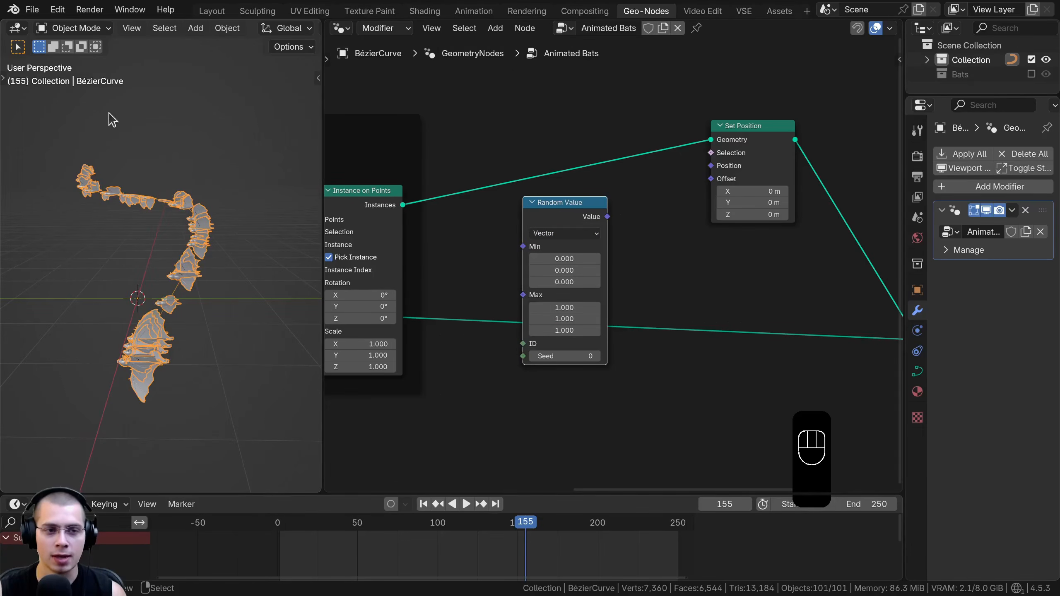
pyautogui.scroll(1, 613, 263)
pyautogui.moveTo(606, 208); pyautogui.dragTo(654, 186)
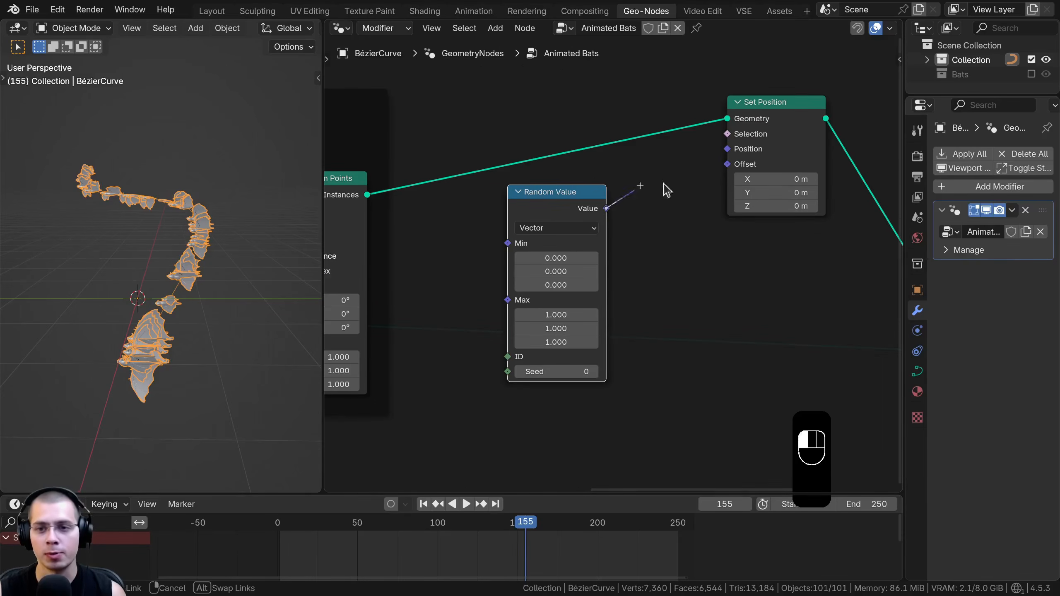
pyautogui.moveTo(734, 180); pyautogui.dragTo(736, 180)
# Try a Max of 4.2 on all three axes of the vector Random Value and check the bats' spread
pyautogui.moveTo(213, 196); pyautogui.dragTo(180, 150, button='middle')
pyautogui.moveTo(580, 314)
pyautogui.mouseDown()
pyautogui.moveTo(613, 315)
pyautogui.moveTo(599, 315)
pyautogui.mouseUp()
pyautogui.scroll(2, 617, 256)
pyautogui.moveTo(536, 325); pyautogui.dragTo(536, 357)
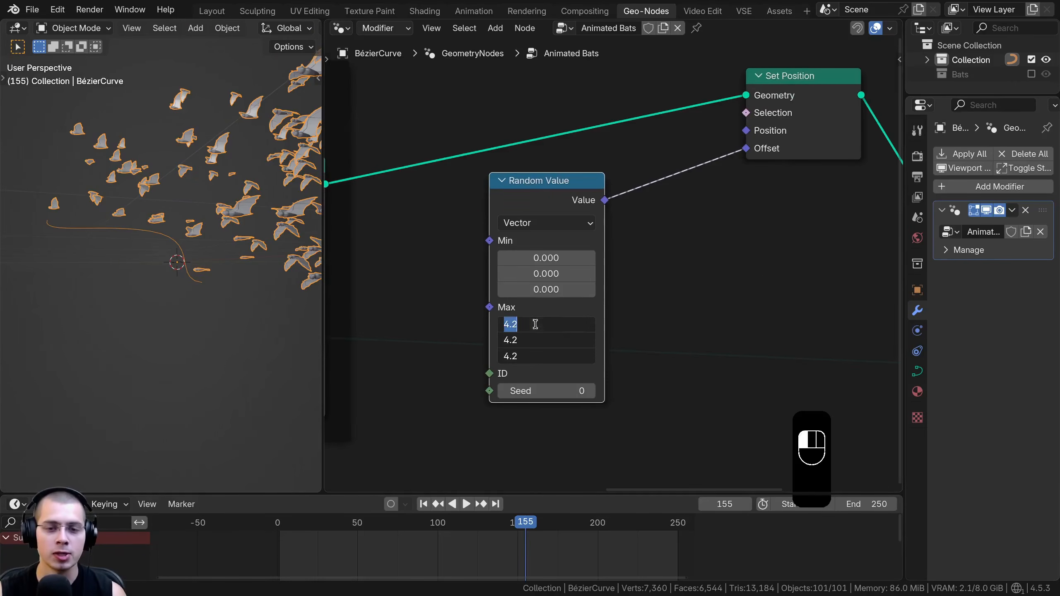
pyautogui.click(693, 260)
pyautogui.moveTo(200, 254); pyautogui.dragTo(99, 284, button='middle')
pyautogui.keyDown('shift'); pyautogui.moveTo(142, 163); pyautogui.dragTo(126, 226, button='middle'); pyautogui.keyUp('shift')
pyautogui.moveTo(166, 277); pyautogui.dragTo(187, 246, button='middle')
# Try other Max values on all three axes of the vector Random Value, such as 1.290
pyautogui.scroll(2, 184, 245)
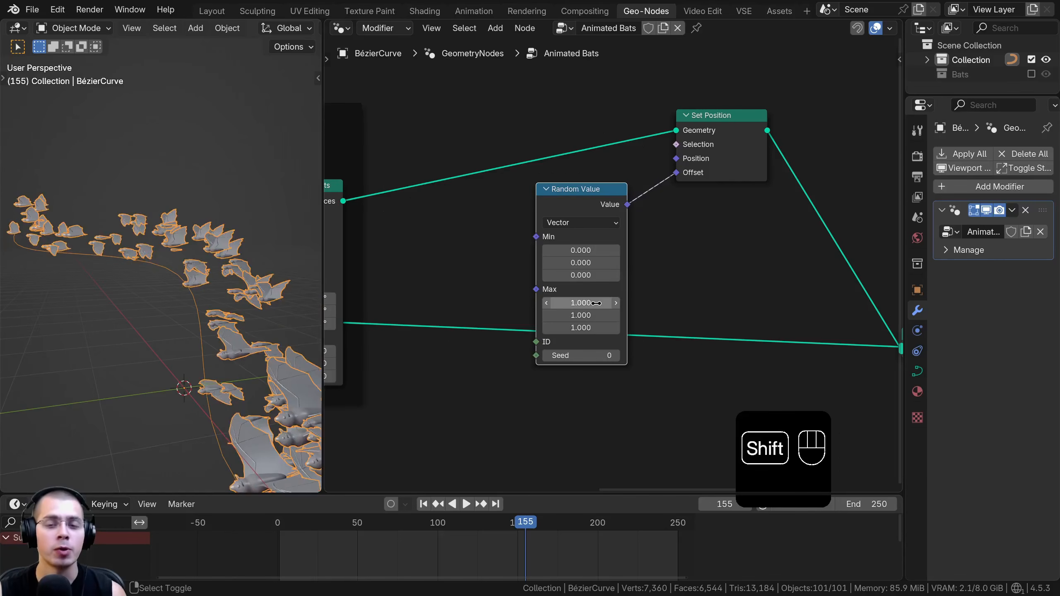
pyautogui.keyDown('shift'); pyautogui.moveTo(596, 302); pyautogui.dragTo(631, 328); pyautogui.keyUp('shift')
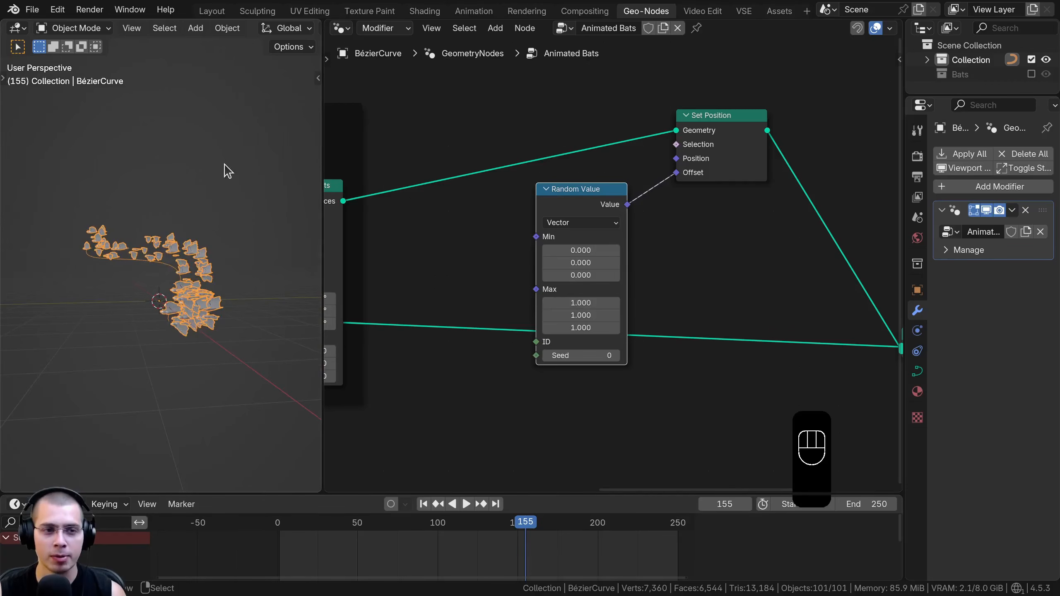
pyautogui.scroll(1, 599, 315)
pyautogui.keyDown('shift'); pyautogui.moveTo(596, 306); pyautogui.dragTo(538, 333); pyautogui.keyUp('shift')
pyautogui.rightClick(539, 333)
# Try a negative Min such as -0.890 on all three axes of the vector Random Value
pyautogui.scroll(2, 560, 243)
pyautogui.keyDown('shift'); pyautogui.moveTo(572, 253); pyautogui.dragTo(538, 278); pyautogui.keyUp('shift')
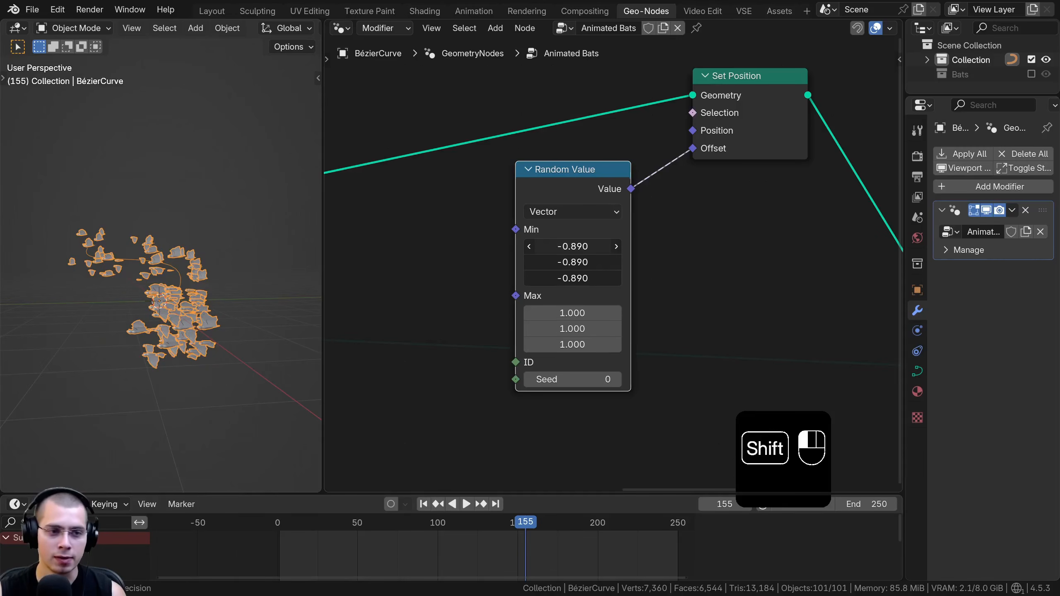
pyautogui.keyDown('shift'); pyautogui.moveTo(538, 278); pyautogui.dragTo(538, 278); pyautogui.keyUp('shift')
pyautogui.keyDown('shift'); pyautogui.rightClick(538, 278); pyautogui.keyUp('shift')
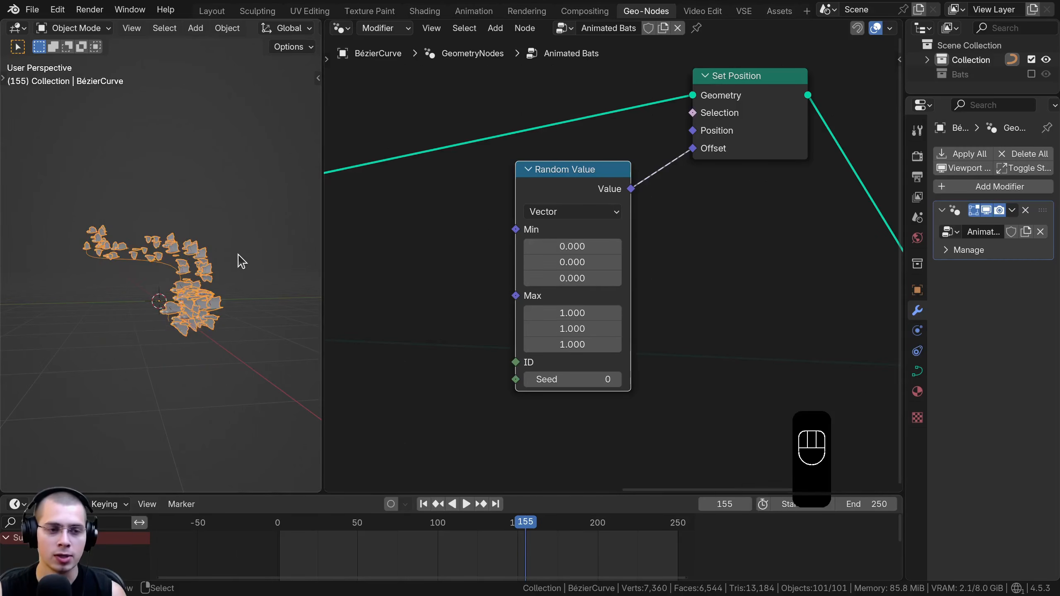
# Move the Set Position and Random Value nodes further away from Instance on Points to make room for more nodes
pyautogui.moveTo(240, 255); pyautogui.dragTo(215, 240, button='middle')
pyautogui.scroll(-2, 538, 201)
pyautogui.moveTo(548, 193); pyautogui.dragTo(645, 201, button='middle')
pyautogui.moveTo(654, 183); pyautogui.dragTo(658, 181)
pyautogui.moveTo(524, 223); pyautogui.dragTo(531, 216, button='middle')
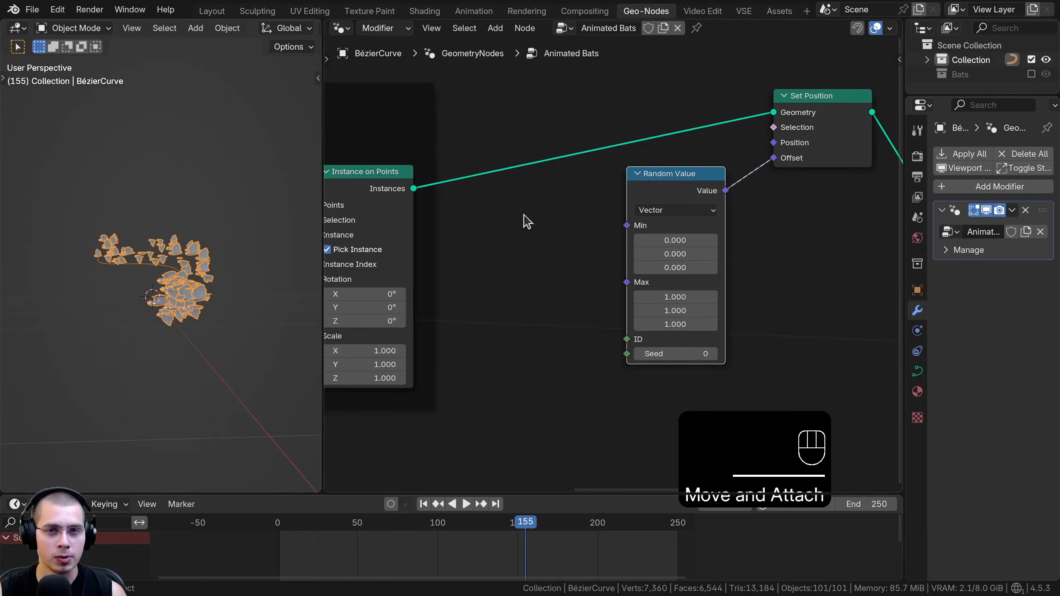
pyautogui.moveTo(180, 270); pyautogui.dragTo(225, 198, button='middle')
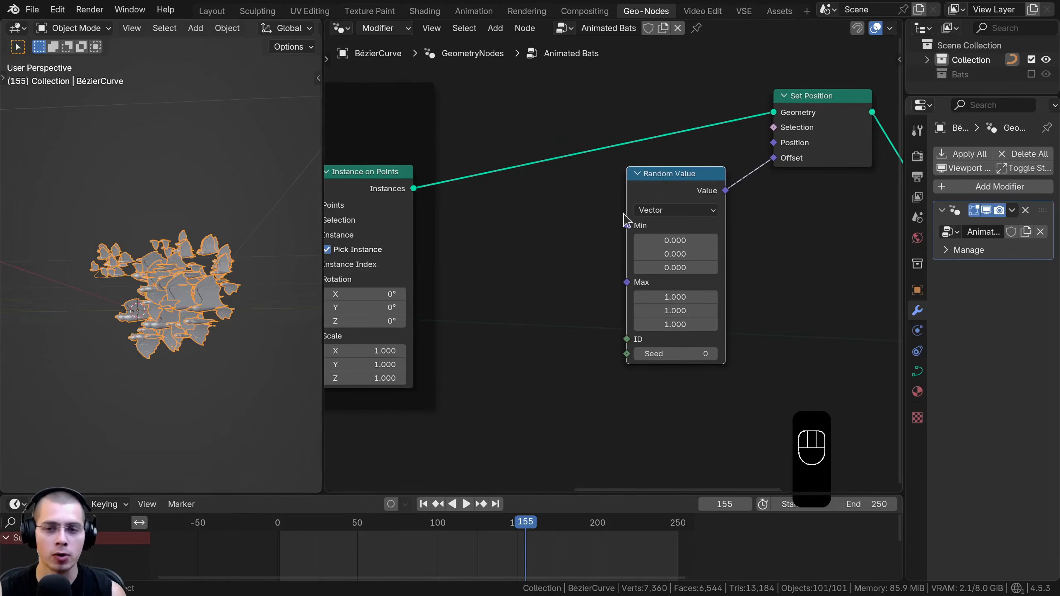
pyautogui.scroll(-4, 608, 215)
pyautogui.moveTo(608, 214); pyautogui.dragTo(552, 235, button='middle')
pyautogui.moveTo(497, 102); pyautogui.dragTo(901, 478)
pyautogui.scroll(-3, 672, 305)
pyautogui.press('g')
pyautogui.click(698, 293)
pyautogui.press('a')
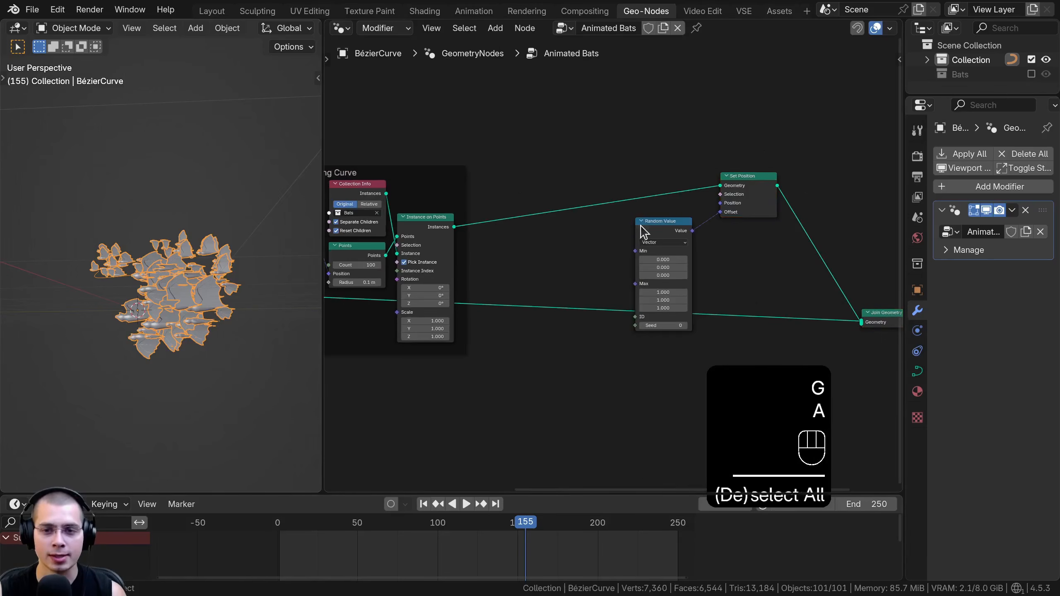
pyautogui.moveTo(638, 226); pyautogui.dragTo(651, 223)
# Add a Math node in the free space before the vector Random Value node
pyautogui.scroll(2, 528, 247)
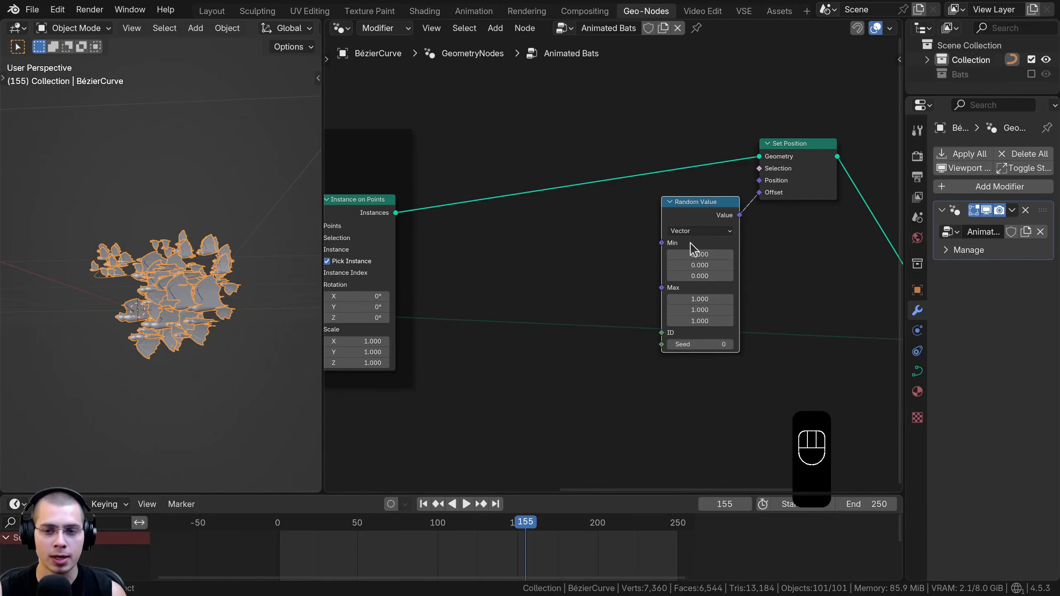
pyautogui.scroll(-1, 680, 308)
pyautogui.scroll(2, 649, 273)
pyautogui.hotkey('shift', 'a')
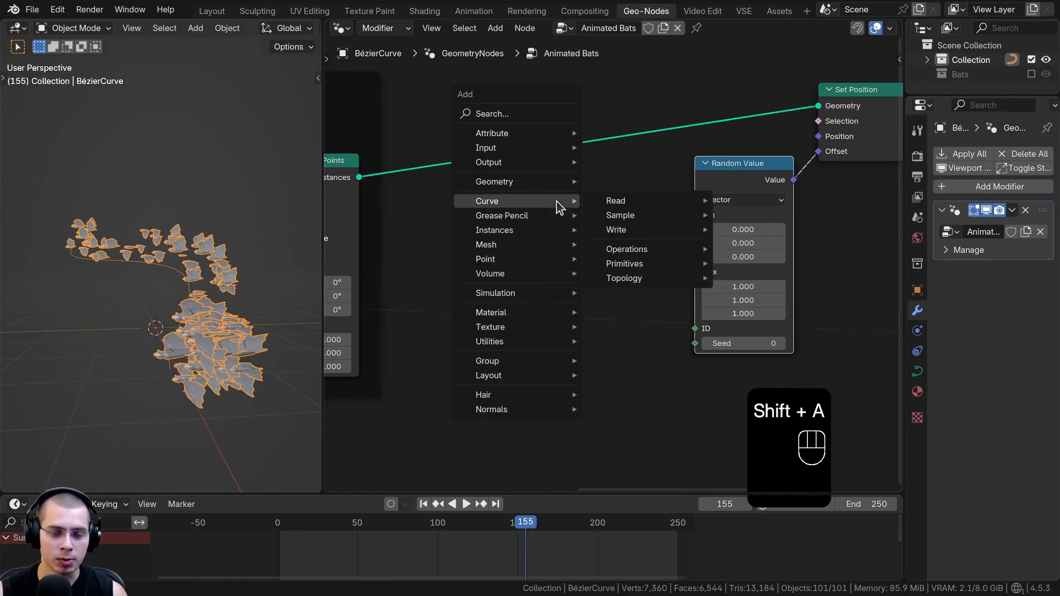
pyautogui.write('math')
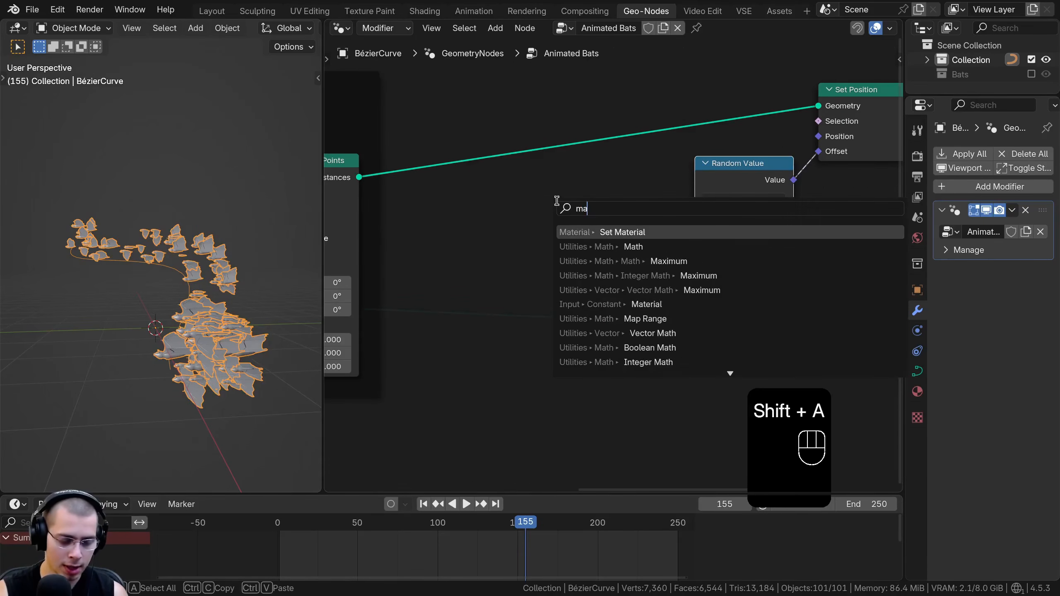
pyautogui.press('Return')
pyautogui.click(490, 199)
# Connect the Add math node to both Min and Max of Random Value and set its two values to 0 and 2
pyautogui.moveTo(517, 213); pyautogui.dragTo(503, 231)
pyautogui.write('2')
pyautogui.press('Return')
pyautogui.moveTo(701, 223); pyautogui.dragTo(686, 233)
pyautogui.scroll(-2, 261, 256)
pyautogui.keyDown('shift'); pyautogui.moveTo(259, 255); pyautogui.dragTo(251, 281, button='middle'); pyautogui.keyUp('shift')
pyautogui.scroll(2, 488, 242)
pyautogui.moveTo(494, 225); pyautogui.dragTo(498, 226)
pyautogui.click(496, 267)
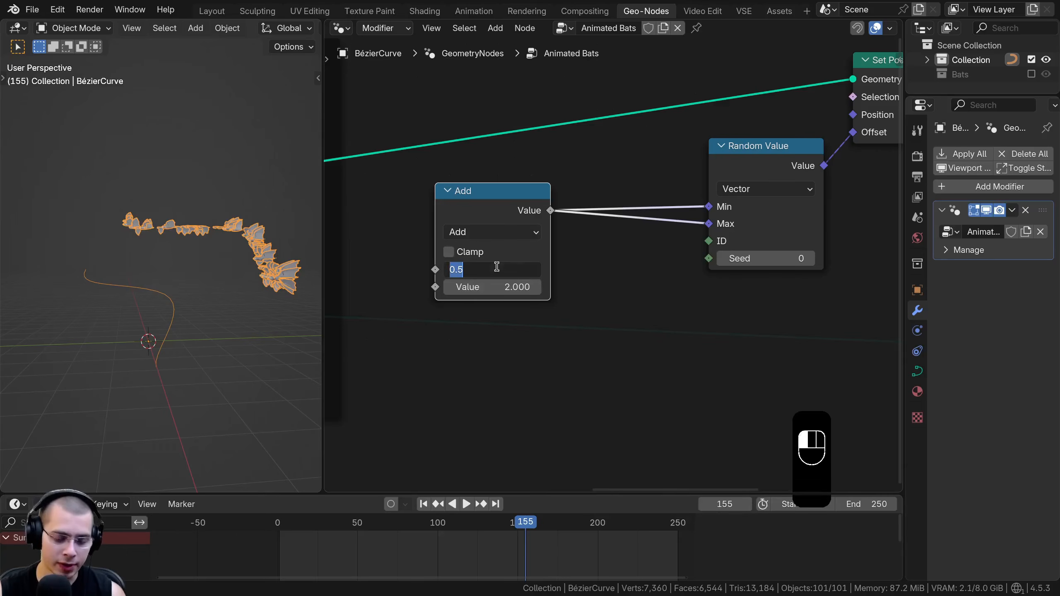
pyautogui.write('0')
pyautogui.press('Return')
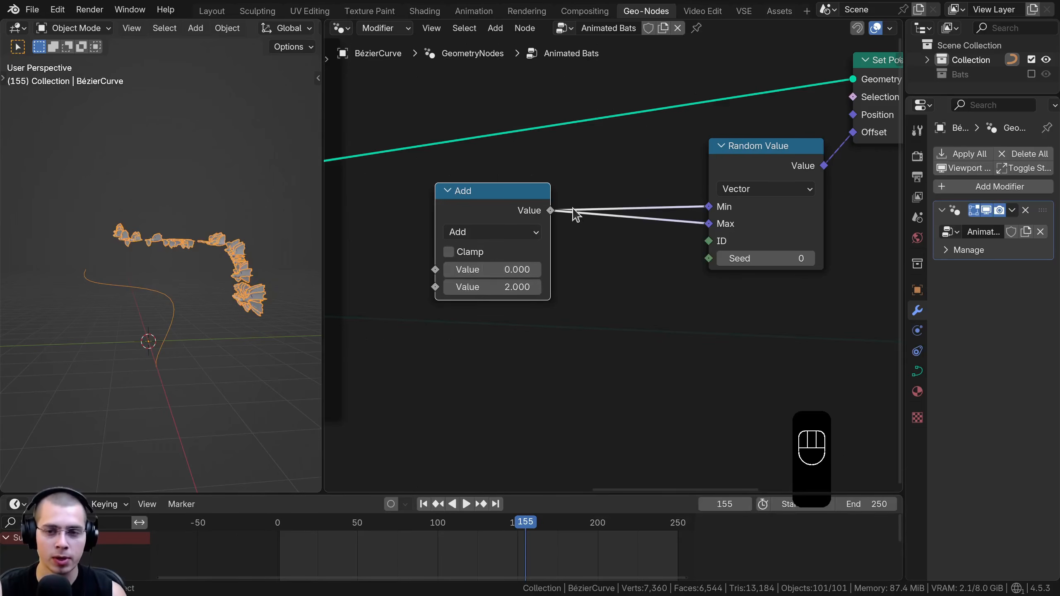
# Examine how the bats are positioned relative to the curve when Min and Max share the same value
pyautogui.moveTo(537, 197); pyautogui.dragTo(536, 196)
pyautogui.keyDown('shift'); pyautogui.moveTo(156, 297); pyautogui.dragTo(195, 293, button='middle'); pyautogui.keyUp('shift')
pyautogui.keyDown('shift'); pyautogui.moveTo(129, 256); pyautogui.dragTo(99, 261, button='middle'); pyautogui.keyUp('shift')
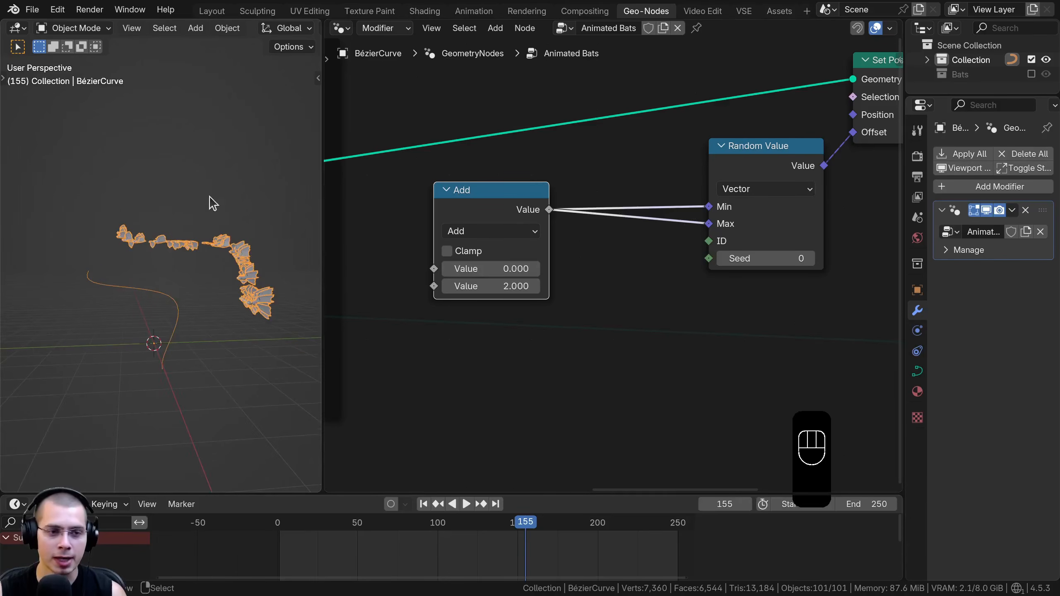
pyautogui.scroll(1, 172, 253)
pyautogui.scroll(-3, 492, 255)
pyautogui.moveTo(492, 255); pyautogui.dragTo(502, 248, button='middle')
pyautogui.scroll(2, 502, 248)
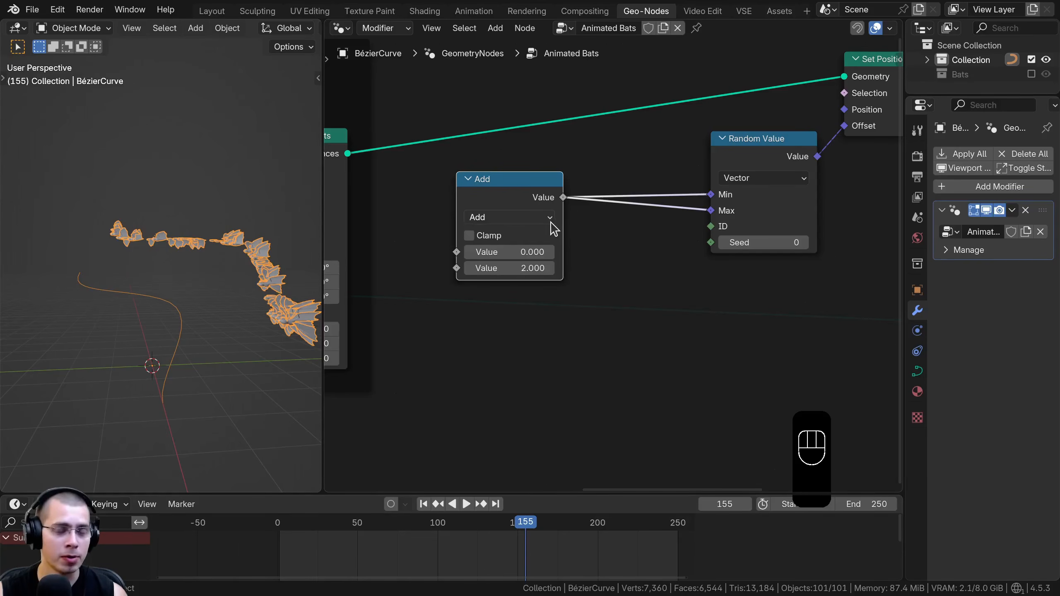
pyautogui.moveTo(570, 218); pyautogui.dragTo(574, 211, button='middle')
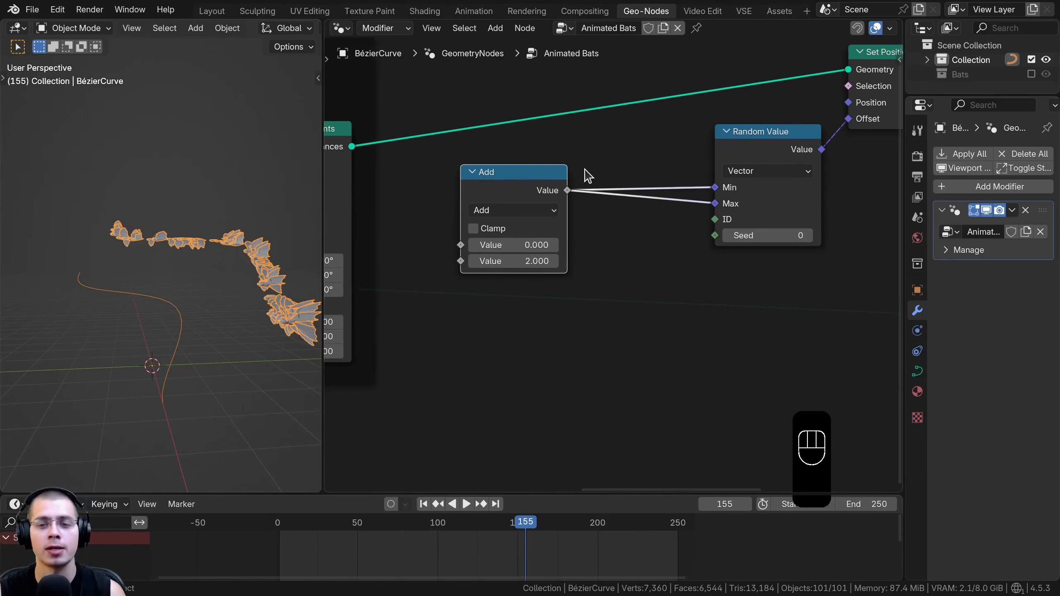
# Duplicate the Add math node and insert the copy into the link going to the Random Value's Max
pyautogui.click(492, 195)
pyautogui.hotkey('shift', 'd')
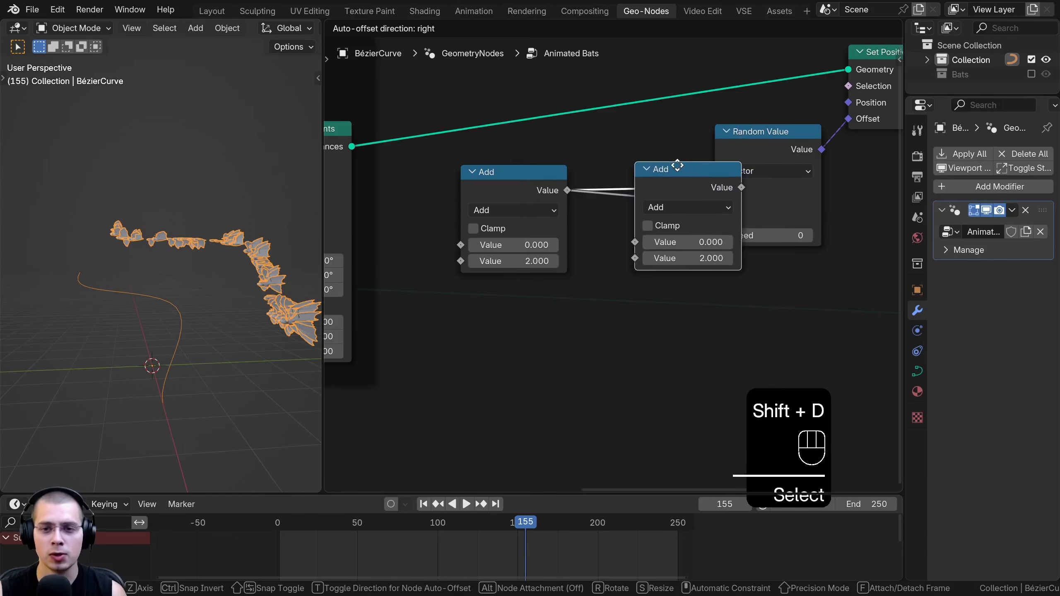
pyautogui.click(660, 209)
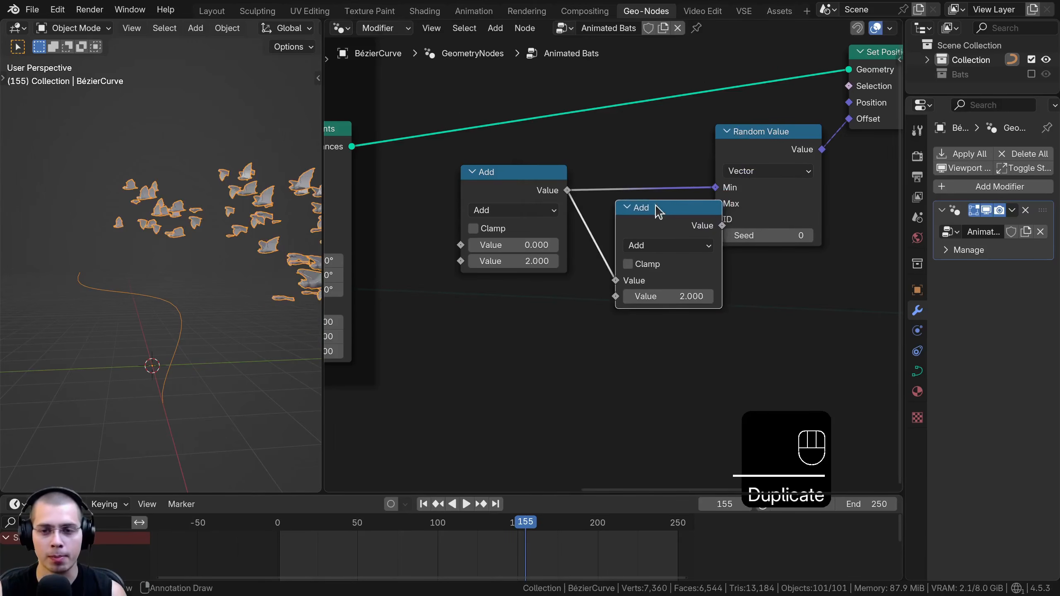
pyautogui.moveTo(687, 264); pyautogui.dragTo(649, 229, button='middle')
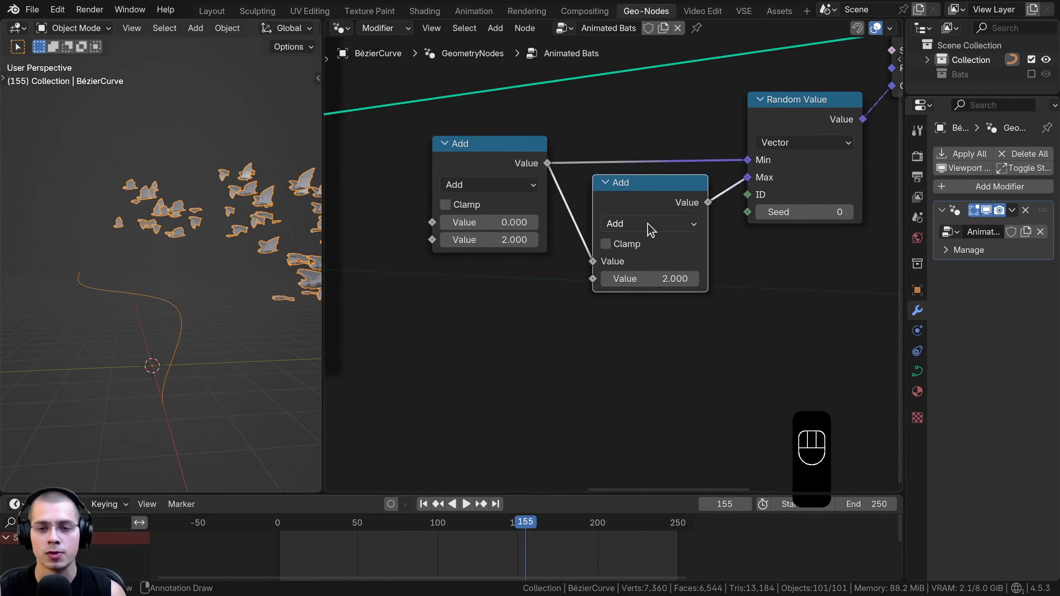
# Change the duplicated math node's operation to Divide and set its second value to -1
pyautogui.click(649, 225)
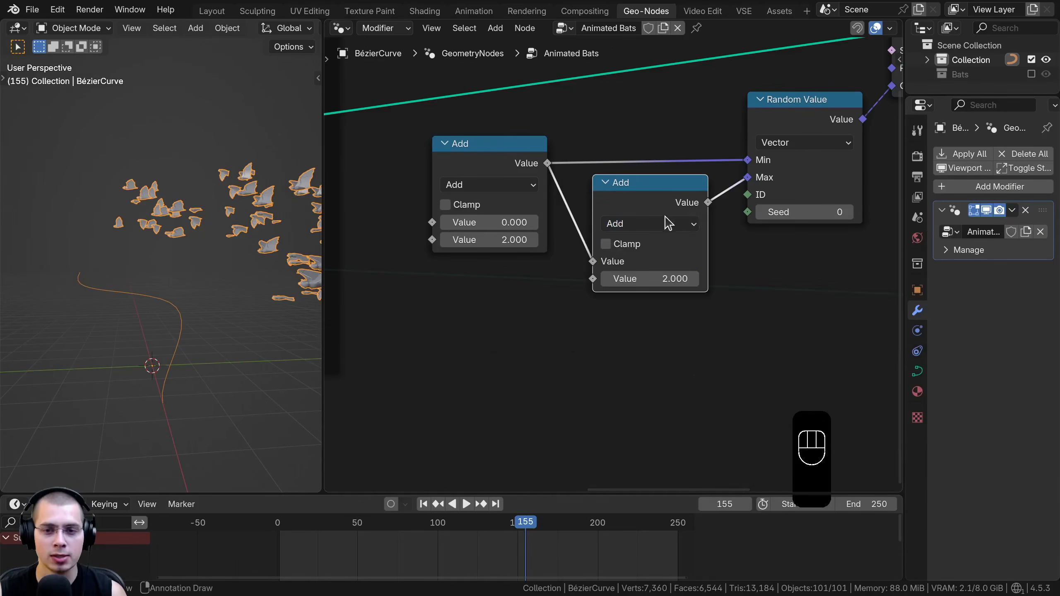
pyautogui.click(670, 223)
pyautogui.click(488, 317)
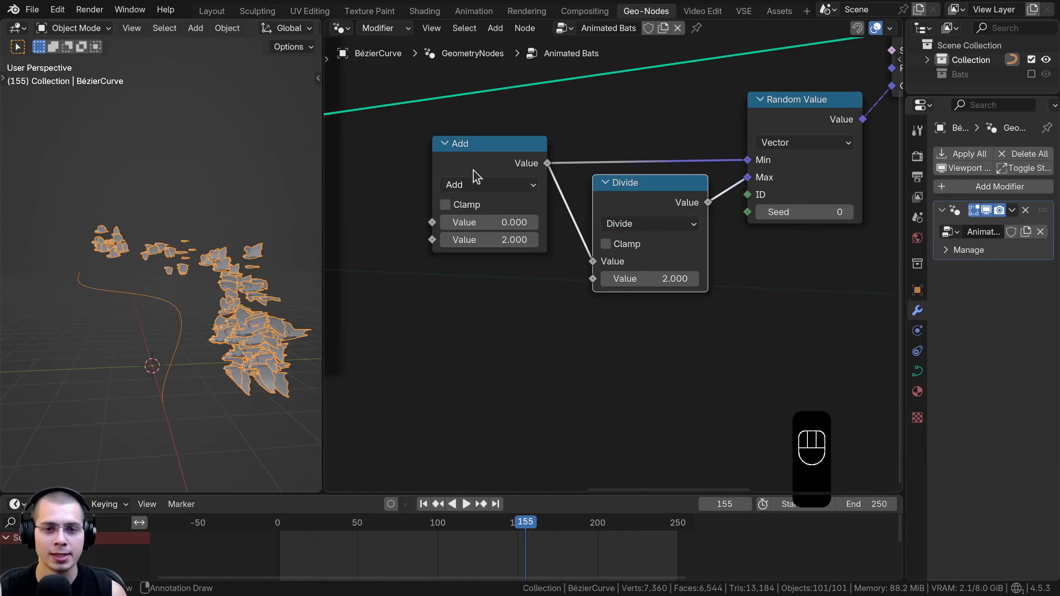
pyautogui.click(486, 166)
pyautogui.click(621, 200)
pyautogui.moveTo(489, 240)
pyautogui.mouseDown()
pyautogui.moveTo(515, 240)
pyautogui.moveTo(492, 240)
pyautogui.mouseUp()
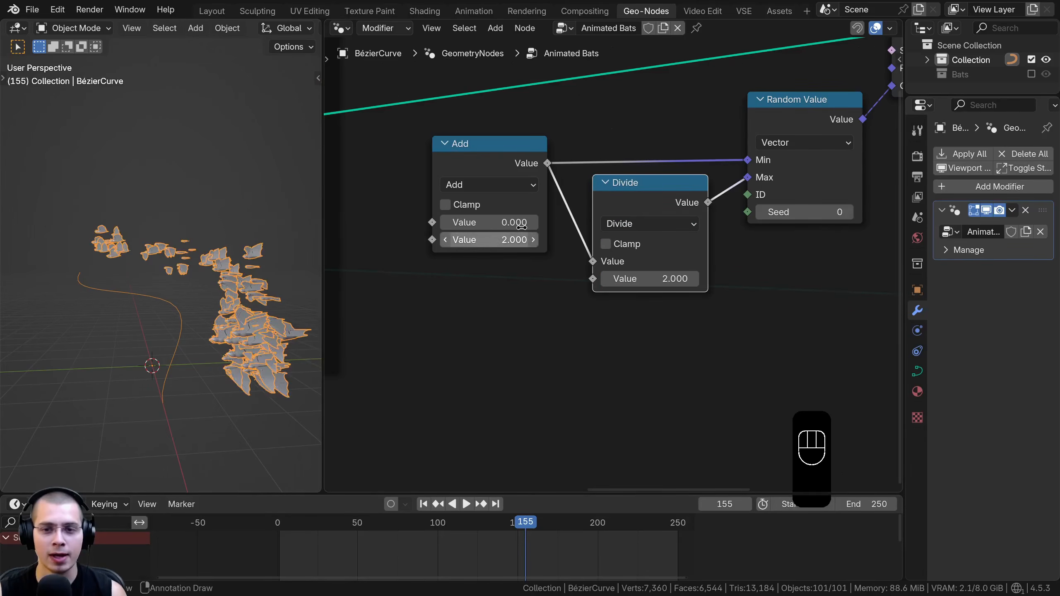
pyautogui.moveTo(661, 351); pyautogui.dragTo(657, 366, button='middle')
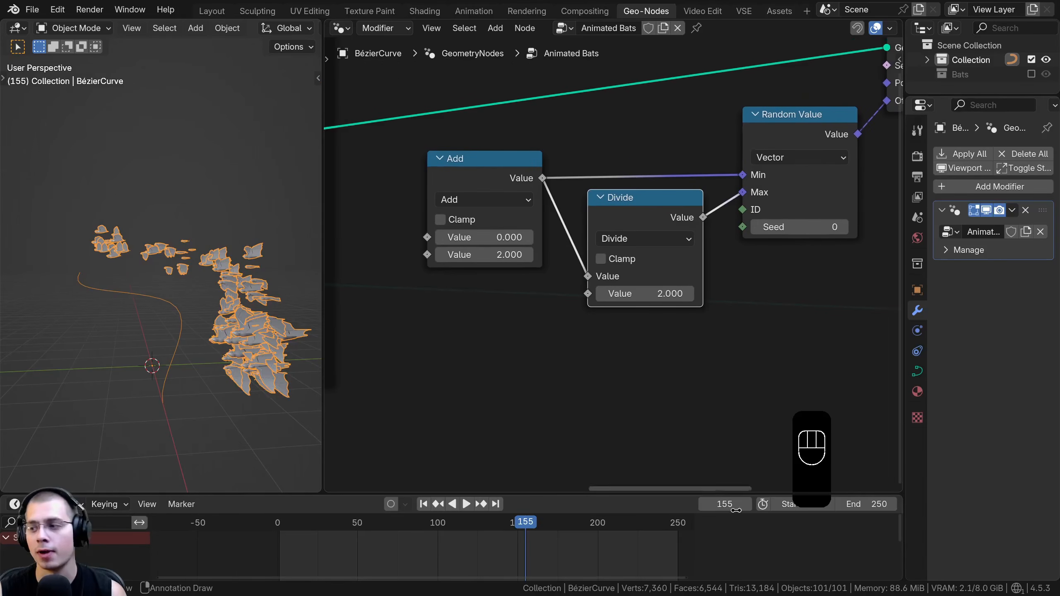
pyautogui.click(647, 294)
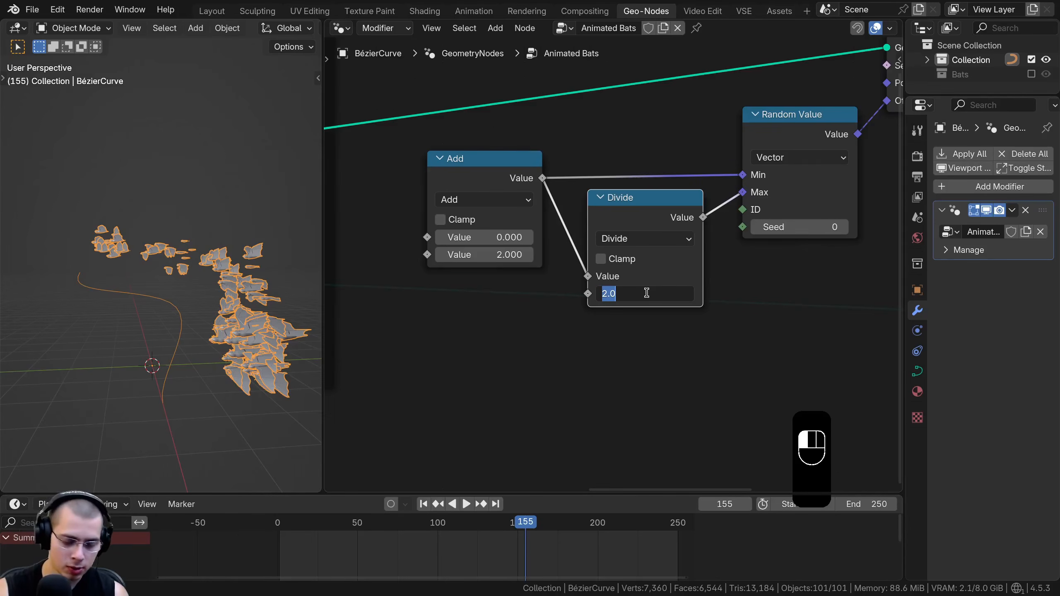
pyautogui.press('Return')
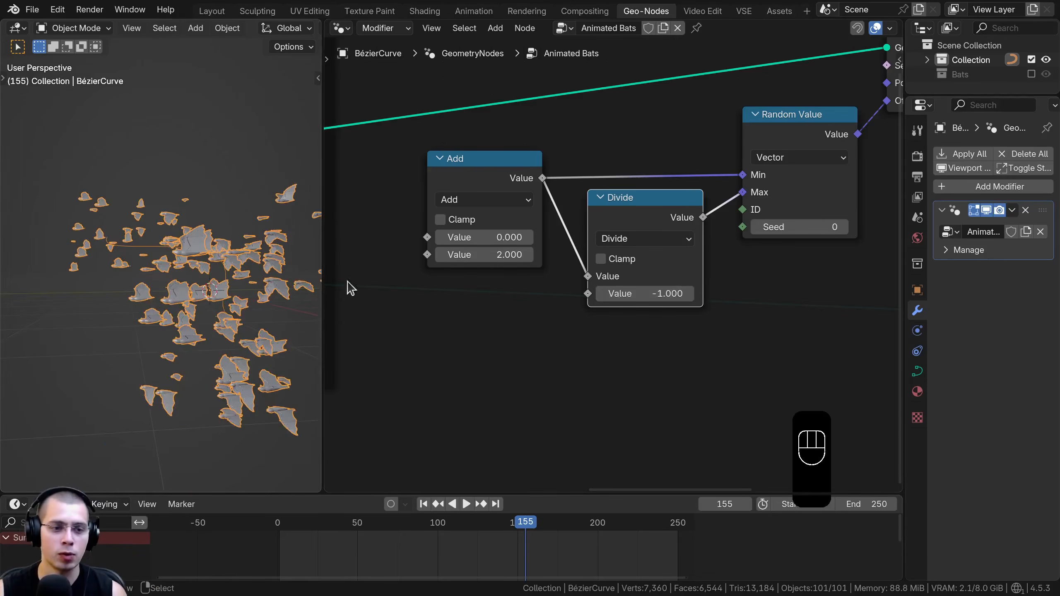
# Try different second values on the Add node, such as -0.1, 0 and 1.1, and check the bats' spread
pyautogui.keyDown('shift'); pyautogui.moveTo(489, 249); pyautogui.dragTo(388, 249); pyautogui.keyUp('shift')
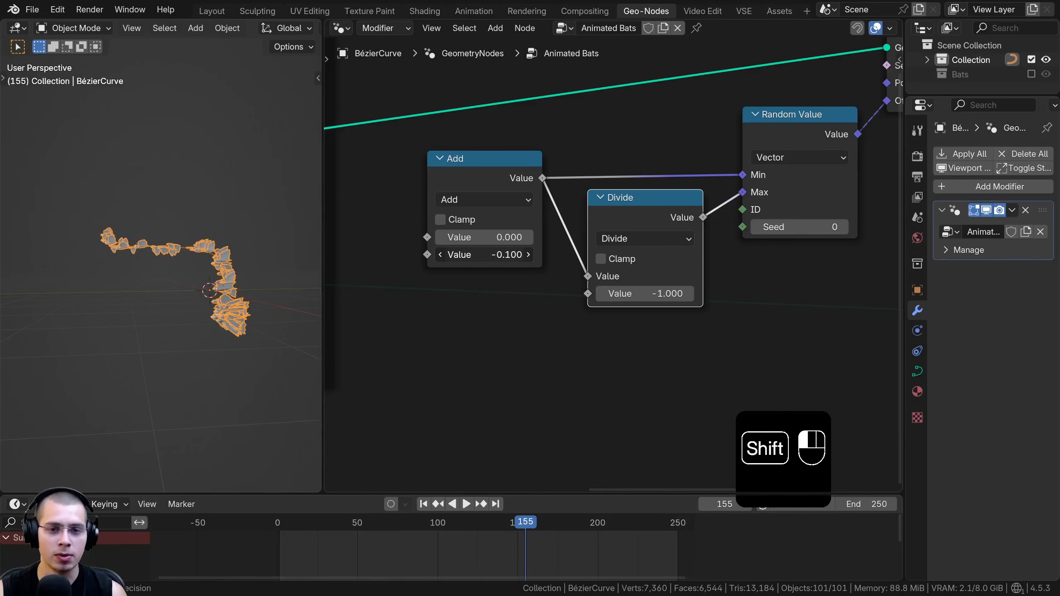
pyautogui.click(485, 256)
pyautogui.click(397, 280)
pyautogui.click(528, 256)
pyautogui.moveTo(240, 265); pyautogui.dragTo(209, 259, button='middle')
pyautogui.keyDown('shift'); pyautogui.moveTo(209, 260); pyautogui.dragTo(207, 273, button='middle'); pyautogui.keyUp('shift')
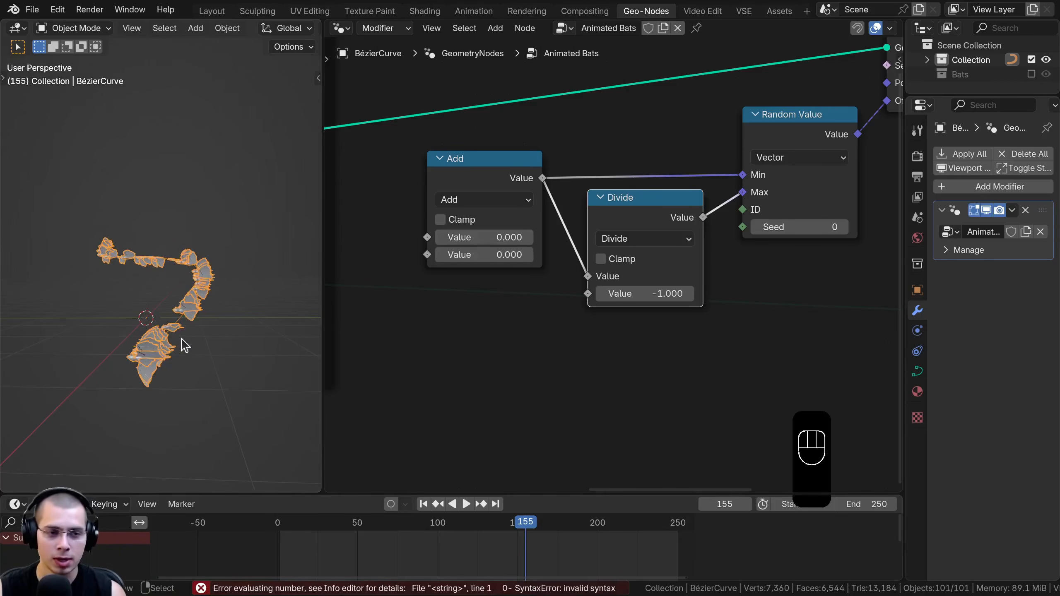
pyautogui.scroll(4, 171, 442)
pyautogui.keyDown('shift'); pyautogui.moveTo(483, 254); pyautogui.dragTo(484, 254); pyautogui.keyUp('shift')
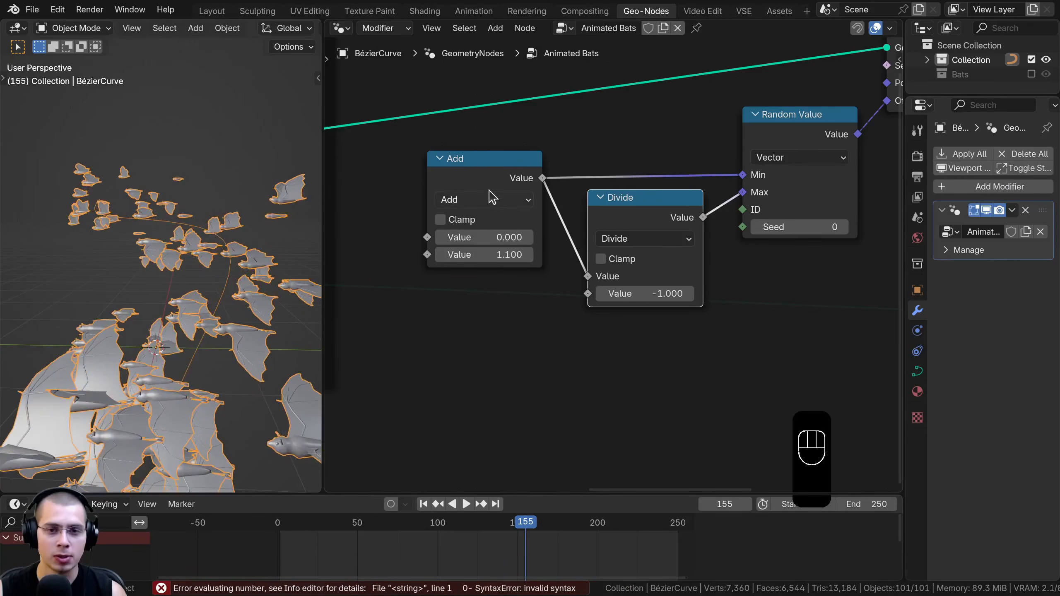
# Space the Add and Divide nodes apart and try second values of 2.2 and 5 on the Add node
pyautogui.moveTo(490, 162); pyautogui.dragTo(486, 150)
pyautogui.moveTo(485, 245)
pyautogui.mouseDown()
pyautogui.moveTo(498, 244)
pyautogui.moveTo(489, 244)
pyautogui.mouseUp()
pyautogui.moveTo(609, 215); pyautogui.dragTo(606, 230)
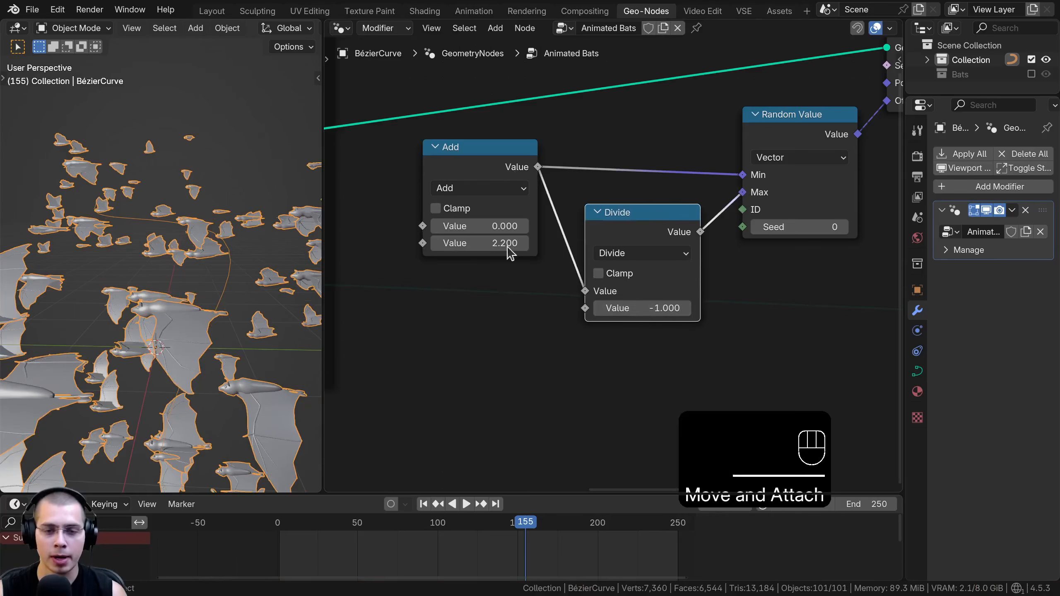
pyautogui.keyDown('shift'); pyautogui.moveTo(480, 244); pyautogui.dragTo(460, 243); pyautogui.keyUp('shift')
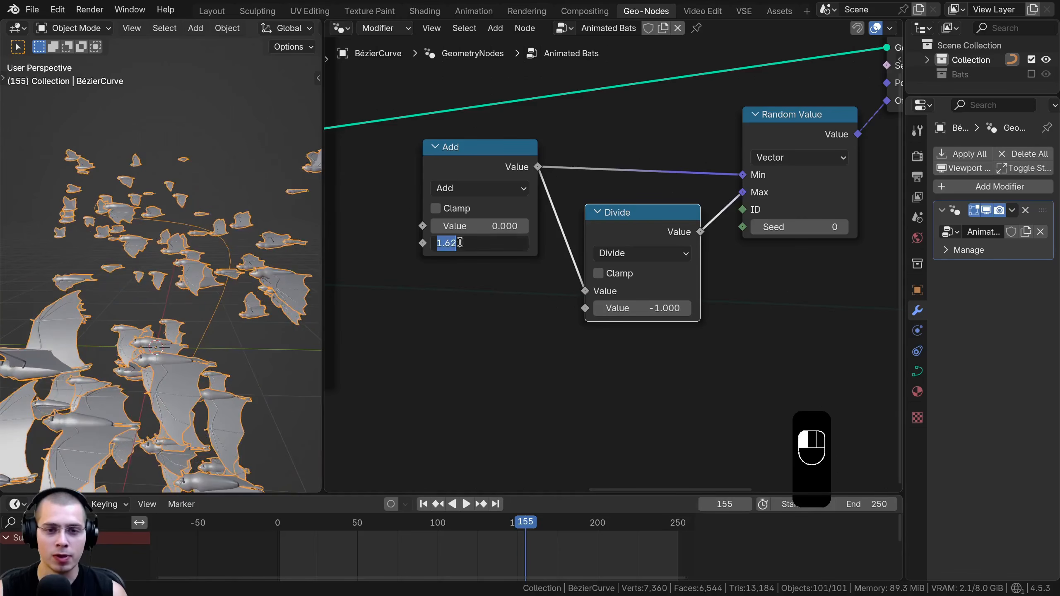
pyautogui.write('5')
pyautogui.press('Return')
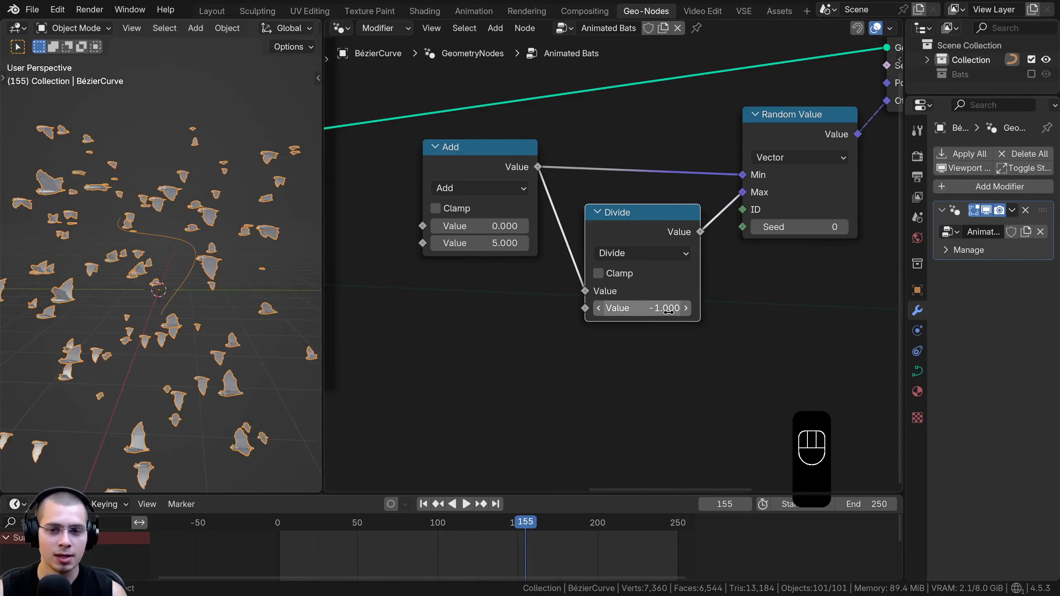
# Set the Add node's second value to 1.850 and play the animation to check the flock's spread
pyautogui.doubleClick(521, 243)
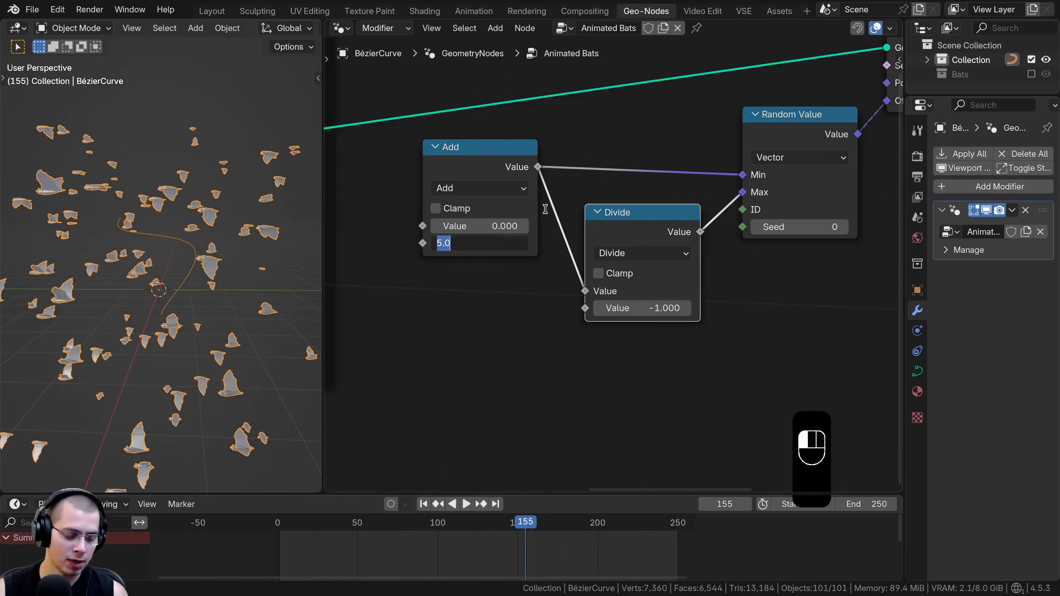
pyautogui.write('2')
pyautogui.press('Return')
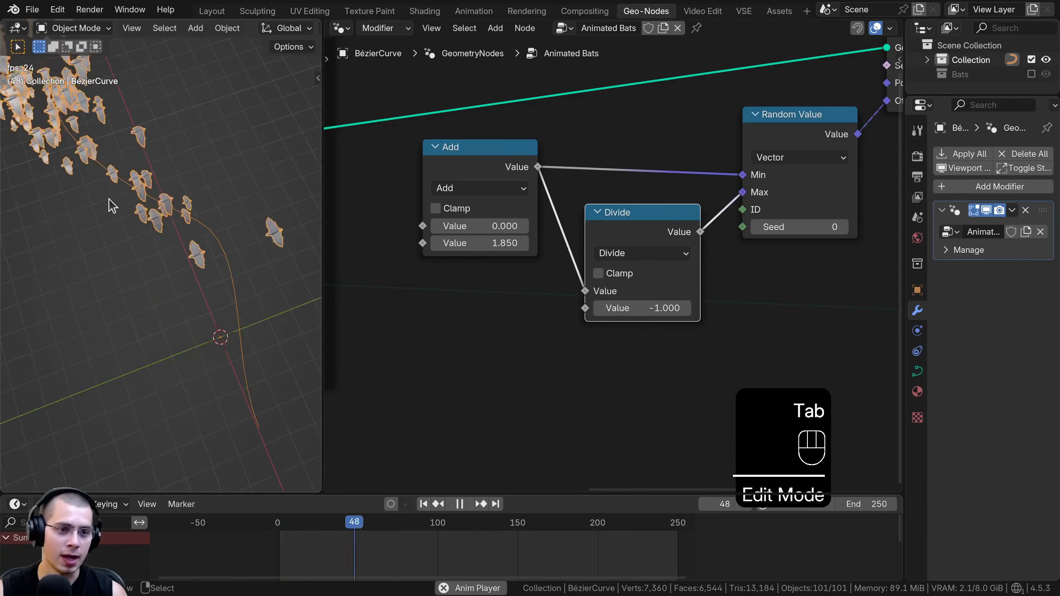
pyautogui.moveTo(261, 278); pyautogui.dragTo(195, 206, button='middle')
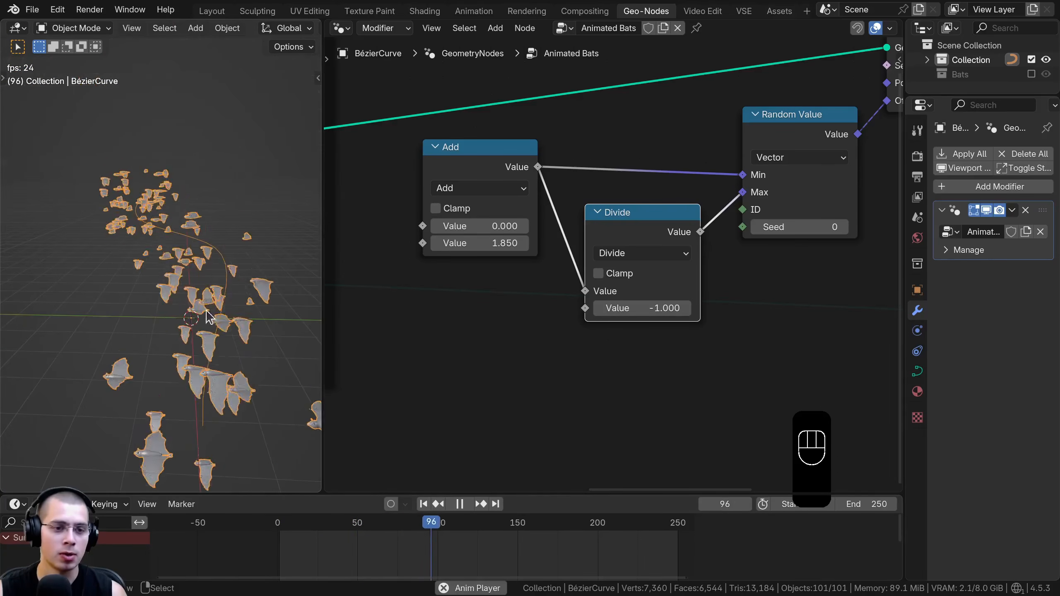
pyautogui.moveTo(190, 278); pyautogui.dragTo(199, 276, button='middle')
pyautogui.scroll(-1, 434, 207)
# Frame the Add, Divide, Random Value and Set Position nodes together and label the frame "Bats Distance"
pyautogui.moveTo(506, 180); pyautogui.dragTo(509, 182)
pyautogui.moveTo(737, 239)
pyautogui.mouseDown()
pyautogui.moveTo(777, 240)
pyautogui.moveTo(744, 240)
pyautogui.mouseUp()
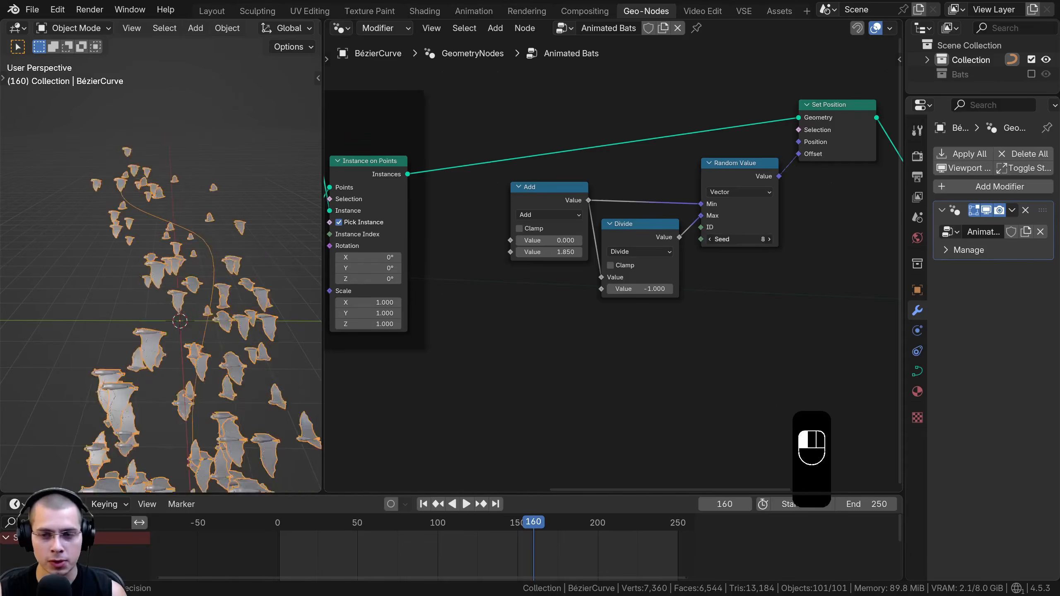
pyautogui.moveTo(587, 342); pyautogui.dragTo(502, 415, button='middle')
pyautogui.scroll(-1, 503, 416)
pyautogui.moveTo(450, 99); pyautogui.dragTo(773, 414)
pyautogui.press('g')
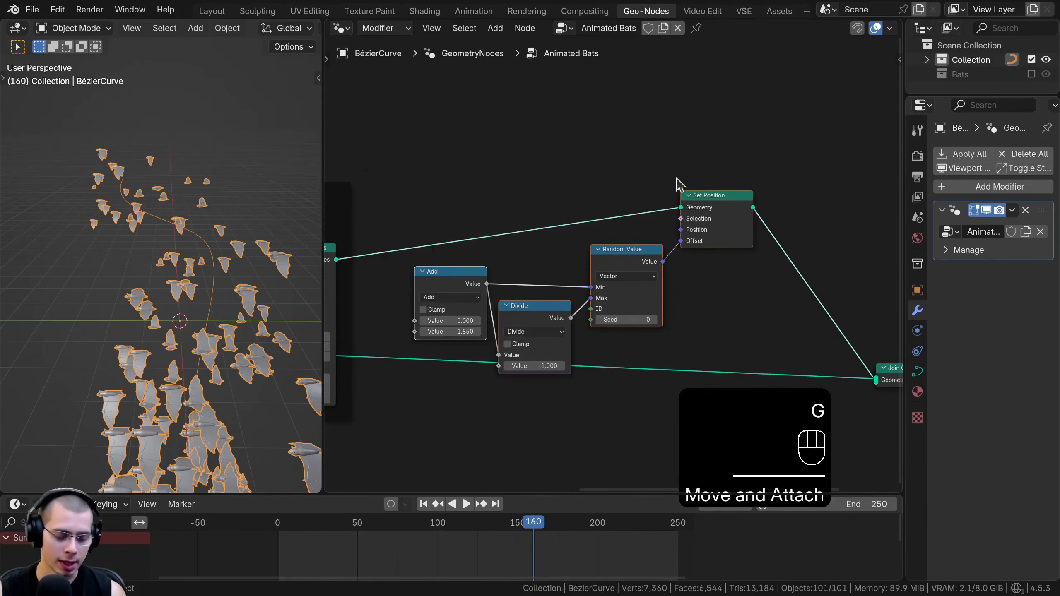
pyautogui.write('f')
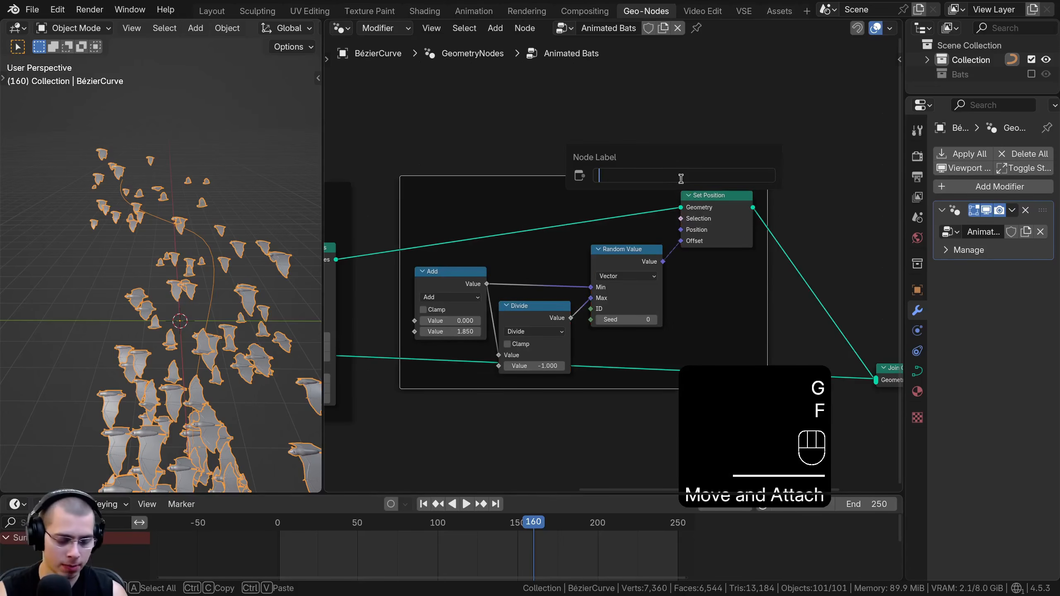
pyautogui.write('Bats Distance')
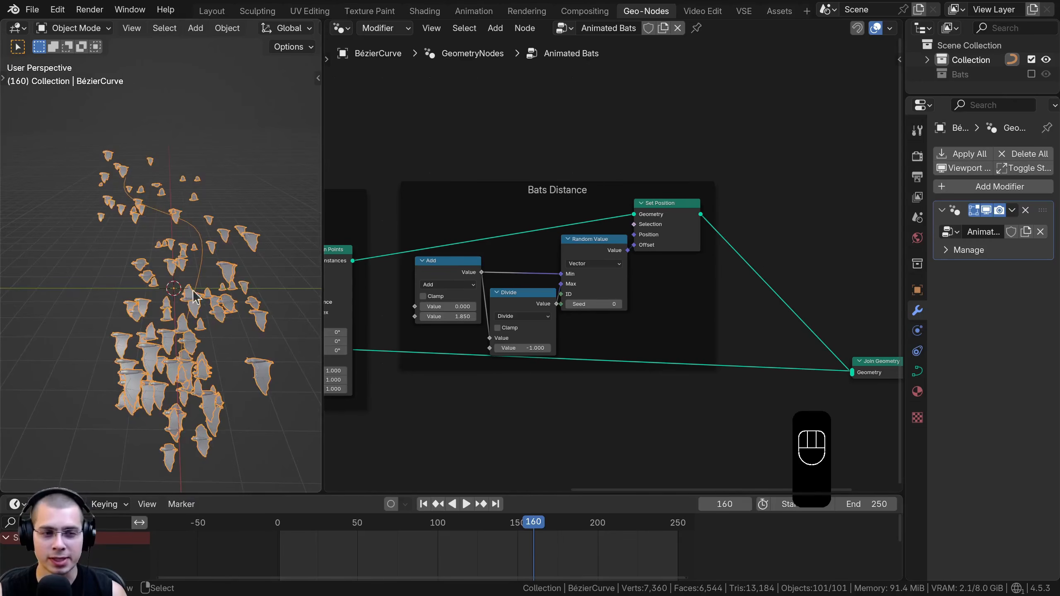
pyautogui.moveTo(182, 275); pyautogui.dragTo(184, 289, button='middle')
pyautogui.scroll(-1, 554, 225)
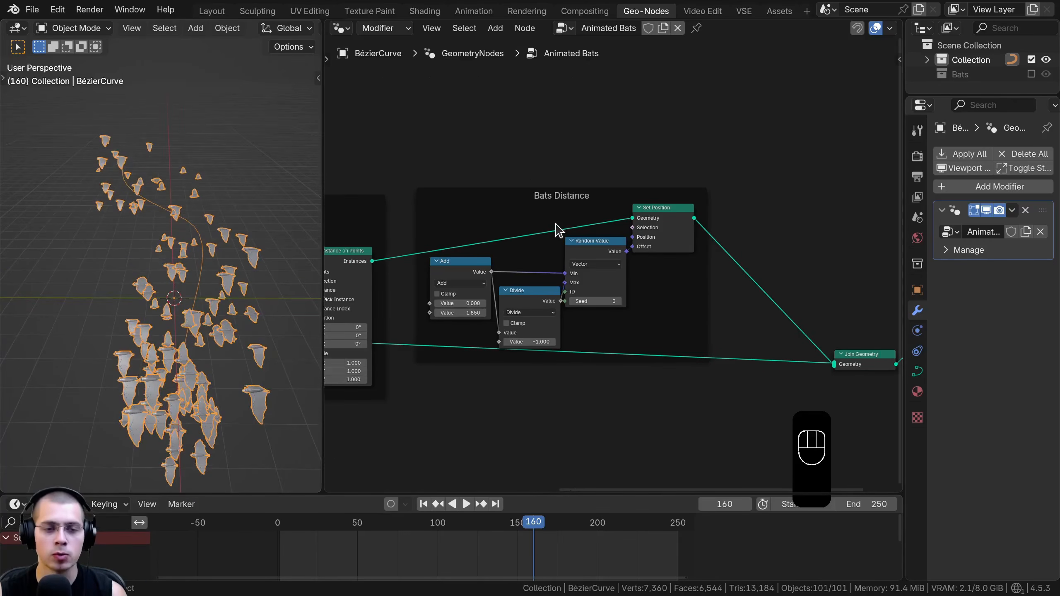
# Link the Sample Curve node's Tangent output to the Rotation input of Instance on Points in the Bats Along Curve frame
pyautogui.scroll(-1, 524, 238)
pyautogui.moveTo(401, 253); pyautogui.dragTo(660, 253, button='middle')
pyautogui.scroll(3, 584, 263)
pyautogui.click(596, 203)
pyautogui.moveTo(588, 214); pyautogui.dragTo(574, 182, button='middle')
pyautogui.scroll(4, 555, 221)
pyautogui.moveTo(531, 235); pyautogui.dragTo(527, 233)
pyautogui.moveTo(526, 234); pyautogui.dragTo(491, 201, button='middle')
pyautogui.scroll(3, 488, 204)
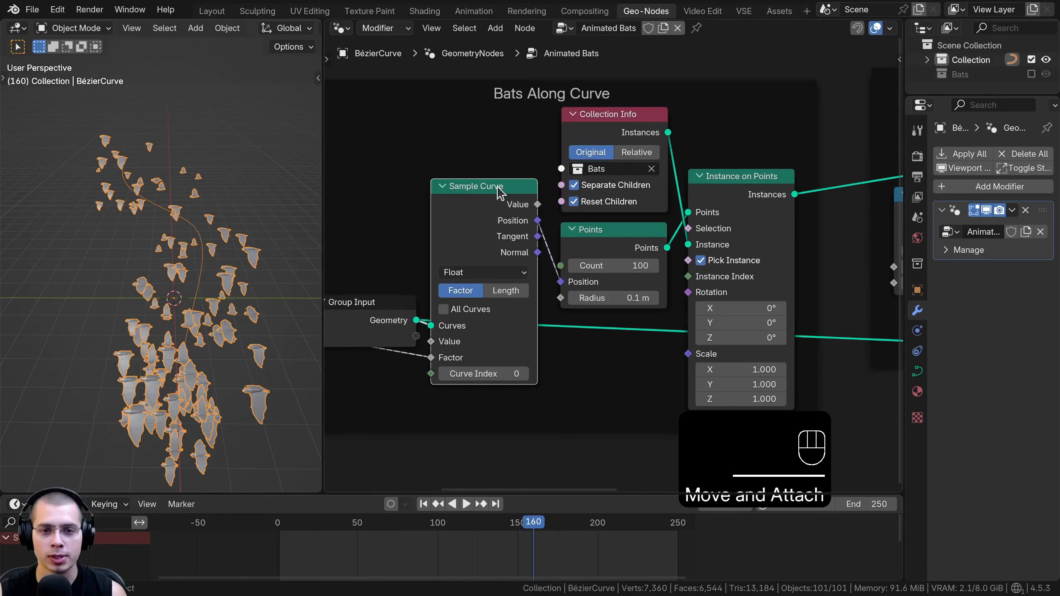
pyautogui.moveTo(496, 245); pyautogui.dragTo(500, 216, button='middle')
pyautogui.scroll(2, 542, 217)
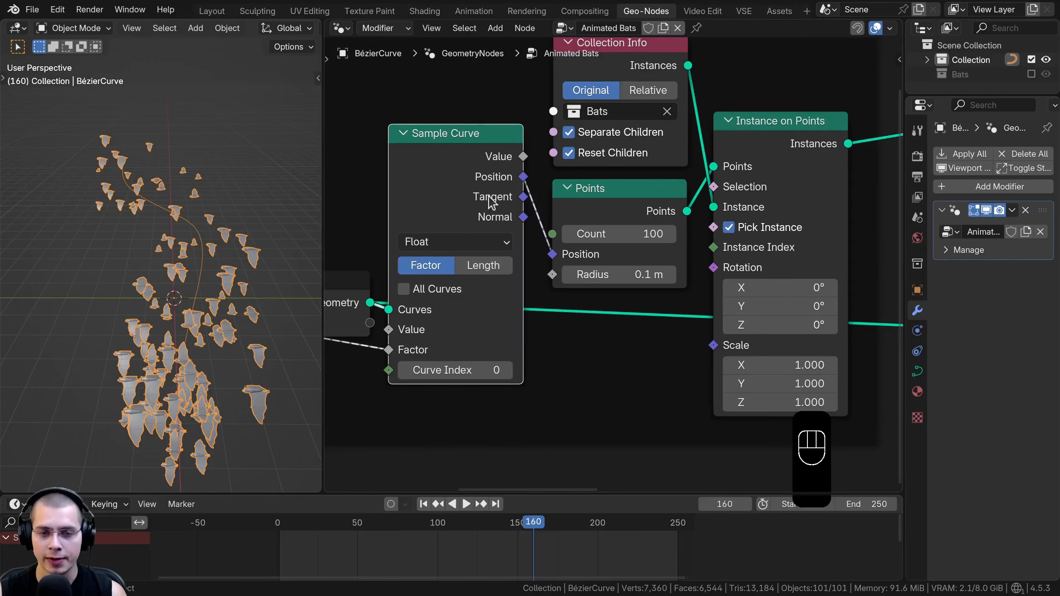
pyautogui.moveTo(169, 258); pyautogui.dragTo(211, 343, button='middle')
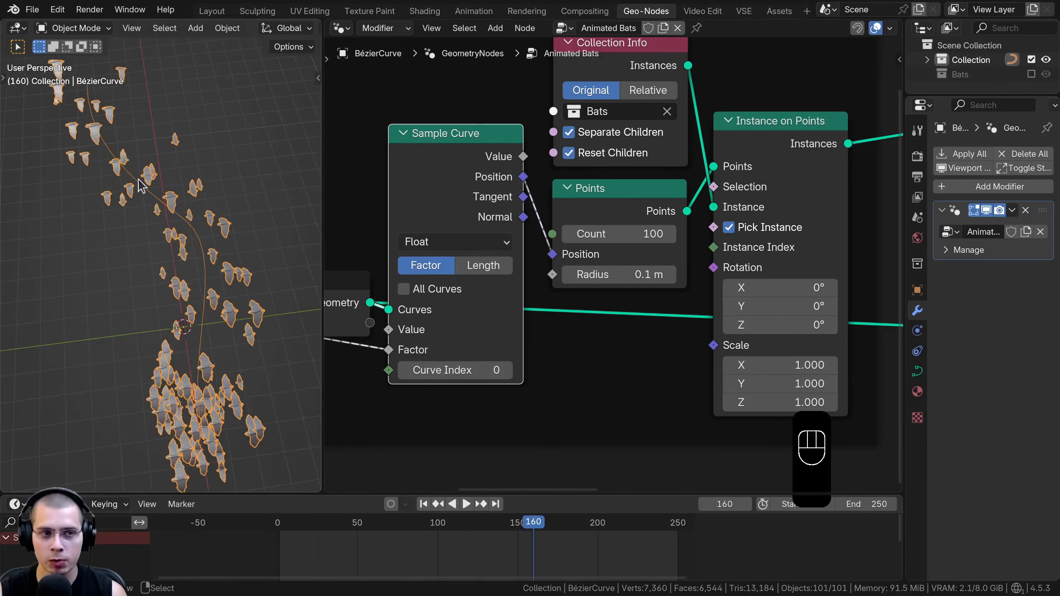
pyautogui.moveTo(465, 197); pyautogui.dragTo(461, 199)
pyautogui.moveTo(507, 200); pyautogui.dragTo(485, 145, button='middle')
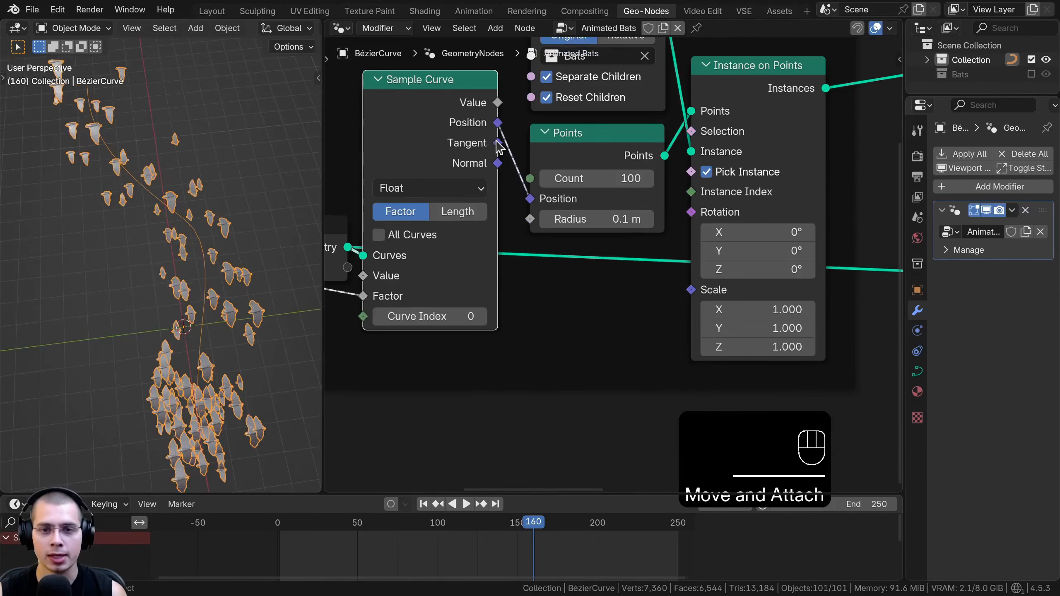
pyautogui.moveTo(497, 142); pyautogui.dragTo(649, 247)
pyautogui.moveTo(689, 216); pyautogui.dragTo(691, 212)
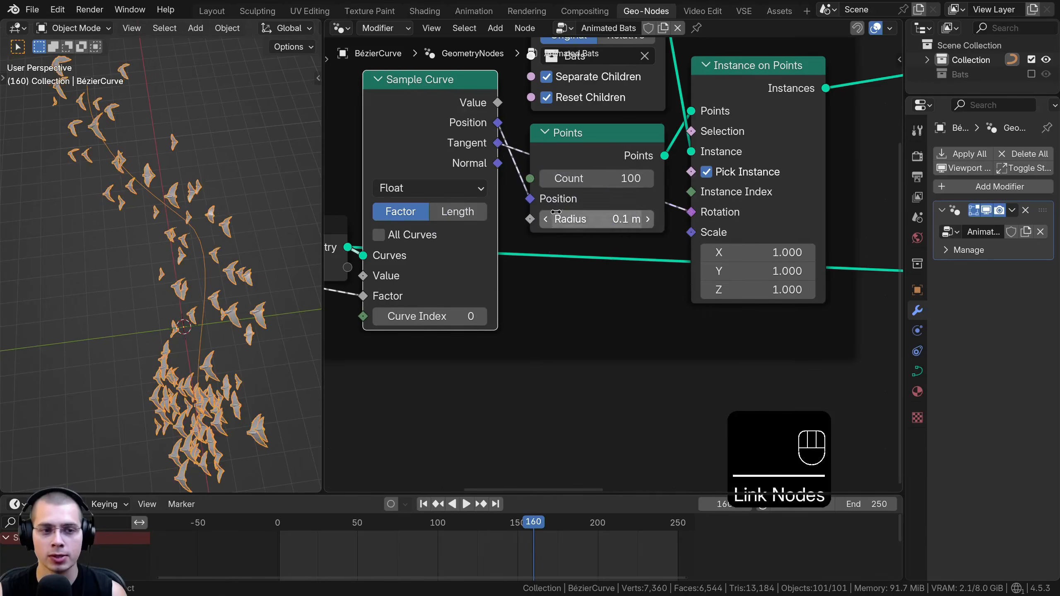
# Insert an Align Rotation to Vector node into the link between Tangent and Rotation
pyautogui.hotkey('shift', 'a')
pyautogui.moveTo(543, 149)
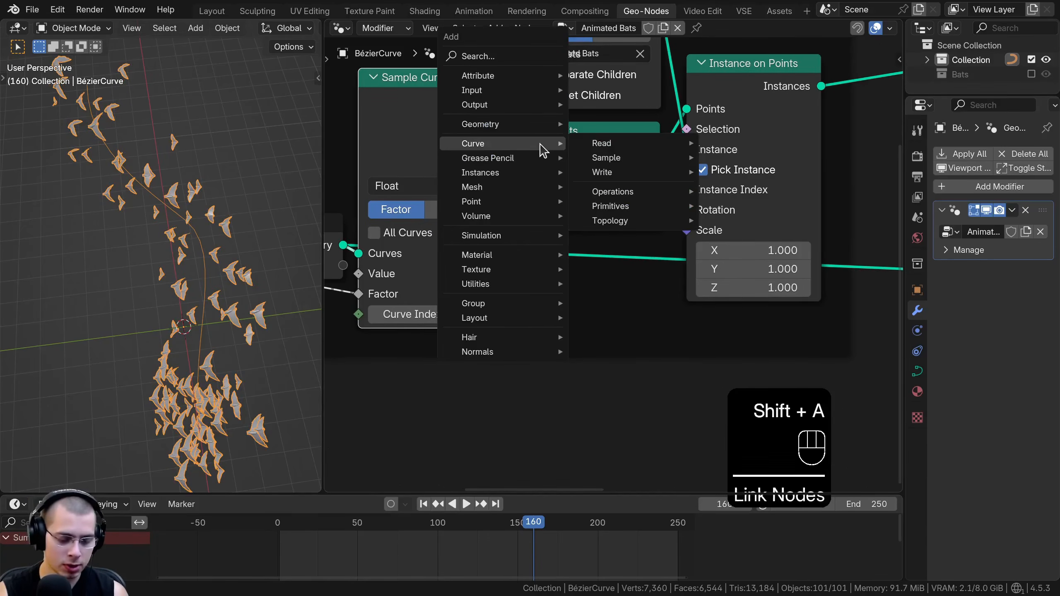
pyautogui.write('ali')
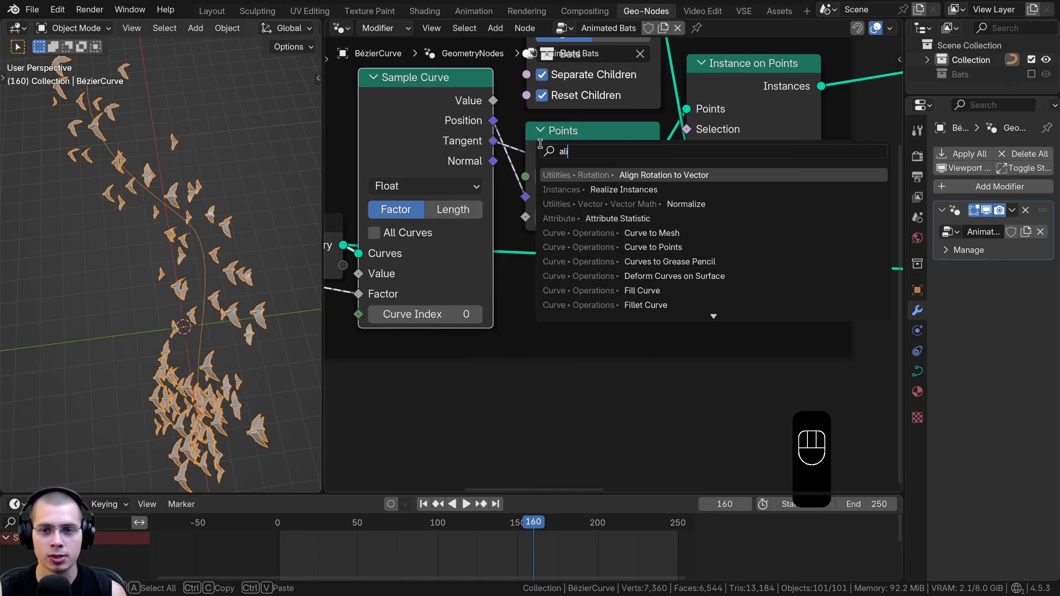
pyautogui.click(637, 176)
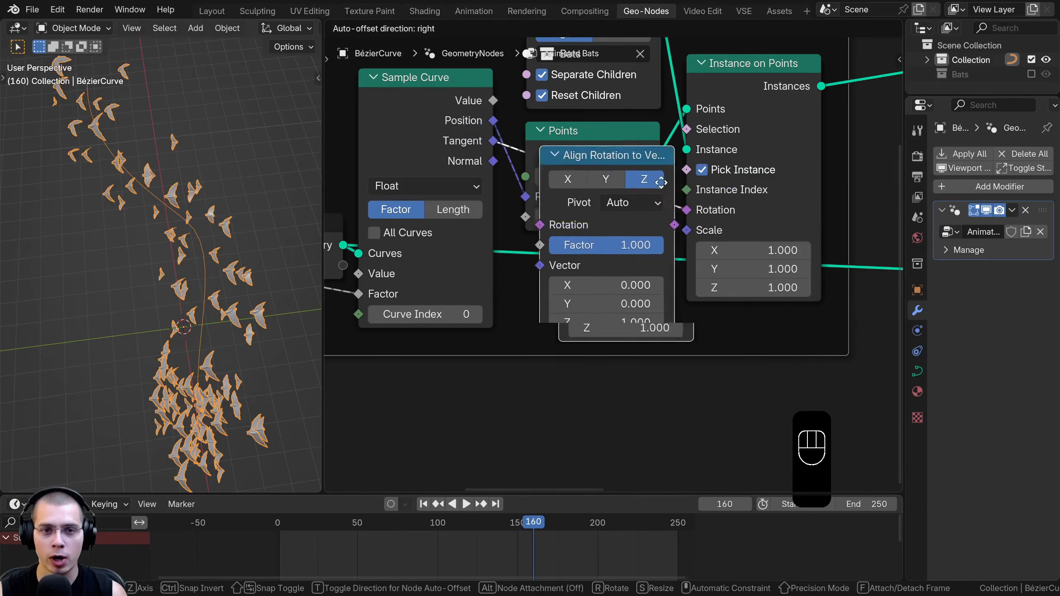
pyautogui.scroll(-2, 626, 209)
pyautogui.click(676, 239)
pyautogui.moveTo(688, 220); pyautogui.dragTo(598, 277)
# Space out the nodes in the Bats Along Curve frame, shift the Bats Distance frame clear of it, and widen the node editor
pyautogui.scroll(-1, 580, 138)
pyautogui.moveTo(581, 136); pyautogui.dragTo(568, 208, button='middle')
pyautogui.moveTo(579, 163); pyautogui.dragTo(612, 153)
pyautogui.moveTo(591, 242); pyautogui.dragTo(614, 243)
pyautogui.scroll(-4, 687, 231)
pyautogui.moveTo(687, 231); pyautogui.dragTo(418, 265, button='middle')
pyautogui.moveTo(615, 205); pyautogui.dragTo(667, 194)
pyautogui.scroll(-2, 710, 209)
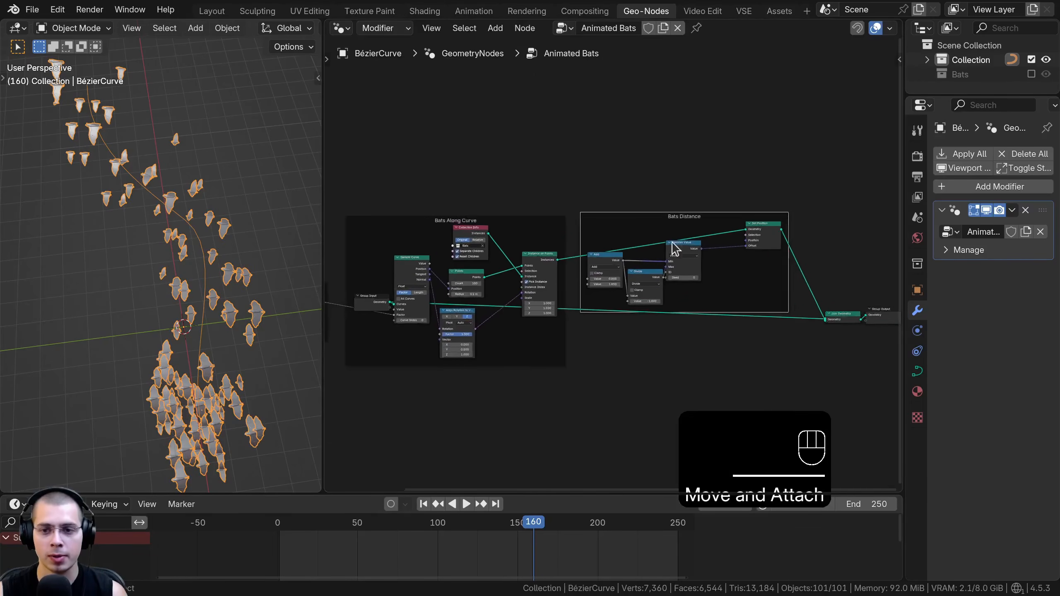
pyautogui.moveTo(903, 217); pyautogui.dragTo(979, 221)
pyautogui.moveTo(323, 289); pyautogui.dragTo(289, 301)
# Bring Align Rotation to Vector closer below the Points node and relink Tangent from its Rotation input to its Vector input
pyautogui.scroll(8, 340, 317)
pyautogui.press('a')
pyautogui.click(519, 221)
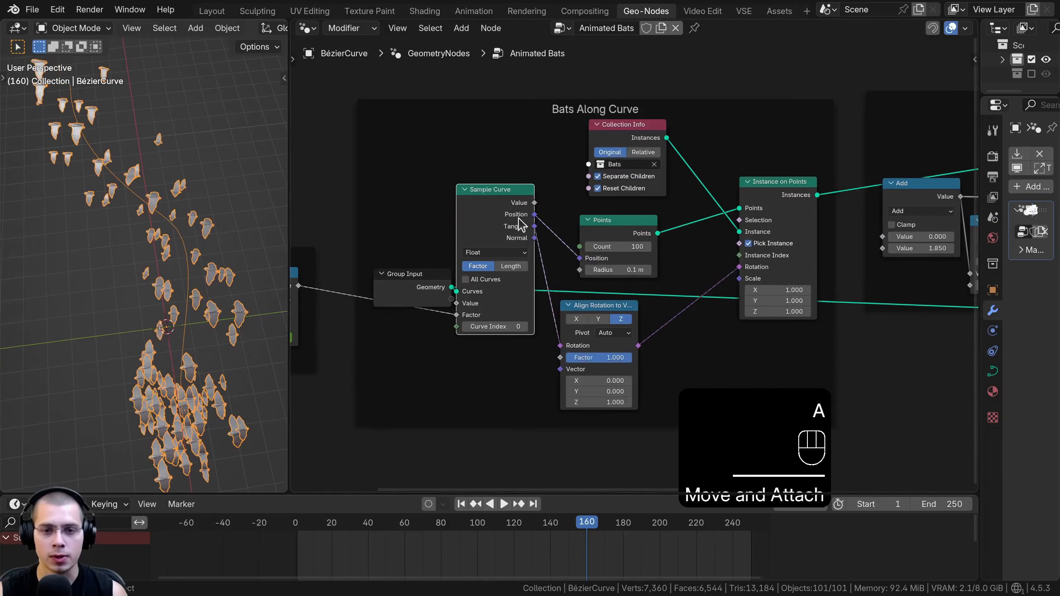
pyautogui.moveTo(593, 310); pyautogui.dragTo(611, 303)
pyautogui.moveTo(595, 283); pyautogui.dragTo(584, 235, button='middle')
pyautogui.scroll(2, 592, 254)
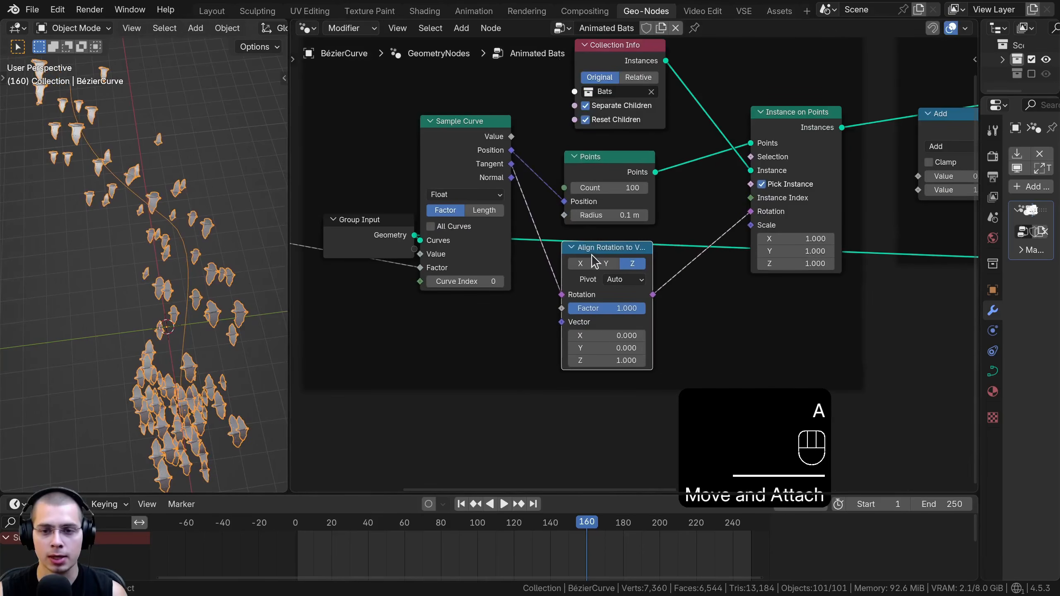
pyautogui.scroll(1, 580, 253)
pyautogui.moveTo(557, 288); pyautogui.dragTo(564, 326)
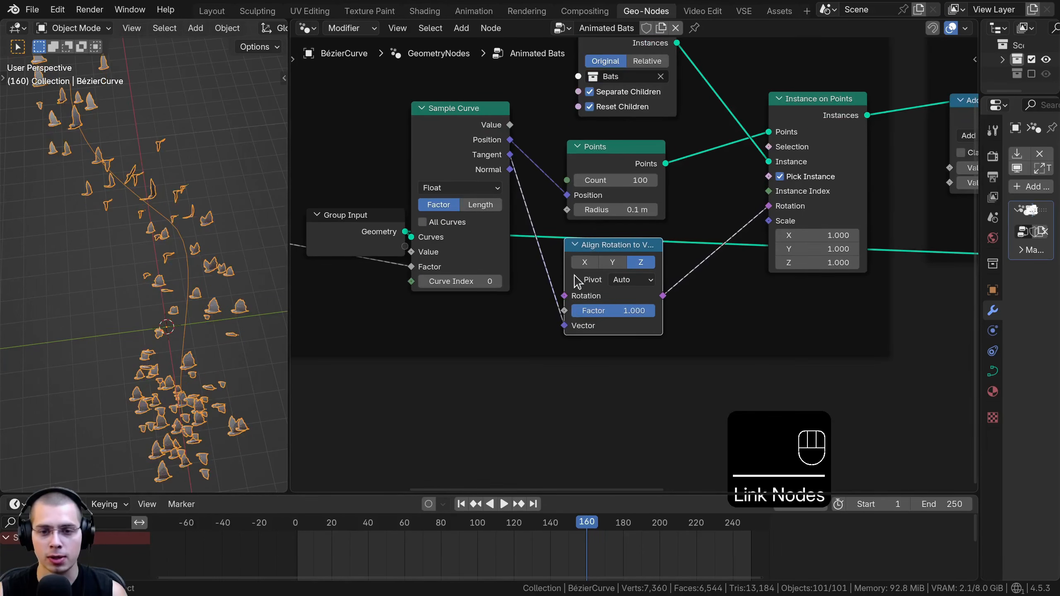
# Line up Align Rotation to Vector beneath the Points node and adjust the position of Instance on Points
pyautogui.click(594, 246)
pyautogui.moveTo(612, 280); pyautogui.dragTo(576, 291, button='middle')
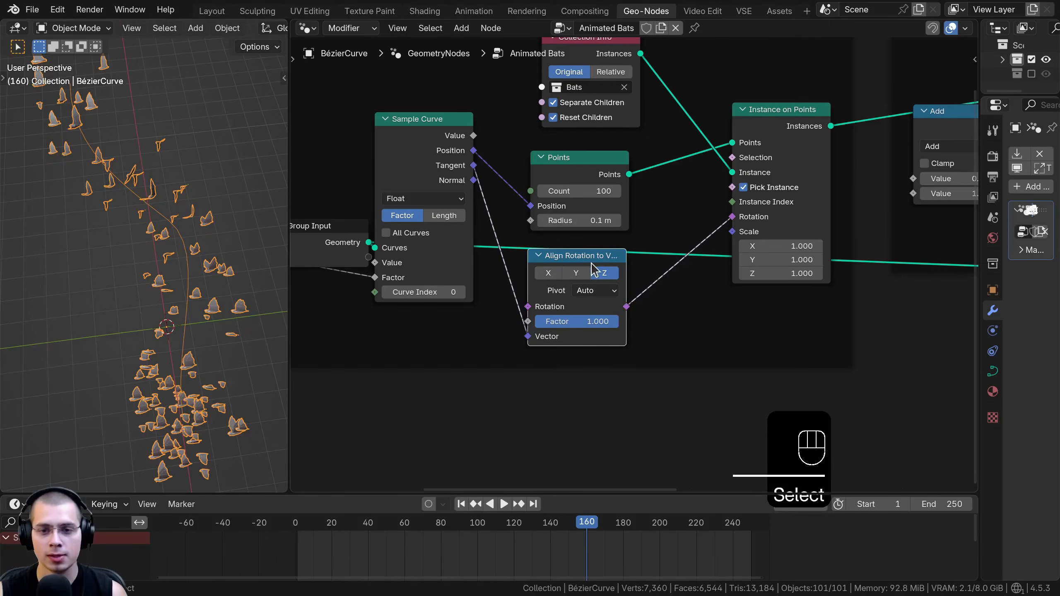
pyautogui.moveTo(592, 264); pyautogui.dragTo(590, 255)
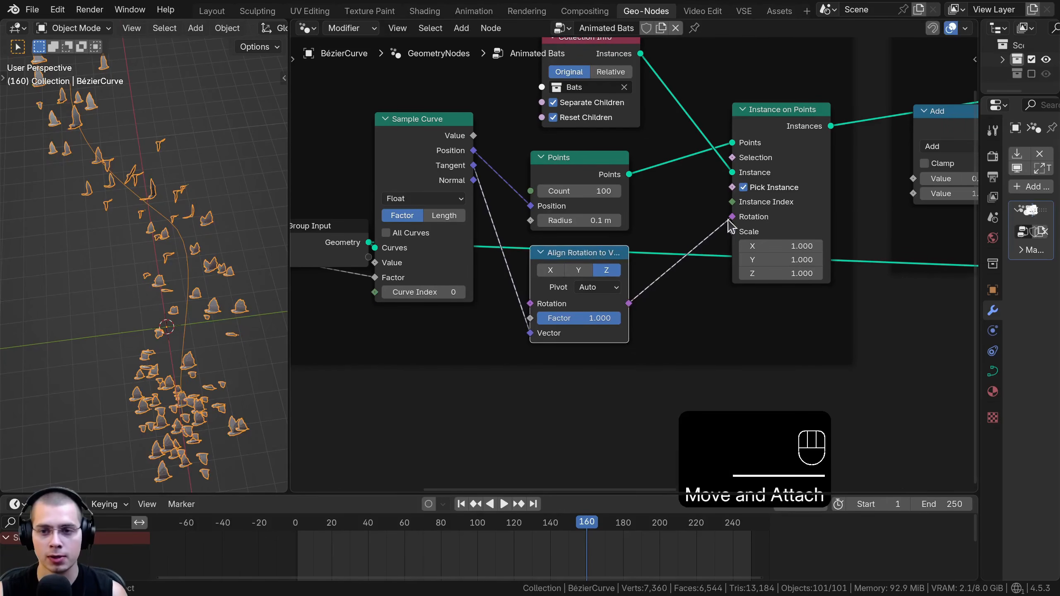
pyautogui.moveTo(766, 113); pyautogui.dragTo(759, 109)
pyautogui.moveTo(621, 289); pyautogui.dragTo(631, 291, button='middle')
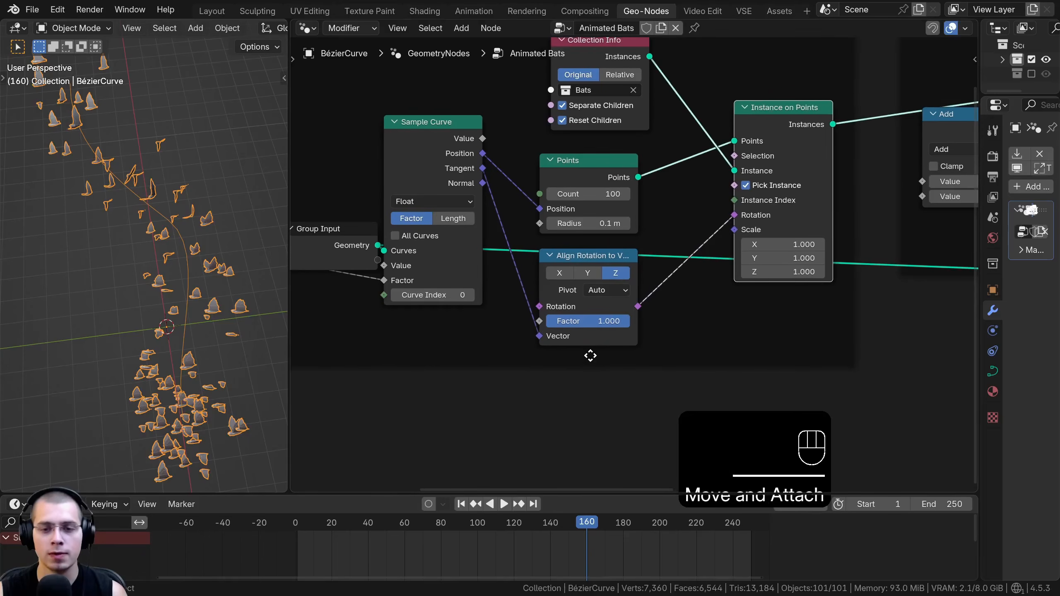
# Set the Align Rotation to Vector axis to X while playing the animation to check the bats' orientation
pyautogui.press('space')
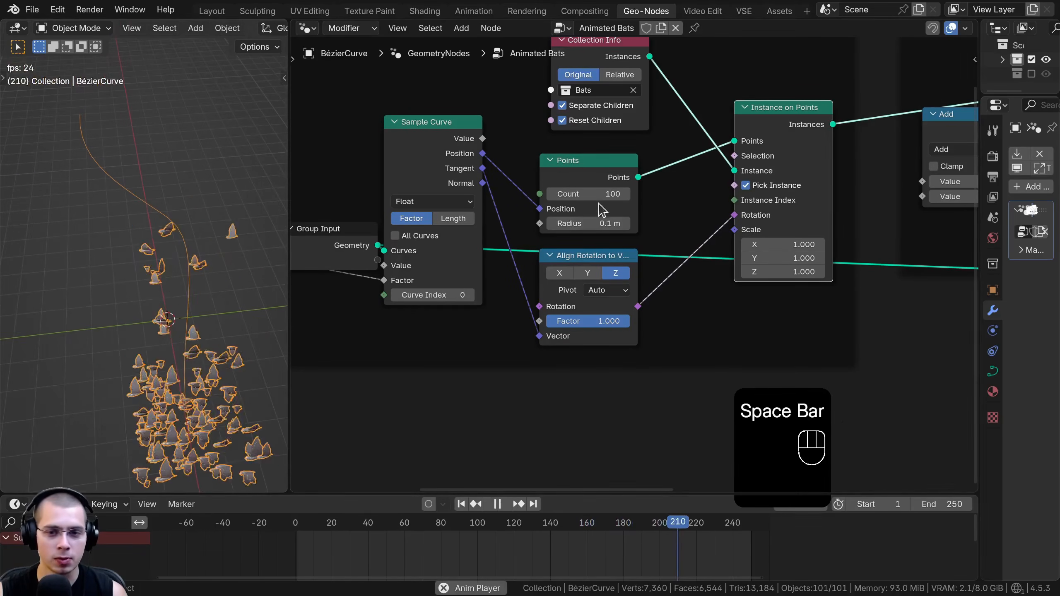
pyautogui.scroll(1, 574, 271)
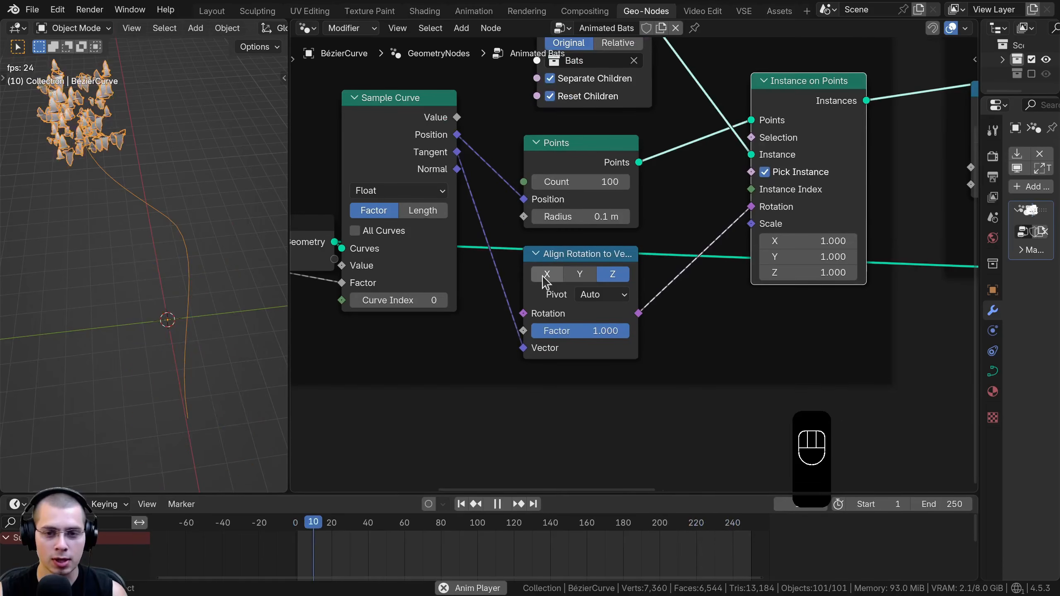
pyautogui.click(544, 277)
pyautogui.moveTo(229, 278); pyautogui.dragTo(169, 301, button='middle')
pyautogui.press('space')
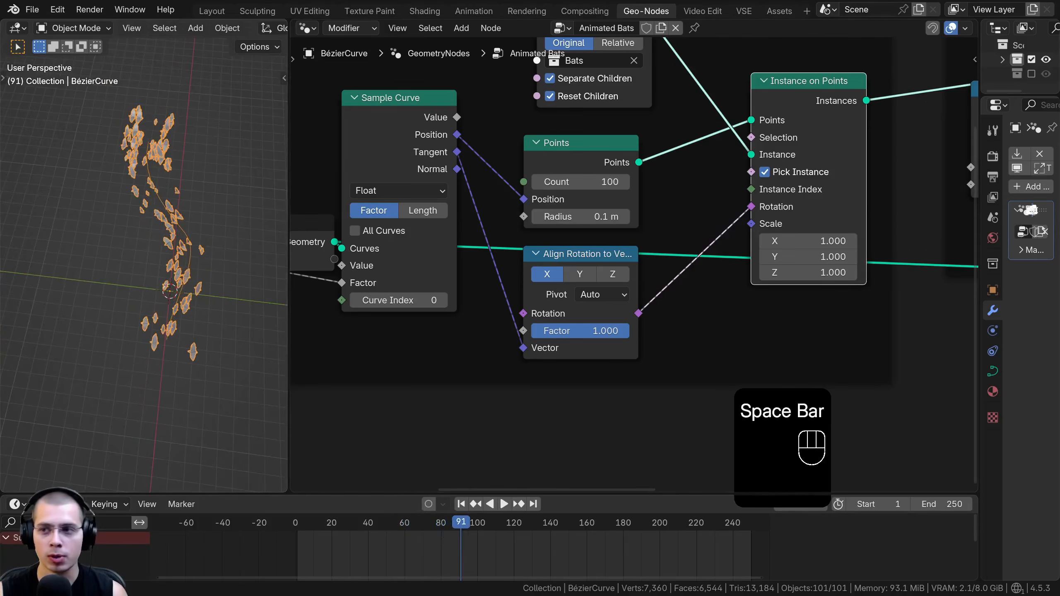
# Enlarge the outliner and properties area and re-enable the Bats collection in the view layer
pyautogui.moveTo(977, 72); pyautogui.dragTo(785, 73)
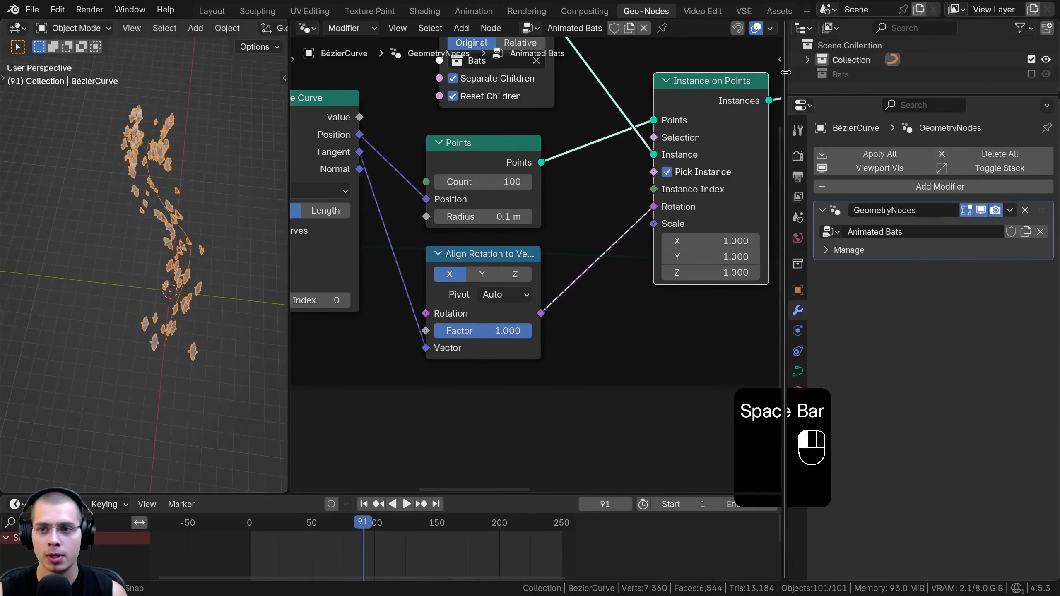
pyautogui.moveTo(834, 175); pyautogui.dragTo(834, 212)
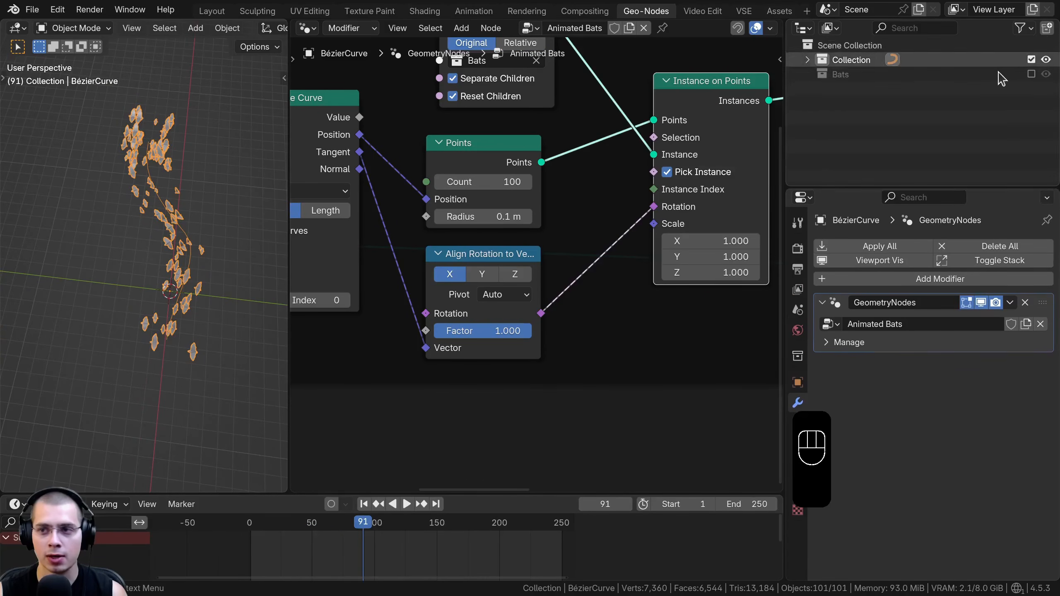
pyautogui.click(1030, 76)
pyautogui.scroll(-2, 213, 256)
# Select the Bézier curve and move it along the Y axis, away from the original bats
pyautogui.hotkey('alt', 'a')
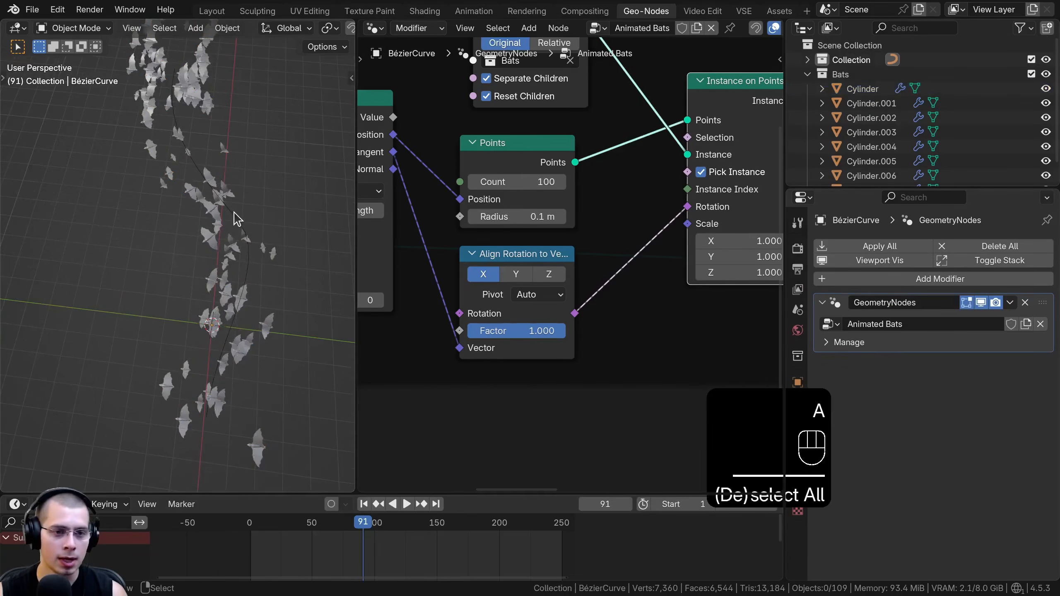
pyautogui.rightClick(230, 214)
pyautogui.keyDown('shift'); pyautogui.moveTo(230, 213); pyautogui.dragTo(177, 213, button='middle'); pyautogui.keyUp('shift')
pyautogui.press('g')
pyautogui.press('y')
pyautogui.click(260, 225)
pyautogui.moveTo(202, 247); pyautogui.dragTo(228, 253, button='middle')
pyautogui.scroll(4, 228, 252)
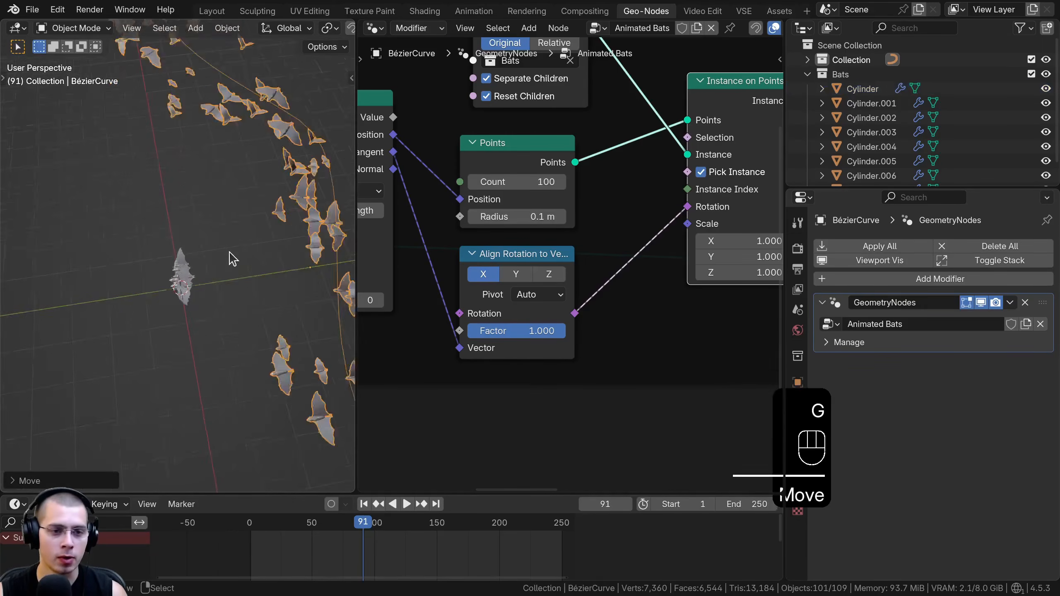
# Box-select all the original bats and rotate them about the global Z axis so their wings spread along Y
pyautogui.press('a')
pyautogui.moveTo(220, 194); pyautogui.dragTo(138, 328)
pyautogui.moveTo(156, 309); pyautogui.dragTo(199, 260, button='middle')
pyautogui.press('g')
pyautogui.rightClick(245, 196)
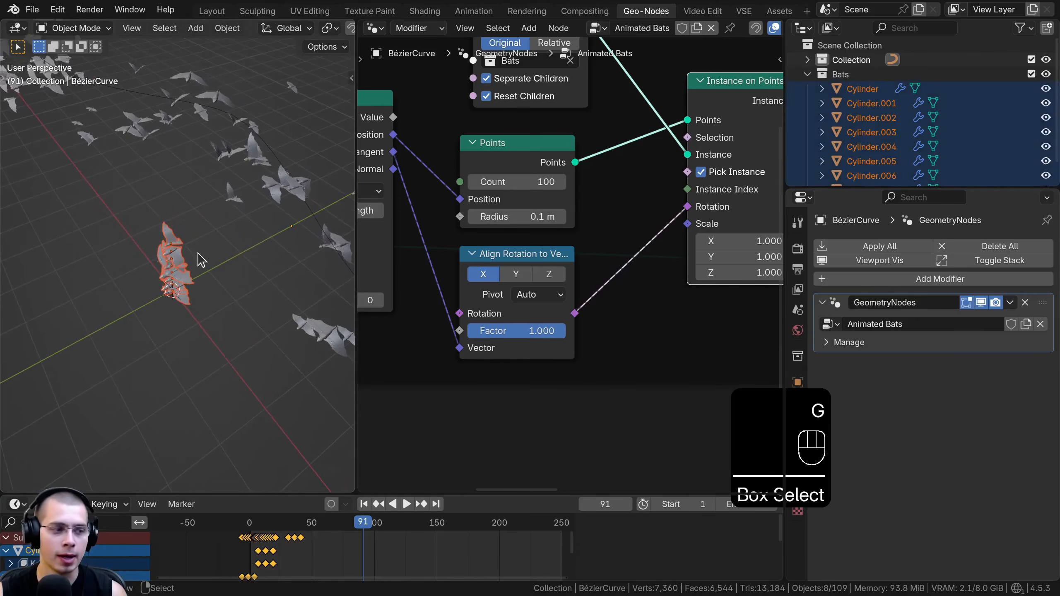
pyautogui.press('r')
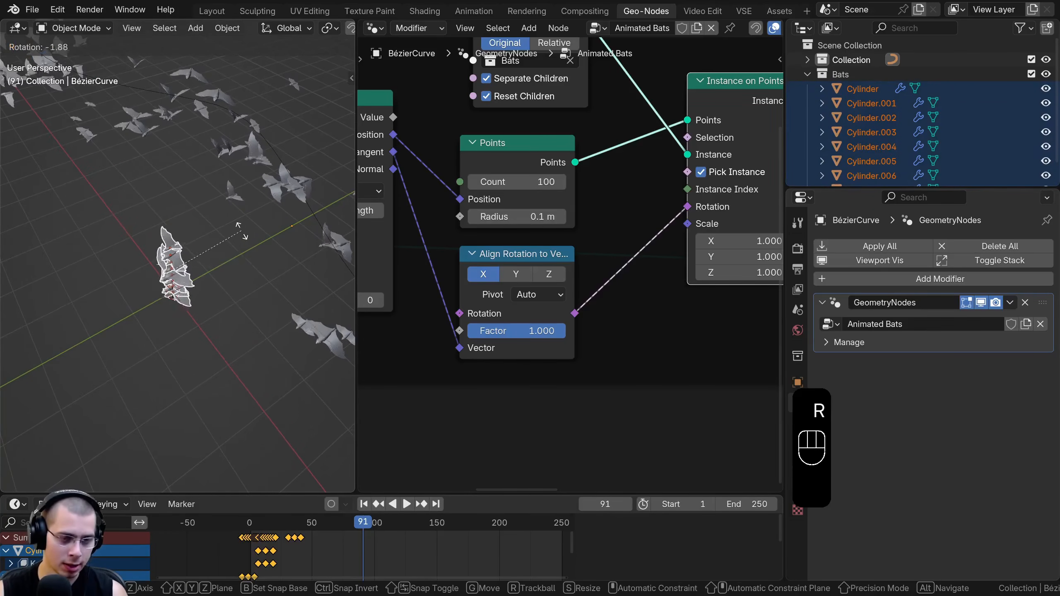
pyautogui.press('z')
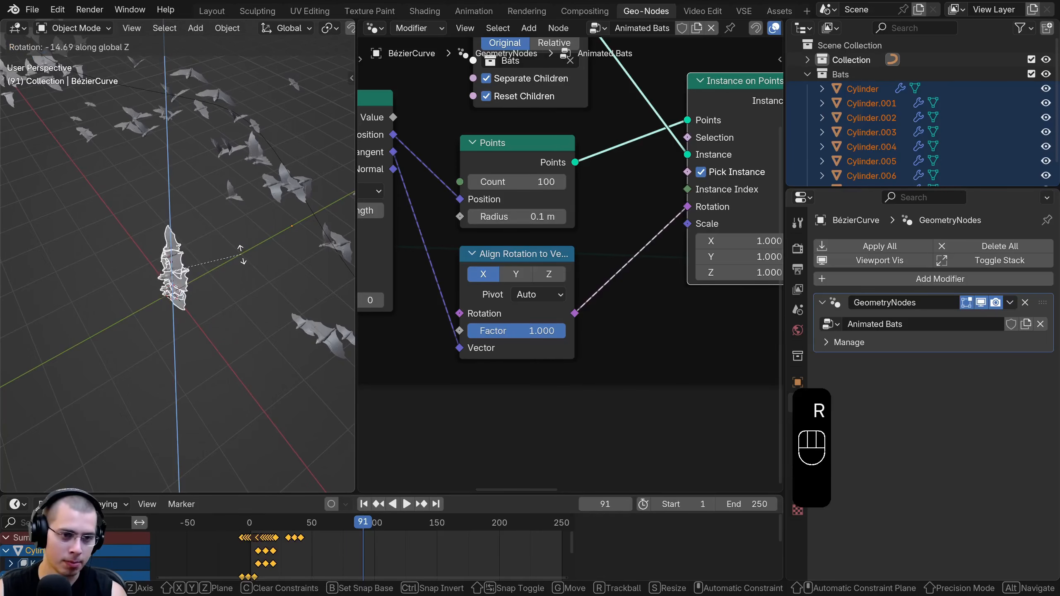
pyautogui.click(241, 253)
pyautogui.moveTo(241, 254); pyautogui.dragTo(207, 234, button='middle')
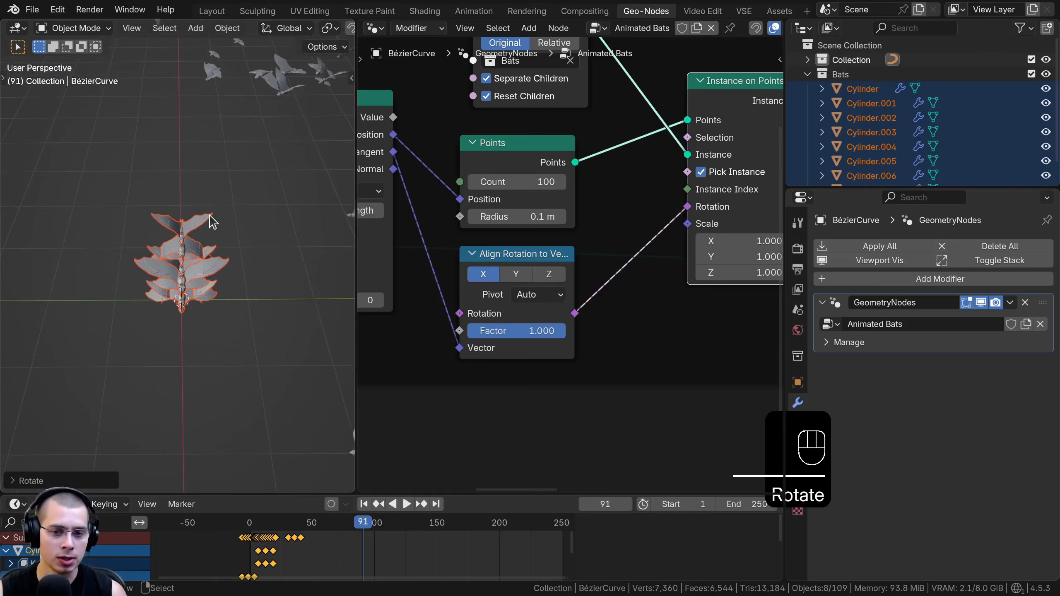
# Apply the rotation of the selected bats
pyautogui.hotkey('ctrl', 'a')
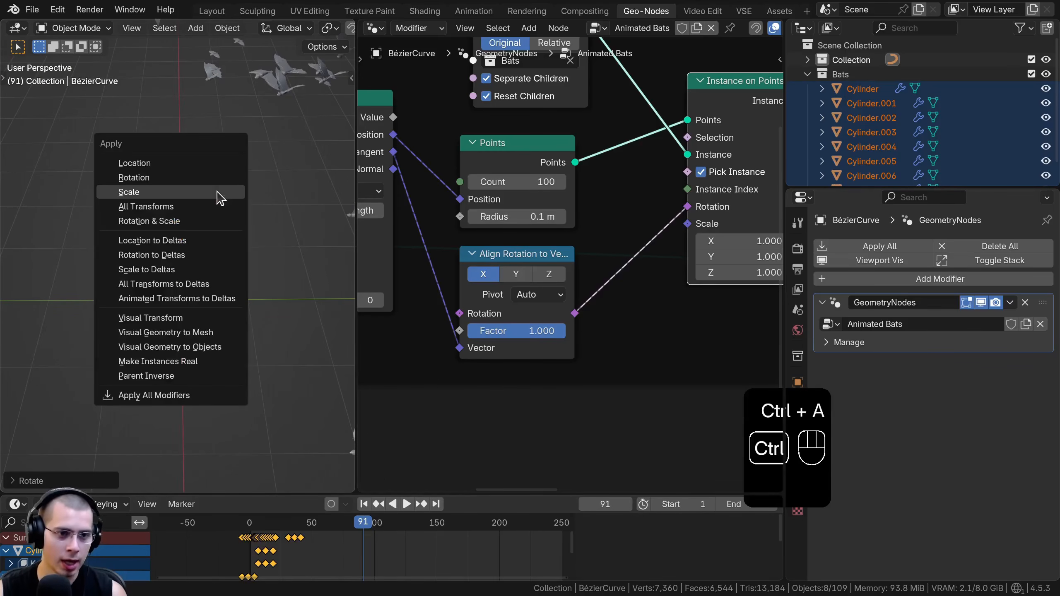
pyautogui.click(175, 183)
pyautogui.scroll(6, 71, 301)
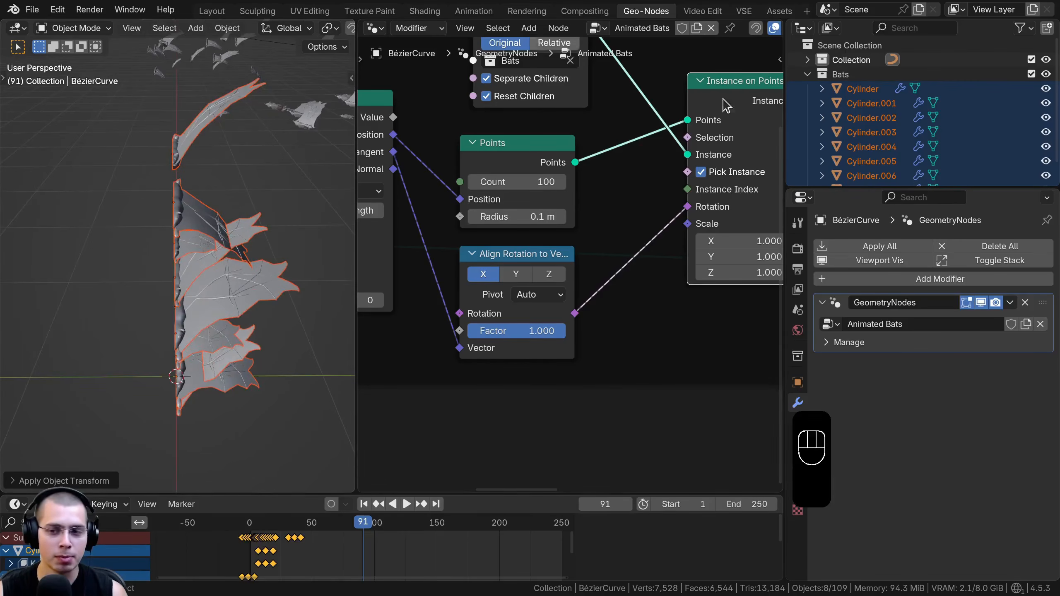
# Switch the Mirror modifier's axis from X to Y on all the selected bats at once
pyautogui.moveTo(836, 188); pyautogui.dragTo(836, 108)
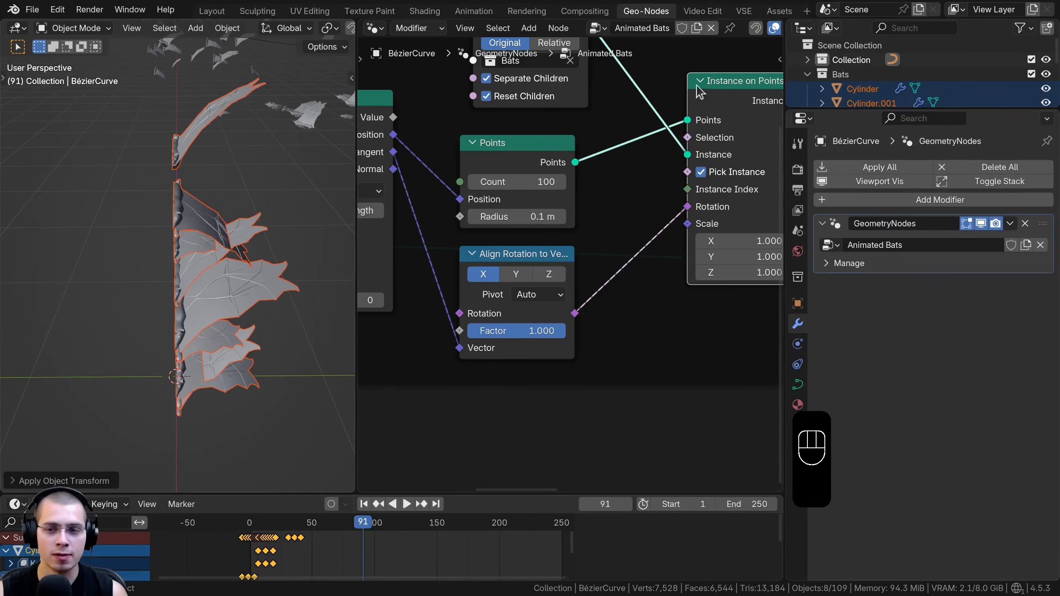
pyautogui.keyDown('shift'); pyautogui.click(187, 151); pyautogui.keyUp('shift')
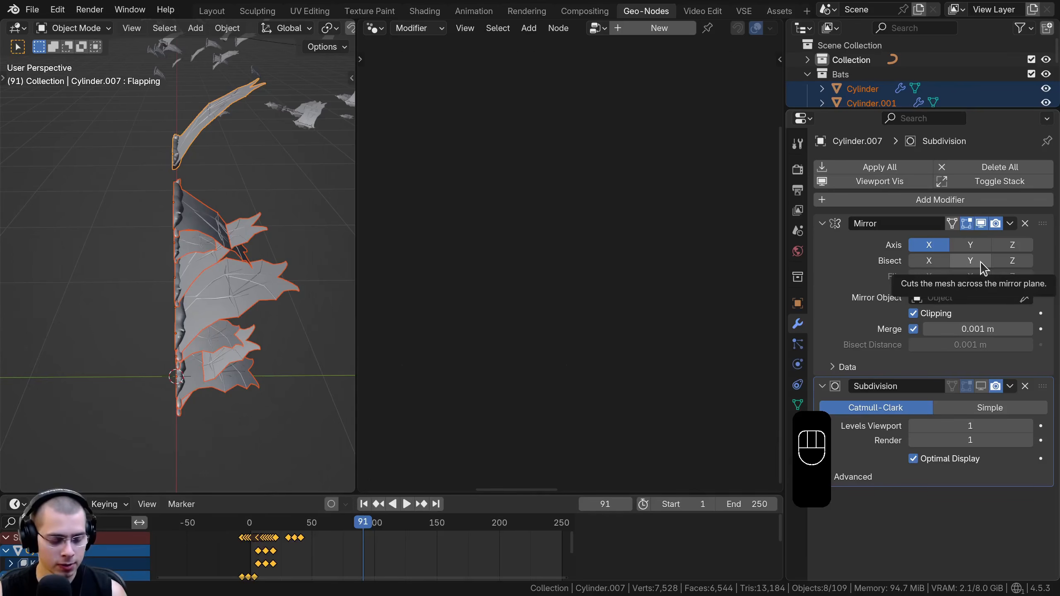
pyautogui.keyDown('alt'); pyautogui.click(921, 248); pyautogui.keyUp('alt')
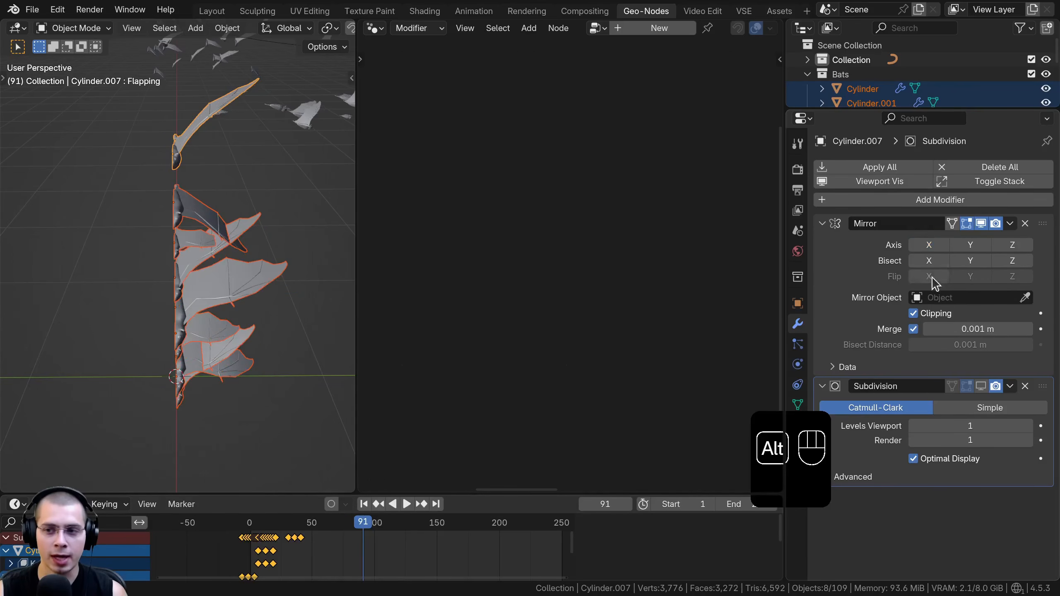
pyautogui.keyDown('alt'); pyautogui.click(960, 246); pyautogui.keyUp('alt')
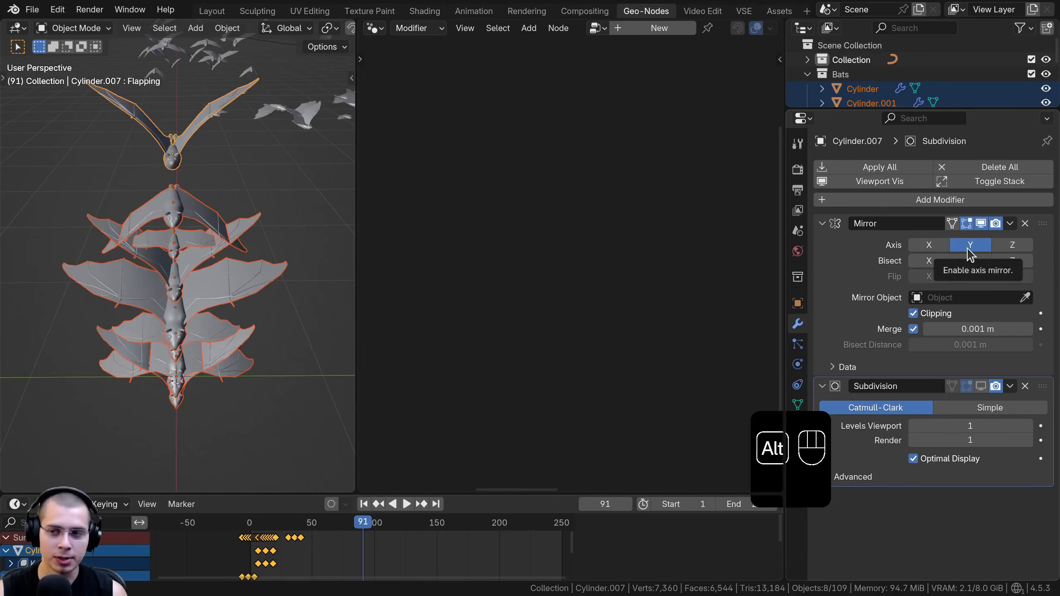
# Reselect the original bats to inspect them, clear the selection and play the animation to check the flock's flight direction
pyautogui.click(176, 149)
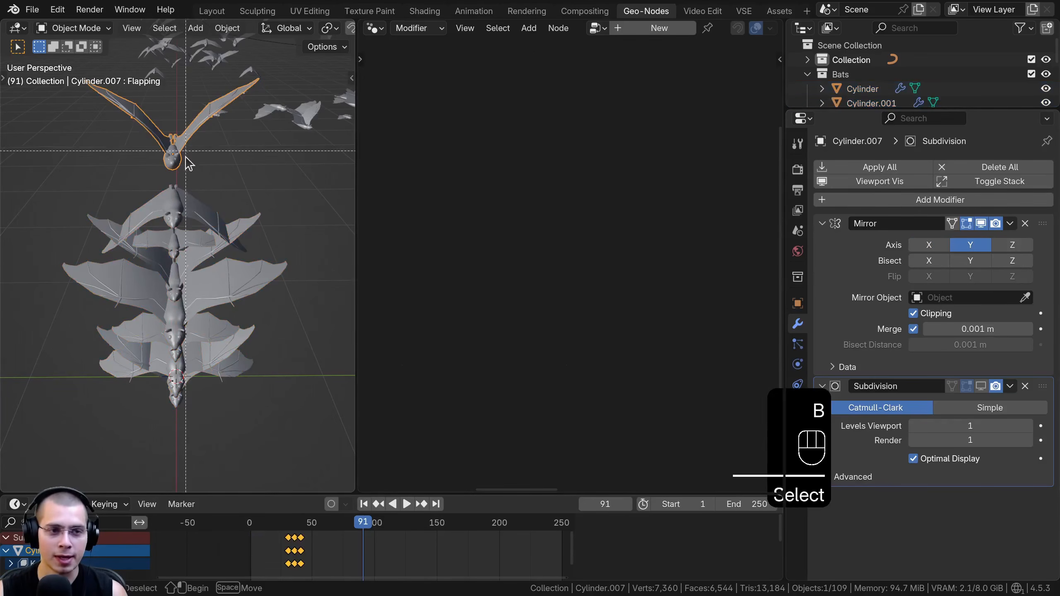
pyautogui.moveTo(186, 151); pyautogui.dragTo(160, 211)
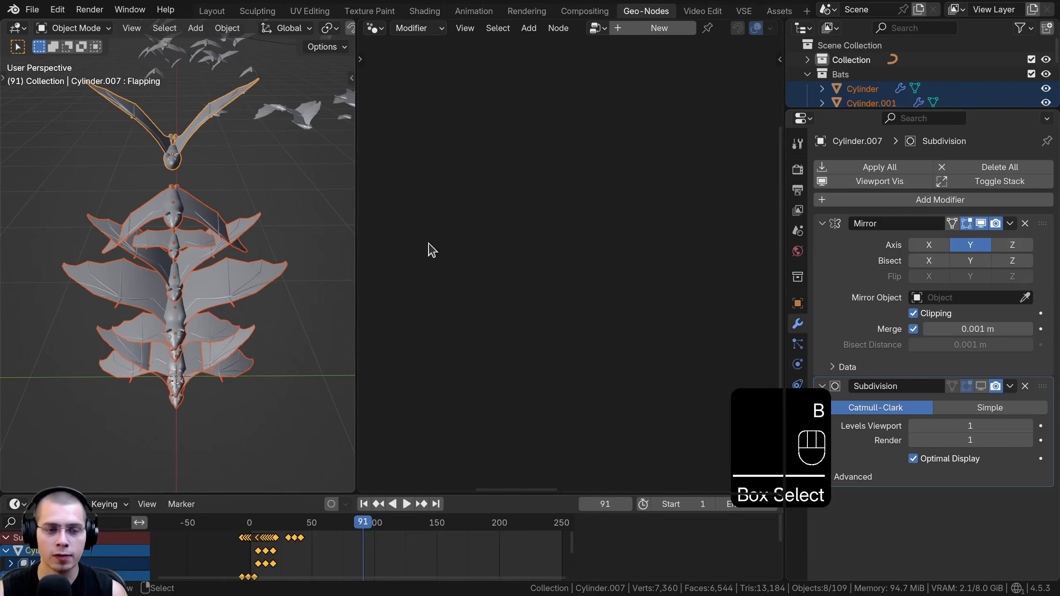
pyautogui.scroll(-5, 267, 280)
pyautogui.moveTo(225, 275); pyautogui.dragTo(198, 305, button='middle')
pyautogui.press('space')
pyautogui.hotkey('alt', 'a')
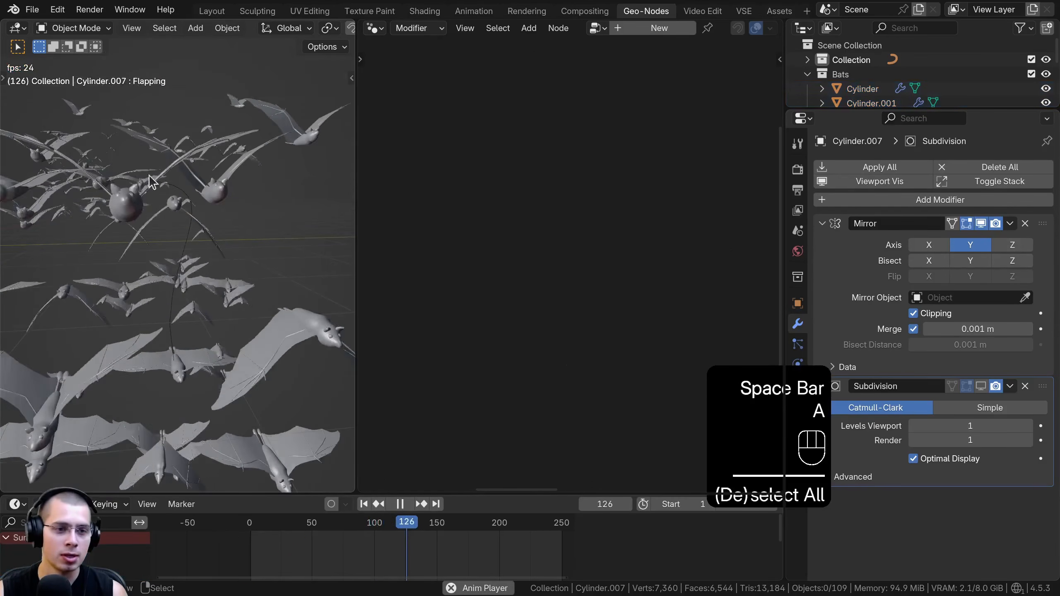
# Select the Bézier curve with its instanced bats, exclude the original Bats collection from the view layer and widen the node editor
pyautogui.click(194, 274)
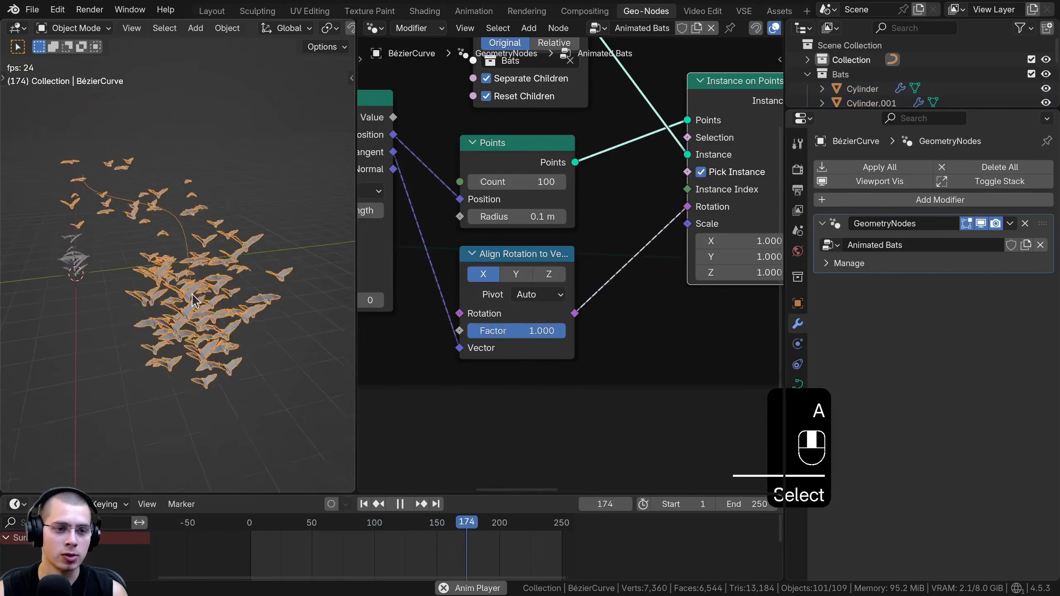
pyautogui.click(1032, 75)
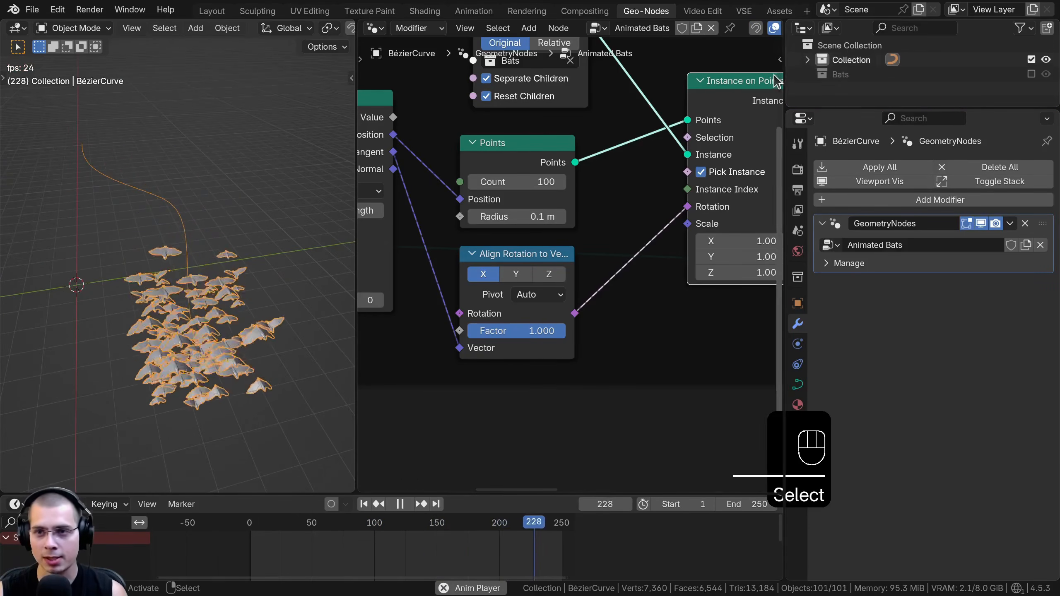
pyautogui.moveTo(785, 80); pyautogui.dragTo(1001, 79)
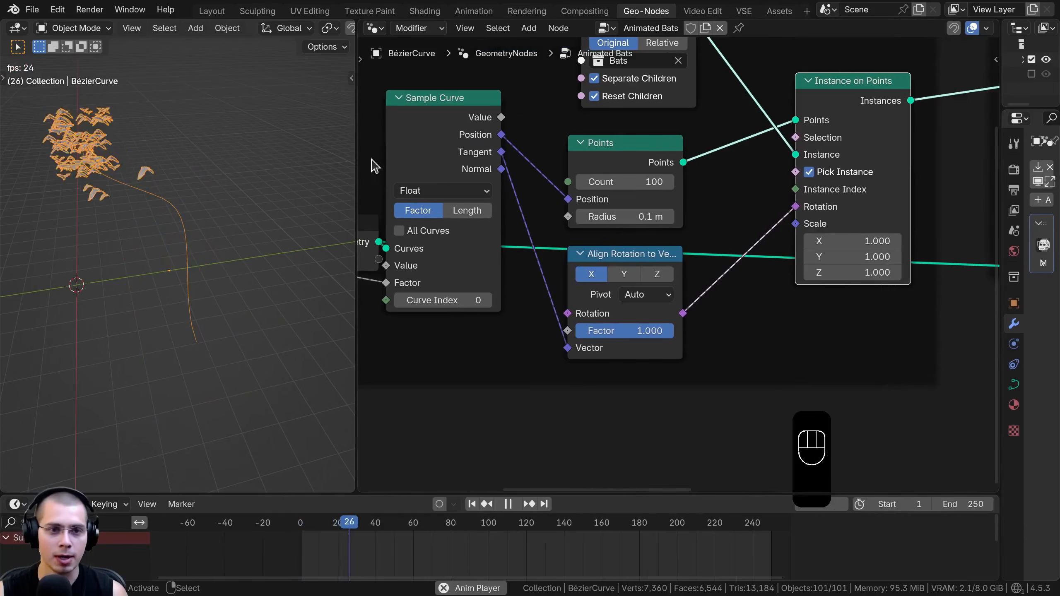
pyautogui.moveTo(356, 171); pyautogui.dragTo(372, 173)
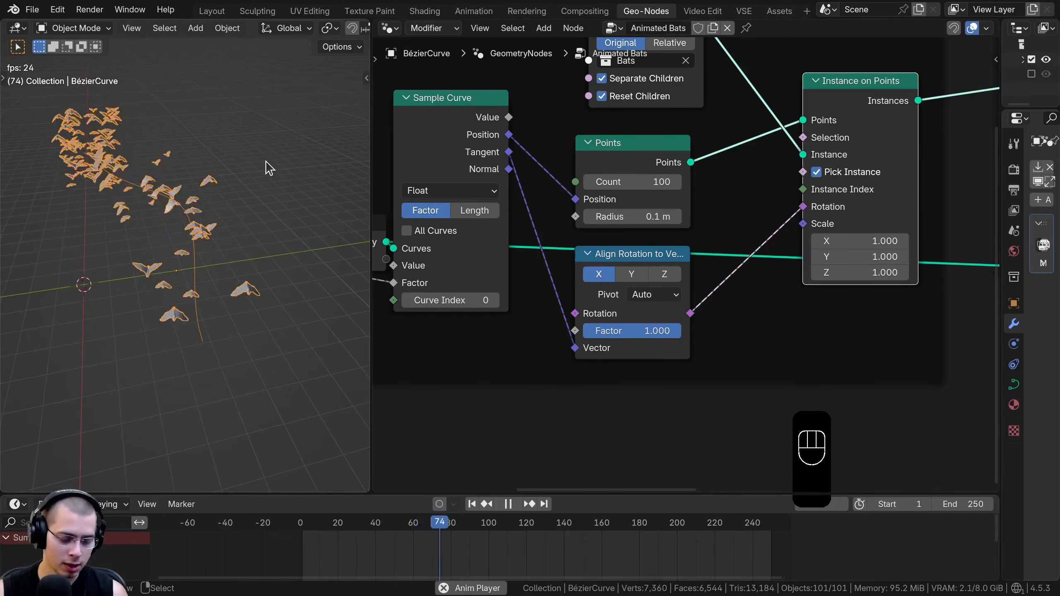
# Maximize the 3D viewport and extend the Bézier curve by extruding its end point, rotating and moving it to bend the flight path
pyautogui.hotkey('ctrl', 'space')
pyautogui.moveTo(270, 167); pyautogui.dragTo(551, 261, button='middle')
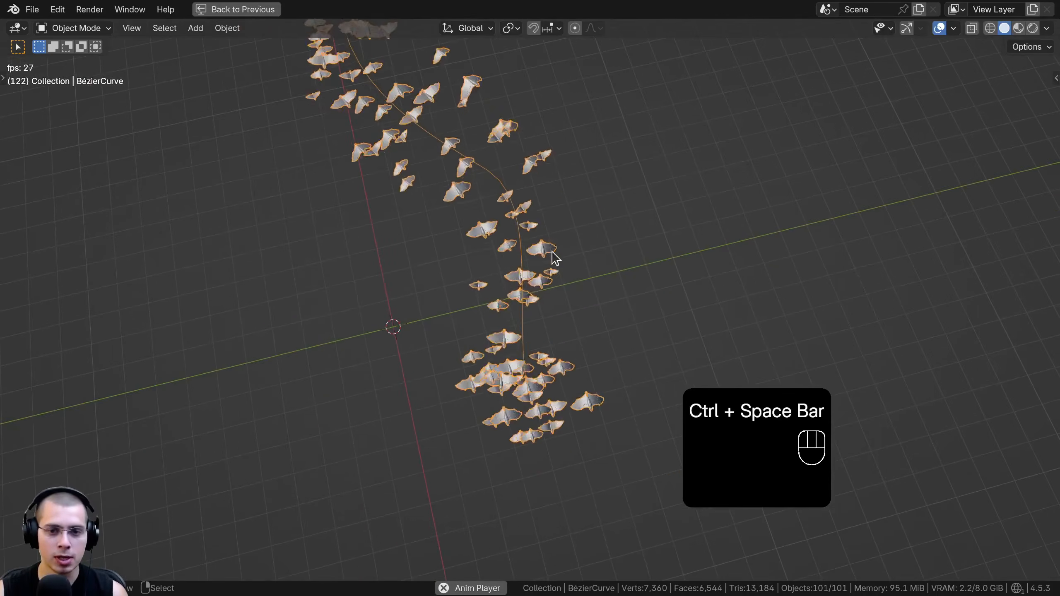
pyautogui.press('Tab')
pyautogui.click(533, 395)
pyautogui.keyDown('shift'); pyautogui.moveTo(533, 394); pyautogui.dragTo(491, 411, button='middle'); pyautogui.keyUp('shift')
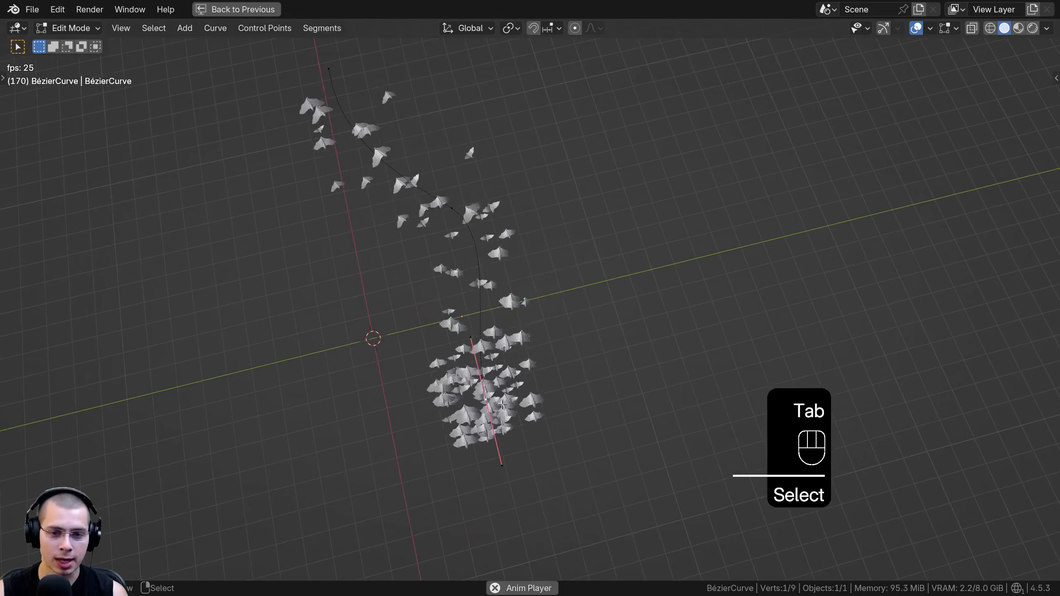
pyautogui.press('e')
pyautogui.press('r')
pyautogui.press('g')
pyautogui.click(695, 376)
pyautogui.keyDown('shift'); pyautogui.moveTo(697, 371); pyautogui.dragTo(559, 206, button='middle'); pyautogui.keyUp('shift')
pyautogui.press('g')
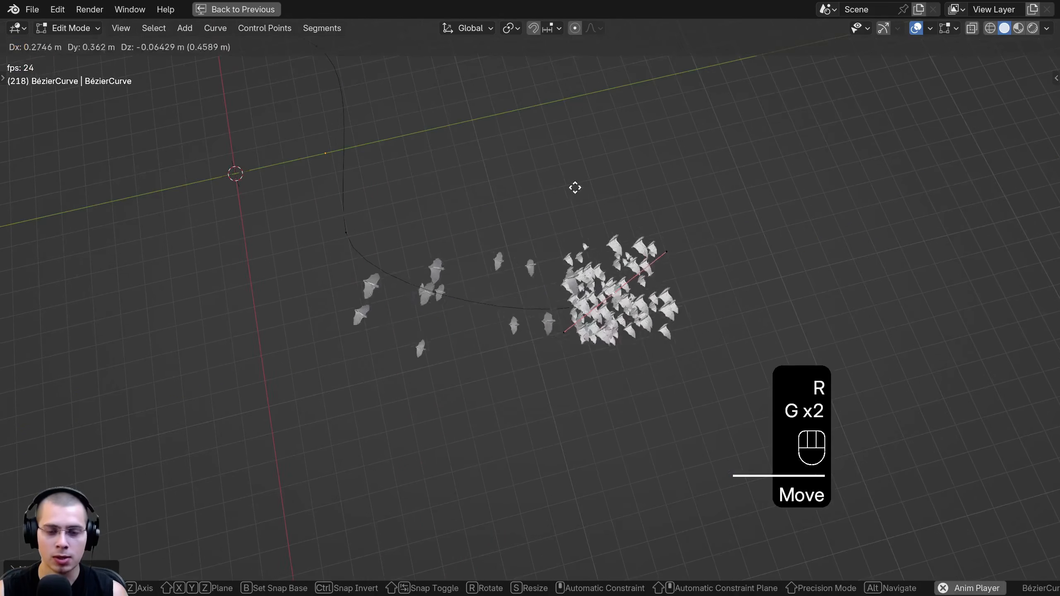
pyautogui.click(624, 234)
# Scale the curve's new end point to adjust its handles and return to Object Mode
pyautogui.press('Tab')
pyautogui.moveTo(632, 255); pyautogui.dragTo(706, 263, button='middle')
pyautogui.press('Tab')
pyautogui.press('s')
pyautogui.click(824, 240)
pyautogui.press('Tab')
# Examine the playing animation from several angles to check how the bats follow the extended curve, restoring the normal editor layout
pyautogui.moveTo(814, 238); pyautogui.dragTo(564, 213, button='middle')
pyautogui.keyDown('shift'); pyautogui.moveTo(564, 213); pyautogui.dragTo(599, 275, button='middle'); pyautogui.keyUp('shift')
pyautogui.scroll(3, 626, 255)
pyautogui.moveTo(650, 233); pyautogui.dragTo(785, 167, button='middle')
pyautogui.keyDown('shift'); pyautogui.moveTo(785, 167); pyautogui.dragTo(710, 188, button='middle'); pyautogui.keyUp('shift')
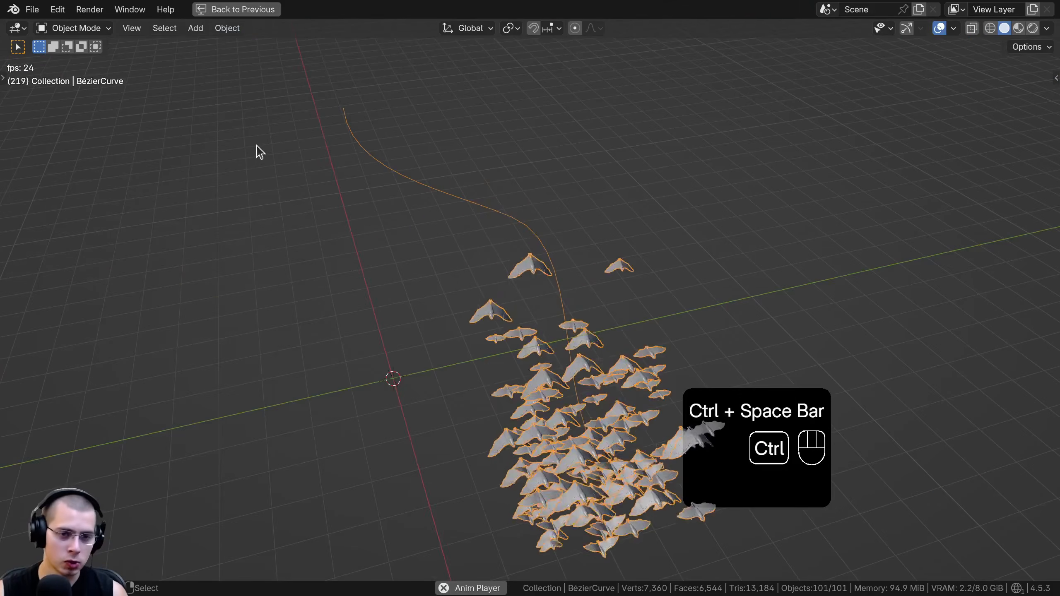
pyautogui.hotkey('ctrl', 'space')
pyautogui.keyDown('shift'); pyautogui.moveTo(248, 154); pyautogui.dragTo(183, 95, button='middle'); pyautogui.keyUp('shift')
pyautogui.hotkey('ctrl', 'space')
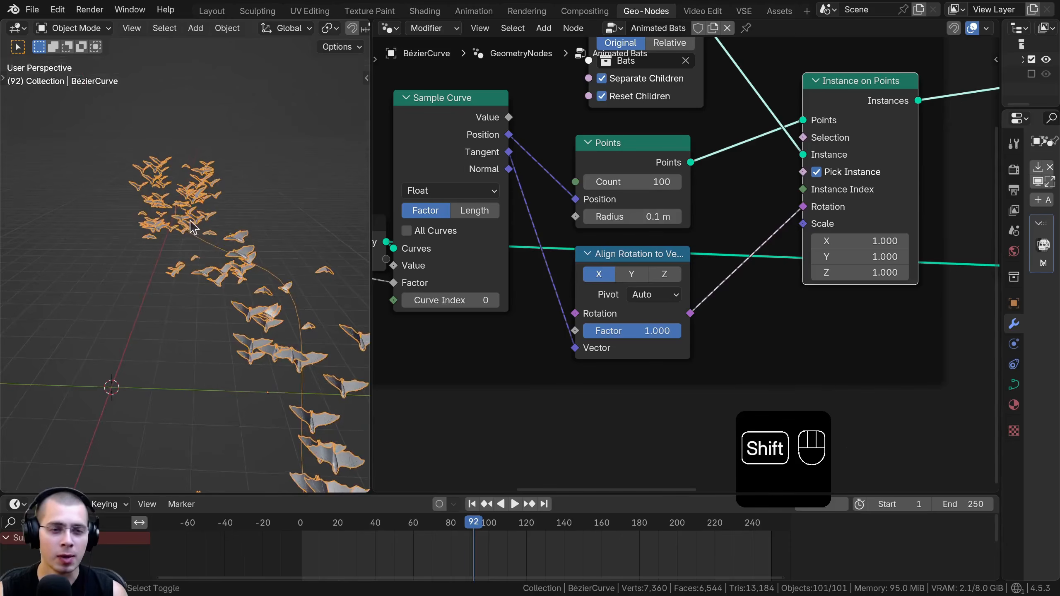
pyautogui.keyDown('shift'); pyautogui.moveTo(158, 188); pyautogui.dragTo(172, 213, button='middle'); pyautogui.keyUp('shift')
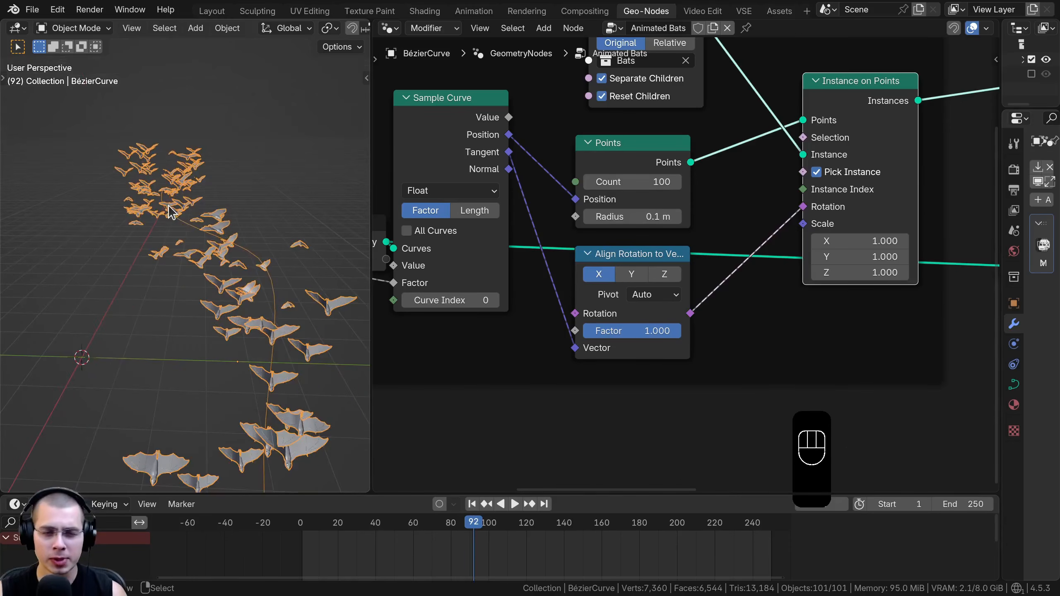
pyautogui.scroll(-2, 725, 213)
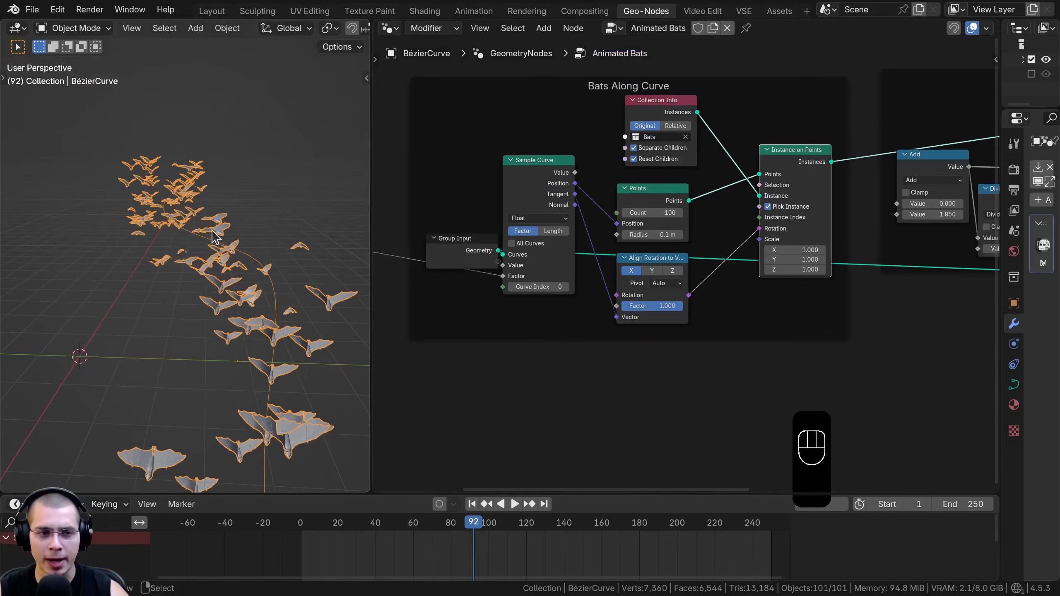
pyautogui.moveTo(215, 236); pyautogui.dragTo(201, 244, button='middle')
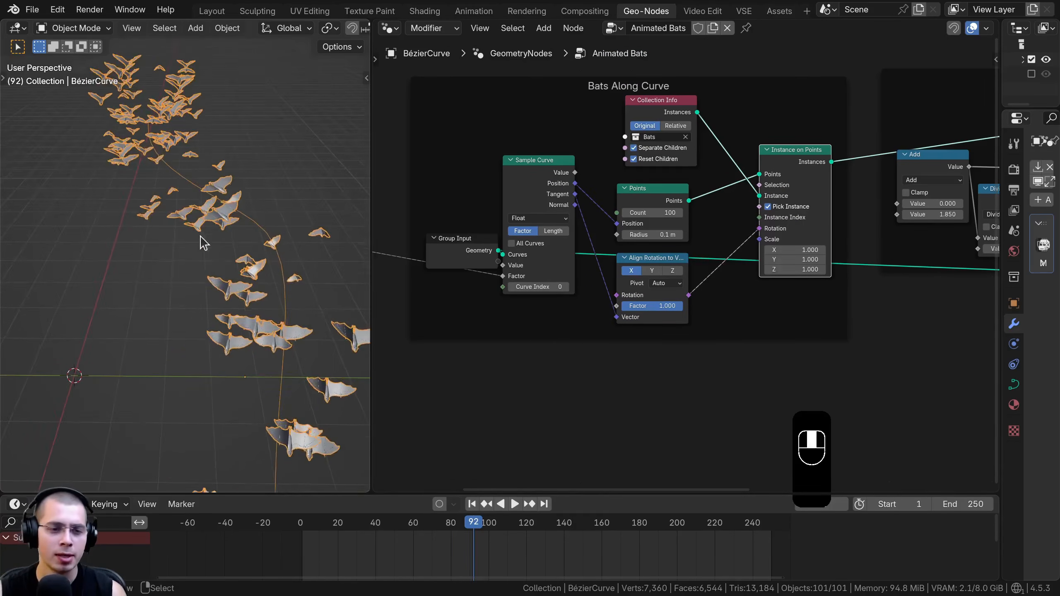
pyautogui.press('space')
pyautogui.moveTo(207, 193); pyautogui.dragTo(180, 150, button='middle')
pyautogui.press('space')
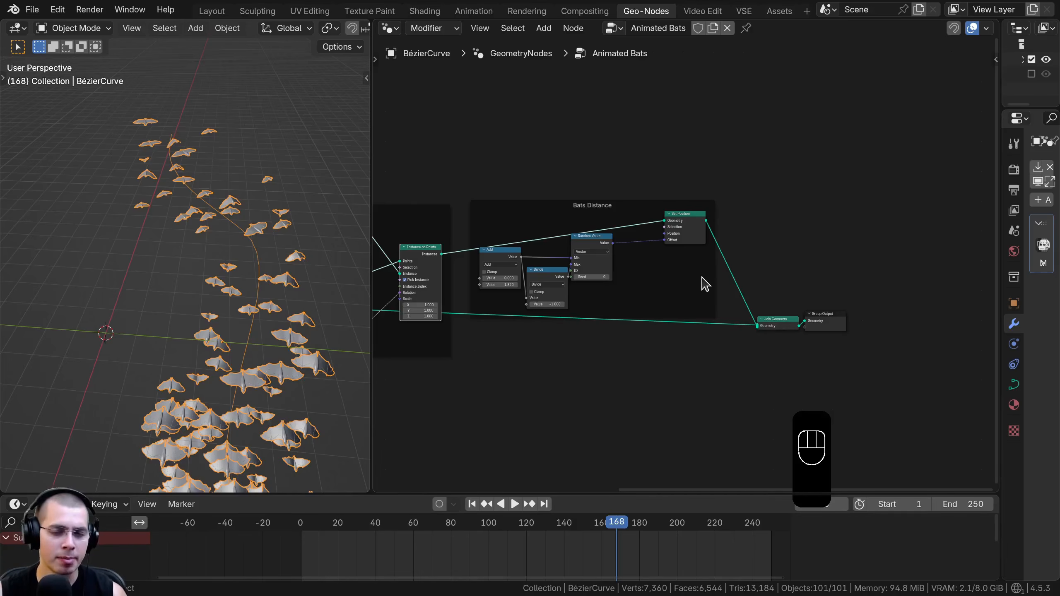
# Move the Join Geometry and Group Output nodes further away from the Bats Distance frame to make room for more nodes
pyautogui.moveTo(745, 274); pyautogui.dragTo(736, 271, button='middle')
pyautogui.moveTo(731, 191); pyautogui.dragTo(835, 376)
pyautogui.scroll(4, 741, 334)
pyautogui.press('g')
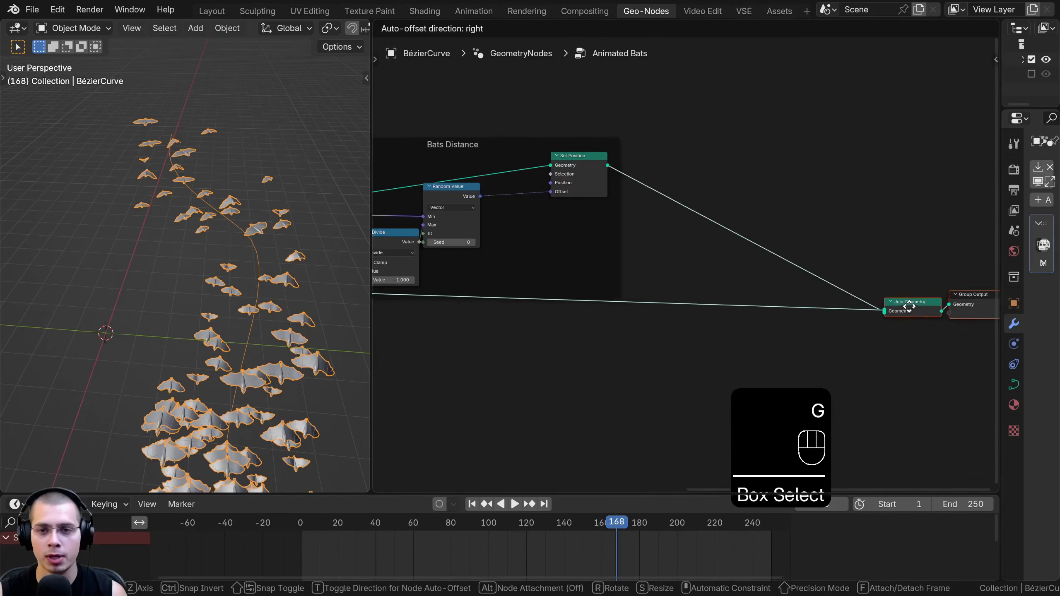
pyautogui.click(929, 307)
pyautogui.moveTo(879, 298); pyautogui.dragTo(693, 325, button='middle')
pyautogui.press('g')
pyautogui.click(764, 321)
pyautogui.moveTo(643, 237); pyautogui.dragTo(700, 248, button='middle')
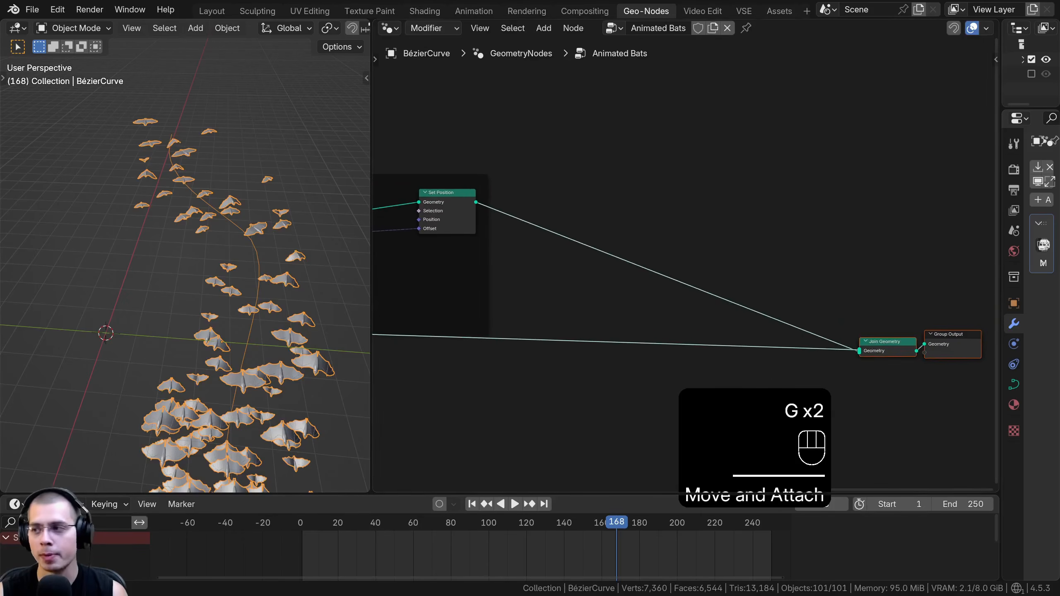
# Add a Set Position node and insert it between the Bats Distance frame's output and Join Geometry
pyautogui.hotkey('shift', 'a')
pyautogui.write('set')
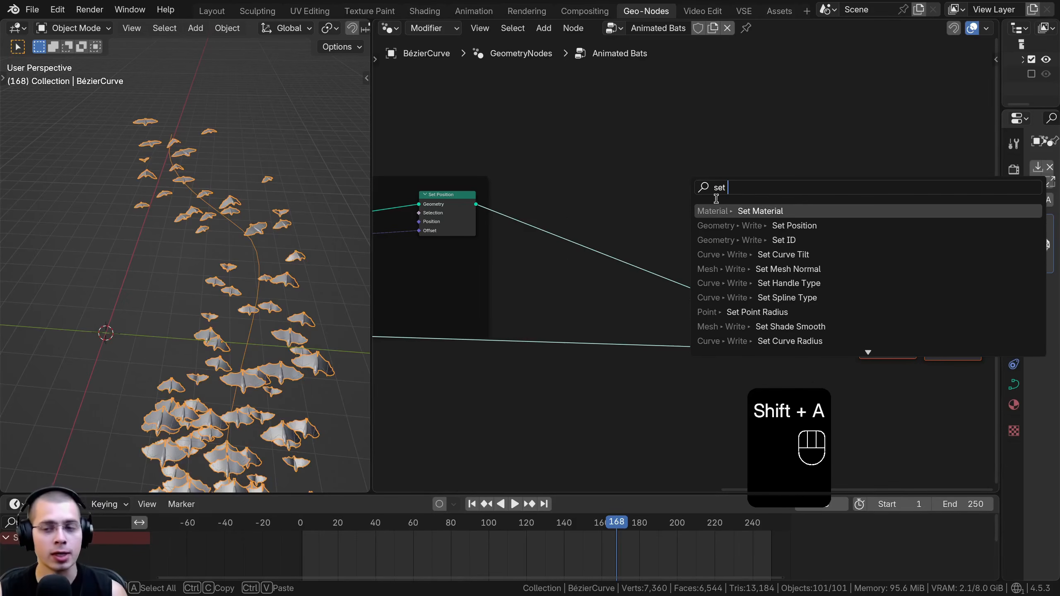
pyautogui.press('Down')
pyautogui.press('Return')
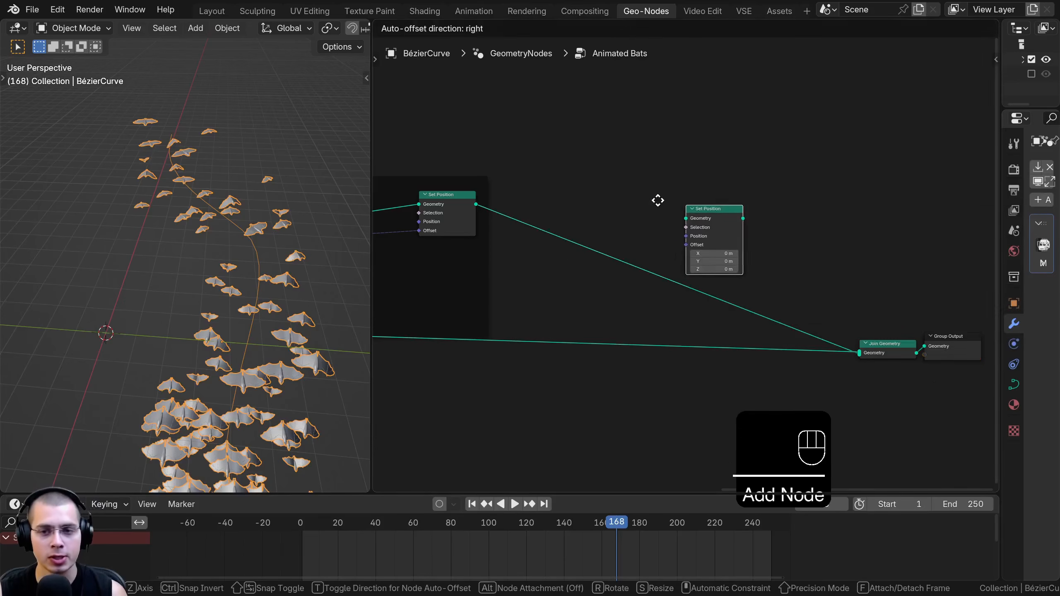
pyautogui.click(712, 179)
pyautogui.scroll(4, 457, 192)
pyautogui.moveTo(461, 206); pyautogui.dragTo(533, 219, button='middle')
pyautogui.press('g')
pyautogui.click(772, 260)
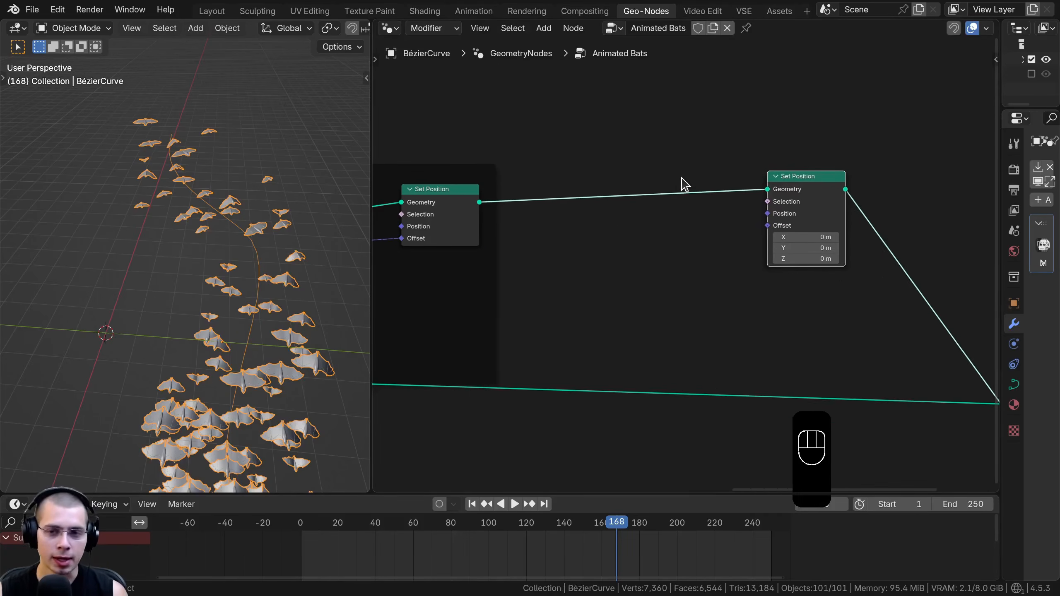
# Add a Noise Texture node beside the new Set Position node and set its dimensions to 4D
pyautogui.hotkey('shift', 'a')
pyautogui.write('nois')
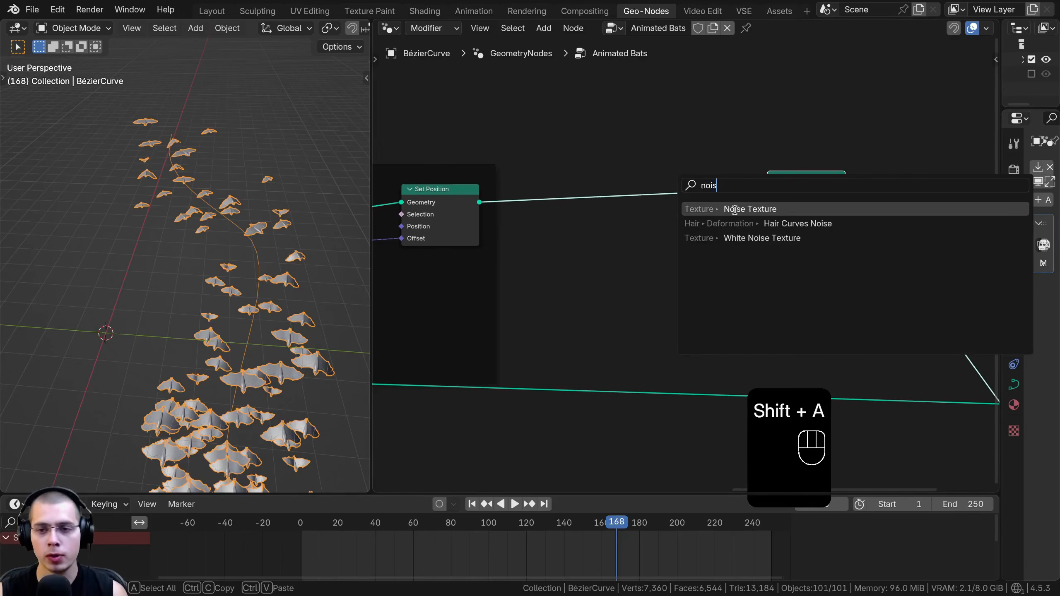
pyautogui.click(735, 208)
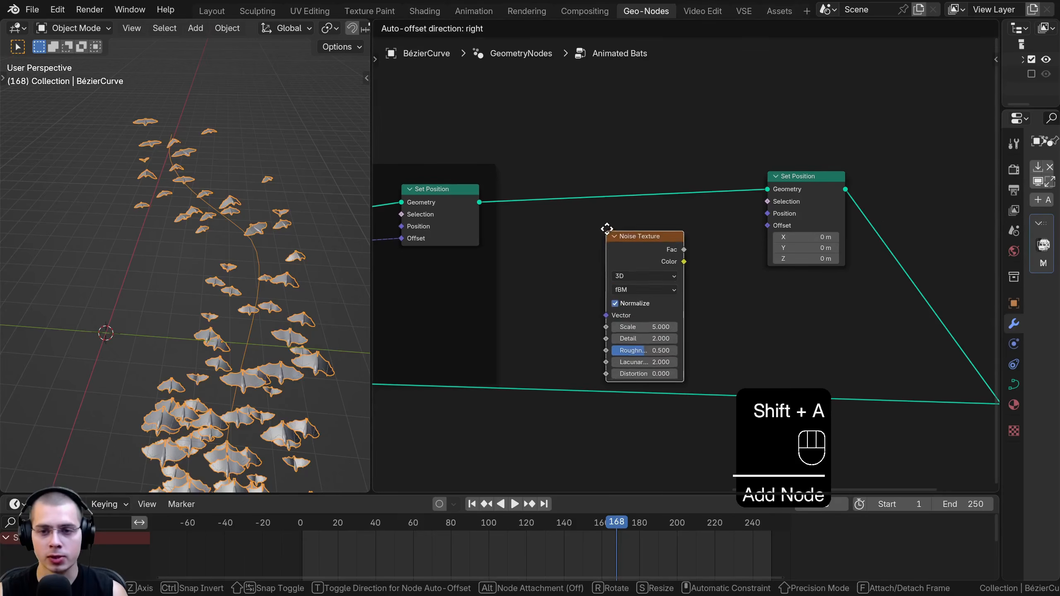
pyautogui.click(646, 232)
pyautogui.scroll(2, 635, 255)
pyautogui.click(625, 273)
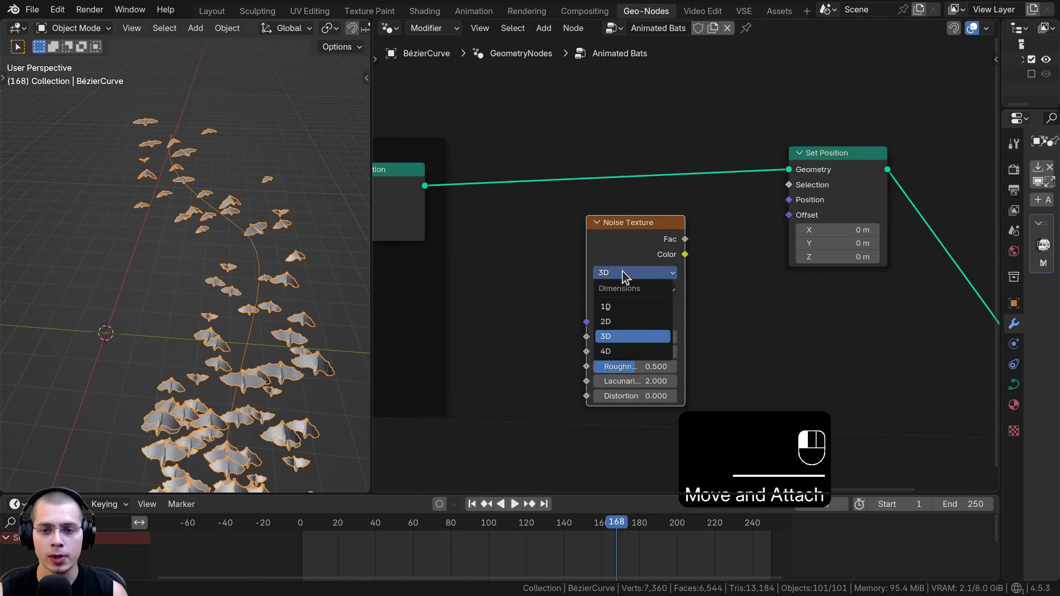
pyautogui.click(626, 352)
pyautogui.moveTo(613, 307); pyautogui.dragTo(617, 289)
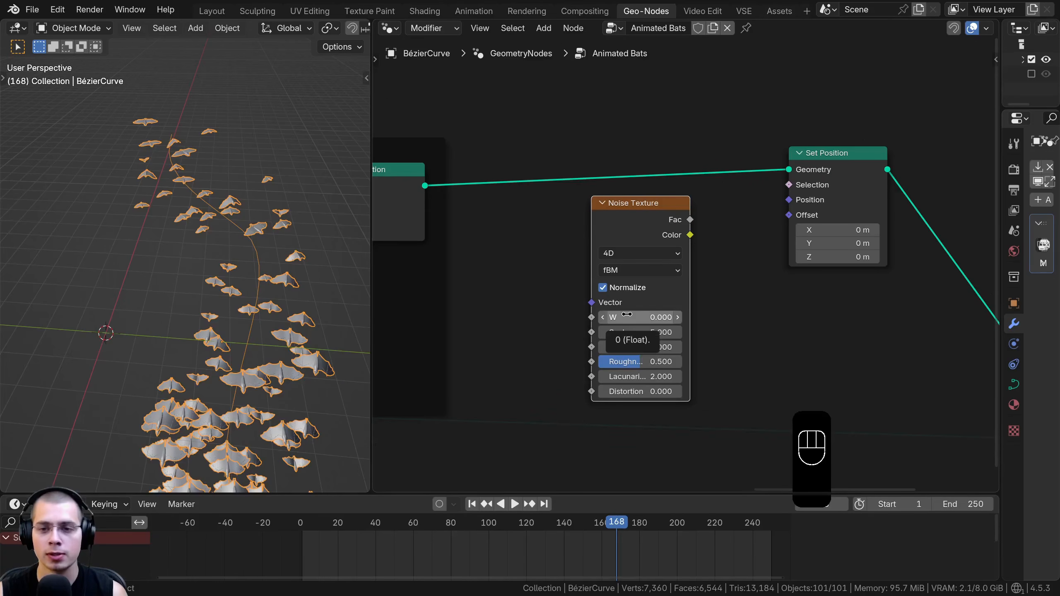
# Set the Noise Texture's Scale to 0.1, Detail to 0 and Roughness to 0
pyautogui.moveTo(674, 279); pyautogui.dragTo(630, 278)
pyautogui.scroll(3, 629, 278)
pyautogui.moveTo(629, 279); pyautogui.dragTo(640, 255, button='middle')
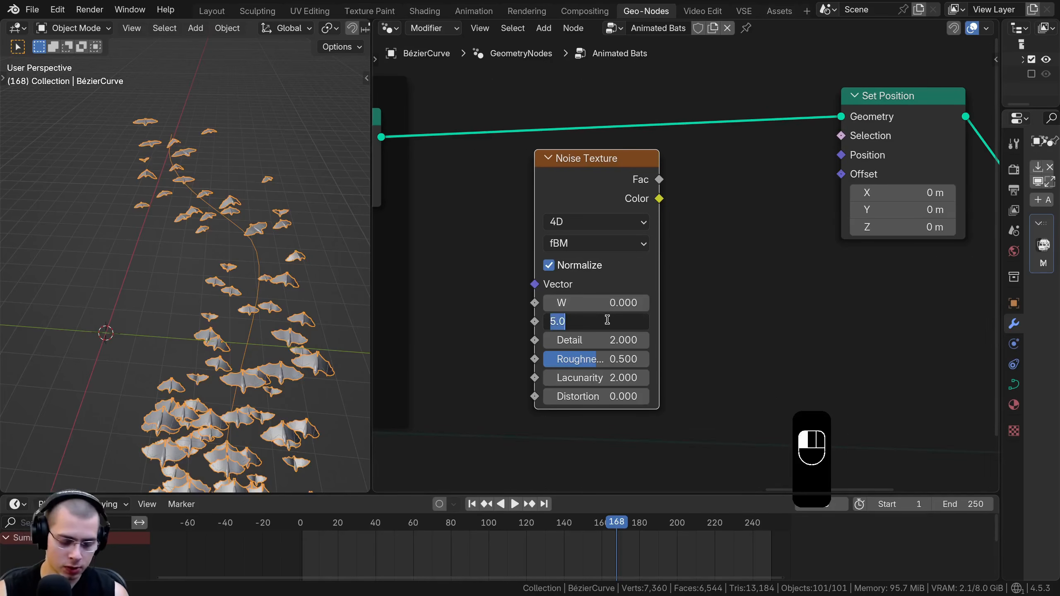
pyautogui.moveTo(606, 363); pyautogui.dragTo(593, 364)
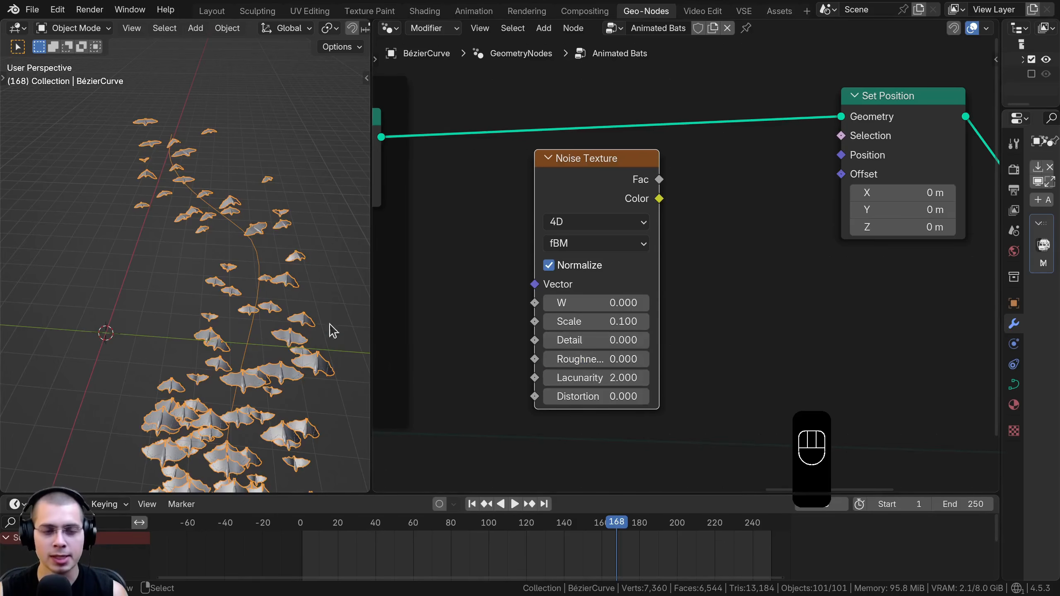
# Connect the Noise Texture's Color output to Set Position's Offset and preview the bats' drift by varying the W value
pyautogui.moveTo(337, 331); pyautogui.dragTo(296, 288, button='middle')
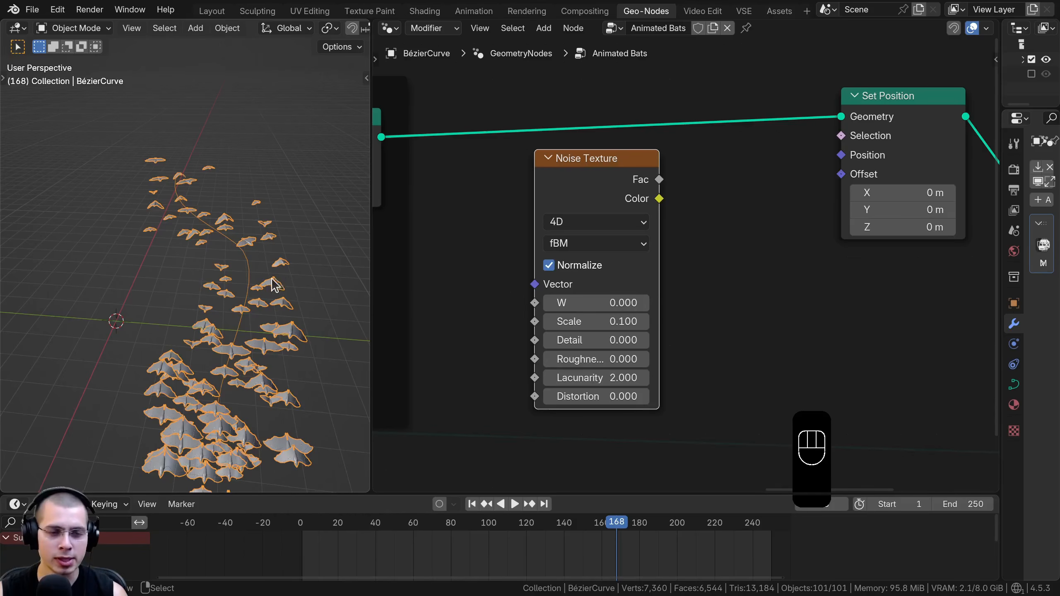
pyautogui.scroll(-1, 608, 204)
pyautogui.moveTo(608, 203); pyautogui.dragTo(583, 215, button='middle')
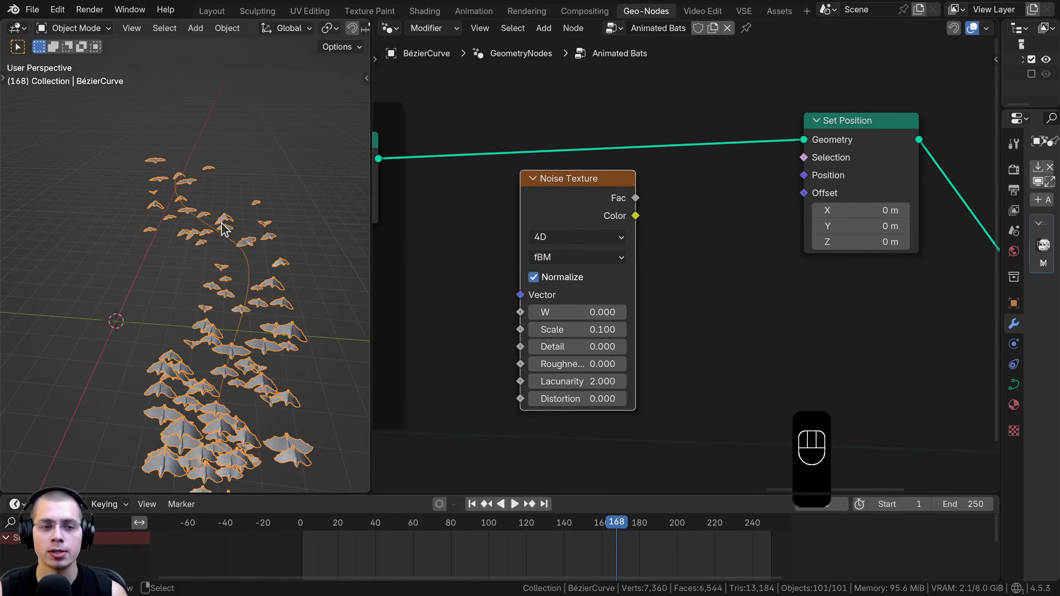
pyautogui.moveTo(226, 253); pyautogui.dragTo(218, 231, button='middle')
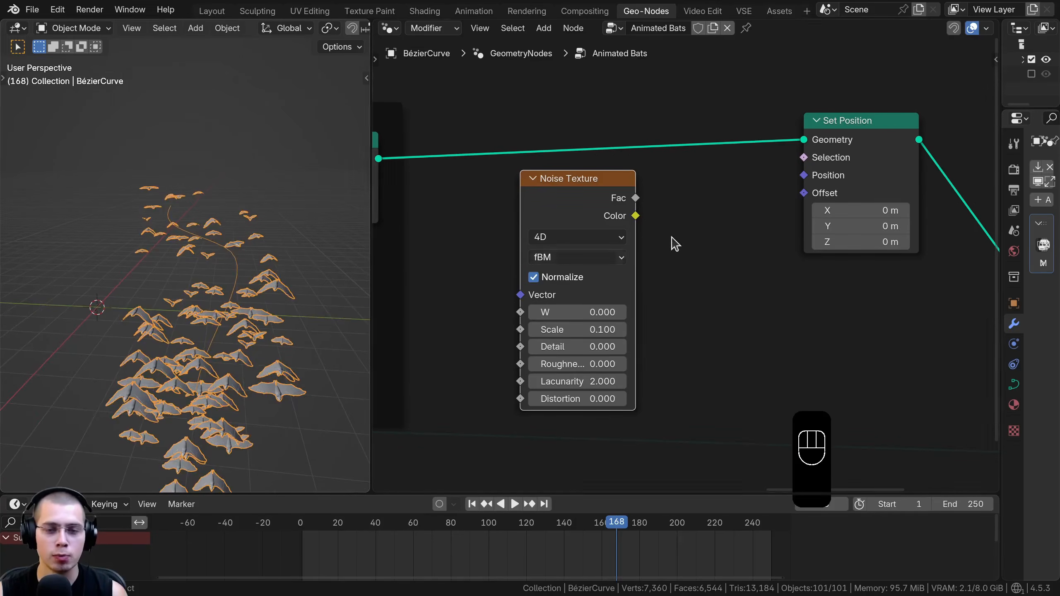
pyautogui.moveTo(632, 229); pyautogui.dragTo(618, 233, button='middle')
pyautogui.scroll(-3, 785, 236)
pyautogui.moveTo(615, 213); pyautogui.dragTo(584, 214)
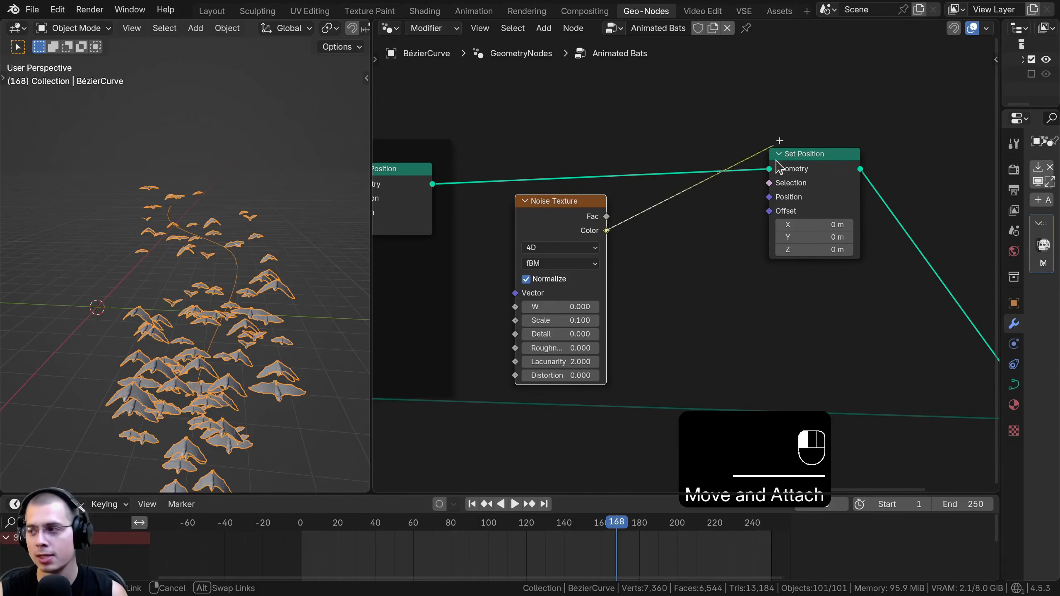
pyautogui.moveTo(779, 136); pyautogui.dragTo(770, 210)
pyautogui.moveTo(560, 306); pyautogui.dragTo(430, 306)
pyautogui.rightClick(576, 306)
pyautogui.scroll(-1, 584, 288)
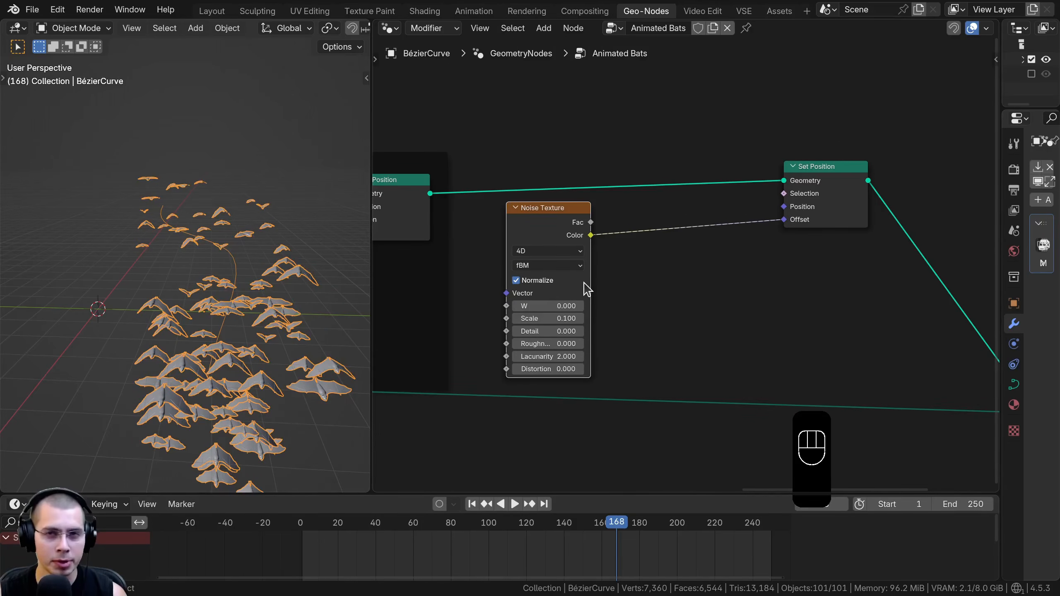
# Insert a Vector Math node set to Add between the Noise Texture's Color output and Set Position's Offset
pyautogui.hotkey('shift', 'a')
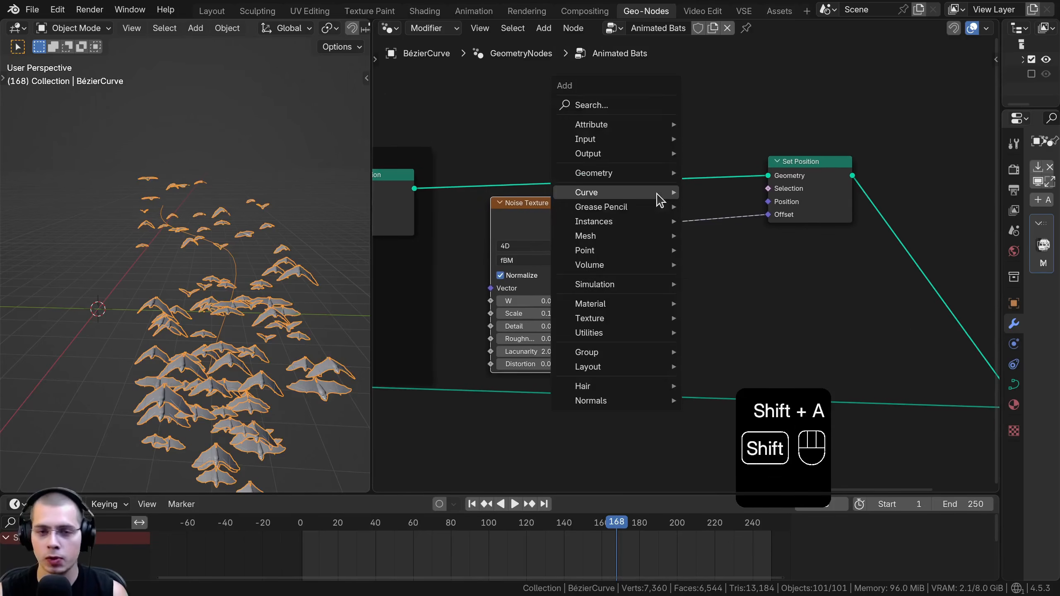
pyautogui.moveTo(659, 200)
pyautogui.write('vecotr')
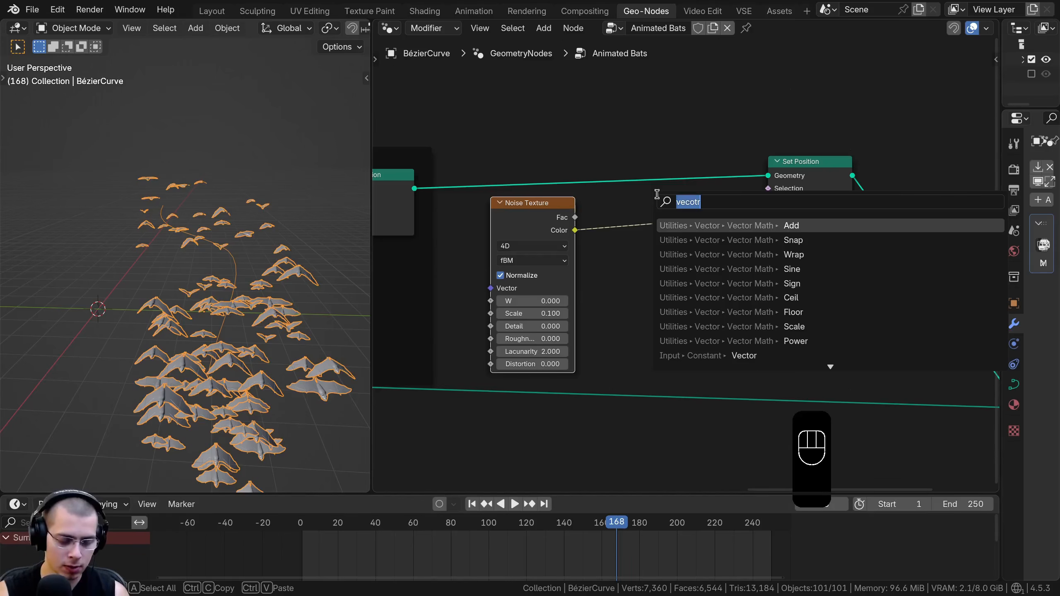
pyautogui.click(718, 226)
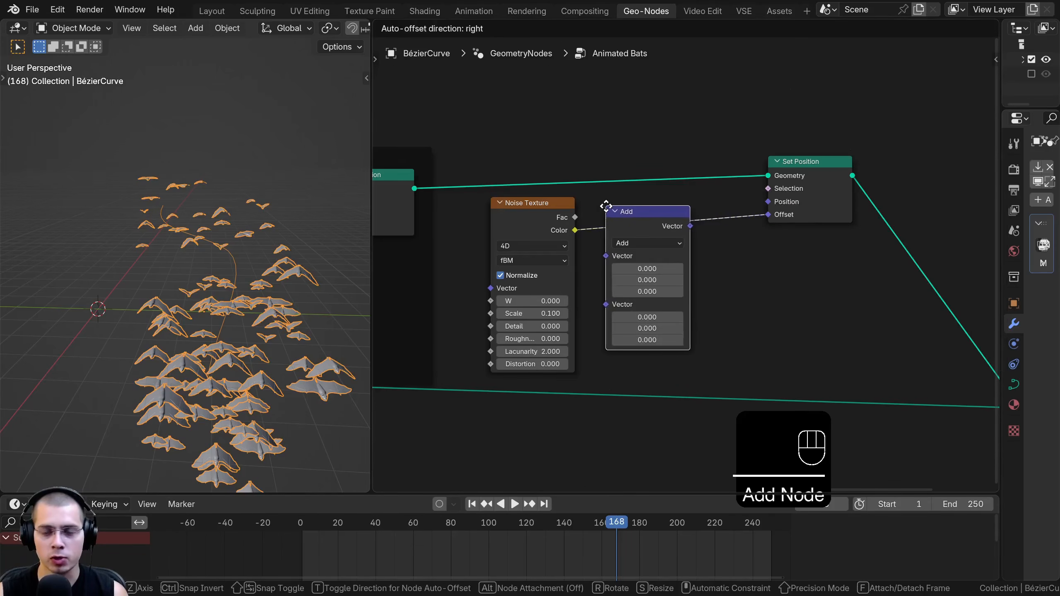
pyautogui.click(605, 206)
# Try inserting a single-value Math node set to Add between the Vector Math node and Set Position, testing its value
pyautogui.hotkey('shift', 'a')
pyautogui.moveTo(653, 194)
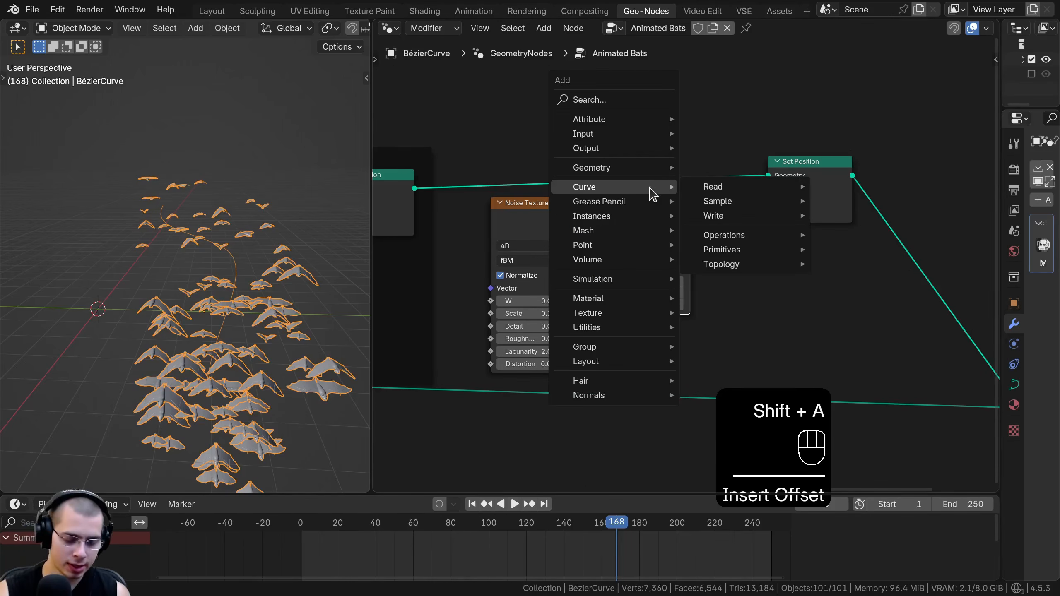
pyautogui.write('math')
pyautogui.press('Return')
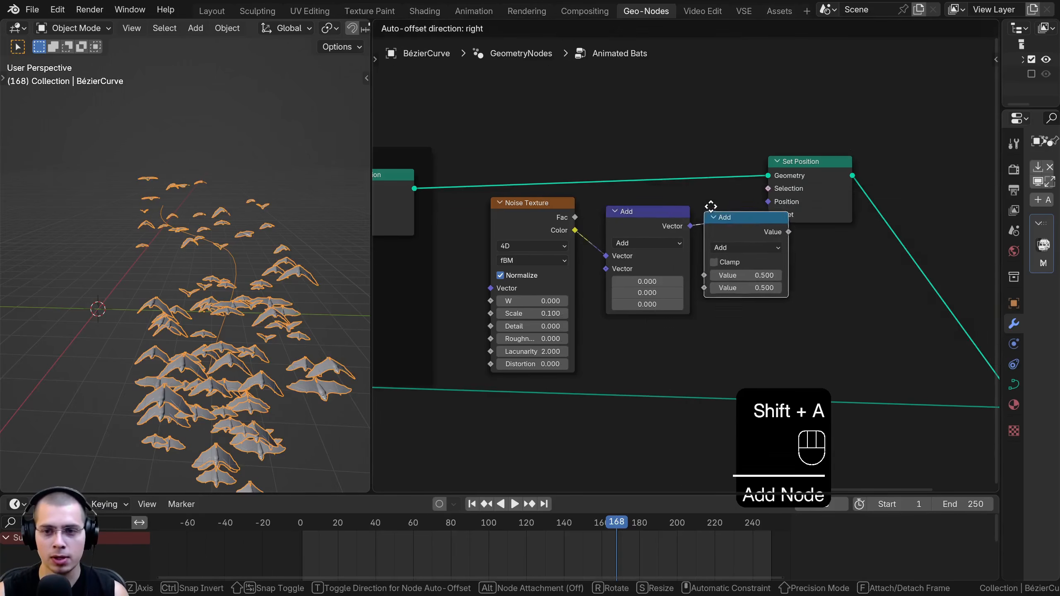
pyautogui.click(709, 208)
pyautogui.moveTo(717, 274)
pyautogui.mouseDown()
pyautogui.moveTo(747, 274)
pyautogui.moveTo(718, 274)
pyautogui.mouseUp()
pyautogui.rightClick(717, 274)
# Rearrange the two Add nodes to compare the Vector Math node's three components with the Math node's single value
pyautogui.scroll(4, 715, 243)
pyautogui.moveTo(708, 200); pyautogui.dragTo(695, 201)
pyautogui.moveTo(707, 217); pyautogui.dragTo(660, 234, button='middle')
pyautogui.scroll(3, 660, 235)
pyautogui.moveTo(665, 205); pyautogui.dragTo(670, 204)
pyautogui.scroll(-1, 258, 301)
pyautogui.moveTo(258, 301); pyautogui.dragTo(256, 281, button='middle')
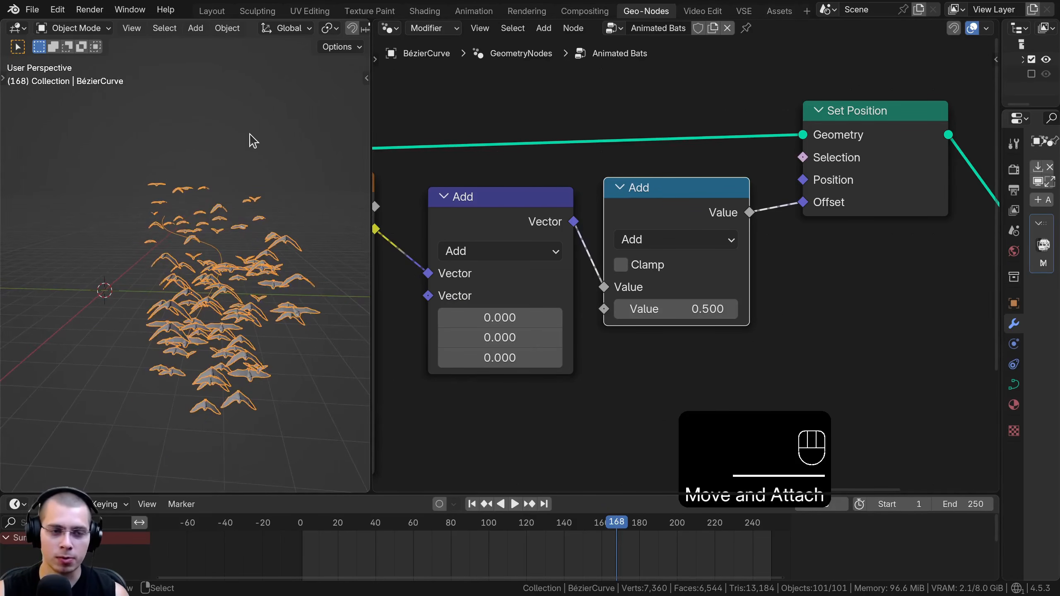
pyautogui.moveTo(518, 222); pyautogui.dragTo(571, 209, button='middle')
pyautogui.moveTo(568, 208); pyautogui.dragTo(556, 205)
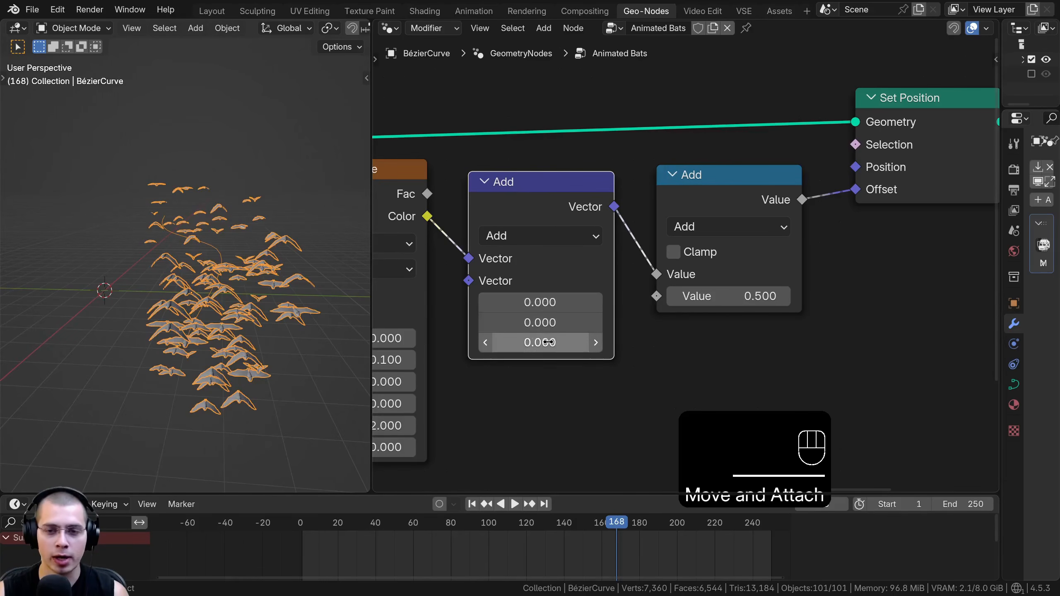
# Undo the last node changes and delete the single-value Math node
pyautogui.hotkey('ctrl', 'z')
pyautogui.hotkey('ctrl', 'z')
pyautogui.hotkey('ctrl', 'z')
pyautogui.hotkey('ctrl', 'z')
pyautogui.click(712, 204)
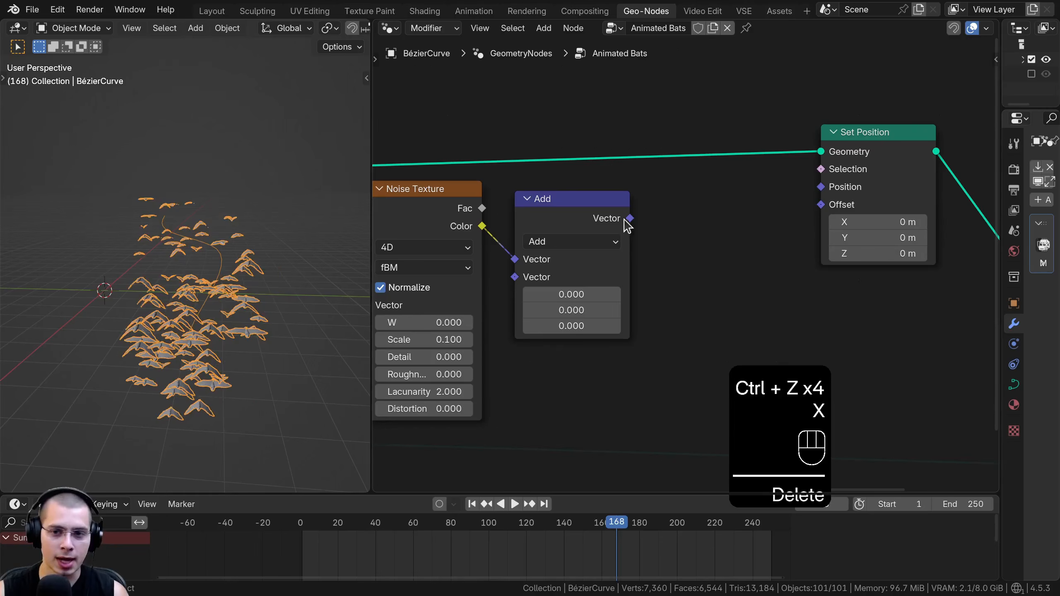
# Link the Vector Math Add node's output to Set Position's Offset, try its vector values, and reposition the node
pyautogui.moveTo(825, 210); pyautogui.dragTo(824, 209)
pyautogui.moveTo(567, 214); pyautogui.dragTo(589, 206)
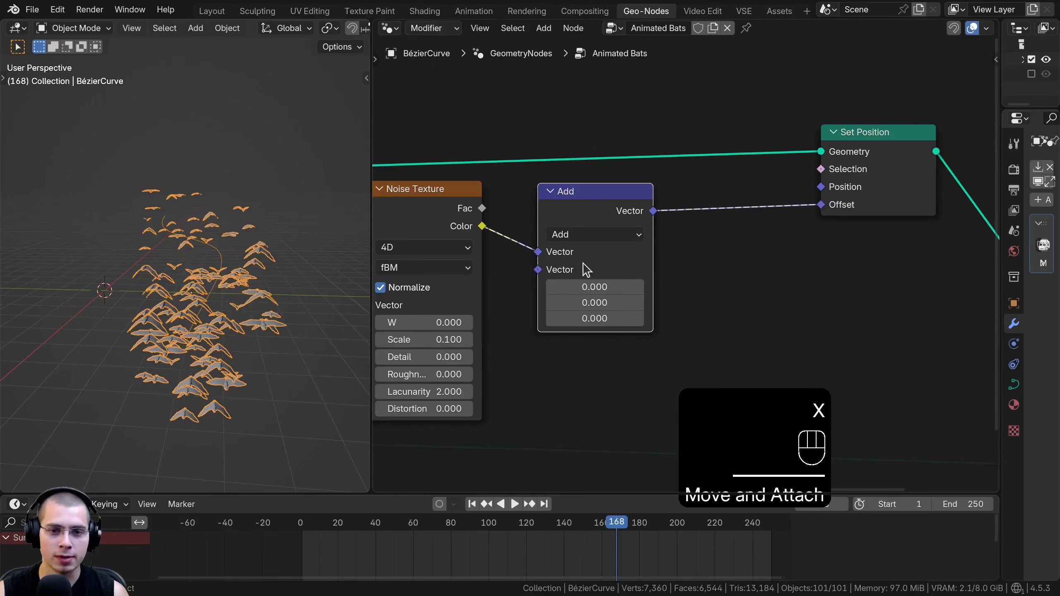
pyautogui.moveTo(595, 287)
pyautogui.mouseDown()
pyautogui.moveTo(605, 287)
pyautogui.moveTo(595, 287)
pyautogui.mouseUp()
pyautogui.moveTo(593, 303)
pyautogui.mouseDown()
pyautogui.moveTo(620, 319)
pyautogui.moveTo(590, 318)
pyautogui.mouseUp()
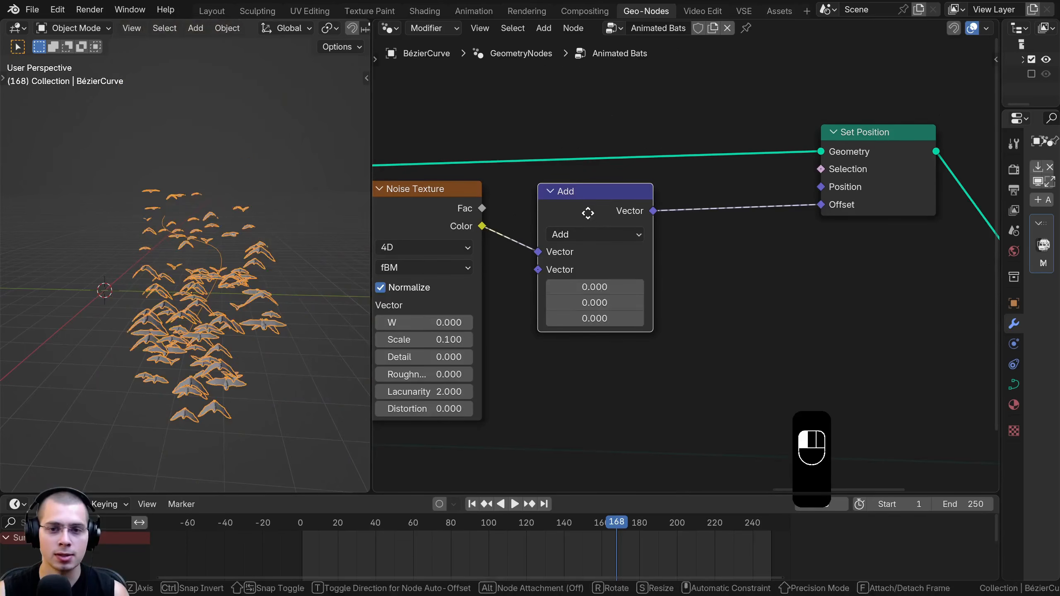
pyautogui.moveTo(591, 213); pyautogui.dragTo(556, 218)
pyautogui.moveTo(556, 217); pyautogui.dragTo(580, 193, button='middle')
# Duplicate the Vector Math Add node into the link before Set Position, and set the node nearest the Noise Texture to Multiply
pyautogui.scroll(1, 585, 183)
pyautogui.hotkey('shift', 'd')
pyautogui.click(768, 187)
pyautogui.scroll(-3, 605, 205)
pyautogui.moveTo(583, 200); pyautogui.dragTo(595, 206)
pyautogui.scroll(3, 605, 210)
pyautogui.click(594, 221)
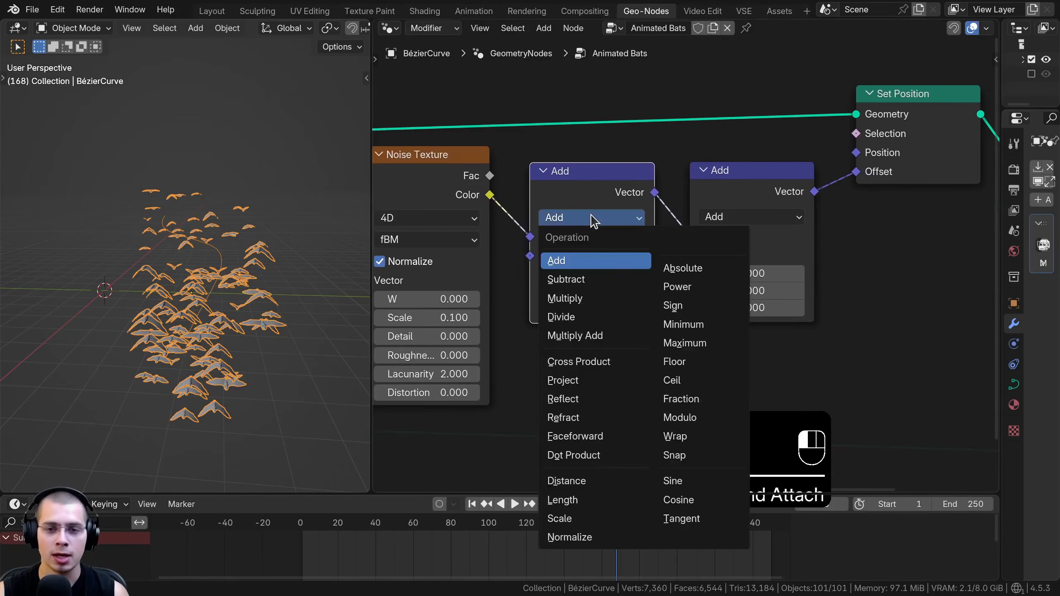
pyautogui.click(575, 299)
pyautogui.scroll(-1, 575, 297)
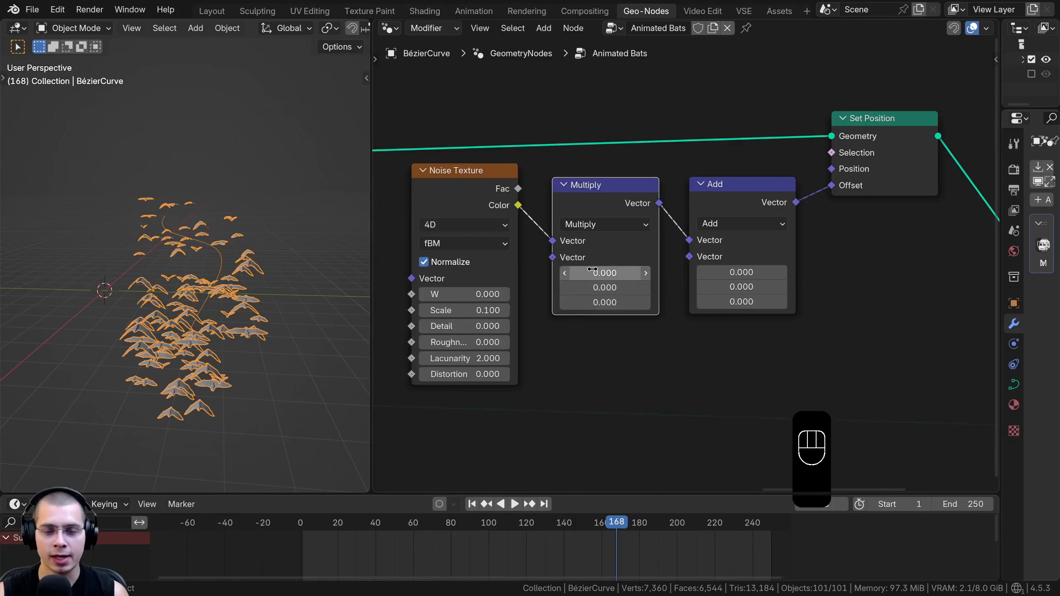
# Try raising the Multiply node's three values up to 13.600 while lowering the Vector Math Add node's three values to re-centre the flock
pyautogui.moveTo(605, 273); pyautogui.dragTo(649, 275)
pyautogui.rightClick(647, 274)
pyautogui.moveTo(234, 270); pyautogui.dragTo(301, 283, button='middle')
pyautogui.moveTo(305, 159); pyautogui.dragTo(323, 162, button='middle')
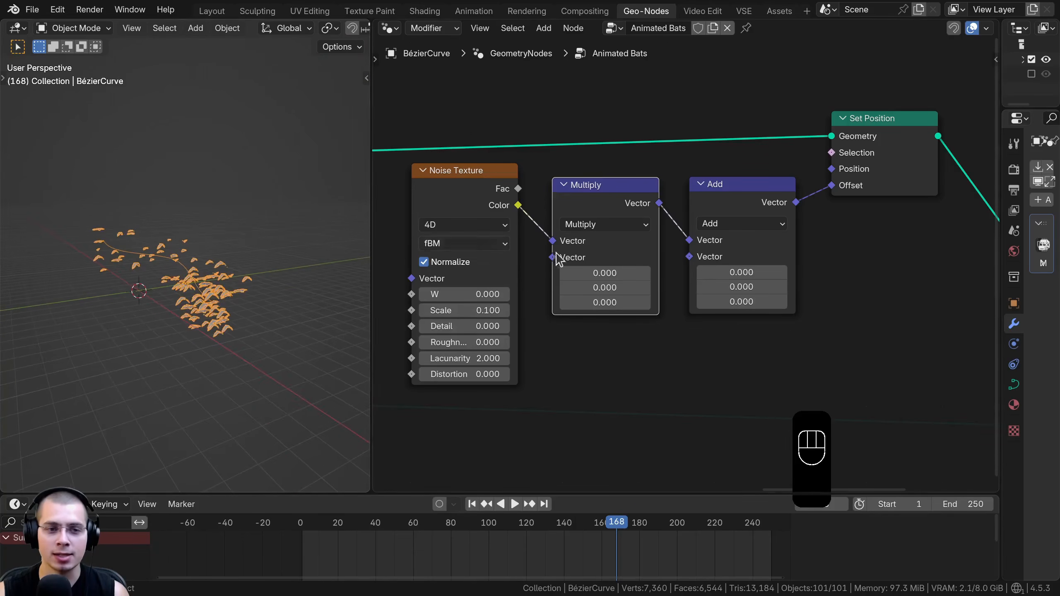
pyautogui.moveTo(604, 273); pyautogui.dragTo(646, 273)
pyautogui.rightClick(664, 273)
pyautogui.moveTo(741, 272); pyautogui.dragTo(689, 269)
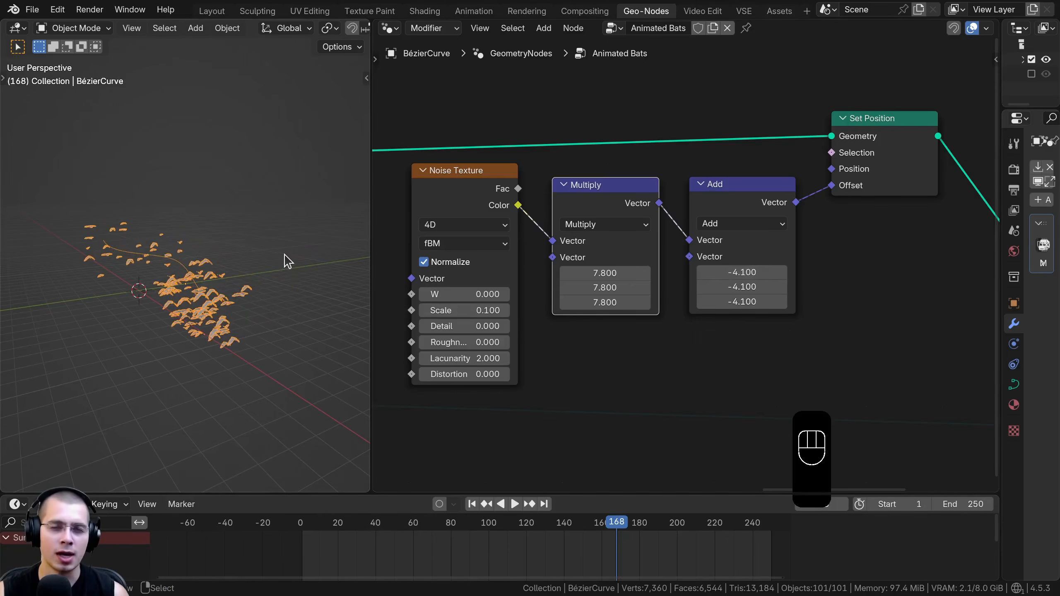
pyautogui.scroll(2, 684, 263)
pyautogui.moveTo(601, 276); pyautogui.dragTo(625, 276)
# Reset all three vector values of the Vector Math Add node and the Multiply node to 0
pyautogui.moveTo(752, 271); pyautogui.dragTo(753, 307)
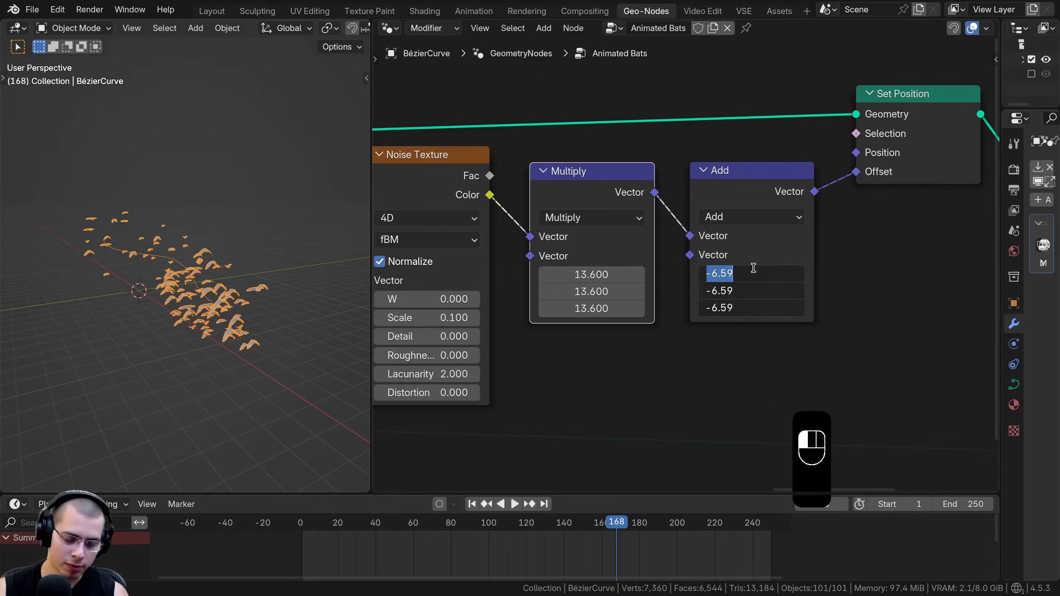
pyautogui.write('0')
pyautogui.press('Return')
pyautogui.moveTo(576, 276); pyautogui.dragTo(576, 309)
pyautogui.write('0')
pyautogui.press('Return')
pyautogui.scroll(-1, 563, 221)
pyautogui.moveTo(560, 212); pyautogui.dragTo(565, 188, button='middle')
pyautogui.moveTo(566, 185); pyautogui.dragTo(568, 177)
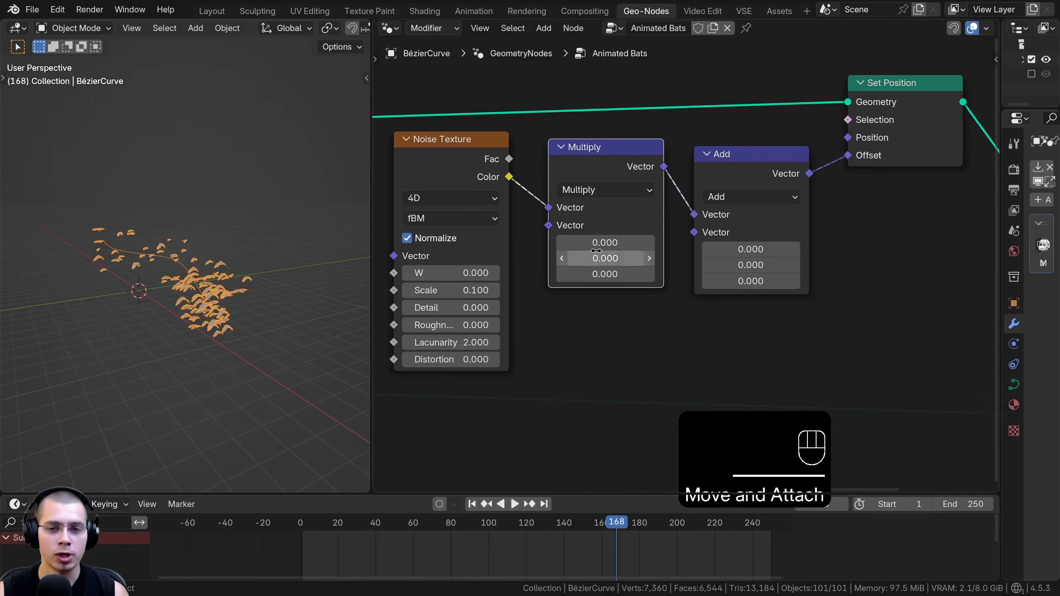
# Add a Math node set to Add and place it below the Noise Texture node
pyautogui.moveTo(596, 257); pyautogui.dragTo(601, 214, button='middle')
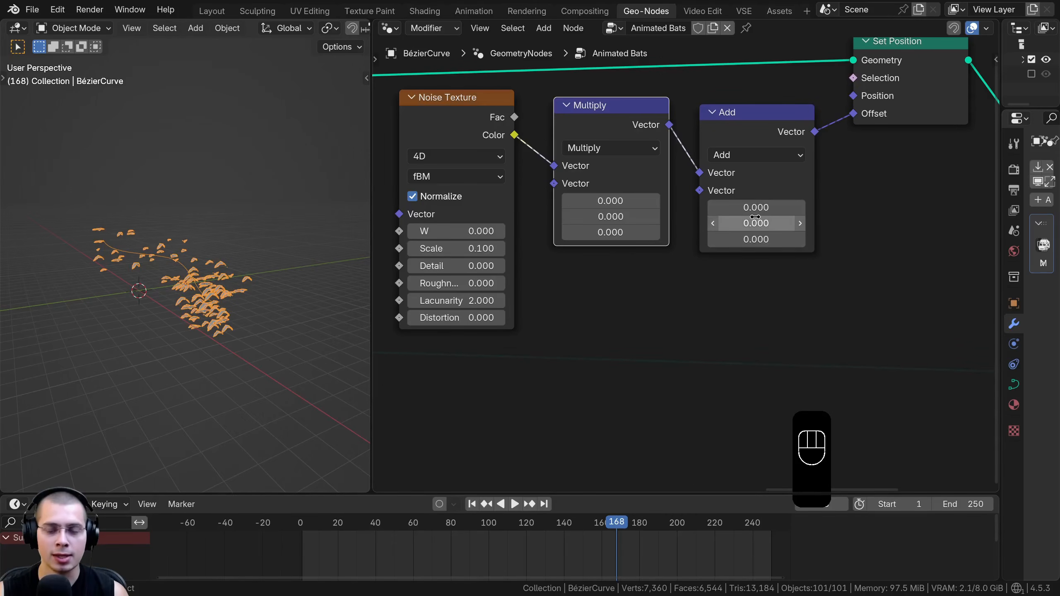
pyautogui.scroll(-2, 615, 228)
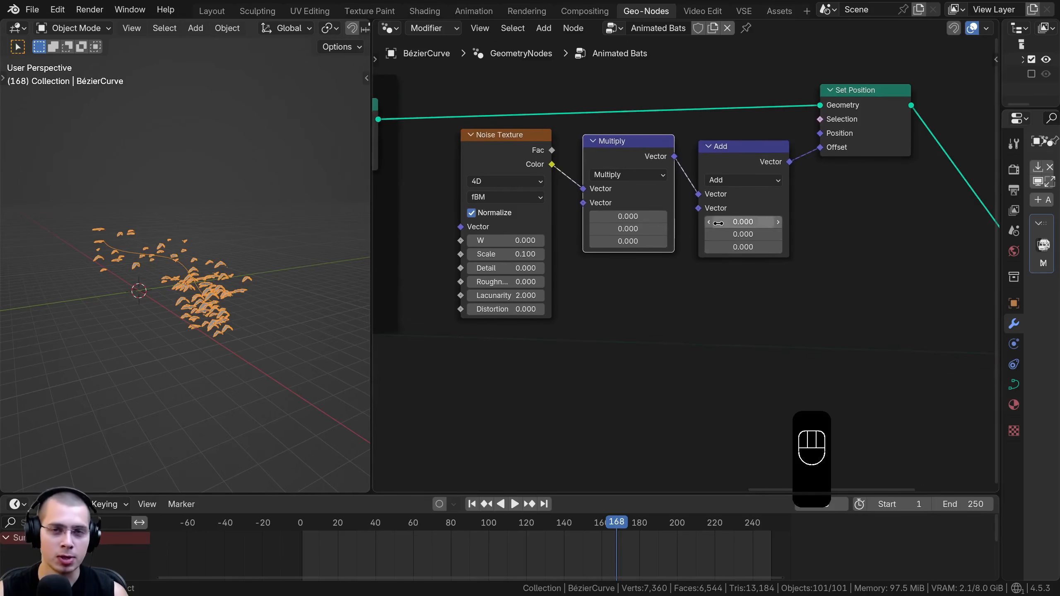
pyautogui.moveTo(662, 187); pyautogui.dragTo(682, 176, button='middle')
pyautogui.hotkey('shift', 'a')
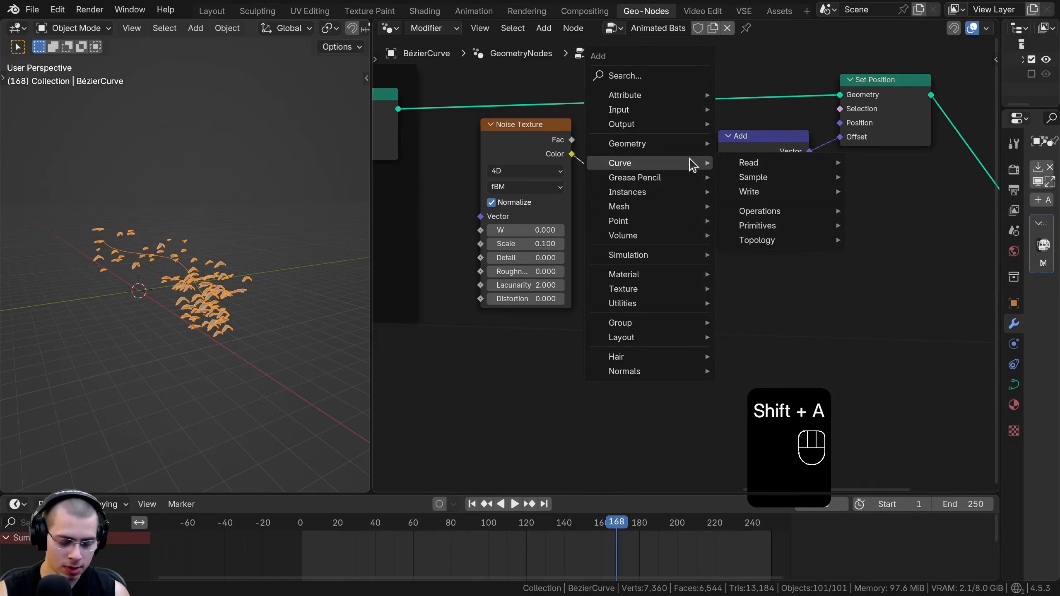
pyautogui.write('math')
pyautogui.click(711, 184)
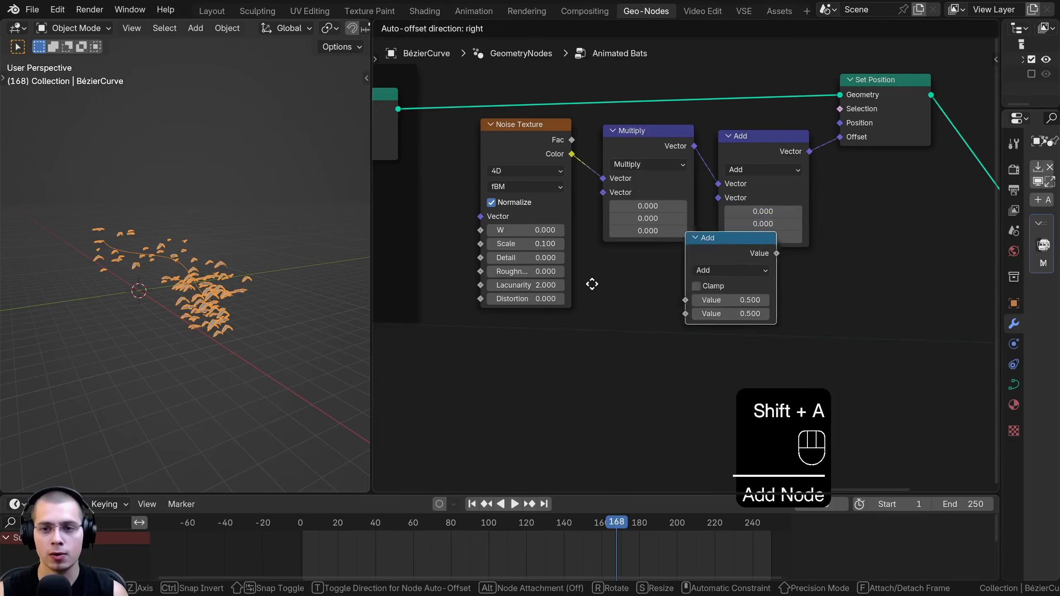
pyautogui.click(560, 313)
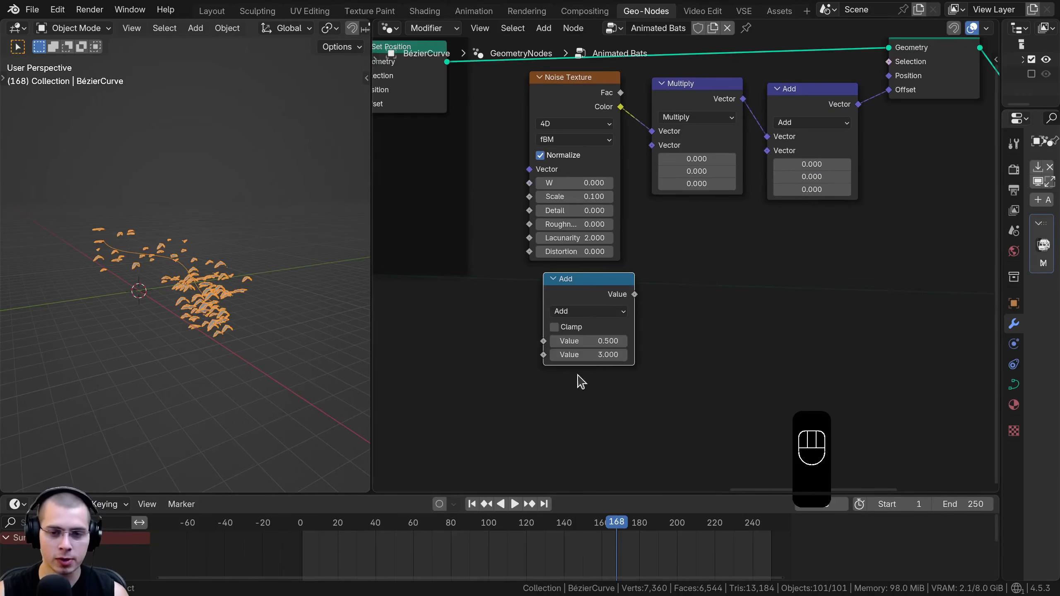
# Set the Math node's values to 0 and 3, and link its output to the vector Multiply node's second input
pyautogui.scroll(2, 591, 367)
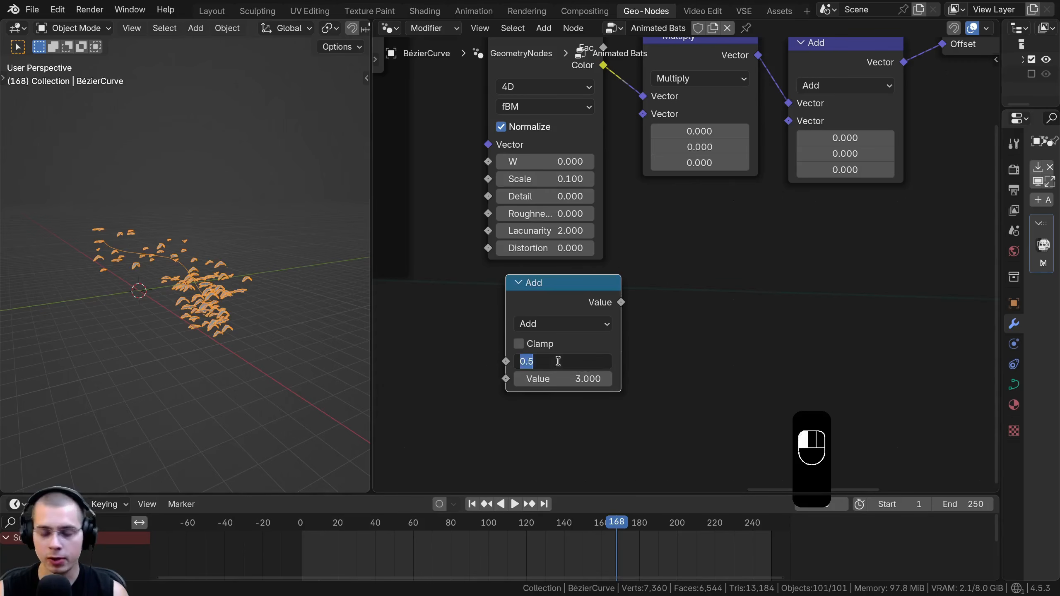
pyautogui.press('Escape')
pyautogui.moveTo(575, 324); pyautogui.dragTo(599, 364)
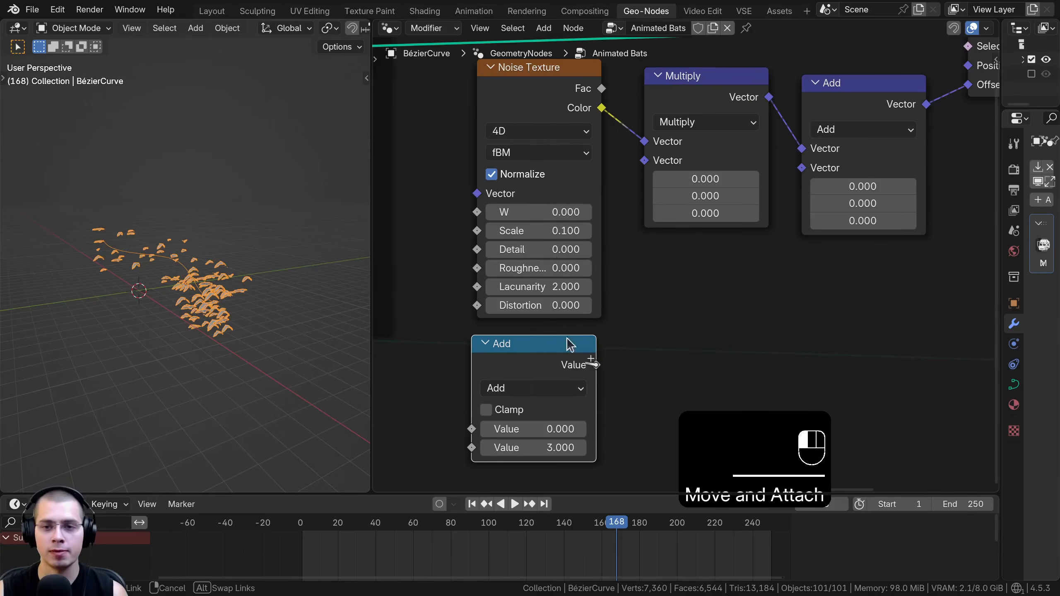
pyautogui.moveTo(645, 160); pyautogui.dragTo(646, 160)
pyautogui.scroll(-1, 599, 267)
pyautogui.moveTo(543, 435)
pyautogui.mouseDown()
pyautogui.moveTo(584, 435)
pyautogui.moveTo(531, 434)
pyautogui.moveTo(636, 434)
pyautogui.moveTo(514, 434)
pyautogui.moveTo(821, 434)
pyautogui.moveTo(542, 435)
pyautogui.mouseUp()
pyautogui.scroll(-2, 538, 363)
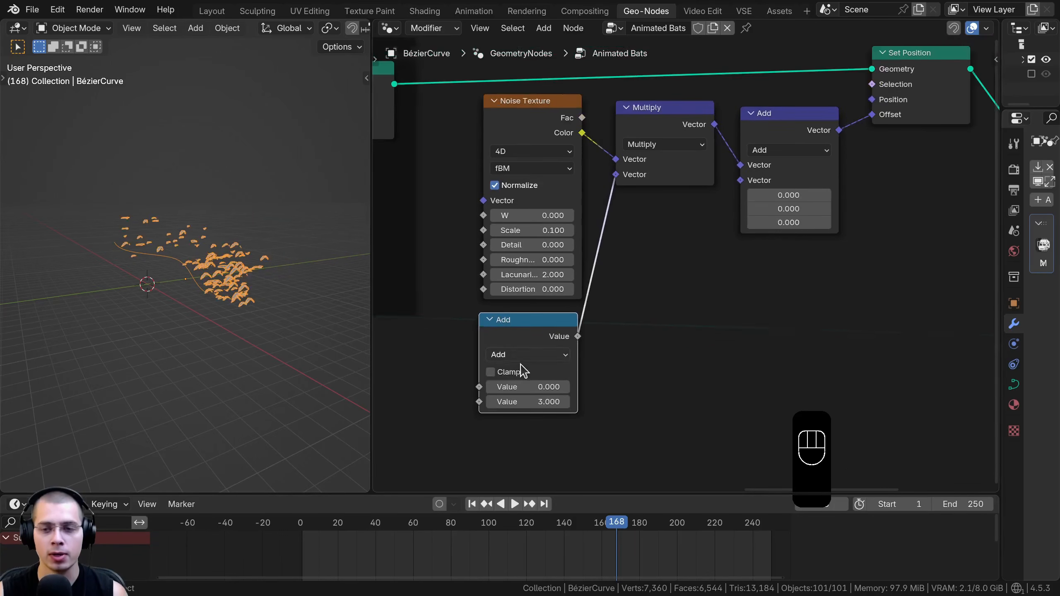
# Duplicate the Math Add node beneath the two vector nodes and set the copy's operation to Multiply
pyautogui.moveTo(742, 144); pyautogui.dragTo(745, 133)
pyautogui.click(525, 330)
pyautogui.hotkey('shift', 'd')
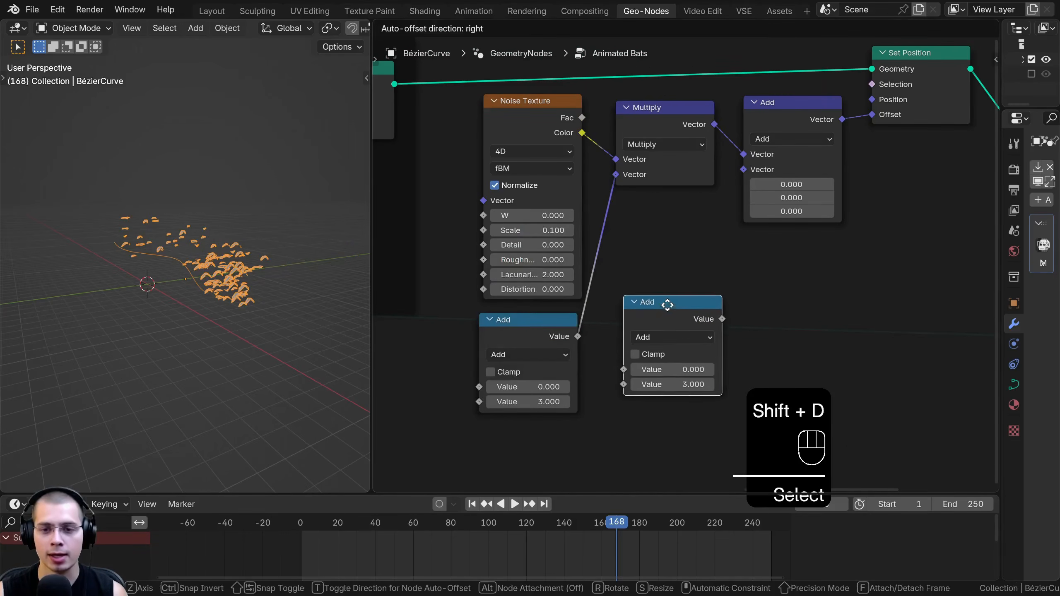
pyautogui.click(669, 302)
pyautogui.scroll(1, 666, 299)
pyautogui.click(668, 294)
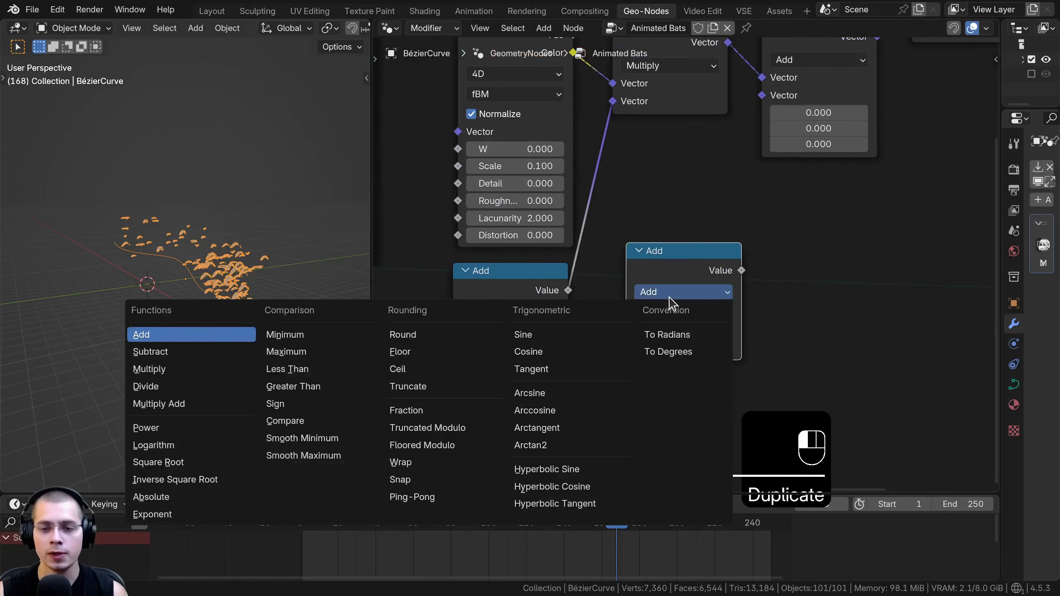
pyautogui.click(208, 370)
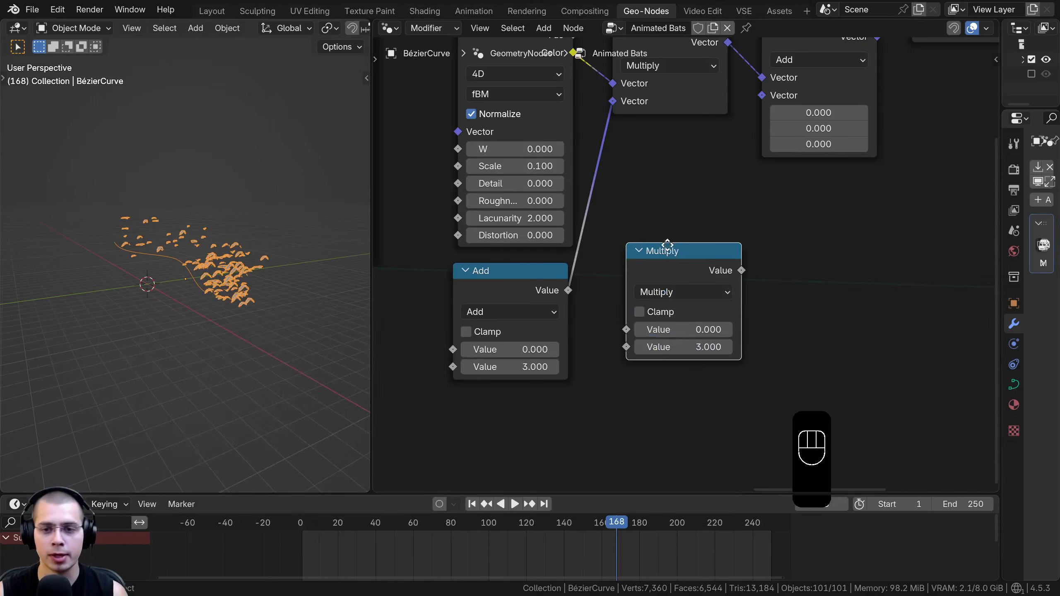
# Link the Math Add node's value into the Math Multiply node, and that node's output into the Vector Math Add node's second input
pyautogui.moveTo(664, 250); pyautogui.dragTo(667, 224)
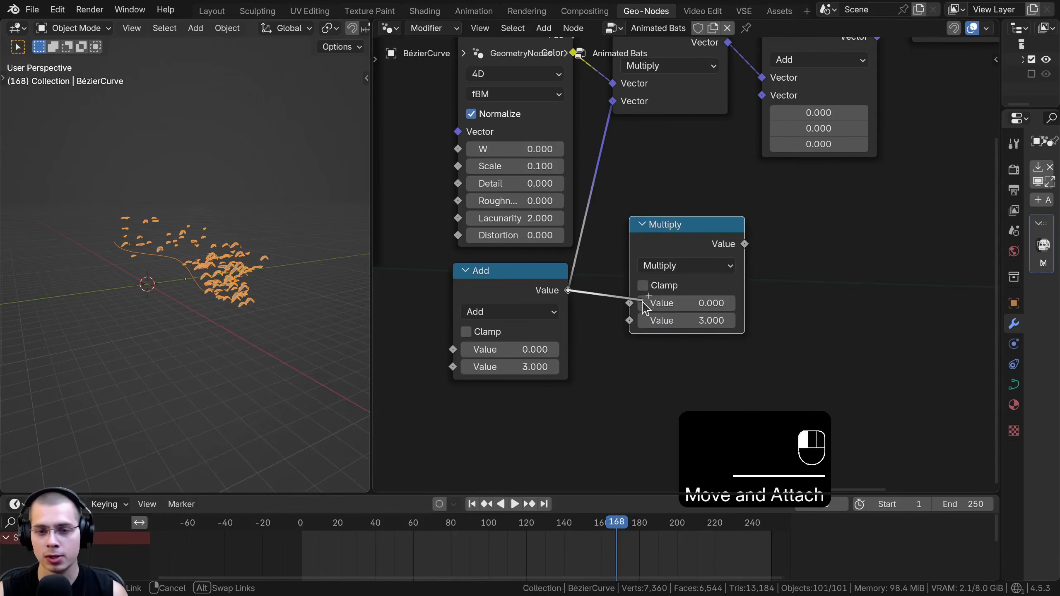
pyautogui.moveTo(641, 304); pyautogui.dragTo(640, 306)
pyautogui.moveTo(501, 463); pyautogui.dragTo(459, 503, button='middle')
pyautogui.moveTo(644, 276); pyautogui.dragTo(633, 139)
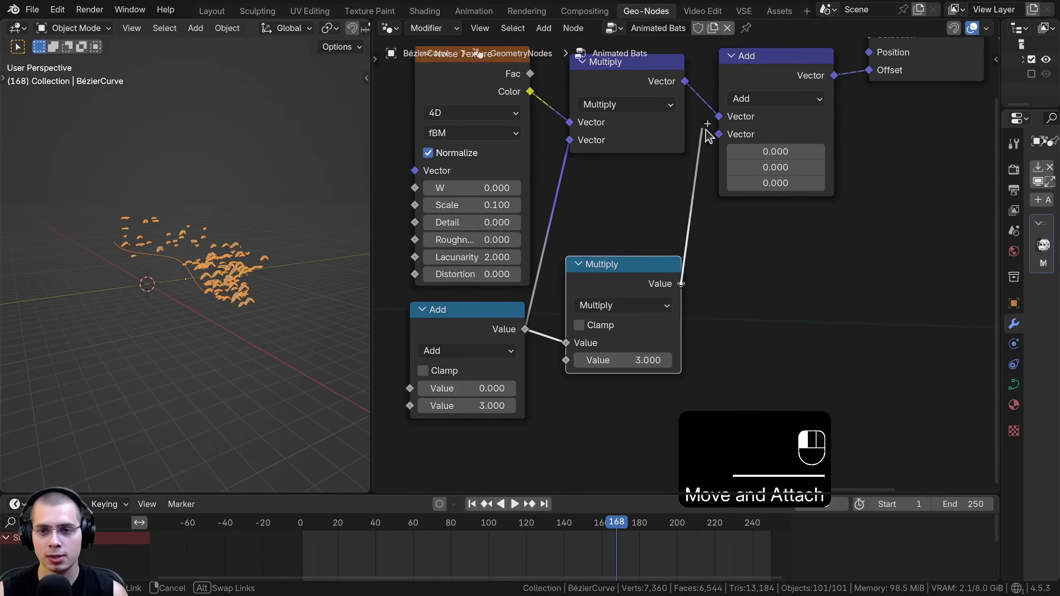
pyautogui.moveTo(718, 138); pyautogui.dragTo(721, 141)
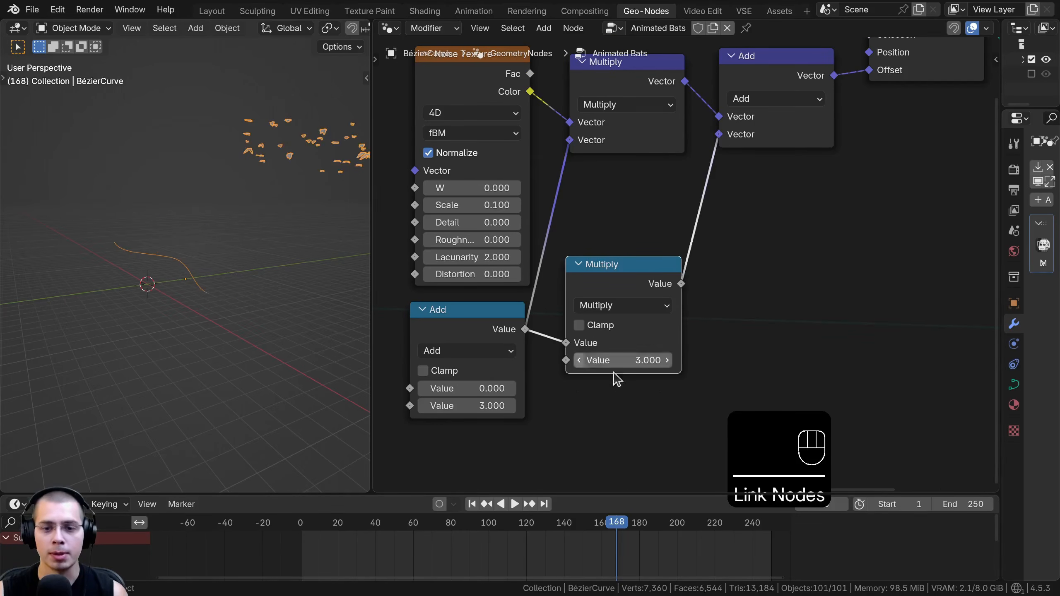
# Set the Math Multiply node's second value to -0.5
pyautogui.moveTo(641, 362); pyautogui.dragTo(626, 362)
pyautogui.scroll(-2, 182, 256)
pyautogui.moveTo(182, 255); pyautogui.dragTo(223, 243, button='middle')
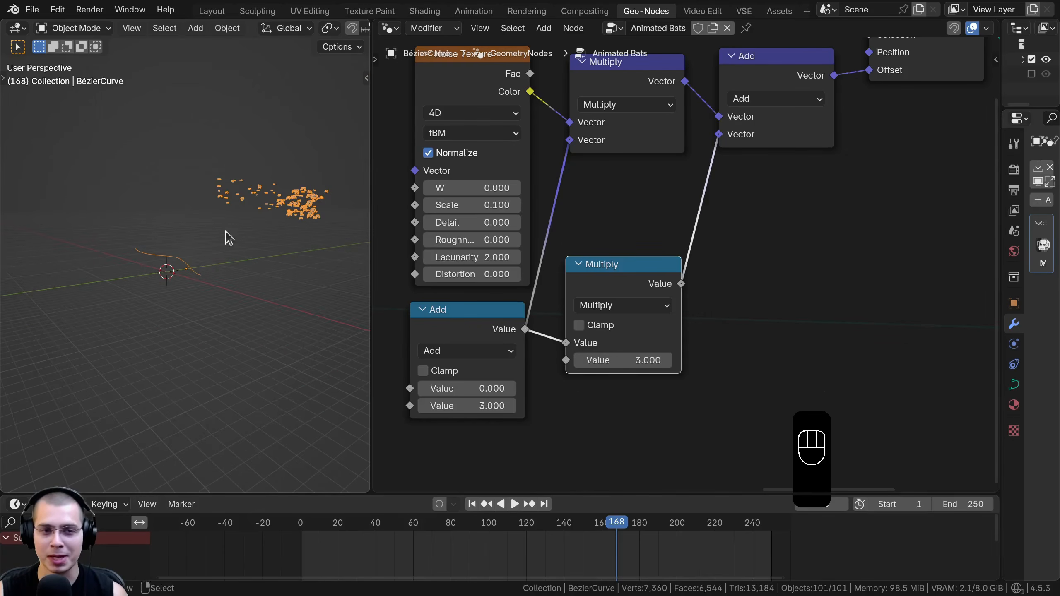
pyautogui.scroll(1, 603, 360)
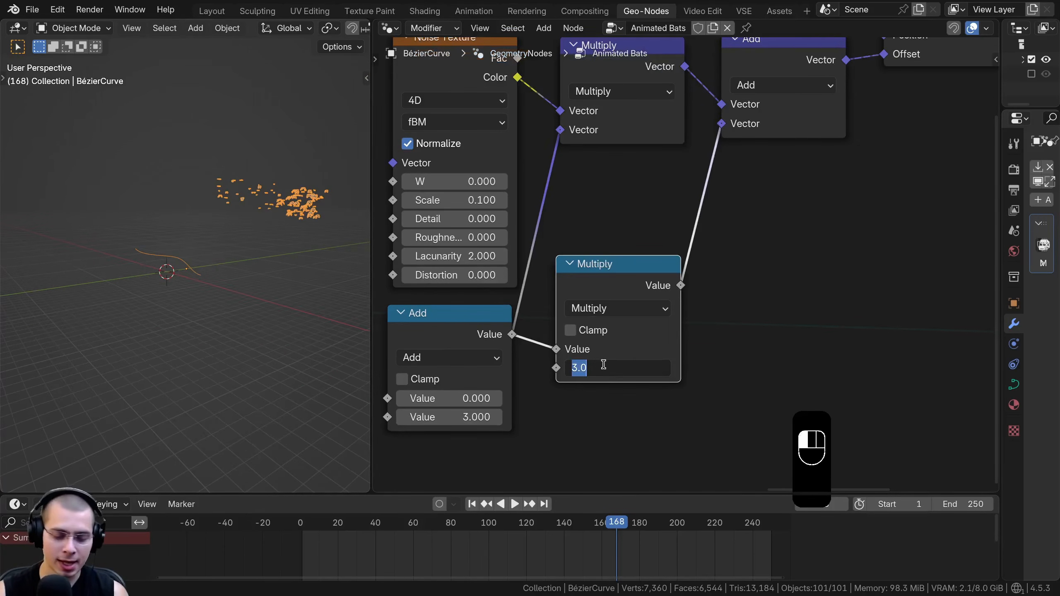
pyautogui.click(603, 364)
pyautogui.write('-0.5')
pyautogui.press('Return')
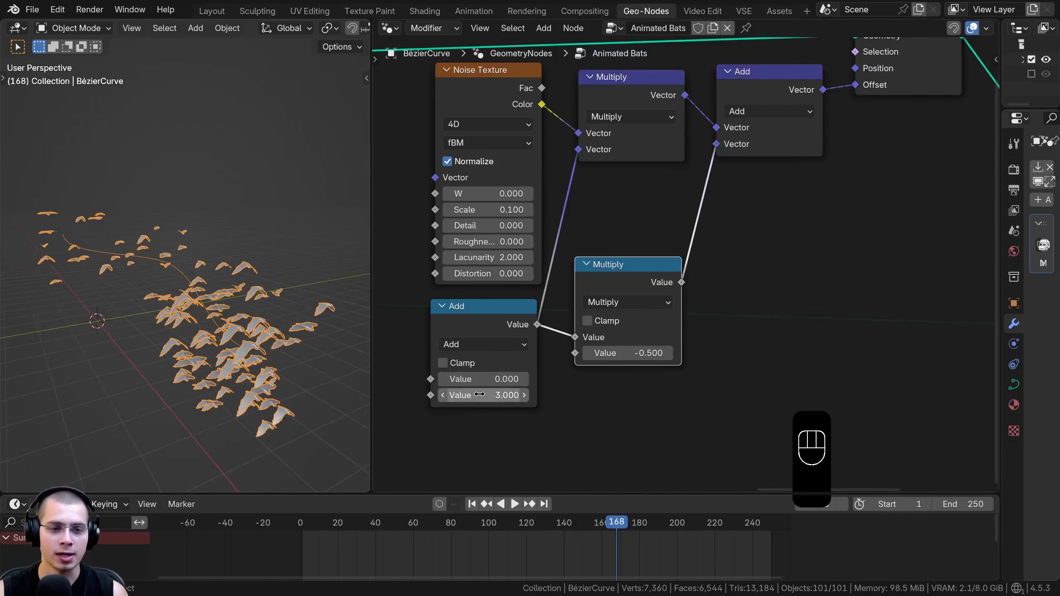
# Try different strengths in the Math Add node's second value to check that the flock stays centred on the curve
pyautogui.moveTo(486, 395)
pyautogui.mouseDown()
pyautogui.moveTo(524, 395)
pyautogui.moveTo(486, 395)
pyautogui.mouseUp()
pyautogui.moveTo(637, 102)
pyautogui.mouseDown()
pyautogui.moveTo(638, 118)
pyautogui.moveTo(660, 100)
pyautogui.moveTo(649, 98)
pyautogui.mouseUp()
pyautogui.rightClick(649, 98)
pyautogui.moveTo(760, 78)
pyautogui.mouseDown()
pyautogui.moveTo(776, 86)
pyautogui.moveTo(756, 90)
pyautogui.mouseUp()
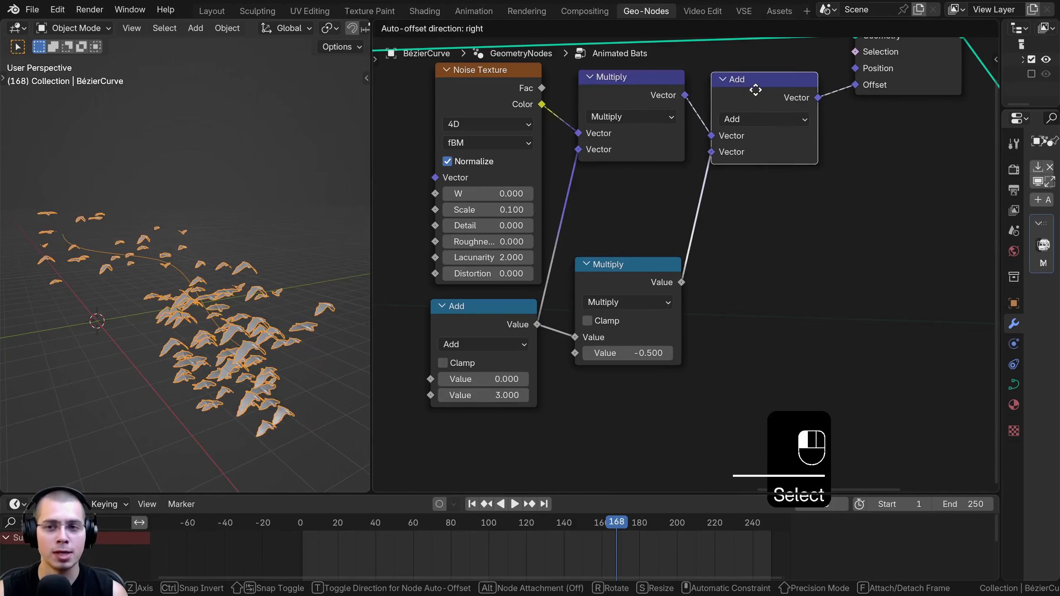
pyautogui.rightClick(756, 89)
pyautogui.moveTo(478, 395); pyautogui.dragTo(434, 395)
# Play the animation and examine how the bats spread around the curve as they move
pyautogui.moveTo(234, 290); pyautogui.dragTo(247, 328, button='middle')
pyautogui.press('space')
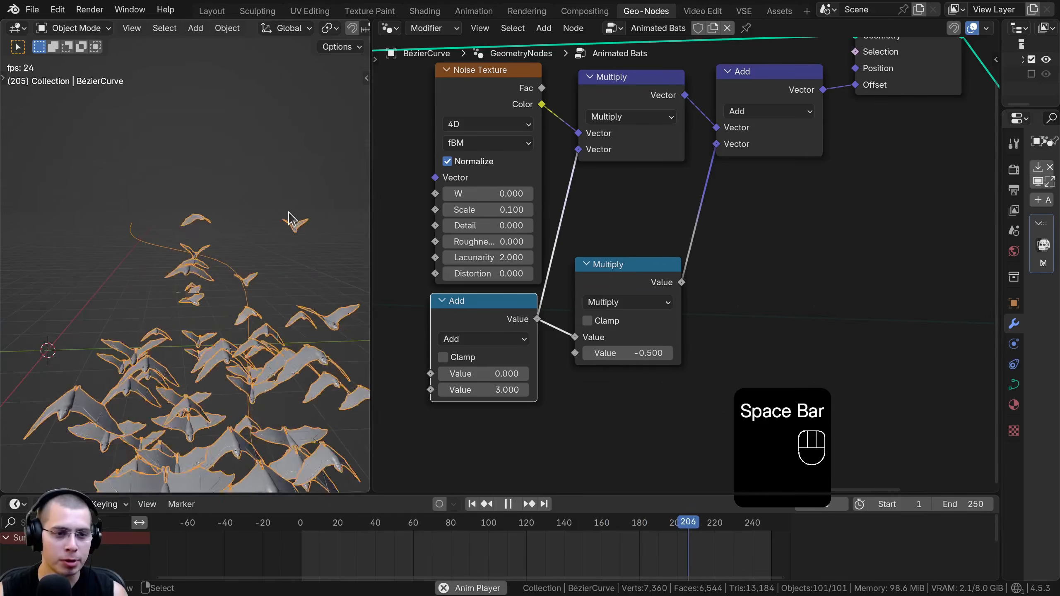
pyautogui.moveTo(255, 242); pyautogui.dragTo(277, 199, button='middle')
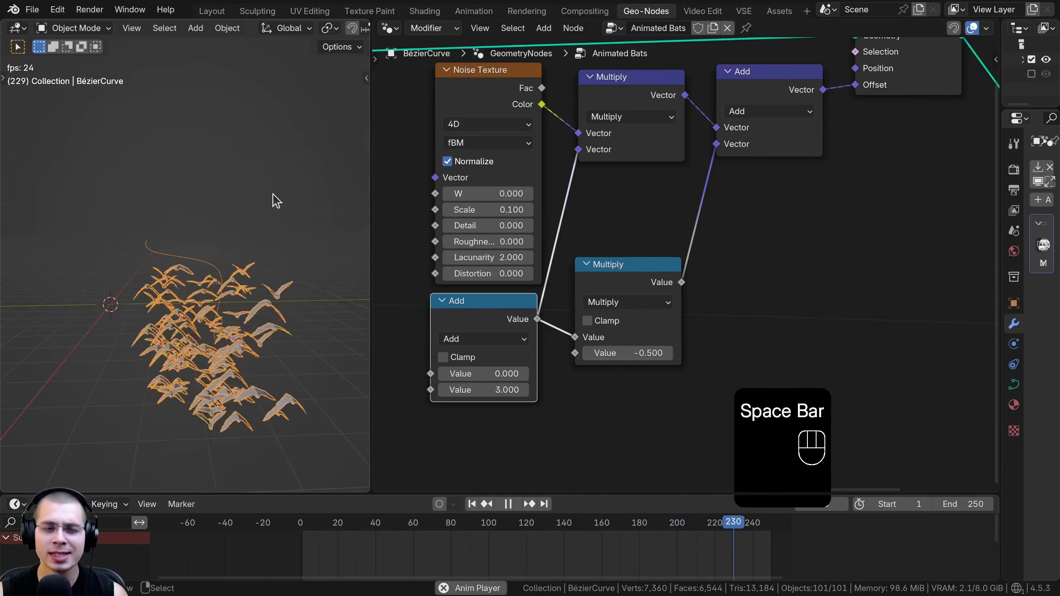
pyautogui.press('space')
# Flatten the Bézier curve into a straight line by scaling all its control points along Z and Y in Edit Mode
pyautogui.press('Tab')
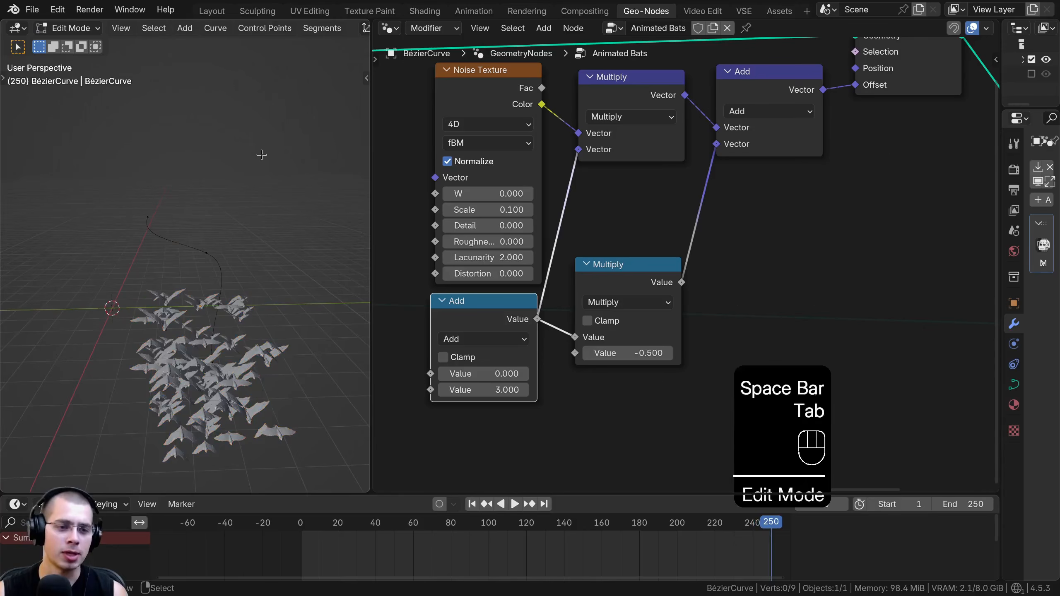
pyautogui.press('a')
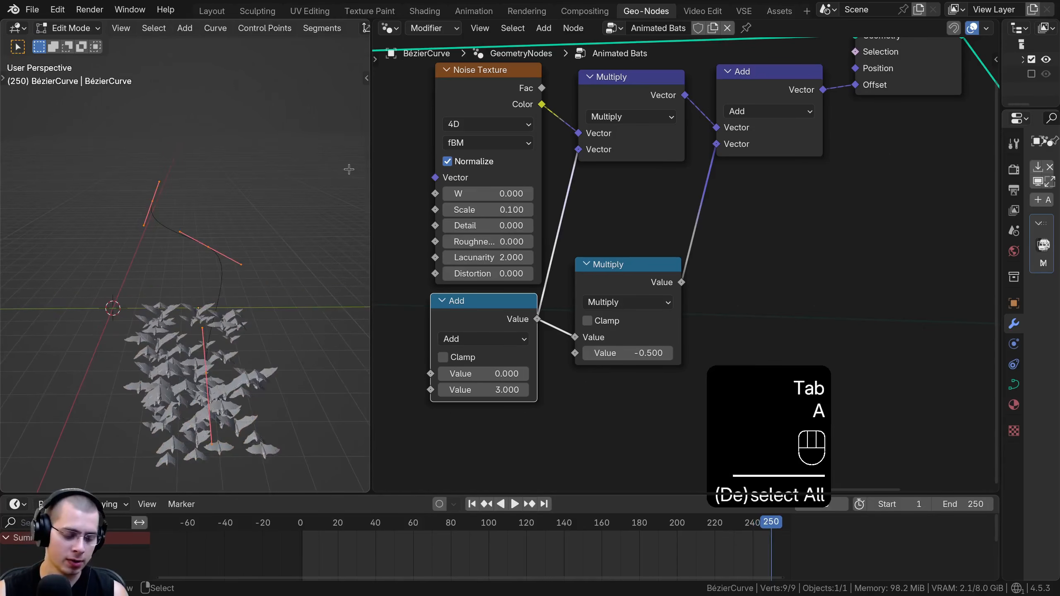
pyautogui.press('s')
pyautogui.press('z')
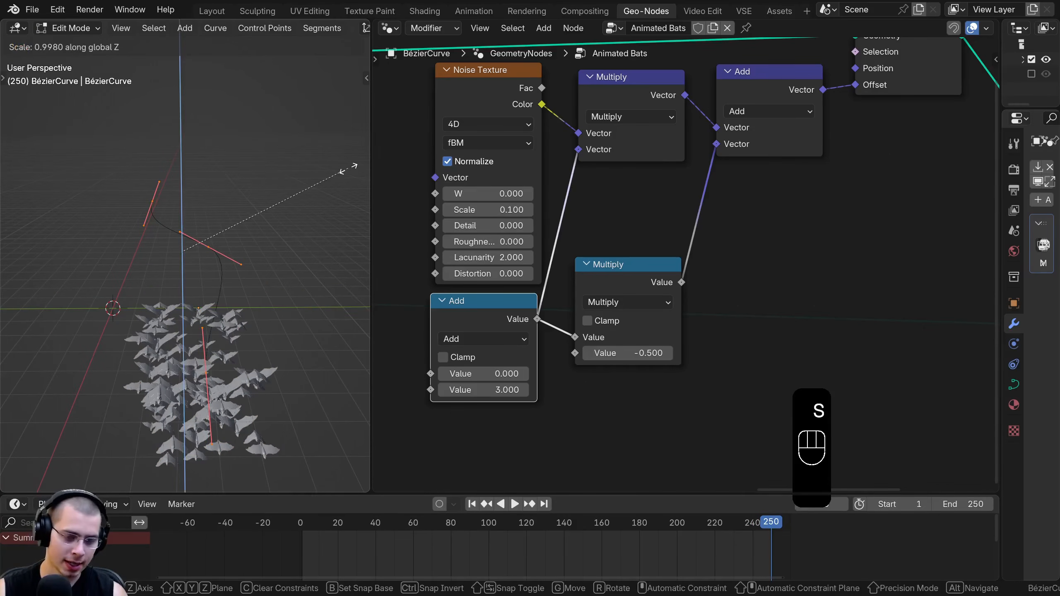
pyautogui.click(346, 177)
pyautogui.press('s')
pyautogui.press('y')
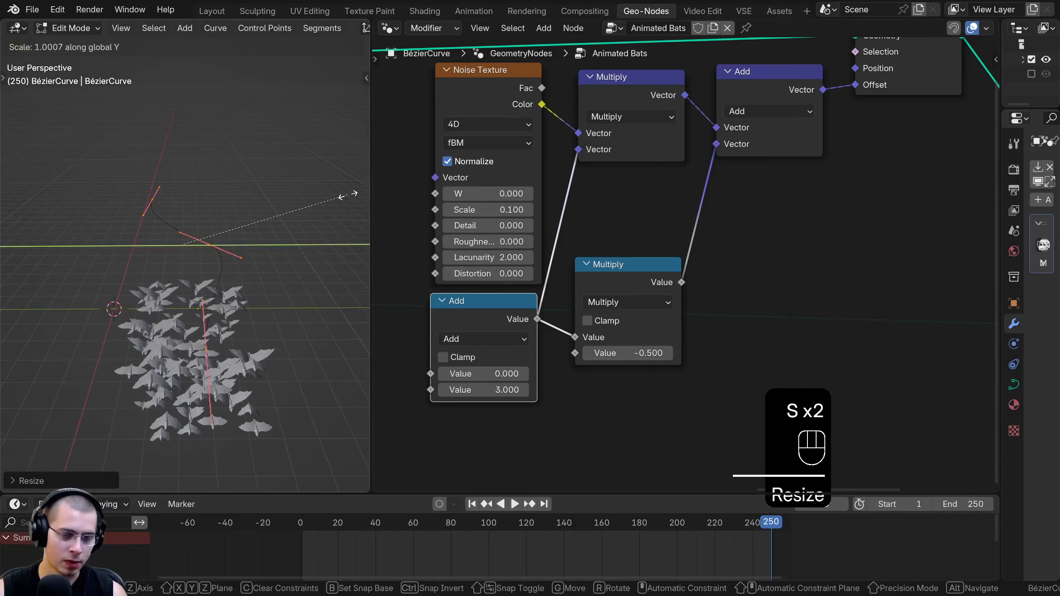
pyautogui.click(275, 202)
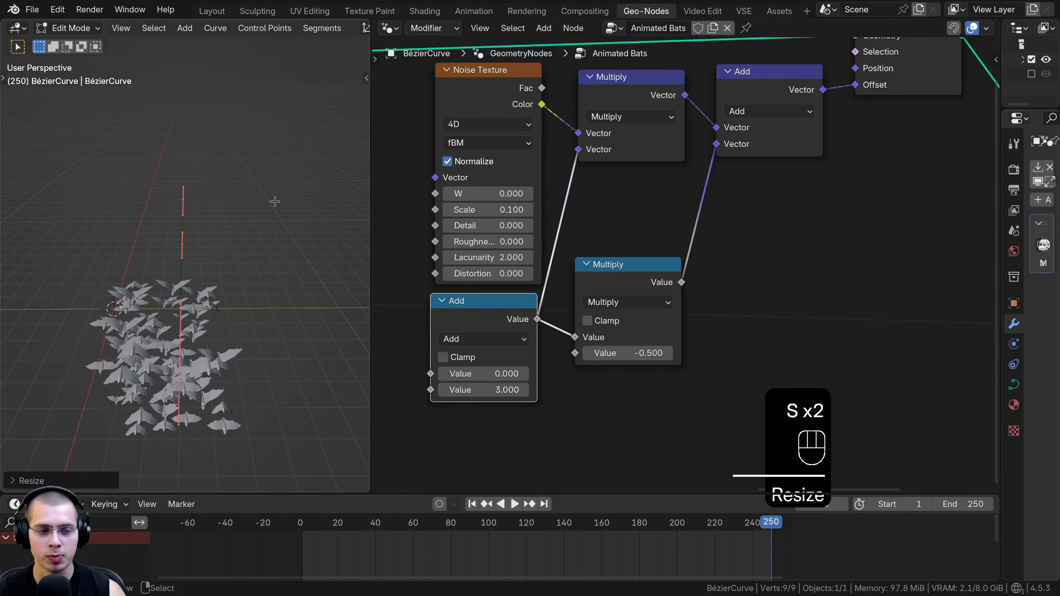
pyautogui.press('KP_0')
pyautogui.press('KP_1')
pyautogui.press('Tab')
# Play the animation with the flock seen head-on, and try 15.700 as the Math Add node's second value to examine the random movement
pyautogui.scroll(5, 190, 200)
pyautogui.press('space')
pyautogui.press('space')
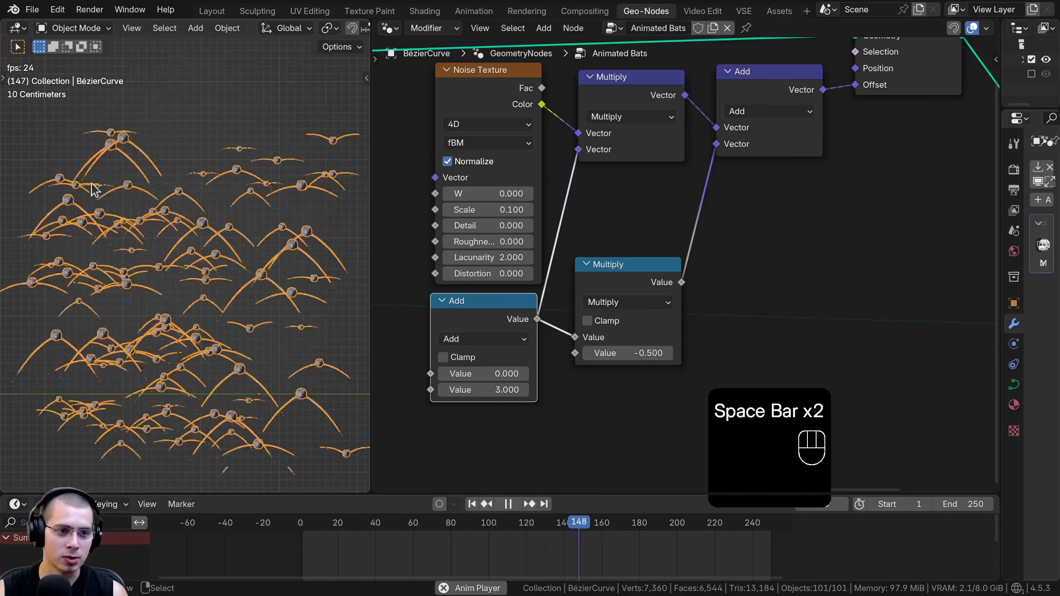
pyautogui.keyDown('shift'); pyautogui.moveTo(484, 390); pyautogui.dragTo(524, 389); pyautogui.keyUp('shift')
pyautogui.scroll(-2, 103, 352)
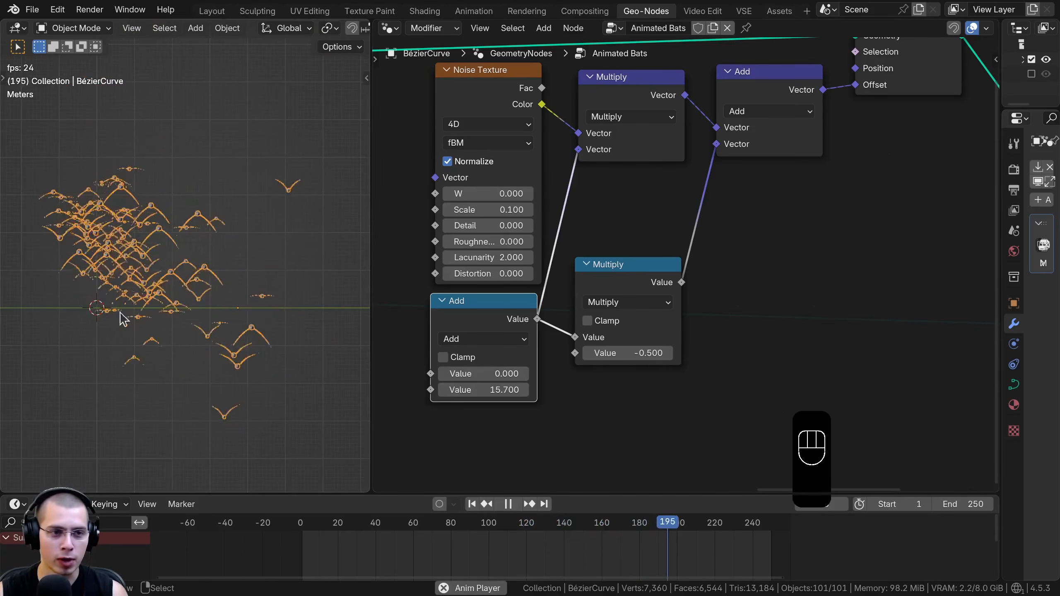
pyautogui.keyDown('shift'); pyautogui.moveTo(100, 162); pyautogui.dragTo(68, 160, button='middle'); pyautogui.keyUp('shift')
pyautogui.scroll(2, 105, 156)
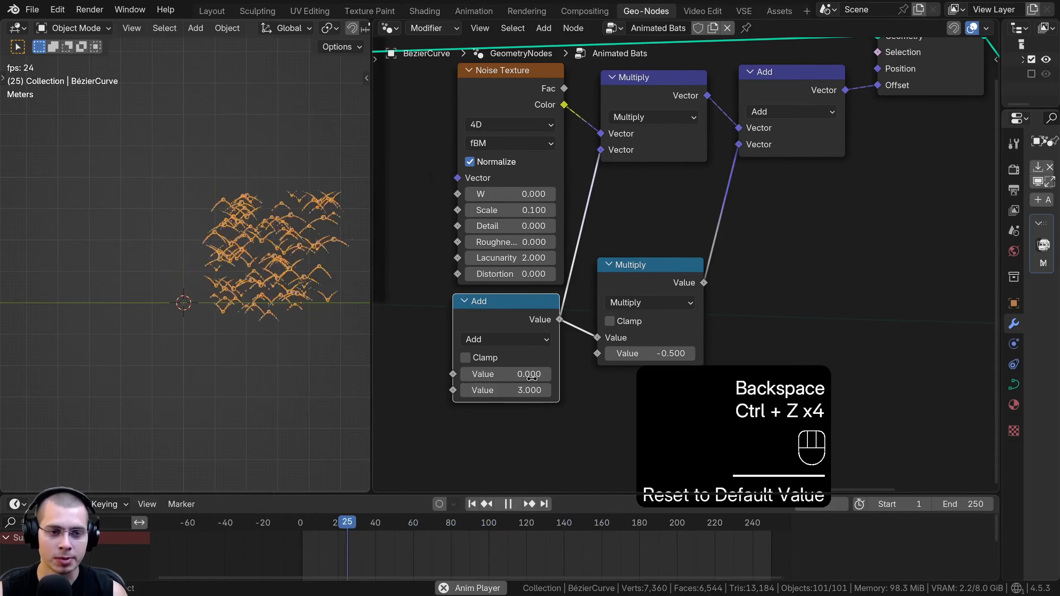
pyautogui.keyDown('shift'); pyautogui.moveTo(201, 295); pyautogui.dragTo(104, 315, button='middle'); pyautogui.keyUp('shift')
pyautogui.scroll(1, 184, 162)
pyautogui.scroll(2, 183, 171)
pyautogui.keyDown('shift'); pyautogui.moveTo(174, 188); pyautogui.dragTo(162, 138, button='middle'); pyautogui.keyUp('shift')
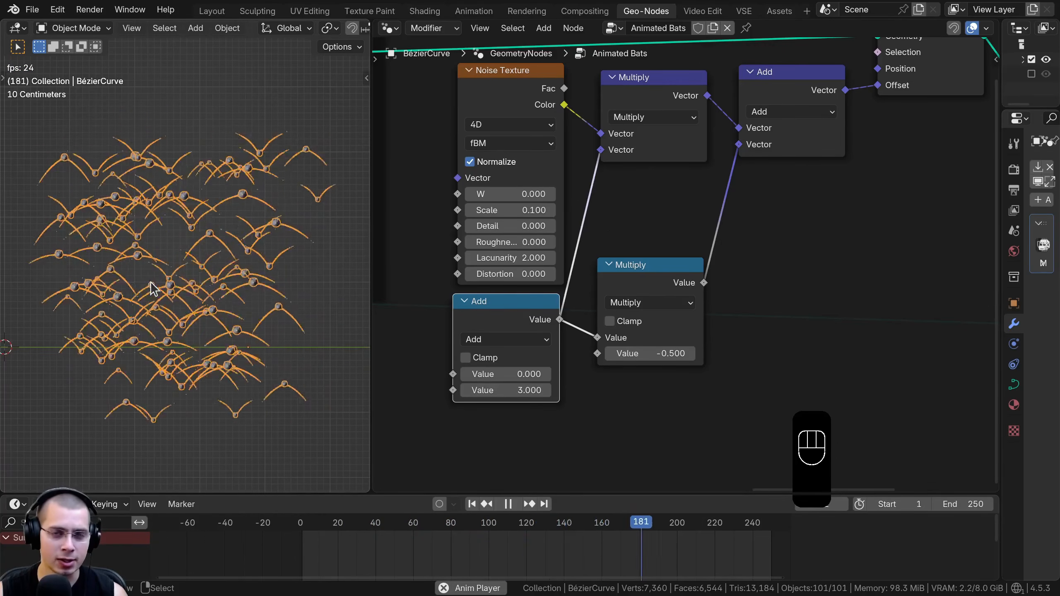
# Stop the playback and bend the straight Bézier curve in Edit Mode by moving, rotating and scaling its end control points
pyautogui.moveTo(182, 205); pyautogui.dragTo(249, 239, button='middle')
pyautogui.moveTo(222, 296); pyautogui.dragTo(215, 307, button='middle')
pyautogui.press('space')
pyautogui.press('Tab')
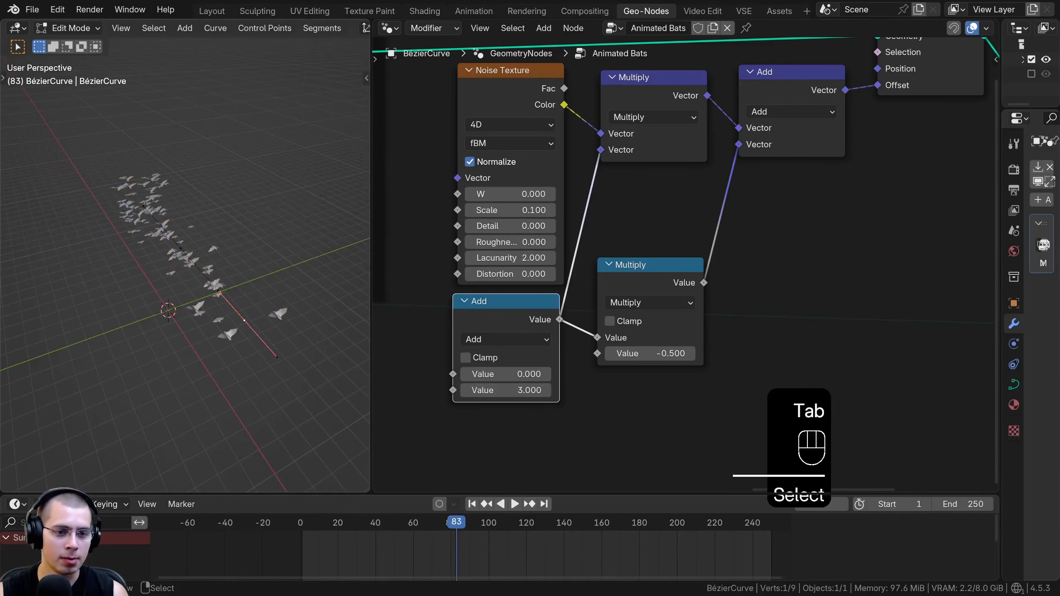
pyautogui.press('r')
pyautogui.press('g')
pyautogui.click(163, 243)
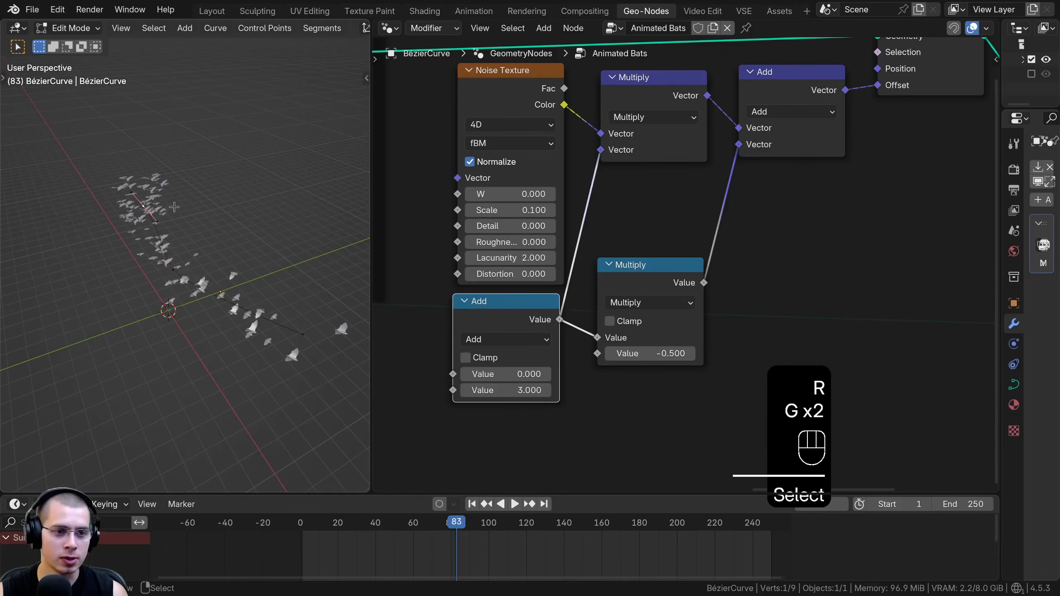
pyautogui.press('r')
pyautogui.click(182, 197)
pyautogui.press('s')
pyautogui.click(225, 159)
pyautogui.press('r')
pyautogui.press('g')
pyautogui.press('r')
pyautogui.moveTo(246, 178); pyautogui.dragTo(302, 135, button='middle')
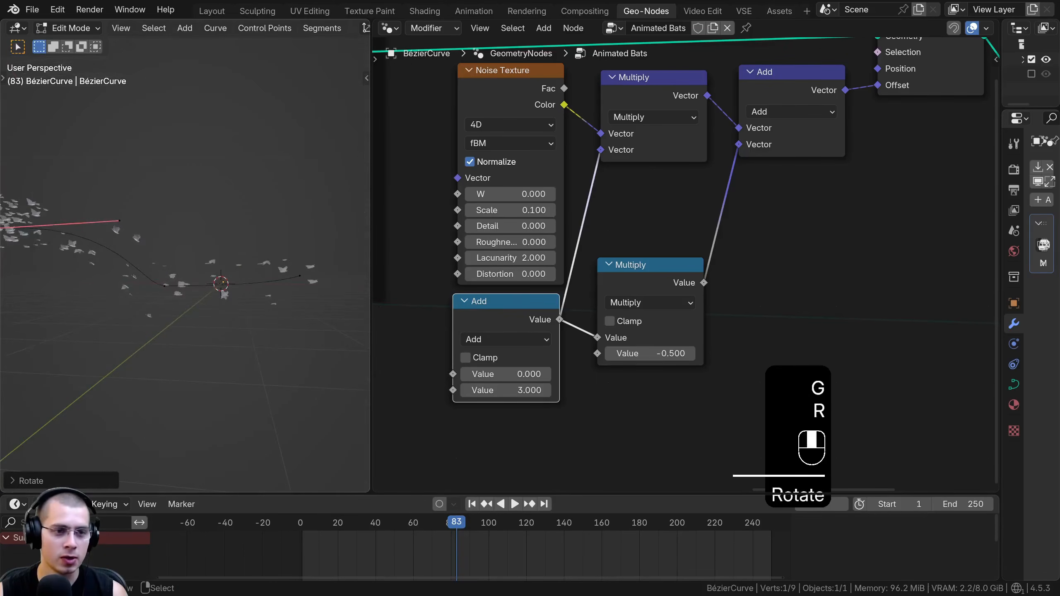
# Move, scale and rotate the curve's control points further to form a winding flight path, and return to Object Mode
pyautogui.press('g')
pyautogui.click(290, 149)
pyautogui.press('s')
pyautogui.press('g')
pyautogui.click(292, 288)
pyautogui.press('r')
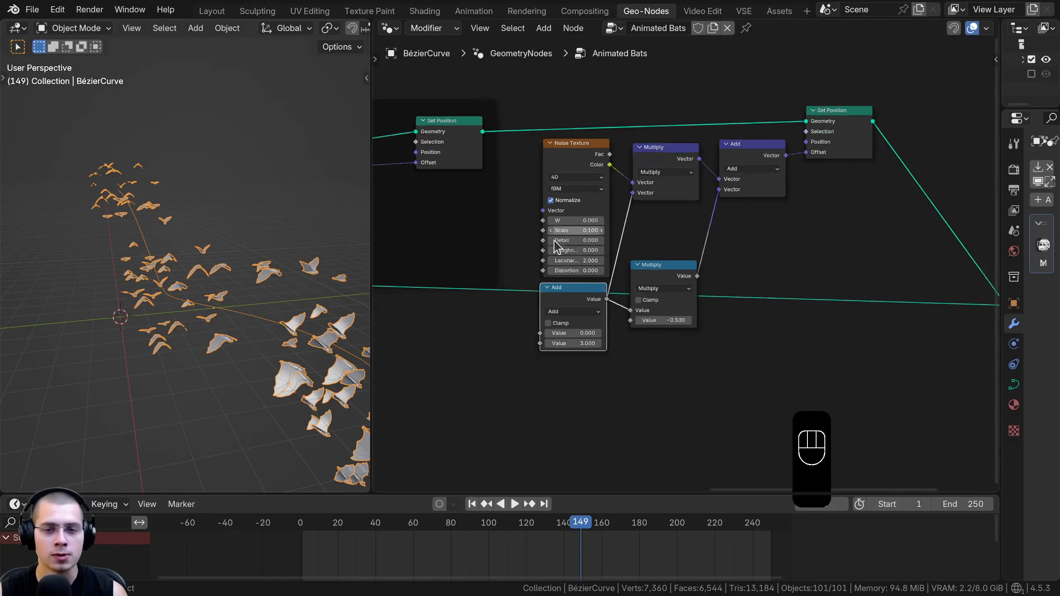
pyautogui.scroll(-2, 555, 247)
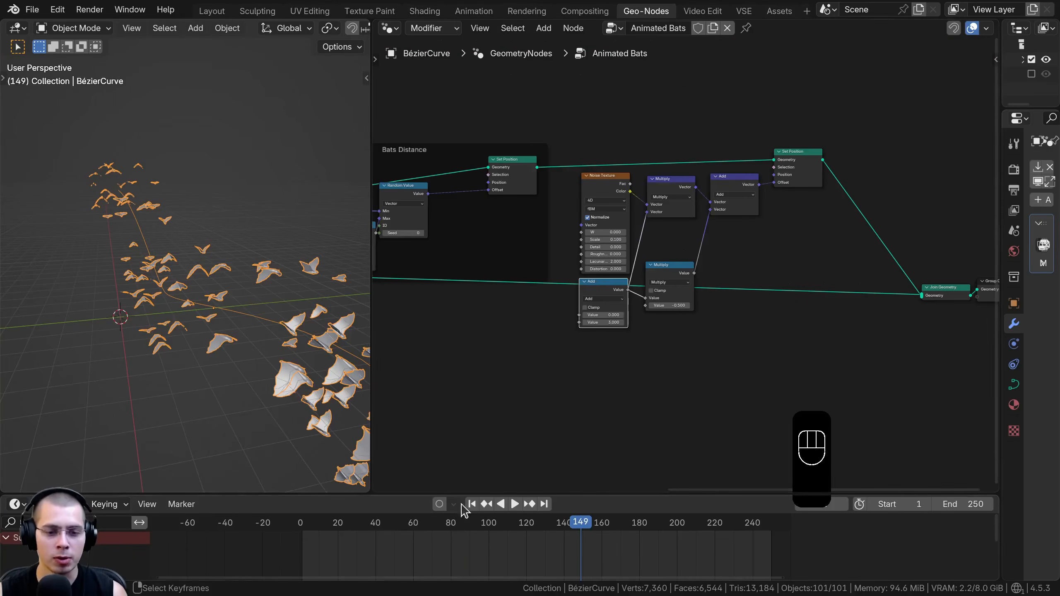
# Go to frame 0 and clear all keyframes from the Add node's second value in the Start and End Points frame
pyautogui.press('space')
pyautogui.moveTo(371, 563); pyautogui.dragTo(315, 562)
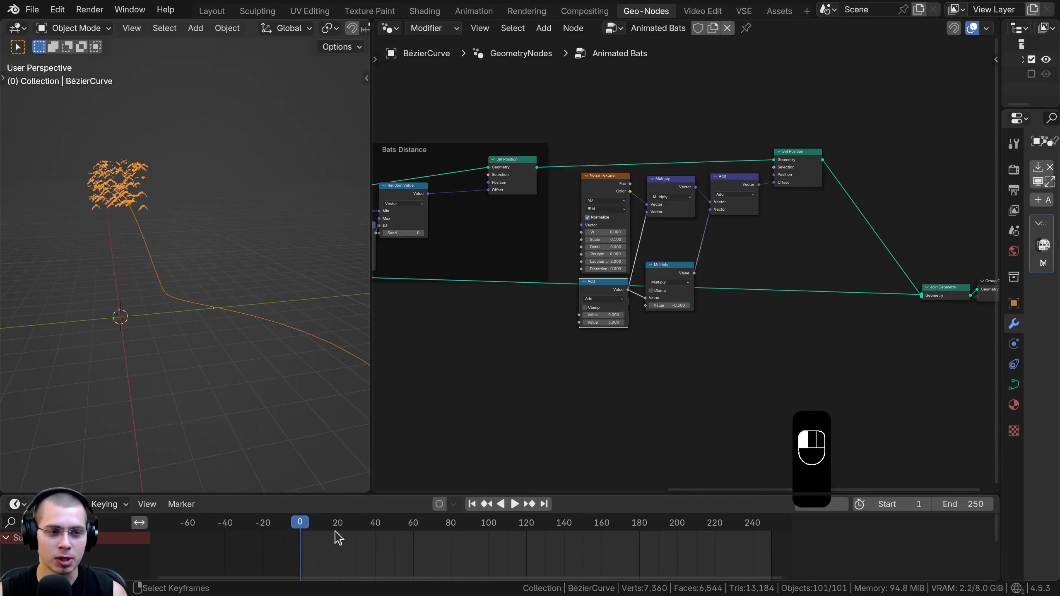
pyautogui.moveTo(497, 217); pyautogui.dragTo(770, 270, button='middle')
pyautogui.scroll(5, 651, 276)
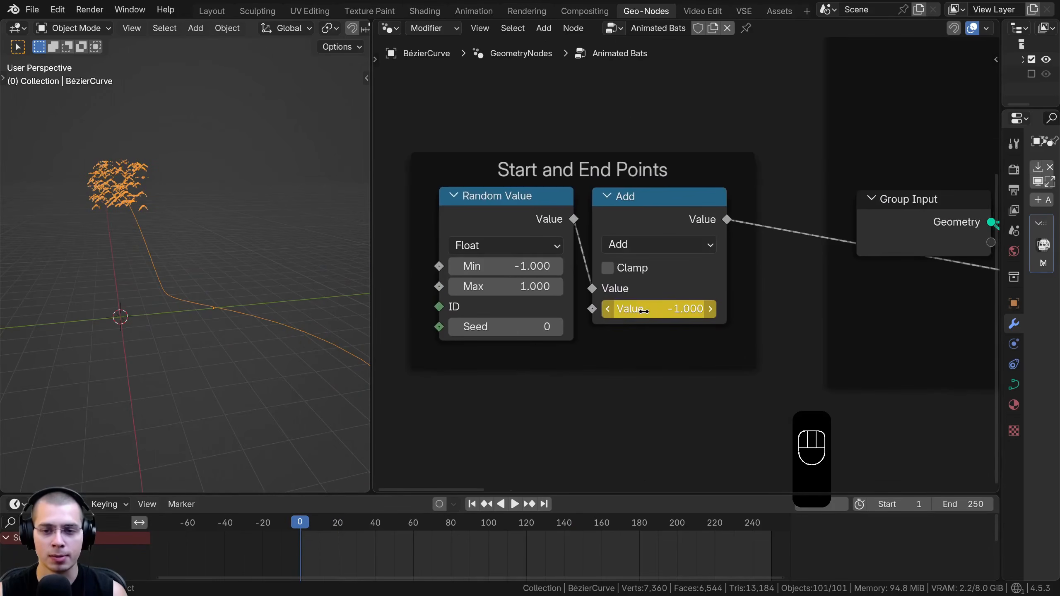
pyautogui.rightClick(644, 311)
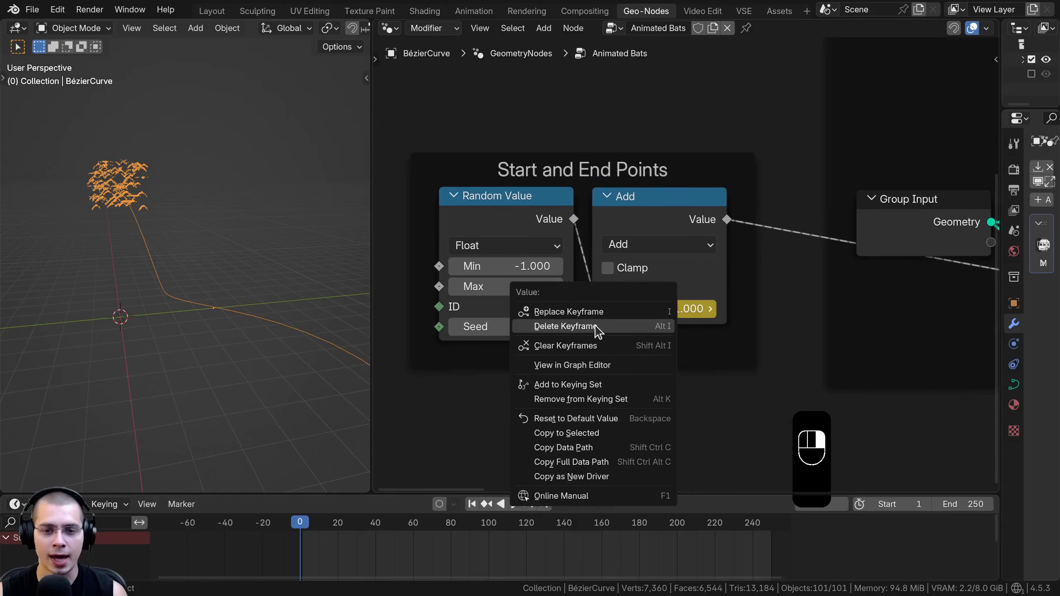
pyautogui.click(566, 326)
pyautogui.rightClick(650, 308)
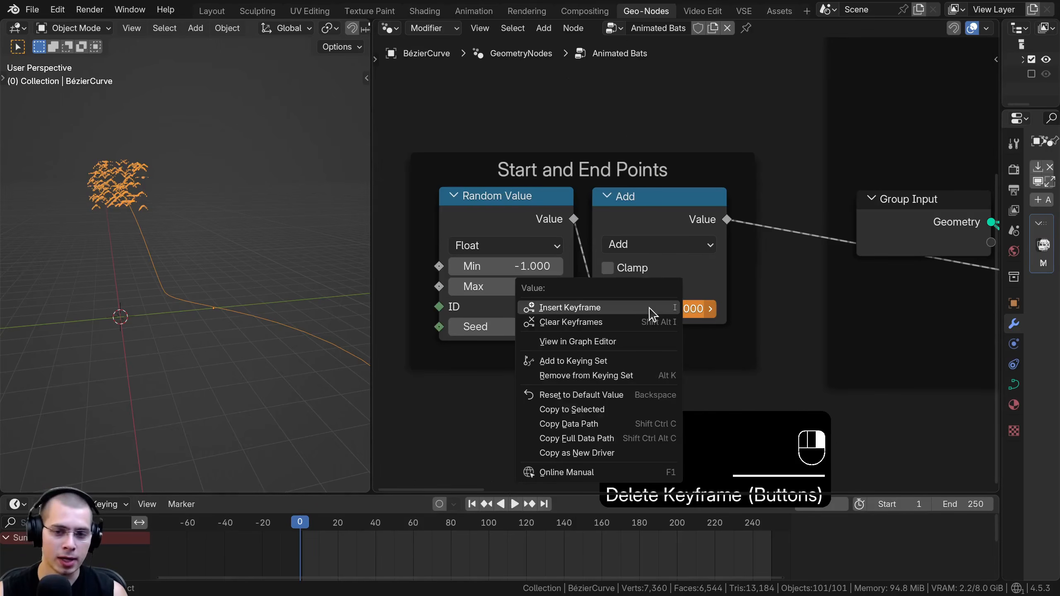
pyautogui.click(583, 322)
pyautogui.scroll(-5, 539, 261)
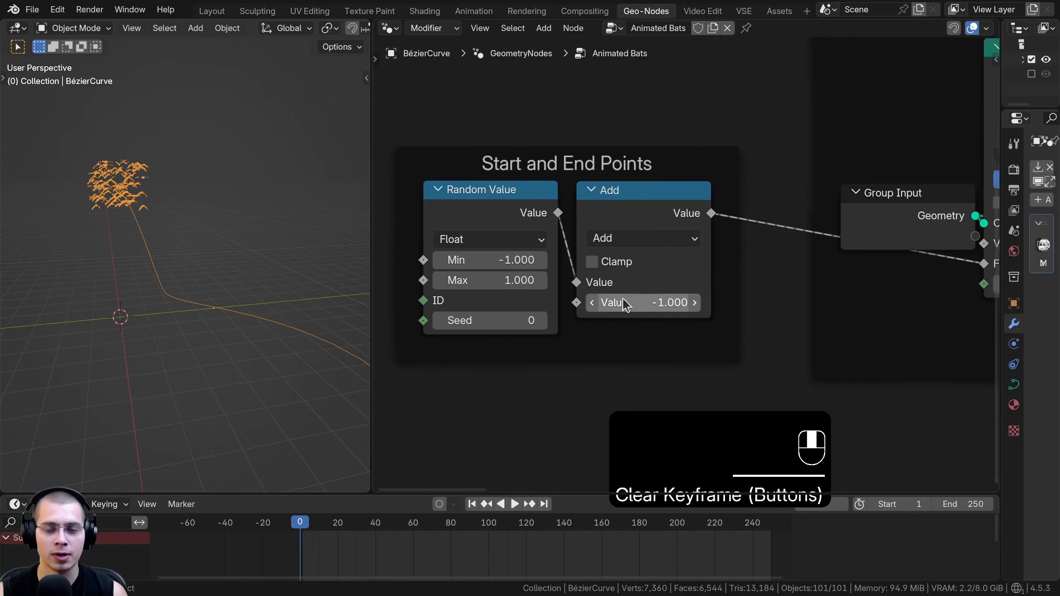
# Duplicate the Group Input node above Sample Curve and link the Points node's Count to a new socket on the copy
pyautogui.moveTo(1002, 156); pyautogui.dragTo(816, 169)
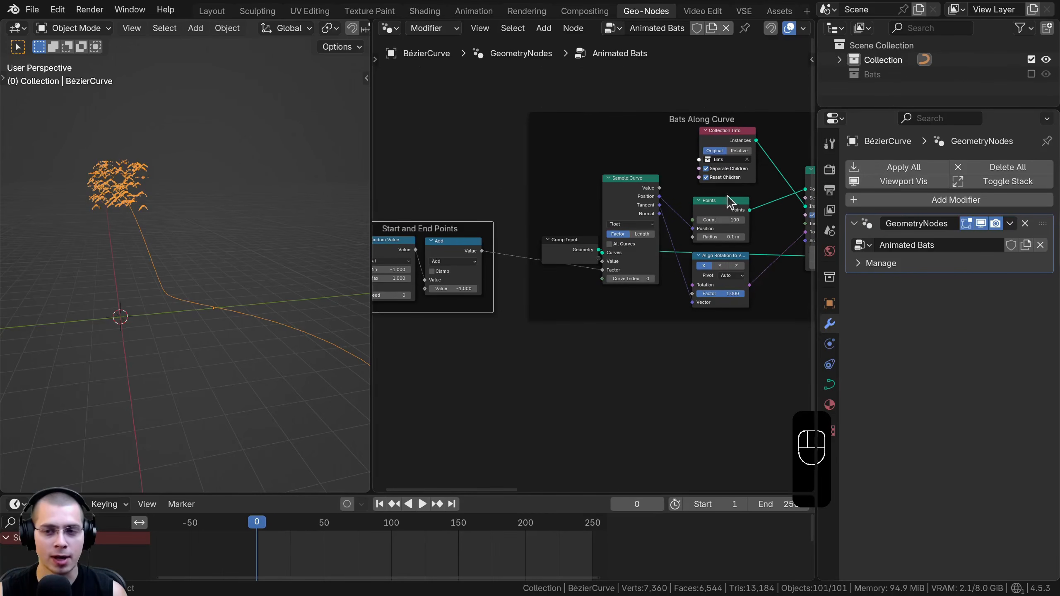
pyautogui.scroll(1, 728, 202)
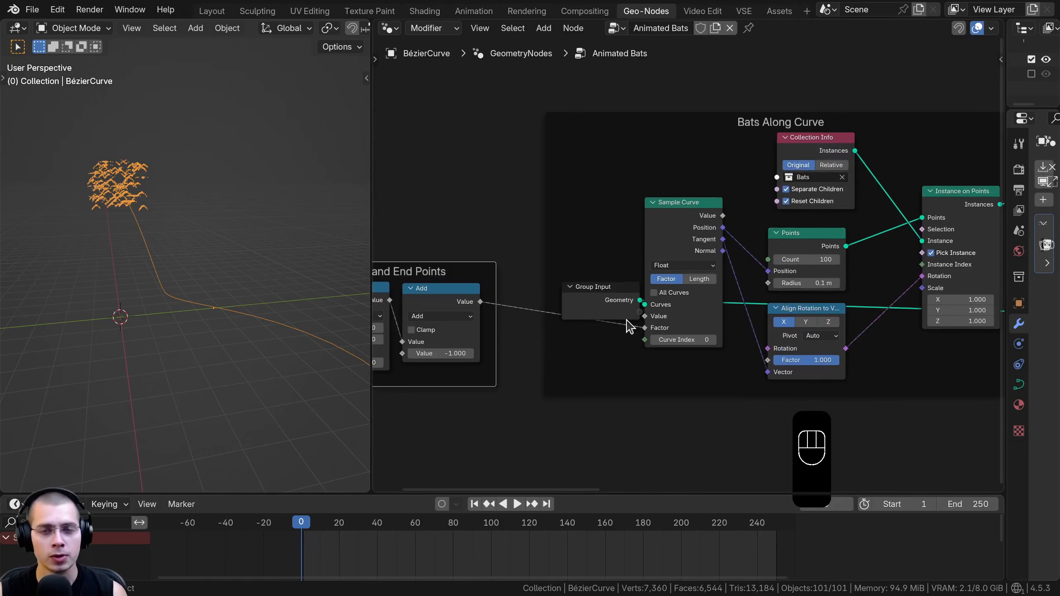
pyautogui.moveTo(622, 313); pyautogui.dragTo(583, 338)
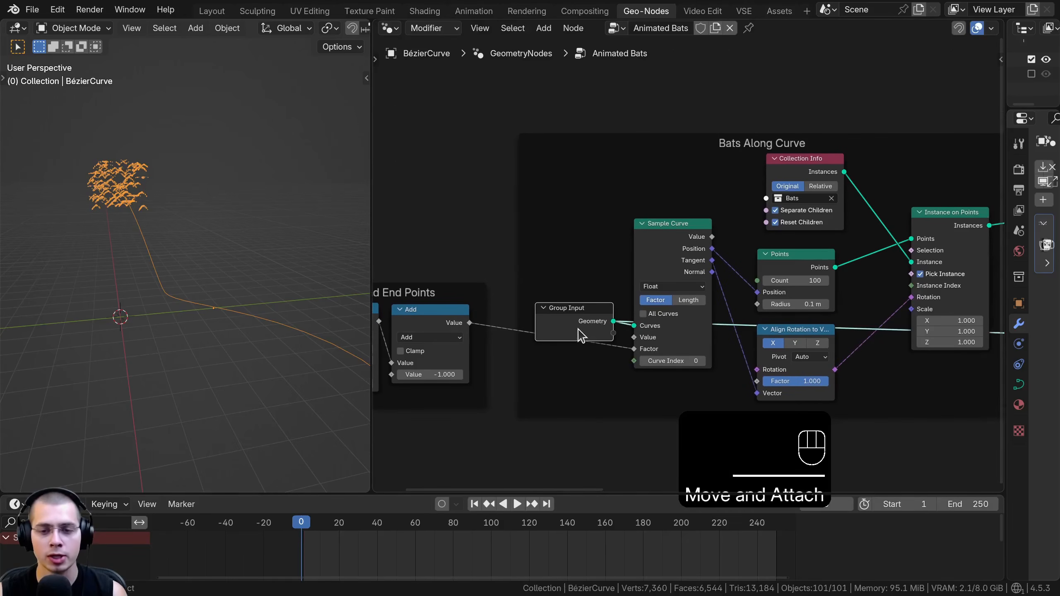
pyautogui.hotkey('shift', 'd')
pyautogui.click(736, 180)
pyautogui.scroll(1, 775, 288)
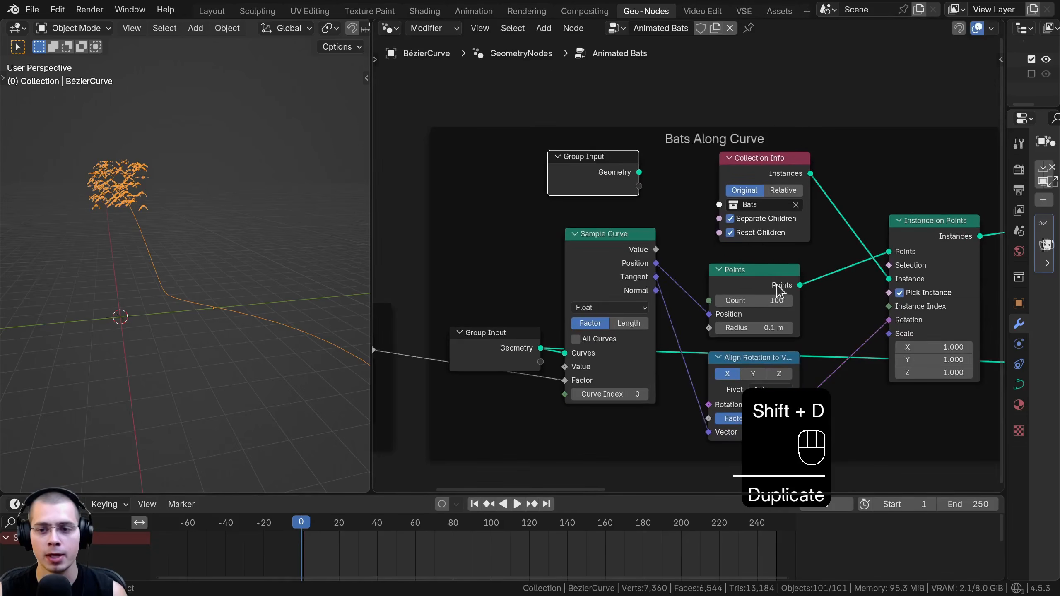
pyautogui.rightClick(724, 301)
pyautogui.moveTo(724, 301); pyautogui.dragTo(640, 187)
pyautogui.click(668, 196)
pyautogui.scroll(-1, 698, 183)
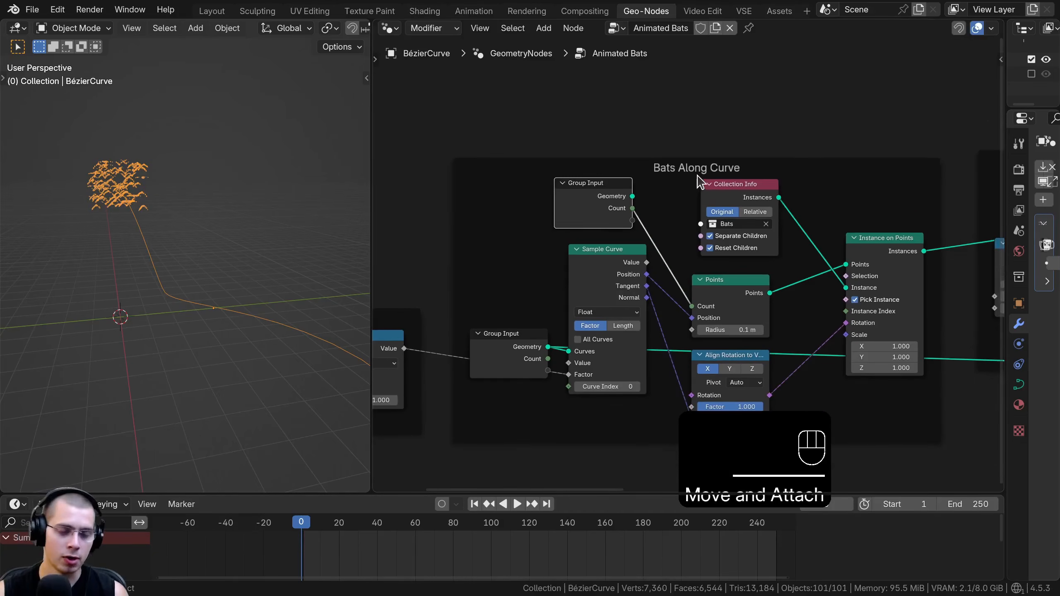
# Show the node group's socket list and rename the Count input to "Bats Amount"
pyautogui.press('n')
pyautogui.press('b')
pyautogui.moveTo(371, 145); pyautogui.dragTo(287, 144)
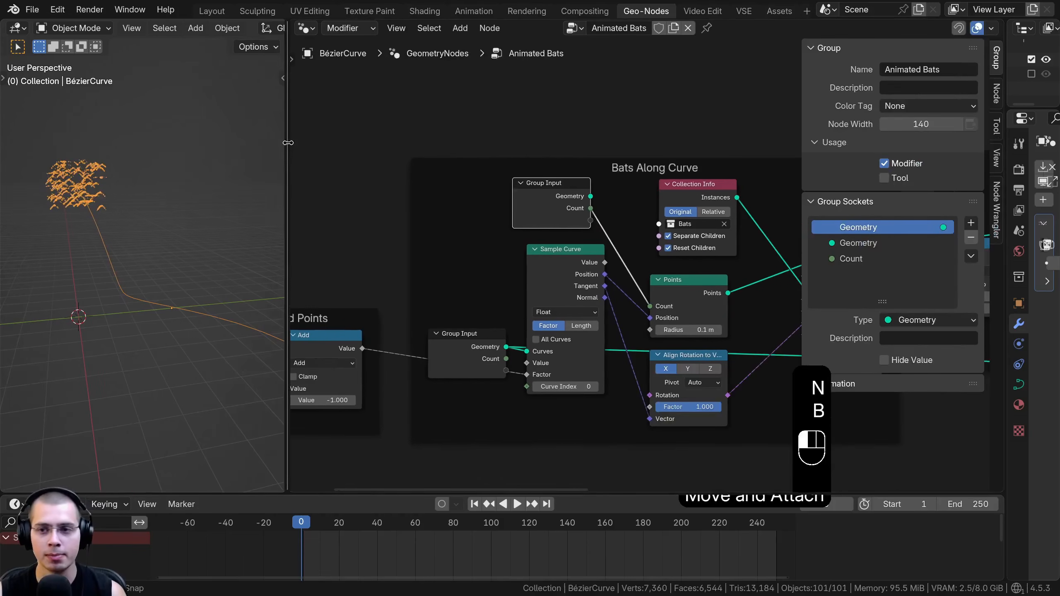
pyautogui.doubleClick(854, 259)
pyautogui.write('Bats Amo')
pyautogui.write('unt')
pyautogui.press('Return')
# Duplicate the Group Input node and place the copy before the Random Value node inside the Start and End Points frame
pyautogui.scroll(-2, 535, 256)
pyautogui.moveTo(535, 250); pyautogui.dragTo(639, 236, button='middle')
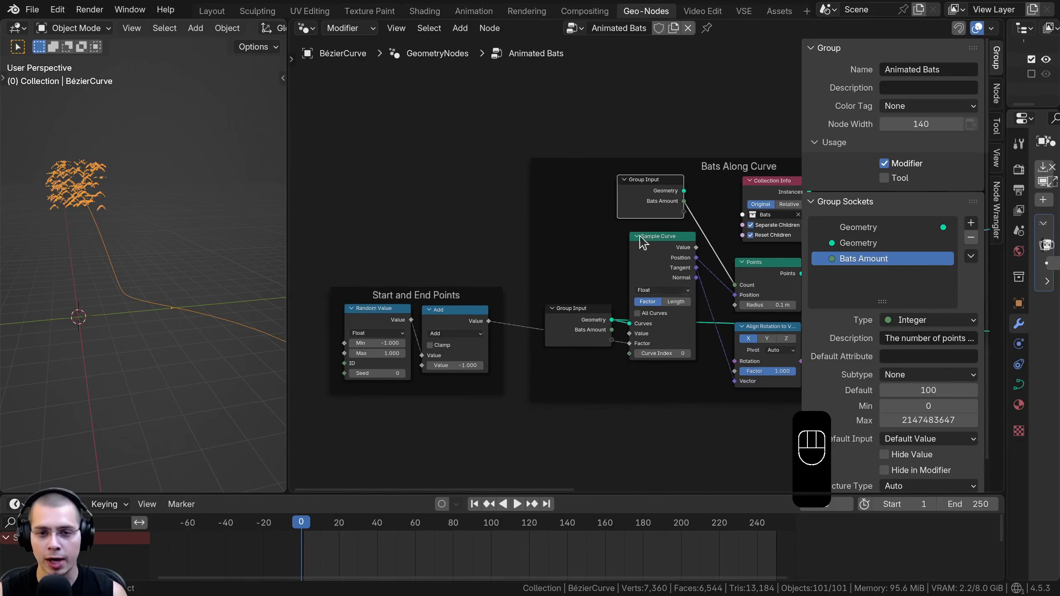
pyautogui.moveTo(647, 203); pyautogui.dragTo(651, 204)
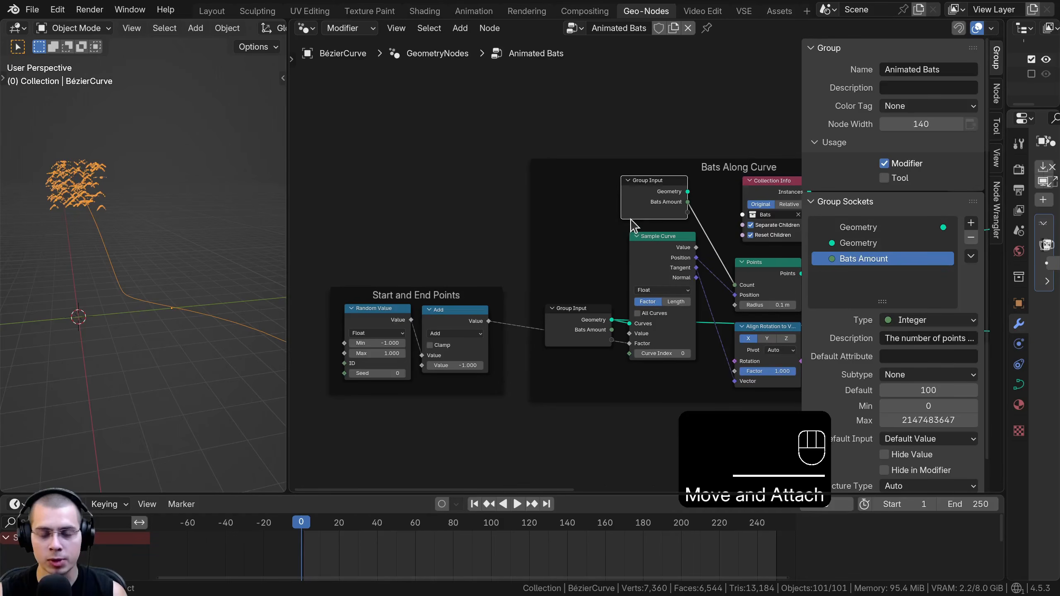
pyautogui.moveTo(656, 202); pyautogui.dragTo(653, 213, button='middle')
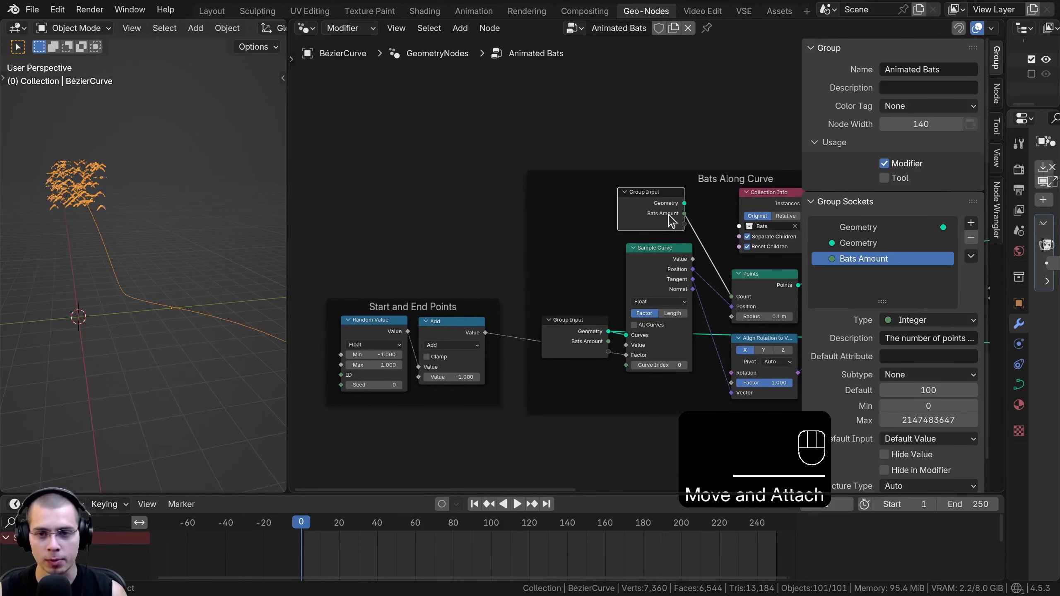
pyautogui.hotkey('shift', 'd')
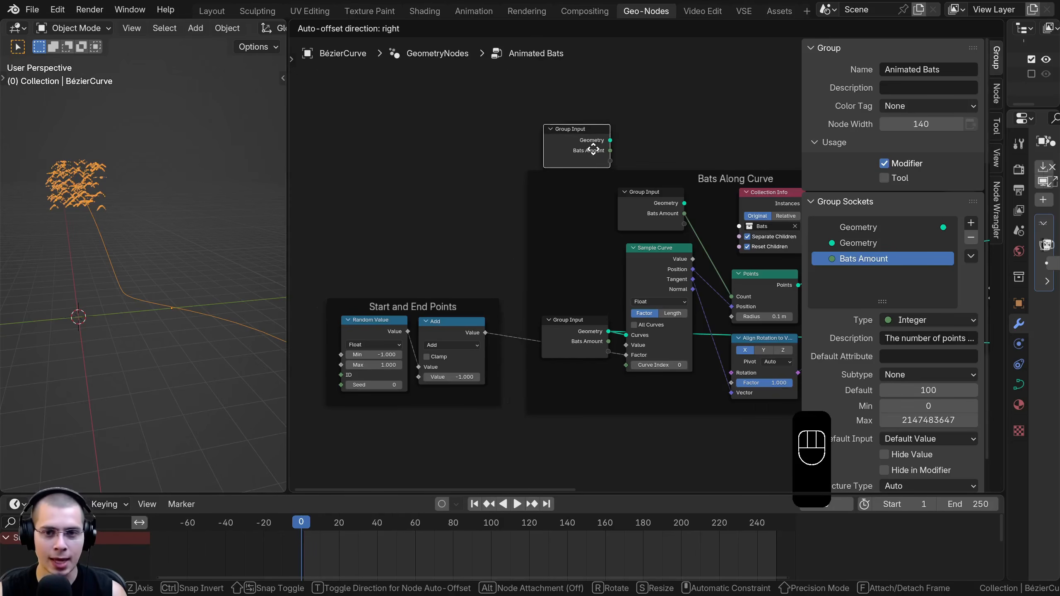
pyautogui.click(360, 234)
pyautogui.moveTo(384, 216); pyautogui.dragTo(521, 134, button='middle')
pyautogui.press('g')
pyautogui.click(488, 219)
pyautogui.press('g')
pyautogui.click(426, 270)
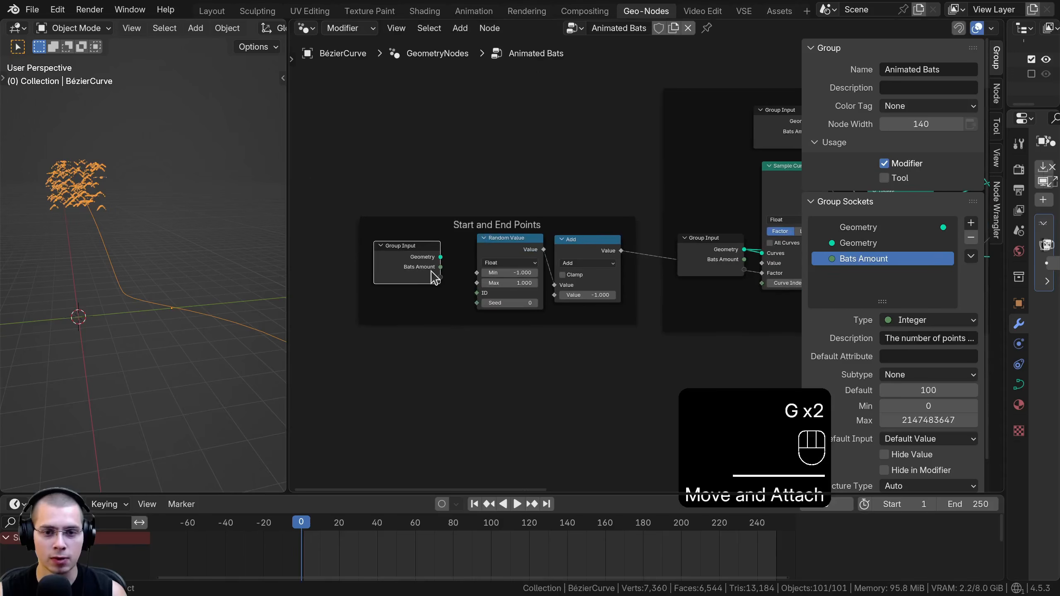
pyautogui.press('g')
pyautogui.click(439, 278)
# Link the Add node's second Value to a new socket on the Group Input in the Start and End Points frame
pyautogui.scroll(5, 454, 309)
pyautogui.moveTo(645, 349); pyautogui.dragTo(701, 345, button='middle')
pyautogui.moveTo(635, 310); pyautogui.dragTo(652, 310)
pyautogui.rightClick(652, 310)
pyautogui.moveTo(636, 306); pyautogui.dragTo(668, 291, button='middle')
pyautogui.moveTo(615, 296); pyautogui.dragTo(550, 179)
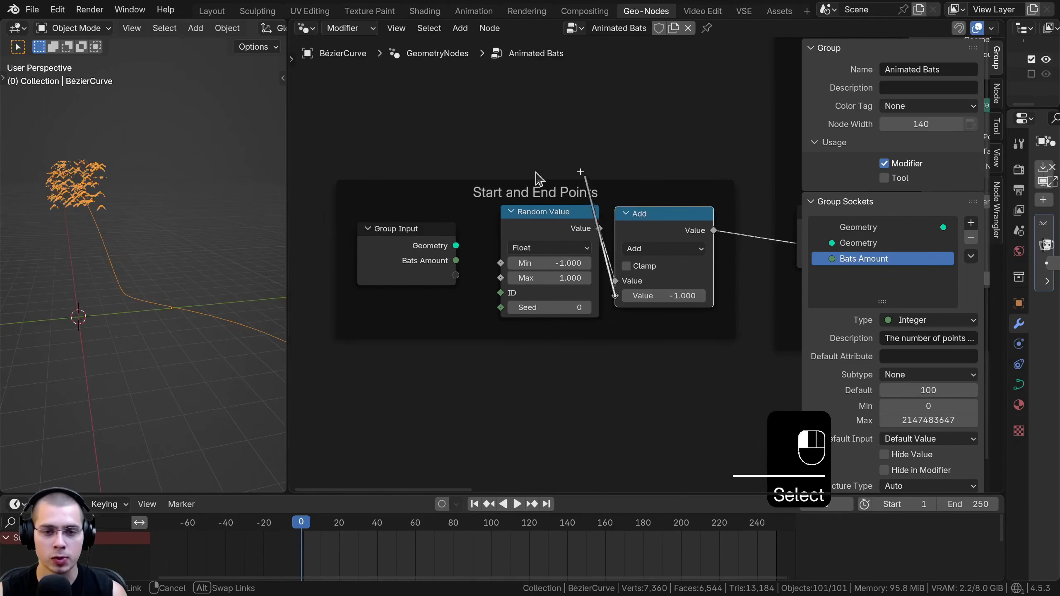
pyautogui.moveTo(479, 275); pyautogui.dragTo(457, 275)
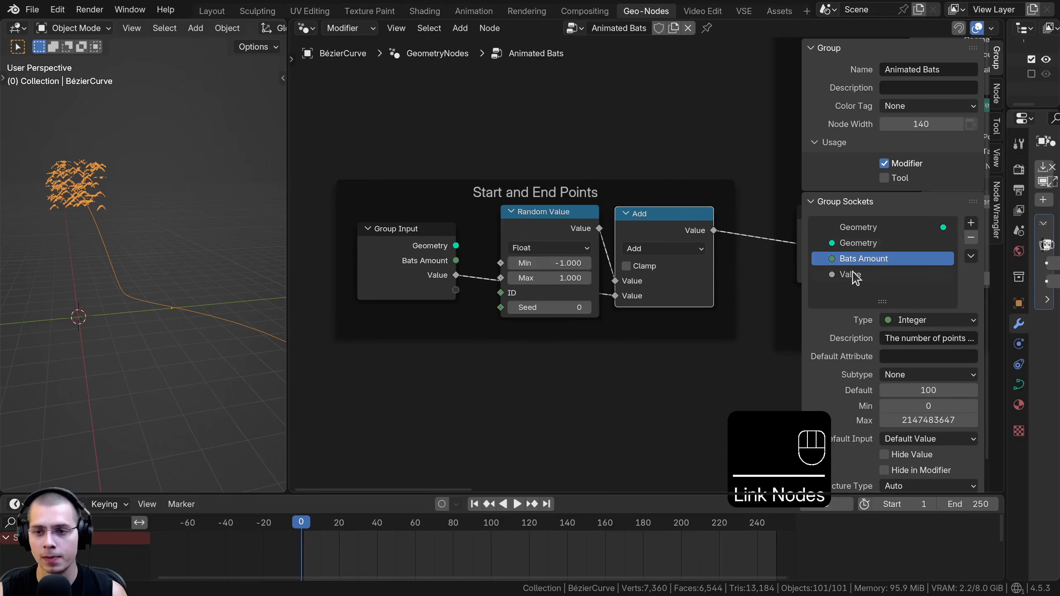
# Rename the new Value group input to "Animate Along Curve" and widen the properties area to show the modifier's inputs
pyautogui.doubleClick(853, 276)
pyautogui.write('A')
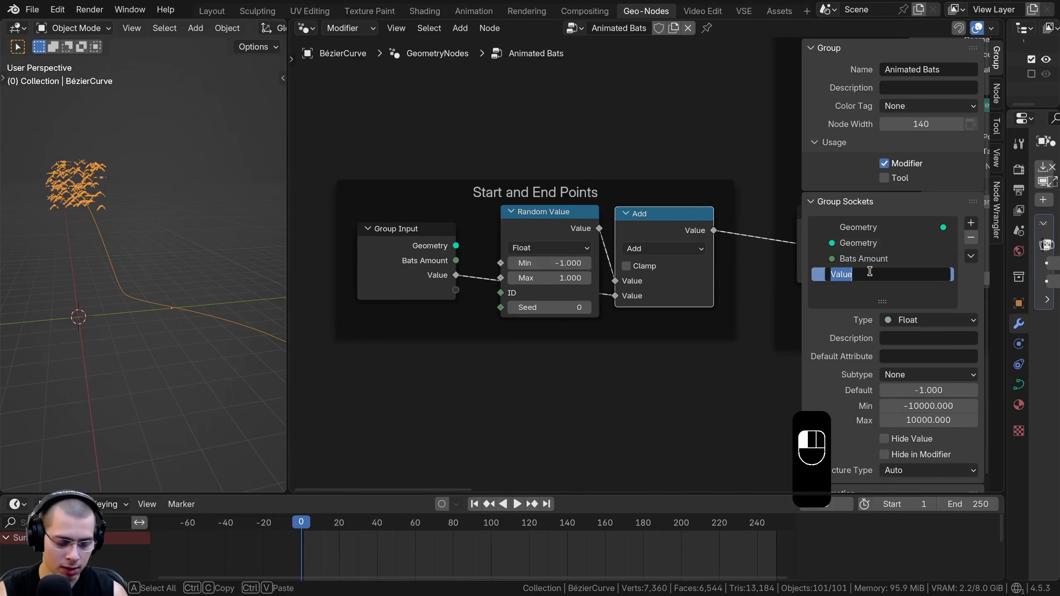
pyautogui.write('nimate Along Curve')
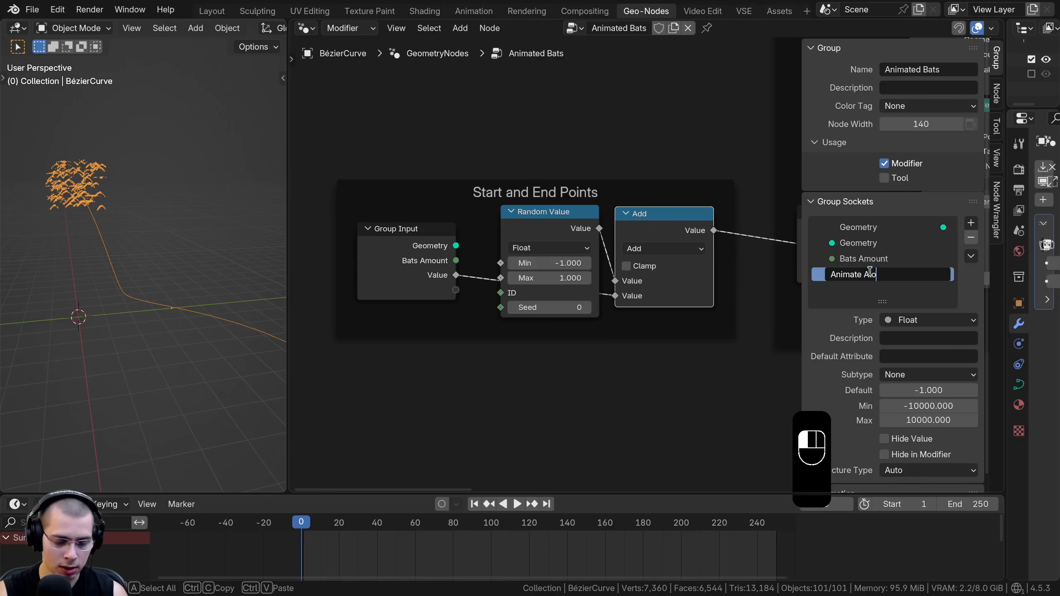
pyautogui.press('Return')
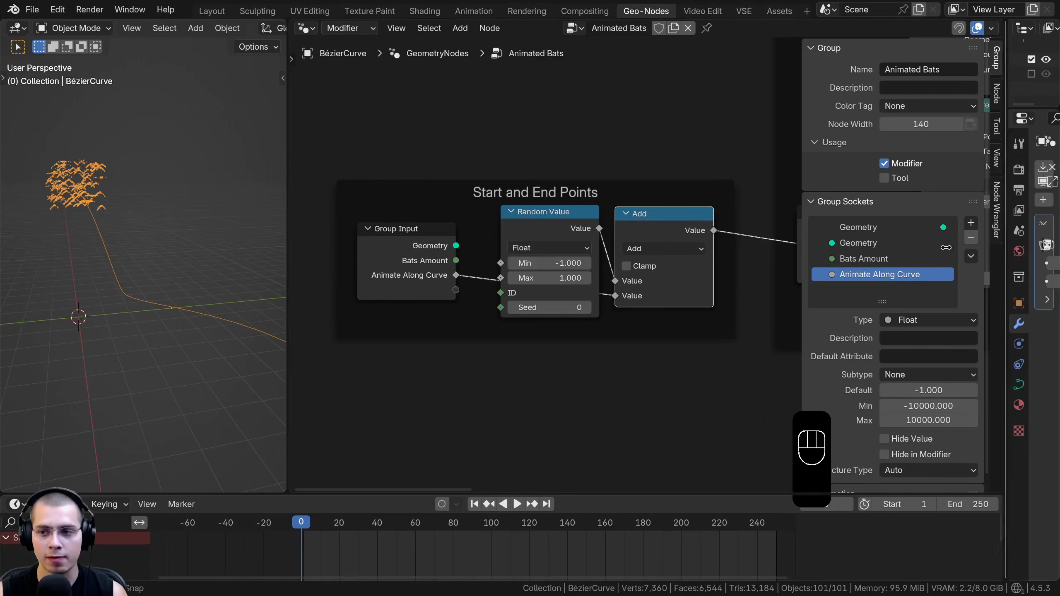
pyautogui.moveTo(968, 248); pyautogui.dragTo(847, 250)
pyautogui.moveTo(992, 281); pyautogui.dragTo(1058, 282)
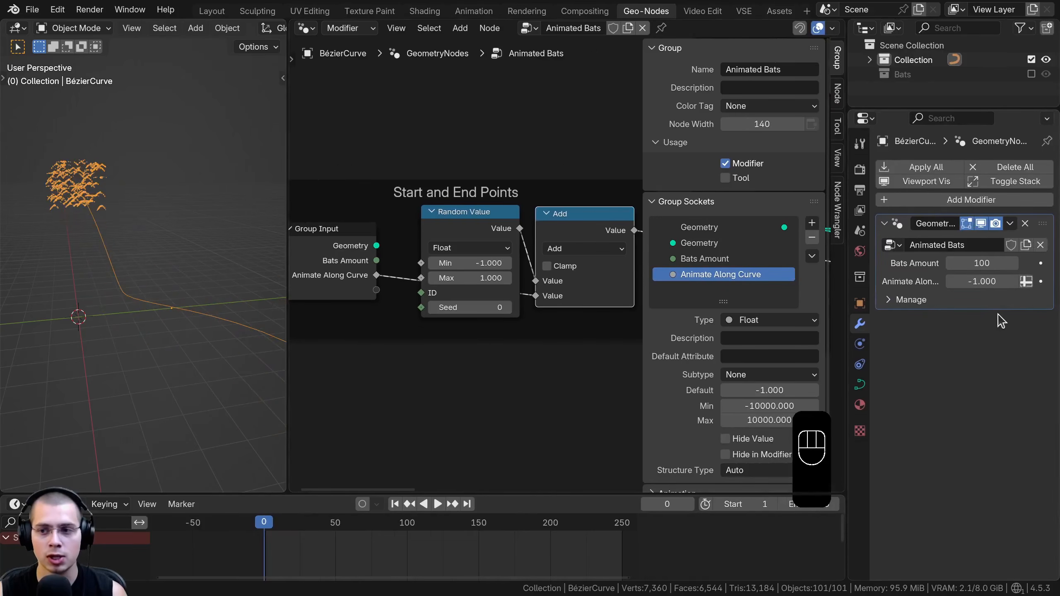
pyautogui.scroll(-4, 592, 285)
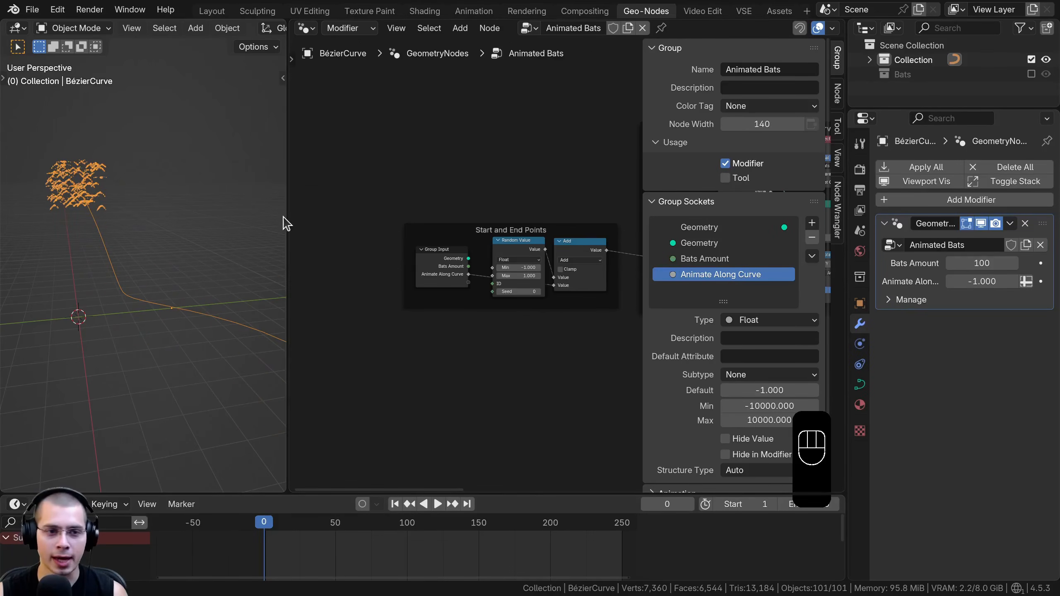
# Widen the node editor and link the Instance on Points node's Scale to a new Group Input socket in the Bats Along Curve frame
pyautogui.moveTo(283, 217); pyautogui.dragTo(276, 216)
pyautogui.moveTo(543, 246); pyautogui.dragTo(417, 254, button='middle')
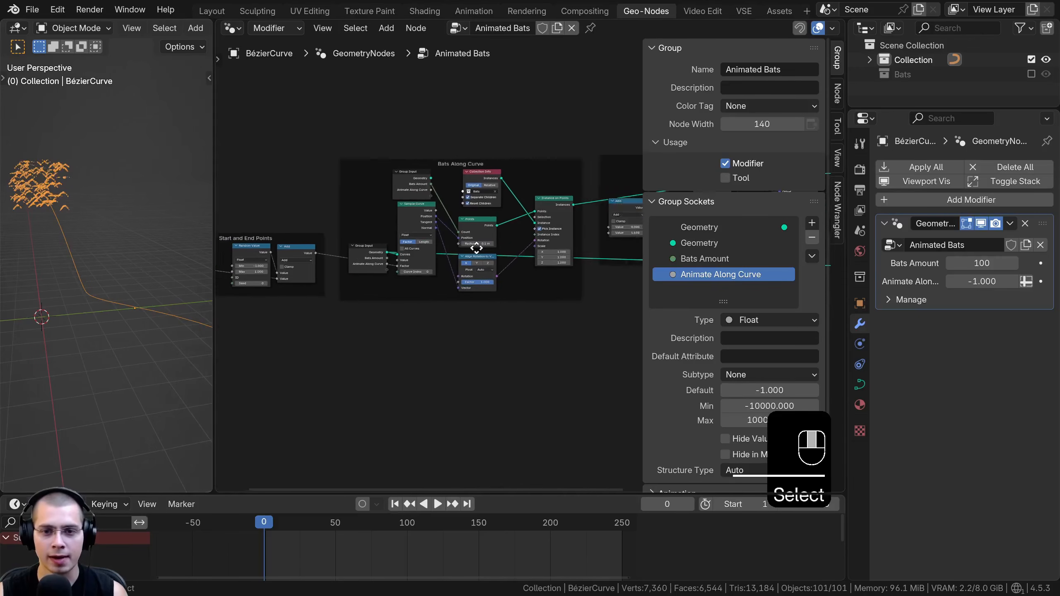
pyautogui.scroll(5, 495, 239)
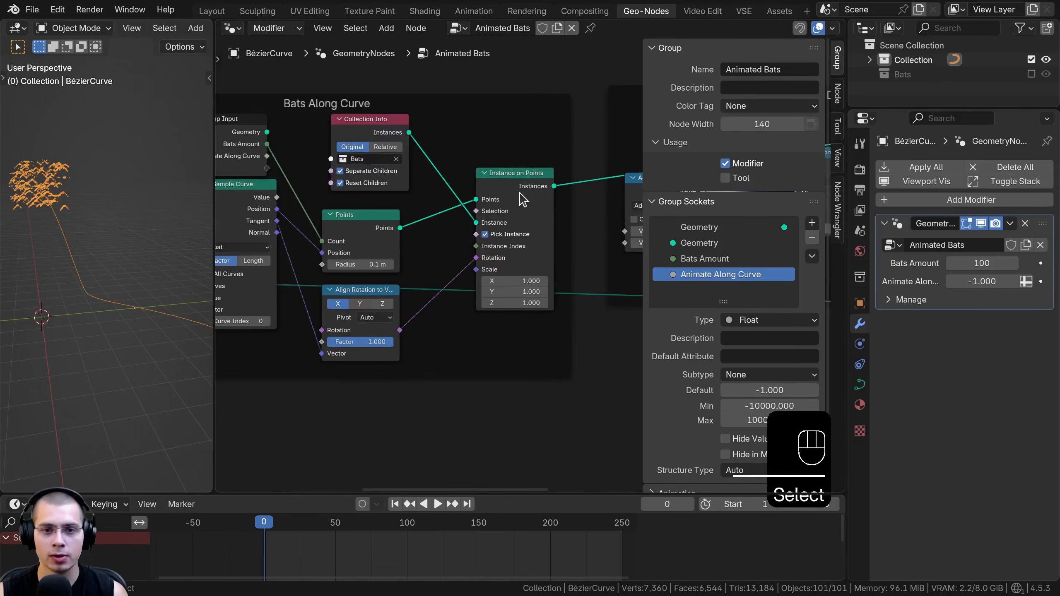
pyautogui.moveTo(521, 202); pyautogui.dragTo(507, 192)
pyautogui.moveTo(494, 269); pyautogui.dragTo(565, 312, button='middle')
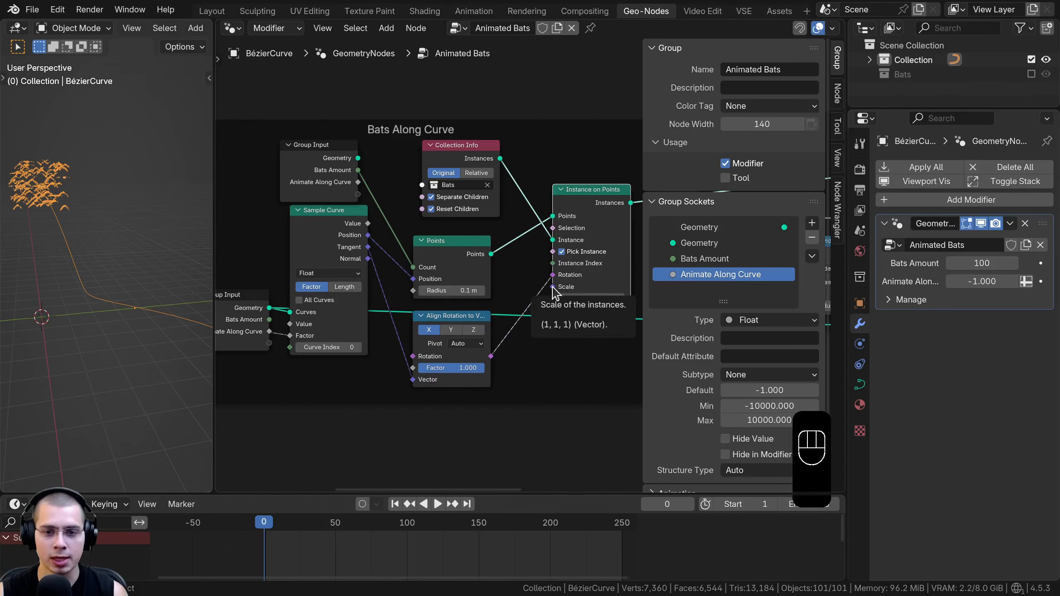
pyautogui.moveTo(552, 286); pyautogui.dragTo(555, 272)
pyautogui.moveTo(443, 100); pyautogui.dragTo(295, 162)
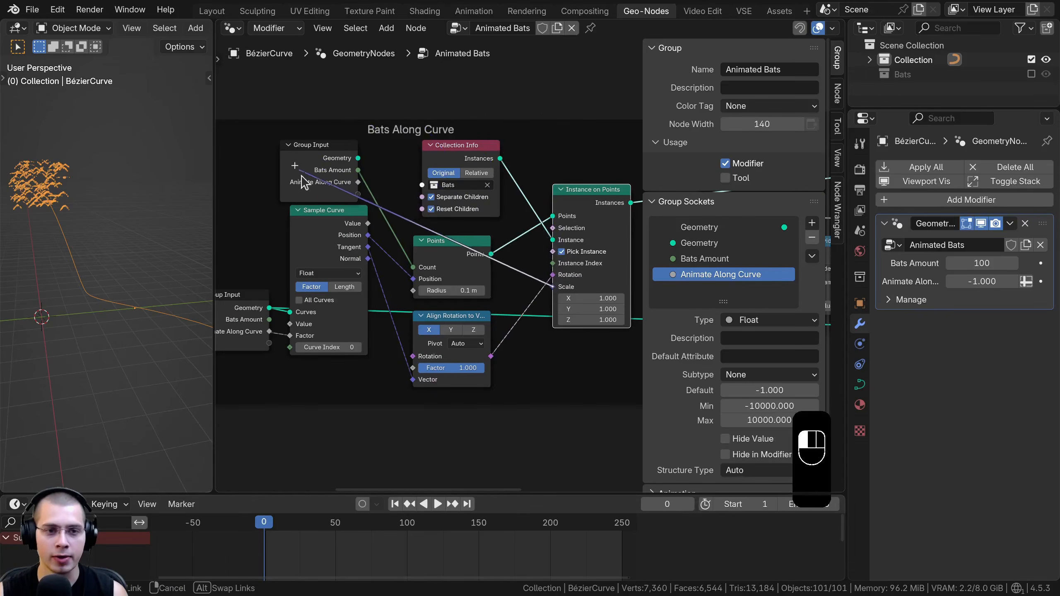
pyautogui.moveTo(359, 202); pyautogui.dragTo(358, 195)
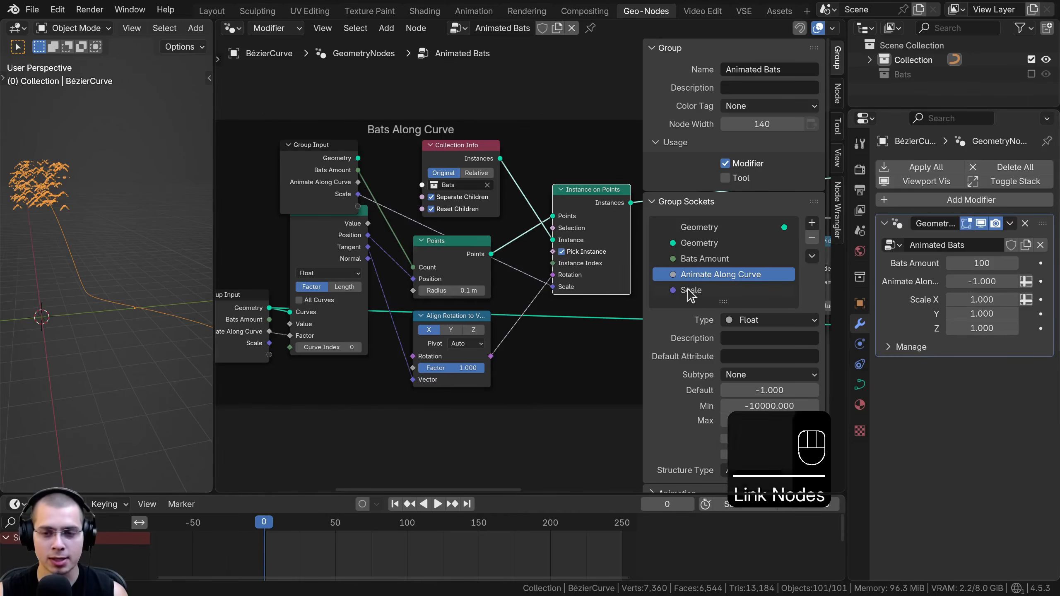
# Rename the Scale group input socket to "Bats Scale"
pyautogui.moveTo(642, 259); pyautogui.dragTo(627, 259)
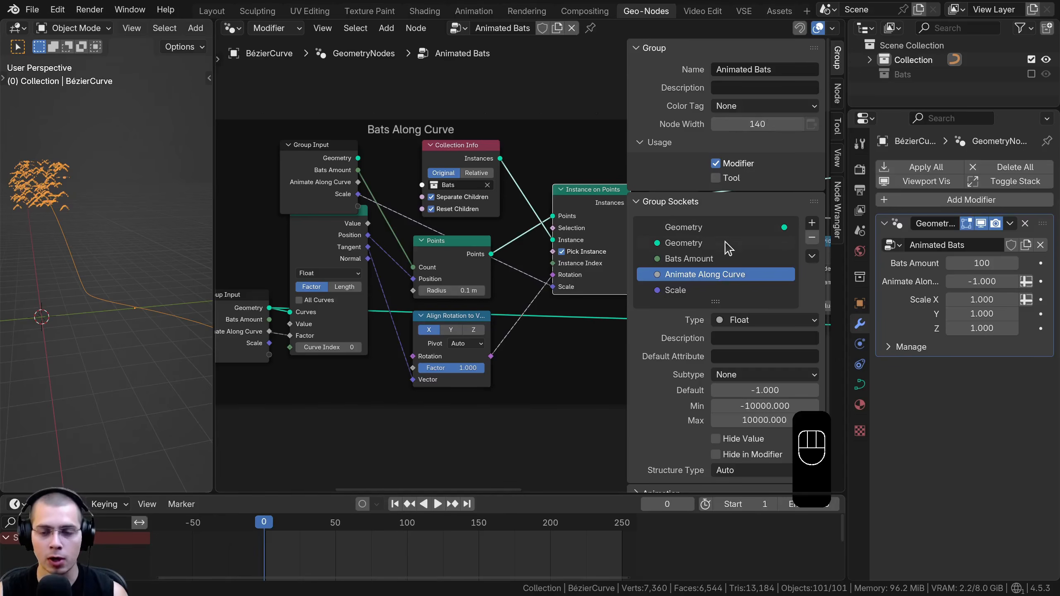
pyautogui.scroll(-1, 733, 244)
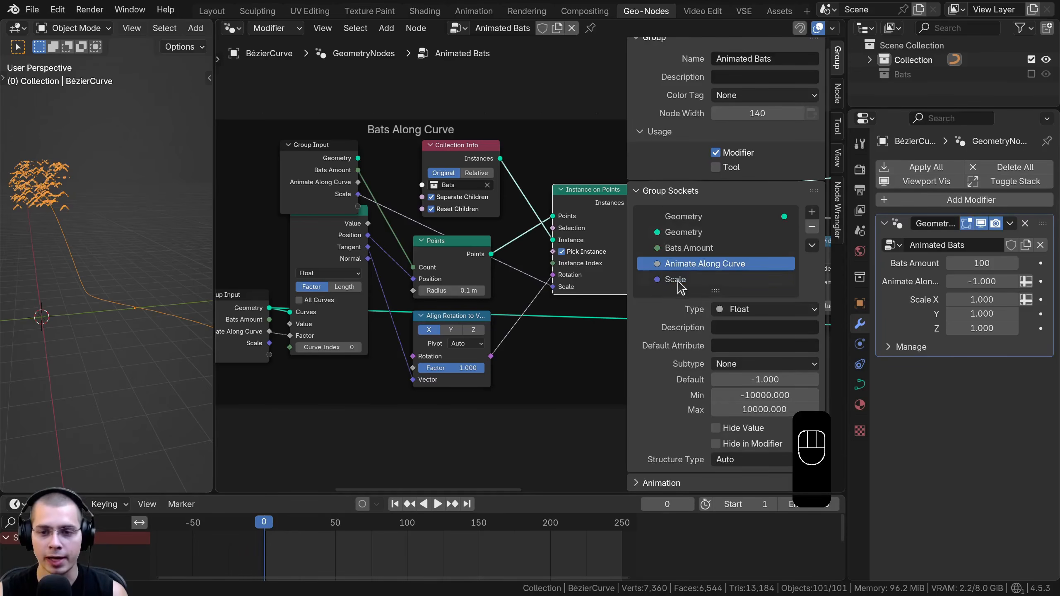
pyautogui.click(677, 280)
pyautogui.doubleClick(677, 280)
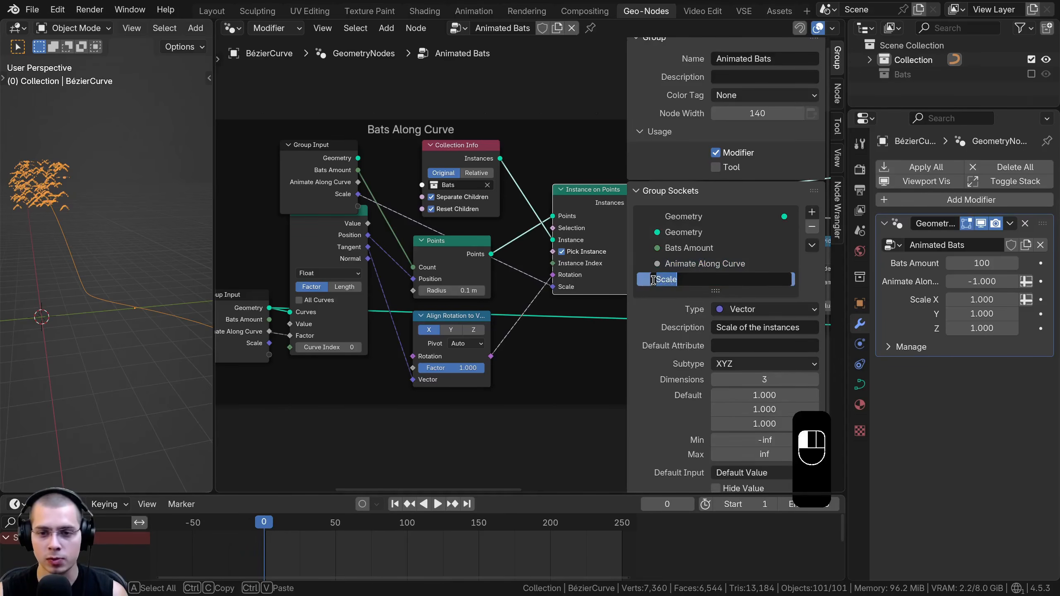
pyautogui.write('Bats')
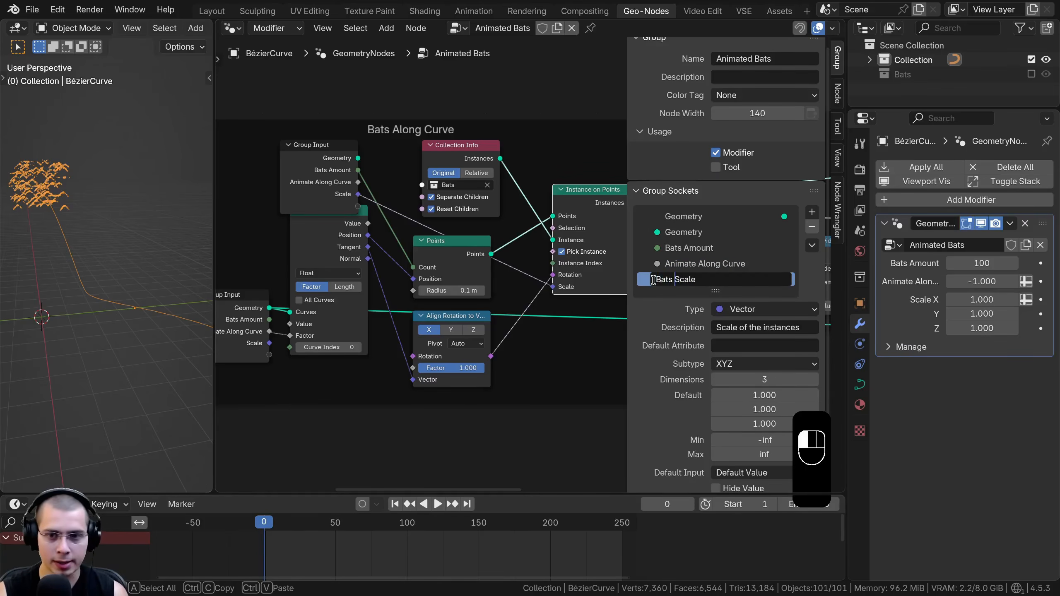
pyautogui.press('Return')
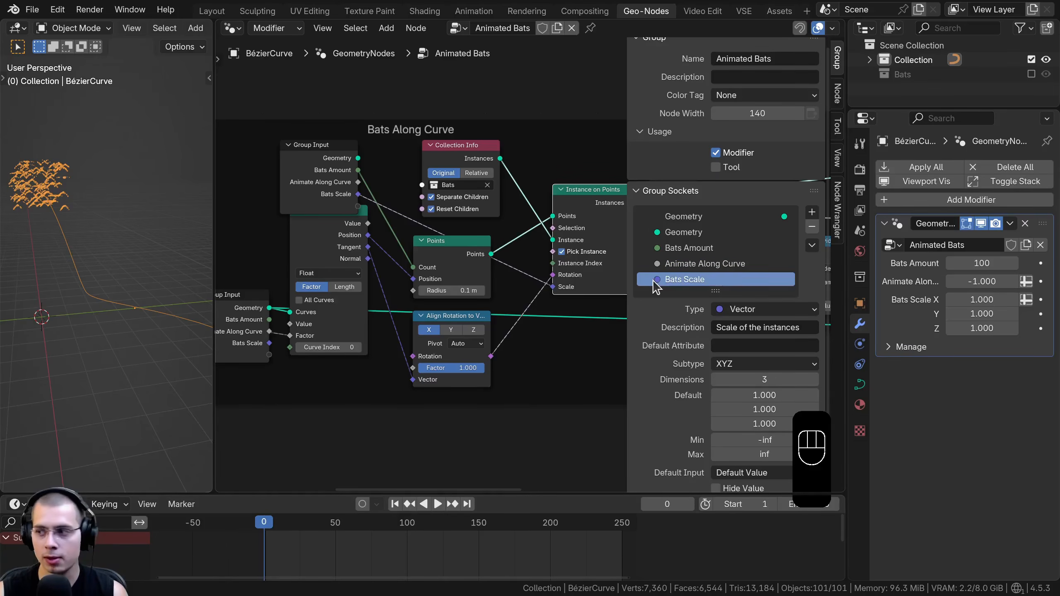
# Change the Bats Scale input to Float with a default of 1, and set the modifier's Bats Scale to 1
pyautogui.click(741, 310)
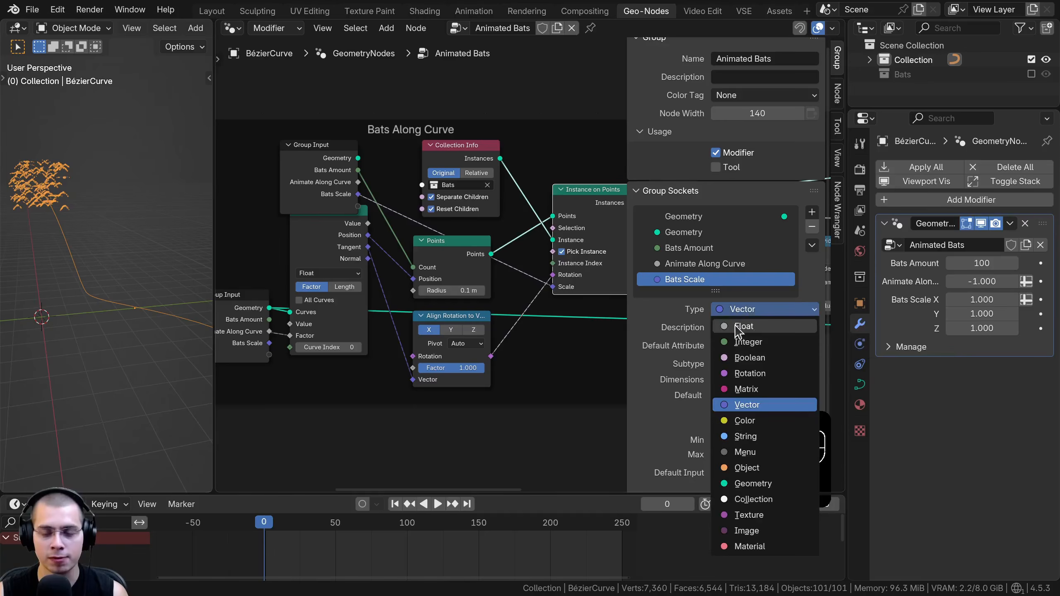
pyautogui.click(741, 327)
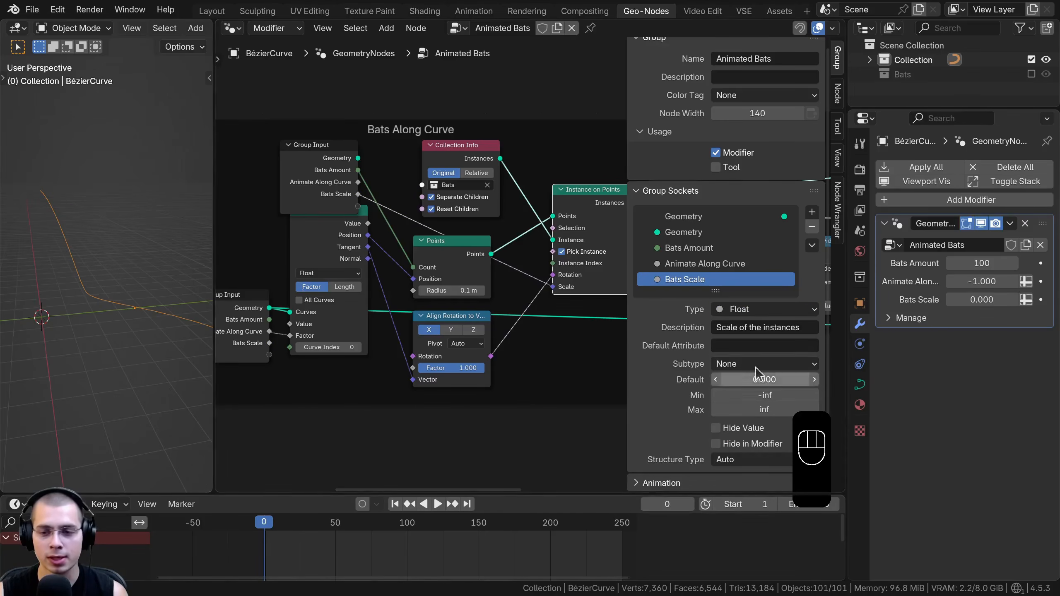
pyautogui.click(757, 383)
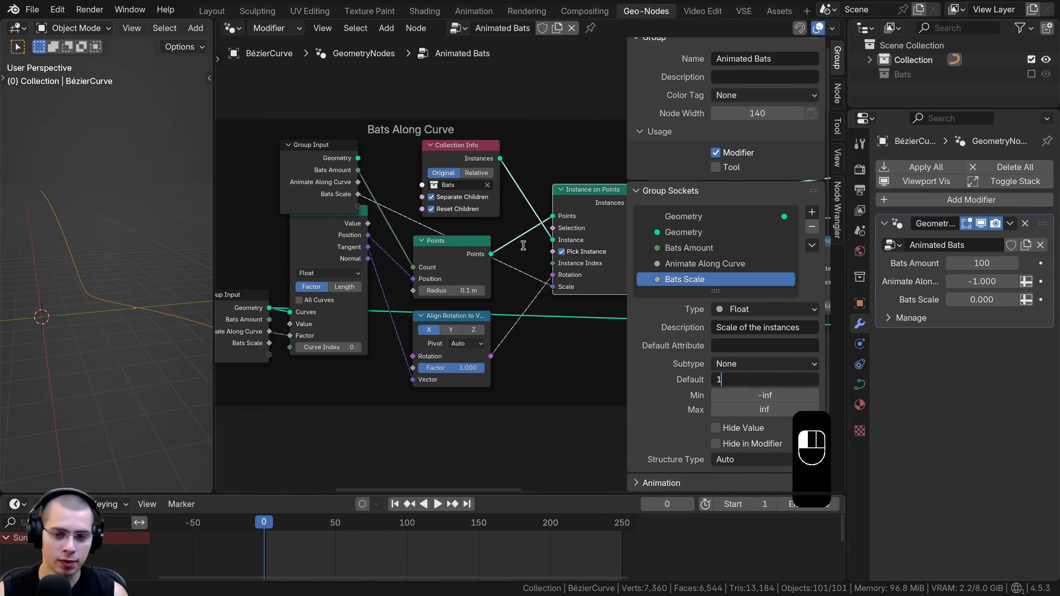
pyautogui.press('Return')
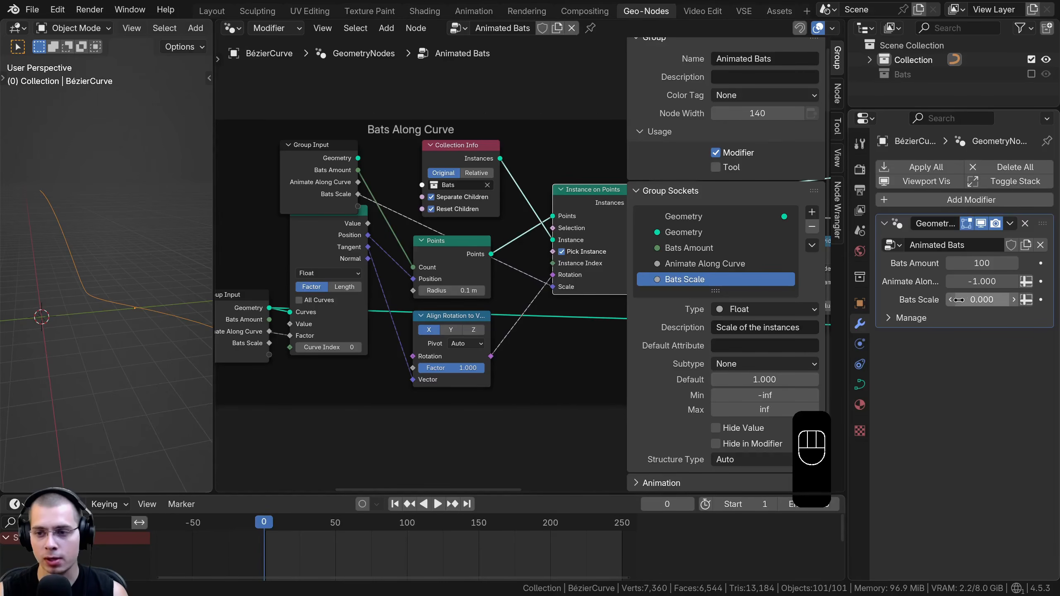
pyautogui.write('1')
pyautogui.press('Return')
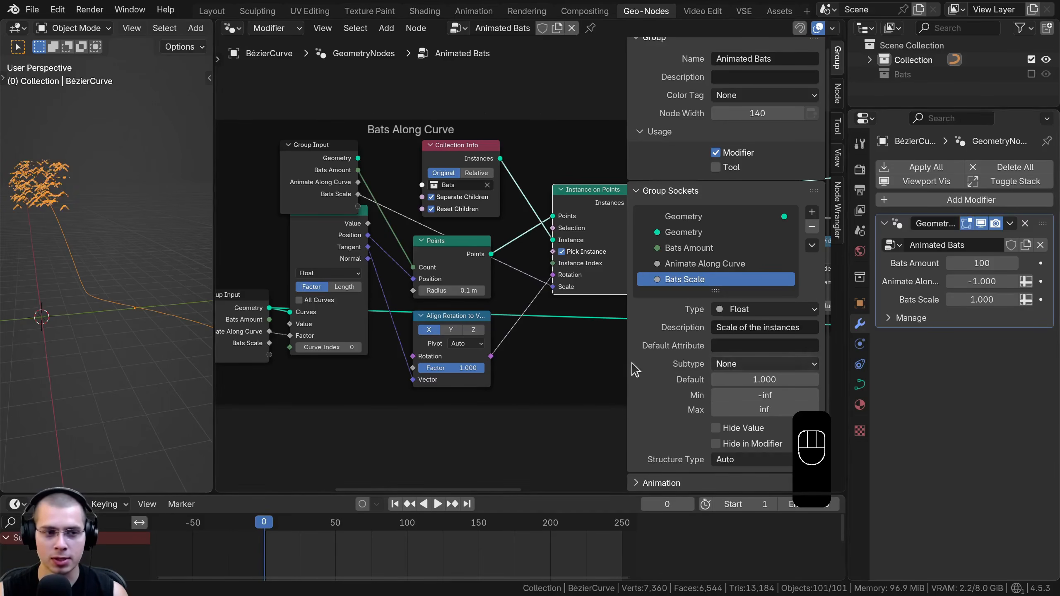
pyautogui.keyDown('shift'); pyautogui.moveTo(982, 299); pyautogui.dragTo(1023, 300); pyautogui.keyUp('shift')
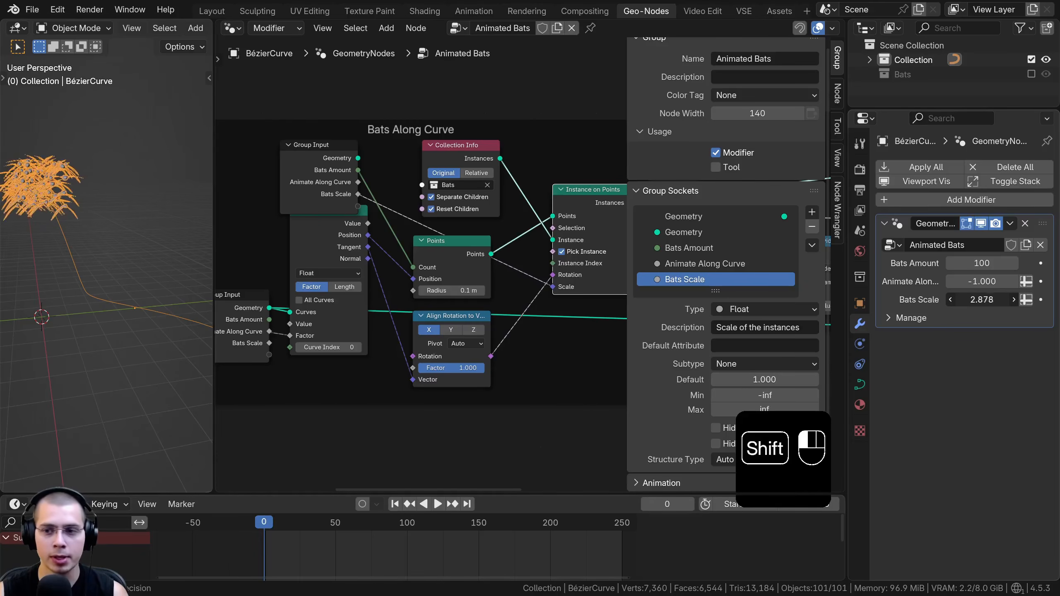
pyautogui.rightClick(982, 299)
# Reposition the Group Input node inside the Bats Along Curve frame
pyautogui.scroll(-2, 292, 257)
pyautogui.click(324, 207)
pyautogui.moveTo(323, 207); pyautogui.dragTo(375, 220, button='middle')
pyautogui.moveTo(375, 219); pyautogui.dragTo(378, 196)
# Link the Random Value node's Min to a new Group Input socket in the Start and End Points frame
pyautogui.moveTo(295, 262); pyautogui.dragTo(620, 250, button='middle')
pyautogui.moveTo(215, 240); pyautogui.dragTo(176, 240)
pyautogui.scroll(2, 237, 244)
pyautogui.moveTo(237, 244); pyautogui.dragTo(322, 229, button='middle')
pyautogui.scroll(1, 335, 226)
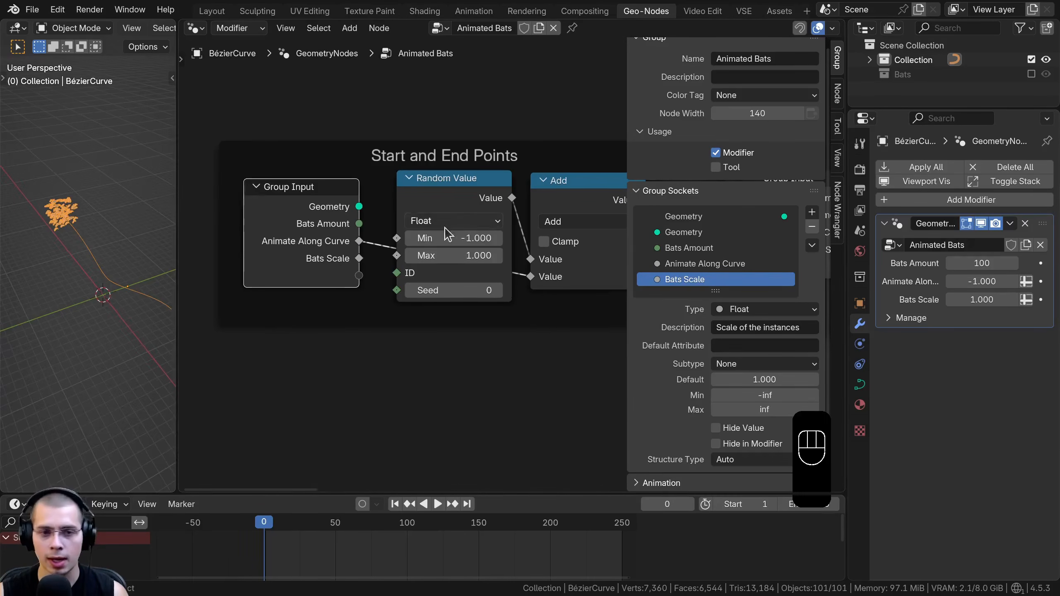
pyautogui.moveTo(459, 238); pyautogui.dragTo(513, 238)
pyautogui.rightClick(431, 237)
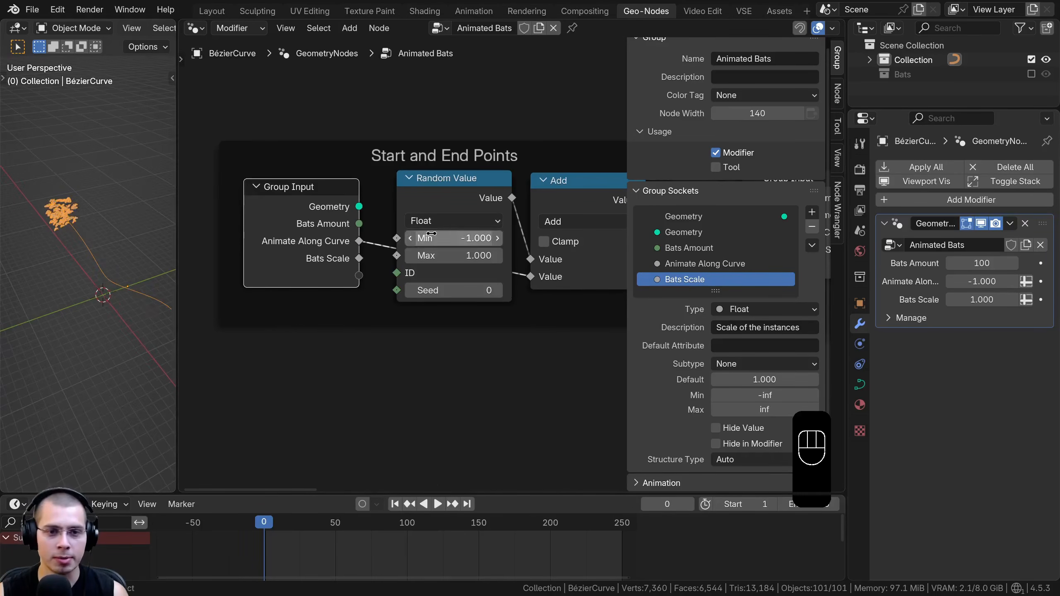
pyautogui.moveTo(396, 240); pyautogui.dragTo(314, 277)
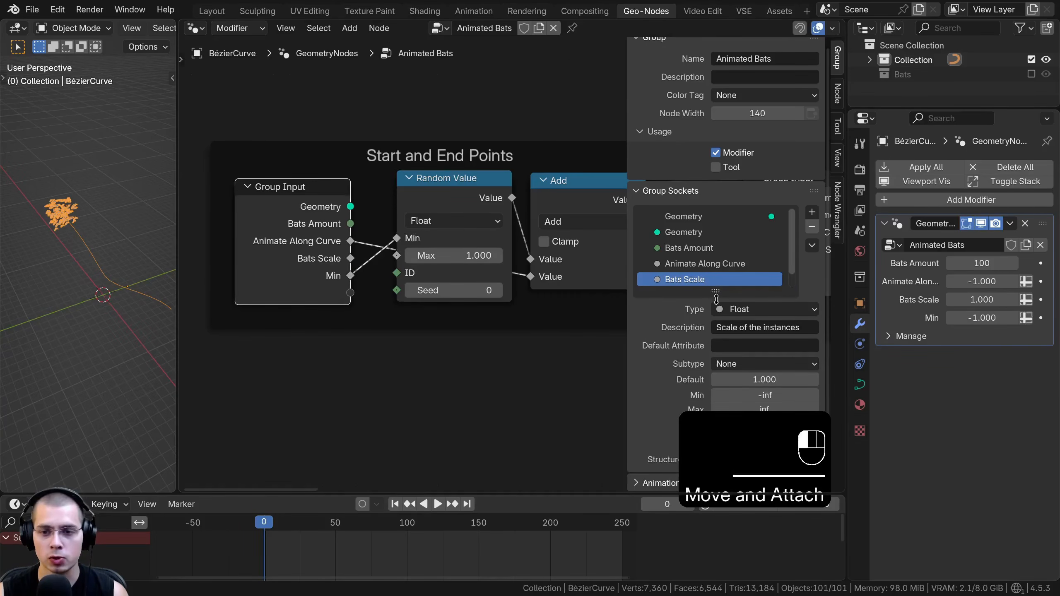
# Enlarge the group socket list and rename the Min input to "Bats End Position"
pyautogui.moveTo(717, 295); pyautogui.dragTo(718, 355)
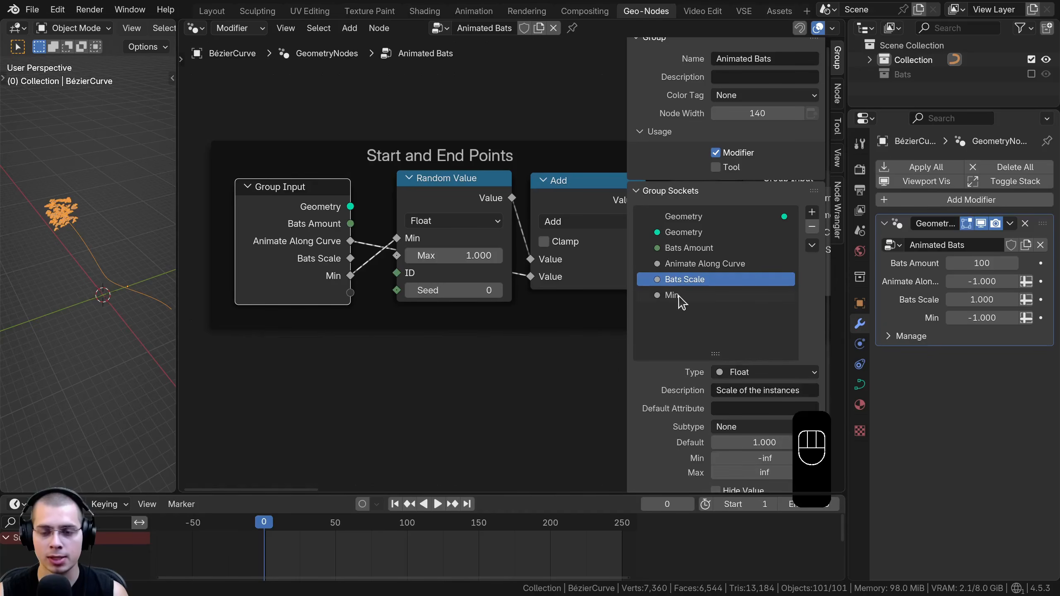
pyautogui.doubleClick(679, 295)
pyautogui.write('Bats')
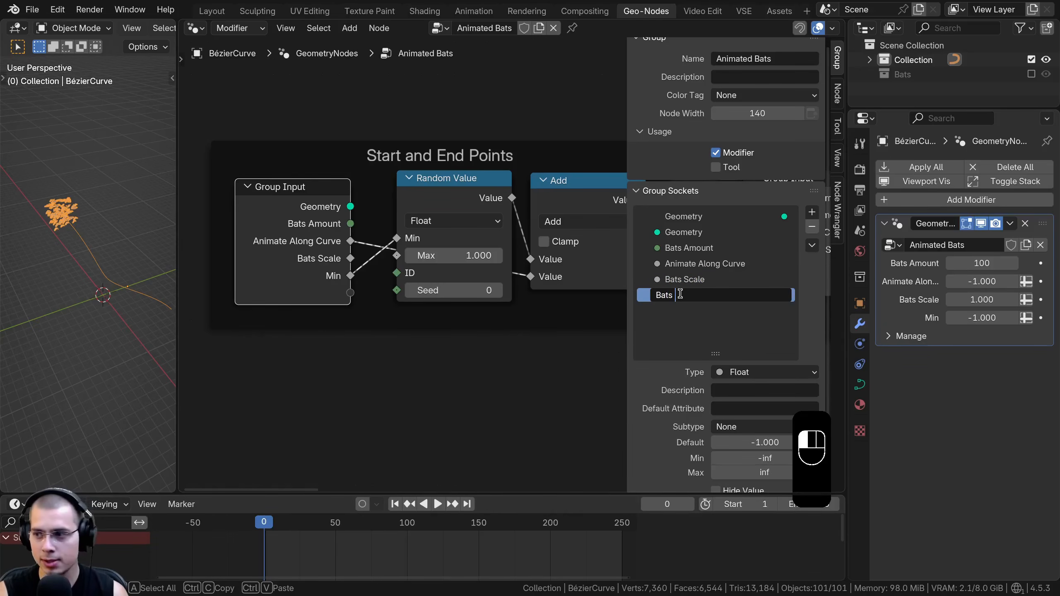
pyautogui.write(' End Pos')
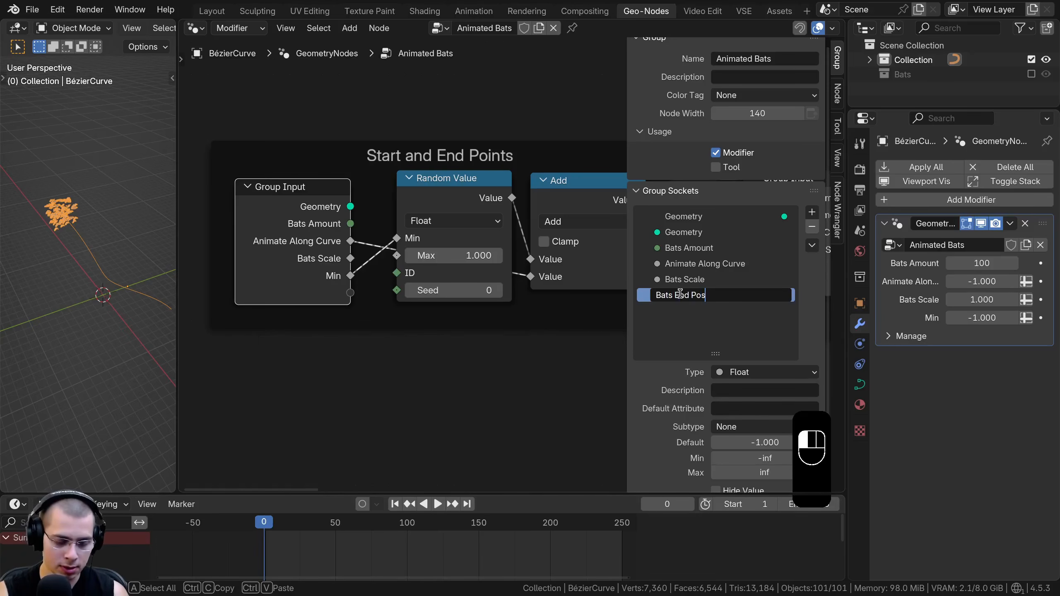
pyautogui.write('ition')
pyautogui.press('Return')
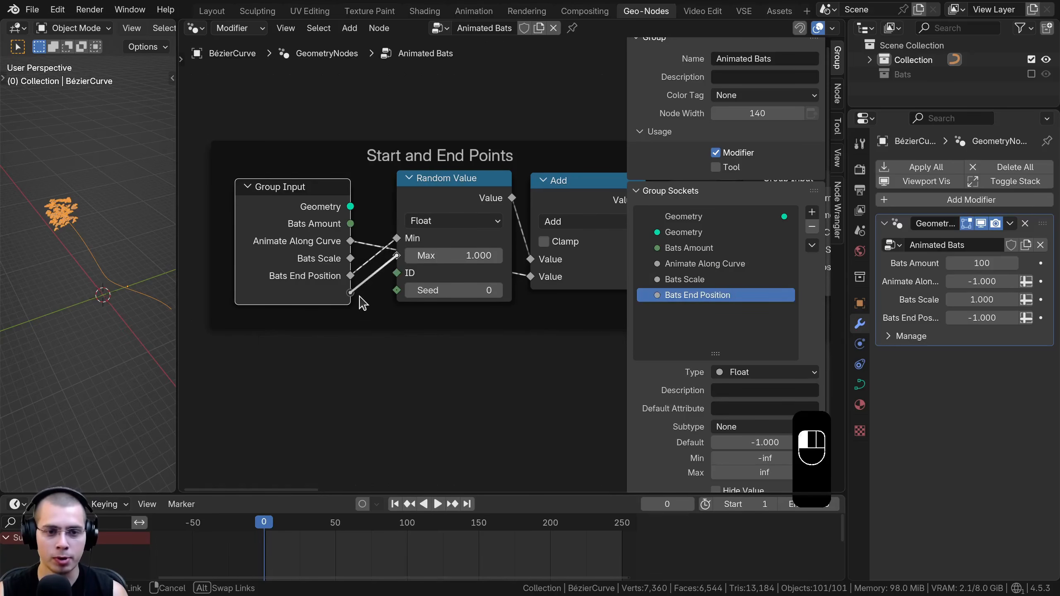
# Link the Random Value node's Max to a new Group Input socket and rename it "Bats Start Position"
pyautogui.moveTo(360, 297); pyautogui.dragTo(353, 295)
pyautogui.doubleClick(692, 298)
pyautogui.hotkey('ctrl', 'c')
pyautogui.doubleClick(667, 311)
pyautogui.hotkey('ctrl', 'v')
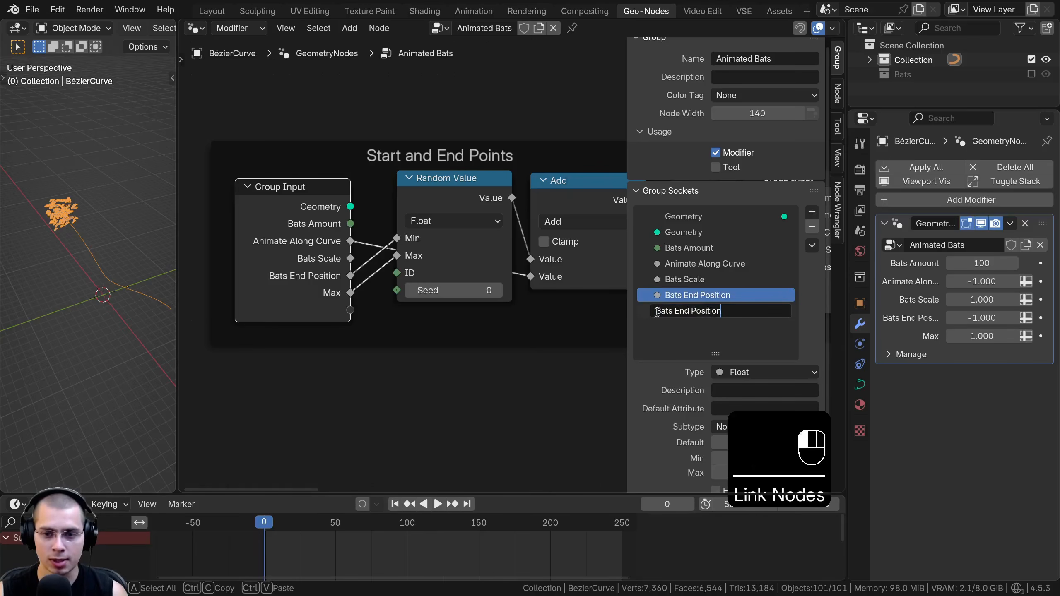
pyautogui.moveTo(676, 311); pyautogui.dragTo(676, 311)
pyautogui.write('Start')
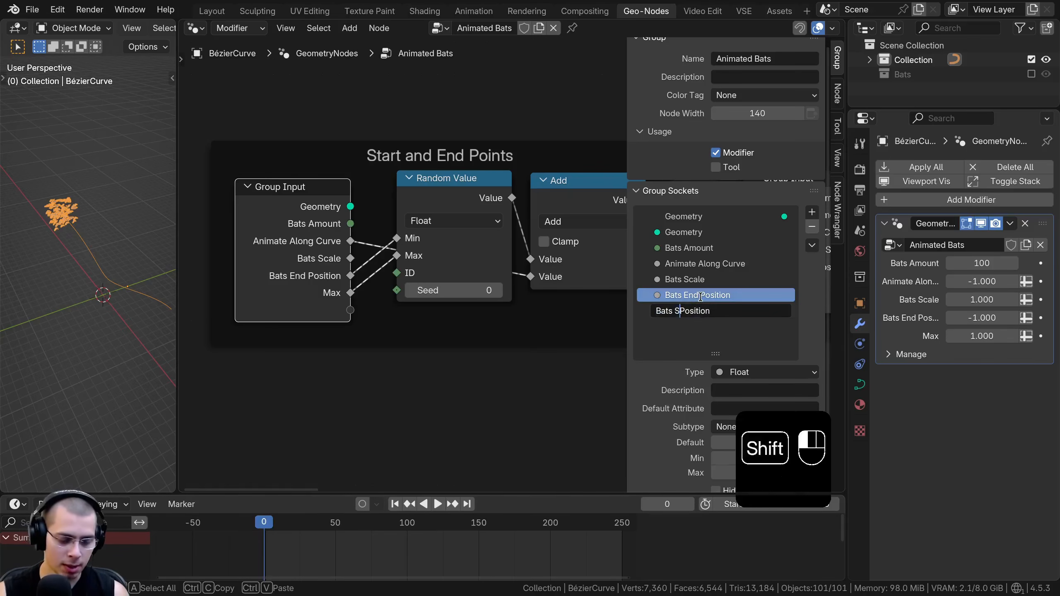
pyautogui.press('Return')
# Widen the properties area, try a higher Bats Start Position in the modifier, and undo the last two changes
pyautogui.moveTo(847, 304); pyautogui.dragTo(805, 309)
pyautogui.moveTo(949, 320); pyautogui.dragTo(976, 320)
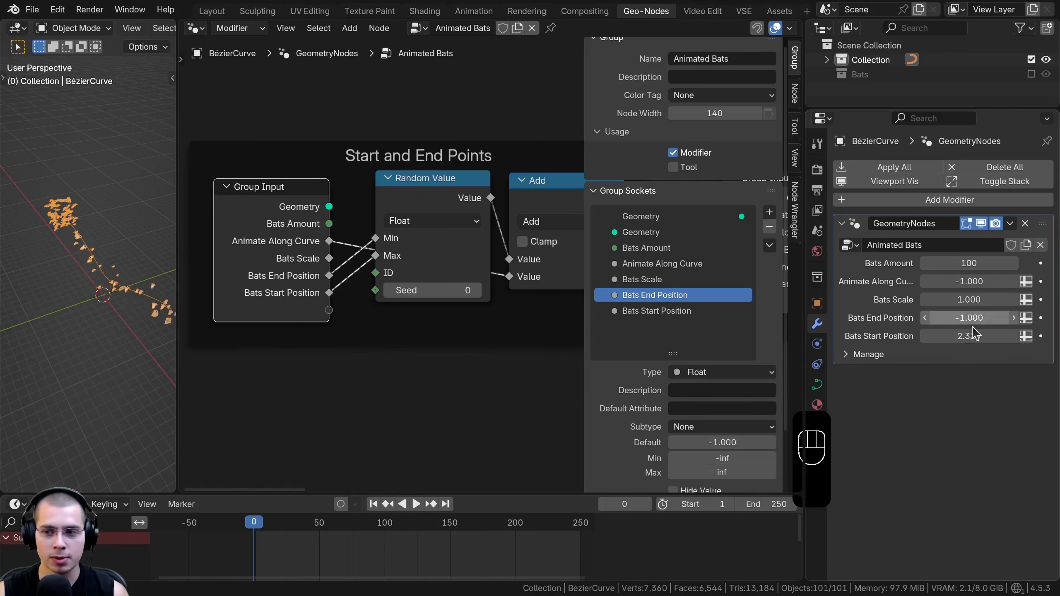
pyautogui.hotkey('ctrl', 'z')
pyautogui.hotkey('ctrl', 'z')
pyautogui.moveTo(954, 320); pyautogui.dragTo(952, 321)
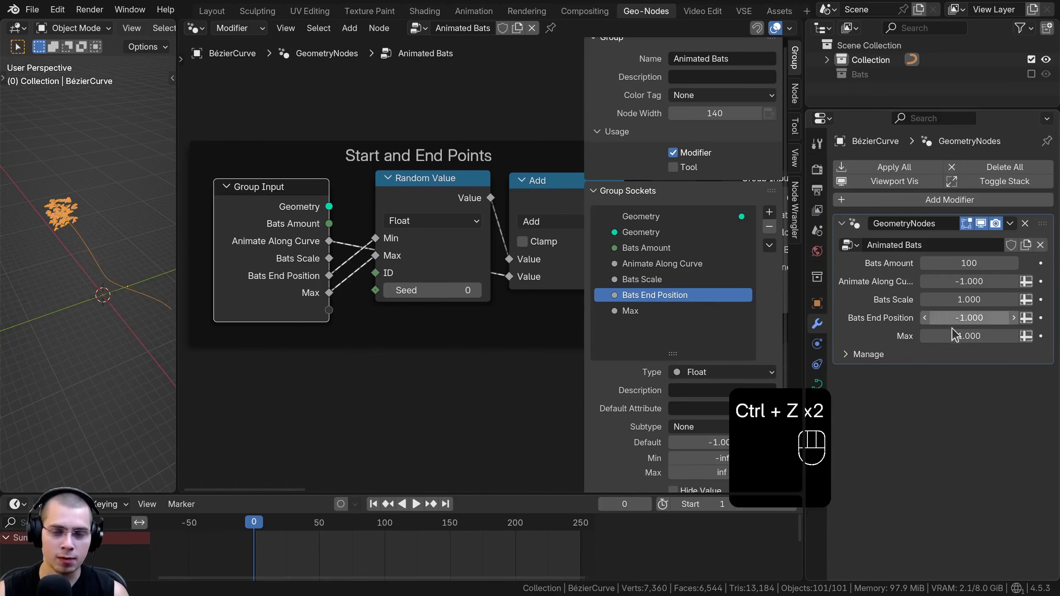
# Move the Group Input nodes up slightly in the Start and End Points and Bats Along Curve frames, and narrow the properties area
pyautogui.moveTo(428, 307); pyautogui.dragTo(433, 308, button='middle')
pyautogui.moveTo(306, 251); pyautogui.dragTo(310, 251)
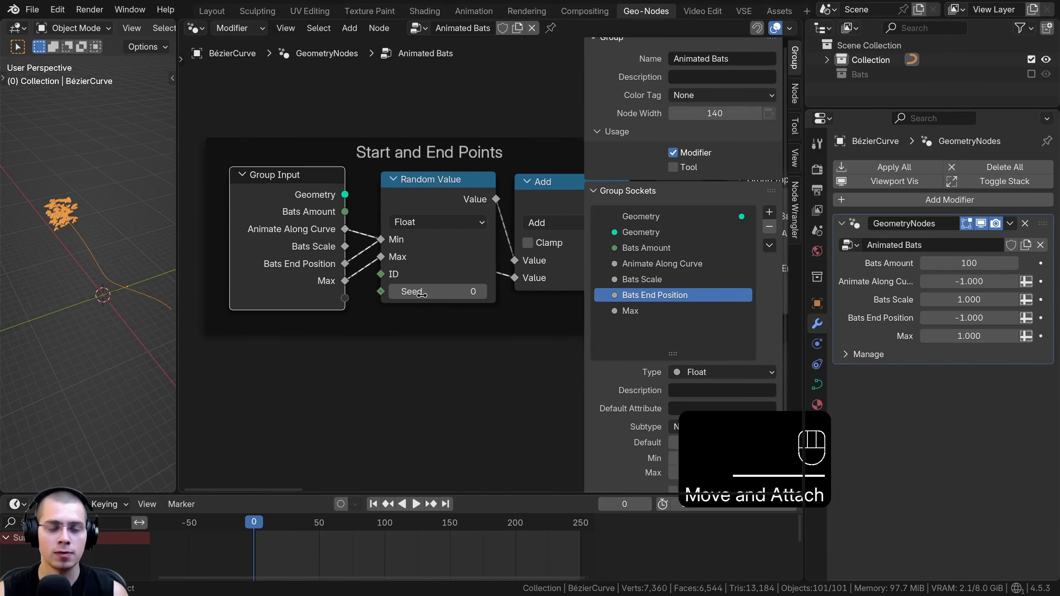
pyautogui.scroll(-3, 542, 244)
pyautogui.moveTo(802, 232); pyautogui.dragTo(900, 233)
pyautogui.moveTo(680, 239); pyautogui.dragTo(733, 241)
pyautogui.moveTo(623, 270); pyautogui.dragTo(461, 326, button='middle')
pyautogui.moveTo(632, 161); pyautogui.dragTo(635, 139)
pyautogui.moveTo(709, 139); pyautogui.dragTo(582, 155, button='middle')
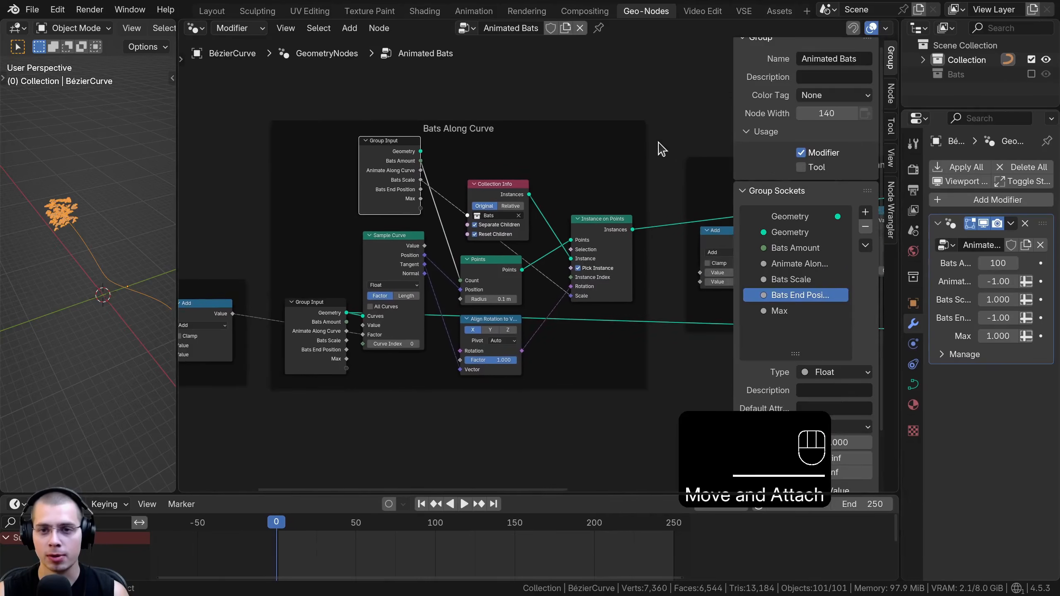
# Set the Add node's second Value to 2 in the Bats Distance frame
pyautogui.moveTo(669, 145); pyautogui.dragTo(539, 163, button='middle')
pyautogui.scroll(1, 548, 176)
pyautogui.moveTo(725, 169); pyautogui.dragTo(501, 181, button='middle')
pyautogui.moveTo(647, 214); pyautogui.dragTo(599, 213)
pyautogui.moveTo(499, 252); pyautogui.dragTo(505, 253)
pyautogui.moveTo(481, 267); pyautogui.dragTo(514, 275, button='middle')
pyautogui.scroll(2, 515, 275)
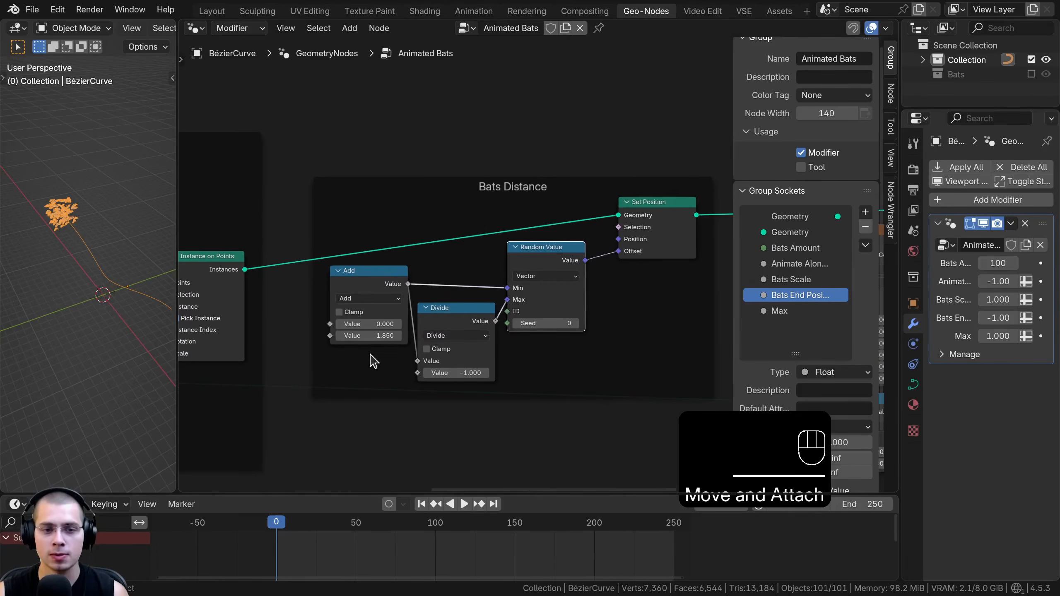
pyautogui.moveTo(368, 336)
pyautogui.mouseDown()
pyautogui.moveTo(432, 336)
pyautogui.moveTo(368, 336)
pyautogui.mouseUp()
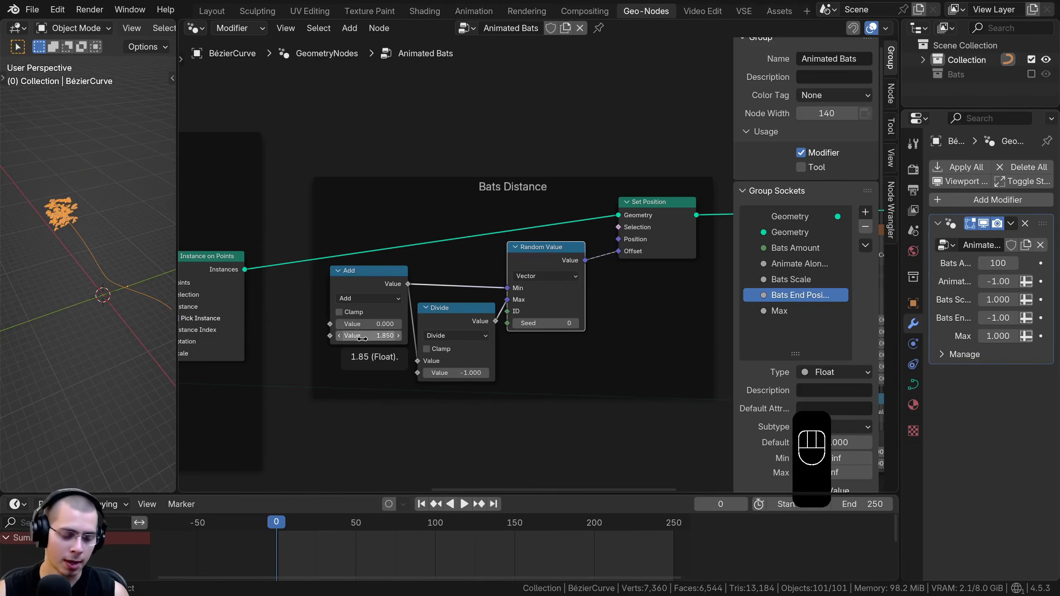
pyautogui.click(366, 335)
pyautogui.press('Return')
# Duplicate the Group Input node from the Bats Along Curve frame and place the copy before the Add node in the Bats Distance frame
pyautogui.moveTo(395, 302); pyautogui.dragTo(493, 266, button='middle')
pyautogui.scroll(2, 492, 265)
pyautogui.click(449, 245)
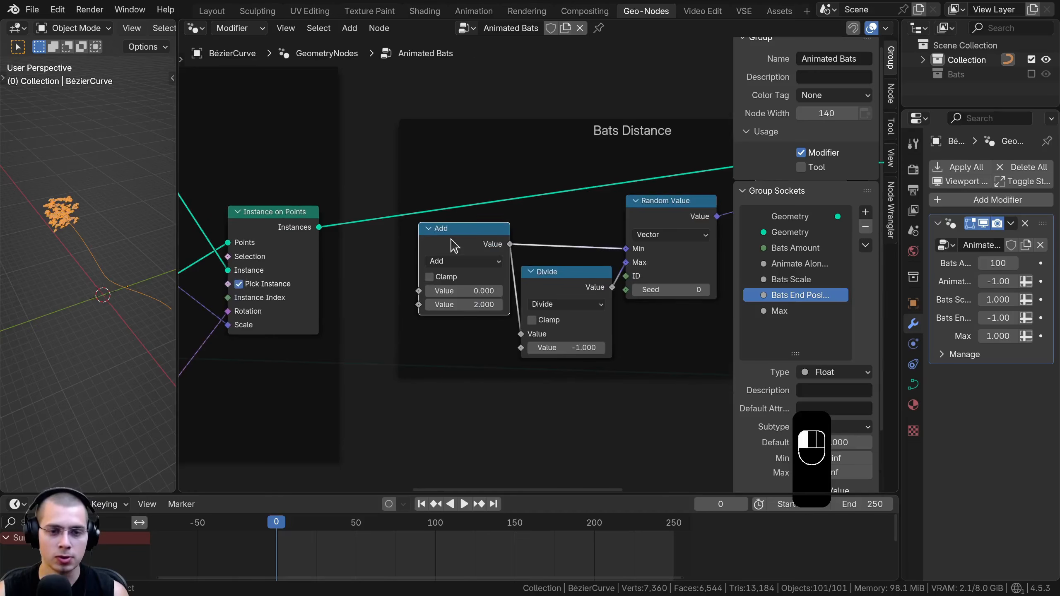
pyautogui.scroll(-3, 455, 287)
pyautogui.moveTo(434, 295); pyautogui.dragTo(537, 302, button='middle')
pyautogui.scroll(-2, 537, 302)
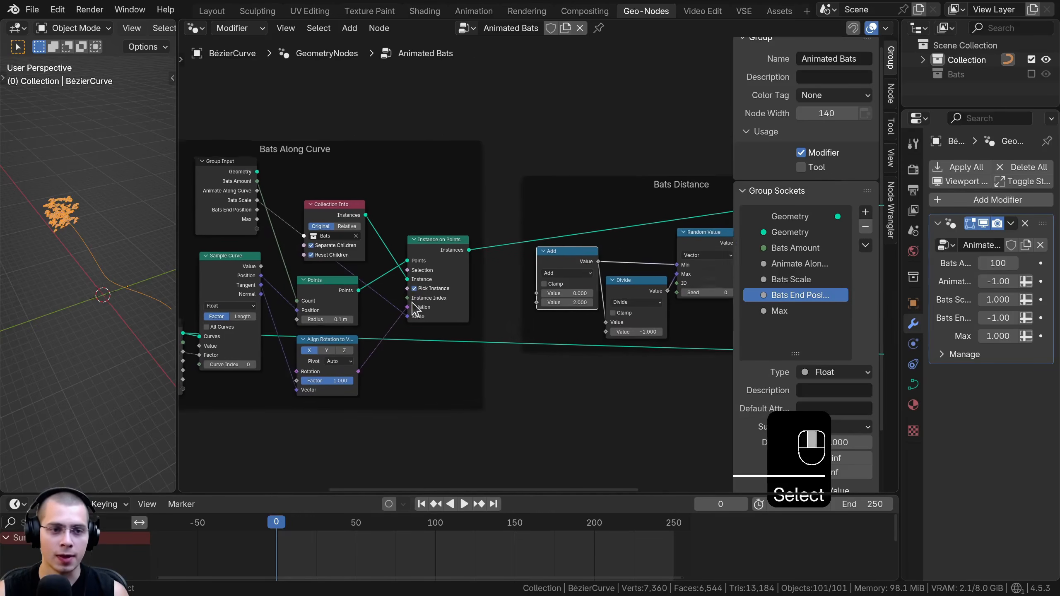
pyautogui.click(241, 200)
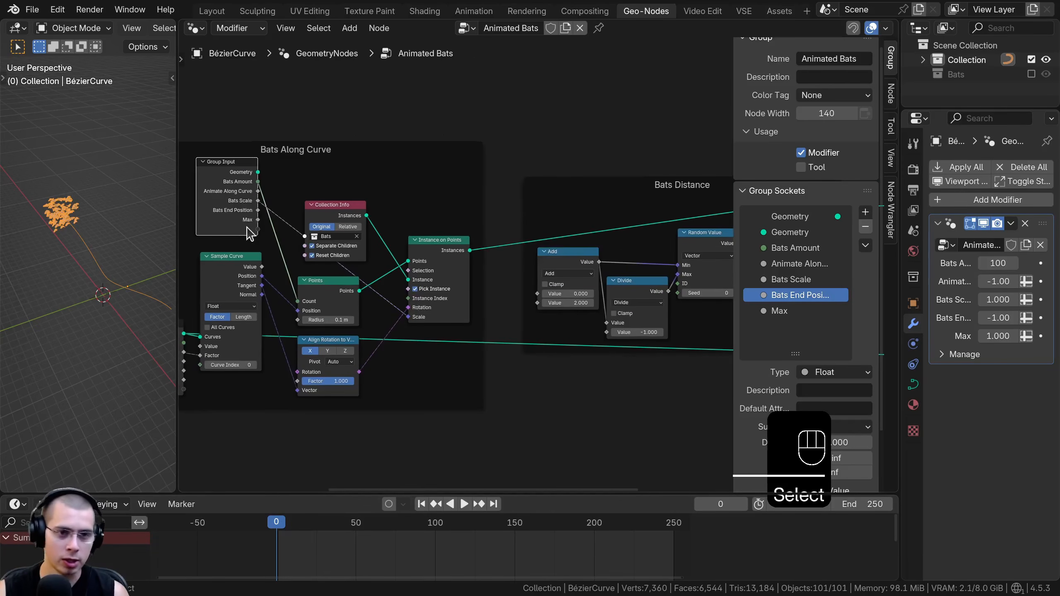
pyautogui.hotkey('shift', 'd')
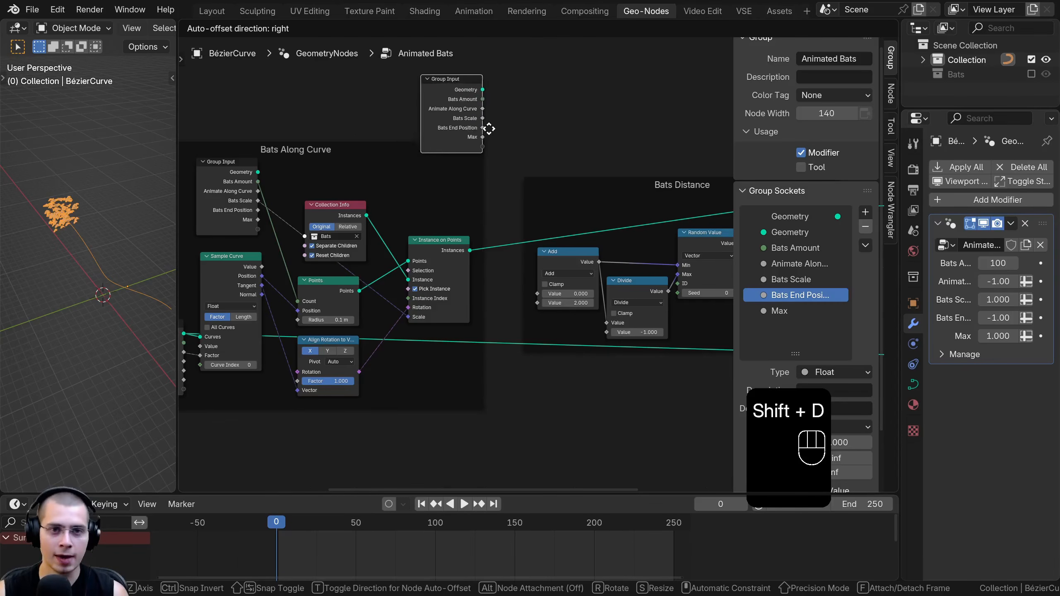
pyautogui.click(610, 213)
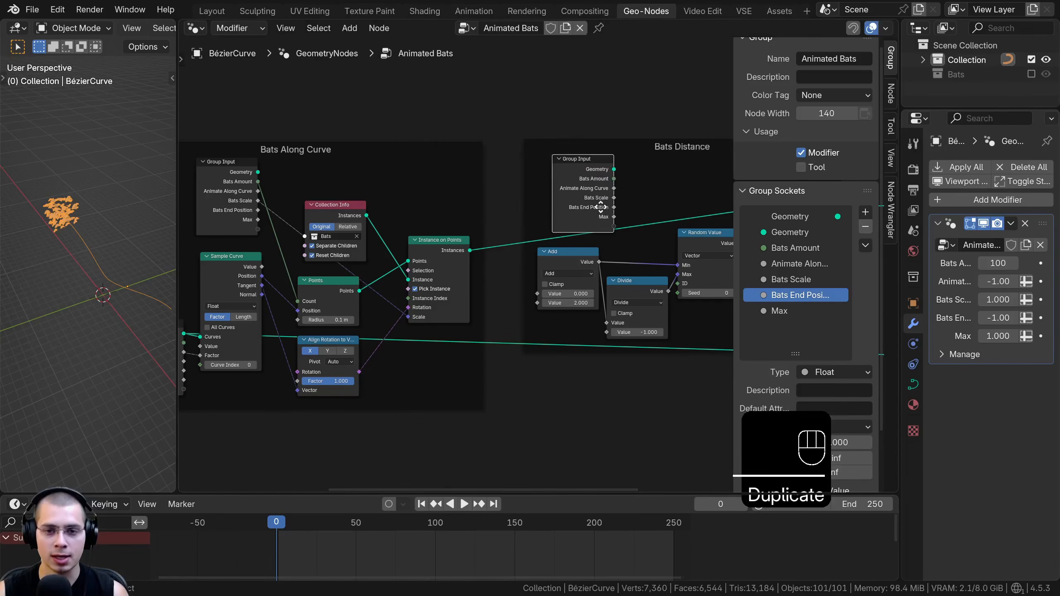
pyautogui.moveTo(610, 212); pyautogui.dragTo(476, 208, button='middle')
pyautogui.scroll(-4, 476, 208)
pyautogui.moveTo(519, 198); pyautogui.dragTo(464, 257)
pyautogui.scroll(9, 479, 266)
pyautogui.moveTo(342, 257); pyautogui.dragTo(355, 233, button='middle')
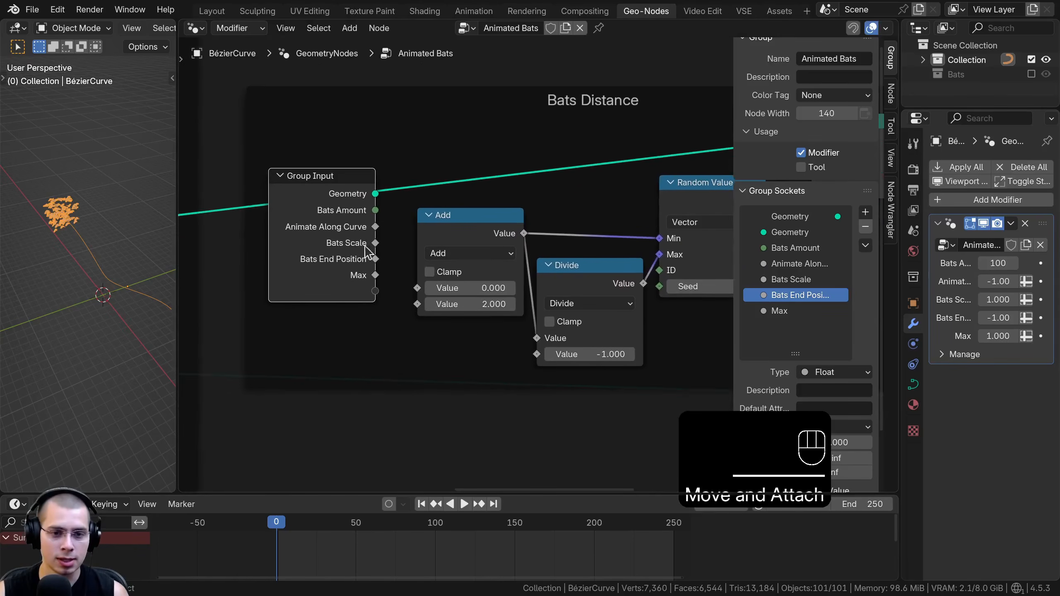
# Link the Add node's second Value to a new Group Input socket and rename that socket "Bats Distance"
pyautogui.moveTo(417, 304); pyautogui.dragTo(375, 292)
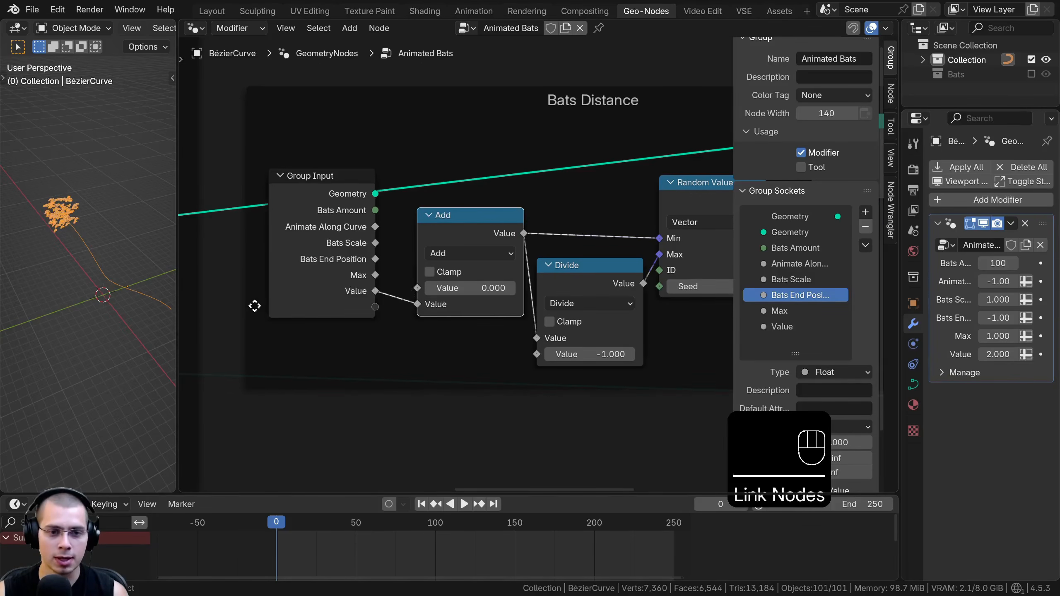
pyautogui.doubleClick(779, 327)
pyautogui.write('Bats Disn')
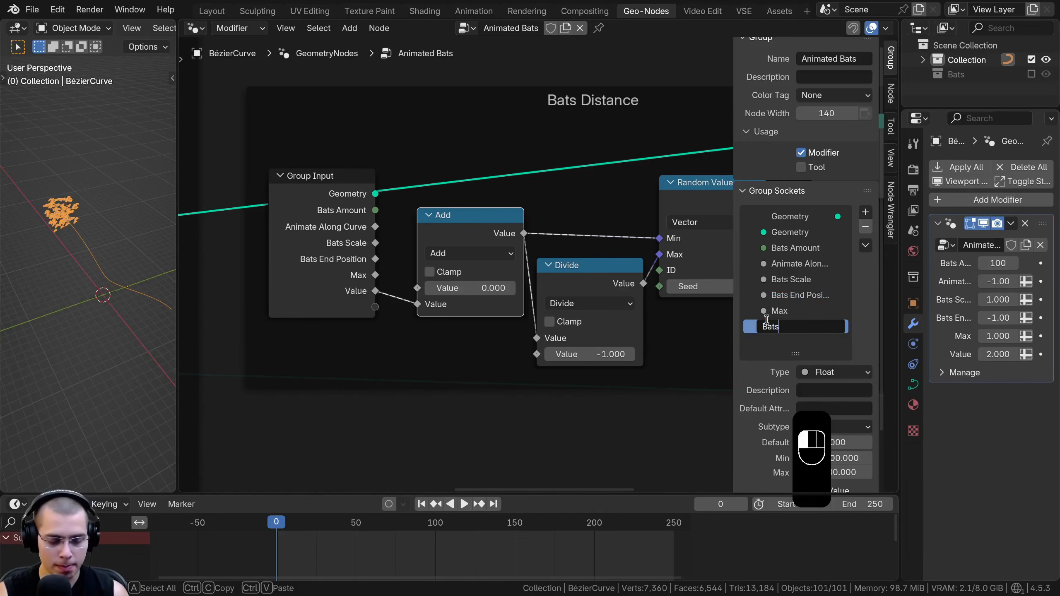
pyautogui.write('ta')
pyautogui.press('BackSpace')
pyautogui.press('BackSpace')
pyautogui.press('BackSpace')
pyautogui.write('tance')
pyautogui.press('Return')
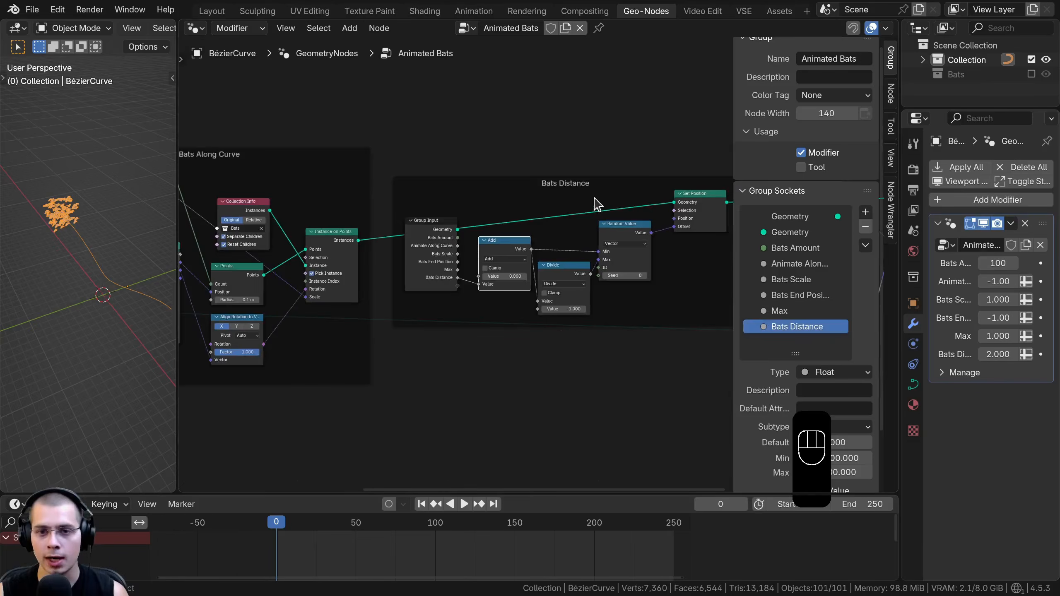
# Select the Noise Texture, math and Set Position nodes after the Bats Distance frame and move them together
pyautogui.moveTo(664, 183); pyautogui.dragTo(428, 181, button='middle')
pyautogui.scroll(-3, 509, 181)
pyautogui.moveTo(522, 172); pyautogui.dragTo(472, 187, button='middle')
pyautogui.moveTo(459, 96); pyautogui.dragTo(643, 396)
pyautogui.press('g')
pyautogui.click(602, 309)
# Frame the Noise Texture, math and Set Position nodes, label the frame "Random Movement" and position it after the Bats Distance frame
pyautogui.moveTo(575, 261); pyautogui.dragTo(533, 280, button='middle')
pyautogui.scroll(1, 538, 274)
pyautogui.write('f')
pyautogui.write('Random Movement')
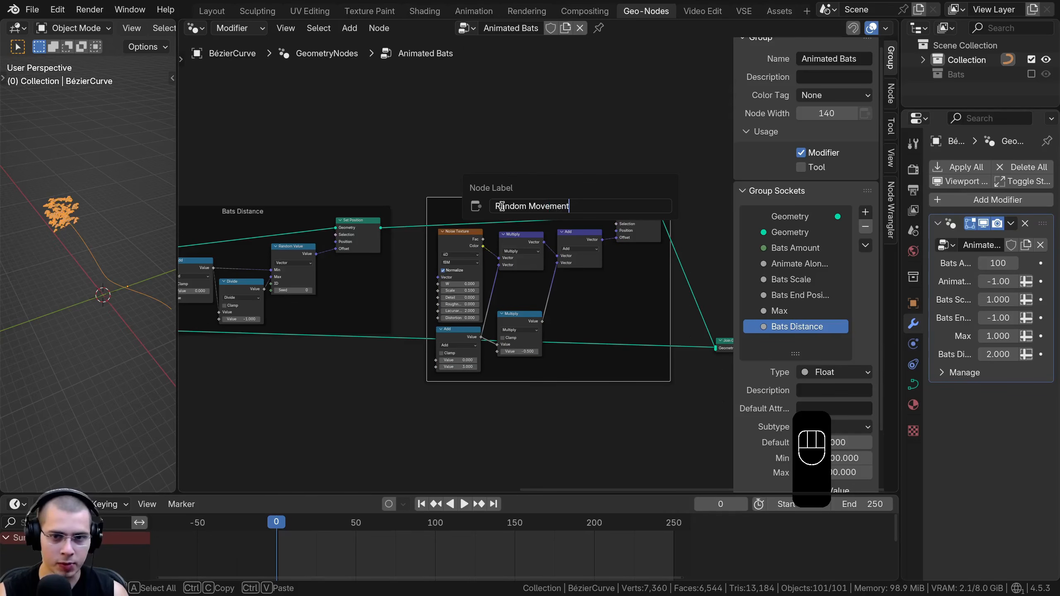
pyautogui.press('Return')
pyautogui.moveTo(531, 200); pyautogui.dragTo(524, 200)
pyautogui.moveTo(531, 225); pyautogui.dragTo(515, 228, button='middle')
pyautogui.scroll(-1, 514, 228)
pyautogui.press('a')
pyautogui.press('a')
pyautogui.moveTo(430, 251); pyautogui.dragTo(497, 250, button='middle')
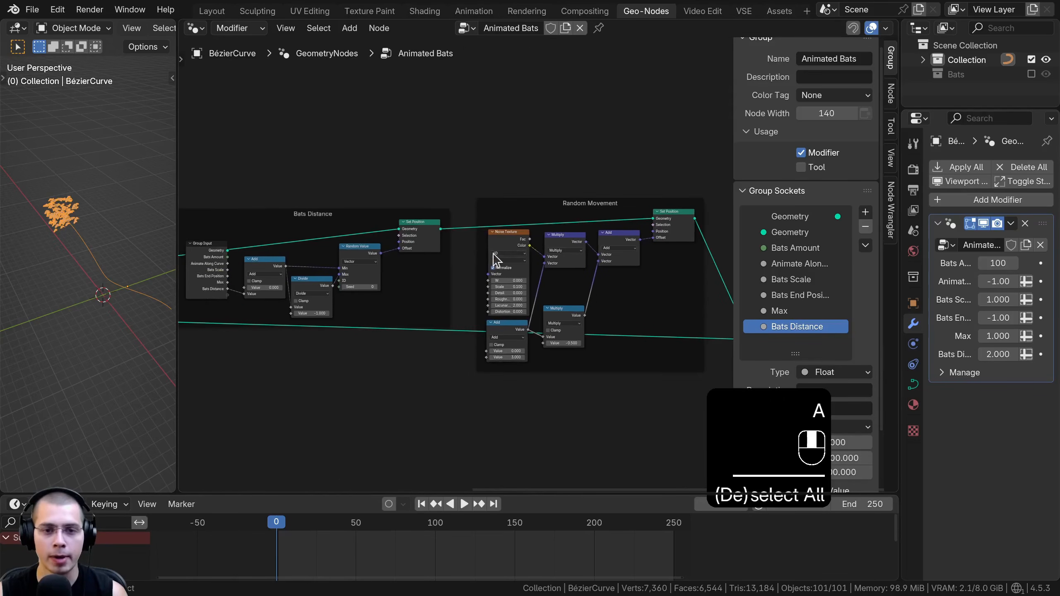
# Link the Collection Info node's Collection input to a new Group Input socket and rename that socket "Bats Collection"
pyautogui.moveTo(292, 255); pyautogui.dragTo(583, 297, button='middle')
pyautogui.scroll(1, 574, 263)
pyautogui.scroll(2, 583, 296)
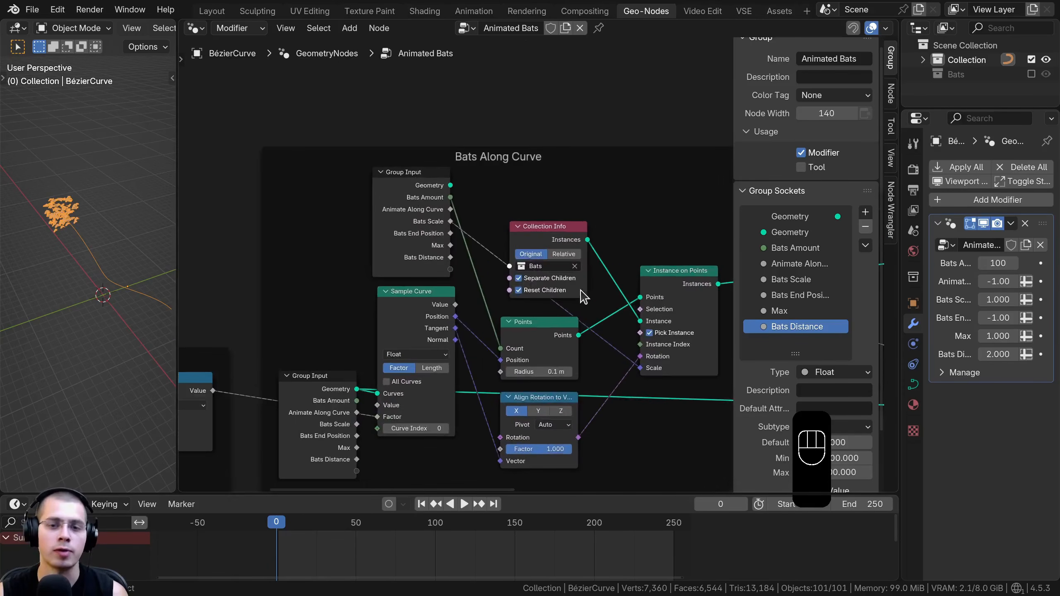
pyautogui.click(540, 226)
pyautogui.moveTo(510, 265); pyautogui.dragTo(452, 271)
pyautogui.scroll(-3, 780, 287)
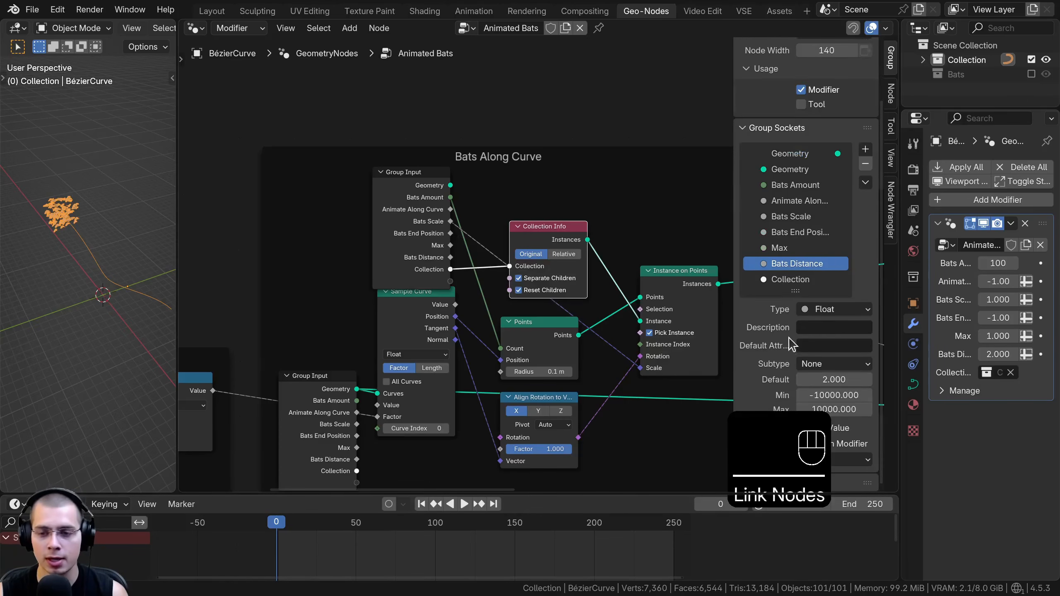
pyautogui.scroll(3, 793, 340)
pyautogui.click(785, 353)
pyautogui.doubleClick(767, 353)
pyautogui.click(767, 354)
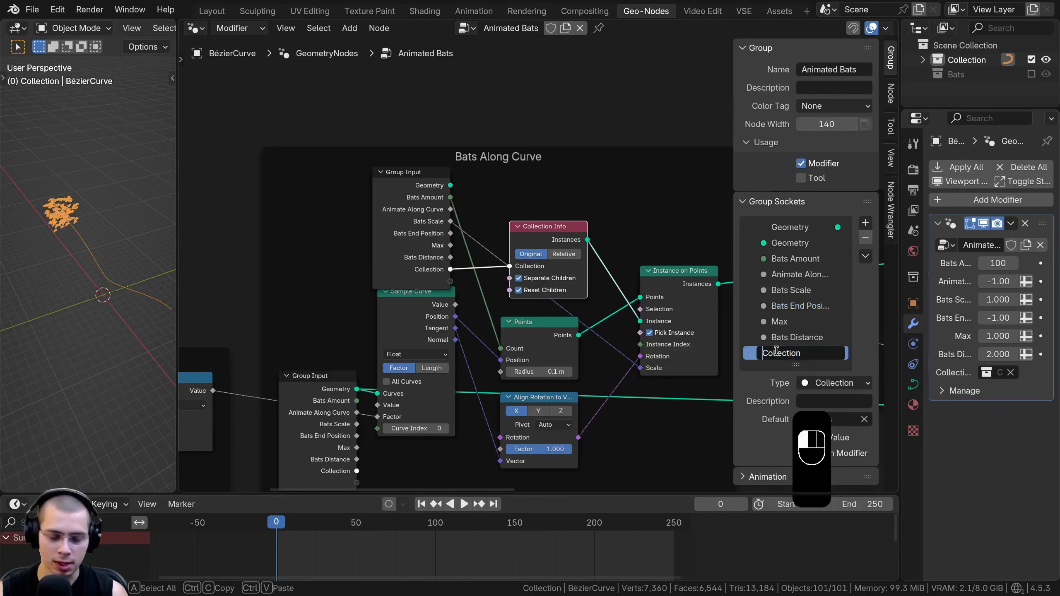
pyautogui.write('Bats')
pyautogui.press('Return')
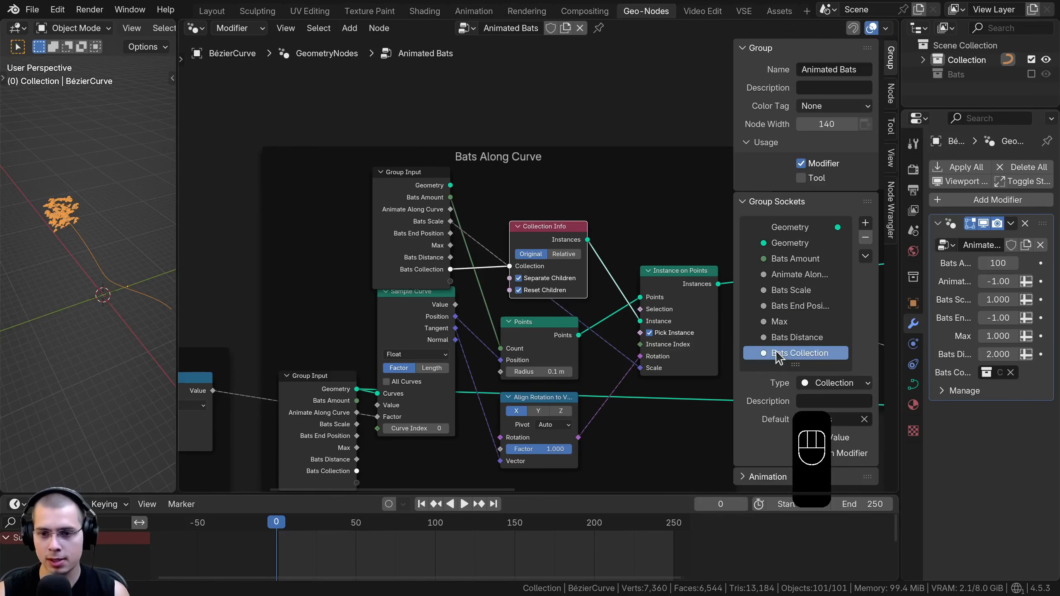
# Move the upper Group Input node in the Bats Along Curve frame upward, and select the Start and End Points frame
pyautogui.moveTo(384, 194); pyautogui.dragTo(386, 164)
pyautogui.scroll(-2, 460, 385)
pyautogui.moveTo(447, 384); pyautogui.dragTo(588, 313, button='middle')
pyautogui.moveTo(484, 174); pyautogui.dragTo(592, 183, button='middle')
pyautogui.scroll(4, 427, 276)
pyautogui.moveTo(427, 276); pyautogui.dragTo(479, 204, button='middle')
pyautogui.click(483, 205)
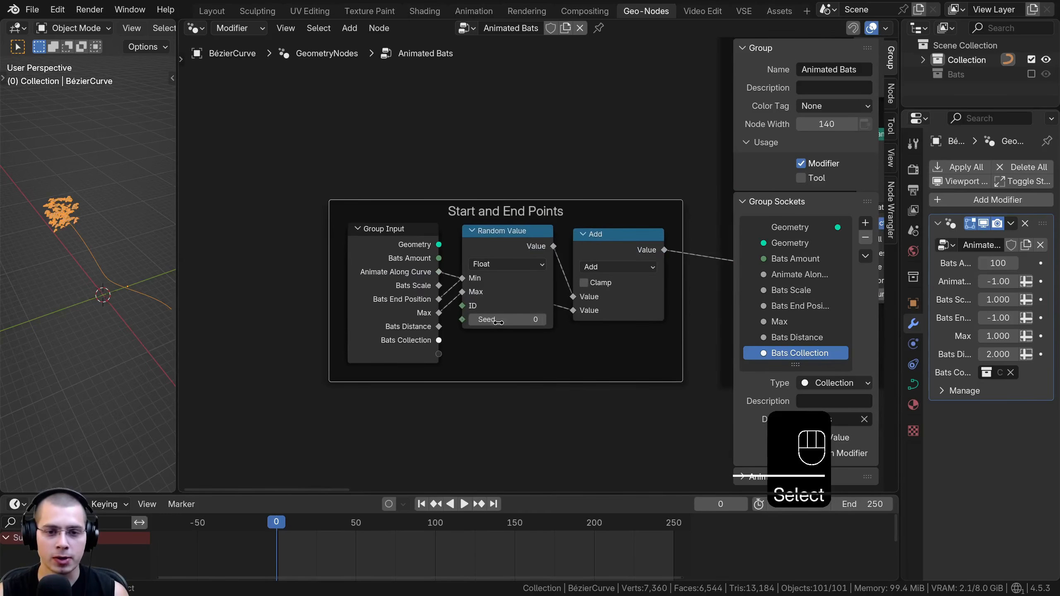
# Zoom in on the bats, widen the 3D viewport and enlarge the properties editor enough to read the modifier input names
pyautogui.rightClick(507, 320)
pyautogui.scroll(4, 85, 230)
pyautogui.keyDown('shift'); pyautogui.moveTo(85, 232); pyautogui.dragTo(144, 274, button='middle'); pyautogui.keyUp('shift')
pyautogui.moveTo(177, 258); pyautogui.dragTo(223, 259)
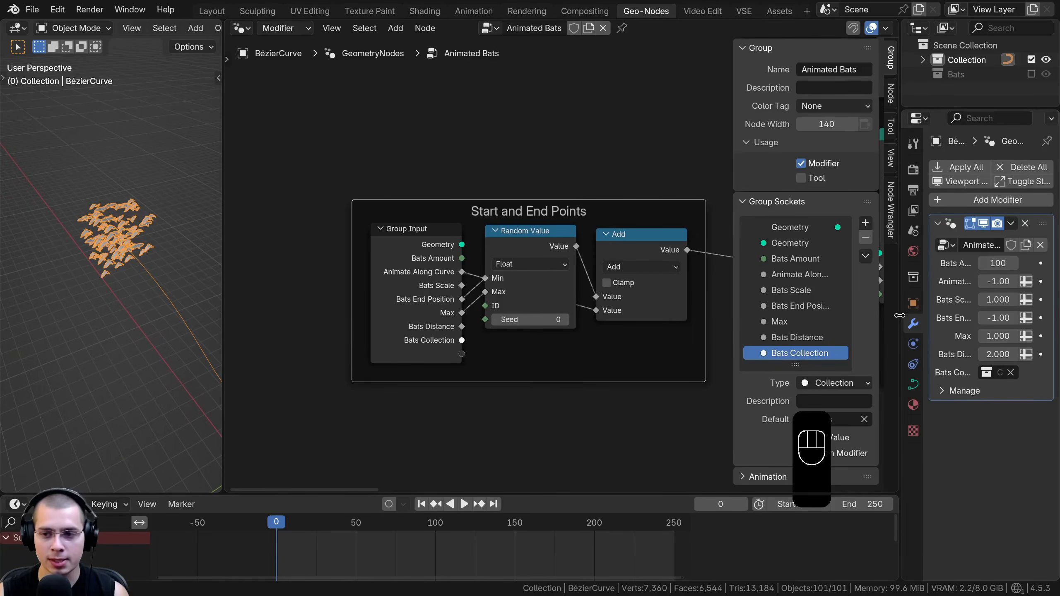
pyautogui.moveTo(900, 315); pyautogui.dragTo(828, 316)
# Try a Bats End Position of 1.420 in the modifier and undo the change
pyautogui.moveTo(982, 319); pyautogui.dragTo(1027, 319)
pyautogui.moveTo(492, 319); pyautogui.dragTo(523, 318)
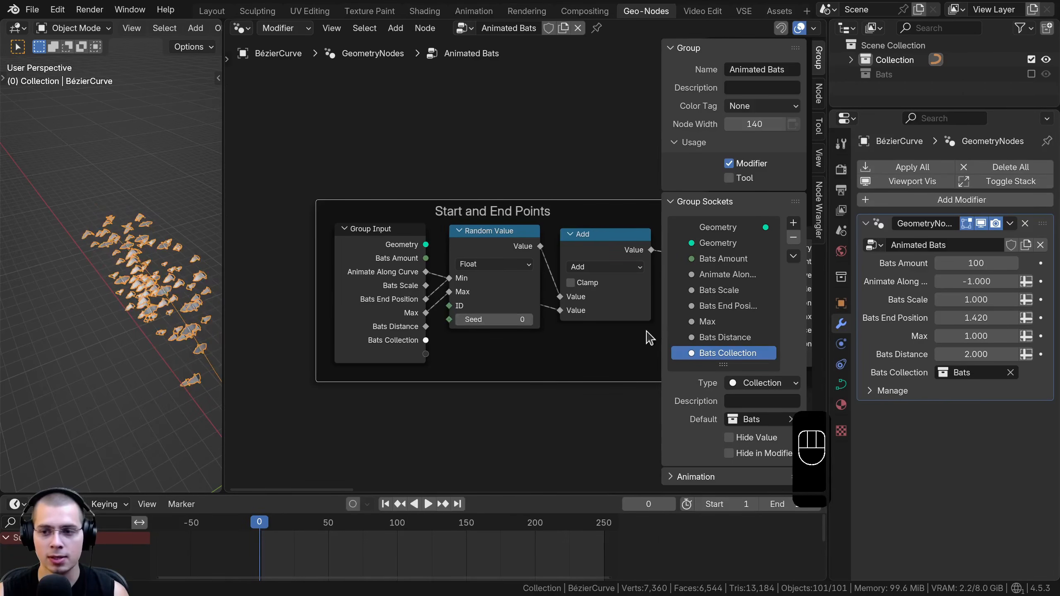
pyautogui.hotkey('ctrl', 'z')
# Link the Random Value node's Seed in the Start and End Points frame to a new Group Input socket named "Bats Random Seed"
pyautogui.moveTo(449, 320); pyautogui.dragTo(425, 354)
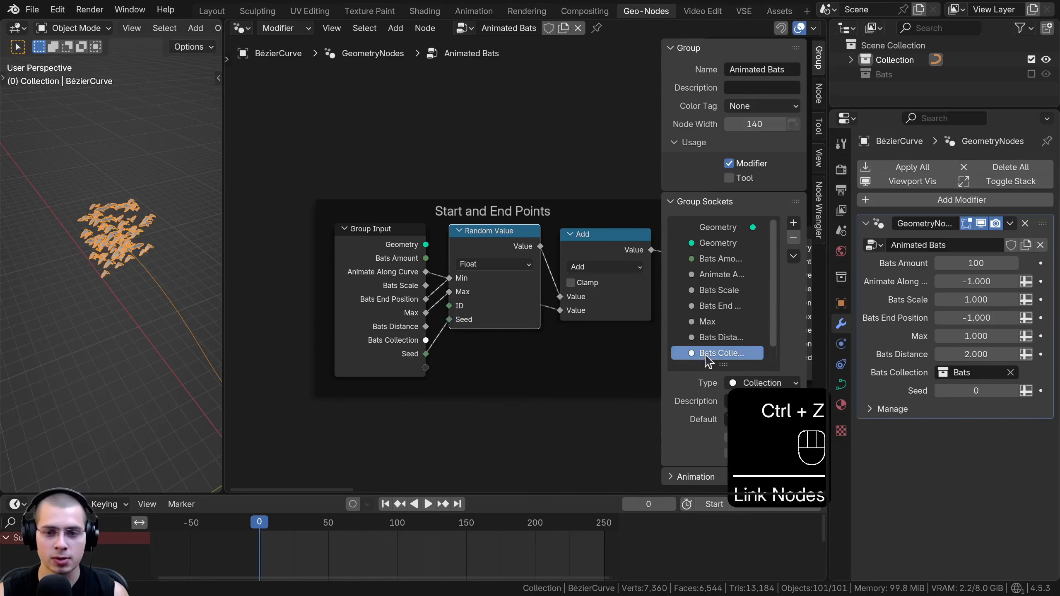
pyautogui.doubleClick(694, 353)
pyautogui.write('Bat')
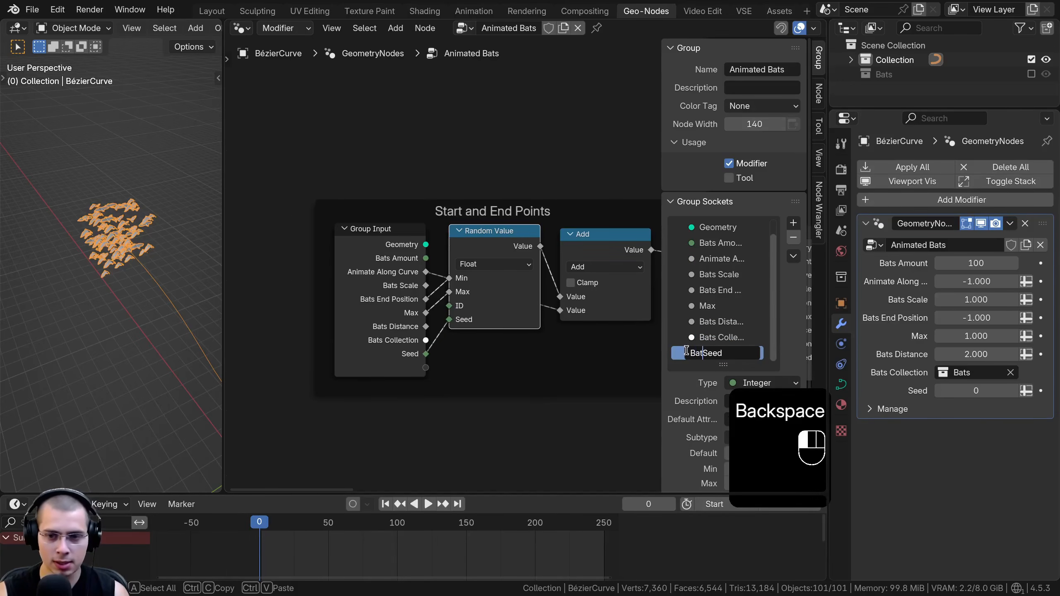
pyautogui.write('s')
pyautogui.press('Return')
pyautogui.doubleClick(708, 353)
pyautogui.write('Ra')
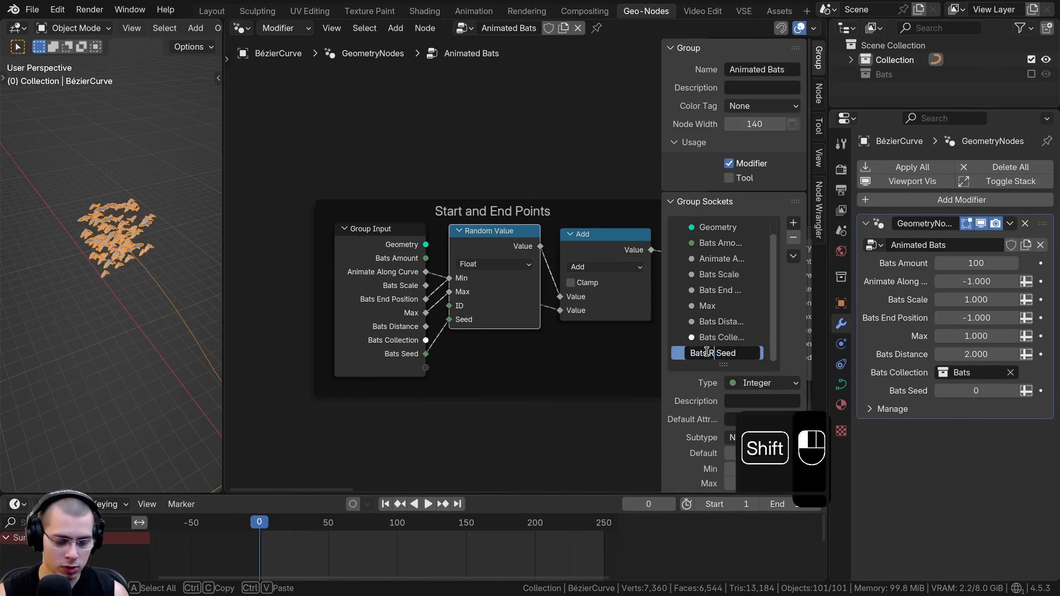
pyautogui.write('n')
pyautogui.write('dom')
pyautogui.press('Return')
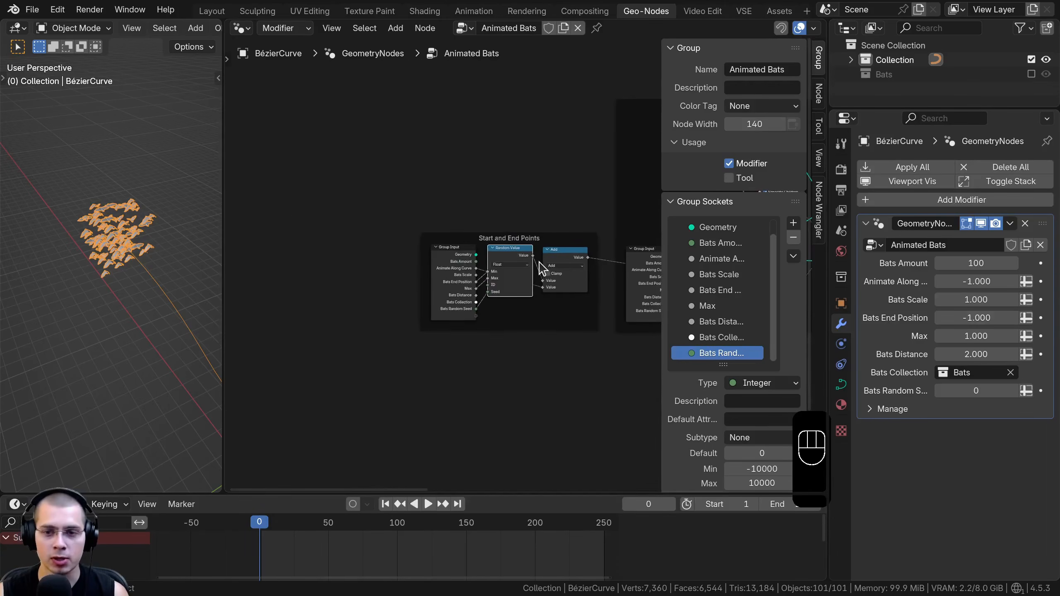
# Duplicate the Group Input node from the Bats Distance frame and place the copy above the Random Movement frame
pyautogui.moveTo(489, 247); pyautogui.dragTo(363, 257, button='middle')
pyautogui.moveTo(562, 240); pyautogui.dragTo(419, 268, button='middle')
pyautogui.moveTo(534, 238); pyautogui.dragTo(293, 262, button='middle')
pyautogui.moveTo(594, 234); pyautogui.dragTo(376, 265, button='middle')
pyautogui.moveTo(529, 241); pyautogui.dragTo(396, 250, button='middle')
pyautogui.scroll(1, 484, 233)
pyautogui.moveTo(484, 232); pyautogui.dragTo(593, 240, button='middle')
pyautogui.scroll(3, 481, 234)
pyautogui.click(449, 230)
pyautogui.scroll(-5, 412, 260)
pyautogui.moveTo(324, 245); pyautogui.dragTo(378, 243, button='middle')
pyautogui.moveTo(415, 312); pyautogui.dragTo(492, 298, button='middle')
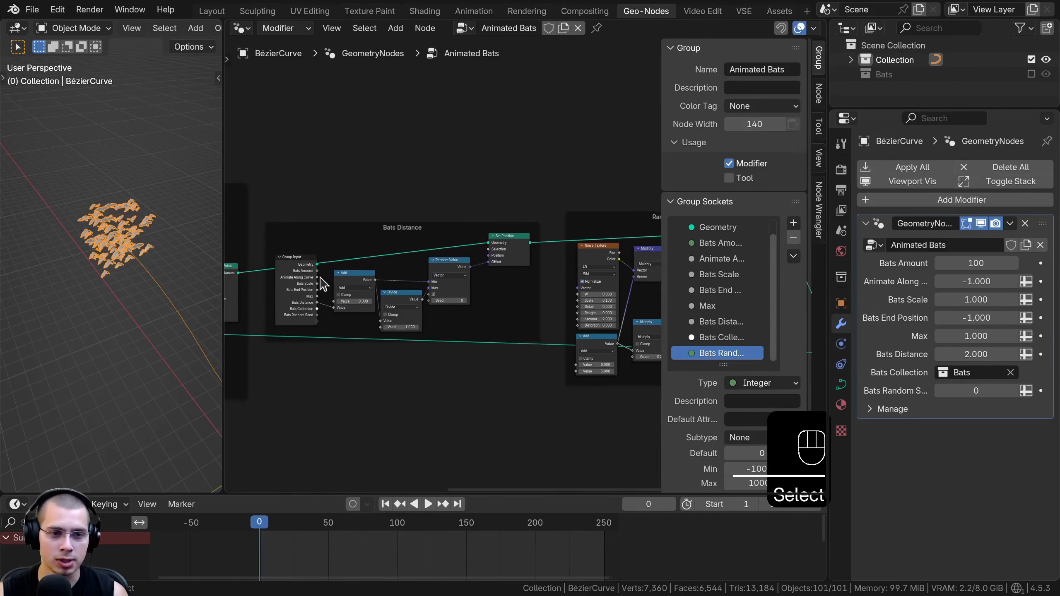
pyautogui.moveTo(349, 276); pyautogui.dragTo(310, 277, button='middle')
pyautogui.hotkey('shift', 'd')
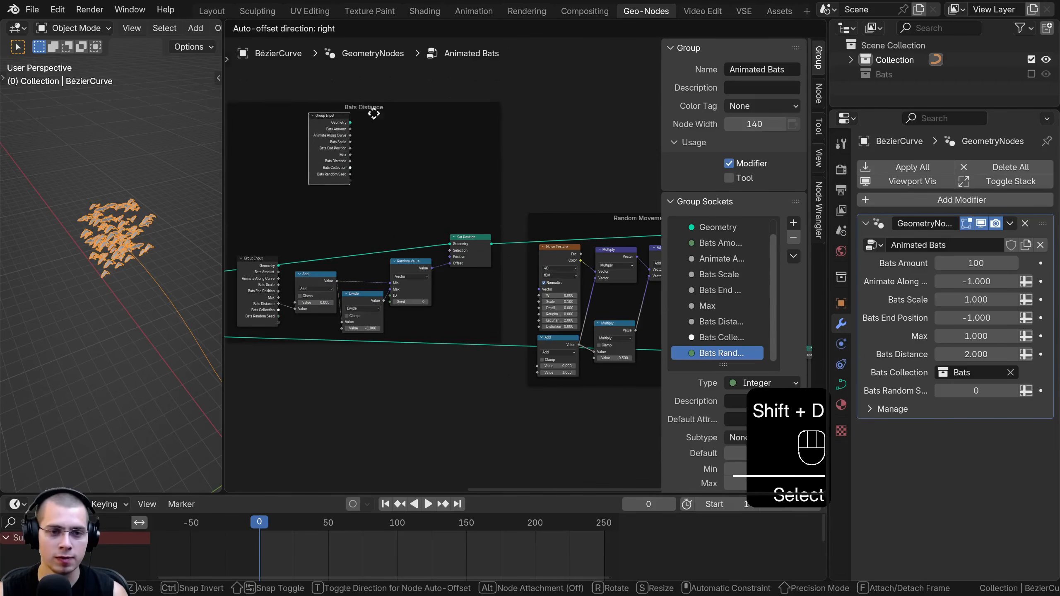
pyautogui.click(601, 146)
# Select the nodes of the Random Movement frame and move them together to make room for the Group Input node
pyautogui.scroll(-4, 480, 165)
pyautogui.moveTo(459, 138); pyautogui.dragTo(708, 464)
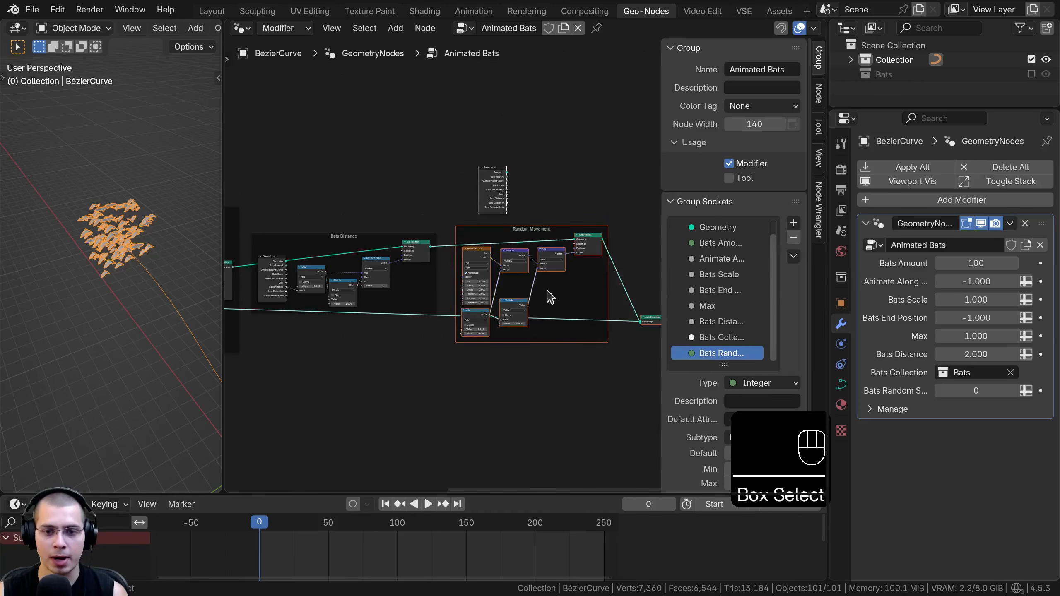
pyautogui.moveTo(550, 295); pyautogui.dragTo(500, 295, button='middle')
pyautogui.press('b')
pyautogui.moveTo(517, 254); pyautogui.dragTo(675, 390)
pyautogui.press('g')
pyautogui.click(559, 324)
# Place the duplicated Group Input node inside the Random Movement frame, before the Noise Texture node
pyautogui.press('a')
pyautogui.scroll(6, 523, 264)
pyautogui.moveTo(440, 140); pyautogui.dragTo(384, 244)
pyautogui.scroll(2, 443, 250)
pyautogui.moveTo(446, 249); pyautogui.dragTo(420, 248, button='middle')
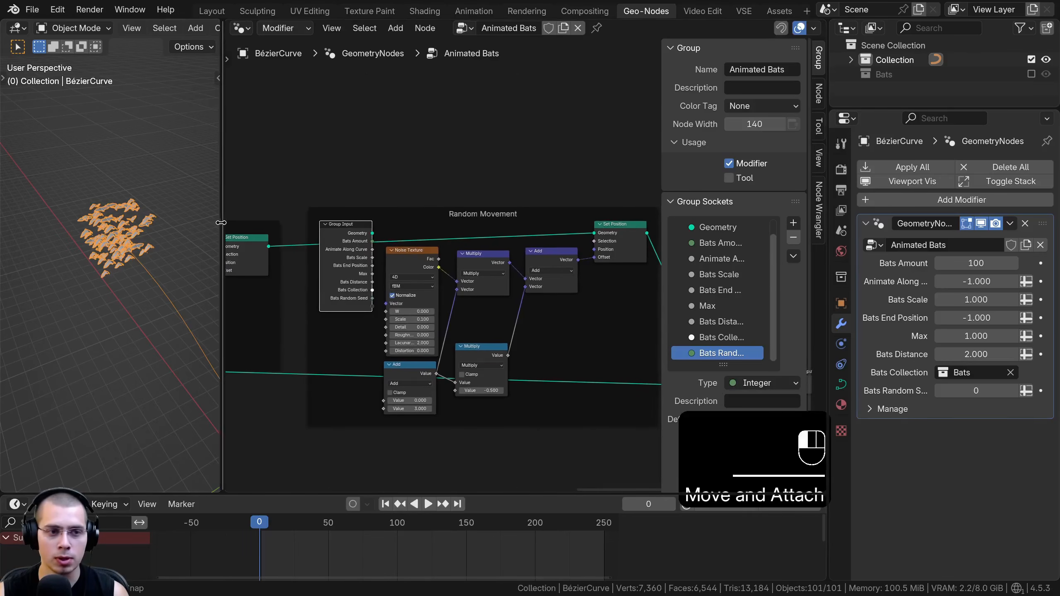
# Link the Random Movement Add node's second Value to a new Group Input socket and rename that socket "Random Strength"
pyautogui.moveTo(222, 223); pyautogui.dragTo(216, 223)
pyautogui.scroll(4, 409, 389)
pyautogui.moveTo(409, 389); pyautogui.dragTo(473, 333, button='middle')
pyautogui.moveTo(428, 219); pyautogui.dragTo(395, 229)
pyautogui.moveTo(724, 364); pyautogui.dragTo(715, 393)
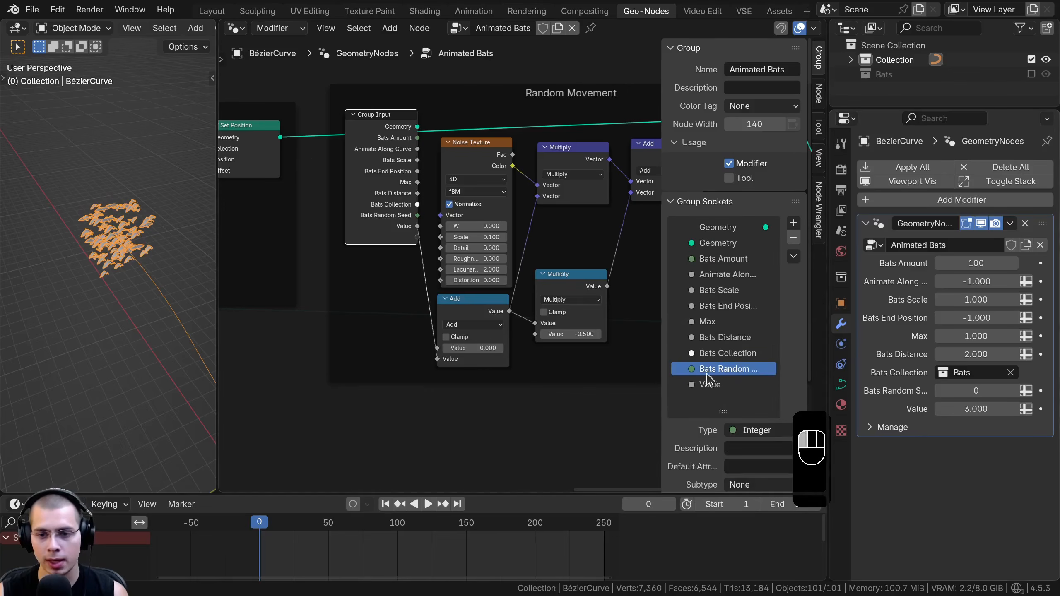
pyautogui.moveTo(657, 273); pyautogui.dragTo(640, 272)
pyautogui.scroll(-5, 705, 317)
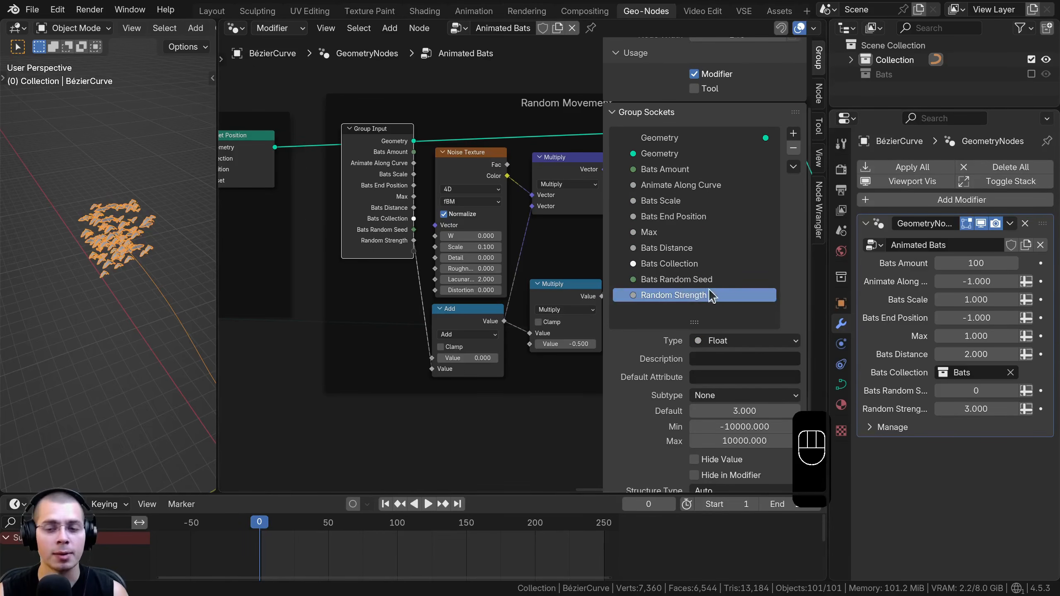
pyautogui.doubleClick(653, 299)
pyautogui.click(404, 315)
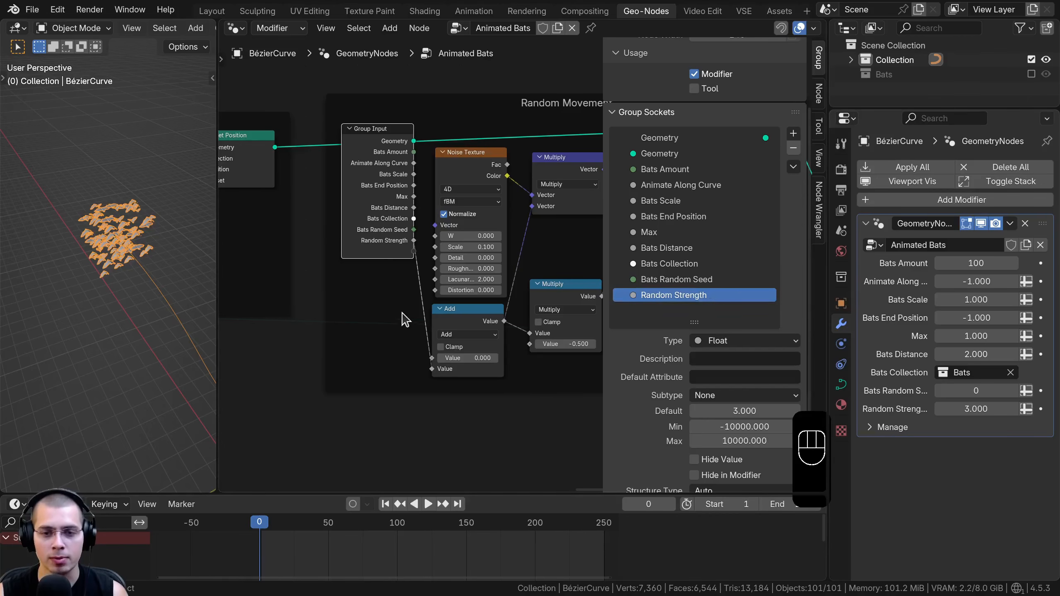
# Link the Noise Texture's Scale and W inputs to new Group Input sockets and shift the Group Input node away from it
pyautogui.keyDown('shift'); pyautogui.moveTo(411, 314); pyautogui.dragTo(414, 327, button='middle'); pyautogui.keyUp('shift')
pyautogui.scroll(2, 438, 200)
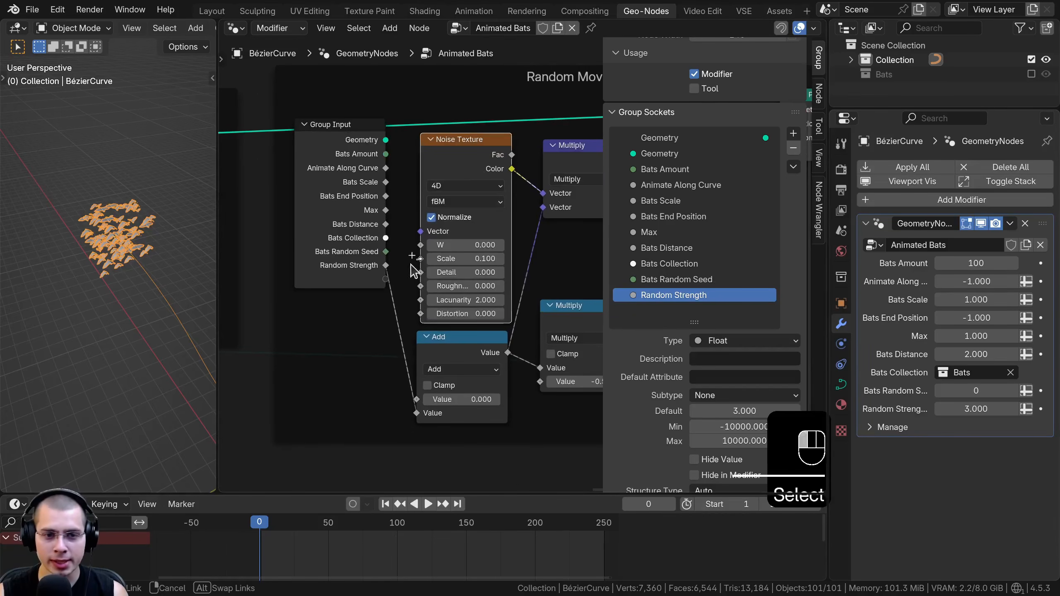
pyautogui.moveTo(387, 277); pyautogui.dragTo(386, 278)
pyautogui.moveTo(354, 267); pyautogui.dragTo(341, 271)
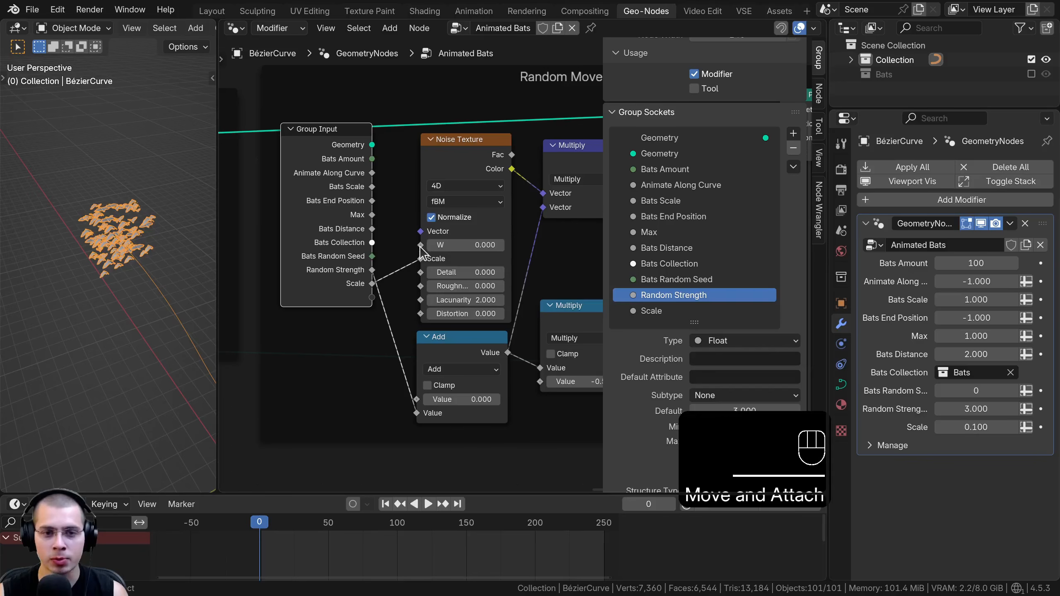
pyautogui.moveTo(384, 298); pyautogui.dragTo(379, 298)
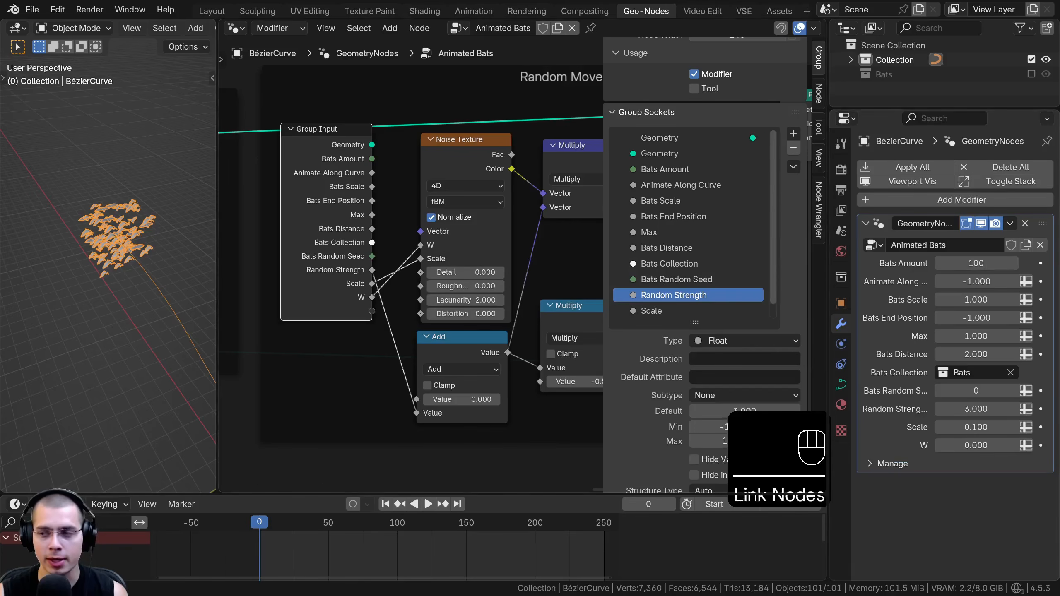
# Rename the Scale socket to "Randomize Scale" and the W socket to "Randomize Noise"
pyautogui.doubleClick(665, 300)
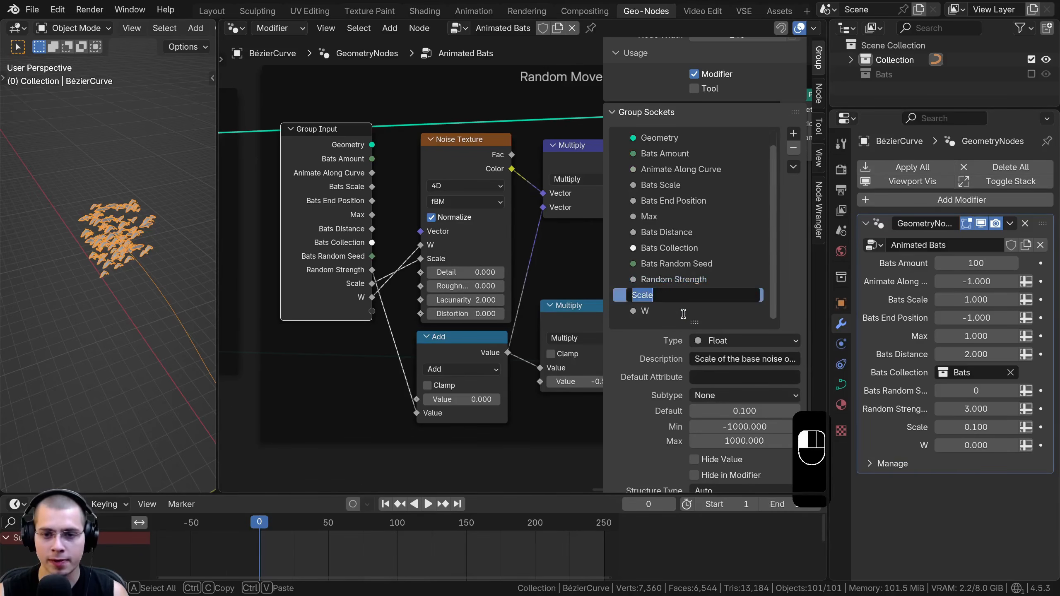
pyautogui.write('Randomize Scale')
pyautogui.moveTo(696, 322); pyautogui.dragTo(695, 368)
pyautogui.doubleClick(663, 310)
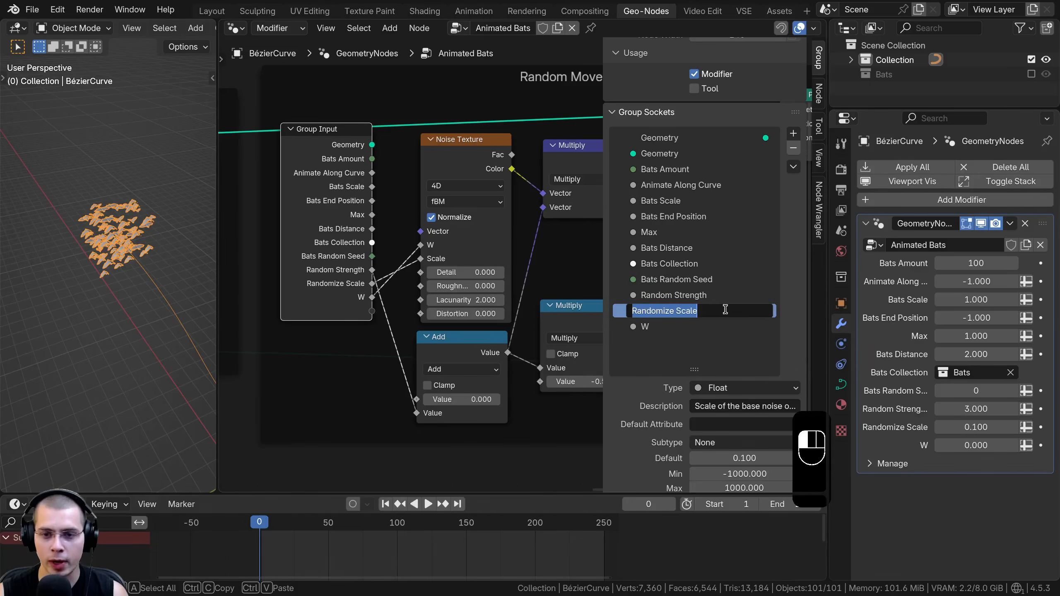
pyautogui.press('Return')
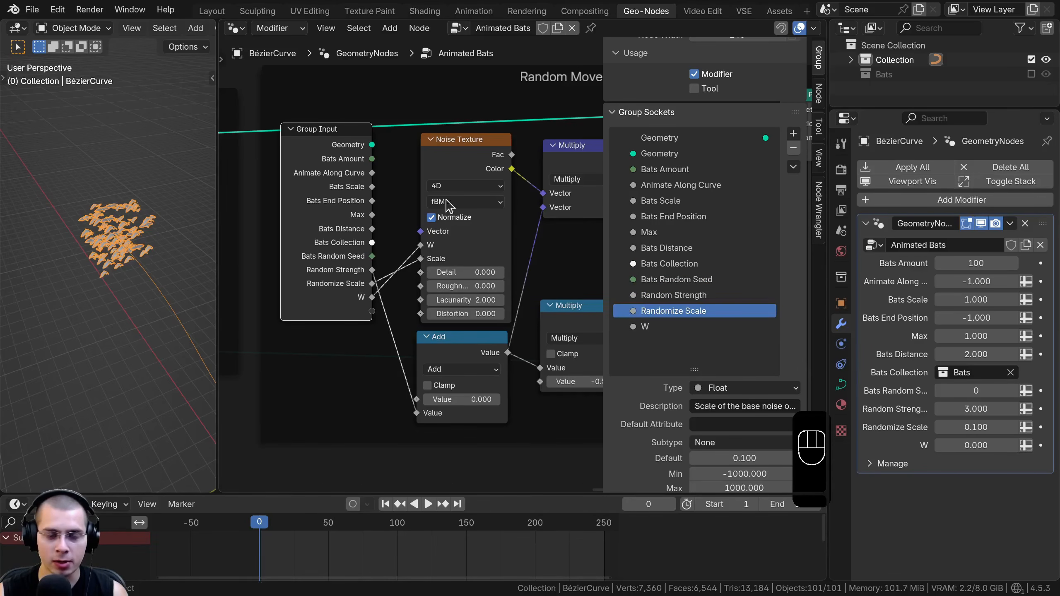
pyautogui.doubleClick(666, 329)
pyautogui.write('Randomize')
pyautogui.write('Noise')
pyautogui.press('Return')
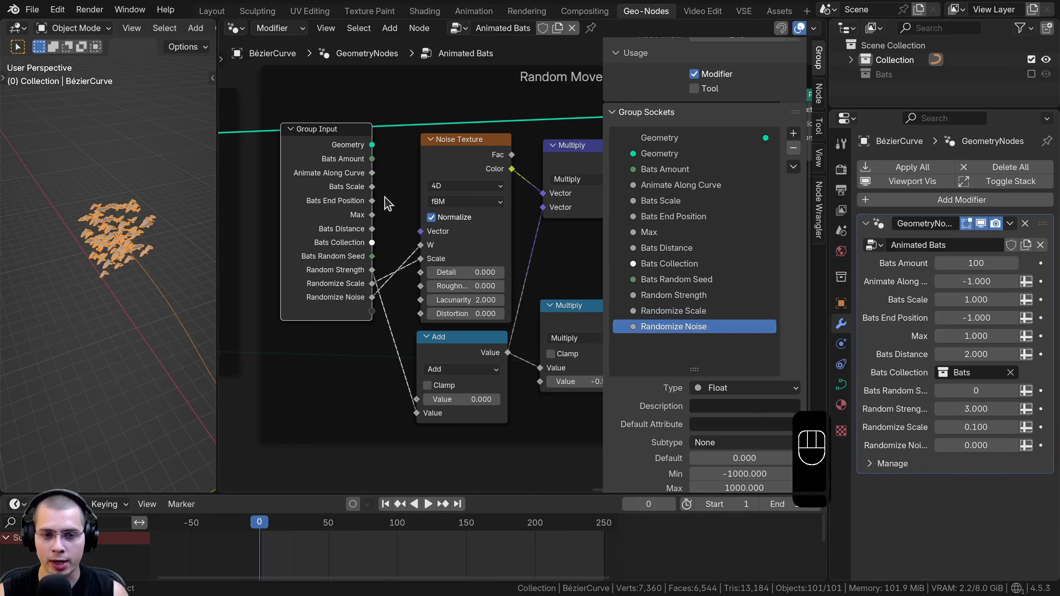
# Nudge the Group Input node down and the Noise Texture node slightly up inside the Random Movement frame
pyautogui.click(442, 157)
pyautogui.moveTo(329, 204); pyautogui.dragTo(328, 219)
pyautogui.moveTo(466, 140); pyautogui.dragTo(465, 138)
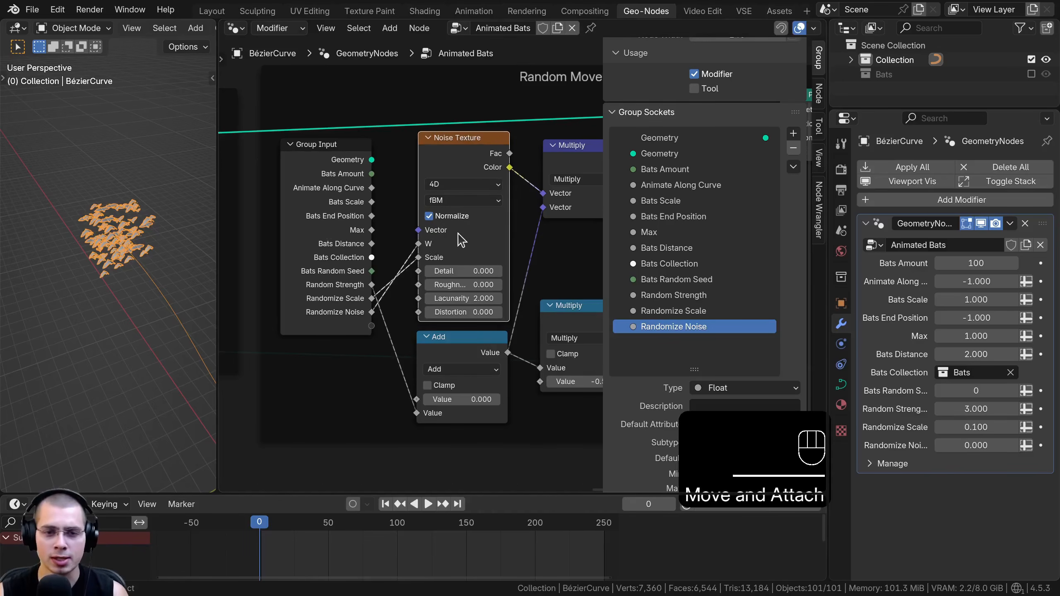
pyautogui.scroll(-2, 343, 263)
pyautogui.moveTo(342, 264); pyautogui.dragTo(370, 262, button='middle')
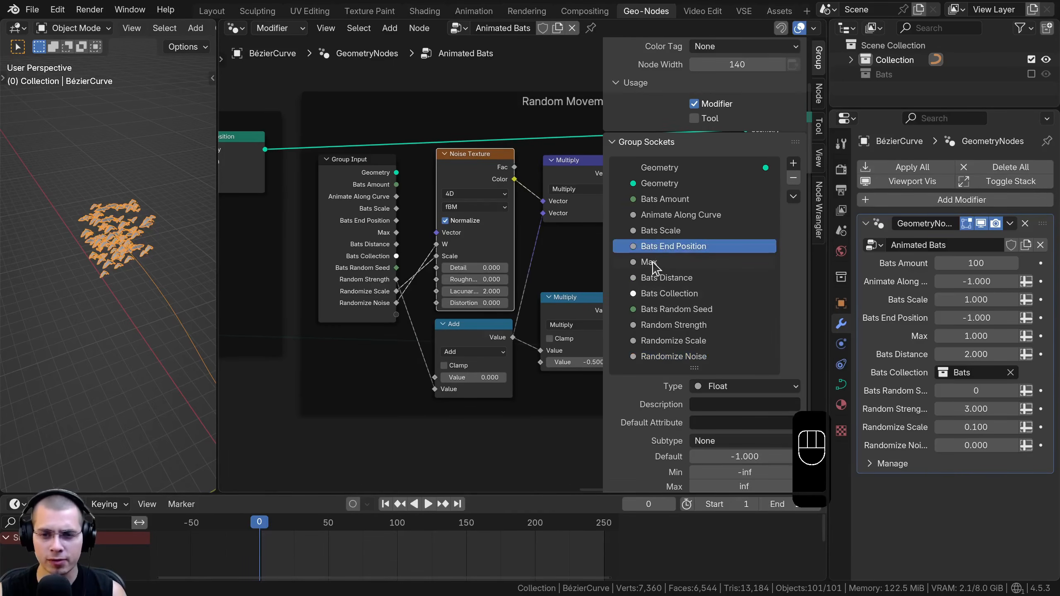
# Rename the Max group socket to "Bats Start Position"
pyautogui.doubleClick(651, 263)
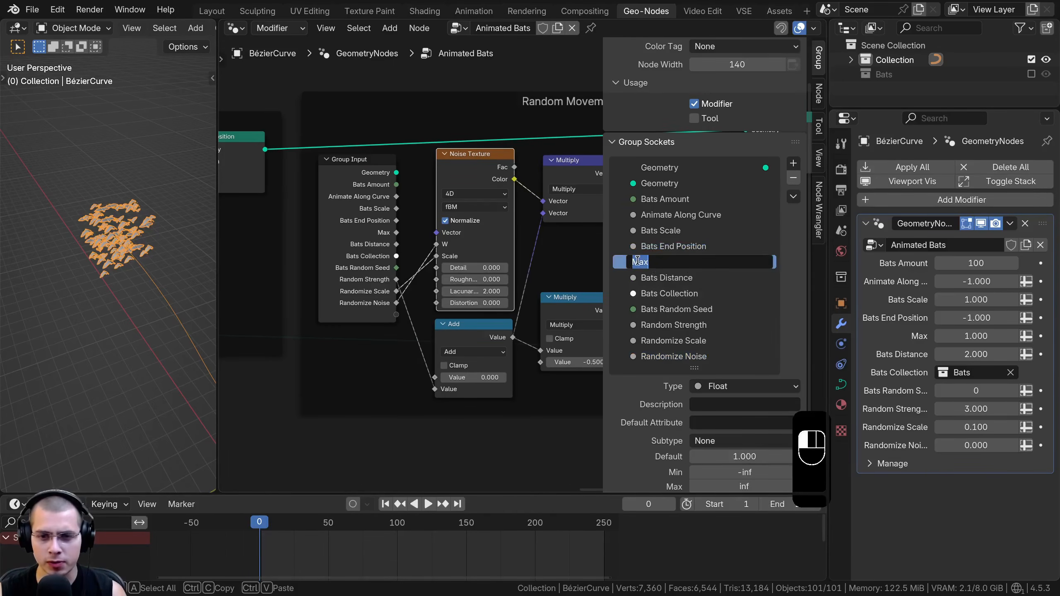
pyautogui.write('Bats End Position')
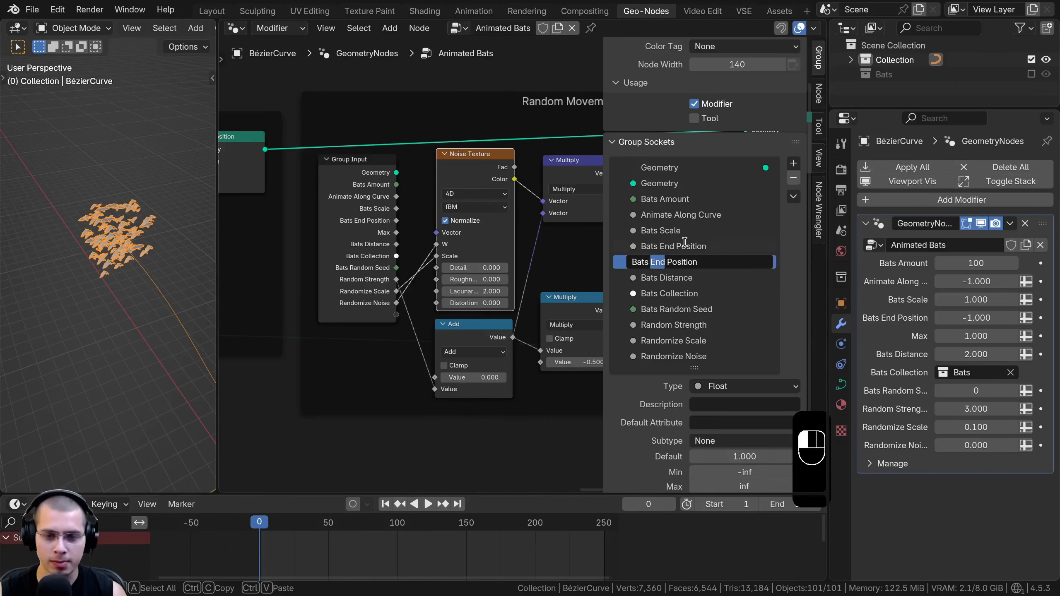
pyautogui.write('Start')
pyautogui.press('Return')
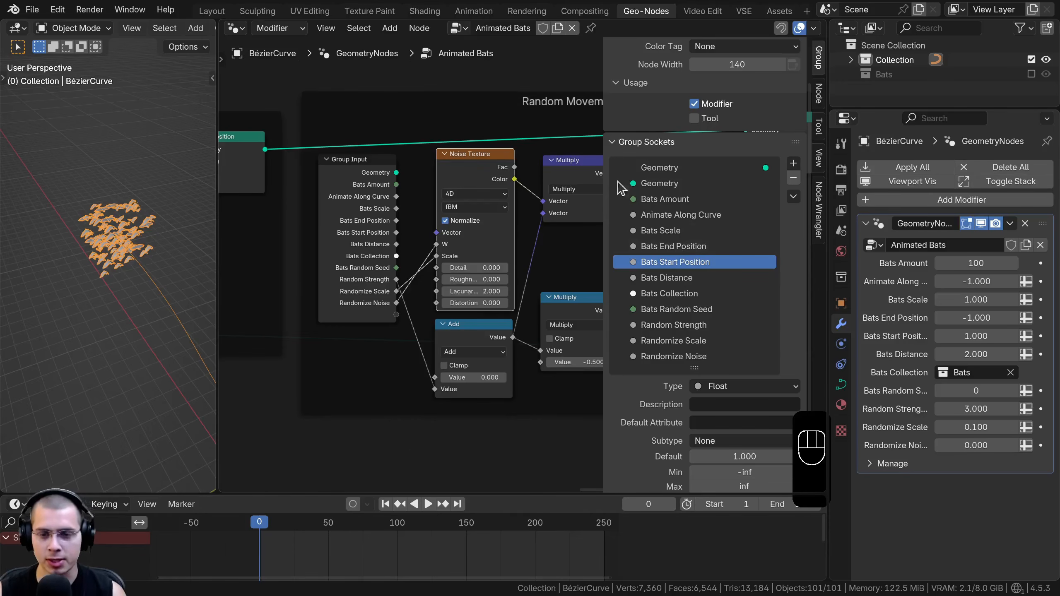
# Return to the Start and End Points frame, narrow the 3D viewport and shift the frame slightly
pyautogui.scroll(-4, 384, 265)
pyautogui.moveTo(327, 268); pyautogui.dragTo(572, 270, button='middle')
pyautogui.moveTo(321, 275); pyautogui.dragTo(524, 289, button='middle')
pyautogui.moveTo(376, 303); pyautogui.dragTo(549, 302, button='middle')
pyautogui.moveTo(313, 308); pyautogui.dragTo(599, 278, button='middle')
pyautogui.moveTo(360, 325); pyautogui.dragTo(422, 291, button='middle')
pyautogui.scroll(3, 422, 290)
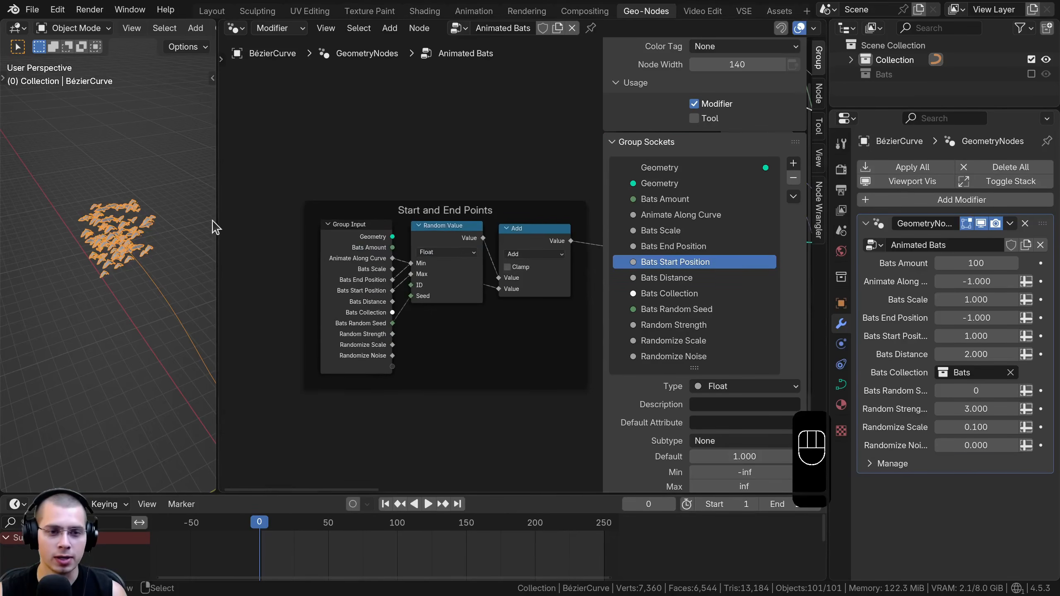
pyautogui.moveTo(219, 217); pyautogui.dragTo(184, 216)
pyautogui.moveTo(377, 206); pyautogui.dragTo(366, 198)
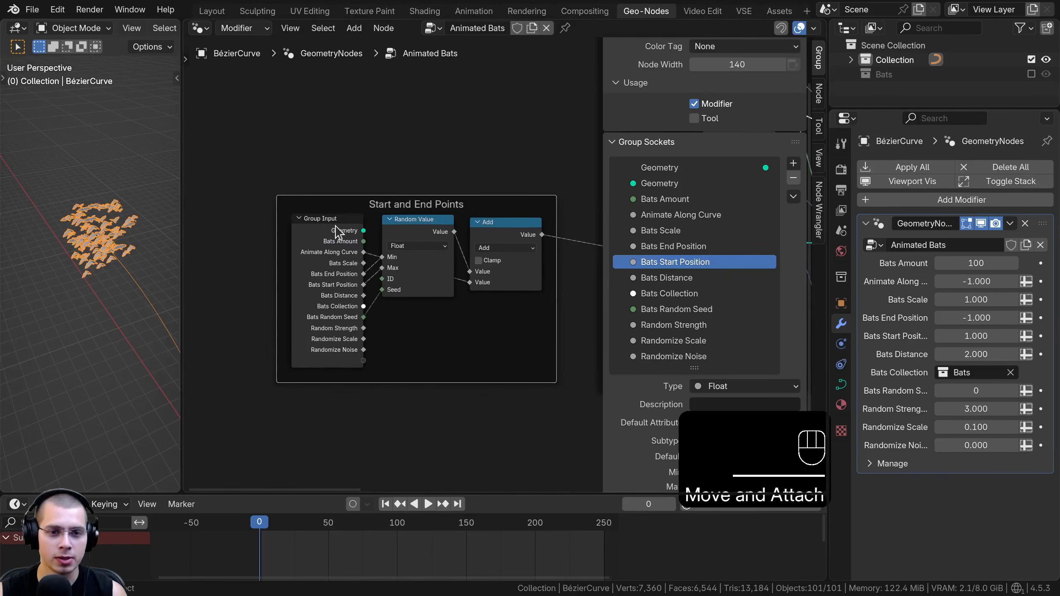
# Move the Group Input node farther from the Random Value node in the Start and End Points frame
pyautogui.scroll(2, 330, 263)
pyautogui.moveTo(329, 266); pyautogui.dragTo(338, 251, button='middle')
pyautogui.moveTo(338, 251); pyautogui.dragTo(327, 244)
pyautogui.scroll(5, 411, 255)
pyautogui.moveTo(411, 254); pyautogui.dragTo(363, 252, button='middle')
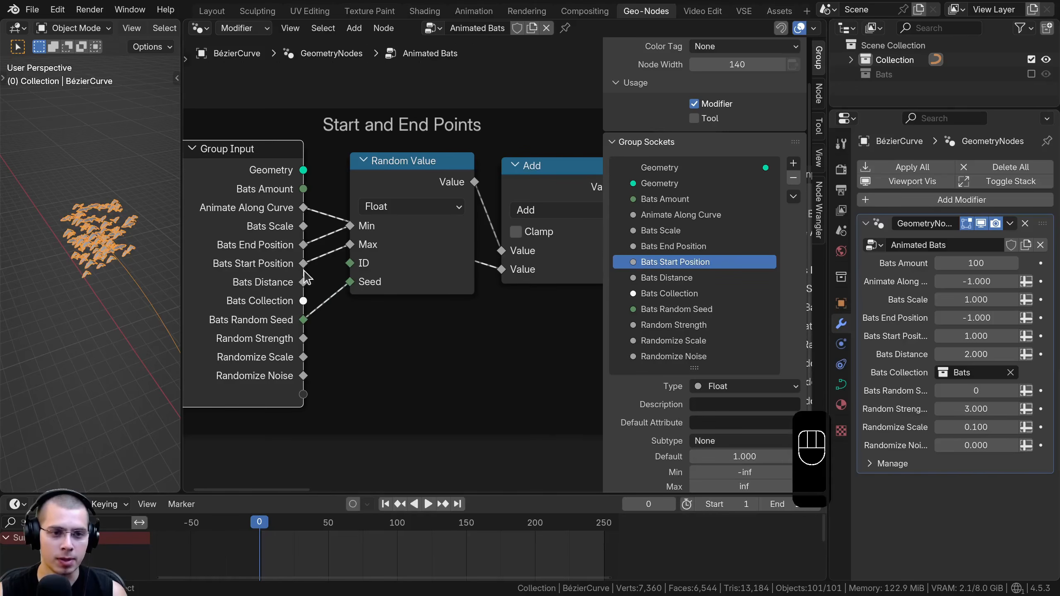
pyautogui.scroll(-2, 480, 238)
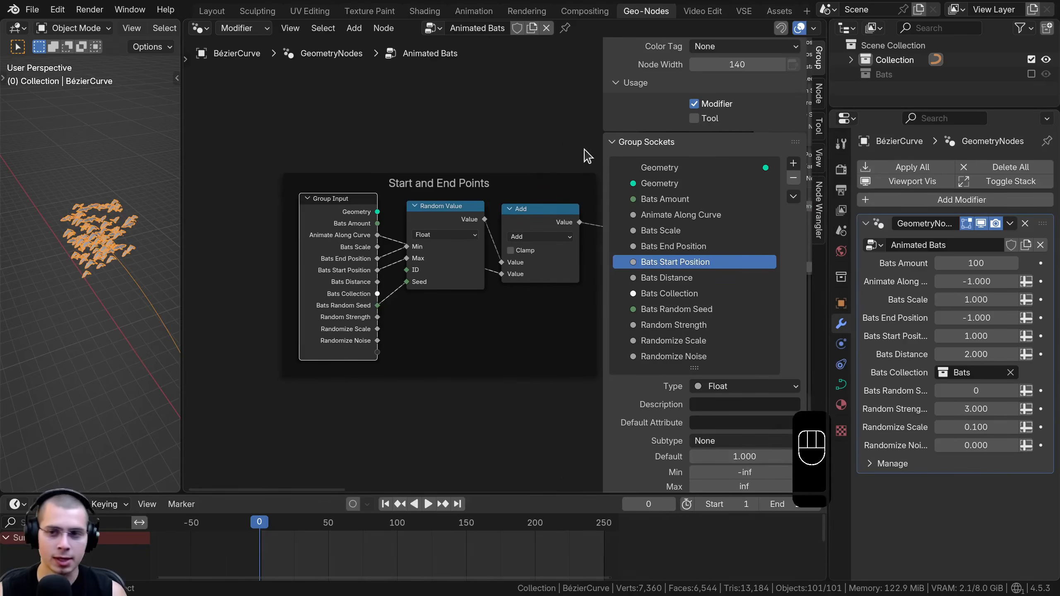
# Hide the unused sockets on the Group Input nodes in the Start and End Points and Bats Along Curve frames
pyautogui.press('n')
pyautogui.scroll(-2, 583, 280)
pyautogui.moveTo(424, 246); pyautogui.dragTo(433, 229)
pyautogui.keyDown('shift'); pyautogui.click(668, 267); pyautogui.keyUp('shift')
pyautogui.keyDown('shift'); pyautogui.click(712, 105); pyautogui.keyUp('shift')
pyautogui.scroll(-1, 747, 145)
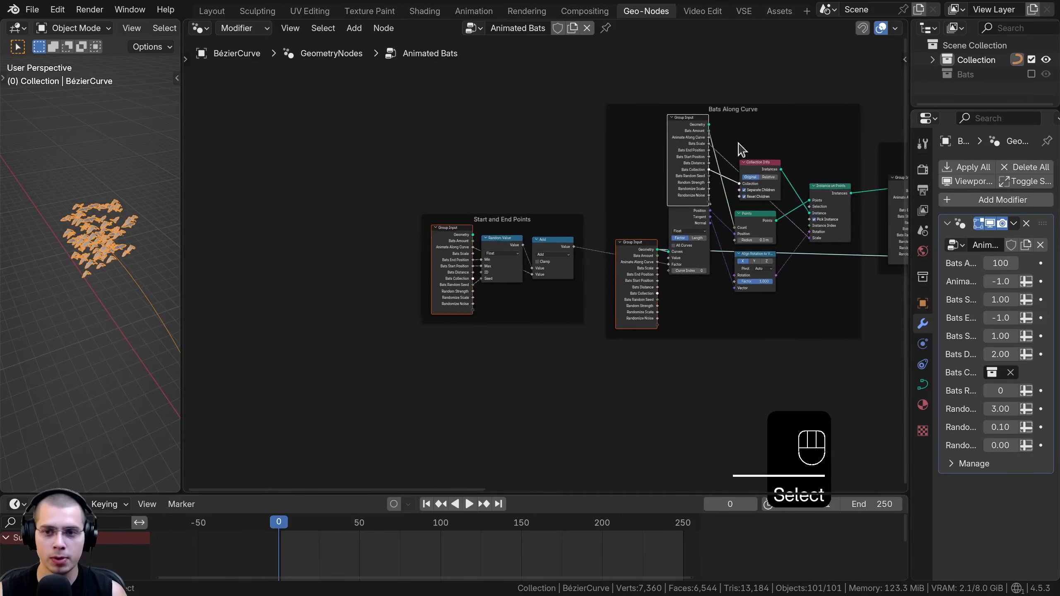
pyautogui.moveTo(747, 145); pyautogui.dragTo(708, 166, button='middle')
pyautogui.hotkey('ctrl', 'h')
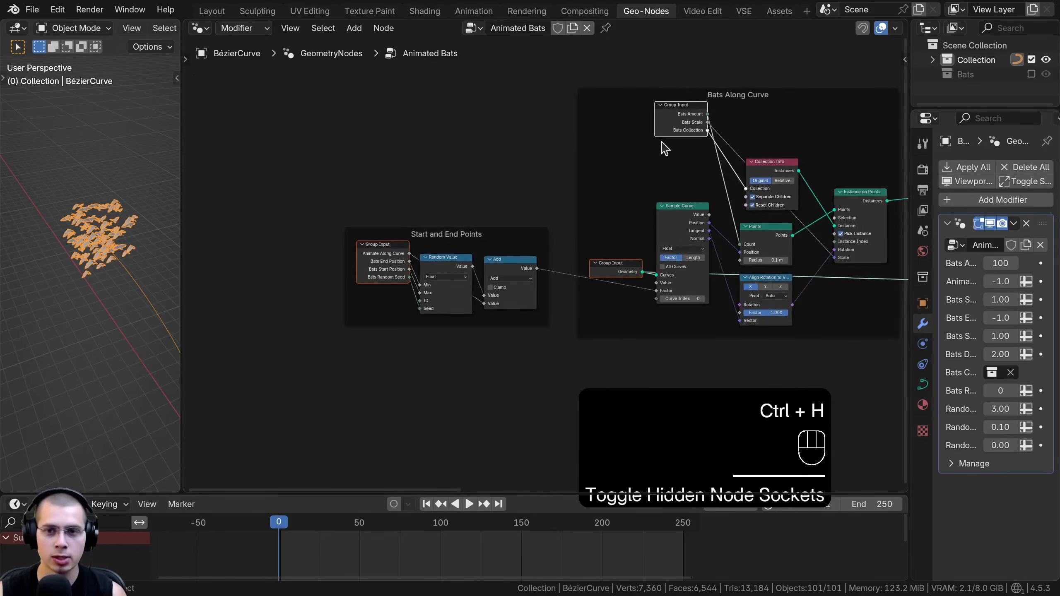
# Reposition the compacted Group Input nodes beside the nodes they feed in the Bats Along Curve and Start and End Points frames
pyautogui.press('a')
pyautogui.moveTo(682, 121); pyautogui.dragTo(679, 175)
pyautogui.moveTo(618, 265); pyautogui.dragTo(619, 268)
pyautogui.moveTo(391, 269); pyautogui.dragTo(393, 277)
# Hide the unused sockets on the Bats Distance frame's Group Input node and move it down beside the Add node
pyautogui.scroll(-2, 857, 241)
pyautogui.moveTo(858, 241); pyautogui.dragTo(497, 280, button='middle')
pyautogui.scroll(1, 625, 274)
pyautogui.click(495, 278)
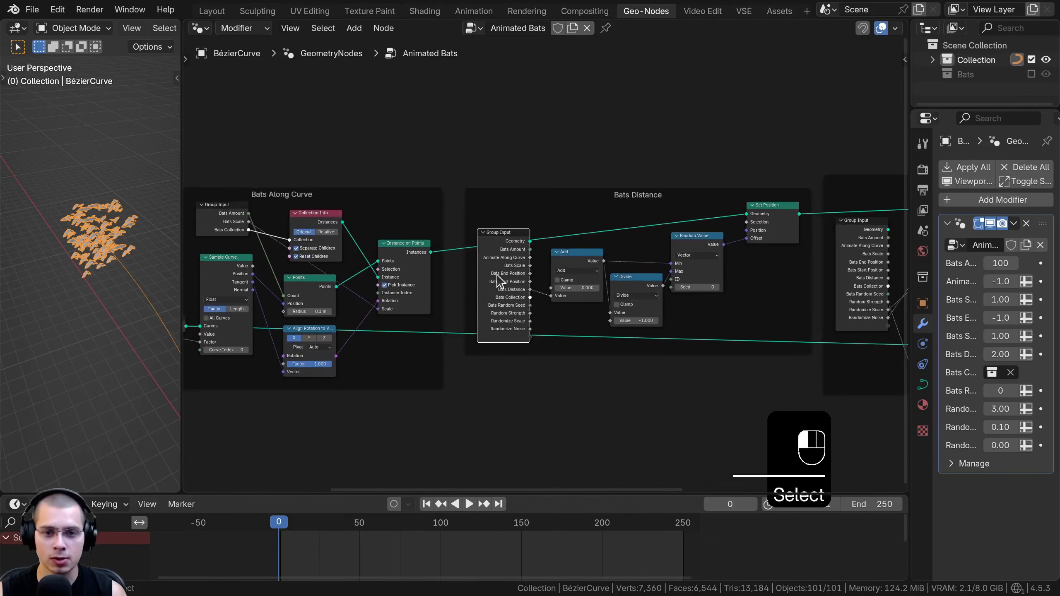
pyautogui.hotkey('ctrl', 'h')
pyautogui.moveTo(519, 245); pyautogui.dragTo(527, 282)
# Hide the unused sockets on the Random Movement frame's Group Input node, move it lower and deselect all nodes
pyautogui.moveTo(850, 236); pyautogui.dragTo(540, 261, button='middle')
pyautogui.click(561, 277)
pyautogui.hotkey('ctrl', 'h')
pyautogui.moveTo(561, 272); pyautogui.dragTo(573, 328)
pyautogui.scroll(-4, 746, 305)
pyautogui.moveTo(801, 308); pyautogui.dragTo(875, 263, button='middle')
pyautogui.scroll(1, 710, 267)
pyautogui.press('a')
pyautogui.moveTo(684, 267); pyautogui.dragTo(817, 297, button='middle')
pyautogui.scroll(1, 303, 159)
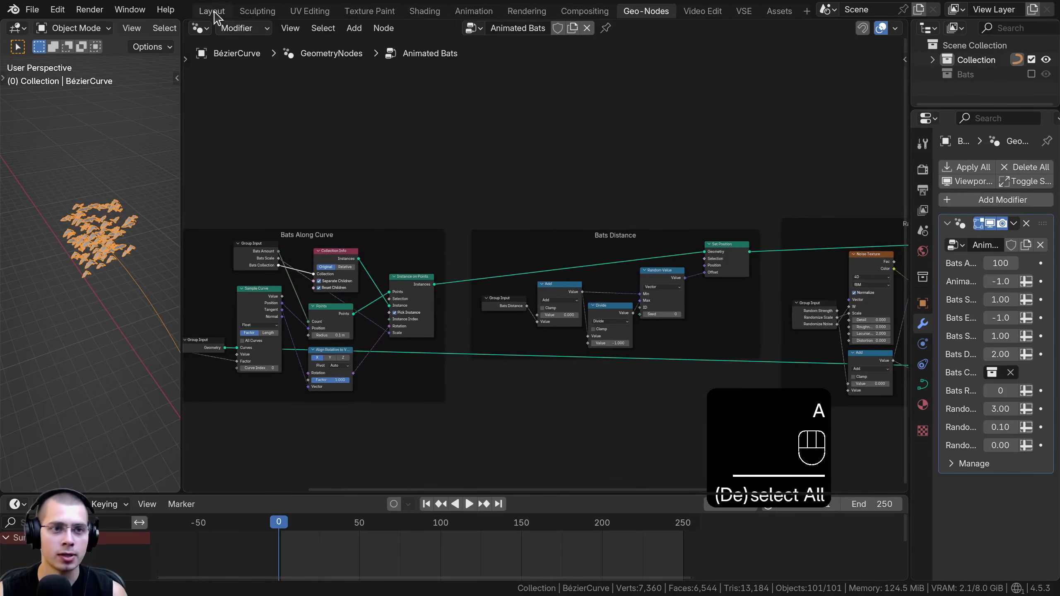
# Switch to the Layout workspace, save the file and show the 3D viewport's sidebar
pyautogui.click(213, 12)
pyautogui.hotkey('ctrl', 's')
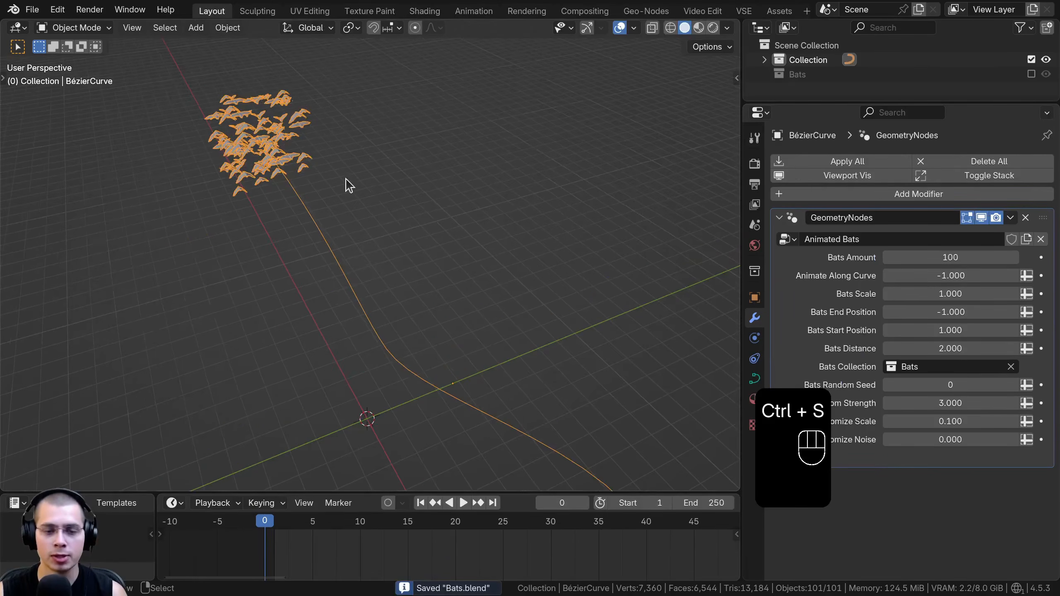
pyautogui.moveTo(741, 312); pyautogui.dragTo(741, 313)
pyautogui.press('n')
pyautogui.keyDown('shift'); pyautogui.moveTo(370, 145); pyautogui.dragTo(286, 126, button='middle'); pyautogui.keyUp('shift')
pyautogui.scroll(-1, 294, 159)
pyautogui.keyDown('shift'); pyautogui.moveTo(300, 169); pyautogui.dragTo(310, 183, button='middle'); pyautogui.keyUp('shift')
# Try different values for the Bats Amount, Bats Scale, Bats End Position and Bats Start Position inputs, cancelling each change
pyautogui.moveTo(940, 258); pyautogui.dragTo(1013, 312)
pyautogui.rightClick(938, 258)
pyautogui.rightClick(948, 295)
pyautogui.rightClick(935, 312)
pyautogui.moveTo(951, 330); pyautogui.dragTo(1043, 330)
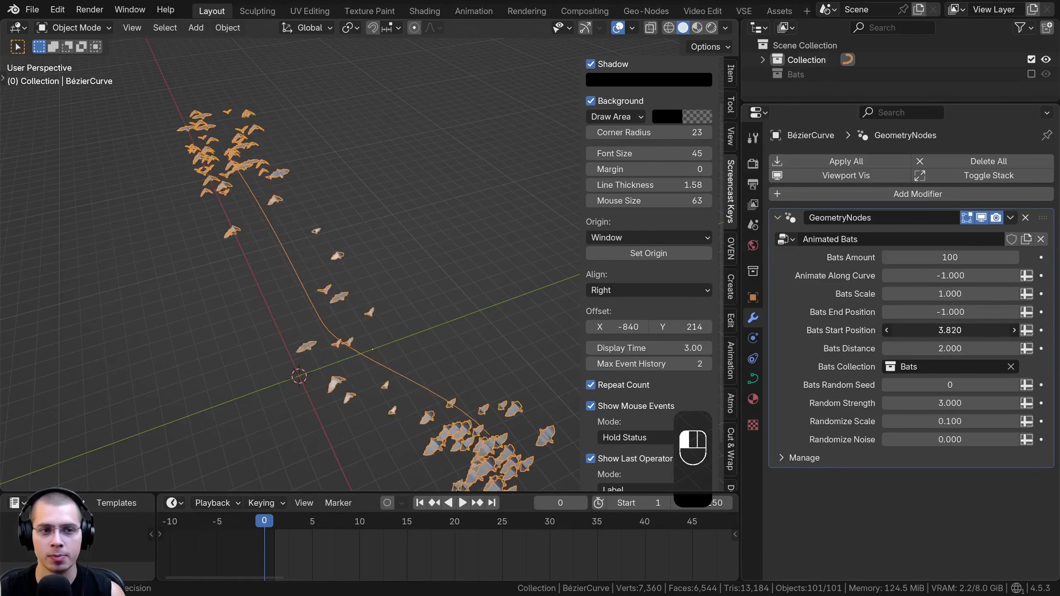
pyautogui.rightClick(951, 330)
# Try higher Bats End Position and Bats Distance values on the modifier, cancelling both changes
pyautogui.moveTo(934, 310); pyautogui.dragTo(1058, 310)
pyautogui.rightClick(933, 309)
pyautogui.moveTo(912, 346); pyautogui.dragTo(998, 349)
pyautogui.rightClick(949, 349)
# Examine the collections available for the Bats Collection input, keeping the current choice
pyautogui.keyDown('shift'); pyautogui.moveTo(353, 260); pyautogui.dragTo(362, 289, button='middle'); pyautogui.keyUp('shift')
pyautogui.scroll(1, 360, 277)
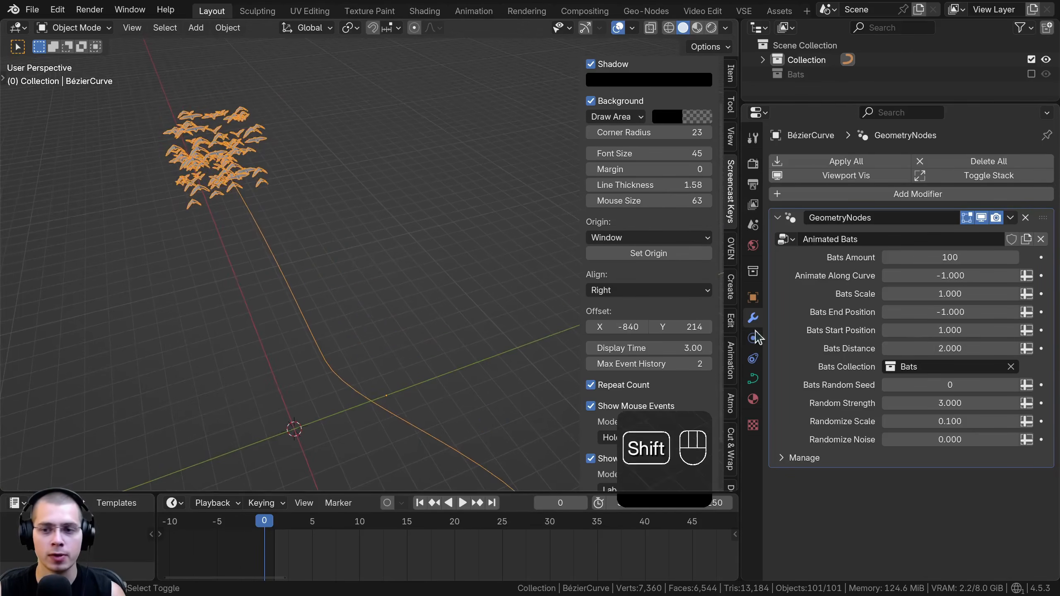
pyautogui.click(923, 367)
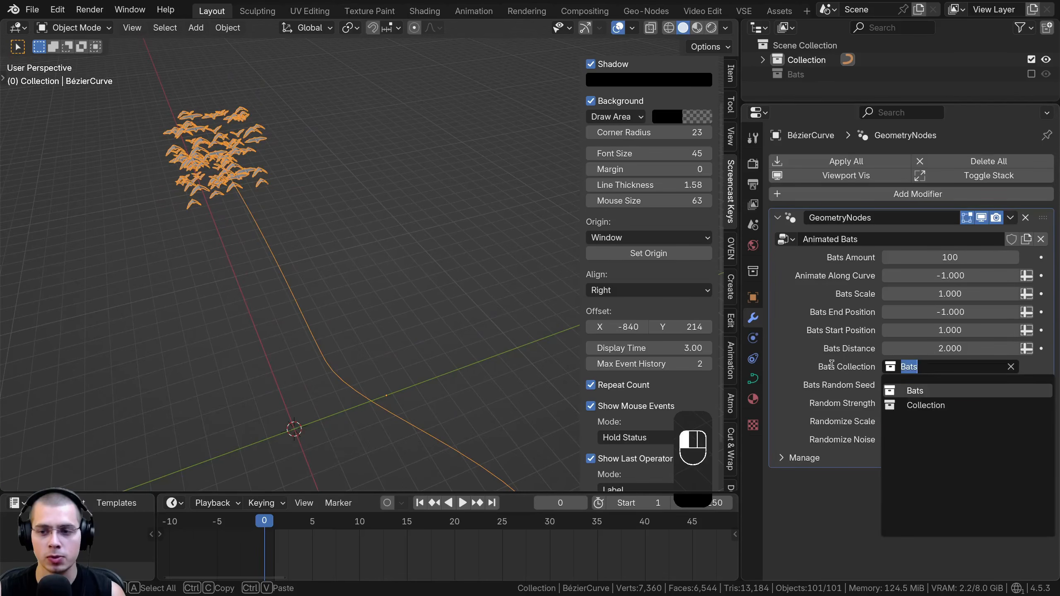
pyautogui.click(831, 365)
pyautogui.keyDown('shift'); pyautogui.moveTo(314, 278); pyautogui.dragTo(311, 264, button='middle'); pyautogui.keyUp('shift')
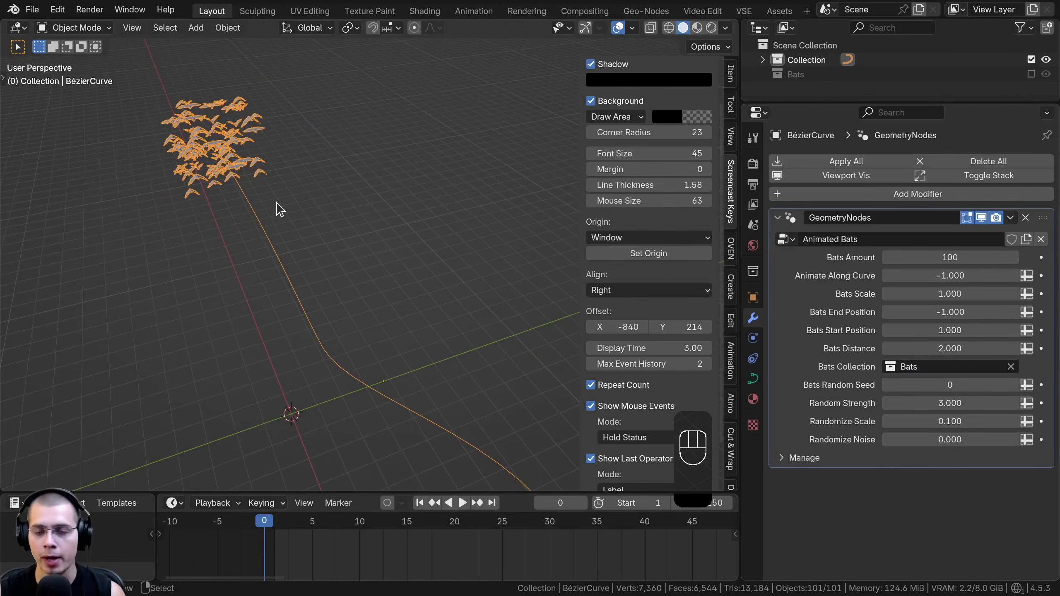
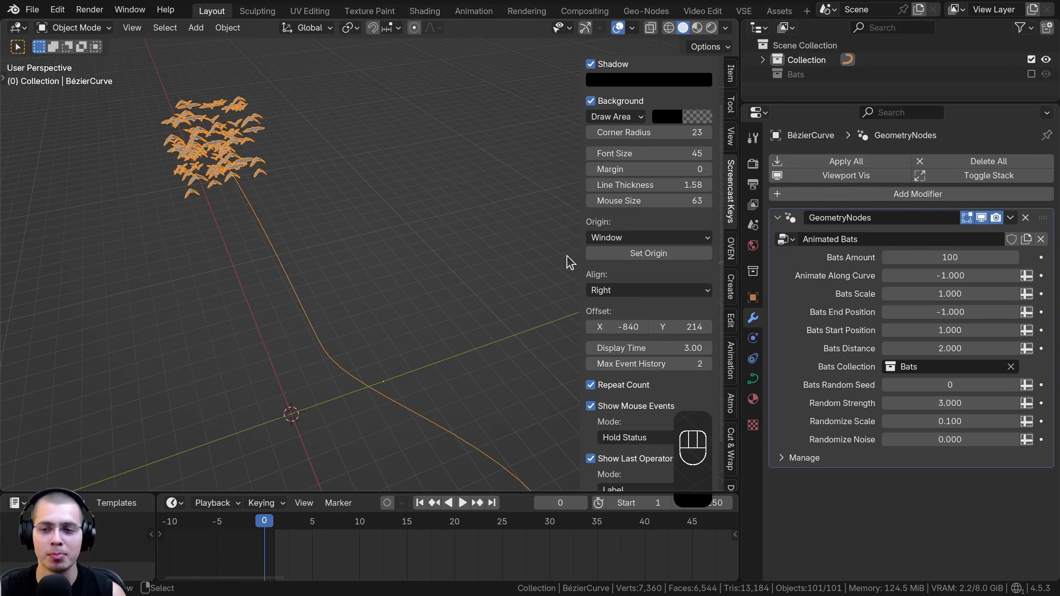
# Open the bats curve's node tree in the Geo-Nodes workspace and examine the Bats Distance nodes
pyautogui.moveTo(958, 385)
pyautogui.mouseDown()
pyautogui.moveTo(940, 385)
pyautogui.moveTo(1006, 385)
pyautogui.moveTo(953, 385)
pyautogui.mouseUp()
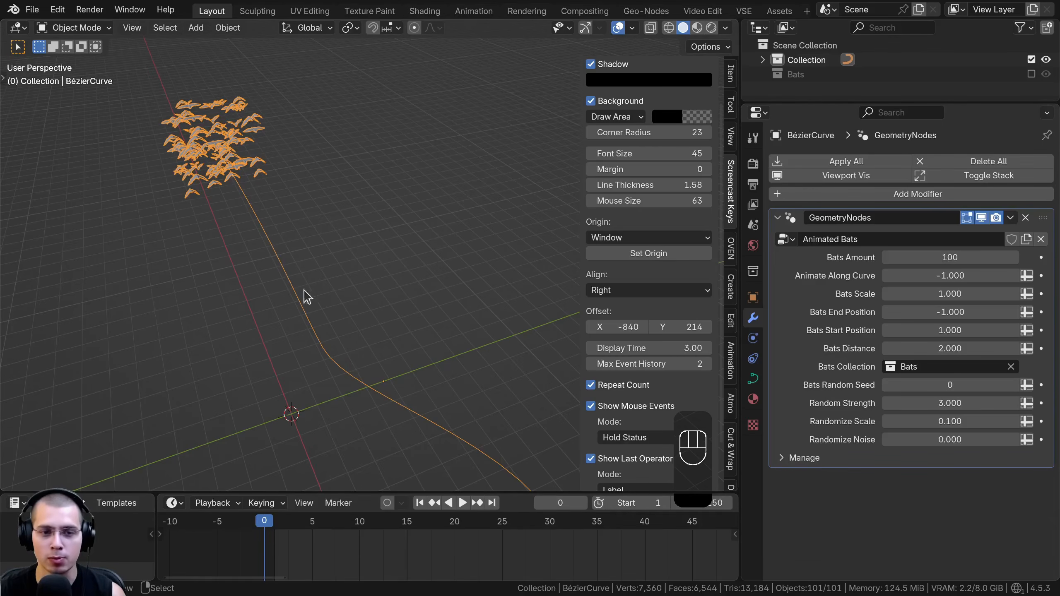
pyautogui.moveTo(560, 321); pyautogui.dragTo(542, 329, button='middle')
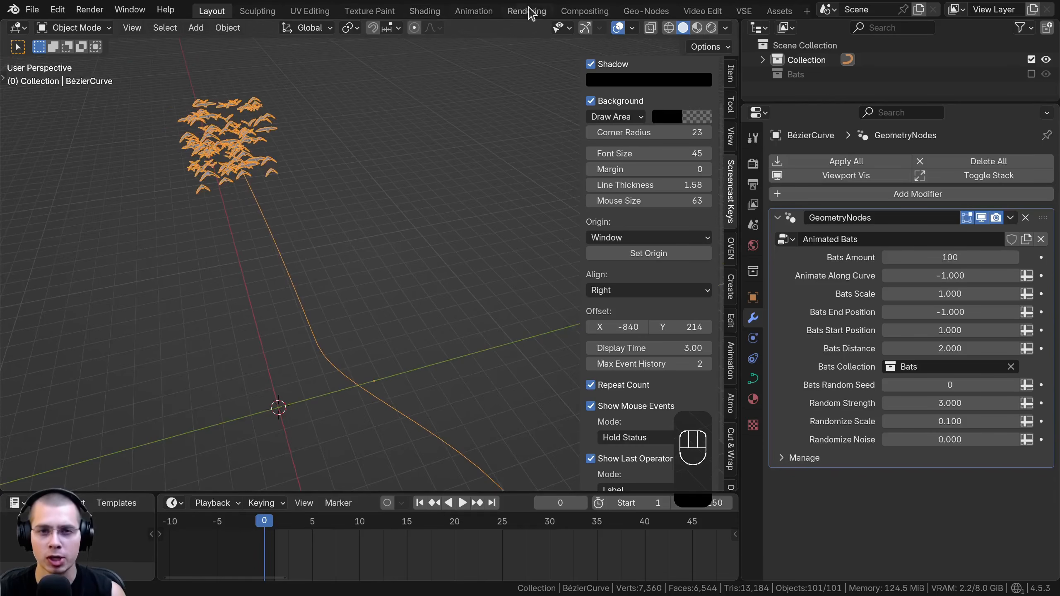
pyautogui.click(639, 12)
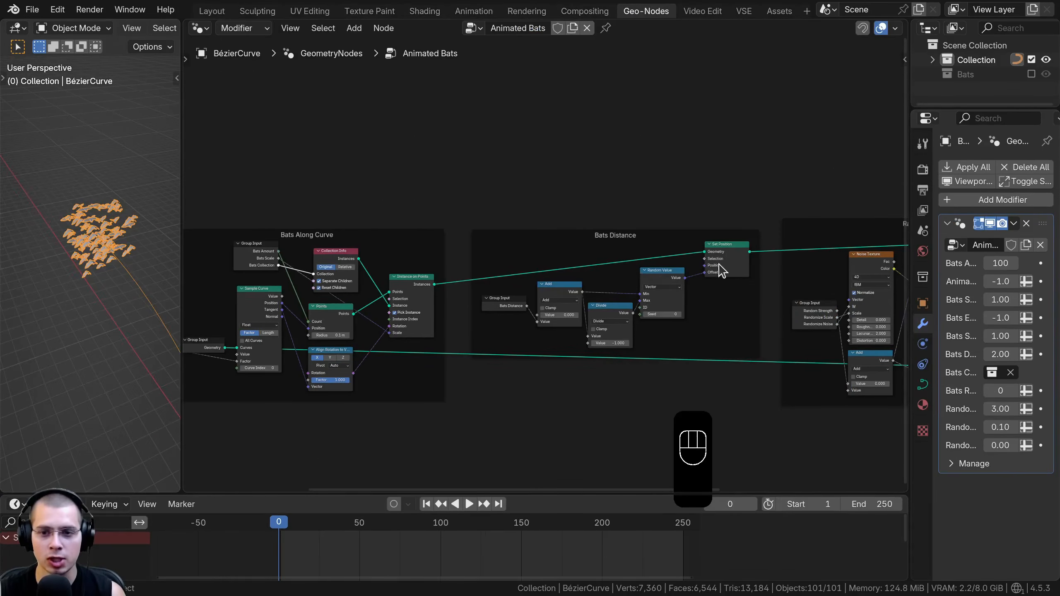
pyautogui.moveTo(725, 271); pyautogui.dragTo(615, 260, button='middle')
pyautogui.scroll(9, 545, 264)
pyautogui.moveTo(551, 221); pyautogui.dragTo(554, 213)
pyautogui.moveTo(572, 308); pyautogui.dragTo(619, 308)
pyautogui.rightClick(620, 309)
# Disconnect Bats Random Seed from the Random Value node's Seed input in the Start and End Points frame, and tidy the Group Input node's position
pyautogui.scroll(-4, 534, 342)
pyautogui.moveTo(534, 343); pyautogui.dragTo(683, 309, button='middle')
pyautogui.moveTo(672, 284); pyautogui.dragTo(493, 330)
pyautogui.scroll(1, 497, 350)
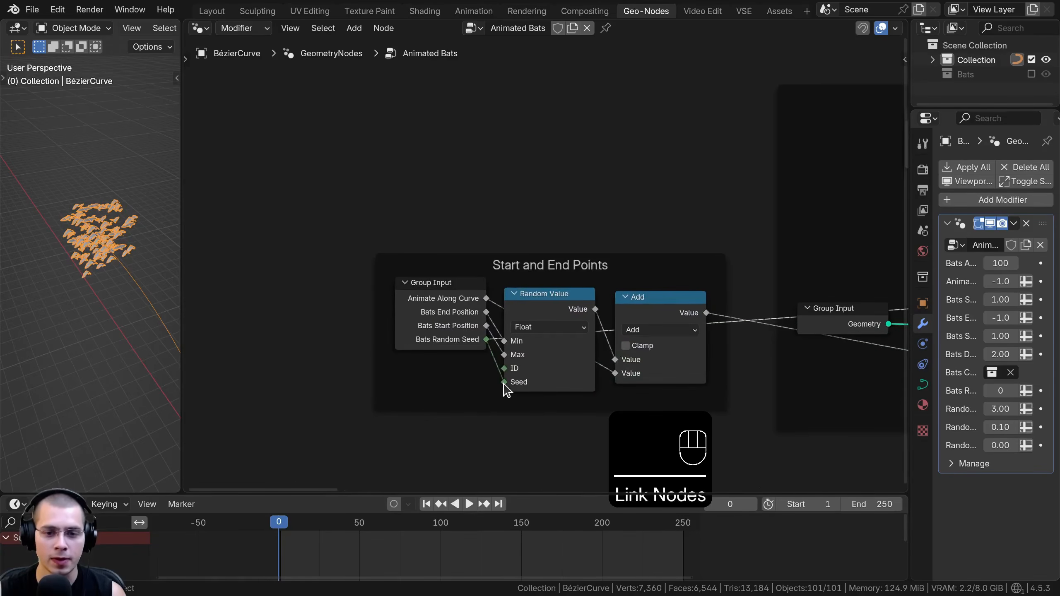
pyautogui.moveTo(505, 385); pyautogui.dragTo(488, 385)
pyautogui.moveTo(462, 338); pyautogui.dragTo(459, 344)
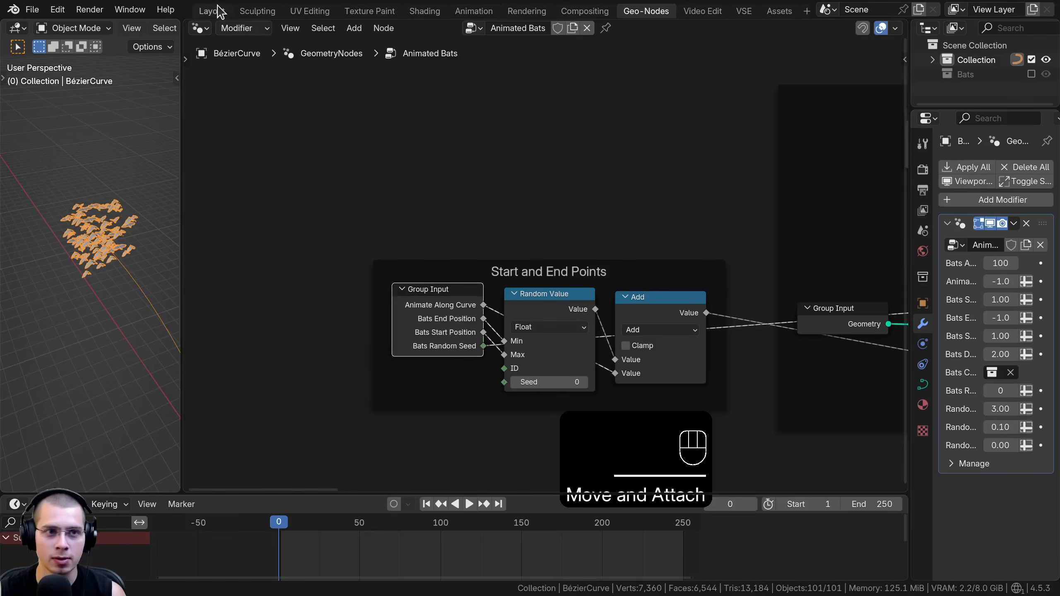
# Return to the Layout workspace and try other Bats Random Seed, Random Strength, Randomize Scale and Randomize Noise values
pyautogui.click(212, 11)
pyautogui.scroll(-3, 374, 225)
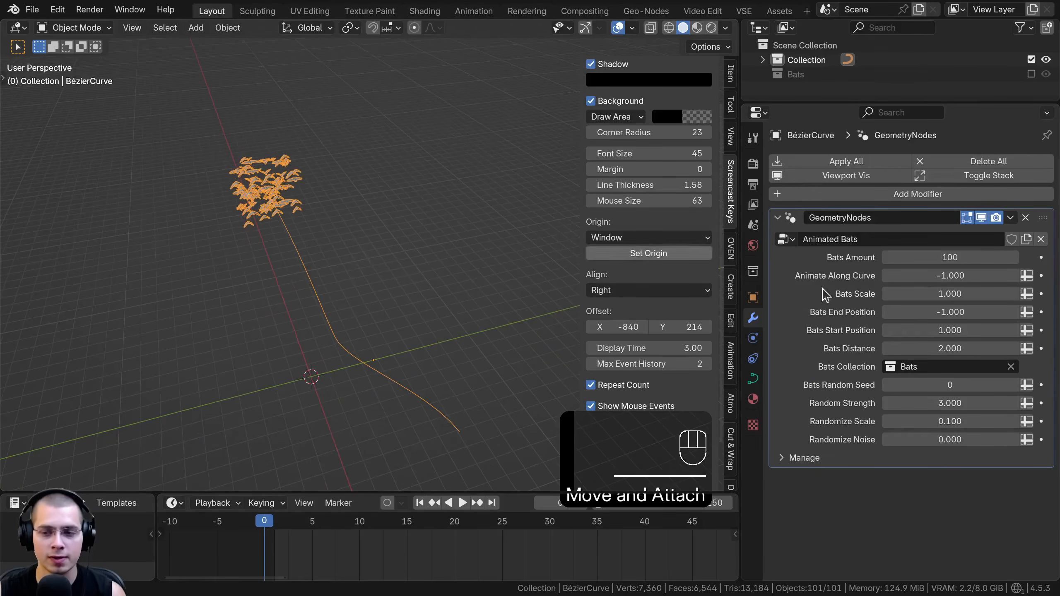
pyautogui.moveTo(936, 386)
pyautogui.mouseDown()
pyautogui.moveTo(905, 385)
pyautogui.moveTo(925, 385)
pyautogui.mouseUp()
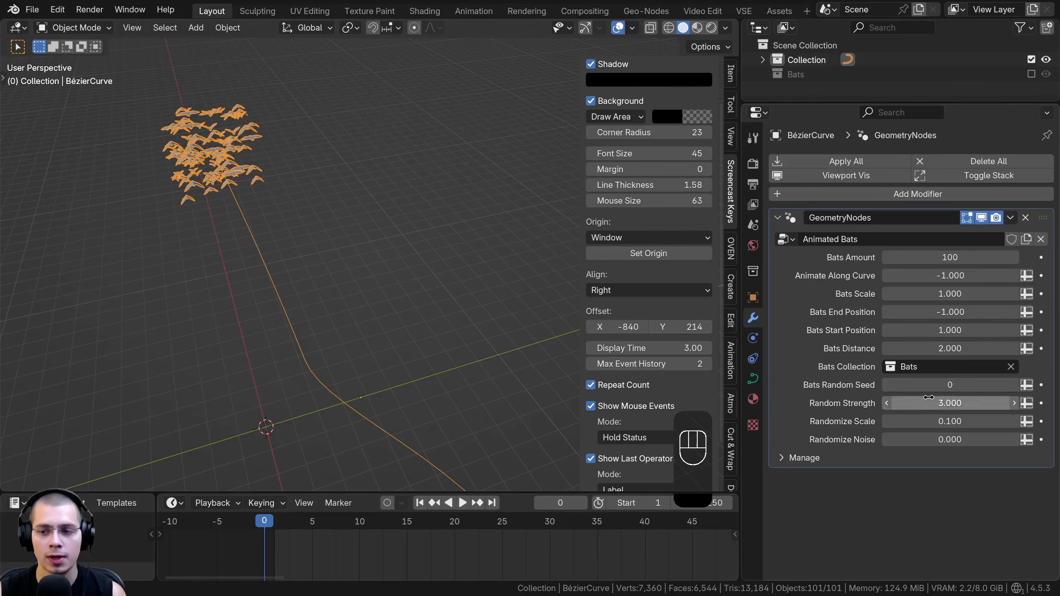
pyautogui.moveTo(929, 397); pyautogui.dragTo(893, 441)
pyautogui.rightClick(929, 400)
pyautogui.rightClick(930, 425)
pyautogui.rightClick(894, 440)
# Play the bats' flying animation briefly and preview a different Randomize Noise value on the swarm
pyautogui.keyDown('shift'); pyautogui.moveTo(234, 273); pyautogui.dragTo(360, 286, button='middle'); pyautogui.keyUp('shift')
pyautogui.press('space')
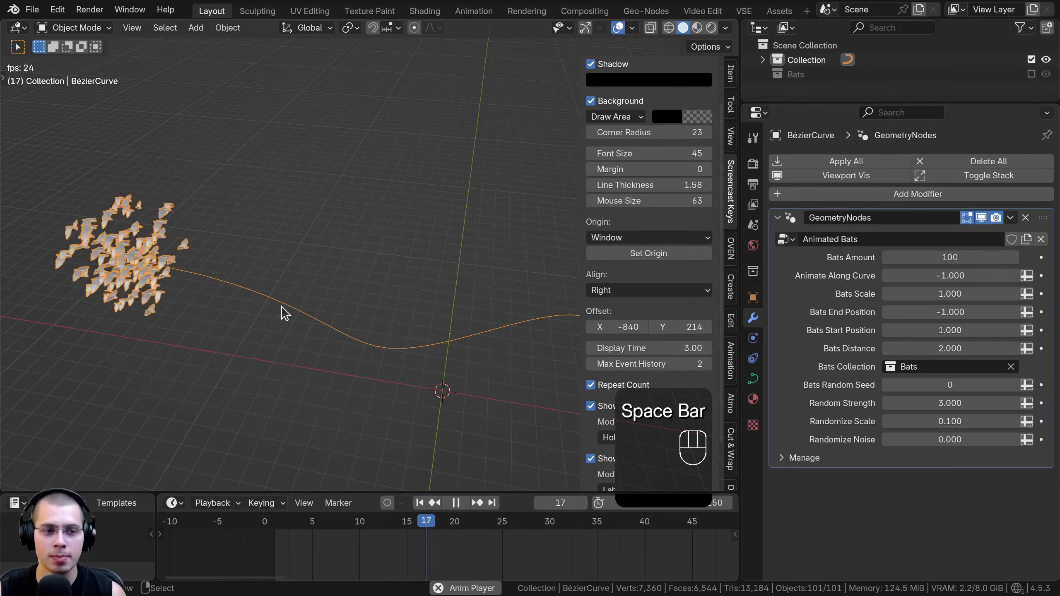
pyautogui.press('space')
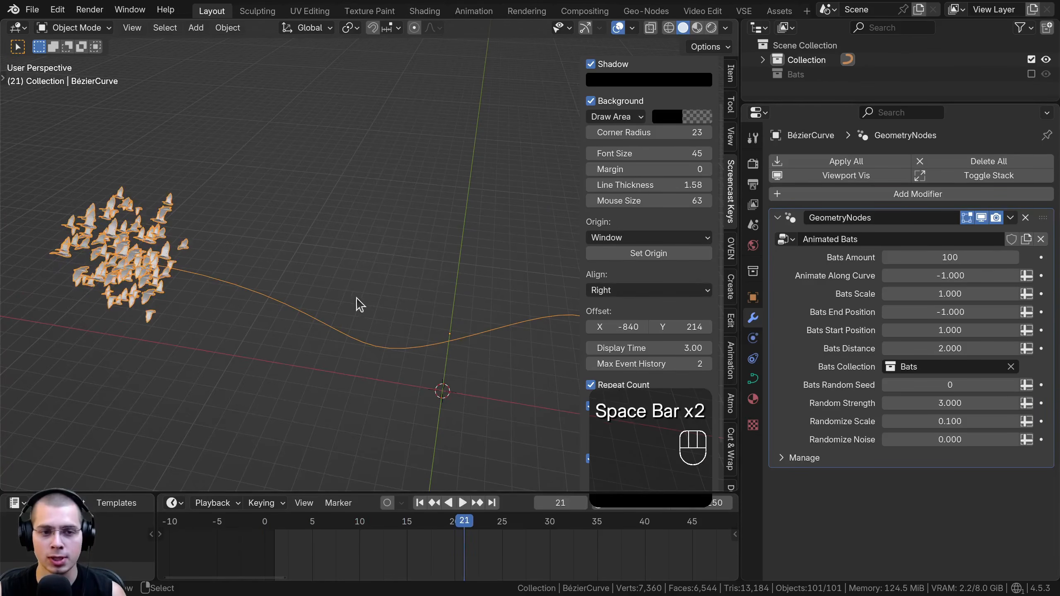
pyautogui.keyDown('shift'); pyautogui.moveTo(354, 296); pyautogui.dragTo(315, 270, button='middle'); pyautogui.keyUp('shift')
pyautogui.moveTo(951, 439); pyautogui.dragTo(927, 440)
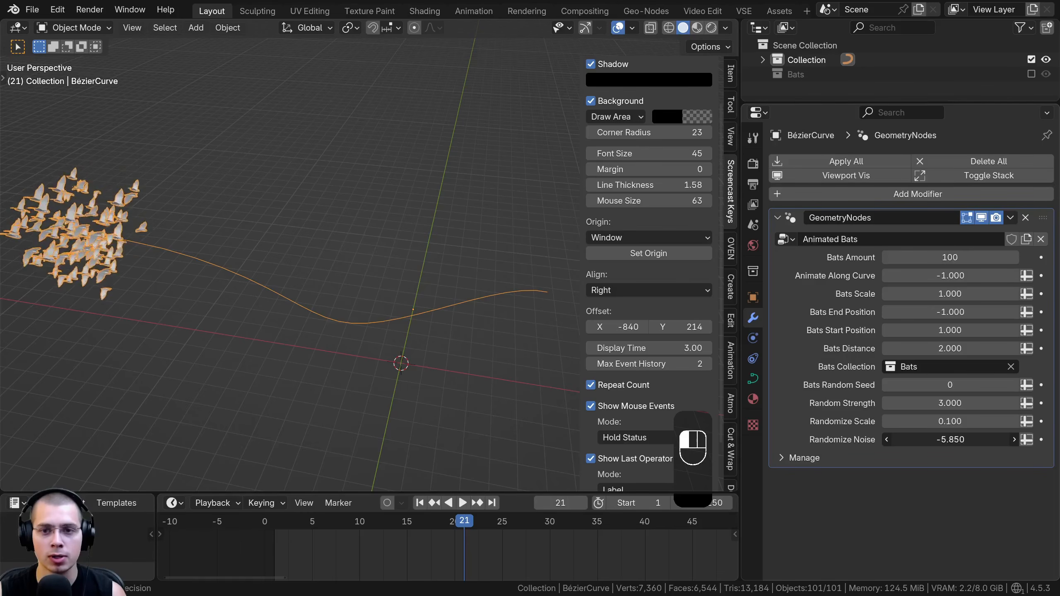
# Save the file and place a duplicate of the bats curve about 6.3 m away in the negative Y direction
pyautogui.hotkey('ctrl', 's')
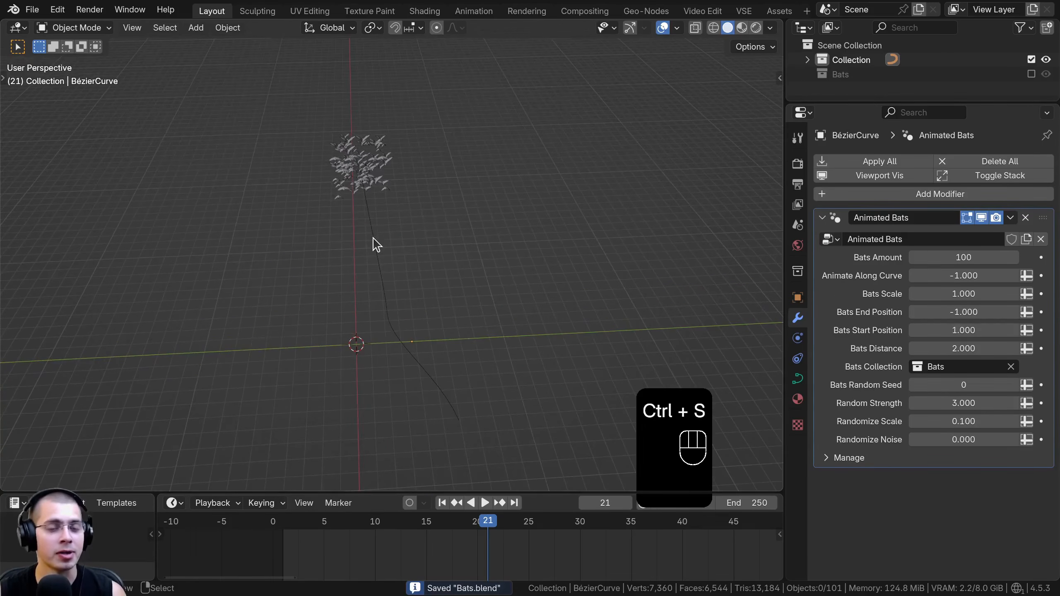
pyautogui.click(355, 163)
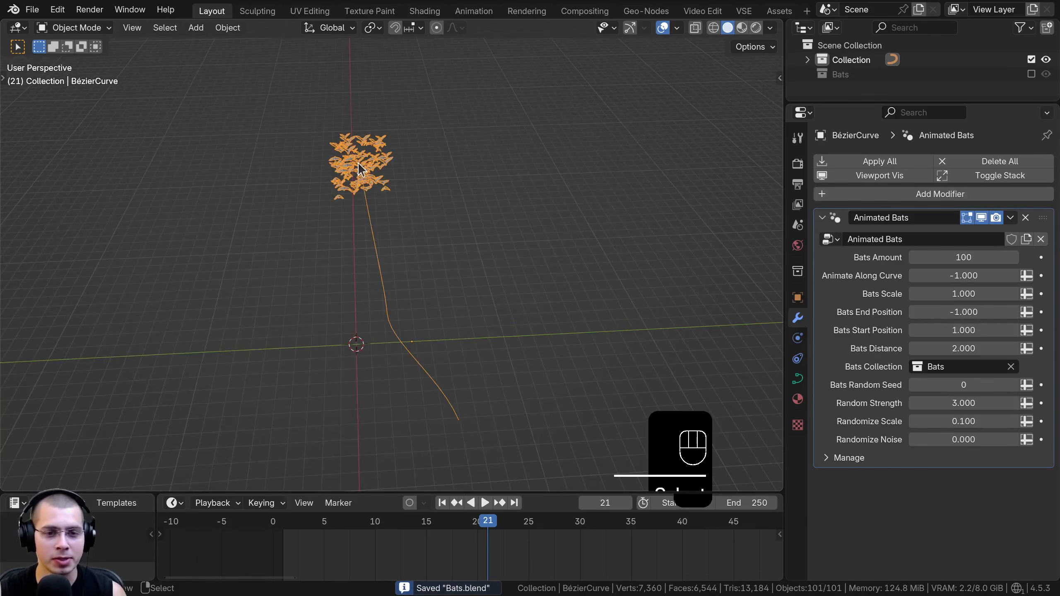
pyautogui.hotkey('shift', 'd')
pyautogui.moveTo(438, 173); pyautogui.dragTo(346, 180, button='middle')
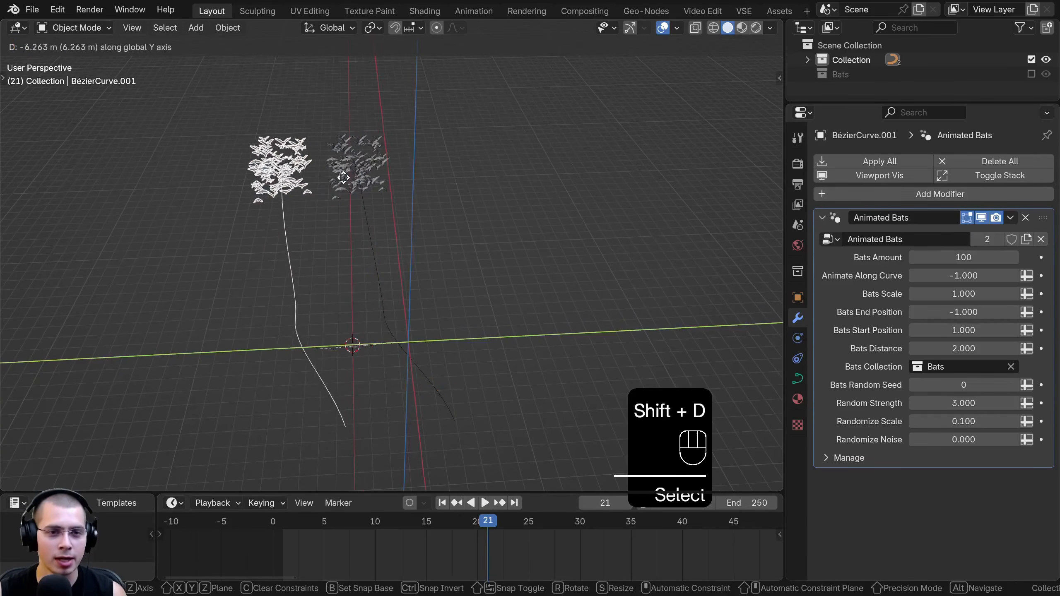
pyautogui.click(317, 170)
# Move both bats curves together so they straddle the X axis, and leave only the duplicate selected
pyautogui.press('b')
pyautogui.moveTo(267, 142); pyautogui.dragTo(385, 192)
pyautogui.press('g')
pyautogui.moveTo(392, 191); pyautogui.dragTo(434, 189, button='middle')
pyautogui.click(443, 188)
pyautogui.press('a')
pyautogui.rightClick(289, 165)
pyautogui.keyDown('shift'); pyautogui.moveTo(308, 179); pyautogui.dragTo(359, 192, button='middle'); pyautogui.keyUp('shift')
pyautogui.scroll(3, 337, 181)
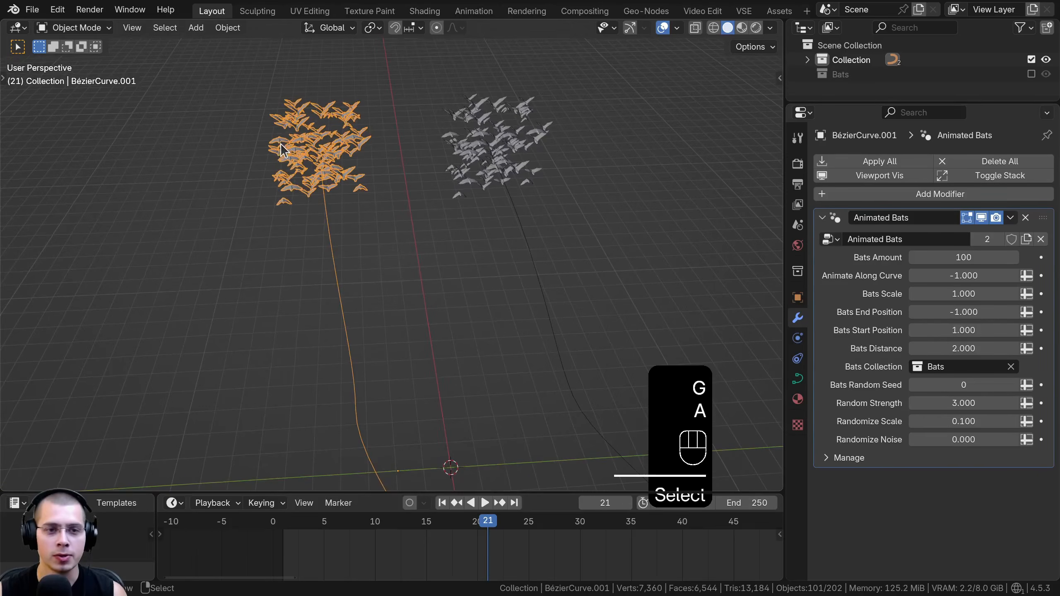
# Make the duplicate curve's Animated Bats node group a single-user copy and rename it Never Ending Bats
pyautogui.click(999, 235)
pyautogui.moveTo(785, 218); pyautogui.dragTo(706, 217)
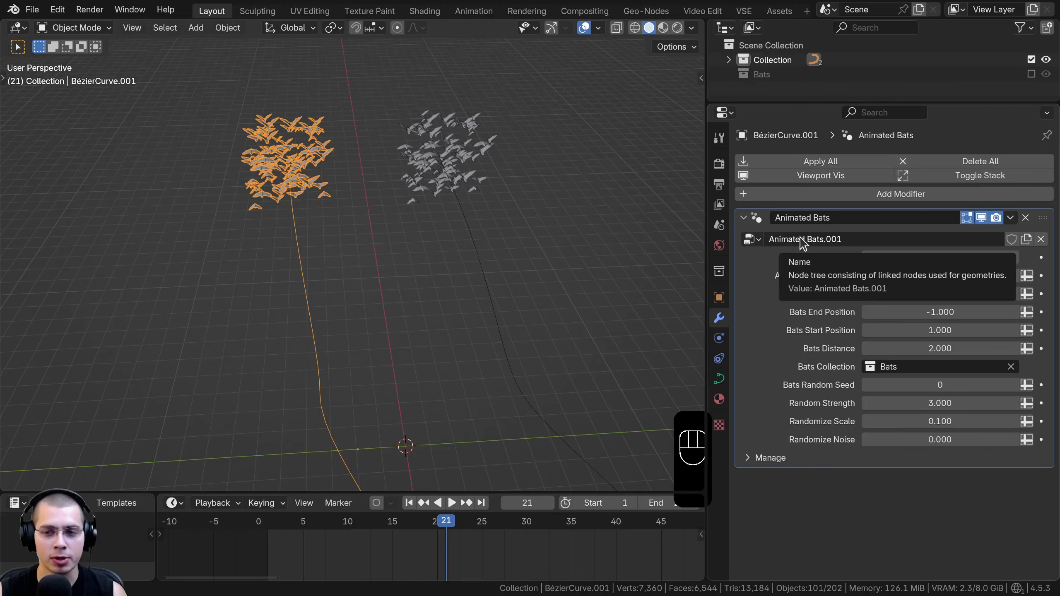
pyautogui.click(804, 241)
pyautogui.write('N')
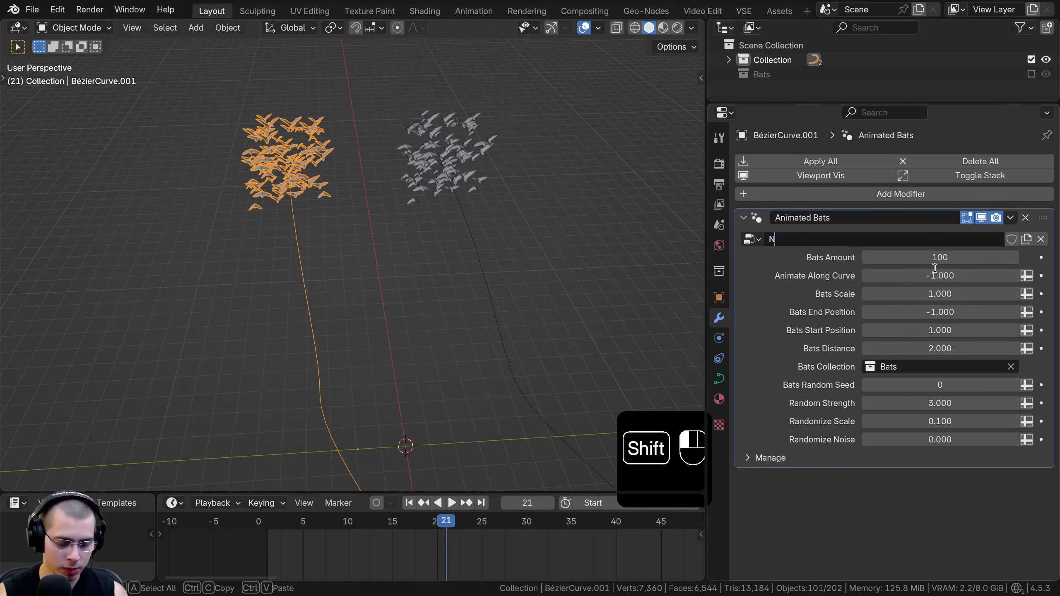
pyautogui.write('ever Ending Bat')
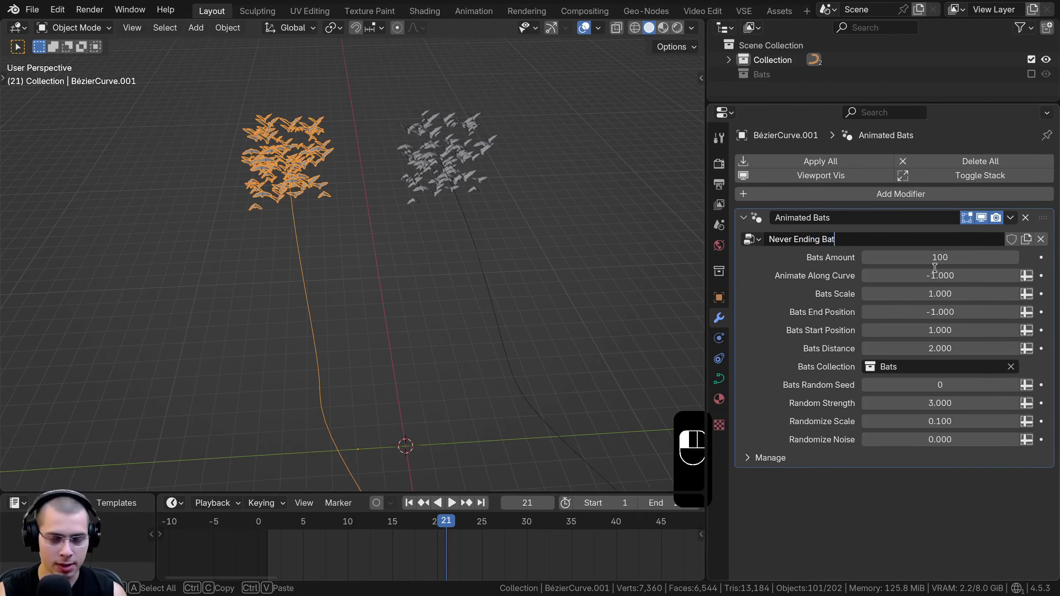
pyautogui.press('Return')
pyautogui.doubleClick(859, 235)
pyautogui.write('s')
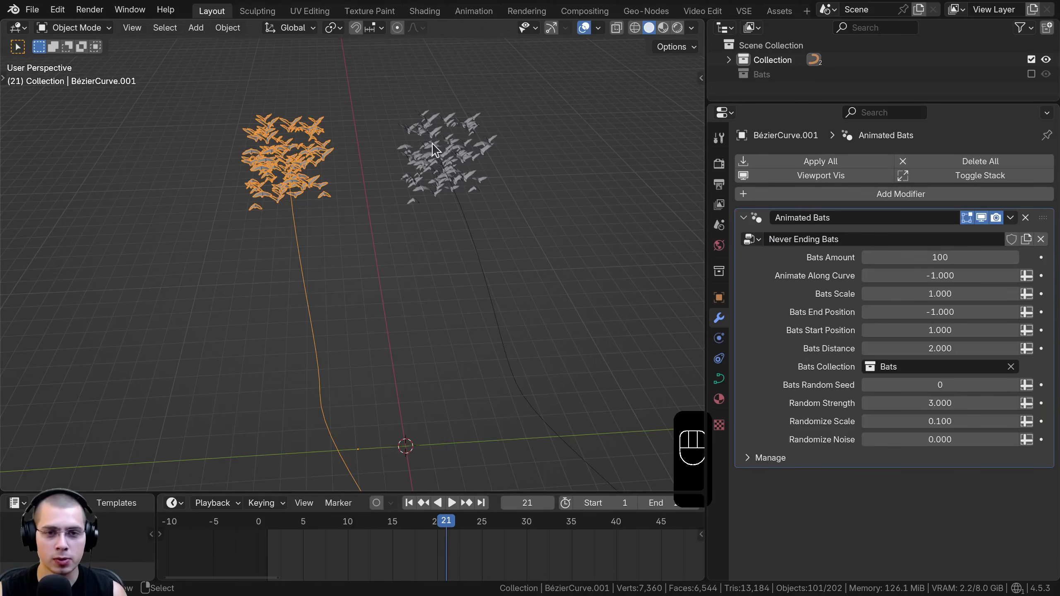
# Copy the node group's name to the duplicate's modifier so it is also called Never Ending Bats
pyautogui.click(803, 244)
pyautogui.hotkey('ctrl', 'c')
pyautogui.click(812, 219)
pyautogui.hotkey('ctrl', 'v')
pyautogui.click(792, 326)
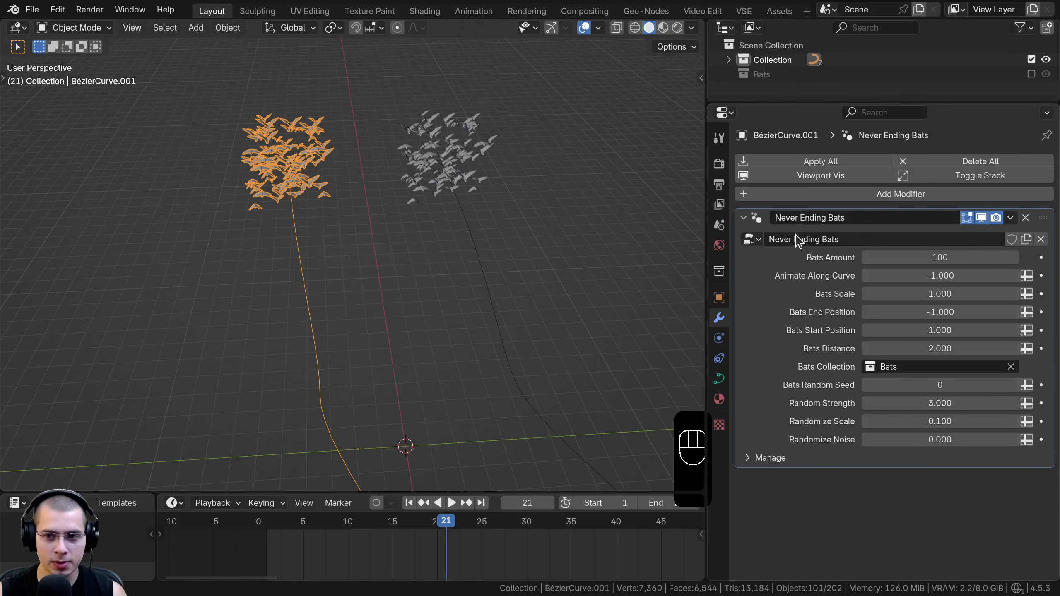
# Open the duplicate curve's Never Ending Bats node tree in the Geo-Nodes workspace and widen the 3D viewport beside it
pyautogui.click(449, 142)
pyautogui.click(286, 166)
pyautogui.moveTo(285, 180); pyautogui.dragTo(317, 187, button='middle')
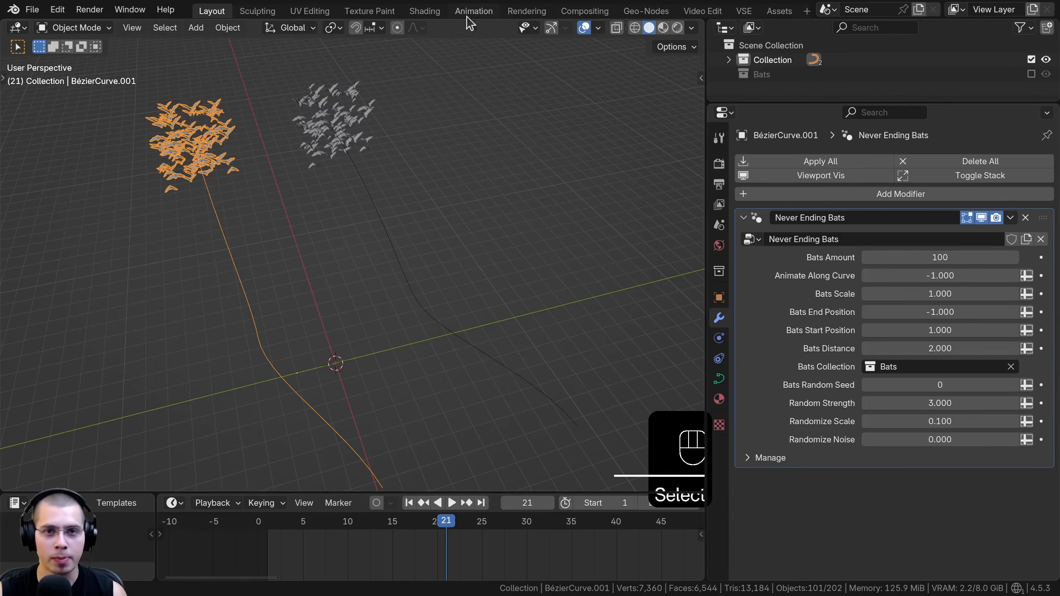
pyautogui.click(653, 16)
pyautogui.scroll(-3, 587, 253)
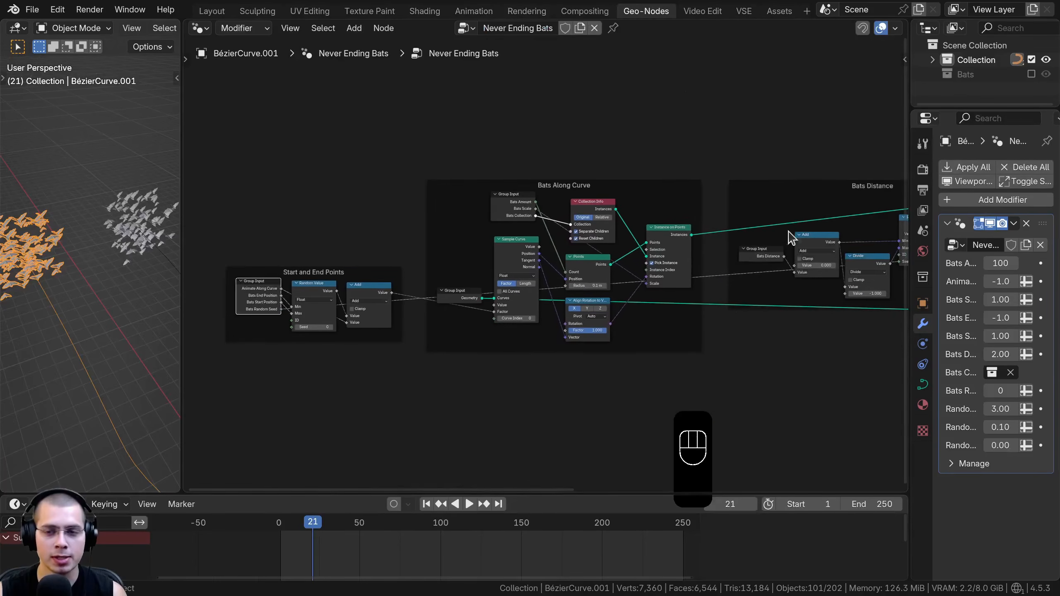
pyautogui.press('a')
pyautogui.scroll(-2, 533, 260)
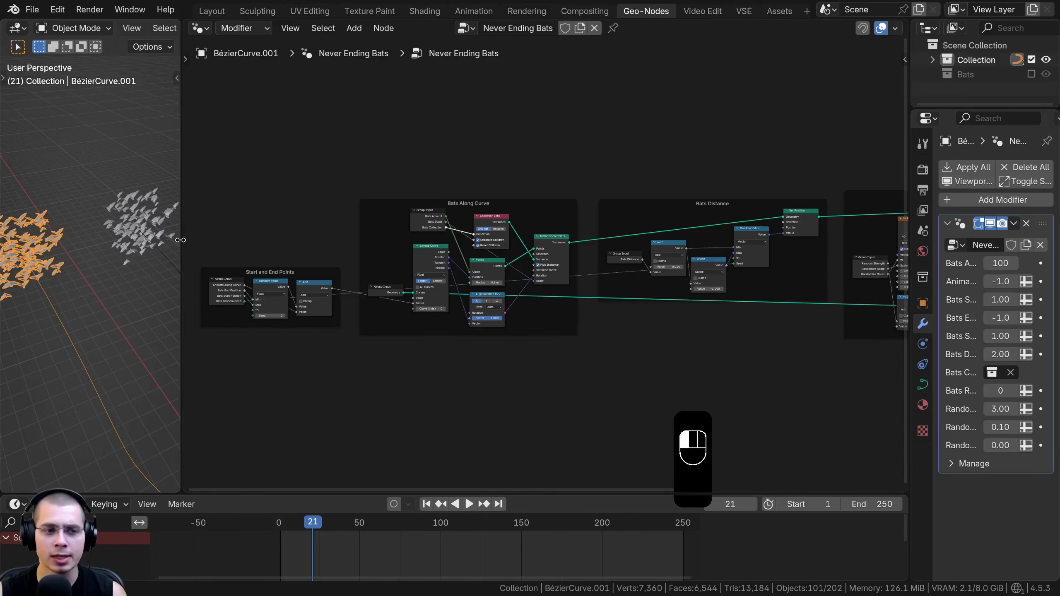
pyautogui.moveTo(180, 240); pyautogui.dragTo(326, 240)
pyautogui.scroll(4, 513, 282)
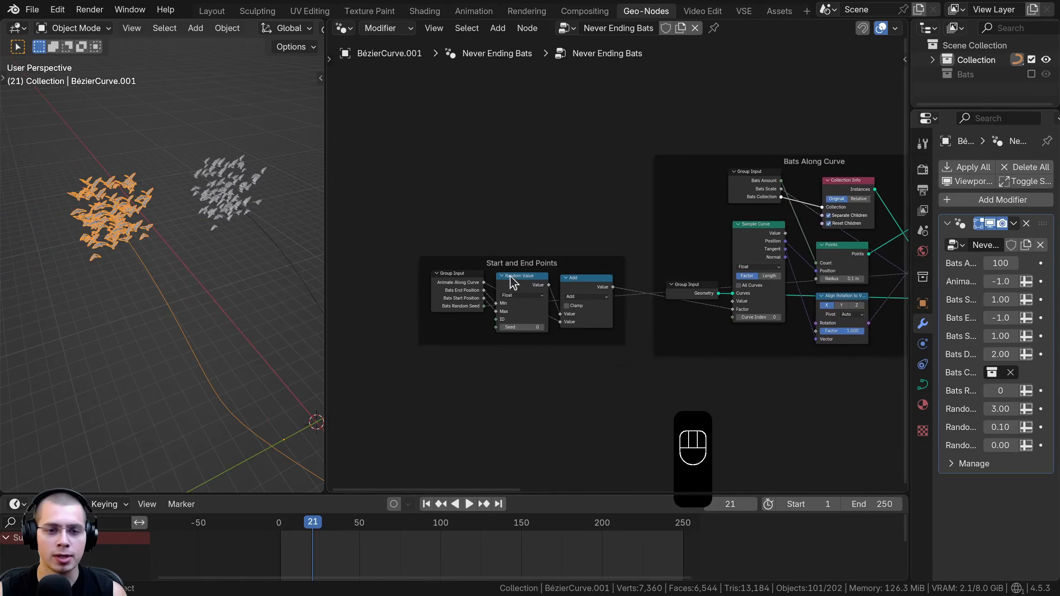
# Delete the Start and End Points frame together with its Group Input, Random Value and Add nodes
pyautogui.scroll(2, 506, 254)
pyautogui.moveTo(514, 259); pyautogui.dragTo(518, 219)
pyautogui.moveTo(403, 117); pyautogui.dragTo(592, 376)
pyautogui.scroll(-2, 551, 192)
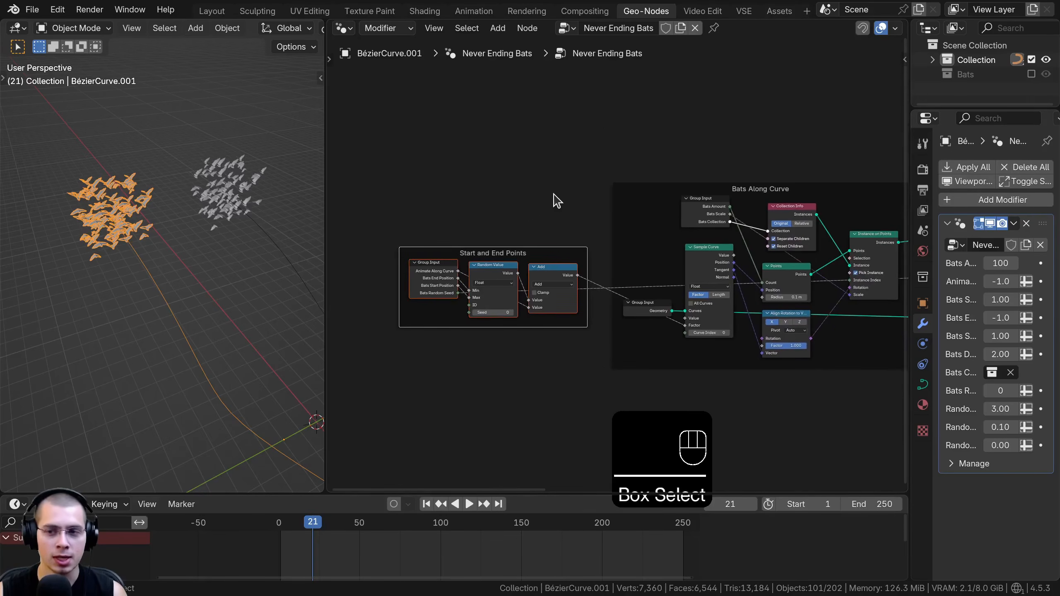
pyautogui.press('x')
# Add a Fraction math node in the empty space ahead of the Bats Along Curve frame
pyautogui.scroll(3, 525, 213)
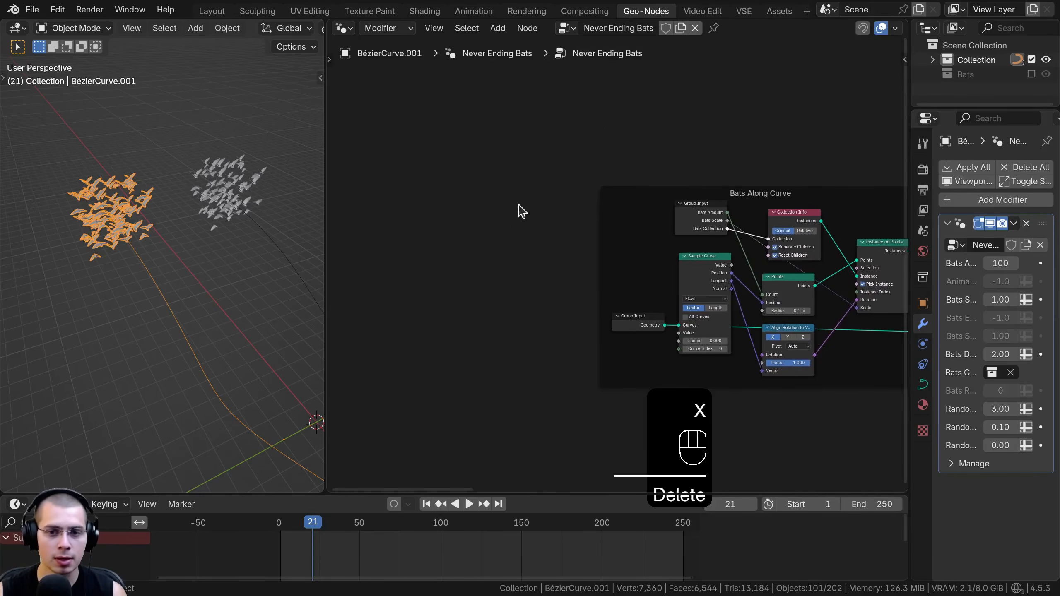
pyautogui.hotkey('shift', 'a')
pyautogui.moveTo(490, 227)
pyautogui.write('fran')
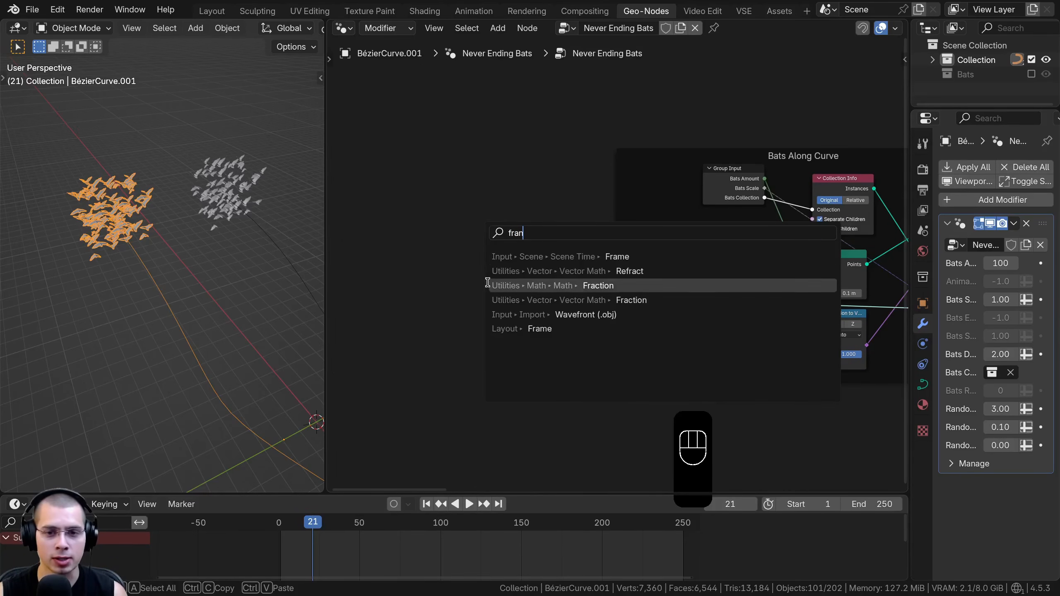
pyautogui.click(598, 285)
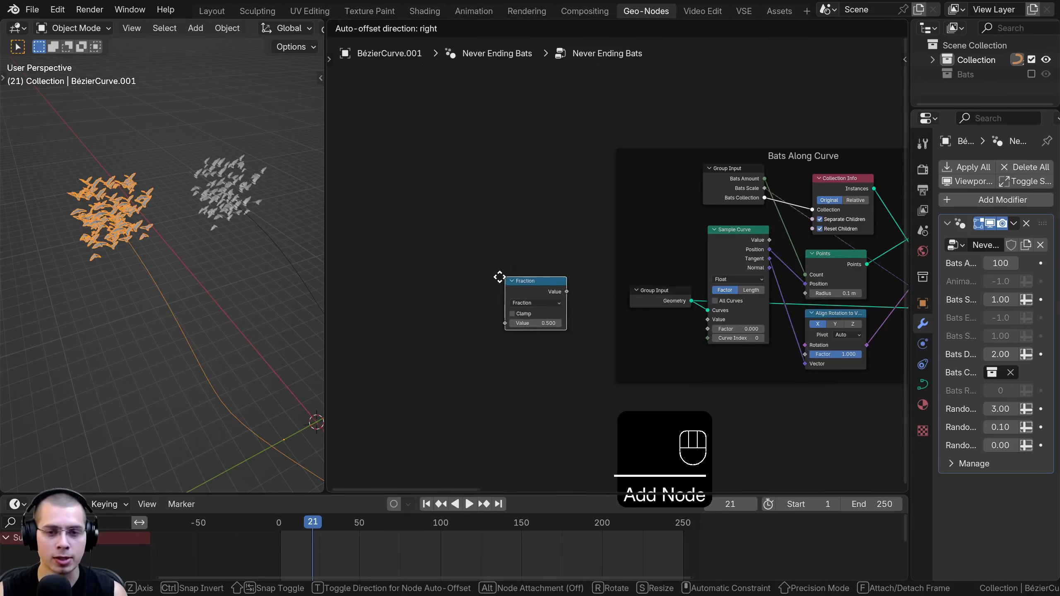
pyautogui.scroll(4, 579, 233)
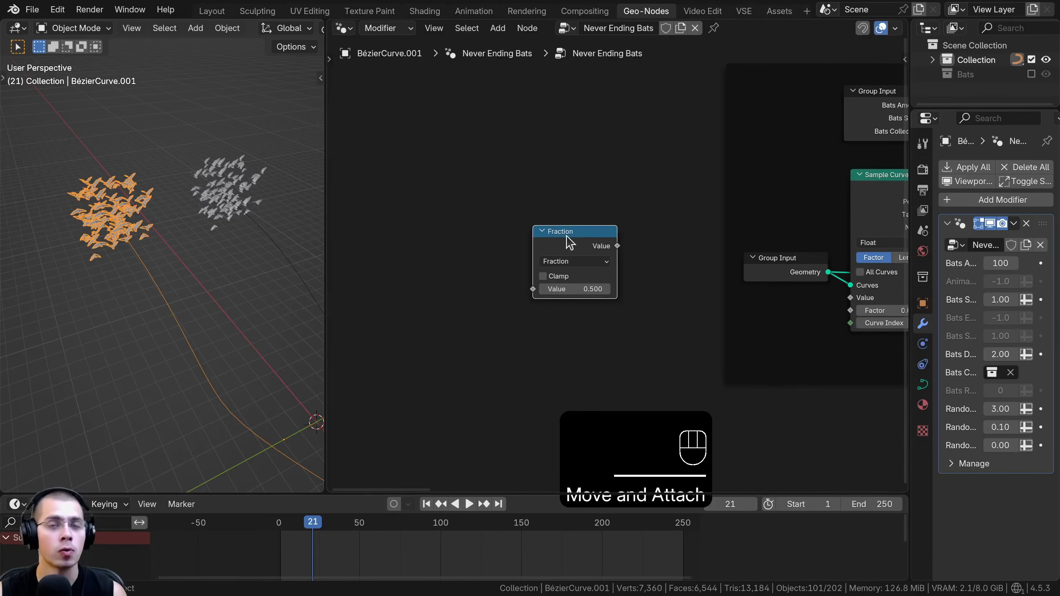
# Check the math node's list of operations, keep it on Fraction, and reposition the node ahead of the Bats Along Curve frame
pyautogui.scroll(1, 568, 257)
pyautogui.click(566, 262)
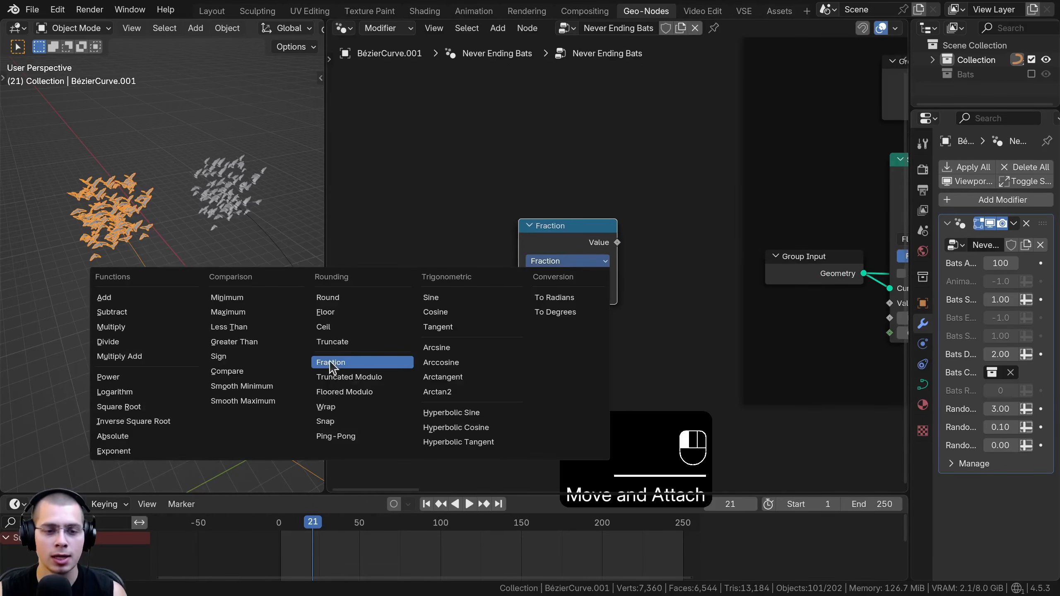
pyautogui.moveTo(596, 231); pyautogui.dragTo(618, 230)
pyautogui.scroll(-2, 618, 231)
pyautogui.moveTo(616, 227); pyautogui.dragTo(623, 229, button='middle')
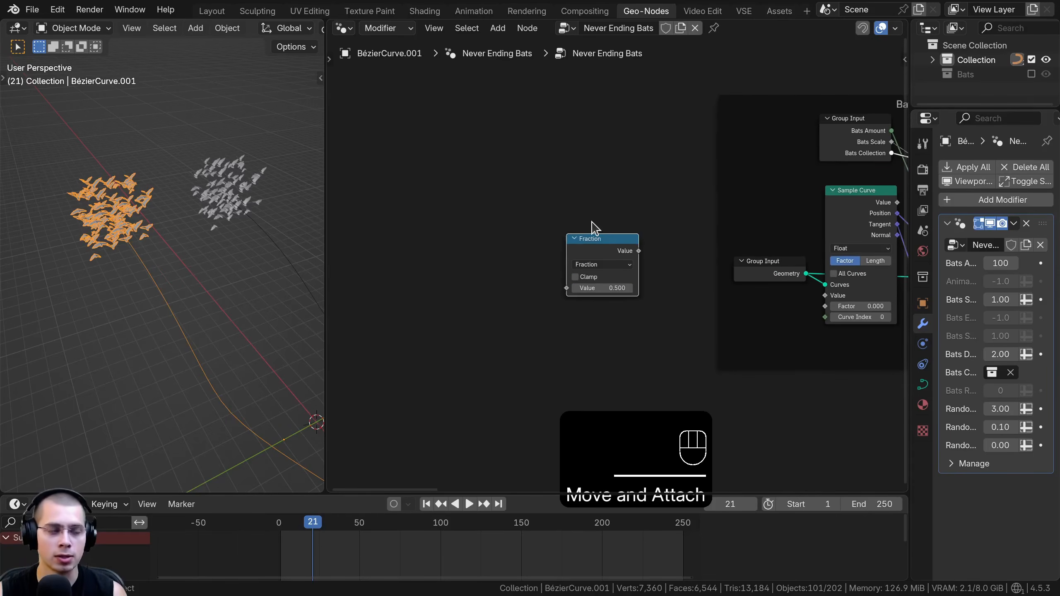
pyautogui.scroll(1, 615, 269)
pyautogui.scroll(-3, 82, 155)
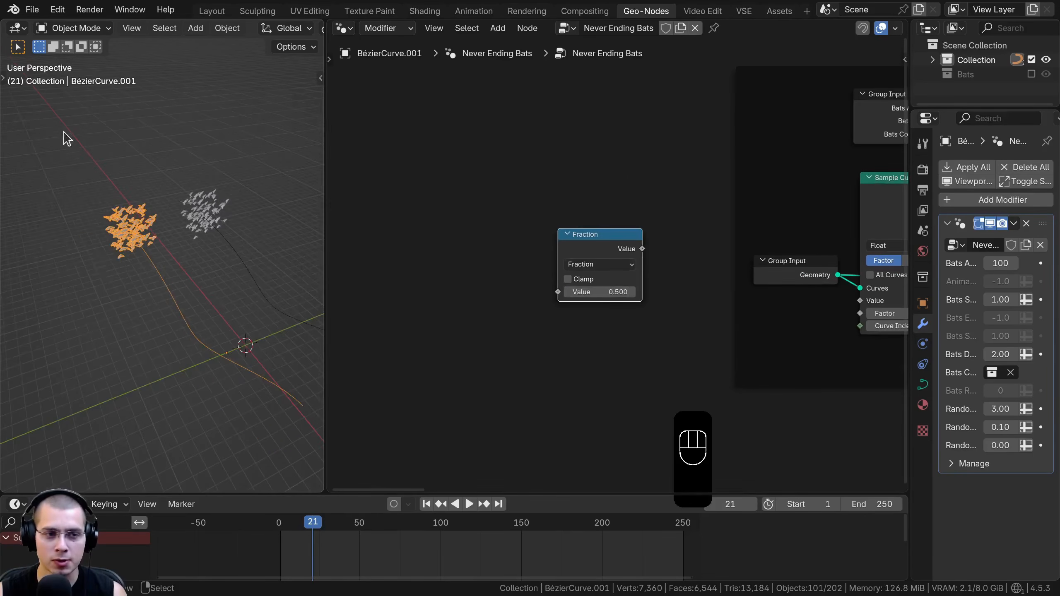
pyautogui.keyDown('shift'); pyautogui.moveTo(157, 229); pyautogui.dragTo(151, 227, button='middle'); pyautogui.keyUp('shift')
pyautogui.moveTo(585, 241); pyautogui.dragTo(591, 240)
pyautogui.moveTo(573, 239); pyautogui.dragTo(547, 234, button='middle')
# Link the Fraction node's Value output to the Factor input of the Sample Curve node
pyautogui.scroll(-2, 831, 311)
pyautogui.moveTo(831, 311); pyautogui.dragTo(652, 322, button='middle')
pyautogui.scroll(1, 651, 320)
pyautogui.moveTo(688, 335); pyautogui.dragTo(654, 334)
pyautogui.moveTo(461, 310); pyautogui.dragTo(583, 285, button='middle')
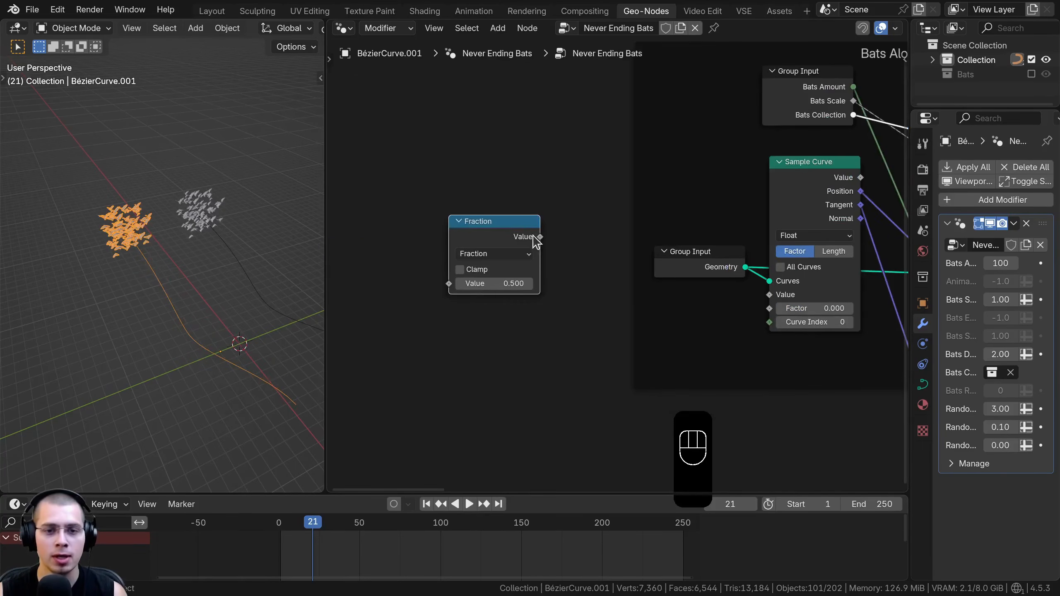
pyautogui.moveTo(773, 314); pyautogui.dragTo(774, 315)
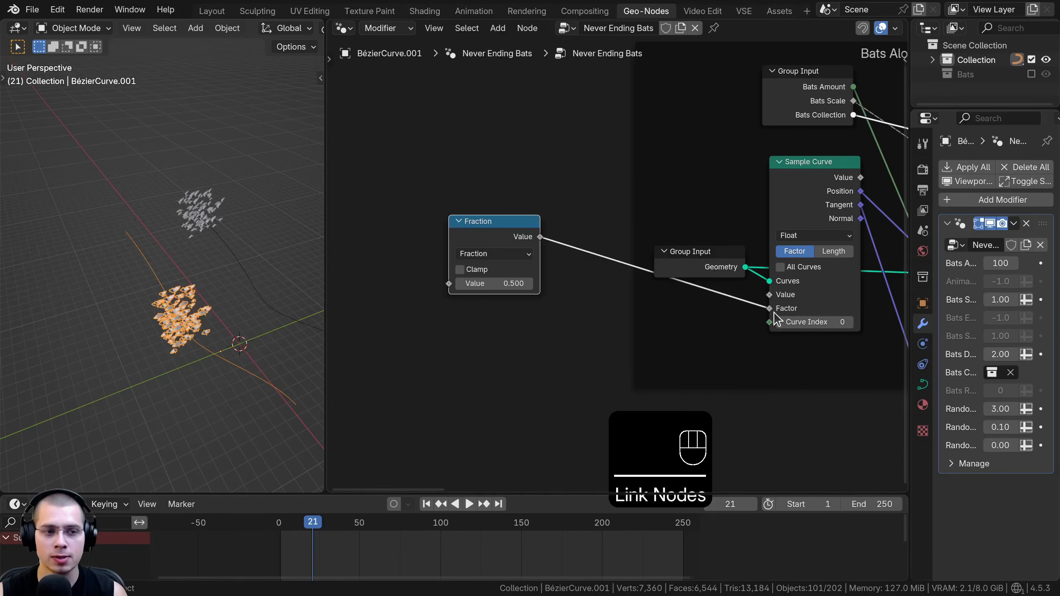
# Try other input values on the Fraction node to test how the bats travel along the curve
pyautogui.moveTo(468, 287); pyautogui.dragTo(530, 289)
pyautogui.rightClick(497, 287)
pyautogui.scroll(4, 466, 289)
pyautogui.rightClick(530, 289)
pyautogui.moveTo(469, 205); pyautogui.dragTo(474, 216)
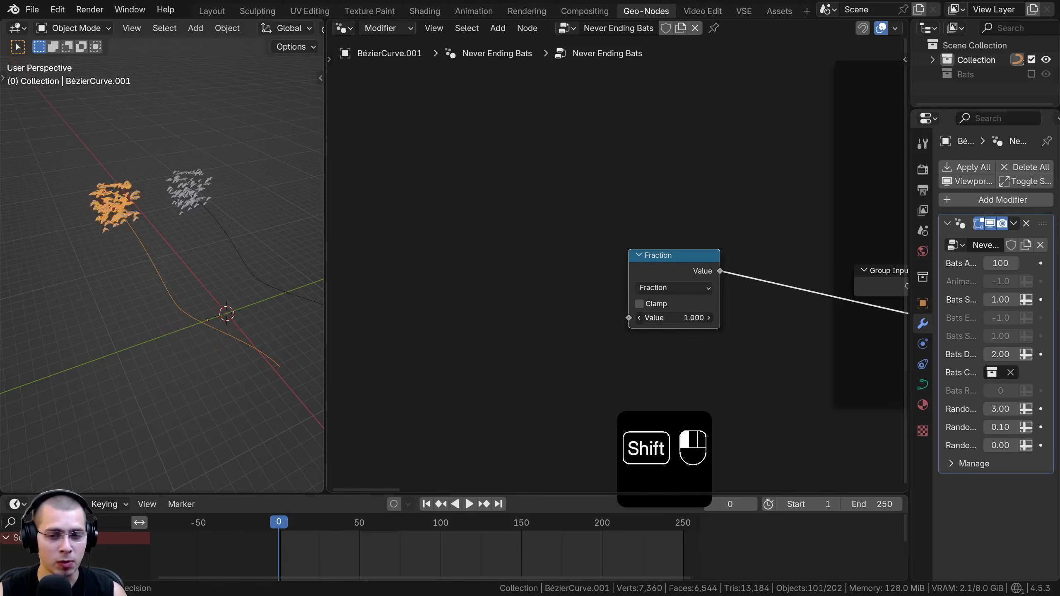
pyautogui.moveTo(674, 318)
pyautogui.keyDown('shift'); pyautogui.mouseDown()
pyautogui.moveTo(692, 318)
pyautogui.moveTo(641, 317)
pyautogui.moveTo(686, 318)
pyautogui.mouseUp(); pyautogui.keyUp('shift')
pyautogui.rightClick(686, 317)
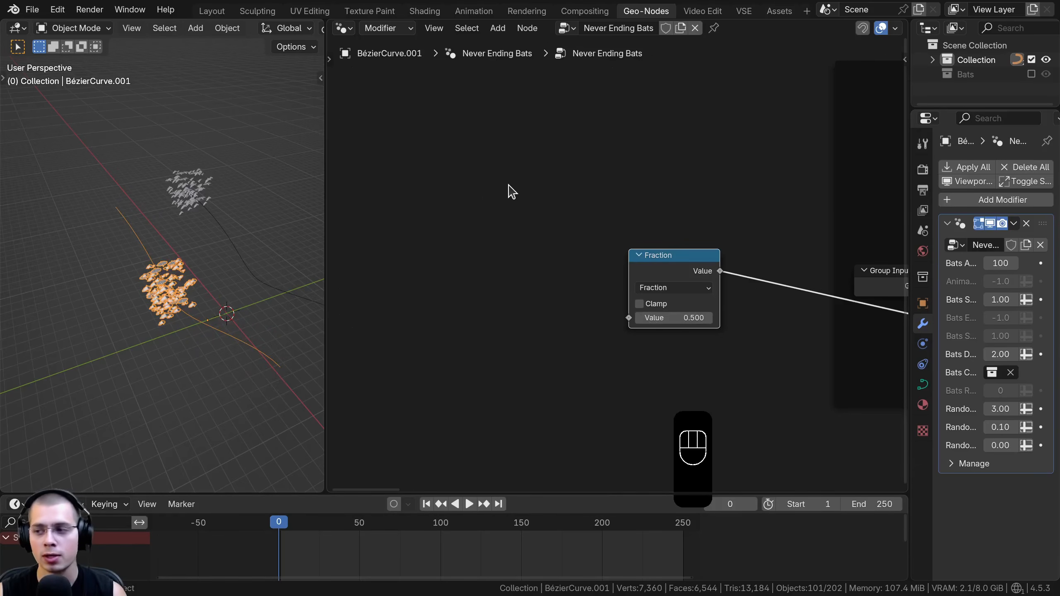
# Add a Scene Time node, link its Seconds output to the Fraction node's Value input, and place it ahead of the Fraction node
pyautogui.hotkey('shift', 'a')
pyautogui.moveTo(513, 180)
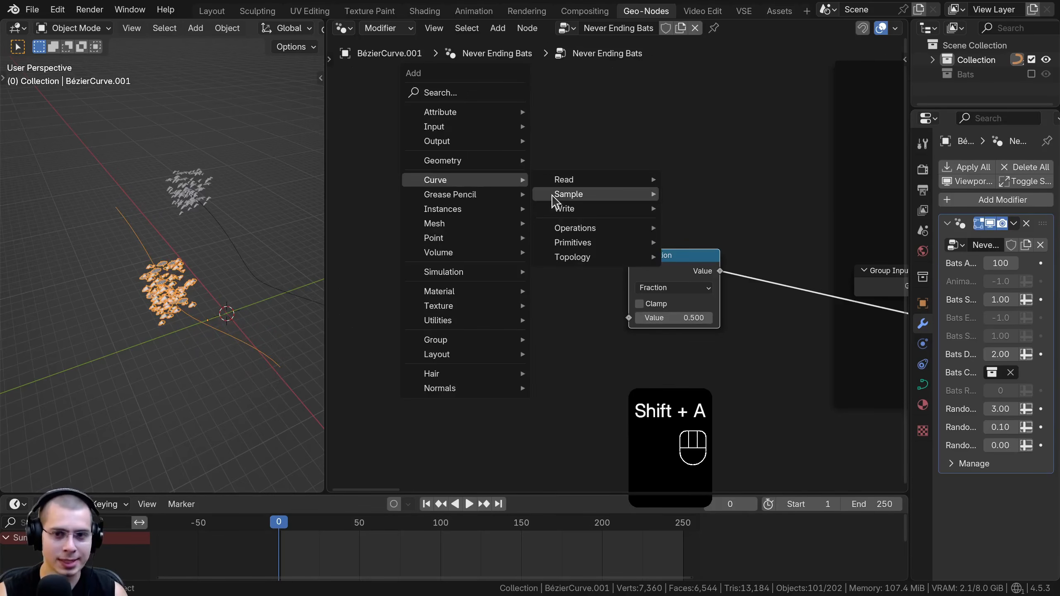
pyautogui.click(464, 94)
pyautogui.write('scen')
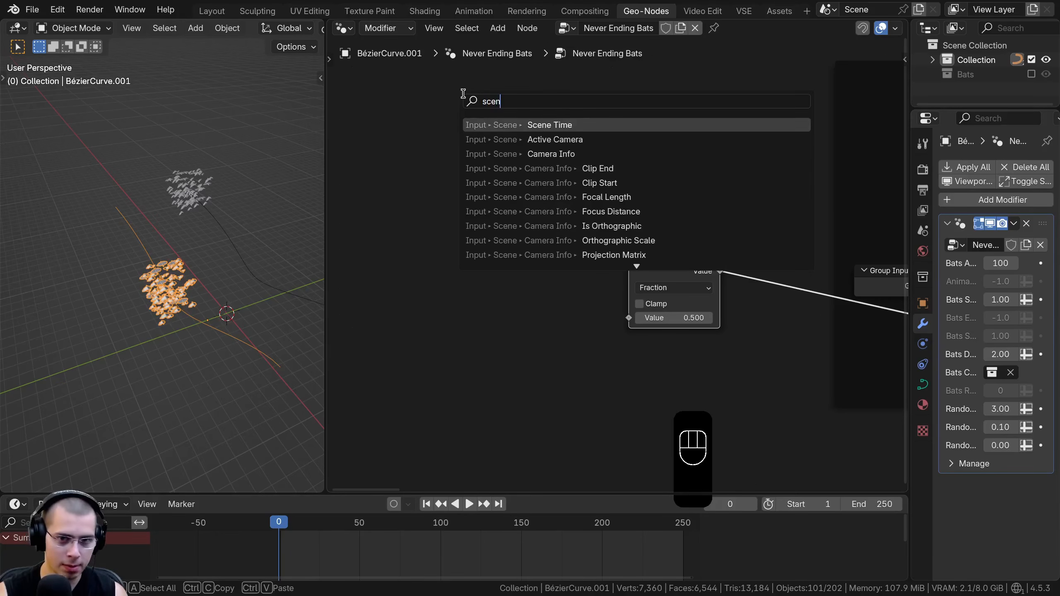
pyautogui.click(486, 121)
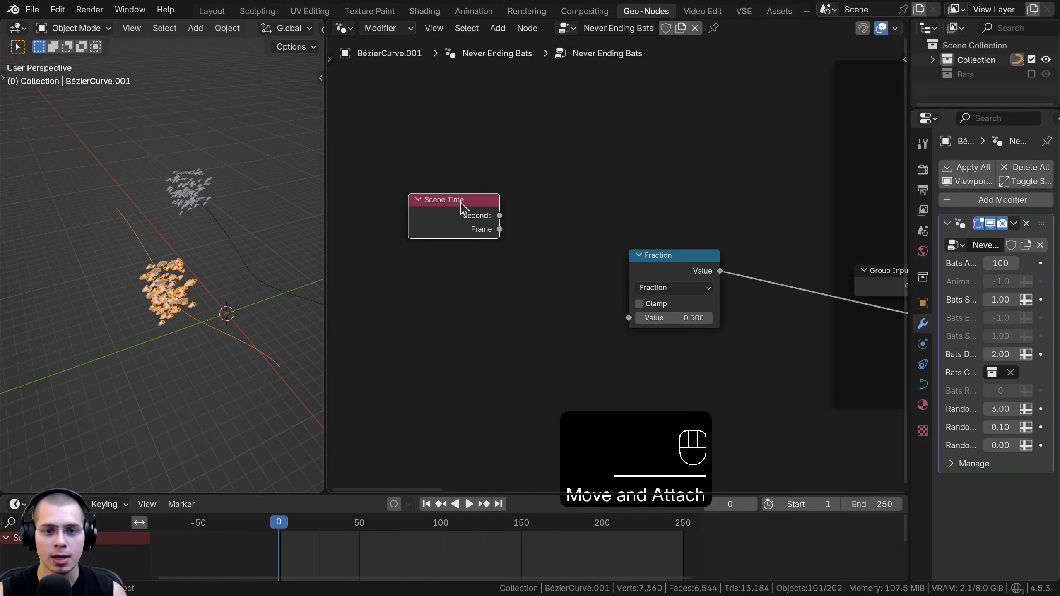
pyautogui.moveTo(632, 313); pyautogui.dragTo(629, 317)
pyautogui.moveTo(480, 226); pyautogui.dragTo(535, 280)
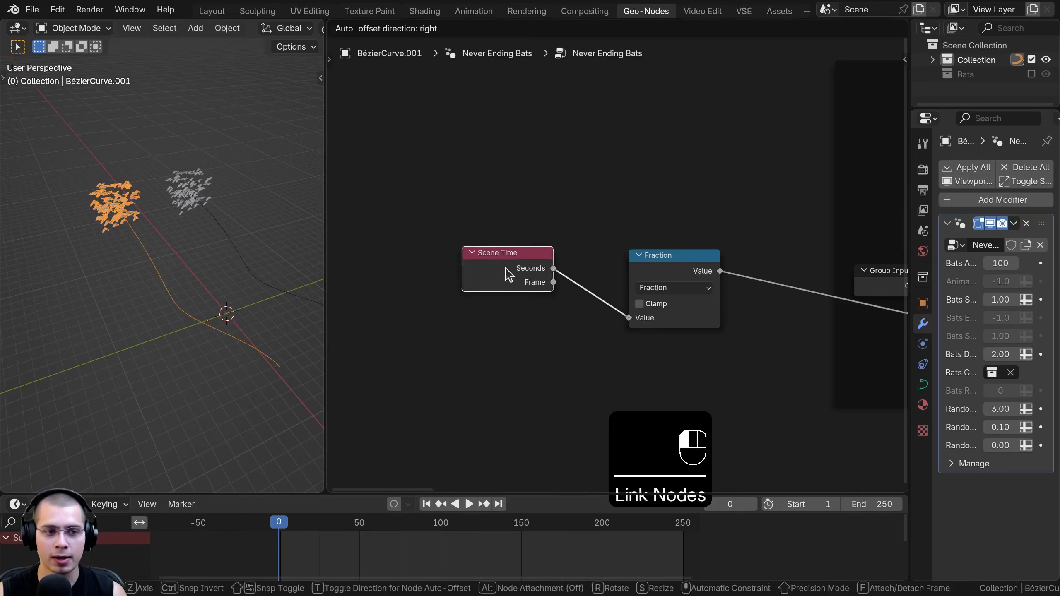
# Play the animation and examine how the bats travel and restart along the curve
pyautogui.press('space')
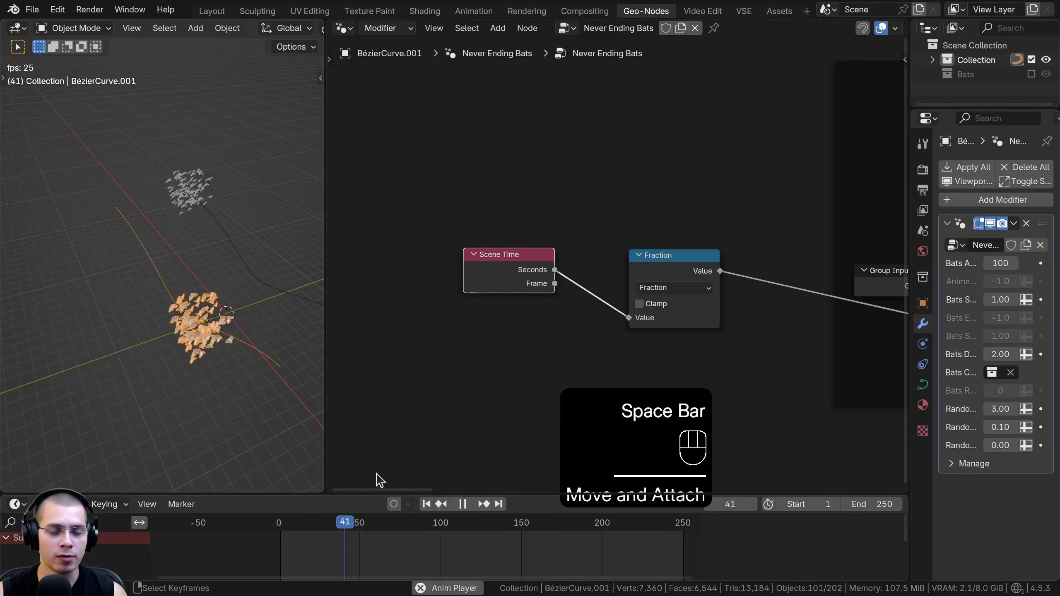
pyautogui.moveTo(536, 276); pyautogui.dragTo(581, 275)
pyautogui.scroll(5, 582, 275)
pyautogui.moveTo(149, 336); pyautogui.dragTo(111, 300, button='middle')
pyautogui.scroll(1, 107, 294)
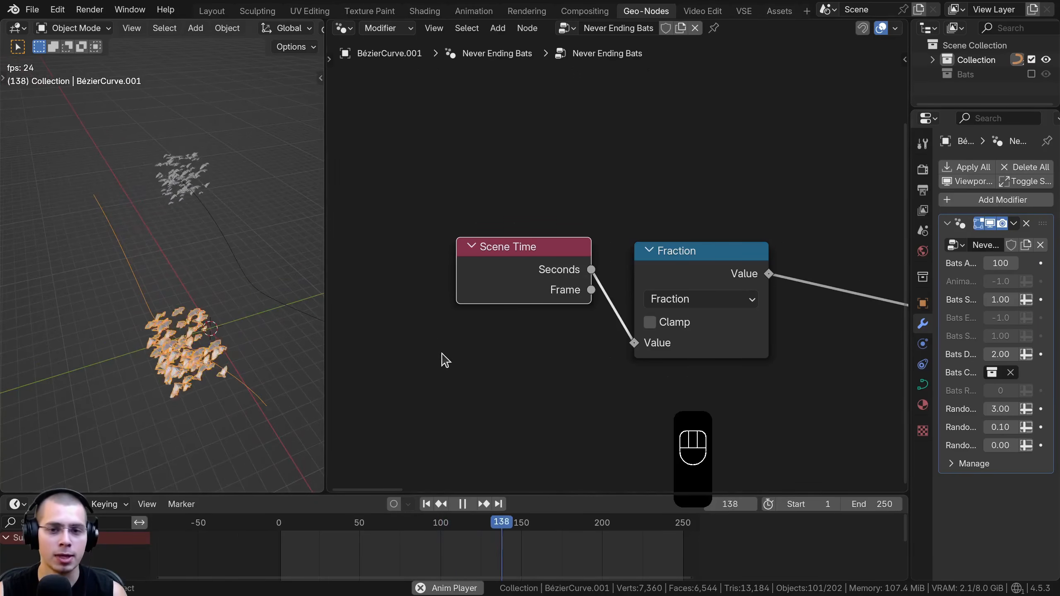
pyautogui.scroll(-3, 663, 269)
pyautogui.moveTo(540, 289); pyautogui.dragTo(452, 325)
pyautogui.scroll(-2, 522, 307)
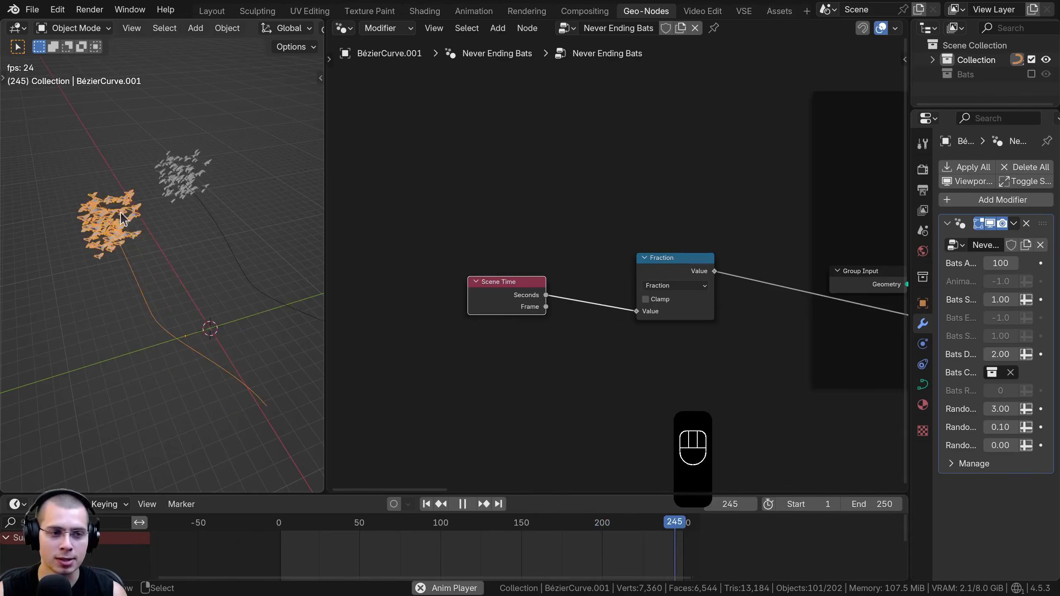
# Add a Random Value node above the Scene Time node and spread the nodes out to make room before the Fraction node
pyautogui.scroll(-1, 605, 251)
pyautogui.hotkey('shift', 'a')
pyautogui.write('rand')
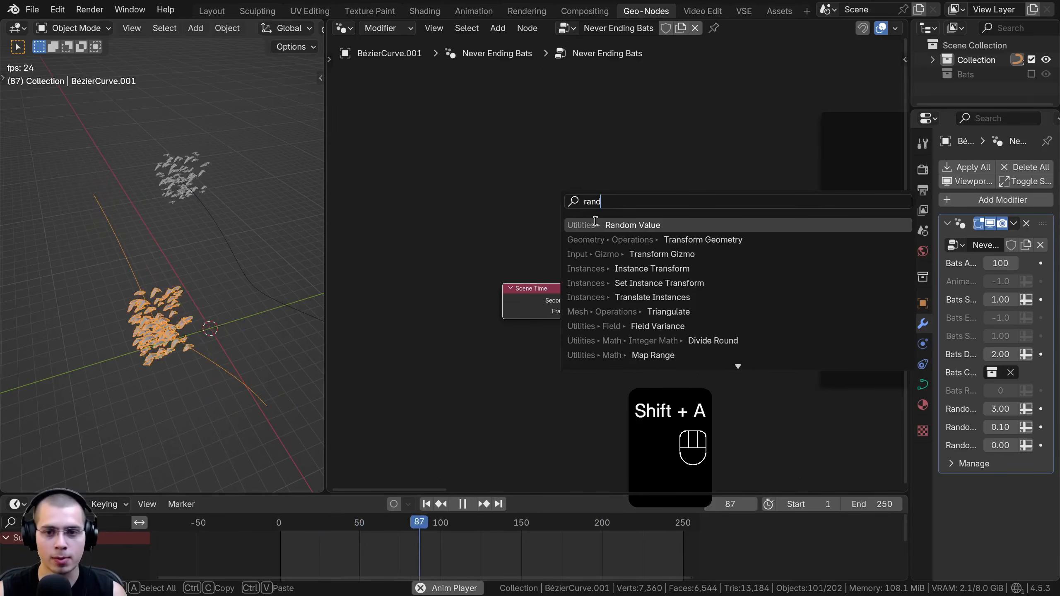
pyautogui.click(617, 225)
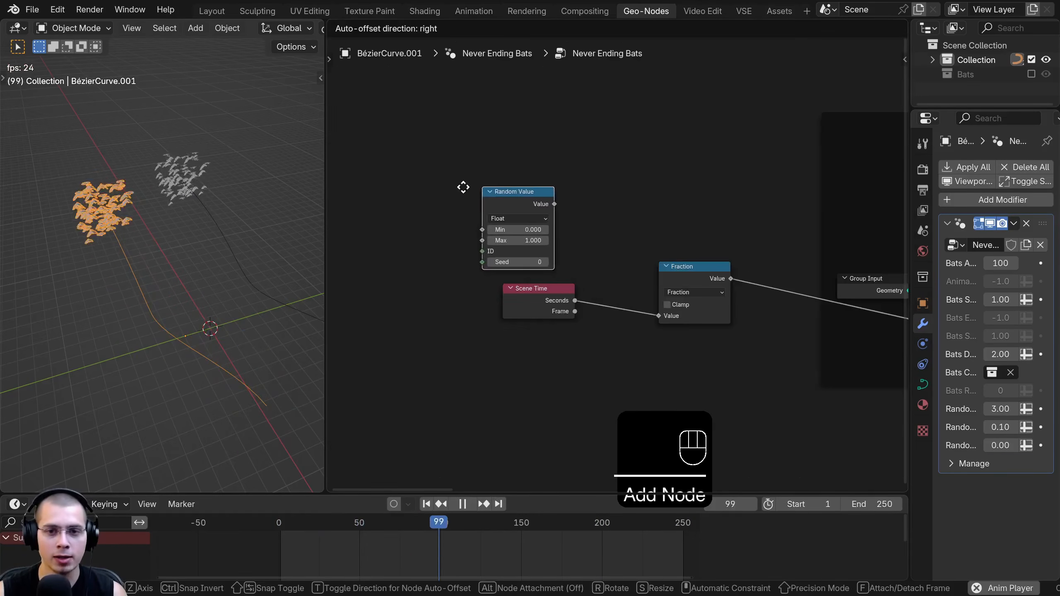
pyautogui.moveTo(494, 309); pyautogui.dragTo(485, 306)
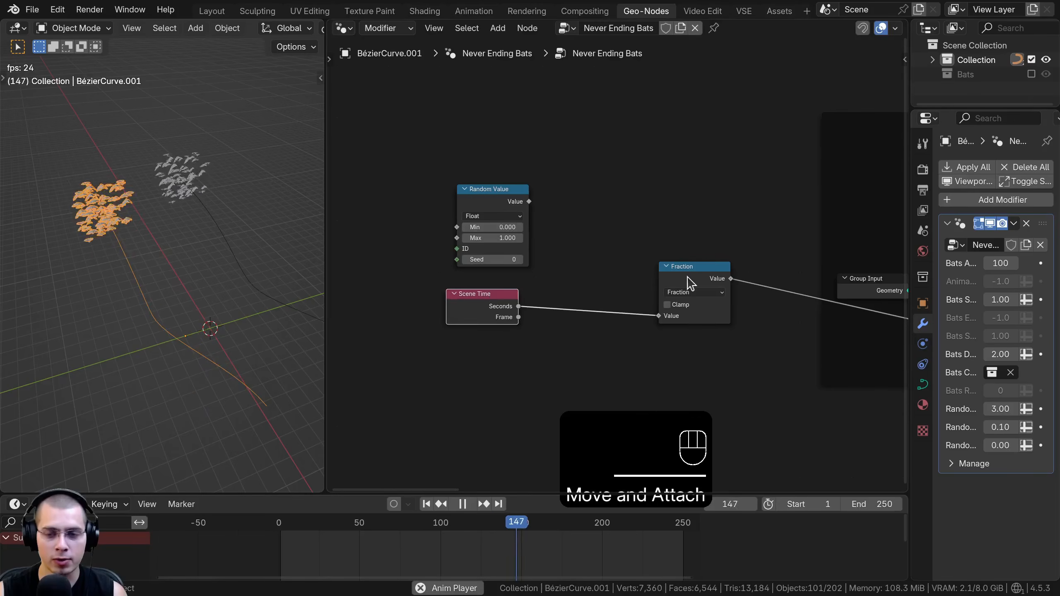
pyautogui.moveTo(689, 283); pyautogui.dragTo(703, 283)
pyautogui.moveTo(651, 295); pyautogui.dragTo(669, 294, button='middle')
pyautogui.scroll(1, 669, 294)
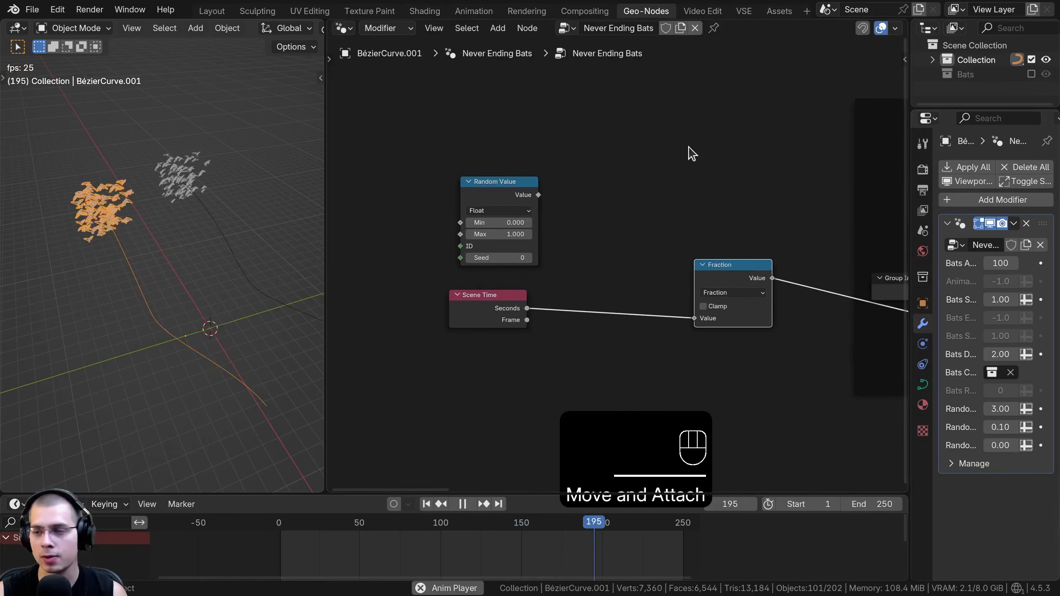
# Insert an Add math node on the link between Scene Time and Fraction, and space out the surrounding nodes
pyautogui.moveTo(713, 130); pyautogui.dragTo(702, 131, button='middle')
pyautogui.hotkey('shift', 'a')
pyautogui.press('a')
pyautogui.press('d')
pyautogui.press('d')
pyautogui.hotkey('shift', 'a')
pyautogui.click(702, 133)
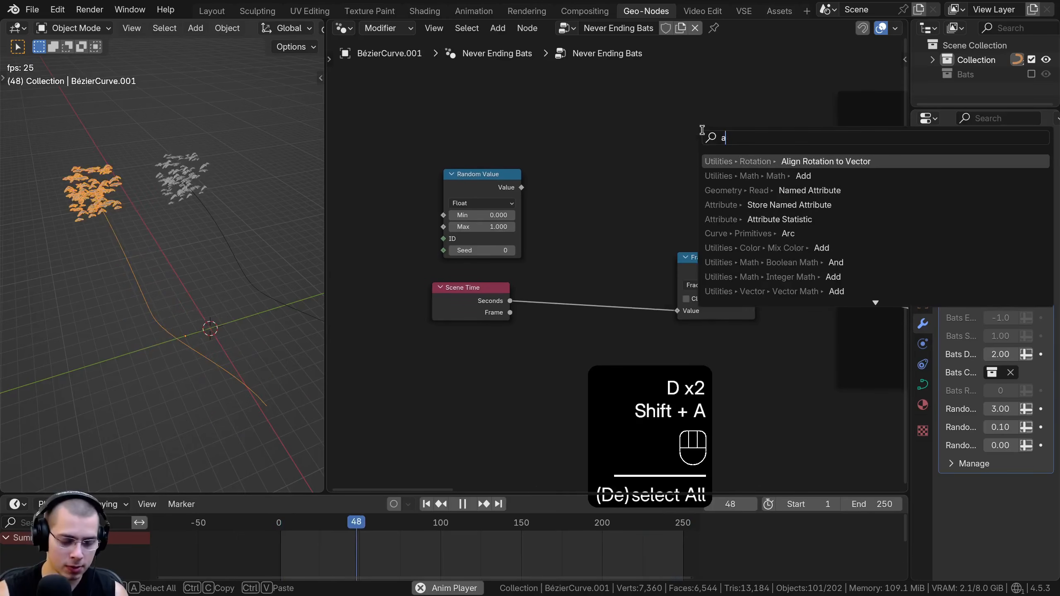
pyautogui.write('add')
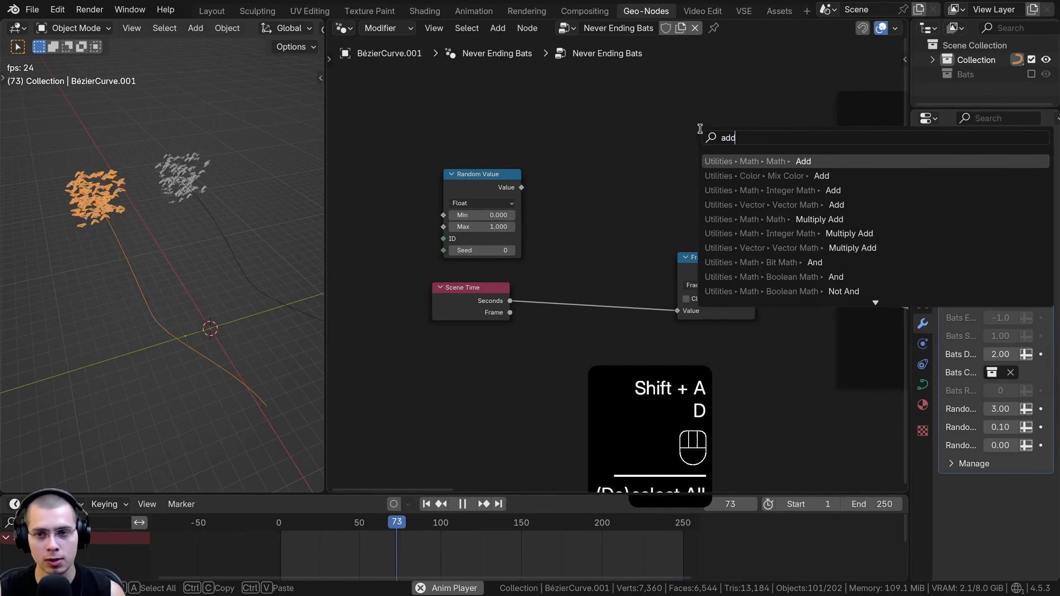
pyautogui.click(802, 162)
pyautogui.click(562, 279)
pyautogui.moveTo(487, 305); pyautogui.dragTo(473, 307)
pyautogui.moveTo(719, 263); pyautogui.dragTo(730, 263)
pyautogui.moveTo(468, 288); pyautogui.dragTo(476, 289, button='middle')
pyautogui.scroll(2, 480, 255)
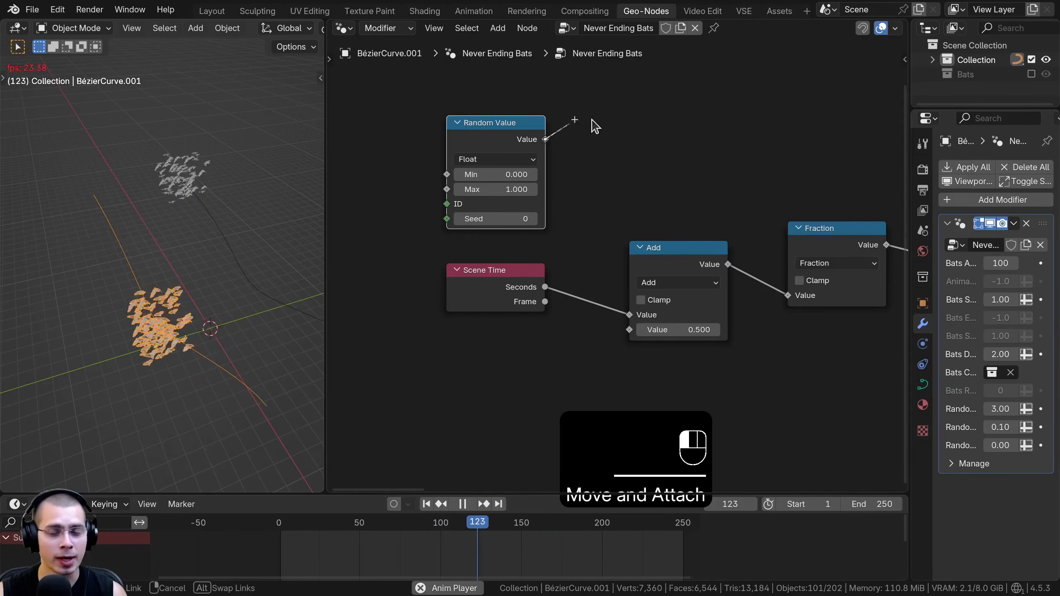
# Link the Random Value output to the Add node's first input and Scene Time's Seconds to its second input, then tidy the nodes
pyautogui.moveTo(592, 120); pyautogui.dragTo(630, 316)
pyautogui.moveTo(495, 281); pyautogui.dragTo(467, 299)
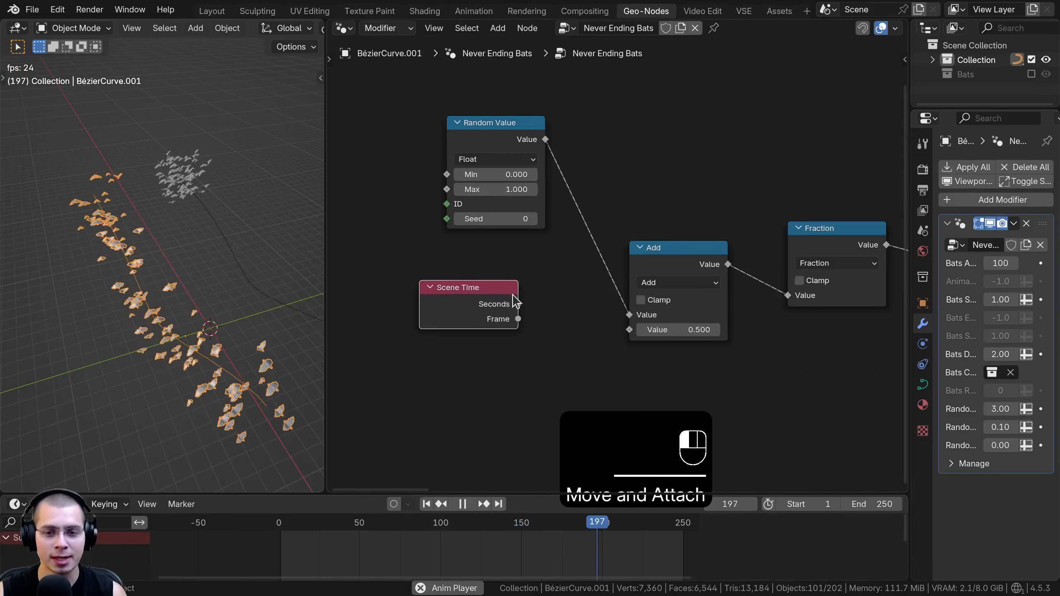
pyautogui.moveTo(607, 326); pyautogui.dragTo(618, 329)
pyautogui.moveTo(465, 301); pyautogui.dragTo(504, 308)
pyautogui.moveTo(490, 318); pyautogui.dragTo(505, 341, button='middle')
pyautogui.moveTo(503, 152); pyautogui.dragTo(520, 174)
# Set the Random Value node's Max to 100, keeping Min at 0
pyautogui.moveTo(179, 311); pyautogui.dragTo(257, 330, button='middle')
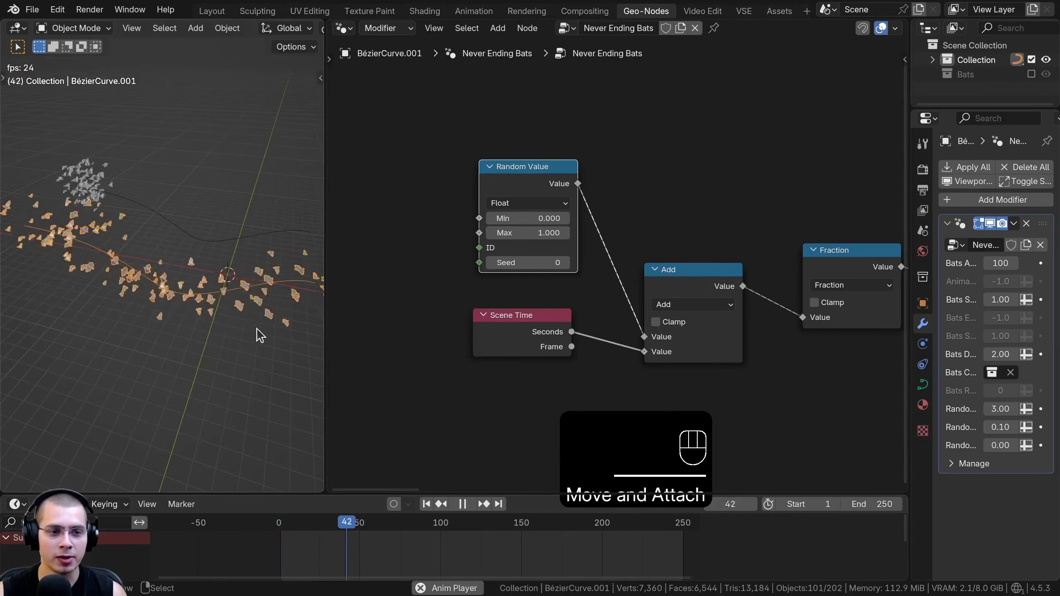
pyautogui.keyDown('shift'); pyautogui.moveTo(213, 289); pyautogui.dragTo(235, 294, button='middle'); pyautogui.keyUp('shift')
pyautogui.moveTo(546, 214); pyautogui.dragTo(559, 219, button='middle')
pyautogui.scroll(1, 529, 217)
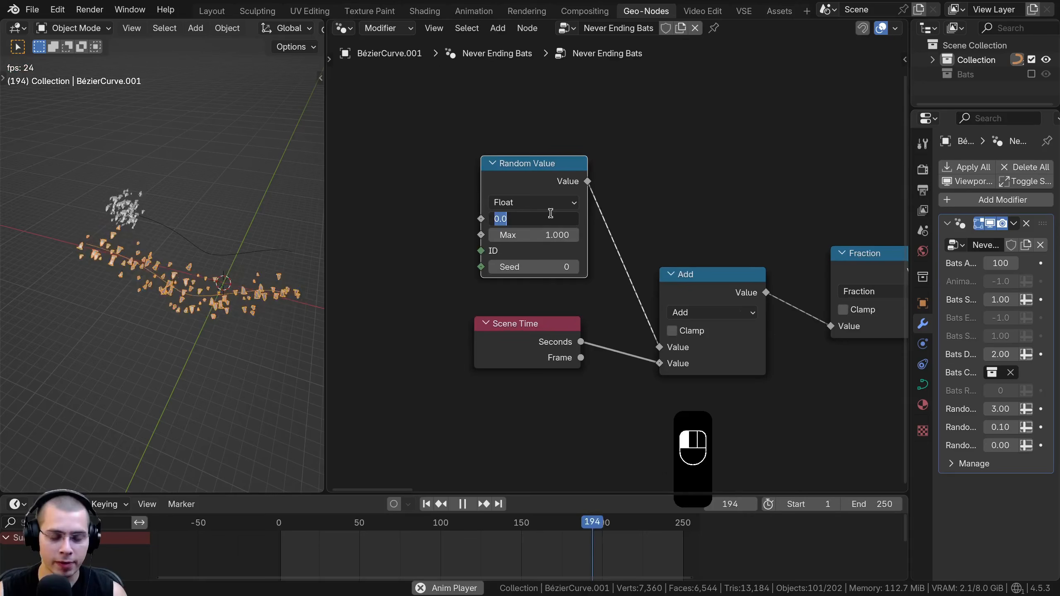
pyautogui.click(603, 200)
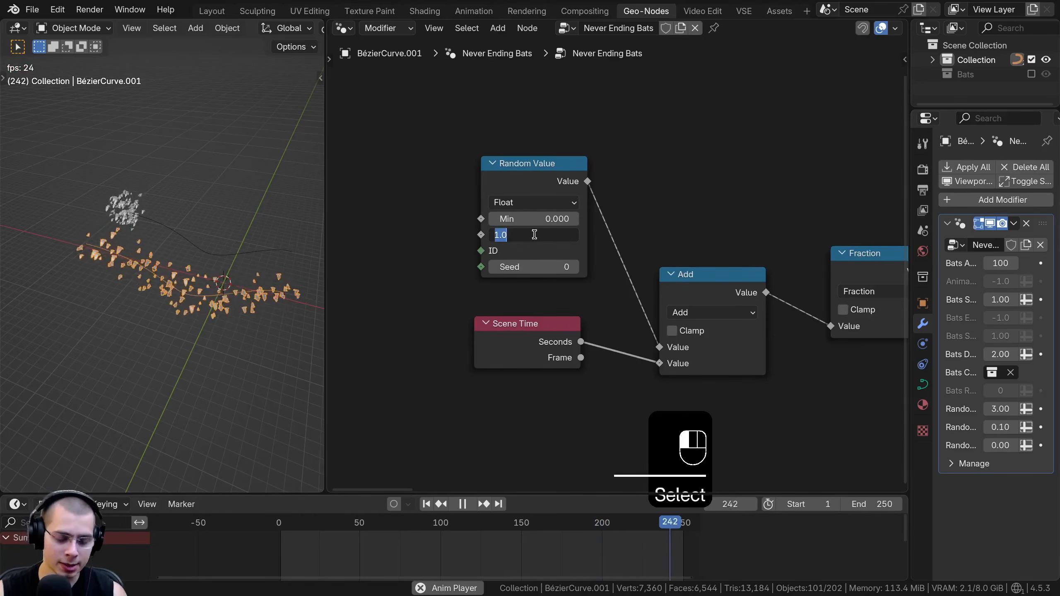
pyautogui.moveTo(539, 197); pyautogui.dragTo(542, 198)
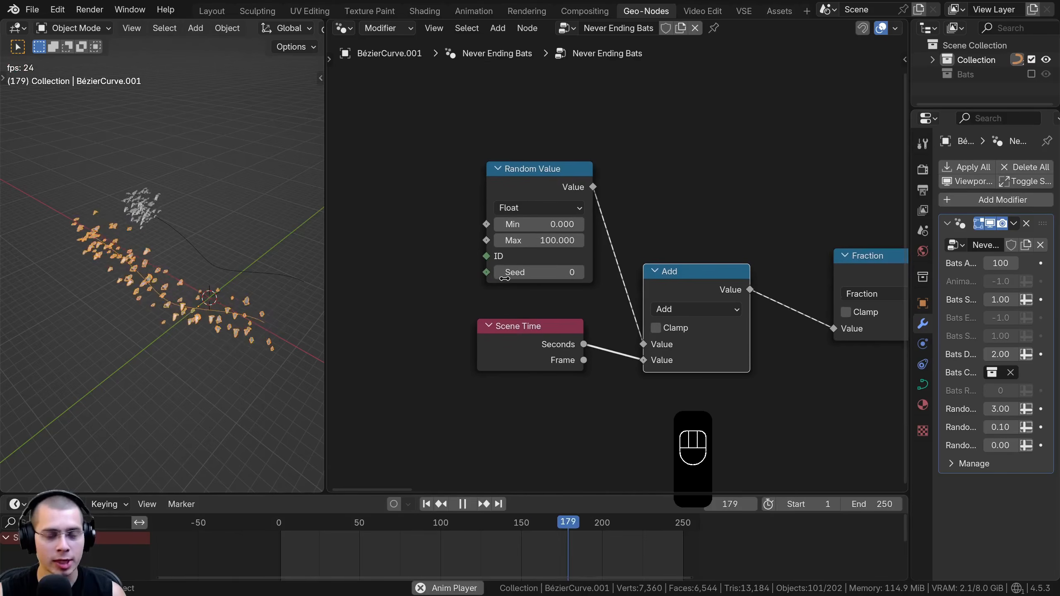
pyautogui.moveTo(518, 326); pyautogui.dragTo(514, 317)
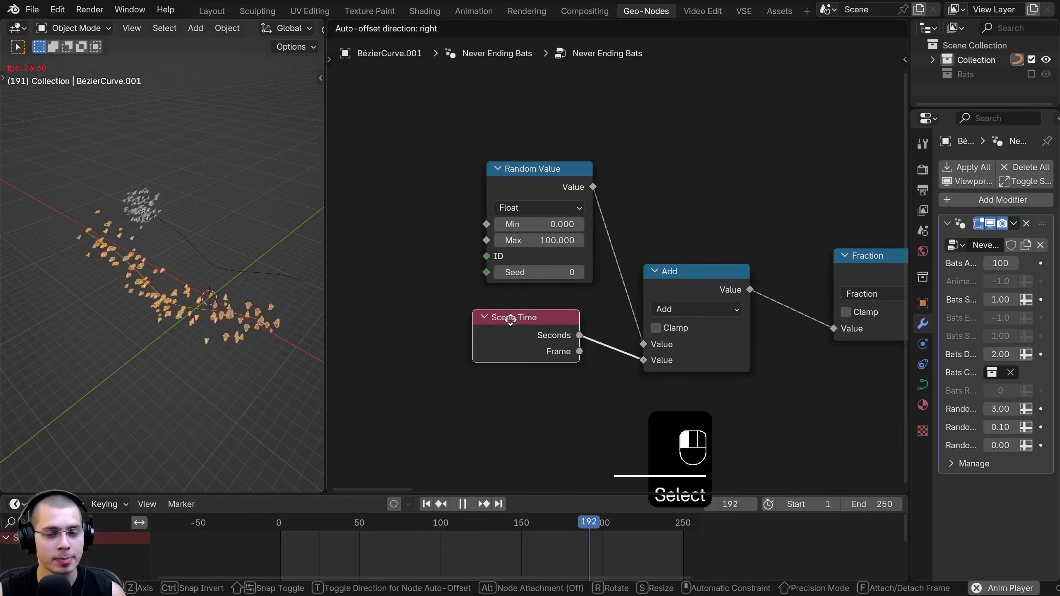
# Insert a Multiply math node between Scene Time's Seconds output and the Add node, and rearrange the nodes around it
pyautogui.hotkey('shift', 'a')
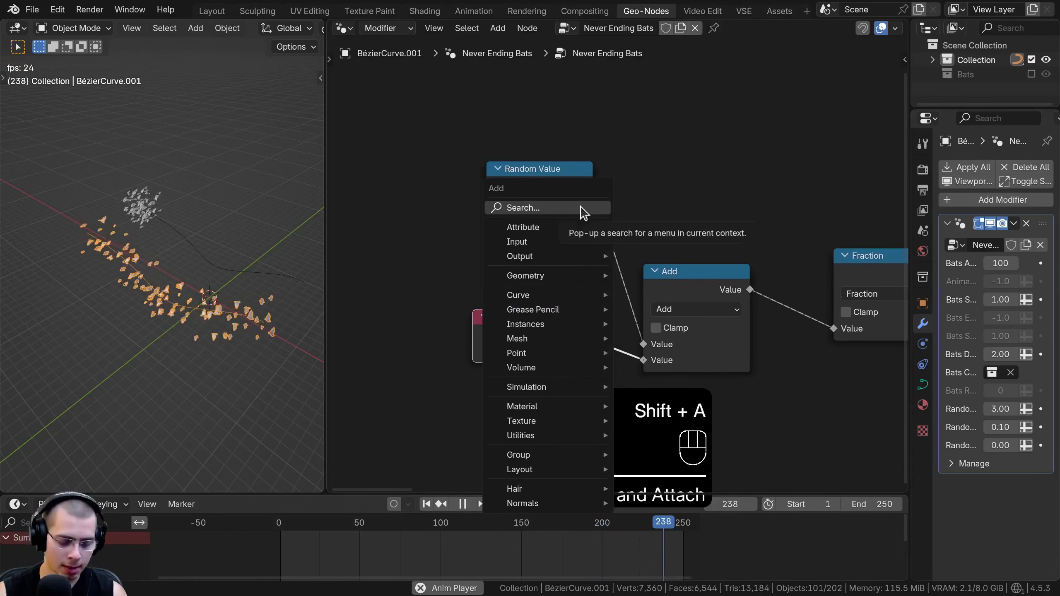
pyautogui.write('mul')
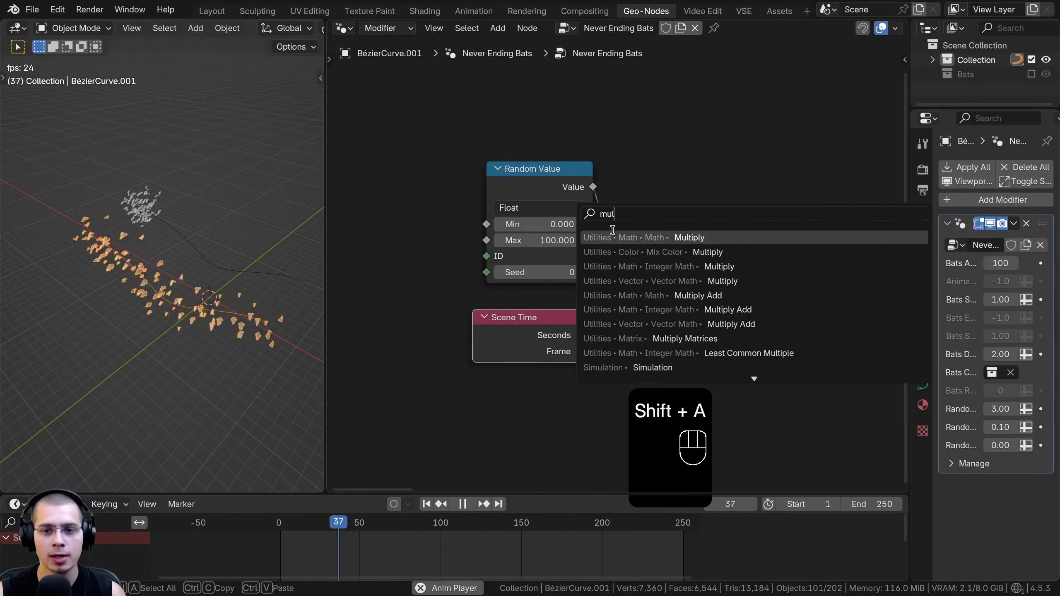
pyautogui.click(682, 237)
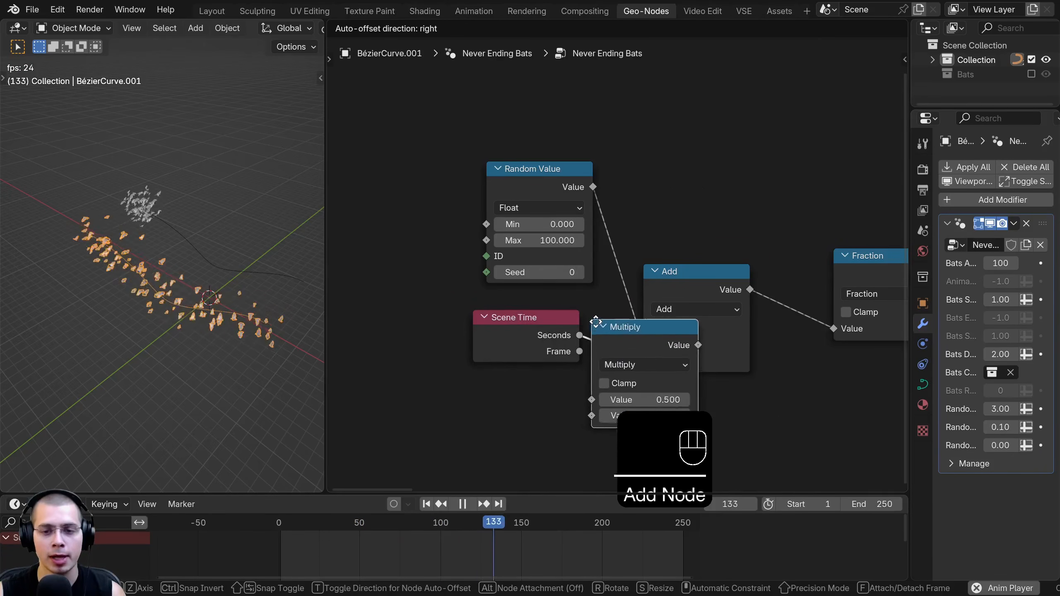
pyautogui.click(628, 375)
pyautogui.moveTo(513, 335); pyautogui.dragTo(486, 346)
pyautogui.moveTo(543, 185); pyautogui.dragTo(500, 194)
pyautogui.moveTo(503, 333); pyautogui.dragTo(504, 338)
pyautogui.moveTo(640, 344); pyautogui.dragTo(605, 342)
pyautogui.moveTo(549, 305); pyautogui.dragTo(542, 244, button='middle')
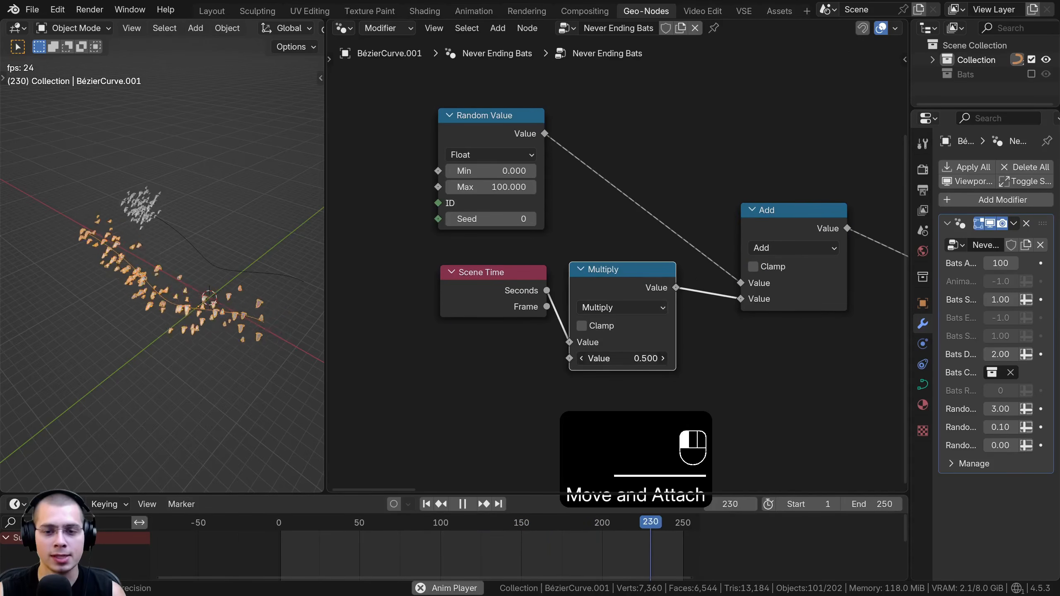
# Try different multipliers on the Multiply node to test the bats' speed, and settle on 0.1
pyautogui.moveTo(622, 358); pyautogui.dragTo(651, 358)
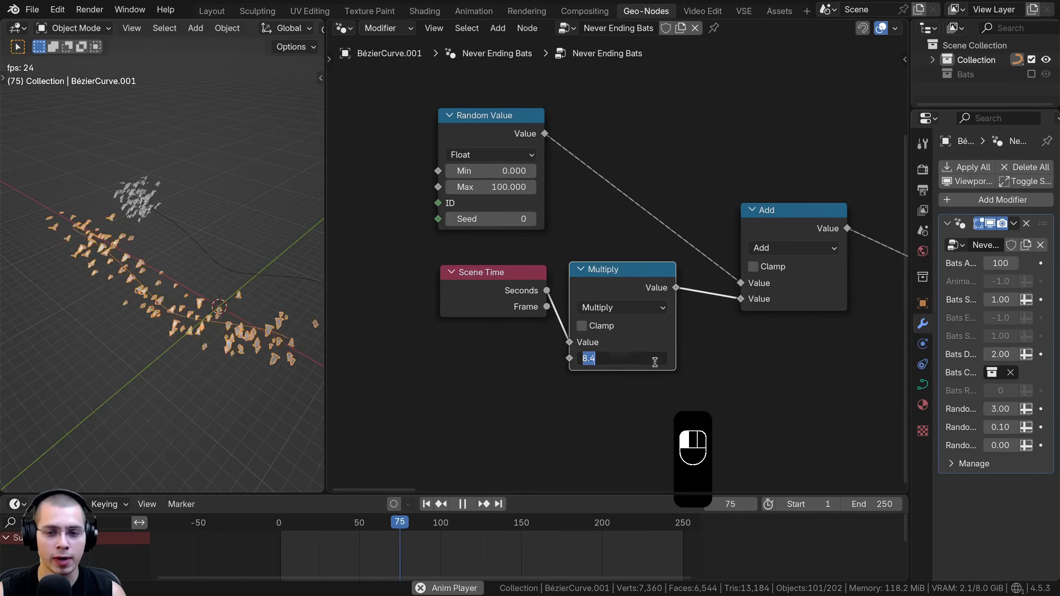
pyautogui.scroll(2, 160, 250)
pyautogui.moveTo(139, 252); pyautogui.dragTo(146, 277, button='middle')
pyautogui.scroll(-1, 612, 310)
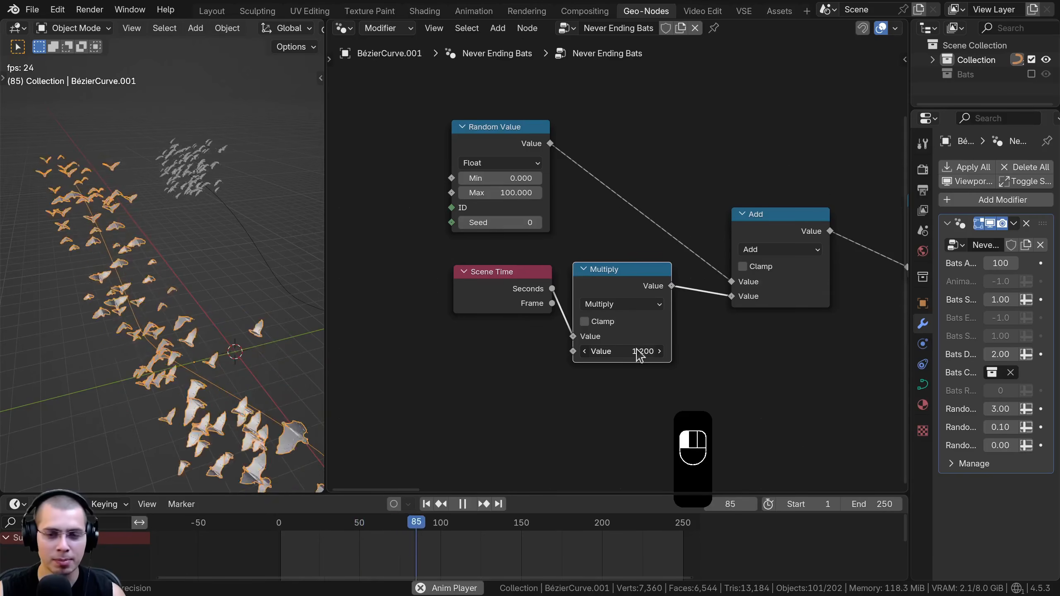
pyautogui.scroll(-2, 620, 291)
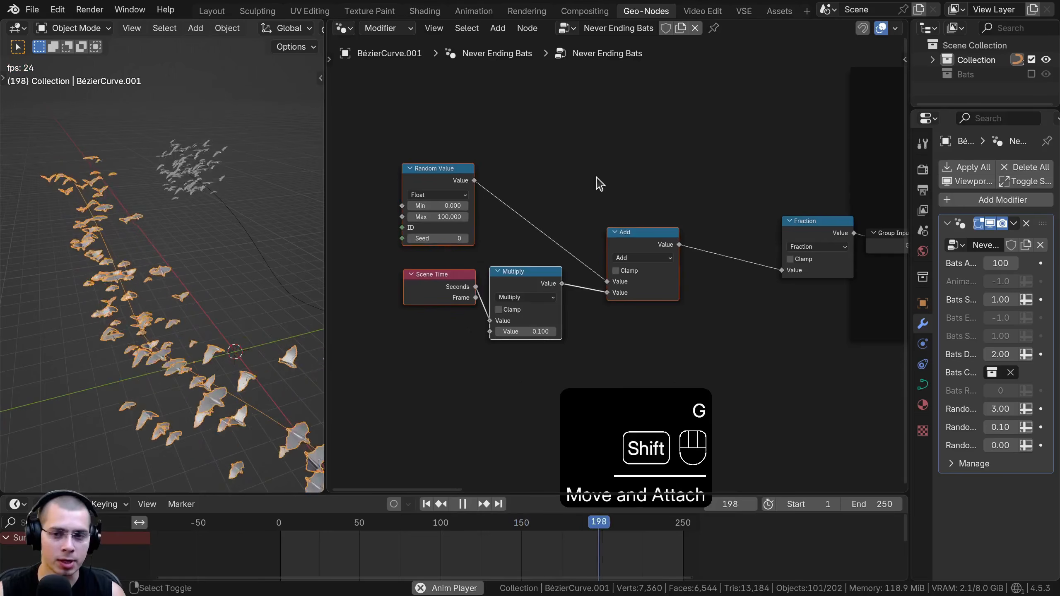
# Insert a Divide math node on the link between the Add and Fraction nodes
pyautogui.hotkey('shift', 'a')
pyautogui.write('div')
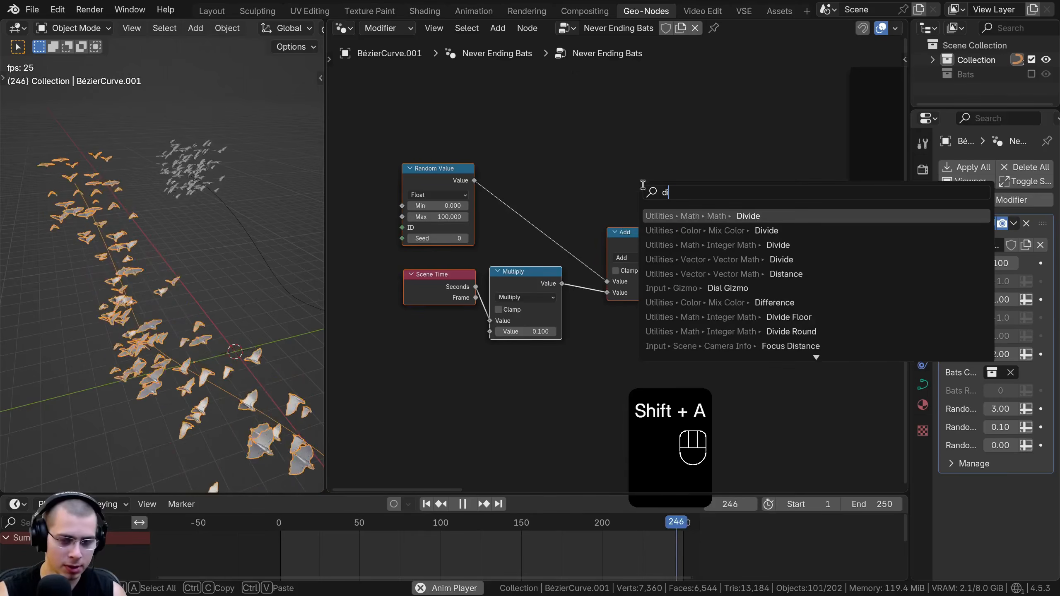
pyautogui.click(720, 220)
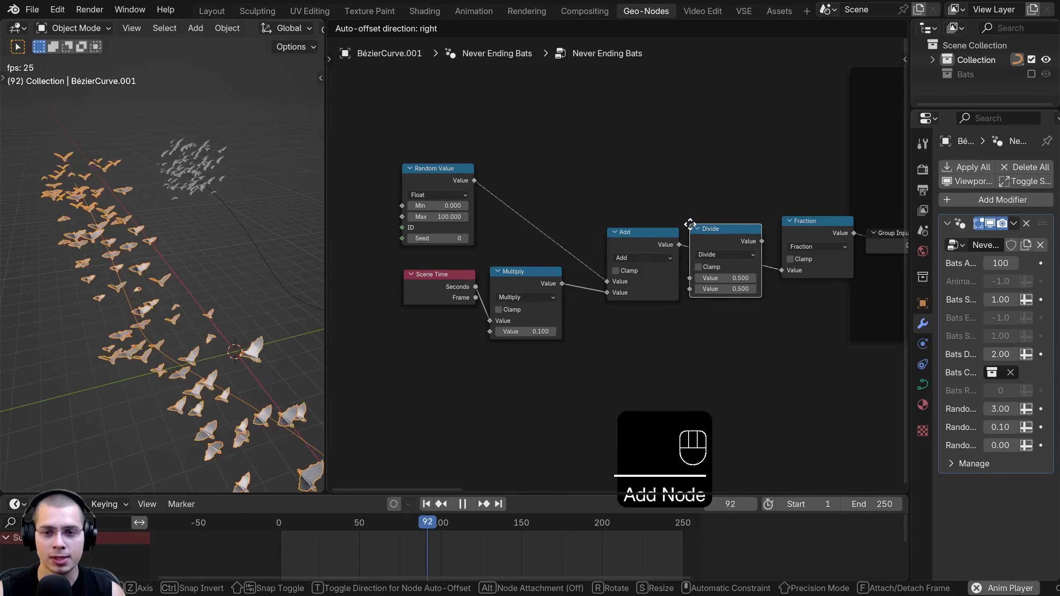
pyautogui.click(695, 228)
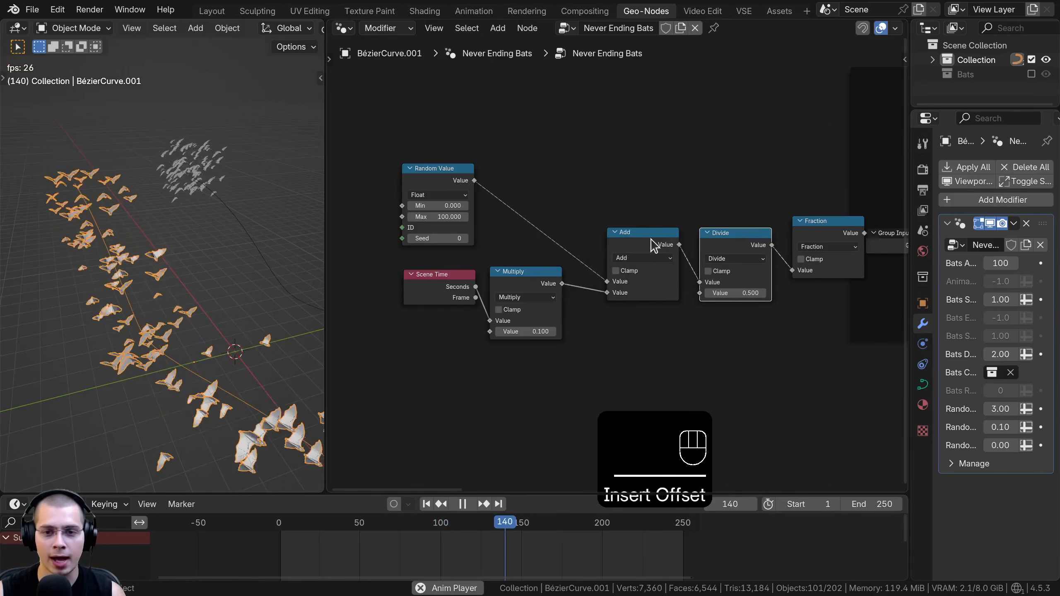
# Reposition the Add, Divide and Fraction nodes together so they line up neatly after the Multiply node
pyautogui.scroll(1, 513, 274)
pyautogui.click(547, 174)
pyautogui.click(671, 222)
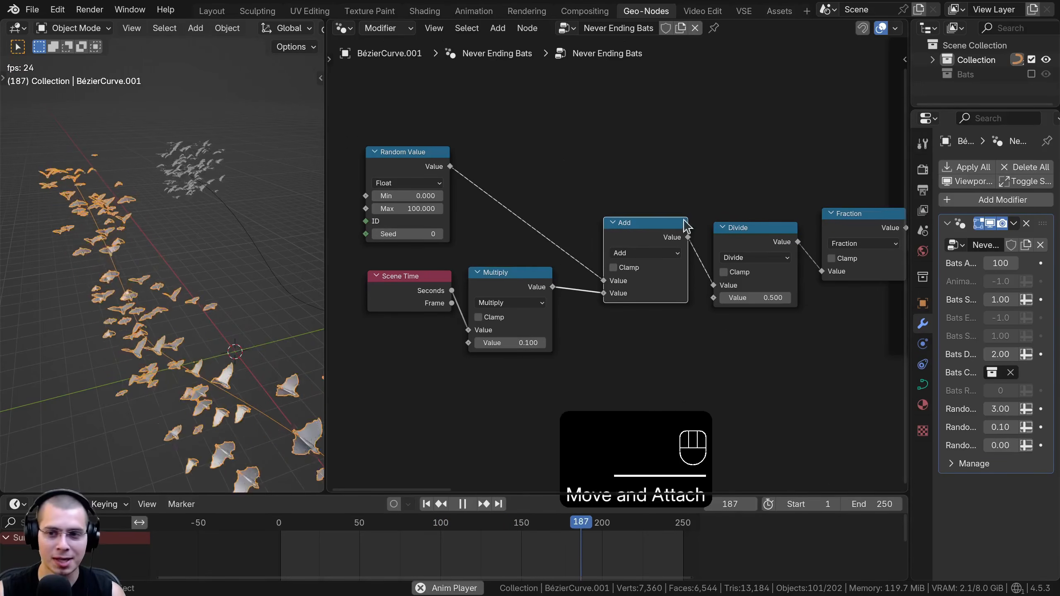
pyautogui.moveTo(830, 235); pyautogui.dragTo(820, 245)
pyautogui.press('b')
pyautogui.moveTo(808, 176); pyautogui.dragTo(615, 290)
pyautogui.press('g')
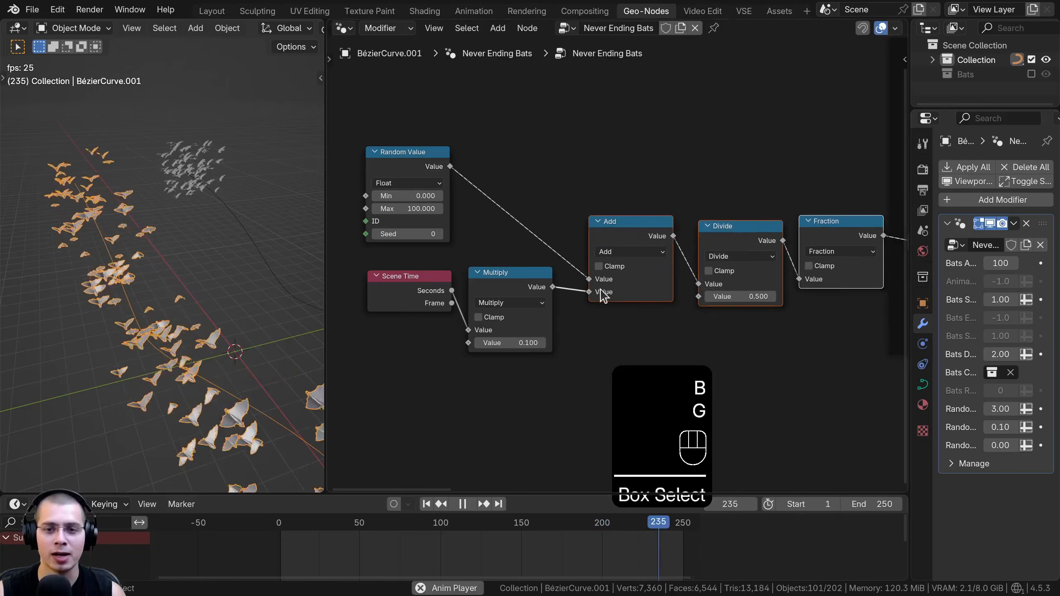
pyautogui.click(600, 289)
# Set the Divide node's divisor to 100 and fine-tune the placement of the Add and Divide nodes
pyautogui.press('a')
pyautogui.scroll(1, 595, 241)
pyautogui.moveTo(596, 241); pyautogui.dragTo(588, 227, button='middle')
pyautogui.moveTo(721, 211); pyautogui.dragTo(719, 215)
pyautogui.moveTo(706, 290); pyautogui.dragTo(698, 294, button='middle')
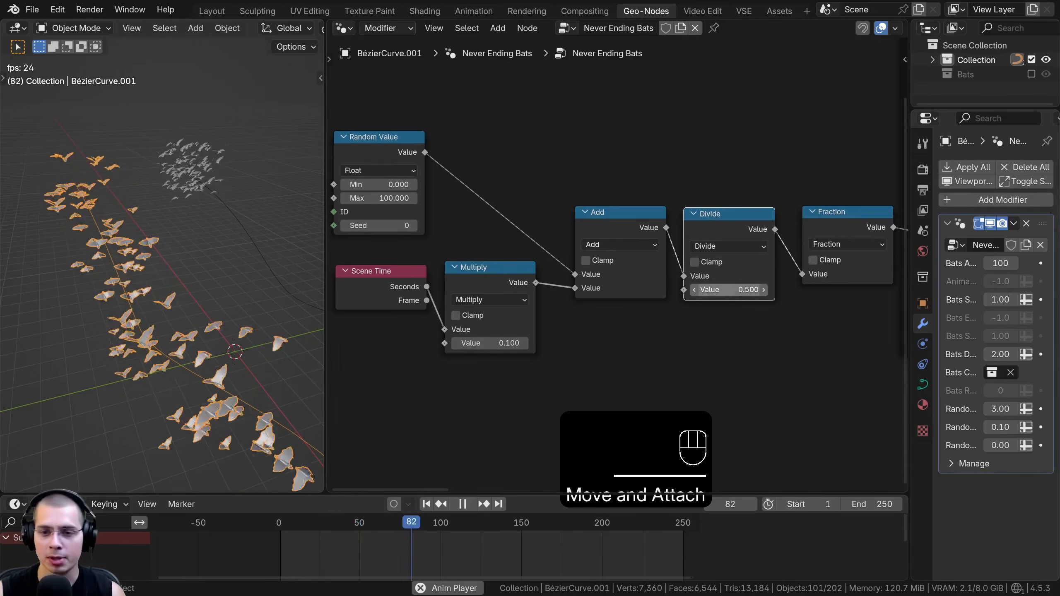
pyautogui.write('10')
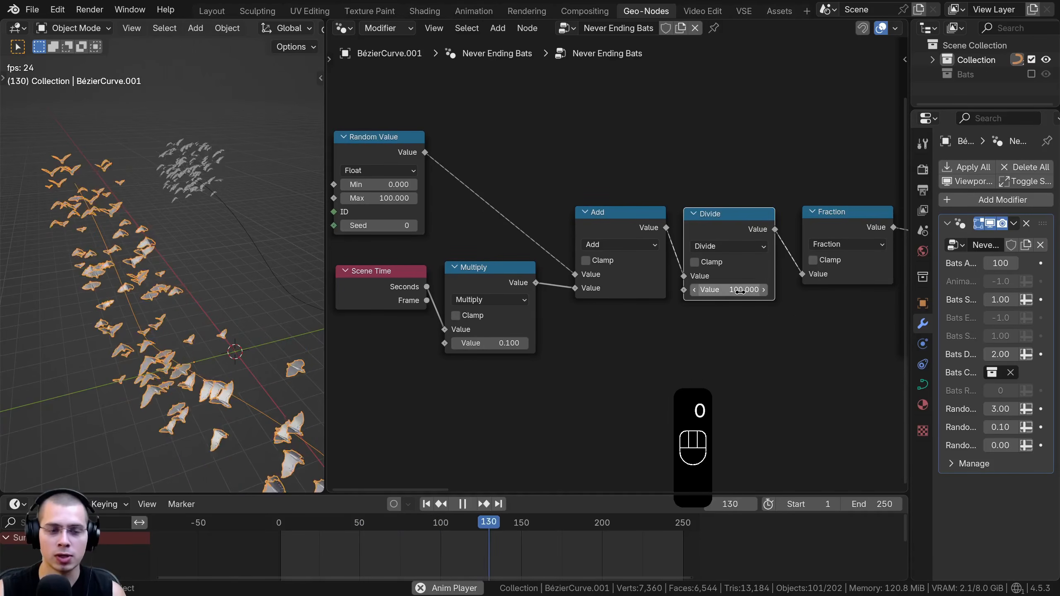
pyautogui.scroll(1, 740, 291)
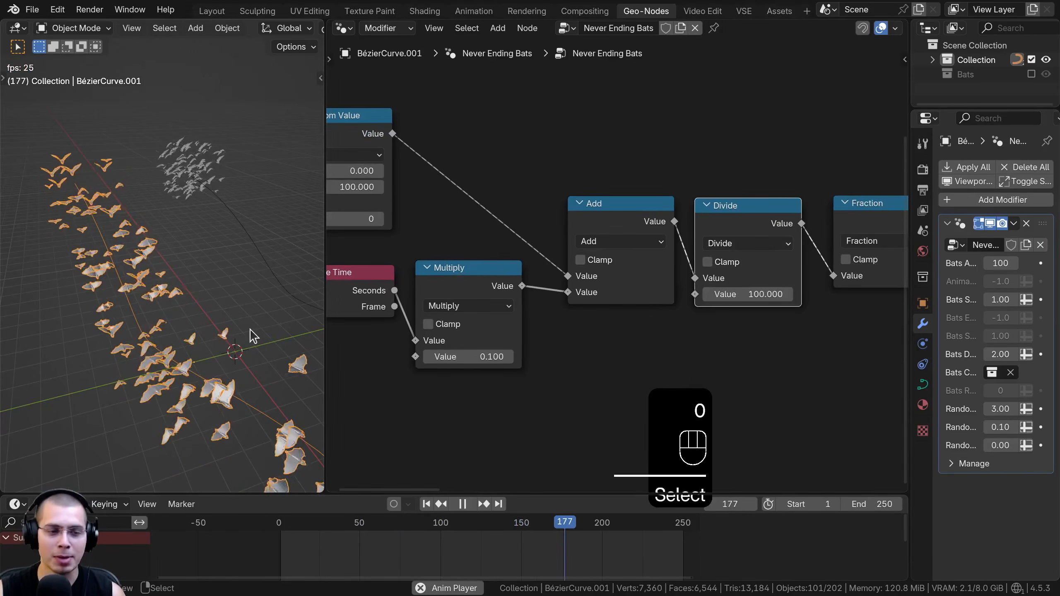
pyautogui.click(746, 226)
pyautogui.scroll(-1, 746, 227)
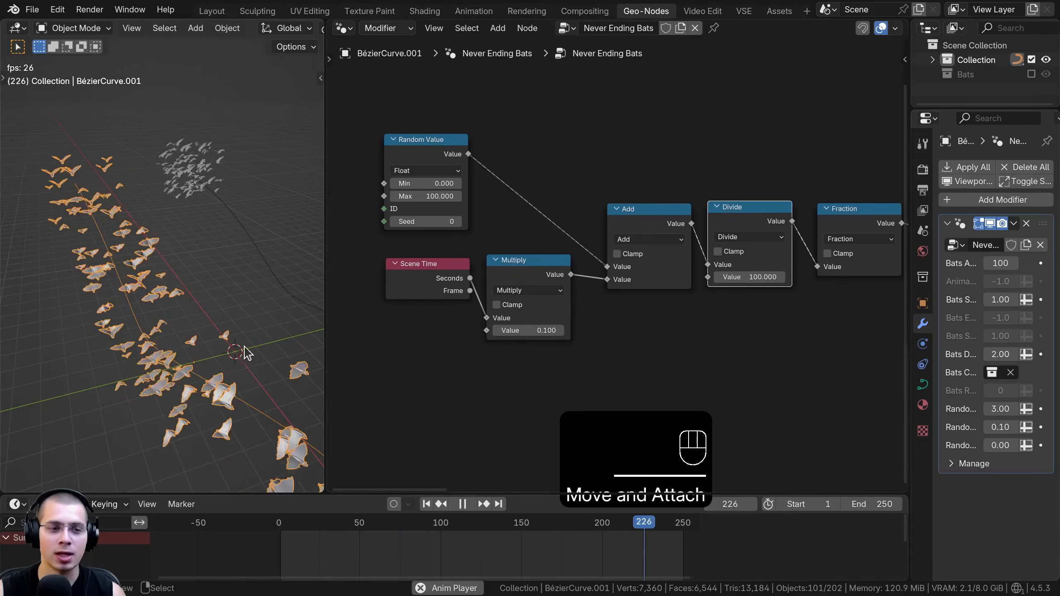
# Nudge the Multiply node into line, try higher multipliers such as 27 for the bats' speed, and settle on 20
pyautogui.moveTo(527, 259); pyautogui.dragTo(528, 254)
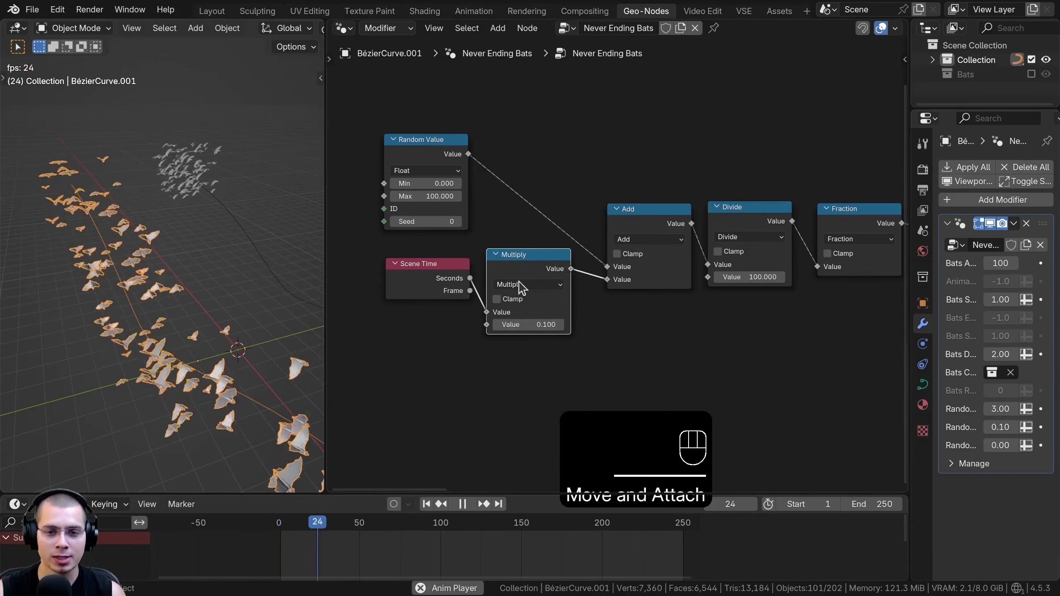
pyautogui.moveTo(521, 326); pyautogui.dragTo(605, 326)
pyautogui.doubleClick(521, 326)
pyautogui.write('27')
pyautogui.click(513, 364)
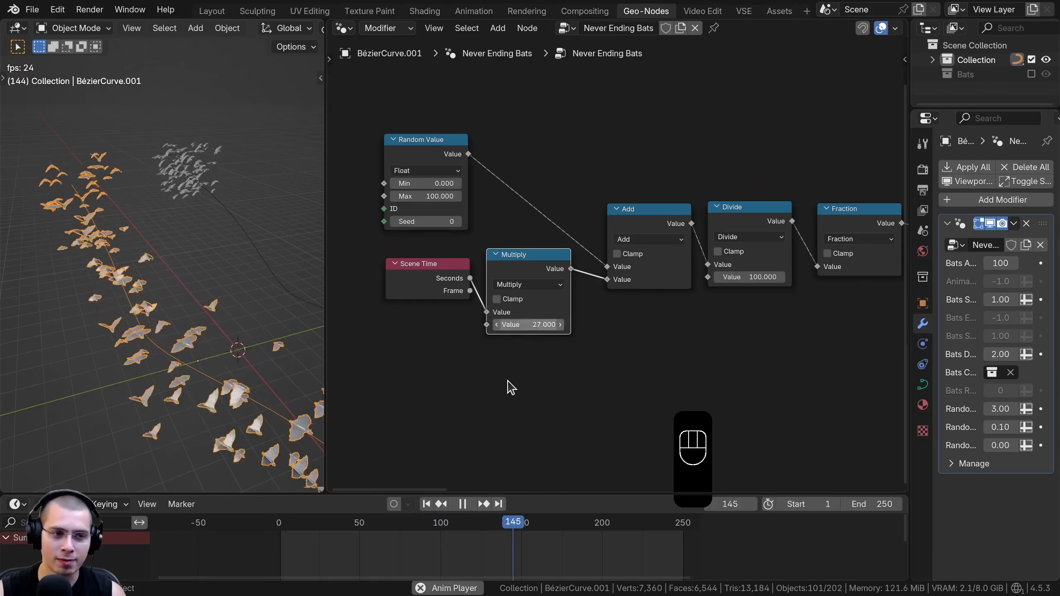
pyautogui.moveTo(518, 325); pyautogui.dragTo(447, 325)
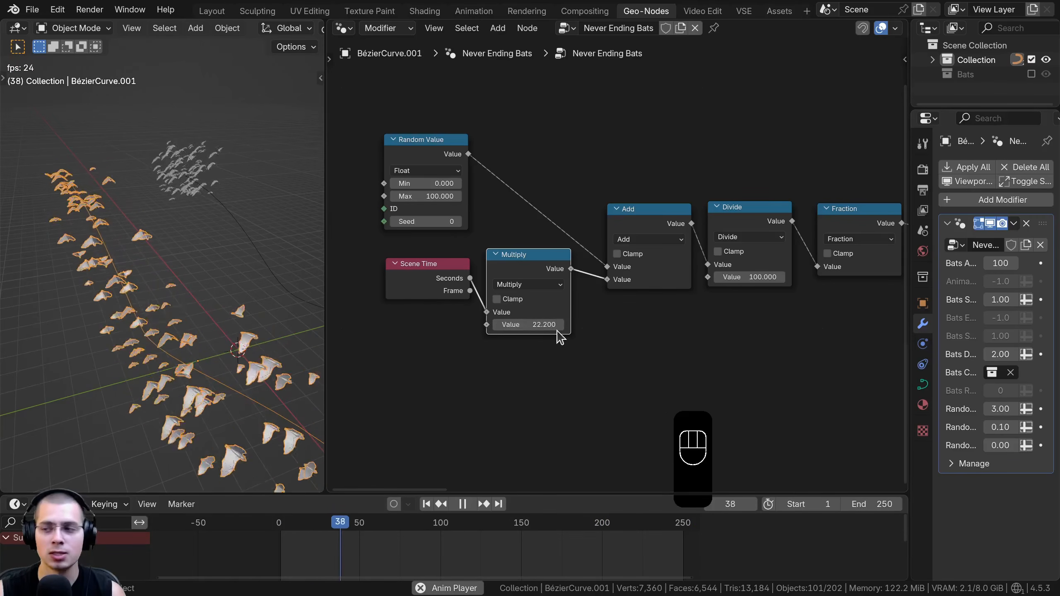
pyautogui.click(542, 325)
pyautogui.write('20')
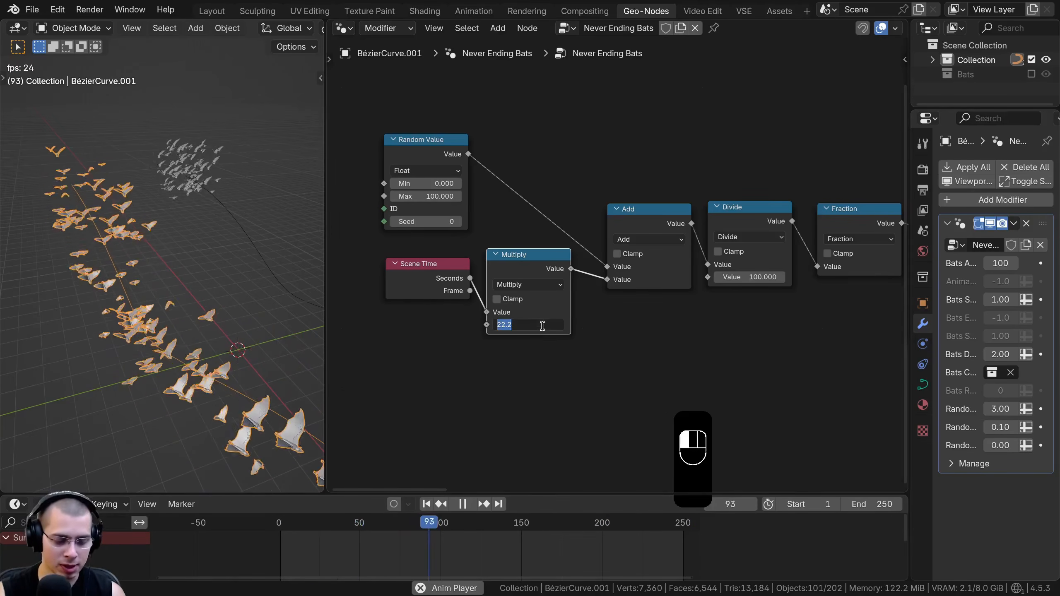
pyautogui.press('Return')
# Arrange the Random Value, Multiply, Add, Divide, Fraction and Scene Time nodes into a compact, evenly spaced layout
pyautogui.moveTo(187, 235); pyautogui.dragTo(135, 276, button='middle')
pyautogui.scroll(4, 122, 200)
pyautogui.scroll(-5, 121, 196)
pyautogui.moveTo(408, 201); pyautogui.dragTo(561, 291)
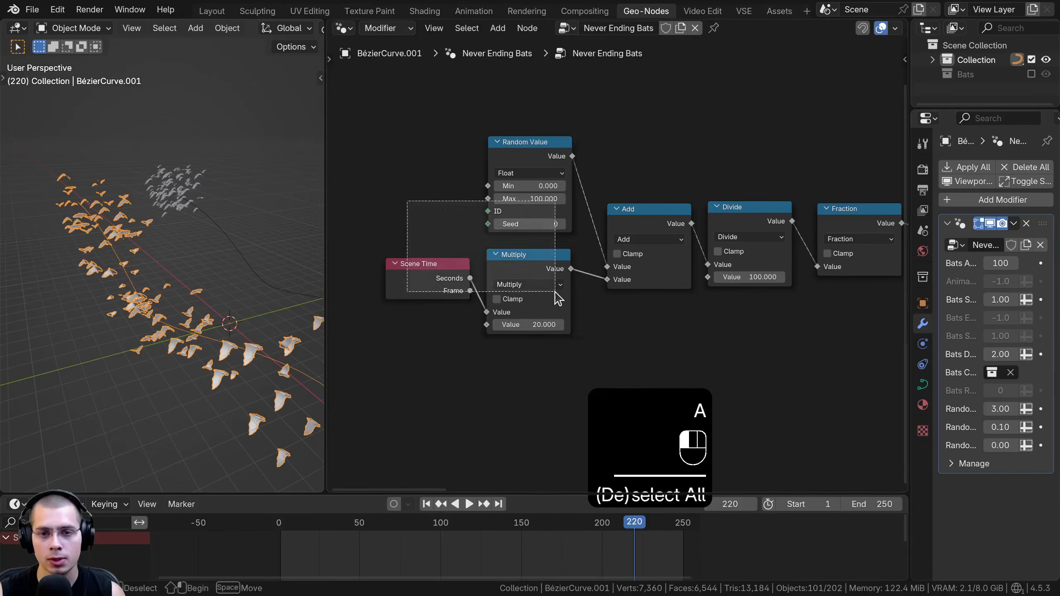
pyautogui.press('g')
pyautogui.click(576, 284)
pyautogui.press('a')
pyautogui.scroll(-3, 732, 223)
pyautogui.click(772, 237)
pyautogui.press('g')
pyautogui.press('b')
pyautogui.moveTo(751, 207); pyautogui.dragTo(689, 255)
pyautogui.press('g')
pyautogui.press('b')
pyautogui.moveTo(668, 208); pyautogui.dragTo(621, 255)
pyautogui.press('g')
pyautogui.press('b')
pyautogui.moveTo(722, 149); pyautogui.dragTo(412, 331)
pyautogui.press('g')
pyautogui.click(548, 273)
pyautogui.press('a')
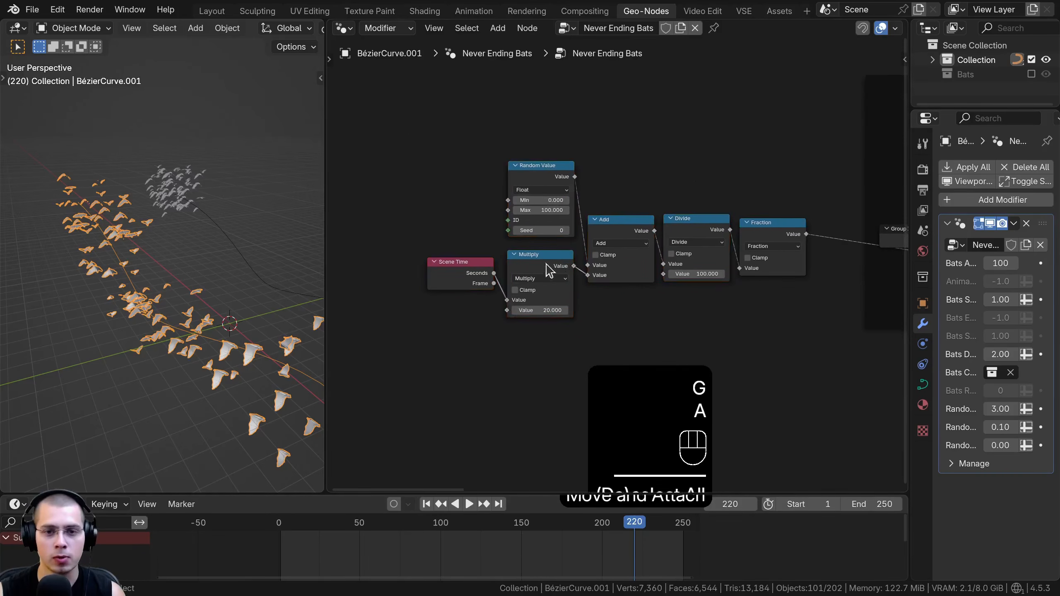
# Join the Scene Time, Random Value and math nodes in a frame labelled "Animation"
pyautogui.moveTo(403, 99); pyautogui.dragTo(758, 330)
pyautogui.moveTo(741, 314); pyautogui.dragTo(733, 330, button='middle')
pyautogui.moveTo(555, 218); pyautogui.dragTo(554, 222, button='middle')
pyautogui.hotkey('ctrl', 'j')
pyautogui.press('F2')
pyautogui.write('Animation')
pyautogui.press('Return')
# Show the node group's sockets with enough room to read their names, and remove the unused Bats Random Seed input
pyautogui.press('n')
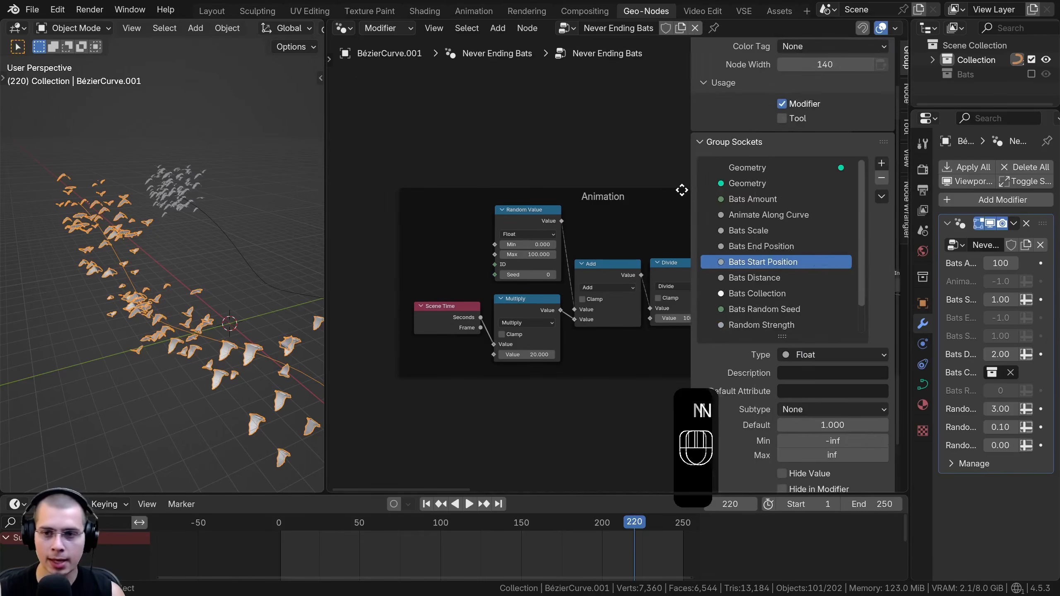
pyautogui.moveTo(913, 224); pyautogui.dragTo(826, 223)
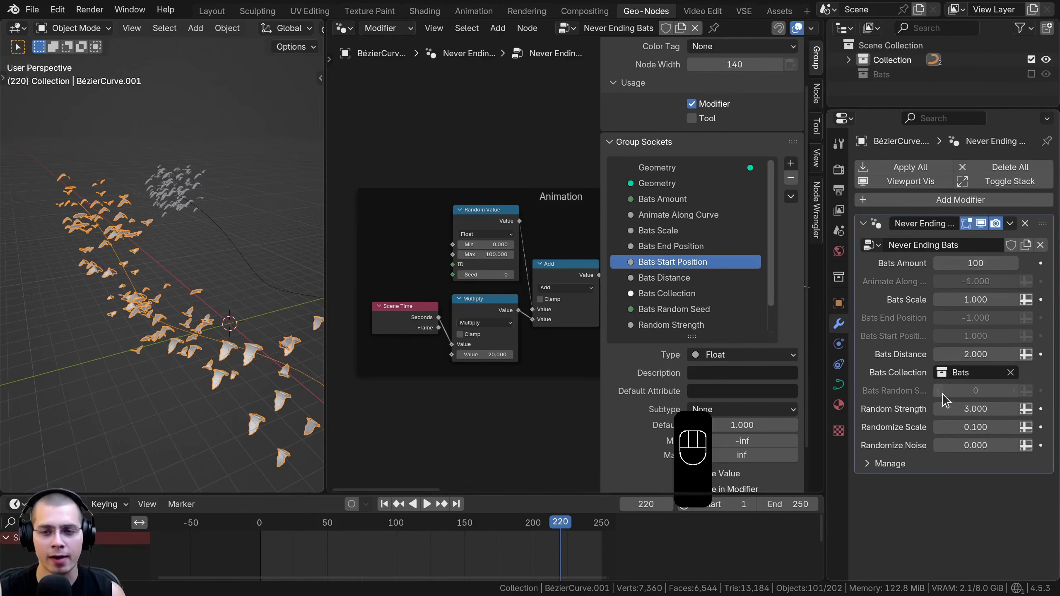
pyautogui.moveTo(599, 269); pyautogui.dragTo(573, 269)
pyautogui.scroll(-2, 628, 276)
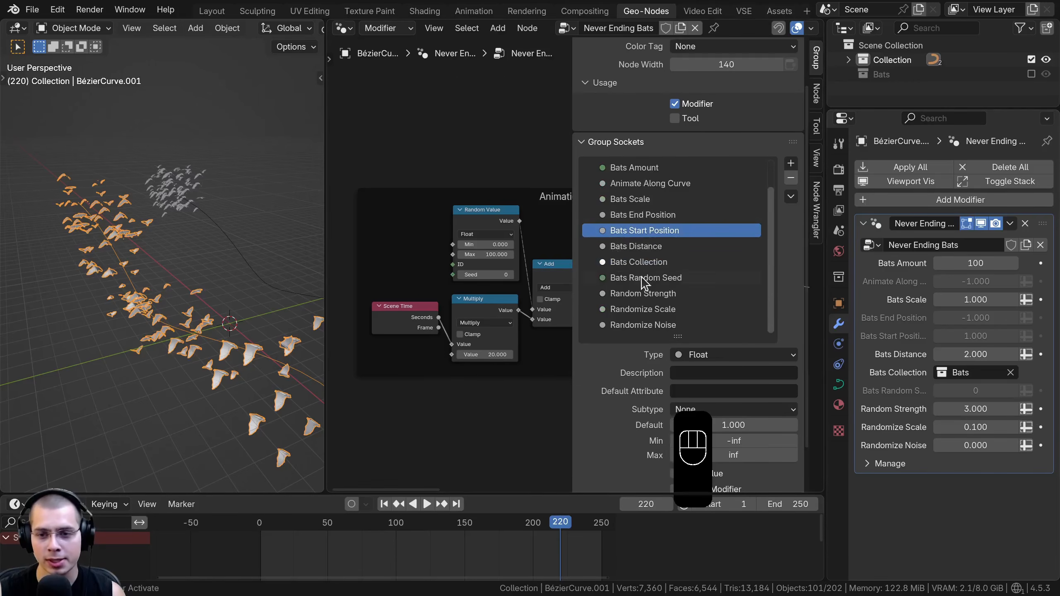
pyautogui.click(647, 279)
pyautogui.click(788, 184)
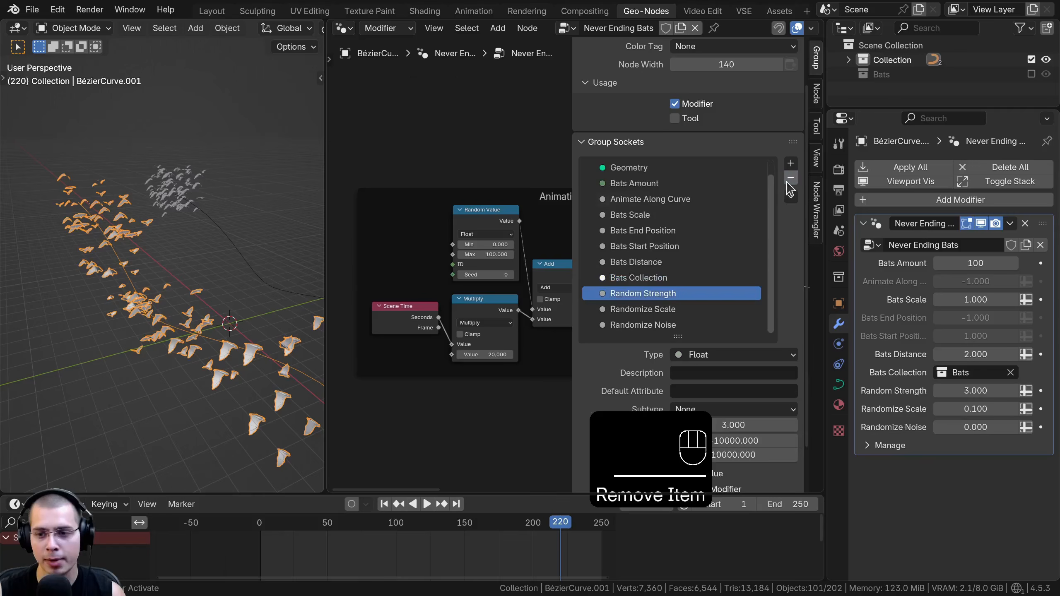
# Remove the unused Bats End Position, Bats Start Position and Animate Along Curve inputs from the group sockets
pyautogui.click(665, 232)
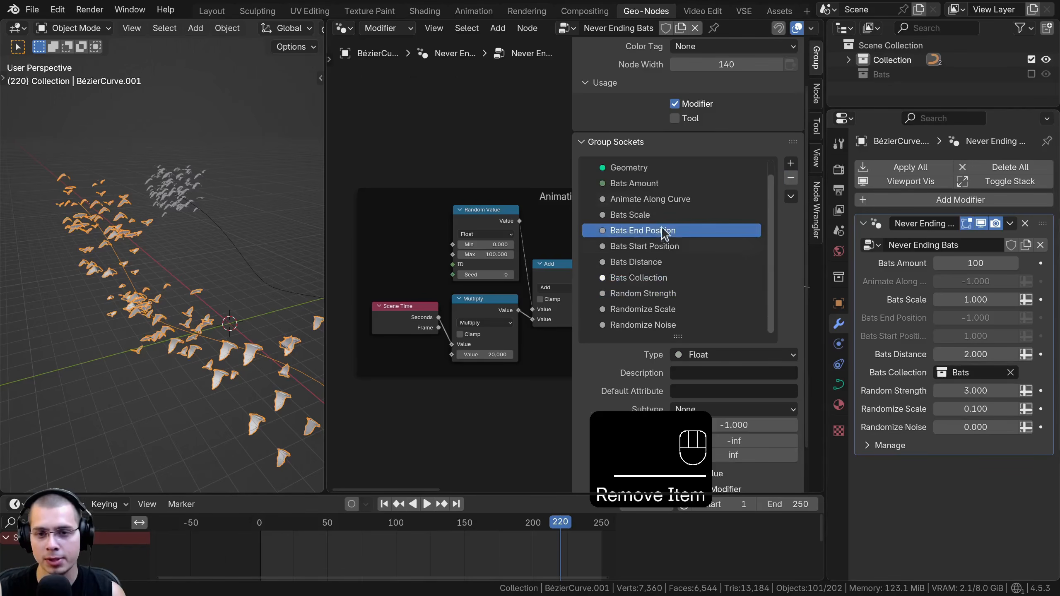
pyautogui.click(791, 179)
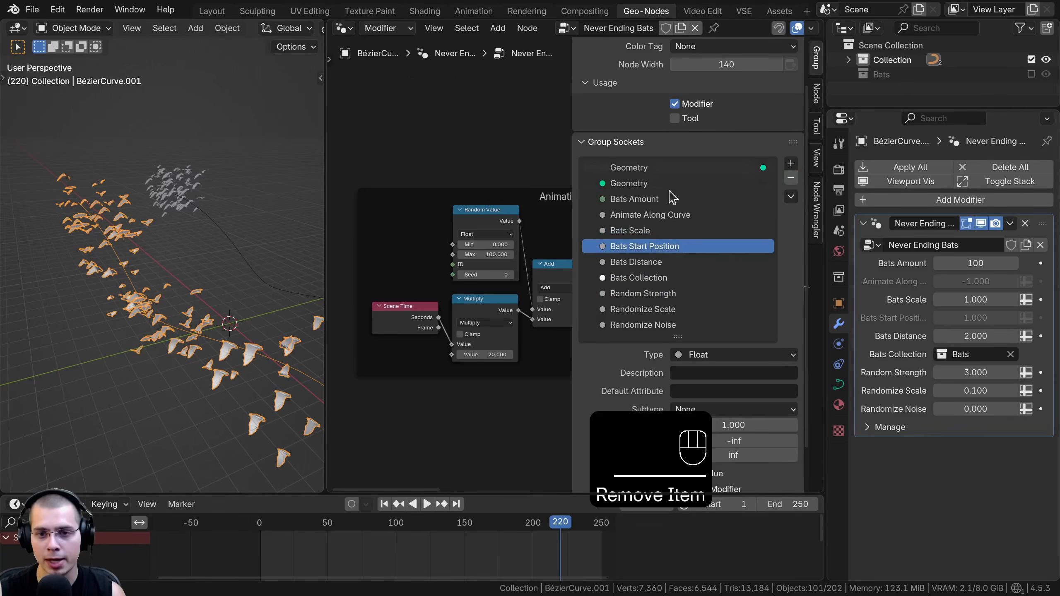
pyautogui.click(791, 179)
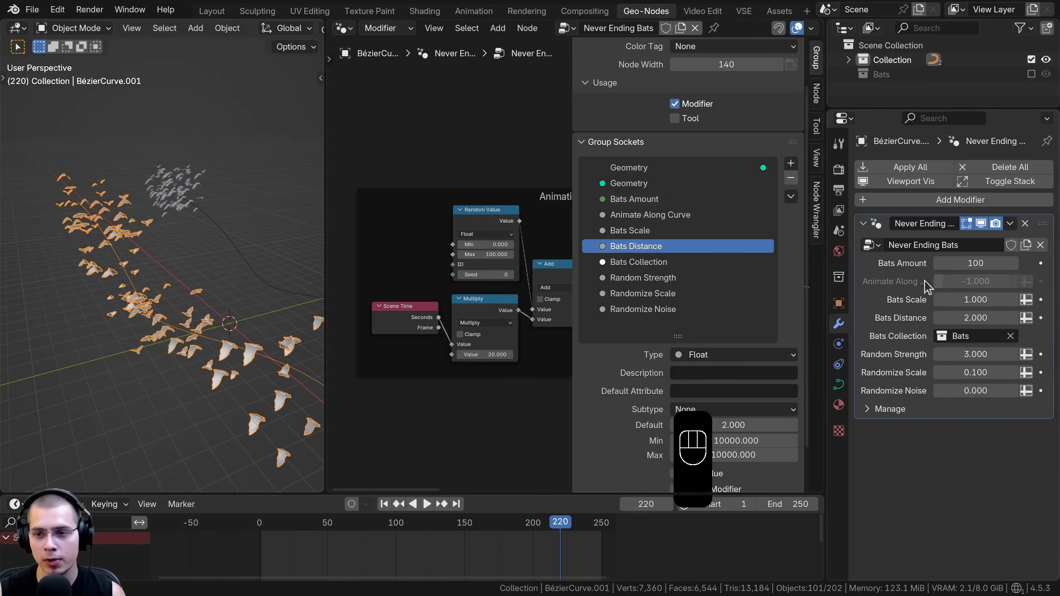
pyautogui.click(646, 215)
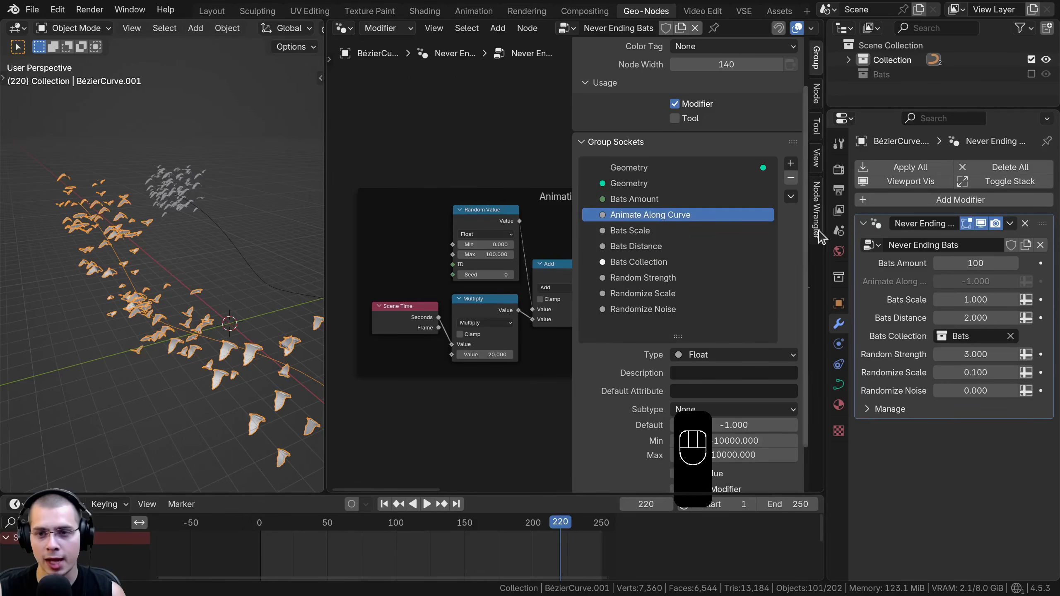
pyautogui.click(791, 179)
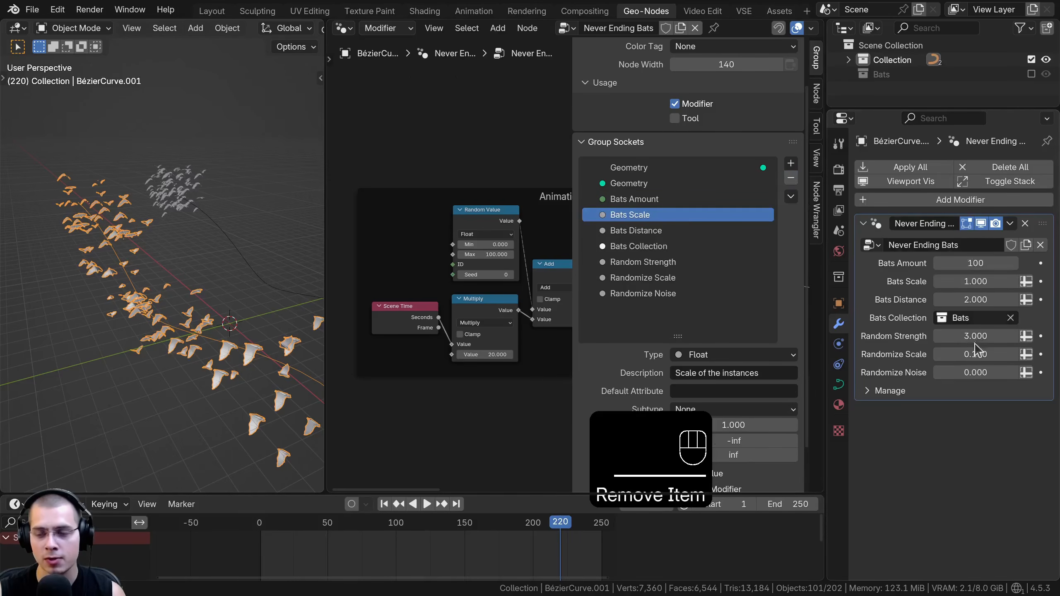
# Widen the node editor and duplicate the Group Input node into the Animation frame, beside the Random Value node
pyautogui.scroll(-3, 449, 244)
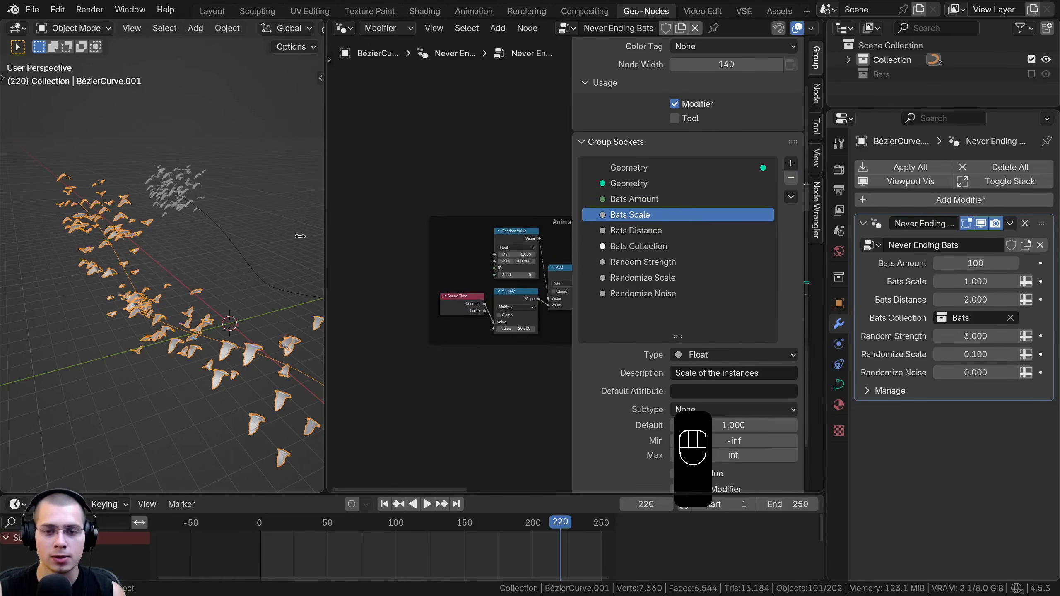
pyautogui.moveTo(324, 234); pyautogui.dragTo(182, 234)
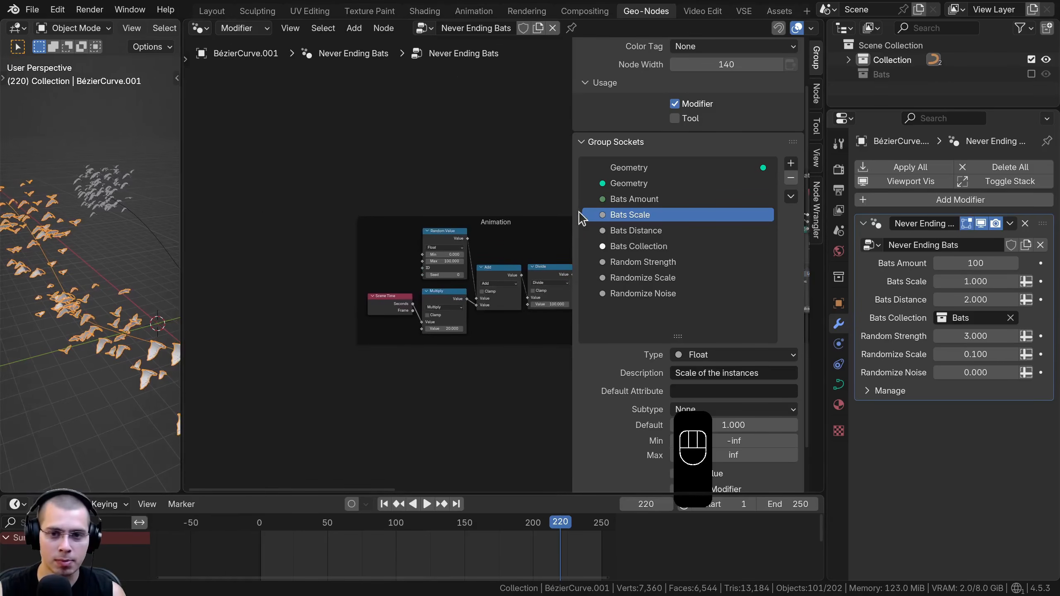
pyautogui.moveTo(570, 208); pyautogui.dragTo(636, 213)
pyautogui.moveTo(618, 223); pyautogui.dragTo(452, 230, button='middle')
pyautogui.moveTo(561, 244); pyautogui.dragTo(618, 220, button='middle')
pyautogui.click(533, 198)
pyautogui.scroll(-1, 605, 218)
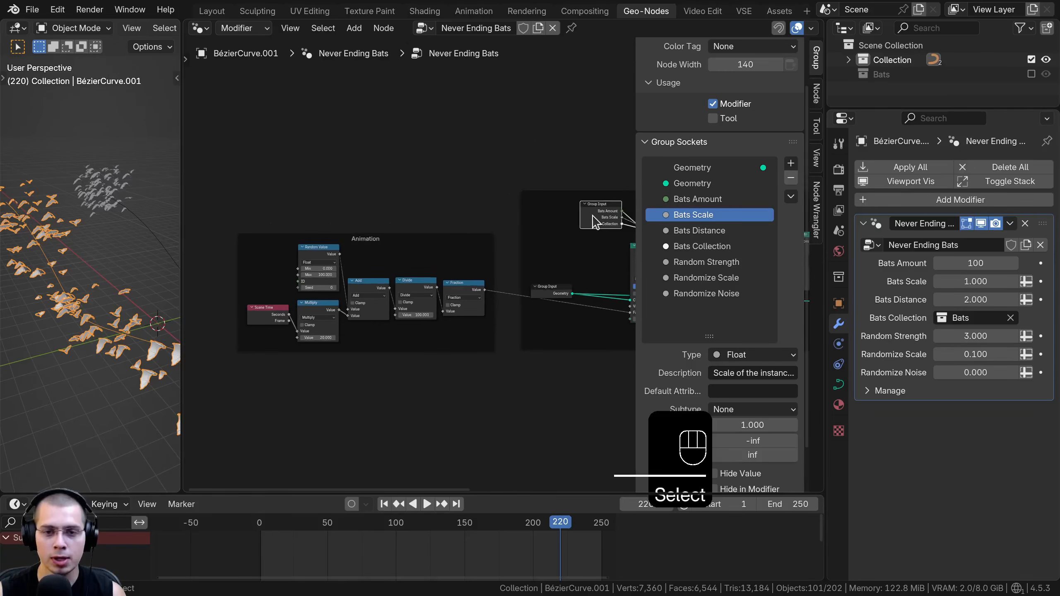
pyautogui.hotkey('shift', 'd')
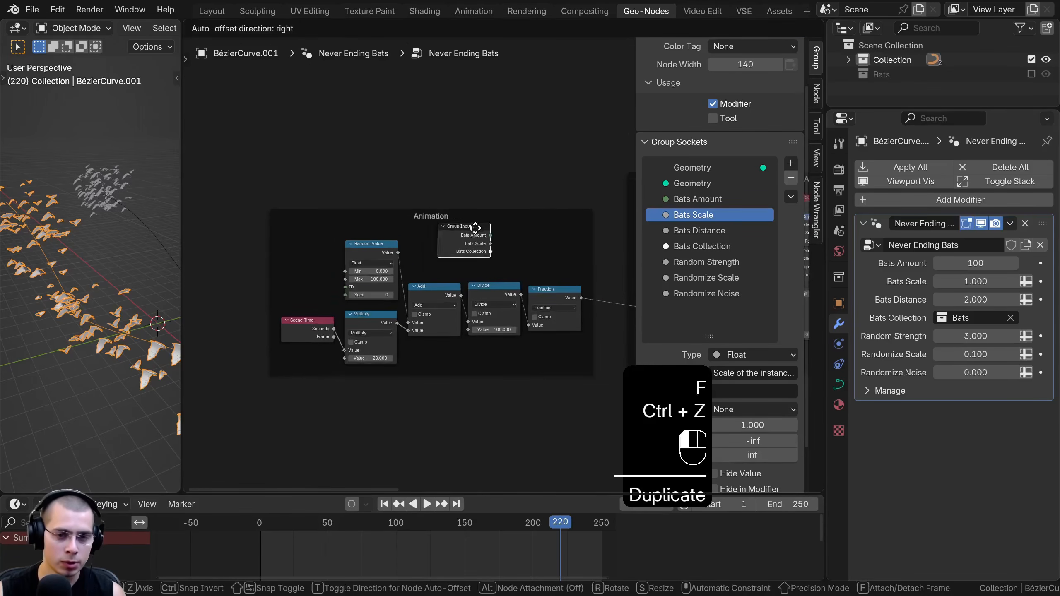
pyautogui.moveTo(481, 230); pyautogui.dragTo(455, 258)
pyautogui.press('g')
pyautogui.click(318, 257)
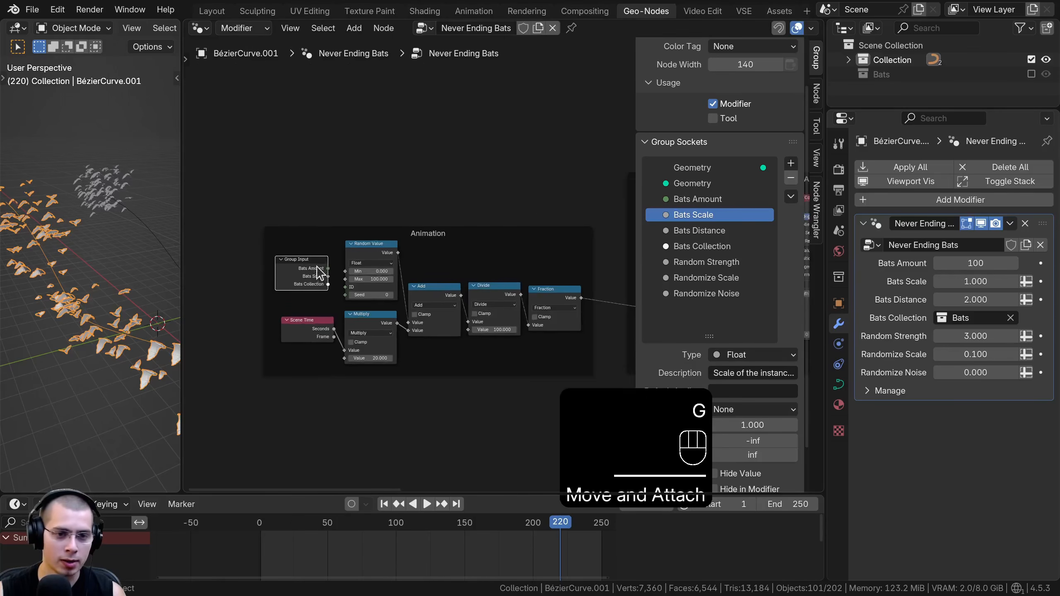
# Reveal all the hidden sockets of the copied Group Input and shift it clear of the neighbouring nodes
pyautogui.scroll(3, 376, 242)
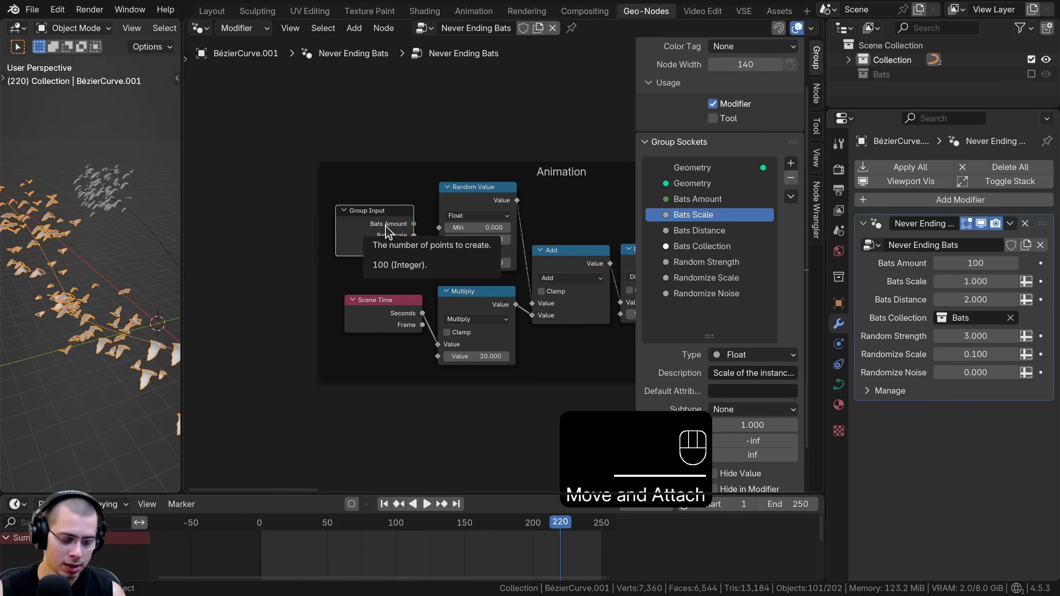
pyautogui.hotkey('ctrl', 'h')
pyautogui.hotkey('ctrl', 'h')
pyautogui.moveTo(378, 228); pyautogui.dragTo(334, 206)
pyautogui.hotkey('ctrl', 'h')
pyautogui.moveTo(342, 240); pyautogui.dragTo(341, 247, button='middle')
pyautogui.scroll(1, 343, 253)
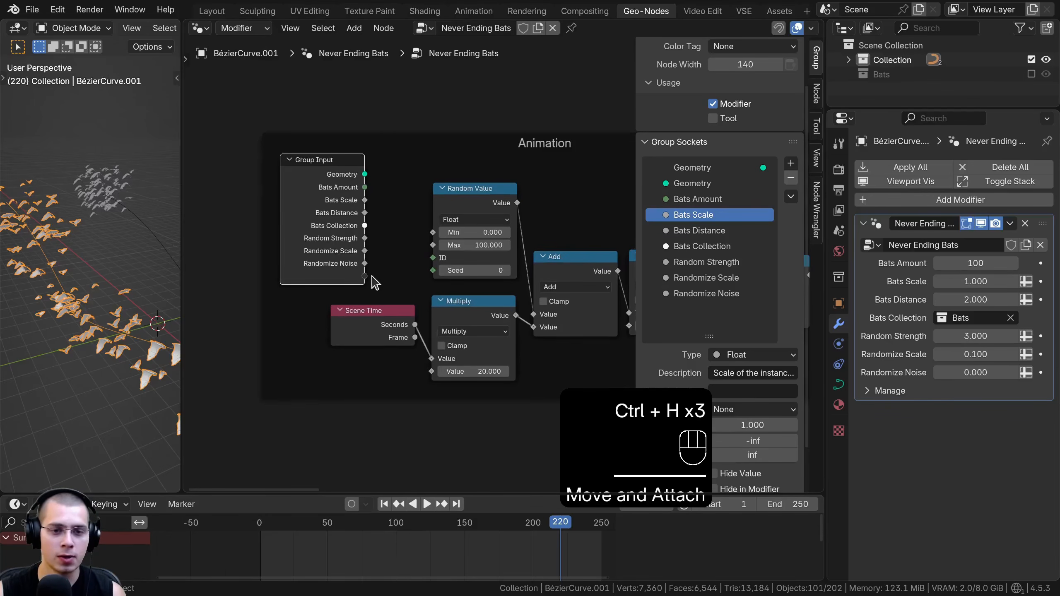
pyautogui.moveTo(382, 278); pyautogui.dragTo(386, 277, button='middle')
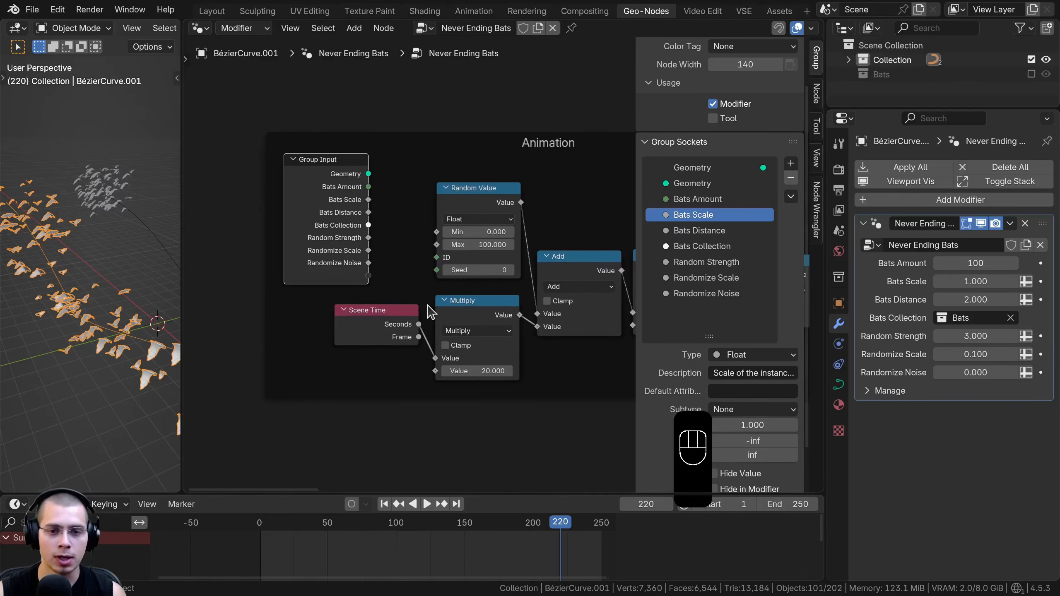
# Expose the Random Value node's Seed as a new group input and rename it "Bats Random Seed"
pyautogui.moveTo(443, 274); pyautogui.dragTo(384, 280)
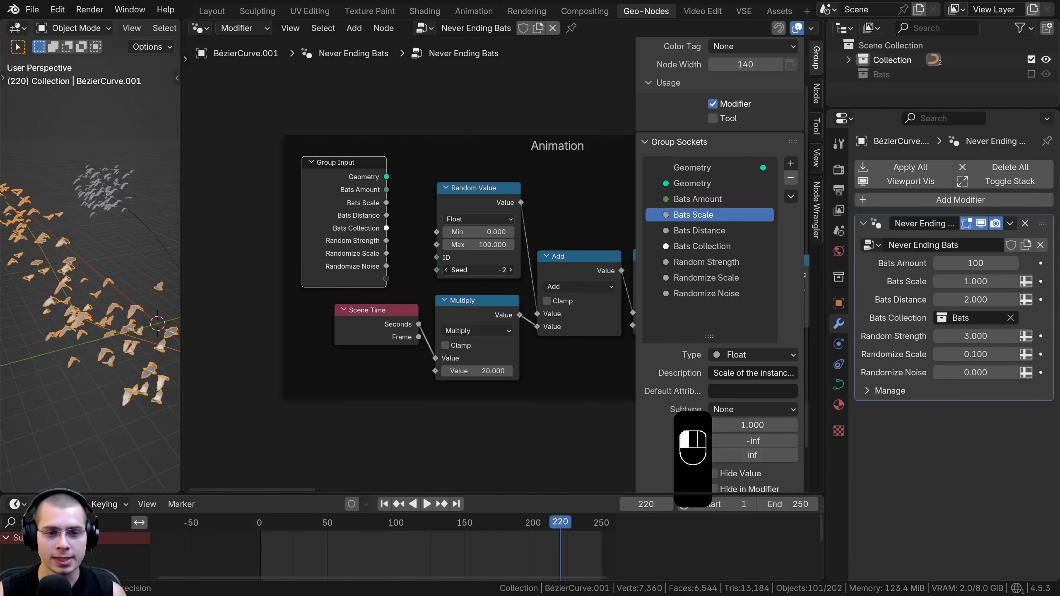
pyautogui.moveTo(363, 275); pyautogui.dragTo(385, 274)
pyautogui.click(680, 310)
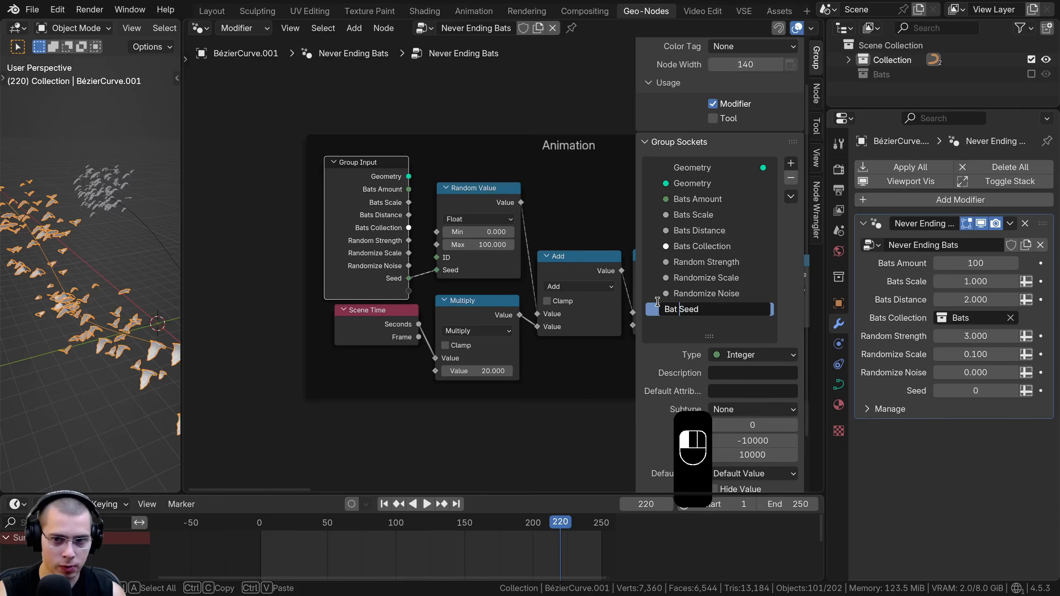
pyautogui.press('BackSpace')
pyautogui.press('BackSpace')
pyautogui.write('s')
pyautogui.write('Random')
pyautogui.press('Return')
pyautogui.moveTo(567, 262); pyautogui.dragTo(554, 218, button='middle')
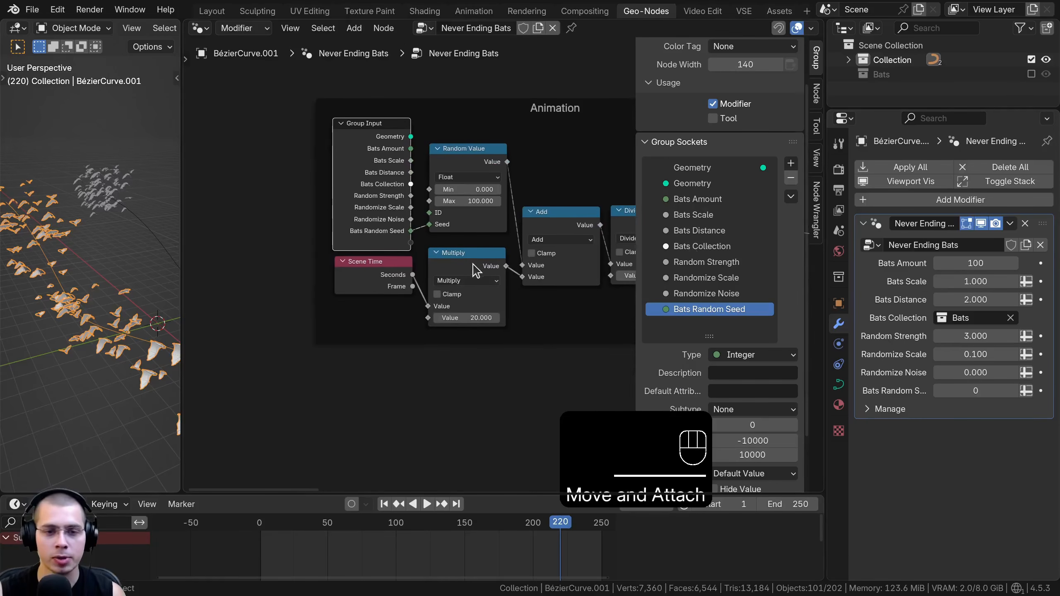
# Expose the Multiply node's second value as a new group input and rename it "Bats Speed"
pyautogui.moveTo(461, 327); pyautogui.dragTo(474, 340, button='middle')
pyautogui.moveTo(444, 335); pyautogui.dragTo(428, 258)
pyautogui.moveTo(386, 242); pyautogui.dragTo(364, 235)
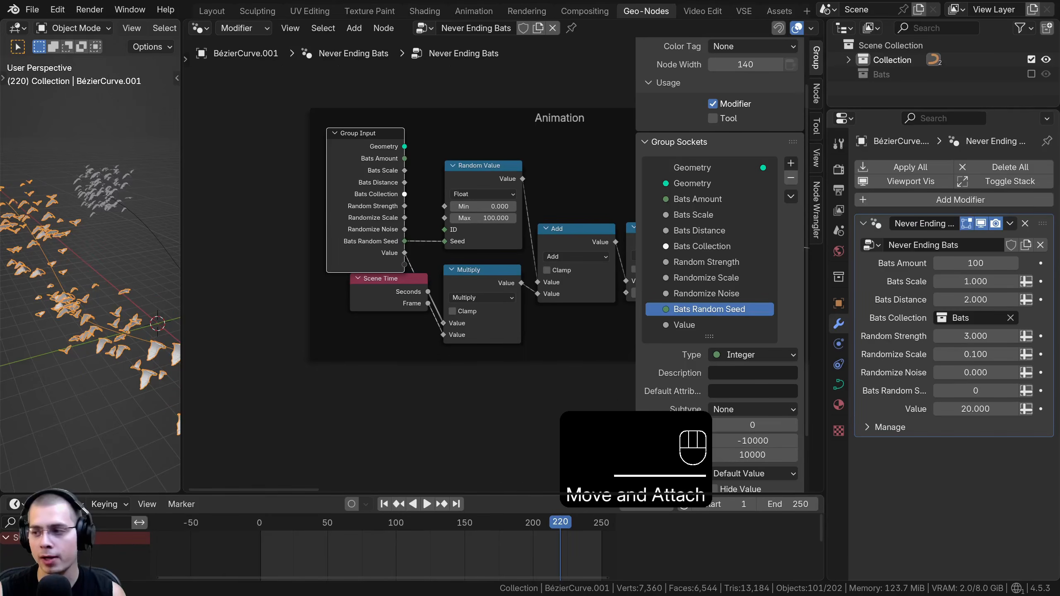
pyautogui.doubleClick(705, 326)
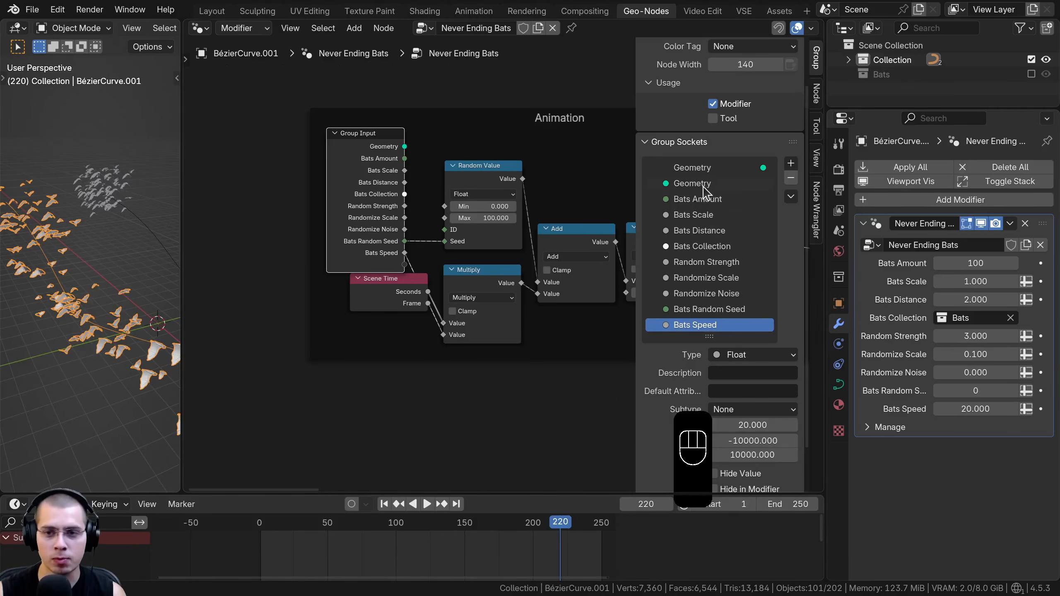
# Move the Bats Speed input directly below Bats Amount in the group sockets, leaving Bats Random Seed at the end
pyautogui.click(688, 323)
pyautogui.moveTo(687, 323); pyautogui.dragTo(700, 214)
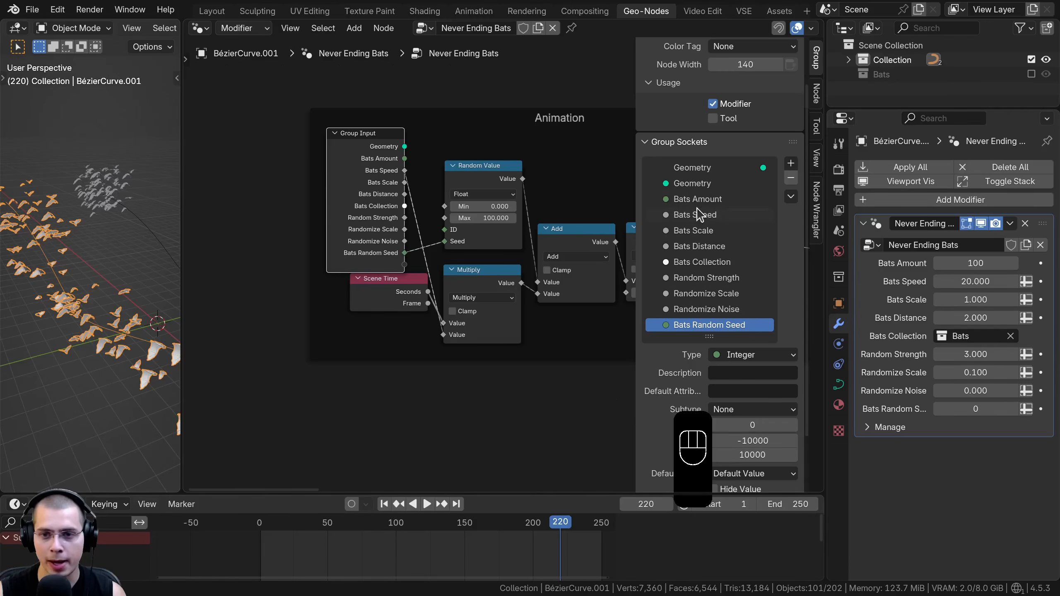
pyautogui.click(704, 214)
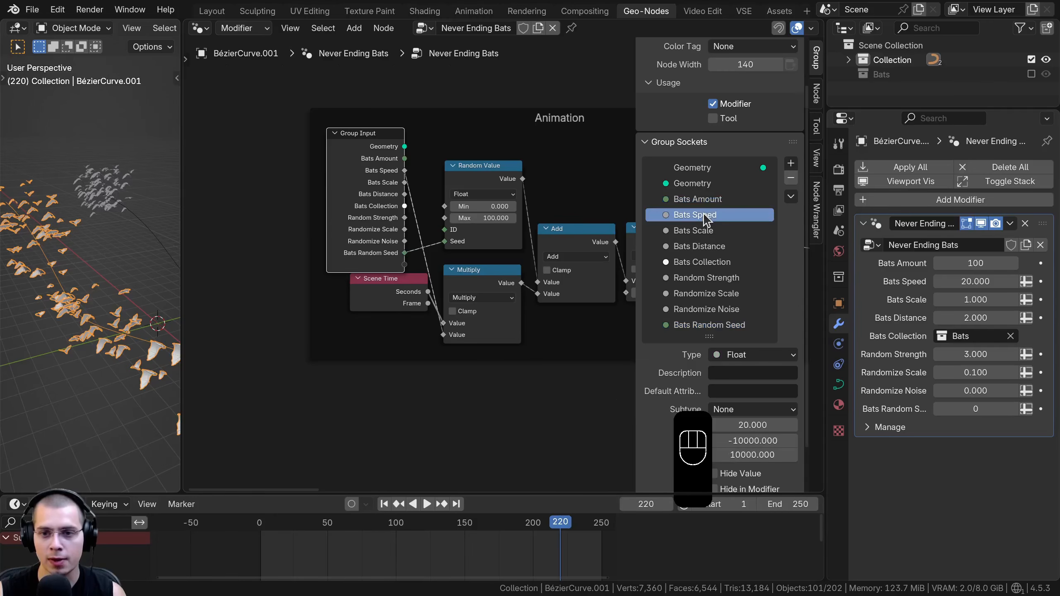
pyautogui.click(714, 273)
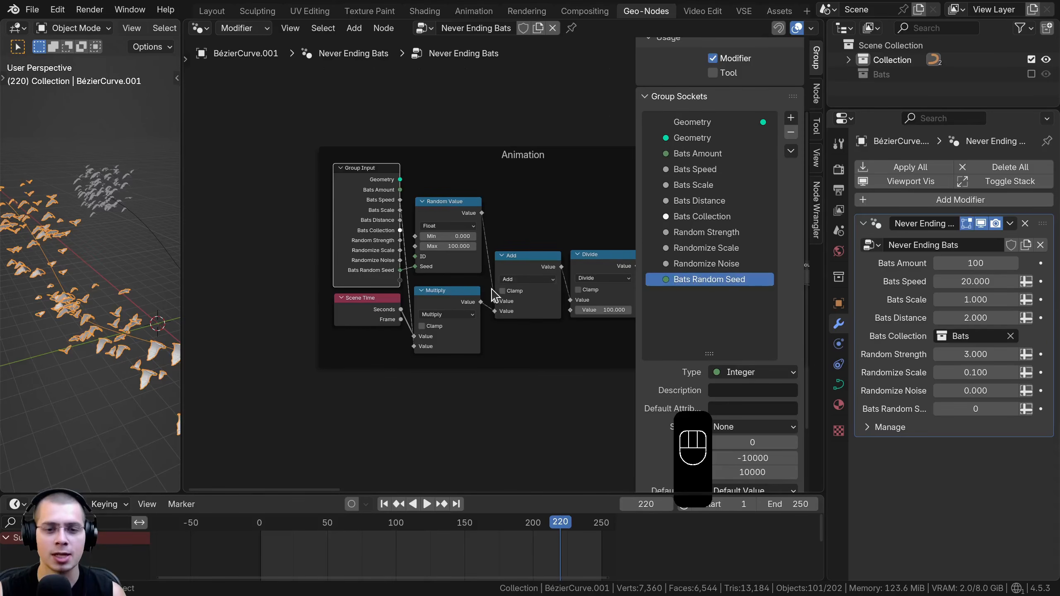
# Hide the unused sockets of the Animation frame's Group Input and place it just above the Scene Time node
pyautogui.scroll(-1, 489, 302)
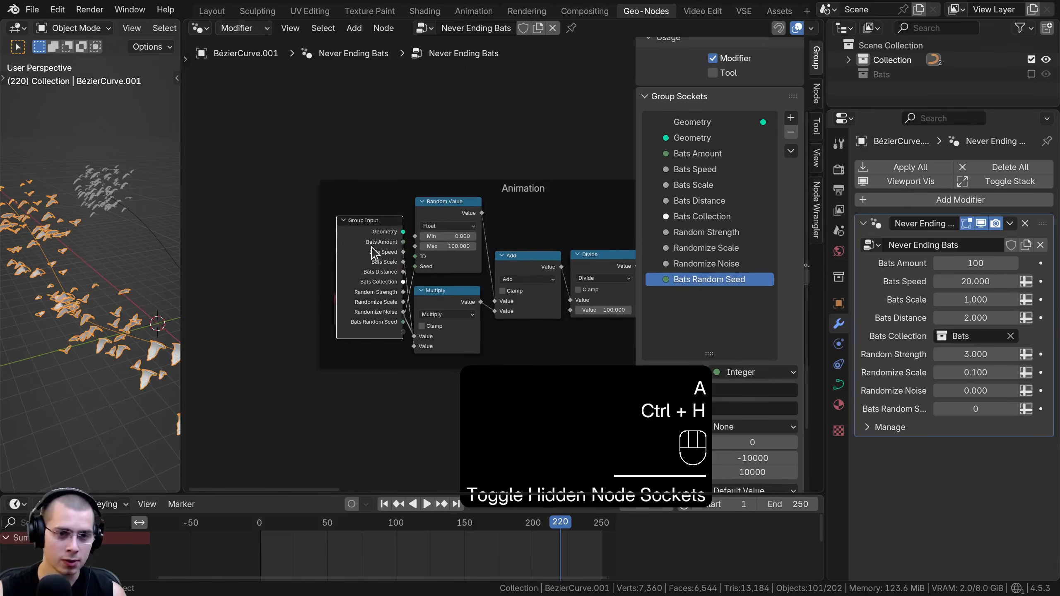
pyautogui.moveTo(372, 249); pyautogui.dragTo(377, 187)
pyautogui.scroll(2, 401, 194)
pyautogui.moveTo(402, 195); pyautogui.dragTo(414, 196, button='middle')
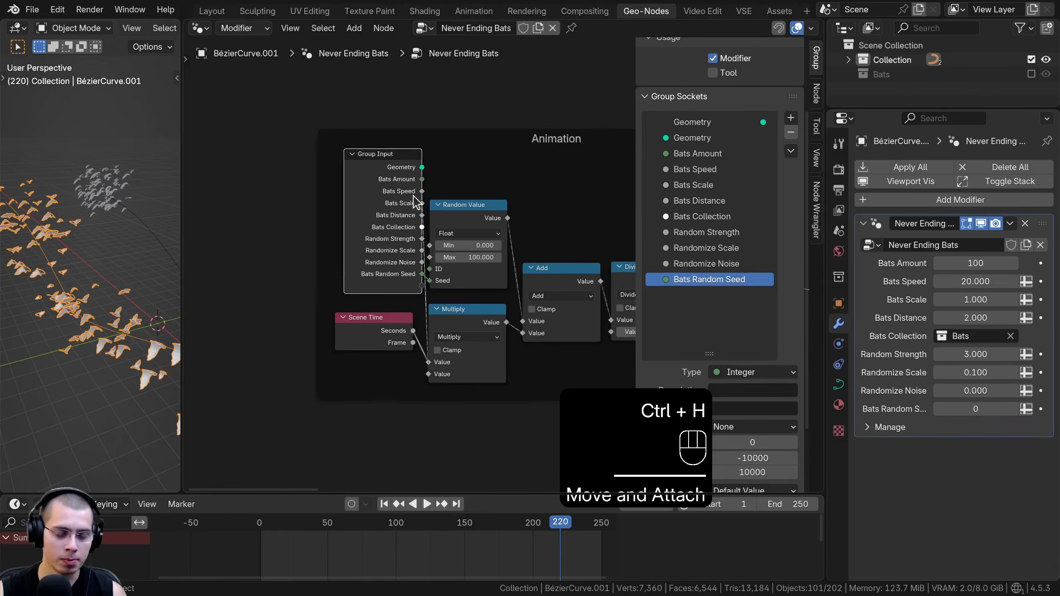
pyautogui.hotkey('ctrl', 'h')
pyautogui.moveTo(391, 176); pyautogui.dragTo(384, 256)
pyautogui.press('a')
pyautogui.moveTo(488, 190); pyautogui.dragTo(421, 215)
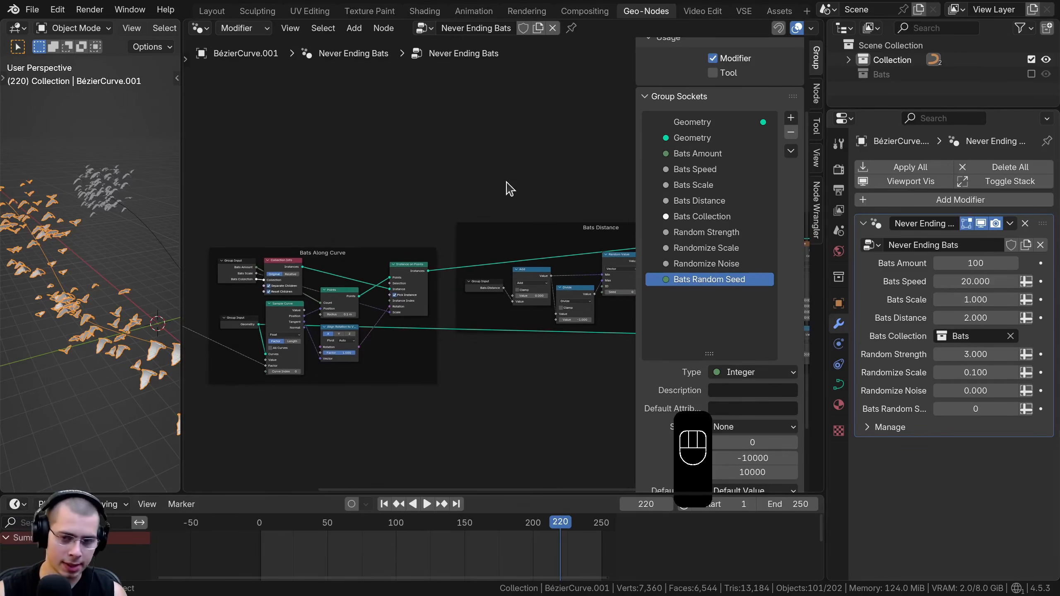
# Hide the node editor's sidebar, switch to the Layout workspace and save the file
pyautogui.press('n')
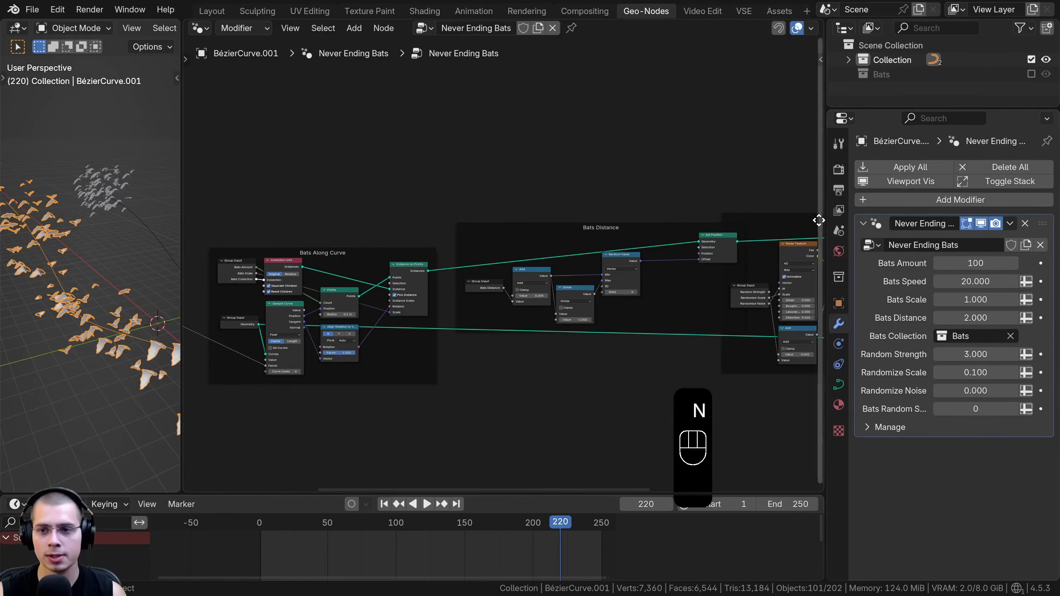
pyautogui.moveTo(825, 219); pyautogui.dragTo(840, 219)
pyautogui.click(210, 12)
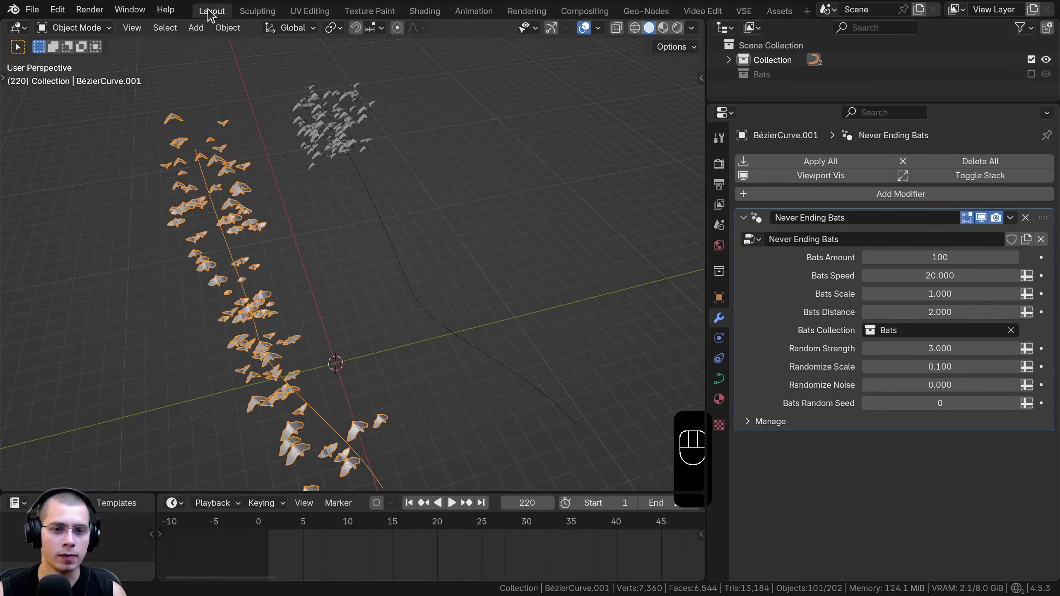
pyautogui.keyDown('shift'); pyautogui.moveTo(271, 219); pyautogui.dragTo(371, 135, button='middle'); pyautogui.keyUp('shift')
pyautogui.hotkey('ctrl', 's')
pyautogui.keyDown('shift'); pyautogui.moveTo(320, 216); pyautogui.dragTo(338, 228, button='middle'); pyautogui.keyUp('shift')
pyautogui.hotkey('ctrl', 's')
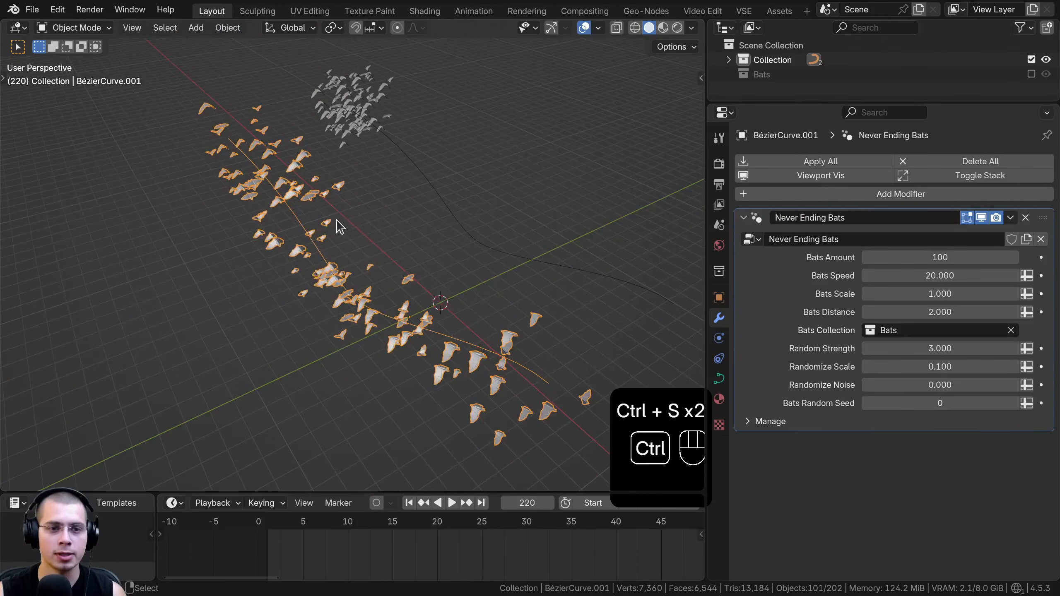
# Play the animation and test the Bats Amount, Bats Speed, Bats Scale and Bats Distance settings, cancelling each trial change
pyautogui.press('space')
pyautogui.moveTo(877, 257); pyautogui.dragTo(998, 258)
pyautogui.rightClick(892, 256)
pyautogui.moveTo(892, 276); pyautogui.dragTo(1011, 294)
pyautogui.rightClick(918, 276)
pyautogui.rightClick(1011, 294)
pyautogui.moveTo(939, 312); pyautogui.dragTo(1017, 312)
pyautogui.rightClick(1017, 312)
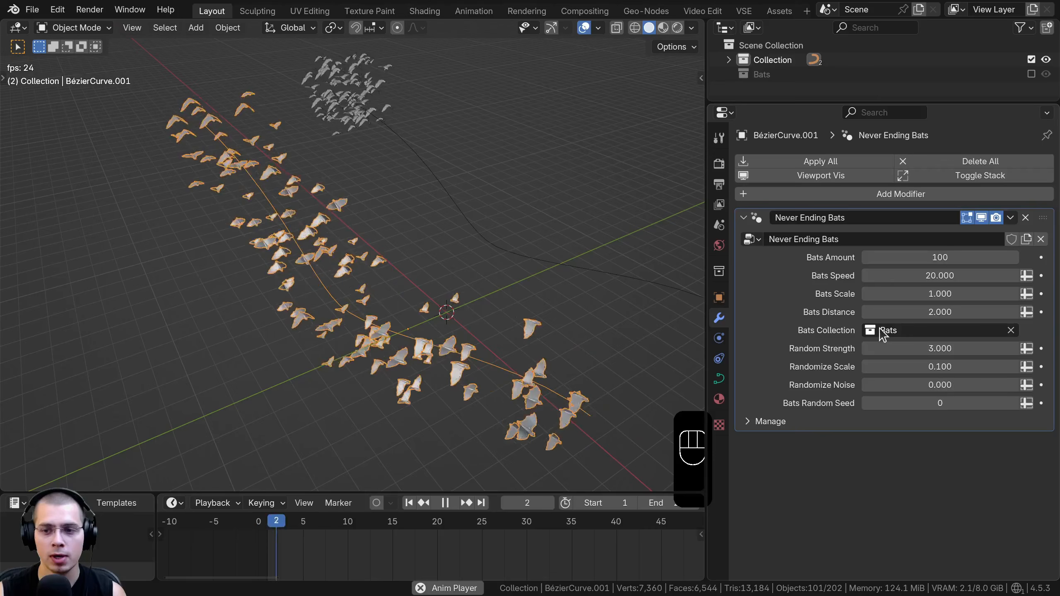
# Test the Random Strength, Randomize Scale and Randomize Noise settings on the playing bats, cancelling each trial change
pyautogui.moveTo(263, 247); pyautogui.dragTo(514, 266, button='middle')
pyautogui.scroll(2, 253, 227)
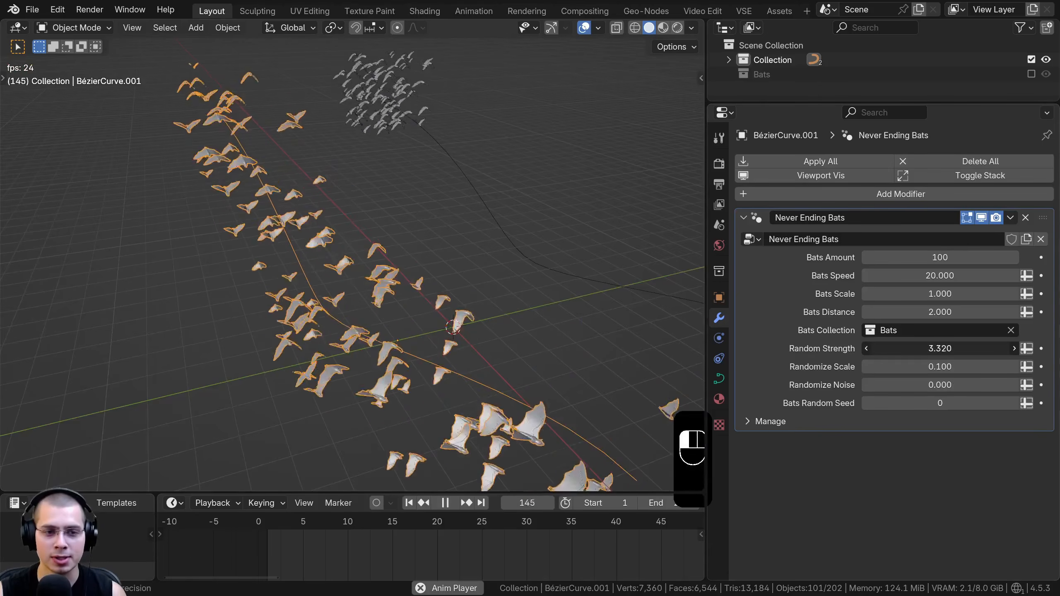
pyautogui.moveTo(917, 348); pyautogui.dragTo(948, 385)
pyautogui.rightClick(931, 348)
pyautogui.rightClick(946, 367)
pyautogui.rightClick(948, 385)
pyautogui.scroll(-4, 381, 327)
# Test different Bats Random Seed values on the playing bats from several angles and cancel the change
pyautogui.moveTo(381, 326); pyautogui.dragTo(386, 307, button='middle')
pyautogui.moveTo(874, 403)
pyautogui.mouseDown()
pyautogui.moveTo(835, 403)
pyautogui.moveTo(864, 403)
pyautogui.mouseUp()
pyautogui.rightClick(863, 403)
pyautogui.scroll(3, 294, 243)
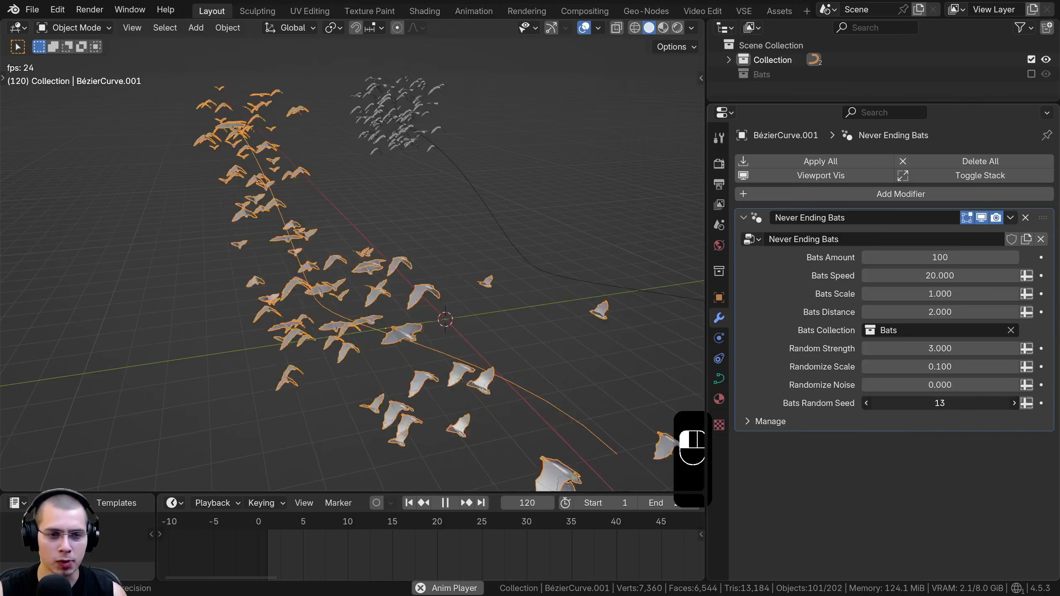
pyautogui.scroll(-2, 290, 205)
pyautogui.scroll(3, 319, 215)
pyautogui.moveTo(292, 205); pyautogui.dragTo(323, 201, button='middle')
pyautogui.scroll(-1, 334, 209)
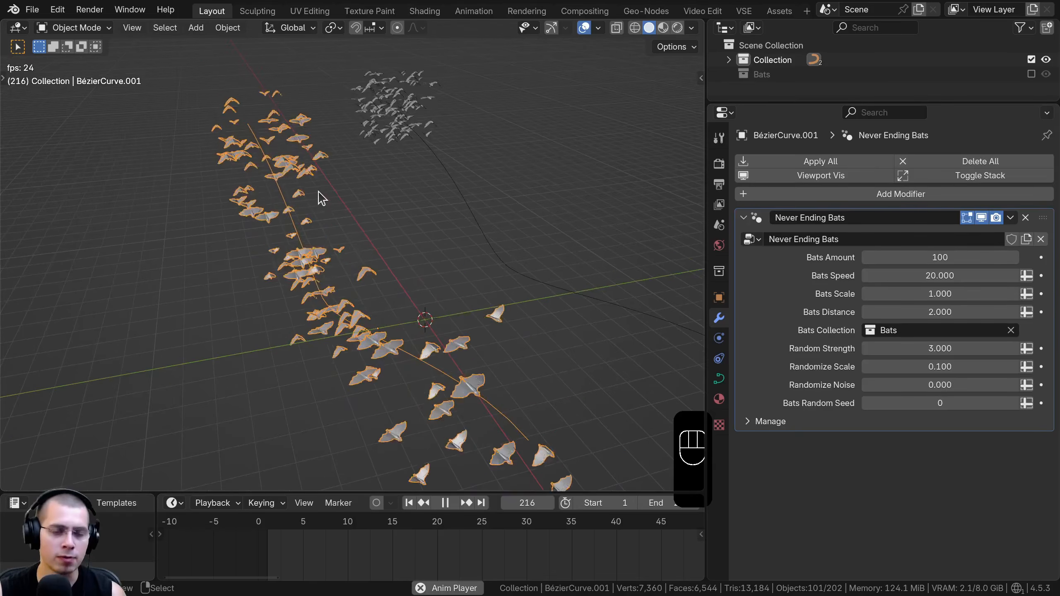
# Deselect everything, enlarge the viewport and save the bats file
pyautogui.hotkey('alt', 'a')
pyautogui.moveTo(349, 297); pyautogui.dragTo(529, 277, button='middle')
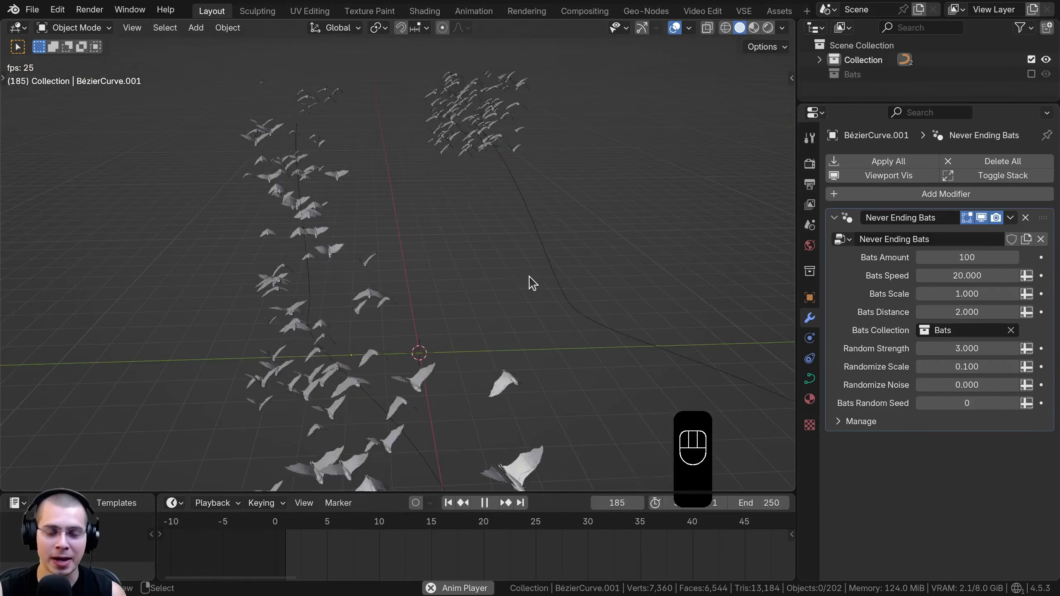
pyautogui.hotkey('ctrl', 's')
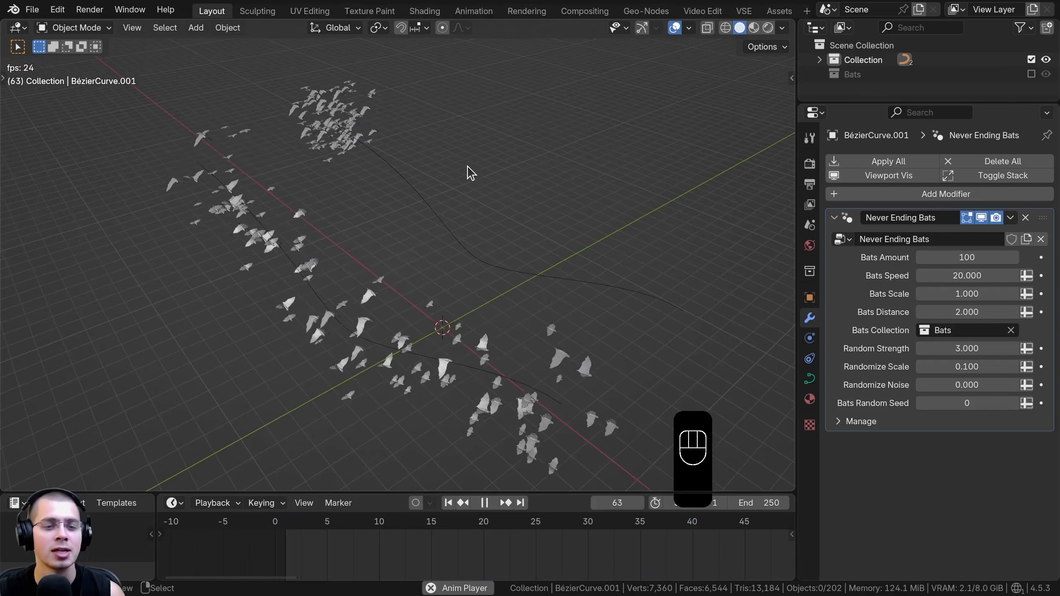
pyautogui.hotkey('ctrl', 's')
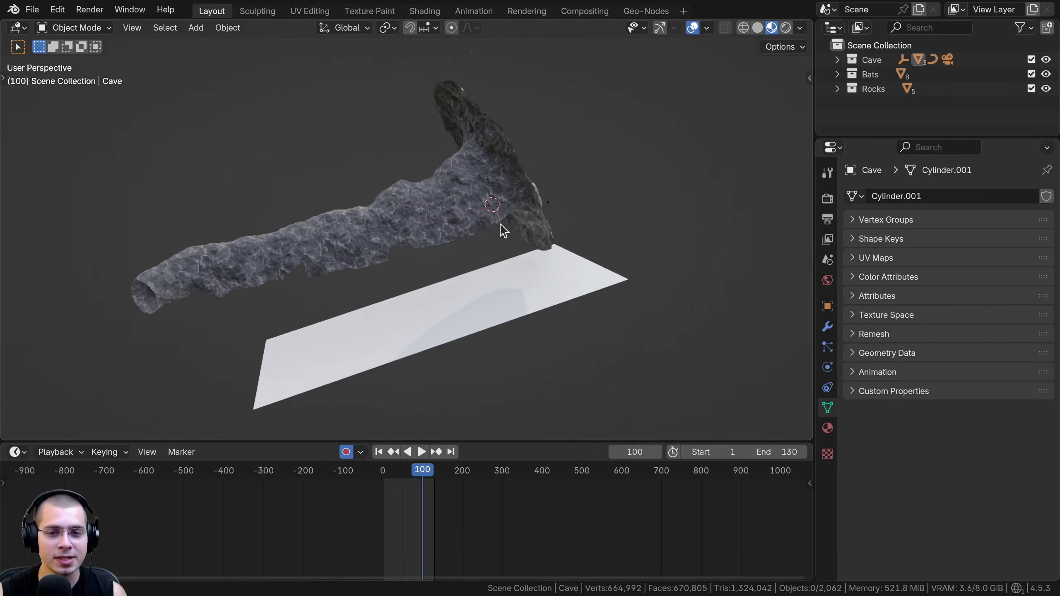
# Examine the cave's mesh in Edit Mode, then return to Object Mode and deselect everything
pyautogui.press('a')
pyautogui.scroll(5, 384, 248)
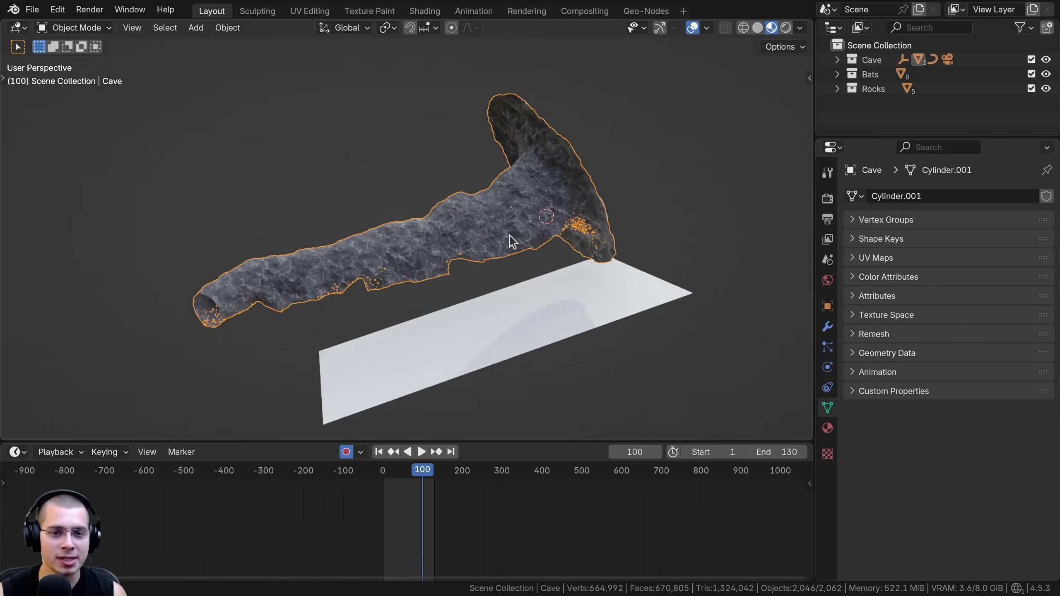
pyautogui.keyDown('shift'); pyautogui.moveTo(347, 248); pyautogui.dragTo(406, 210, button='middle'); pyautogui.keyUp('shift')
pyautogui.press('Tab')
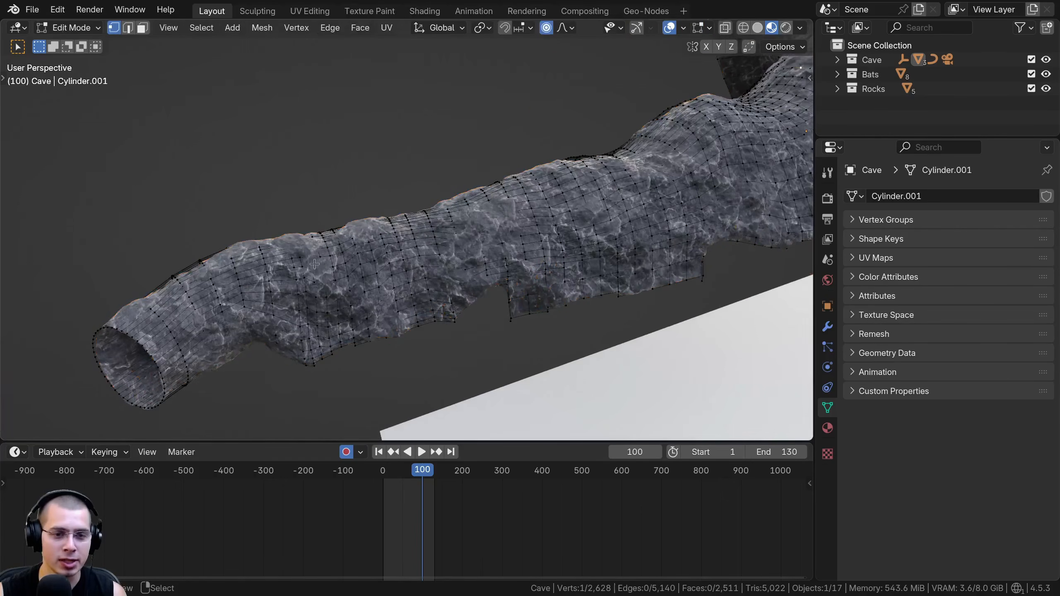
pyautogui.keyDown('shift'); pyautogui.moveTo(371, 258); pyautogui.dragTo(264, 246, button='middle'); pyautogui.keyUp('shift')
pyautogui.scroll(4, 264, 210)
pyautogui.press('a')
pyautogui.scroll(-3, 416, 168)
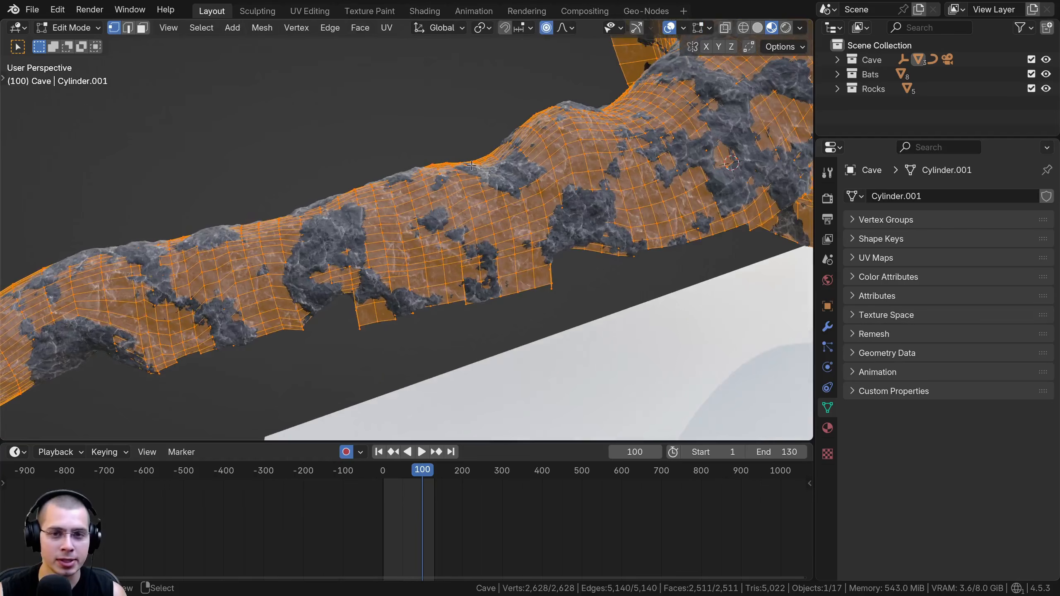
pyautogui.scroll(3, 561, 137)
pyautogui.press('Tab')
pyautogui.moveTo(474, 194); pyautogui.dragTo(360, 198, button='middle')
pyautogui.hotkey('alt', 'a')
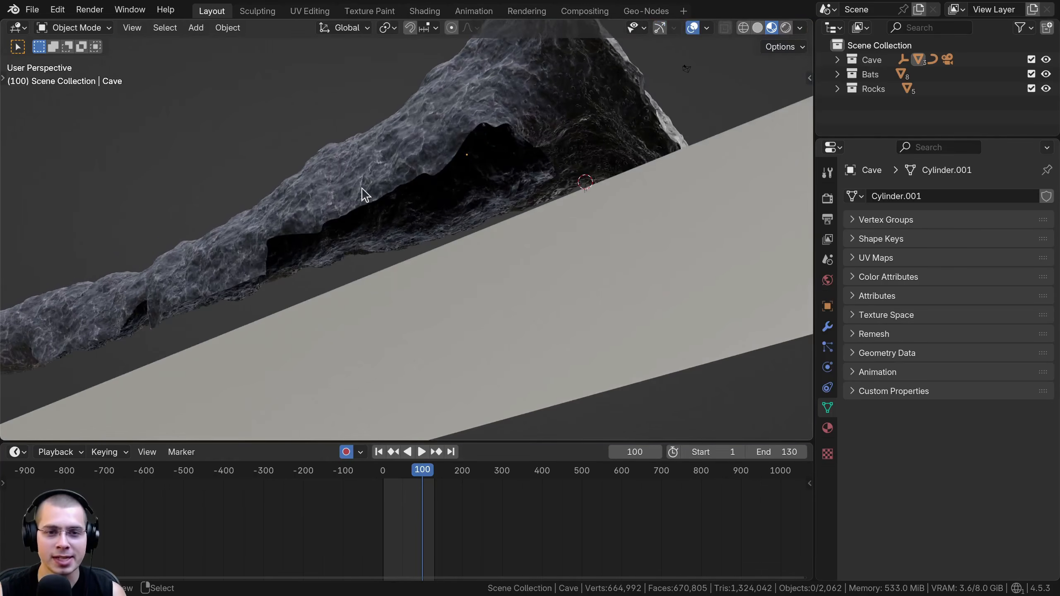
# Examine the cave's underside, the floor plane and the inside of the tunnel opening
pyautogui.moveTo(430, 179); pyautogui.dragTo(455, 227, button='middle')
pyautogui.scroll(-2, 455, 227)
pyautogui.rightClick(542, 158)
pyautogui.scroll(4, 541, 157)
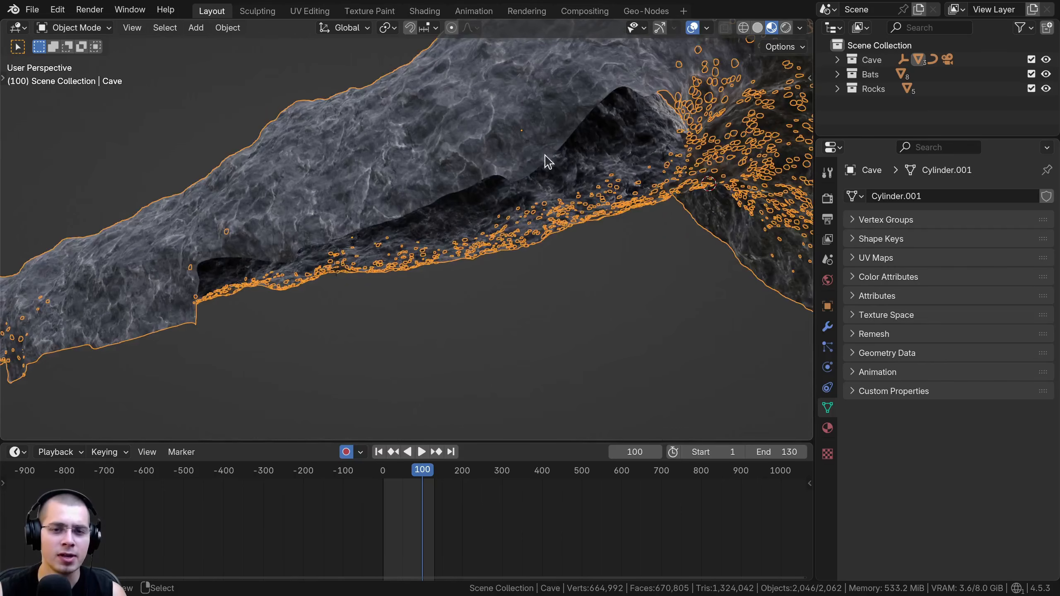
pyautogui.scroll(-5, 492, 175)
pyautogui.moveTo(440, 363); pyautogui.dragTo(350, 250, button='middle')
pyautogui.click(274, 265)
pyautogui.moveTo(379, 193); pyautogui.dragTo(330, 183, button='middle')
pyautogui.keyDown('shift'); pyautogui.moveTo(333, 183); pyautogui.dragTo(249, 247, button='middle'); pyautogui.keyUp('shift')
pyautogui.scroll(4, 356, 233)
pyautogui.moveTo(355, 199); pyautogui.dragTo(308, 222, button='middle')
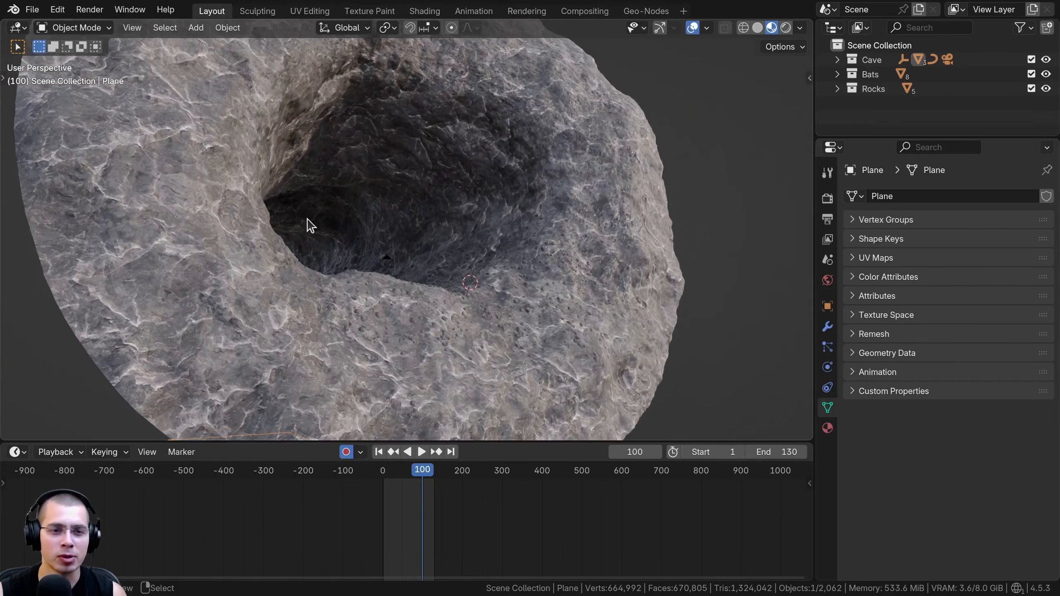
pyautogui.scroll(2, 364, 192)
pyautogui.scroll(-3, 356, 167)
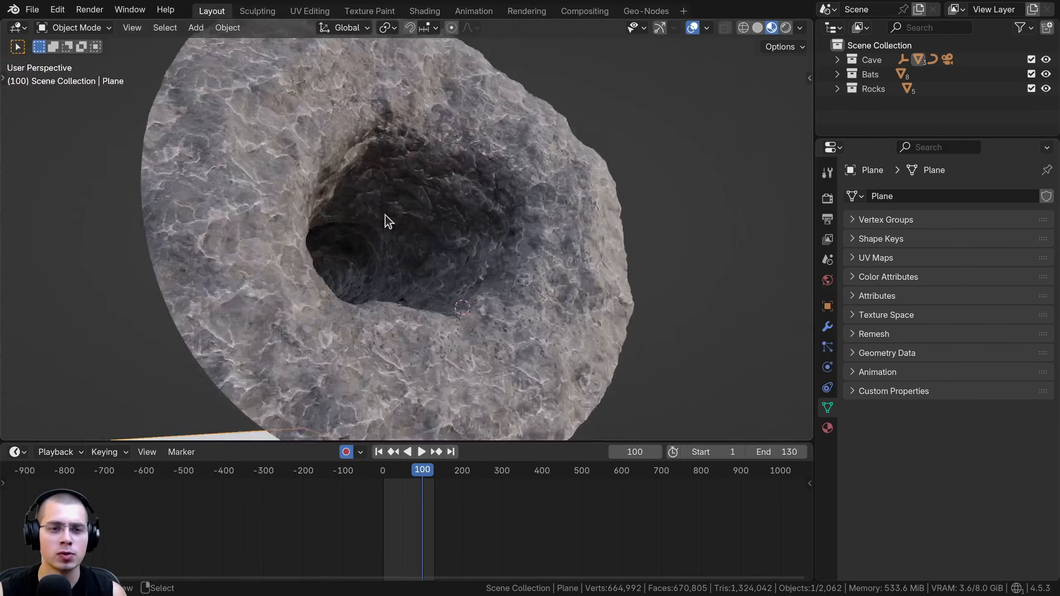
pyautogui.moveTo(376, 218); pyautogui.dragTo(438, 213, button='middle')
pyautogui.keyDown('shift'); pyautogui.moveTo(432, 215); pyautogui.dragTo(425, 229, button='middle'); pyautogui.keyUp('shift')
# Select the cave, switch the viewport to solid shading and show its modifier stack in a widened properties area
pyautogui.click(468, 244)
pyautogui.moveTo(555, 257); pyautogui.dragTo(608, 264, button='middle')
pyautogui.moveTo(491, 210); pyautogui.dragTo(444, 217, button='middle')
pyautogui.press('z')
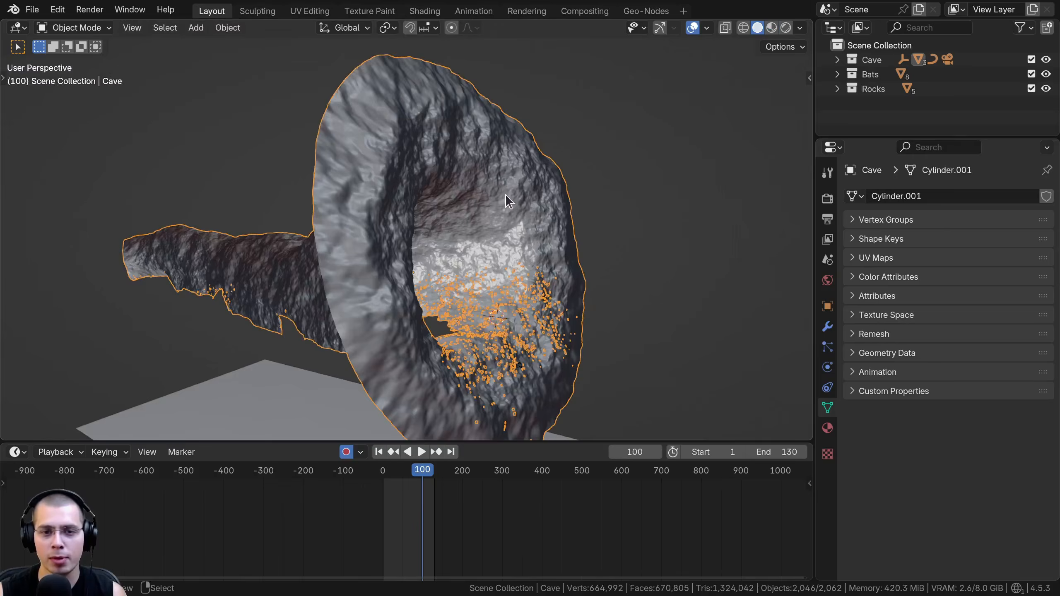
pyautogui.scroll(3, 501, 184)
pyautogui.click(828, 327)
pyautogui.moveTo(815, 330); pyautogui.dragTo(721, 330)
pyautogui.scroll(-2, 803, 244)
# Toggle the viewport display of the cave's Subdivision and Displace modifiers to compare their effect, leaving both enabled
pyautogui.click(982, 222)
pyautogui.click(981, 222)
pyautogui.click(978, 221)
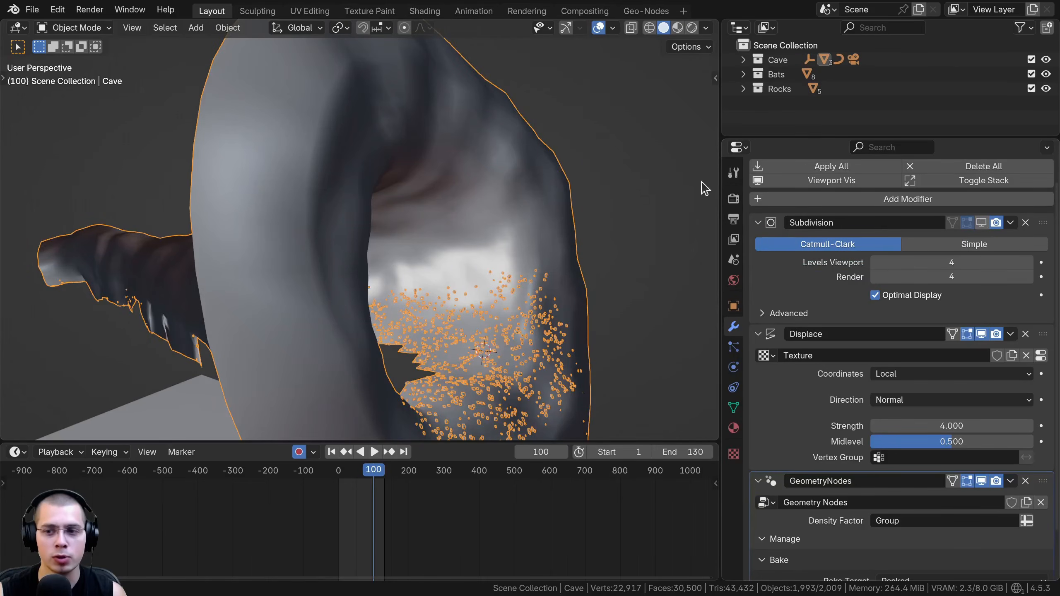
pyautogui.click(981, 222)
pyautogui.scroll(-3, 968, 299)
pyautogui.click(982, 284)
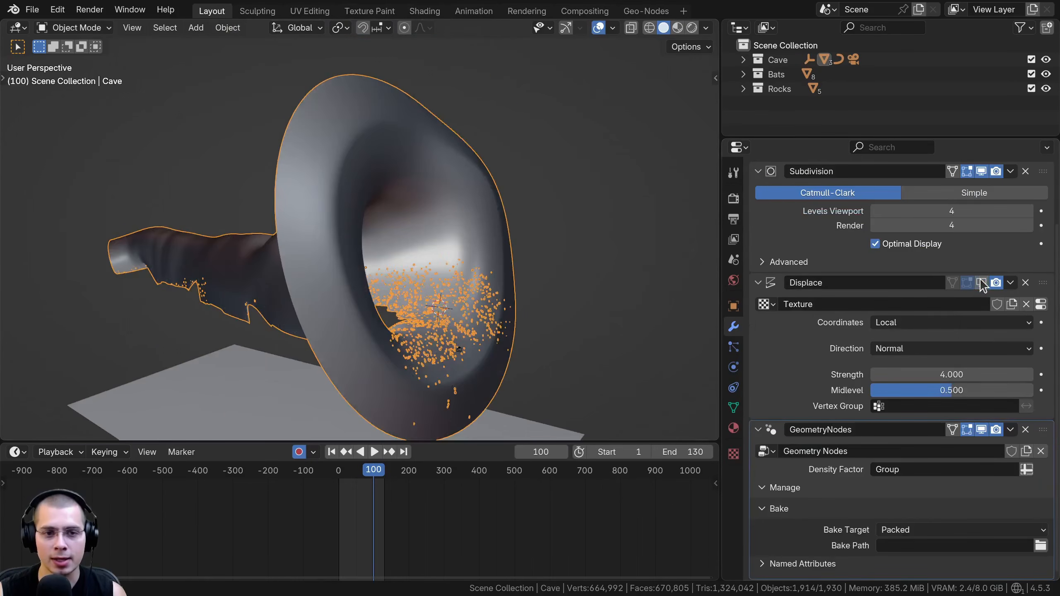
pyautogui.click(981, 284)
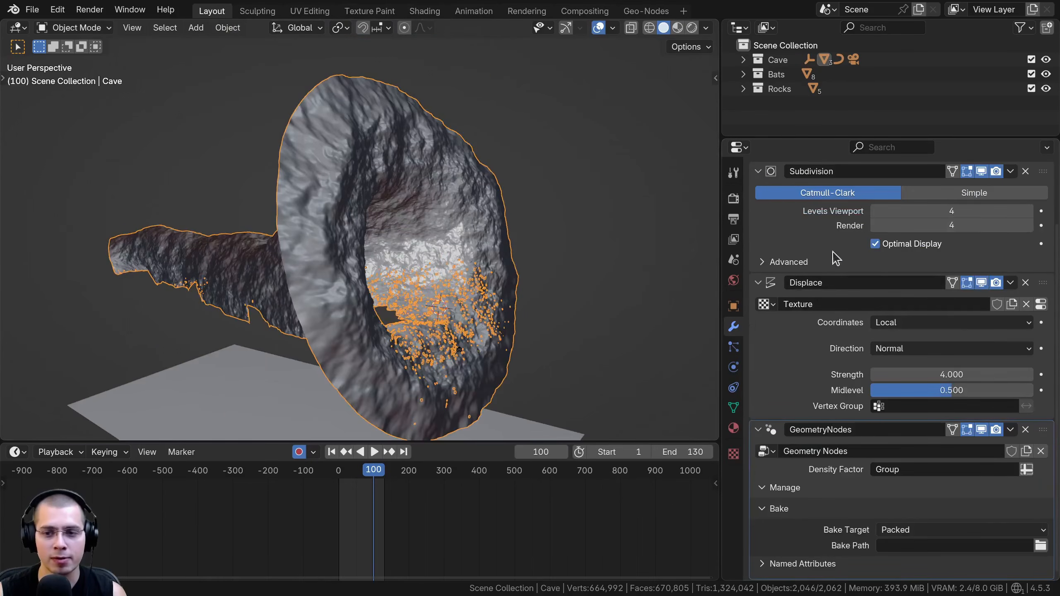
# Review the Clouds texture settings used by the cave's Displace modifier and return to the modifier stack
pyautogui.click(1042, 305)
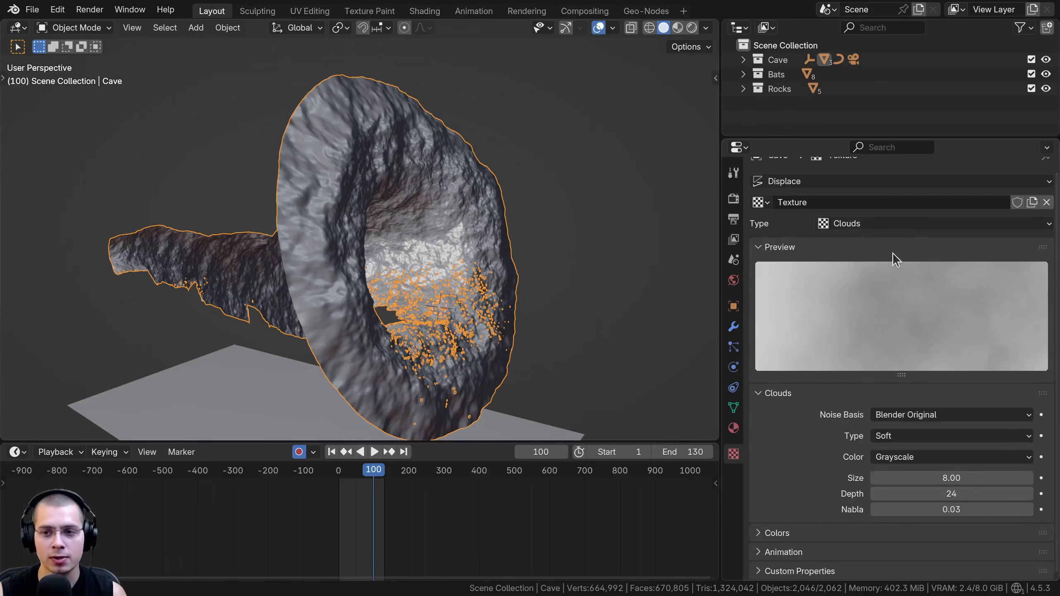
pyautogui.click(853, 228)
pyautogui.click(734, 327)
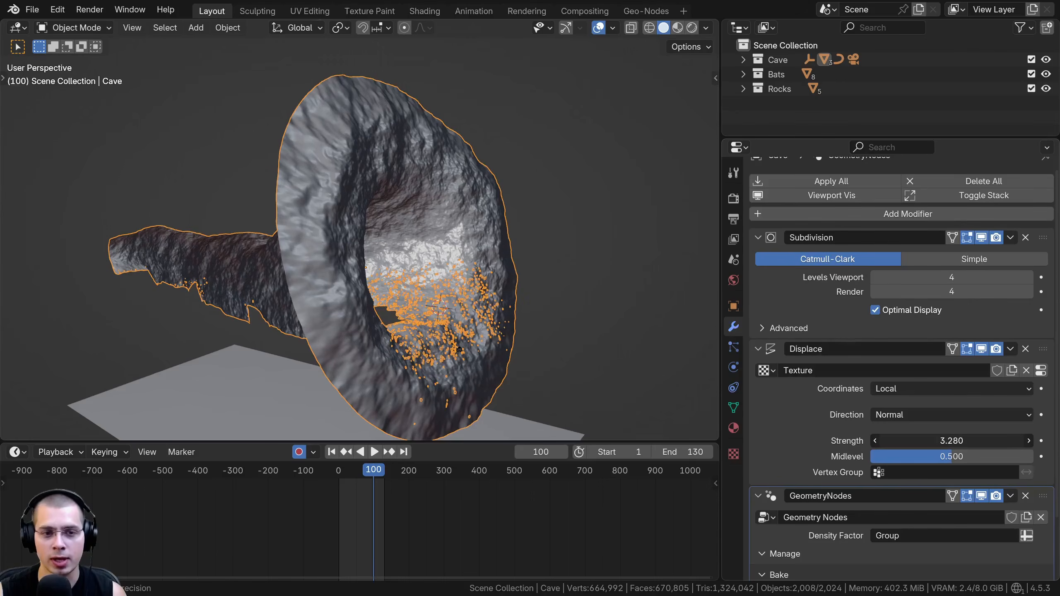
# Try other Displace strength values on the cave, cancel the change and inspect the rock surface
pyautogui.moveTo(945, 441); pyautogui.dragTo(998, 442)
pyautogui.moveTo(380, 287); pyautogui.dragTo(388, 268, button='middle')
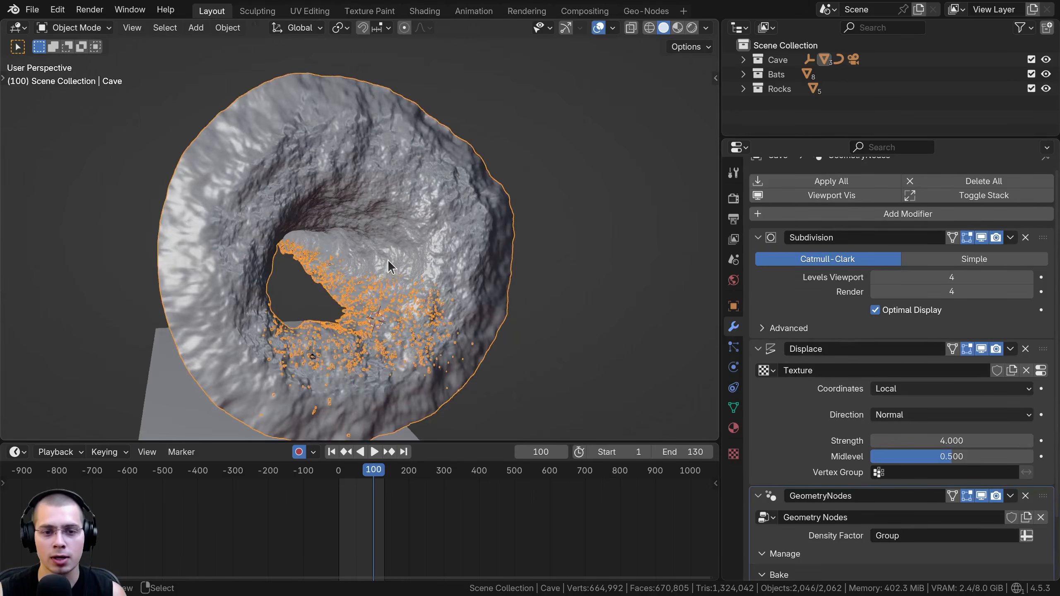
pyautogui.scroll(3, 387, 251)
pyautogui.scroll(-4, 584, 104)
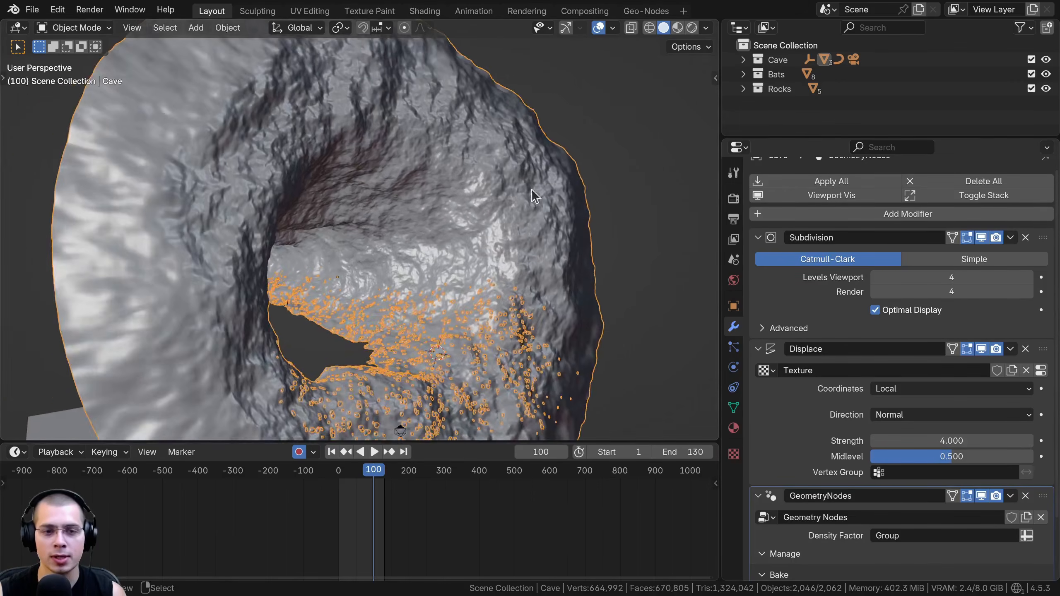
# Switch to the Shading workspace and examine the image texture nodes of the cave's Rock material
pyautogui.click(424, 11)
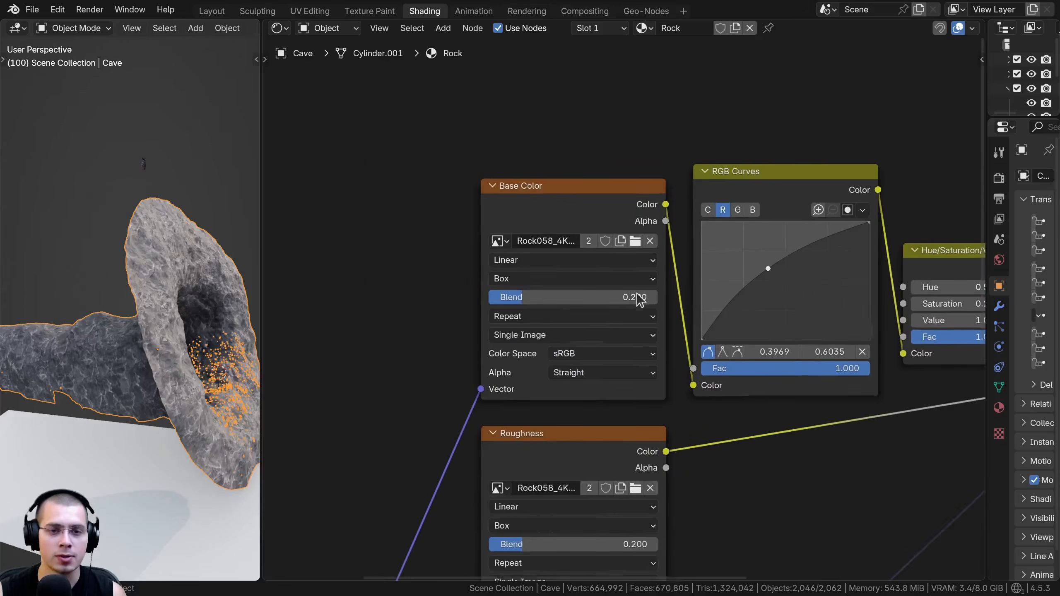
pyautogui.scroll(2, 480, 232)
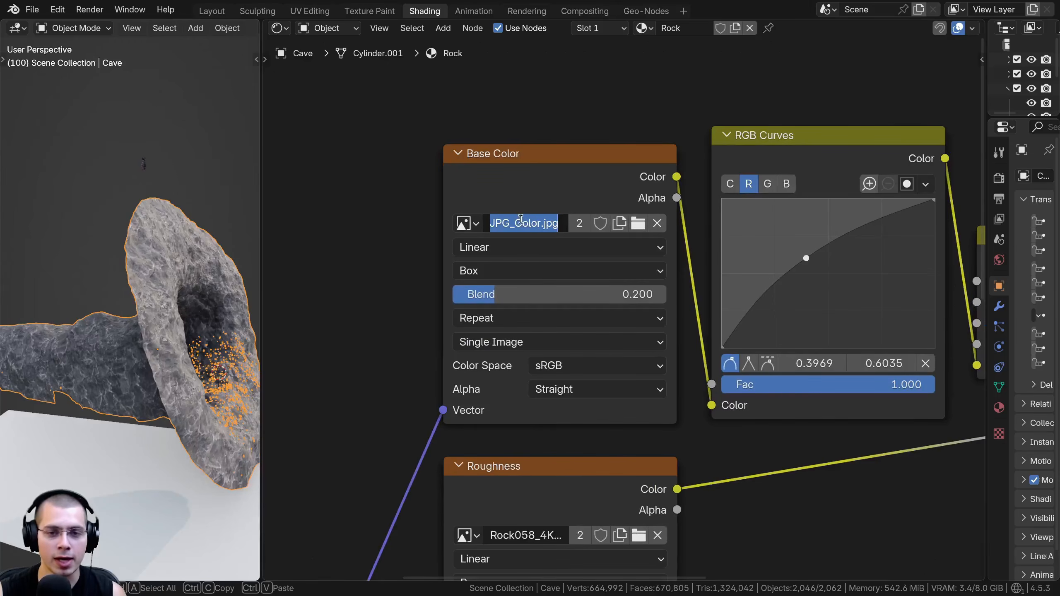
pyautogui.click(441, 206)
pyautogui.scroll(-7, 480, 208)
pyautogui.moveTo(585, 537); pyautogui.dragTo(611, 443, button='middle')
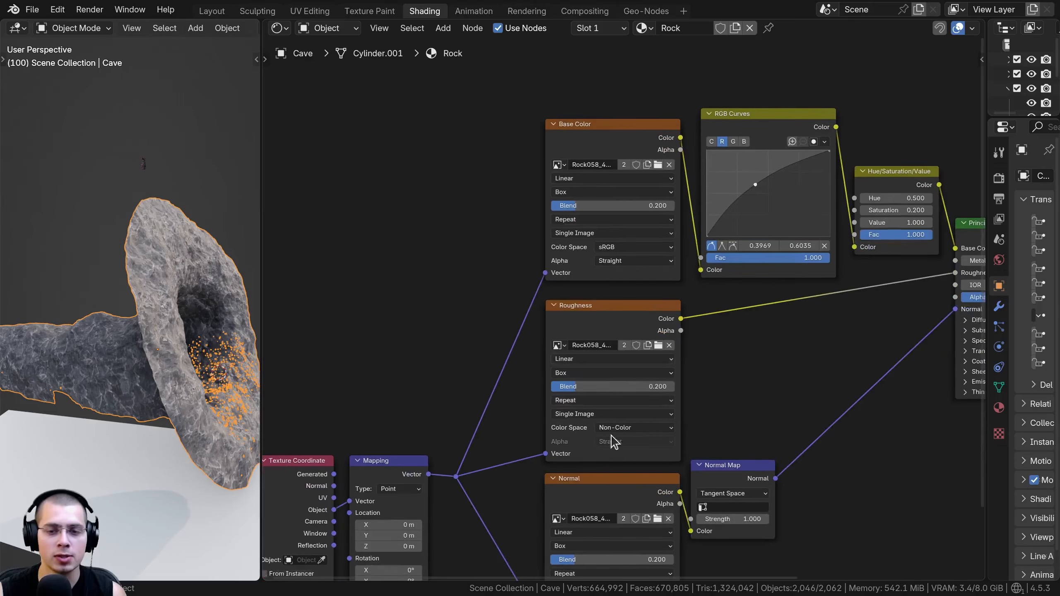
pyautogui.scroll(-1, 449, 295)
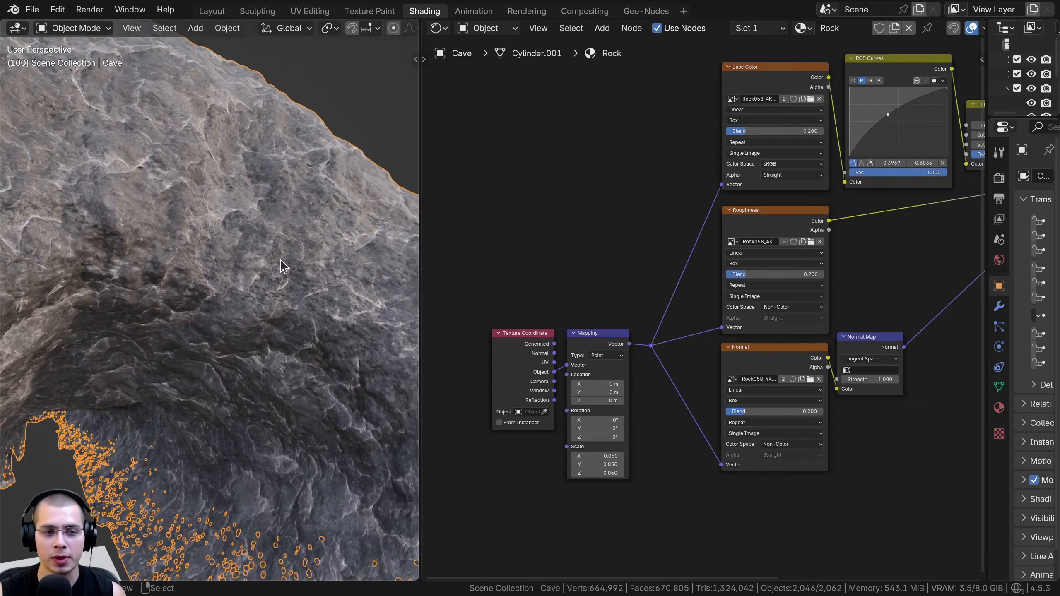
# Examine the Rock material's Texture Coordinate and Mapping nodes and their link to the image textures
pyautogui.moveTo(474, 351); pyautogui.dragTo(483, 319, button='middle')
pyautogui.moveTo(495, 209); pyautogui.dragTo(708, 395)
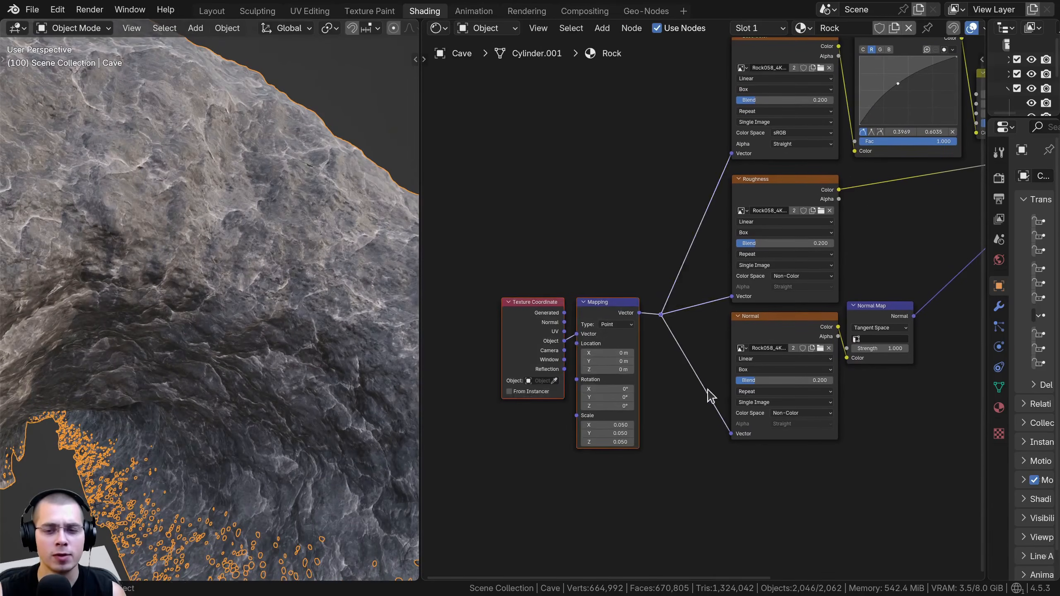
pyautogui.press('g')
pyautogui.click(711, 334)
pyautogui.click(711, 334)
pyautogui.scroll(5, 565, 231)
pyautogui.moveTo(538, 299); pyautogui.dragTo(547, 299)
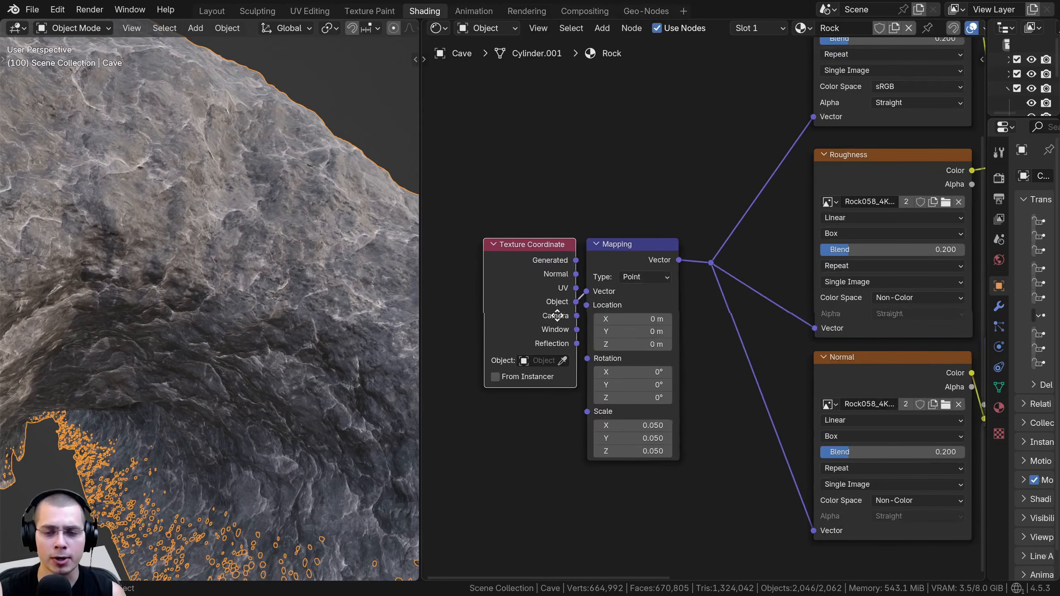
pyautogui.moveTo(551, 317); pyautogui.dragTo(537, 304, button='middle')
pyautogui.scroll(4, 547, 304)
pyautogui.moveTo(507, 248); pyautogui.dragTo(503, 245)
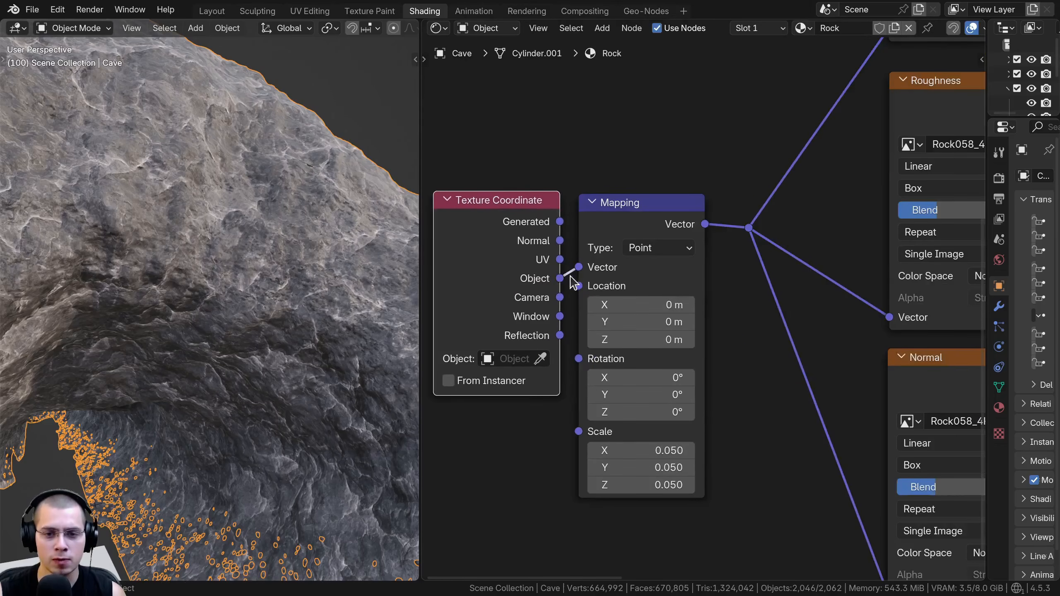
pyautogui.click(609, 229)
pyautogui.scroll(-4, 601, 230)
pyautogui.moveTo(560, 226); pyautogui.dragTo(550, 260, button='middle')
# Check the Base Color image's projection options, keeping Box, and inspect the blended texture on the cave
pyautogui.moveTo(789, 208); pyautogui.dragTo(593, 292, button='middle')
pyautogui.scroll(-2, 626, 267)
pyautogui.scroll(2, 611, 181)
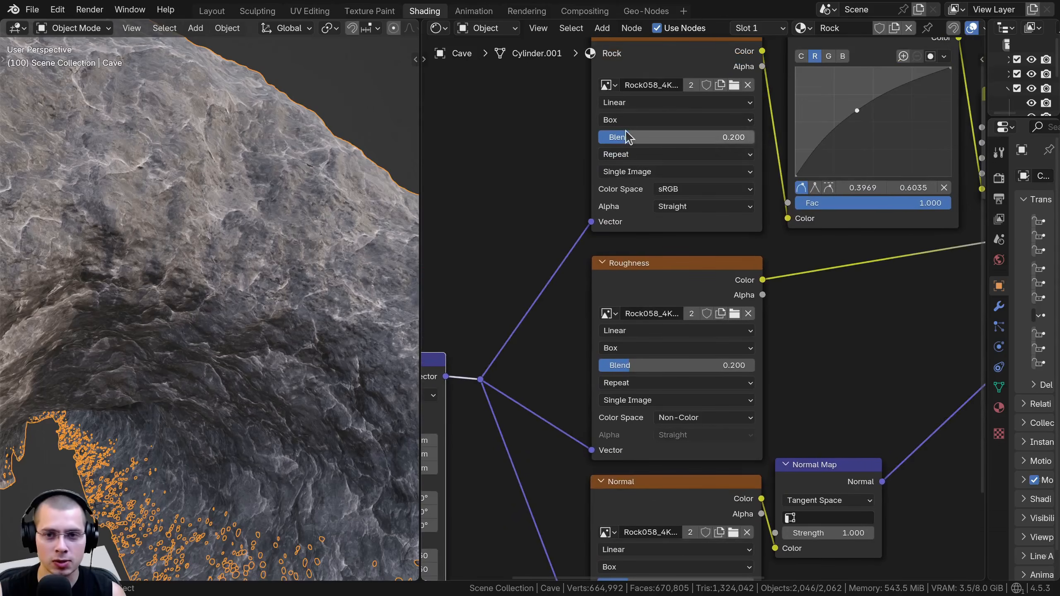
pyautogui.click(627, 120)
pyautogui.click(623, 169)
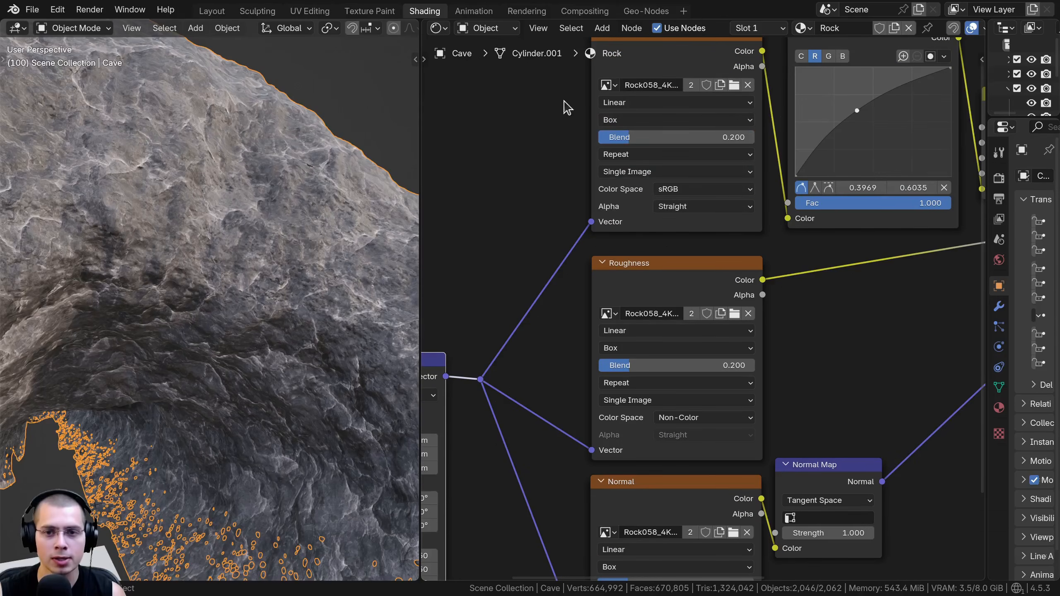
pyautogui.moveTo(236, 246); pyautogui.dragTo(236, 220, button='middle')
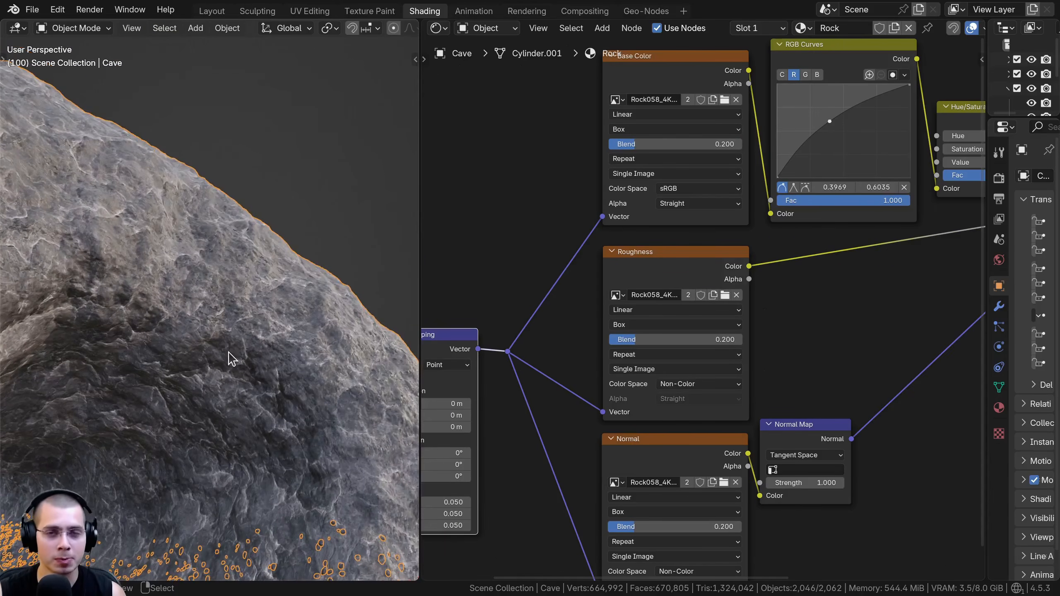
pyautogui.moveTo(232, 358); pyautogui.dragTo(222, 352, button='middle')
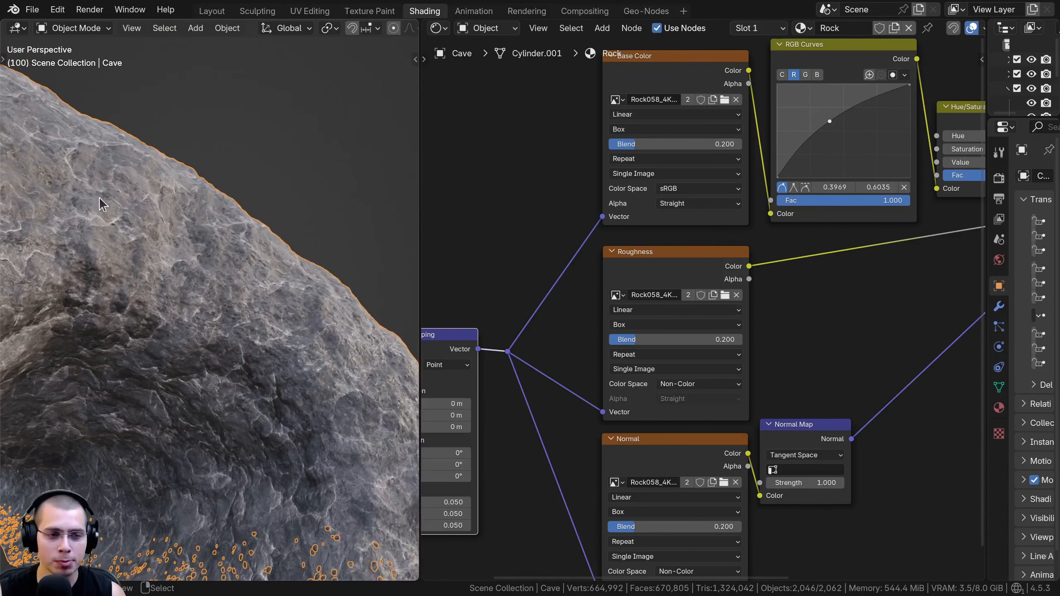
pyautogui.scroll(-3, 252, 276)
pyautogui.moveTo(253, 277); pyautogui.dragTo(234, 306, button='middle')
pyautogui.scroll(3, 244, 305)
pyautogui.scroll(-2, 560, 287)
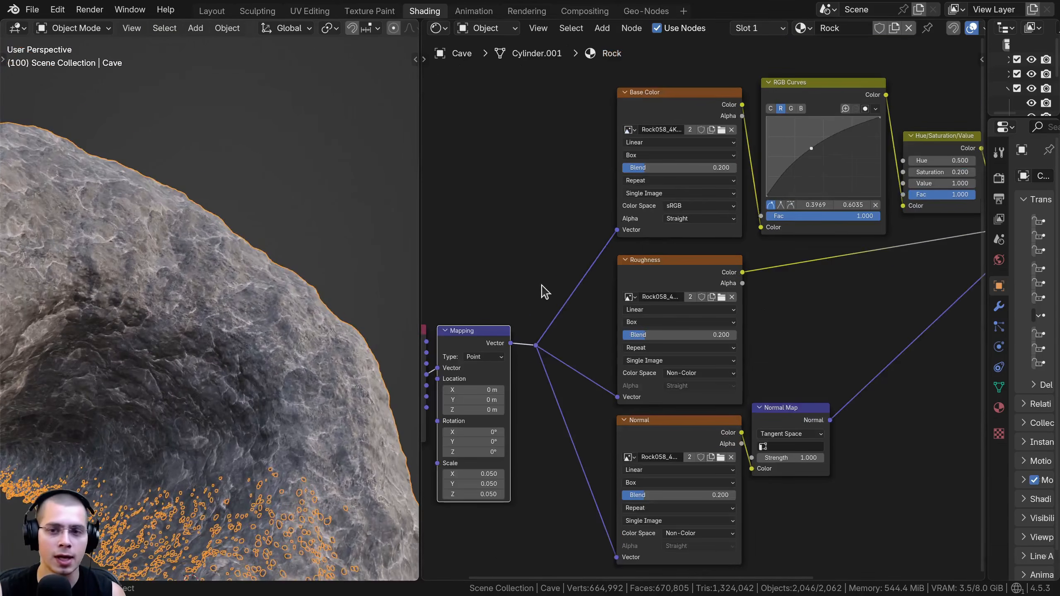
# Examine the RGB Curves, Hue/Saturation/Value and Principled BSDF nodes and compare them with the cave's rock surface
pyautogui.scroll(-1, 674, 225)
pyautogui.moveTo(673, 227); pyautogui.dragTo(623, 247, button='middle')
pyautogui.scroll(4, 603, 272)
pyautogui.moveTo(313, 234); pyautogui.dragTo(285, 272, button='middle')
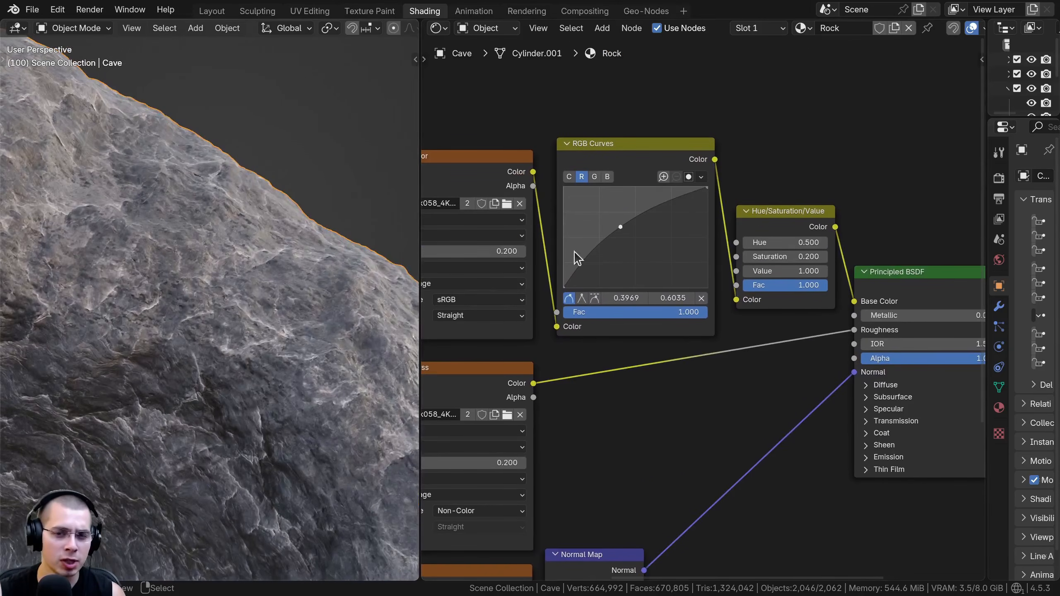
pyautogui.moveTo(530, 263); pyautogui.dragTo(491, 272, button='middle')
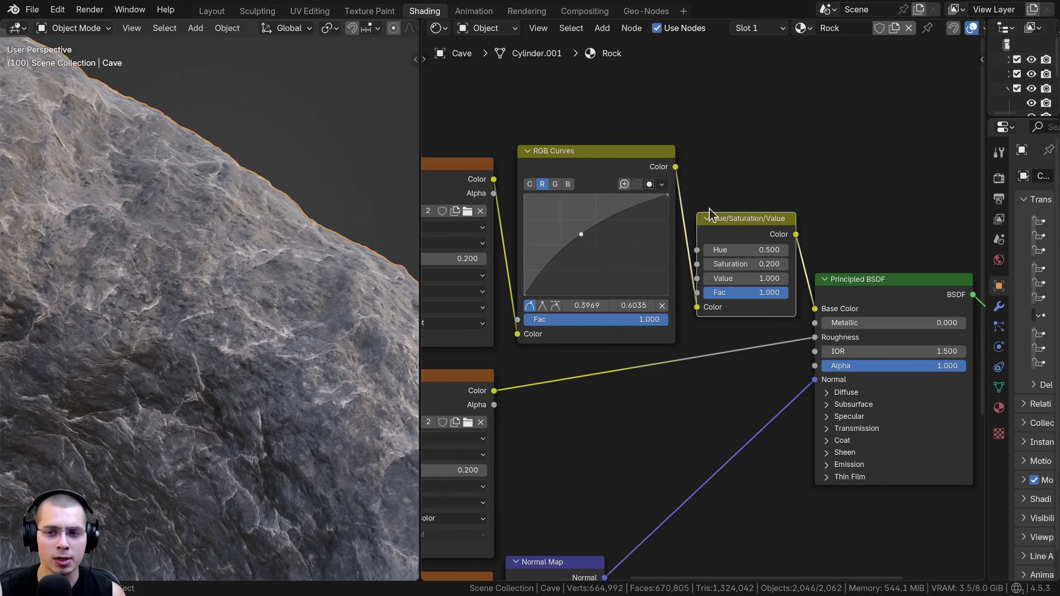
pyautogui.moveTo(313, 324); pyautogui.dragTo(148, 225, button='middle')
pyautogui.moveTo(197, 384); pyautogui.dragTo(183, 405, button='middle')
pyautogui.scroll(-4, 738, 355)
pyautogui.moveTo(736, 361); pyautogui.dragTo(716, 289, button='middle')
pyautogui.moveTo(203, 370); pyautogui.dragTo(223, 338, button='middle')
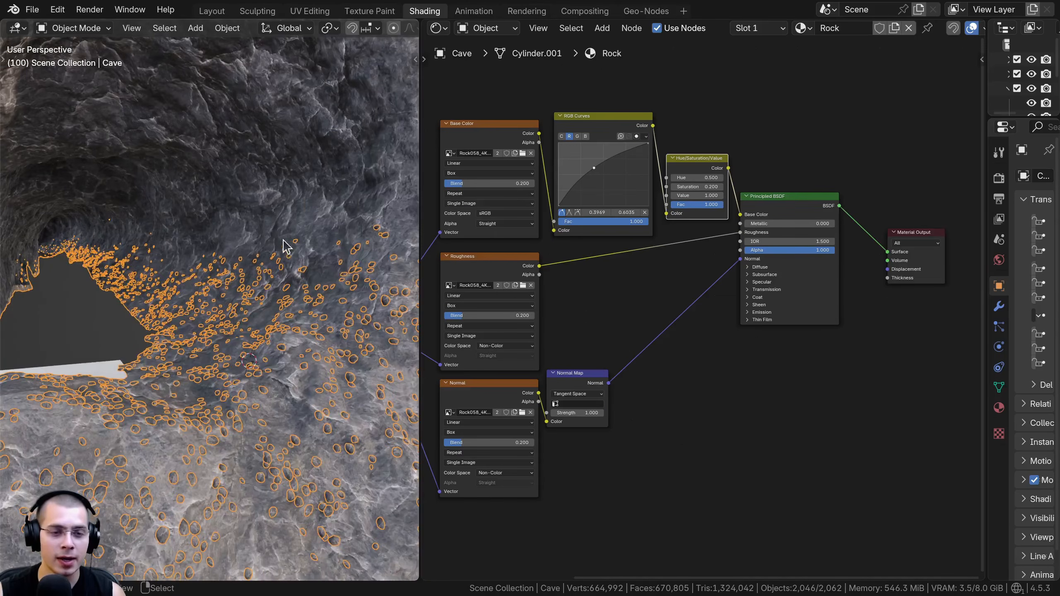
# Switch to the Geo-Nodes workspace and examine the Collection Info node that feeds the Rocks collection into the cave's geometry nodes
pyautogui.keyDown('shift'); pyautogui.moveTo(327, 357); pyautogui.dragTo(318, 347, button='middle'); pyautogui.keyUp('shift')
pyautogui.hotkey('alt', 'a')
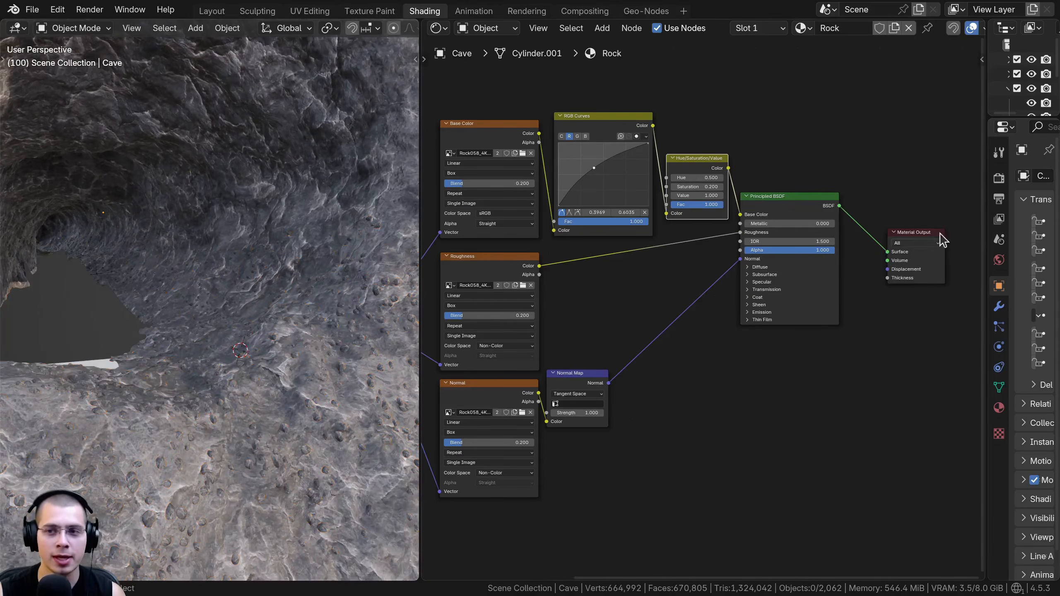
pyautogui.click(637, 10)
pyautogui.scroll(-2, 621, 229)
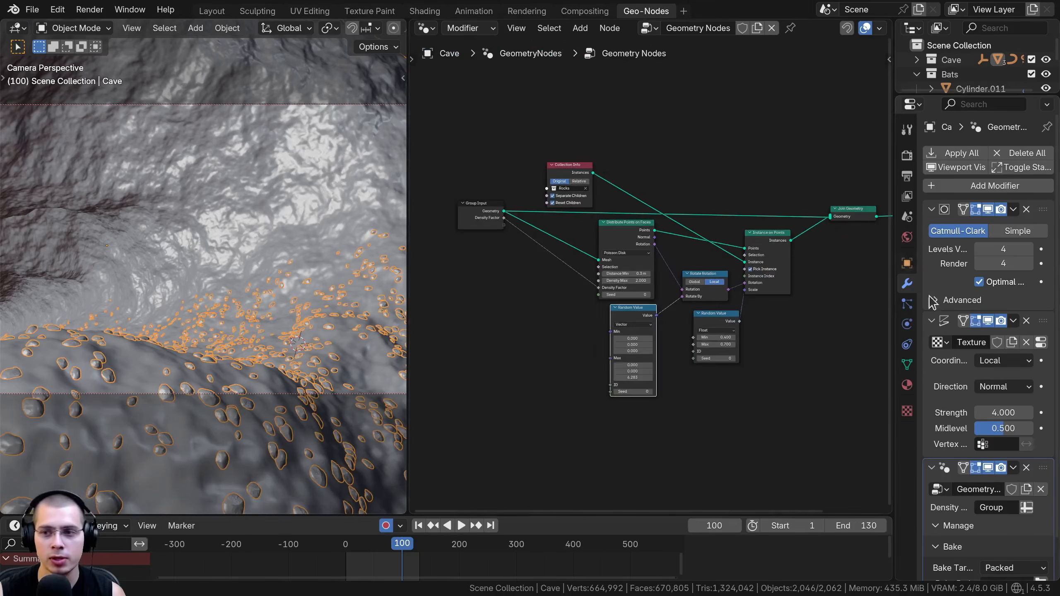
pyautogui.scroll(-2, 1025, 525)
pyautogui.moveTo(403, 238); pyautogui.dragTo(339, 239)
pyautogui.scroll(5, 506, 234)
pyautogui.scroll(3, 582, 225)
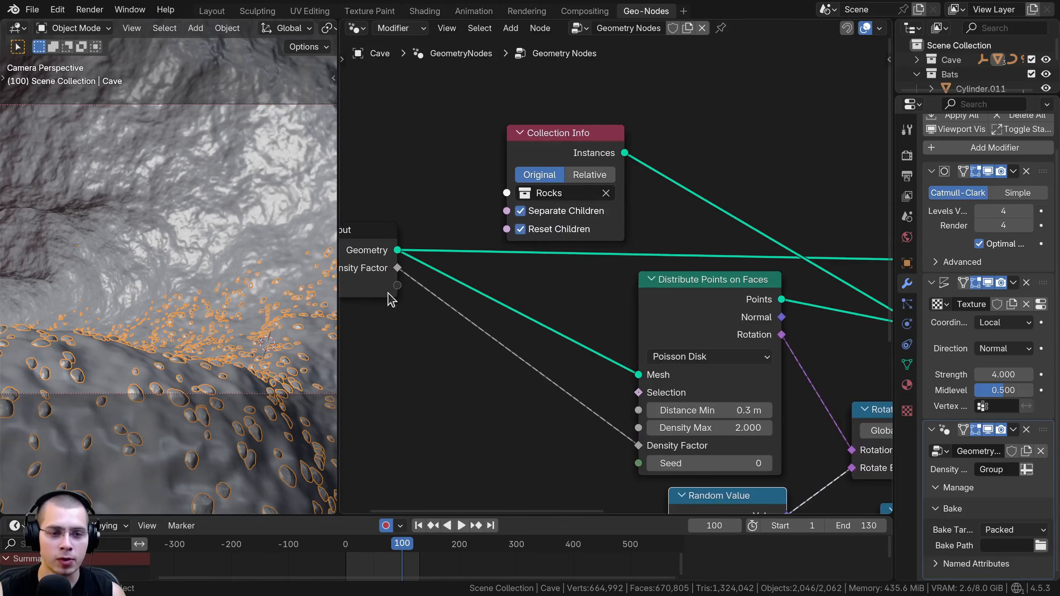
pyautogui.scroll(4, 530, 183)
pyautogui.moveTo(536, 167); pyautogui.dragTo(534, 241, button='middle')
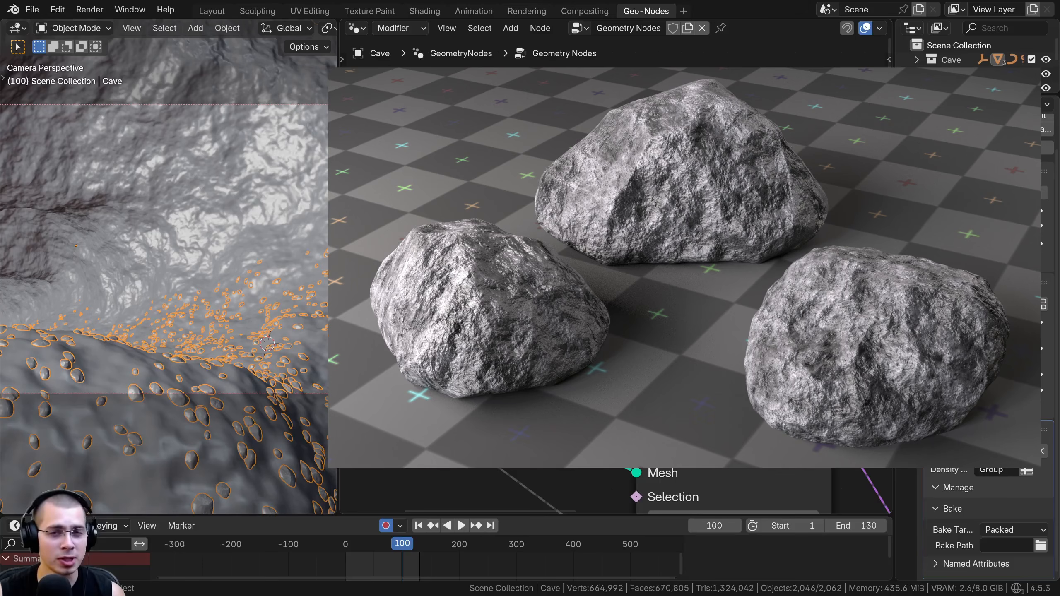
# Inspect the individual rocks scattered over the cave floor up close and their overall distribution along the surface
pyautogui.moveTo(180, 309); pyautogui.dragTo(184, 253, button='middle')
pyautogui.scroll(1, 112, 272)
pyautogui.scroll(6, 144, 252)
pyautogui.scroll(1, 186, 259)
pyautogui.scroll(1, 136, 280)
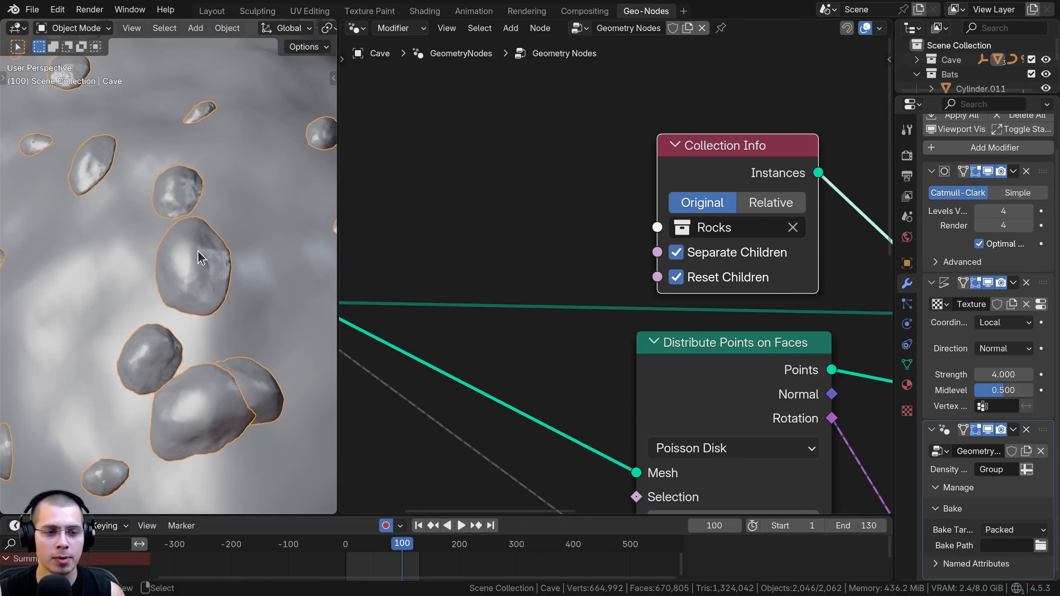
pyautogui.scroll(-6, 617, 275)
pyautogui.scroll(-8, 186, 135)
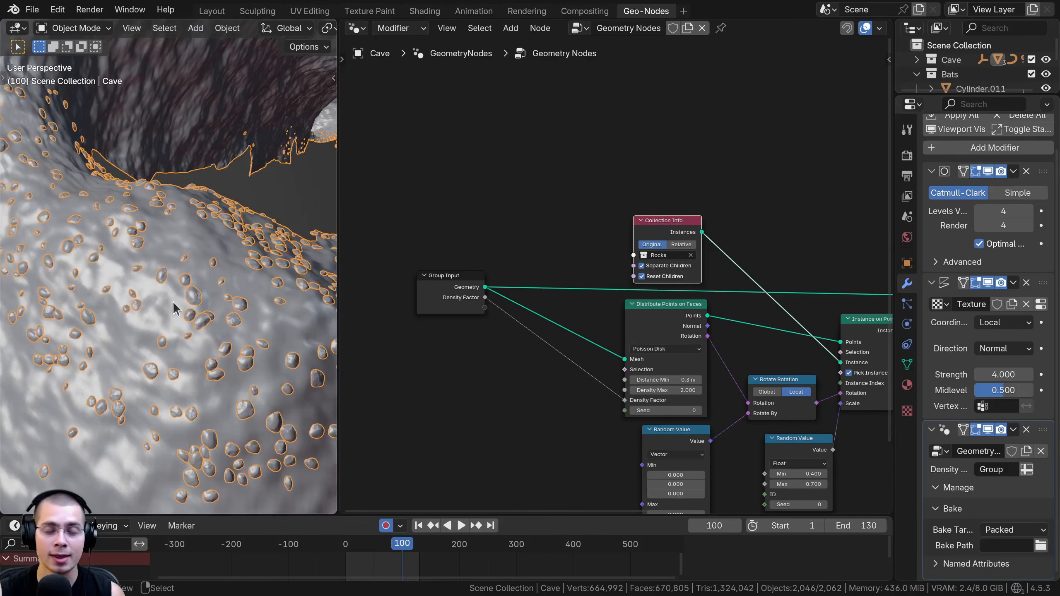
pyautogui.scroll(6, 170, 303)
pyautogui.scroll(-4, 179, 320)
pyautogui.moveTo(177, 321); pyautogui.dragTo(187, 319, button='middle')
# Trace the cave's geometry from the Group Input node to Join Geometry across the whole scattering node tree
pyautogui.moveTo(582, 245); pyautogui.dragTo(444, 134, button='middle')
pyautogui.scroll(1, 455, 146)
pyautogui.moveTo(339, 179); pyautogui.dragTo(258, 183)
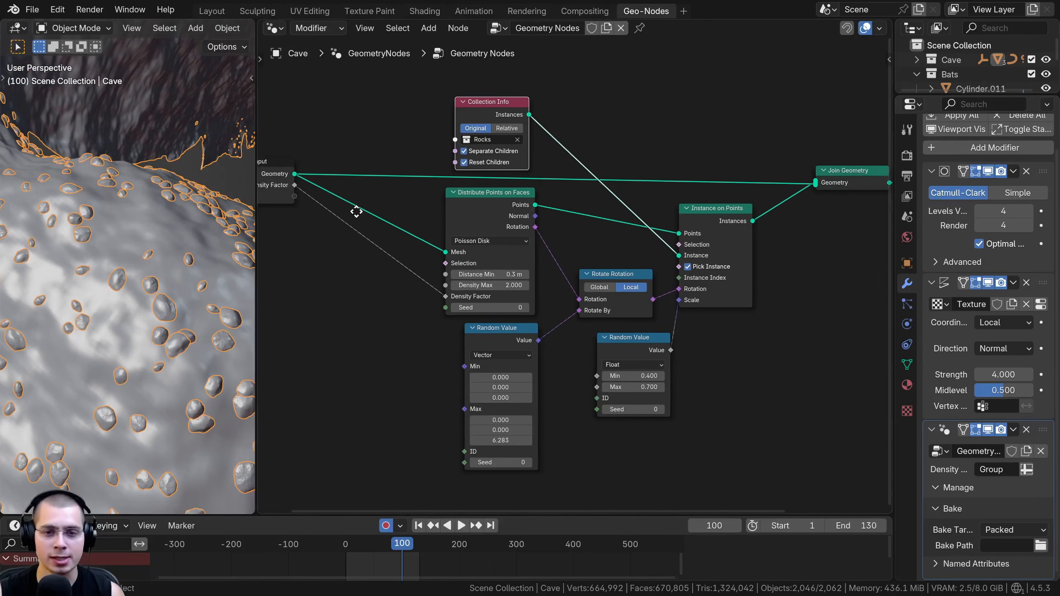
pyautogui.moveTo(351, 206); pyautogui.dragTo(447, 232, button='middle')
pyautogui.moveTo(350, 208); pyautogui.dragTo(425, 221)
pyautogui.moveTo(879, 331); pyautogui.dragTo(757, 318, button='middle')
pyautogui.scroll(-1, 757, 317)
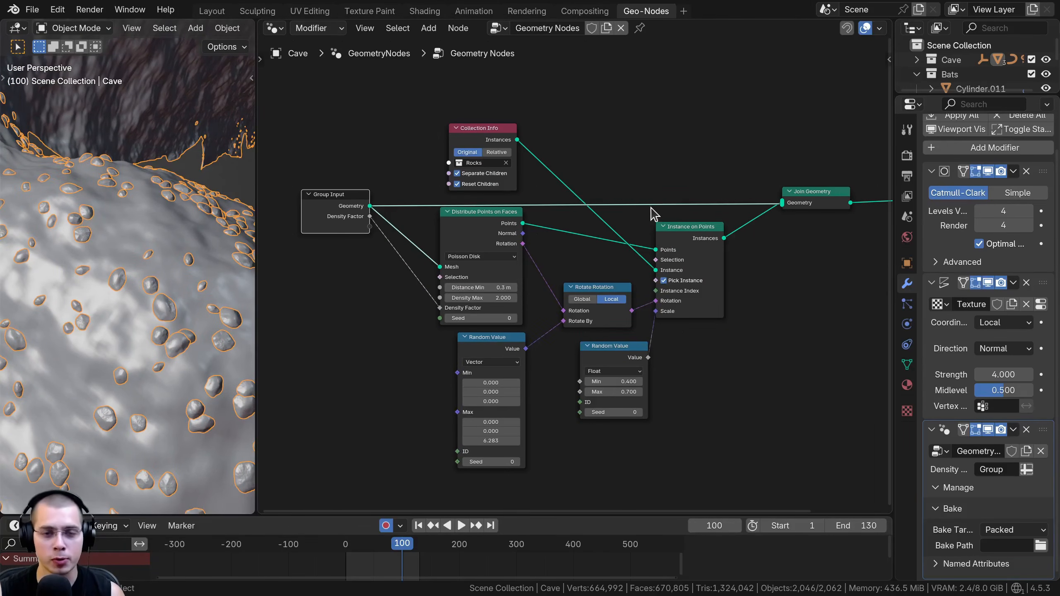
pyautogui.moveTo(651, 207); pyautogui.dragTo(647, 201, button='middle')
# Examine the Collection Info, Distribute Points on Faces and Instance on Points nodes that scatter the rocks
pyautogui.scroll(1, 584, 163)
pyautogui.moveTo(479, 126); pyautogui.dragTo(478, 132)
pyautogui.scroll(1, 459, 240)
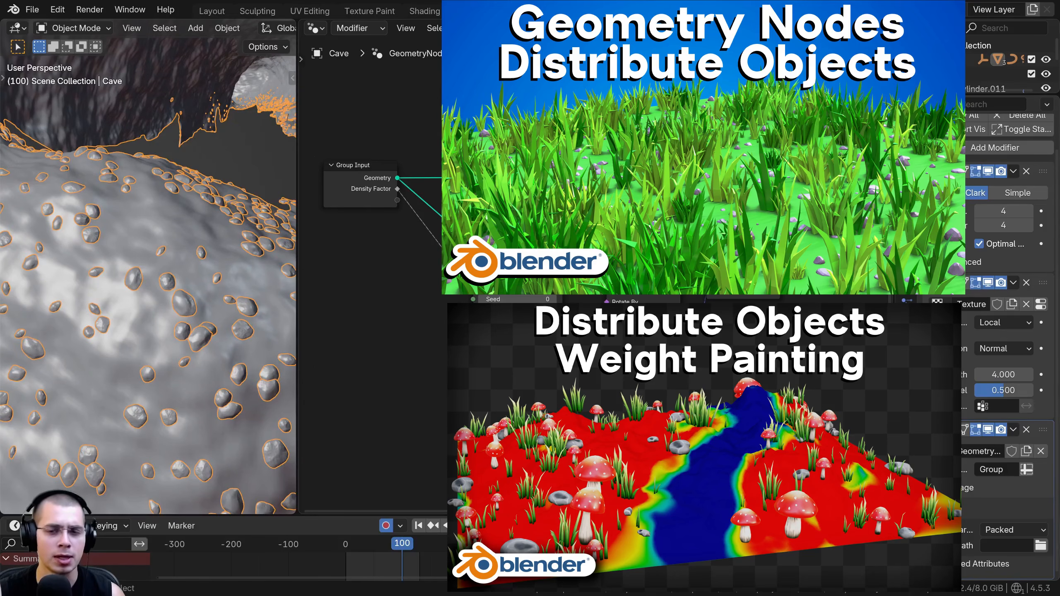
pyautogui.scroll(1, 593, 275)
pyautogui.moveTo(640, 255); pyautogui.dragTo(647, 253)
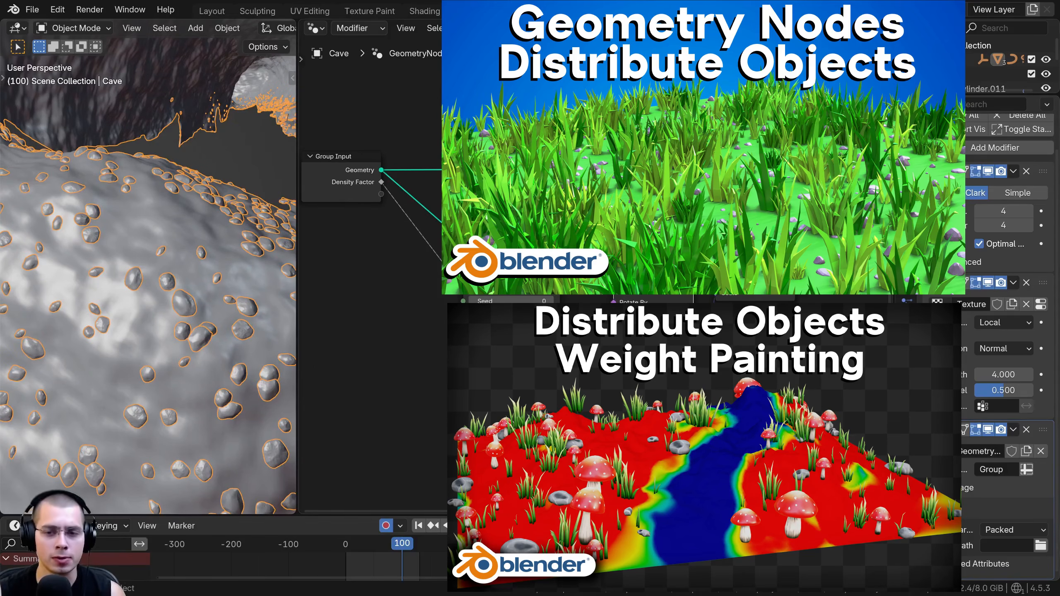
pyautogui.moveTo(647, 253); pyautogui.dragTo(646, 260, button='middle')
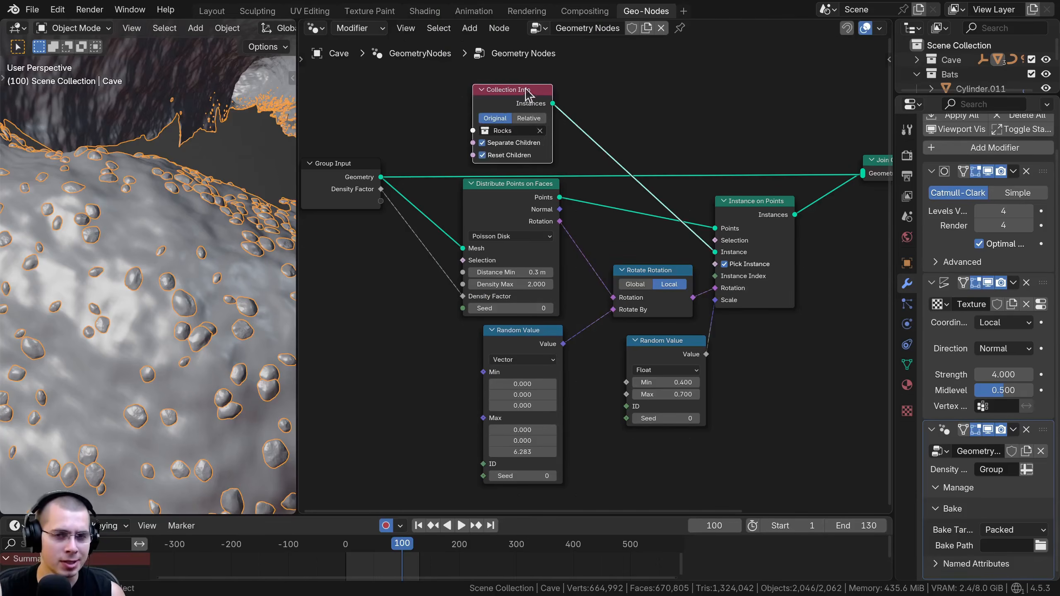
pyautogui.moveTo(428, 273); pyautogui.dragTo(430, 272, button='middle')
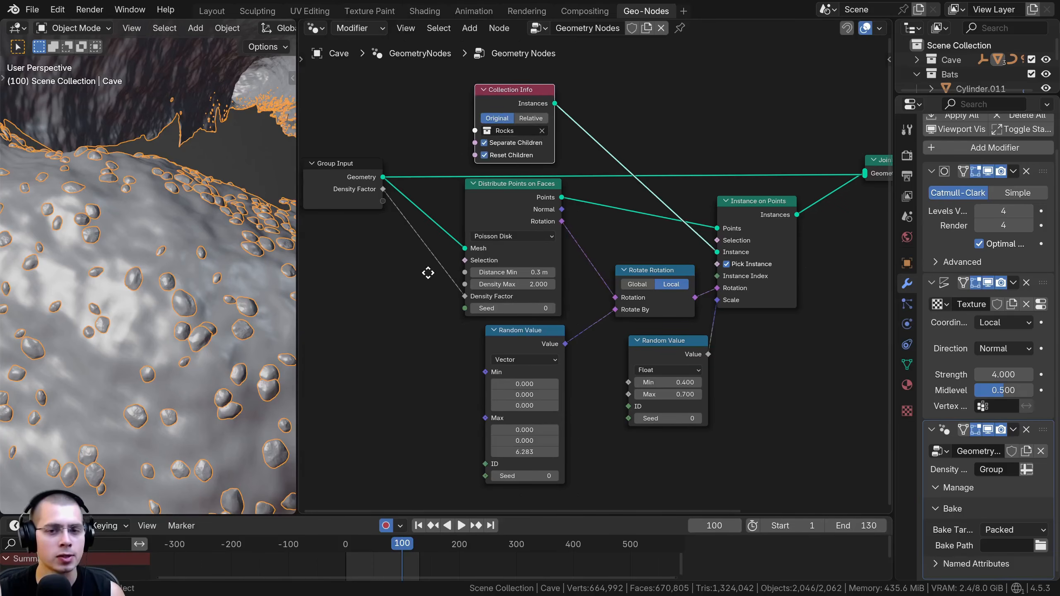
pyautogui.click(507, 205)
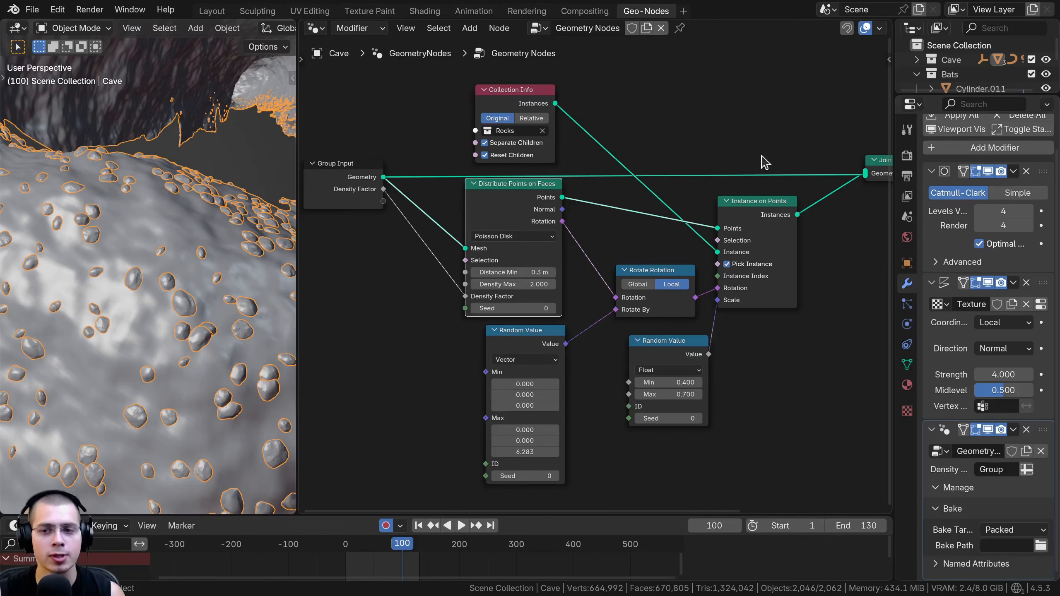
pyautogui.click(761, 215)
pyautogui.scroll(-4, 200, 167)
# Play the bats' flight out of the cave in the Layout workspace and review the Motion Blur render settings, keeping Motion Blur enabled
pyautogui.moveTo(199, 167); pyautogui.dragTo(280, 269, button='middle')
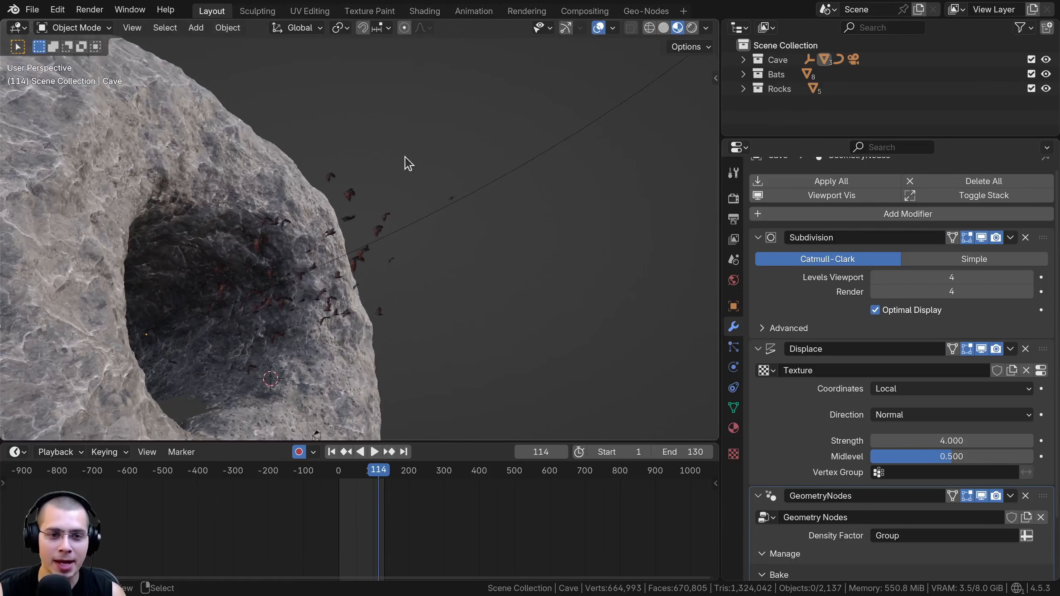
pyautogui.press('space')
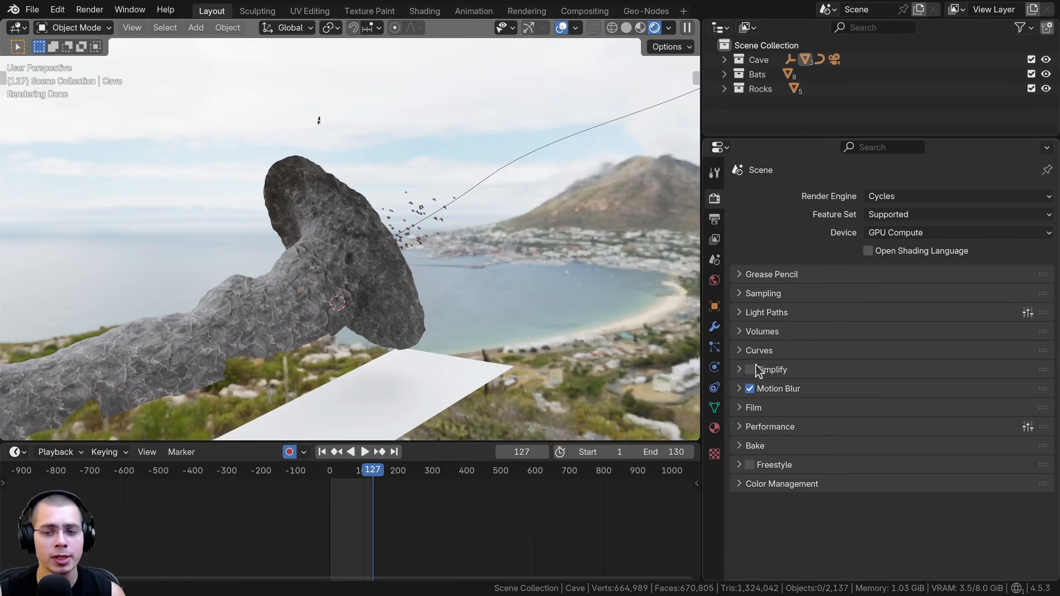
pyautogui.click(742, 388)
pyautogui.click(750, 389)
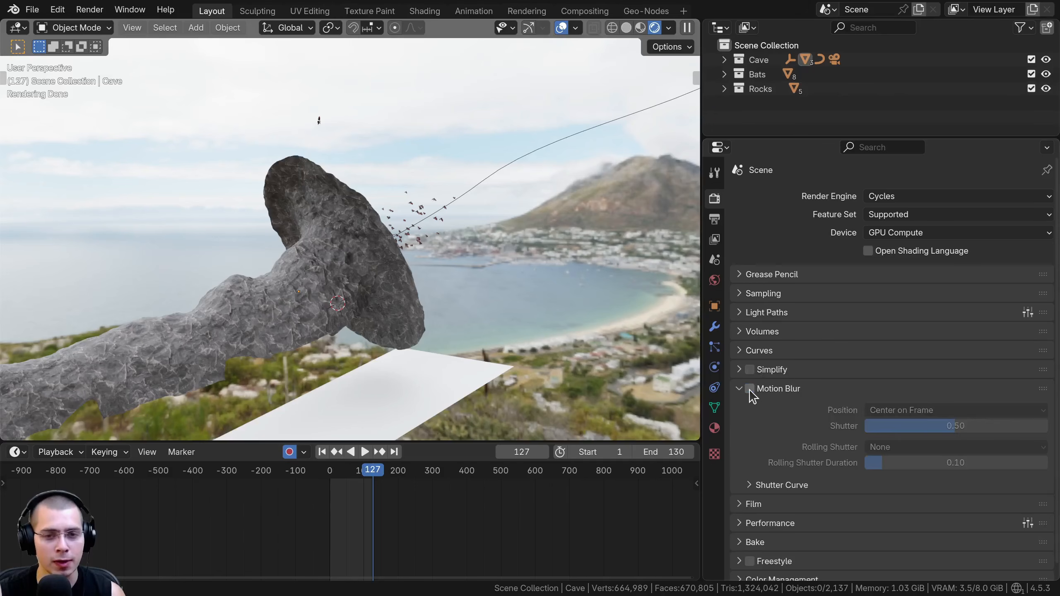
pyautogui.click(750, 388)
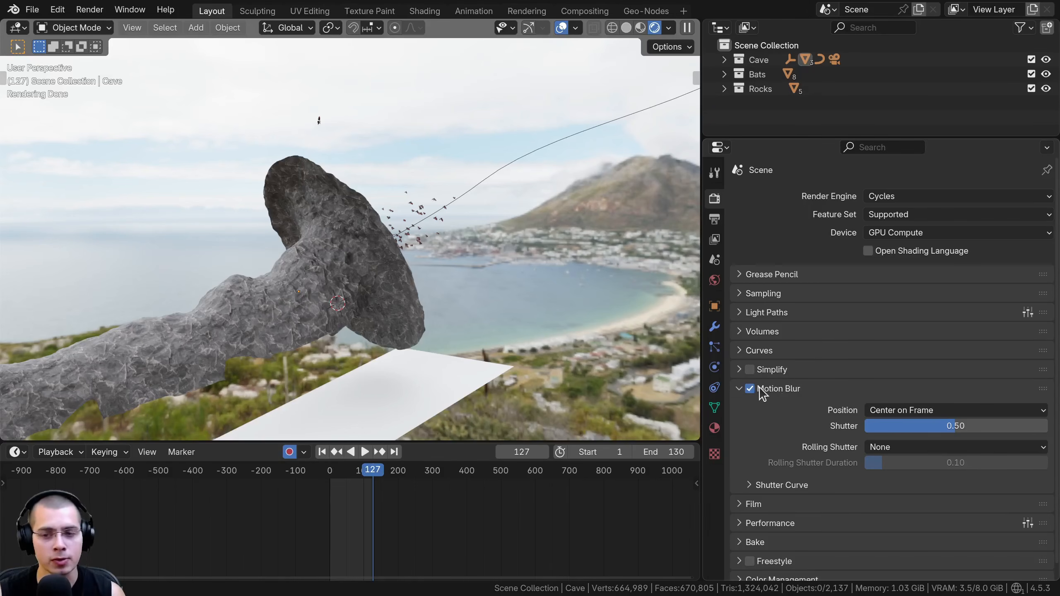
pyautogui.moveTo(418, 308); pyautogui.dragTo(407, 312, button='middle')
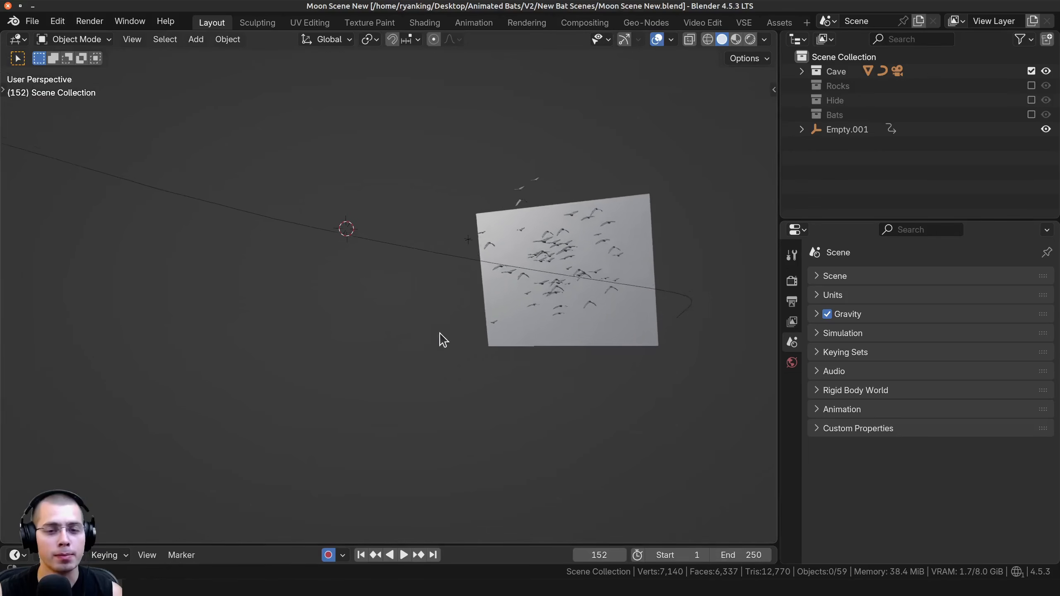
# Select the moon plane in the Moon Scene New file, frame it and preview its image texture and Color Ramp nodes in the Shading workspace
pyautogui.click(558, 330)
pyautogui.press('KP_Decimal')
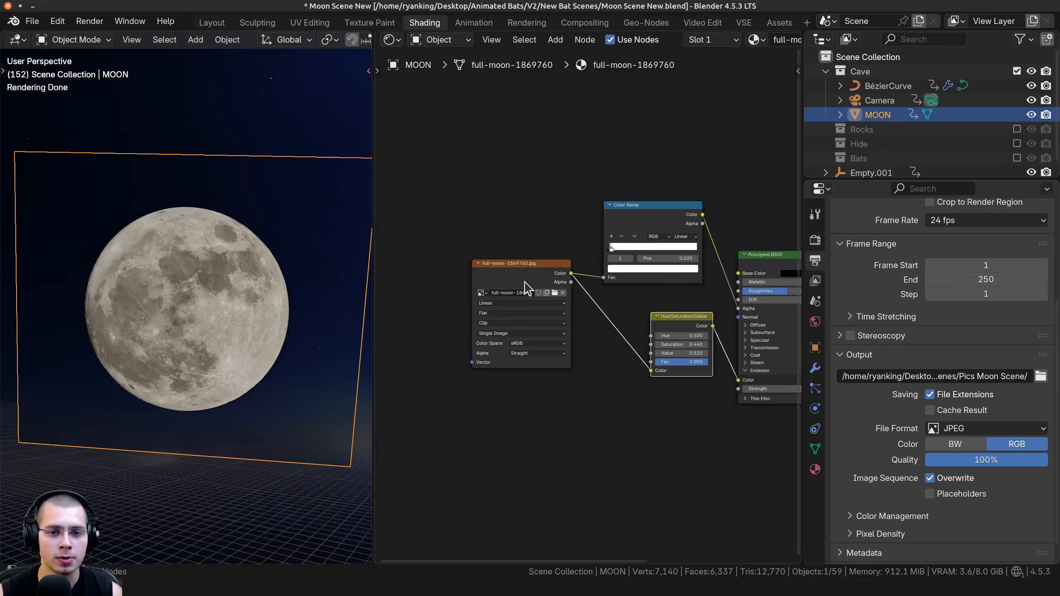
pyautogui.scroll(3, 475, 271)
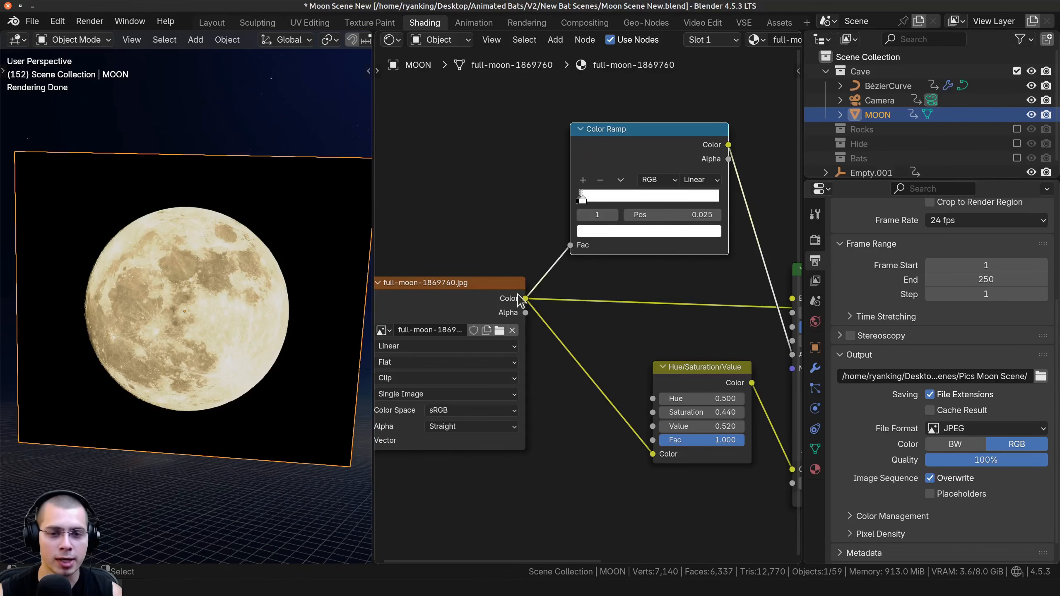
pyautogui.keyDown('ctrl'); pyautogui.keyDown('shift'); pyautogui.click(618, 153); pyautogui.keyUp('shift'); pyautogui.keyUp('ctrl')
pyautogui.moveTo(72, 291); pyautogui.dragTo(85, 283, button='middle')
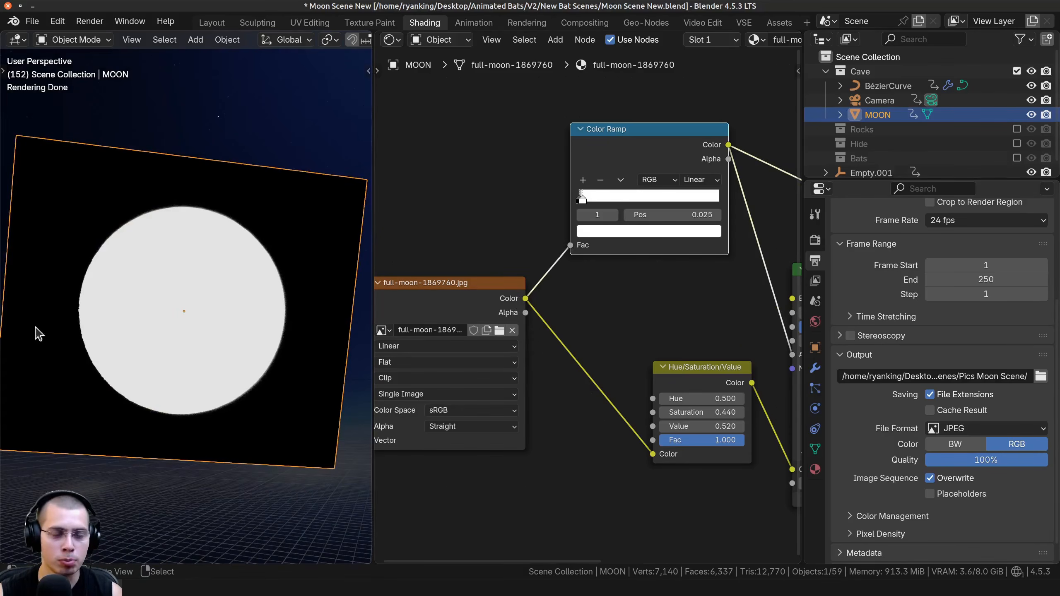
pyautogui.scroll(-4, 685, 253)
pyautogui.moveTo(686, 253); pyautogui.dragTo(570, 219, button='middle')
pyautogui.scroll(3, 564, 201)
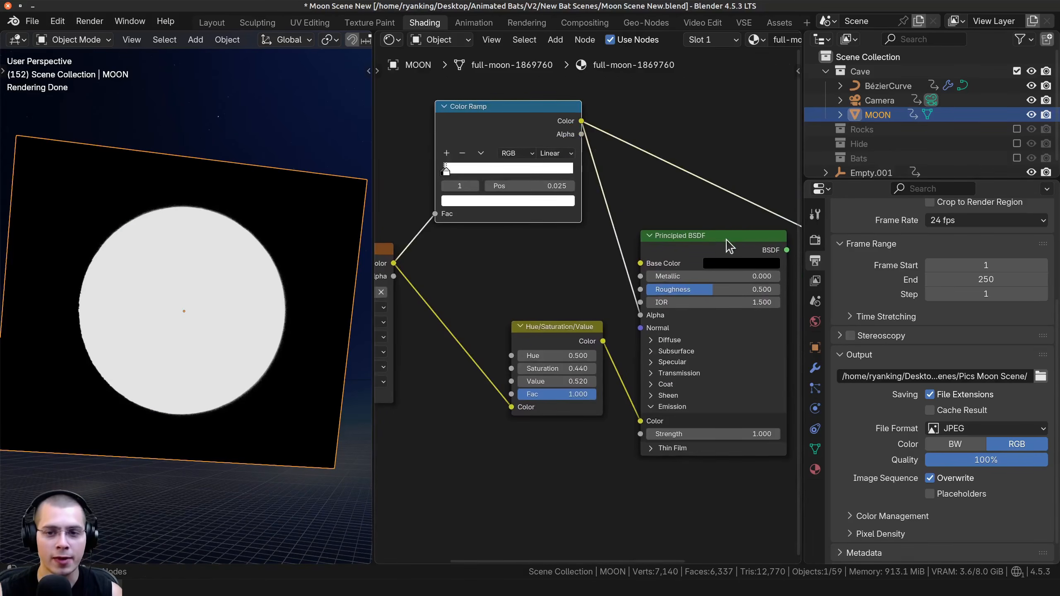
# Preview the Principled BSDF on the moon and examine how the Color Ramp and Hue/Saturation/Value nodes feed its alpha and emission
pyautogui.keyDown('ctrl'); pyautogui.keyDown('shift'); pyautogui.click(717, 248); pyautogui.keyUp('shift'); pyautogui.keyUp('ctrl')
pyautogui.scroll(4, 190, 300)
pyautogui.moveTo(216, 301); pyautogui.dragTo(160, 211, button='middle')
pyautogui.moveTo(259, 292); pyautogui.dragTo(263, 317, button='middle')
pyautogui.scroll(-2, 512, 321)
pyautogui.moveTo(513, 321)
pyautogui.mouseDown(button='middle')
pyautogui.moveTo(646, 336)
pyautogui.moveTo(556, 303)
pyautogui.mouseUp(button='middle')
pyautogui.moveTo(651, 305); pyautogui.dragTo(537, 301, button='middle')
pyautogui.moveTo(545, 389)
pyautogui.mouseDown()
pyautogui.moveTo(584, 389)
pyautogui.moveTo(545, 389)
pyautogui.mouseUp()
pyautogui.rightClick(545, 388)
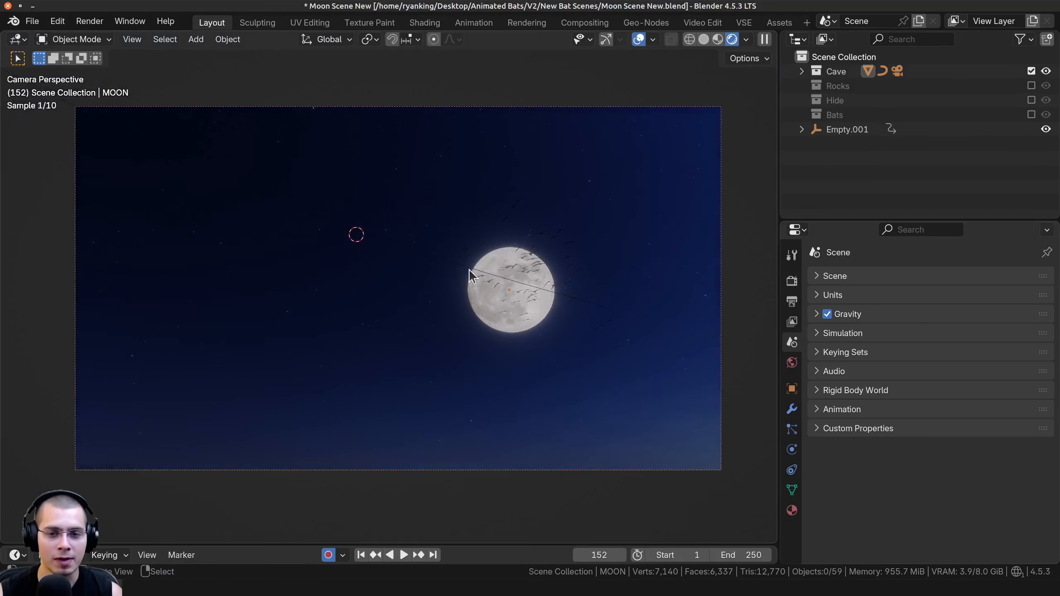
pyautogui.moveTo(551, 294)
pyautogui.keyDown('shift'); pyautogui.mouseDown(button='middle')
pyautogui.moveTo(376, 281)
pyautogui.moveTo(459, 276)
pyautogui.mouseUp(button='middle'); pyautogui.keyUp('shift')
pyautogui.scroll(6, 372, 284)
# Play the bats flying past the moon from the camera, and select all objects to inspect the scene's layout
pyautogui.press('space')
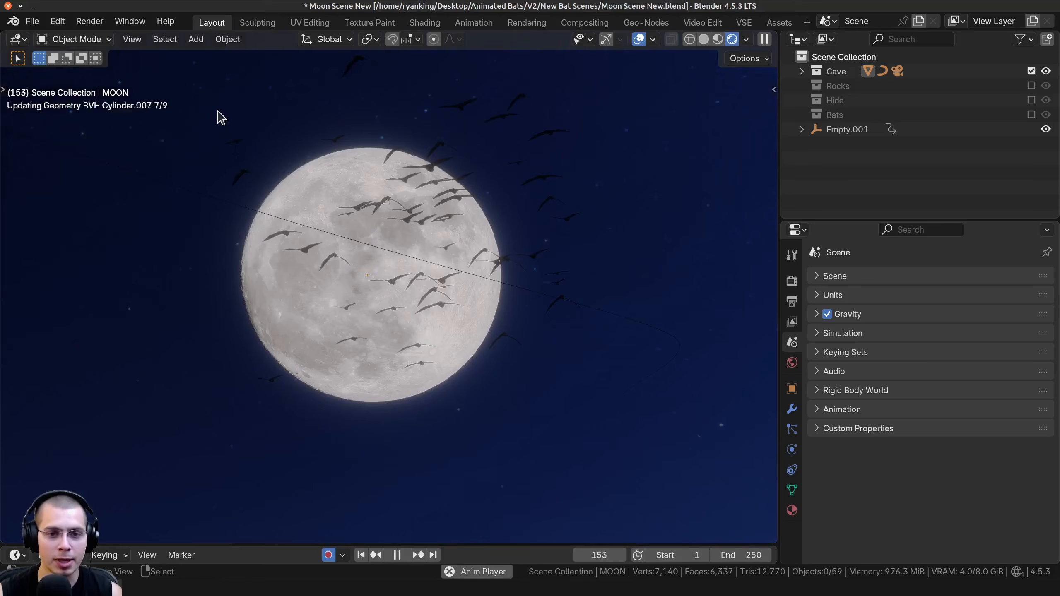
pyautogui.press('space')
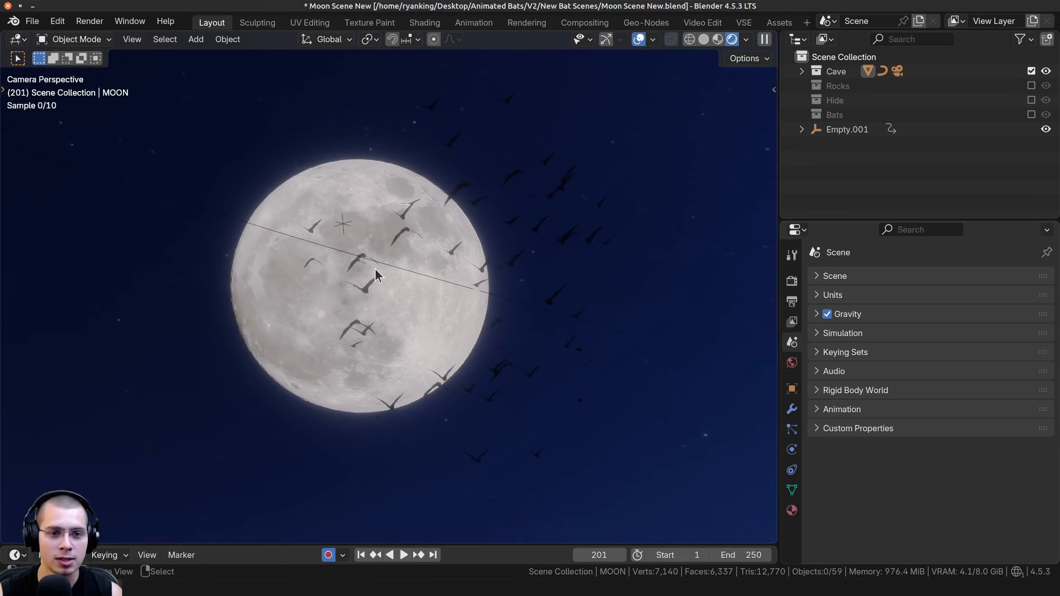
pyautogui.press('Home')
pyautogui.press('a')
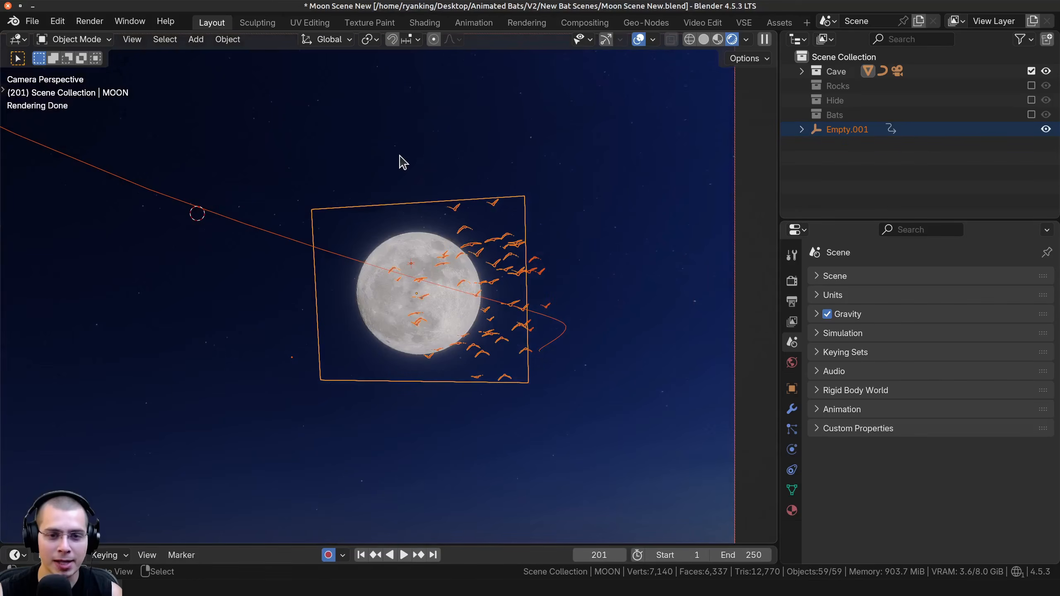
pyautogui.keyDown('shift'); pyautogui.moveTo(489, 273); pyautogui.dragTo(508, 270, button='middle'); pyautogui.keyUp('shift')
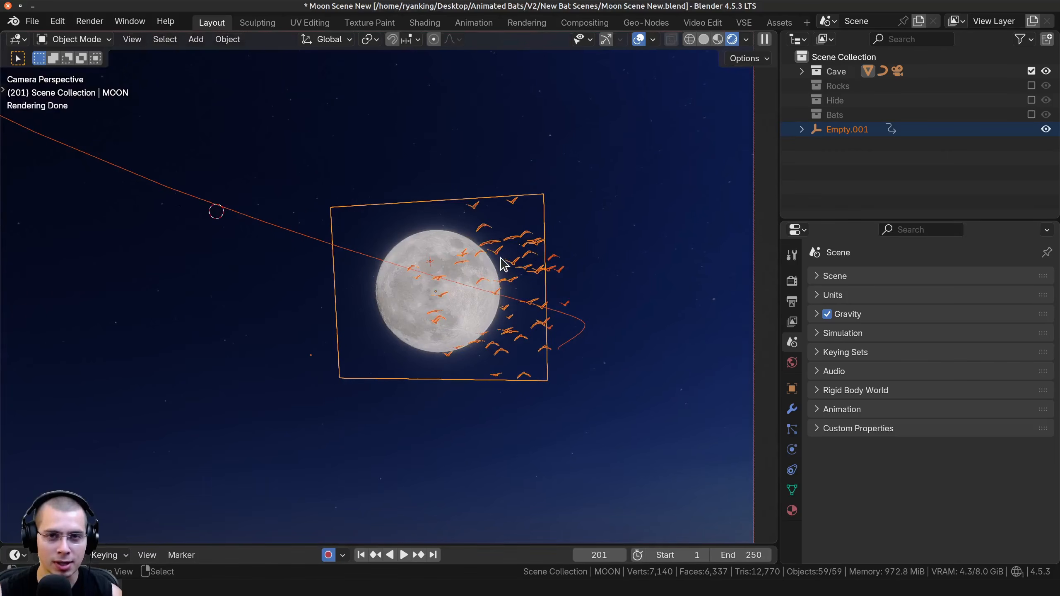
pyautogui.scroll(-1, 498, 255)
pyautogui.keyDown('shift'); pyautogui.moveTo(336, 251); pyautogui.dragTo(428, 265, button='middle'); pyautogui.keyUp('shift')
# Open the world nodes in the Shading workspace and preview the qwantani_moon_noon_puresky_8k.hdr sky and its RGB Curves node
pyautogui.click(424, 22)
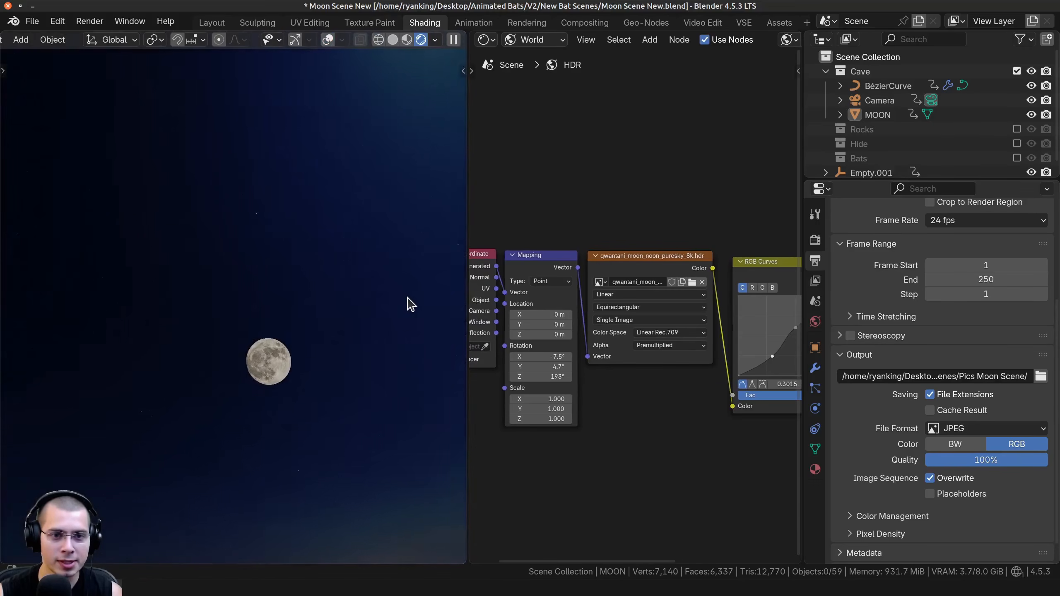
pyautogui.scroll(3, 618, 301)
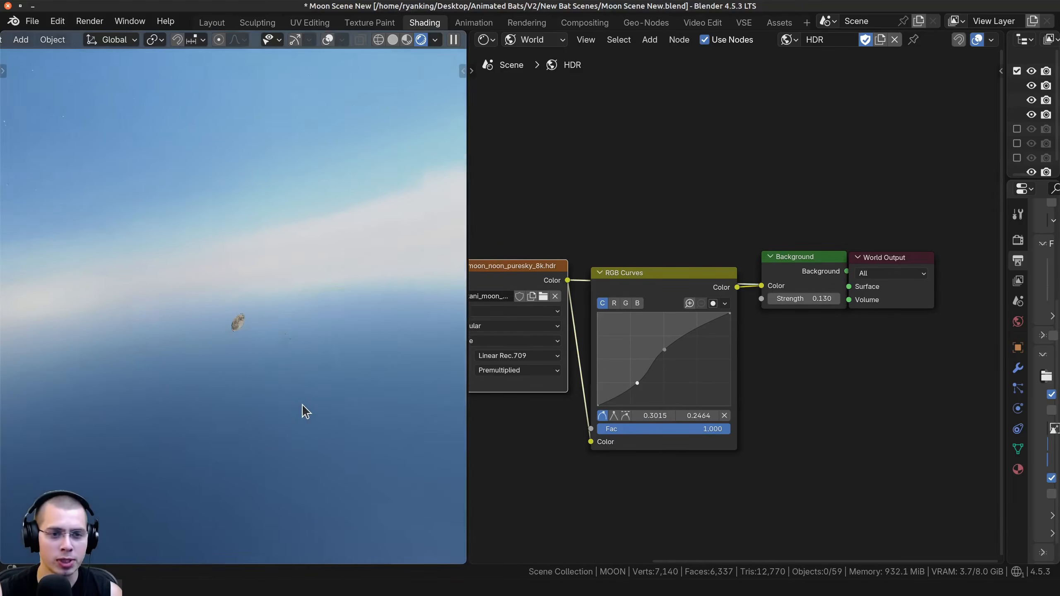
pyautogui.moveTo(304, 406); pyautogui.dragTo(213, 375, button='middle')
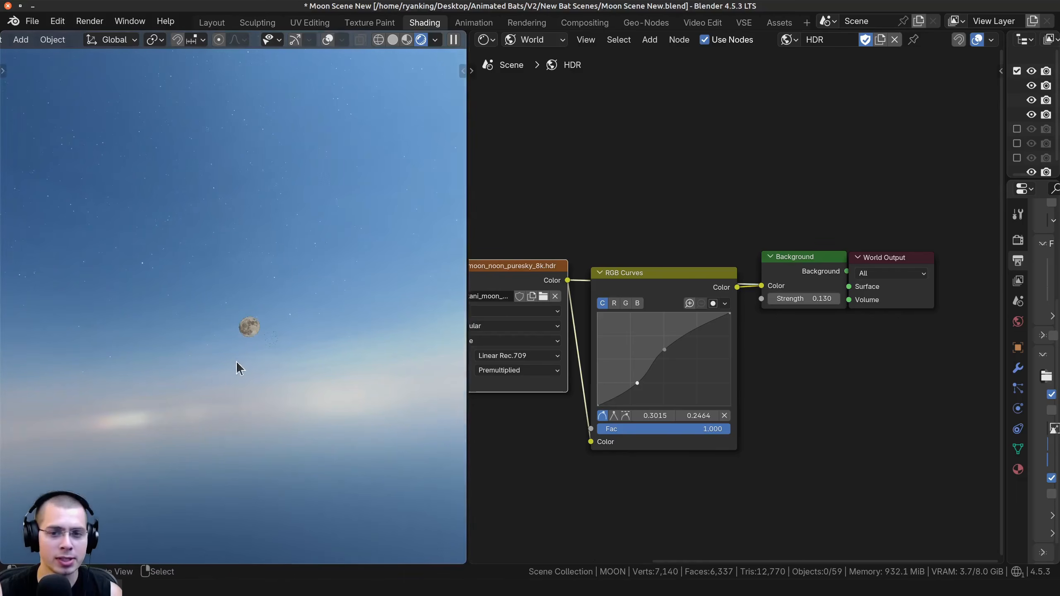
pyautogui.moveTo(645, 290); pyautogui.dragTo(652, 282)
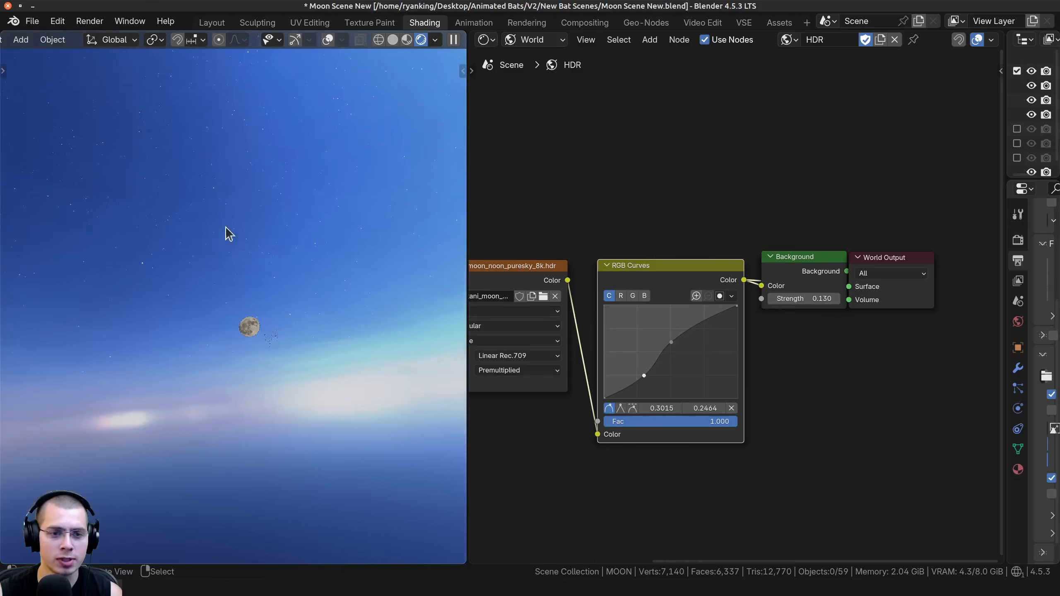
# Preview the world's Background node and examine the RGB Curves and Mapping rotation against the camera's view of the moon
pyautogui.click(812, 279)
pyautogui.scroll(2, 802, 286)
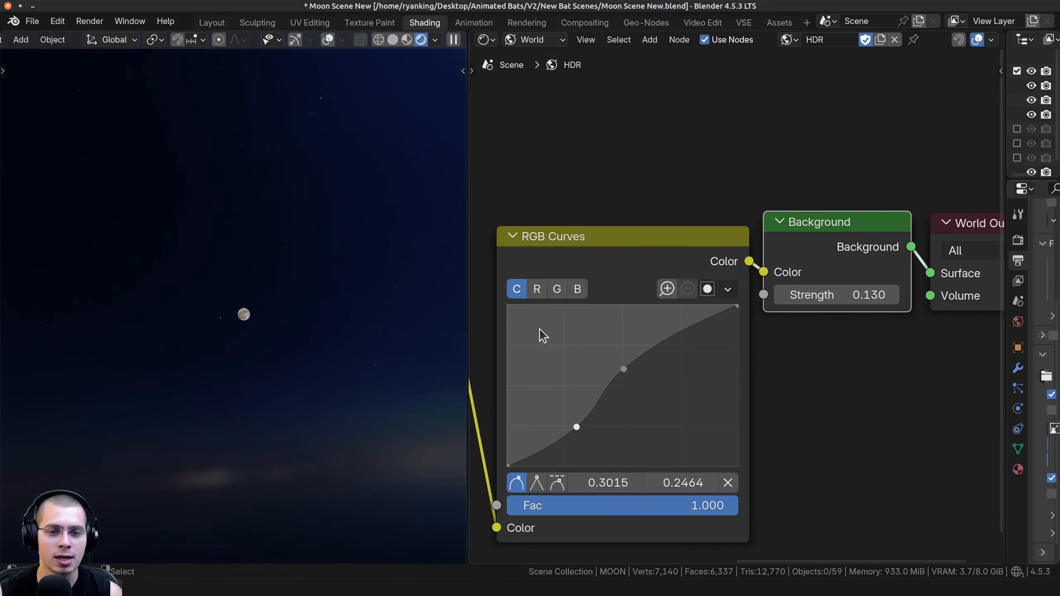
pyautogui.keyDown('ctrl'); pyautogui.hscroll(-6, 541, 334); pyautogui.keyUp('ctrl')
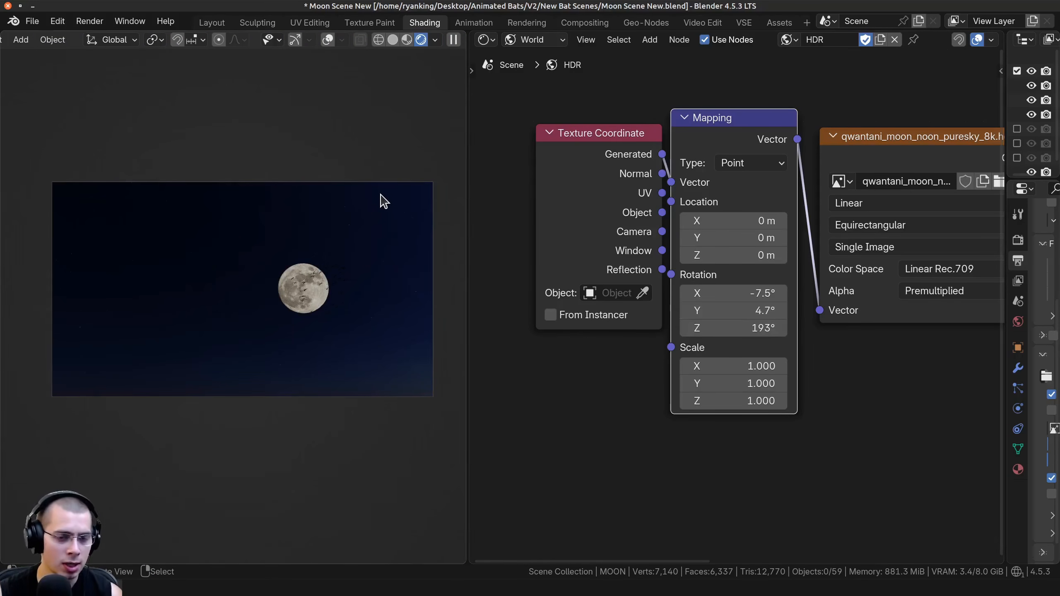
pyautogui.press('Home')
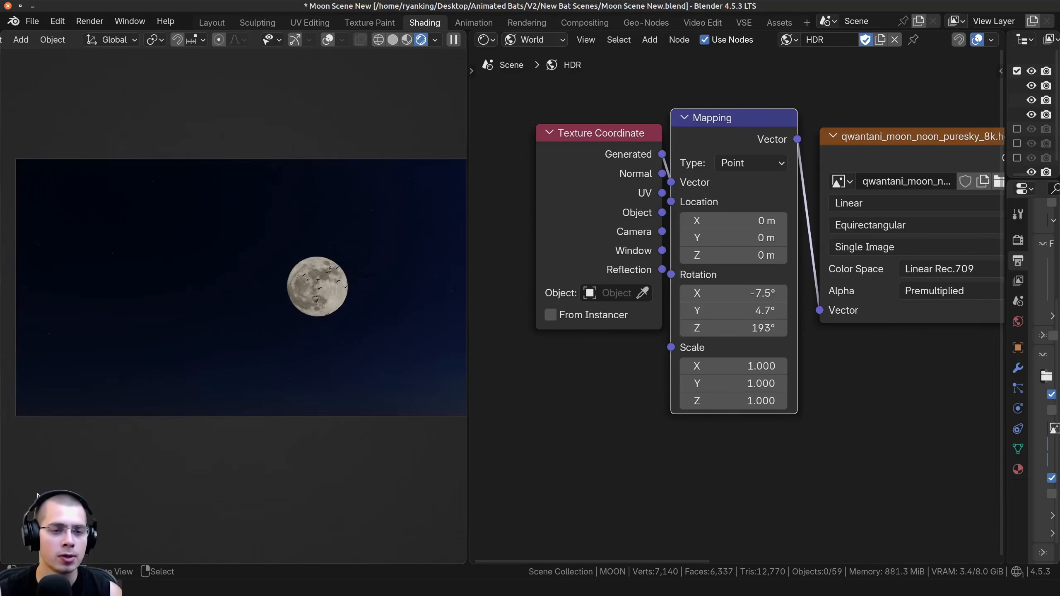
# Switch to the Compositing workspace and preview the Hue/Saturation/Value node's output of the moon render in the backdrop
pyautogui.click(585, 21)
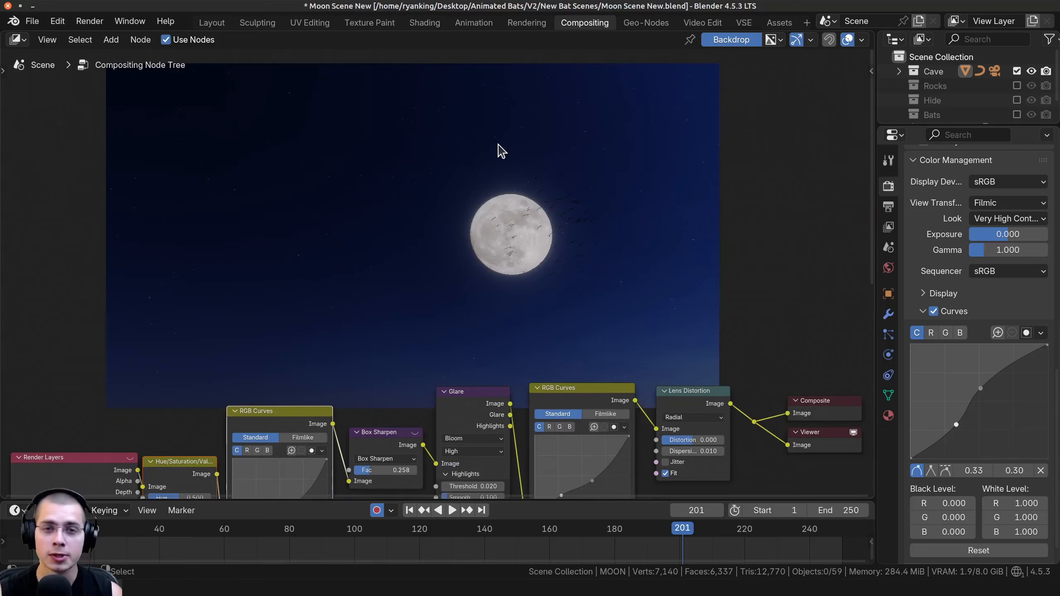
pyautogui.moveTo(229, 358); pyautogui.dragTo(271, 280, button='middle')
pyautogui.keyDown('ctrl'); pyautogui.keyDown('shift'); pyautogui.click(224, 393); pyautogui.keyUp('shift'); pyautogui.keyUp('ctrl')
pyautogui.moveTo(264, 361); pyautogui.dragTo(237, 398, button='middle')
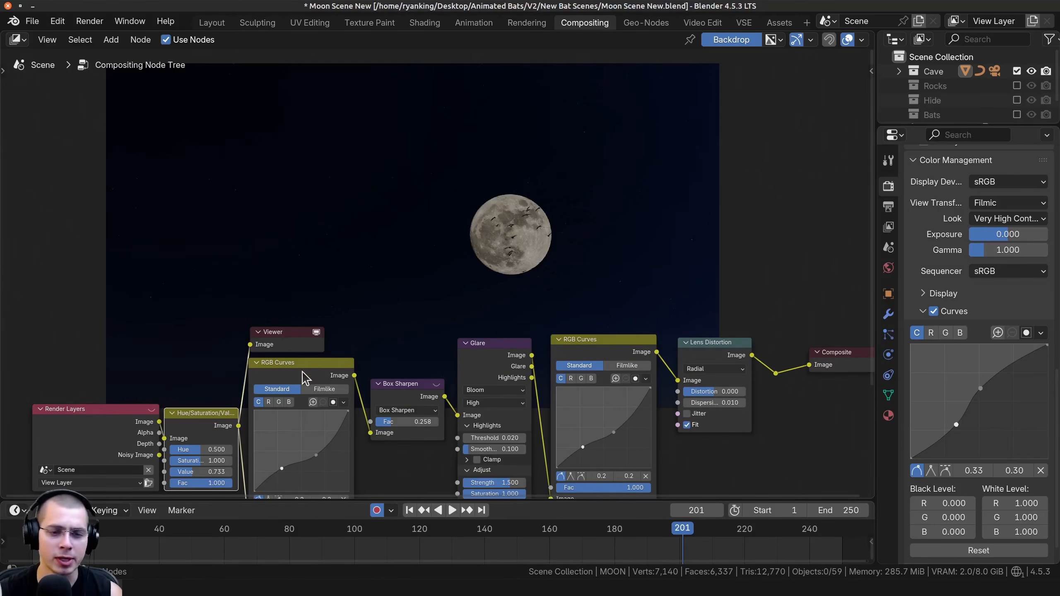
# Preview the outputs of the first RGB Curves, Box Sharpen and Glare nodes in the compositor backdrop
pyautogui.scroll(2, 399, 419)
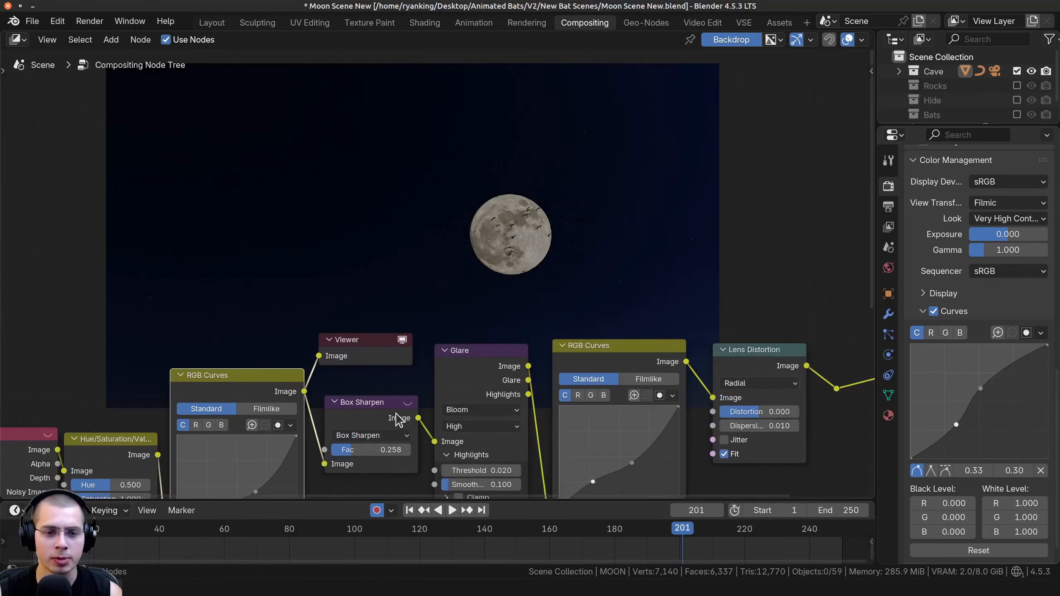
pyautogui.keyDown('ctrl'); pyautogui.keyDown('shift'); pyautogui.click(375, 423); pyautogui.keyUp('shift'); pyautogui.keyUp('ctrl')
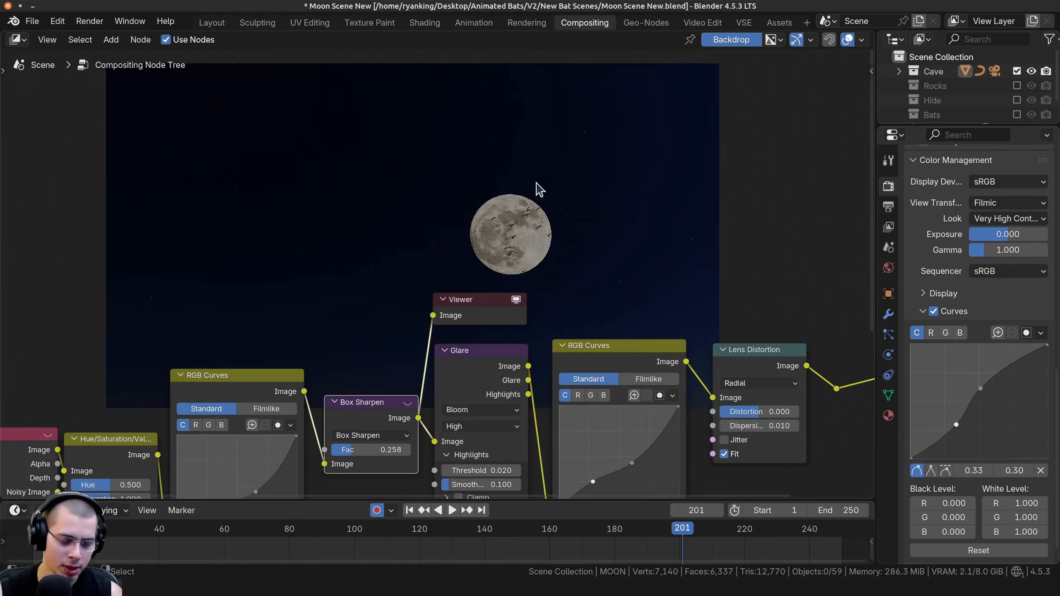
pyautogui.moveTo(424, 395); pyautogui.dragTo(397, 381, button='middle')
pyautogui.keyDown('ctrl'); pyautogui.keyDown('shift'); pyautogui.click(432, 358); pyautogui.keyUp('shift'); pyautogui.keyUp('ctrl')
pyautogui.moveTo(523, 237); pyautogui.dragTo(454, 327, button='middle')
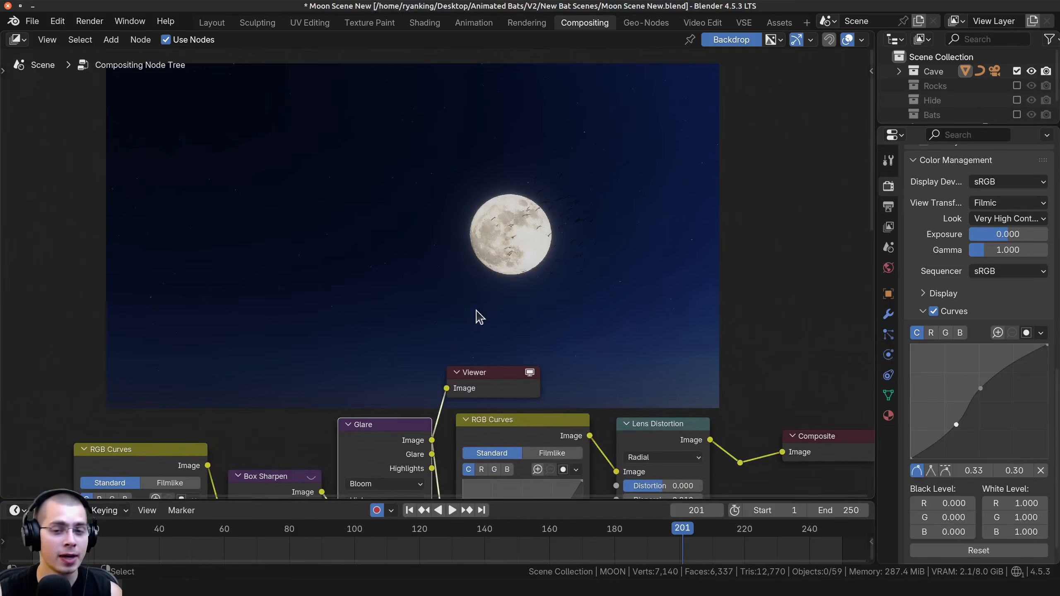
pyautogui.moveTo(386, 489); pyautogui.dragTo(396, 520, button='middle')
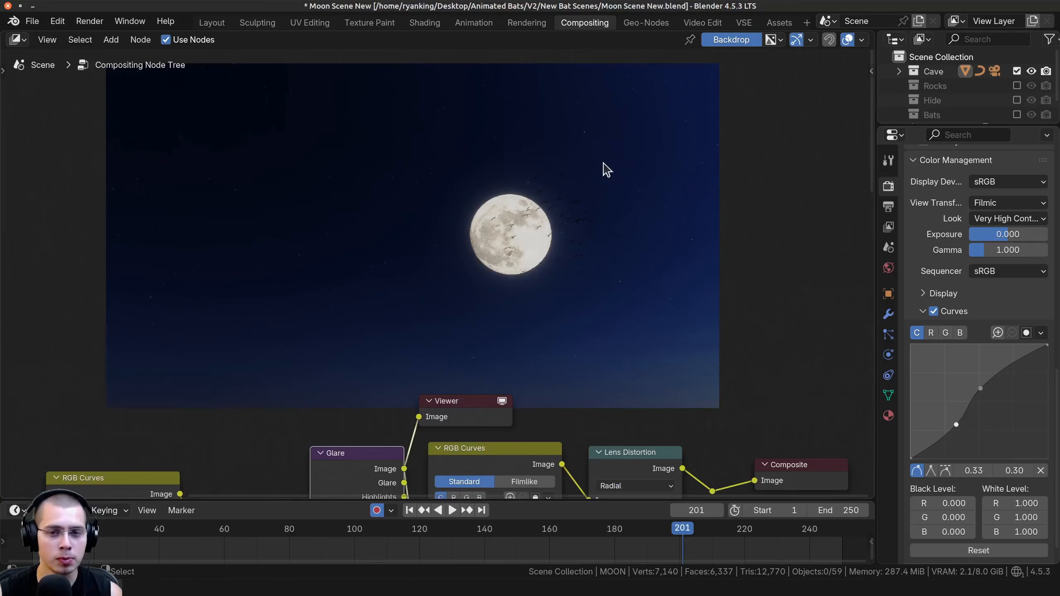
# Preview the second RGB Curves node and the Lens Distortion node against the moon render in the backdrop
pyautogui.moveTo(495, 483); pyautogui.dragTo(434, 358, button='middle')
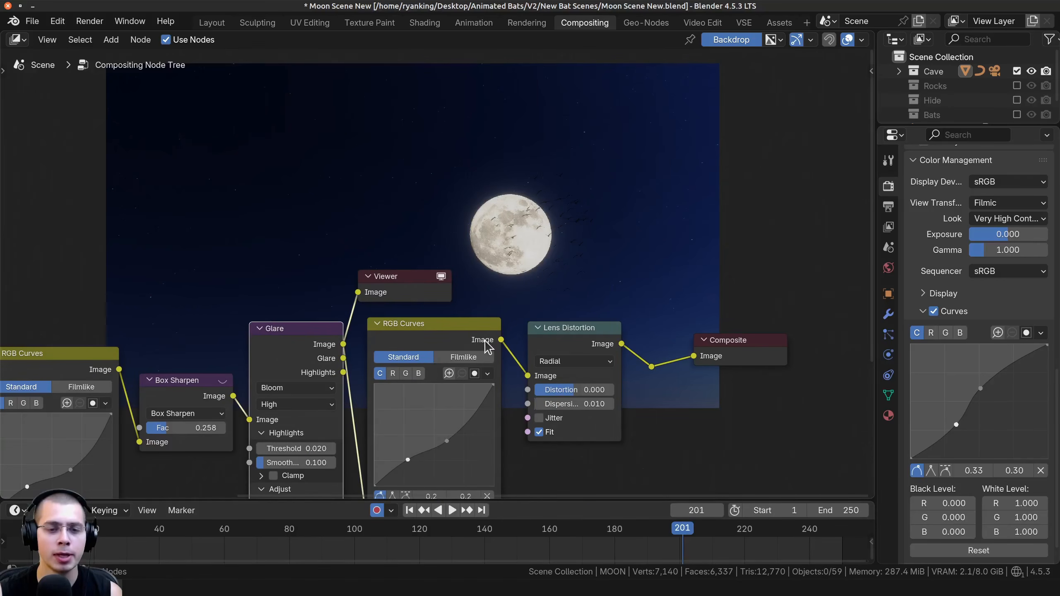
pyautogui.keyDown('ctrl'); pyautogui.keyDown('shift'); pyautogui.click(485, 347); pyautogui.keyUp('shift'); pyautogui.keyUp('ctrl')
pyautogui.moveTo(467, 58); pyautogui.dragTo(459, 114, button='middle')
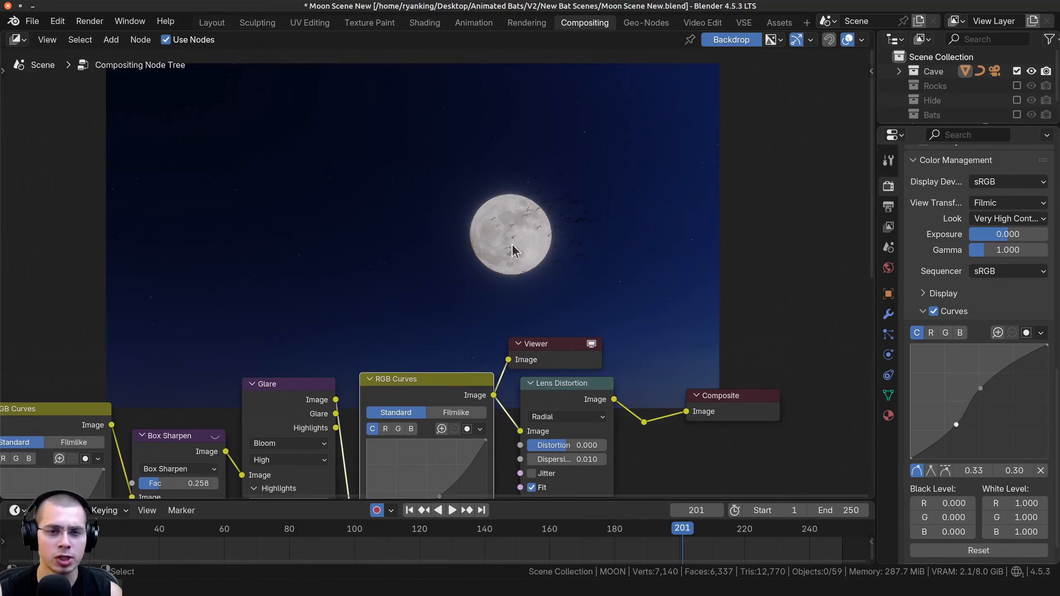
pyautogui.keyDown('ctrl'); pyautogui.keyDown('shift'); pyautogui.click(599, 399); pyautogui.keyUp('shift'); pyautogui.keyUp('ctrl')
pyautogui.moveTo(572, 361); pyautogui.dragTo(587, 435, button='middle')
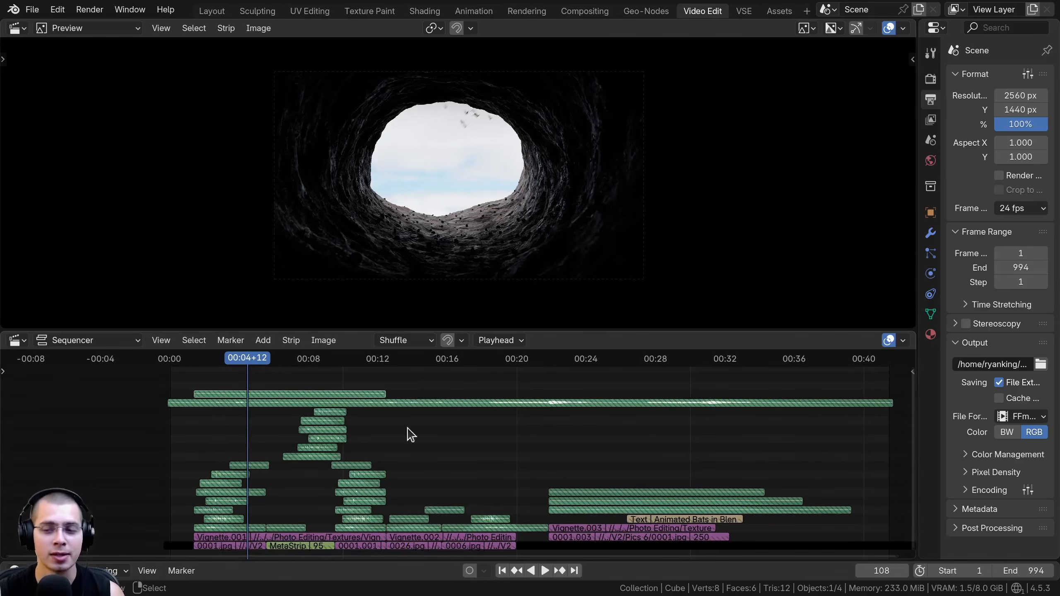
# Enlarge the Video Edit sequencer, scrub to the bats leaving the cave and select the 467294__xfixy8__small-bird-flying.wav strip
pyautogui.moveTo(582, 326); pyautogui.dragTo(580, 305)
pyautogui.click(221, 373)
pyautogui.click(244, 374)
pyautogui.click(226, 369)
pyautogui.scroll(13, 227, 370)
pyautogui.moveTo(294, 450); pyautogui.dragTo(417, 443, button='middle')
pyautogui.keyDown('ctrl'); pyautogui.moveTo(417, 442); pyautogui.dragTo(410, 367, button='middle'); pyautogui.keyUp('ctrl')
pyautogui.scroll(4, 407, 367)
pyautogui.moveTo(422, 377); pyautogui.dragTo(366, 508)
pyautogui.keyDown('ctrl'); pyautogui.moveTo(419, 450); pyautogui.dragTo(328, 433, button='middle'); pyautogui.keyUp('ctrl')
pyautogui.click(328, 433)
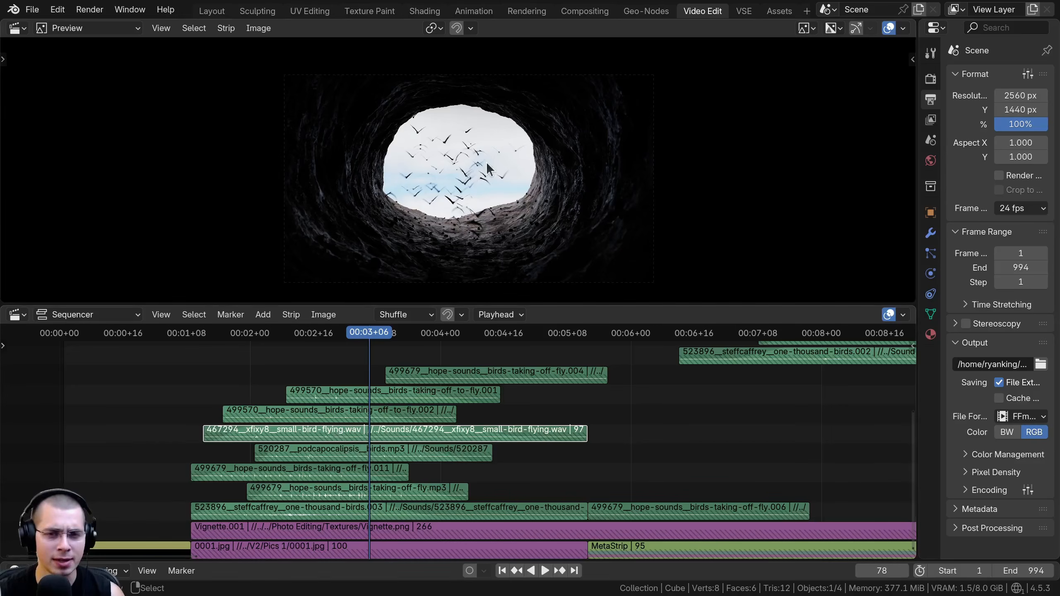
# Select the cave shot's layered bird sound strips and examine how the sounds are arranged across the following shots
pyautogui.moveTo(480, 164); pyautogui.dragTo(475, 171, button='middle')
pyautogui.scroll(-1, 451, 350)
pyautogui.moveTo(444, 355); pyautogui.dragTo(441, 359, button='middle')
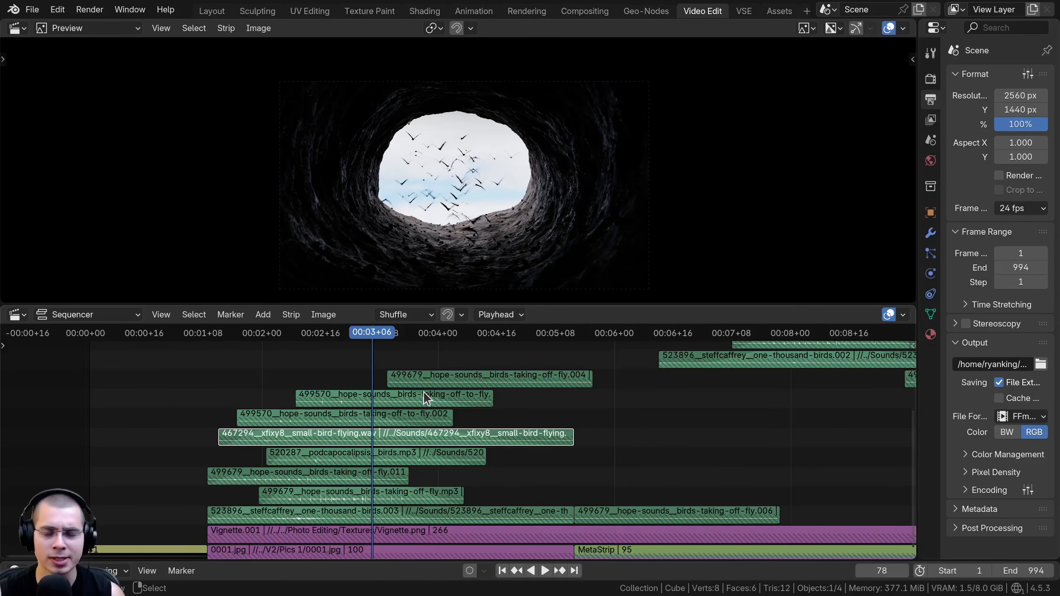
pyautogui.scroll(-5, 459, 396)
pyautogui.hotkey('ctrl', 'z')
pyautogui.scroll(-3, 526, 426)
pyautogui.moveTo(488, 436); pyautogui.dragTo(372, 392, button='middle')
pyautogui.moveTo(364, 440); pyautogui.dragTo(312, 339, button='middle')
pyautogui.moveTo(452, 496); pyautogui.dragTo(416, 399, button='middle')
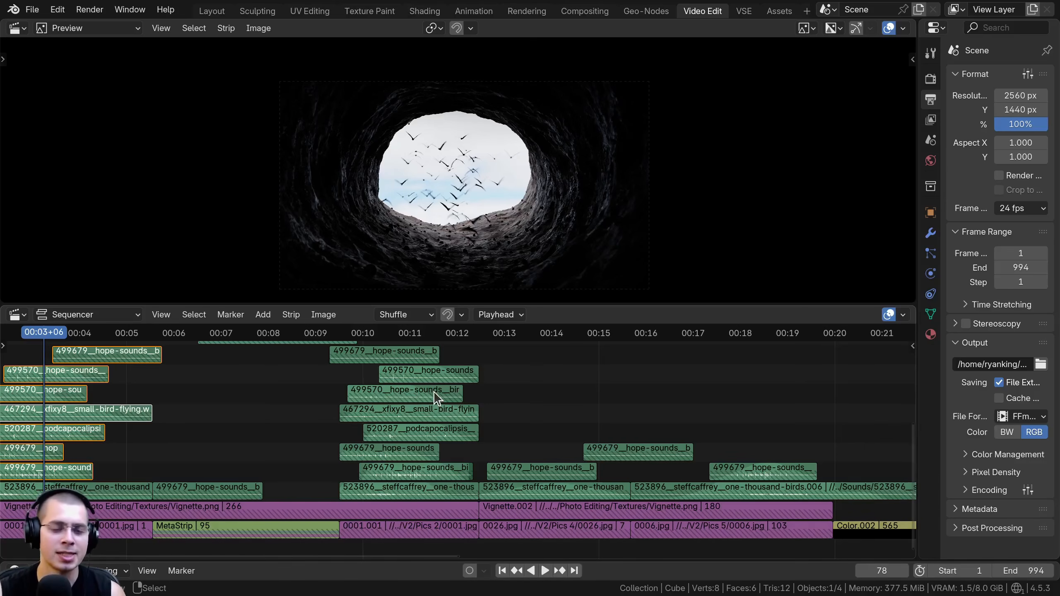
pyautogui.scroll(-4, 438, 402)
pyautogui.moveTo(287, 448); pyautogui.dragTo(299, 455, button='middle')
pyautogui.click(293, 453)
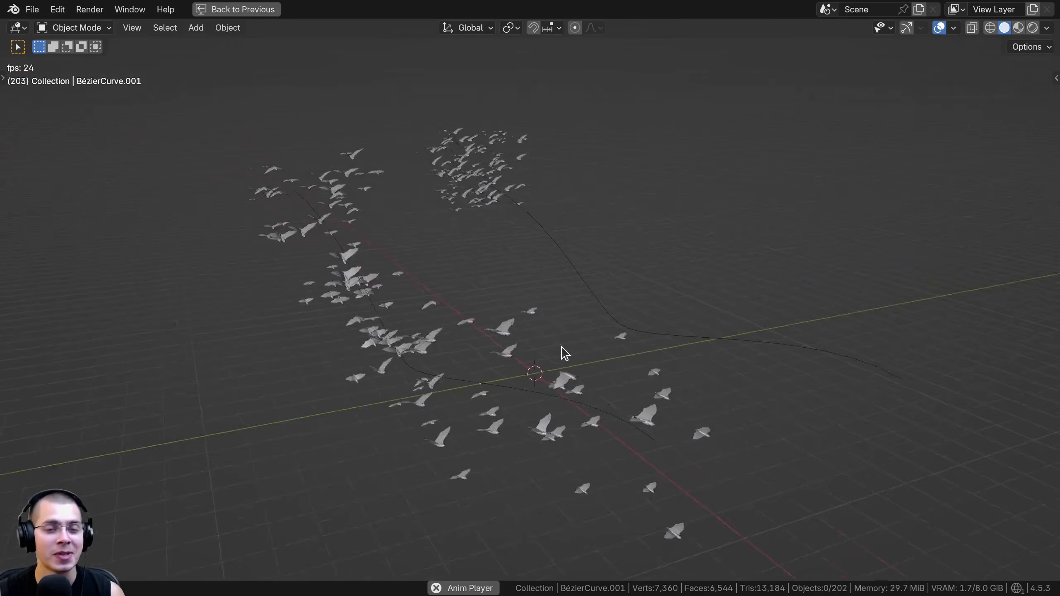
# View the bat swarms flying along their curves in the full-screen 3D viewport during playback
pyautogui.moveTo(541, 352); pyautogui.dragTo(567, 353, button='middle')
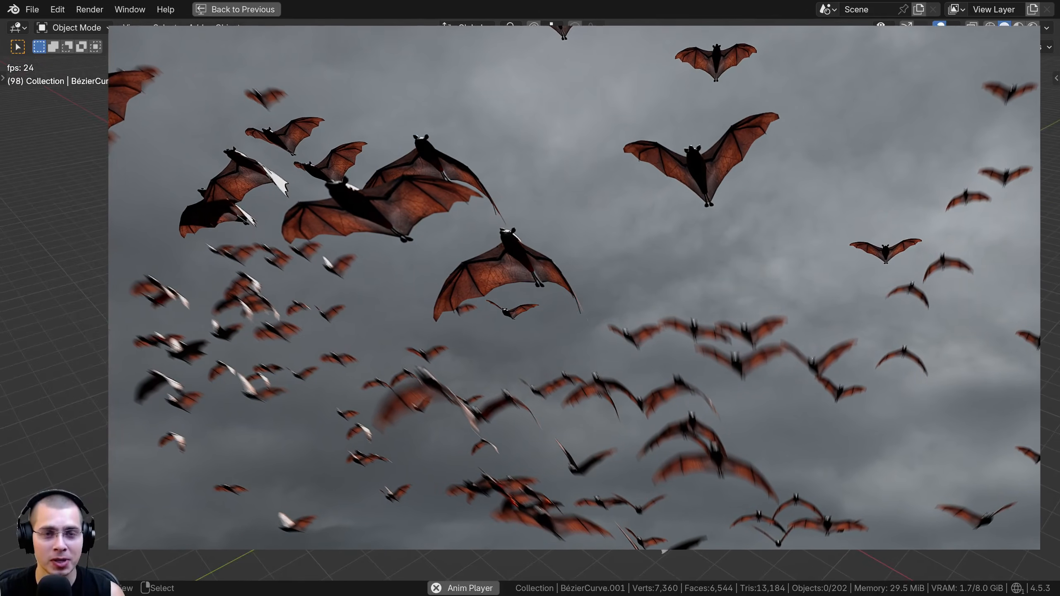
pyautogui.press('a')
pyautogui.hotkey('alt', 'a')
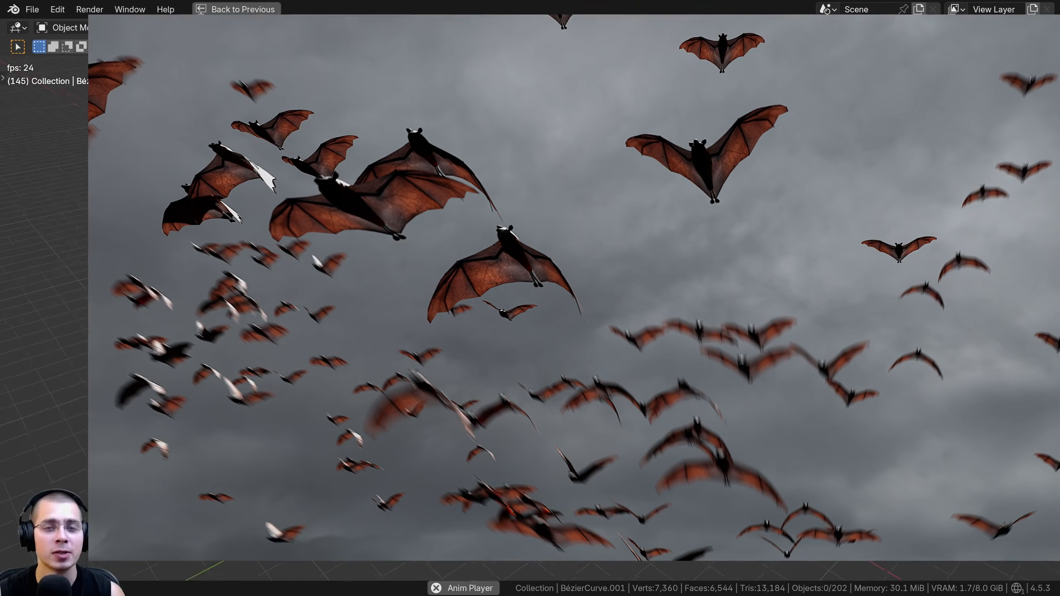